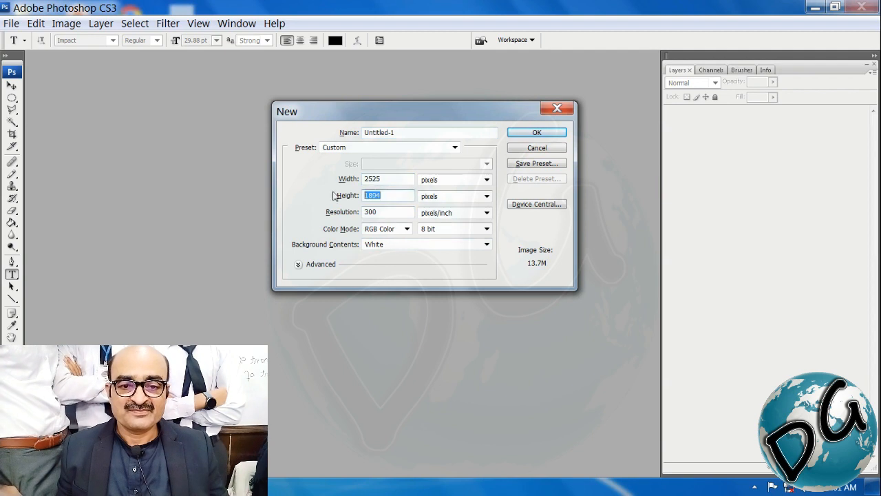
Set the new document's height to 2525 pixels and create the document
{"action": "type", "text": "2525"}
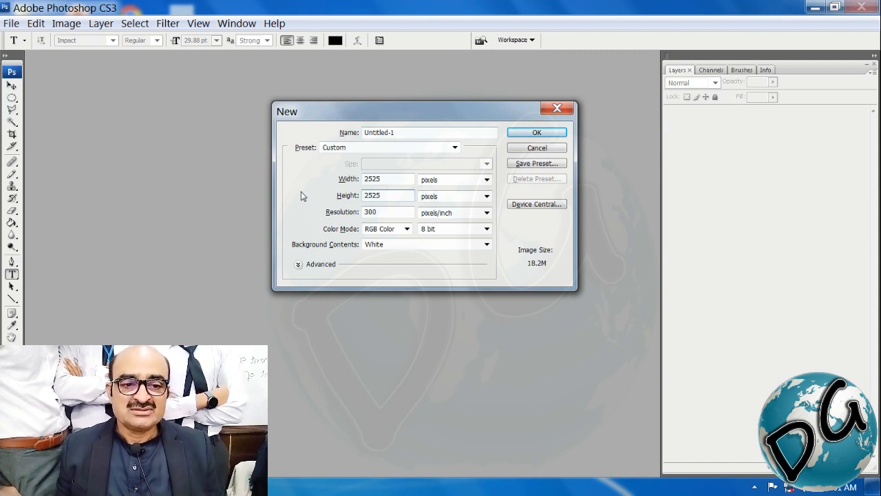
{"action": "left_click", "coordinate": [538, 133]}
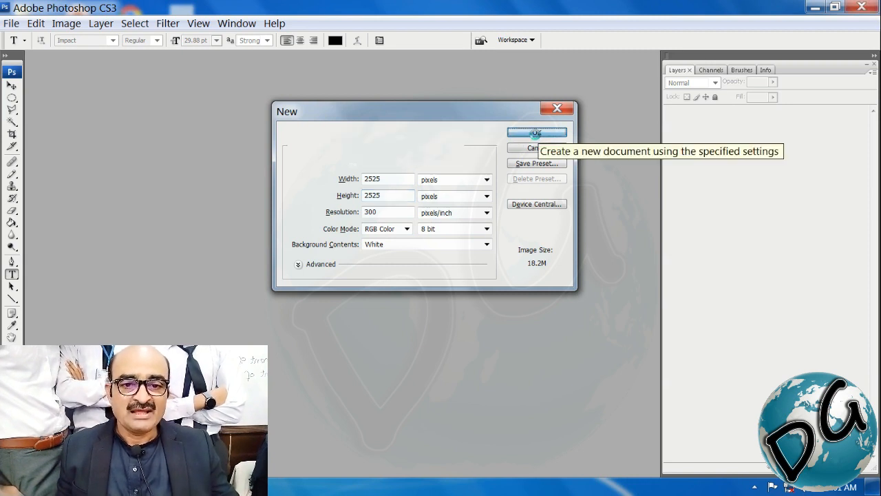
{"action": "left_click", "coordinate": [538, 134]}
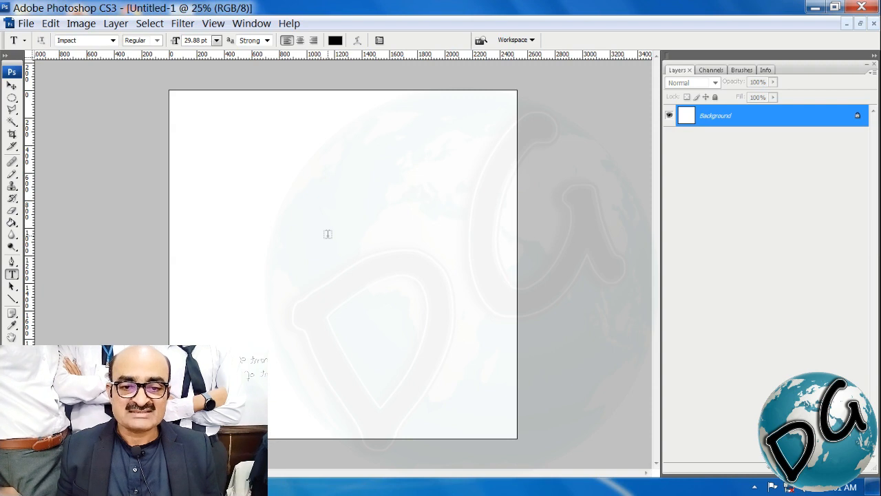
Pick the Pencil tool, add four new alpha channels, and turn on the visibility of every channel
{"action": "key", "text": "b"}
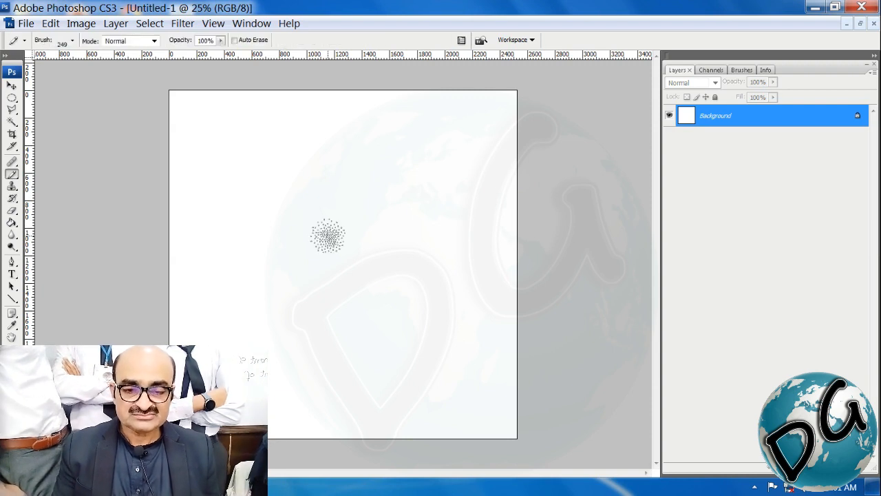
{"action": "left_click", "coordinate": [709, 71]}
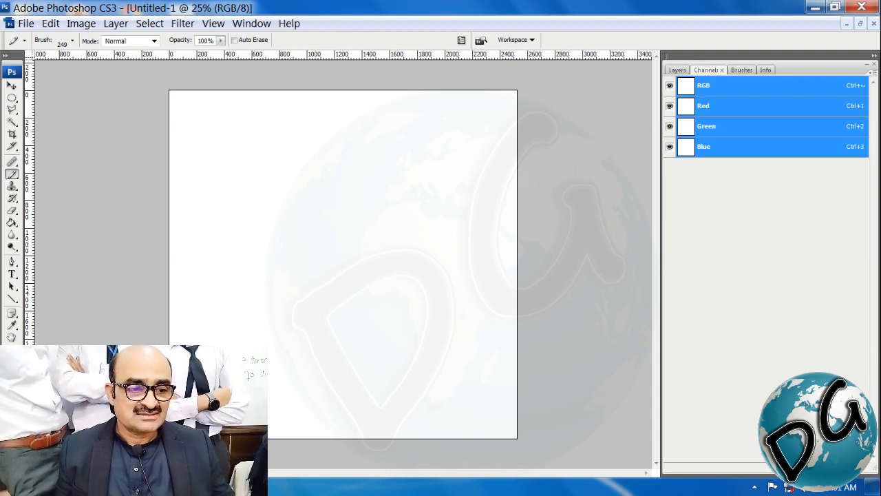
{"action": "left_click", "coordinate": [847, 467]}
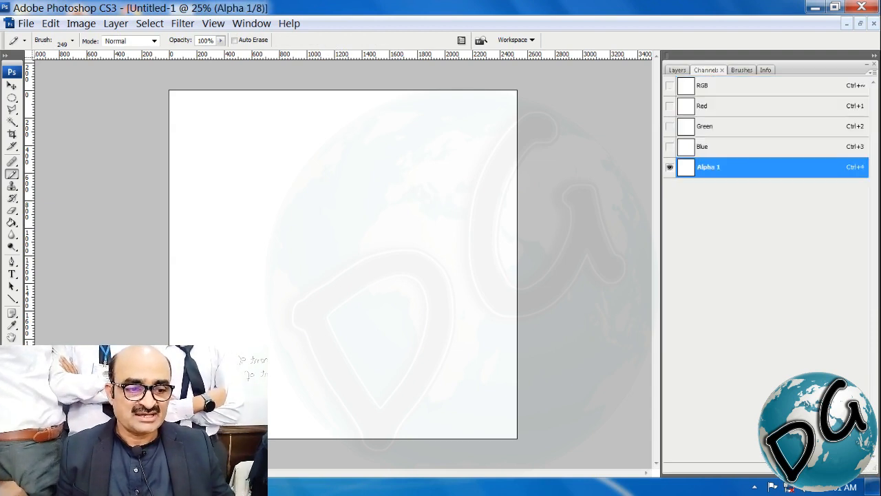
{"action": "left_click", "coordinate": [847, 467]}
{"action": "left_click", "coordinate": [847, 468]}
{"action": "left_click", "coordinate": [846, 467]}
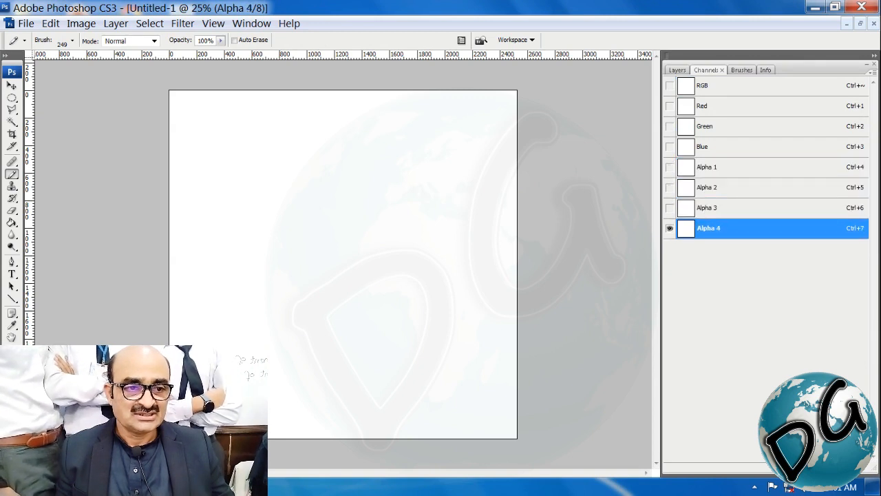
{"action": "left_click", "coordinate": [670, 86]}
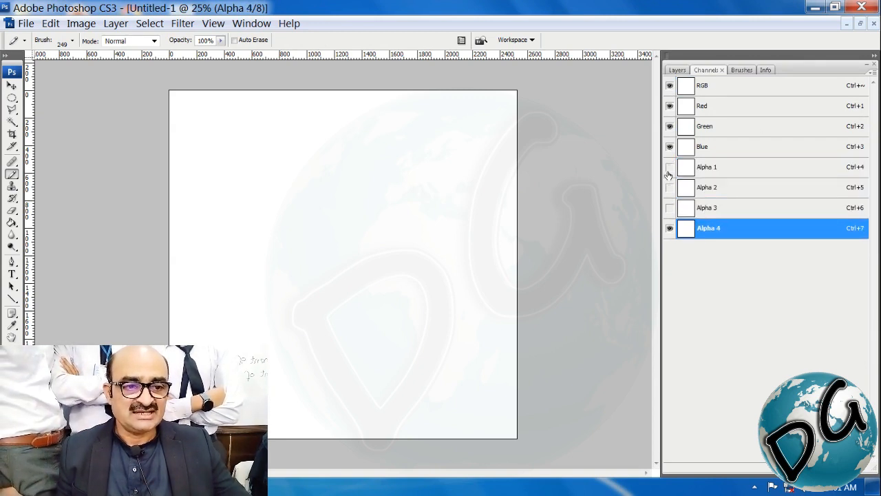
{"action": "left_click_drag", "start_coordinate": [669, 168], "coordinate": [669, 210]}
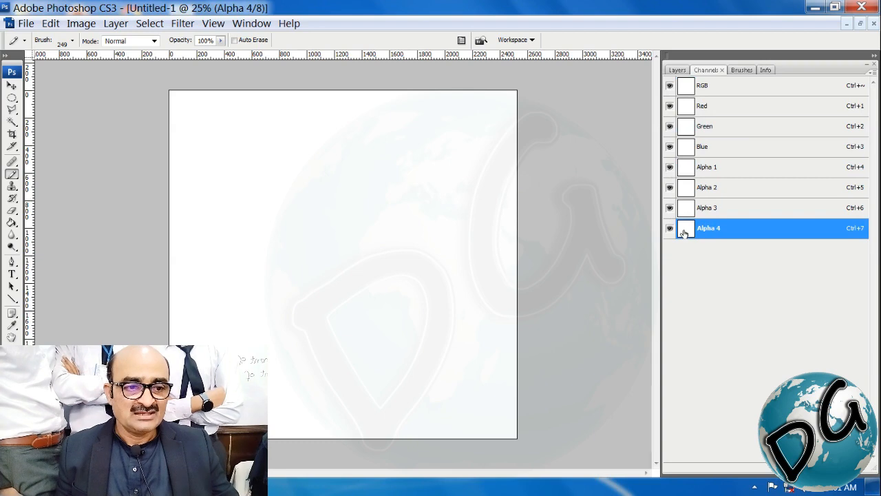
Convert the Alpha 4 channel to a spot color channel with black (000000) as its color
{"action": "double_click", "coordinate": [683, 232]}
{"action": "left_click", "coordinate": [377, 184]}
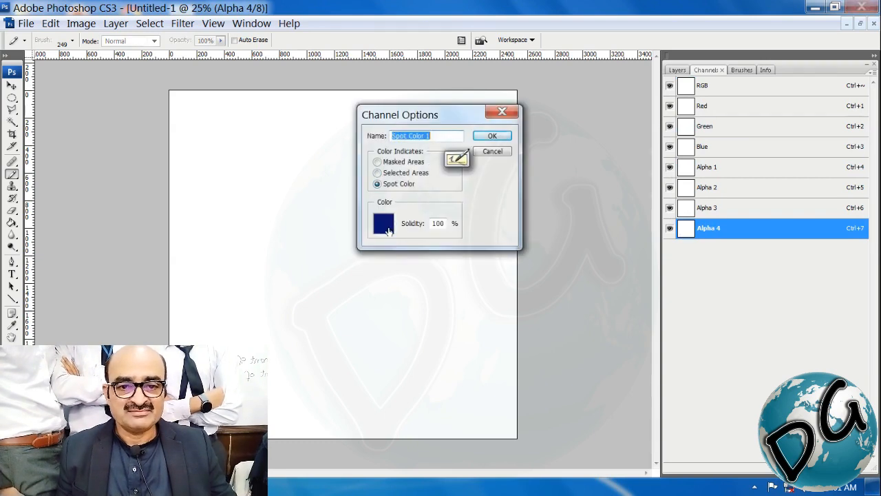
{"action": "left_click", "coordinate": [385, 232]}
{"action": "left_click_drag", "start_coordinate": [490, 325], "coordinate": [477, 329]}
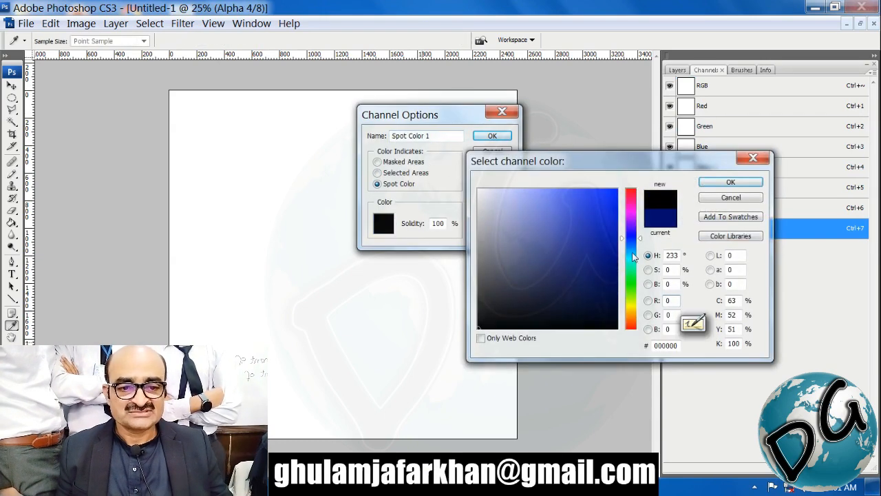
{"action": "left_click", "coordinate": [731, 182]}
{"action": "left_click", "coordinate": [492, 135]}
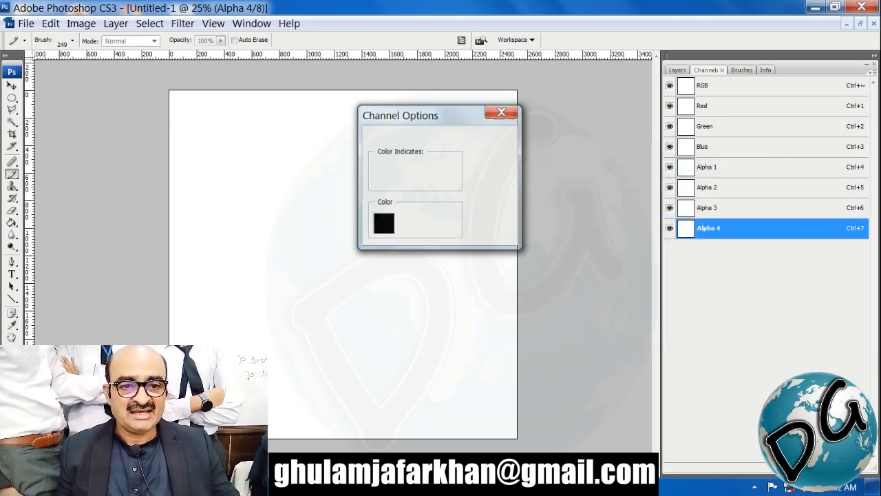
Set the pencil's tip shape to the hard round 3 px brush
{"action": "left_click", "coordinate": [739, 71]}
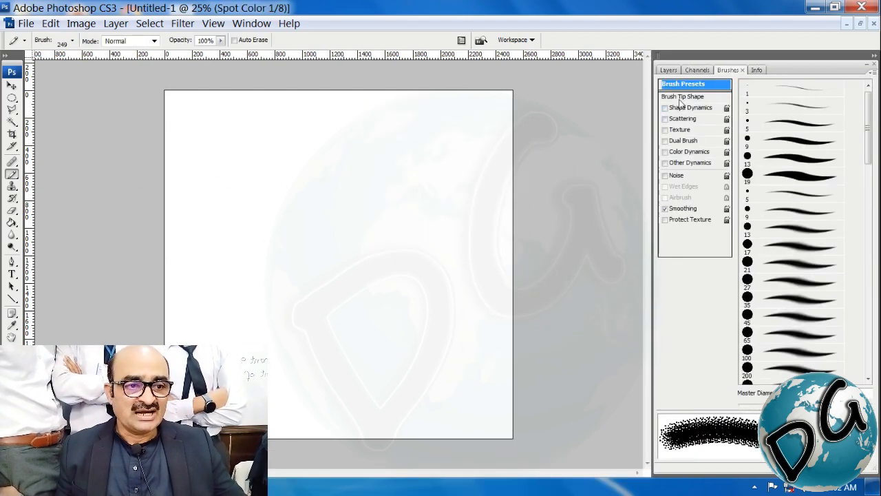
{"action": "left_click", "coordinate": [686, 100]}
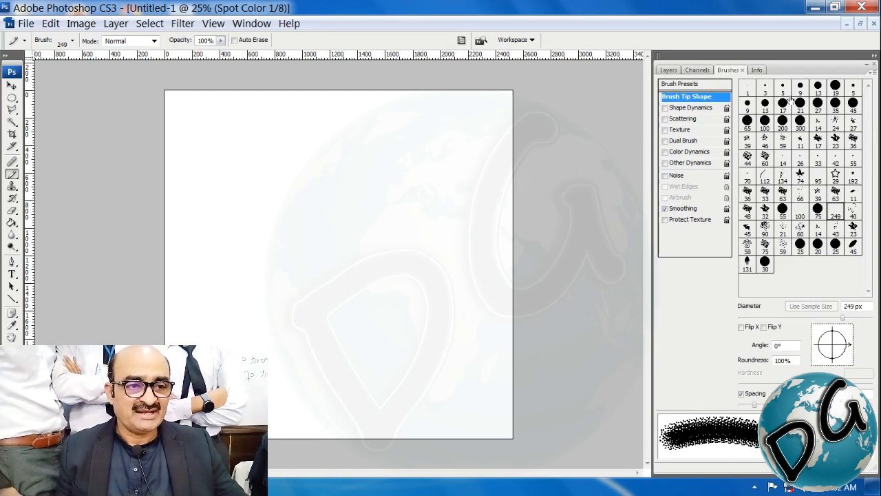
{"action": "left_click", "coordinate": [765, 90]}
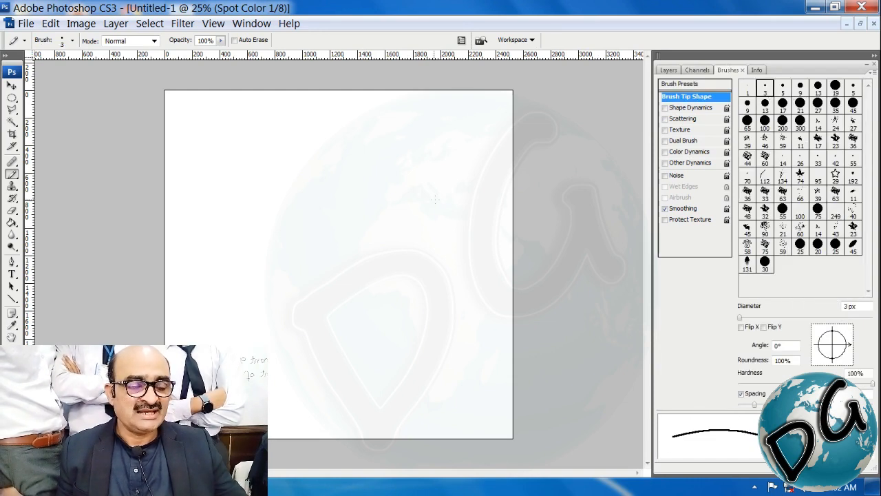
Draw the front petal's scalloped upper edge, rising to a pointed tip, and its long curved right side
{"action": "key", "text": "ctrl+space"}
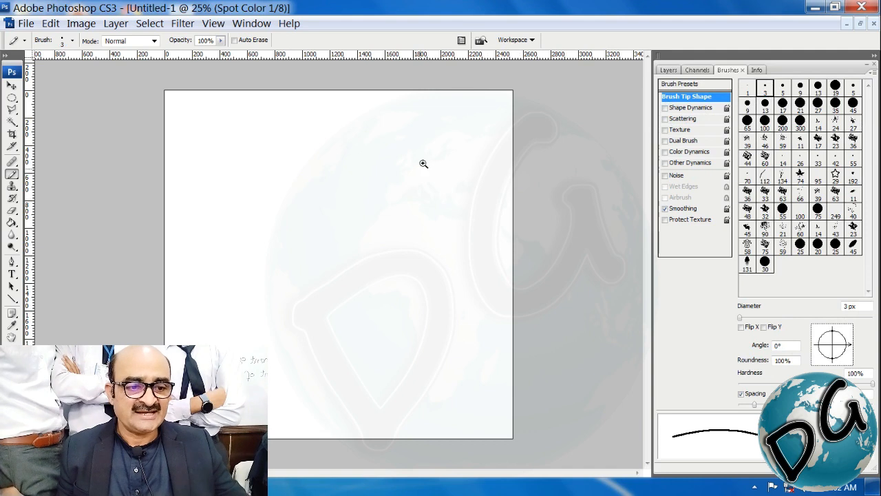
{"action": "left_click_drag", "start_coordinate": [472, 128], "coordinate": [207, 362]}
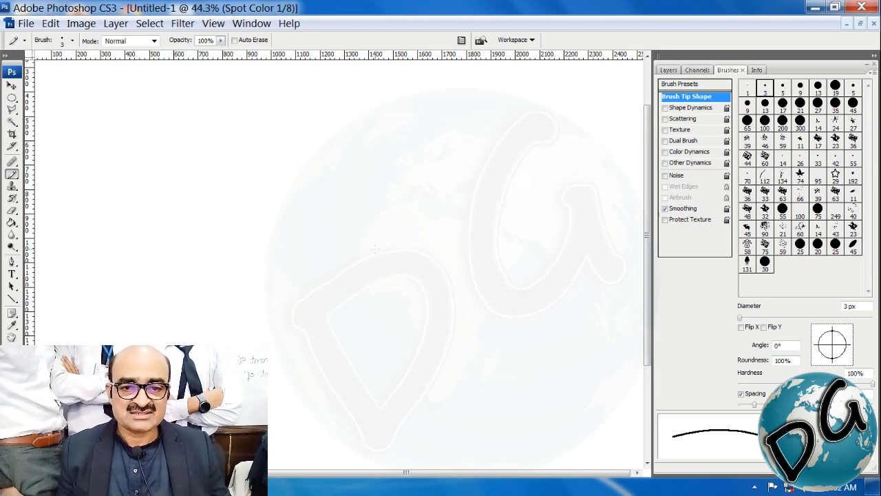
{"action": "left_click", "coordinate": [213, 24]}
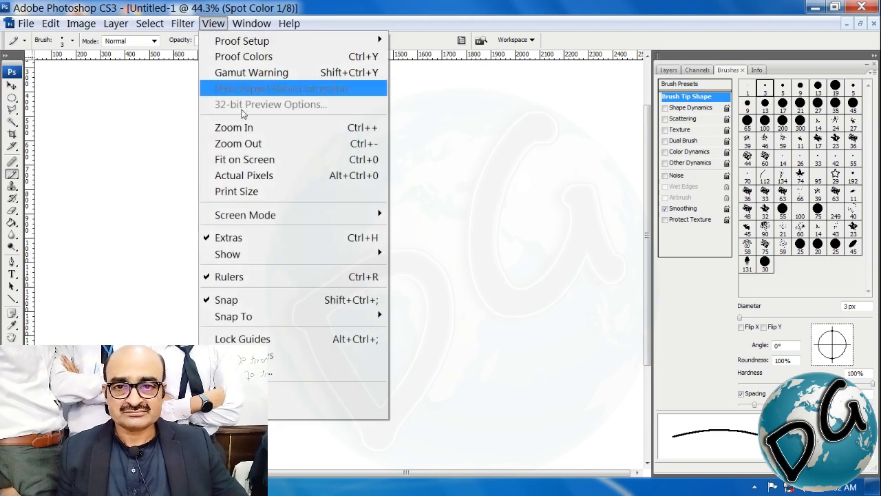
{"action": "left_click", "coordinate": [285, 199]}
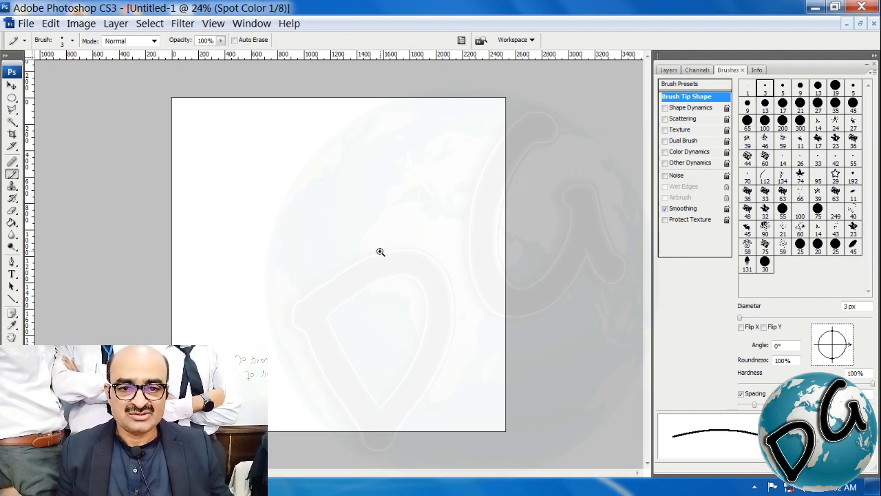
{"action": "left_click", "coordinate": [380, 255], "text": "ctrl"}
{"action": "left_click", "coordinate": [380, 254], "text": "ctrl"}
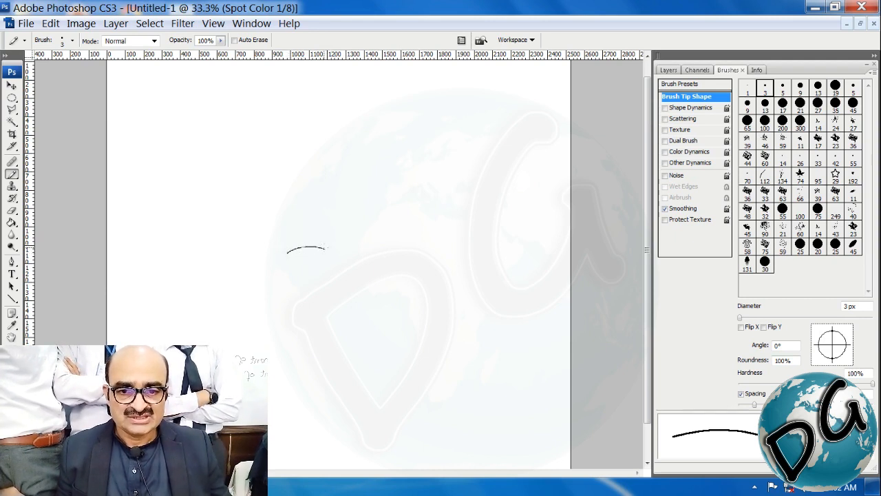
{"action": "left_click_drag", "start_coordinate": [328, 246], "coordinate": [359, 229]}
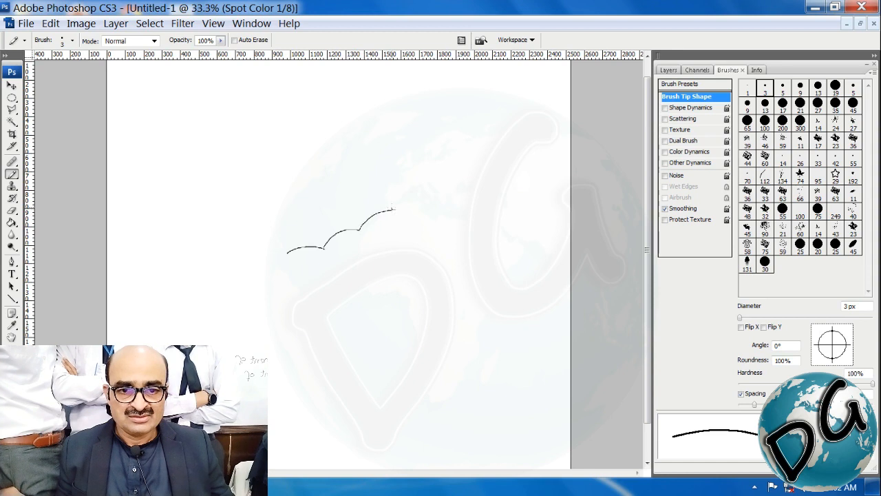
{"action": "mouse_move", "coordinate": [394, 208]}
{"action": "left_mouse_down"}
{"action": "mouse_move", "coordinate": [411, 187]}
{"action": "mouse_move", "coordinate": [412, 231]}
{"action": "mouse_move", "coordinate": [386, 270]}
{"action": "left_mouse_up"}
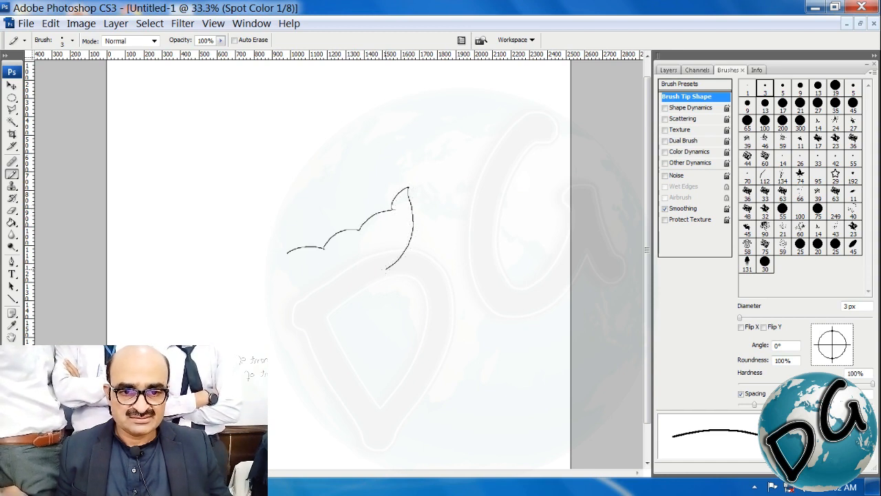
Close the large front petal by drawing its lower edge from the left tip to the end of the right-hand curve
{"action": "key", "text": "ctrl+space"}
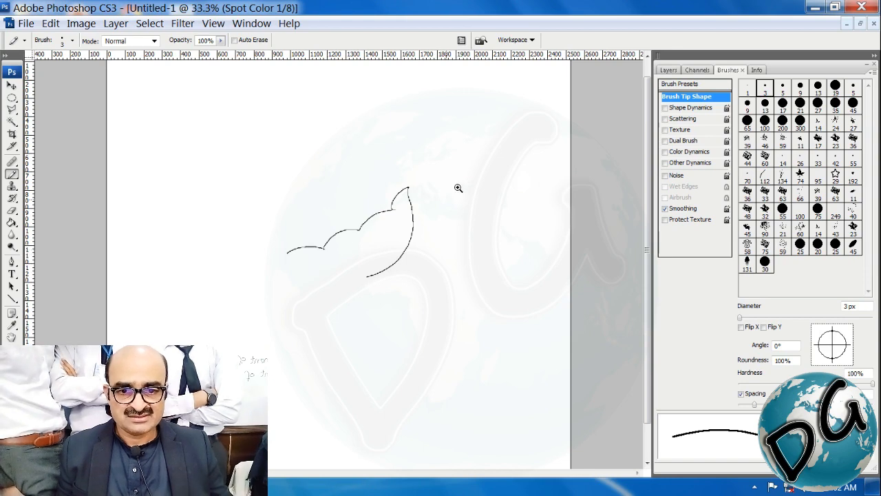
{"action": "left_click_drag", "start_coordinate": [460, 187], "coordinate": [238, 318]}
{"action": "key", "text": "space"}
{"action": "left_click_drag", "start_coordinate": [313, 300], "coordinate": [293, 259]}
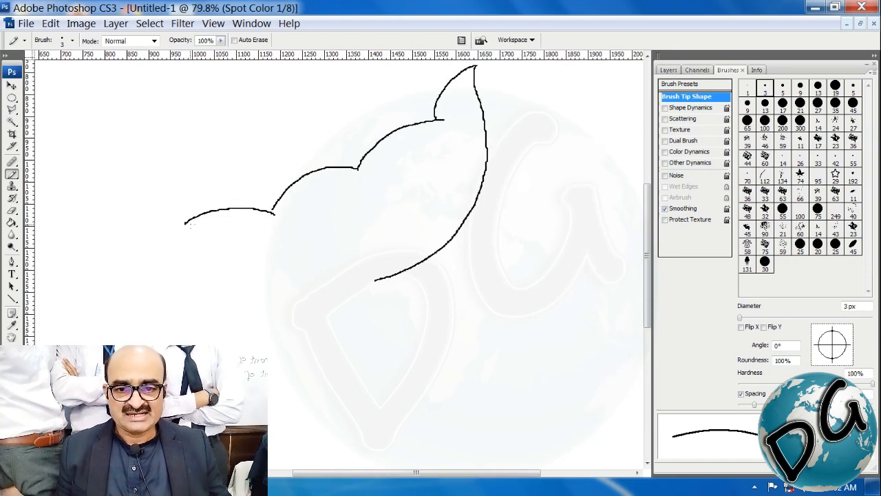
{"action": "mouse_move", "coordinate": [184, 223]}
{"action": "left_mouse_down"}
{"action": "mouse_move", "coordinate": [274, 277]}
{"action": "mouse_move", "coordinate": [377, 282]}
{"action": "left_mouse_up"}
Draw scalloped, pointed petals in overlapping rows behind the upper edge of the large front petal
{"action": "key", "text": "space"}
{"action": "mouse_move", "coordinate": [433, 287]}
{"action": "left_mouse_down"}
{"action": "mouse_move", "coordinate": [324, 357]}
{"action": "mouse_move", "coordinate": [324, 333]}
{"action": "mouse_move", "coordinate": [327, 346]}
{"action": "left_mouse_up"}
{"action": "left_click_drag", "start_coordinate": [300, 143], "coordinate": [332, 198]}
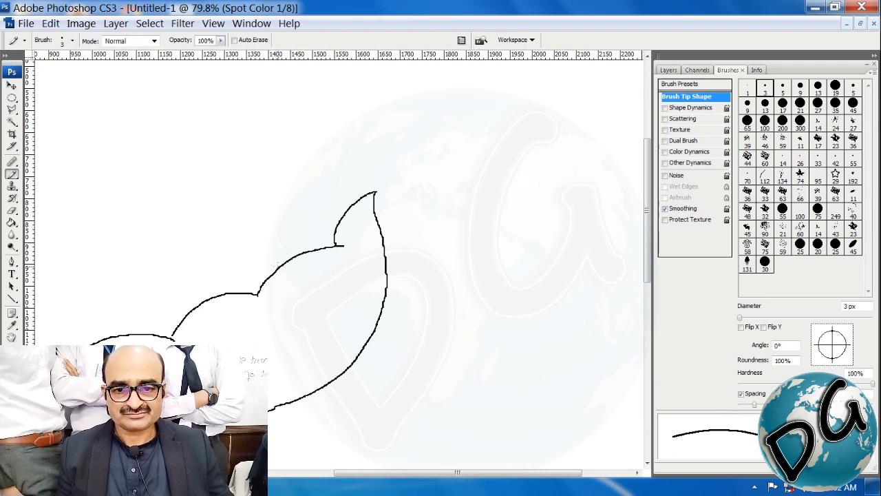
{"action": "mouse_move", "coordinate": [279, 265]}
{"action": "left_mouse_down"}
{"action": "mouse_move", "coordinate": [310, 224]}
{"action": "mouse_move", "coordinate": [335, 218]}
{"action": "mouse_move", "coordinate": [320, 220]}
{"action": "mouse_move", "coordinate": [323, 207]}
{"action": "mouse_move", "coordinate": [350, 167]}
{"action": "mouse_move", "coordinate": [351, 206]}
{"action": "left_mouse_up"}
{"action": "key", "text": "space"}
{"action": "mouse_move", "coordinate": [332, 237]}
{"action": "left_mouse_down"}
{"action": "mouse_move", "coordinate": [360, 200]}
{"action": "mouse_move", "coordinate": [330, 203]}
{"action": "mouse_move", "coordinate": [301, 233]}
{"action": "mouse_move", "coordinate": [267, 229]}
{"action": "mouse_move", "coordinate": [236, 245]}
{"action": "mouse_move", "coordinate": [226, 235]}
{"action": "mouse_move", "coordinate": [180, 234]}
{"action": "mouse_move", "coordinate": [270, 278]}
{"action": "left_mouse_up"}
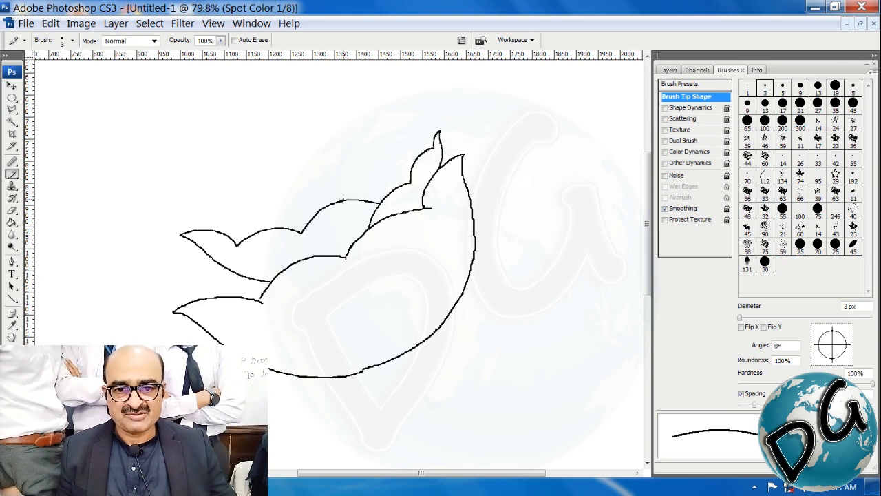
{"action": "mouse_move", "coordinate": [343, 199]}
{"action": "left_mouse_down"}
{"action": "mouse_move", "coordinate": [378, 170]}
{"action": "mouse_move", "coordinate": [396, 128]}
{"action": "left_mouse_up"}
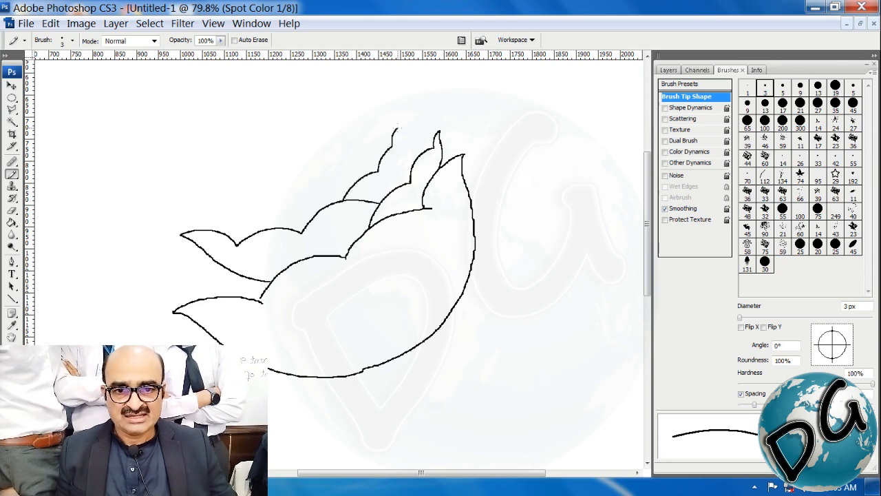
{"action": "left_click_drag", "start_coordinate": [407, 164], "coordinate": [404, 182]}
Draw a small pointed petal at the upper left of the flower and a folded central petal with a teardrop-shaped flap
{"action": "key", "text": "space"}
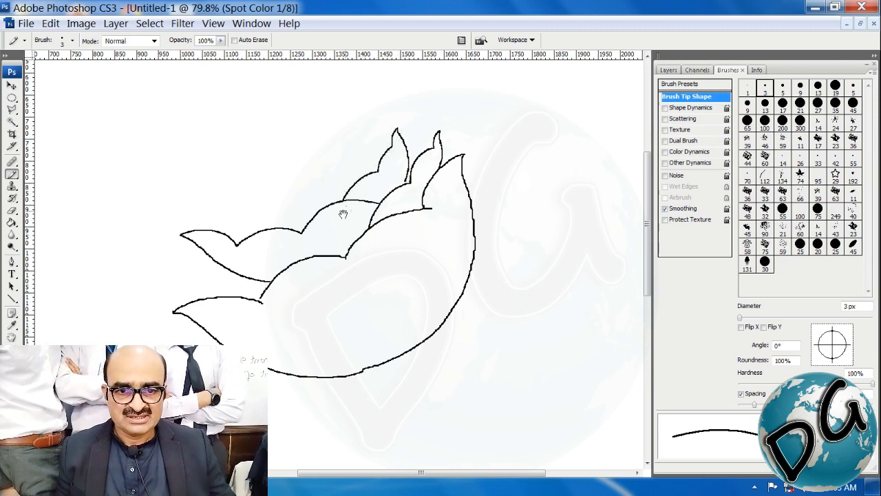
{"action": "mouse_move", "coordinate": [319, 196]}
{"action": "left_mouse_down"}
{"action": "mouse_move", "coordinate": [352, 219]}
{"action": "mouse_move", "coordinate": [289, 236]}
{"action": "mouse_move", "coordinate": [247, 216]}
{"action": "mouse_move", "coordinate": [289, 251]}
{"action": "left_mouse_up"}
{"action": "scroll", "coordinate": [360, 236], "scroll_direction": "up", "scroll_amount": 2}
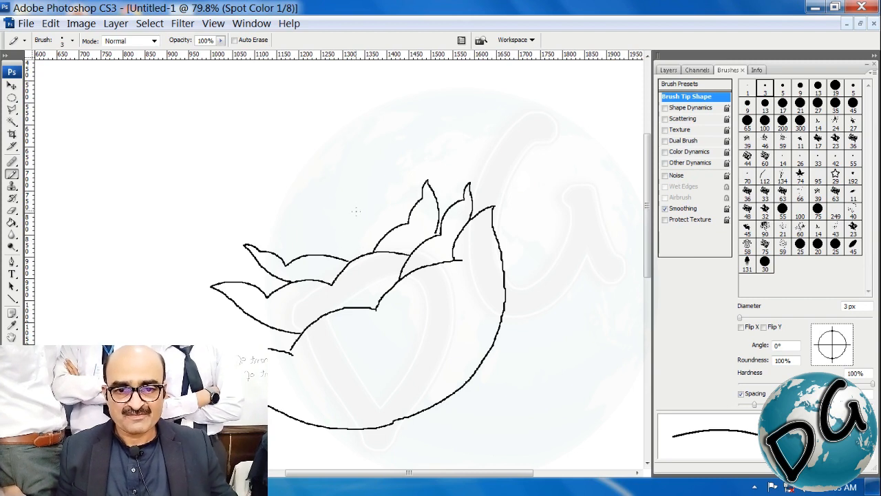
{"action": "mouse_move", "coordinate": [350, 197]}
{"action": "left_mouse_down"}
{"action": "mouse_move", "coordinate": [335, 231]}
{"action": "mouse_move", "coordinate": [355, 220]}
{"action": "mouse_move", "coordinate": [355, 198]}
{"action": "left_mouse_up"}
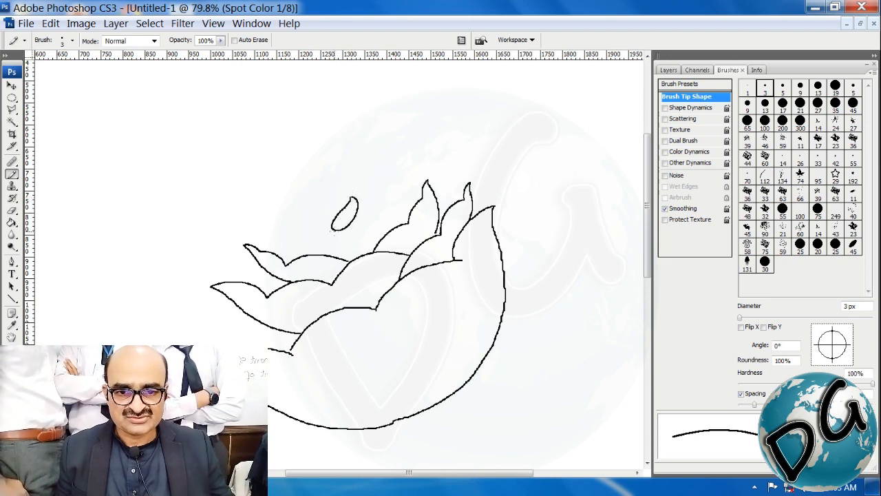
{"action": "left_click_drag", "start_coordinate": [352, 198], "coordinate": [386, 211]}
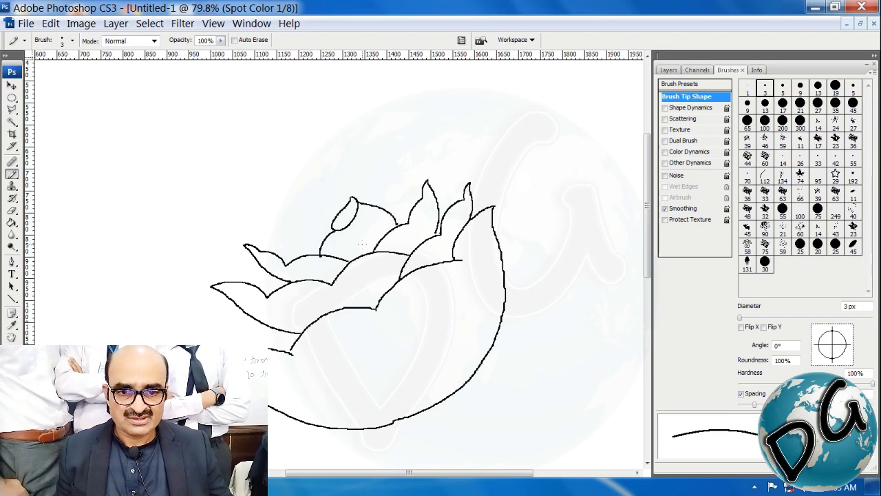
Draw two large rounded back petals above and to the right of the inner petals, and hide the rulers
{"action": "left_click_drag", "start_coordinate": [381, 241], "coordinate": [386, 261]}
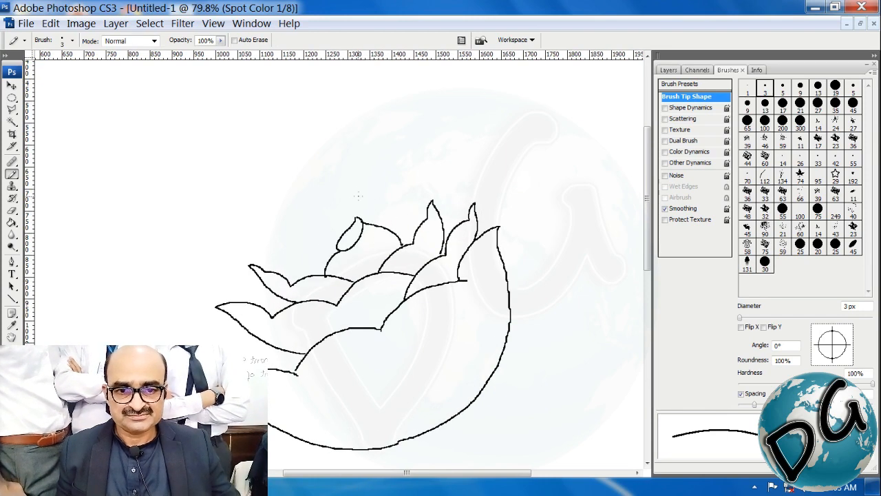
{"action": "mouse_move", "coordinate": [351, 188]}
{"action": "left_mouse_down"}
{"action": "mouse_move", "coordinate": [363, 160]}
{"action": "mouse_move", "coordinate": [398, 141]}
{"action": "mouse_move", "coordinate": [435, 140]}
{"action": "mouse_move", "coordinate": [448, 154]}
{"action": "mouse_move", "coordinate": [458, 199]}
{"action": "left_mouse_up"}
{"action": "key", "text": "space"}
{"action": "left_click_drag", "start_coordinate": [508, 266], "coordinate": [336, 232]}
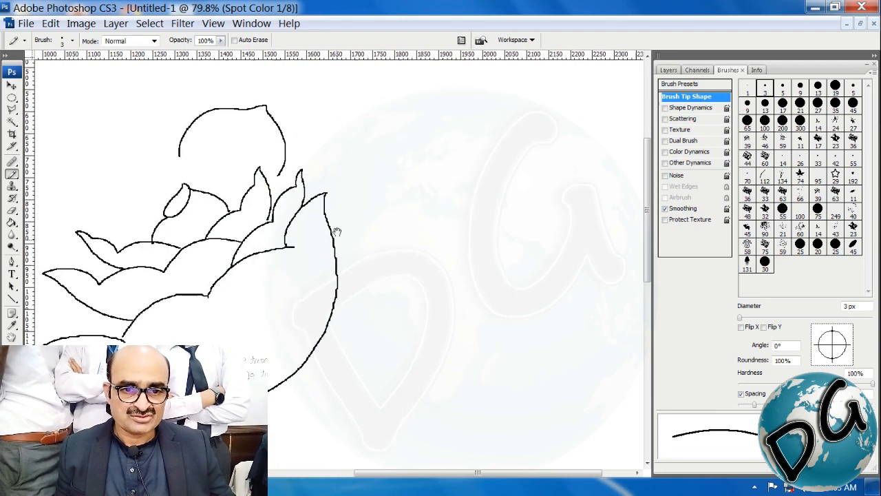
{"action": "mouse_move", "coordinate": [290, 172]}
{"action": "left_mouse_down"}
{"action": "mouse_move", "coordinate": [303, 145]}
{"action": "mouse_move", "coordinate": [340, 127]}
{"action": "mouse_move", "coordinate": [363, 130]}
{"action": "mouse_move", "coordinate": [379, 214]}
{"action": "mouse_move", "coordinate": [371, 249]}
{"action": "mouse_move", "coordinate": [338, 305]}
{"action": "mouse_move", "coordinate": [445, 368]}
{"action": "mouse_move", "coordinate": [425, 354]}
{"action": "left_mouse_up"}
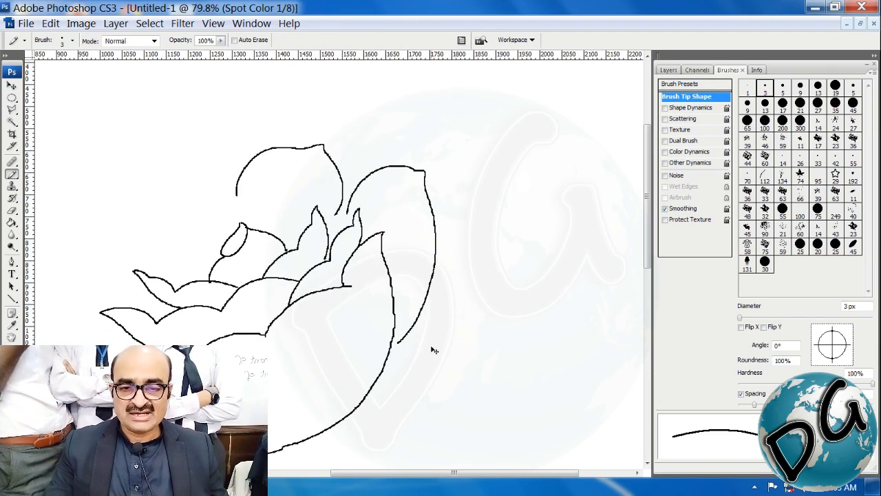
{"action": "key", "text": "ctrl+r"}
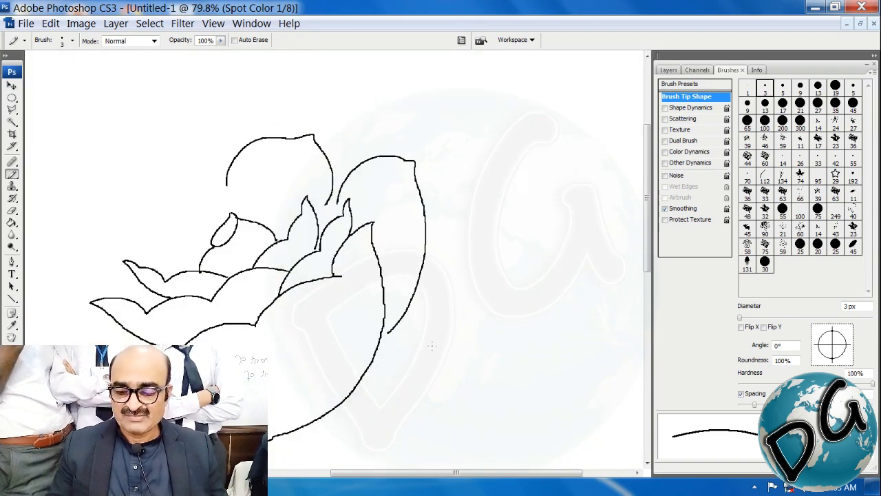
Hide the panels and draw a rounded back petal with a pointed upper-left corner beside the central back petal
{"action": "key", "text": "Tab"}
{"action": "left_click_drag", "start_coordinate": [434, 286], "coordinate": [473, 346]}
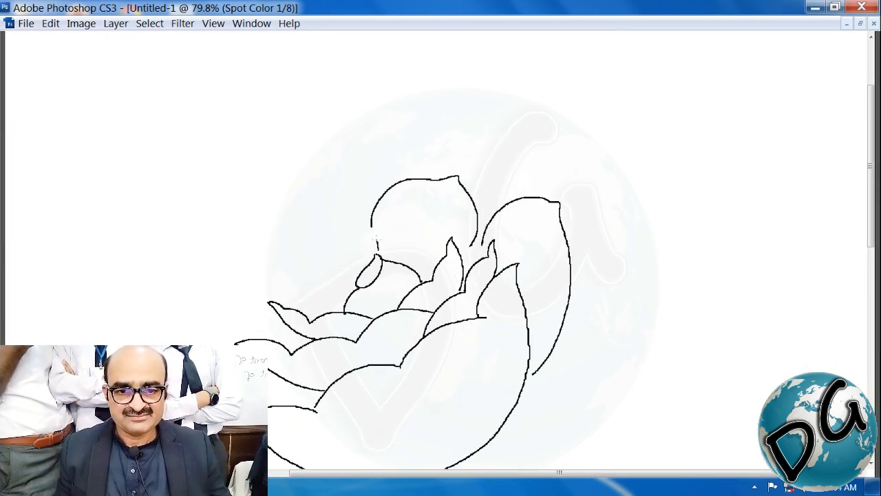
{"action": "mouse_move", "coordinate": [375, 237]}
{"action": "left_mouse_down"}
{"action": "mouse_move", "coordinate": [362, 222]}
{"action": "mouse_move", "coordinate": [307, 217]}
{"action": "left_mouse_up"}
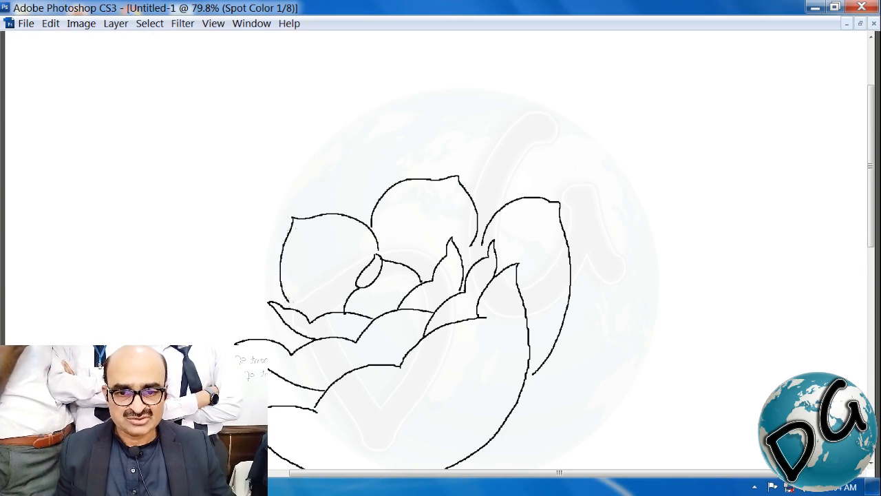
{"action": "mouse_move", "coordinate": [376, 321]}
{"action": "left_mouse_down"}
{"action": "mouse_move", "coordinate": [458, 204]}
{"action": "mouse_move", "coordinate": [452, 200]}
{"action": "left_mouse_up"}
{"action": "key", "text": "Tab"}
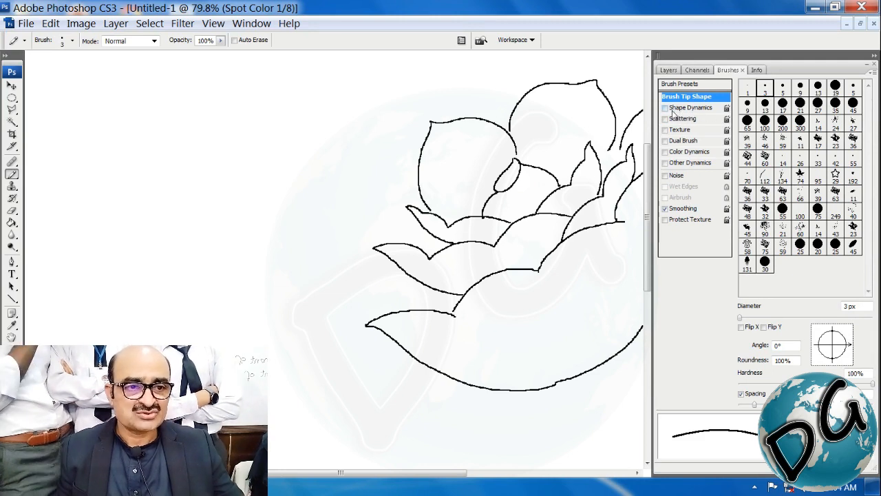
{"action": "key", "text": "Tab"}
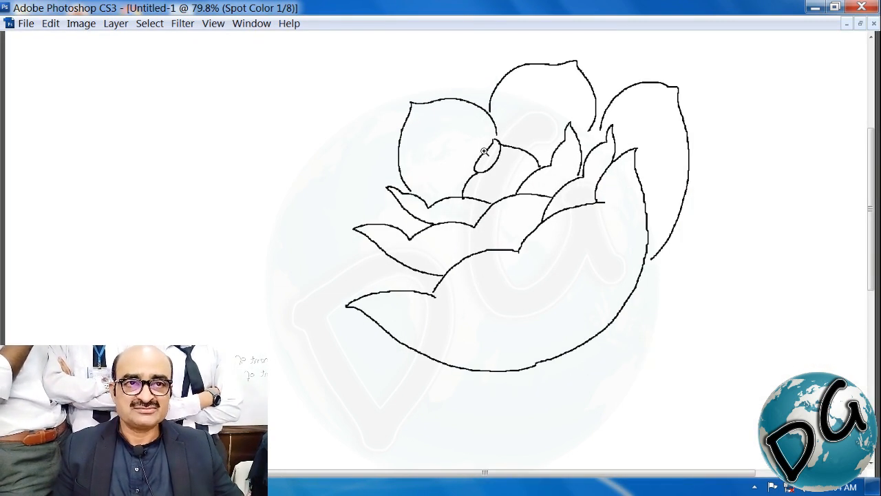
Draw an outer left petal from the back petal out to a pointed left tip and down to the large front petal
{"action": "left_click_drag", "start_coordinate": [478, 135], "coordinate": [256, 375]}
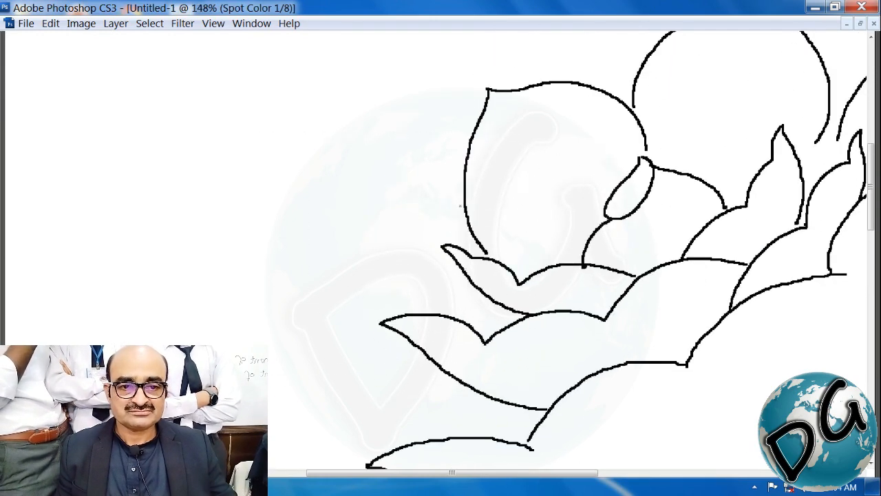
{"action": "mouse_move", "coordinate": [460, 205]}
{"action": "left_mouse_down"}
{"action": "mouse_move", "coordinate": [428, 181]}
{"action": "mouse_move", "coordinate": [346, 169]}
{"action": "mouse_move", "coordinate": [305, 180]}
{"action": "mouse_move", "coordinate": [228, 245]}
{"action": "mouse_move", "coordinate": [253, 307]}
{"action": "mouse_move", "coordinate": [303, 383]}
{"action": "mouse_move", "coordinate": [349, 416]}
{"action": "mouse_move", "coordinate": [432, 435]}
{"action": "left_mouse_up"}
{"action": "key", "text": "space"}
{"action": "left_click_drag", "start_coordinate": [483, 371], "coordinate": [512, 144]}
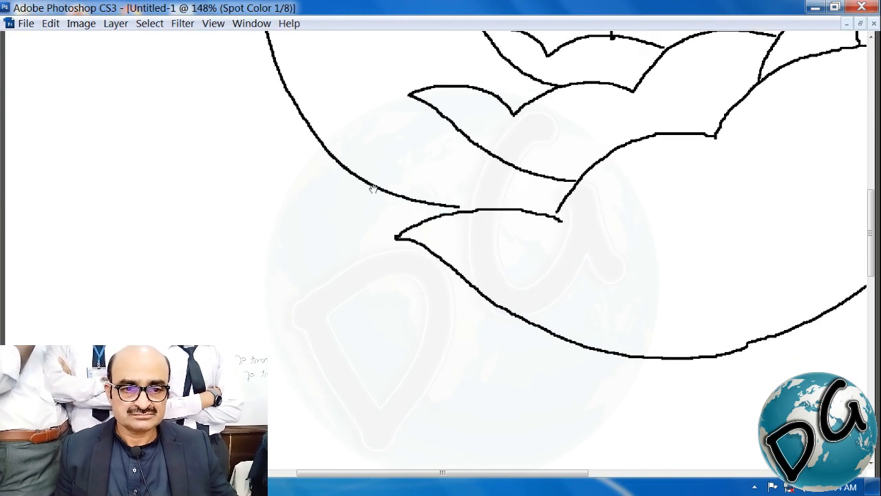
Draw a wide lower-left petal from the outer left petal's lower edge around to beneath the large front petal
{"action": "mouse_move", "coordinate": [370, 181]}
{"action": "left_mouse_down"}
{"action": "mouse_move", "coordinate": [281, 196]}
{"action": "mouse_move", "coordinate": [215, 285]}
{"action": "mouse_move", "coordinate": [211, 342]}
{"action": "left_mouse_up"}
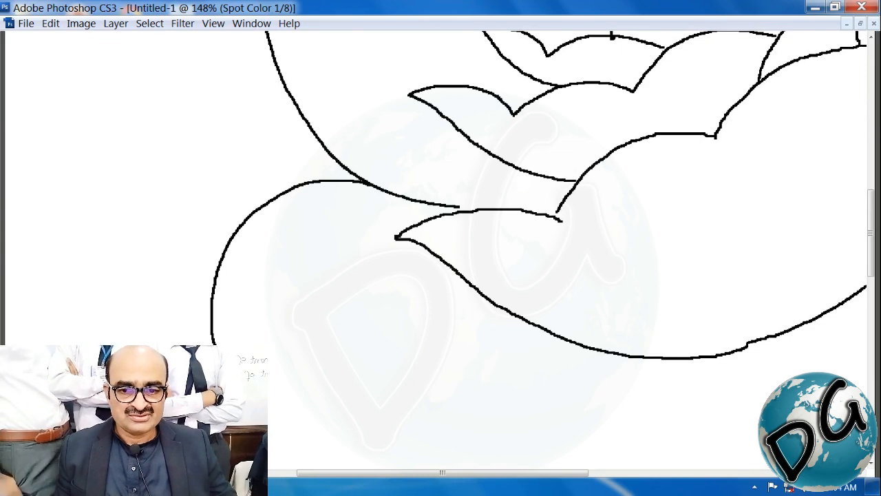
{"action": "mouse_move", "coordinate": [248, 372]}
{"action": "left_mouse_down"}
{"action": "mouse_move", "coordinate": [356, 433]}
{"action": "mouse_move", "coordinate": [504, 441]}
{"action": "left_mouse_up"}
{"action": "left_click_drag", "start_coordinate": [599, 409], "coordinate": [628, 387]}
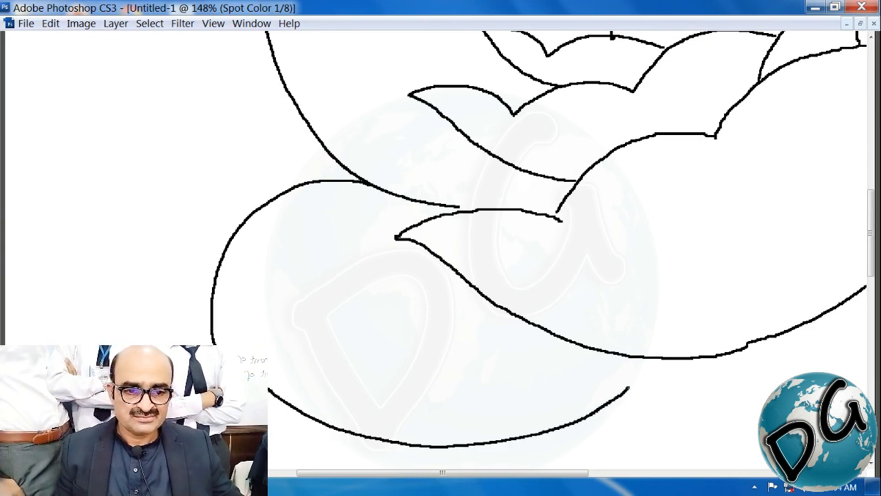
Draw a large outer right petal from the right back petal's edge to a pointed tip and back beneath the front petal
{"action": "key", "text": "ctrl+minus"}
{"action": "key", "text": "ctrl+minus"}
{"action": "key", "text": "ctrl+minus"}
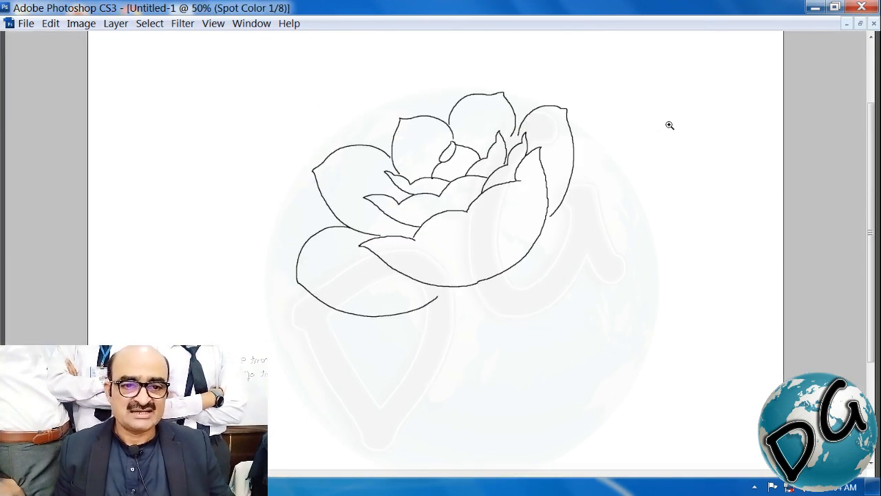
{"action": "left_click_drag", "start_coordinate": [669, 126], "coordinate": [405, 346]}
{"action": "left_click_drag", "start_coordinate": [504, 285], "coordinate": [446, 361]}
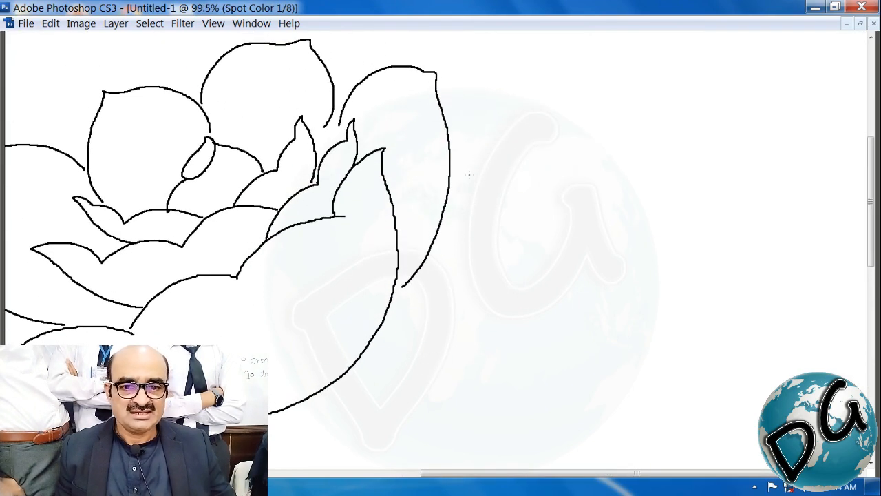
{"action": "scroll", "coordinate": [447, 238], "scroll_direction": "down", "scroll_amount": 3}
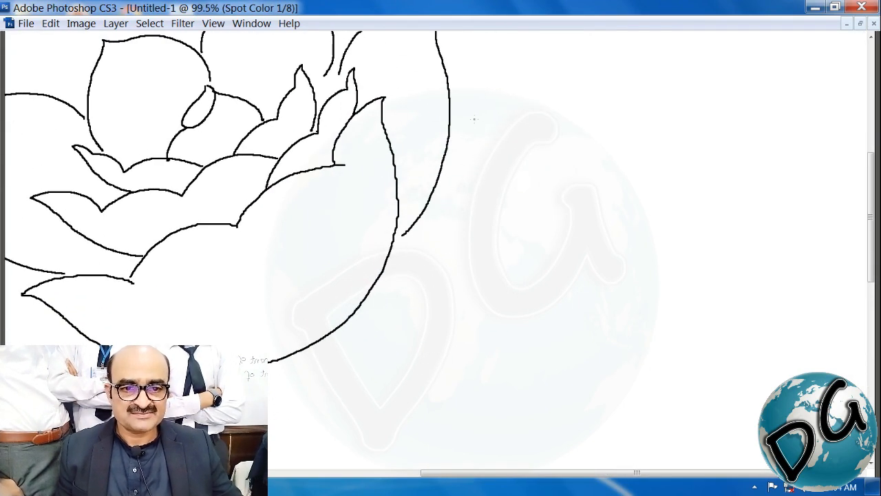
{"action": "mouse_move", "coordinate": [451, 120]}
{"action": "left_mouse_down"}
{"action": "mouse_move", "coordinate": [505, 95]}
{"action": "mouse_move", "coordinate": [561, 116]}
{"action": "left_mouse_up"}
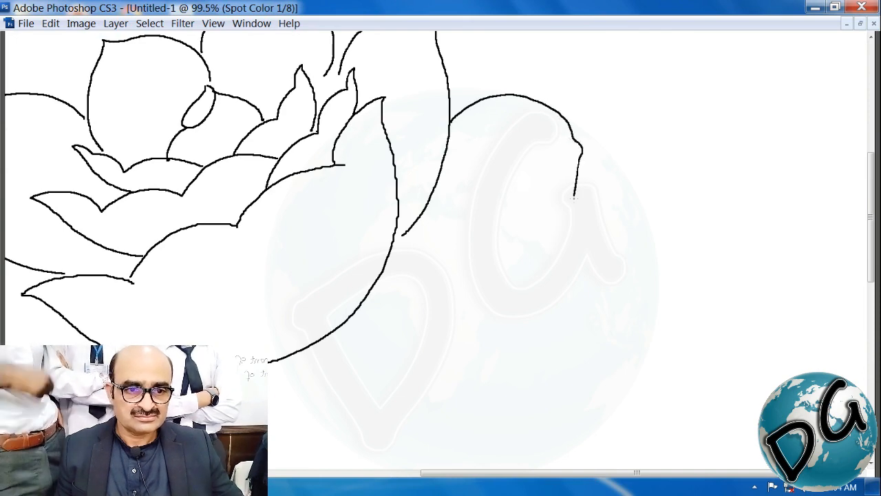
{"action": "mouse_move", "coordinate": [573, 198]}
{"action": "left_mouse_down"}
{"action": "mouse_move", "coordinate": [544, 275]}
{"action": "mouse_move", "coordinate": [516, 309]}
{"action": "mouse_move", "coordinate": [473, 338]}
{"action": "mouse_move", "coordinate": [410, 355]}
{"action": "mouse_move", "coordinate": [493, 203]}
{"action": "left_mouse_up"}
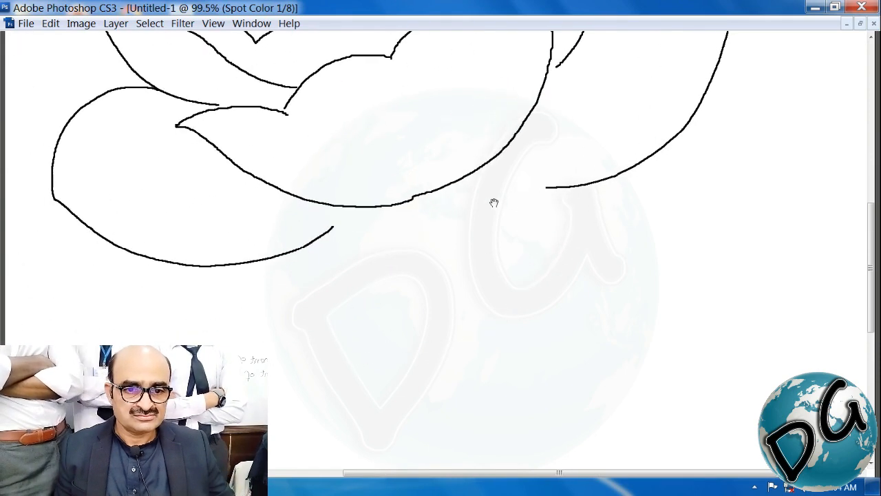
Draw an oval bottom petal hanging from the end of the lower-left petal
{"action": "mouse_move", "coordinate": [340, 221]}
{"action": "left_mouse_down"}
{"action": "mouse_move", "coordinate": [307, 245]}
{"action": "mouse_move", "coordinate": [272, 295]}
{"action": "mouse_move", "coordinate": [260, 344]}
{"action": "mouse_move", "coordinate": [283, 435]}
{"action": "left_mouse_up"}
{"action": "left_click_drag", "start_coordinate": [366, 409], "coordinate": [314, 294]}
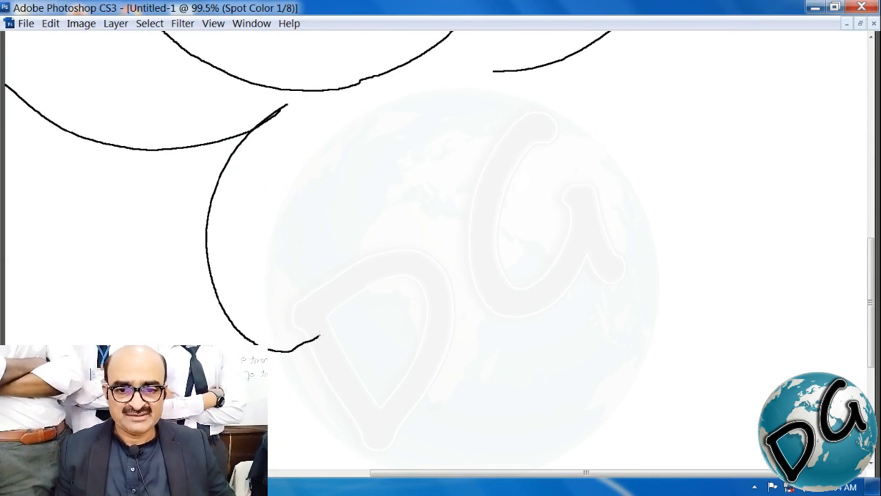
{"action": "mouse_move", "coordinate": [320, 338]}
{"action": "left_mouse_down"}
{"action": "mouse_move", "coordinate": [381, 284]}
{"action": "mouse_move", "coordinate": [405, 241]}
{"action": "mouse_move", "coordinate": [419, 144]}
{"action": "left_mouse_up"}
Draw a lower-right petal joining the outer right petal to the bottom petal, and extend the bottom petal's right edge upward
{"action": "left_click_drag", "start_coordinate": [476, 175], "coordinate": [386, 388]}
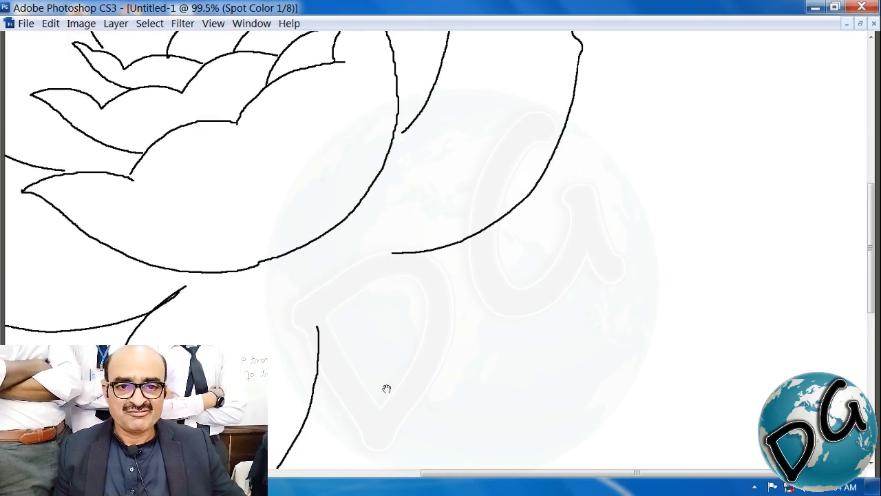
{"action": "key", "text": "ctrl+minus"}
{"action": "left_click_drag", "start_coordinate": [546, 285], "coordinate": [394, 329]}
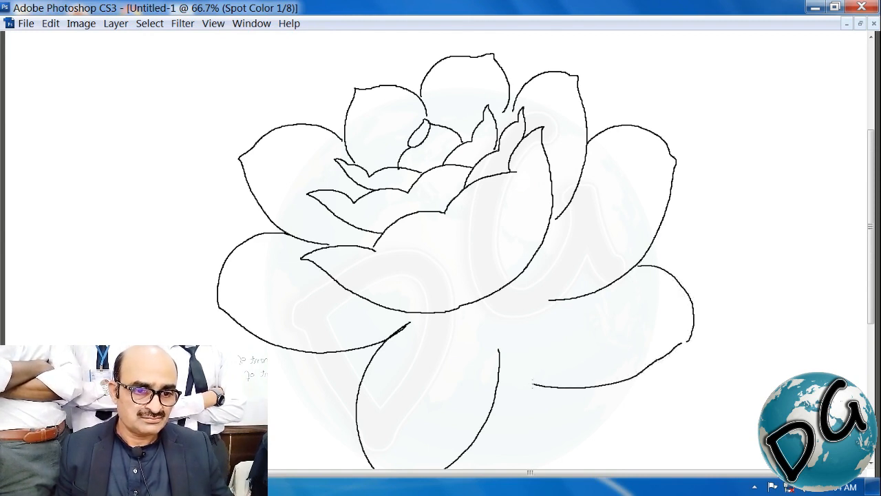
{"action": "mouse_move", "coordinate": [580, 359]}
{"action": "left_mouse_down"}
{"action": "mouse_move", "coordinate": [555, 262]}
{"action": "mouse_move", "coordinate": [529, 298]}
{"action": "mouse_move", "coordinate": [515, 261]}
{"action": "left_mouse_up"}
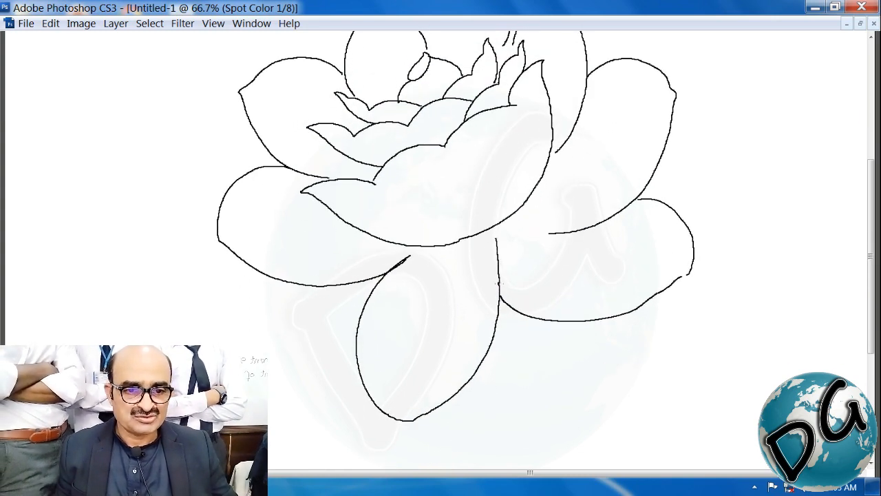
{"action": "left_click_drag", "start_coordinate": [533, 274], "coordinate": [507, 331]}
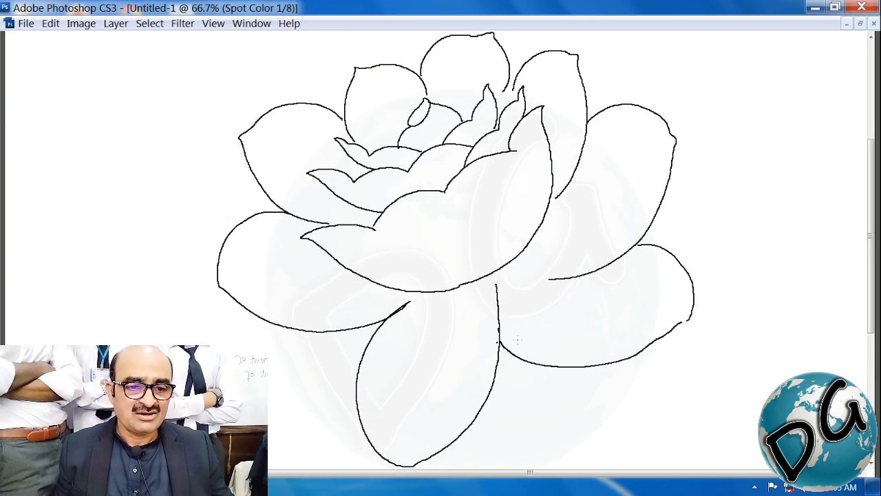
Erase the upper-left back petal and redraw it larger, spanning from the central back petal to the outer left petal
{"action": "left_click_drag", "start_coordinate": [541, 304], "coordinate": [511, 386]}
{"action": "left_click_drag", "start_coordinate": [568, 97], "coordinate": [304, 312]}
{"action": "left_click_drag", "start_coordinate": [404, 288], "coordinate": [429, 302]}
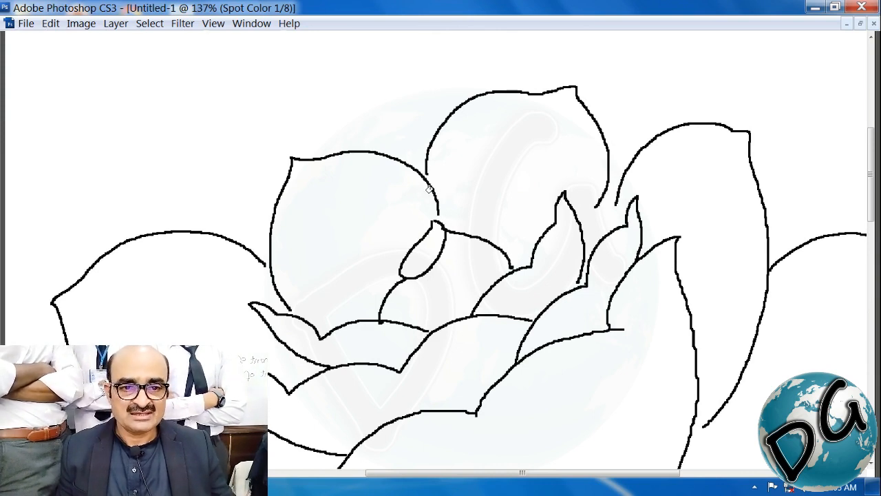
{"action": "left_click", "coordinate": [428, 188]}
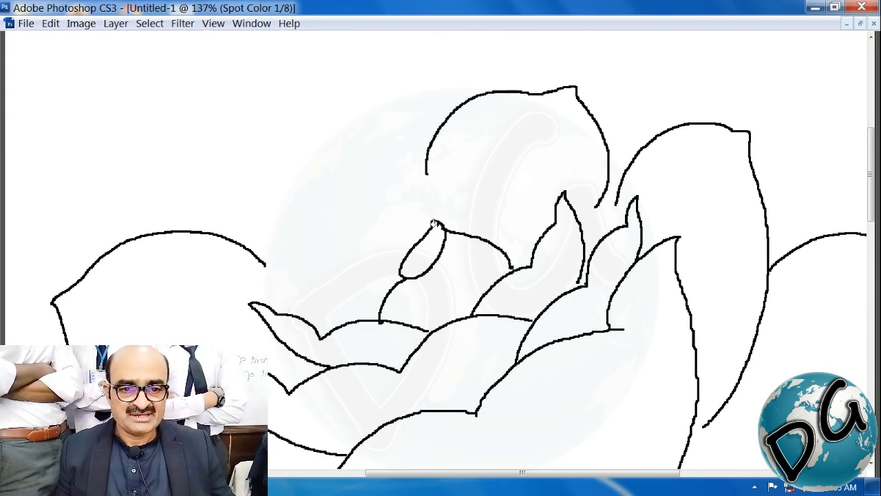
{"action": "mouse_move", "coordinate": [438, 215]}
{"action": "left_mouse_down"}
{"action": "mouse_move", "coordinate": [505, 276]}
{"action": "mouse_move", "coordinate": [495, 290]}
{"action": "left_mouse_up"}
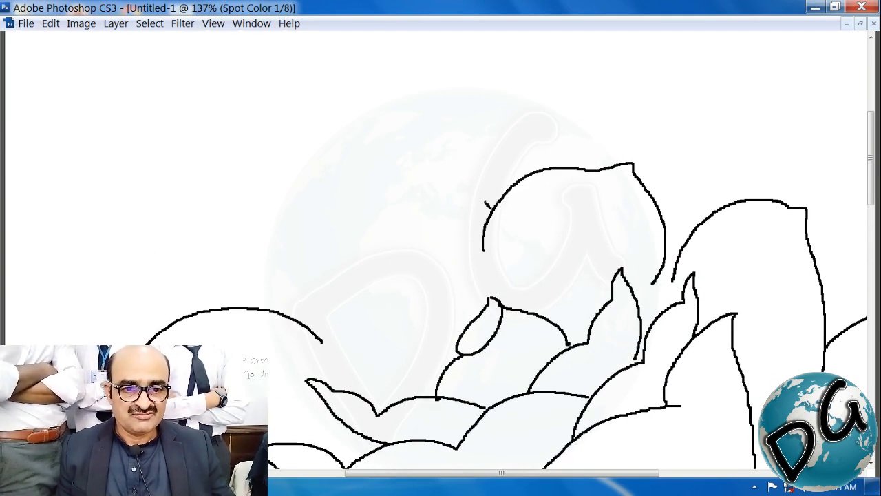
{"action": "mouse_move", "coordinate": [485, 204]}
{"action": "left_mouse_down"}
{"action": "mouse_move", "coordinate": [445, 167]}
{"action": "mouse_move", "coordinate": [391, 154]}
{"action": "mouse_move", "coordinate": [339, 159]}
{"action": "left_mouse_up"}
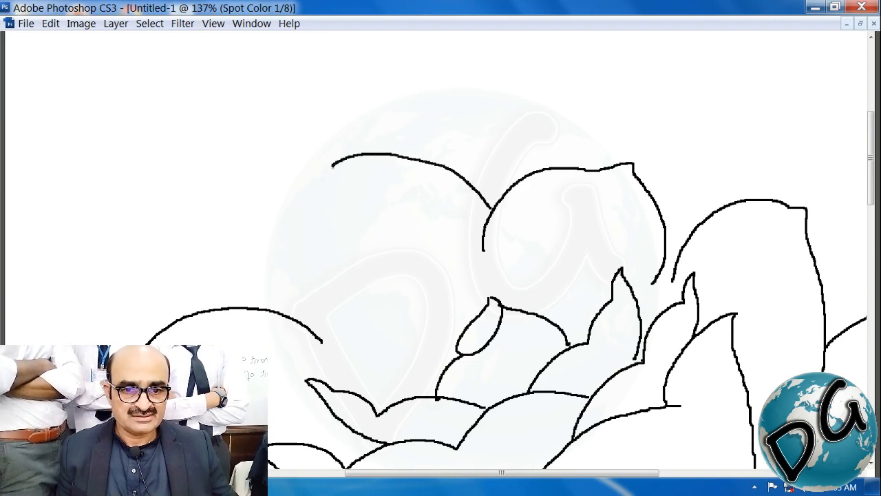
{"action": "mouse_move", "coordinate": [321, 199]}
{"action": "left_mouse_down"}
{"action": "mouse_move", "coordinate": [298, 262]}
{"action": "mouse_move", "coordinate": [295, 311]}
{"action": "left_mouse_up"}
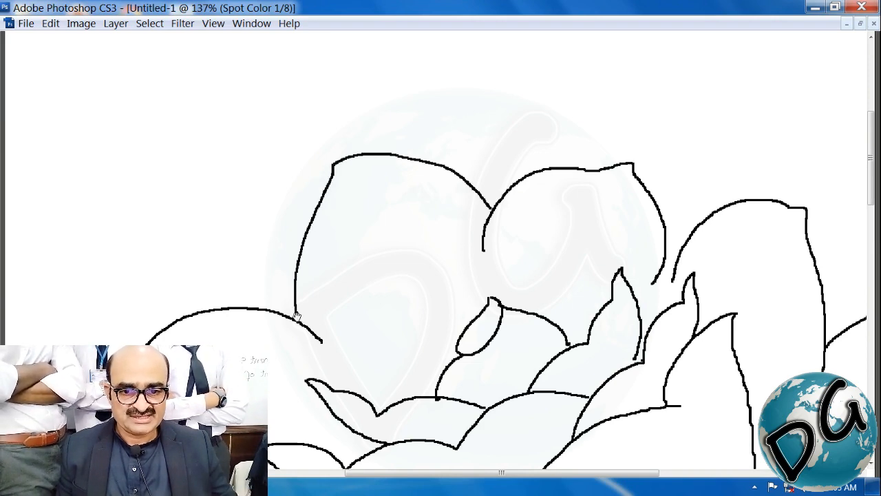
Erase the central back petal and redraw it as a taller rounded arch between the two neighbouring back petals
{"action": "key", "text": "ctrl+minus"}
{"action": "key", "text": "ctrl+minus"}
{"action": "key", "text": "ctrl+minus"}
{"action": "scroll", "coordinate": [559, 315], "scroll_direction": "down", "scroll_amount": 5}
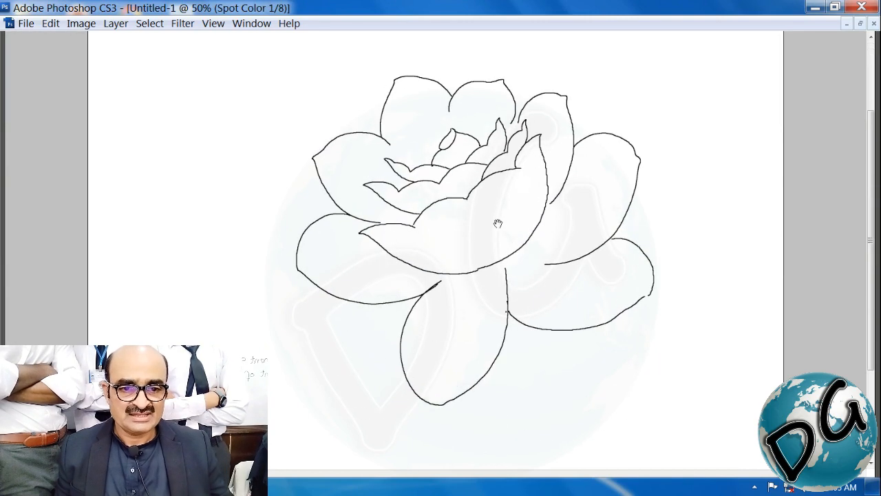
{"action": "scroll", "coordinate": [669, 191], "scroll_direction": "up", "scroll_amount": 3}
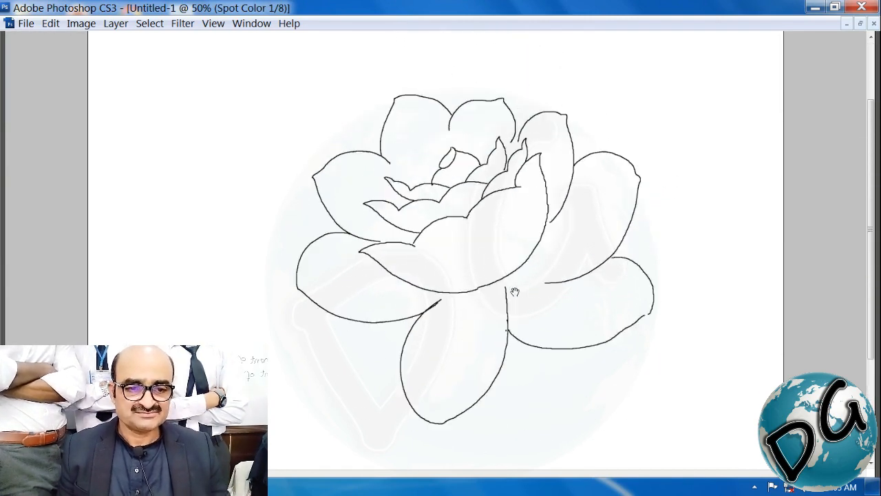
{"action": "left_click_drag", "start_coordinate": [676, 52], "coordinate": [373, 305]}
{"action": "left_click_drag", "start_coordinate": [577, 60], "coordinate": [242, 363]}
{"action": "left_click_drag", "start_coordinate": [418, 278], "coordinate": [324, 358]}
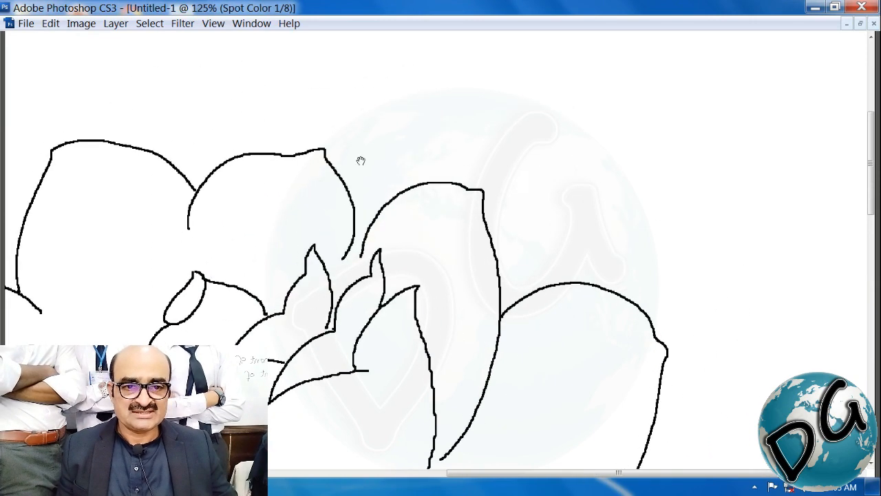
{"action": "left_click", "coordinate": [203, 176]}
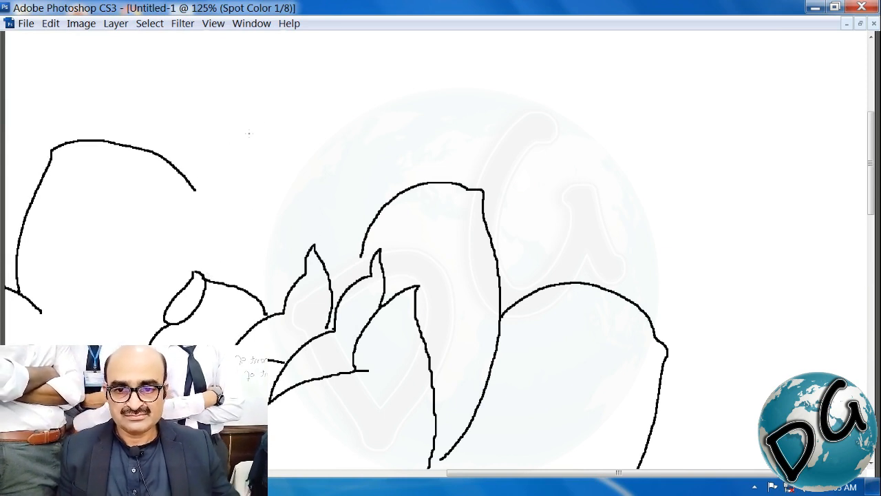
{"action": "mouse_move", "coordinate": [195, 231]}
{"action": "left_mouse_down"}
{"action": "mouse_move", "coordinate": [214, 156]}
{"action": "mouse_move", "coordinate": [259, 108]}
{"action": "mouse_move", "coordinate": [323, 103]}
{"action": "mouse_move", "coordinate": [360, 134]}
{"action": "left_mouse_up"}
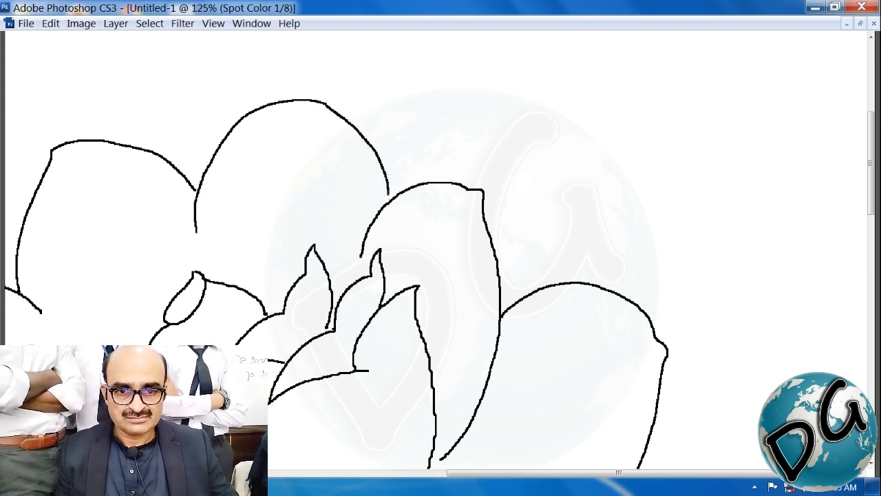
Review the complete flower outline, and examine the inner petals and right side up close
{"action": "key", "text": "ctrl+minus"}
{"action": "key", "text": "ctrl+minus"}
{"action": "key", "text": "ctrl+minus"}
{"action": "left_click_drag", "start_coordinate": [521, 279], "coordinate": [475, 158]}
{"action": "left_click_drag", "start_coordinate": [591, 199], "coordinate": [591, 241]}
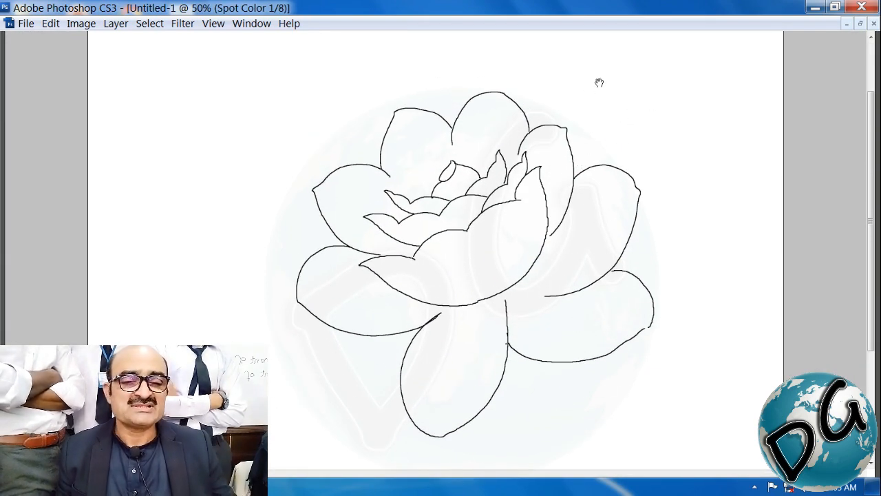
{"action": "left_click_drag", "start_coordinate": [625, 76], "coordinate": [336, 353]}
{"action": "left_click_drag", "start_coordinate": [544, 191], "coordinate": [310, 434]}
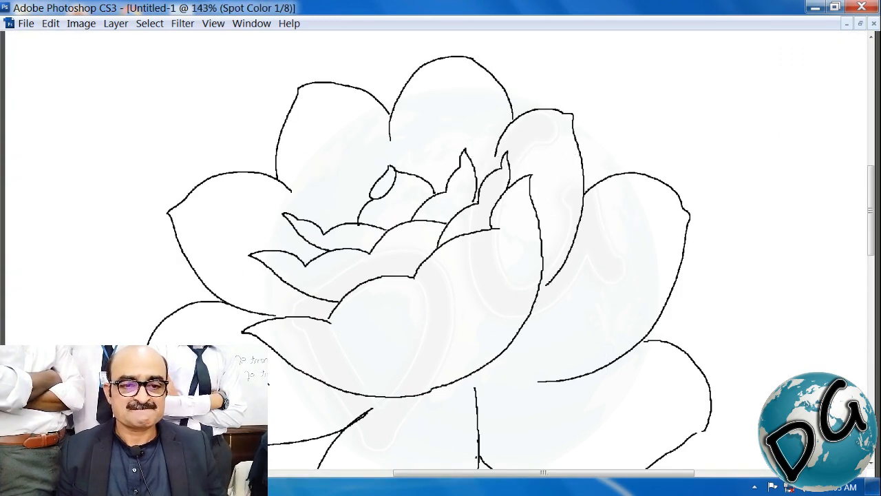
{"action": "left_click_drag", "start_coordinate": [343, 303], "coordinate": [248, 337]}
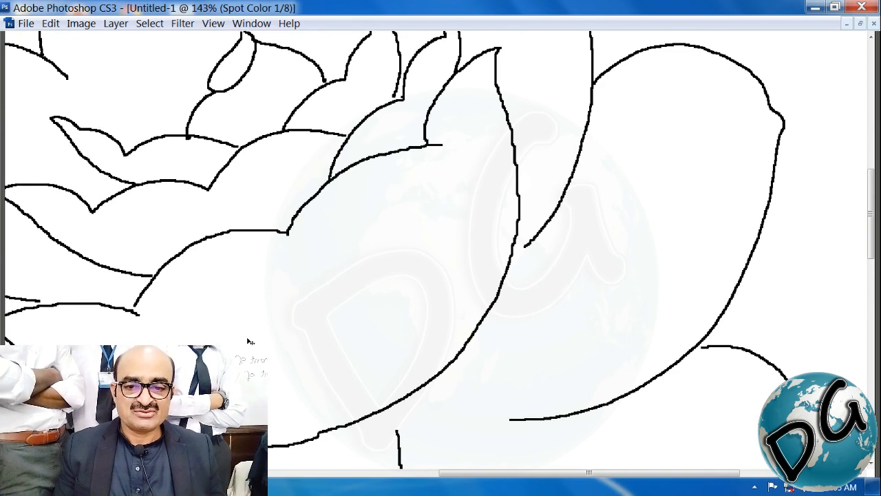
Save the document to the Desktop in Photoshop format under the file name Rose
{"action": "key", "text": "ctrl+s"}
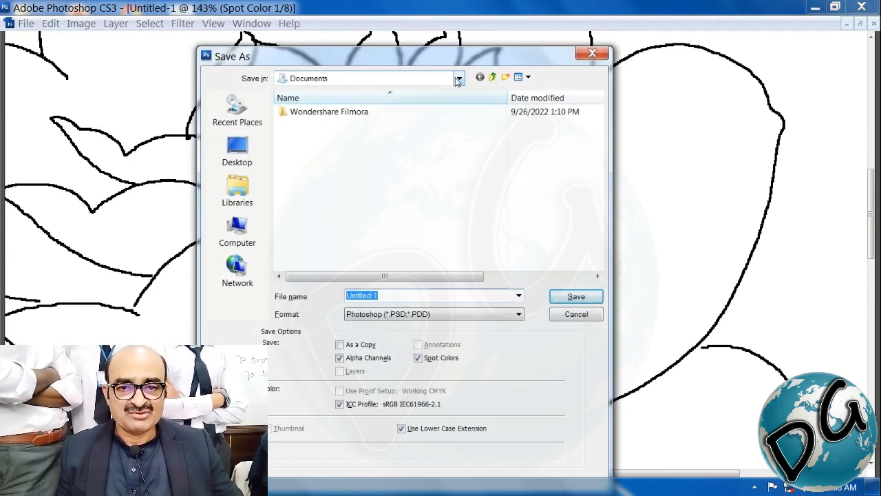
{"action": "left_click", "coordinate": [459, 79]}
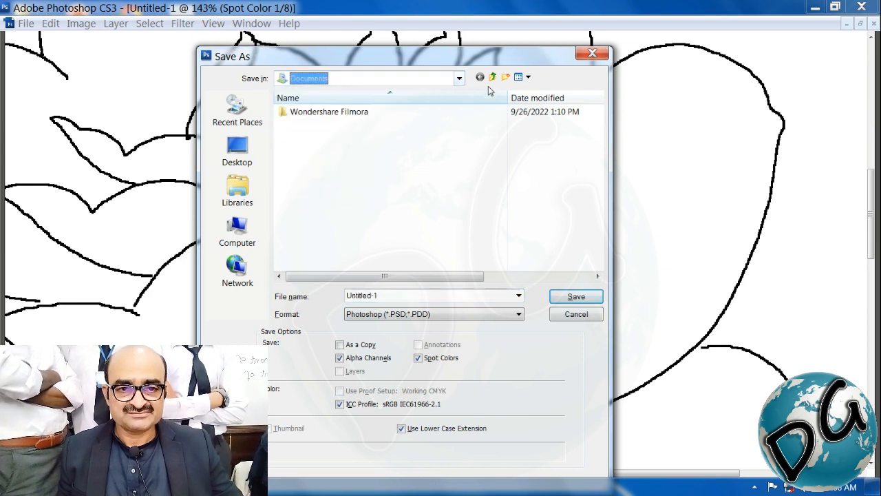
{"action": "left_click", "coordinate": [459, 79]}
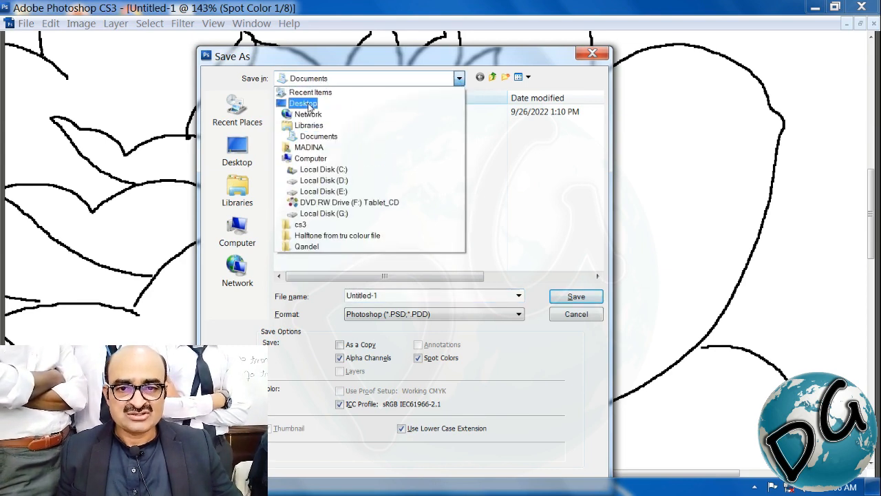
{"action": "left_click", "coordinate": [303, 103]}
{"action": "left_click", "coordinate": [388, 294]}
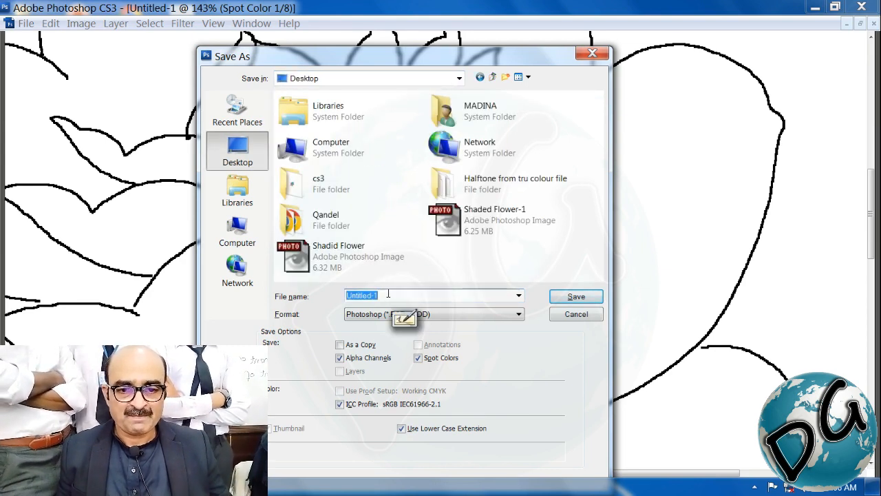
{"action": "type", "text": "Rose"}
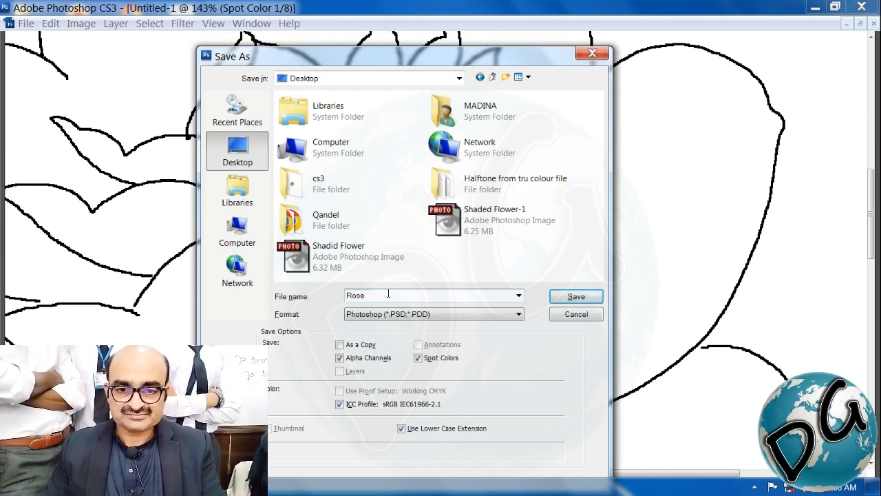
{"action": "key", "text": "Return"}
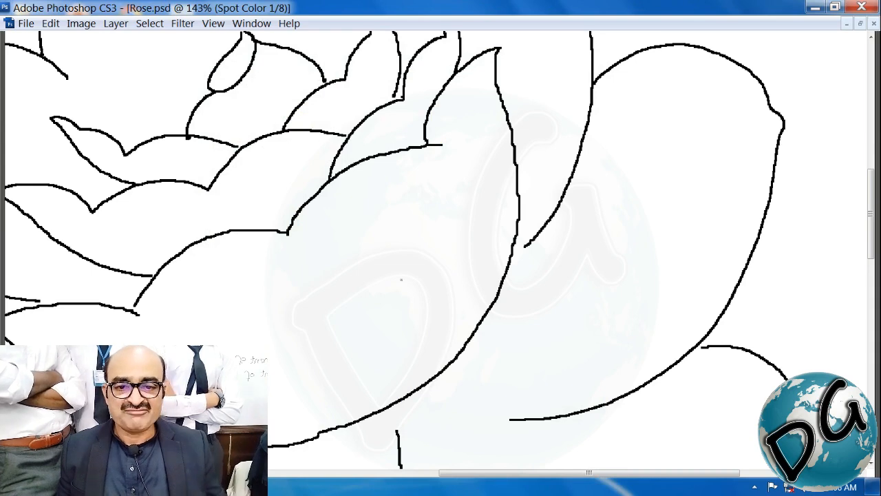
Switch from the Pencil tool to the Brush tool
{"action": "key", "text": "Tab"}
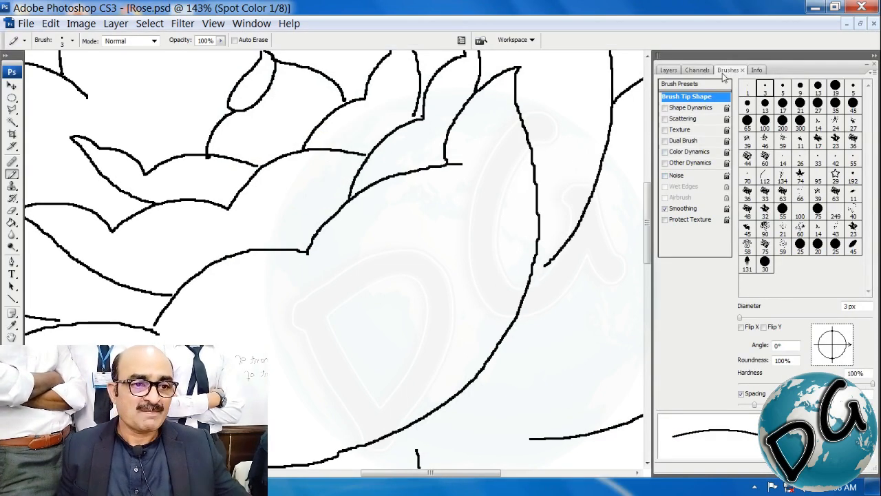
{"action": "right_click", "coordinate": [12, 174]}
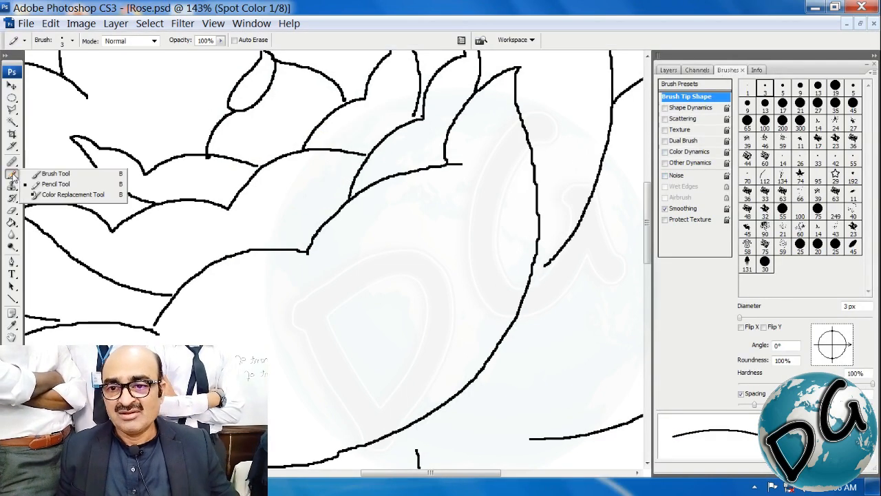
{"action": "left_click", "coordinate": [53, 174]}
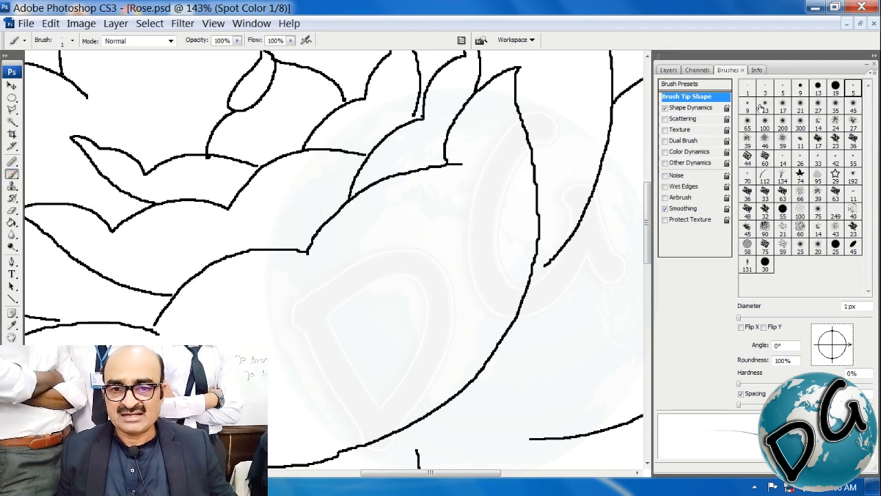
Convert the Alpha 1 channel to a spot color channel named 1, coloured light pink ff9dc2
{"action": "left_click", "coordinate": [698, 69]}
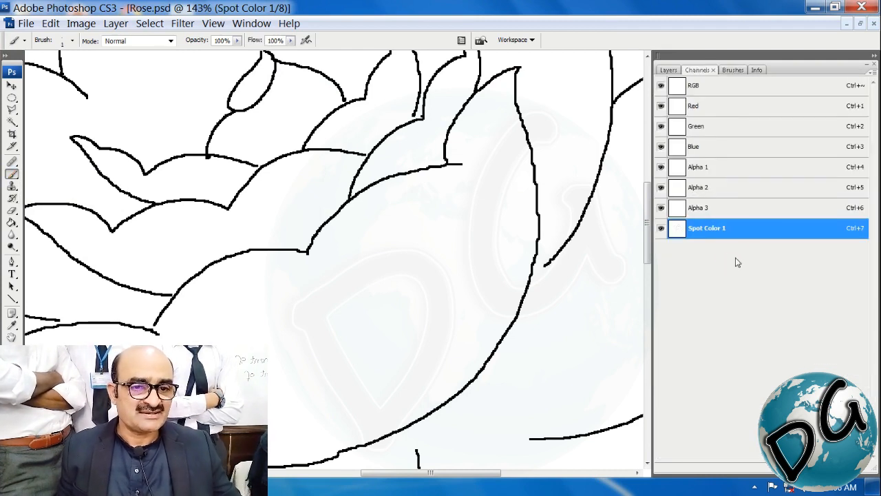
{"action": "double_click", "coordinate": [677, 172]}
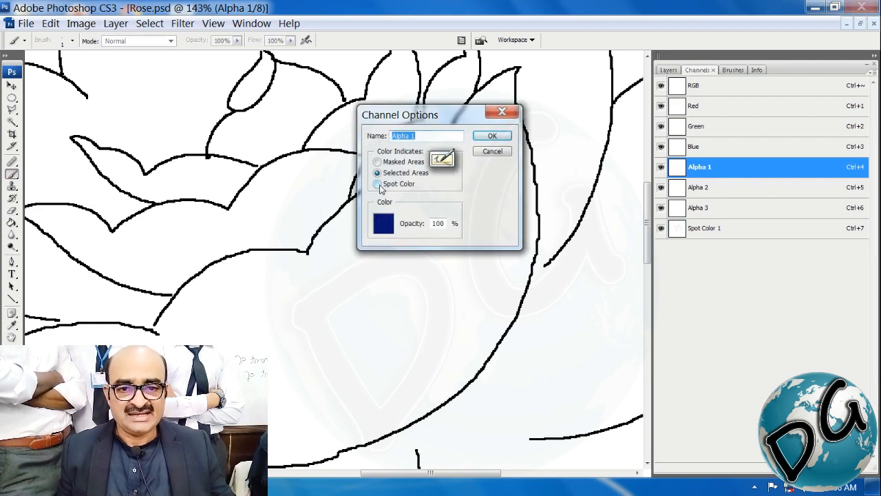
{"action": "left_click", "coordinate": [378, 184]}
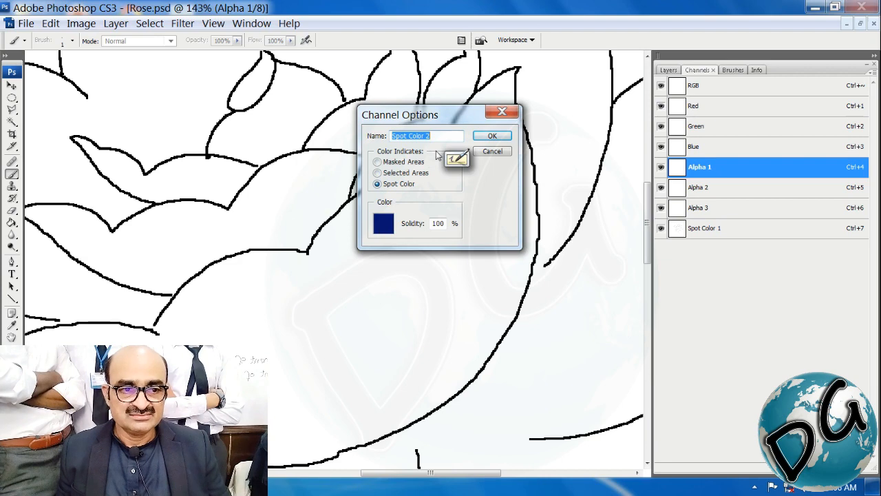
{"action": "type", "text": "1"}
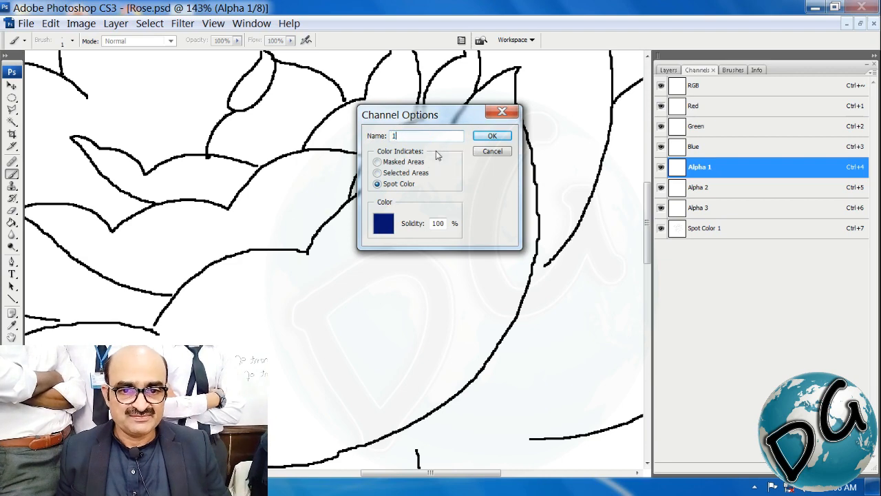
{"action": "left_click", "coordinate": [384, 223]}
{"action": "left_click_drag", "start_coordinate": [629, 218], "coordinate": [629, 197]}
{"action": "left_click_drag", "start_coordinate": [544, 193], "coordinate": [532, 187]}
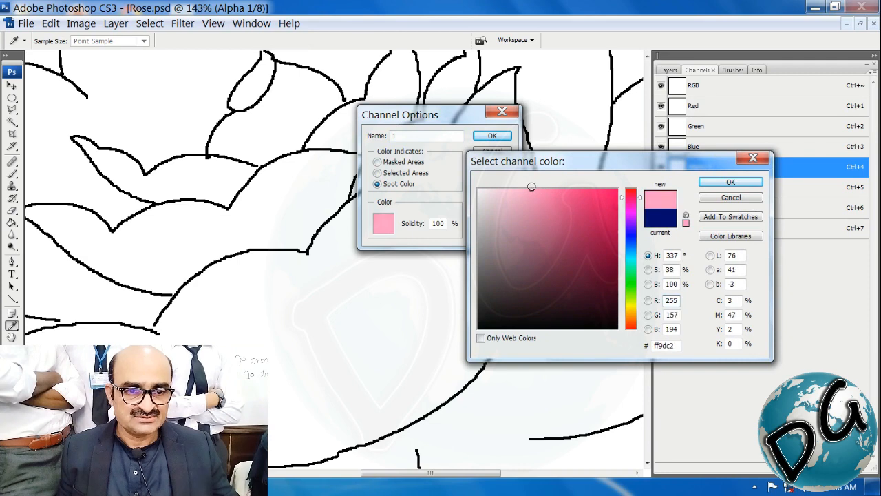
{"action": "left_click", "coordinate": [711, 187]}
{"action": "left_click", "coordinate": [492, 136]}
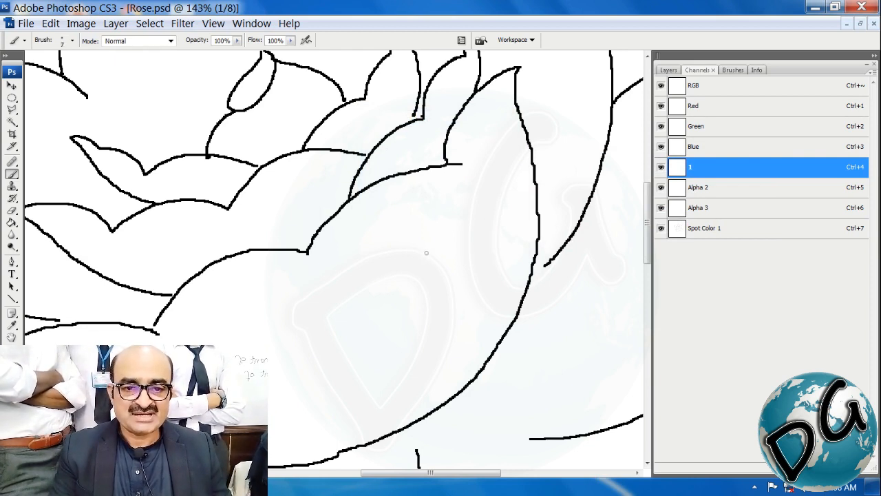
Set the brush to a 20 px diameter with 100% hardness, and hide the palettes to clear the canvas
{"action": "key", "text": "]"}
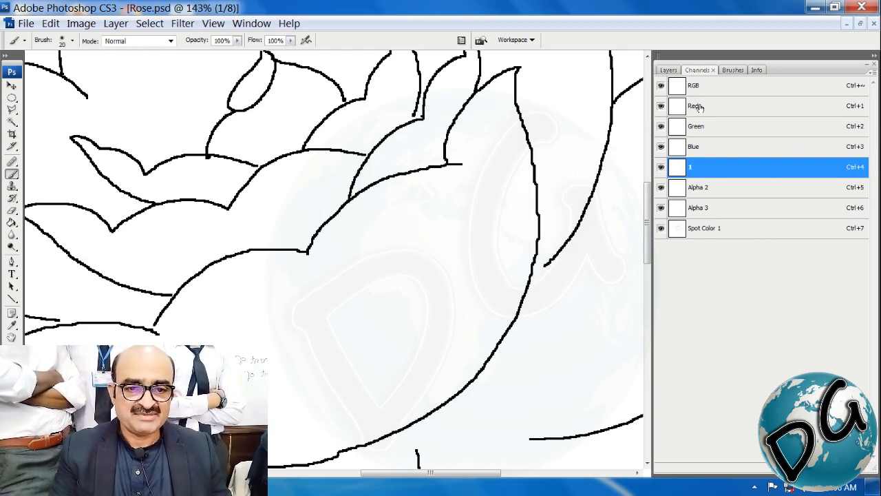
{"action": "left_click", "coordinate": [733, 71]}
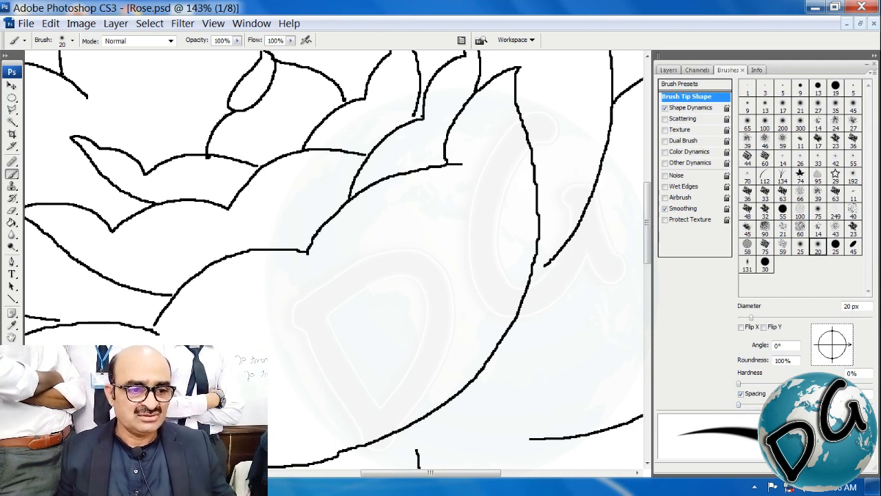
{"action": "left_click_drag", "start_coordinate": [741, 385], "coordinate": [875, 387]}
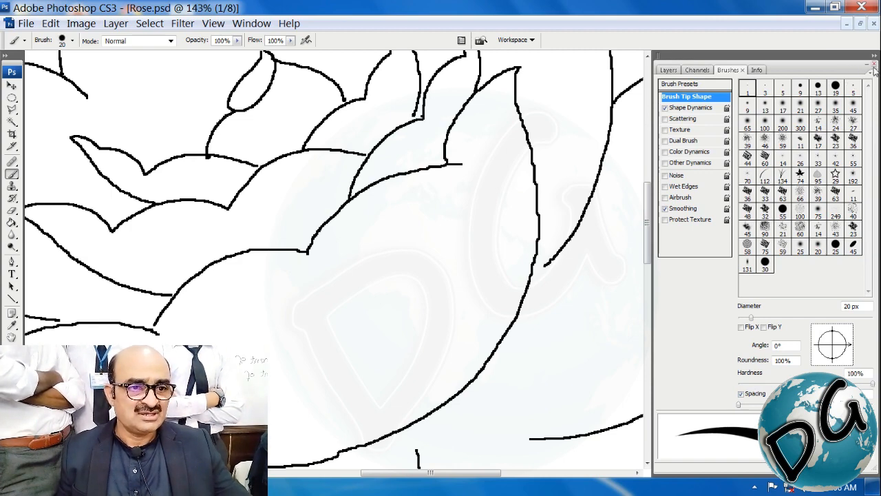
{"action": "key", "text": "Tab"}
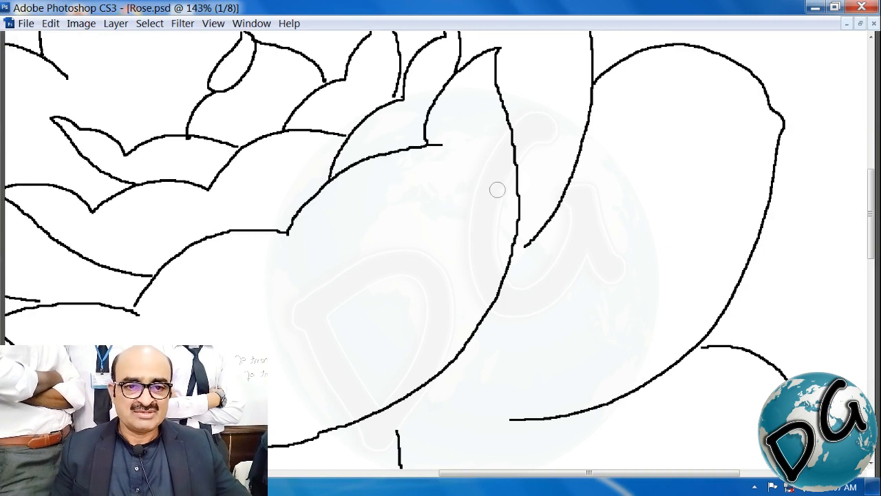
{"action": "left_click_drag", "start_coordinate": [441, 231], "coordinate": [353, 340]}
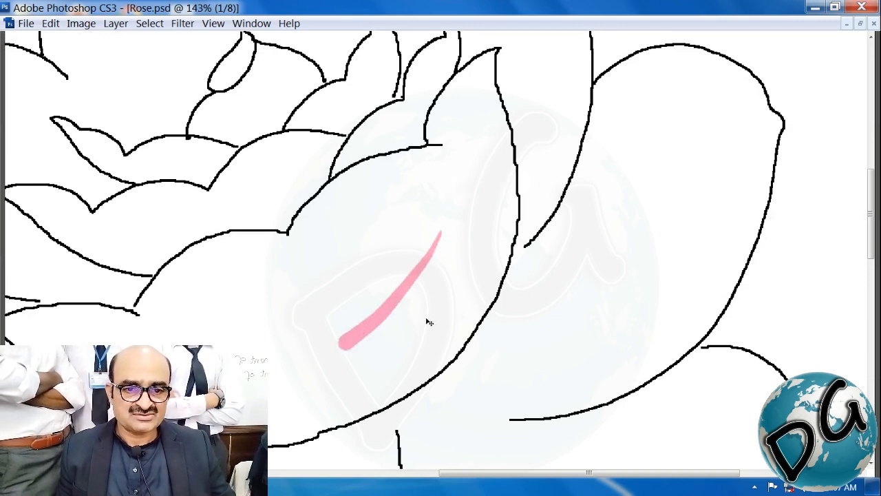
{"action": "key", "text": "ctrl+z"}
{"action": "left_click_drag", "start_coordinate": [435, 264], "coordinate": [375, 365]}
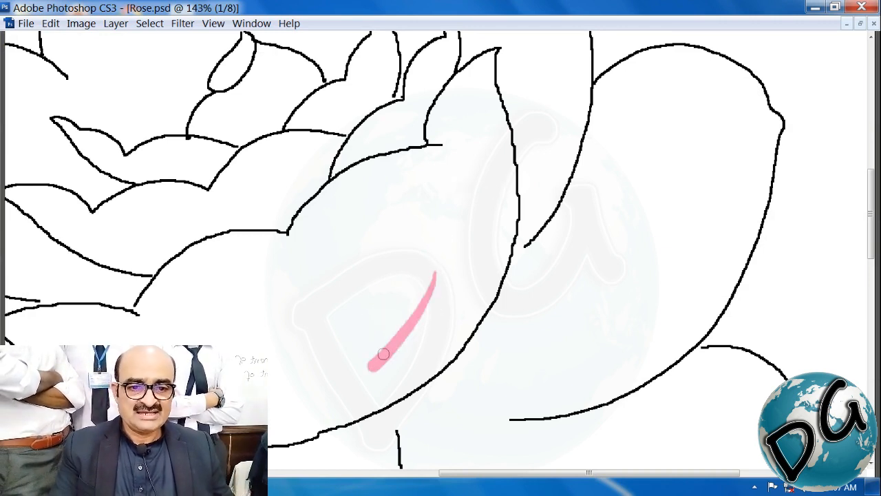
{"action": "key", "text": "ctrl+z"}
Paint a tapered pink stroke down the inside of the large front petal's right edge, starting at its tip
{"action": "key", "text": "ctrl+plus"}
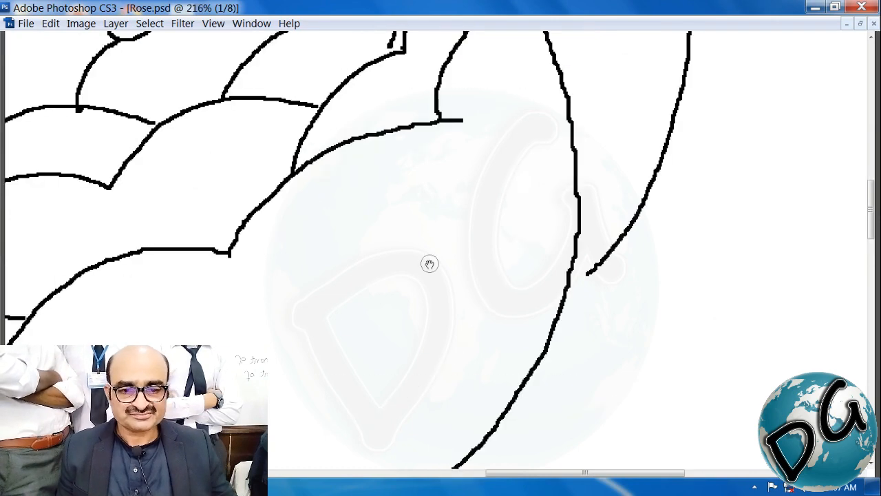
{"action": "mouse_move", "coordinate": [428, 261]}
{"action": "left_mouse_down"}
{"action": "mouse_move", "coordinate": [224, 234]}
{"action": "mouse_move", "coordinate": [466, 234]}
{"action": "mouse_move", "coordinate": [469, 280]}
{"action": "mouse_move", "coordinate": [484, 299]}
{"action": "mouse_move", "coordinate": [476, 290]}
{"action": "left_mouse_up"}
{"action": "mouse_move", "coordinate": [416, 64]}
{"action": "left_mouse_down"}
{"action": "mouse_move", "coordinate": [410, 120]}
{"action": "mouse_move", "coordinate": [425, 174]}
{"action": "mouse_move", "coordinate": [437, 305]}
{"action": "mouse_move", "coordinate": [429, 364]}
{"action": "mouse_move", "coordinate": [404, 436]}
{"action": "left_mouse_up"}
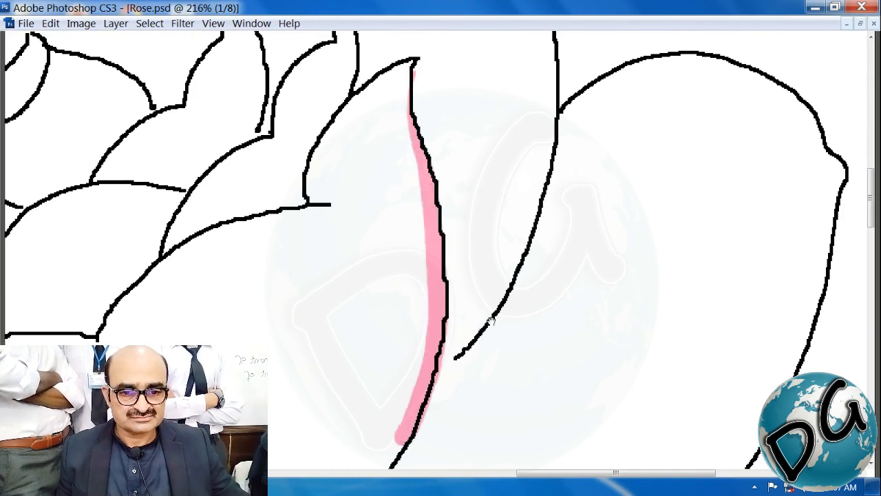
{"action": "mouse_move", "coordinate": [418, 284]}
{"action": "left_mouse_down"}
{"action": "mouse_move", "coordinate": [417, 209]}
{"action": "mouse_move", "coordinate": [454, 168]}
{"action": "mouse_move", "coordinate": [473, 181]}
{"action": "left_mouse_up"}
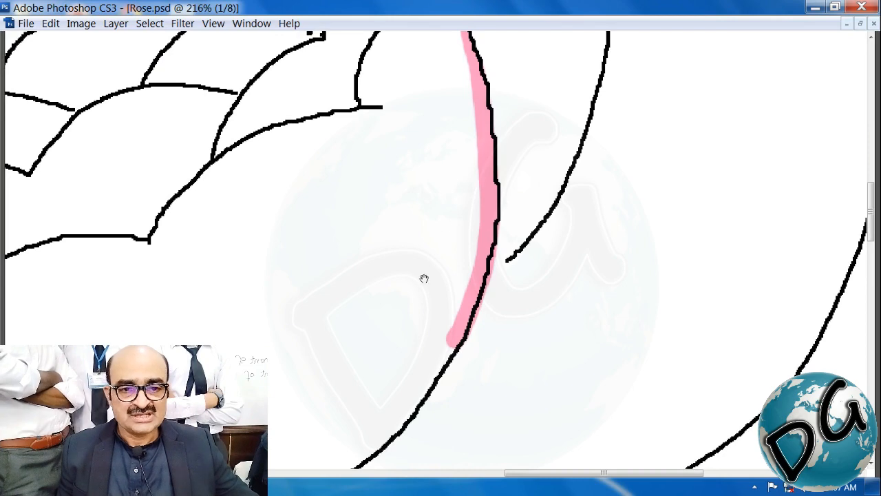
{"action": "left_click_drag", "start_coordinate": [422, 278], "coordinate": [379, 355]}
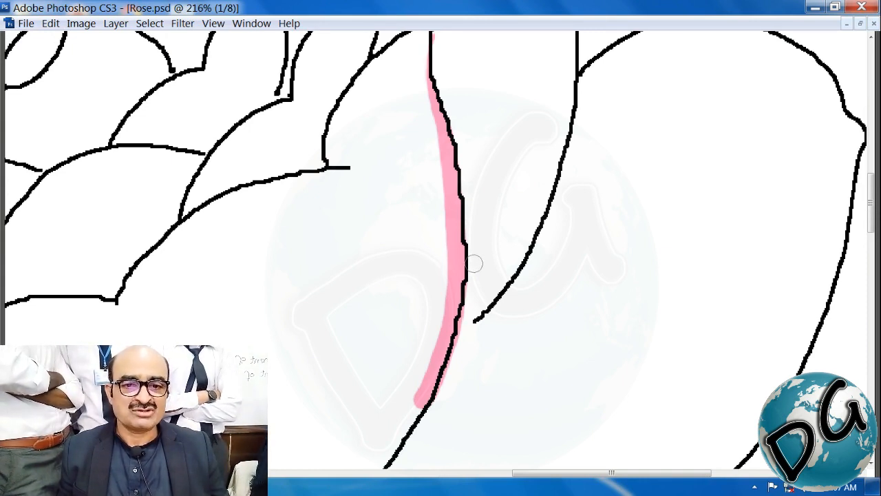
Paint a row of tapered pink shading strokes rising from the base of the large front petal, left of its edge stroke
{"action": "mouse_move", "coordinate": [473, 262]}
{"action": "left_mouse_down"}
{"action": "mouse_move", "coordinate": [624, 69]}
{"action": "mouse_move", "coordinate": [622, 98]}
{"action": "mouse_move", "coordinate": [435, 177]}
{"action": "mouse_move", "coordinate": [351, 158]}
{"action": "left_mouse_up"}
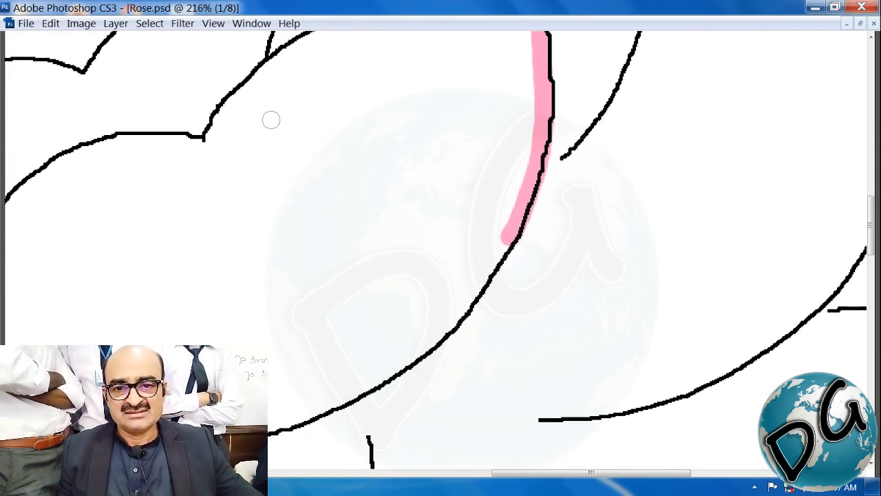
{"action": "mouse_move", "coordinate": [295, 142]}
{"action": "left_mouse_down"}
{"action": "mouse_move", "coordinate": [311, 172]}
{"action": "mouse_move", "coordinate": [316, 149]}
{"action": "mouse_move", "coordinate": [332, 202]}
{"action": "mouse_move", "coordinate": [344, 368]}
{"action": "left_mouse_up"}
{"action": "key", "text": "ctrl+z"}
{"action": "left_click_drag", "start_coordinate": [387, 300], "coordinate": [319, 321]}
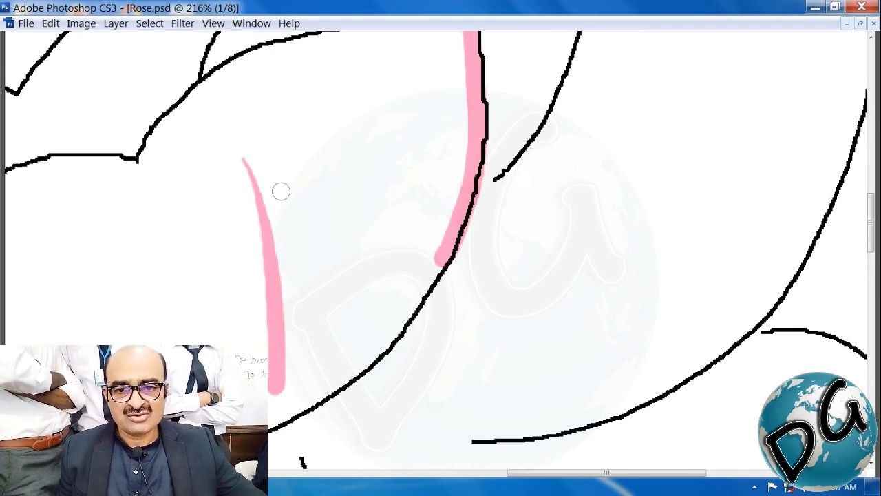
{"action": "mouse_move", "coordinate": [265, 118]}
{"action": "left_mouse_down"}
{"action": "mouse_move", "coordinate": [295, 263]}
{"action": "mouse_move", "coordinate": [275, 372]}
{"action": "left_mouse_up"}
{"action": "left_click_drag", "start_coordinate": [330, 284], "coordinate": [289, 275]}
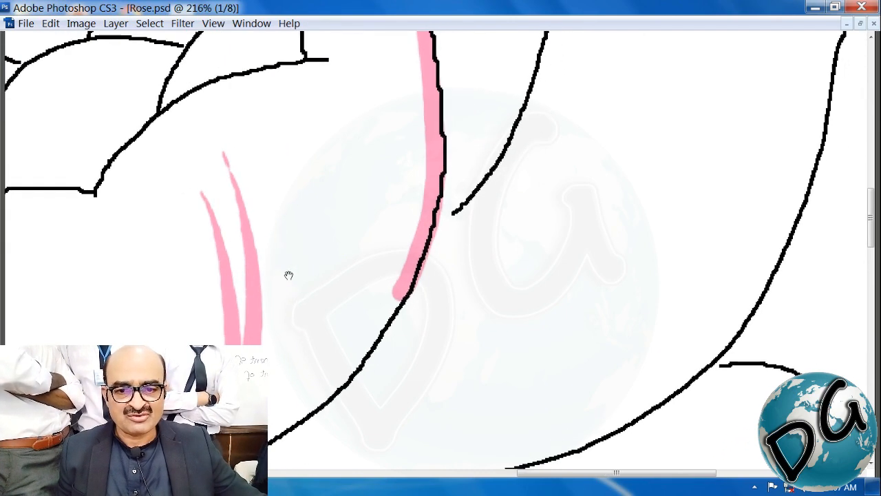
{"action": "mouse_move", "coordinate": [263, 197]}
{"action": "left_mouse_down"}
{"action": "mouse_move", "coordinate": [273, 261]}
{"action": "mouse_move", "coordinate": [272, 371]}
{"action": "left_mouse_up"}
{"action": "mouse_move", "coordinate": [319, 319]}
{"action": "left_mouse_down"}
{"action": "mouse_move", "coordinate": [310, 310]}
{"action": "mouse_move", "coordinate": [298, 333]}
{"action": "left_mouse_up"}
{"action": "mouse_move", "coordinate": [262, 107]}
{"action": "left_mouse_down"}
{"action": "mouse_move", "coordinate": [279, 136]}
{"action": "mouse_move", "coordinate": [297, 205]}
{"action": "mouse_move", "coordinate": [296, 273]}
{"action": "left_mouse_up"}
{"action": "key", "text": "ctrl+z"}
{"action": "mouse_move", "coordinate": [265, 136]}
{"action": "left_mouse_down"}
{"action": "mouse_move", "coordinate": [291, 305]}
{"action": "mouse_move", "coordinate": [270, 410]}
{"action": "left_mouse_up"}
{"action": "mouse_move", "coordinate": [254, 199]}
{"action": "left_mouse_down"}
{"action": "mouse_move", "coordinate": [270, 292]}
{"action": "mouse_move", "coordinate": [268, 365]}
{"action": "left_mouse_up"}
Continue the large front petal's shading toward its right side with closely spaced long and short tapered pink strokes
{"action": "left_click_drag", "start_coordinate": [449, 103], "coordinate": [240, 401]}
{"action": "left_click_drag", "start_coordinate": [379, 175], "coordinate": [209, 212]}
{"action": "left_click_drag", "start_coordinate": [191, 104], "coordinate": [257, 347]}
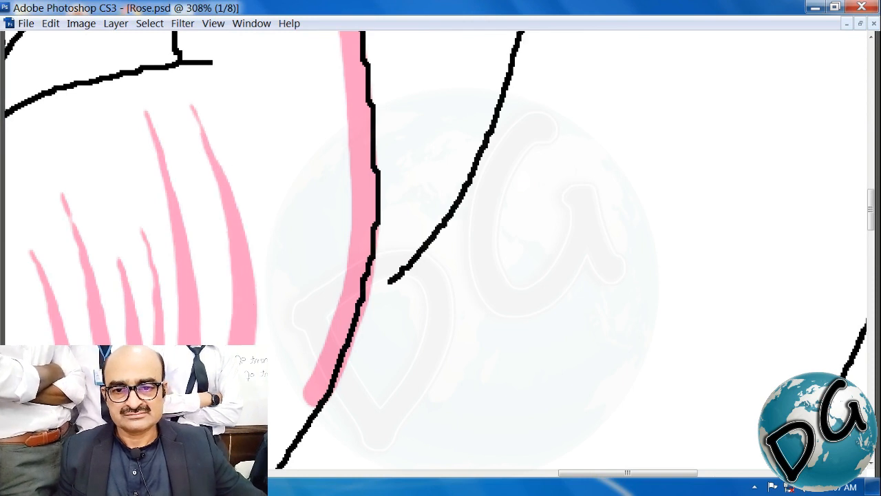
{"action": "key", "text": "ctrl+z"}
{"action": "left_click_drag", "start_coordinate": [215, 146], "coordinate": [251, 345]}
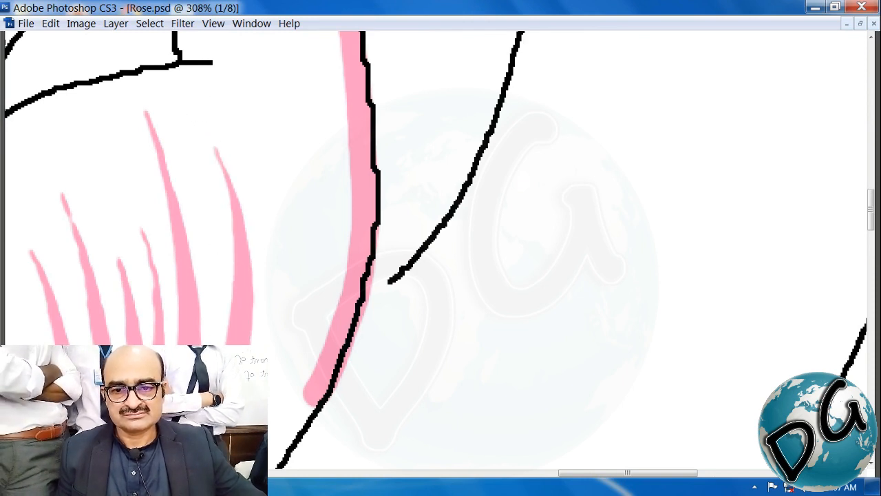
{"action": "left_click_drag", "start_coordinate": [220, 234], "coordinate": [219, 344]}
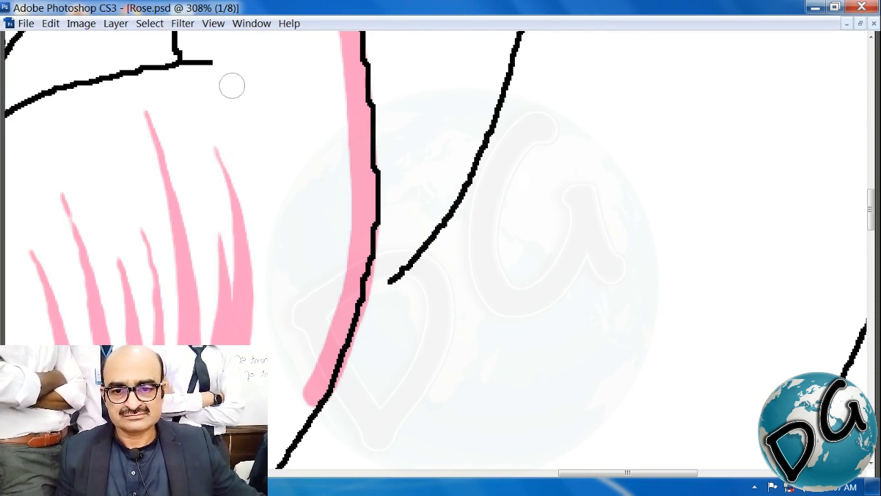
{"action": "mouse_move", "coordinate": [235, 94]}
{"action": "left_mouse_down"}
{"action": "mouse_move", "coordinate": [271, 183]}
{"action": "mouse_move", "coordinate": [268, 409]}
{"action": "left_mouse_up"}
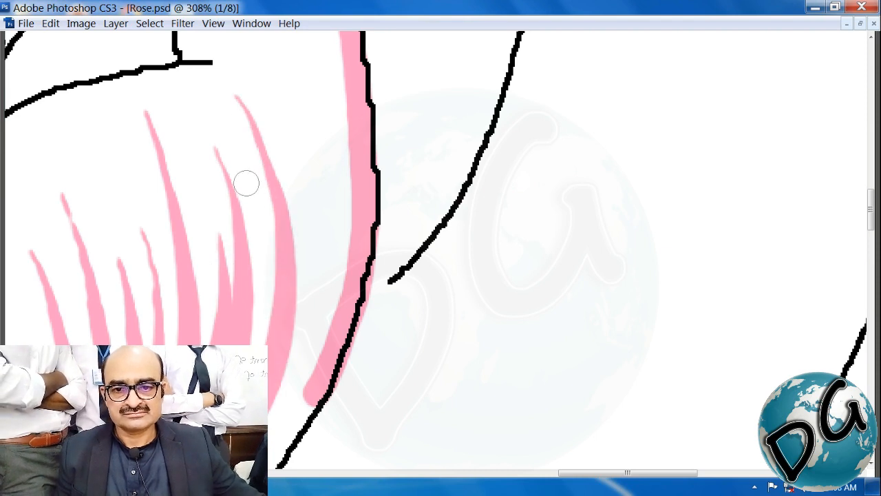
{"action": "left_click_drag", "start_coordinate": [247, 183], "coordinate": [265, 345]}
Add taller tapered pink strokes beside the large front petal's right edge, filling the gap up to the edge stroke
{"action": "left_click_drag", "start_coordinate": [315, 272], "coordinate": [258, 377]}
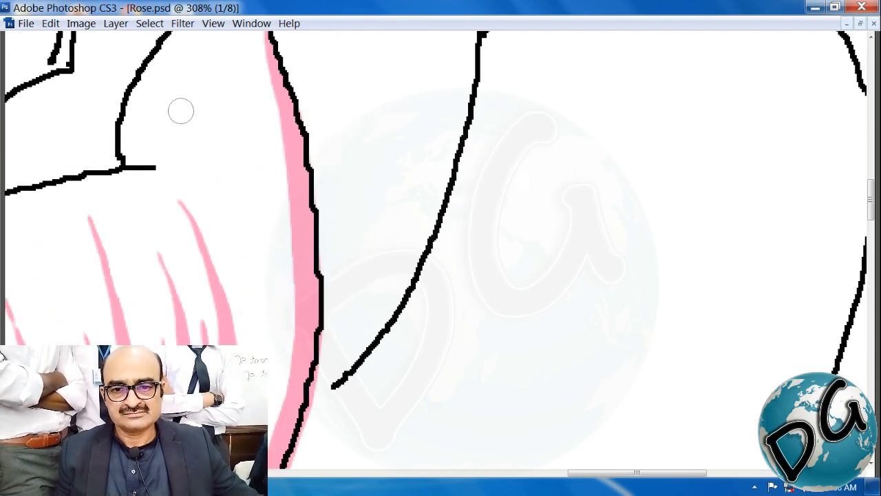
{"action": "mouse_move", "coordinate": [195, 131]}
{"action": "left_mouse_down"}
{"action": "mouse_move", "coordinate": [269, 324]}
{"action": "mouse_move", "coordinate": [273, 387]}
{"action": "left_mouse_up"}
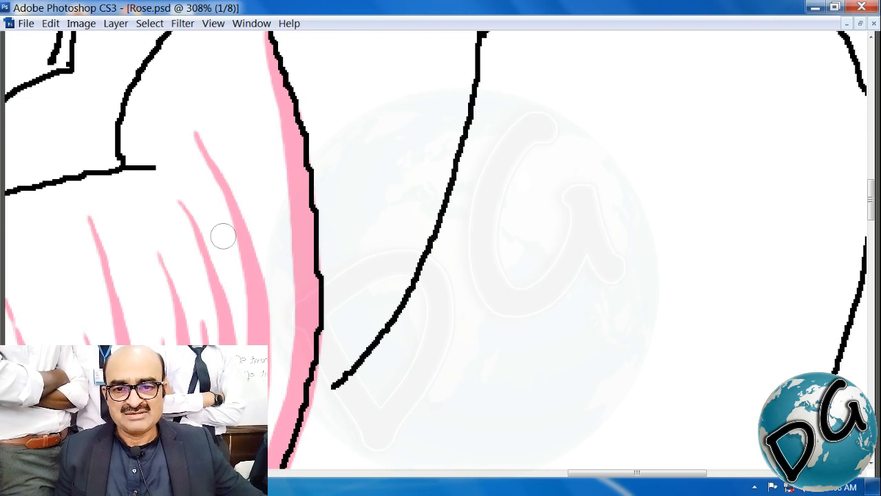
{"action": "left_click_drag", "start_coordinate": [223, 236], "coordinate": [255, 344]}
{"action": "left_click_drag", "start_coordinate": [290, 158], "coordinate": [275, 182]}
{"action": "mouse_move", "coordinate": [193, 80]}
{"action": "left_mouse_down"}
{"action": "mouse_move", "coordinate": [228, 142]}
{"action": "mouse_move", "coordinate": [272, 392]}
{"action": "left_mouse_up"}
{"action": "mouse_move", "coordinate": [283, 210]}
{"action": "left_mouse_down"}
{"action": "mouse_move", "coordinate": [281, 344]}
{"action": "mouse_move", "coordinate": [291, 383]}
{"action": "mouse_move", "coordinate": [394, 175]}
{"action": "mouse_move", "coordinate": [324, 297]}
{"action": "mouse_move", "coordinate": [265, 341]}
{"action": "left_mouse_up"}
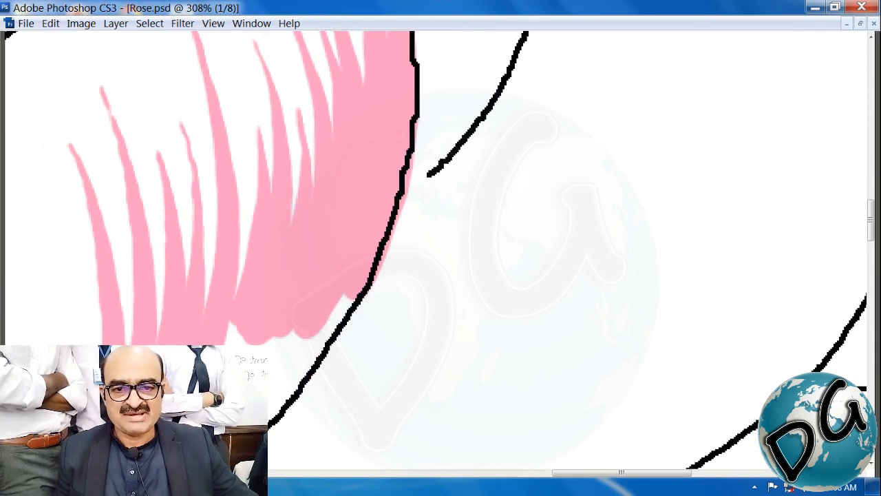
Fill the bare strip beside the large front petal's lower right edge and paint a pink stroke along its bottom-left edge
{"action": "mouse_move", "coordinate": [360, 257]}
{"action": "left_mouse_down"}
{"action": "mouse_move", "coordinate": [344, 313]}
{"action": "mouse_move", "coordinate": [275, 412]}
{"action": "mouse_move", "coordinate": [279, 350]}
{"action": "left_mouse_up"}
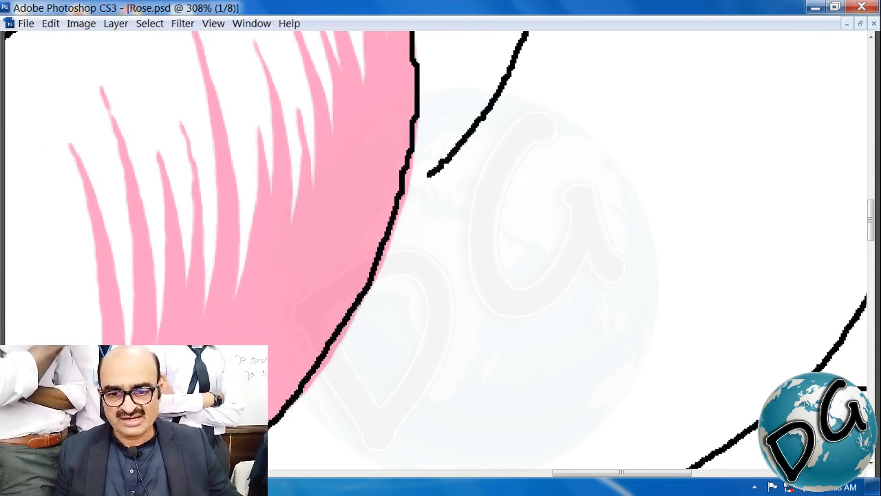
{"action": "left_click_drag", "start_coordinate": [207, 227], "coordinate": [596, 298]}
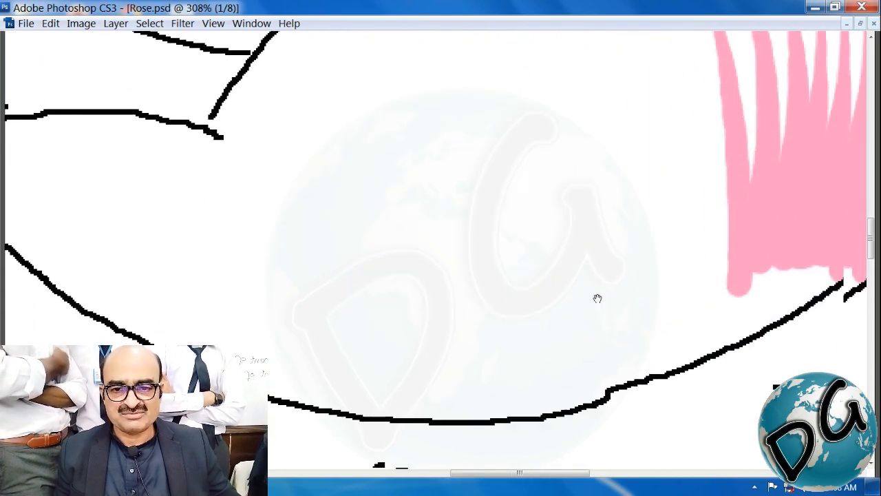
{"action": "left_click_drag", "start_coordinate": [392, 289], "coordinate": [464, 335]}
{"action": "left_click_drag", "start_coordinate": [270, 274], "coordinate": [117, 196]}
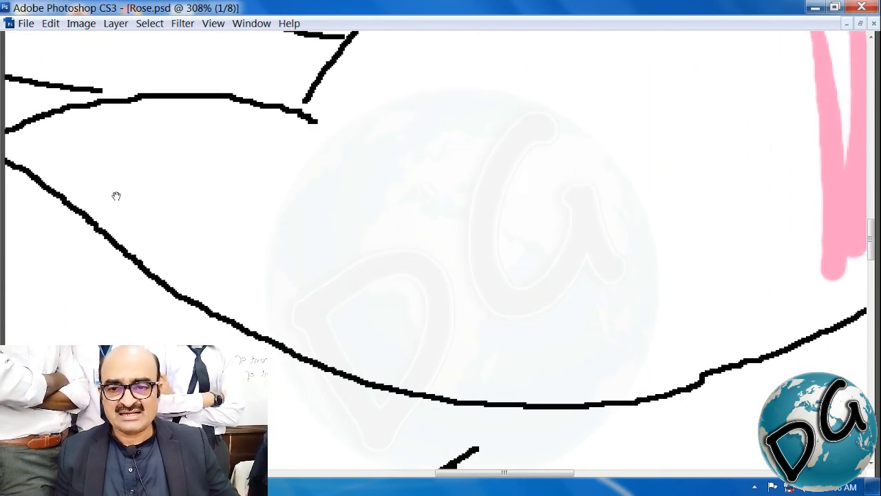
{"action": "mouse_move", "coordinate": [43, 187]}
{"action": "left_mouse_down"}
{"action": "mouse_move", "coordinate": [75, 218]}
{"action": "mouse_move", "coordinate": [225, 313]}
{"action": "mouse_move", "coordinate": [430, 406]}
{"action": "mouse_move", "coordinate": [545, 416]}
{"action": "mouse_move", "coordinate": [629, 406]}
{"action": "mouse_move", "coordinate": [720, 368]}
{"action": "left_mouse_up"}
{"action": "left_click_drag", "start_coordinate": [526, 339], "coordinate": [390, 369]}
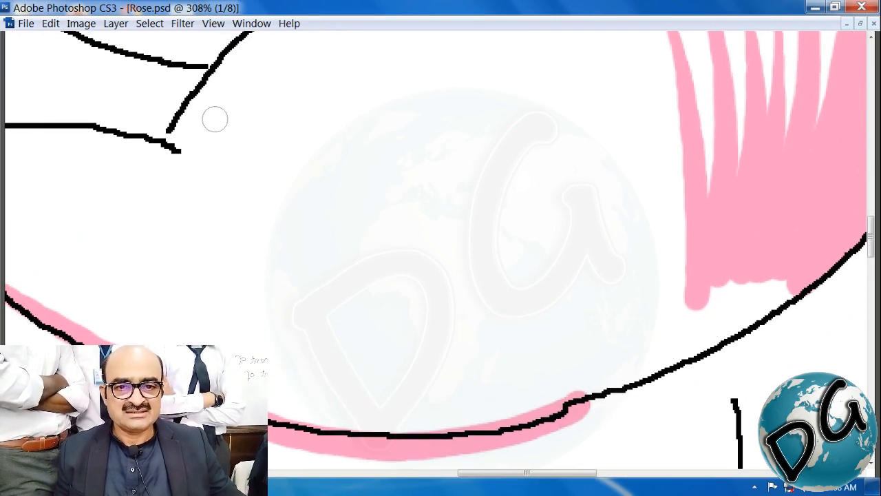
Paint a long and a shorter tapered pink stroke curving from the front petal's left interior into its bottom edge
{"action": "mouse_move", "coordinate": [232, 183]}
{"action": "left_mouse_down"}
{"action": "mouse_move", "coordinate": [378, 346]}
{"action": "mouse_move", "coordinate": [544, 408]}
{"action": "left_mouse_up"}
{"action": "mouse_move", "coordinate": [218, 213]}
{"action": "left_mouse_down"}
{"action": "mouse_move", "coordinate": [280, 314]}
{"action": "mouse_move", "coordinate": [440, 413]}
{"action": "left_mouse_up"}
{"action": "key", "text": "ctrl+z"}
{"action": "mouse_move", "coordinate": [194, 177]}
{"action": "left_mouse_down"}
{"action": "mouse_move", "coordinate": [307, 330]}
{"action": "mouse_move", "coordinate": [462, 426]}
{"action": "left_mouse_up"}
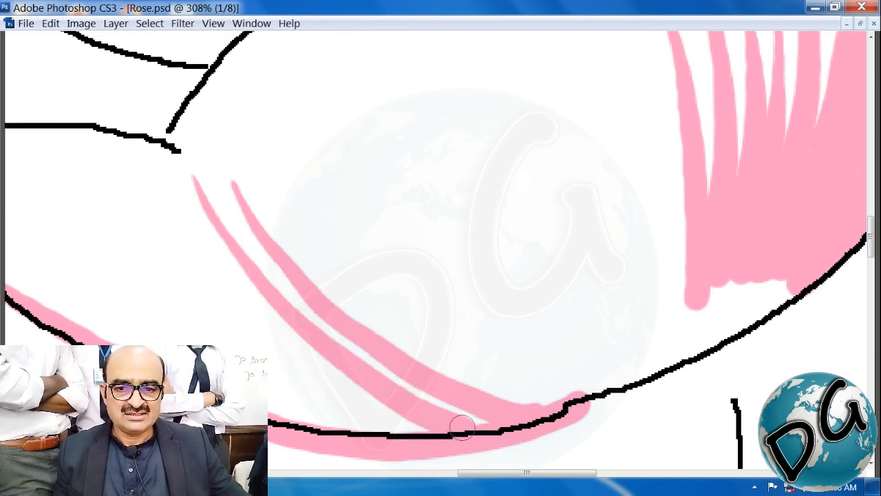
{"action": "key", "text": "ctrl+z"}
{"action": "mouse_move", "coordinate": [227, 243]}
{"action": "left_mouse_down"}
{"action": "mouse_move", "coordinate": [409, 389]}
{"action": "mouse_move", "coordinate": [460, 406]}
{"action": "left_mouse_up"}
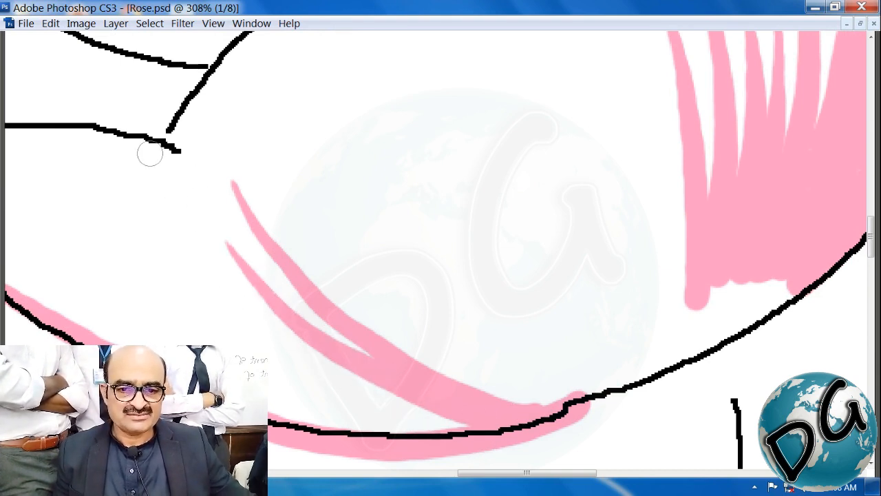
Continue the row of curved tapered pink strokes toward the front petal's left tip, ending each at the bottom edge
{"action": "mouse_move", "coordinate": [158, 176]}
{"action": "left_mouse_down"}
{"action": "mouse_move", "coordinate": [370, 387]}
{"action": "mouse_move", "coordinate": [440, 416]}
{"action": "left_mouse_up"}
{"action": "mouse_move", "coordinate": [129, 216]}
{"action": "left_mouse_down"}
{"action": "mouse_move", "coordinate": [193, 293]}
{"action": "mouse_move", "coordinate": [406, 421]}
{"action": "left_mouse_up"}
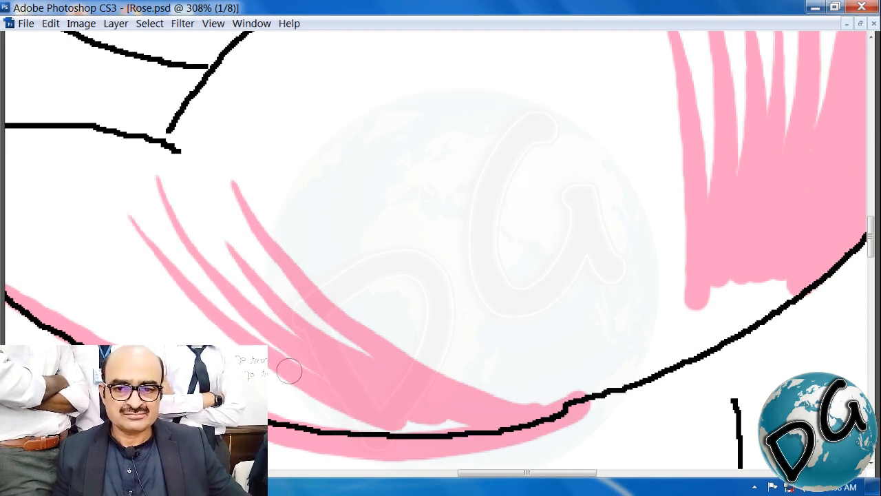
{"action": "left_click_drag", "start_coordinate": [89, 203], "coordinate": [323, 406]}
{"action": "mouse_move", "coordinate": [48, 201]}
{"action": "left_mouse_down"}
{"action": "mouse_move", "coordinate": [296, 387]}
{"action": "mouse_move", "coordinate": [372, 416]}
{"action": "left_mouse_up"}
{"action": "mouse_move", "coordinate": [14, 233]}
{"action": "left_mouse_down"}
{"action": "mouse_move", "coordinate": [73, 289]}
{"action": "mouse_move", "coordinate": [425, 425]}
{"action": "left_mouse_up"}
Extend the front petal's left shading toward the middle with long and short tapered pink strokes converging at the base
{"action": "left_click_drag", "start_coordinate": [394, 337], "coordinate": [305, 375]}
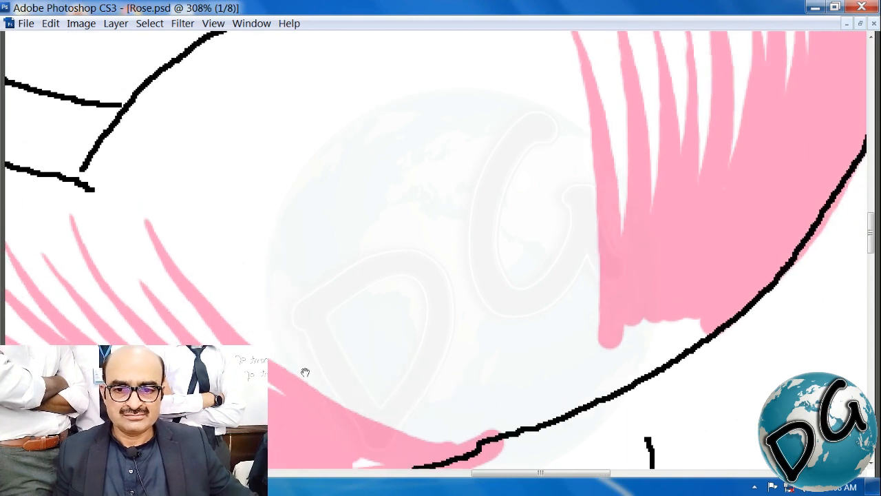
{"action": "mouse_move", "coordinate": [186, 229]}
{"action": "left_mouse_down"}
{"action": "mouse_move", "coordinate": [254, 330]}
{"action": "mouse_move", "coordinate": [402, 444]}
{"action": "left_mouse_up"}
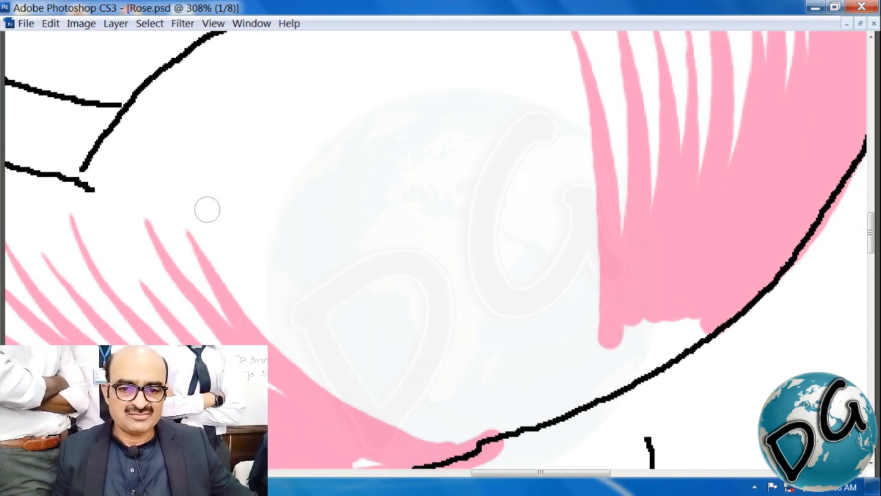
{"action": "mouse_move", "coordinate": [201, 194]}
{"action": "left_mouse_down"}
{"action": "mouse_move", "coordinate": [342, 397]}
{"action": "mouse_move", "coordinate": [374, 404]}
{"action": "left_mouse_up"}
{"action": "left_click_drag", "start_coordinate": [261, 247], "coordinate": [398, 416]}
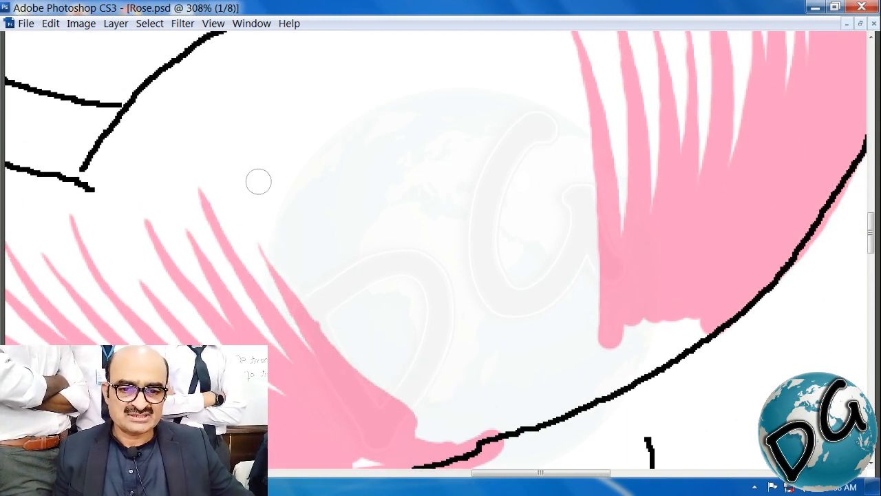
{"action": "mouse_move", "coordinate": [299, 263]}
{"action": "left_mouse_down"}
{"action": "mouse_move", "coordinate": [372, 377]}
{"action": "mouse_move", "coordinate": [433, 421]}
{"action": "left_mouse_up"}
{"action": "mouse_move", "coordinate": [279, 105]}
{"action": "left_mouse_down"}
{"action": "mouse_move", "coordinate": [310, 226]}
{"action": "mouse_move", "coordinate": [417, 413]}
{"action": "left_mouse_up"}
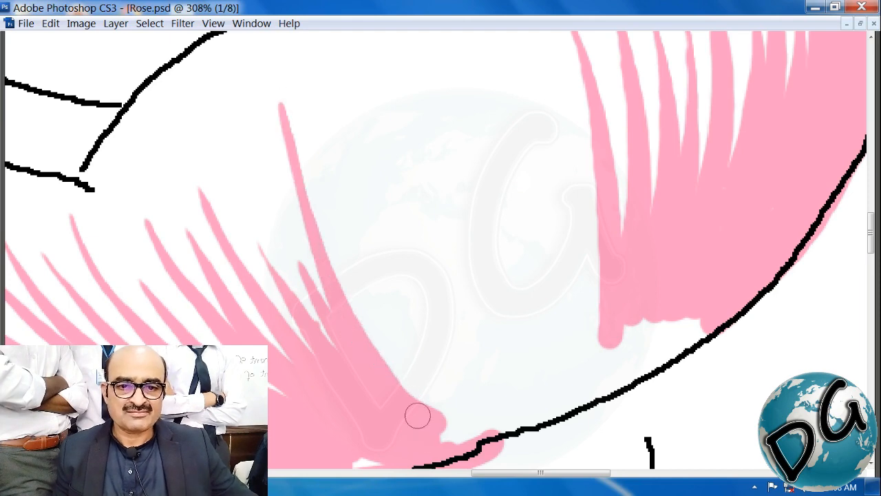
{"action": "key", "text": "ctrl+z"}
{"action": "mouse_move", "coordinate": [266, 122]}
{"action": "left_mouse_down"}
{"action": "mouse_move", "coordinate": [297, 206]}
{"action": "mouse_move", "coordinate": [432, 414]}
{"action": "left_mouse_up"}
Paint one long and two shorter tapered pink strokes right of the left shading group and fill the gap at their base
{"action": "left_click_drag", "start_coordinate": [439, 262], "coordinate": [301, 287]}
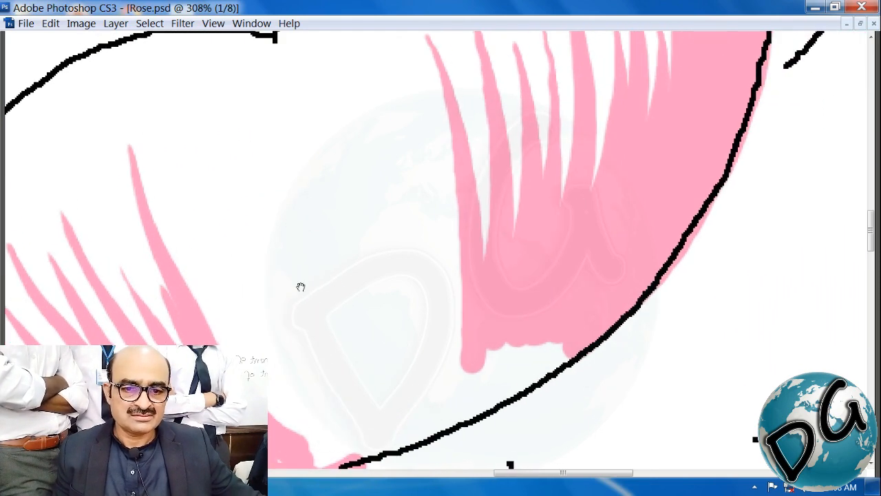
{"action": "mouse_move", "coordinate": [194, 130]}
{"action": "left_mouse_down"}
{"action": "mouse_move", "coordinate": [293, 354]}
{"action": "mouse_move", "coordinate": [352, 413]}
{"action": "left_mouse_up"}
{"action": "mouse_move", "coordinate": [160, 117]}
{"action": "left_mouse_down"}
{"action": "mouse_move", "coordinate": [179, 191]}
{"action": "mouse_move", "coordinate": [277, 390]}
{"action": "mouse_move", "coordinate": [329, 428]}
{"action": "left_mouse_up"}
{"action": "key", "text": "ctrl+z"}
{"action": "mouse_move", "coordinate": [200, 227]}
{"action": "left_mouse_down"}
{"action": "mouse_move", "coordinate": [291, 374]}
{"action": "mouse_move", "coordinate": [358, 430]}
{"action": "left_mouse_up"}
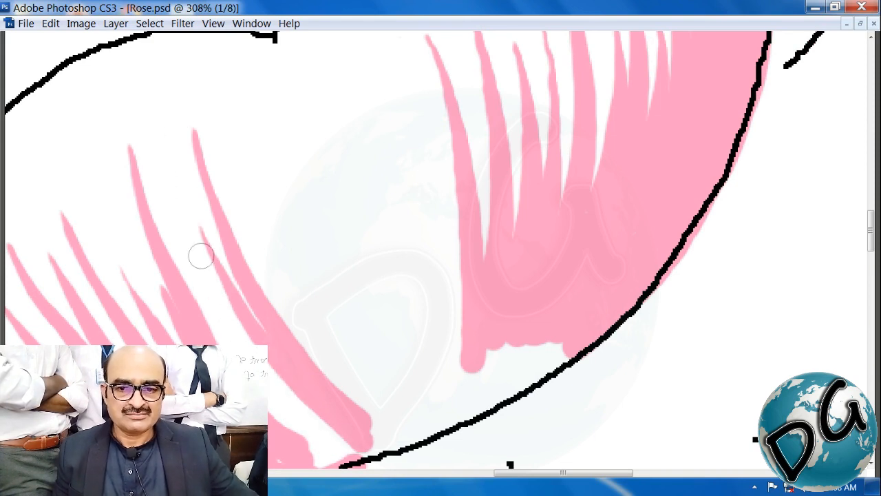
{"action": "mouse_move", "coordinate": [166, 182]}
{"action": "left_mouse_down"}
{"action": "mouse_move", "coordinate": [272, 387]}
{"action": "mouse_move", "coordinate": [343, 446]}
{"action": "left_mouse_up"}
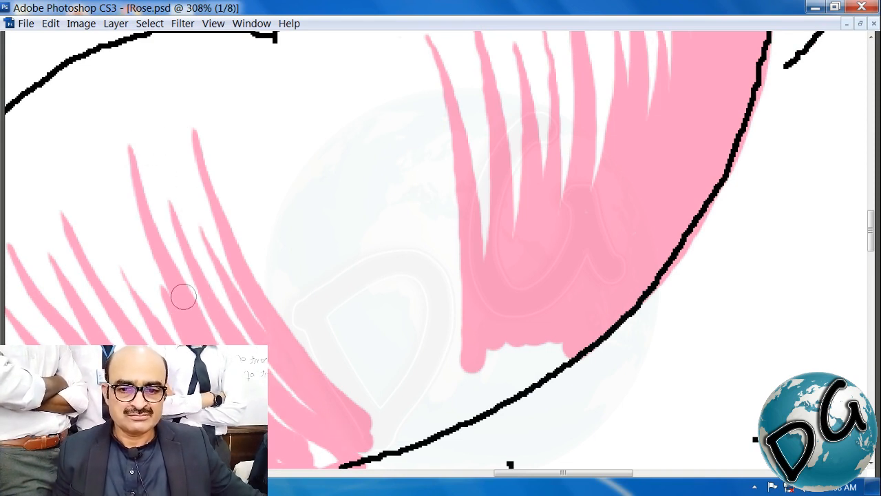
{"action": "mouse_move", "coordinate": [303, 416]}
{"action": "left_mouse_down"}
{"action": "mouse_move", "coordinate": [340, 447]}
{"action": "mouse_move", "coordinate": [348, 430]}
{"action": "left_mouse_up"}
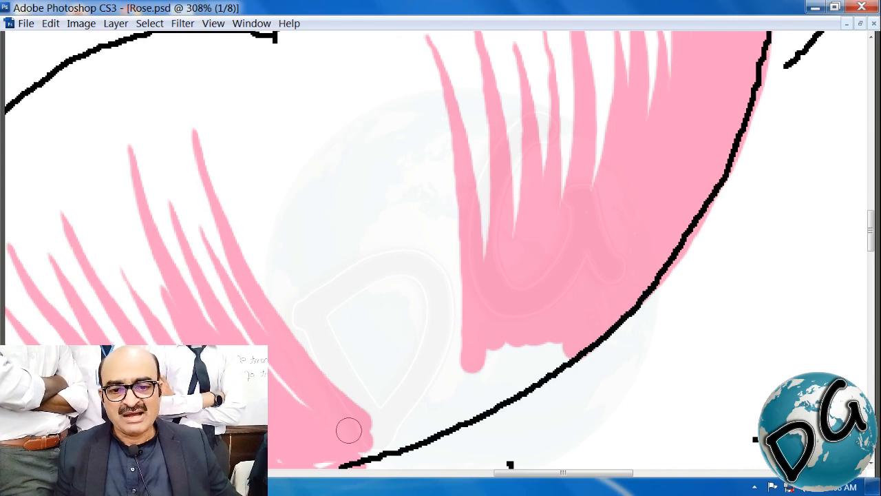
Paint a long tapered pink stroke down the unshaded gap between the front petal's left and right shading groups
{"action": "left_click_drag", "start_coordinate": [403, 372], "coordinate": [311, 386]}
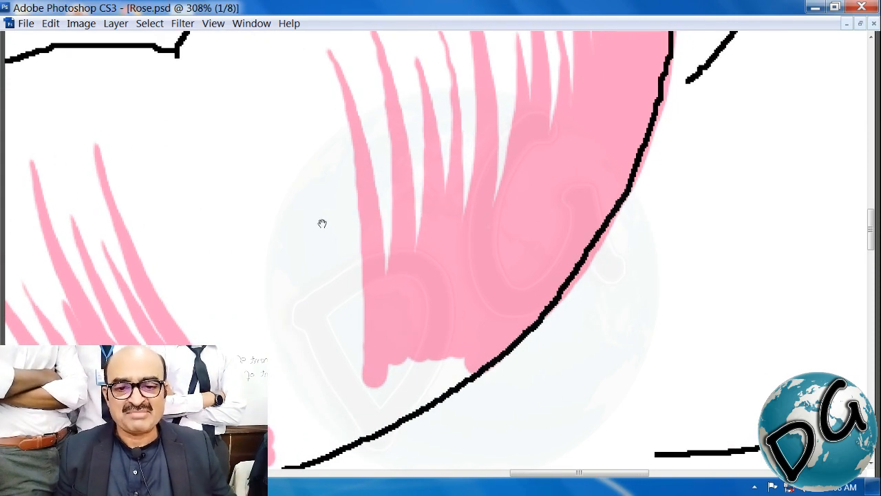
{"action": "left_click_drag", "start_coordinate": [321, 222], "coordinate": [289, 213]}
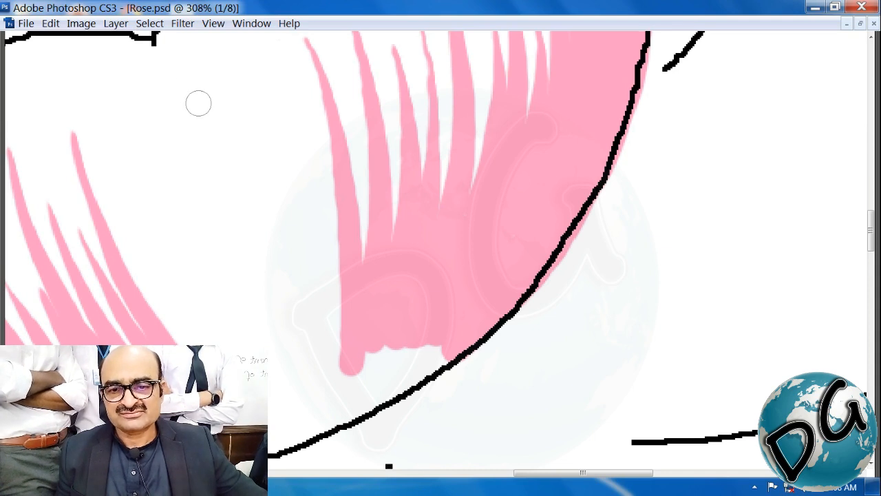
{"action": "mouse_move", "coordinate": [190, 88]}
{"action": "left_mouse_down"}
{"action": "mouse_move", "coordinate": [247, 209]}
{"action": "mouse_move", "coordinate": [291, 393]}
{"action": "left_mouse_up"}
{"action": "key", "text": "ctrl+z"}
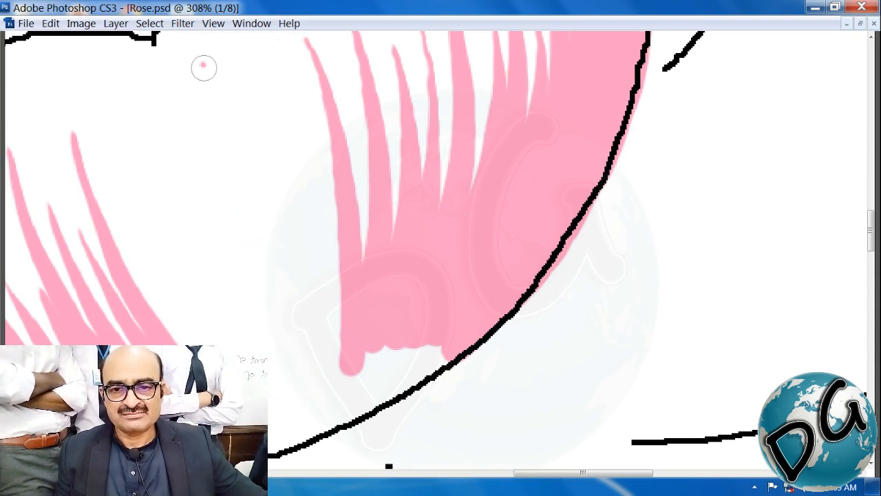
{"action": "mouse_move", "coordinate": [202, 66]}
{"action": "left_mouse_down"}
{"action": "mouse_move", "coordinate": [257, 224]}
{"action": "mouse_move", "coordinate": [281, 400]}
{"action": "left_mouse_up"}
{"action": "key", "text": "ctrl+z"}
{"action": "left_click_drag", "start_coordinate": [190, 114], "coordinate": [282, 418]}
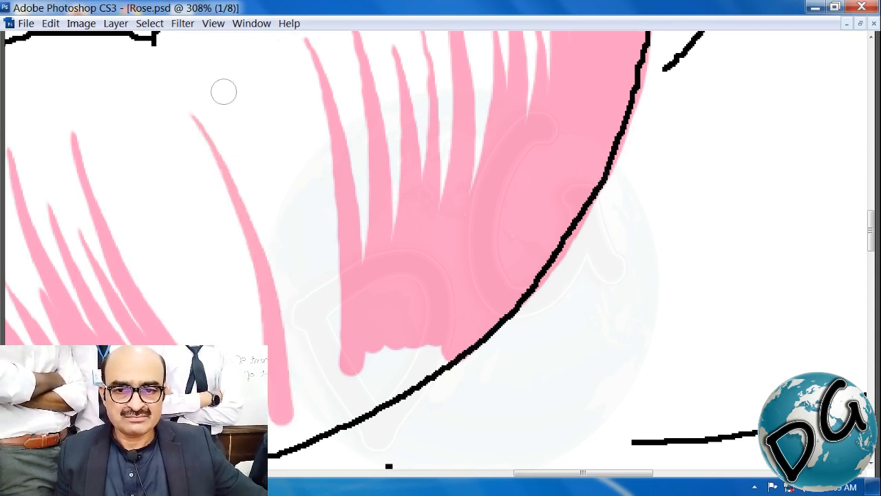
Fill the space between the new middle stroke and the right shading group with shorter tapered pink strokes
{"action": "mouse_move", "coordinate": [249, 151]}
{"action": "left_mouse_down"}
{"action": "mouse_move", "coordinate": [289, 303]}
{"action": "mouse_move", "coordinate": [289, 399]}
{"action": "left_mouse_up"}
{"action": "mouse_move", "coordinate": [239, 55]}
{"action": "left_mouse_down"}
{"action": "mouse_move", "coordinate": [281, 143]}
{"action": "mouse_move", "coordinate": [306, 413]}
{"action": "left_mouse_up"}
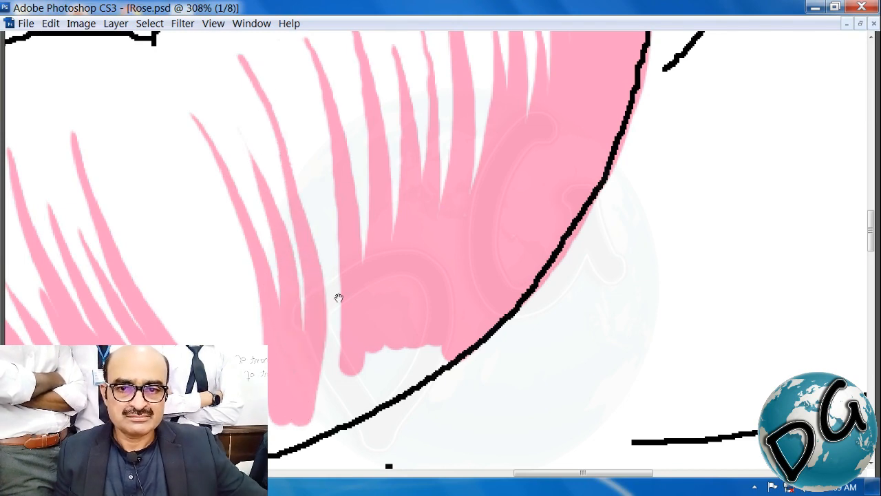
{"action": "left_click_drag", "start_coordinate": [338, 298], "coordinate": [320, 340]}
{"action": "key", "text": "ctrl+z"}
{"action": "left_click_drag", "start_coordinate": [268, 172], "coordinate": [295, 449]}
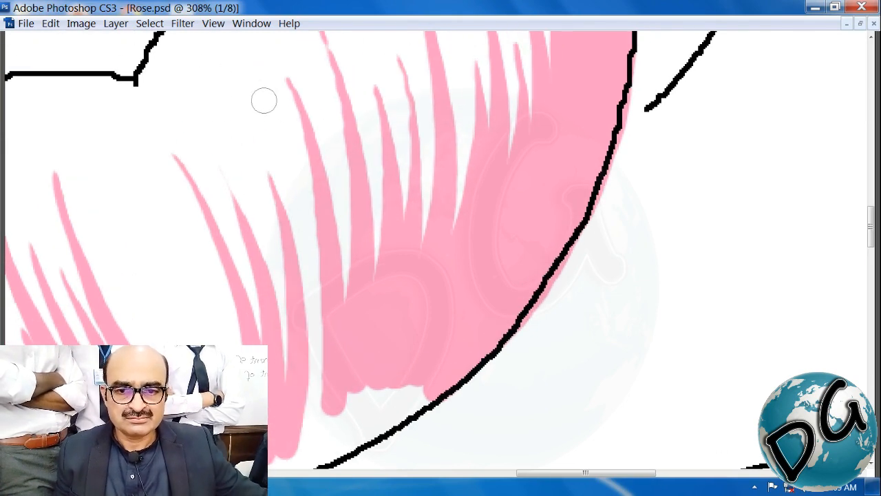
{"action": "left_click_drag", "start_coordinate": [307, 206], "coordinate": [297, 418]}
Add tapered pink strokes between the left shading group and the middle stroke, joining them at the petal's base
{"action": "left_click_drag", "start_coordinate": [285, 351], "coordinate": [347, 331]}
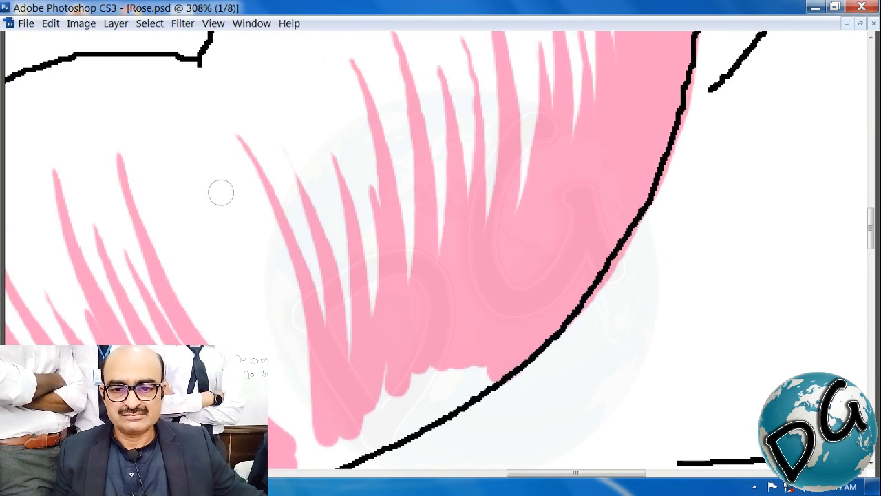
{"action": "mouse_move", "coordinate": [160, 216]}
{"action": "left_mouse_down"}
{"action": "mouse_move", "coordinate": [173, 255]}
{"action": "mouse_move", "coordinate": [293, 430]}
{"action": "left_mouse_up"}
{"action": "mouse_move", "coordinate": [172, 148]}
{"action": "left_mouse_down"}
{"action": "mouse_move", "coordinate": [175, 179]}
{"action": "mouse_move", "coordinate": [275, 358]}
{"action": "left_mouse_up"}
{"action": "left_click_drag", "start_coordinate": [234, 251], "coordinate": [309, 383]}
{"action": "key", "text": "ctrl+z"}
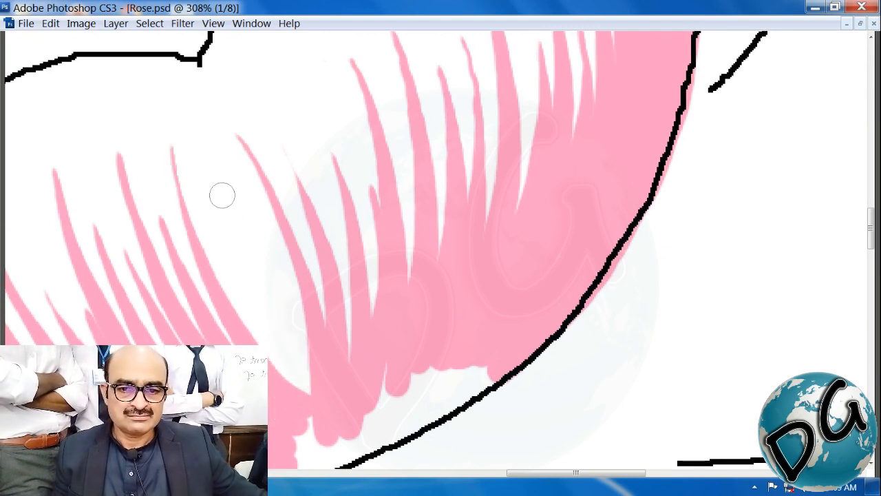
{"action": "left_click_drag", "start_coordinate": [242, 285], "coordinate": [309, 402]}
{"action": "left_click_drag", "start_coordinate": [288, 321], "coordinate": [286, 315]}
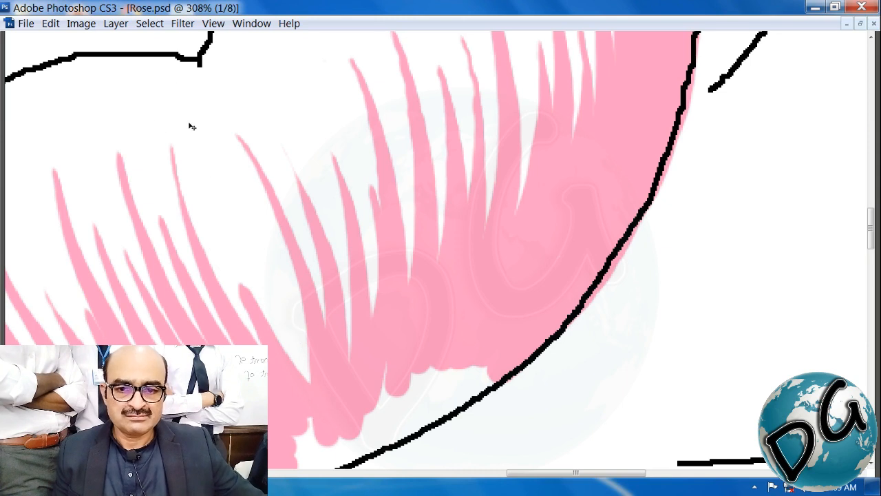
Close the remaining gap left of the middle stroke with short tapered pink strokes
{"action": "left_click_drag", "start_coordinate": [261, 270], "coordinate": [244, 259]}
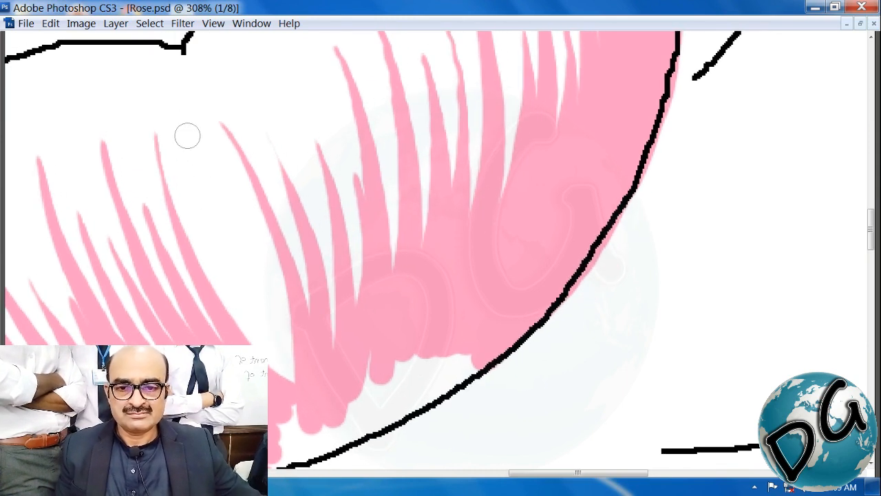
{"action": "left_click_drag", "start_coordinate": [213, 233], "coordinate": [293, 365]}
{"action": "key", "text": "ctrl+z"}
{"action": "left_click_drag", "start_coordinate": [217, 237], "coordinate": [304, 394]}
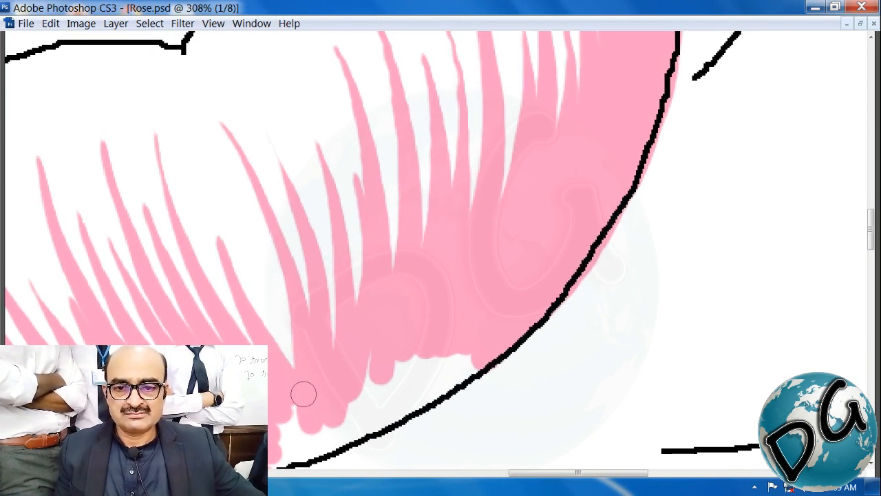
{"action": "key", "text": "ctrl+z"}
{"action": "left_click_drag", "start_coordinate": [216, 256], "coordinate": [313, 402]}
{"action": "left_click", "coordinate": [200, 148]}
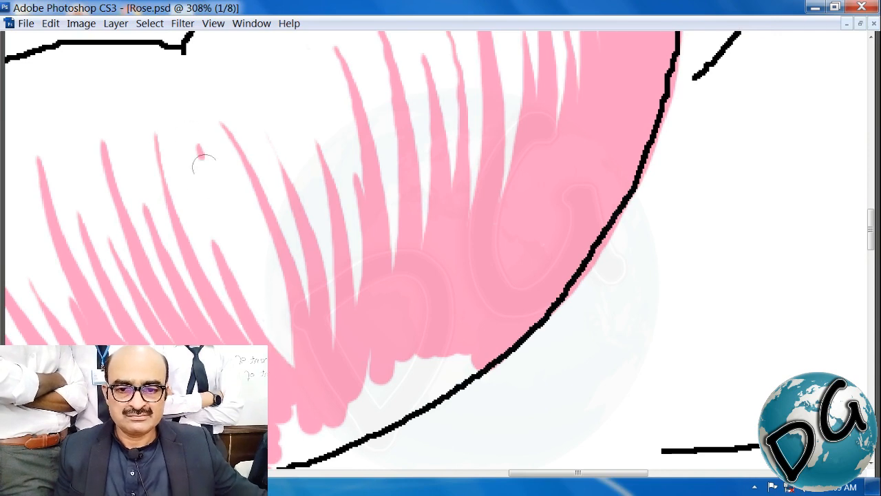
{"action": "left_click_drag", "start_coordinate": [204, 166], "coordinate": [268, 342]}
{"action": "key", "text": "ctrl+z"}
{"action": "left_click_drag", "start_coordinate": [254, 253], "coordinate": [293, 395]}
Fill the bare strip between the shading strokes and the front petal's bottom outline with pink
{"action": "mouse_move", "coordinate": [341, 306]}
{"action": "left_mouse_down"}
{"action": "mouse_move", "coordinate": [323, 292]}
{"action": "mouse_move", "coordinate": [328, 211]}
{"action": "left_mouse_up"}
{"action": "mouse_move", "coordinate": [480, 242]}
{"action": "left_mouse_down"}
{"action": "mouse_move", "coordinate": [403, 313]}
{"action": "mouse_move", "coordinate": [270, 371]}
{"action": "left_mouse_up"}
{"action": "mouse_move", "coordinate": [278, 325]}
{"action": "left_mouse_down"}
{"action": "mouse_move", "coordinate": [271, 341]}
{"action": "mouse_move", "coordinate": [414, 277]}
{"action": "mouse_move", "coordinate": [359, 267]}
{"action": "left_mouse_up"}
{"action": "key", "text": "ctrl+minus"}
{"action": "key", "text": "ctrl+minus"}
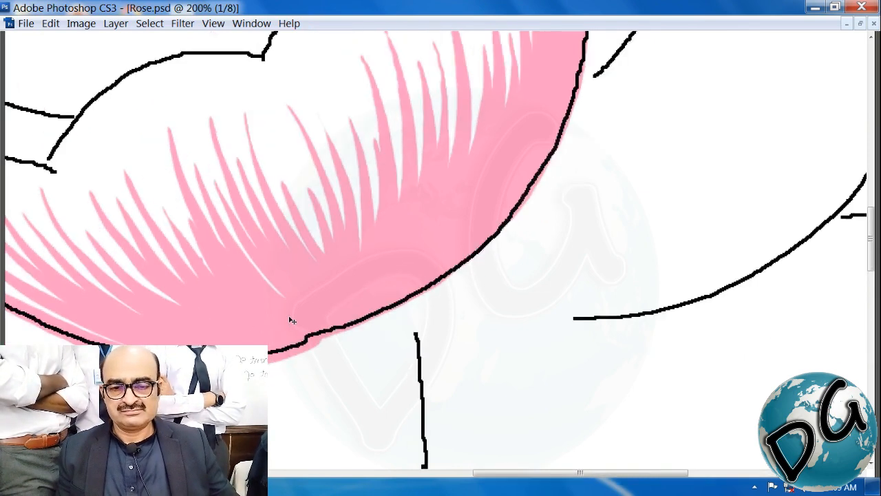
Paint pink strokes along the right edge of the small pointed petal behind and down the left outline of the front petal's tip
{"action": "left_click_drag", "start_coordinate": [439, 239], "coordinate": [366, 327]}
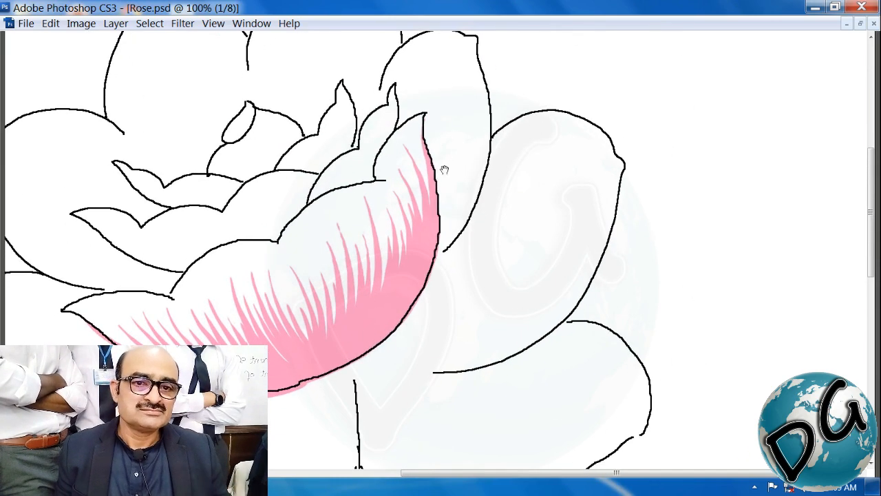
{"action": "left_click", "coordinate": [366, 150]}
{"action": "left_click_drag", "start_coordinate": [526, 111], "coordinate": [232, 329]}
{"action": "left_click_drag", "start_coordinate": [378, 251], "coordinate": [208, 265]}
{"action": "left_click_drag", "start_coordinate": [486, 92], "coordinate": [411, 165]}
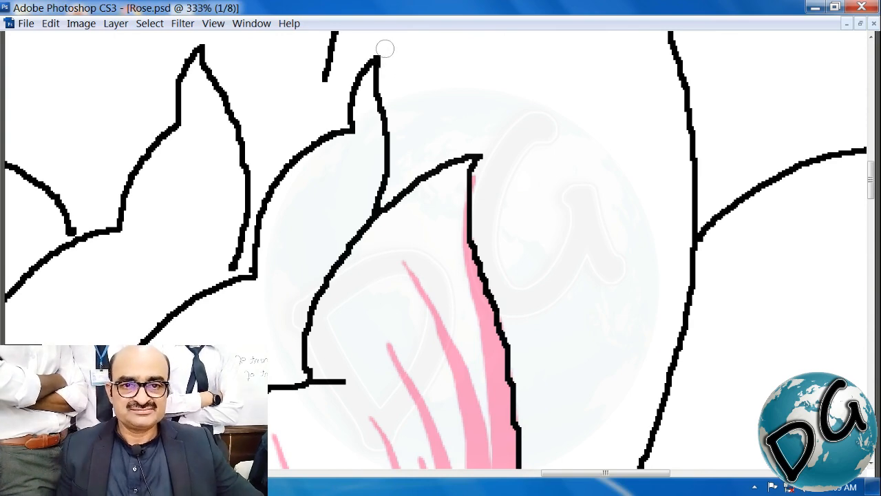
{"action": "left_click_drag", "start_coordinate": [383, 48], "coordinate": [380, 200]}
{"action": "left_click_drag", "start_coordinate": [423, 229], "coordinate": [485, 149]}
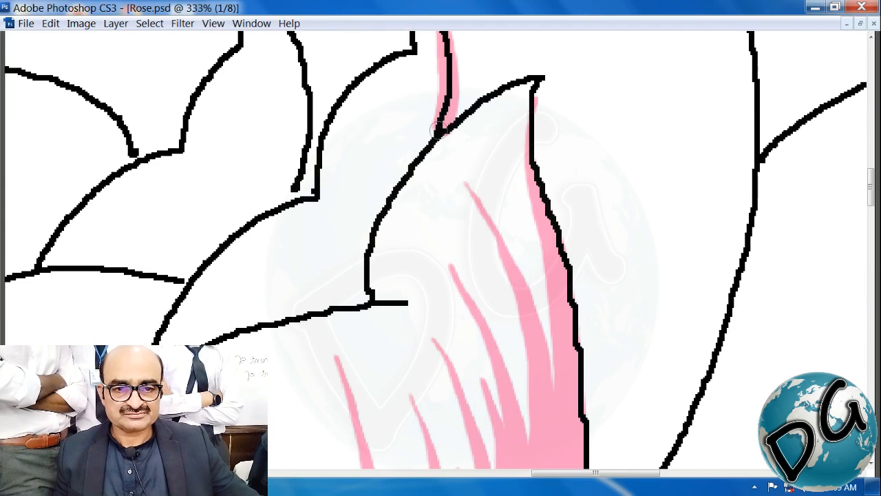
{"action": "mouse_move", "coordinate": [437, 129]}
{"action": "left_mouse_down"}
{"action": "mouse_move", "coordinate": [396, 181]}
{"action": "mouse_move", "coordinate": [368, 239]}
{"action": "mouse_move", "coordinate": [361, 289]}
{"action": "left_mouse_up"}
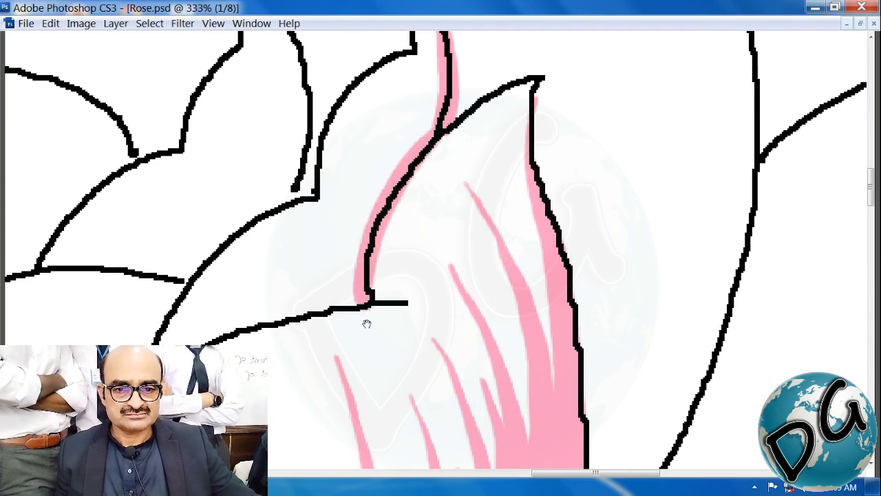
Paint a tapered pink stroke on the petal behind, following the front petal's upper outline to the base of its tip
{"action": "left_click_drag", "start_coordinate": [367, 324], "coordinate": [477, 175]}
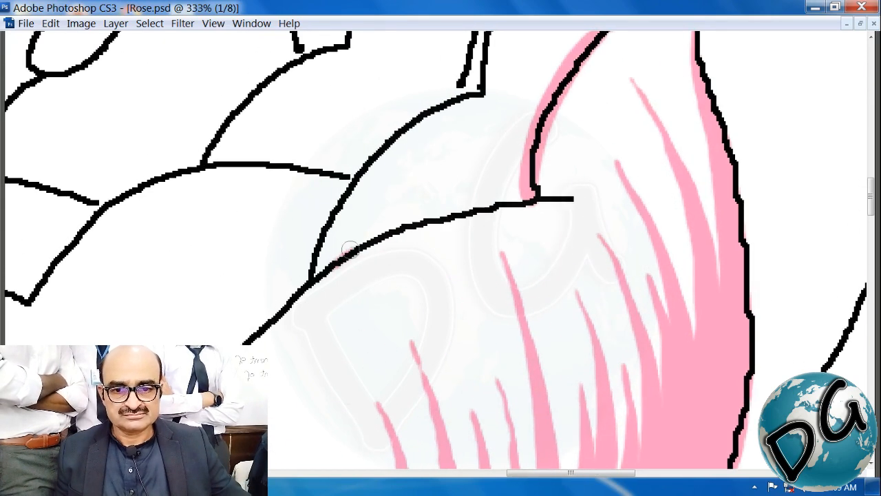
{"action": "mouse_move", "coordinate": [311, 273]}
{"action": "left_mouse_down"}
{"action": "mouse_move", "coordinate": [398, 222]}
{"action": "mouse_move", "coordinate": [529, 195]}
{"action": "left_mouse_up"}
{"action": "left_click_drag", "start_coordinate": [520, 190], "coordinate": [329, 333]}
{"action": "left_click_drag", "start_coordinate": [471, 106], "coordinate": [155, 382]}
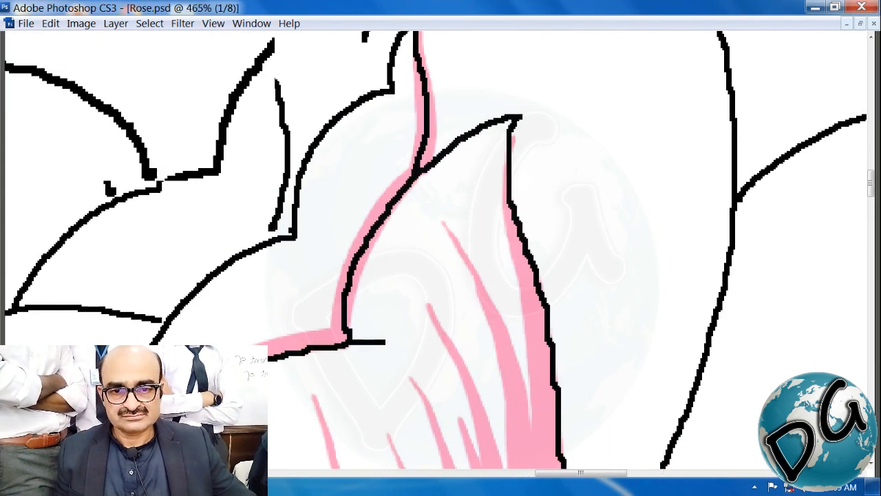
{"action": "left_click_drag", "start_coordinate": [435, 264], "coordinate": [262, 215]}
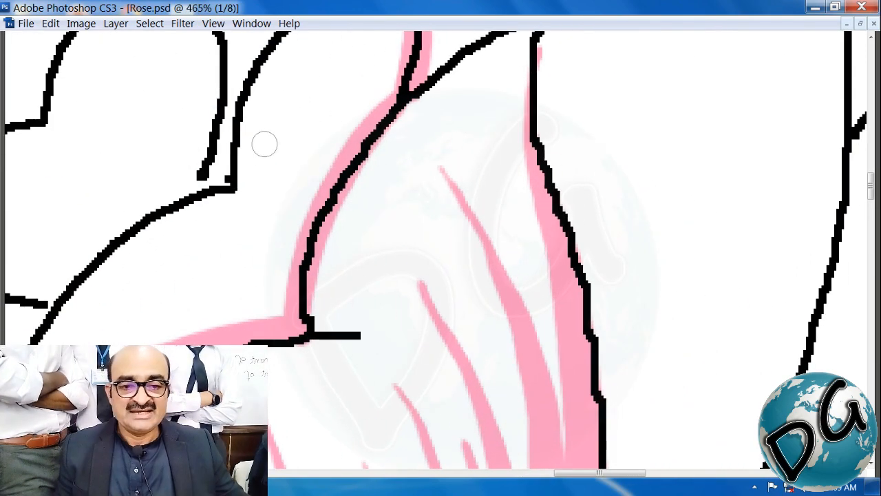
Paint tapered pink strokes upward from the front petal's outline into the small petal behind its tip
{"action": "left_click_drag", "start_coordinate": [234, 184], "coordinate": [277, 320]}
{"action": "left_click_drag", "start_coordinate": [248, 160], "coordinate": [271, 314]}
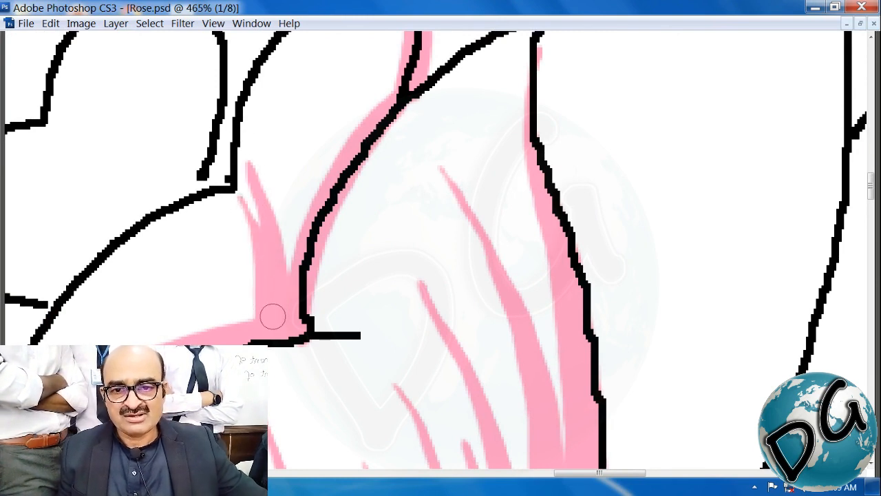
{"action": "mouse_move", "coordinate": [273, 110]}
{"action": "left_mouse_down"}
{"action": "mouse_move", "coordinate": [307, 232]}
{"action": "mouse_move", "coordinate": [264, 313]}
{"action": "left_mouse_up"}
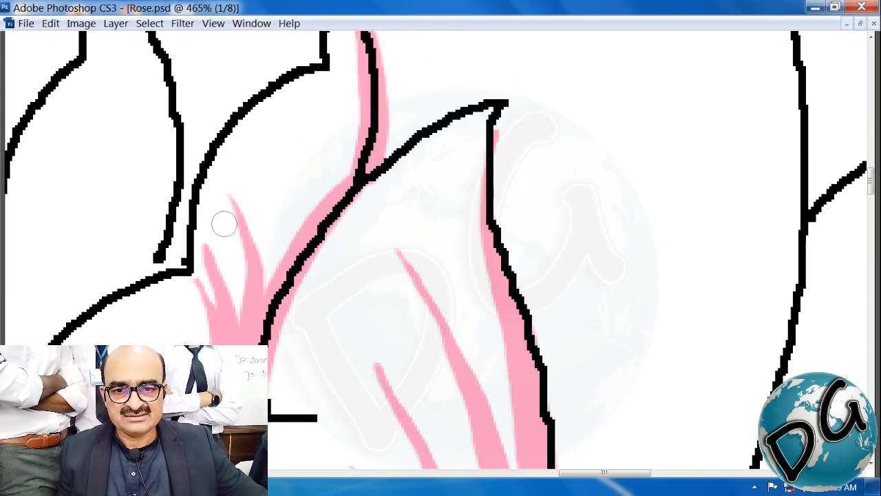
{"action": "left_click_drag", "start_coordinate": [225, 233], "coordinate": [243, 306]}
{"action": "left_click_drag", "start_coordinate": [247, 152], "coordinate": [262, 312]}
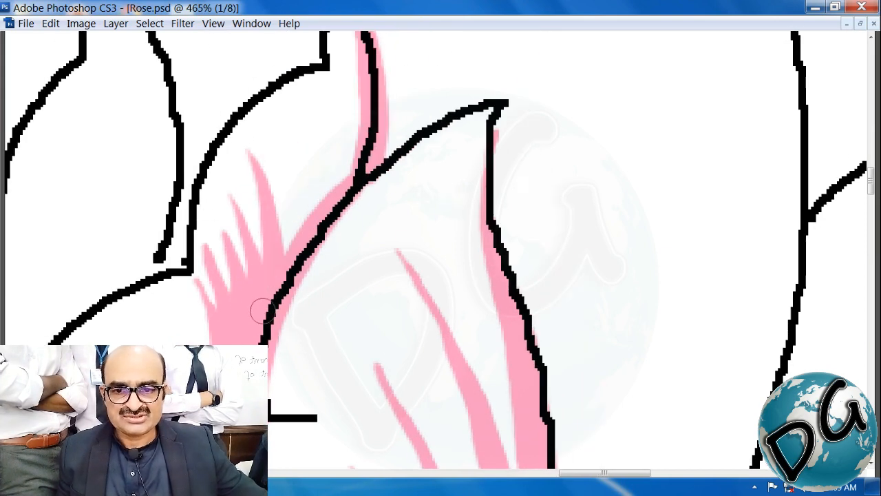
{"action": "left_click_drag", "start_coordinate": [294, 147], "coordinate": [276, 281]}
{"action": "left_click_drag", "start_coordinate": [299, 73], "coordinate": [296, 233]}
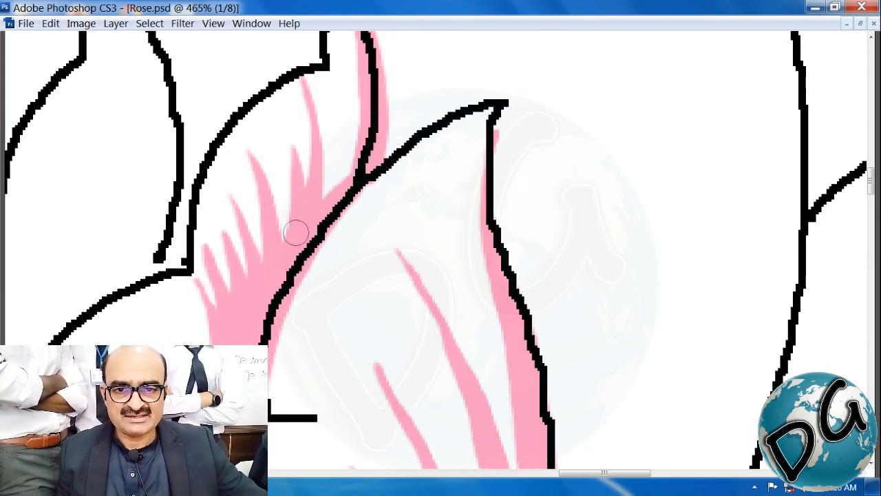
{"action": "left_click_drag", "start_coordinate": [326, 67], "coordinate": [324, 210]}
Fill the small back petal's lower corner with pink and paint short tapered strokes leftward along its bottom edge
{"action": "left_click_drag", "start_coordinate": [325, 210], "coordinate": [432, 129]}
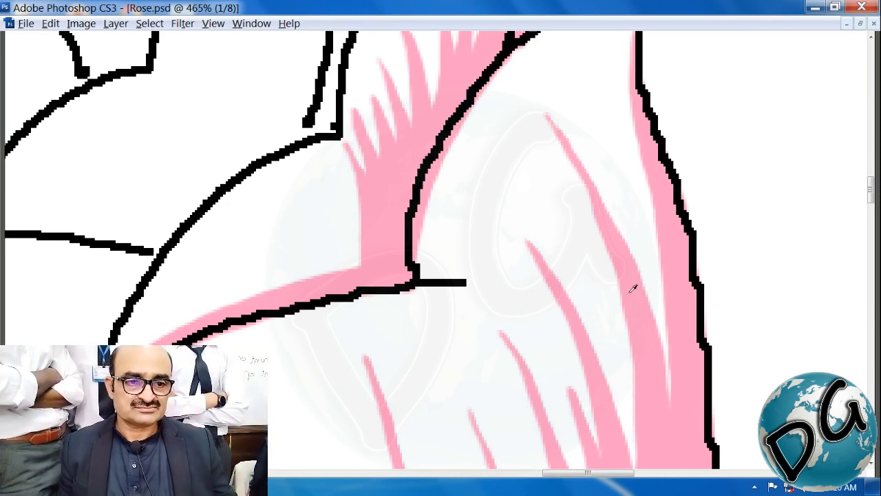
{"action": "mouse_move", "coordinate": [374, 206]}
{"action": "left_mouse_down"}
{"action": "mouse_move", "coordinate": [433, 212]}
{"action": "mouse_move", "coordinate": [328, 181]}
{"action": "left_mouse_up"}
{"action": "mouse_move", "coordinate": [320, 119]}
{"action": "left_mouse_down"}
{"action": "mouse_move", "coordinate": [321, 192]}
{"action": "mouse_move", "coordinate": [261, 267]}
{"action": "mouse_move", "coordinate": [336, 217]}
{"action": "left_mouse_up"}
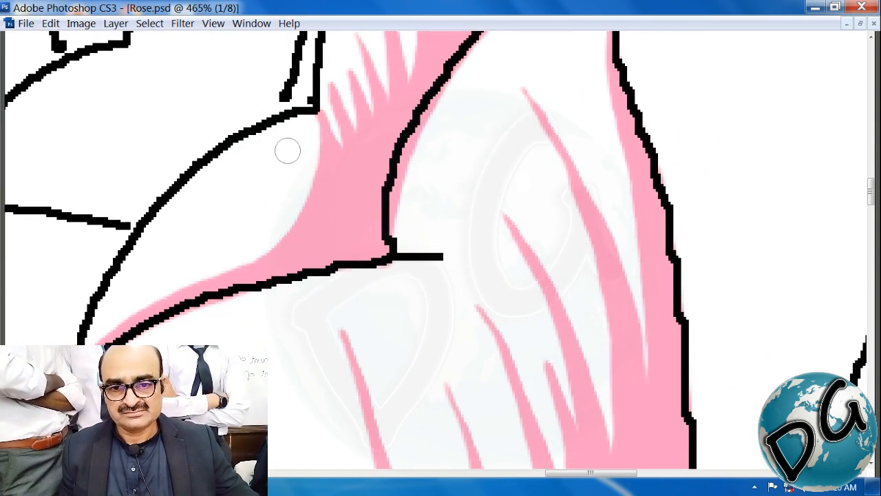
{"action": "left_click_drag", "start_coordinate": [277, 147], "coordinate": [255, 276]}
{"action": "left_click_drag", "start_coordinate": [255, 165], "coordinate": [242, 273]}
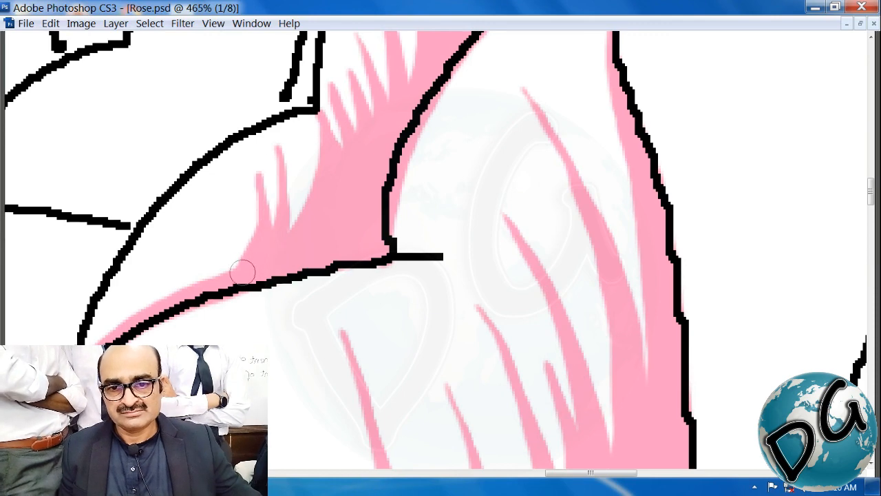
{"action": "left_click_drag", "start_coordinate": [229, 182], "coordinate": [200, 291]}
{"action": "left_click_drag", "start_coordinate": [199, 217], "coordinate": [176, 286]}
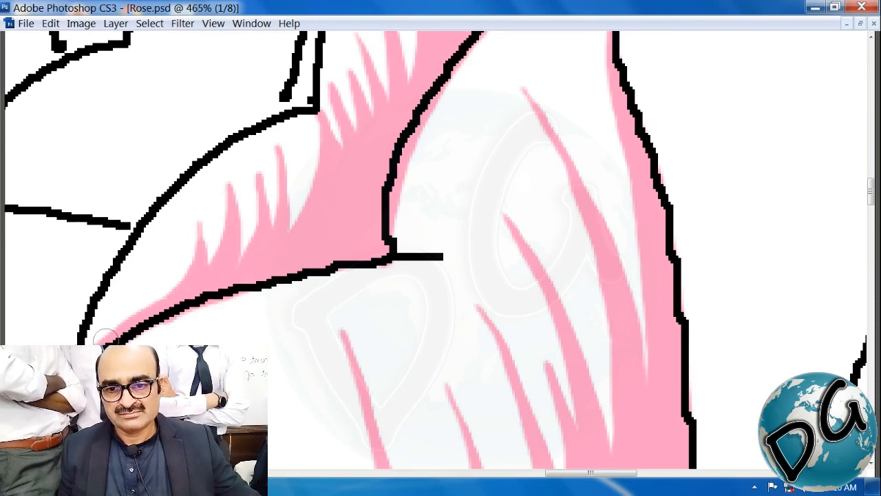
Paint a pink strip along the front petal's upper outline from the small back petal's base down to the notch
{"action": "left_click_drag", "start_coordinate": [359, 297], "coordinate": [612, 179]}
{"action": "mouse_move", "coordinate": [327, 315]}
{"action": "left_mouse_down"}
{"action": "mouse_move", "coordinate": [644, 242]}
{"action": "mouse_move", "coordinate": [570, 317]}
{"action": "left_mouse_up"}
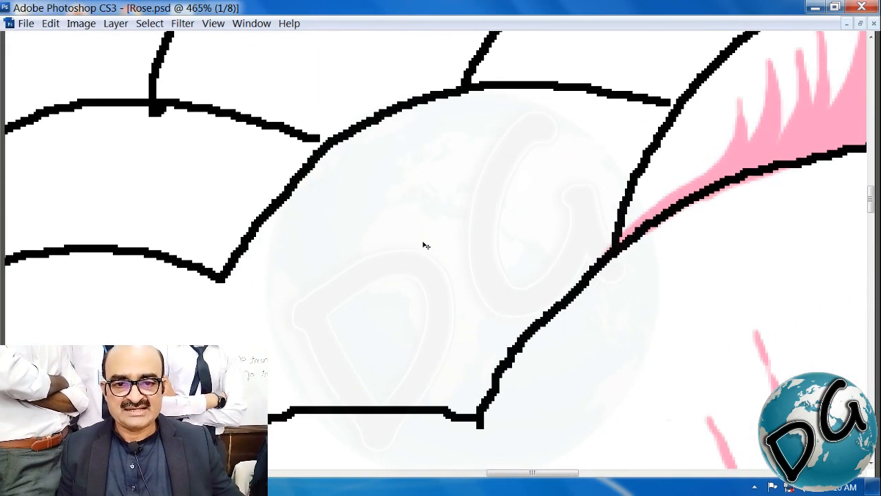
{"action": "key", "text": "ctrl+minus"}
{"action": "key", "text": "ctrl+minus"}
{"action": "key", "text": "ctrl+minus"}
{"action": "key", "text": "ctrl+minus"}
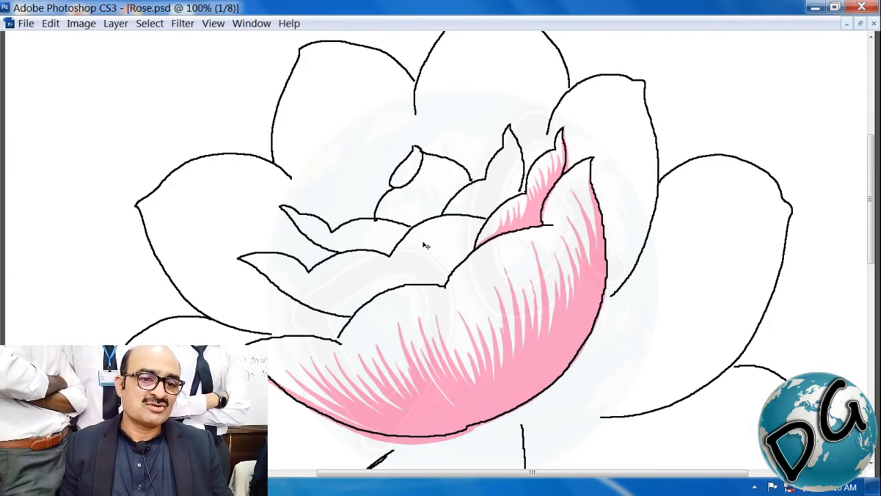
{"action": "left_click_drag", "start_coordinate": [515, 196], "coordinate": [274, 324]}
{"action": "left_click_drag", "start_coordinate": [782, 99], "coordinate": [625, 120]}
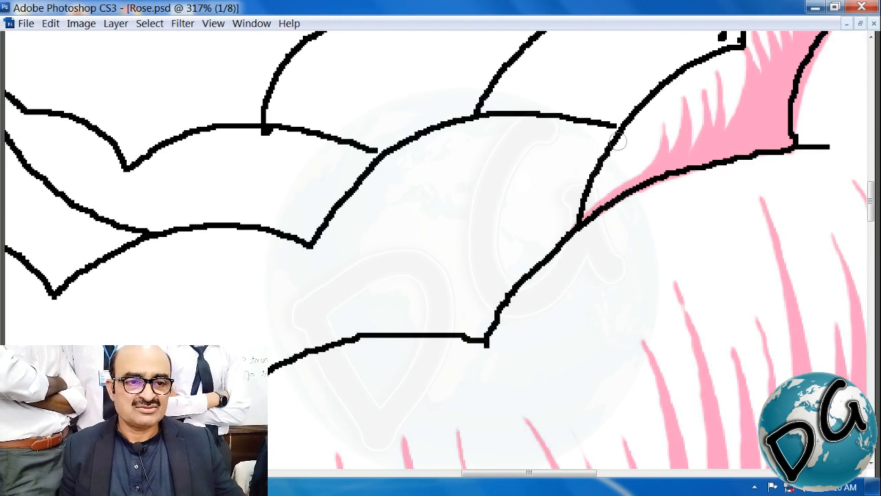
{"action": "mouse_move", "coordinate": [581, 234]}
{"action": "left_mouse_down"}
{"action": "mouse_move", "coordinate": [639, 163]}
{"action": "mouse_move", "coordinate": [597, 178]}
{"action": "mouse_move", "coordinate": [568, 219]}
{"action": "mouse_move", "coordinate": [553, 283]}
{"action": "left_mouse_up"}
{"action": "left_click_drag", "start_coordinate": [567, 316], "coordinate": [654, 228]}
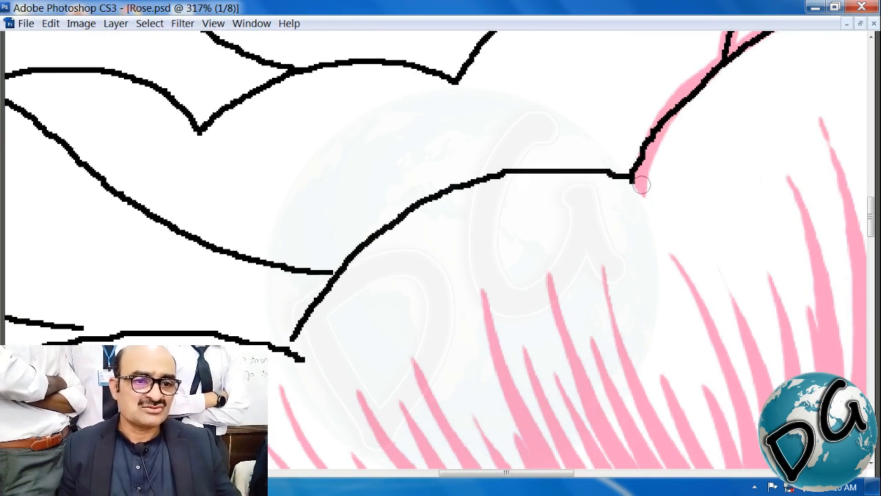
Extend the pink edging left of the notch along the front petal's upper outline and along the middle petal's lower outline to its pointed tip
{"action": "mouse_move", "coordinate": [638, 181]}
{"action": "left_mouse_down"}
{"action": "mouse_move", "coordinate": [538, 170]}
{"action": "mouse_move", "coordinate": [471, 177]}
{"action": "mouse_move", "coordinate": [411, 202]}
{"action": "mouse_move", "coordinate": [329, 276]}
{"action": "left_mouse_up"}
{"action": "mouse_move", "coordinate": [332, 220]}
{"action": "left_mouse_down"}
{"action": "mouse_move", "coordinate": [385, 223]}
{"action": "mouse_move", "coordinate": [419, 258]}
{"action": "left_mouse_up"}
{"action": "mouse_move", "coordinate": [69, 127]}
{"action": "left_mouse_down"}
{"action": "mouse_move", "coordinate": [238, 250]}
{"action": "mouse_move", "coordinate": [324, 293]}
{"action": "mouse_move", "coordinate": [382, 302]}
{"action": "mouse_move", "coordinate": [416, 294]}
{"action": "left_mouse_up"}
{"action": "left_click_drag", "start_coordinate": [459, 275], "coordinate": [461, 290]}
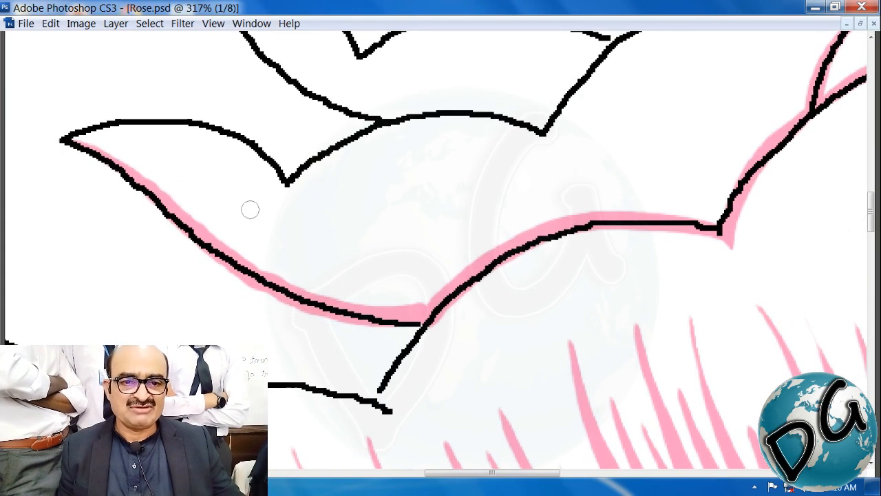
Paint tapered pink strokes in the pointed left end of the middle petal, merging into its lower edge
{"action": "mouse_move", "coordinate": [182, 169]}
{"action": "left_mouse_down"}
{"action": "mouse_move", "coordinate": [246, 240]}
{"action": "mouse_move", "coordinate": [306, 271]}
{"action": "left_mouse_up"}
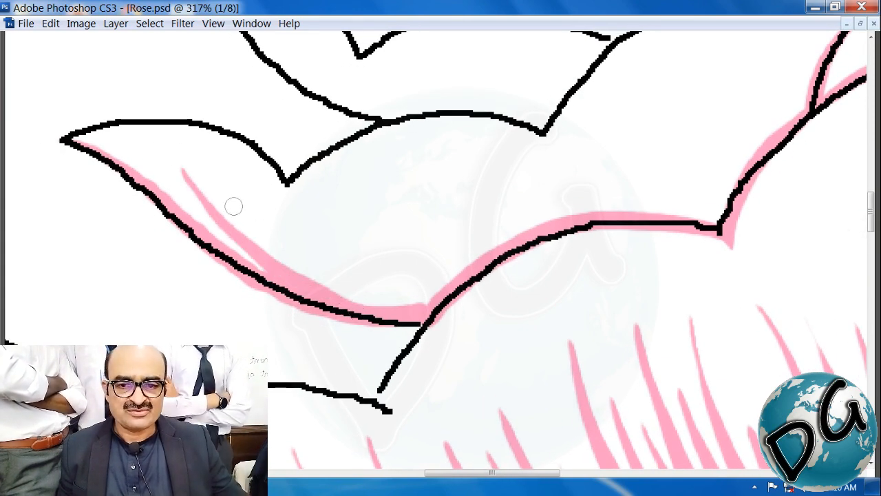
{"action": "left_click_drag", "start_coordinate": [233, 206], "coordinate": [365, 309]}
{"action": "left_click_drag", "start_coordinate": [258, 213], "coordinate": [387, 311]}
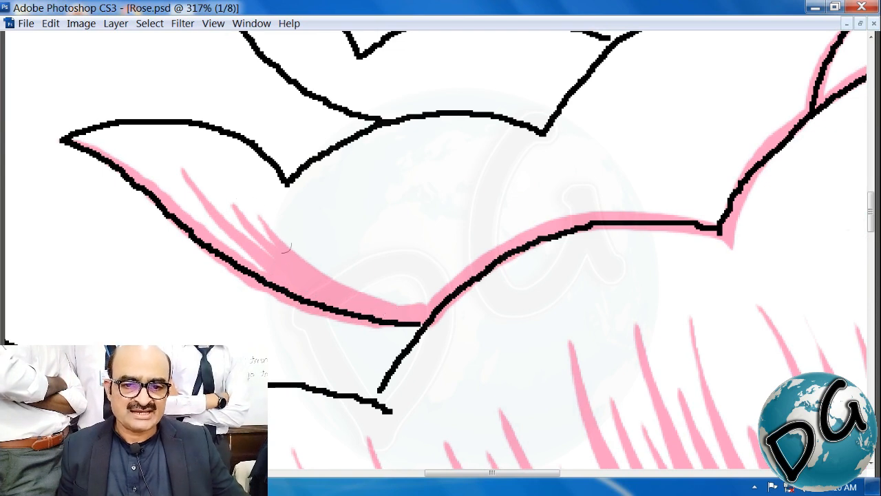
{"action": "mouse_move", "coordinate": [277, 242]}
{"action": "left_mouse_down"}
{"action": "mouse_move", "coordinate": [363, 291]}
{"action": "mouse_move", "coordinate": [407, 287]}
{"action": "mouse_move", "coordinate": [445, 269]}
{"action": "mouse_move", "coordinate": [399, 293]}
{"action": "left_mouse_up"}
{"action": "left_click_drag", "start_coordinate": [296, 194], "coordinate": [427, 279]}
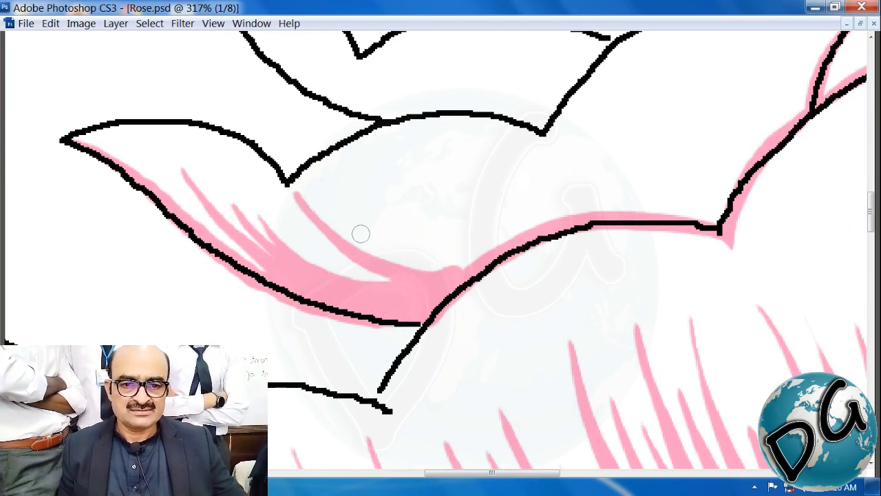
{"action": "key", "text": "ctrl+z"}
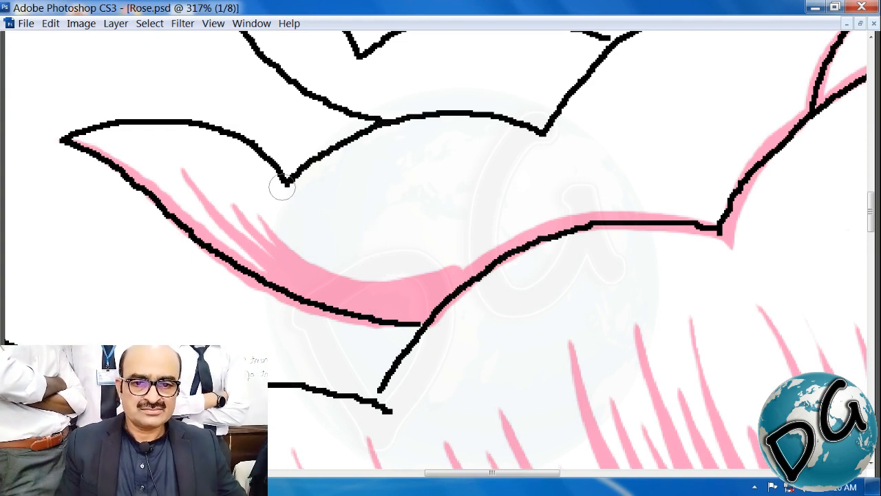
{"action": "left_click_drag", "start_coordinate": [289, 197], "coordinate": [434, 282]}
{"action": "key", "text": "ctrl+z"}
Paint long tapered pink strokes from below the middle petal's left notch down to the front petal's outline
{"action": "left_click_drag", "start_coordinate": [300, 191], "coordinate": [436, 264]}
{"action": "left_click_drag", "start_coordinate": [315, 189], "coordinate": [458, 261]}
{"action": "key", "text": "ctrl+z"}
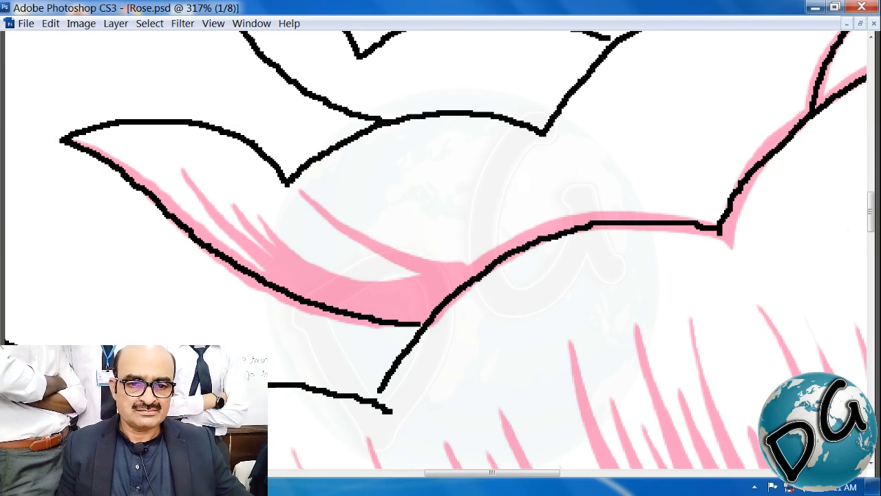
{"action": "left_click_drag", "start_coordinate": [336, 198], "coordinate": [475, 258]}
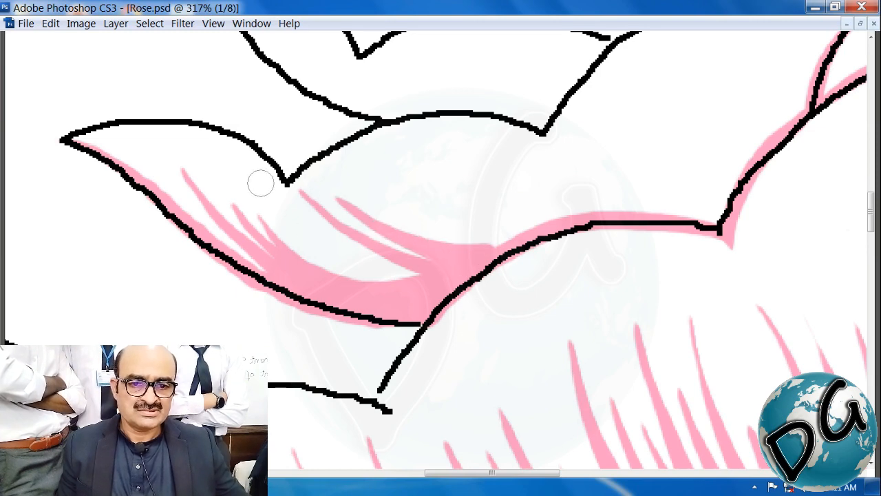
{"action": "mouse_move", "coordinate": [273, 202]}
{"action": "left_mouse_down"}
{"action": "mouse_move", "coordinate": [415, 275]}
{"action": "mouse_move", "coordinate": [434, 276]}
{"action": "left_mouse_up"}
Add tapered pink strokes under the middle petal's central lobe, flowing down to the front petal's curved upper outline
{"action": "left_click_drag", "start_coordinate": [410, 278], "coordinate": [305, 311]}
{"action": "left_click_drag", "start_coordinate": [280, 205], "coordinate": [380, 273]}
{"action": "key", "text": "ctrl+z"}
{"action": "mouse_move", "coordinate": [251, 184]}
{"action": "left_mouse_down"}
{"action": "mouse_move", "coordinate": [388, 275]}
{"action": "mouse_move", "coordinate": [397, 270]}
{"action": "left_mouse_up"}
{"action": "left_click_drag", "start_coordinate": [302, 216], "coordinate": [397, 265]}
{"action": "left_click_drag", "start_coordinate": [320, 195], "coordinate": [421, 261]}
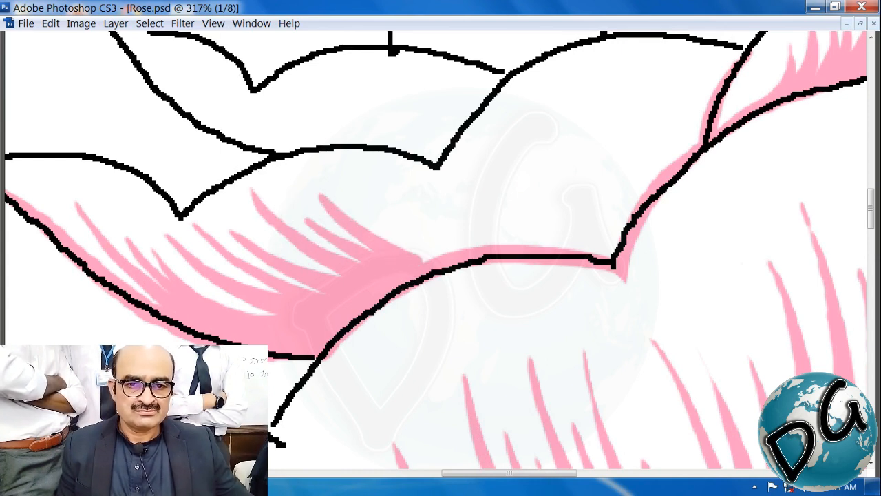
{"action": "mouse_move", "coordinate": [357, 171]}
{"action": "left_mouse_down"}
{"action": "mouse_move", "coordinate": [371, 198]}
{"action": "mouse_move", "coordinate": [438, 260]}
{"action": "left_mouse_up"}
{"action": "left_click_drag", "start_coordinate": [372, 178], "coordinate": [457, 255]}
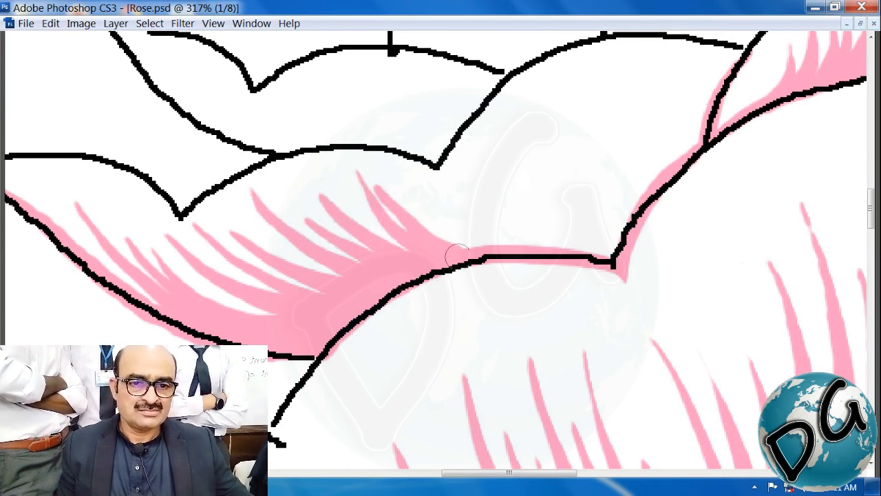
{"action": "key", "text": "ctrl+z"}
{"action": "mouse_move", "coordinate": [383, 162]}
{"action": "left_mouse_down"}
{"action": "mouse_move", "coordinate": [408, 217]}
{"action": "mouse_move", "coordinate": [468, 274]}
{"action": "left_mouse_up"}
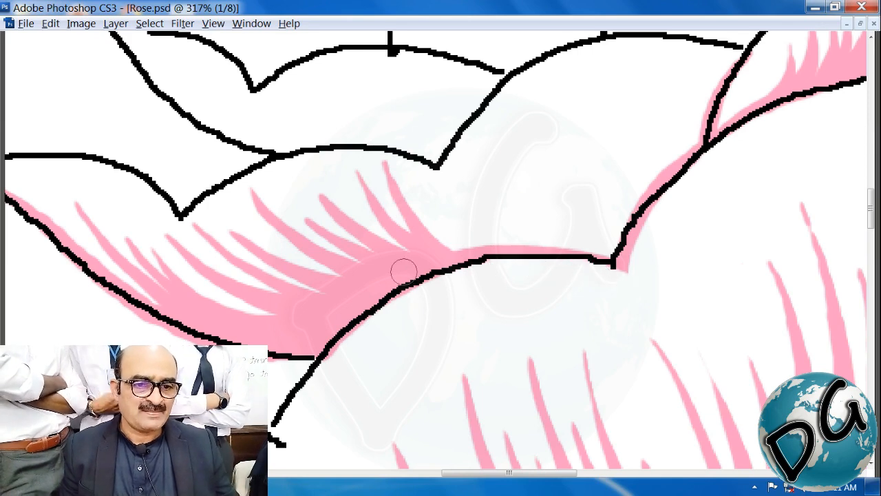
Paint a fan of five tapered pink strokes at the middle petal's right end, rising from the front petal's outline
{"action": "left_click_drag", "start_coordinate": [403, 271], "coordinate": [445, 135]}
{"action": "left_click_drag", "start_coordinate": [137, 342], "coordinate": [105, 381]}
{"action": "mouse_move", "coordinate": [403, 173]}
{"action": "left_mouse_down"}
{"action": "mouse_move", "coordinate": [321, 217]}
{"action": "mouse_move", "coordinate": [306, 167]}
{"action": "mouse_move", "coordinate": [319, 151]}
{"action": "left_mouse_up"}
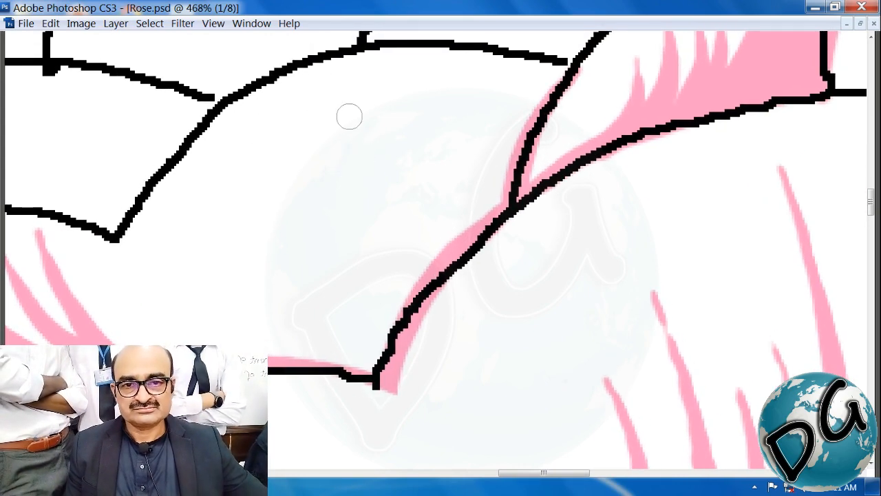
{"action": "mouse_move", "coordinate": [366, 137]}
{"action": "left_mouse_down"}
{"action": "mouse_move", "coordinate": [411, 259]}
{"action": "mouse_move", "coordinate": [409, 293]}
{"action": "left_mouse_up"}
{"action": "mouse_move", "coordinate": [384, 104]}
{"action": "left_mouse_down"}
{"action": "mouse_move", "coordinate": [409, 187]}
{"action": "mouse_move", "coordinate": [411, 256]}
{"action": "left_mouse_up"}
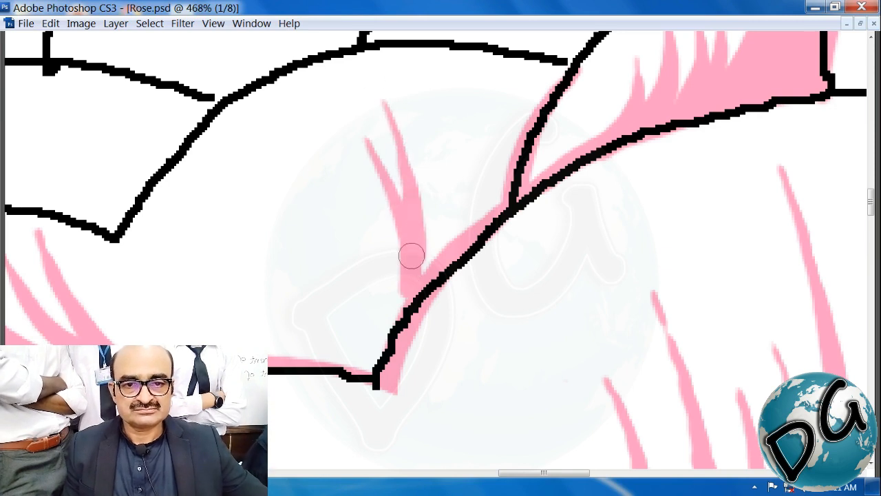
{"action": "mouse_move", "coordinate": [424, 115]}
{"action": "left_mouse_down"}
{"action": "mouse_move", "coordinate": [429, 217]}
{"action": "mouse_move", "coordinate": [419, 260]}
{"action": "left_mouse_up"}
{"action": "left_click_drag", "start_coordinate": [459, 84], "coordinate": [434, 252]}
{"action": "mouse_move", "coordinate": [490, 48]}
{"action": "left_mouse_down"}
{"action": "mouse_move", "coordinate": [502, 118]}
{"action": "mouse_move", "coordinate": [480, 208]}
{"action": "mouse_move", "coordinate": [454, 244]}
{"action": "left_mouse_up"}
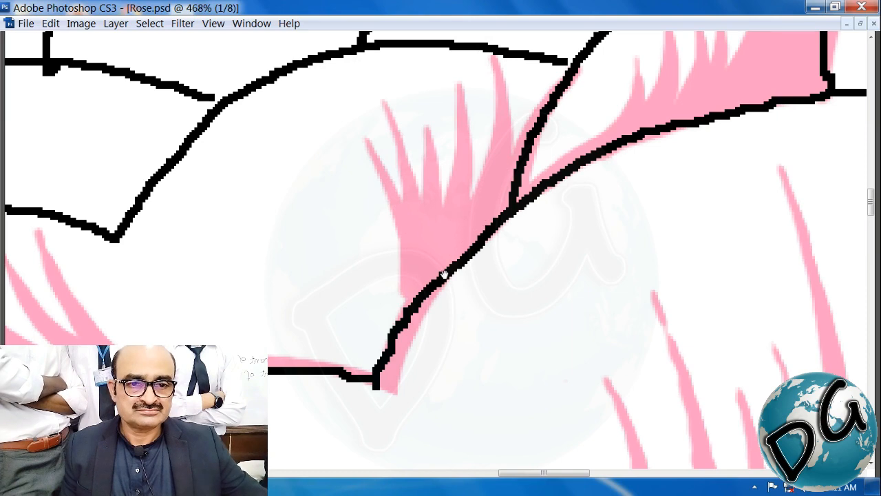
Paint five tapered pink strokes in the left part of the middle petal's right lobe, slanting toward the front petal's notch
{"action": "left_click_drag", "start_coordinate": [279, 202], "coordinate": [344, 191]}
{"action": "mouse_move", "coordinate": [275, 128]}
{"action": "left_mouse_down"}
{"action": "mouse_move", "coordinate": [362, 270]}
{"action": "mouse_move", "coordinate": [407, 301]}
{"action": "left_mouse_up"}
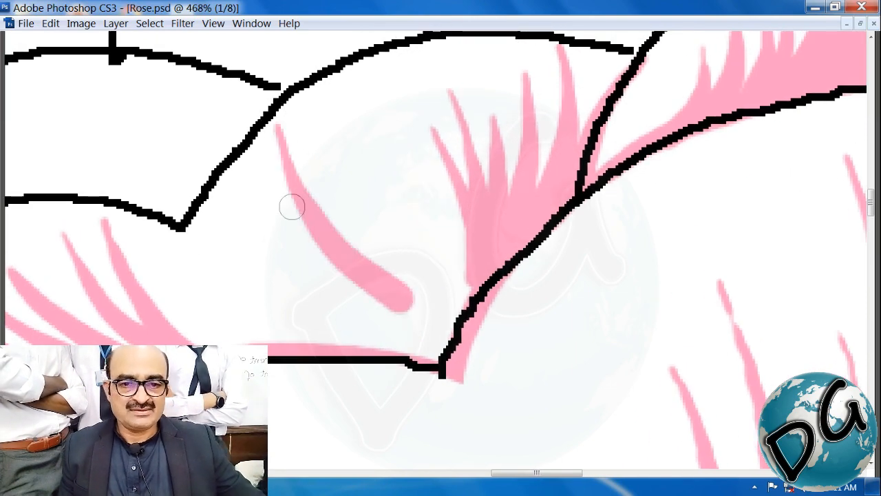
{"action": "left_click_drag", "start_coordinate": [267, 165], "coordinate": [377, 299]}
{"action": "key", "text": "ctrl+z"}
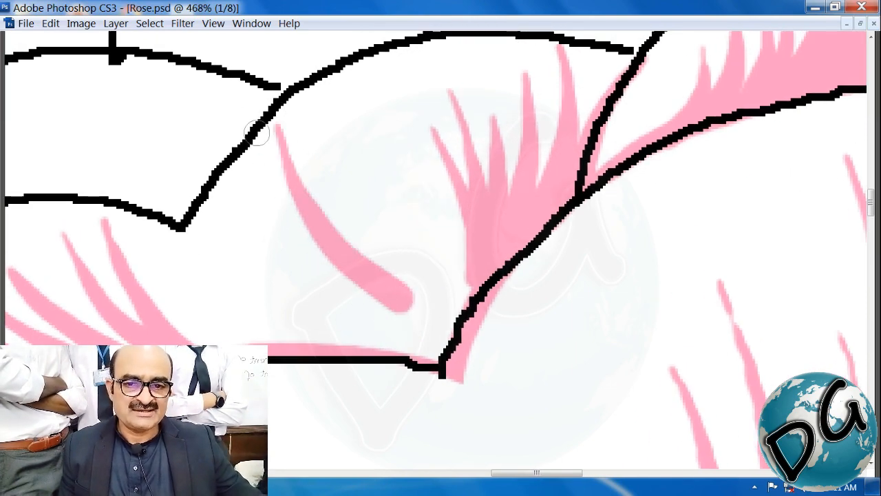
{"action": "mouse_move", "coordinate": [260, 141]}
{"action": "left_mouse_down"}
{"action": "mouse_move", "coordinate": [338, 280]}
{"action": "mouse_move", "coordinate": [403, 324]}
{"action": "left_mouse_up"}
{"action": "mouse_move", "coordinate": [245, 184]}
{"action": "left_mouse_down"}
{"action": "mouse_move", "coordinate": [296, 265]}
{"action": "mouse_move", "coordinate": [376, 323]}
{"action": "left_mouse_up"}
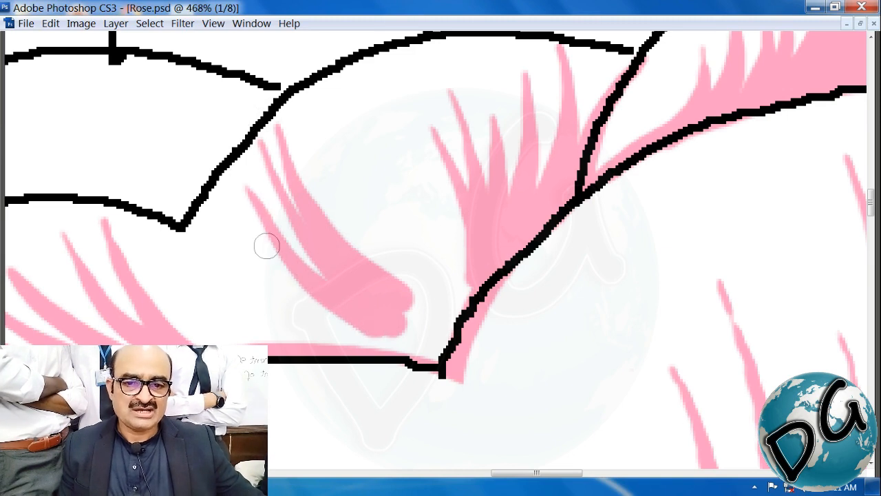
{"action": "mouse_move", "coordinate": [224, 188]}
{"action": "left_mouse_down"}
{"action": "mouse_move", "coordinate": [265, 256]}
{"action": "mouse_move", "coordinate": [368, 325]}
{"action": "left_mouse_up"}
{"action": "left_click_drag", "start_coordinate": [208, 225], "coordinate": [359, 333]}
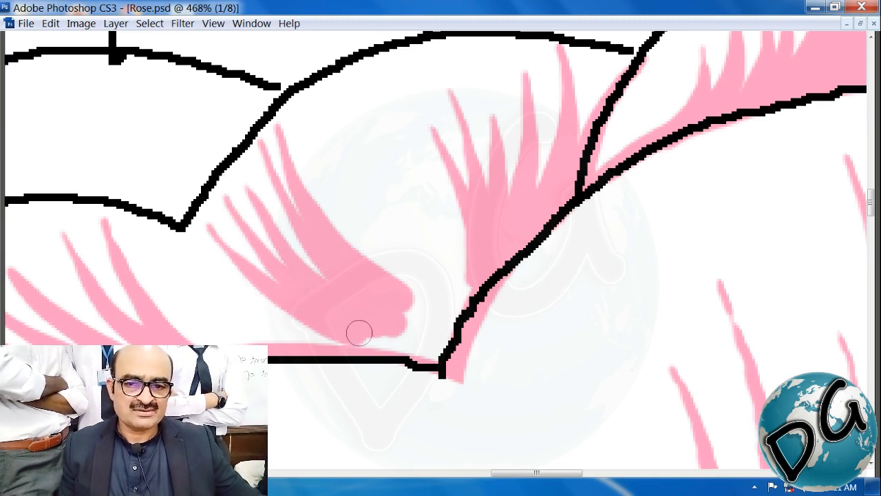
Paint tapered pink strokes below the middle petal's right notch and fill the bare strip above the front petal's outline
{"action": "mouse_move", "coordinate": [162, 224]}
{"action": "left_mouse_down"}
{"action": "mouse_move", "coordinate": [174, 254]}
{"action": "mouse_move", "coordinate": [261, 334]}
{"action": "left_mouse_up"}
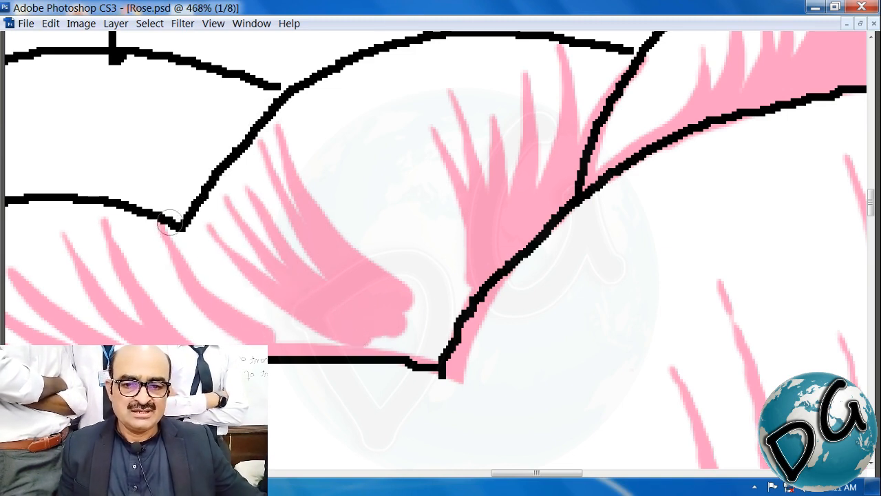
{"action": "mouse_move", "coordinate": [169, 224]}
{"action": "left_mouse_down"}
{"action": "mouse_move", "coordinate": [181, 254]}
{"action": "mouse_move", "coordinate": [276, 323]}
{"action": "left_mouse_up"}
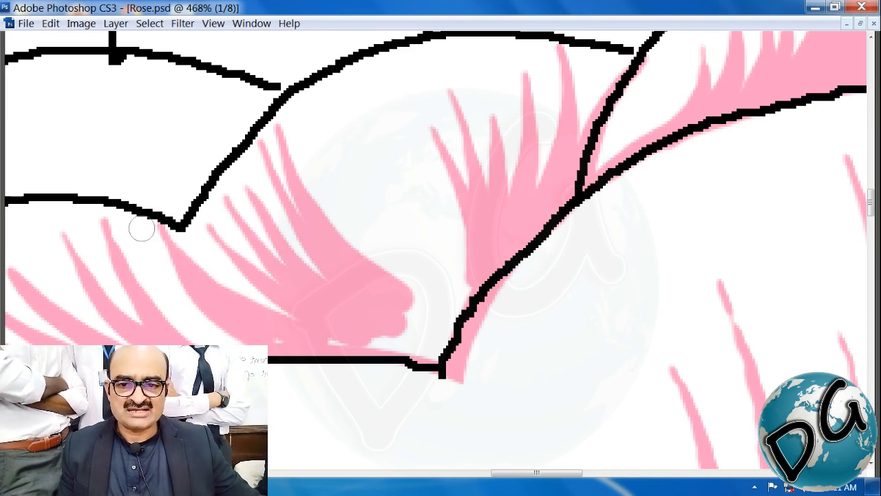
{"action": "mouse_move", "coordinate": [142, 229]}
{"action": "left_mouse_down"}
{"action": "mouse_move", "coordinate": [185, 313]}
{"action": "mouse_move", "coordinate": [238, 339]}
{"action": "left_mouse_up"}
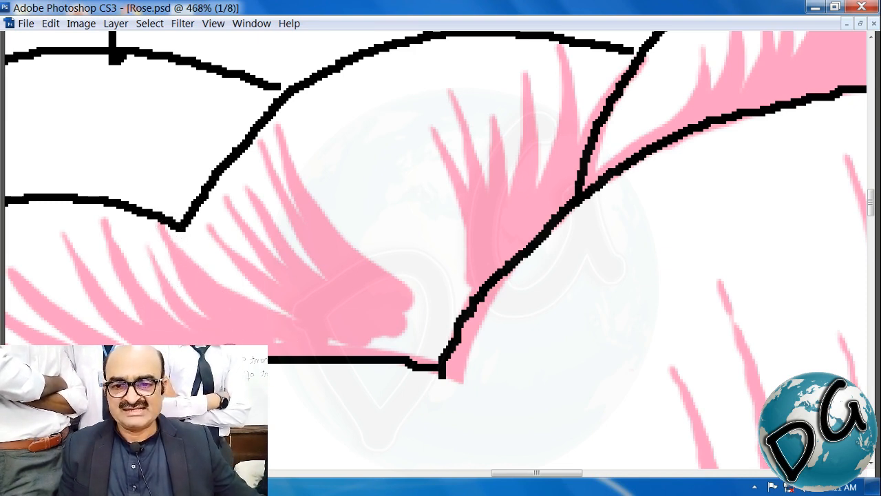
{"action": "mouse_move", "coordinate": [344, 337]}
{"action": "left_mouse_down"}
{"action": "mouse_move", "coordinate": [436, 351]}
{"action": "mouse_move", "coordinate": [381, 318]}
{"action": "mouse_move", "coordinate": [284, 353]}
{"action": "left_mouse_up"}
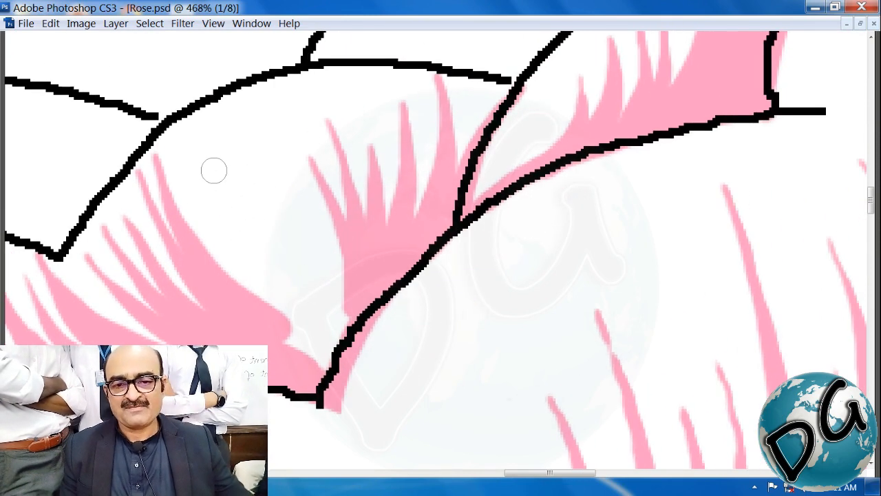
Paint three tapered pink strokes across the gap in the middle petal's right lobe, flowing toward the front petal's notch
{"action": "left_click_drag", "start_coordinate": [234, 224], "coordinate": [307, 331]}
{"action": "mouse_move", "coordinate": [238, 170]}
{"action": "left_mouse_down"}
{"action": "mouse_move", "coordinate": [289, 246]}
{"action": "mouse_move", "coordinate": [324, 334]}
{"action": "left_mouse_up"}
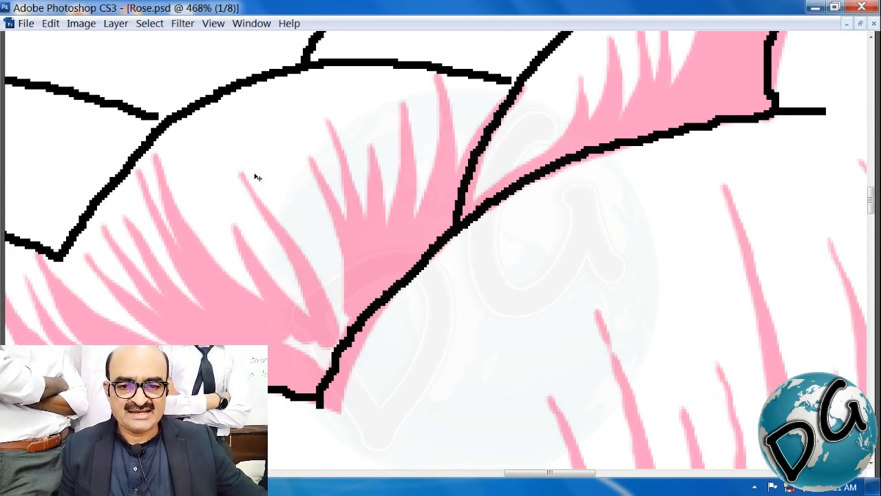
{"action": "key", "text": "ctrl+z"}
{"action": "left_click_drag", "start_coordinate": [270, 213], "coordinate": [311, 336]}
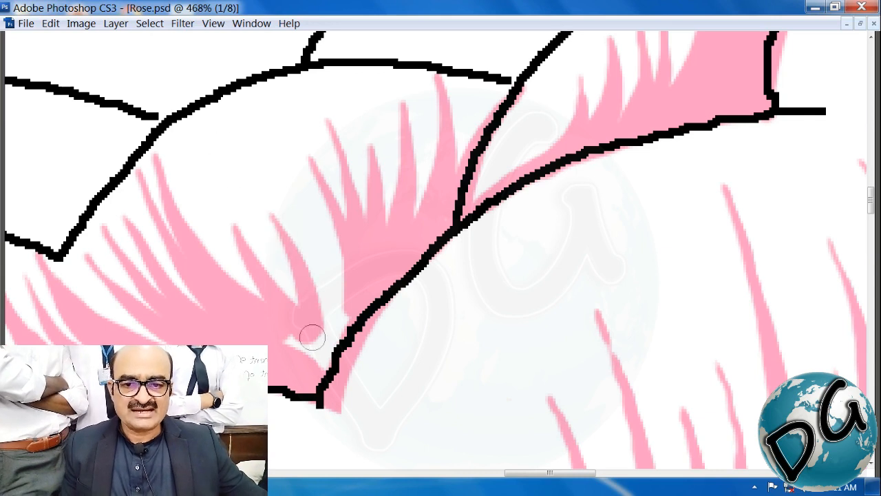
{"action": "mouse_move", "coordinate": [299, 192]}
{"action": "left_mouse_down"}
{"action": "mouse_move", "coordinate": [344, 324]}
{"action": "mouse_move", "coordinate": [329, 351]}
{"action": "mouse_move", "coordinate": [300, 359]}
{"action": "left_mouse_up"}
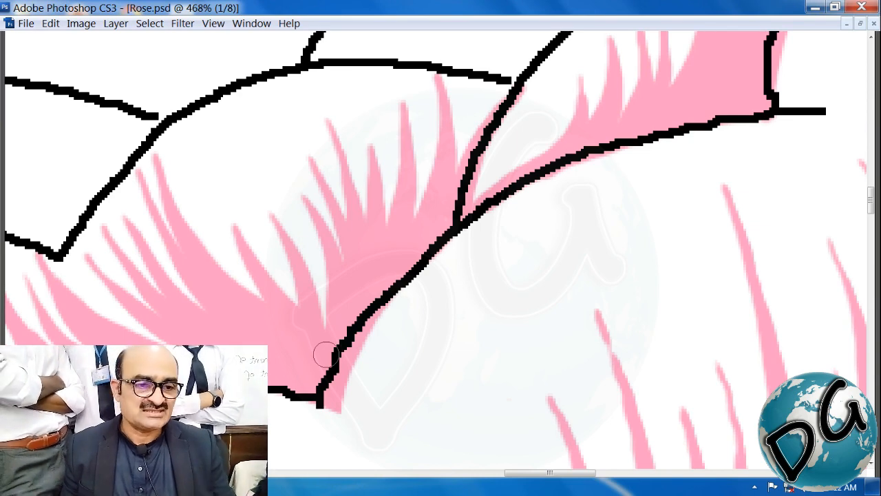
Line the right and lower edges of the pointed petal beside the flower's round inner petal with pink strokes
{"action": "key", "text": "ctrl+minus"}
{"action": "key", "text": "ctrl+minus"}
{"action": "left_click_drag", "start_coordinate": [452, 184], "coordinate": [291, 304]}
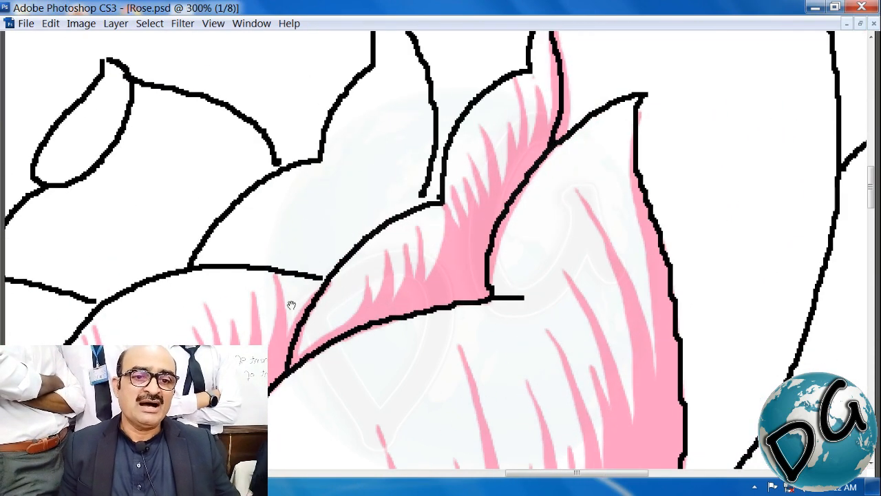
{"action": "left_click_drag", "start_coordinate": [410, 209], "coordinate": [385, 325]}
{"action": "left_click_drag", "start_coordinate": [133, 111], "coordinate": [469, 420]}
{"action": "left_click_drag", "start_coordinate": [445, 275], "coordinate": [173, 321]}
{"action": "mouse_move", "coordinate": [266, 117]}
{"action": "left_mouse_down"}
{"action": "mouse_move", "coordinate": [324, 83]}
{"action": "mouse_move", "coordinate": [358, 146]}
{"action": "mouse_move", "coordinate": [372, 207]}
{"action": "mouse_move", "coordinate": [351, 348]}
{"action": "mouse_move", "coordinate": [556, 228]}
{"action": "left_mouse_up"}
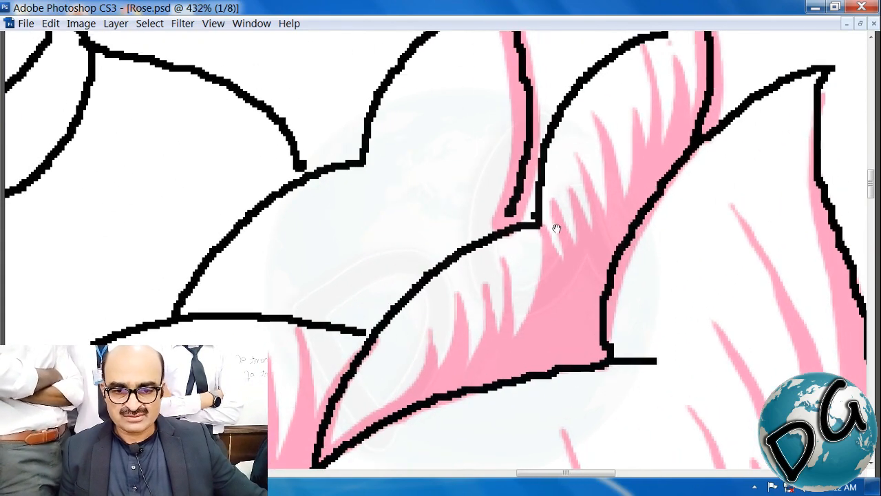
{"action": "mouse_move", "coordinate": [502, 223]}
{"action": "left_mouse_down"}
{"action": "mouse_move", "coordinate": [420, 269]}
{"action": "mouse_move", "coordinate": [370, 324]}
{"action": "left_mouse_up"}
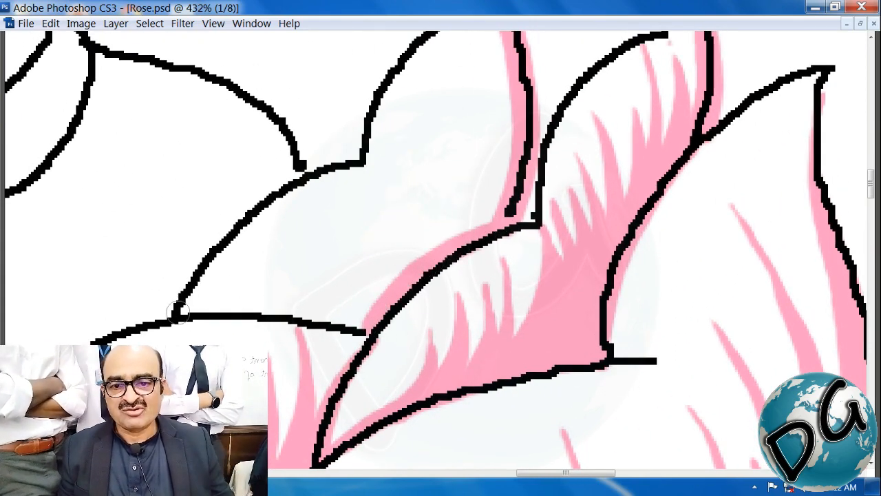
{"action": "mouse_move", "coordinate": [177, 307]}
{"action": "left_mouse_down"}
{"action": "mouse_move", "coordinate": [281, 308]}
{"action": "mouse_move", "coordinate": [357, 321]}
{"action": "left_mouse_up"}
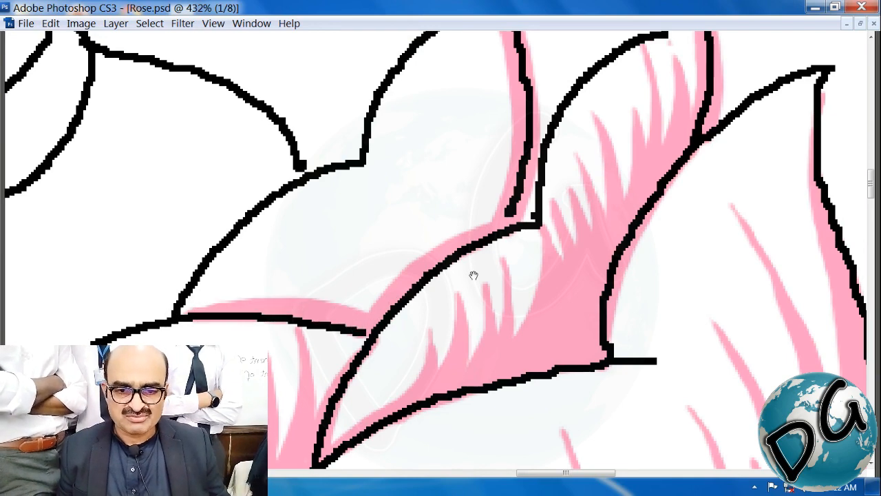
Paint a row of tapered pink strokes in that pointed petal's lower body, rising from its lower edge
{"action": "left_click_drag", "start_coordinate": [473, 276], "coordinate": [343, 337]}
{"action": "left_click_drag", "start_coordinate": [287, 169], "coordinate": [336, 293]}
{"action": "mouse_move", "coordinate": [275, 144]}
{"action": "left_mouse_down"}
{"action": "mouse_move", "coordinate": [294, 189]}
{"action": "mouse_move", "coordinate": [307, 296]}
{"action": "mouse_move", "coordinate": [274, 333]}
{"action": "mouse_move", "coordinate": [318, 266]}
{"action": "mouse_move", "coordinate": [287, 298]}
{"action": "left_mouse_up"}
{"action": "left_click_drag", "start_coordinate": [260, 216], "coordinate": [254, 341]}
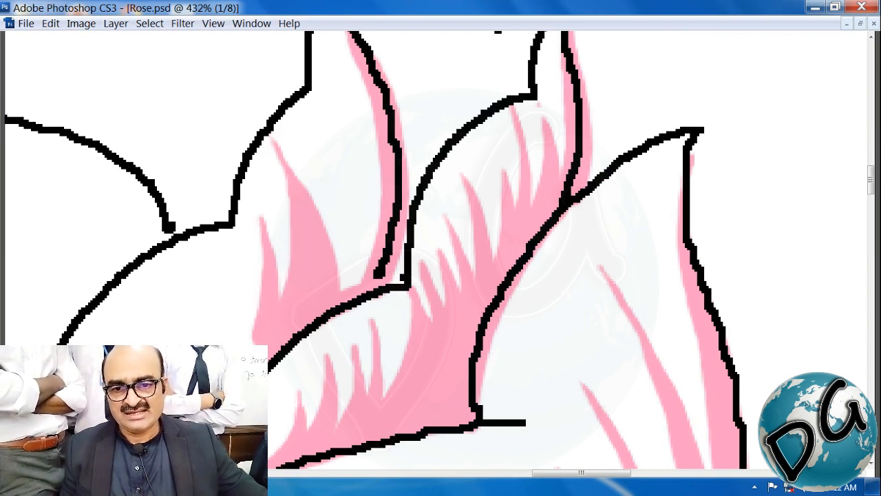
{"action": "left_click_drag", "start_coordinate": [230, 241], "coordinate": [243, 344]}
{"action": "left_click_drag", "start_coordinate": [218, 274], "coordinate": [222, 345]}
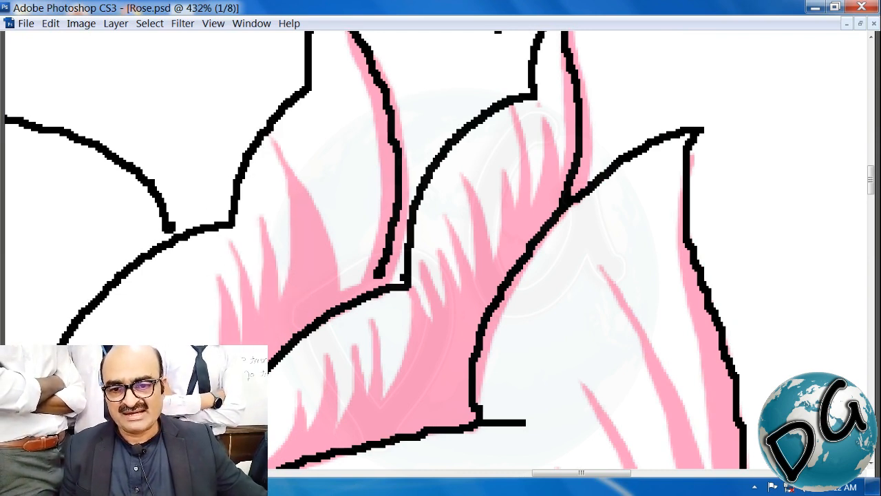
{"action": "left_click_drag", "start_coordinate": [194, 264], "coordinate": [203, 344]}
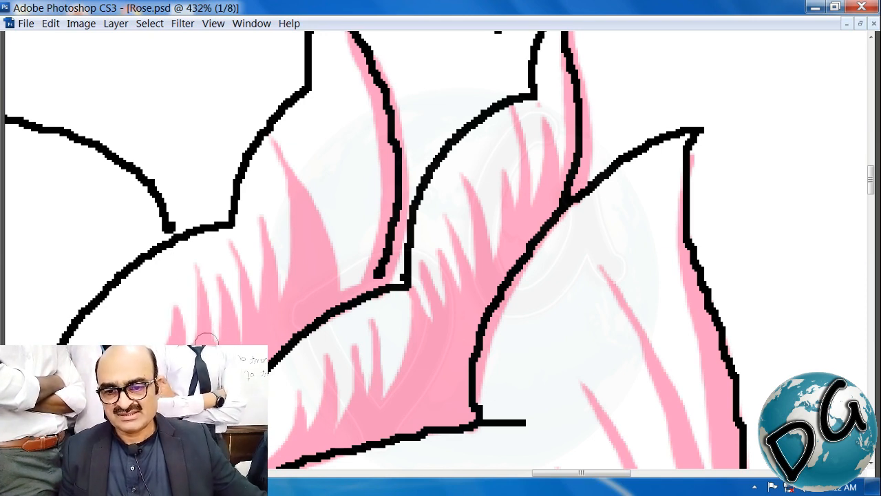
{"action": "mouse_move", "coordinate": [161, 242]}
{"action": "left_mouse_down"}
{"action": "mouse_move", "coordinate": [173, 321]}
{"action": "mouse_move", "coordinate": [163, 342]}
{"action": "left_mouse_up"}
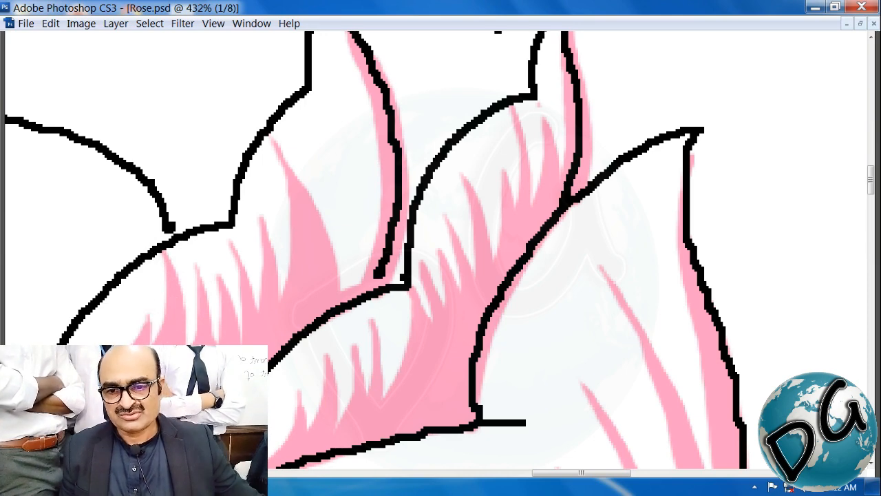
Add tapered pink strokes in the pointed petal's upper part, running down beside its right edge
{"action": "left_click_drag", "start_coordinate": [348, 289], "coordinate": [202, 215]}
{"action": "left_click_drag", "start_coordinate": [139, 241], "coordinate": [164, 324]}
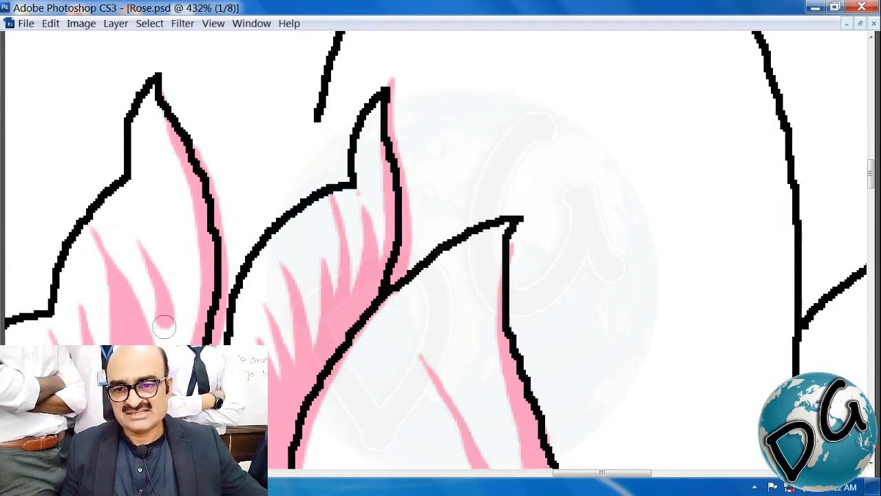
{"action": "mouse_move", "coordinate": [143, 162]}
{"action": "left_mouse_down"}
{"action": "mouse_move", "coordinate": [166, 205]}
{"action": "mouse_move", "coordinate": [184, 315]}
{"action": "left_mouse_up"}
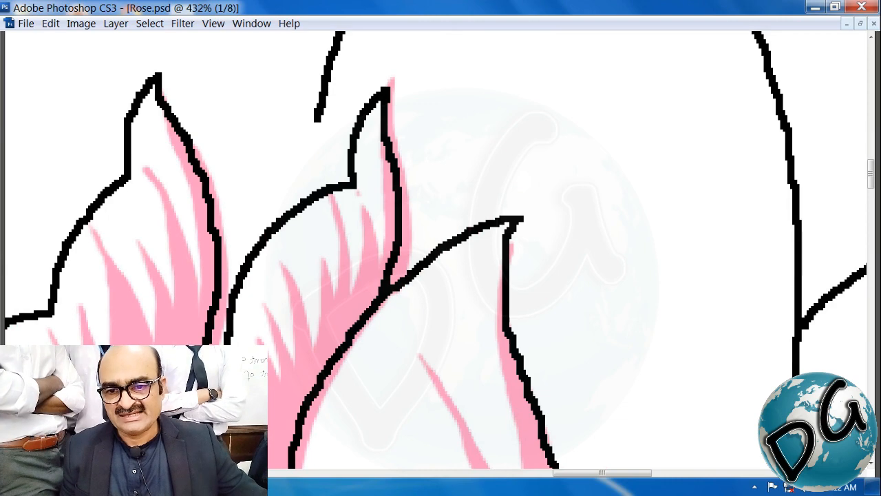
{"action": "left_click_drag", "start_coordinate": [138, 157], "coordinate": [153, 232]}
Line the small oval bud's right and lower edge in pink and paint short curved strokes inside it
{"action": "left_click_drag", "start_coordinate": [219, 351], "coordinate": [596, 171]}
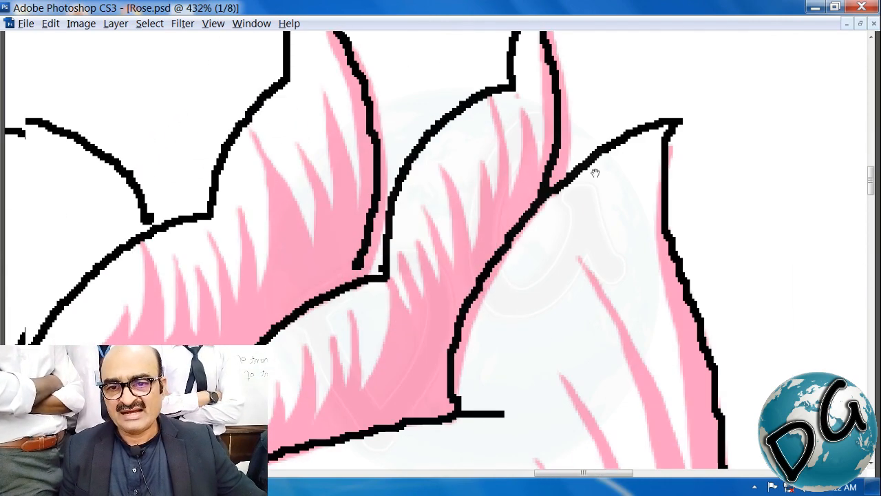
{"action": "left_click_drag", "start_coordinate": [351, 280], "coordinate": [509, 323]}
{"action": "left_click_drag", "start_coordinate": [301, 208], "coordinate": [296, 192]}
{"action": "left_click_drag", "start_coordinate": [220, 211], "coordinate": [230, 262]}
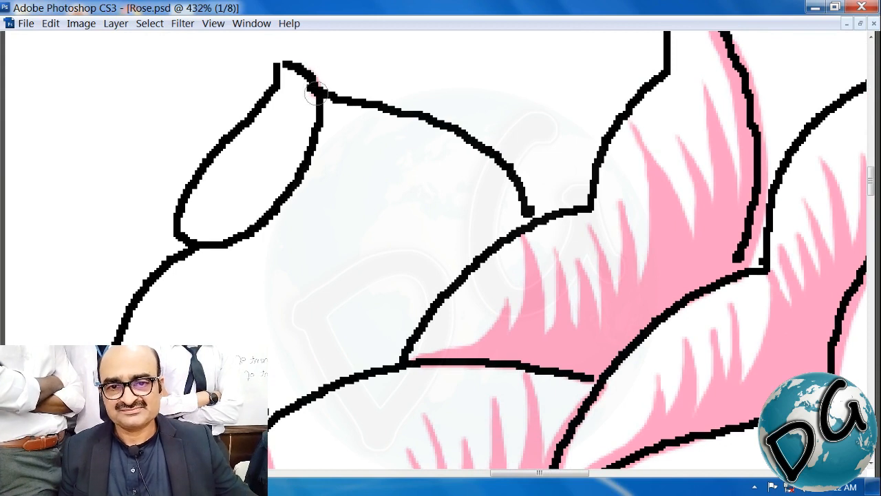
{"action": "mouse_move", "coordinate": [315, 91]}
{"action": "left_mouse_down"}
{"action": "mouse_move", "coordinate": [300, 165]}
{"action": "mouse_move", "coordinate": [256, 226]}
{"action": "mouse_move", "coordinate": [208, 245]}
{"action": "mouse_move", "coordinate": [185, 234]}
{"action": "mouse_move", "coordinate": [184, 205]}
{"action": "left_mouse_up"}
{"action": "mouse_move", "coordinate": [213, 178]}
{"action": "left_mouse_down"}
{"action": "mouse_move", "coordinate": [203, 206]}
{"action": "mouse_move", "coordinate": [238, 222]}
{"action": "mouse_move", "coordinate": [282, 191]}
{"action": "left_mouse_up"}
{"action": "mouse_move", "coordinate": [237, 135]}
{"action": "left_mouse_down"}
{"action": "mouse_move", "coordinate": [292, 130]}
{"action": "mouse_move", "coordinate": [287, 191]}
{"action": "mouse_move", "coordinate": [237, 215]}
{"action": "left_mouse_up"}
{"action": "left_click_drag", "start_coordinate": [257, 153], "coordinate": [236, 199]}
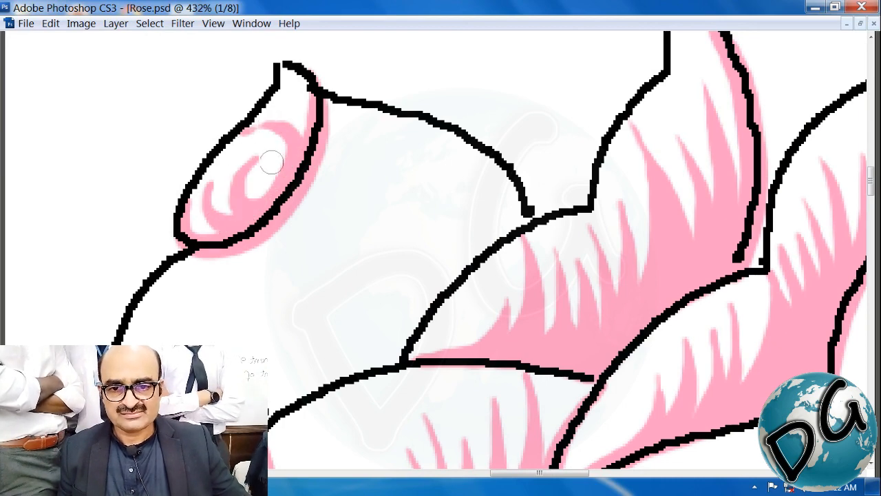
{"action": "left_click_drag", "start_coordinate": [266, 163], "coordinate": [270, 193]}
Line the round inner petal's outline with pink on its left side, upper right edge and lower right boundary
{"action": "scroll", "coordinate": [397, 232], "scroll_direction": "down", "scroll_amount": 2}
{"action": "mouse_move", "coordinate": [180, 178]}
{"action": "left_mouse_down"}
{"action": "mouse_move", "coordinate": [124, 251]}
{"action": "mouse_move", "coordinate": [115, 302]}
{"action": "mouse_move", "coordinate": [208, 321]}
{"action": "mouse_move", "coordinate": [261, 348]}
{"action": "left_mouse_up"}
{"action": "left_click_drag", "start_coordinate": [332, 263], "coordinate": [258, 316]}
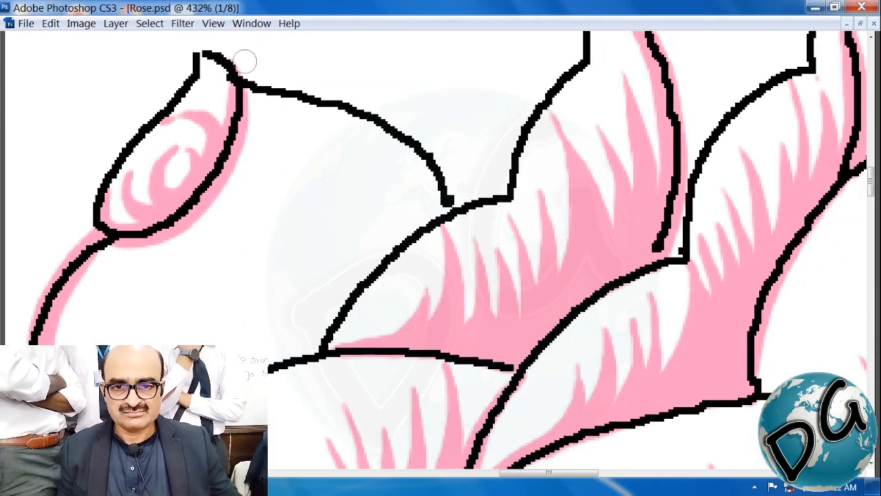
{"action": "mouse_move", "coordinate": [245, 62]}
{"action": "left_mouse_down"}
{"action": "mouse_move", "coordinate": [260, 81]}
{"action": "mouse_move", "coordinate": [377, 124]}
{"action": "mouse_move", "coordinate": [436, 180]}
{"action": "mouse_move", "coordinate": [446, 214]}
{"action": "mouse_move", "coordinate": [349, 295]}
{"action": "mouse_move", "coordinate": [320, 347]}
{"action": "mouse_move", "coordinate": [521, 215]}
{"action": "mouse_move", "coordinate": [398, 274]}
{"action": "left_mouse_up"}
{"action": "left_click_drag", "start_coordinate": [489, 212], "coordinate": [203, 332]}
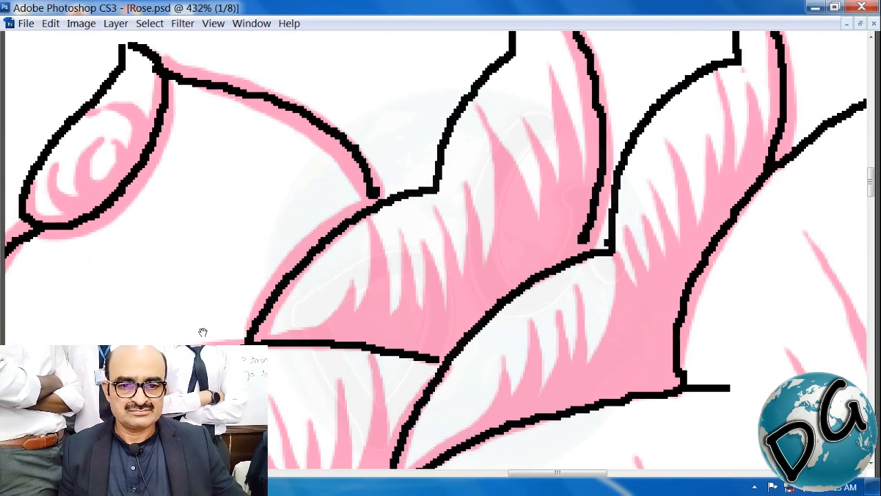
Paint a fan of tapered pink strokes in the round inner petal, sweeping from the bud to its lower right edge
{"action": "left_click_drag", "start_coordinate": [163, 176], "coordinate": [239, 336]}
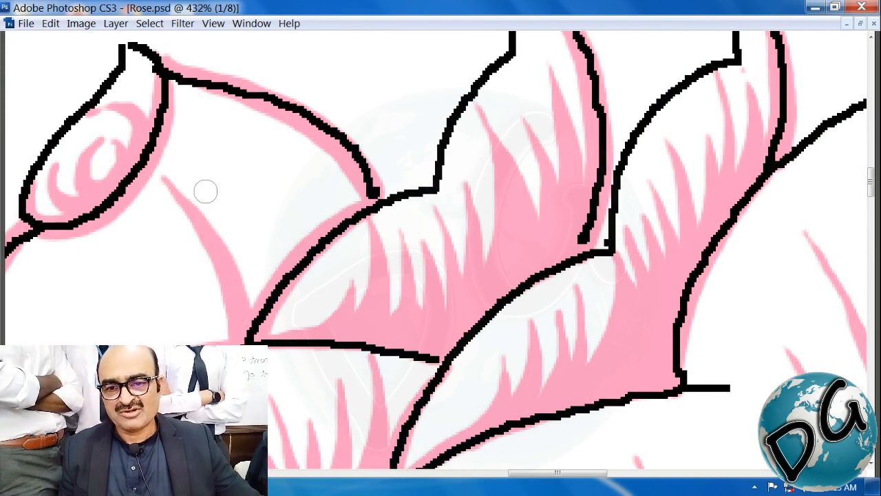
{"action": "left_click_drag", "start_coordinate": [202, 184], "coordinate": [248, 314]}
{"action": "left_click_drag", "start_coordinate": [207, 151], "coordinate": [264, 276]}
{"action": "mouse_move", "coordinate": [191, 137]}
{"action": "left_mouse_down"}
{"action": "mouse_move", "coordinate": [254, 197]}
{"action": "mouse_move", "coordinate": [274, 273]}
{"action": "left_mouse_up"}
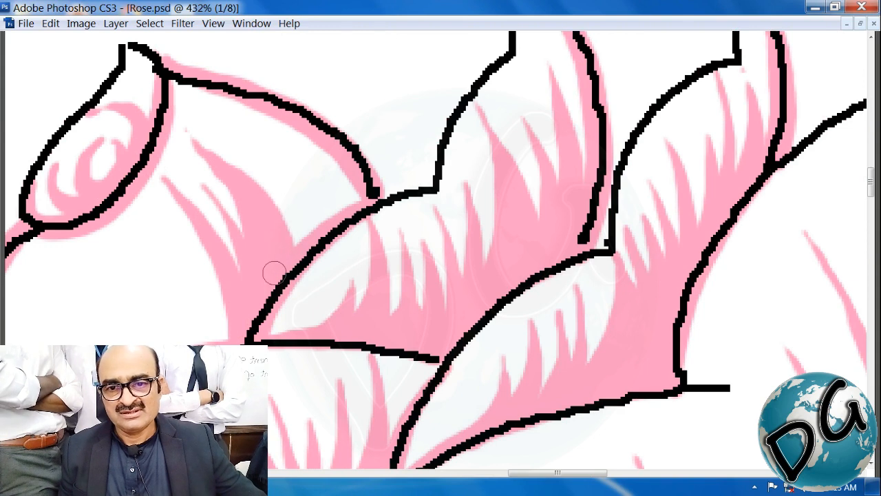
{"action": "mouse_move", "coordinate": [205, 120]}
{"action": "left_mouse_down"}
{"action": "mouse_move", "coordinate": [261, 172]}
{"action": "mouse_move", "coordinate": [292, 253]}
{"action": "left_mouse_up"}
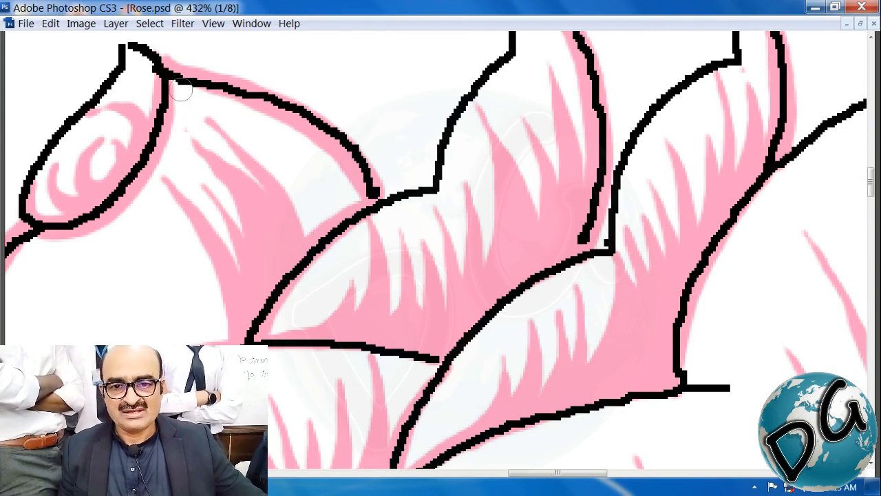
{"action": "mouse_move", "coordinate": [205, 117]}
{"action": "left_mouse_down"}
{"action": "mouse_move", "coordinate": [285, 172]}
{"action": "mouse_move", "coordinate": [321, 228]}
{"action": "left_mouse_up"}
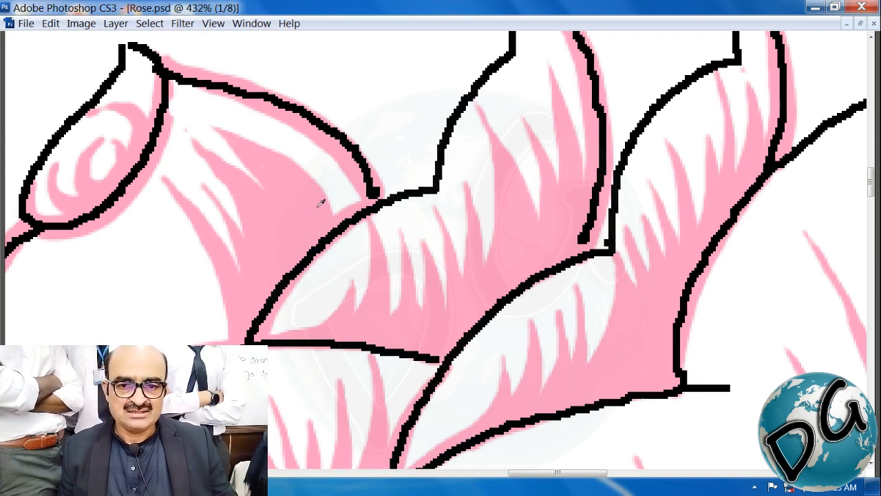
Paint tapered strokes under the round inner petal's upper right outline and fill the strip there with pink
{"action": "left_click_drag", "start_coordinate": [254, 126], "coordinate": [338, 183]}
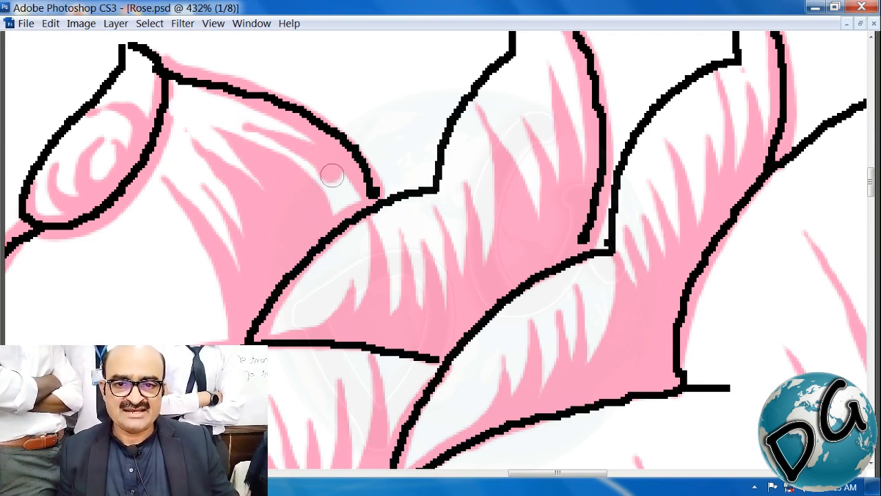
{"action": "key", "text": "ctrl+z"}
{"action": "mouse_move", "coordinate": [255, 122]}
{"action": "left_mouse_down"}
{"action": "mouse_move", "coordinate": [311, 157]}
{"action": "mouse_move", "coordinate": [334, 184]}
{"action": "left_mouse_up"}
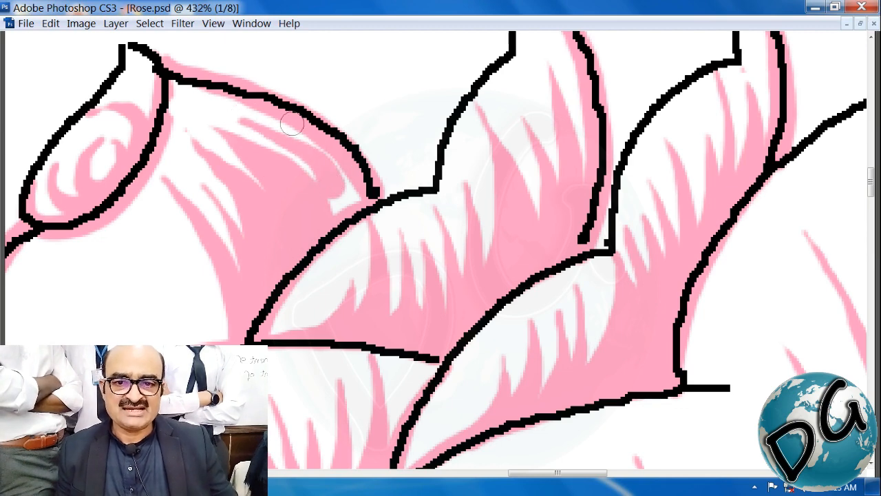
{"action": "left_click_drag", "start_coordinate": [301, 131], "coordinate": [336, 184]}
{"action": "left_click_drag", "start_coordinate": [263, 129], "coordinate": [354, 189]}
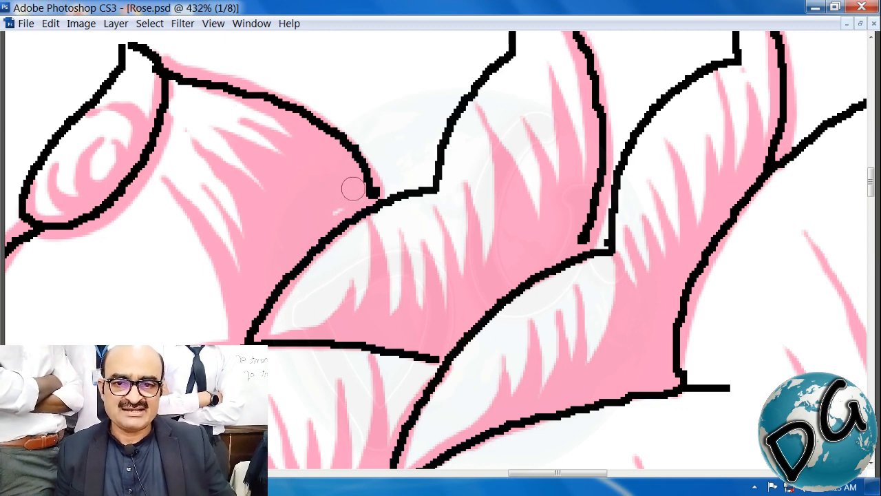
Fill the round inner petal's lower left edge with pink and add a row of tapered strokes along its base
{"action": "left_click_drag", "start_coordinate": [254, 273], "coordinate": [412, 188]}
{"action": "mouse_move", "coordinate": [190, 149]}
{"action": "left_mouse_down"}
{"action": "mouse_move", "coordinate": [171, 189]}
{"action": "mouse_move", "coordinate": [187, 264]}
{"action": "mouse_move", "coordinate": [158, 193]}
{"action": "mouse_move", "coordinate": [150, 263]}
{"action": "left_mouse_up"}
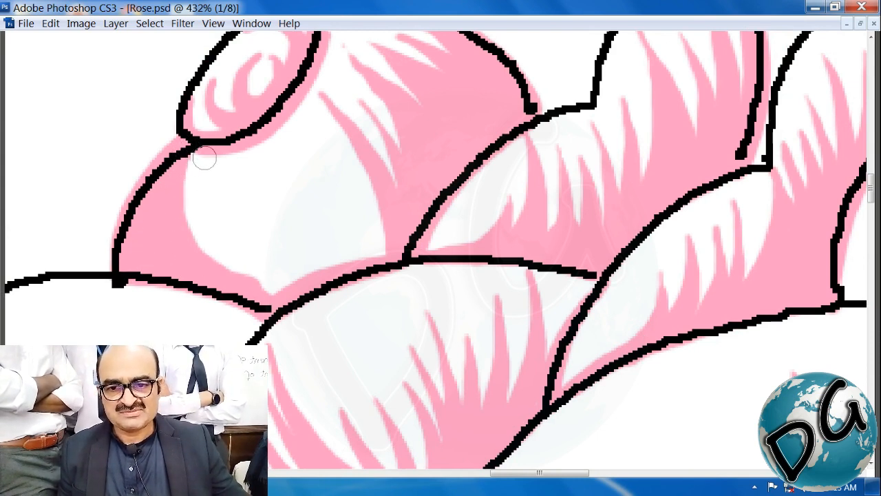
{"action": "mouse_move", "coordinate": [204, 159]}
{"action": "left_mouse_down"}
{"action": "mouse_move", "coordinate": [195, 236]}
{"action": "mouse_move", "coordinate": [228, 228]}
{"action": "mouse_move", "coordinate": [226, 246]}
{"action": "mouse_move", "coordinate": [238, 208]}
{"action": "mouse_move", "coordinate": [248, 244]}
{"action": "mouse_move", "coordinate": [292, 279]}
{"action": "left_mouse_up"}
{"action": "mouse_move", "coordinate": [256, 190]}
{"action": "left_mouse_down"}
{"action": "mouse_move", "coordinate": [269, 238]}
{"action": "mouse_move", "coordinate": [316, 272]}
{"action": "mouse_move", "coordinate": [320, 257]}
{"action": "mouse_move", "coordinate": [347, 276]}
{"action": "left_mouse_up"}
{"action": "mouse_move", "coordinate": [287, 153]}
{"action": "left_mouse_down"}
{"action": "mouse_move", "coordinate": [343, 265]}
{"action": "mouse_move", "coordinate": [344, 249]}
{"action": "mouse_move", "coordinate": [360, 256]}
{"action": "left_mouse_up"}
{"action": "left_click_drag", "start_coordinate": [339, 174], "coordinate": [375, 252]}
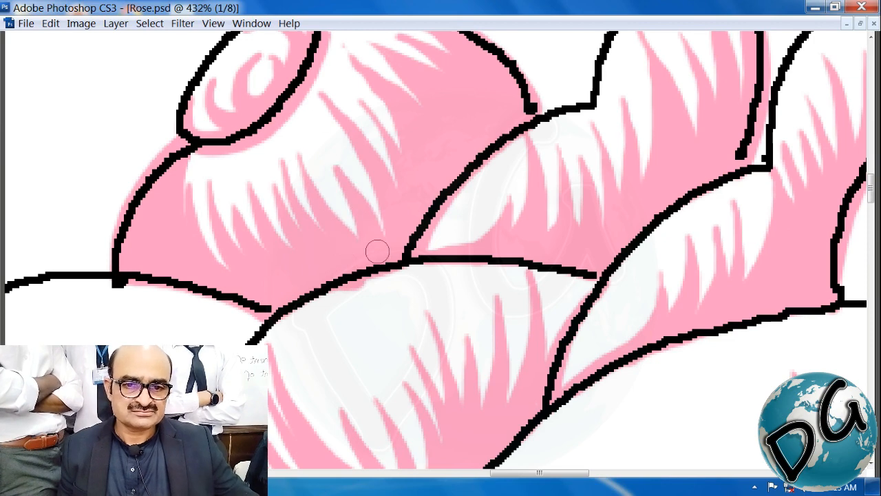
Line the two-lobed petal to the left of the round inner petal with pink along its right and lower edges
{"action": "mouse_move", "coordinate": [432, 313]}
{"action": "left_mouse_down"}
{"action": "mouse_move", "coordinate": [403, 324]}
{"action": "mouse_move", "coordinate": [420, 314]}
{"action": "left_mouse_up"}
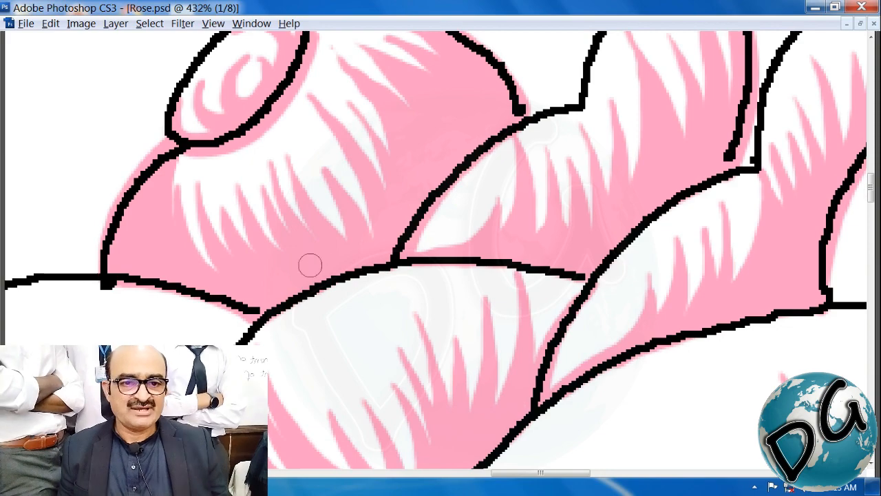
{"action": "left_click_drag", "start_coordinate": [730, 118], "coordinate": [490, 484]}
{"action": "key", "text": "ctrl+minus"}
{"action": "key", "text": "ctrl+minus"}
{"action": "key", "text": "ctrl+minus"}
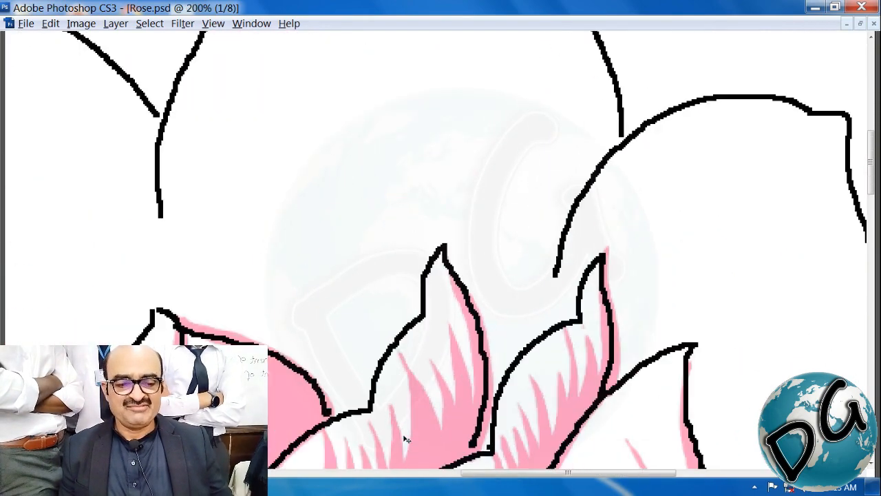
{"action": "key", "text": "ctrl+minus"}
{"action": "left_click_drag", "start_coordinate": [344, 386], "coordinate": [376, 199]}
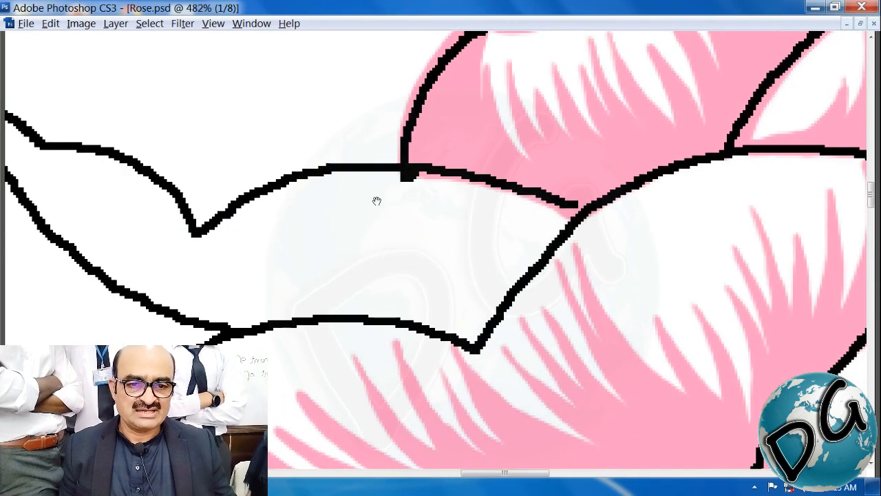
{"action": "left_click", "coordinate": [576, 166], "text": "alt"}
{"action": "mouse_move", "coordinate": [568, 255]}
{"action": "left_mouse_down"}
{"action": "mouse_move", "coordinate": [610, 230]}
{"action": "mouse_move", "coordinate": [632, 244]}
{"action": "left_mouse_up"}
{"action": "left_click_drag", "start_coordinate": [634, 209], "coordinate": [558, 290]}
{"action": "left_click_drag", "start_coordinate": [210, 180], "coordinate": [285, 196]}
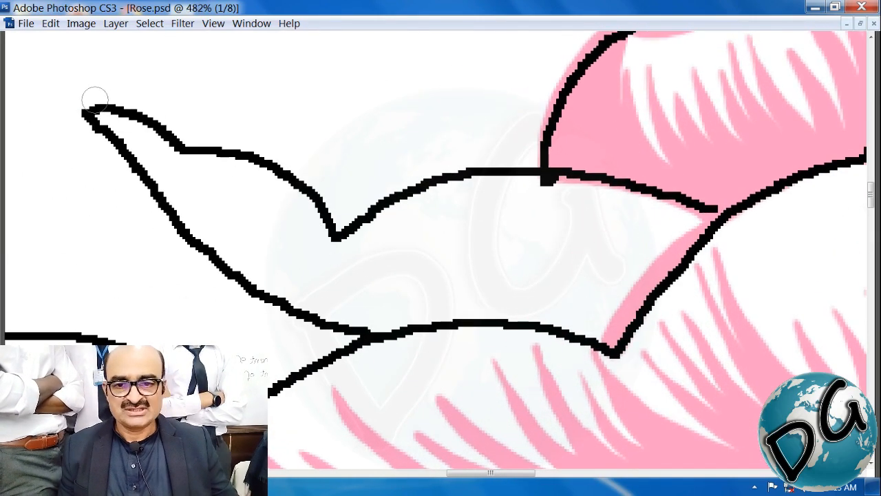
{"action": "mouse_move", "coordinate": [81, 118]}
{"action": "left_mouse_down"}
{"action": "mouse_move", "coordinate": [231, 268]}
{"action": "mouse_move", "coordinate": [340, 318]}
{"action": "mouse_move", "coordinate": [523, 316]}
{"action": "mouse_move", "coordinate": [588, 334]}
{"action": "mouse_move", "coordinate": [604, 329]}
{"action": "left_mouse_up"}
Paint three tapered pink strokes in the two-lobed petal's left lobe, curving down to its lower edge
{"action": "left_click_drag", "start_coordinate": [211, 175], "coordinate": [338, 313]}
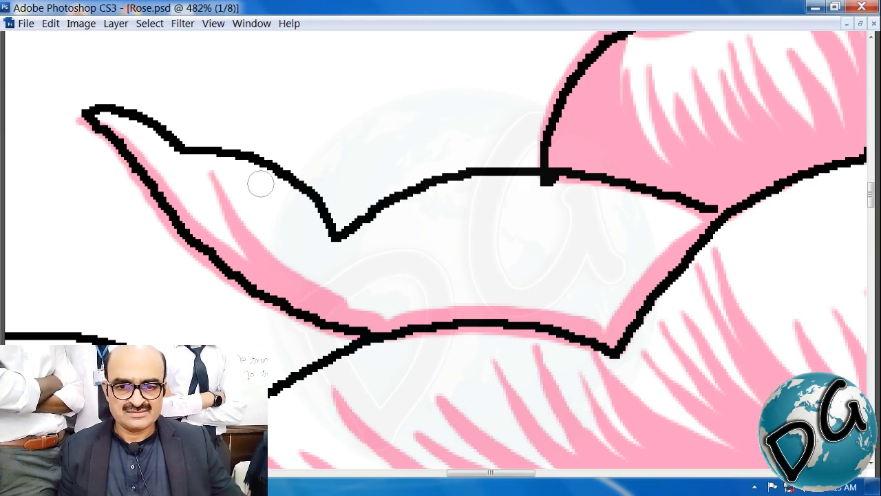
{"action": "left_click_drag", "start_coordinate": [260, 183], "coordinate": [392, 330]}
{"action": "left_click_drag", "start_coordinate": [296, 212], "coordinate": [433, 309]}
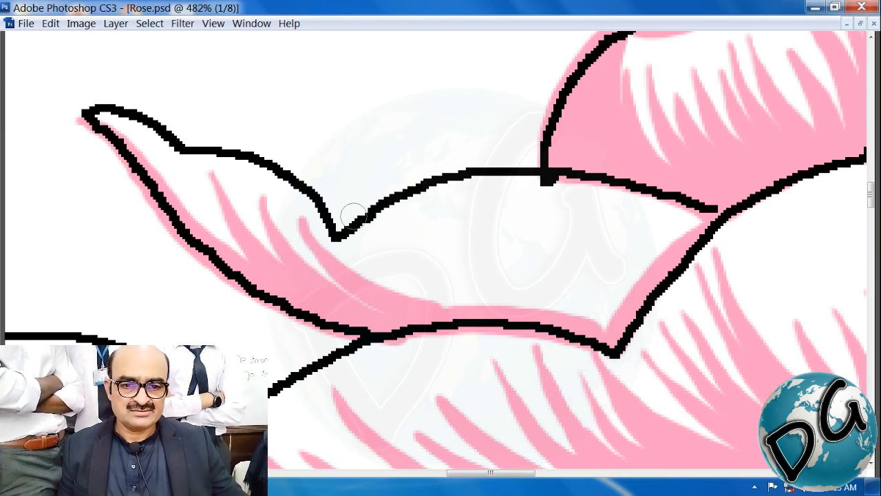
Paint a row of tapered pink strokes along the lower and right edges of the two-lobed petal's right lobe
{"action": "left_click_drag", "start_coordinate": [369, 260], "coordinate": [448, 313]}
{"action": "left_click_drag", "start_coordinate": [397, 237], "coordinate": [464, 315]}
{"action": "mouse_move", "coordinate": [429, 237]}
{"action": "left_mouse_down"}
{"action": "mouse_move", "coordinate": [436, 265]}
{"action": "mouse_move", "coordinate": [490, 309]}
{"action": "left_mouse_up"}
{"action": "left_click_drag", "start_coordinate": [460, 238], "coordinate": [507, 303]}
{"action": "left_click_drag", "start_coordinate": [486, 216], "coordinate": [569, 324]}
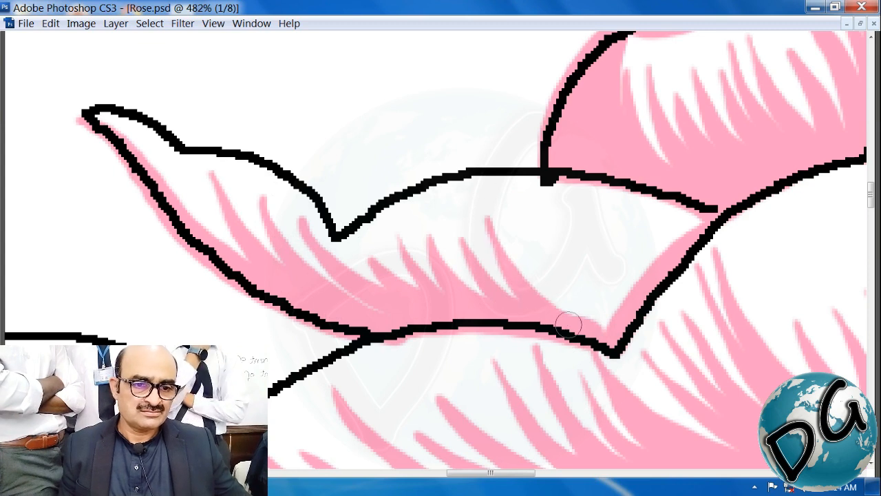
{"action": "left_click_drag", "start_coordinate": [513, 221], "coordinate": [566, 298]}
{"action": "mouse_move", "coordinate": [541, 220]}
{"action": "left_mouse_down"}
{"action": "mouse_move", "coordinate": [566, 278]}
{"action": "mouse_move", "coordinate": [606, 324]}
{"action": "left_mouse_up"}
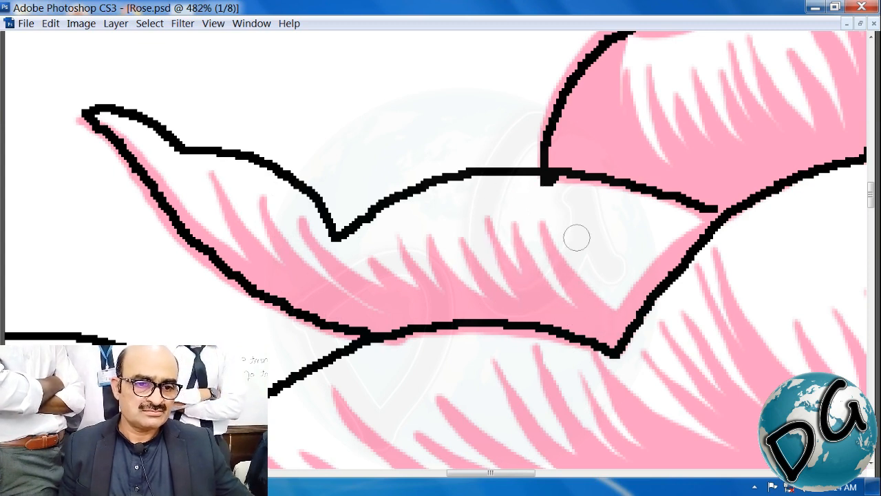
{"action": "left_click_drag", "start_coordinate": [577, 241], "coordinate": [606, 289]}
{"action": "left_click_drag", "start_coordinate": [586, 199], "coordinate": [626, 279]}
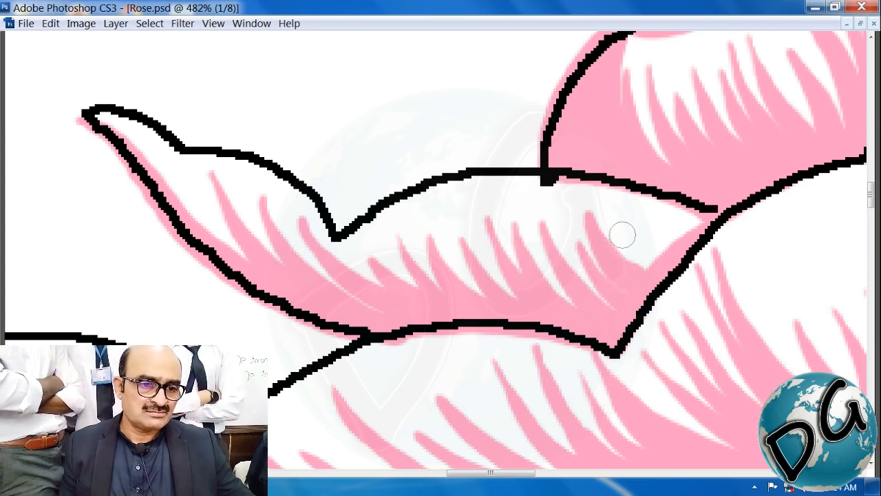
{"action": "mouse_move", "coordinate": [586, 182]}
{"action": "left_mouse_down"}
{"action": "mouse_move", "coordinate": [610, 230]}
{"action": "mouse_move", "coordinate": [659, 246]}
{"action": "mouse_move", "coordinate": [633, 258]}
{"action": "mouse_move", "coordinate": [644, 254]}
{"action": "left_mouse_up"}
Line the tall top-center outer petal with pink along its left edge and its upper right edge
{"action": "key", "text": "ctrl+minus"}
{"action": "key", "text": "ctrl+minus"}
{"action": "key", "text": "ctrl+minus"}
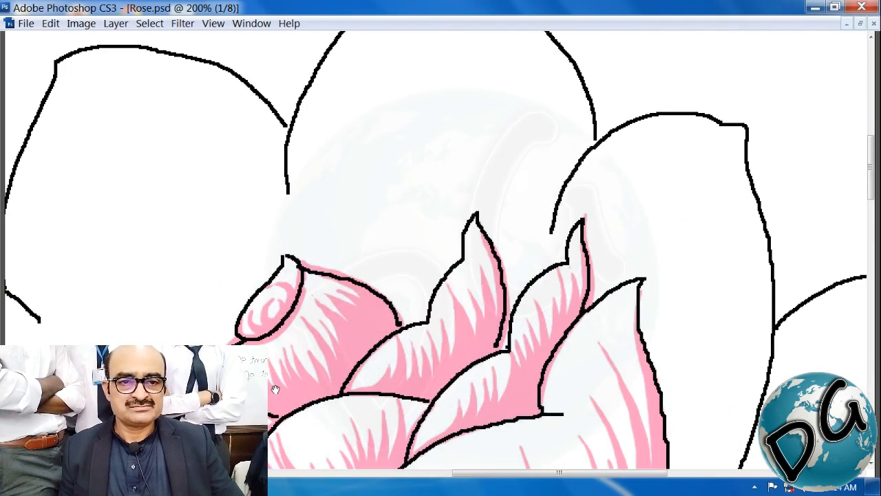
{"action": "mouse_move", "coordinate": [332, 393]}
{"action": "left_mouse_down"}
{"action": "mouse_move", "coordinate": [370, 368]}
{"action": "mouse_move", "coordinate": [406, 397]}
{"action": "left_mouse_up"}
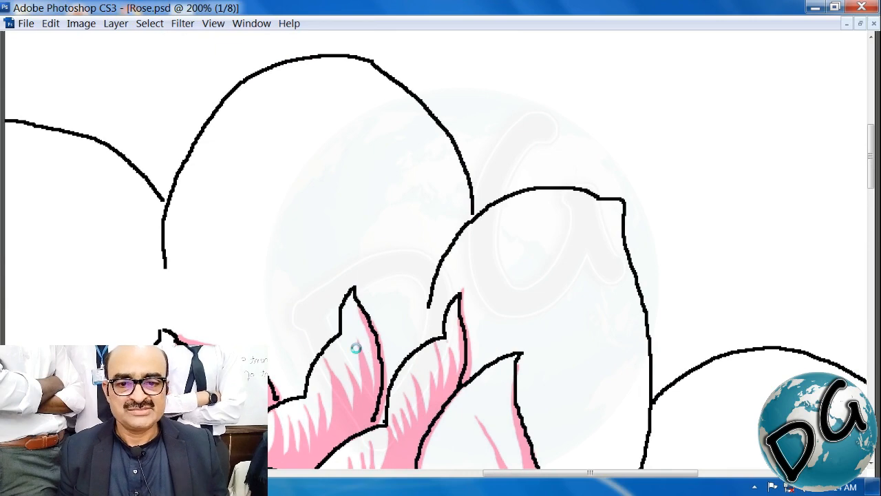
{"action": "left_click_drag", "start_coordinate": [331, 374], "coordinate": [386, 335]}
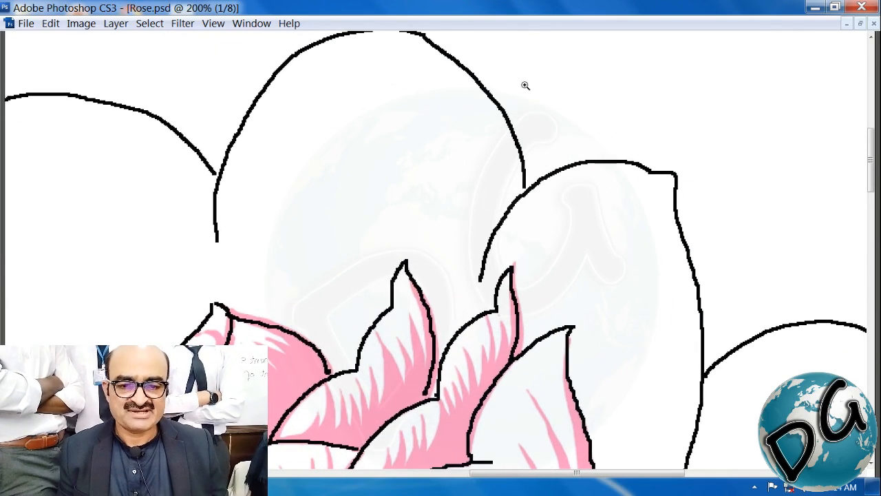
{"action": "left_click_drag", "start_coordinate": [582, 57], "coordinate": [138, 419]}
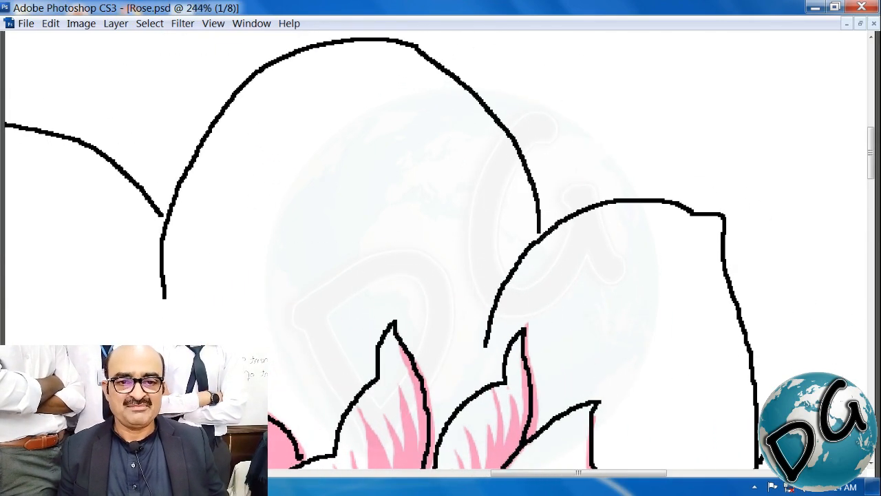
{"action": "mouse_move", "coordinate": [398, 49]}
{"action": "left_mouse_down"}
{"action": "mouse_move", "coordinate": [456, 68]}
{"action": "mouse_move", "coordinate": [474, 63]}
{"action": "mouse_move", "coordinate": [382, 70]}
{"action": "mouse_move", "coordinate": [340, 87]}
{"action": "mouse_move", "coordinate": [303, 126]}
{"action": "mouse_move", "coordinate": [258, 190]}
{"action": "mouse_move", "coordinate": [229, 265]}
{"action": "mouse_move", "coordinate": [228, 336]}
{"action": "left_mouse_up"}
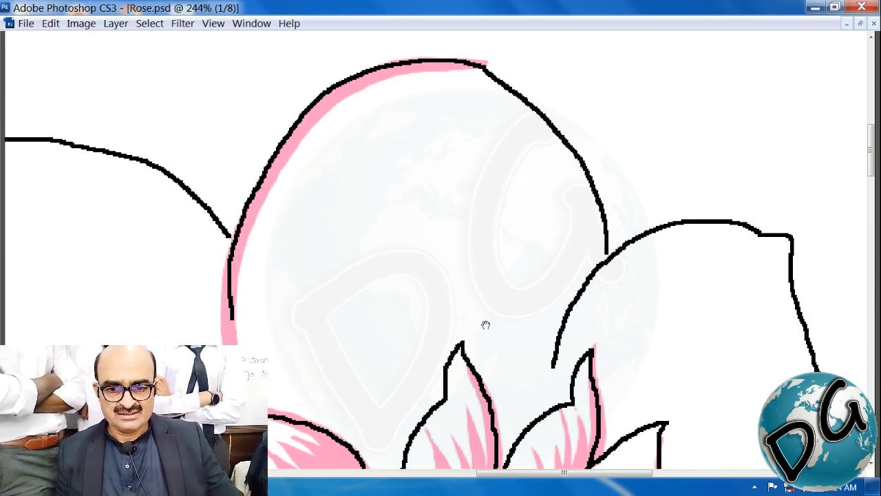
{"action": "left_click_drag", "start_coordinate": [485, 324], "coordinate": [282, 318]}
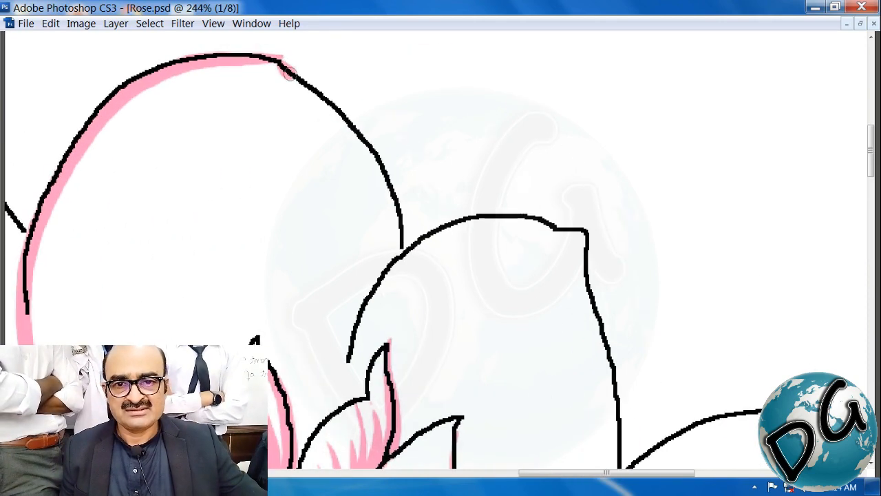
{"action": "left_click_drag", "start_coordinate": [288, 72], "coordinate": [364, 148]}
{"action": "left_click_drag", "start_coordinate": [383, 181], "coordinate": [400, 243]}
Paint a curved pink dividing line down the tall outer petal and close its base along the inner petals
{"action": "left_click_drag", "start_coordinate": [267, 198], "coordinate": [366, 142]}
{"action": "left_click_drag", "start_coordinate": [343, 66], "coordinate": [295, 108]}
{"action": "mouse_move", "coordinate": [313, 58]}
{"action": "left_mouse_down"}
{"action": "mouse_move", "coordinate": [287, 76]}
{"action": "mouse_move", "coordinate": [253, 139]}
{"action": "mouse_move", "coordinate": [239, 244]}
{"action": "mouse_move", "coordinate": [250, 322]}
{"action": "mouse_move", "coordinate": [330, 228]}
{"action": "mouse_move", "coordinate": [345, 262]}
{"action": "mouse_move", "coordinate": [314, 317]}
{"action": "left_mouse_up"}
{"action": "left_click_drag", "start_coordinate": [337, 271], "coordinate": [315, 321]}
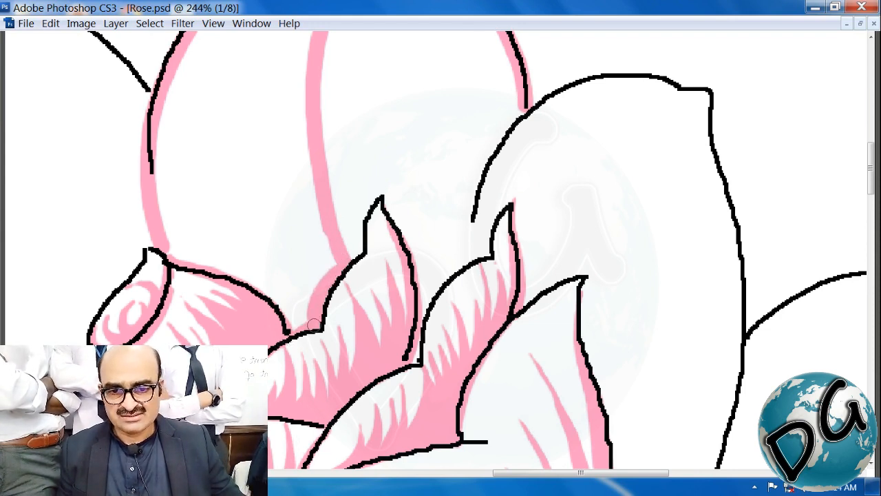
{"action": "left_click_drag", "start_coordinate": [270, 211], "coordinate": [292, 221]}
{"action": "mouse_move", "coordinate": [185, 249]}
{"action": "left_mouse_down"}
{"action": "mouse_move", "coordinate": [245, 281]}
{"action": "mouse_move", "coordinate": [309, 333]}
{"action": "left_mouse_up"}
{"action": "left_click_drag", "start_coordinate": [292, 297], "coordinate": [298, 359]}
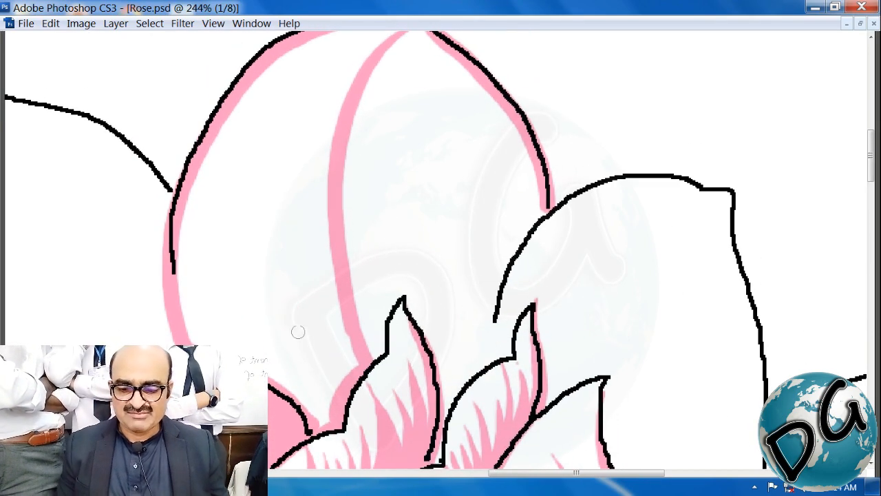
Join the dividing line to the tall petal's tip and fill the petal's left half with pink
{"action": "left_click_drag", "start_coordinate": [385, 199], "coordinate": [385, 251]}
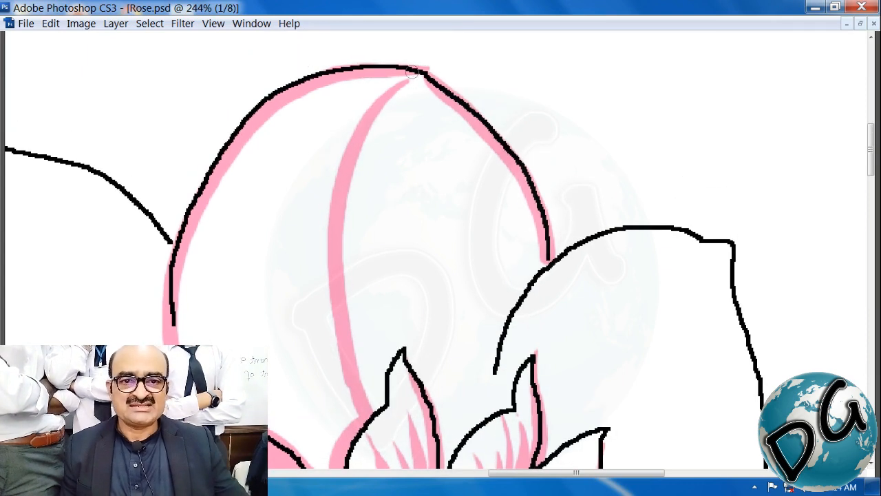
{"action": "mouse_move", "coordinate": [412, 73]}
{"action": "left_mouse_down"}
{"action": "mouse_move", "coordinate": [423, 77]}
{"action": "mouse_move", "coordinate": [379, 102]}
{"action": "mouse_move", "coordinate": [360, 133]}
{"action": "left_mouse_up"}
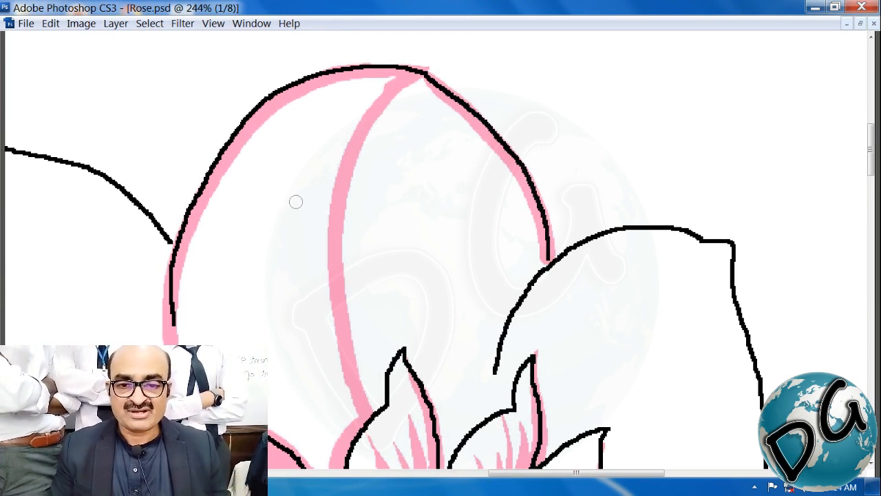
{"action": "left_click_drag", "start_coordinate": [274, 260], "coordinate": [282, 227]}
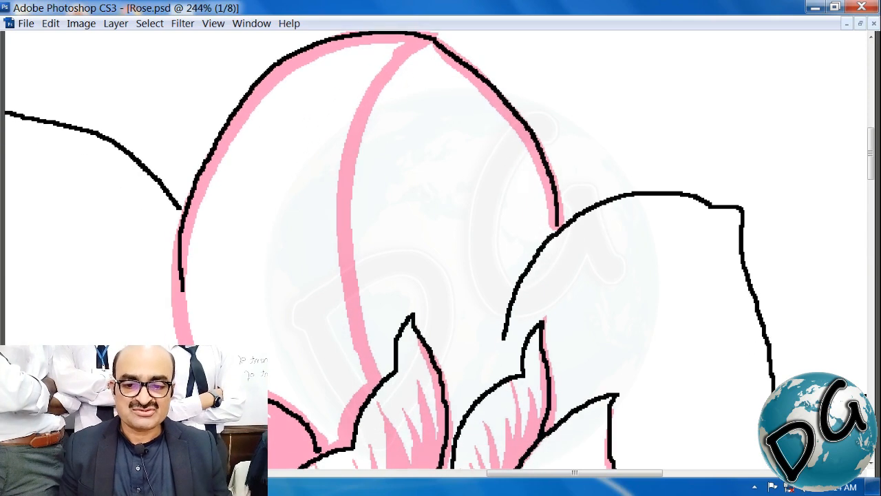
{"action": "left_click", "coordinate": [270, 227]}
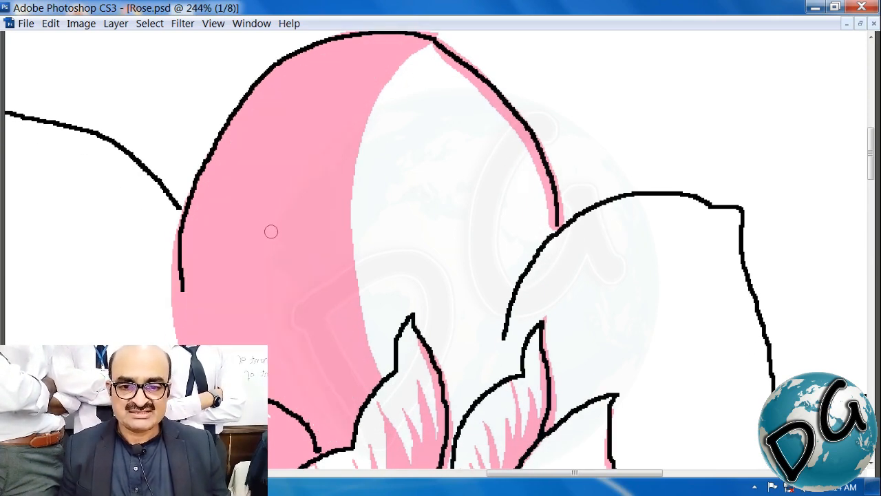
Line the tall petal's lower right boundary with pink, down the neighboring petal's edge and around the inner petal tips
{"action": "left_click_drag", "start_coordinate": [283, 227], "coordinate": [166, 266]}
{"action": "left_click_drag", "start_coordinate": [428, 165], "coordinate": [207, 431]}
{"action": "left_click_drag", "start_coordinate": [317, 307], "coordinate": [193, 187]}
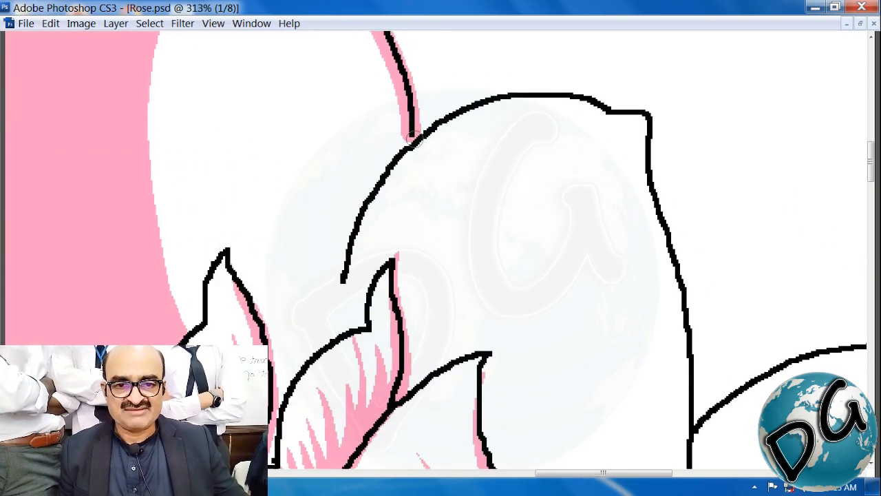
{"action": "mouse_move", "coordinate": [391, 154]}
{"action": "left_mouse_down"}
{"action": "mouse_move", "coordinate": [351, 219]}
{"action": "mouse_move", "coordinate": [331, 332]}
{"action": "mouse_move", "coordinate": [342, 340]}
{"action": "mouse_move", "coordinate": [303, 355]}
{"action": "mouse_move", "coordinate": [276, 390]}
{"action": "mouse_move", "coordinate": [294, 373]}
{"action": "left_mouse_up"}
{"action": "scroll", "coordinate": [294, 373], "scroll_direction": "down", "scroll_amount": 3}
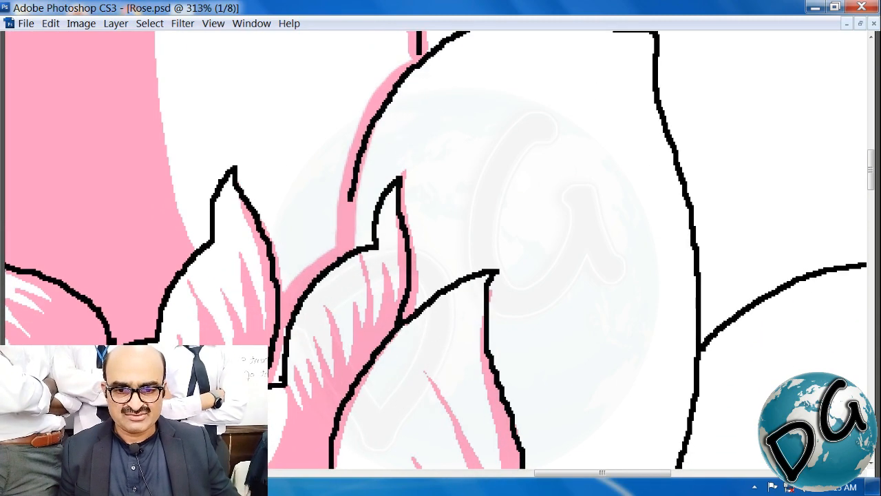
{"action": "scroll", "coordinate": [358, 297], "scroll_direction": "up", "scroll_amount": 4}
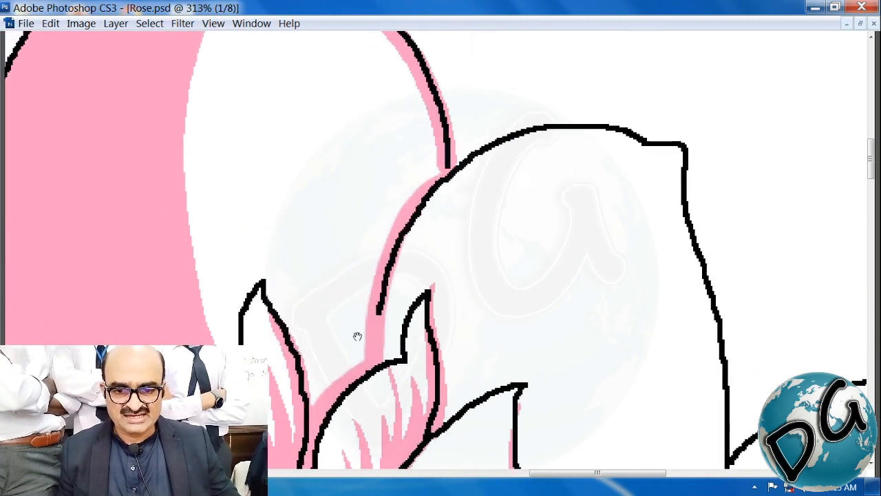
{"action": "mouse_move", "coordinate": [267, 273]}
{"action": "left_mouse_down"}
{"action": "mouse_move", "coordinate": [242, 288]}
{"action": "mouse_move", "coordinate": [229, 350]}
{"action": "left_mouse_up"}
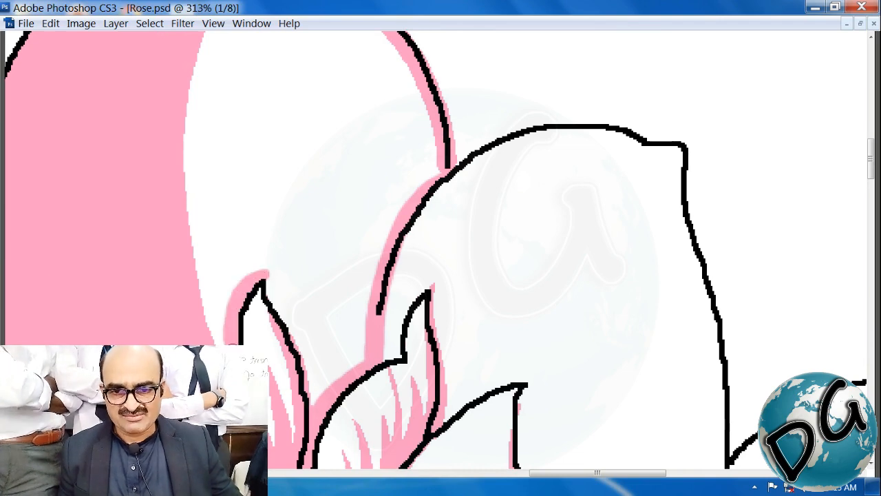
Start a pen path in the tall petal's white half with one narrow curved spike beside the pink area
{"action": "left_click_drag", "start_coordinate": [380, 264], "coordinate": [322, 317]}
{"action": "mouse_move", "coordinate": [242, 155]}
{"action": "left_mouse_down"}
{"action": "mouse_move", "coordinate": [298, 209]}
{"action": "mouse_move", "coordinate": [313, 158]}
{"action": "left_mouse_up"}
{"action": "left_click_drag", "start_coordinate": [301, 251], "coordinate": [274, 304]}
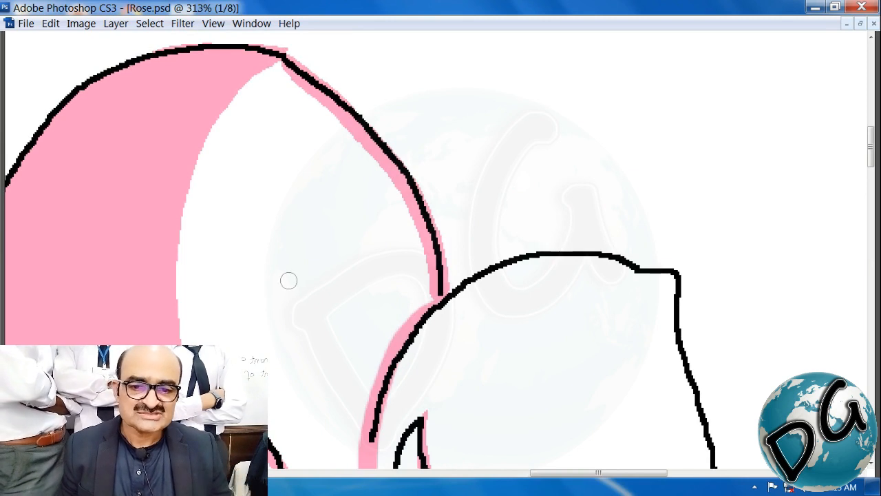
{"action": "key", "text": "g"}
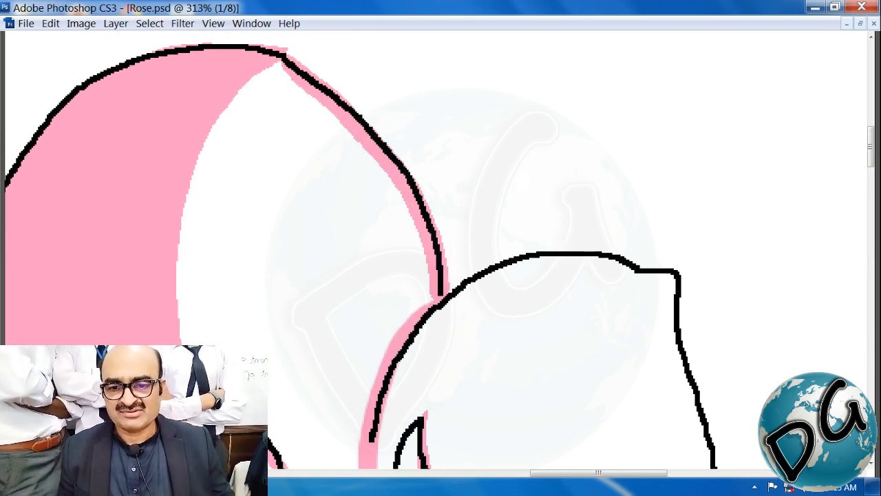
{"action": "left_click", "coordinate": [220, 148]}
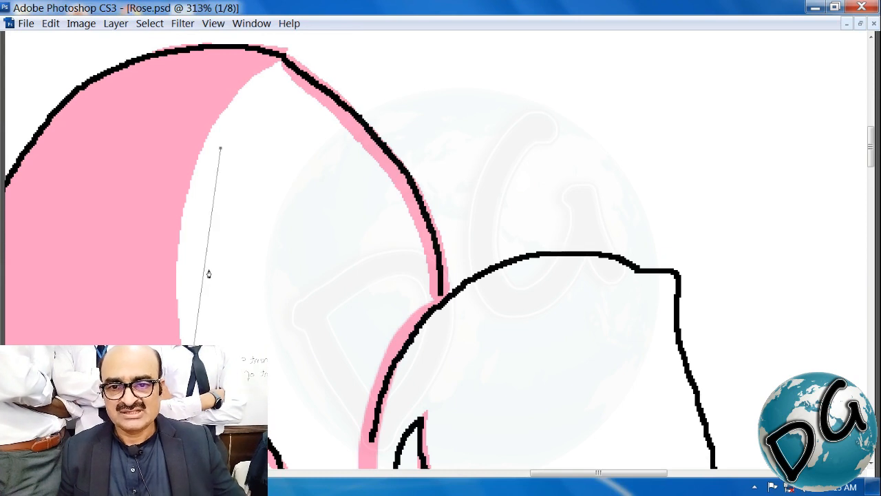
{"action": "left_click_drag", "start_coordinate": [203, 275], "coordinate": [185, 273]}
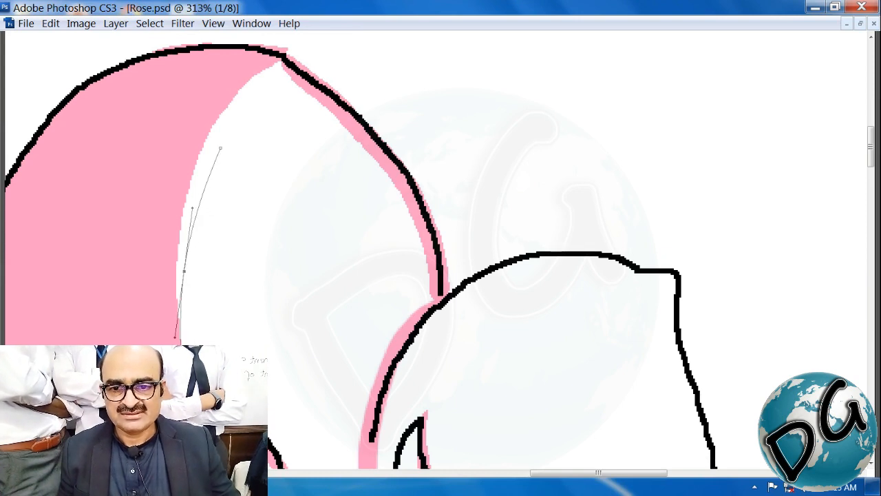
{"action": "left_click", "coordinate": [192, 410]}
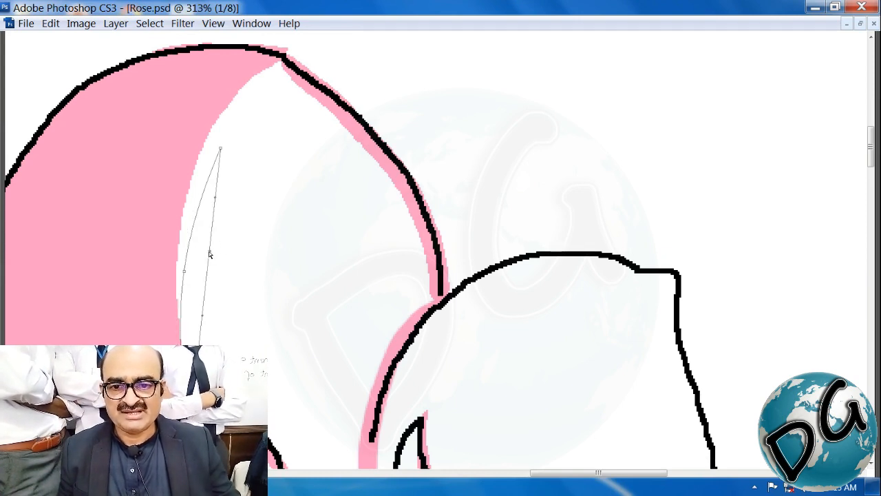
{"action": "left_click_drag", "start_coordinate": [209, 253], "coordinate": [196, 269]}
Extend the pen path with a long curved spike reaching near the petal's tip and a shorter one beside it
{"action": "left_click", "coordinate": [269, 88]}
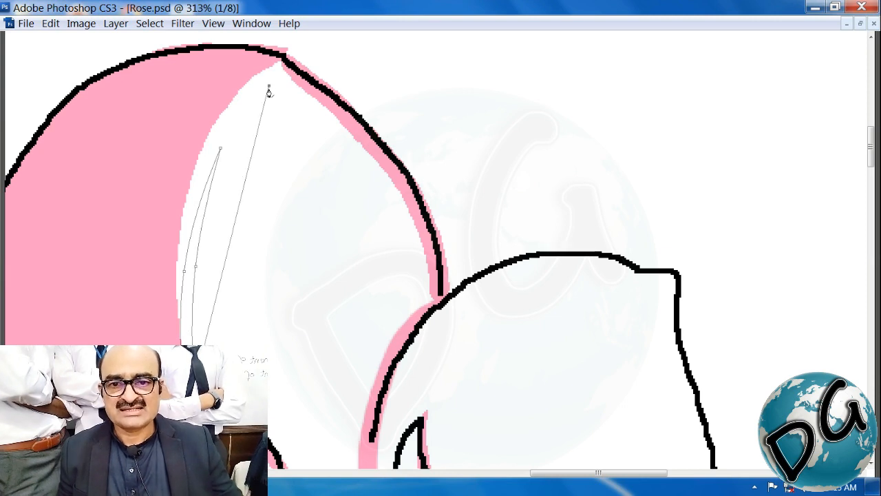
{"action": "left_click_drag", "start_coordinate": [236, 216], "coordinate": [213, 217]}
{"action": "left_click", "coordinate": [216, 297]}
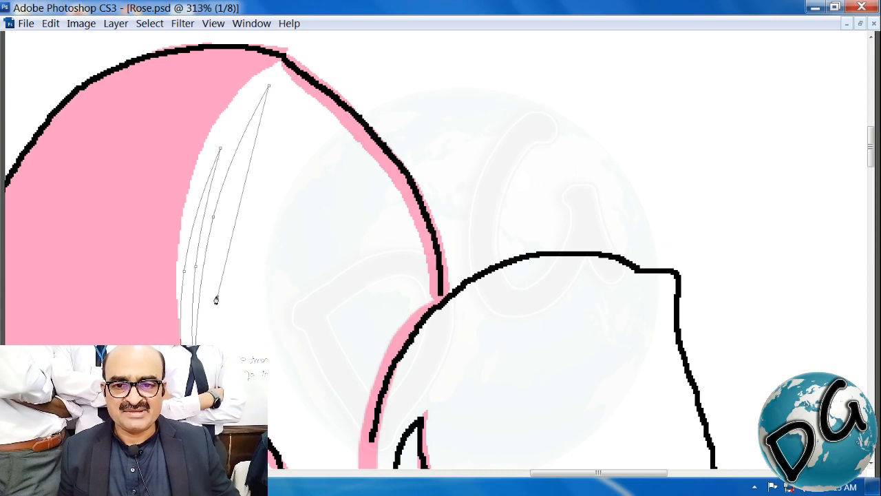
{"action": "left_click_drag", "start_coordinate": [240, 200], "coordinate": [237, 227]}
{"action": "left_click", "coordinate": [265, 125]}
{"action": "left_click", "coordinate": [235, 323]}
Add the fourth and fifth tall curved spikes to the zigzag pen path, bending their sides inward
{"action": "left_click", "coordinate": [281, 115]}
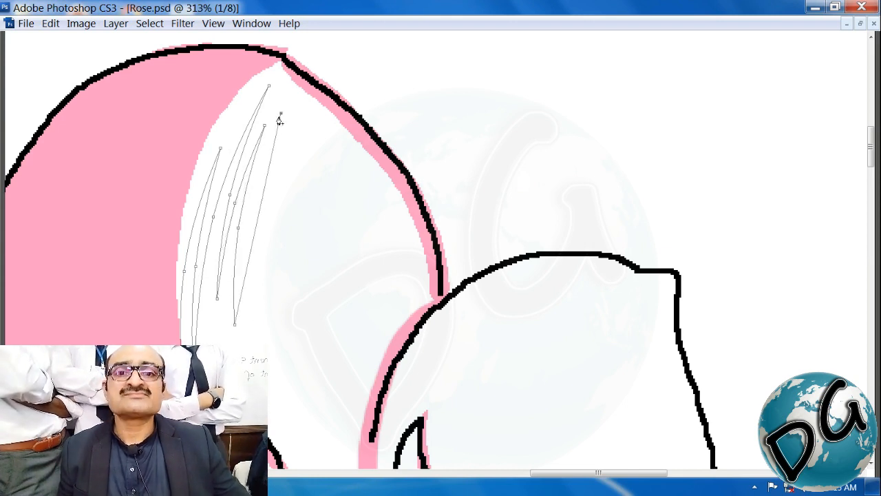
{"action": "left_click_drag", "start_coordinate": [255, 220], "coordinate": [246, 208]}
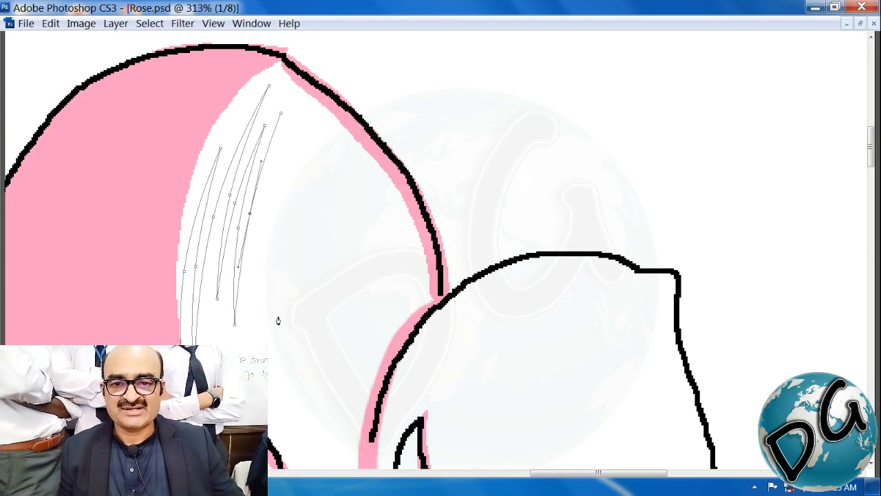
{"action": "left_click", "coordinate": [268, 366]}
{"action": "left_click_drag", "start_coordinate": [273, 250], "coordinate": [258, 242]}
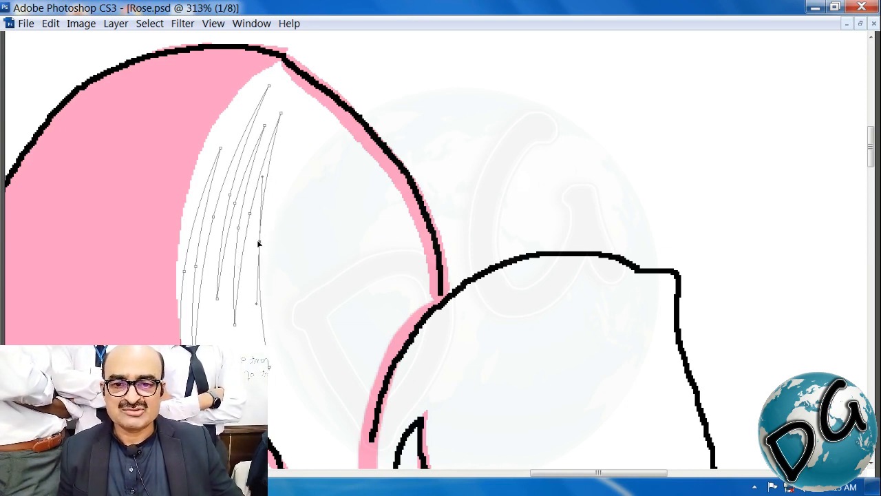
{"action": "left_click", "coordinate": [291, 122]}
{"action": "mouse_move", "coordinate": [280, 239]}
{"action": "left_mouse_down"}
{"action": "mouse_move", "coordinate": [268, 238]}
{"action": "mouse_move", "coordinate": [277, 235]}
{"action": "mouse_move", "coordinate": [282, 249]}
{"action": "left_mouse_up"}
{"action": "left_click", "coordinate": [277, 321]}
Continue the zigzag path with a short sixth spike and a slightly taller seventh, curving their sides
{"action": "left_click", "coordinate": [297, 199]}
{"action": "left_click", "coordinate": [295, 349]}
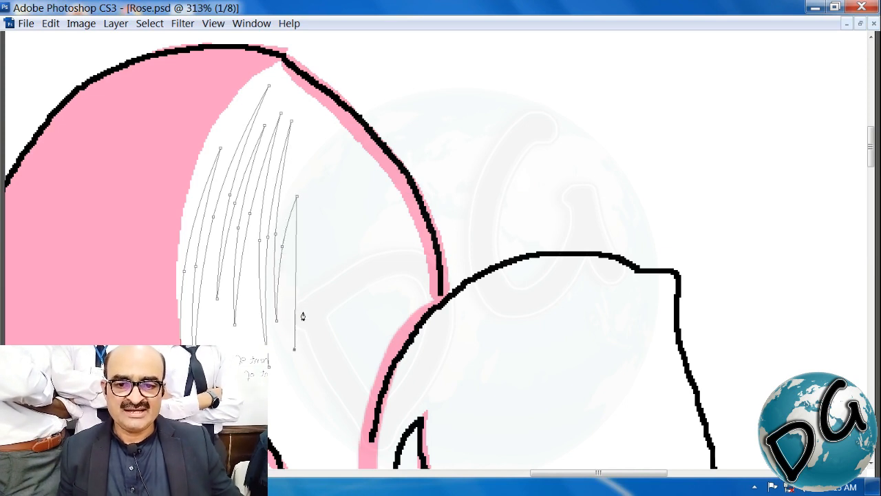
{"action": "left_click_drag", "start_coordinate": [296, 281], "coordinate": [297, 257]}
{"action": "left_click", "coordinate": [313, 168]}
{"action": "left_click", "coordinate": [310, 360]}
{"action": "left_click", "coordinate": [310, 277]}
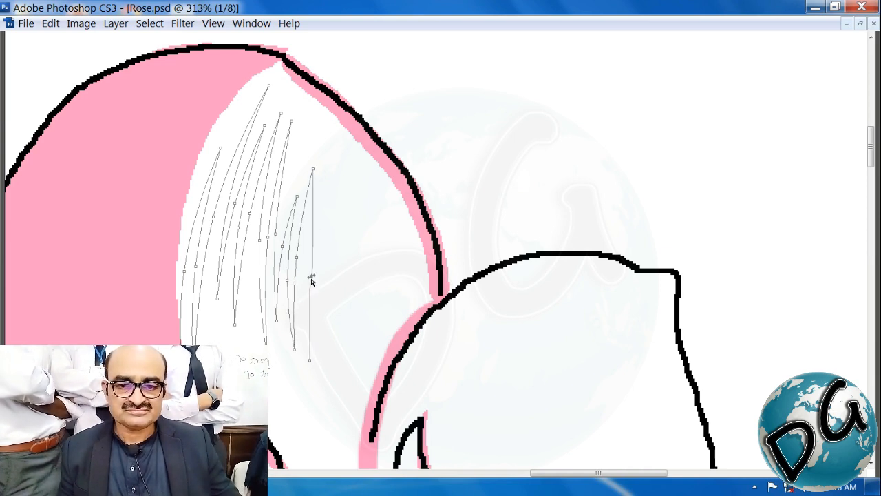
{"action": "left_click_drag", "start_coordinate": [311, 280], "coordinate": [307, 281]}
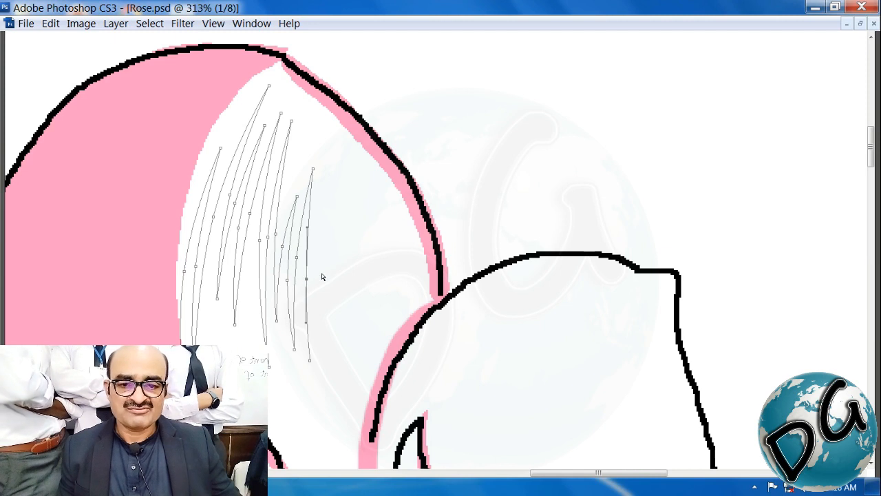
Add the eighth spike and a lower ninth spike to the path toward the petal's right side, with curved sides
{"action": "left_click", "coordinate": [321, 187]}
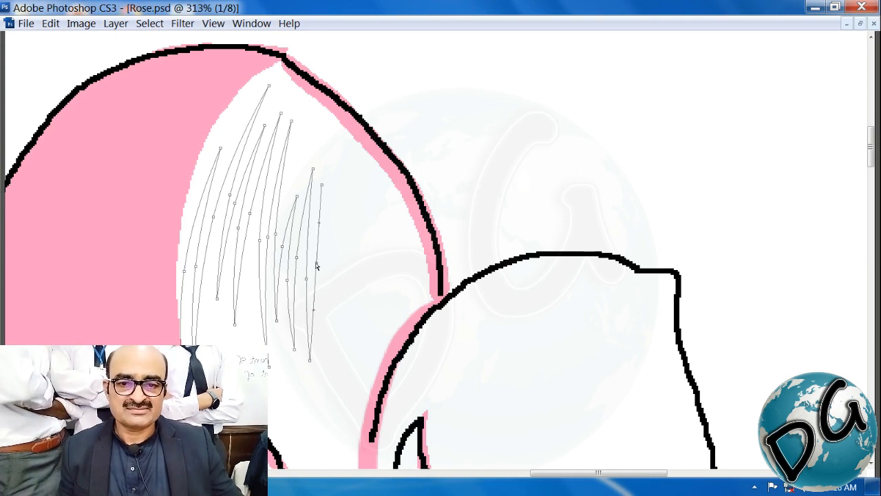
{"action": "left_click_drag", "start_coordinate": [316, 265], "coordinate": [313, 265]}
{"action": "left_click", "coordinate": [327, 383]}
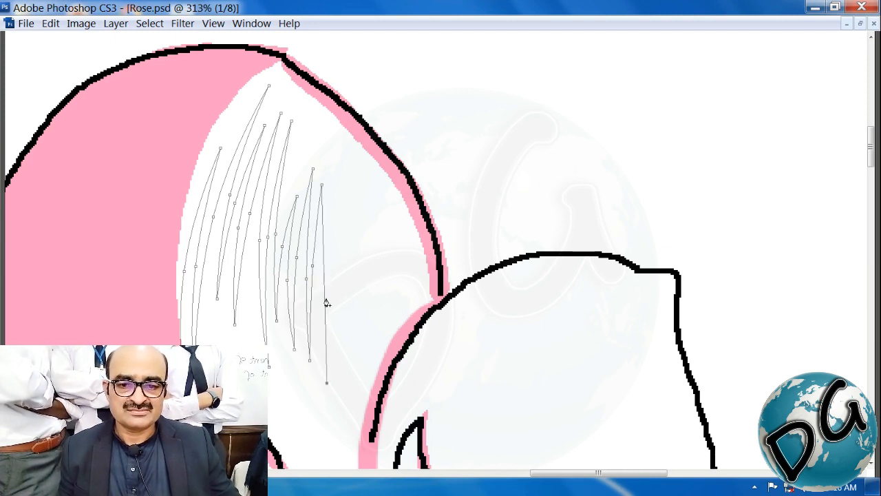
{"action": "left_click_drag", "start_coordinate": [324, 300], "coordinate": [338, 318]}
{"action": "left_click", "coordinate": [345, 228]}
{"action": "left_click", "coordinate": [340, 374]}
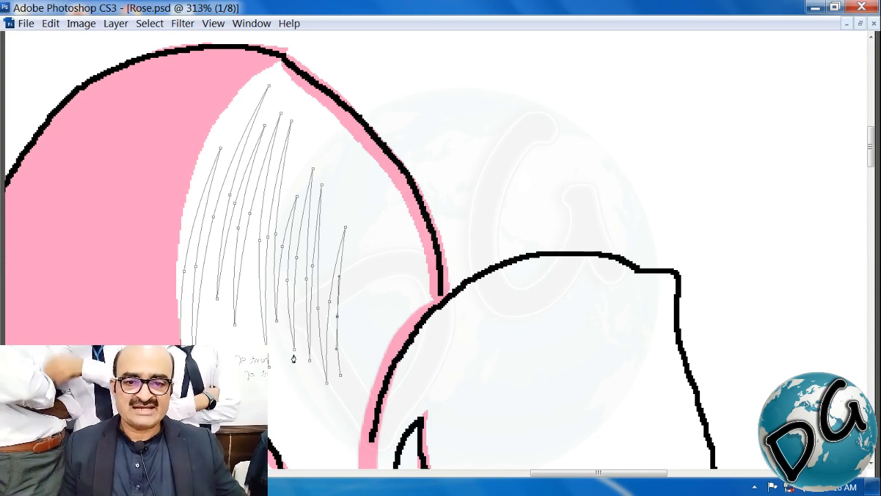
Add a final tall curved spike near the petal's right edge, close the zigzag path along the petal's base and fill it with pink
{"action": "left_click_drag", "start_coordinate": [404, 366], "coordinate": [460, 339]}
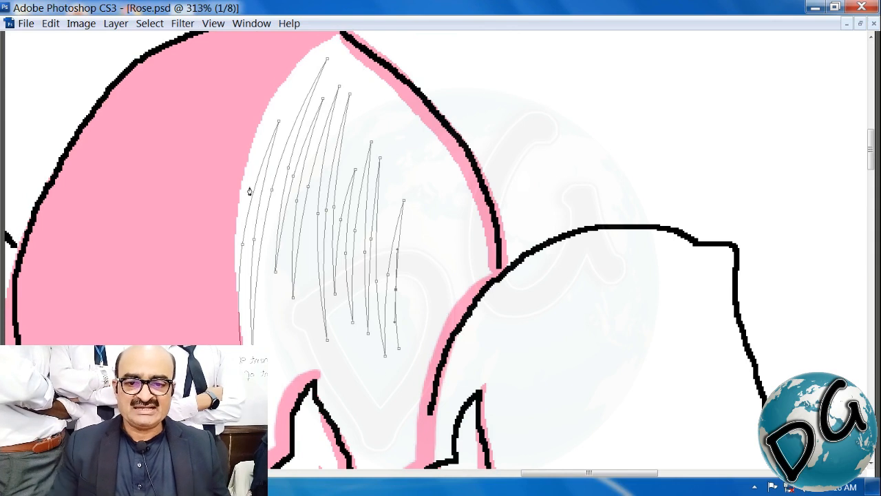
{"action": "left_click", "coordinate": [419, 175]}
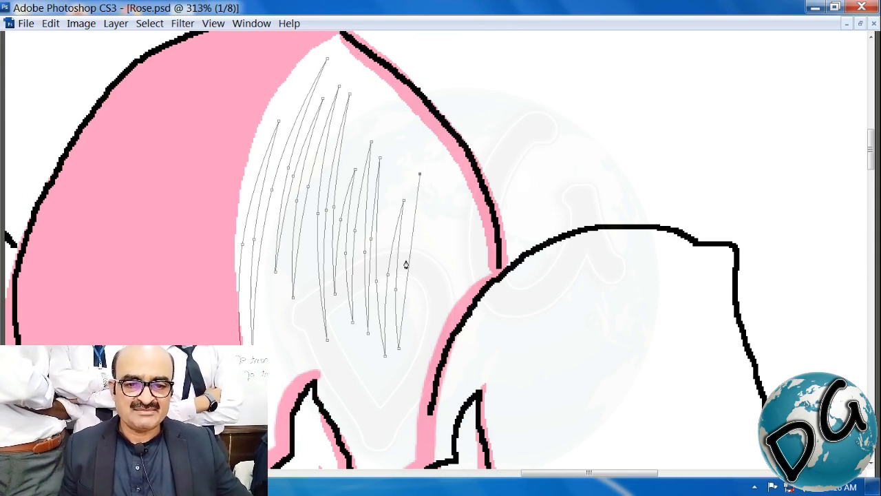
{"action": "left_click_drag", "start_coordinate": [408, 260], "coordinate": [403, 263]}
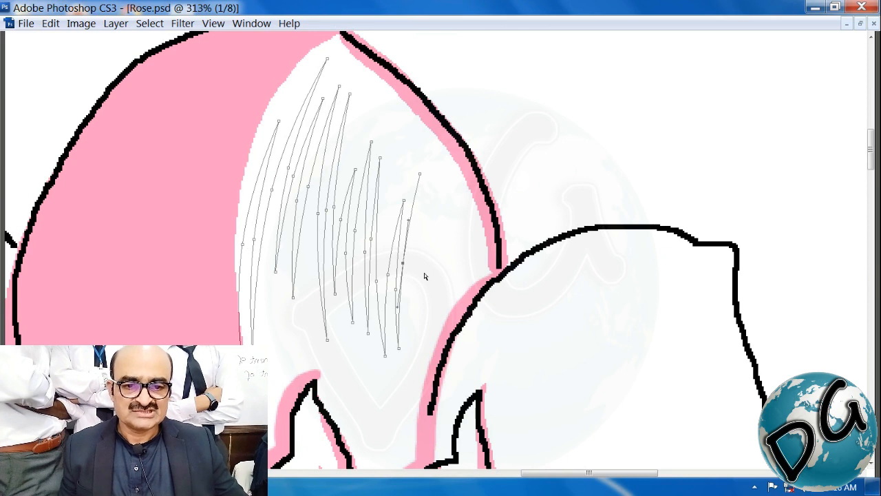
{"action": "left_click", "coordinate": [421, 386]}
{"action": "left_click_drag", "start_coordinate": [421, 300], "coordinate": [412, 300]}
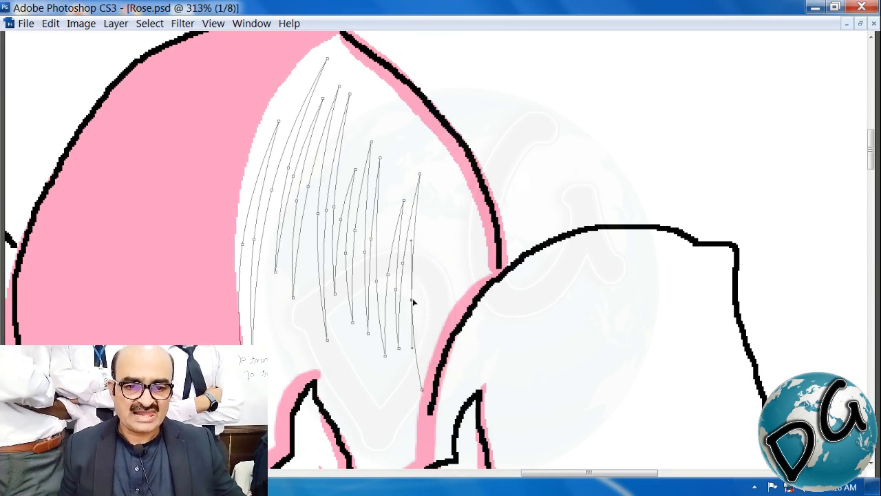
{"action": "left_click", "coordinate": [377, 393]}
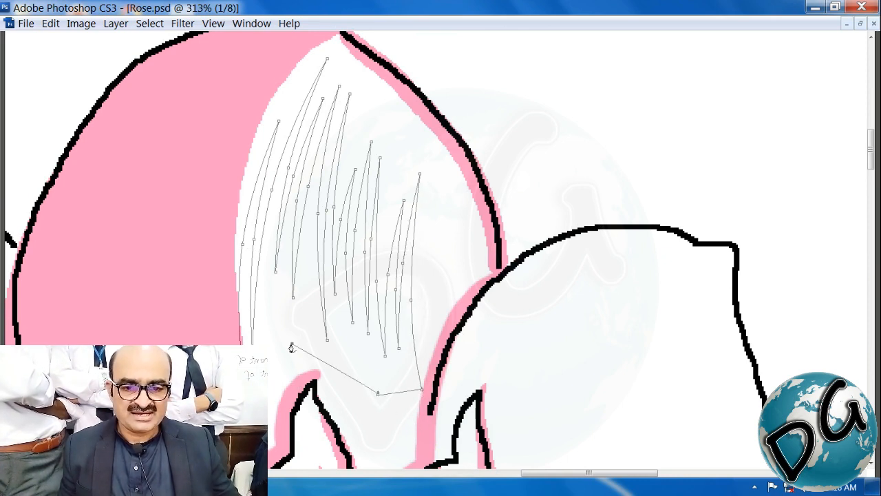
{"action": "left_click", "coordinate": [270, 390]}
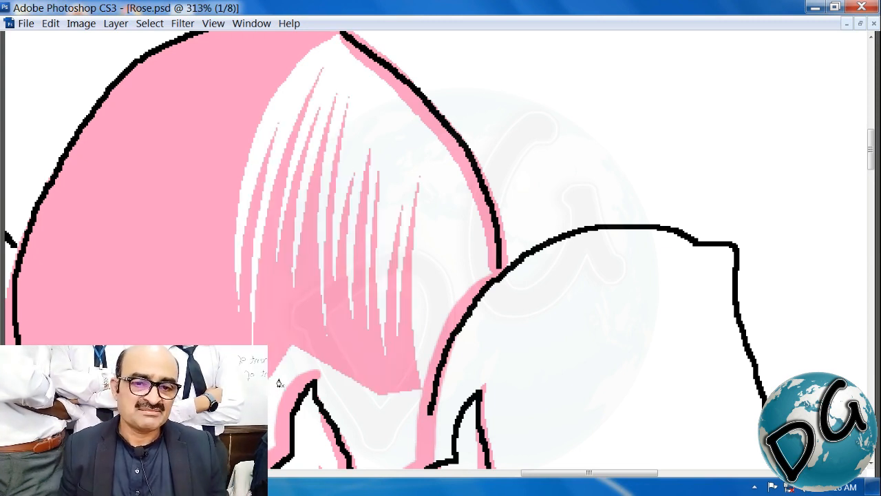
Brush tapered pink strokes between the last spike and the petal's right edge, and fill the lower right corner solid pink
{"action": "key", "text": "b"}
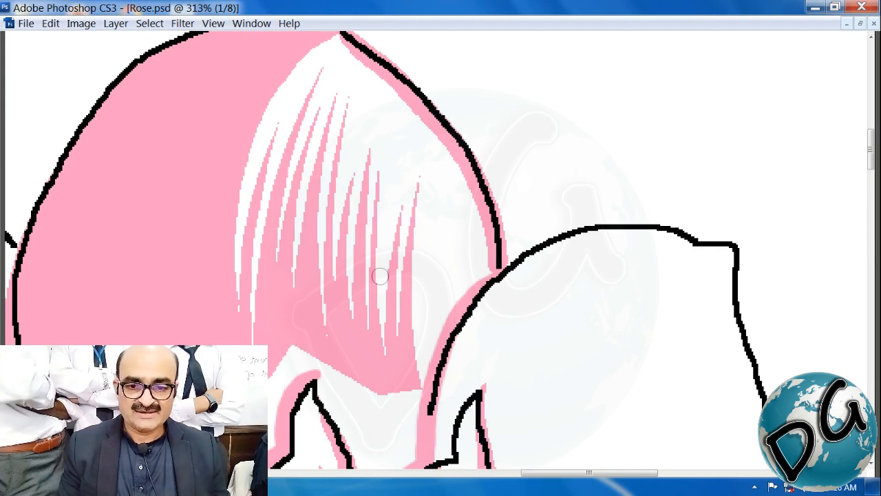
{"action": "left_click_drag", "start_coordinate": [584, 127], "coordinate": [295, 397]}
{"action": "left_click_drag", "start_coordinate": [434, 325], "coordinate": [234, 281]}
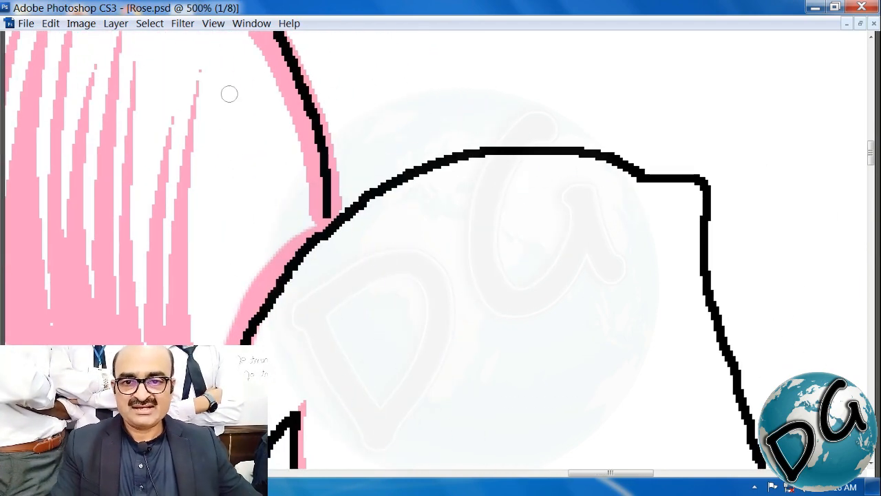
{"action": "left_click_drag", "start_coordinate": [209, 153], "coordinate": [198, 339]}
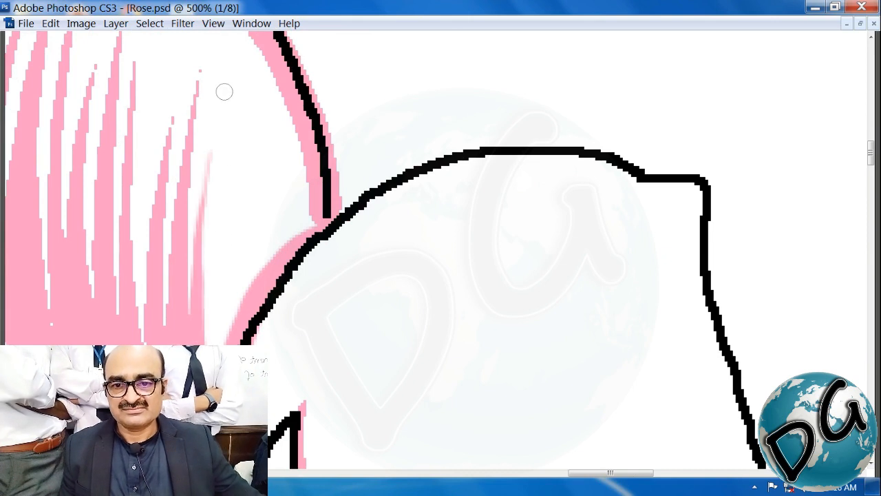
{"action": "mouse_move", "coordinate": [223, 83]}
{"action": "left_mouse_down"}
{"action": "mouse_move", "coordinate": [209, 163]}
{"action": "mouse_move", "coordinate": [206, 332]}
{"action": "left_mouse_up"}
{"action": "left_click_drag", "start_coordinate": [235, 138], "coordinate": [228, 303]}
{"action": "left_click_drag", "start_coordinate": [256, 80], "coordinate": [220, 304]}
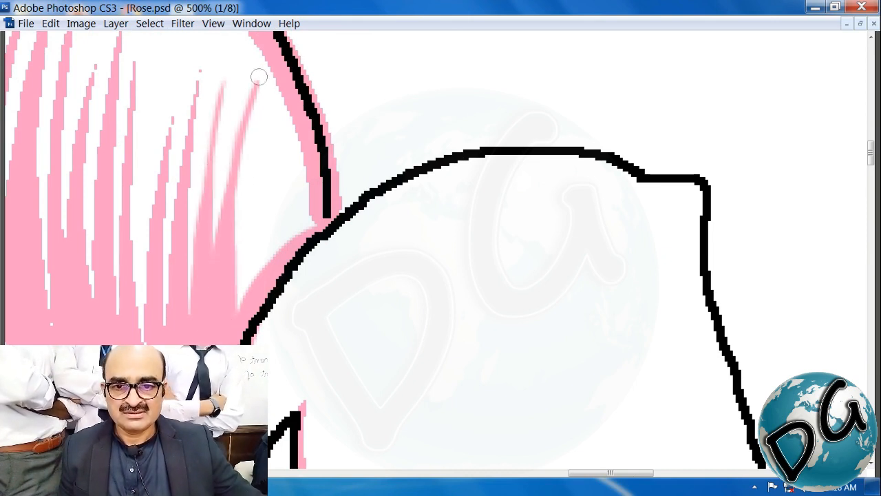
{"action": "mouse_move", "coordinate": [265, 65]}
{"action": "left_mouse_down"}
{"action": "mouse_move", "coordinate": [242, 181]}
{"action": "mouse_move", "coordinate": [250, 310]}
{"action": "left_mouse_up"}
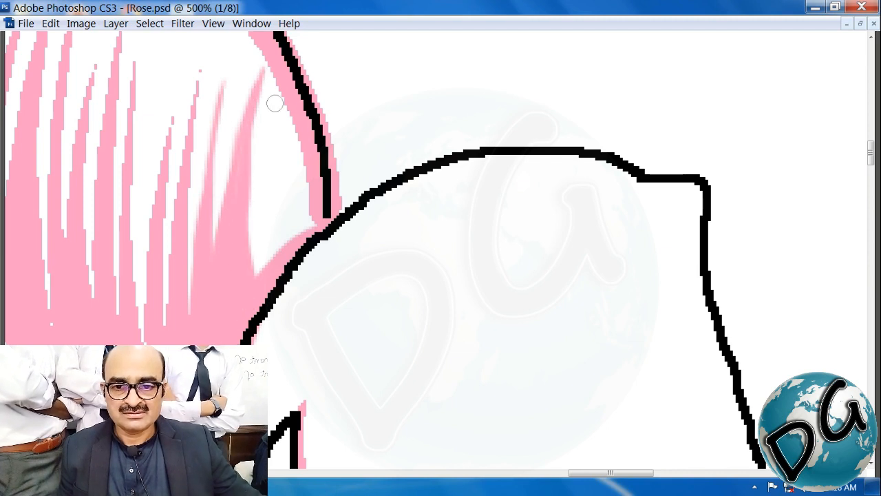
{"action": "left_click_drag", "start_coordinate": [282, 68], "coordinate": [265, 259]}
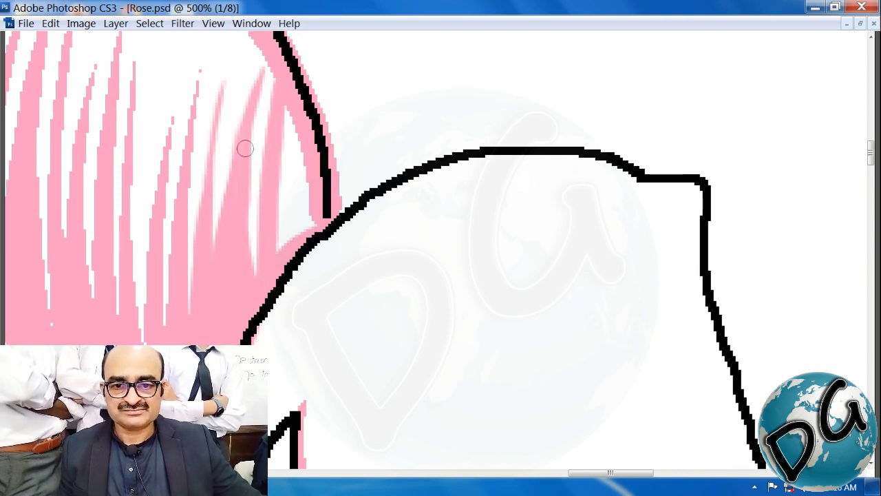
{"action": "mouse_move", "coordinate": [243, 145]}
{"action": "left_mouse_down"}
{"action": "mouse_move", "coordinate": [257, 281]}
{"action": "mouse_move", "coordinate": [280, 235]}
{"action": "mouse_move", "coordinate": [293, 115]}
{"action": "mouse_move", "coordinate": [284, 172]}
{"action": "mouse_move", "coordinate": [290, 134]}
{"action": "mouse_move", "coordinate": [307, 211]}
{"action": "mouse_move", "coordinate": [312, 202]}
{"action": "mouse_move", "coordinate": [305, 228]}
{"action": "left_mouse_up"}
{"action": "left_click_drag", "start_coordinate": [320, 186], "coordinate": [365, 324]}
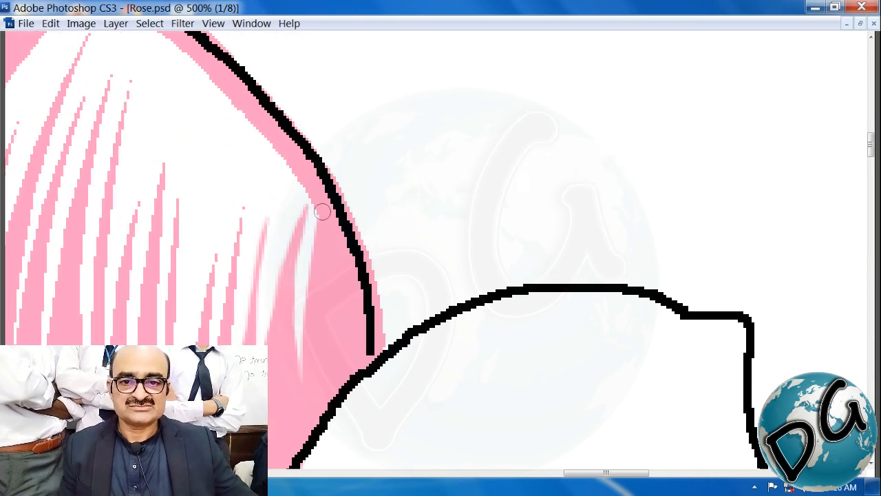
Cut off both ends of the pink strip along the petal's upper-right outline and clear the strip to white
{"action": "mouse_move", "coordinate": [322, 212]}
{"action": "left_mouse_down"}
{"action": "mouse_move", "coordinate": [310, 212]}
{"action": "mouse_move", "coordinate": [314, 197]}
{"action": "mouse_move", "coordinate": [309, 211]}
{"action": "mouse_move", "coordinate": [325, 171]}
{"action": "mouse_move", "coordinate": [309, 193]}
{"action": "left_mouse_up"}
{"action": "mouse_move", "coordinate": [282, 192]}
{"action": "left_mouse_down"}
{"action": "mouse_move", "coordinate": [468, 285]}
{"action": "mouse_move", "coordinate": [563, 307]}
{"action": "left_mouse_up"}
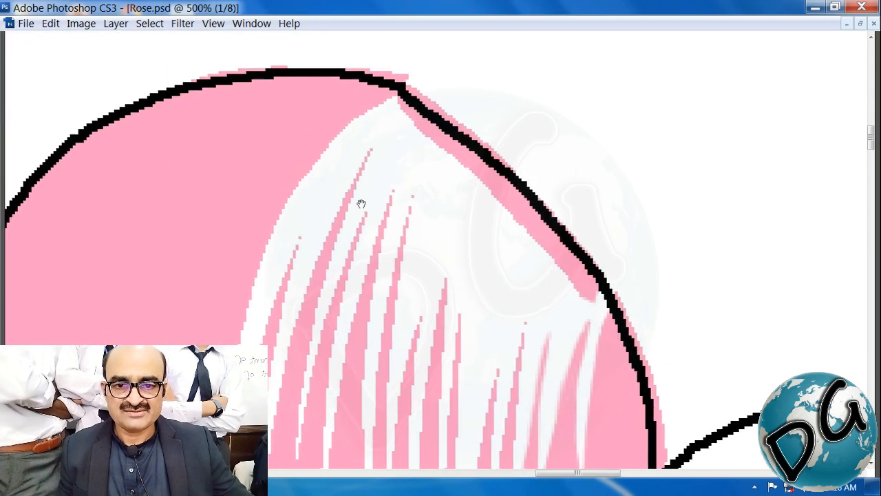
{"action": "left_click_drag", "start_coordinate": [361, 204], "coordinate": [357, 210]}
{"action": "mouse_move", "coordinate": [419, 87]}
{"action": "left_mouse_down"}
{"action": "mouse_move", "coordinate": [401, 107]}
{"action": "mouse_move", "coordinate": [416, 96]}
{"action": "left_mouse_up"}
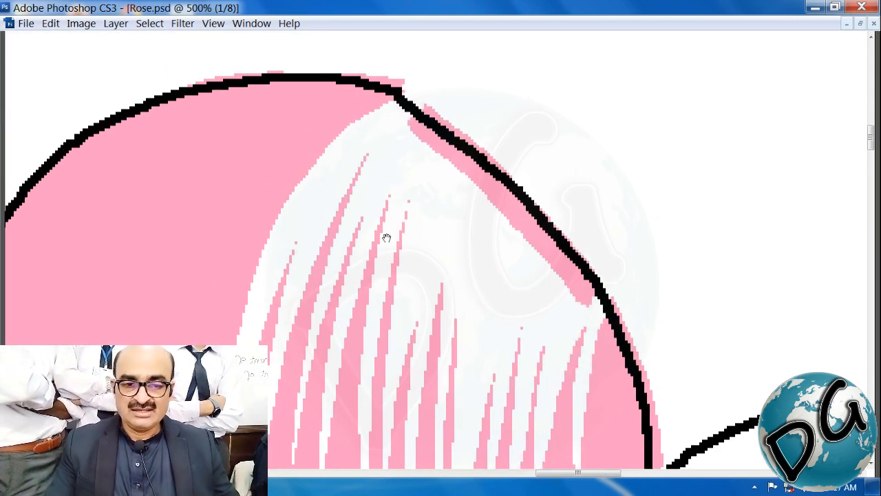
{"action": "left_click_drag", "start_coordinate": [386, 238], "coordinate": [272, 245]}
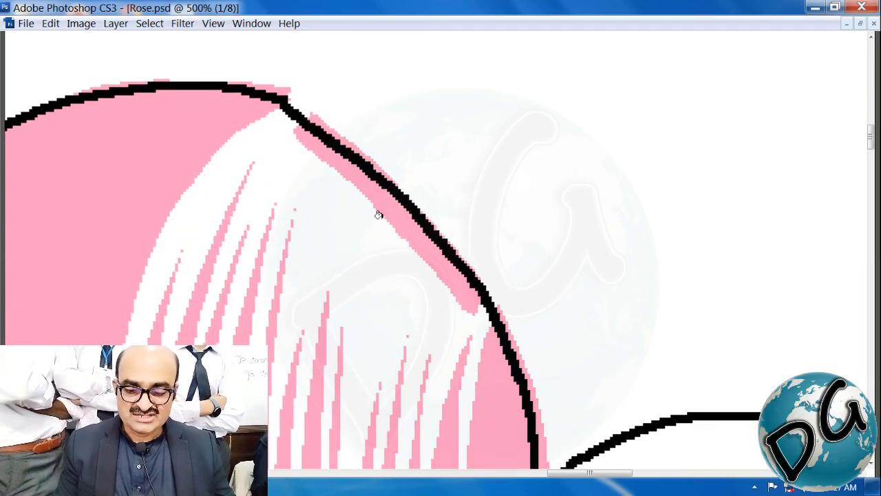
{"action": "left_click", "coordinate": [400, 221]}
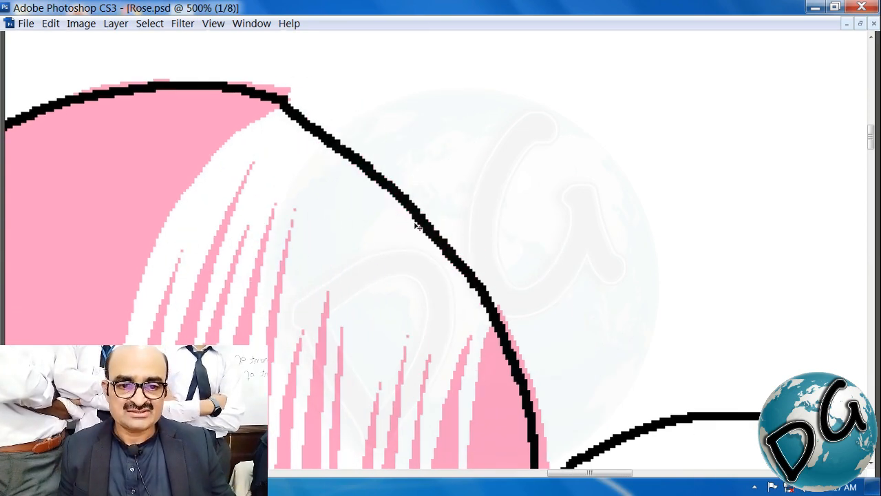
Fill the white gap between the top petal's spiked shading and the small curled petals below with pink
{"action": "scroll", "coordinate": [417, 226], "scroll_direction": "down", "scroll_amount": 4}
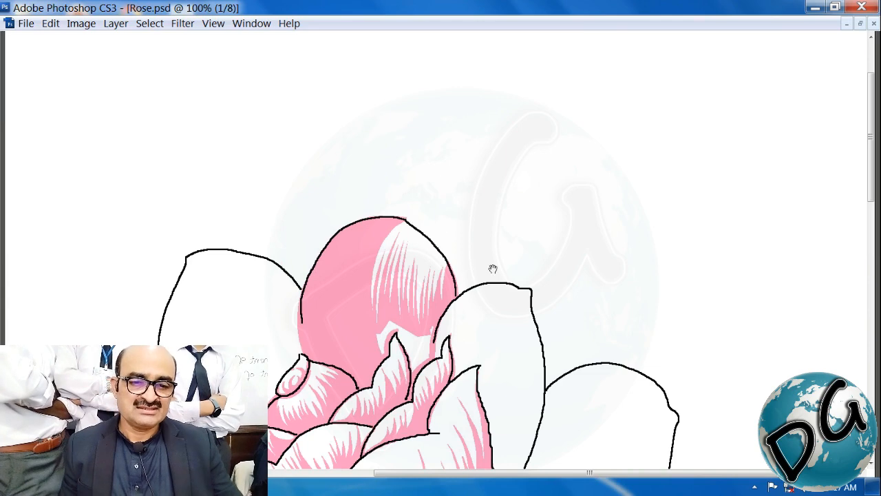
{"action": "left_click_drag", "start_coordinate": [493, 268], "coordinate": [200, 353]}
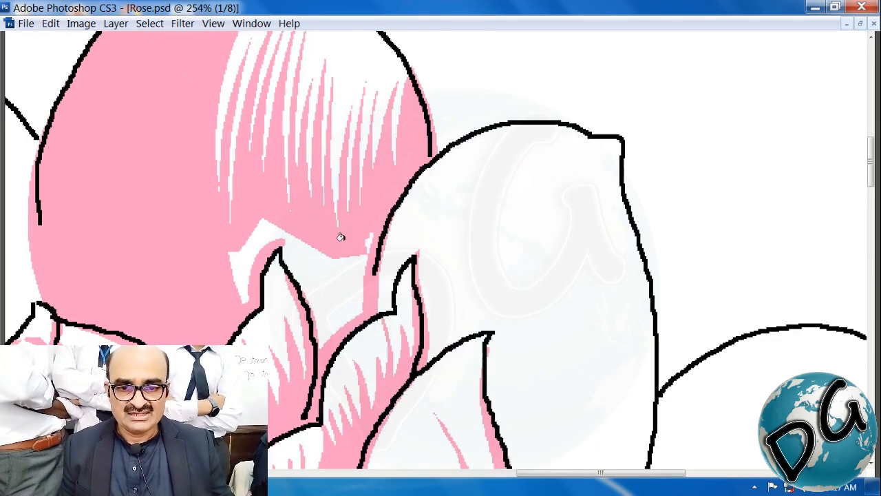
{"action": "left_click", "coordinate": [321, 296]}
{"action": "key", "text": "ctrl+z"}
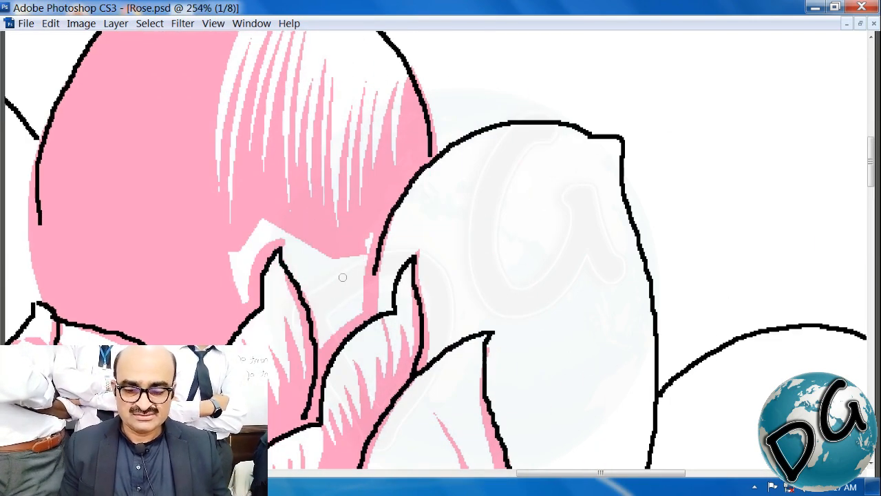
{"action": "left_click_drag", "start_coordinate": [434, 395], "coordinate": [436, 416]}
{"action": "left_click_drag", "start_coordinate": [365, 256], "coordinate": [255, 253]}
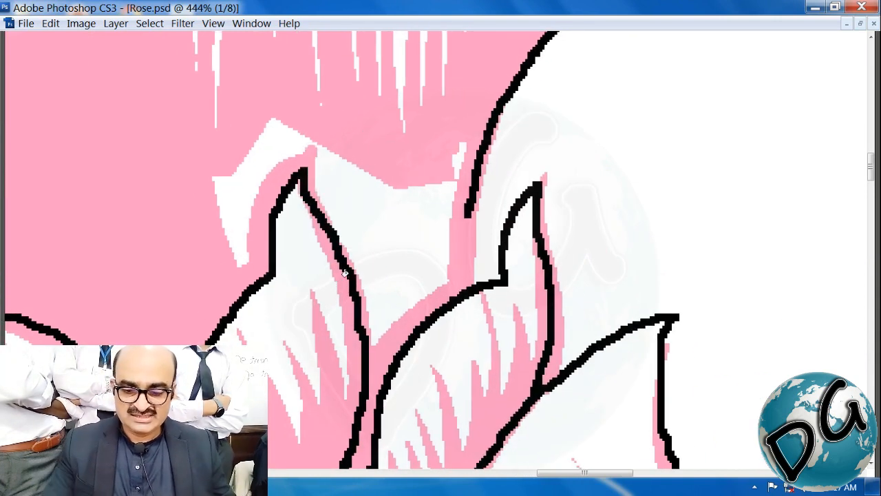
{"action": "left_click", "coordinate": [387, 225]}
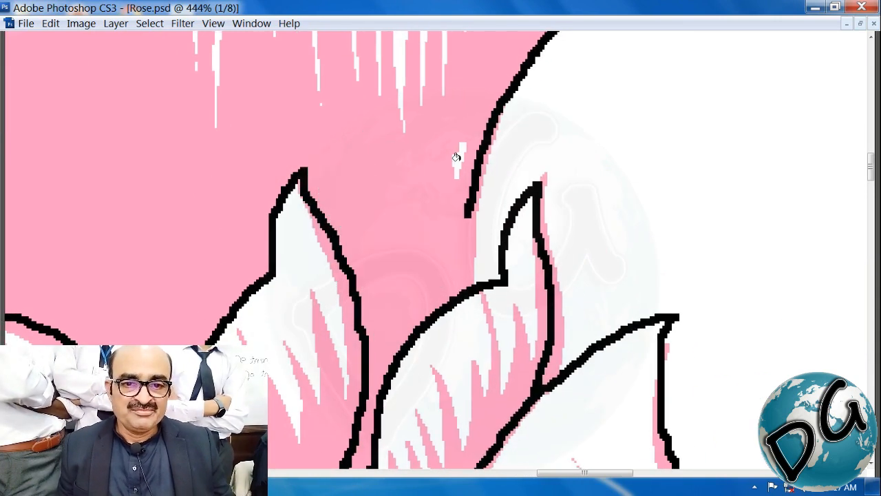
Brush a thin pink line inside the large right petal's top edge and around the small curled petal's tip
{"action": "scroll", "coordinate": [456, 157], "scroll_direction": "down", "scroll_amount": 4}
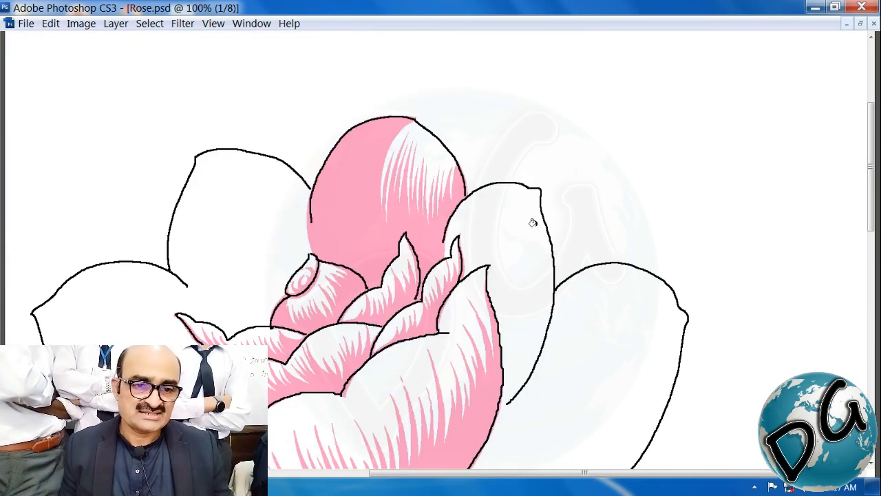
{"action": "mouse_move", "coordinate": [354, 381]}
{"action": "left_mouse_down"}
{"action": "mouse_move", "coordinate": [592, 173]}
{"action": "mouse_move", "coordinate": [593, 182]}
{"action": "left_mouse_up"}
{"action": "mouse_move", "coordinate": [581, 202]}
{"action": "left_mouse_down"}
{"action": "mouse_move", "coordinate": [353, 293]}
{"action": "mouse_move", "coordinate": [299, 264]}
{"action": "left_mouse_up"}
{"action": "left_click_drag", "start_coordinate": [312, 189], "coordinate": [409, 184]}
{"action": "left_click_drag", "start_coordinate": [464, 55], "coordinate": [76, 391]}
{"action": "left_click_drag", "start_coordinate": [277, 258], "coordinate": [197, 307]}
{"action": "left_click_drag", "start_coordinate": [437, 158], "coordinate": [390, 127]}
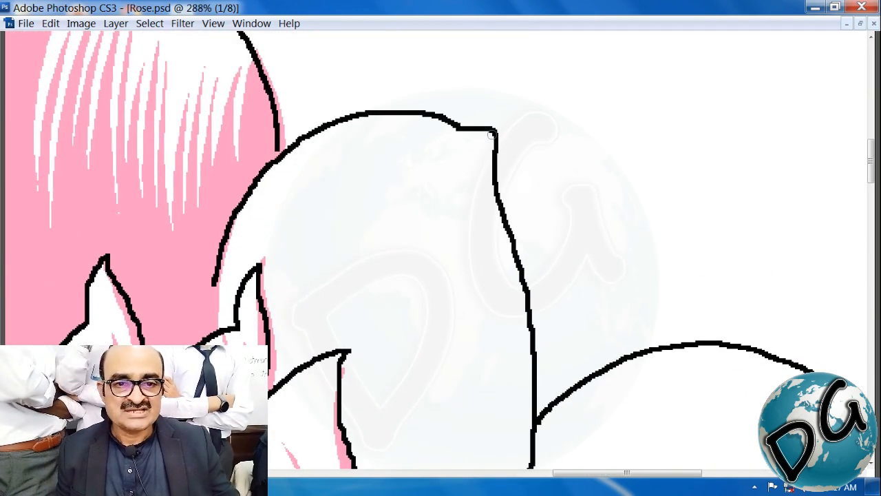
{"action": "mouse_move", "coordinate": [487, 135]}
{"action": "left_mouse_down"}
{"action": "mouse_move", "coordinate": [409, 115]}
{"action": "mouse_move", "coordinate": [361, 116]}
{"action": "mouse_move", "coordinate": [322, 129]}
{"action": "mouse_move", "coordinate": [264, 180]}
{"action": "left_mouse_up"}
{"action": "left_click_drag", "start_coordinate": [313, 233], "coordinate": [322, 164]}
{"action": "mouse_move", "coordinate": [269, 195]}
{"action": "left_mouse_down"}
{"action": "mouse_move", "coordinate": [248, 208]}
{"action": "mouse_move", "coordinate": [234, 238]}
{"action": "mouse_move", "coordinate": [240, 251]}
{"action": "mouse_move", "coordinate": [226, 261]}
{"action": "left_mouse_up"}
{"action": "mouse_move", "coordinate": [309, 250]}
{"action": "left_mouse_down"}
{"action": "mouse_move", "coordinate": [285, 191]}
{"action": "mouse_move", "coordinate": [251, 173]}
{"action": "left_mouse_up"}
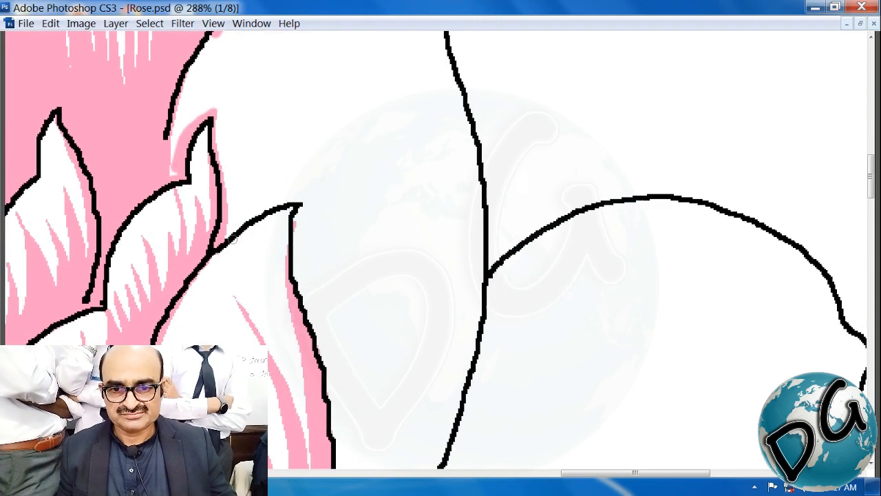
Brush pink along the front petal's pointed tip and down the large right petal's long right edge to its base
{"action": "mouse_move", "coordinate": [217, 242]}
{"action": "left_mouse_down"}
{"action": "mouse_move", "coordinate": [256, 214]}
{"action": "mouse_move", "coordinate": [298, 203]}
{"action": "mouse_move", "coordinate": [291, 266]}
{"action": "mouse_move", "coordinate": [301, 297]}
{"action": "left_mouse_up"}
{"action": "left_click_drag", "start_coordinate": [446, 156], "coordinate": [318, 319]}
{"action": "mouse_move", "coordinate": [329, 144]}
{"action": "left_mouse_down"}
{"action": "mouse_move", "coordinate": [311, 108]}
{"action": "mouse_move", "coordinate": [301, 175]}
{"action": "mouse_move", "coordinate": [327, 267]}
{"action": "mouse_move", "coordinate": [340, 420]}
{"action": "mouse_move", "coordinate": [417, 254]}
{"action": "mouse_move", "coordinate": [455, 110]}
{"action": "mouse_move", "coordinate": [425, 203]}
{"action": "left_mouse_up"}
{"action": "mouse_move", "coordinate": [409, 263]}
{"action": "left_mouse_down"}
{"action": "mouse_move", "coordinate": [372, 358]}
{"action": "mouse_move", "coordinate": [295, 455]}
{"action": "left_mouse_up"}
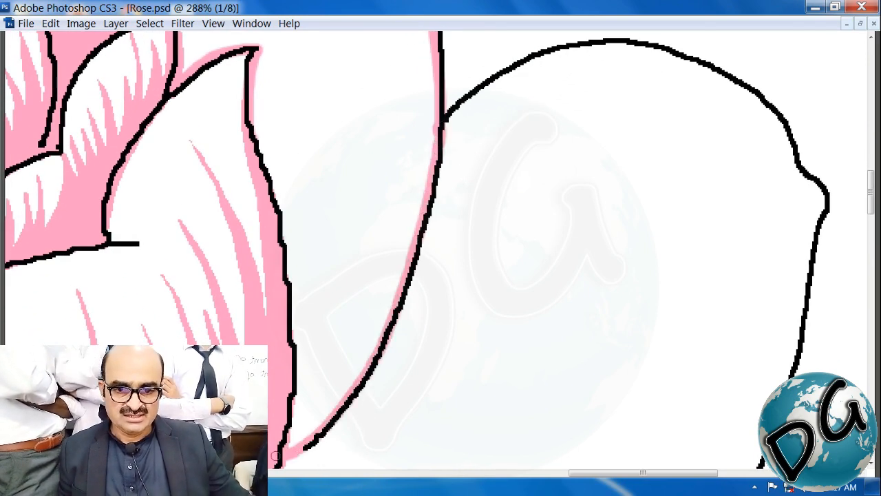
Paint two long curved pink strokes sweeping from the large right petal's upper corner toward its lower-left side
{"action": "mouse_move", "coordinate": [372, 264]}
{"action": "left_mouse_down"}
{"action": "mouse_move", "coordinate": [352, 468]}
{"action": "mouse_move", "coordinate": [358, 436]}
{"action": "left_mouse_up"}
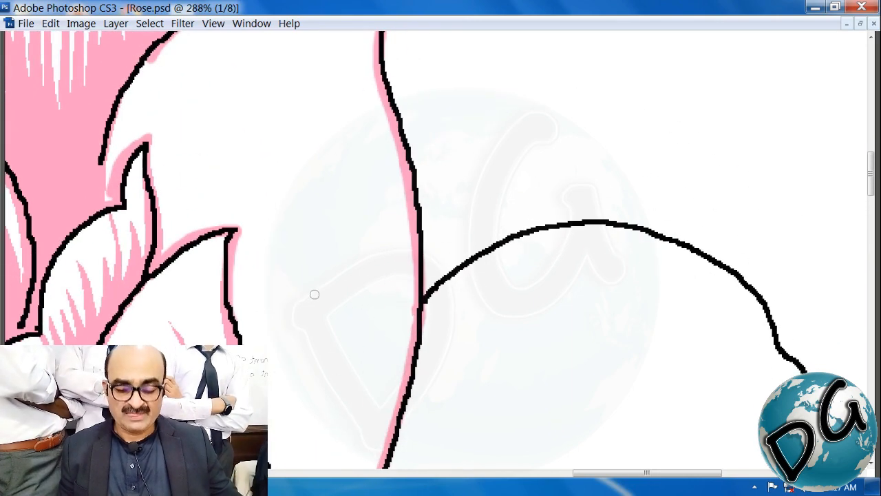
{"action": "left_click_drag", "start_coordinate": [327, 192], "coordinate": [428, 267]}
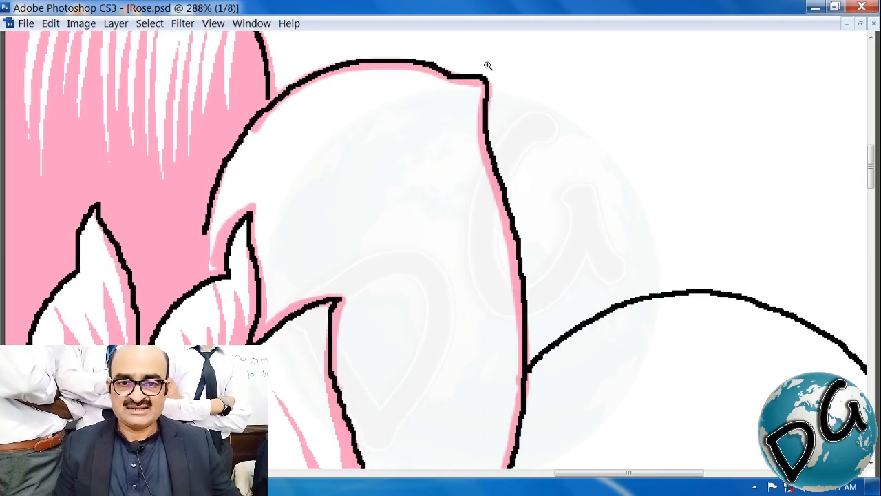
{"action": "left_click_drag", "start_coordinate": [225, 81], "coordinate": [339, 379]}
{"action": "left_click_drag", "start_coordinate": [364, 180], "coordinate": [138, 218]}
{"action": "left_click_drag", "start_coordinate": [497, 175], "coordinate": [418, 177]}
{"action": "left_click_drag", "start_coordinate": [282, 151], "coordinate": [313, 168]}
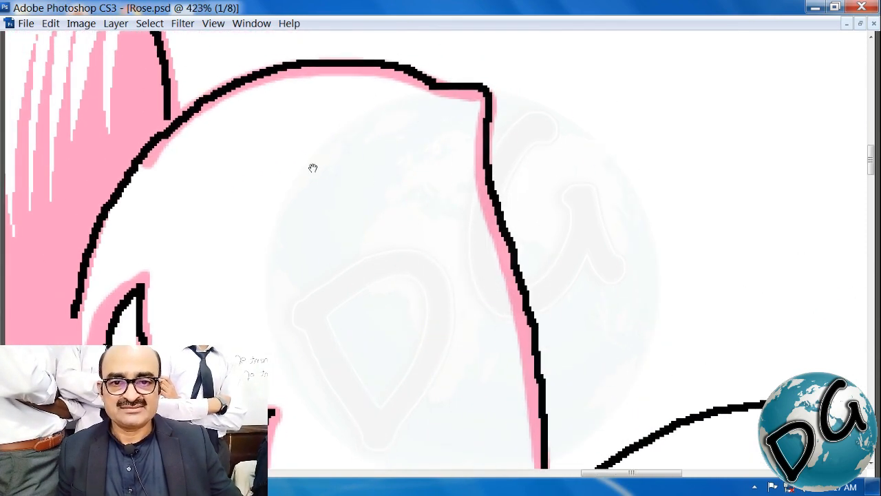
{"action": "mouse_move", "coordinate": [481, 94]}
{"action": "left_mouse_down"}
{"action": "mouse_move", "coordinate": [403, 87]}
{"action": "mouse_move", "coordinate": [216, 189]}
{"action": "mouse_move", "coordinate": [165, 303]}
{"action": "left_mouse_up"}
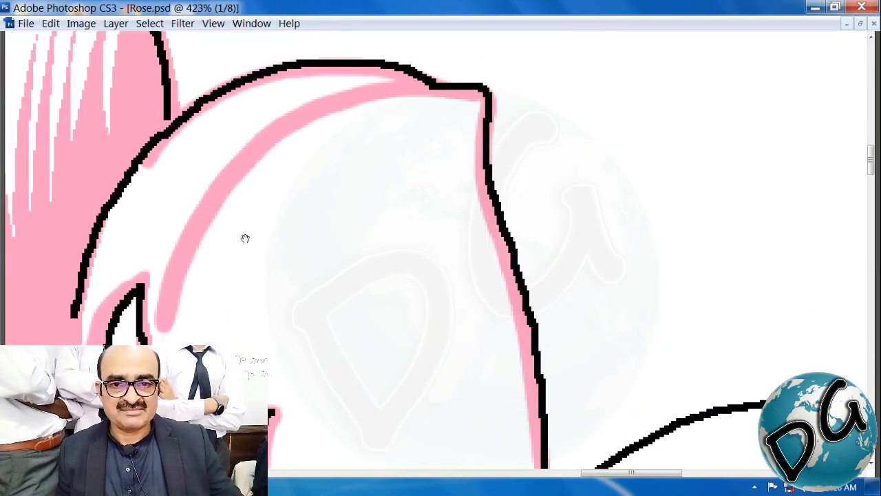
{"action": "left_click_drag", "start_coordinate": [243, 238], "coordinate": [275, 186]}
{"action": "mouse_move", "coordinate": [413, 71]}
{"action": "left_mouse_down"}
{"action": "mouse_move", "coordinate": [346, 94]}
{"action": "mouse_move", "coordinate": [207, 255]}
{"action": "mouse_move", "coordinate": [196, 289]}
{"action": "mouse_move", "coordinate": [398, 72]}
{"action": "mouse_move", "coordinate": [206, 260]}
{"action": "mouse_move", "coordinate": [208, 303]}
{"action": "left_mouse_up"}
{"action": "key", "text": "ctrl+z"}
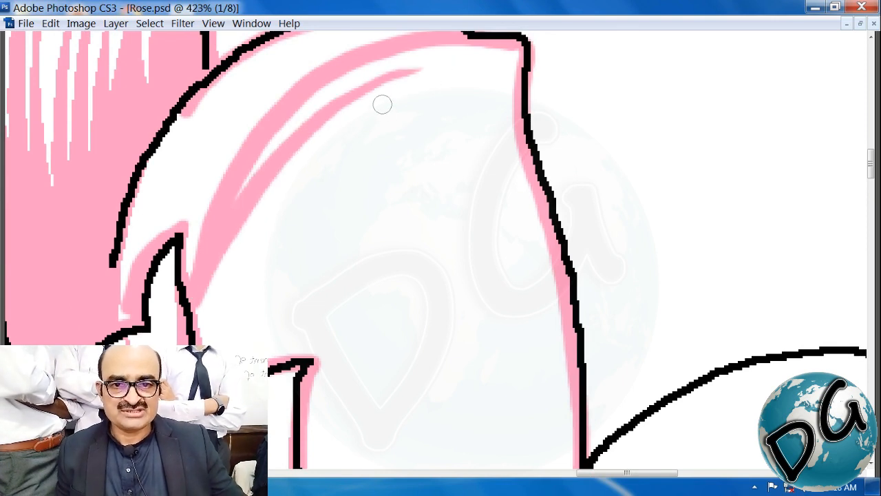
Add tapered curved pink strokes beside the long ones and fill the area between them solid pink toward the petal's base
{"action": "mouse_move", "coordinate": [360, 114]}
{"action": "left_mouse_down"}
{"action": "mouse_move", "coordinate": [292, 172]}
{"action": "mouse_move", "coordinate": [210, 306]}
{"action": "left_mouse_up"}
{"action": "left_click_drag", "start_coordinate": [296, 142], "coordinate": [234, 285]}
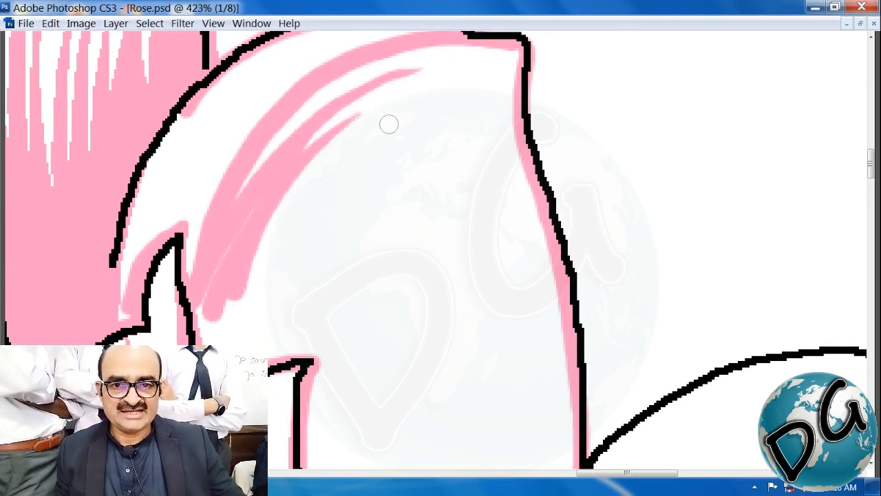
{"action": "mouse_move", "coordinate": [427, 86]}
{"action": "left_mouse_down"}
{"action": "mouse_move", "coordinate": [316, 228]}
{"action": "mouse_move", "coordinate": [262, 344]}
{"action": "left_mouse_up"}
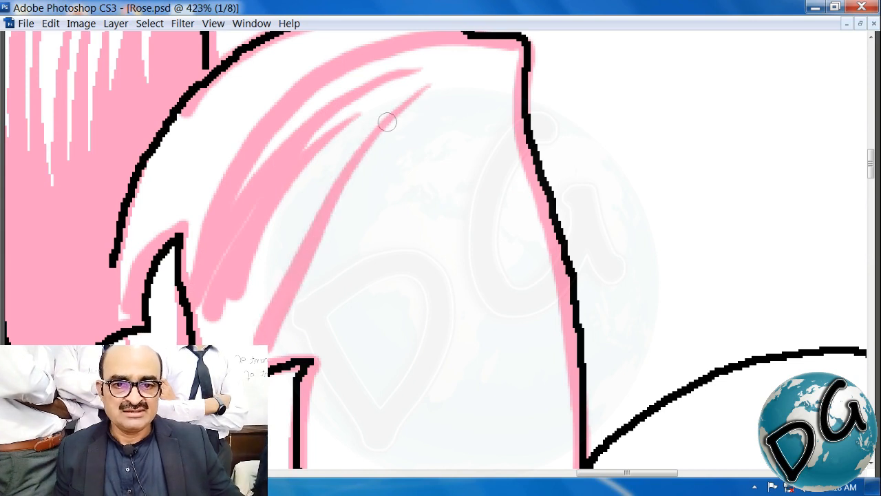
{"action": "mouse_move", "coordinate": [398, 107]}
{"action": "left_mouse_down"}
{"action": "mouse_move", "coordinate": [313, 205]}
{"action": "mouse_move", "coordinate": [257, 311]}
{"action": "left_mouse_up"}
{"action": "mouse_move", "coordinate": [337, 134]}
{"action": "left_mouse_down"}
{"action": "mouse_move", "coordinate": [282, 212]}
{"action": "mouse_move", "coordinate": [230, 310]}
{"action": "left_mouse_up"}
{"action": "mouse_move", "coordinate": [320, 165]}
{"action": "left_mouse_down"}
{"action": "mouse_move", "coordinate": [282, 221]}
{"action": "mouse_move", "coordinate": [245, 313]}
{"action": "left_mouse_up"}
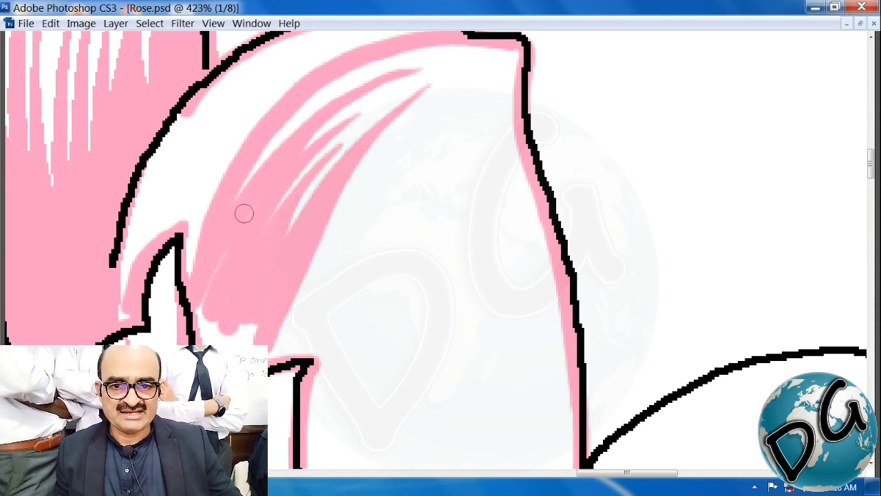
{"action": "mouse_move", "coordinate": [253, 205]}
{"action": "left_mouse_down"}
{"action": "mouse_move", "coordinate": [198, 315]}
{"action": "mouse_move", "coordinate": [232, 314]}
{"action": "mouse_move", "coordinate": [216, 297]}
{"action": "mouse_move", "coordinate": [235, 292]}
{"action": "mouse_move", "coordinate": [259, 320]}
{"action": "left_mouse_up"}
{"action": "mouse_move", "coordinate": [404, 107]}
{"action": "left_mouse_down"}
{"action": "mouse_move", "coordinate": [243, 96]}
{"action": "mouse_move", "coordinate": [177, 191]}
{"action": "mouse_move", "coordinate": [144, 320]}
{"action": "mouse_move", "coordinate": [163, 216]}
{"action": "mouse_move", "coordinate": [136, 344]}
{"action": "left_mouse_up"}
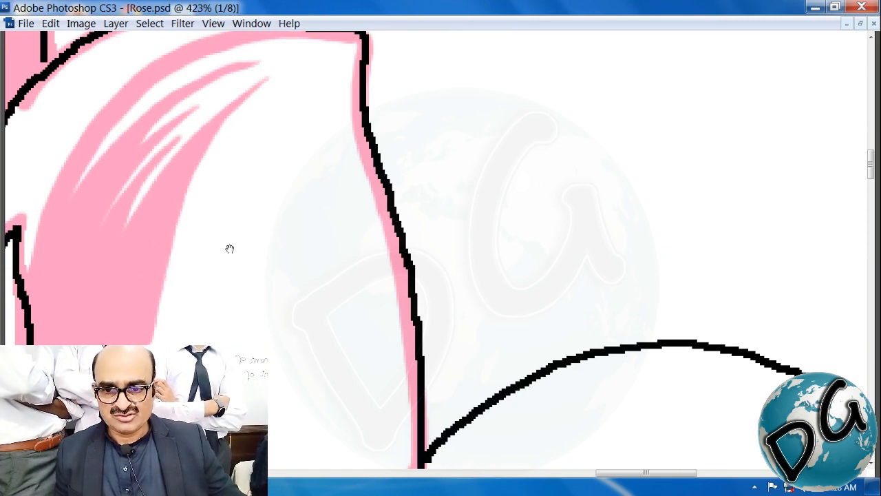
Paint tapered curved pink strokes from the large right petal's upper corner downward, merging them into the solid pink toward its base
{"action": "left_click_drag", "start_coordinate": [230, 249], "coordinate": [188, 248]}
{"action": "mouse_move", "coordinate": [310, 52]}
{"action": "left_mouse_down"}
{"action": "mouse_move", "coordinate": [193, 145]}
{"action": "mouse_move", "coordinate": [117, 301]}
{"action": "left_mouse_up"}
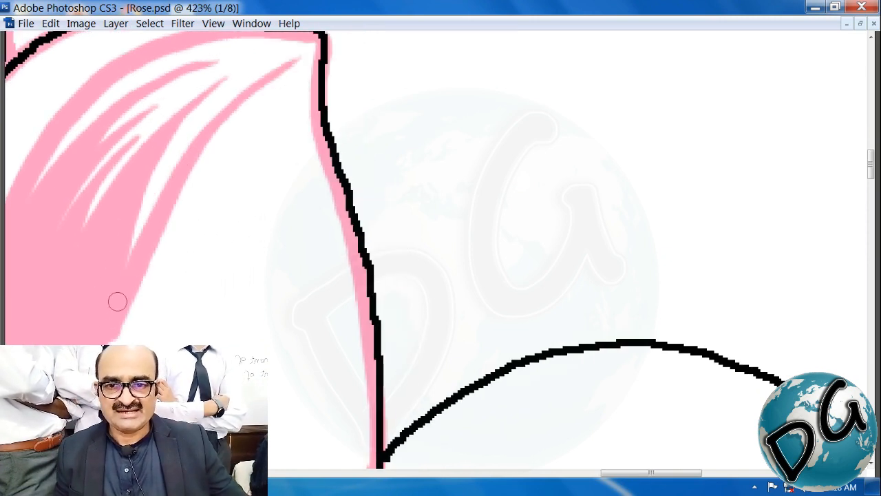
{"action": "mouse_move", "coordinate": [291, 75]}
{"action": "left_mouse_down"}
{"action": "mouse_move", "coordinate": [222, 126]}
{"action": "mouse_move", "coordinate": [137, 337]}
{"action": "left_mouse_up"}
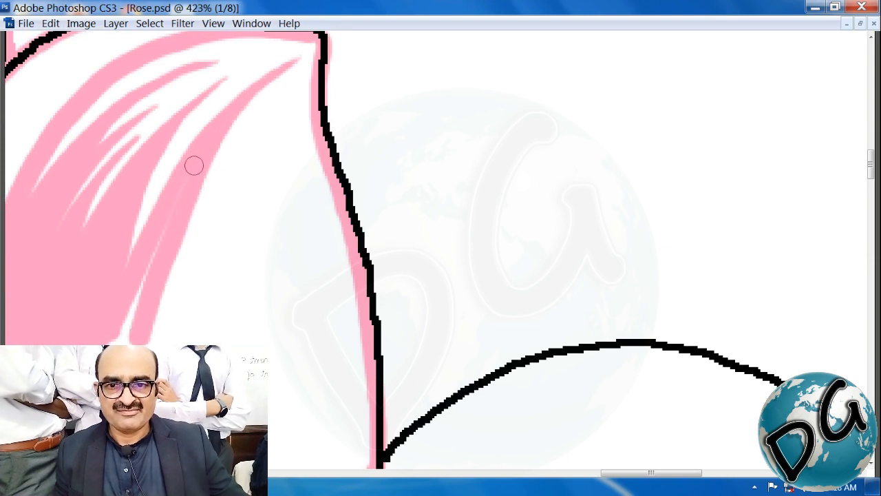
{"action": "left_click_drag", "start_coordinate": [278, 82], "coordinate": [144, 341]}
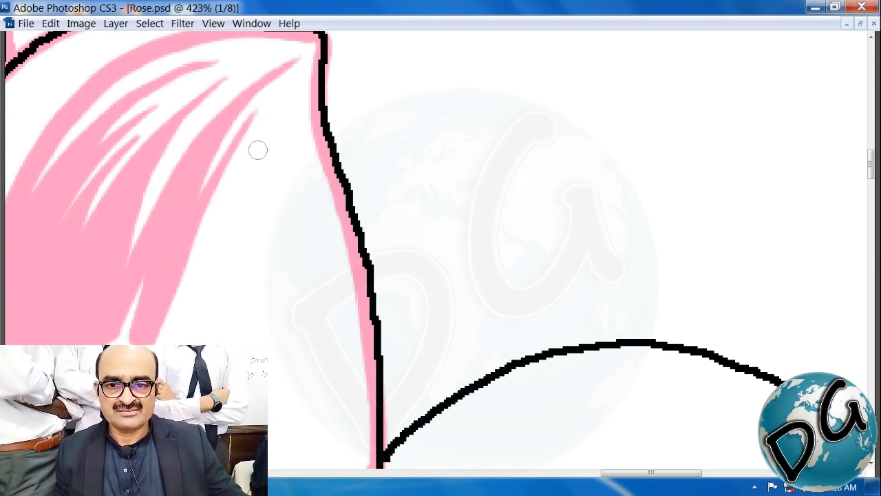
{"action": "left_click_drag", "start_coordinate": [236, 171], "coordinate": [165, 348]}
{"action": "left_click_drag", "start_coordinate": [216, 183], "coordinate": [162, 347]}
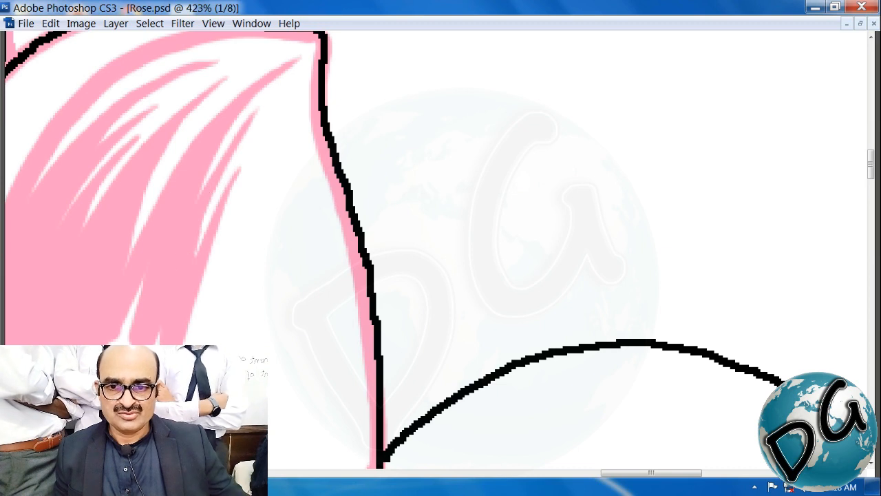
Add shorter tapered pink strokes beside the previous ones, merge their lower ends into solid pink and refine the outermost stroke's tip
{"action": "left_click_drag", "start_coordinate": [247, 297], "coordinate": [179, 275]}
{"action": "left_click_drag", "start_coordinate": [175, 181], "coordinate": [132, 338]}
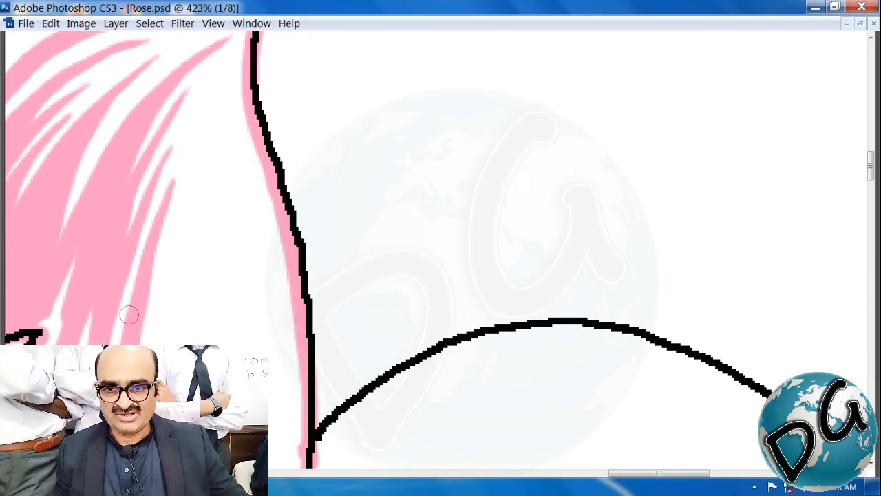
{"action": "mouse_move", "coordinate": [203, 120]}
{"action": "left_mouse_down"}
{"action": "mouse_move", "coordinate": [155, 236]}
{"action": "mouse_move", "coordinate": [127, 344]}
{"action": "left_mouse_up"}
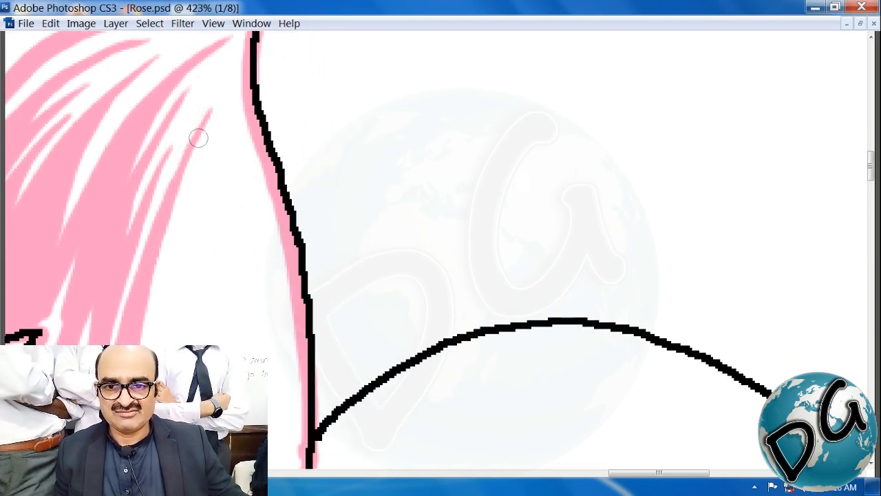
{"action": "left_click_drag", "start_coordinate": [199, 138], "coordinate": [113, 341]}
{"action": "mouse_move", "coordinate": [199, 138]}
{"action": "left_mouse_down"}
{"action": "mouse_move", "coordinate": [161, 235]}
{"action": "mouse_move", "coordinate": [155, 344]}
{"action": "left_mouse_up"}
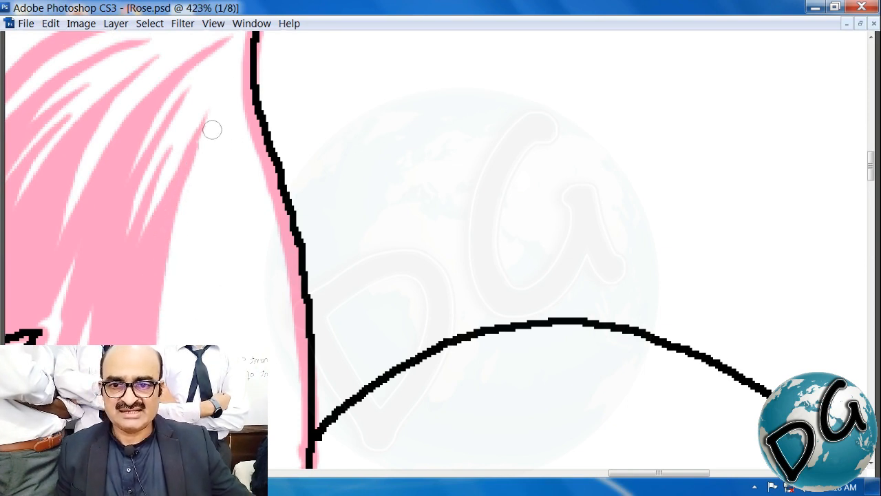
{"action": "left_click_drag", "start_coordinate": [212, 130], "coordinate": [185, 226]}
{"action": "left_click_drag", "start_coordinate": [210, 136], "coordinate": [188, 214]}
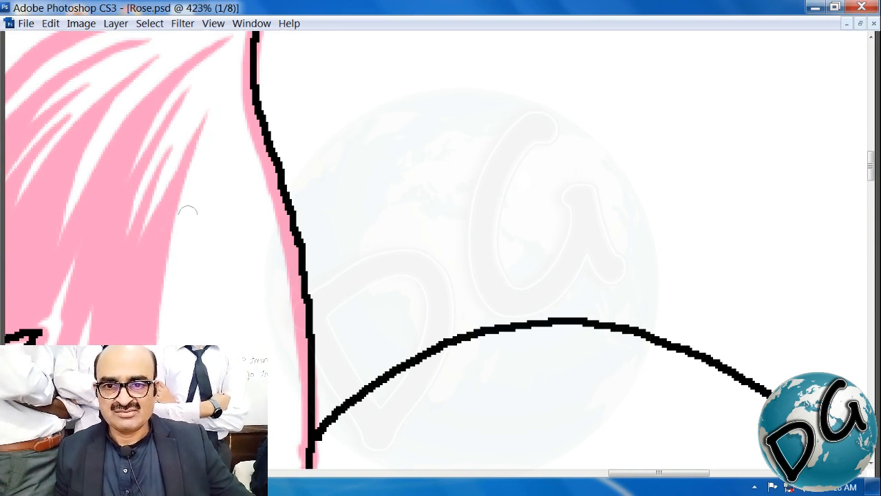
{"action": "mouse_move", "coordinate": [236, 342]}
{"action": "left_mouse_down"}
{"action": "mouse_move", "coordinate": [295, 132]}
{"action": "mouse_move", "coordinate": [234, 327]}
{"action": "left_mouse_up"}
Draw a pen path of three tall narrow curved spikes in the white area beside the large right petal's brushed strokes
{"action": "key", "text": "p"}
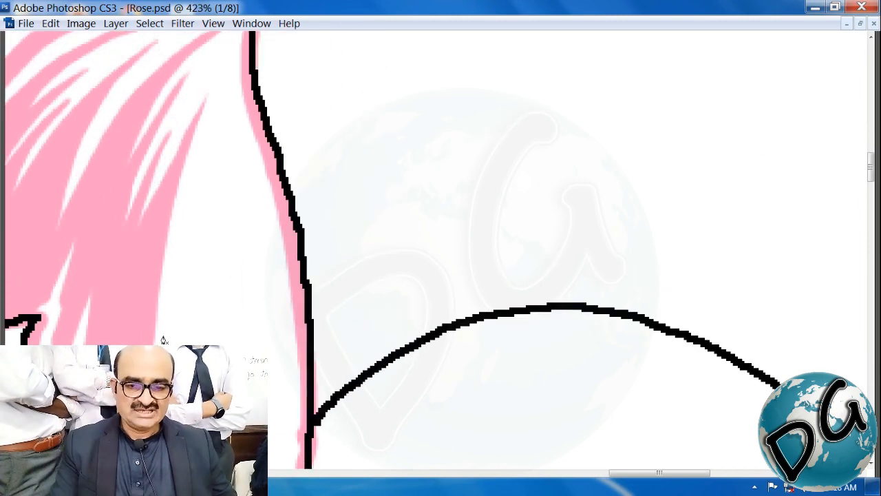
{"action": "key", "text": "ctrl+minus"}
{"action": "key", "text": "ctrl+minus"}
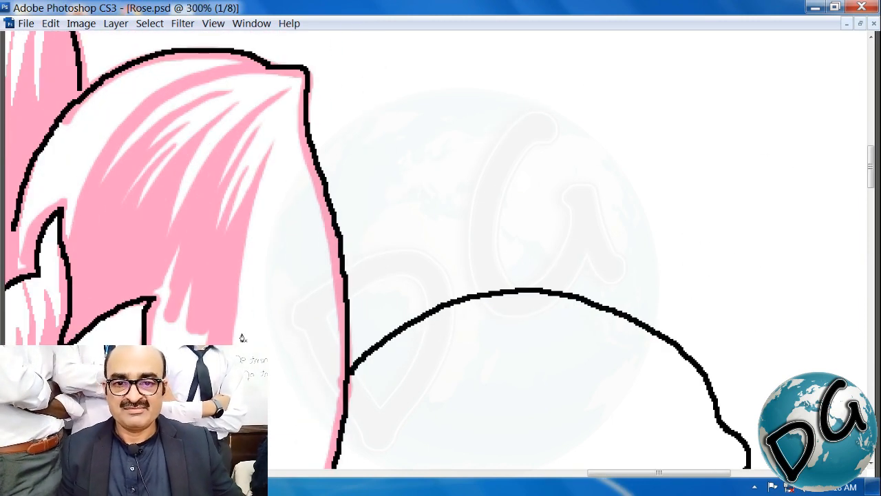
{"action": "left_click", "coordinate": [273, 166]}
{"action": "left_click_drag", "start_coordinate": [252, 256], "coordinate": [245, 256]}
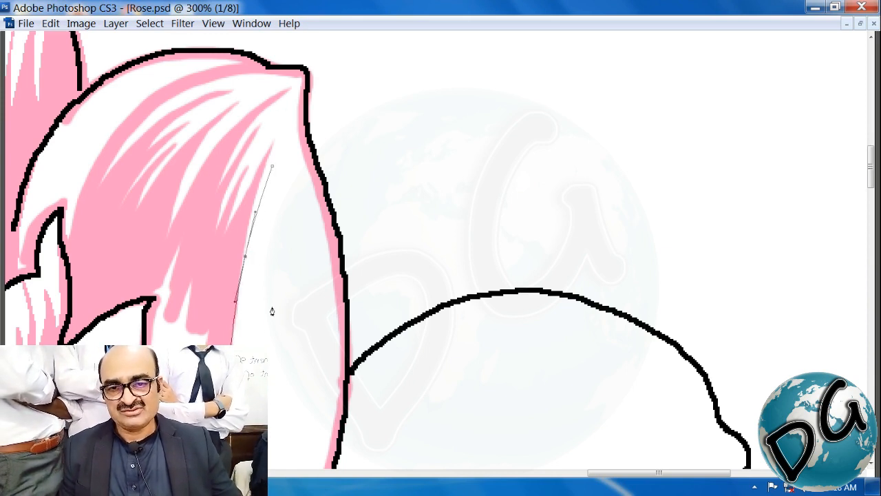
{"action": "left_click", "coordinate": [249, 363]}
{"action": "left_click", "coordinate": [262, 256]}
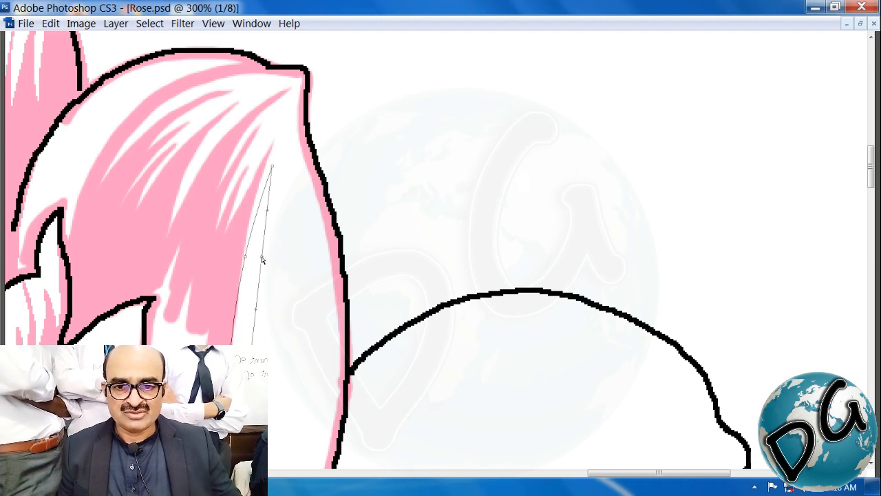
{"action": "mouse_move", "coordinate": [262, 257]}
{"action": "left_mouse_down"}
{"action": "mouse_move", "coordinate": [255, 262]}
{"action": "mouse_move", "coordinate": [263, 265]}
{"action": "left_mouse_up"}
{"action": "left_click", "coordinate": [281, 190]}
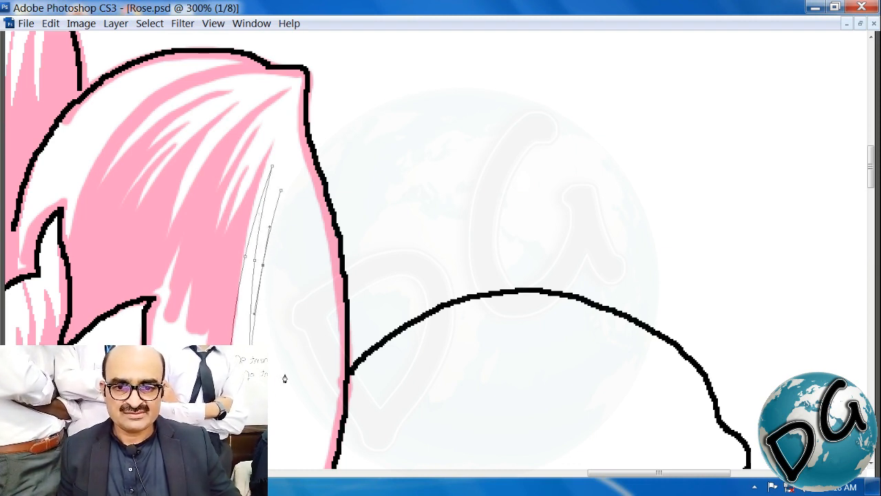
{"action": "left_click", "coordinate": [273, 415]}
{"action": "left_click", "coordinate": [277, 303]}
{"action": "left_click_drag", "start_coordinate": [276, 303], "coordinate": [296, 355]}
{"action": "left_click", "coordinate": [290, 213]}
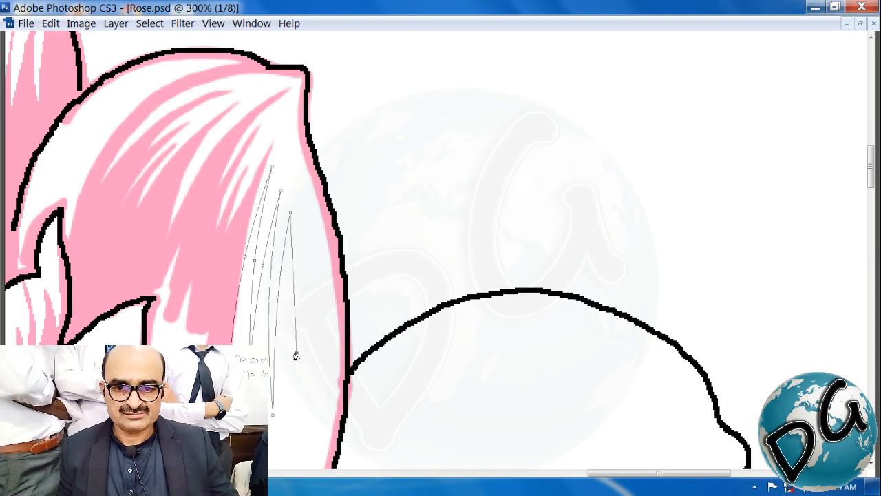
Continue the path with two more curved spikes up to the petal's long right edge and bring it around below them
{"action": "left_click_drag", "start_coordinate": [295, 296], "coordinate": [288, 295]}
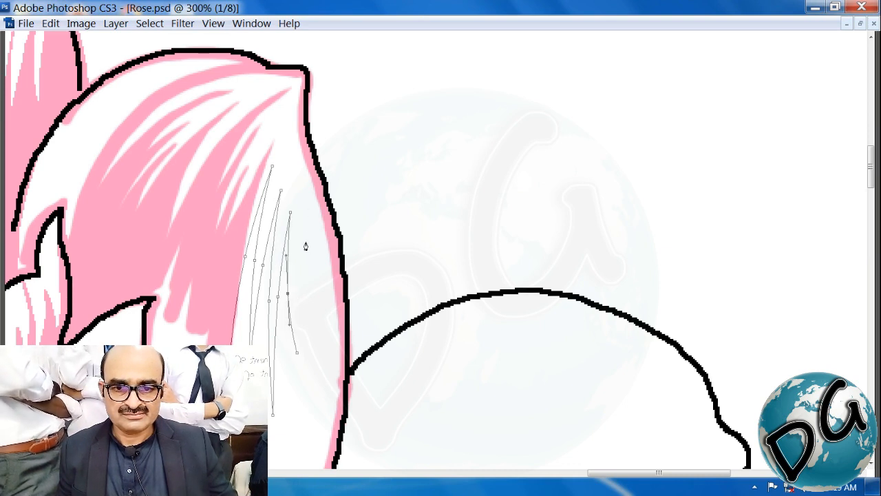
{"action": "left_click", "coordinate": [301, 193]}
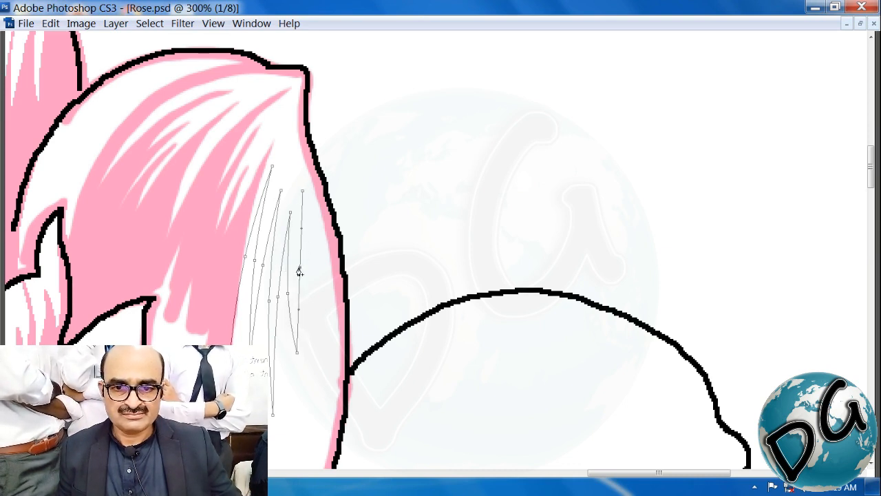
{"action": "left_click_drag", "start_coordinate": [300, 272], "coordinate": [315, 298]}
{"action": "left_click", "coordinate": [319, 372]}
{"action": "left_click", "coordinate": [320, 240]}
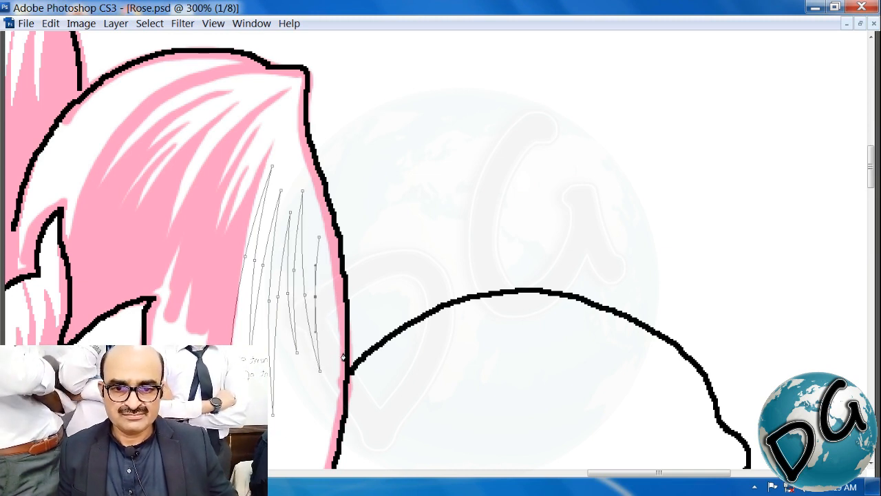
{"action": "left_click", "coordinate": [341, 376]}
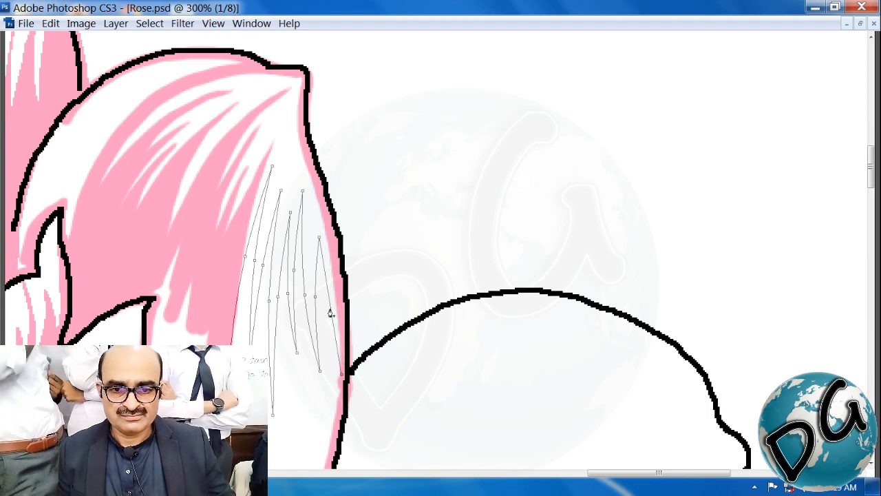
{"action": "left_click_drag", "start_coordinate": [330, 306], "coordinate": [330, 311]}
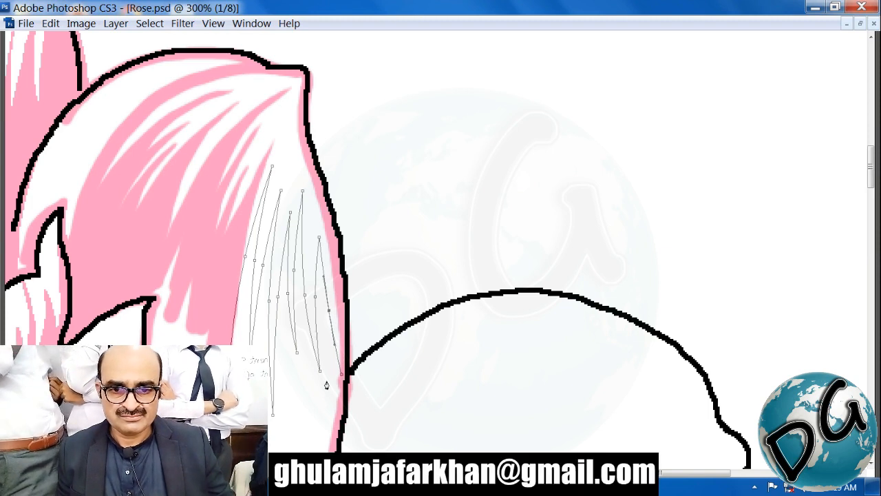
{"action": "left_click", "coordinate": [314, 430]}
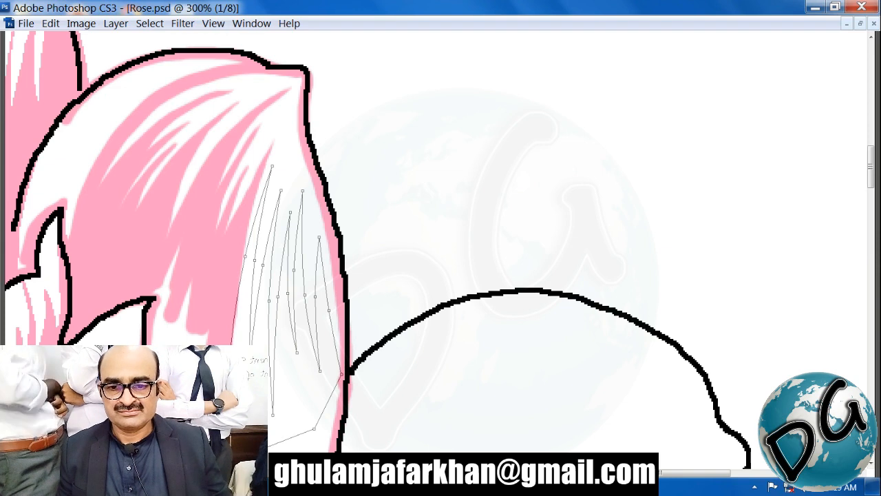
Convert the spiked path into a selection and fill it with pink
{"action": "key", "text": "ctrl+Return"}
{"action": "key", "text": "ctrl+z"}
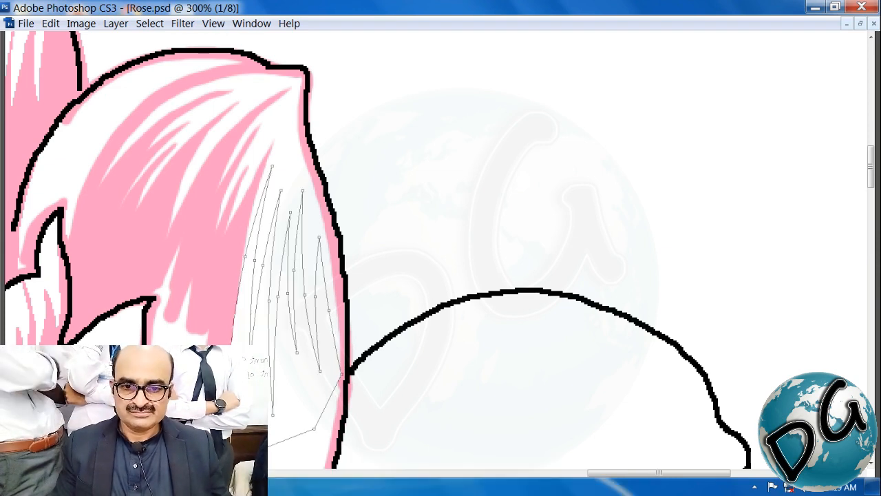
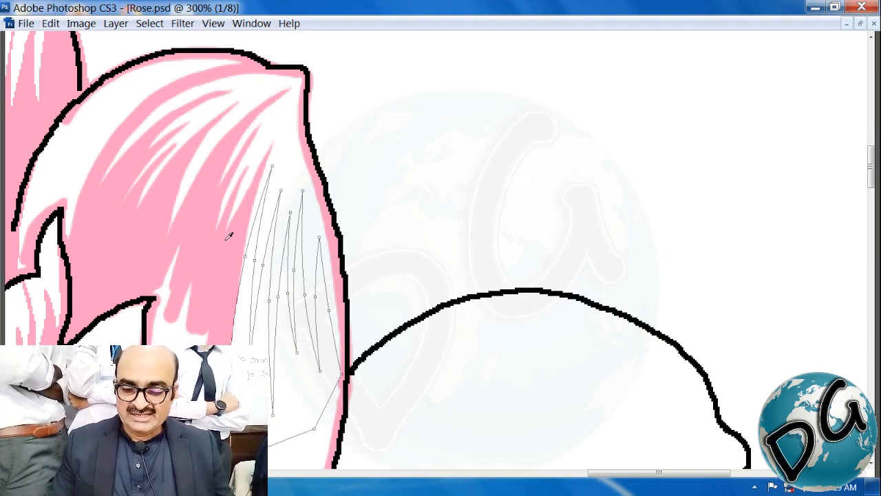
{"action": "key", "text": "ctrl+Return"}
{"action": "key", "text": "alt+Delete"}
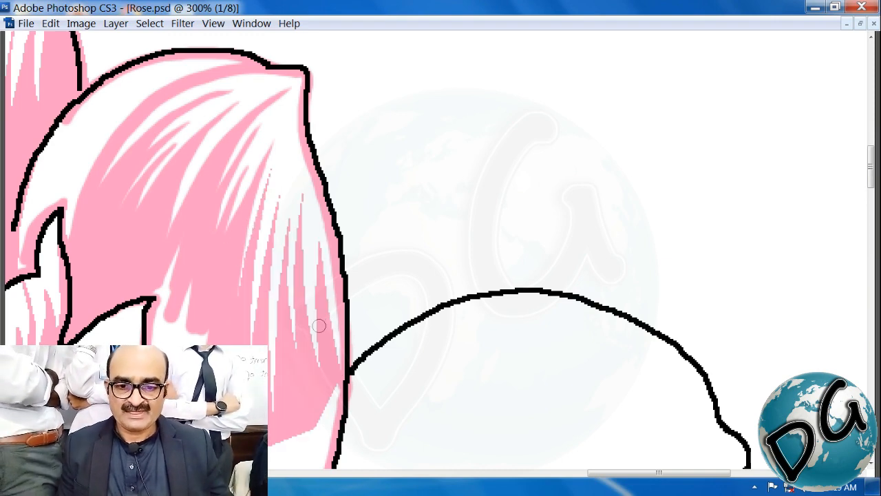
Brush pink across the gaps between the painted strokes and the filled spikes in the large right petal's lower part
{"action": "left_click_drag", "start_coordinate": [383, 301], "coordinate": [468, 270]}
{"action": "left_click_drag", "start_coordinate": [286, 265], "coordinate": [254, 173]}
{"action": "left_click_drag", "start_coordinate": [361, 291], "coordinate": [412, 78]}
{"action": "left_click_drag", "start_coordinate": [376, 219], "coordinate": [377, 452]}
{"action": "left_click_drag", "start_coordinate": [352, 292], "coordinate": [381, 428]}
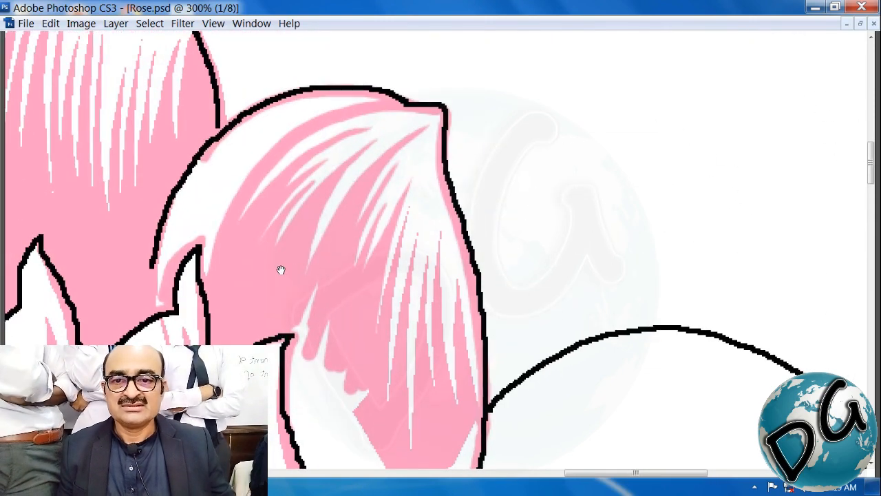
{"action": "left_click_drag", "start_coordinate": [281, 270], "coordinate": [230, 302]}
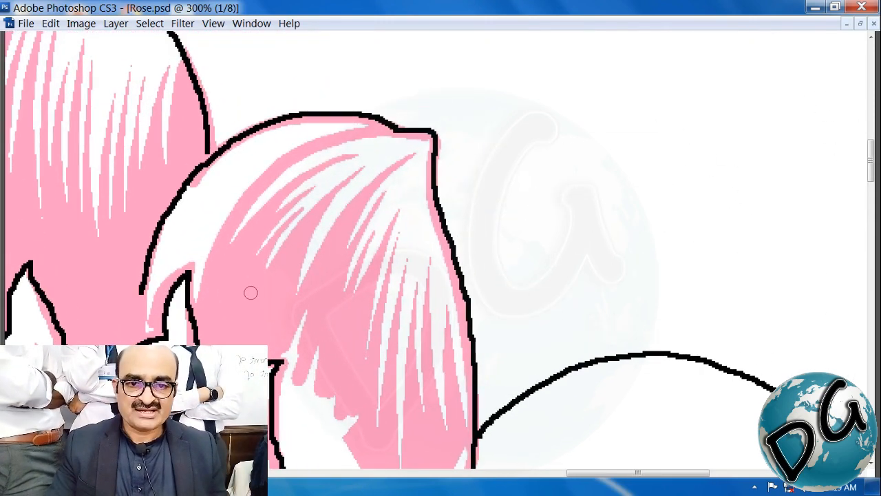
Fill the remaining white areas along the large right petal's left edge and at its base with solid pink
{"action": "mouse_move", "coordinate": [248, 333]}
{"action": "left_mouse_down"}
{"action": "mouse_move", "coordinate": [223, 307]}
{"action": "mouse_move", "coordinate": [178, 145]}
{"action": "left_mouse_up"}
{"action": "left_click", "coordinate": [183, 180]}
{"action": "left_click", "coordinate": [276, 351]}
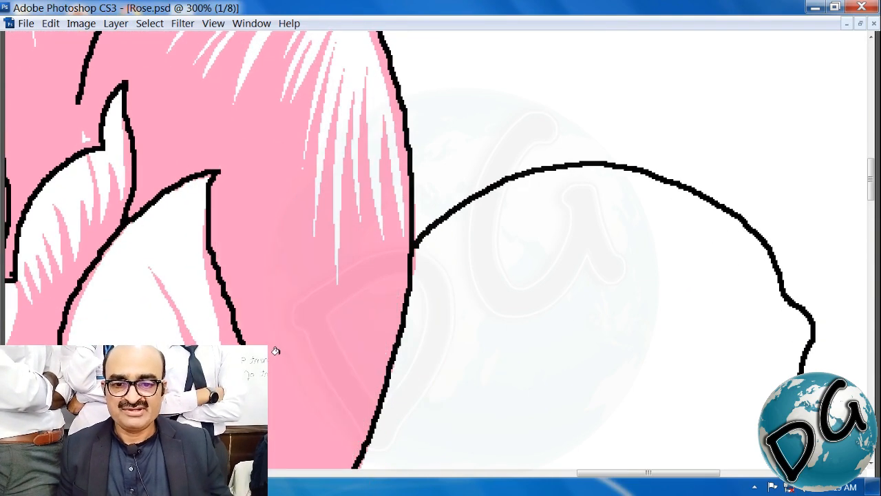
Paint one long curved pink stroke diagonally across the outer right petal, from its small notched tip to the base beside the front petal
{"action": "left_click_drag", "start_coordinate": [215, 219], "coordinate": [133, 73]}
{"action": "key", "text": "ctrl+minus"}
{"action": "key", "text": "ctrl+minus"}
{"action": "key", "text": "ctrl+minus"}
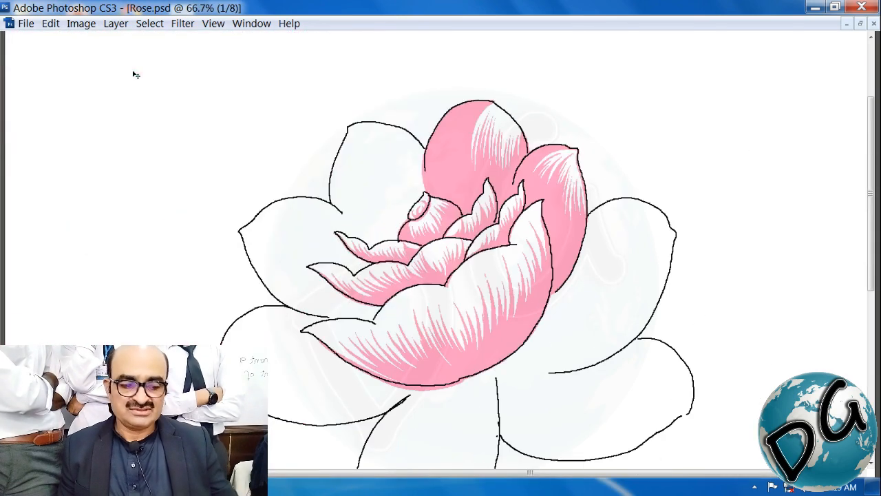
{"action": "left_click_drag", "start_coordinate": [721, 184], "coordinate": [321, 418]}
{"action": "left_click_drag", "start_coordinate": [424, 340], "coordinate": [367, 362]}
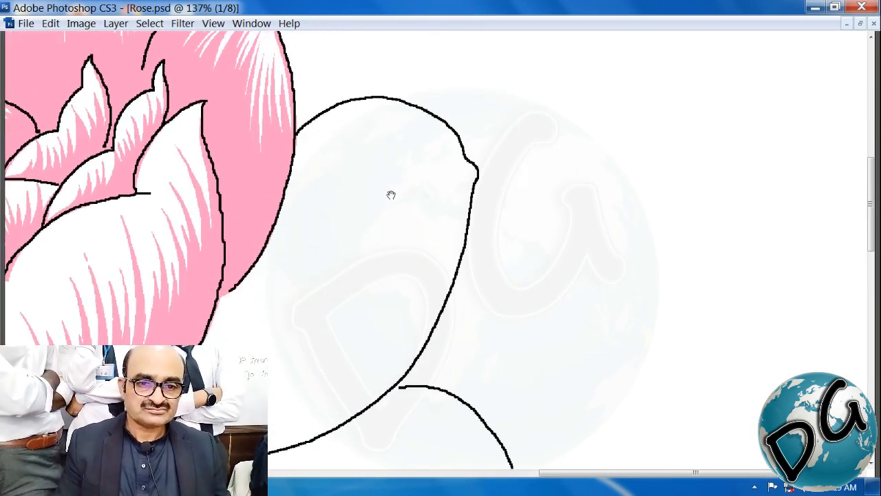
{"action": "left_click_drag", "start_coordinate": [272, 373], "coordinate": [337, 391]}
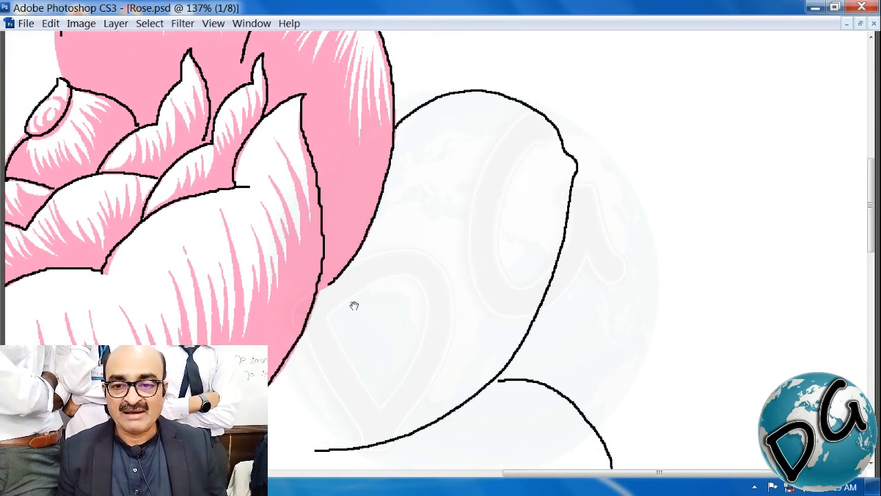
{"action": "left_click_drag", "start_coordinate": [371, 208], "coordinate": [337, 225]}
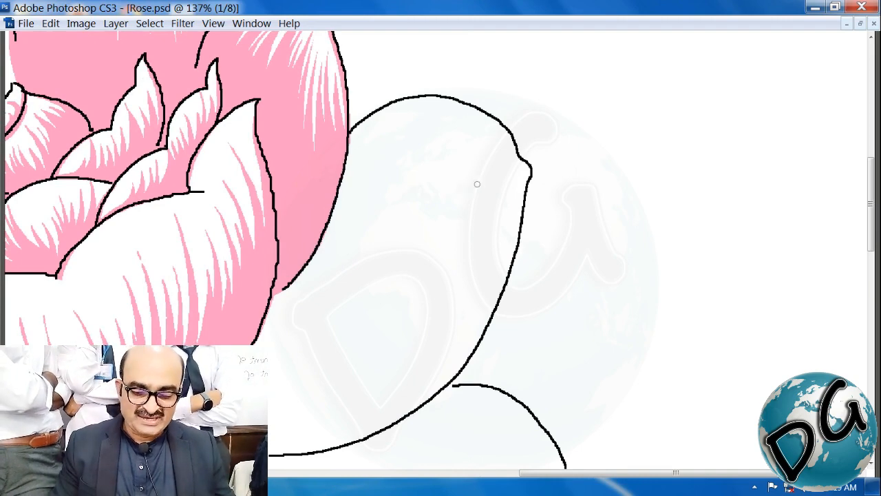
{"action": "left_click_drag", "start_coordinate": [440, 176], "coordinate": [245, 399]}
{"action": "left_click_drag", "start_coordinate": [478, 207], "coordinate": [460, 176]}
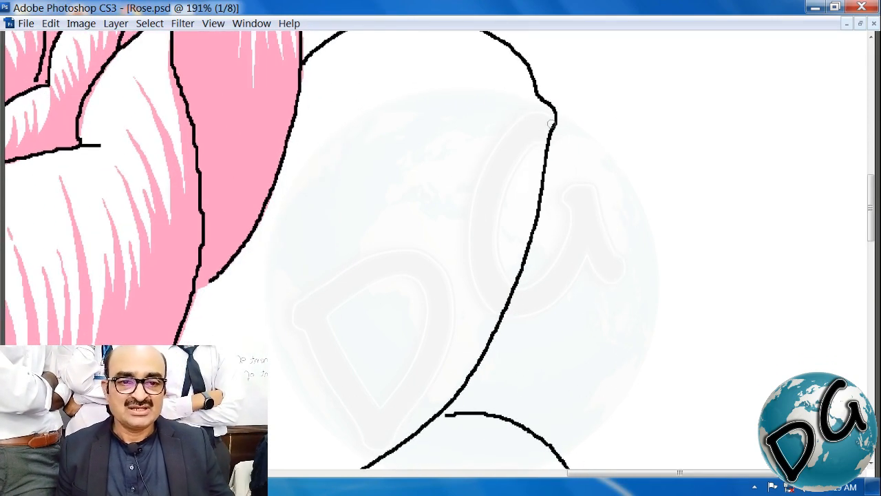
{"action": "mouse_move", "coordinate": [543, 123]}
{"action": "left_mouse_down"}
{"action": "mouse_move", "coordinate": [414, 207]}
{"action": "mouse_move", "coordinate": [258, 345]}
{"action": "left_mouse_up"}
Examine the long diagonal pink stroke across the outer right petal from its tip to its base
{"action": "mouse_move", "coordinate": [369, 262]}
{"action": "left_mouse_down"}
{"action": "mouse_move", "coordinate": [356, 255]}
{"action": "mouse_move", "coordinate": [377, 268]}
{"action": "left_mouse_up"}
{"action": "left_click_drag", "start_coordinate": [405, 150], "coordinate": [368, 281]}
{"action": "left_click_drag", "start_coordinate": [623, 120], "coordinate": [337, 261]}
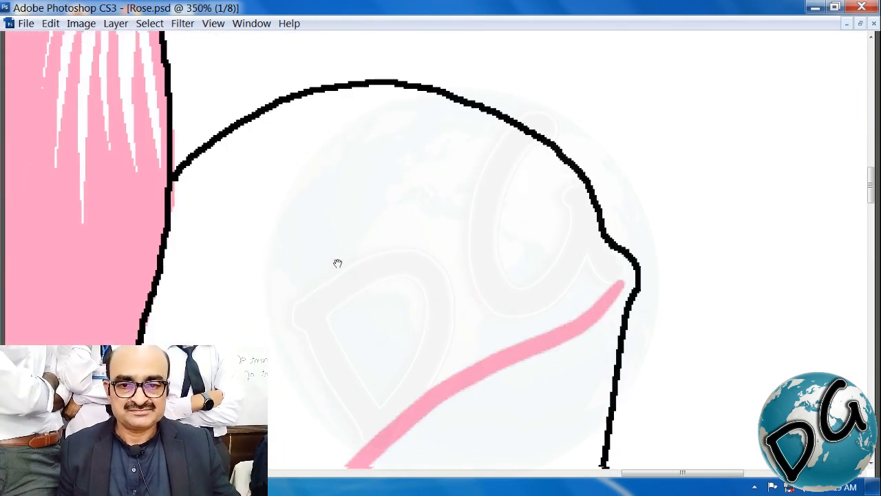
{"action": "mouse_move", "coordinate": [131, 193]}
{"action": "left_mouse_down"}
{"action": "mouse_move", "coordinate": [184, 133]}
{"action": "mouse_move", "coordinate": [248, 95]}
{"action": "mouse_move", "coordinate": [347, 83]}
{"action": "mouse_move", "coordinate": [430, 102]}
{"action": "mouse_move", "coordinate": [517, 163]}
{"action": "mouse_move", "coordinate": [586, 260]}
{"action": "mouse_move", "coordinate": [554, 297]}
{"action": "left_mouse_up"}
{"action": "left_click_drag", "start_coordinate": [413, 377], "coordinate": [510, 58]}
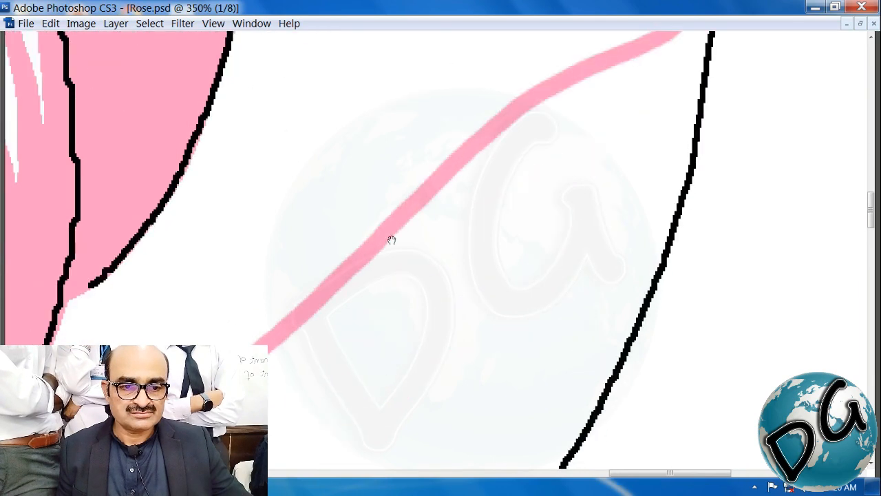
{"action": "left_click_drag", "start_coordinate": [392, 238], "coordinate": [435, 146]}
{"action": "left_click_drag", "start_coordinate": [307, 256], "coordinate": [442, 167]}
{"action": "scroll", "coordinate": [414, 196], "scroll_direction": "down", "scroll_amount": 1}
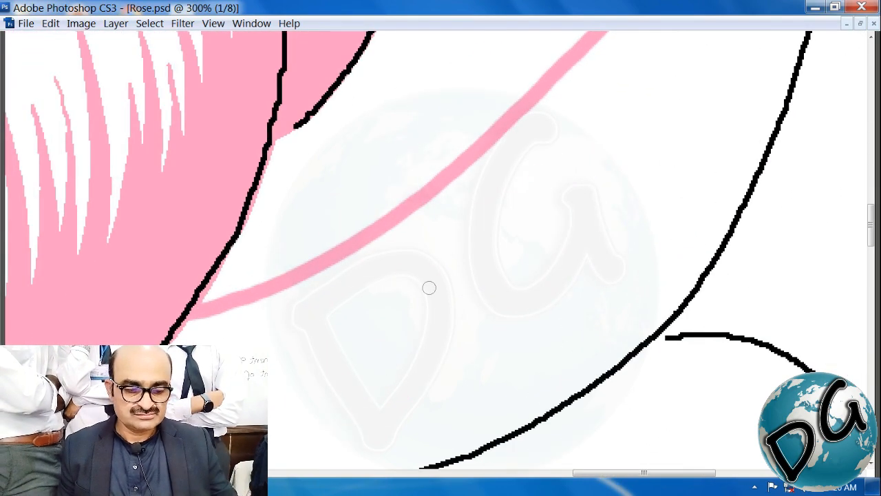
{"action": "left_click_drag", "start_coordinate": [439, 309], "coordinate": [274, 305]}
{"action": "left_click_drag", "start_coordinate": [378, 202], "coordinate": [353, 242]}
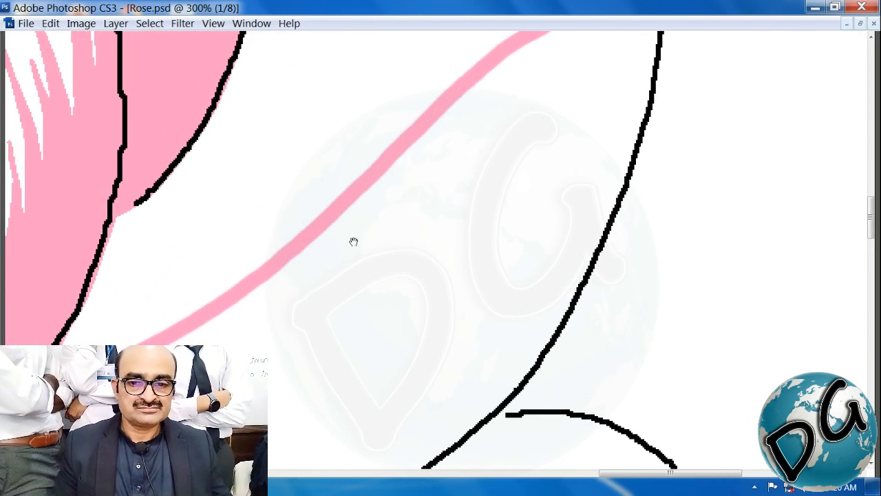
Paint tapered pink strokes beneath the long diagonal stroke in the outer right petal, sweeping down toward its base
{"action": "left_click_drag", "start_coordinate": [536, 78], "coordinate": [220, 320]}
{"action": "left_click_drag", "start_coordinate": [466, 157], "coordinate": [234, 330]}
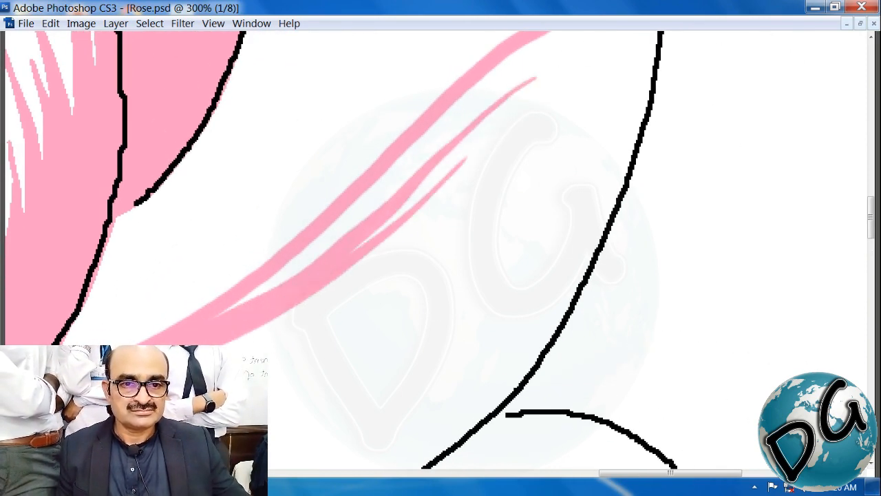
{"action": "left_click_drag", "start_coordinate": [454, 197], "coordinate": [247, 340]}
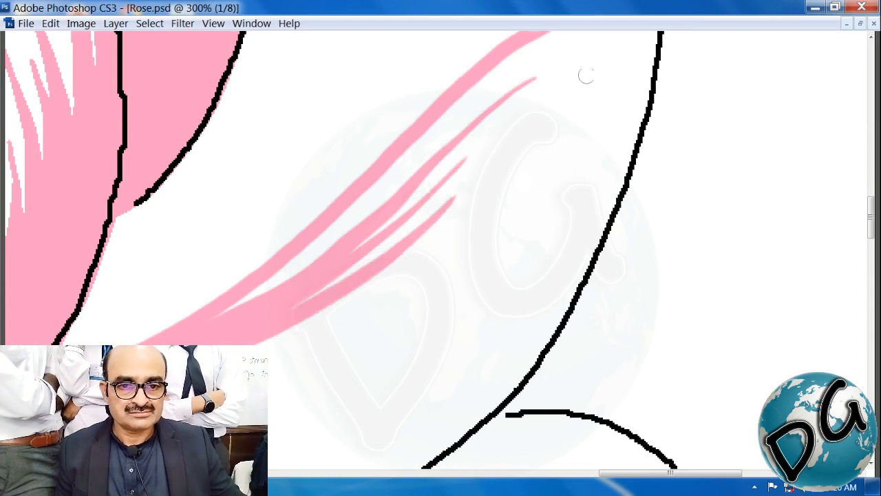
{"action": "mouse_move", "coordinate": [539, 146]}
{"action": "left_mouse_down"}
{"action": "mouse_move", "coordinate": [420, 254]}
{"action": "mouse_move", "coordinate": [86, 388]}
{"action": "left_mouse_up"}
{"action": "left_click_drag", "start_coordinate": [274, 362], "coordinate": [282, 269]}
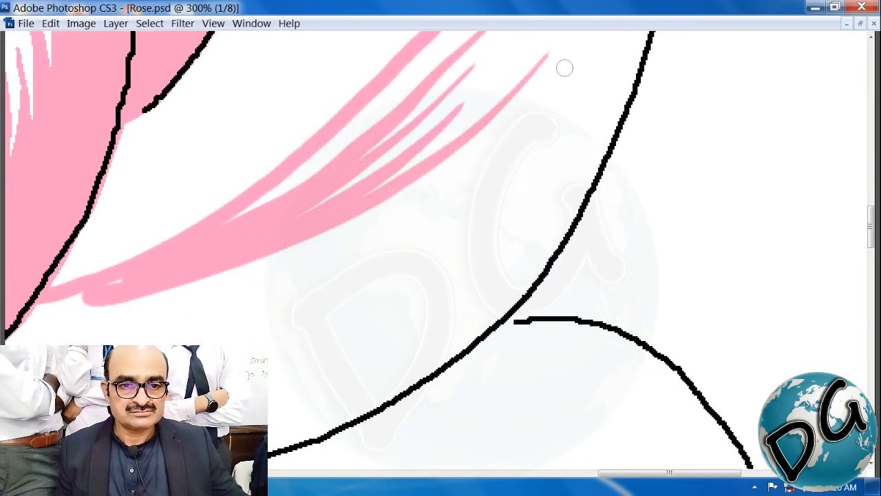
{"action": "mouse_move", "coordinate": [564, 67]}
{"action": "left_mouse_down"}
{"action": "mouse_move", "coordinate": [362, 227]}
{"action": "mouse_move", "coordinate": [41, 311]}
{"action": "left_mouse_up"}
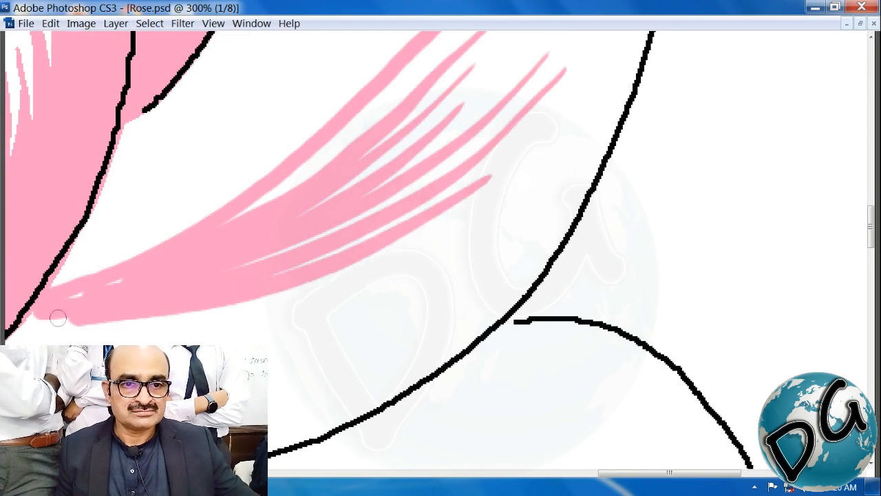
Add more tapered pink strokes below the existing ones, extending the shading toward the outer right petal's lower edge
{"action": "left_click_drag", "start_coordinate": [500, 154], "coordinate": [573, 127]}
{"action": "mouse_move", "coordinate": [623, 83]}
{"action": "left_mouse_down"}
{"action": "mouse_move", "coordinate": [248, 289]}
{"action": "mouse_move", "coordinate": [127, 303]}
{"action": "left_mouse_up"}
{"action": "left_click_drag", "start_coordinate": [522, 194], "coordinate": [531, 175]}
{"action": "mouse_move", "coordinate": [565, 130]}
{"action": "left_mouse_down"}
{"action": "mouse_move", "coordinate": [179, 305]}
{"action": "mouse_move", "coordinate": [145, 306]}
{"action": "mouse_move", "coordinate": [544, 169]}
{"action": "mouse_move", "coordinate": [250, 279]}
{"action": "left_mouse_up"}
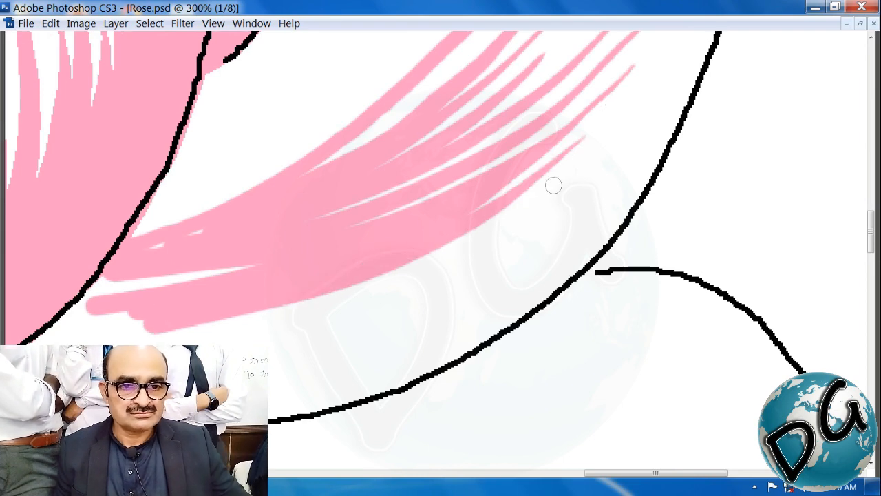
{"action": "mouse_move", "coordinate": [588, 152]}
{"action": "left_mouse_down"}
{"action": "mouse_move", "coordinate": [541, 191]}
{"action": "mouse_move", "coordinate": [229, 301]}
{"action": "left_mouse_up"}
{"action": "left_click_drag", "start_coordinate": [626, 165], "coordinate": [482, 192]}
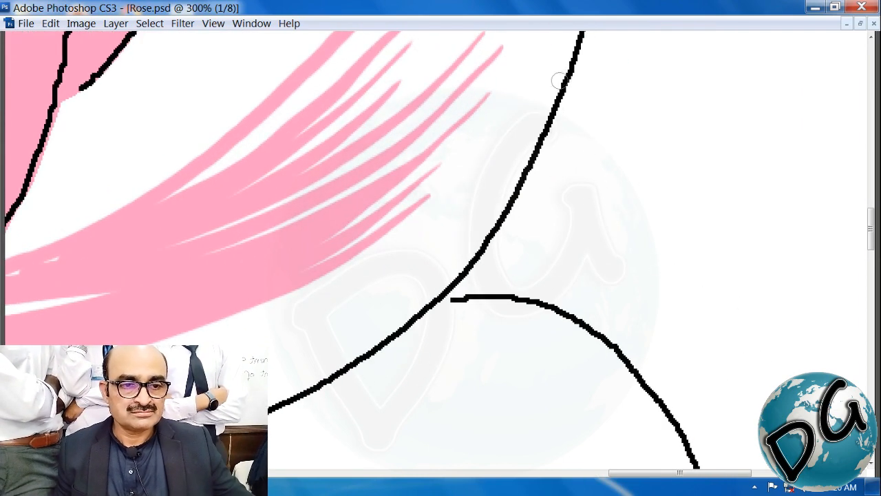
Paint a curved pink boundary stroke from the outer right petal's right edge along its underside to the front petal
{"action": "mouse_move", "coordinate": [559, 82]}
{"action": "left_mouse_down"}
{"action": "mouse_move", "coordinate": [517, 137]}
{"action": "mouse_move", "coordinate": [270, 364]}
{"action": "left_mouse_up"}
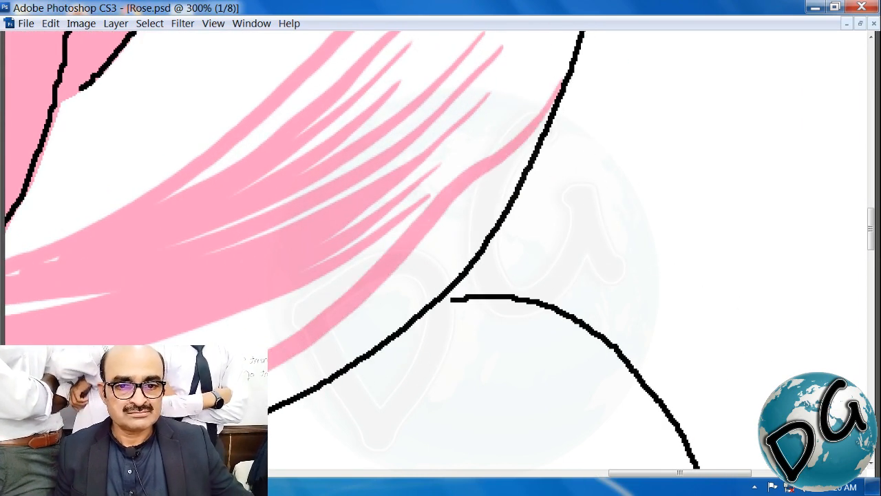
{"action": "left_click_drag", "start_coordinate": [256, 394], "coordinate": [534, 325]}
{"action": "mouse_move", "coordinate": [724, 119]}
{"action": "left_mouse_down"}
{"action": "mouse_move", "coordinate": [609, 171]}
{"action": "mouse_move", "coordinate": [563, 225]}
{"action": "left_mouse_up"}
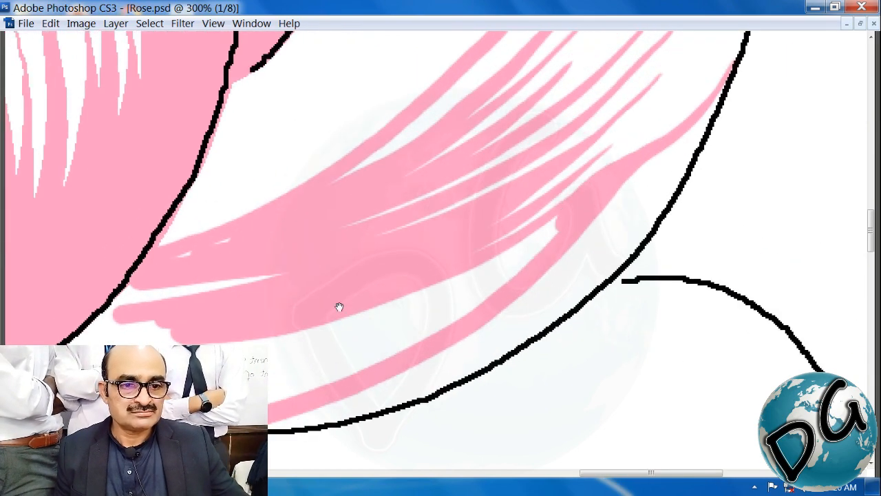
{"action": "left_click_drag", "start_coordinate": [158, 428], "coordinate": [473, 261]}
{"action": "mouse_move", "coordinate": [248, 221]}
{"action": "left_mouse_down"}
{"action": "mouse_move", "coordinate": [419, 280]}
{"action": "mouse_move", "coordinate": [554, 255]}
{"action": "left_mouse_up"}
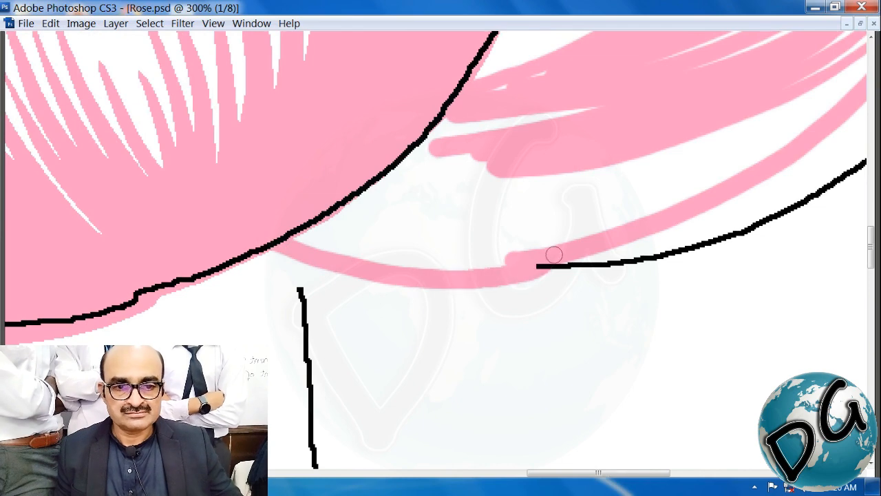
Fill the enclosed white gaps between the strokes and the curved boundary at the outer right petal's base with solid pink
{"action": "key", "text": "ctrl+alt+0"}
{"action": "left_click_drag", "start_coordinate": [500, 204], "coordinate": [421, 258]}
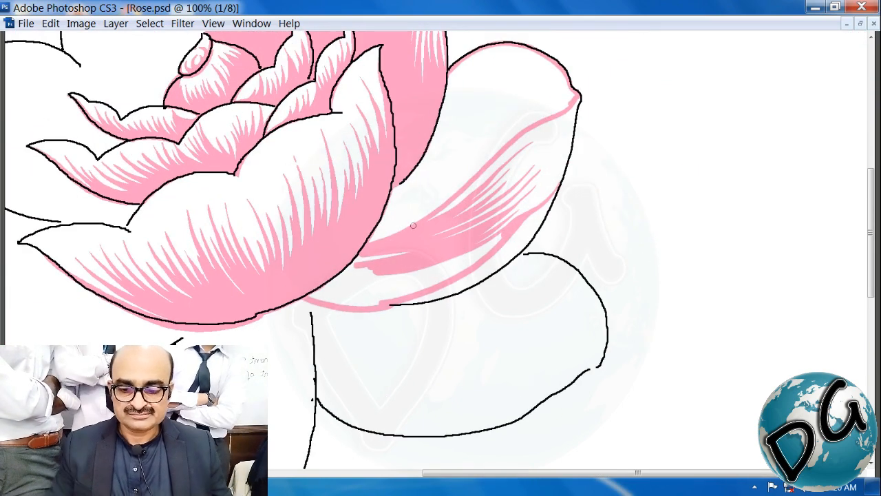
{"action": "left_click", "coordinate": [424, 271]}
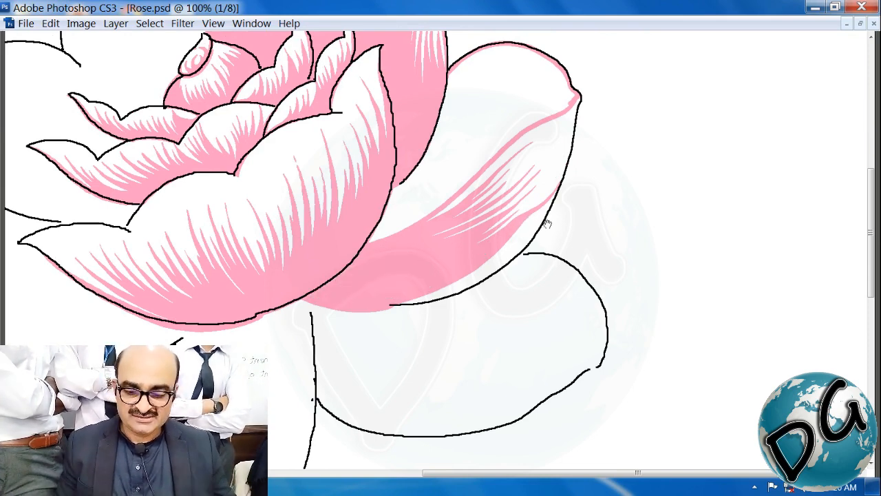
Trace the outer right petal's lower right edge in pink and paint short spikes inward from it
{"action": "left_click_drag", "start_coordinate": [608, 171], "coordinate": [340, 355]}
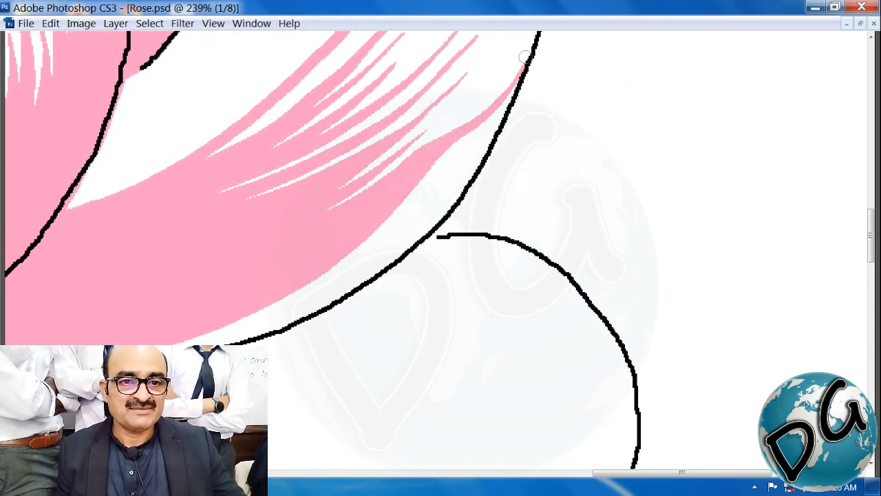
{"action": "mouse_move", "coordinate": [523, 67]}
{"action": "left_mouse_down"}
{"action": "mouse_move", "coordinate": [483, 153]}
{"action": "mouse_move", "coordinate": [407, 249]}
{"action": "mouse_move", "coordinate": [306, 315]}
{"action": "mouse_move", "coordinate": [182, 342]}
{"action": "left_mouse_up"}
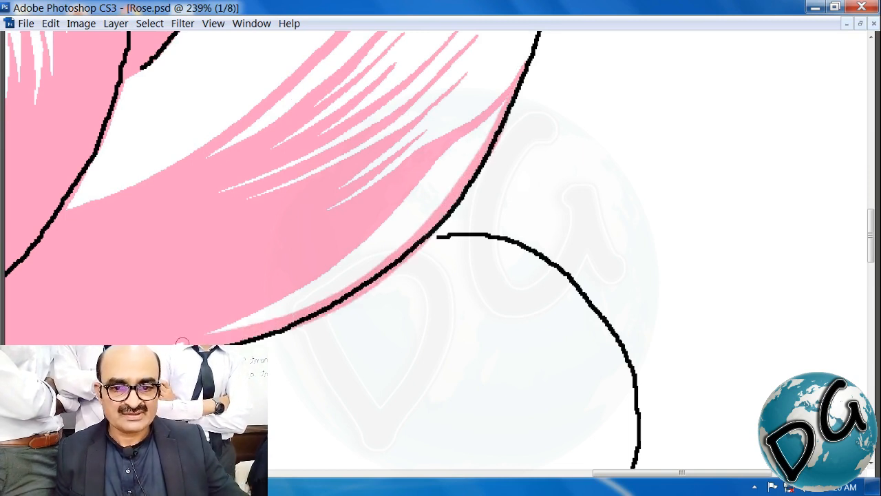
{"action": "mouse_move", "coordinate": [459, 153]}
{"action": "left_mouse_down"}
{"action": "mouse_move", "coordinate": [436, 196]}
{"action": "mouse_move", "coordinate": [436, 176]}
{"action": "mouse_move", "coordinate": [429, 197]}
{"action": "mouse_move", "coordinate": [354, 271]}
{"action": "mouse_move", "coordinate": [281, 322]}
{"action": "left_mouse_up"}
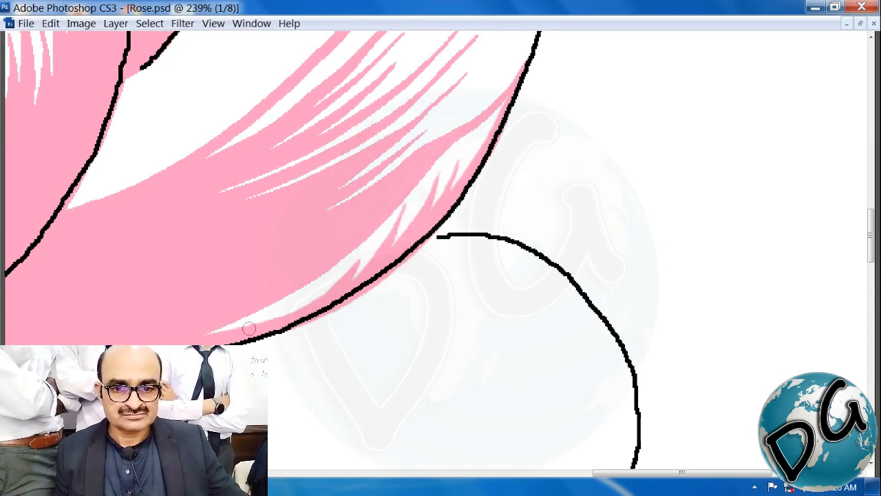
Fill the outer right petal's area above the long diagonal stroke with solid pink
{"action": "left_click_drag", "start_coordinate": [362, 322], "coordinate": [341, 333]}
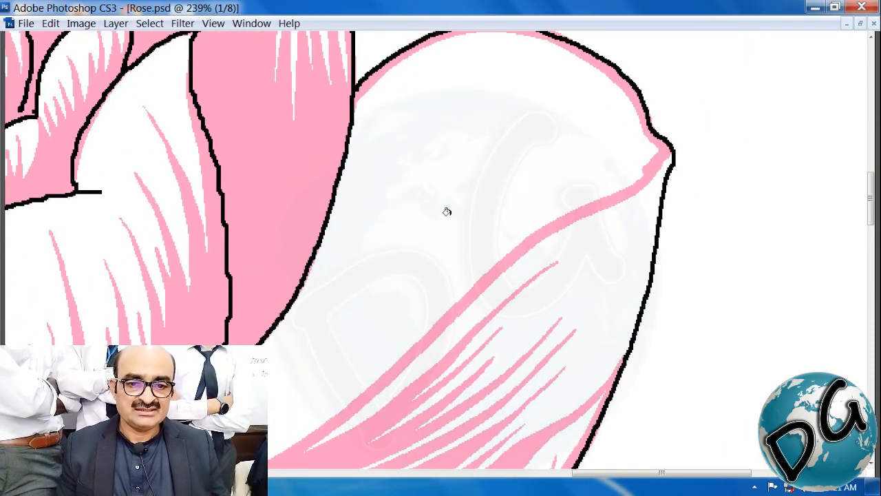
{"action": "key", "text": "ctrl+minus"}
{"action": "key", "text": "ctrl+minus"}
{"action": "key", "text": "ctrl+minus"}
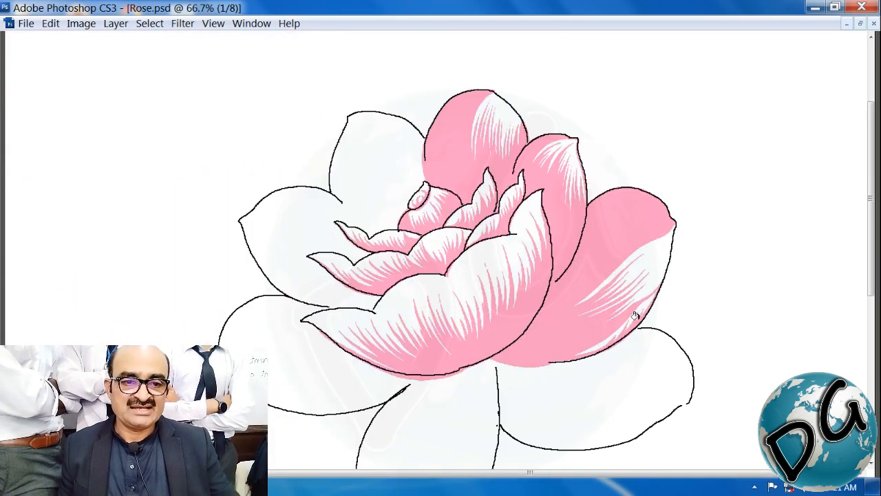
Paint a wavy pink stroke across the lower right petal near its bottom and trace the petal's bottom edge in pink
{"action": "left_click_drag", "start_coordinate": [740, 300], "coordinate": [406, 446]}
{"action": "left_click_drag", "start_coordinate": [427, 404], "coordinate": [360, 386]}
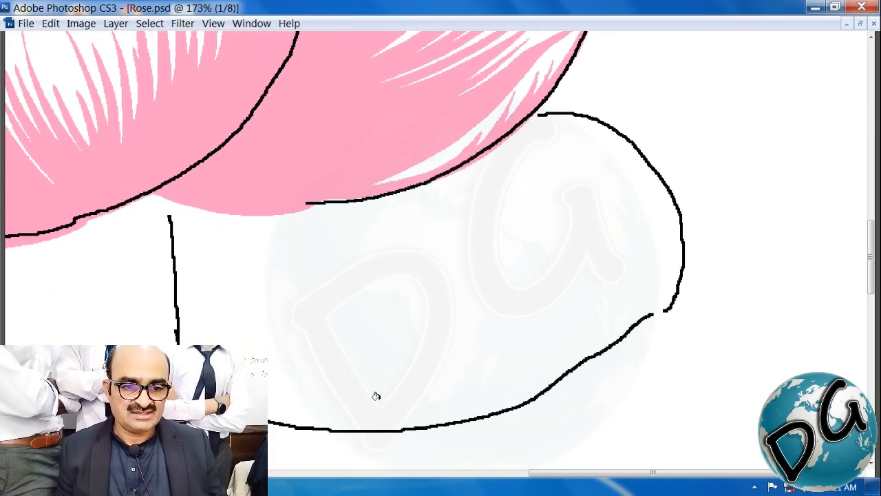
{"action": "left_click_drag", "start_coordinate": [318, 387], "coordinate": [366, 387]}
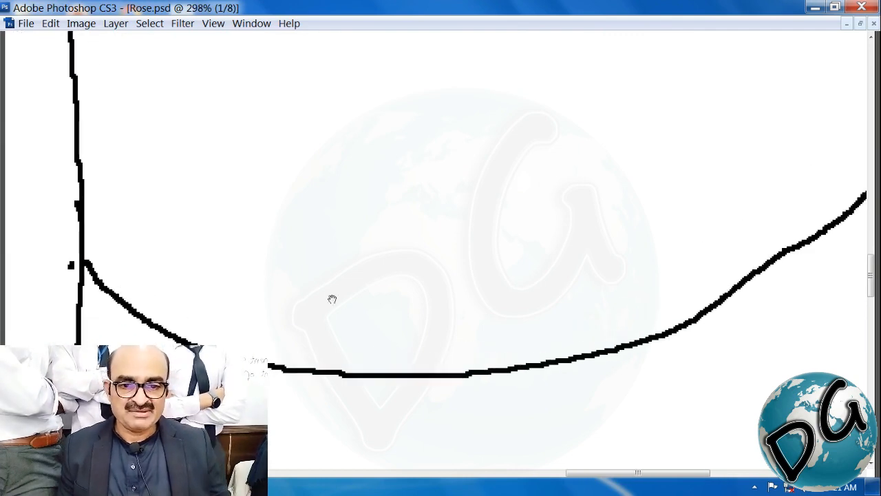
{"action": "mouse_move", "coordinate": [121, 245]}
{"action": "left_mouse_down"}
{"action": "mouse_move", "coordinate": [96, 258]}
{"action": "mouse_move", "coordinate": [89, 290]}
{"action": "mouse_move", "coordinate": [675, 289]}
{"action": "mouse_move", "coordinate": [749, 257]}
{"action": "left_mouse_up"}
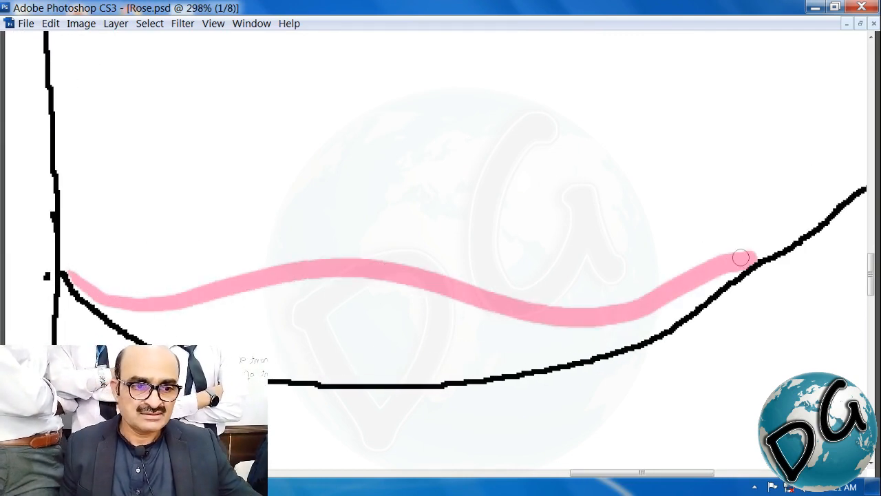
{"action": "mouse_move", "coordinate": [693, 324]}
{"action": "left_mouse_down"}
{"action": "mouse_move", "coordinate": [666, 258]}
{"action": "mouse_move", "coordinate": [738, 235]}
{"action": "left_mouse_up"}
{"action": "mouse_move", "coordinate": [101, 172]}
{"action": "left_mouse_down"}
{"action": "mouse_move", "coordinate": [155, 237]}
{"action": "mouse_move", "coordinate": [189, 256]}
{"action": "mouse_move", "coordinate": [275, 280]}
{"action": "mouse_move", "coordinate": [478, 302]}
{"action": "mouse_move", "coordinate": [594, 285]}
{"action": "mouse_move", "coordinate": [674, 260]}
{"action": "mouse_move", "coordinate": [754, 218]}
{"action": "mouse_move", "coordinate": [791, 177]}
{"action": "left_mouse_up"}
{"action": "mouse_move", "coordinate": [647, 246]}
{"action": "left_mouse_down"}
{"action": "mouse_move", "coordinate": [716, 282]}
{"action": "mouse_move", "coordinate": [576, 345]}
{"action": "left_mouse_up"}
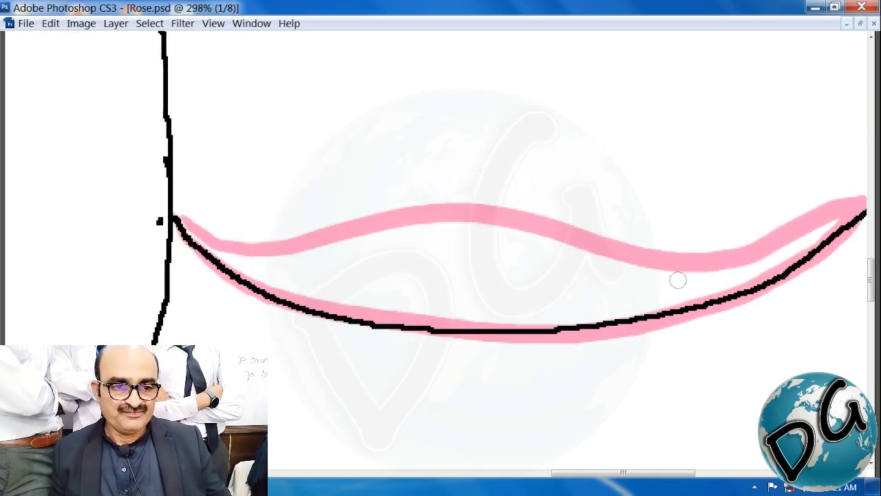
Paint short tapered pink strokes up from the bottom edge in the right half of the lower right petal's folded rim
{"action": "mouse_move", "coordinate": [686, 277]}
{"action": "left_mouse_down"}
{"action": "mouse_move", "coordinate": [651, 310]}
{"action": "mouse_move", "coordinate": [598, 326]}
{"action": "left_mouse_up"}
{"action": "mouse_move", "coordinate": [657, 283]}
{"action": "left_mouse_down"}
{"action": "mouse_move", "coordinate": [631, 309]}
{"action": "mouse_move", "coordinate": [570, 324]}
{"action": "left_mouse_up"}
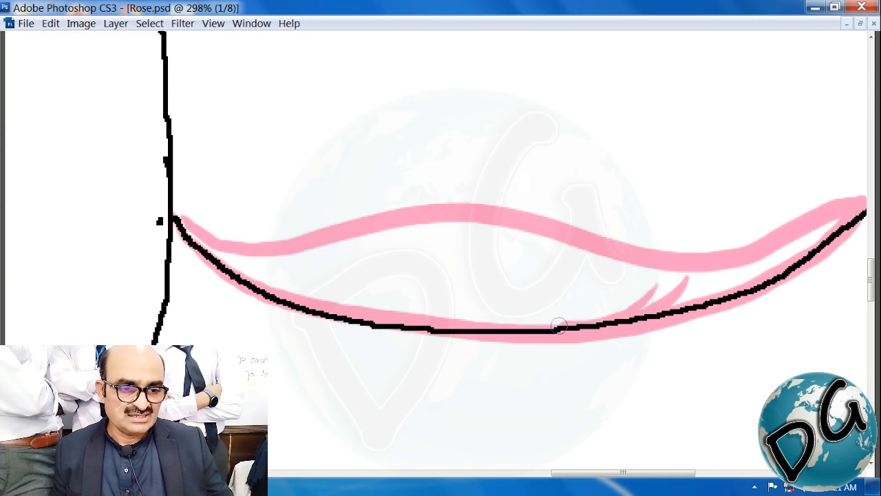
{"action": "mouse_move", "coordinate": [632, 276]}
{"action": "left_mouse_down"}
{"action": "mouse_move", "coordinate": [603, 304]}
{"action": "mouse_move", "coordinate": [523, 323]}
{"action": "left_mouse_up"}
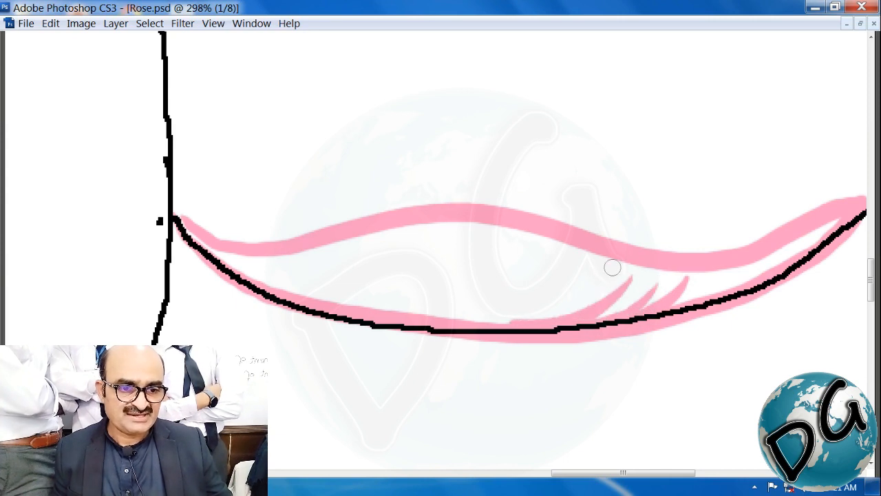
{"action": "mouse_move", "coordinate": [613, 267]}
{"action": "left_mouse_down"}
{"action": "mouse_move", "coordinate": [528, 321]}
{"action": "mouse_move", "coordinate": [480, 330]}
{"action": "left_mouse_up"}
{"action": "mouse_move", "coordinate": [578, 258]}
{"action": "left_mouse_down"}
{"action": "mouse_move", "coordinate": [549, 289]}
{"action": "mouse_move", "coordinate": [446, 325]}
{"action": "left_mouse_up"}
{"action": "mouse_move", "coordinate": [550, 253]}
{"action": "left_mouse_down"}
{"action": "mouse_move", "coordinate": [530, 276]}
{"action": "mouse_move", "coordinate": [394, 309]}
{"action": "left_mouse_up"}
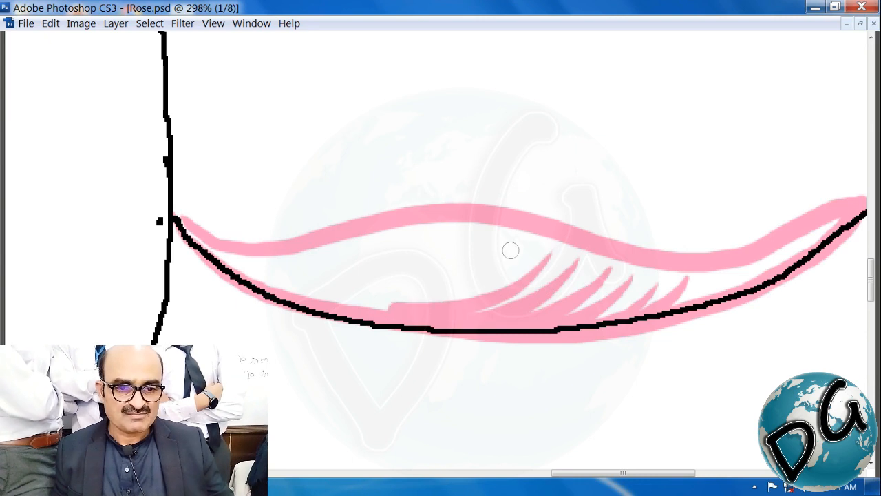
Continue the tapered pink strokes to the left end of the lower right petal's folded rim and retouch the stray dot there
{"action": "mouse_move", "coordinate": [523, 245]}
{"action": "left_mouse_down"}
{"action": "mouse_move", "coordinate": [449, 295]}
{"action": "mouse_move", "coordinate": [375, 308]}
{"action": "left_mouse_up"}
{"action": "mouse_move", "coordinate": [516, 227]}
{"action": "left_mouse_down"}
{"action": "mouse_move", "coordinate": [461, 270]}
{"action": "mouse_move", "coordinate": [331, 309]}
{"action": "left_mouse_up"}
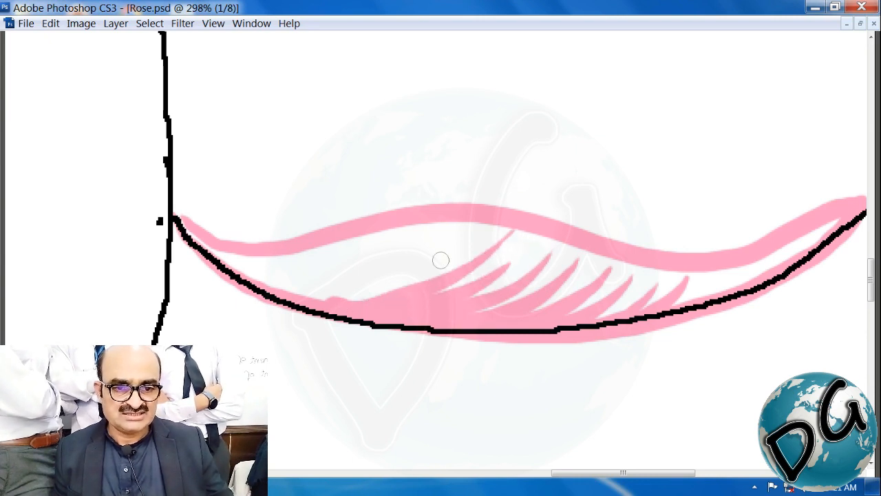
{"action": "mouse_move", "coordinate": [461, 244]}
{"action": "left_mouse_down"}
{"action": "mouse_move", "coordinate": [351, 296]}
{"action": "mouse_move", "coordinate": [311, 289]}
{"action": "left_mouse_up"}
{"action": "mouse_move", "coordinate": [421, 252]}
{"action": "left_mouse_down"}
{"action": "mouse_move", "coordinate": [351, 283]}
{"action": "mouse_move", "coordinate": [280, 286]}
{"action": "left_mouse_up"}
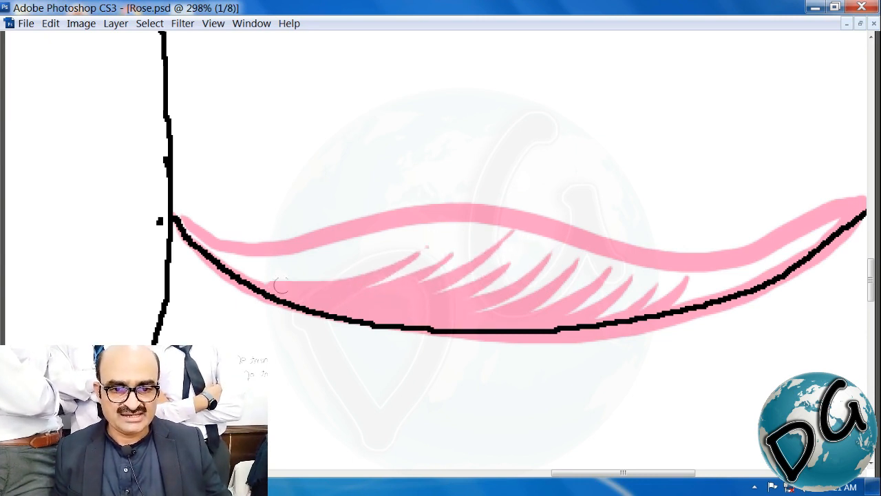
{"action": "left_click_drag", "start_coordinate": [370, 258], "coordinate": [237, 265]}
{"action": "mouse_move", "coordinate": [347, 247]}
{"action": "left_mouse_down"}
{"action": "mouse_move", "coordinate": [290, 263]}
{"action": "mouse_move", "coordinate": [225, 262]}
{"action": "mouse_move", "coordinate": [186, 232]}
{"action": "left_mouse_up"}
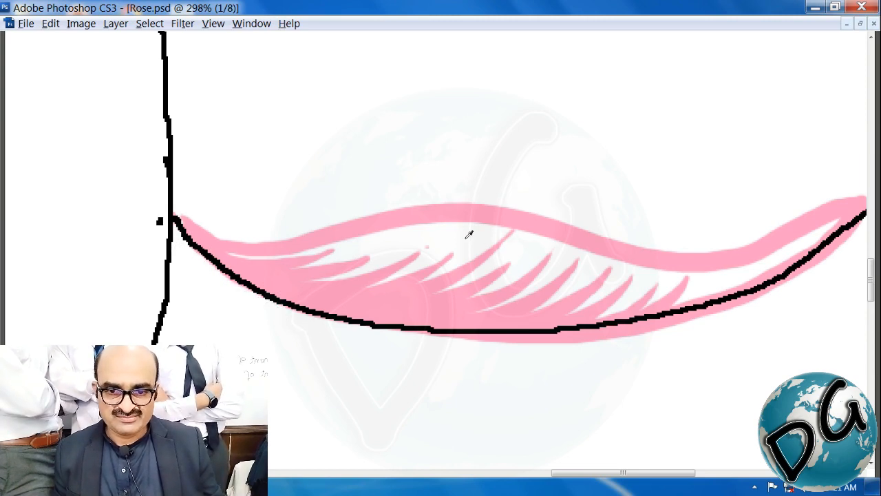
{"action": "left_click", "coordinate": [433, 246]}
Trace the lower right petal's upper, right and left edges in pink, closing the gaps in its outline
{"action": "key", "text": "space"}
{"action": "left_click_drag", "start_coordinate": [528, 287], "coordinate": [112, 413]}
{"action": "mouse_move", "coordinate": [468, 342]}
{"action": "left_mouse_down"}
{"action": "mouse_move", "coordinate": [641, 360]}
{"action": "mouse_move", "coordinate": [621, 344]}
{"action": "left_mouse_up"}
{"action": "key", "text": "ctrl+minus"}
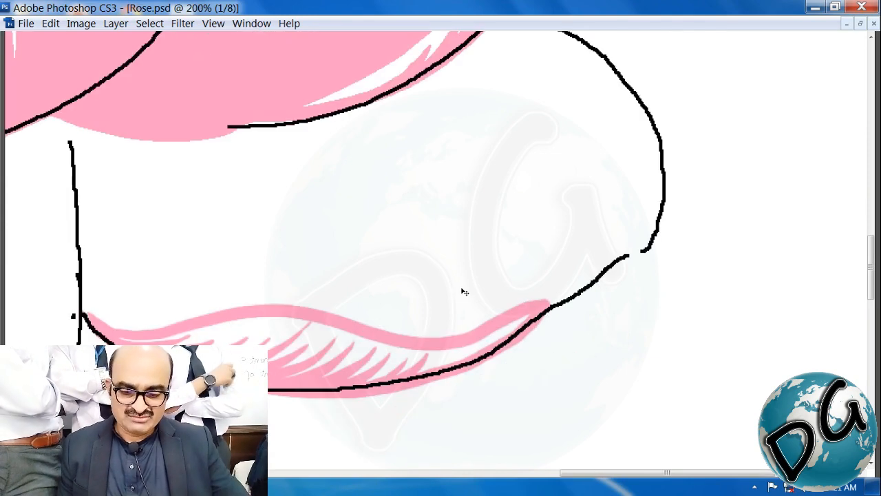
{"action": "key", "text": "ctrl+minus"}
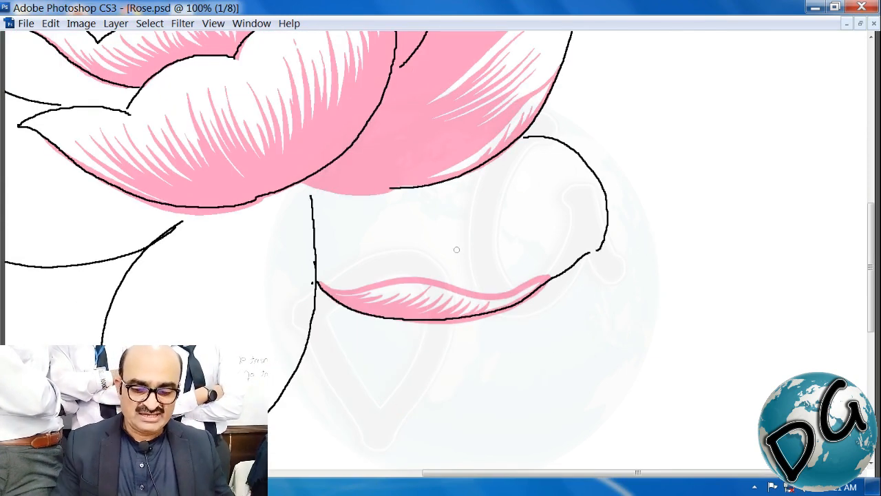
{"action": "left_click_drag", "start_coordinate": [676, 90], "coordinate": [300, 327]}
{"action": "left_click_drag", "start_coordinate": [624, 113], "coordinate": [457, 127]}
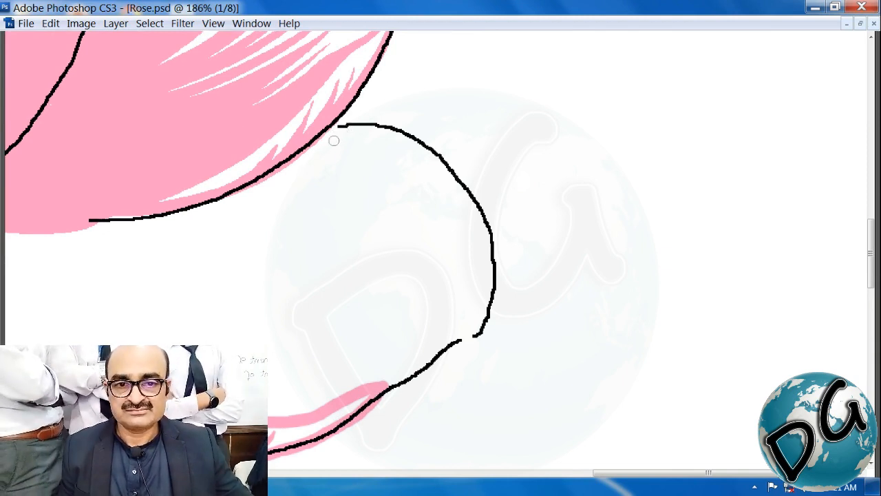
{"action": "mouse_move", "coordinate": [324, 136]}
{"action": "left_mouse_down"}
{"action": "mouse_move", "coordinate": [375, 130]}
{"action": "mouse_move", "coordinate": [430, 153]}
{"action": "mouse_move", "coordinate": [484, 228]}
{"action": "mouse_move", "coordinate": [492, 279]}
{"action": "mouse_move", "coordinate": [484, 331]}
{"action": "mouse_move", "coordinate": [373, 387]}
{"action": "left_mouse_up"}
{"action": "left_click_drag", "start_coordinate": [467, 271], "coordinate": [576, 248]}
{"action": "left_click_drag", "start_coordinate": [115, 304], "coordinate": [419, 248]}
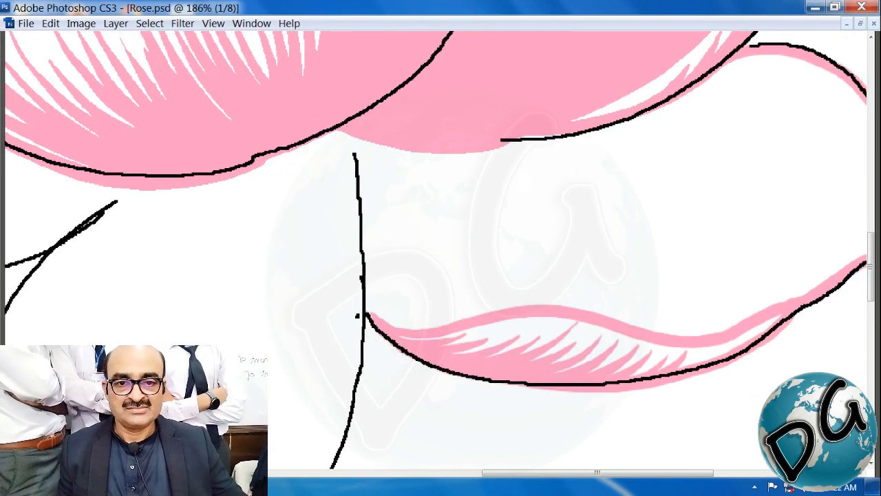
{"action": "mouse_move", "coordinate": [341, 133]}
{"action": "left_mouse_down"}
{"action": "mouse_move", "coordinate": [356, 172]}
{"action": "mouse_move", "coordinate": [363, 308]}
{"action": "mouse_move", "coordinate": [159, 368]}
{"action": "left_mouse_up"}
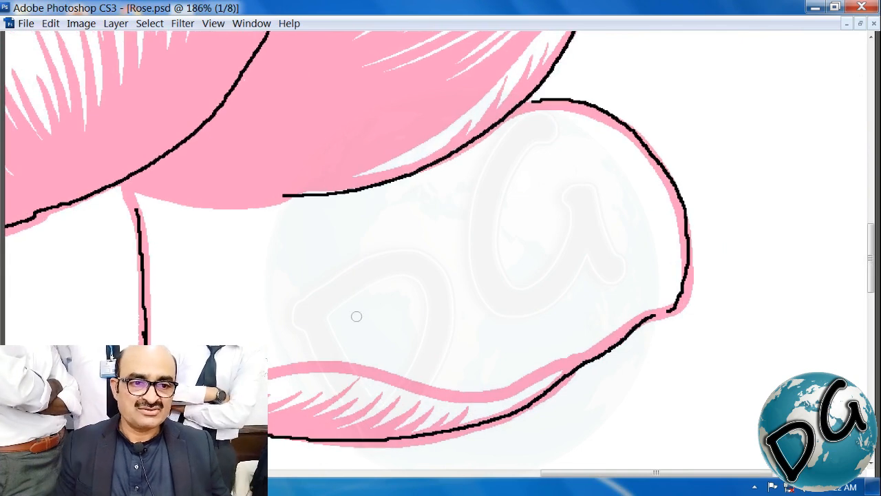
Fill the lower right petal's interior above the wavy stroke with solid pink
{"action": "left_click", "coordinate": [492, 261]}
{"action": "key", "text": "ctrl+minus"}
{"action": "key", "text": "ctrl+minus"}
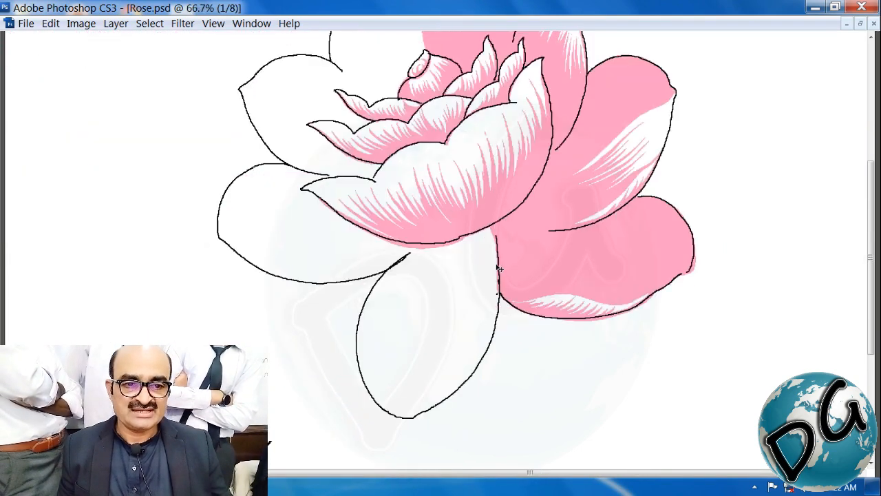
Examine the shading of the finished upper and right petals and the unshaded left petals across the whole flower
{"action": "left_click_drag", "start_coordinate": [299, 425], "coordinate": [205, 441]}
{"action": "left_click_drag", "start_coordinate": [406, 131], "coordinate": [174, 399]}
{"action": "left_click_drag", "start_coordinate": [315, 111], "coordinate": [104, 437]}
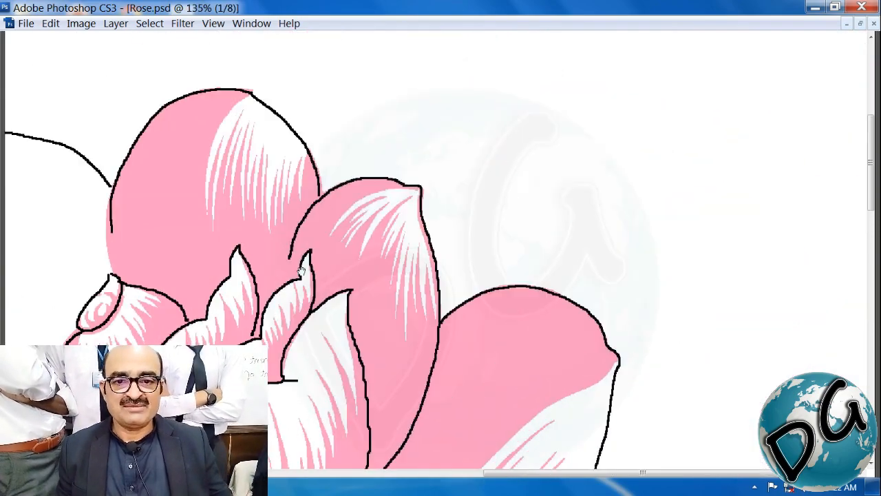
{"action": "left_click_drag", "start_coordinate": [315, 260], "coordinate": [625, 223]}
{"action": "left_click_drag", "start_coordinate": [427, 186], "coordinate": [421, 225]}
{"action": "left_click_drag", "start_coordinate": [451, 94], "coordinate": [159, 410]}
{"action": "left_click_drag", "start_coordinate": [423, 324], "coordinate": [198, 309]}
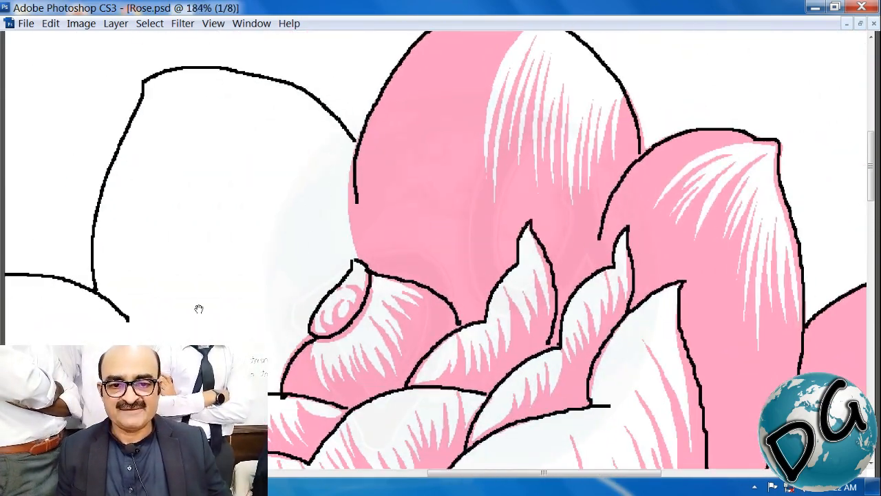
{"action": "left_click_drag", "start_coordinate": [274, 308], "coordinate": [489, 89]}
{"action": "key", "text": "ctrl+minus"}
{"action": "key", "text": "ctrl+minus"}
{"action": "key", "text": "ctrl+minus"}
{"action": "key", "text": "ctrl+minus"}
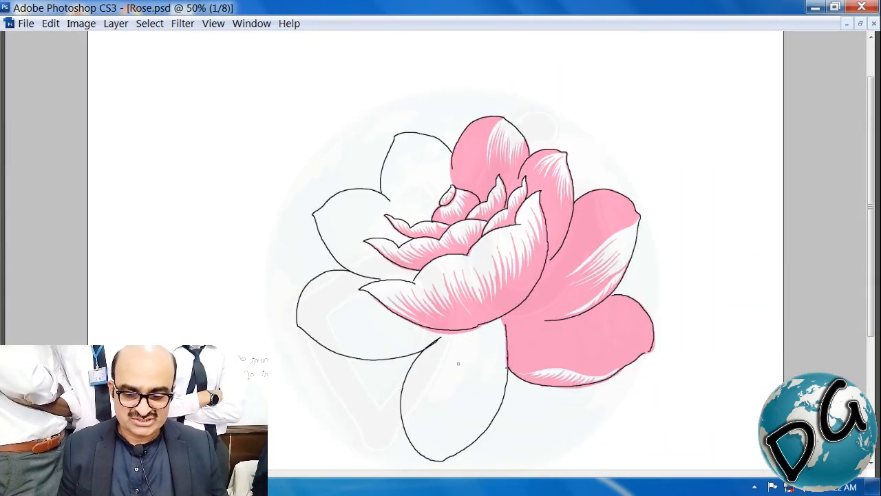
Examine the large front petal's shading around the sparse white area below its right tip
{"action": "left_click_drag", "start_coordinate": [570, 294], "coordinate": [336, 446]}
{"action": "left_click_drag", "start_coordinate": [450, 220], "coordinate": [259, 264]}
{"action": "left_click_drag", "start_coordinate": [329, 259], "coordinate": [256, 344]}
{"action": "key", "text": "ctrl+minus"}
{"action": "key", "text": "ctrl+minus"}
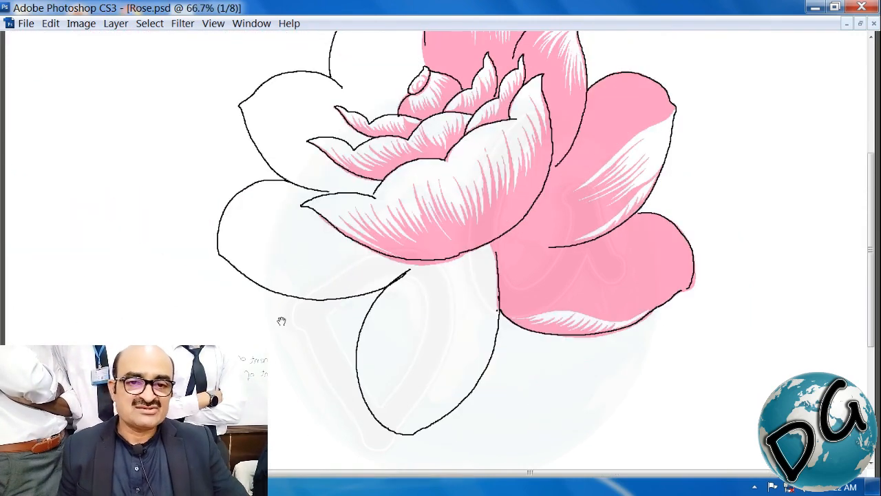
{"action": "scroll", "coordinate": [341, 350], "scroll_direction": "up", "scroll_amount": 3}
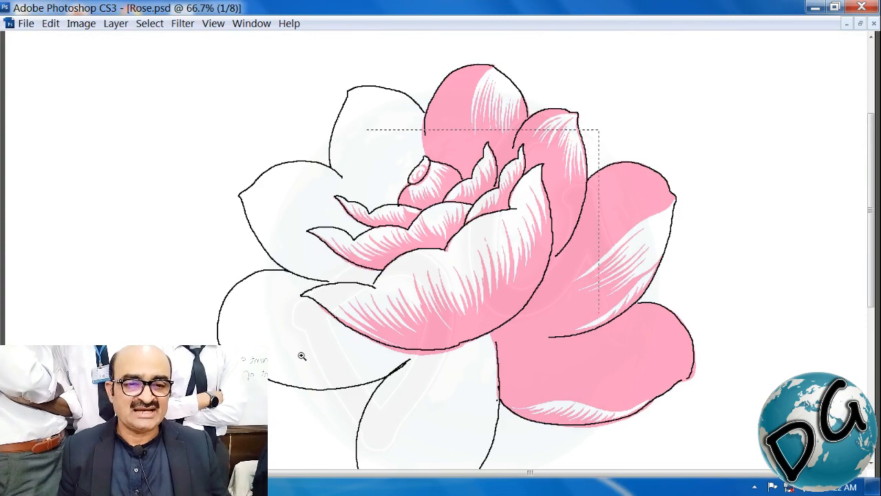
{"action": "left_click_drag", "start_coordinate": [302, 356], "coordinate": [266, 379]}
{"action": "left_click", "coordinate": [497, 216]}
{"action": "left_click_drag", "start_coordinate": [409, 331], "coordinate": [342, 211]}
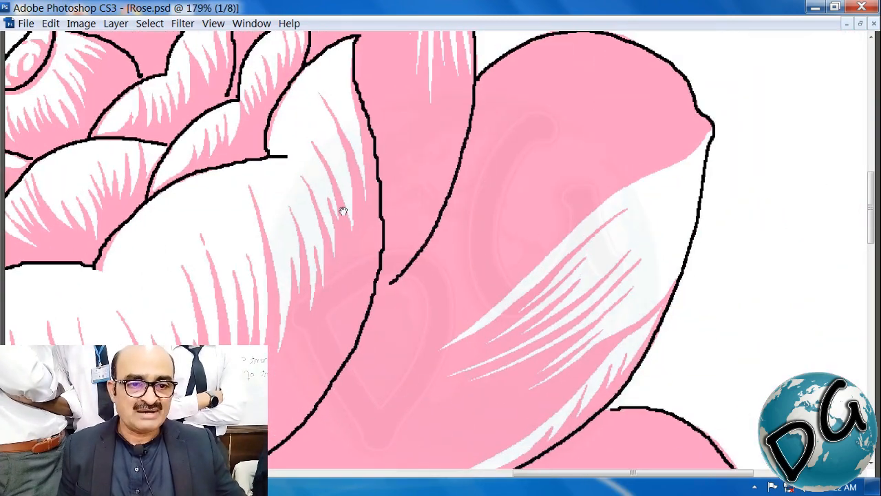
{"action": "left_click", "coordinate": [249, 211]}
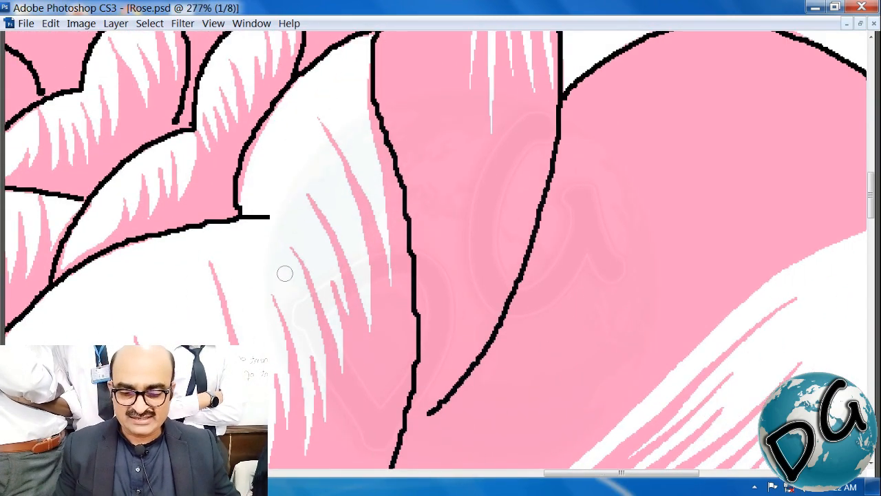
Paint two tapered pink strokes down the large front petal, starting just below the junction at the base of its right tip
{"action": "left_click_drag", "start_coordinate": [269, 280], "coordinate": [291, 147]}
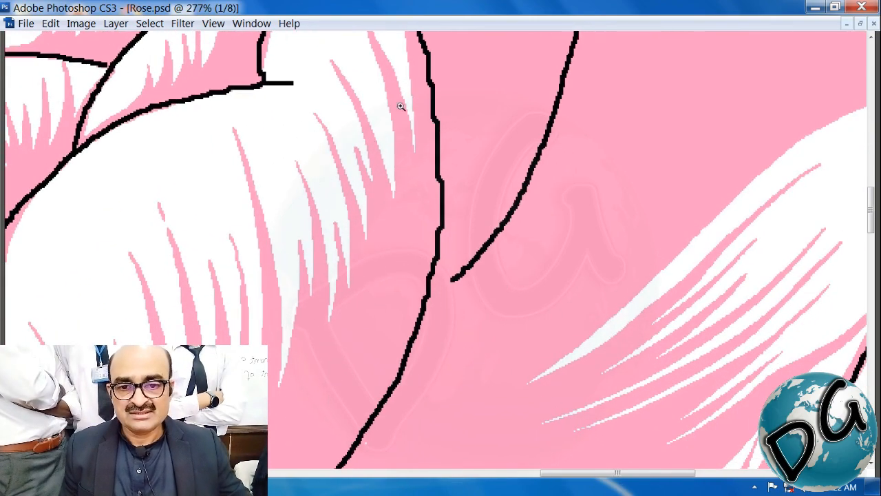
{"action": "left_click_drag", "start_coordinate": [402, 106], "coordinate": [182, 424]}
{"action": "left_click_drag", "start_coordinate": [358, 265], "coordinate": [153, 268]}
{"action": "mouse_move", "coordinate": [199, 110]}
{"action": "left_mouse_down"}
{"action": "mouse_move", "coordinate": [199, 117]}
{"action": "mouse_move", "coordinate": [234, 89]}
{"action": "mouse_move", "coordinate": [219, 101]}
{"action": "left_mouse_up"}
{"action": "mouse_move", "coordinate": [192, 60]}
{"action": "left_mouse_down"}
{"action": "mouse_move", "coordinate": [228, 158]}
{"action": "mouse_move", "coordinate": [251, 346]}
{"action": "left_mouse_up"}
{"action": "left_click_drag", "start_coordinate": [262, 152], "coordinate": [257, 183]}
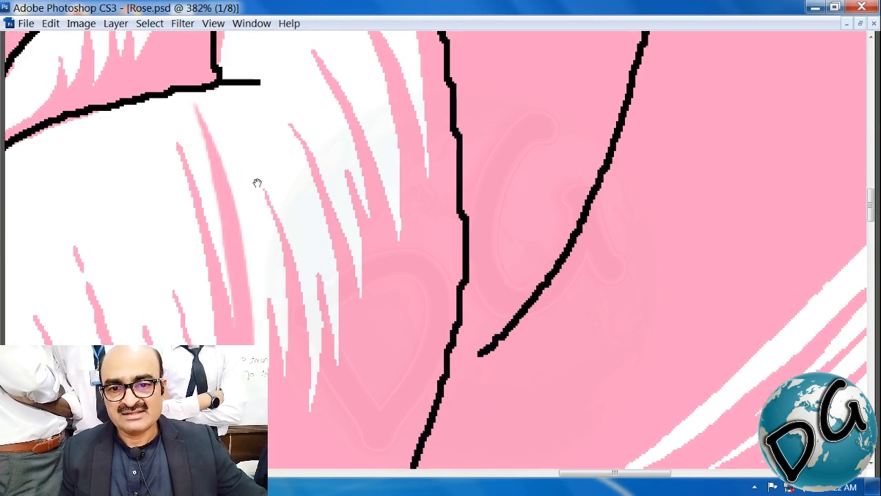
{"action": "mouse_move", "coordinate": [213, 89]}
{"action": "left_mouse_down"}
{"action": "mouse_move", "coordinate": [237, 155]}
{"action": "mouse_move", "coordinate": [248, 288]}
{"action": "mouse_move", "coordinate": [247, 340]}
{"action": "left_mouse_up"}
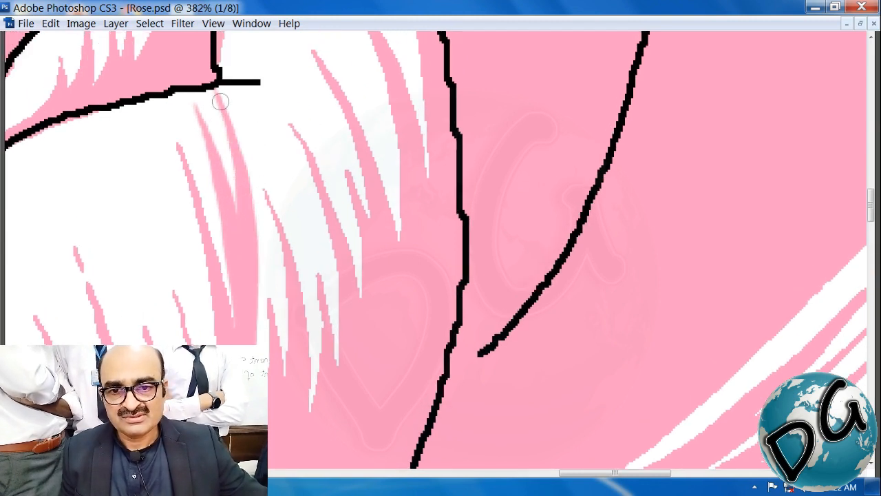
Continue the tapered pink strokes rightward beneath the front petal's tip and cover the thin white slivers at their lower ends
{"action": "mouse_move", "coordinate": [222, 99]}
{"action": "left_mouse_down"}
{"action": "mouse_move", "coordinate": [265, 218]}
{"action": "mouse_move", "coordinate": [284, 363]}
{"action": "left_mouse_up"}
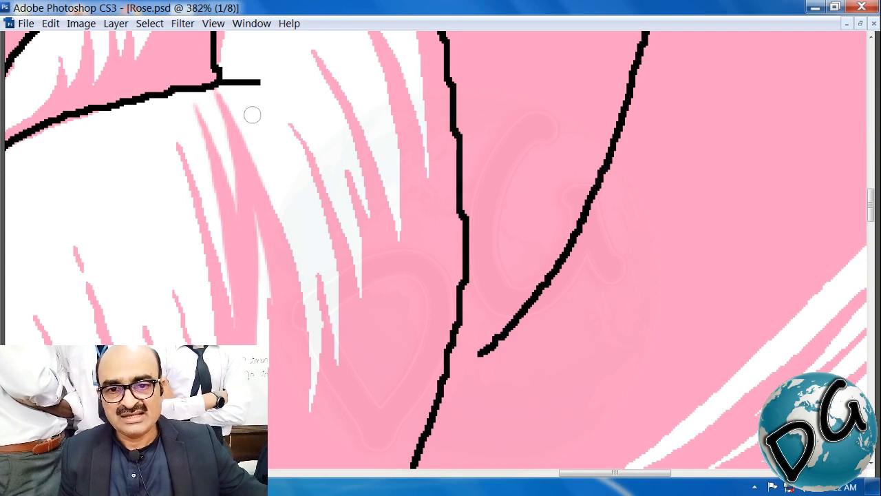
{"action": "left_click_drag", "start_coordinate": [252, 115], "coordinate": [305, 421]}
{"action": "mouse_move", "coordinate": [271, 88]}
{"action": "left_mouse_down"}
{"action": "mouse_move", "coordinate": [285, 102]}
{"action": "mouse_move", "coordinate": [315, 406]}
{"action": "left_mouse_up"}
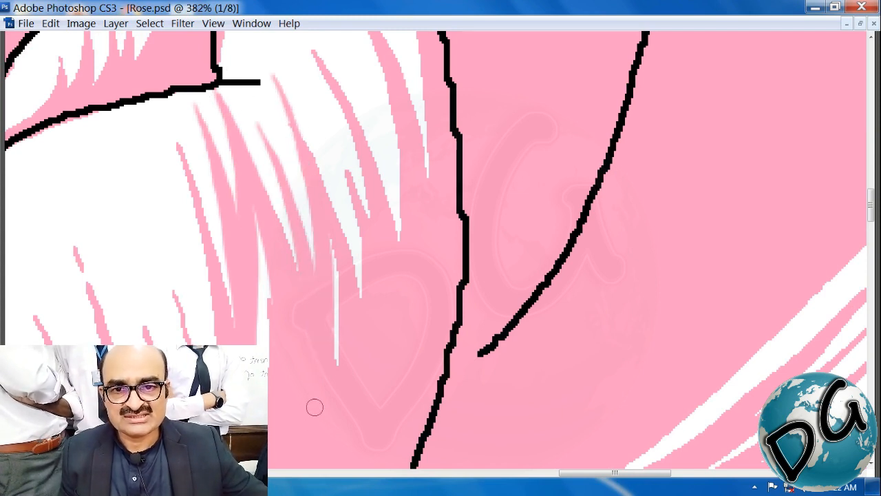
{"action": "left_click_drag", "start_coordinate": [335, 261], "coordinate": [330, 381]}
{"action": "mouse_move", "coordinate": [257, 300]}
{"action": "left_mouse_down"}
{"action": "mouse_move", "coordinate": [257, 201]}
{"action": "mouse_move", "coordinate": [264, 298]}
{"action": "left_mouse_up"}
{"action": "mouse_move", "coordinate": [276, 420]}
{"action": "left_mouse_down"}
{"action": "mouse_move", "coordinate": [288, 293]}
{"action": "mouse_move", "coordinate": [257, 325]}
{"action": "left_mouse_up"}
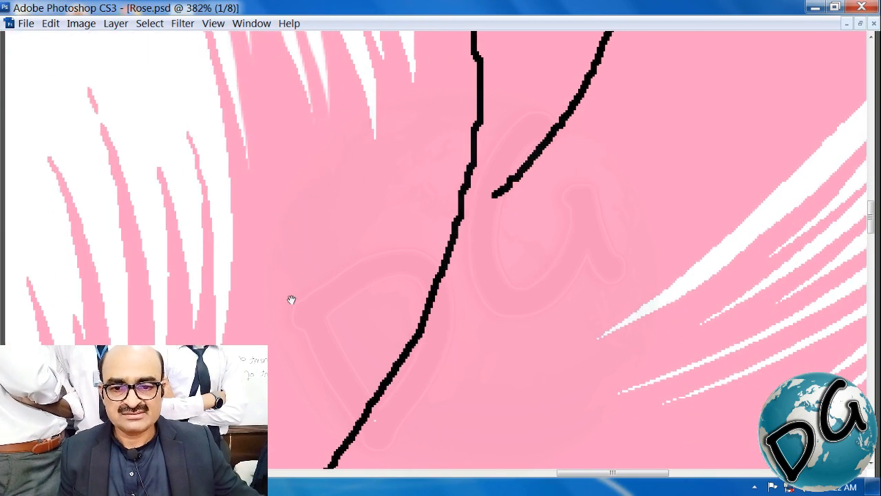
Add a tapered pink stroke inside the front petal's right tip, running down into the solid pink area
{"action": "left_click_drag", "start_coordinate": [291, 299], "coordinate": [181, 461]}
{"action": "left_click_drag", "start_coordinate": [203, 243], "coordinate": [260, 188]}
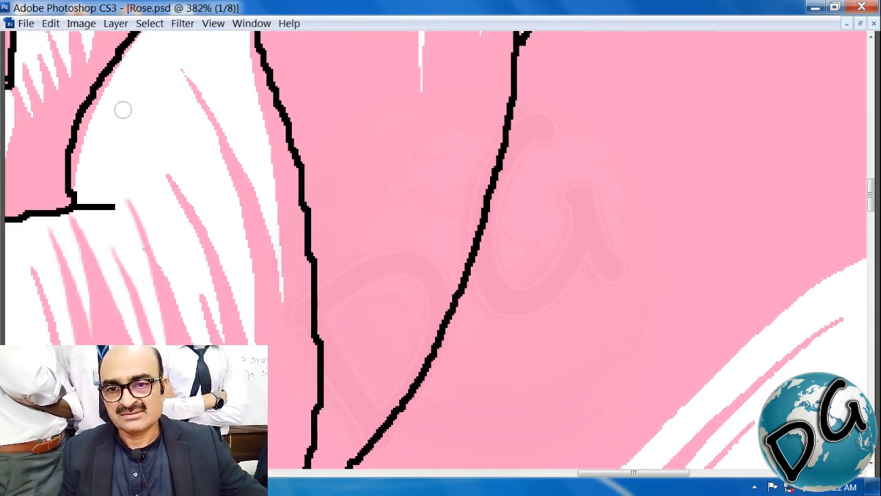
{"action": "mouse_move", "coordinate": [111, 85]}
{"action": "left_mouse_down"}
{"action": "mouse_move", "coordinate": [161, 152]}
{"action": "mouse_move", "coordinate": [208, 315]}
{"action": "mouse_move", "coordinate": [213, 277]}
{"action": "left_mouse_up"}
Review the front petal's added strokes and the unshaded bottom petal beneath it
{"action": "left_click_drag", "start_coordinate": [198, 393], "coordinate": [530, 105]}
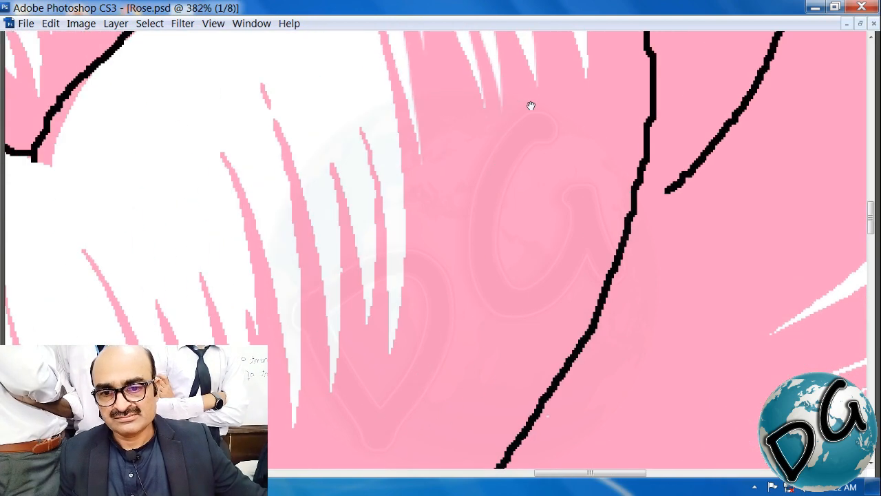
{"action": "key", "text": "ctrl+minus"}
{"action": "key", "text": "ctrl+minus"}
{"action": "key", "text": "ctrl+minus"}
{"action": "left_click_drag", "start_coordinate": [432, 290], "coordinate": [374, 138]}
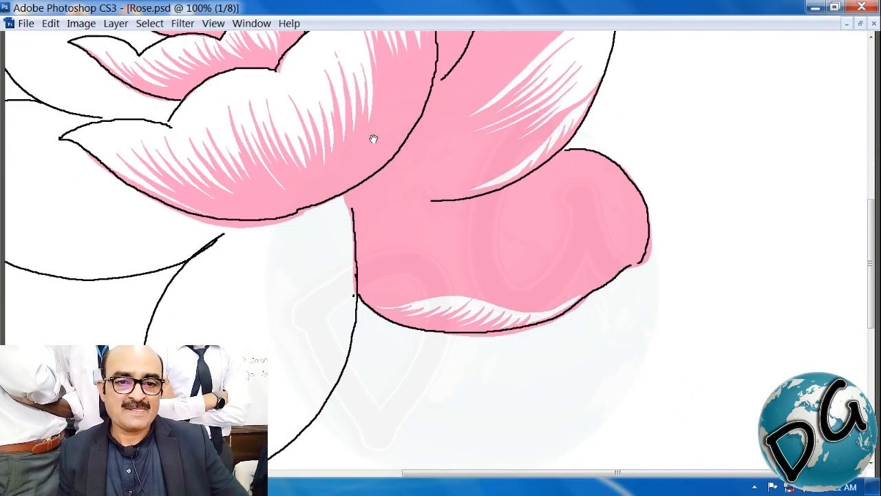
{"action": "left_click_drag", "start_coordinate": [327, 291], "coordinate": [463, 230]}
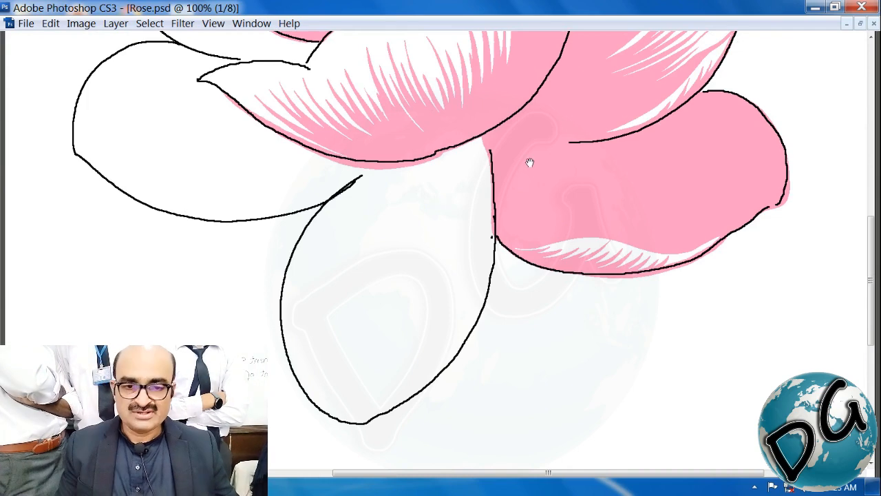
Start a Pen path at the upper left of the uncoloured lower-middle petal and curve its first segment down along the left outline
{"action": "left_click_drag", "start_coordinate": [510, 177], "coordinate": [510, 152]}
{"action": "scroll", "coordinate": [633, 308], "scroll_direction": "up", "scroll_amount": 2}
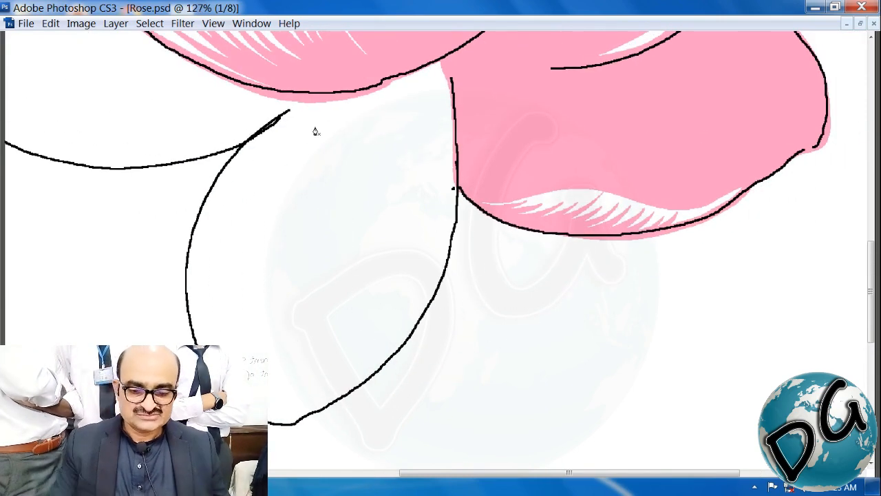
{"action": "left_click", "coordinate": [201, 332]}
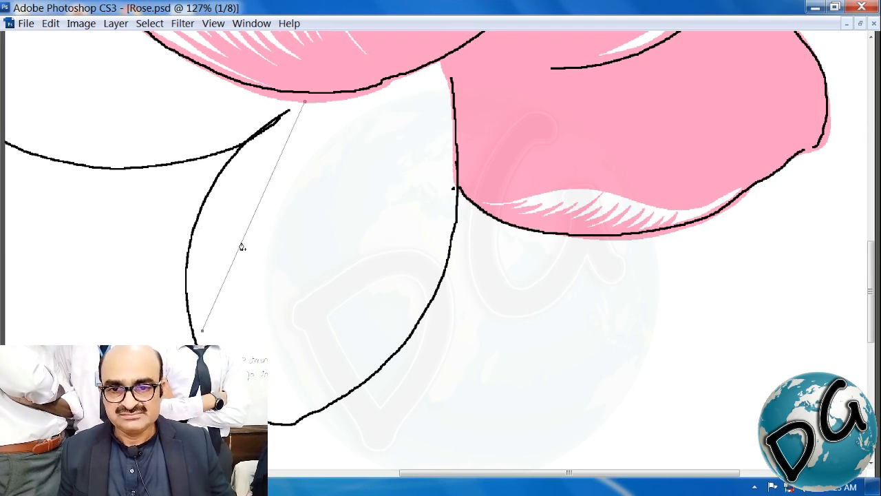
{"action": "left_click_drag", "start_coordinate": [242, 246], "coordinate": [206, 199]}
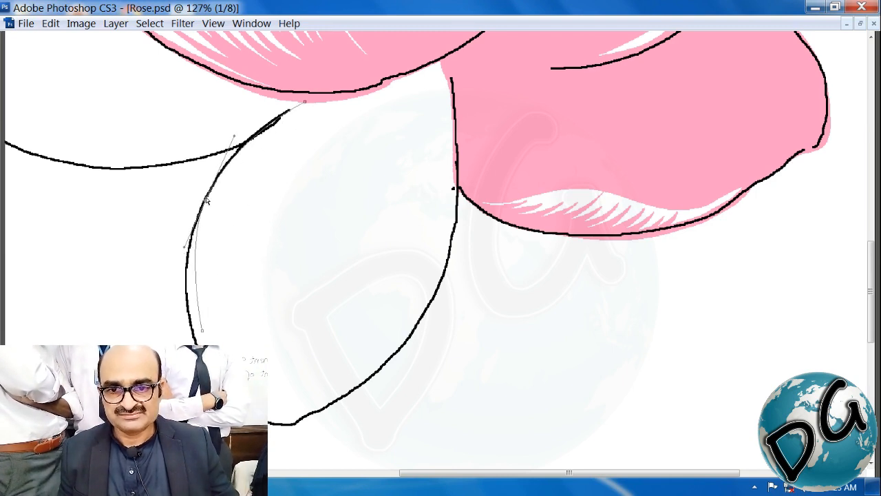
{"action": "left_click_drag", "start_coordinate": [234, 141], "coordinate": [238, 126]}
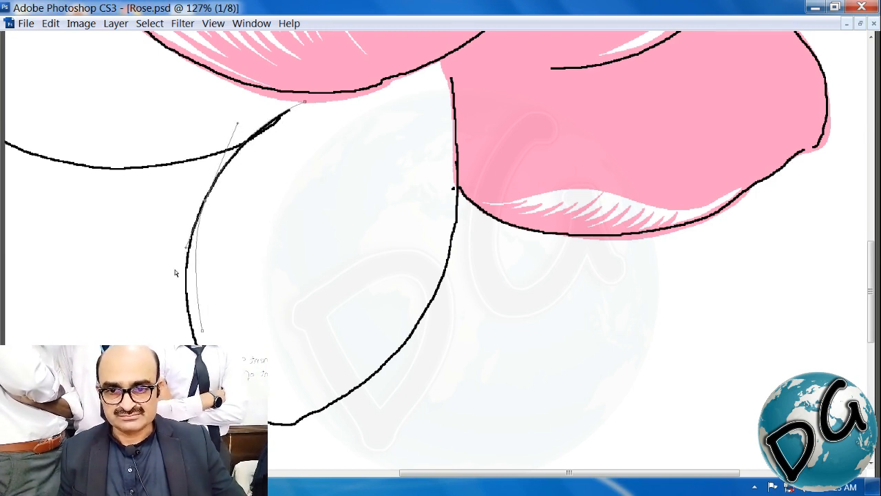
{"action": "left_click_drag", "start_coordinate": [186, 251], "coordinate": [178, 259]}
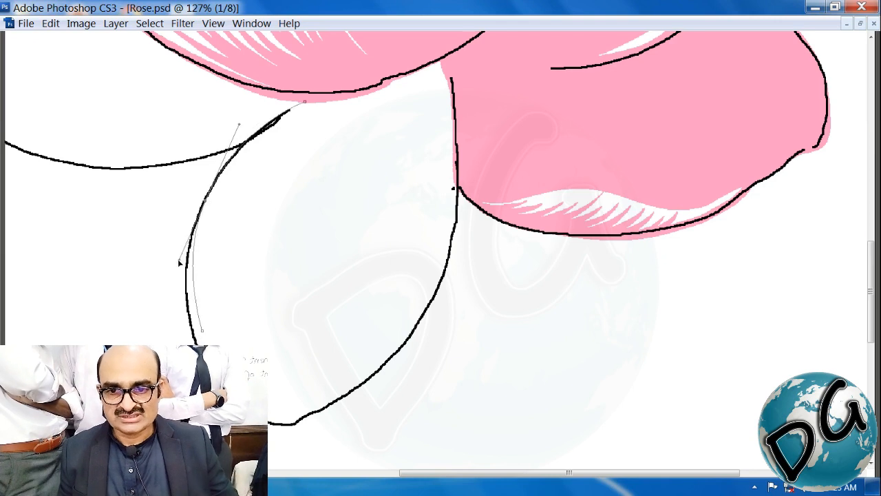
Continue the path with a narrow curved spike beside the left outline, a shorter return stroke down, and a curved rise toward the petal's top
{"action": "left_click", "coordinate": [242, 162]}
{"action": "mouse_move", "coordinate": [222, 248]}
{"action": "left_mouse_down"}
{"action": "mouse_move", "coordinate": [204, 239]}
{"action": "mouse_move", "coordinate": [217, 227]}
{"action": "left_mouse_up"}
{"action": "left_click", "coordinate": [209, 285]}
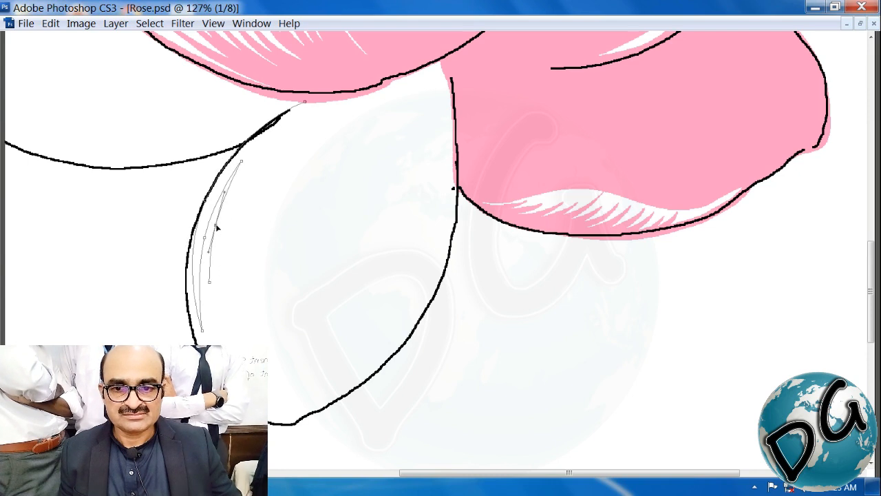
{"action": "left_click", "coordinate": [276, 142]}
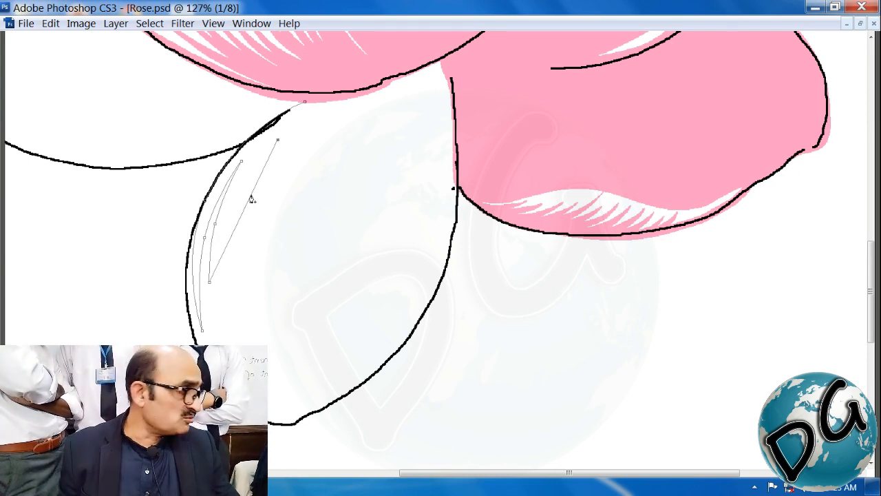
{"action": "left_click_drag", "start_coordinate": [244, 208], "coordinate": [230, 207]}
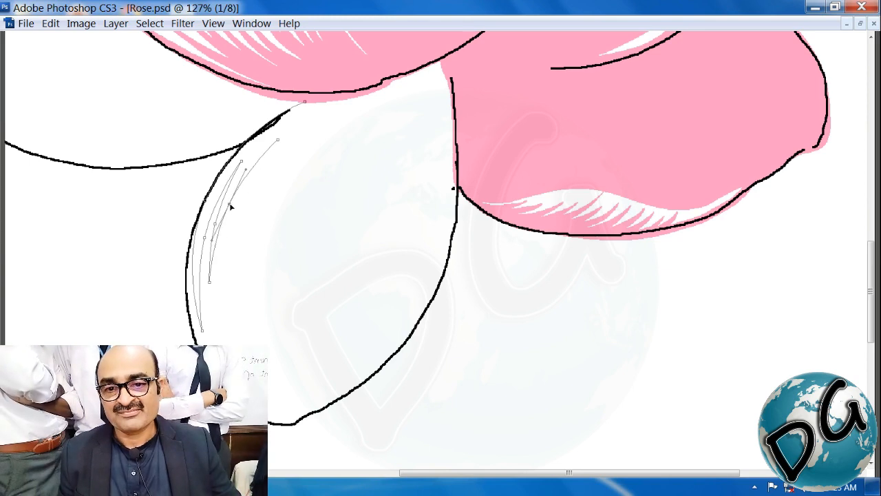
Add a long curved stroke down the petal's left part and a bowed return stroke up to just below the path's starting point
{"action": "left_click", "coordinate": [240, 341]}
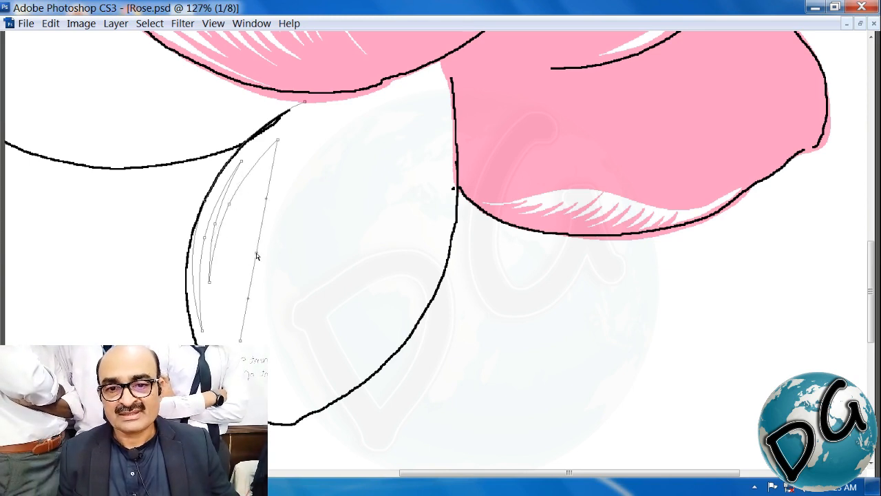
{"action": "left_click_drag", "start_coordinate": [256, 256], "coordinate": [237, 238]}
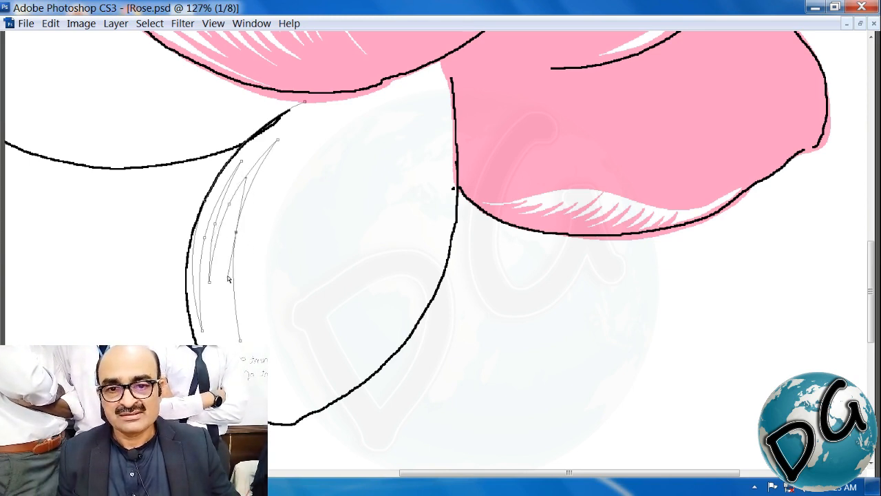
{"action": "left_click_drag", "start_coordinate": [228, 279], "coordinate": [224, 294]}
{"action": "left_click", "coordinate": [303, 132]}
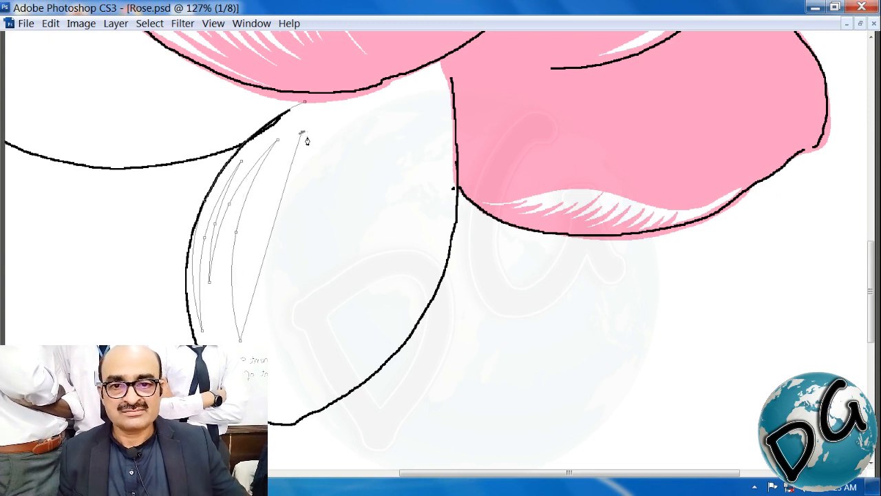
{"action": "key", "text": "ctrl+z"}
{"action": "left_click", "coordinate": [305, 131]}
{"action": "left_click_drag", "start_coordinate": [273, 234], "coordinate": [246, 232]}
Extend the zigzag with a medium curved stroke down and back up, followed by a long curved stroke reaching low in the petal's left half
{"action": "left_click_drag", "start_coordinate": [265, 280], "coordinate": [249, 284]}
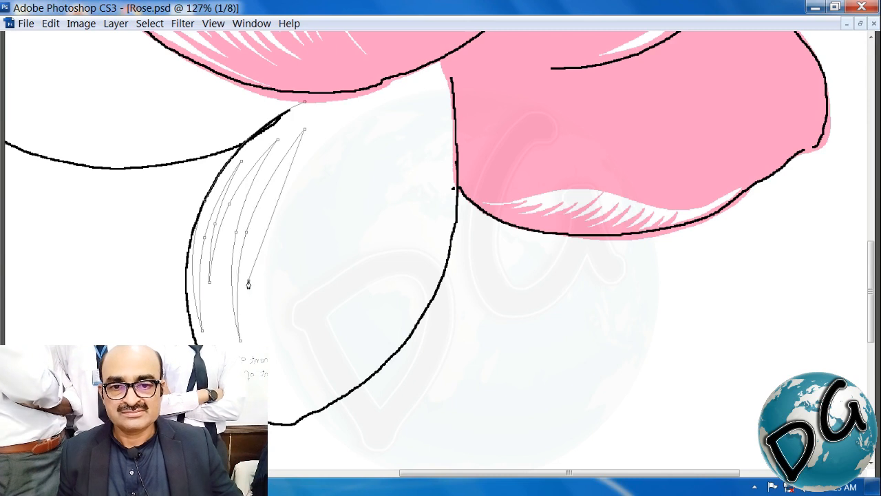
{"action": "left_click_drag", "start_coordinate": [274, 212], "coordinate": [269, 210]}
{"action": "left_click", "coordinate": [302, 151]}
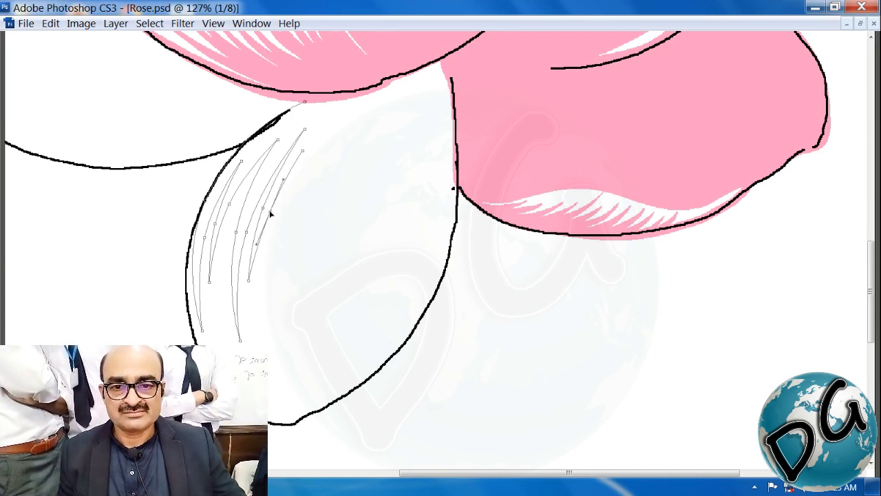
{"action": "left_click", "coordinate": [269, 348]}
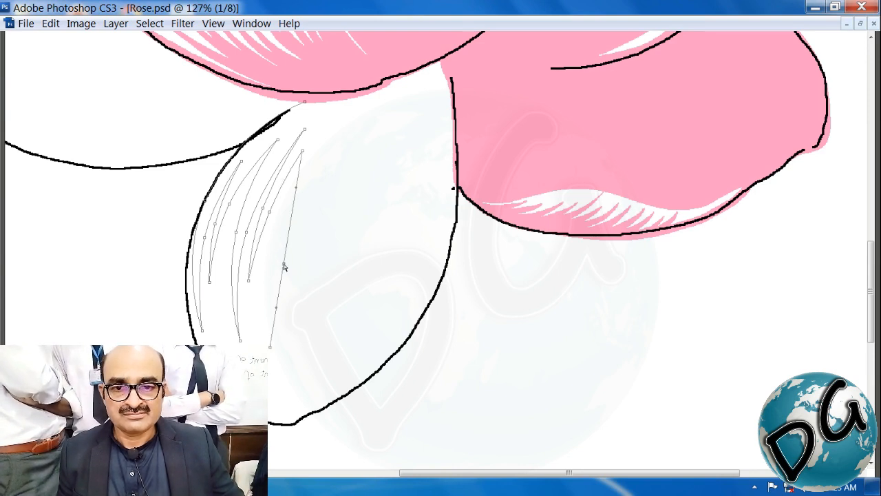
{"action": "left_click_drag", "start_coordinate": [284, 264], "coordinate": [271, 255]}
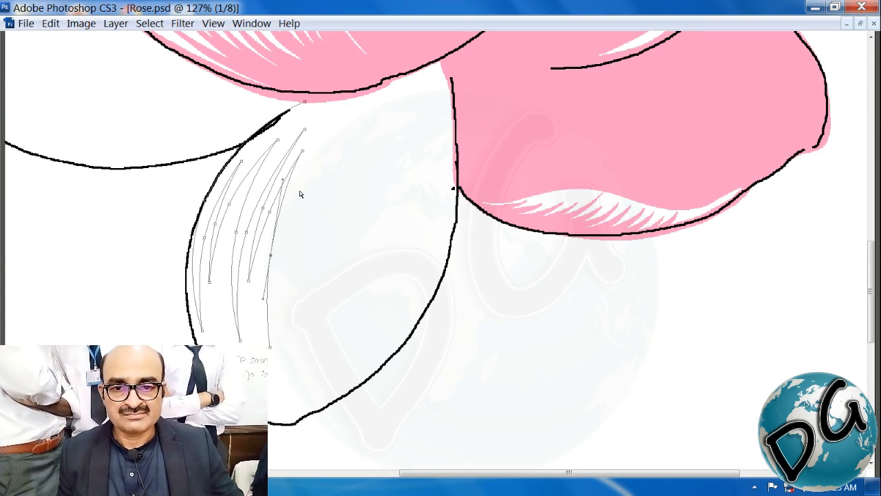
Draw a curved stroke back up, a mid-length stroke down left of the petal's centre, and a bowed rise ending nearer the petal above
{"action": "left_click", "coordinate": [320, 142]}
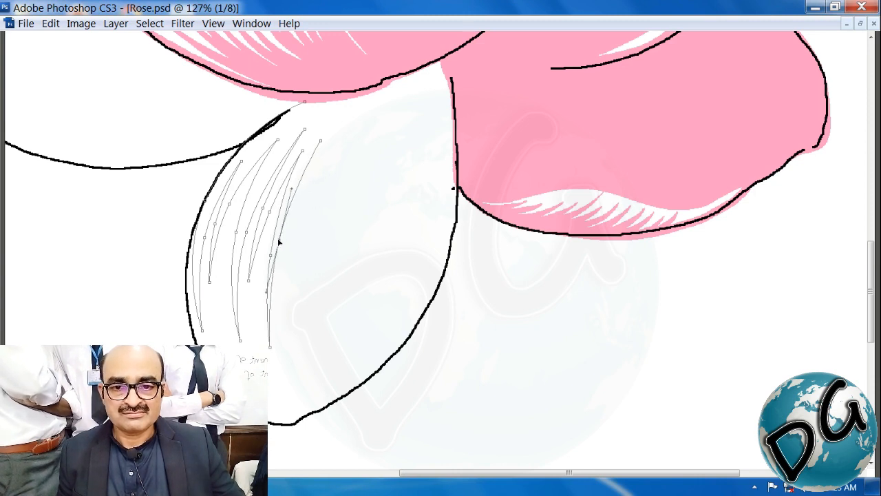
{"action": "left_click", "coordinate": [289, 277]}
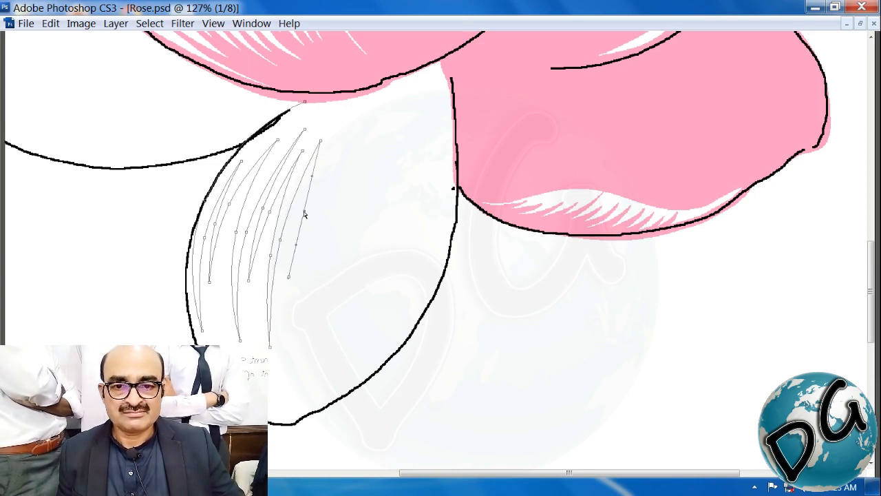
{"action": "left_click", "coordinate": [342, 130]}
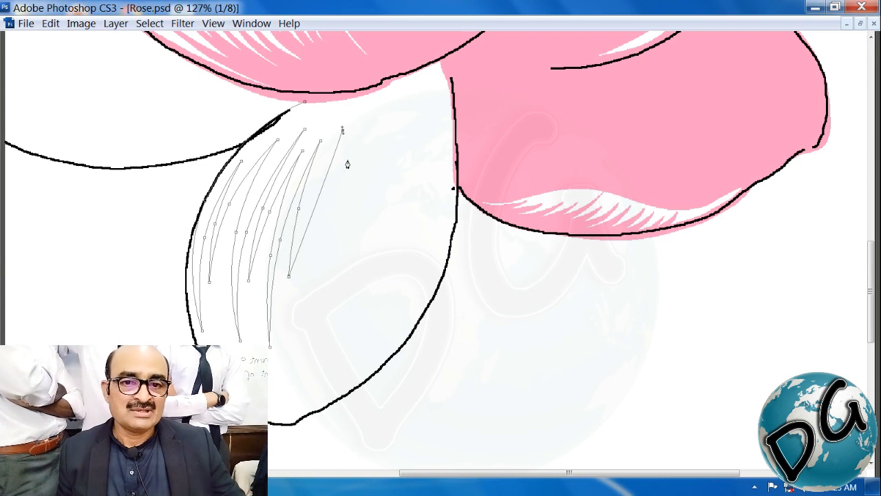
{"action": "key", "text": "ctrl+z"}
{"action": "left_click", "coordinate": [347, 117]}
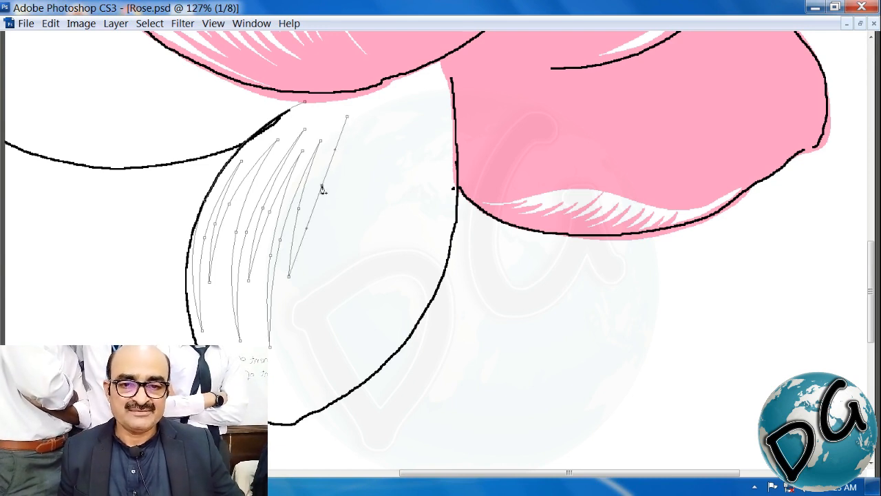
{"action": "left_click_drag", "start_coordinate": [321, 189], "coordinate": [310, 187]}
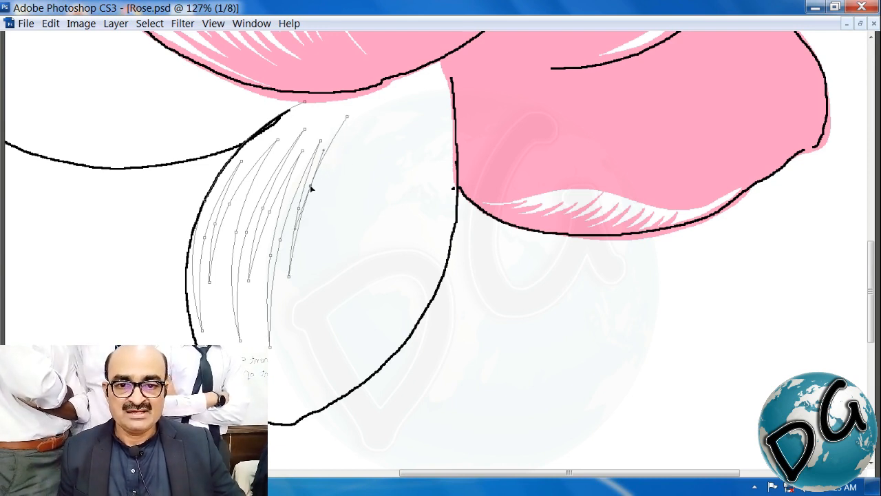
Add two mid-length curved shading spikes through the upper centre of the petal, ending at a peak just below the pink petal
{"action": "left_click", "coordinate": [307, 274]}
{"action": "left_click_drag", "start_coordinate": [325, 212], "coordinate": [357, 182]}
{"action": "left_click", "coordinate": [359, 123]}
{"action": "left_click", "coordinate": [324, 255]}
{"action": "left_click", "coordinate": [370, 110]}
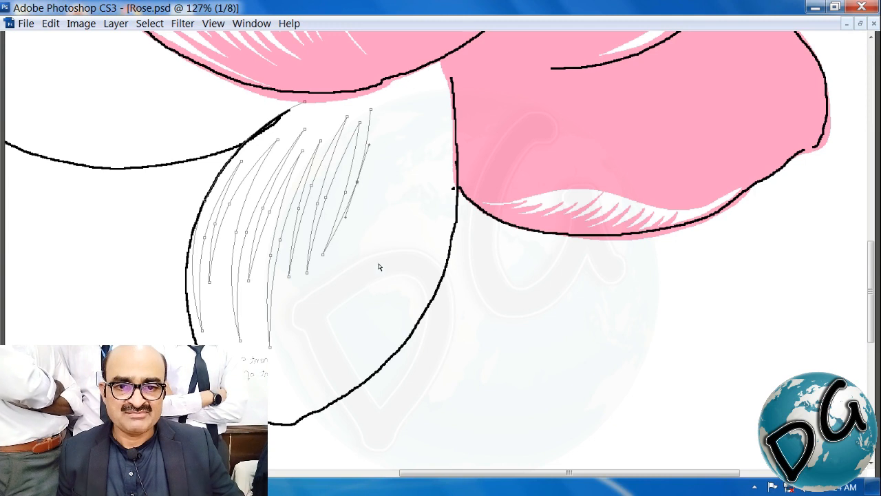
Draw a slightly longer stroke down the petal's centre, bow it to the right, and curve the return stroke to a slightly lower peak
{"action": "left_click", "coordinate": [329, 293]}
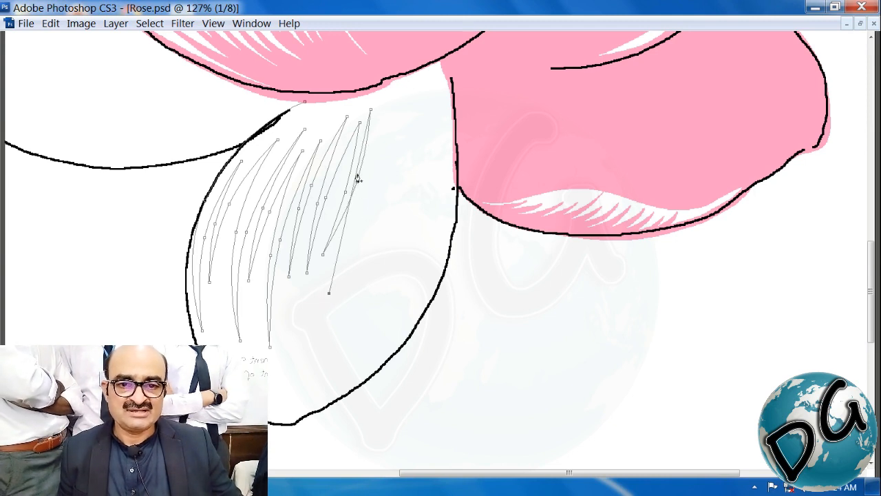
{"action": "left_click_drag", "start_coordinate": [357, 178], "coordinate": [365, 194]}
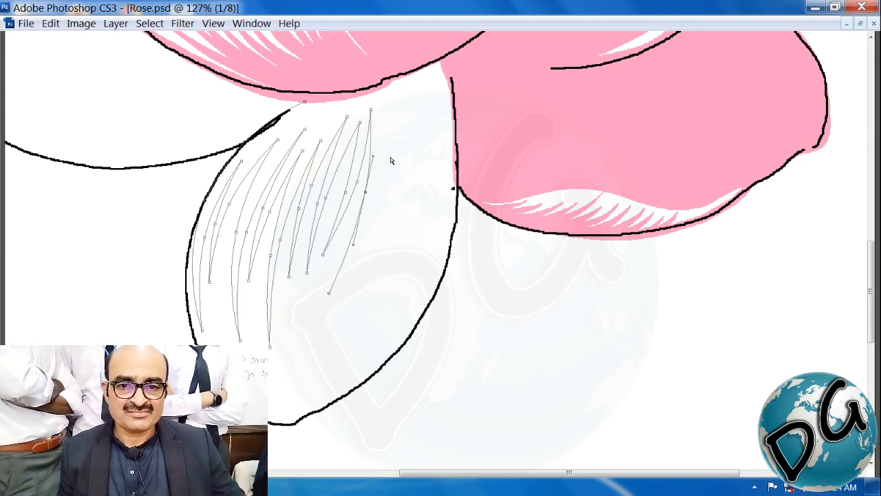
{"action": "left_click", "coordinate": [384, 134]}
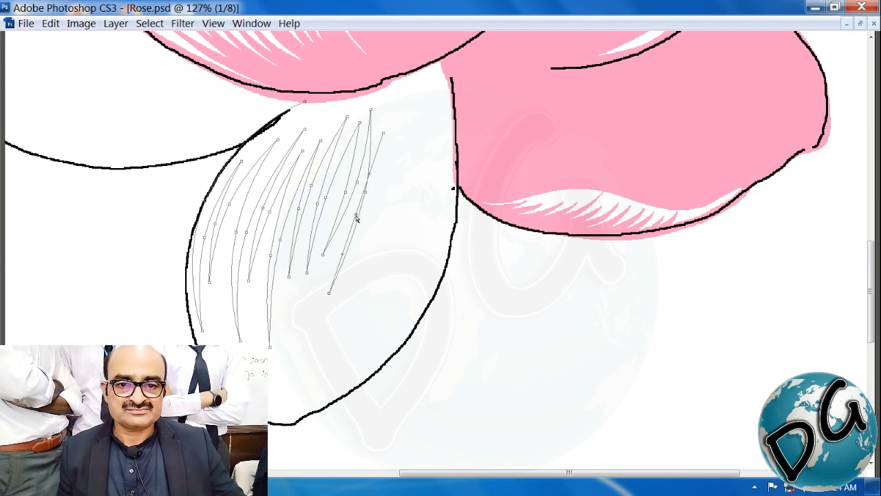
{"action": "left_click_drag", "start_coordinate": [356, 218], "coordinate": [360, 232]}
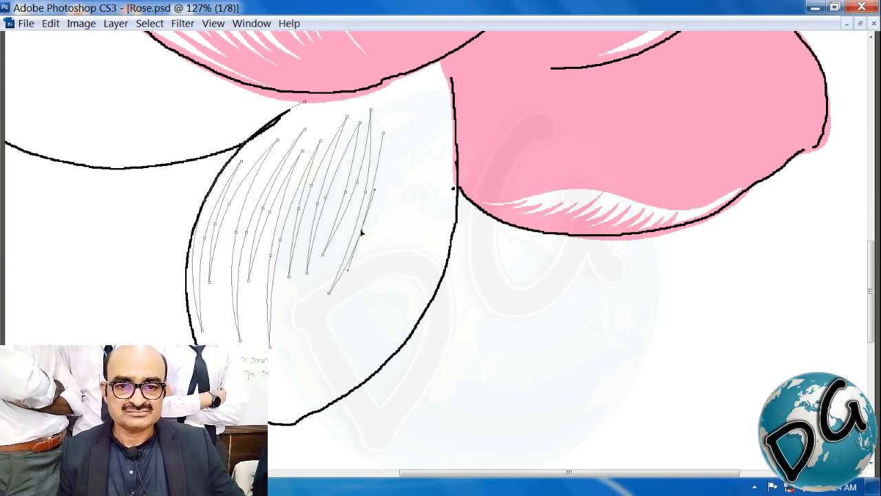
{"action": "left_click_drag", "start_coordinate": [376, 196], "coordinate": [381, 187]}
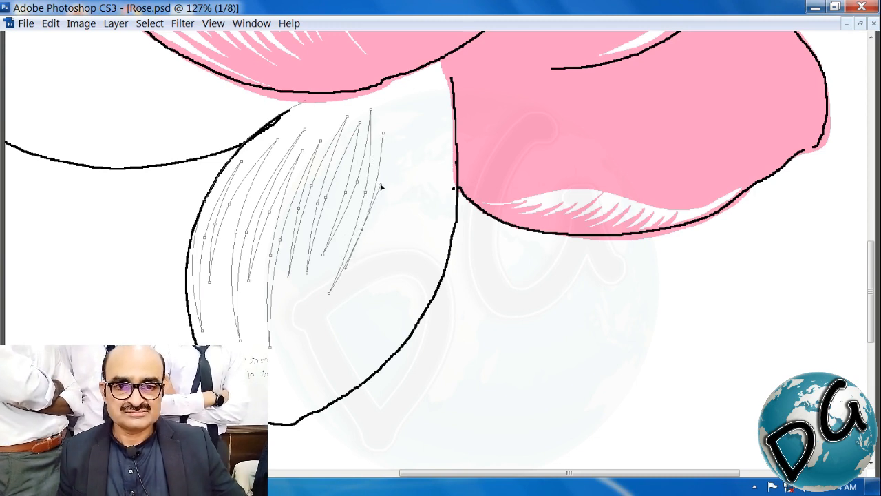
Add the longest stroke right of the petal's centre, bow it outward, and curve its return up to a peak near the top
{"action": "left_click", "coordinate": [341, 323]}
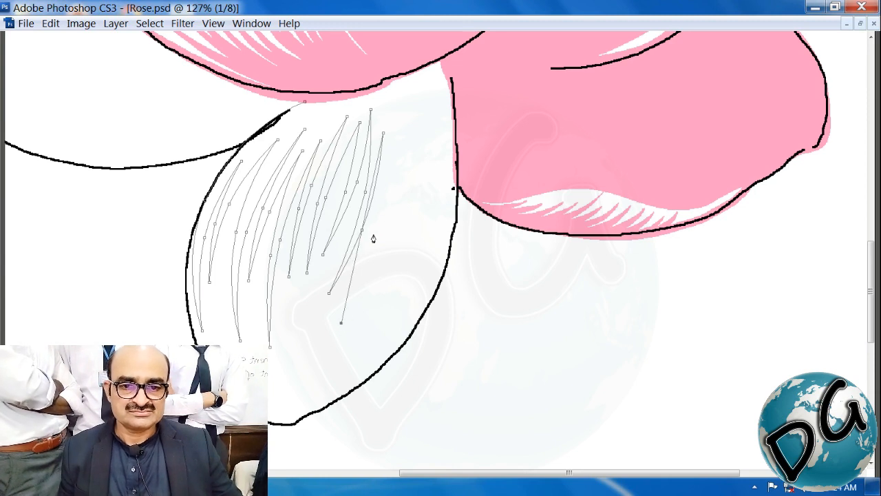
{"action": "left_click_drag", "start_coordinate": [366, 211], "coordinate": [378, 229]}
{"action": "left_click_drag", "start_coordinate": [365, 281], "coordinate": [364, 291]}
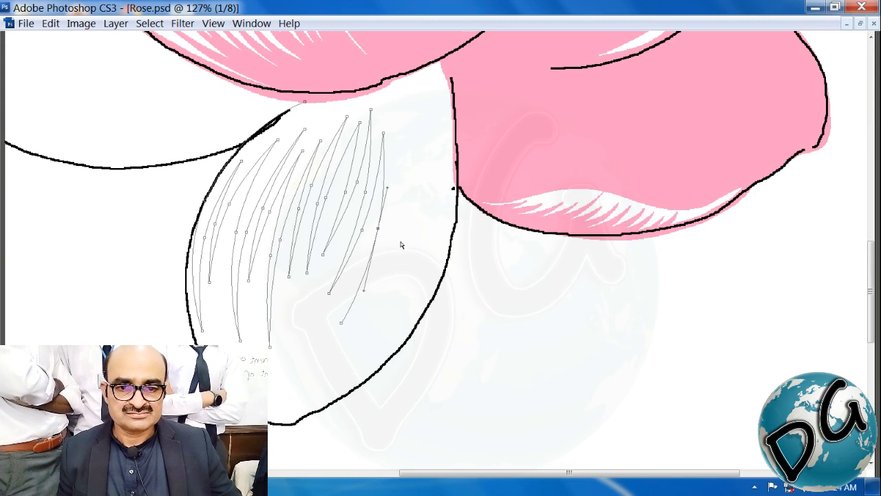
{"action": "left_click", "coordinate": [399, 113]}
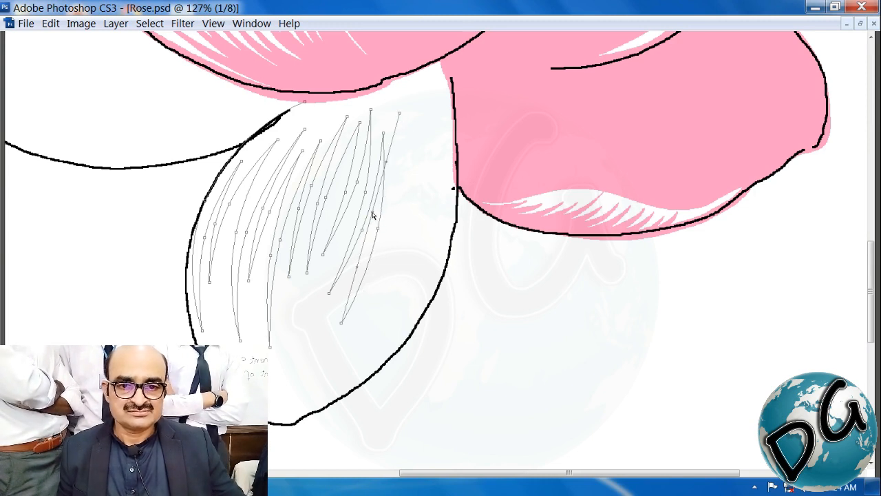
{"action": "left_click_drag", "start_coordinate": [373, 215], "coordinate": [389, 229]}
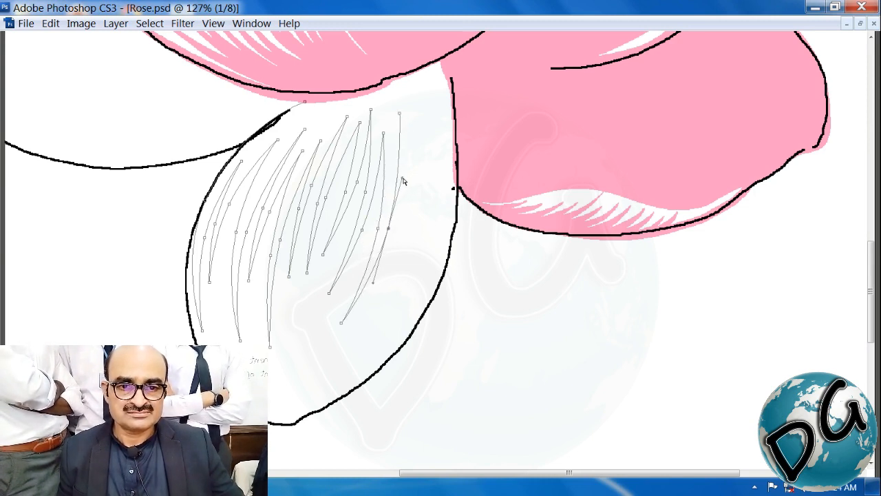
Add a curved spike in the petal's right part, adjusting its handles, and curve the return stroke up to a peak near the right edge
{"action": "left_click", "coordinate": [390, 290]}
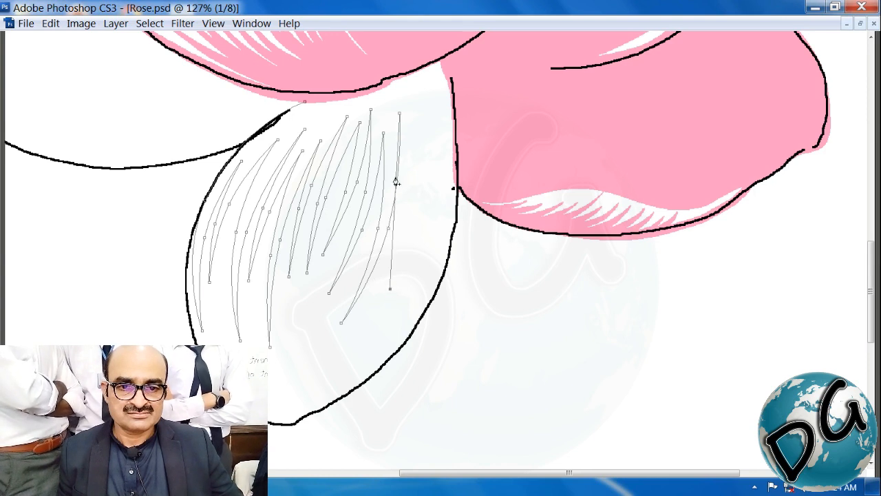
{"action": "left_click_drag", "start_coordinate": [400, 181], "coordinate": [408, 184]}
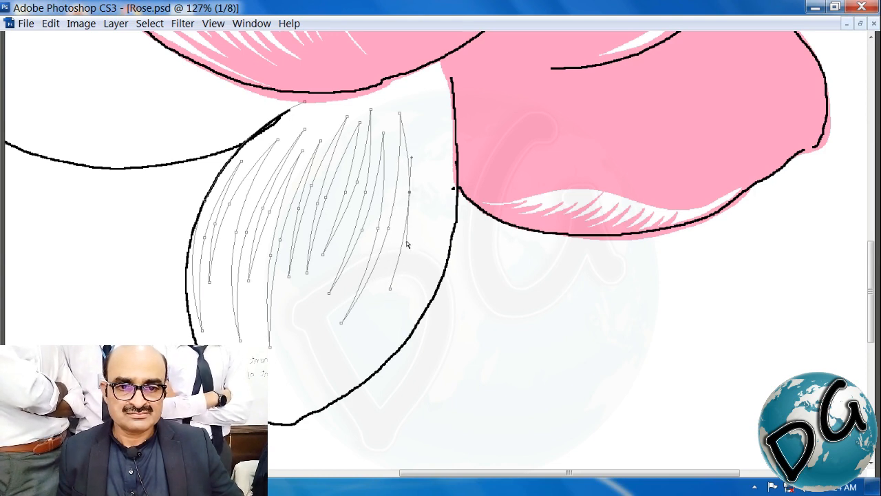
{"action": "left_click_drag", "start_coordinate": [406, 244], "coordinate": [409, 251]}
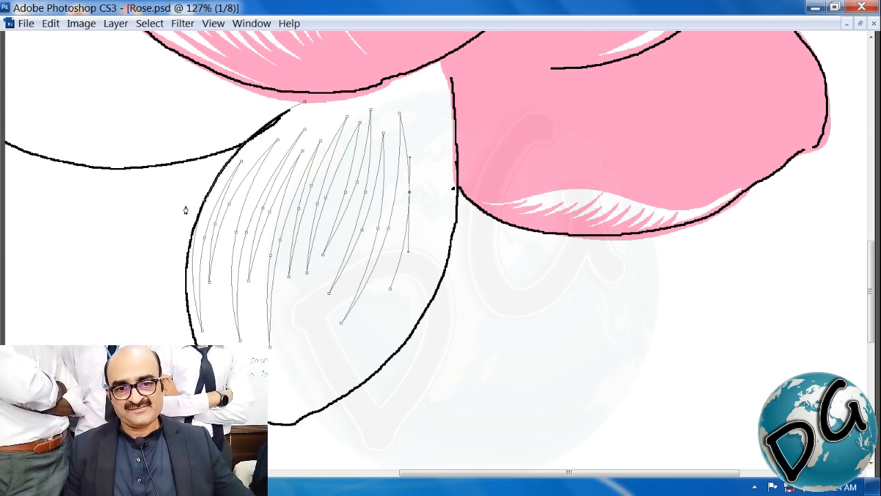
{"action": "left_click", "coordinate": [413, 114]}
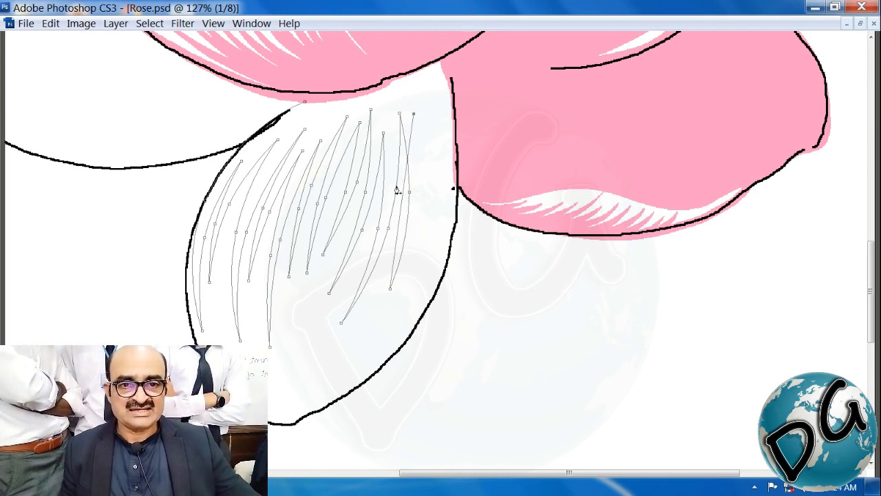
{"action": "left_click_drag", "start_coordinate": [403, 203], "coordinate": [427, 157]}
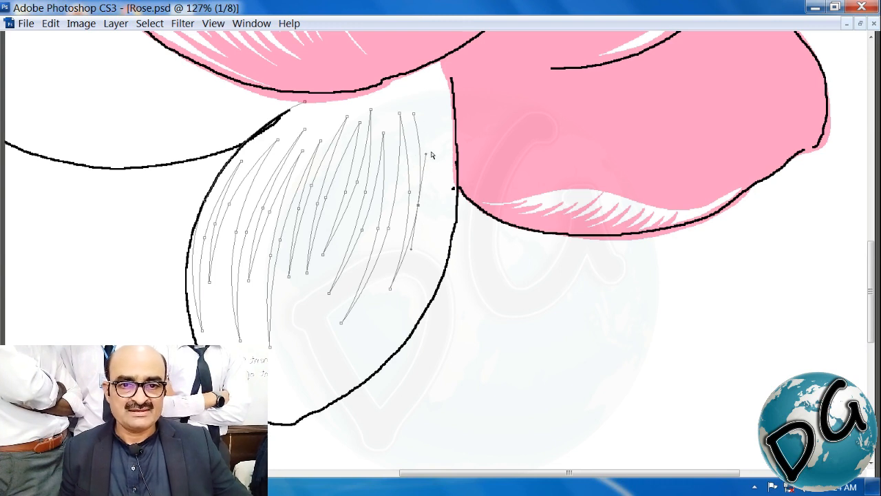
Add a curved Pen spike down the petal's right part and bow its return stroke outward toward the right edge
{"action": "left_click_drag", "start_coordinate": [416, 298], "coordinate": [424, 250]}
{"action": "left_click_drag", "start_coordinate": [416, 198], "coordinate": [440, 211]}
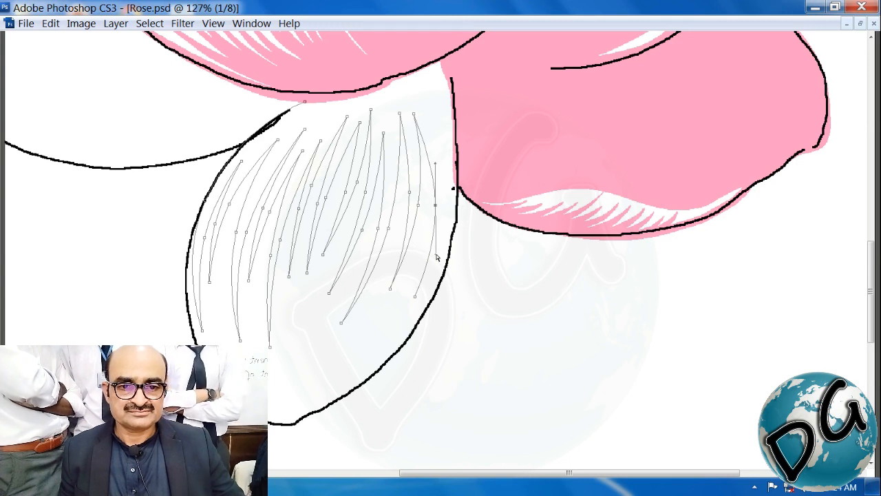
{"action": "left_click_drag", "start_coordinate": [436, 256], "coordinate": [436, 265]}
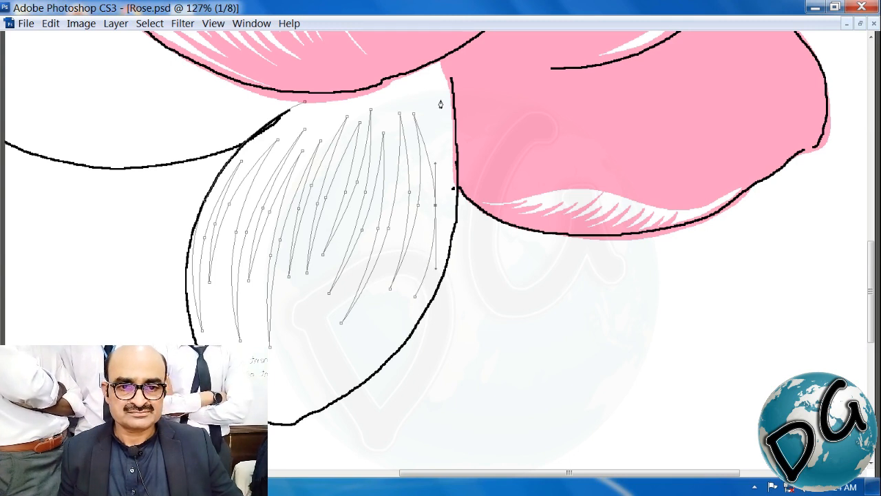
Curve the last stroke up to a peak by the right edge, close the path along the petal's top, and fill it pink
{"action": "left_click_drag", "start_coordinate": [433, 106], "coordinate": [432, 117]}
{"action": "left_click_drag", "start_coordinate": [423, 198], "coordinate": [445, 207]}
{"action": "left_click_drag", "start_coordinate": [451, 160], "coordinate": [454, 150]}
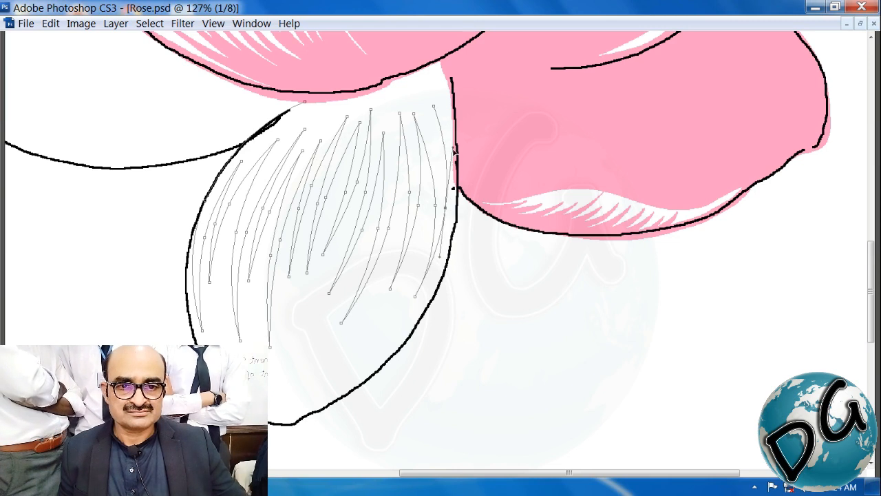
{"action": "left_click", "coordinate": [415, 58]}
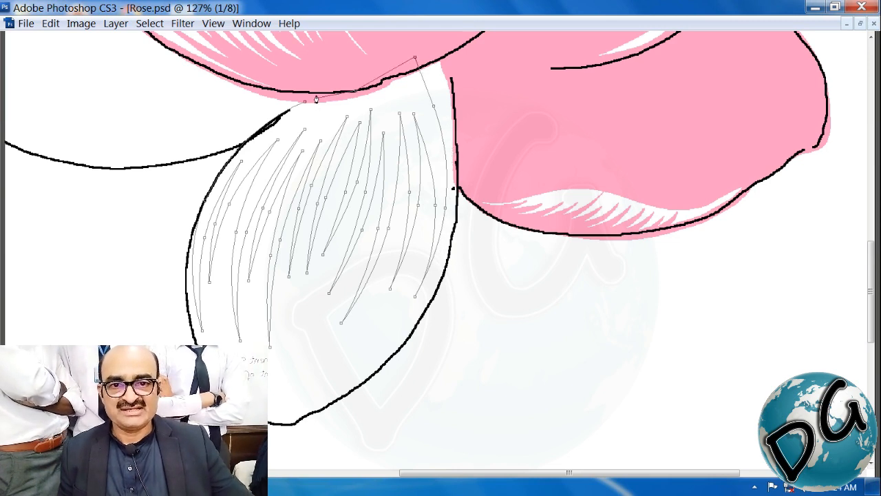
{"action": "left_click", "coordinate": [347, 95]}
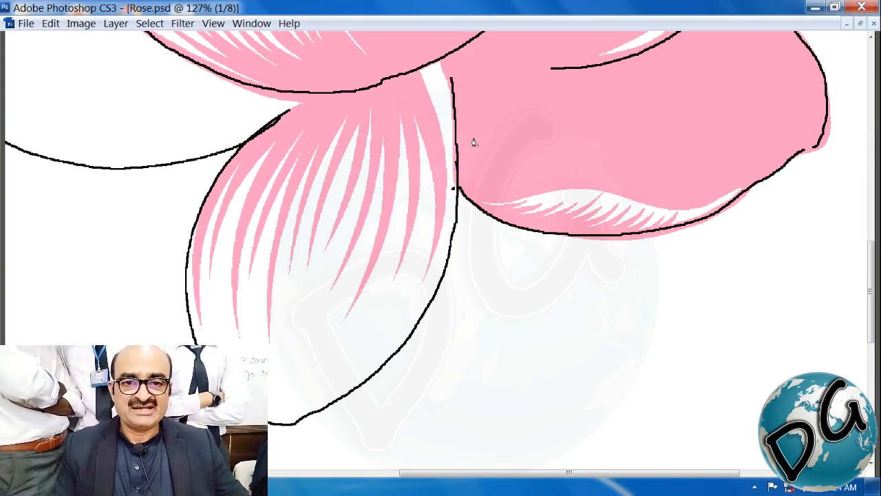
Brush a curved pink stroke to the petal's right outline, closing off the white gap at its upper-right corner
{"action": "left_click_drag", "start_coordinate": [478, 223], "coordinate": [393, 443]}
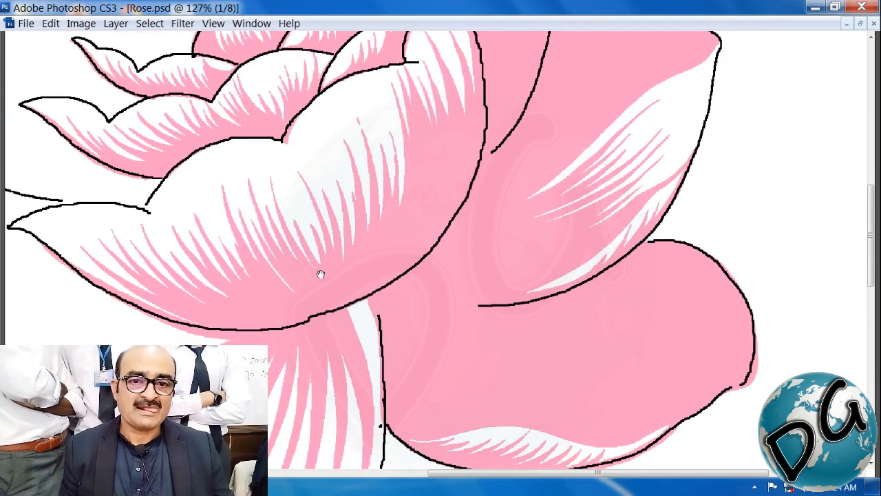
{"action": "mouse_move", "coordinate": [320, 273]}
{"action": "left_mouse_down"}
{"action": "mouse_move", "coordinate": [403, 172]}
{"action": "mouse_move", "coordinate": [349, 117]}
{"action": "left_mouse_up"}
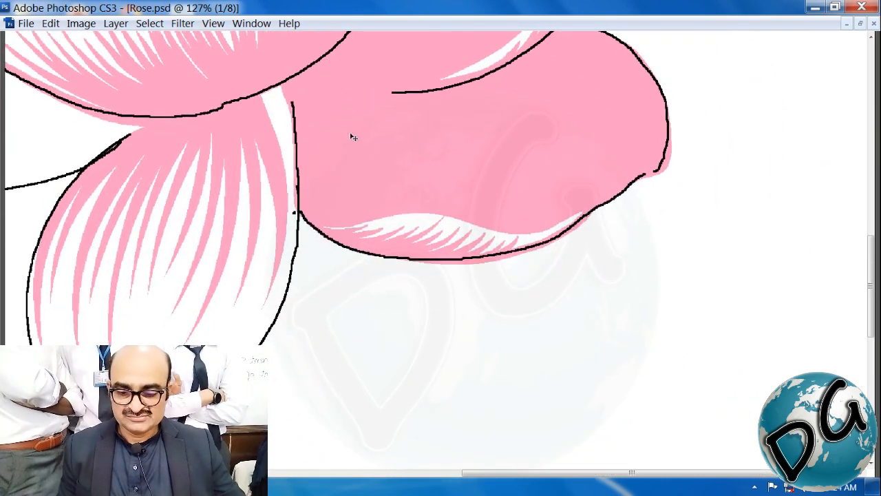
{"action": "left_click_drag", "start_coordinate": [185, 308], "coordinate": [166, 385]}
{"action": "left_click_drag", "start_coordinate": [370, 245], "coordinate": [116, 294]}
{"action": "left_click_drag", "start_coordinate": [260, 180], "coordinate": [262, 138]}
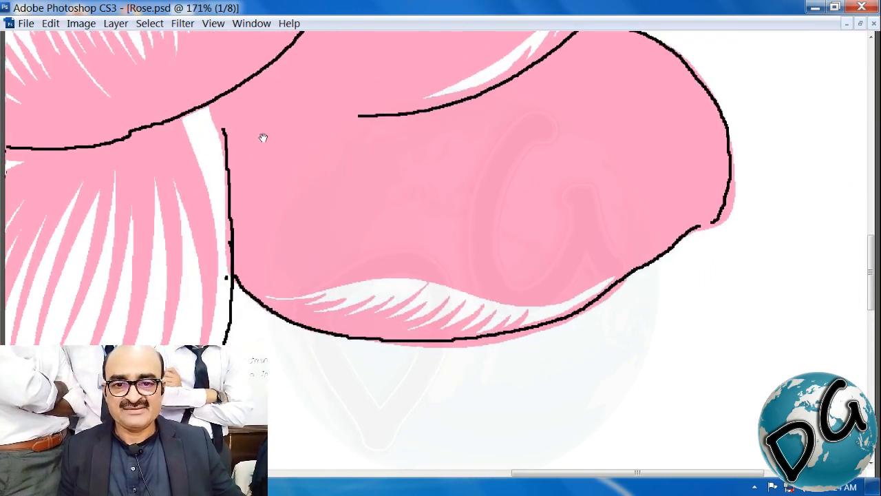
{"action": "mouse_move", "coordinate": [193, 110]}
{"action": "left_mouse_down"}
{"action": "mouse_move", "coordinate": [221, 169]}
{"action": "mouse_move", "coordinate": [177, 260]}
{"action": "mouse_move", "coordinate": [149, 246]}
{"action": "left_mouse_up"}
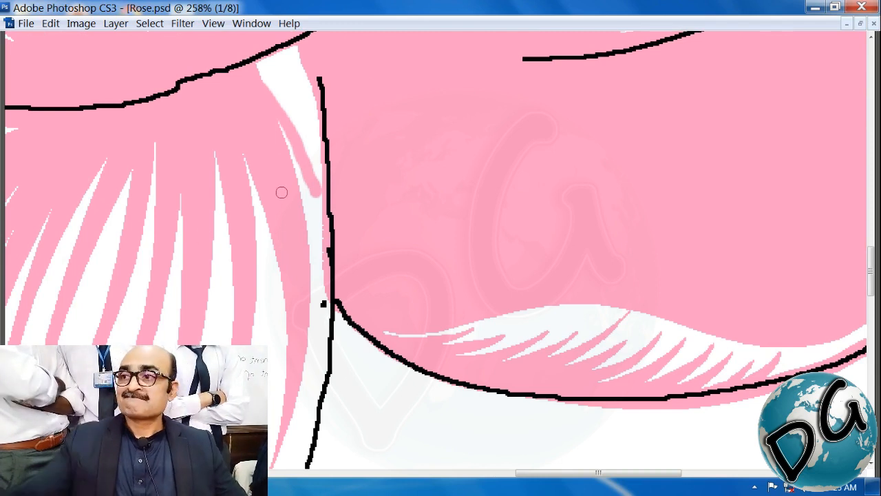
{"action": "left_click_drag", "start_coordinate": [278, 118], "coordinate": [328, 253]}
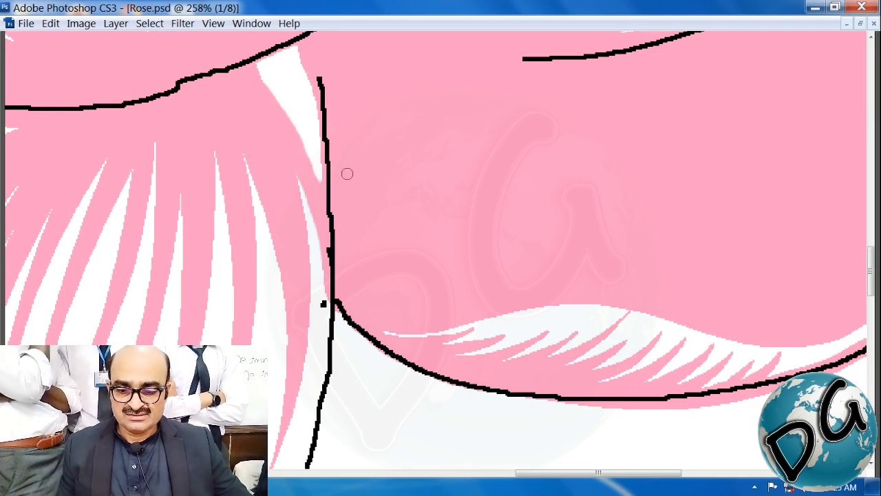
Brush a thin pink edge along the petal's right outline and fill the enclosed white gap in the upper-right corner with pink
{"action": "left_click_drag", "start_coordinate": [326, 311], "coordinate": [331, 246]}
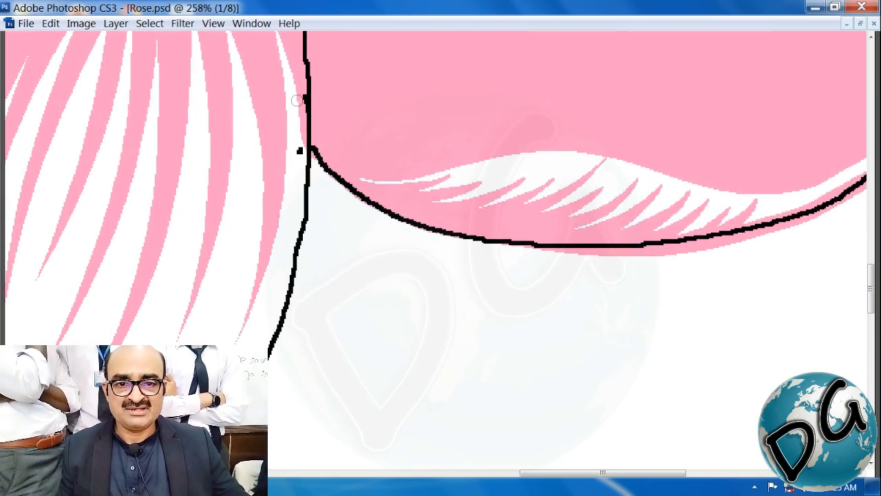
{"action": "left_click_drag", "start_coordinate": [294, 58], "coordinate": [287, 99]}
{"action": "mouse_move", "coordinate": [264, 56]}
{"action": "left_mouse_down"}
{"action": "mouse_move", "coordinate": [285, 110]}
{"action": "mouse_move", "coordinate": [267, 72]}
{"action": "mouse_move", "coordinate": [292, 219]}
{"action": "mouse_move", "coordinate": [276, 375]}
{"action": "left_mouse_up"}
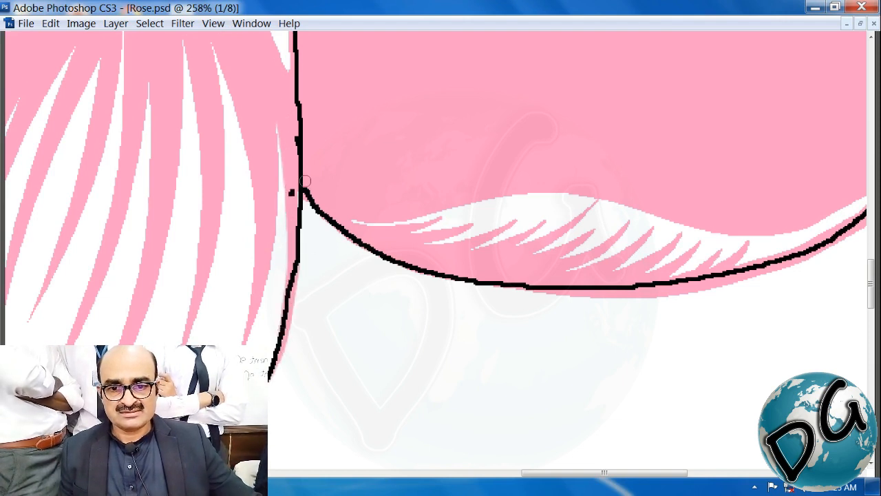
{"action": "mouse_move", "coordinate": [295, 139]}
{"action": "left_mouse_down"}
{"action": "mouse_move", "coordinate": [392, 345]}
{"action": "mouse_move", "coordinate": [379, 275]}
{"action": "left_mouse_up"}
{"action": "key", "text": "g"}
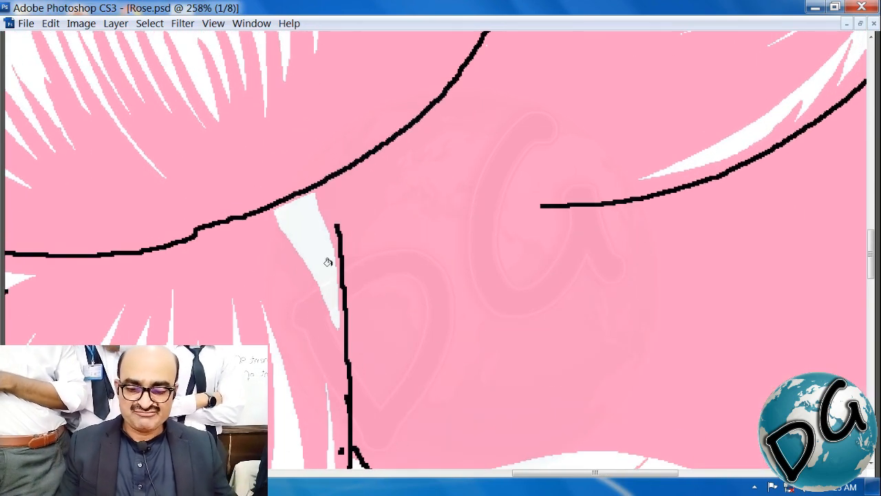
{"action": "left_click", "coordinate": [309, 237]}
Brush a thin pink edge along the petal's lower-right outline down to the bottom tip
{"action": "left_click_drag", "start_coordinate": [258, 342], "coordinate": [585, 57]}
{"action": "key", "text": "ctrl+minus"}
{"action": "key", "text": "ctrl+minus"}
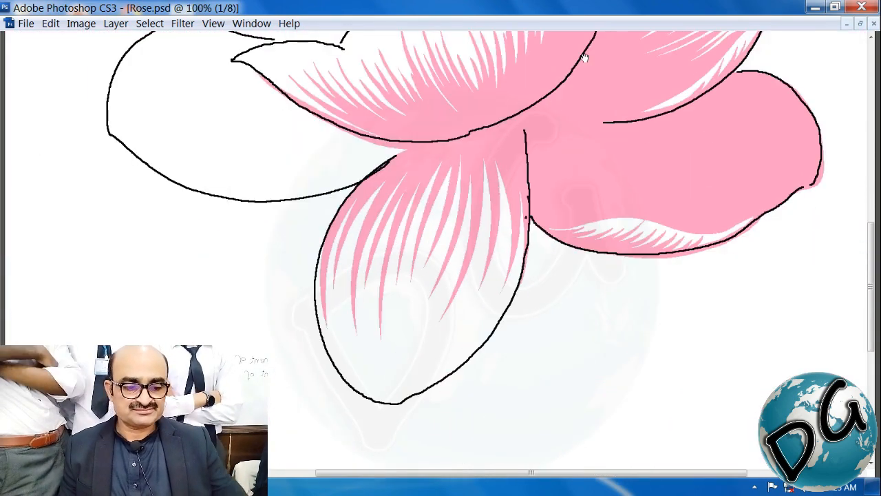
{"action": "left_click_drag", "start_coordinate": [424, 296], "coordinate": [389, 247]}
{"action": "left_click_drag", "start_coordinate": [494, 200], "coordinate": [267, 406]}
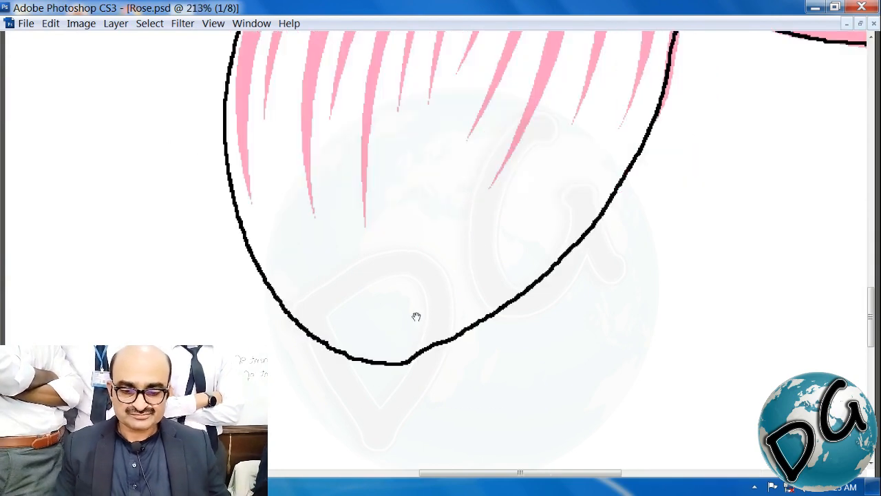
{"action": "left_click_drag", "start_coordinate": [702, 114], "coordinate": [248, 421]}
{"action": "left_click_drag", "start_coordinate": [318, 334], "coordinate": [136, 399]}
{"action": "mouse_move", "coordinate": [500, 108]}
{"action": "left_mouse_down"}
{"action": "mouse_move", "coordinate": [475, 173]}
{"action": "mouse_move", "coordinate": [418, 260]}
{"action": "mouse_move", "coordinate": [385, 296]}
{"action": "mouse_move", "coordinate": [268, 377]}
{"action": "left_mouse_up"}
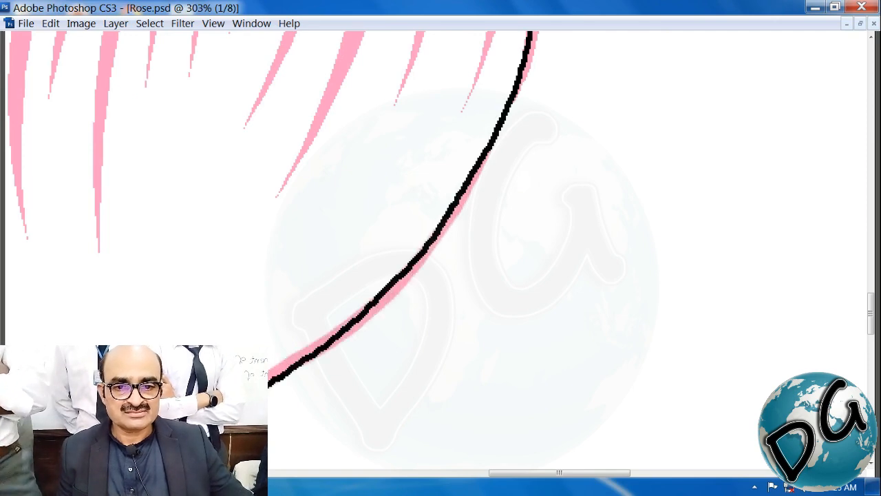
Brush a thin pink edge along the petal's left outline, continuing around the lower-left curve to the bottom tip
{"action": "left_click_drag", "start_coordinate": [319, 255], "coordinate": [629, 272]}
{"action": "left_click_drag", "start_coordinate": [219, 128], "coordinate": [177, 291]}
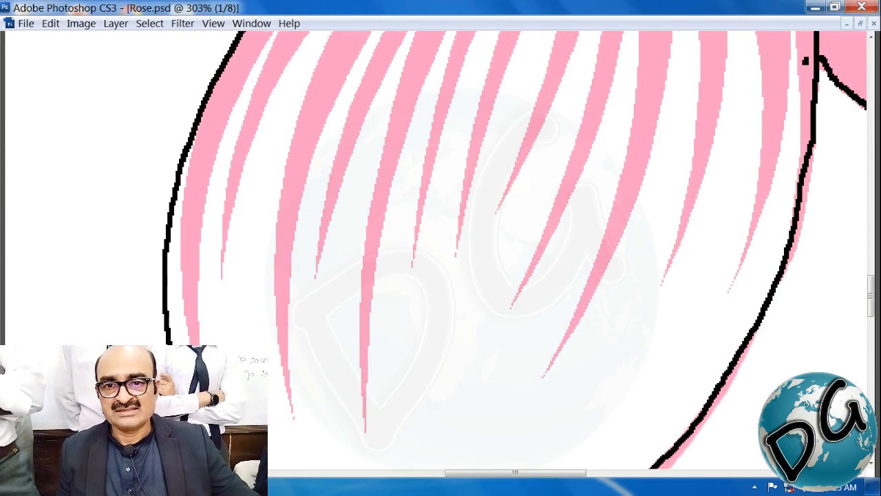
{"action": "mouse_move", "coordinate": [219, 74]}
{"action": "left_mouse_down"}
{"action": "mouse_move", "coordinate": [182, 165]}
{"action": "mouse_move", "coordinate": [167, 256]}
{"action": "mouse_move", "coordinate": [167, 341]}
{"action": "left_mouse_up"}
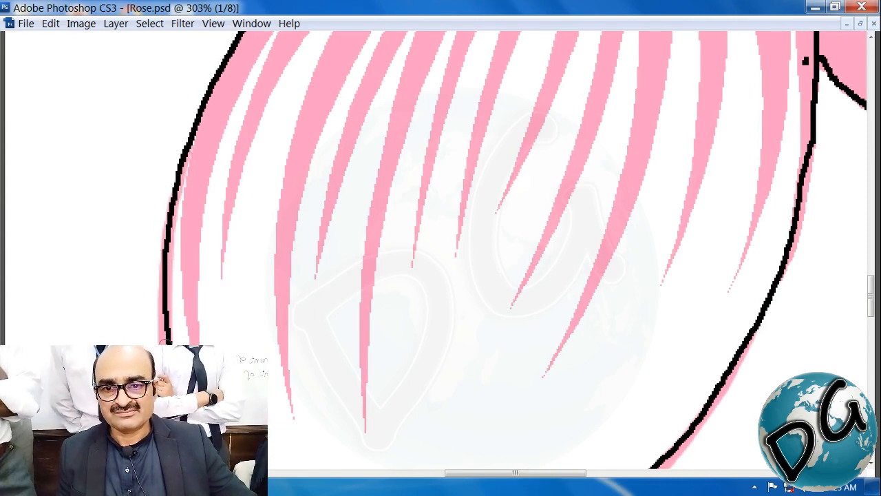
{"action": "left_click_drag", "start_coordinate": [259, 397], "coordinate": [168, 124]}
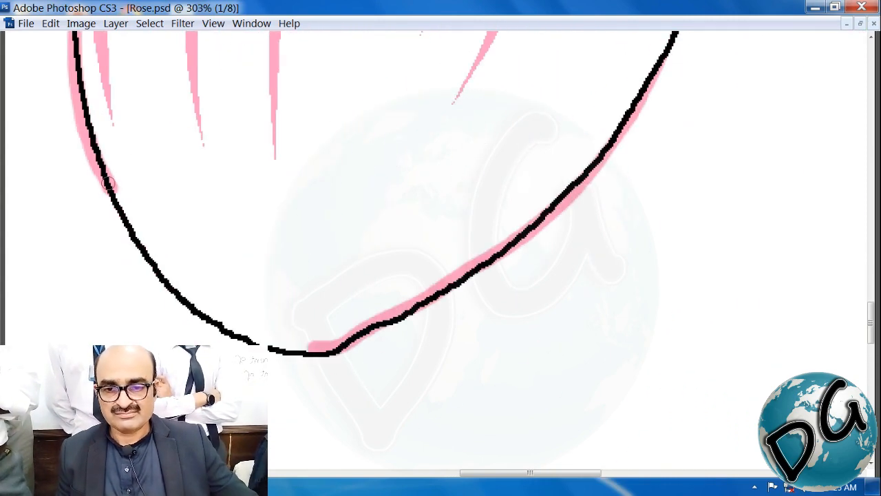
{"action": "mouse_move", "coordinate": [108, 185]}
{"action": "left_mouse_down"}
{"action": "mouse_move", "coordinate": [195, 308]}
{"action": "mouse_move", "coordinate": [254, 339]}
{"action": "mouse_move", "coordinate": [311, 344]}
{"action": "left_mouse_up"}
Brush tapered pink strokes between the petal's centre and its bottom tip, two long and one shorter
{"action": "mouse_move", "coordinate": [389, 255]}
{"action": "left_mouse_down"}
{"action": "mouse_move", "coordinate": [238, 335]}
{"action": "mouse_move", "coordinate": [309, 349]}
{"action": "mouse_move", "coordinate": [296, 307]}
{"action": "left_mouse_up"}
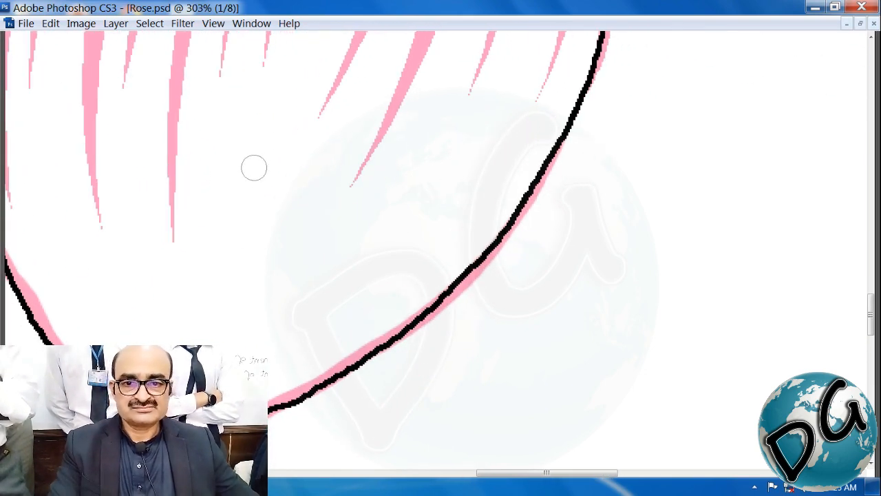
{"action": "left_click_drag", "start_coordinate": [238, 160], "coordinate": [227, 338]}
{"action": "left_click_drag", "start_coordinate": [254, 233], "coordinate": [241, 337]}
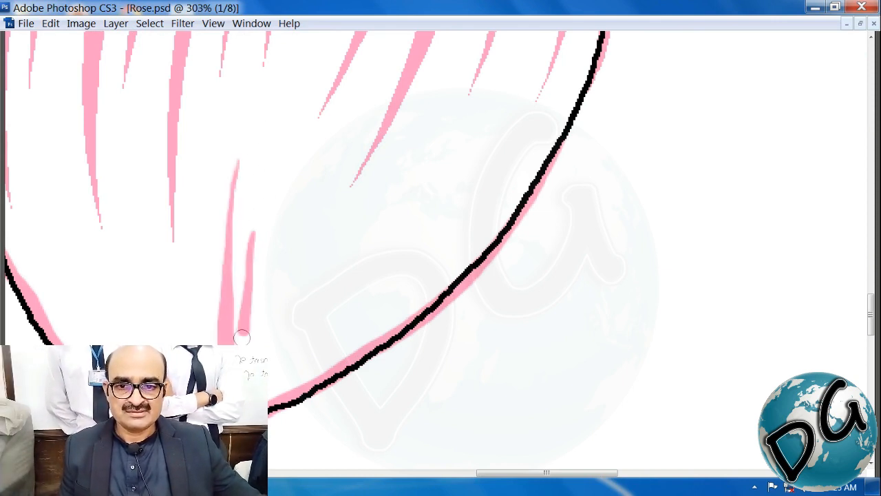
{"action": "left_click_drag", "start_coordinate": [281, 159], "coordinate": [238, 333]}
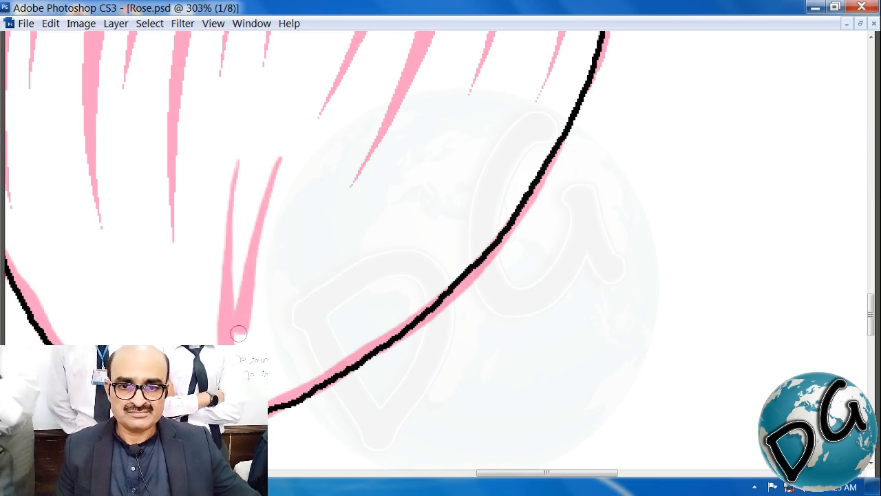
{"action": "left_click_drag", "start_coordinate": [279, 235], "coordinate": [264, 343]}
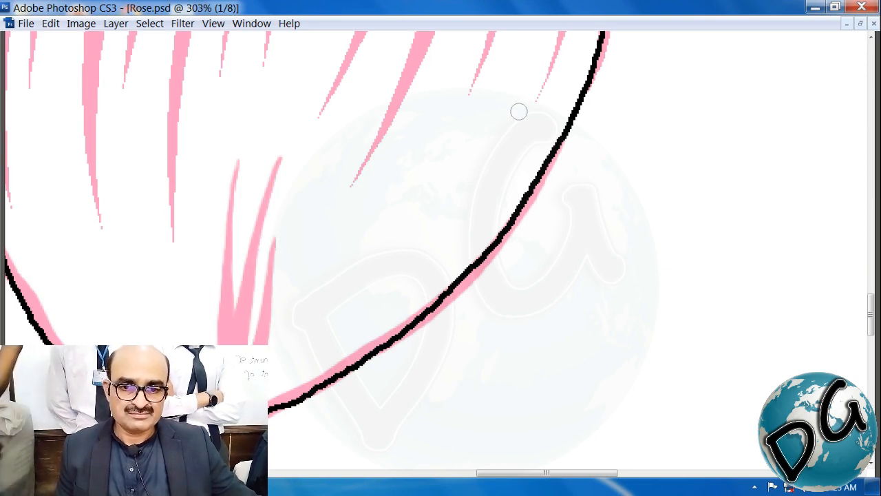
Brush tapered pink strokes of varied length fanning from the bottom tip across the petal's lower-right part
{"action": "mouse_move", "coordinate": [526, 110]}
{"action": "left_mouse_down"}
{"action": "mouse_move", "coordinate": [483, 183]}
{"action": "mouse_move", "coordinate": [270, 391]}
{"action": "left_mouse_up"}
{"action": "left_click", "coordinate": [511, 184]}
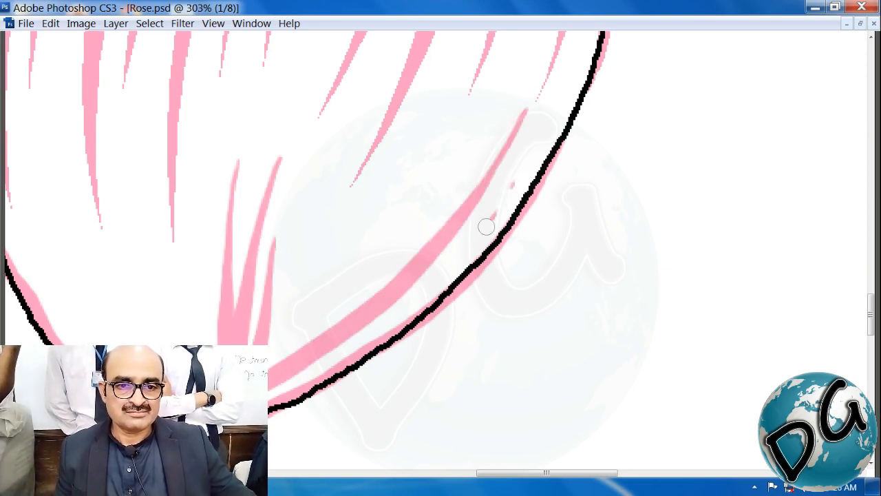
{"action": "left_click_drag", "start_coordinate": [490, 222], "coordinate": [271, 398]}
{"action": "left_click_drag", "start_coordinate": [428, 221], "coordinate": [320, 340]}
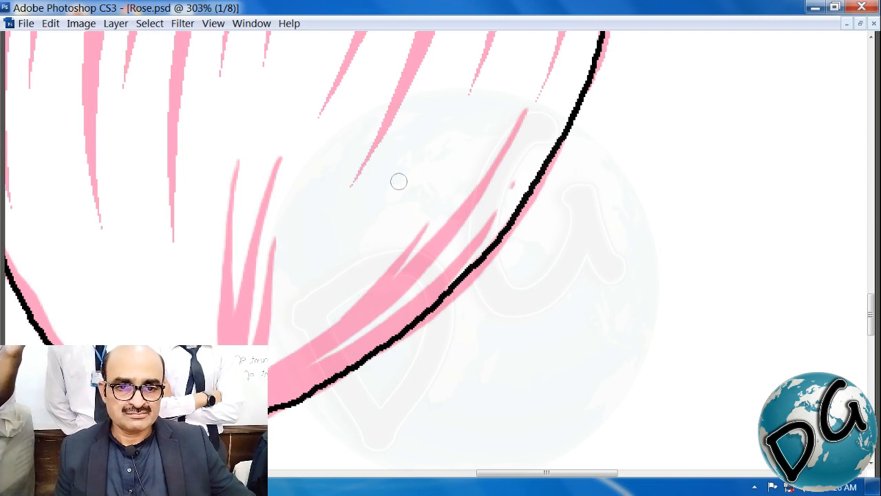
{"action": "left_click_drag", "start_coordinate": [409, 150], "coordinate": [272, 371]}
{"action": "left_click_drag", "start_coordinate": [314, 223], "coordinate": [266, 358]}
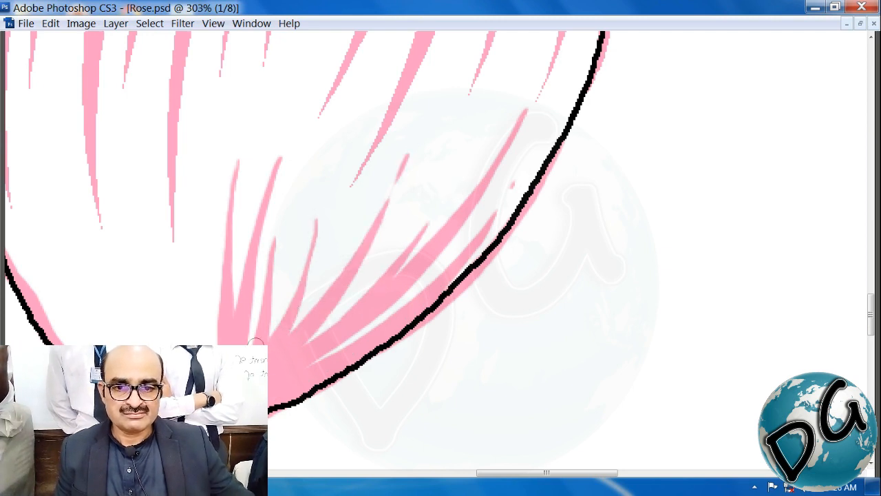
Brush a long curved, tapered pink stroke in the petal's lower-left part, running down toward the bottom tip
{"action": "left_click_drag", "start_coordinate": [162, 254], "coordinate": [206, 230]}
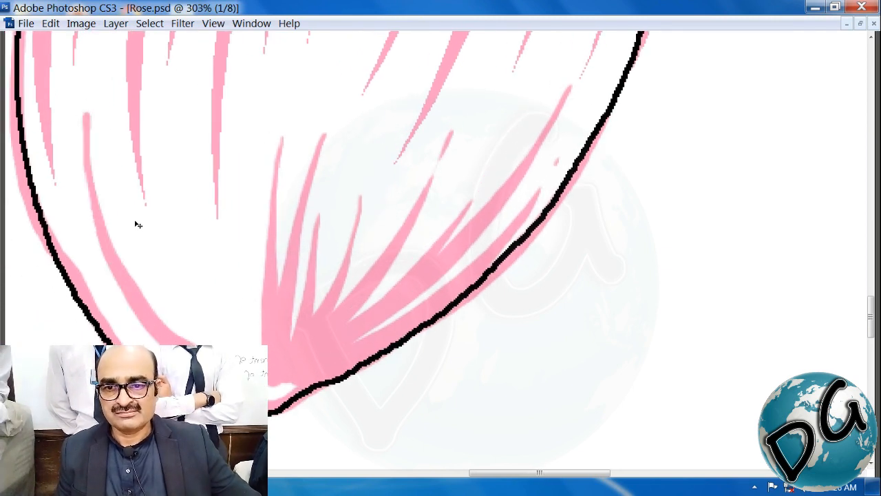
{"action": "left_click_drag", "start_coordinate": [85, 157], "coordinate": [203, 342]}
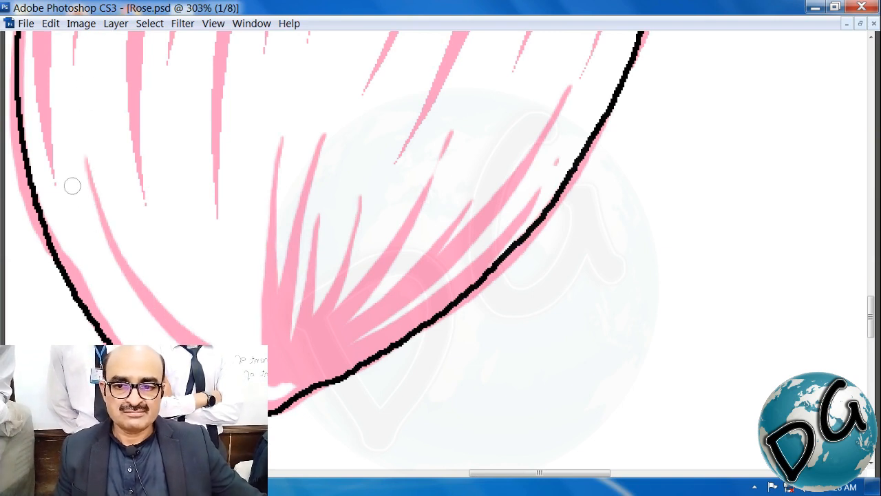
{"action": "left_click_drag", "start_coordinate": [81, 223], "coordinate": [165, 342]}
{"action": "left_click_drag", "start_coordinate": [75, 176], "coordinate": [146, 340]}
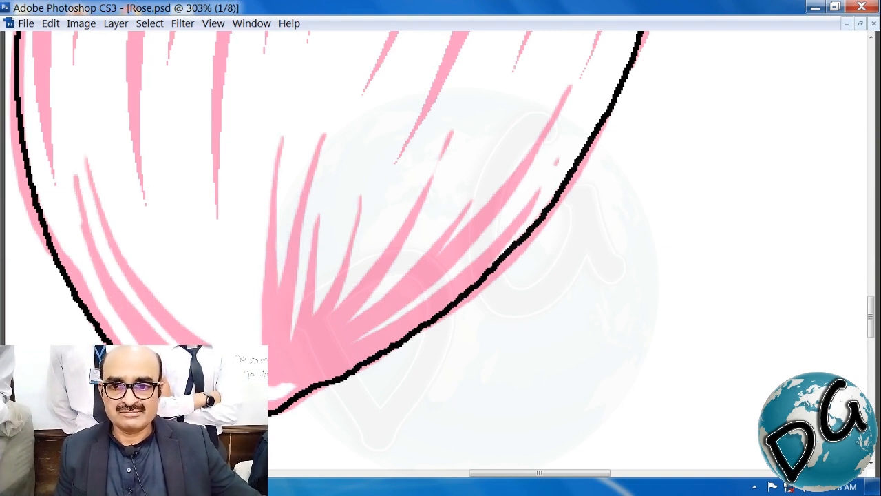
{"action": "key", "text": "ctrl+alt+z"}
{"action": "key", "text": "ctrl+alt+z"}
Brush two tapered pink strokes beside the lower-left outline and several shorter ones in the gap left of the bottom centre
{"action": "left_click_drag", "start_coordinate": [81, 260], "coordinate": [165, 342]}
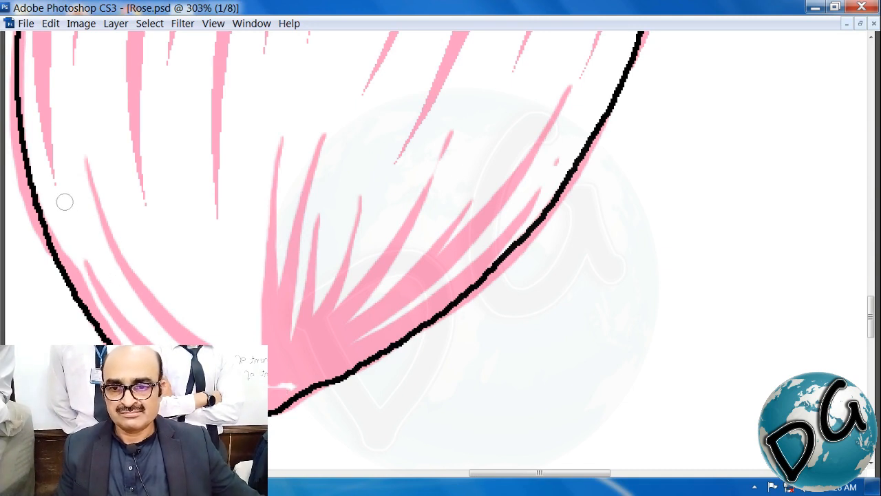
{"action": "left_click_drag", "start_coordinate": [65, 200], "coordinate": [158, 340]}
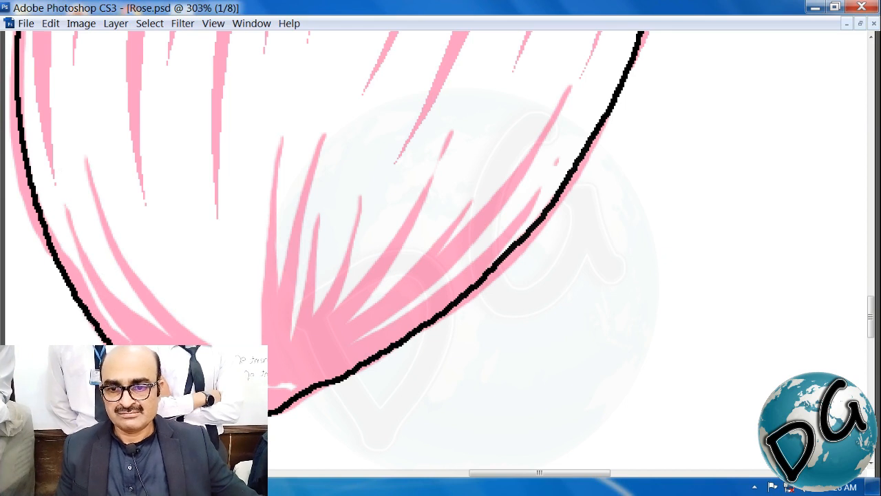
{"action": "left_click_drag", "start_coordinate": [244, 327], "coordinate": [188, 291]}
{"action": "mouse_move", "coordinate": [122, 236]}
{"action": "left_mouse_down"}
{"action": "mouse_move", "coordinate": [138, 284]}
{"action": "mouse_move", "coordinate": [158, 306]}
{"action": "left_mouse_up"}
{"action": "left_click_drag", "start_coordinate": [160, 262], "coordinate": [172, 298]}
{"action": "left_click_drag", "start_coordinate": [171, 205], "coordinate": [171, 234]}
{"action": "left_click_drag", "start_coordinate": [180, 261], "coordinate": [191, 316]}
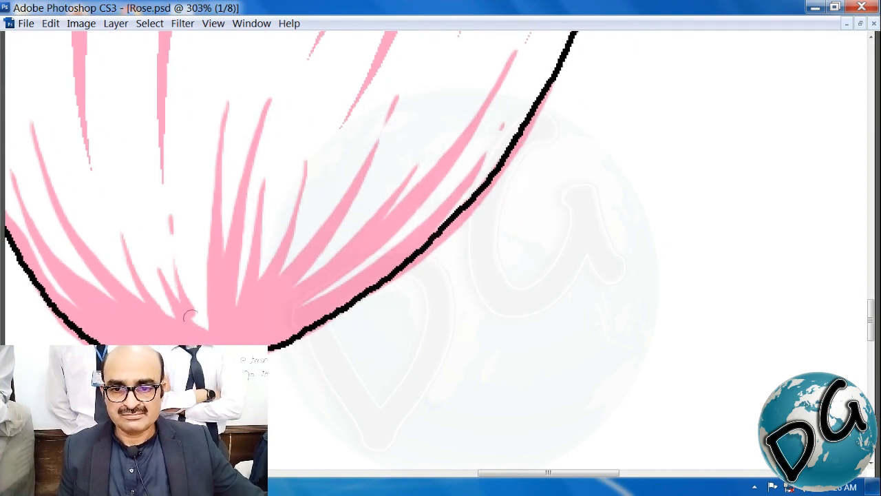
{"action": "left_click_drag", "start_coordinate": [195, 218], "coordinate": [211, 338]}
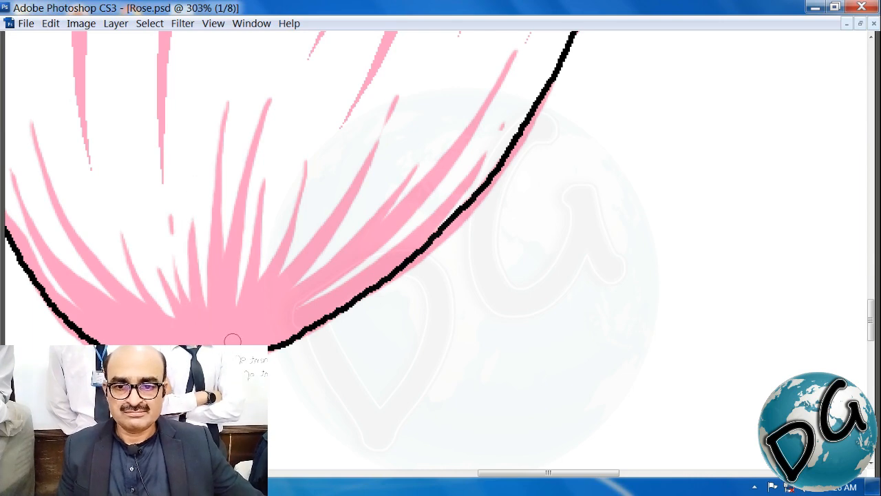
{"action": "key", "text": "ctrl+minus"}
{"action": "key", "text": "ctrl+minus"}
{"action": "key", "text": "ctrl+minus"}
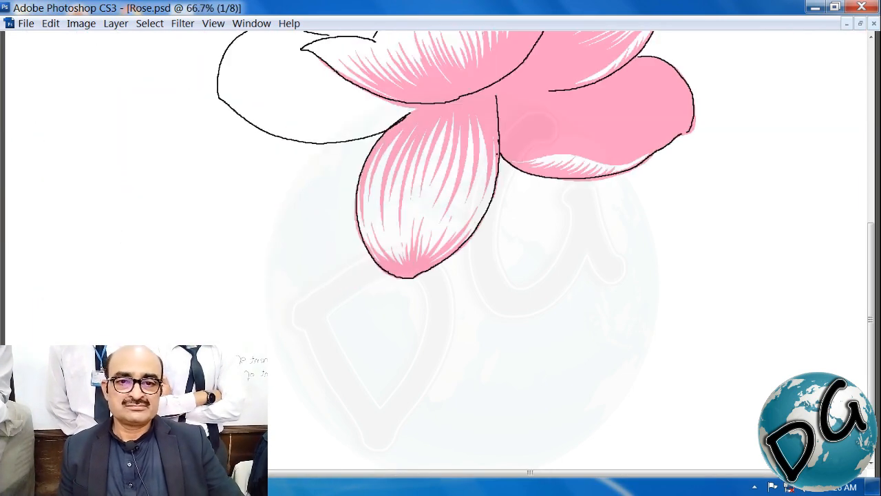
{"action": "left_click_drag", "start_coordinate": [379, 263], "coordinate": [332, 364]}
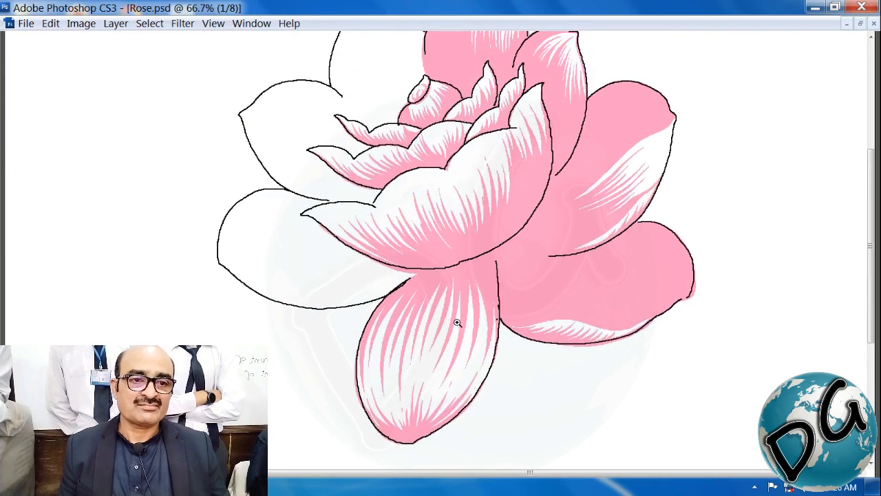
Draw a long, curved, tapered closed path with the Pen tool through the upper-left white gap of the lower-middle petal
{"action": "left_click_drag", "start_coordinate": [540, 237], "coordinate": [347, 399]}
{"action": "left_click_drag", "start_coordinate": [363, 334], "coordinate": [111, 325]}
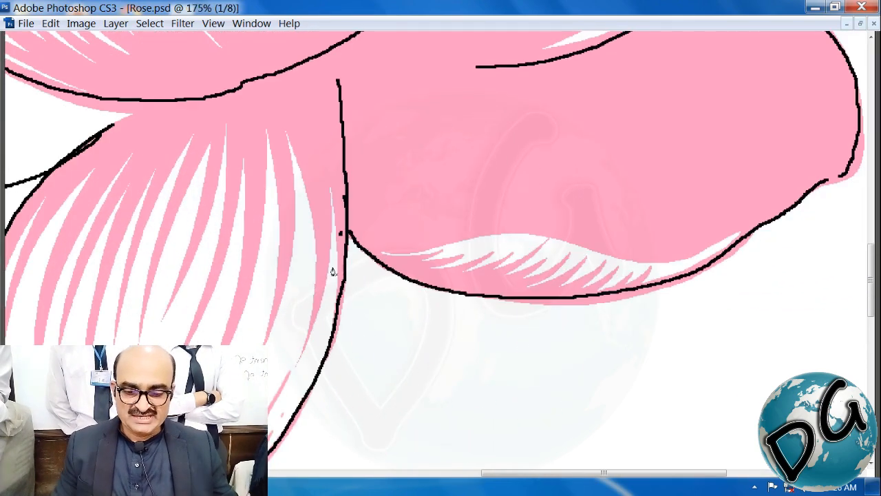
{"action": "left_click_drag", "start_coordinate": [264, 300], "coordinate": [363, 239]}
{"action": "left_click_drag", "start_coordinate": [169, 134], "coordinate": [255, 104]}
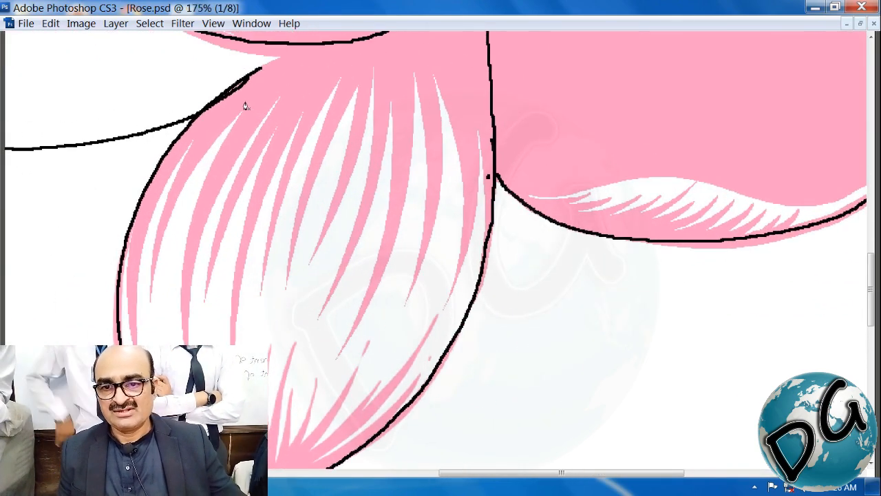
{"action": "left_click", "coordinate": [149, 413]}
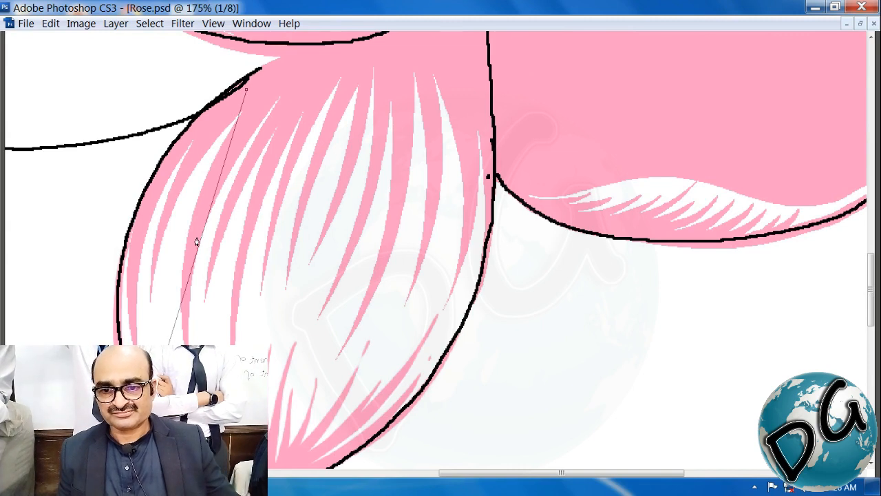
{"action": "left_click_drag", "start_coordinate": [202, 236], "coordinate": [185, 218]}
{"action": "left_click", "coordinate": [255, 114]}
{"action": "left_click_drag", "start_coordinate": [250, 90], "coordinate": [202, 169]}
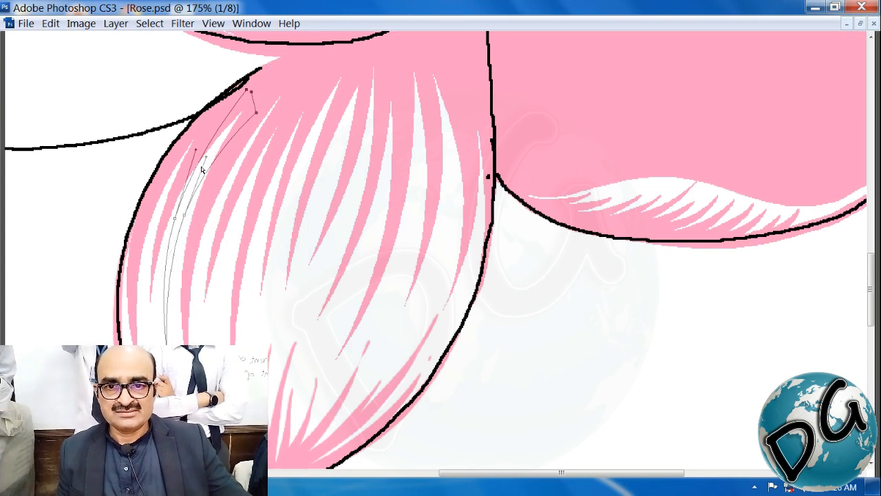
Draw a second long, curved, tapered closed path beside the first, running down the next white gap of the lower-middle petal
{"action": "left_click", "coordinate": [277, 112]}
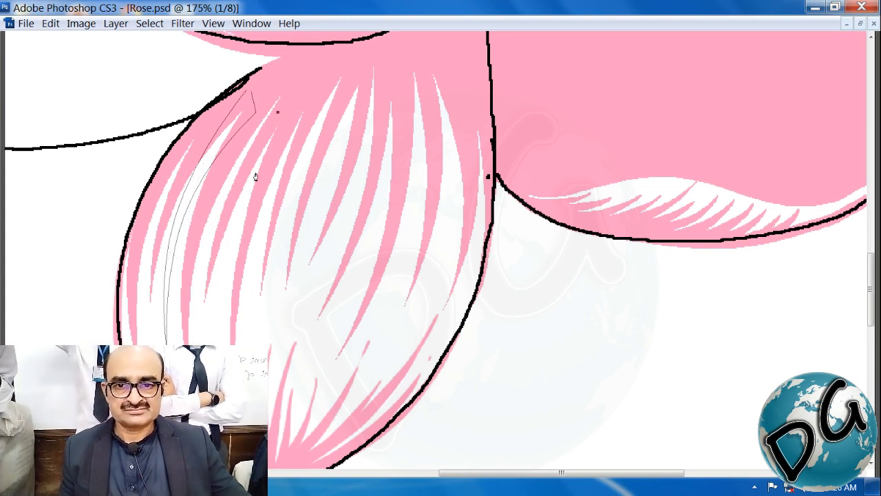
{"action": "left_click", "coordinate": [218, 379]}
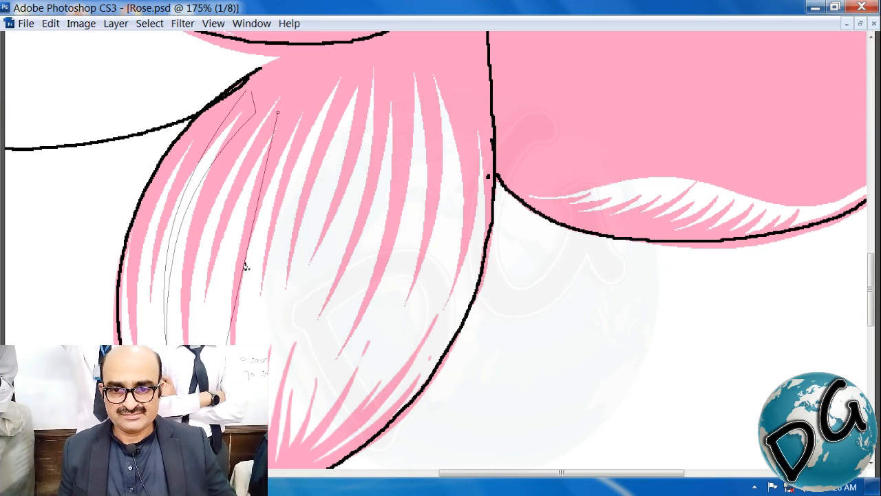
{"action": "left_click_drag", "start_coordinate": [245, 264], "coordinate": [244, 261]}
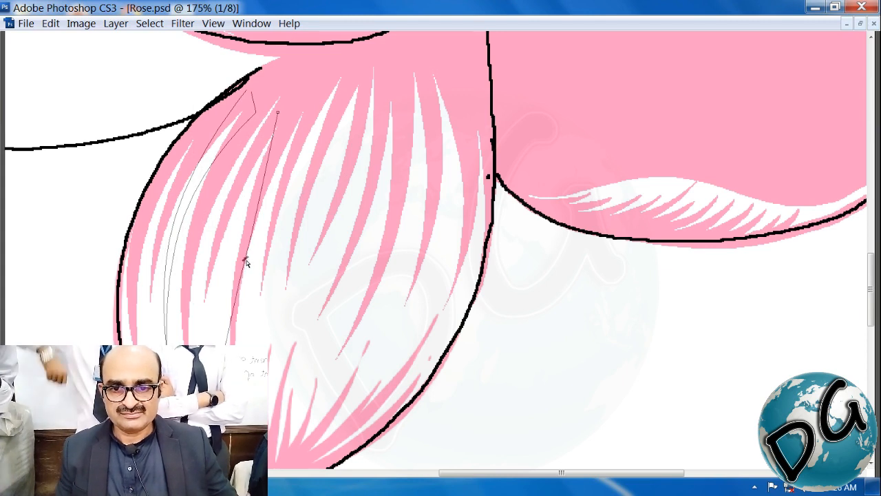
{"action": "key", "text": "ctrl+alt+z"}
{"action": "left_click_drag", "start_coordinate": [245, 264], "coordinate": [225, 245]}
{"action": "left_click", "coordinate": [295, 113]}
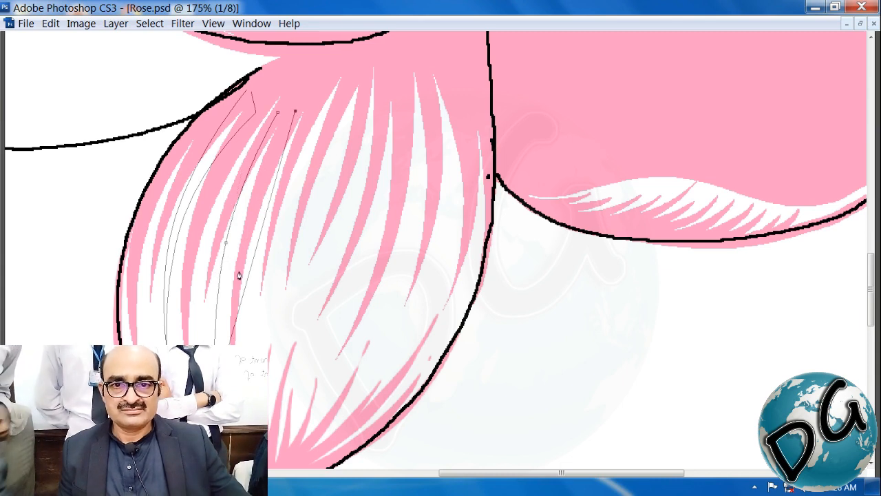
{"action": "left_click_drag", "start_coordinate": [256, 253], "coordinate": [238, 230]}
{"action": "left_click", "coordinate": [282, 108]}
{"action": "left_click_drag", "start_coordinate": [322, 88], "coordinate": [243, 163]}
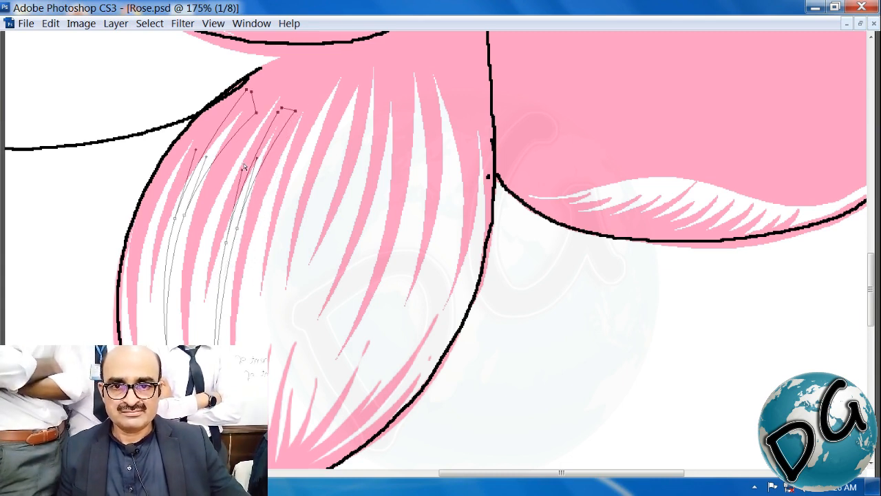
Draw a short, narrow, straight-sided spike path in the white gap at the upper centre of the lower-middle petal
{"action": "left_click", "coordinate": [354, 78]}
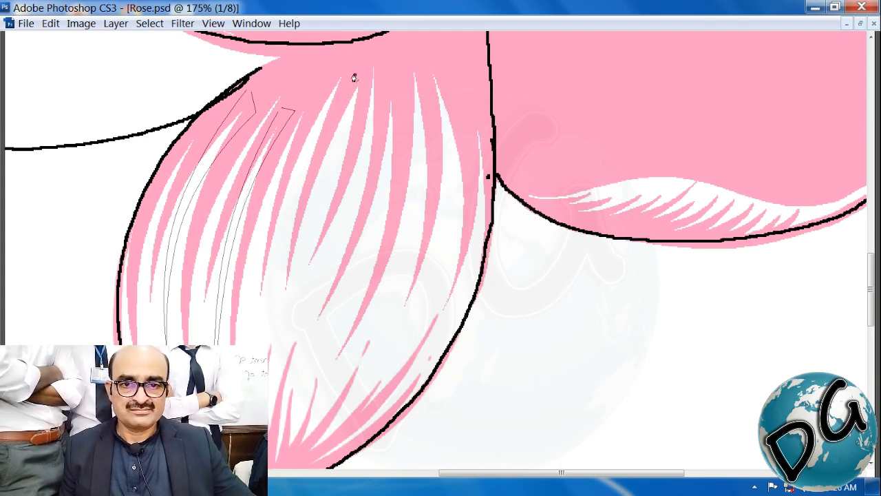
{"action": "left_click", "coordinate": [307, 237]}
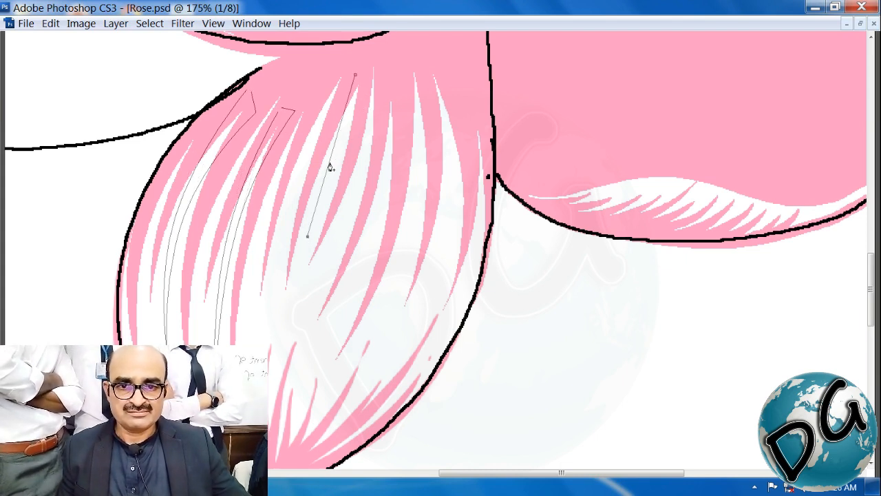
{"action": "left_click", "coordinate": [364, 79]}
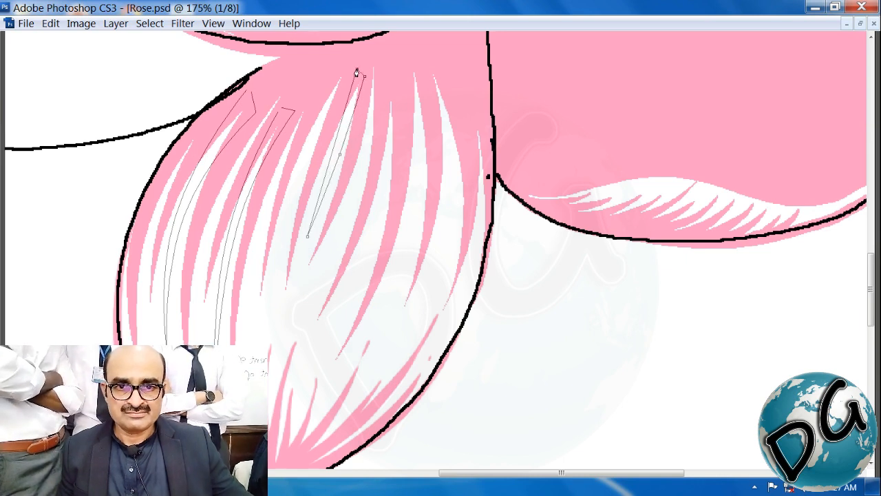
{"action": "left_click_drag", "start_coordinate": [389, 48], "coordinate": [303, 138]}
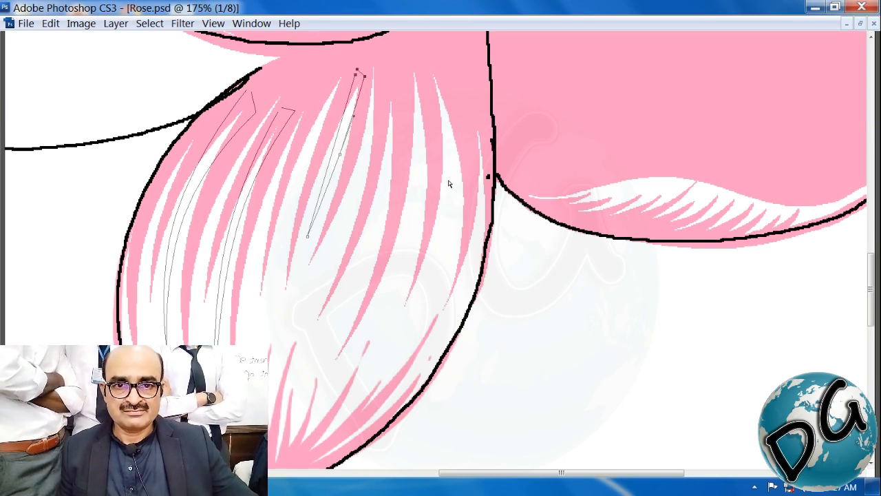
Draw a curved, tapered closed path just right of the short spike, bending down toward the petal's centre
{"action": "left_click", "coordinate": [371, 59]}
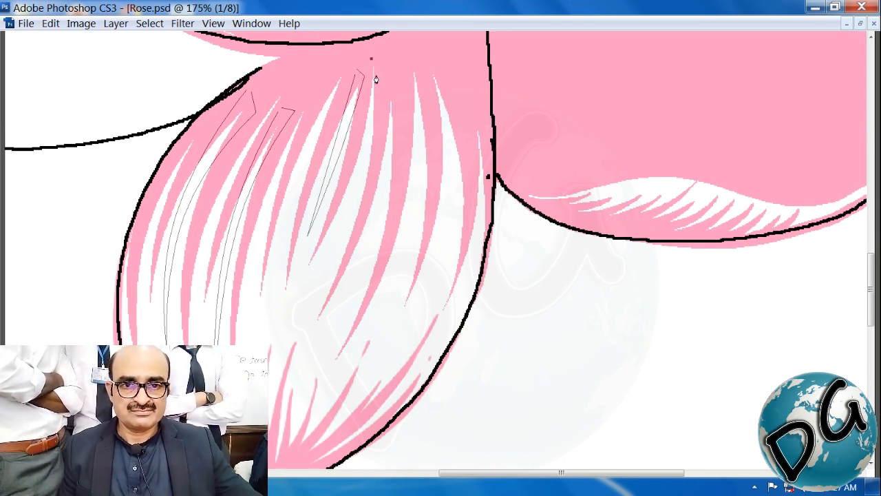
{"action": "left_click", "coordinate": [317, 292]}
{"action": "left_click_drag", "start_coordinate": [342, 183], "coordinate": [372, 181]}
{"action": "left_click", "coordinate": [384, 65]}
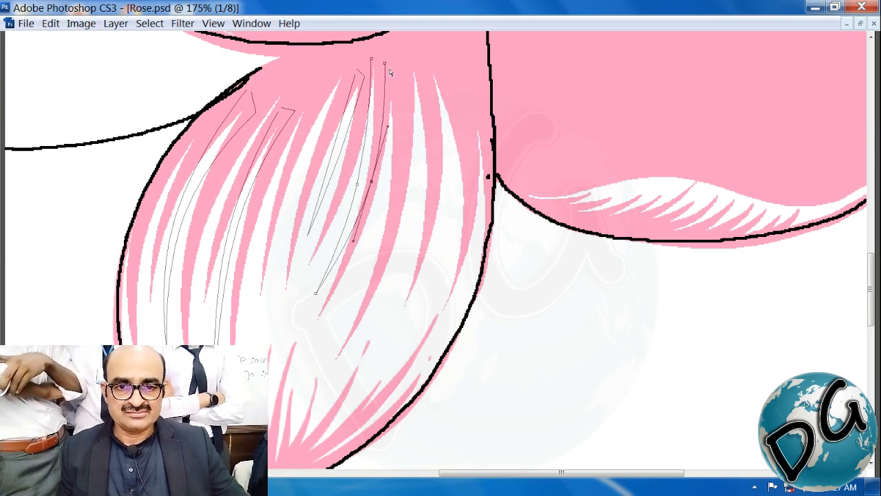
{"action": "left_click", "coordinate": [375, 55]}
{"action": "scroll", "coordinate": [388, 55], "scroll_direction": "up", "scroll_amount": 1}
{"action": "left_click_drag", "start_coordinate": [404, 53], "coordinate": [338, 95]}
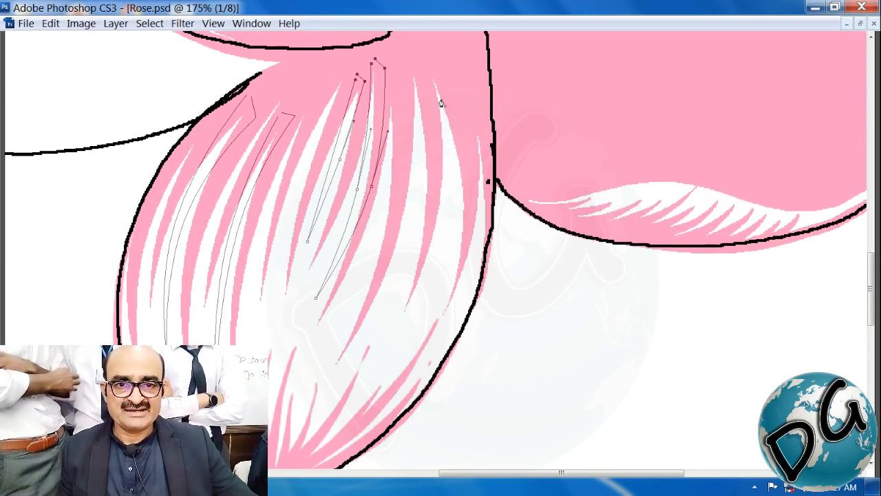
Draw a long tapered closed path through the white gap right of the petal's centre, curving down to a point
{"action": "left_click", "coordinate": [407, 70]}
{"action": "left_click", "coordinate": [375, 330]}
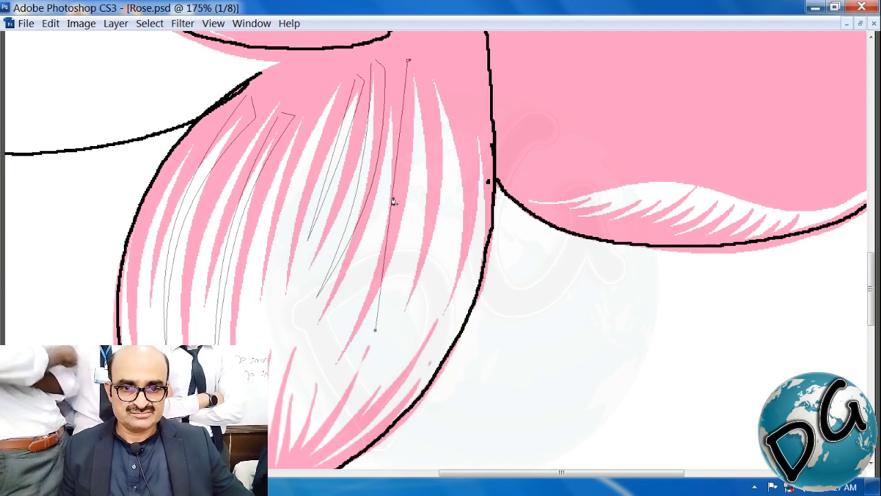
{"action": "left_click_drag", "start_coordinate": [392, 201], "coordinate": [411, 216]}
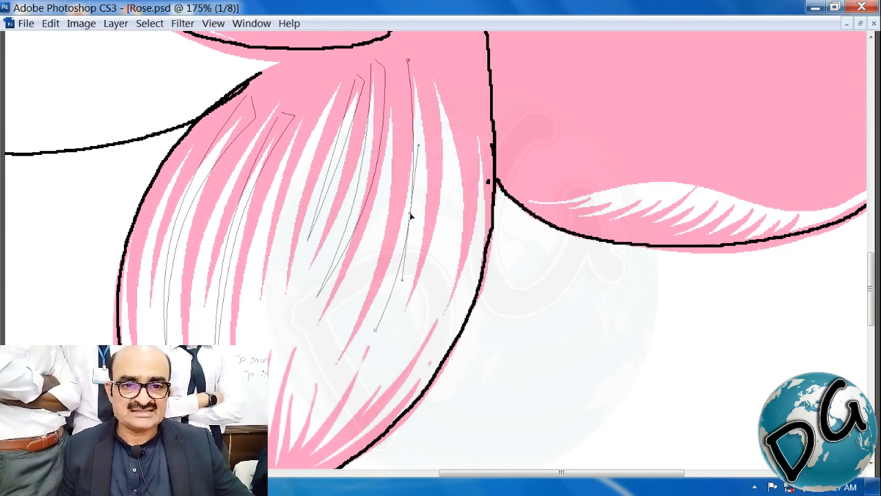
{"action": "left_click", "coordinate": [424, 64]}
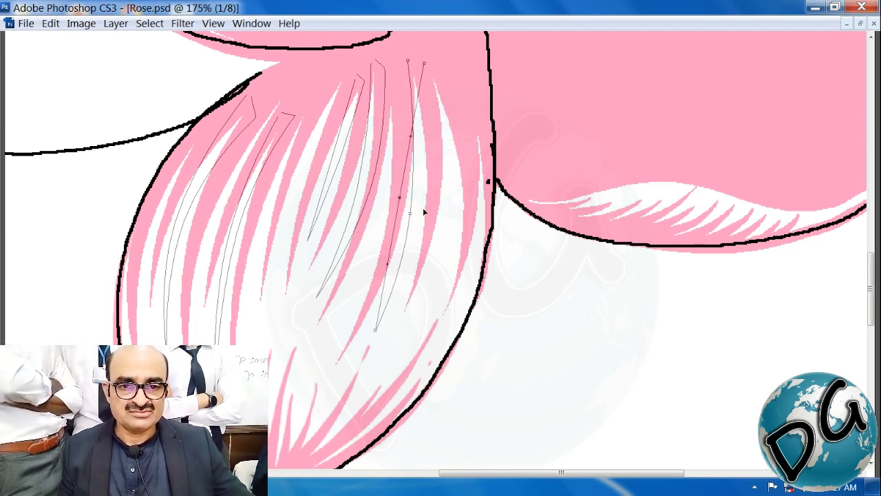
{"action": "left_click_drag", "start_coordinate": [399, 200], "coordinate": [306, 194]}
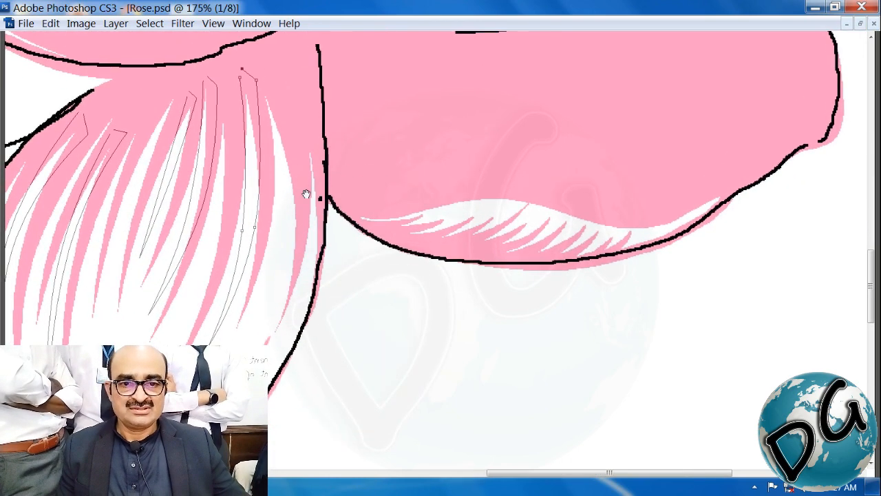
{"action": "left_click_drag", "start_coordinate": [210, 55], "coordinate": [277, 100]}
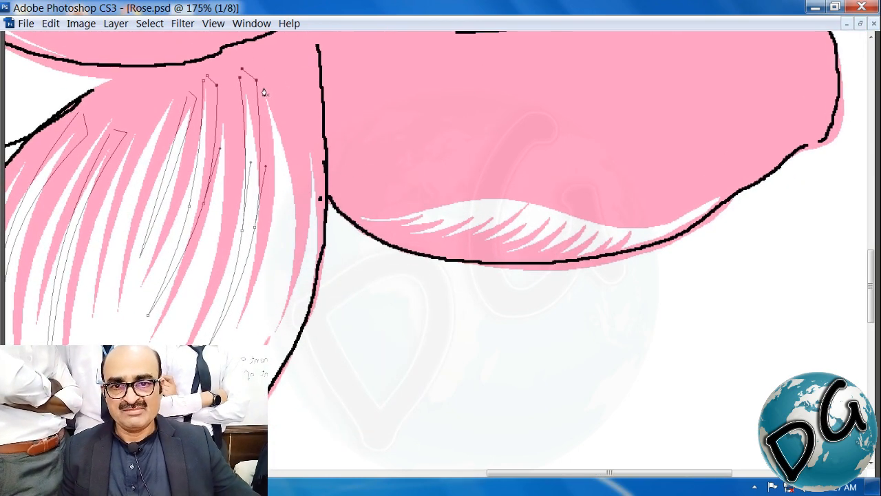
Draw another curved, tapered path through the wide white gap near the right edge of the lower-middle petal
{"action": "left_click", "coordinate": [265, 88]}
{"action": "left_click", "coordinate": [257, 325]}
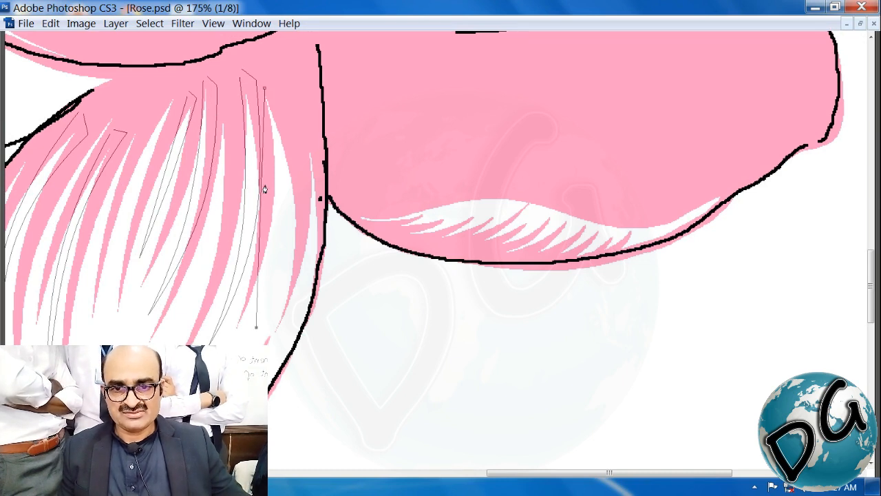
{"action": "left_click_drag", "start_coordinate": [261, 195], "coordinate": [274, 282]}
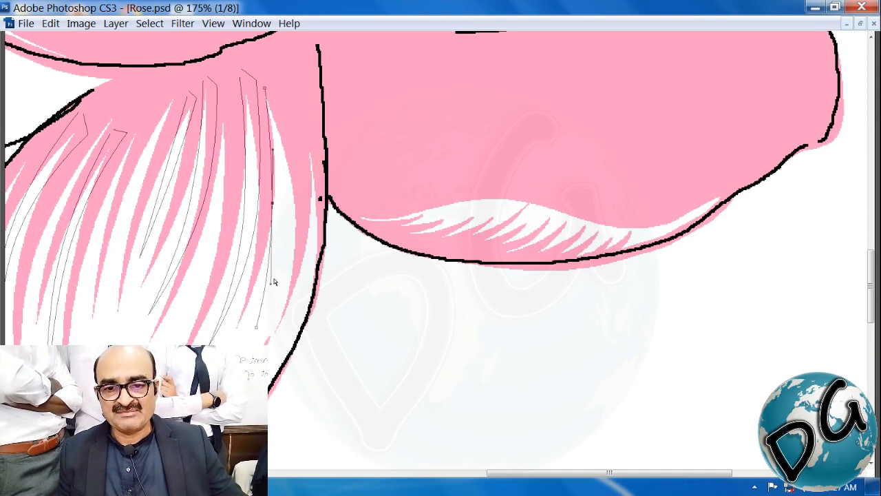
{"action": "left_click_drag", "start_coordinate": [279, 108], "coordinate": [284, 97]}
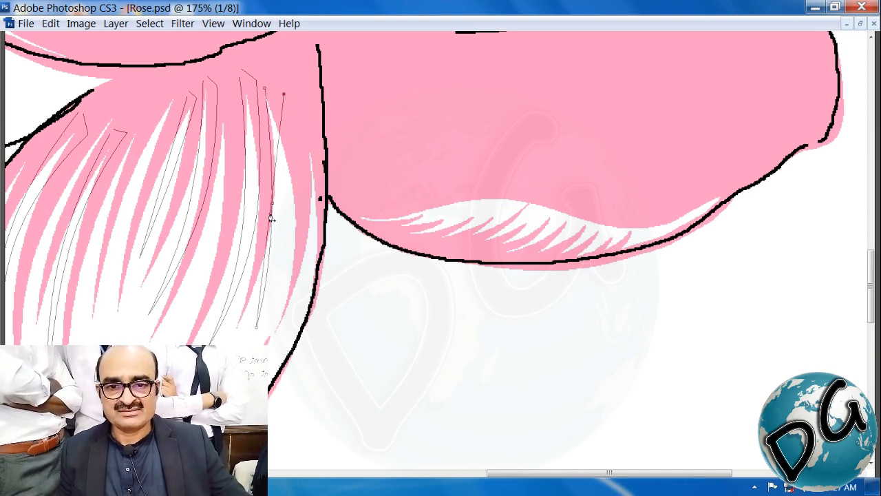
{"action": "left_click_drag", "start_coordinate": [269, 216], "coordinate": [284, 220]}
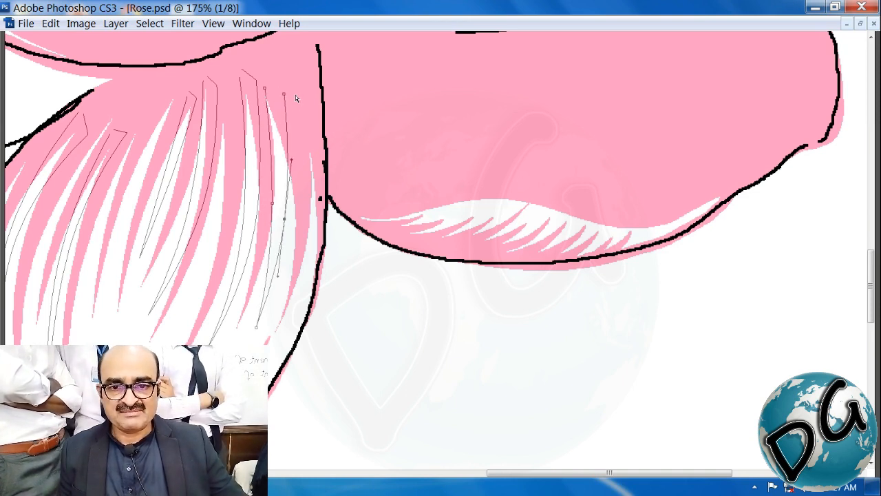
Convert the tapered paths into a selection, fill it with the pink foreground colour and deselect
{"action": "key", "text": "ctrl+alt+0"}
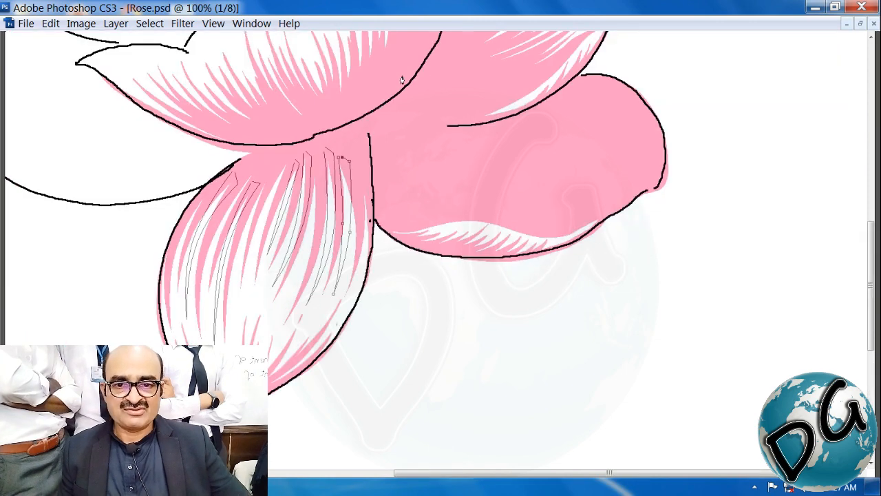
{"action": "left_click_drag", "start_coordinate": [450, 90], "coordinate": [111, 407]}
{"action": "key", "text": "ctrl+Return"}
{"action": "key", "text": "alt+BackSpace"}
{"action": "key", "text": "ctrl+d"}
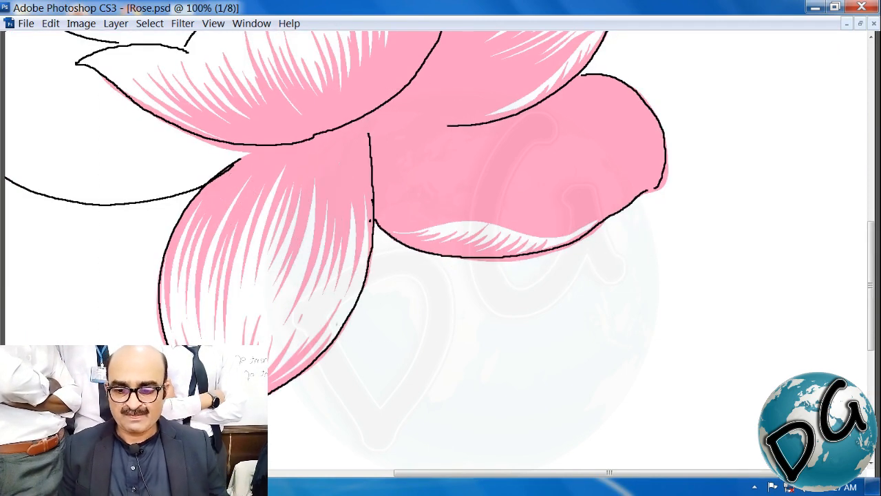
Brush pink along the outside of the front petal's pointed left tip, following both its upper and lower outlines
{"action": "left_click_drag", "start_coordinate": [273, 261], "coordinate": [507, 345]}
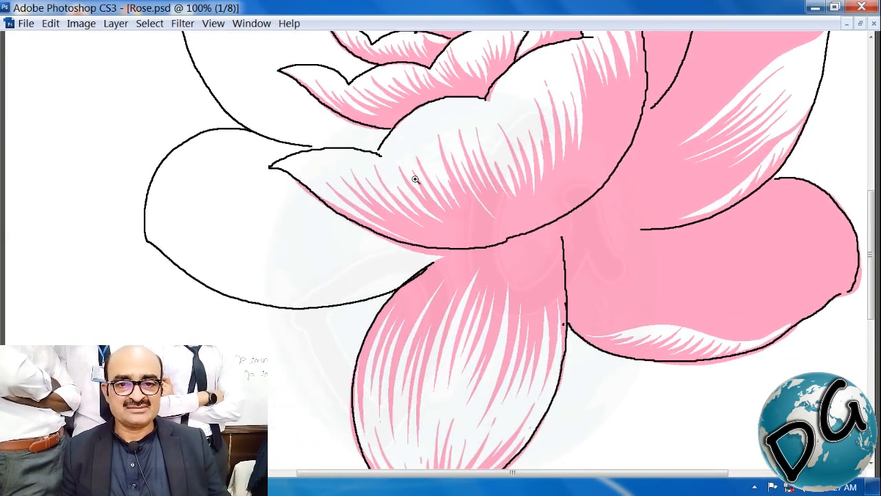
{"action": "left_click_drag", "start_coordinate": [416, 178], "coordinate": [129, 336]}
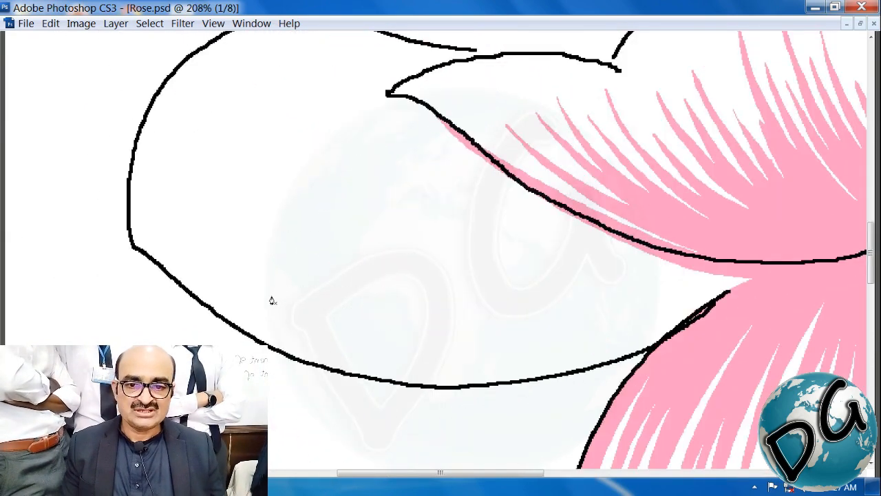
{"action": "mouse_move", "coordinate": [352, 238]}
{"action": "left_mouse_down"}
{"action": "mouse_move", "coordinate": [224, 331]}
{"action": "mouse_move", "coordinate": [286, 312]}
{"action": "left_mouse_up"}
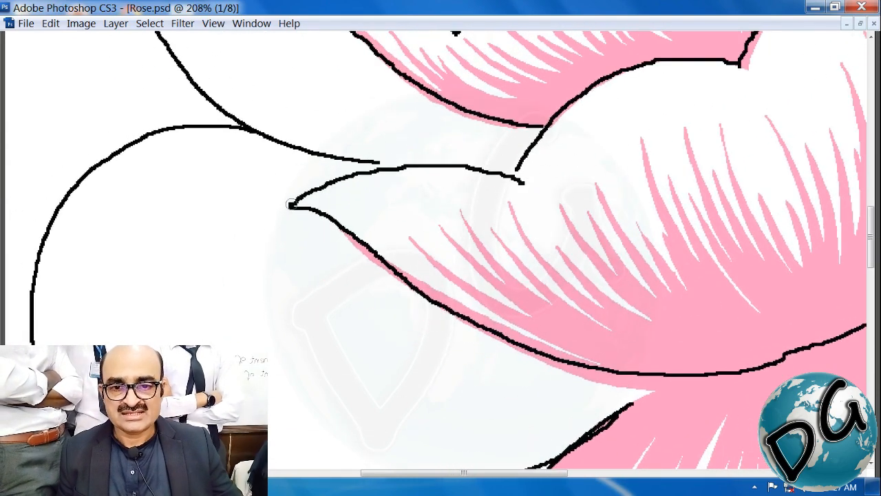
{"action": "mouse_move", "coordinate": [305, 189]}
{"action": "left_mouse_down"}
{"action": "mouse_move", "coordinate": [345, 171]}
{"action": "mouse_move", "coordinate": [328, 177]}
{"action": "left_mouse_up"}
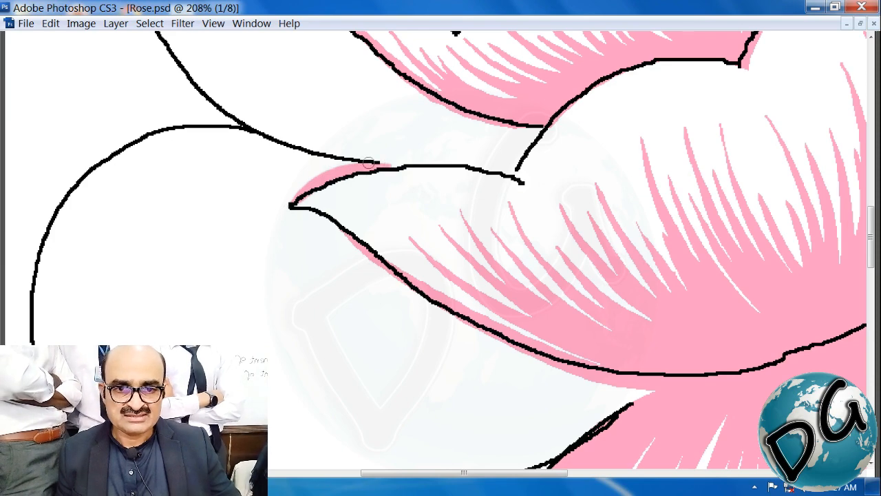
{"action": "left_click_drag", "start_coordinate": [381, 232], "coordinate": [436, 204]}
{"action": "left_click_drag", "start_coordinate": [346, 177], "coordinate": [413, 211]}
Brush a curved pink line across the lower-left petal from its left corner to its right end, trimming the overshoot at the corner
{"action": "scroll", "coordinate": [360, 195], "scroll_direction": "down", "scroll_amount": 5}
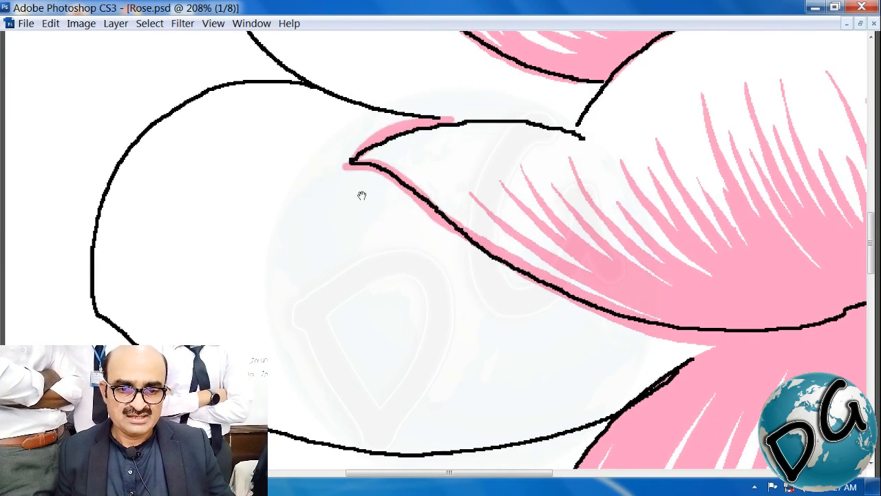
{"action": "scroll", "coordinate": [297, 272], "scroll_direction": "right", "scroll_amount": 3}
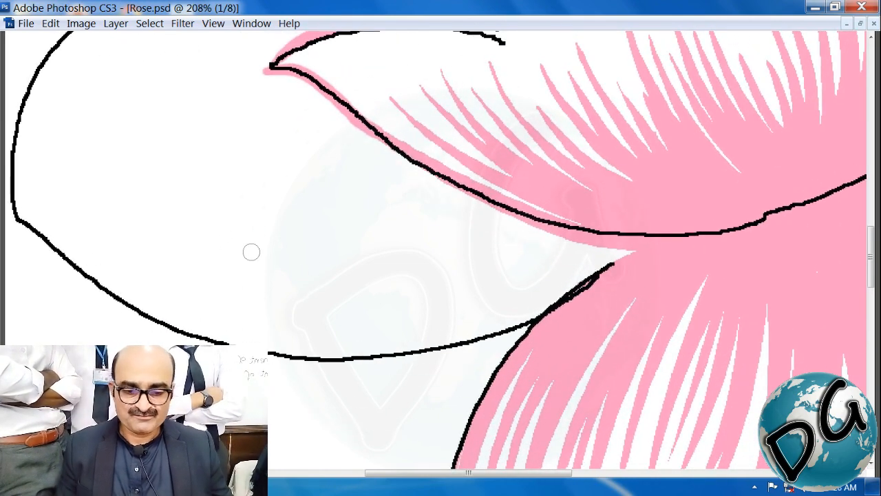
{"action": "left_click_drag", "start_coordinate": [286, 253], "coordinate": [313, 257]}
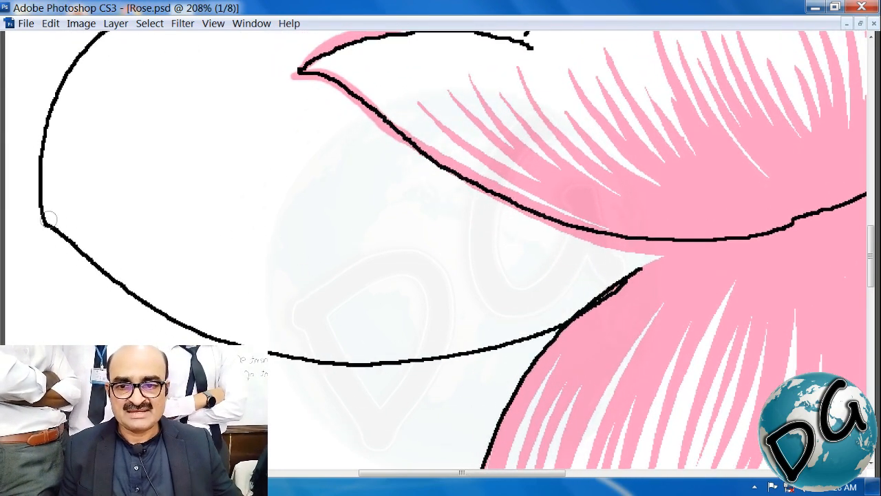
{"action": "mouse_move", "coordinate": [52, 217]}
{"action": "left_mouse_down"}
{"action": "mouse_move", "coordinate": [100, 243]}
{"action": "mouse_move", "coordinate": [247, 278]}
{"action": "mouse_move", "coordinate": [324, 316]}
{"action": "left_mouse_up"}
{"action": "scroll", "coordinate": [413, 310], "scroll_direction": "down", "scroll_amount": 1}
{"action": "scroll", "coordinate": [413, 309], "scroll_direction": "right", "scroll_amount": 2}
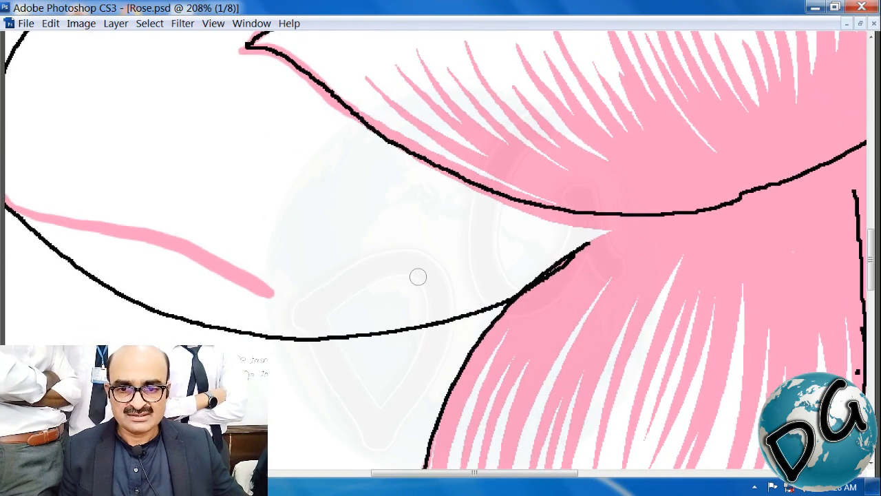
{"action": "mouse_move", "coordinate": [594, 238]}
{"action": "left_mouse_down"}
{"action": "mouse_move", "coordinate": [533, 274]}
{"action": "mouse_move", "coordinate": [406, 310]}
{"action": "mouse_move", "coordinate": [340, 316]}
{"action": "mouse_move", "coordinate": [274, 291]}
{"action": "left_mouse_up"}
{"action": "scroll", "coordinate": [339, 261], "scroll_direction": "left", "scroll_amount": 2}
{"action": "scroll", "coordinate": [340, 261], "scroll_direction": "up", "scroll_amount": 1}
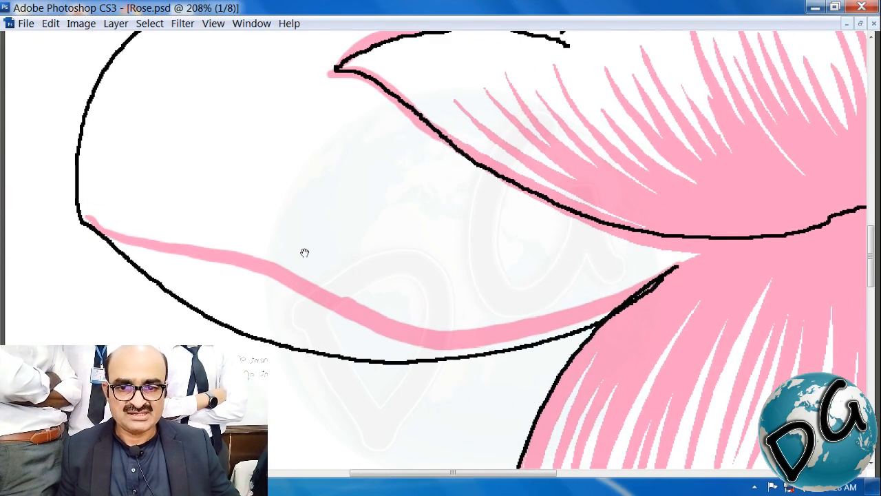
{"action": "mouse_move", "coordinate": [77, 209]}
{"action": "left_mouse_down"}
{"action": "mouse_move", "coordinate": [91, 205]}
{"action": "mouse_move", "coordinate": [67, 193]}
{"action": "mouse_move", "coordinate": [84, 214]}
{"action": "mouse_move", "coordinate": [117, 222]}
{"action": "left_mouse_up"}
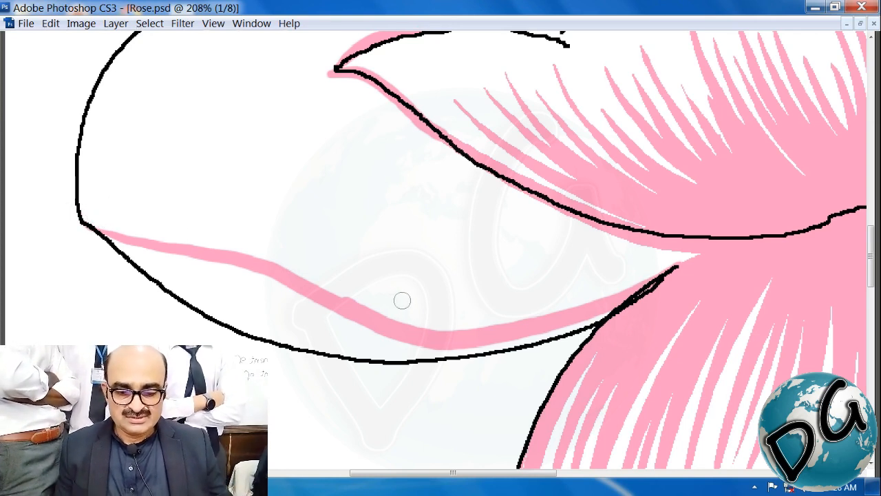
Brush four tapered pink strokes from the left part of the lower-left petal, converging toward its right end above the curved line
{"action": "scroll", "coordinate": [538, 165], "scroll_direction": "right", "scroll_amount": 2}
{"action": "scroll", "coordinate": [538, 166], "scroll_direction": "up", "scroll_amount": 1}
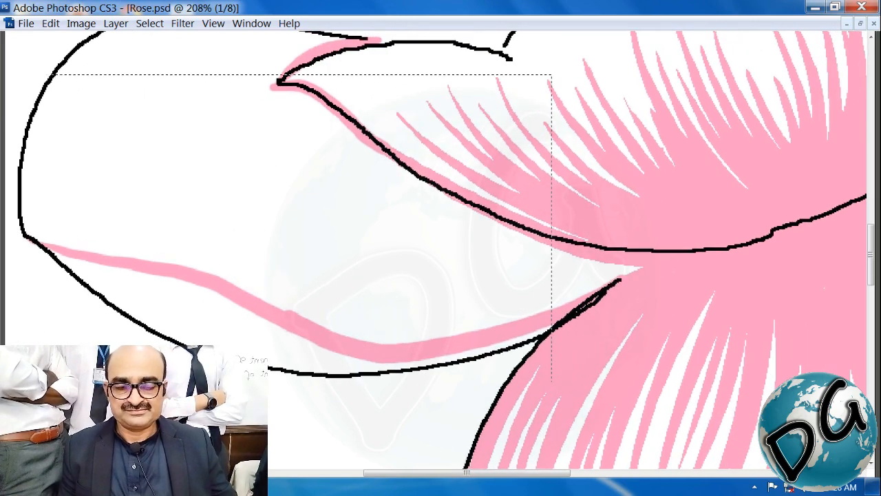
{"action": "scroll", "coordinate": [315, 353], "scroll_direction": "up", "scroll_amount": 2, "text": "alt"}
{"action": "scroll", "coordinate": [328, 337], "scroll_direction": "down", "scroll_amount": 2, "text": "alt"}
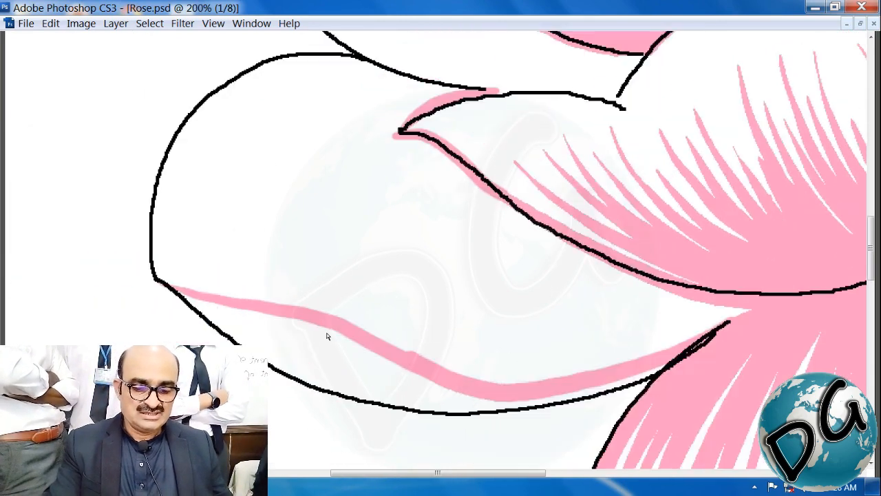
{"action": "scroll", "coordinate": [393, 255], "scroll_direction": "up", "scroll_amount": 2, "text": "alt"}
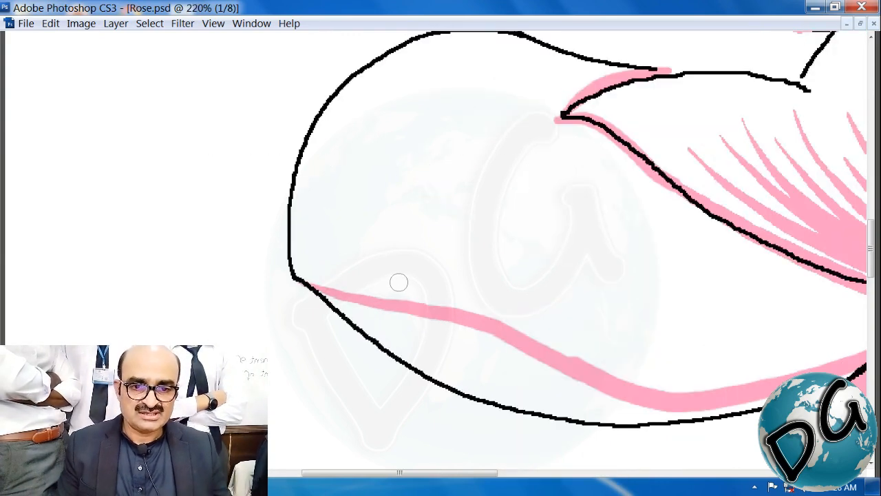
{"action": "mouse_move", "coordinate": [335, 240]}
{"action": "left_mouse_down"}
{"action": "mouse_move", "coordinate": [265, 223]}
{"action": "mouse_move", "coordinate": [197, 225]}
{"action": "mouse_move", "coordinate": [342, 277]}
{"action": "mouse_move", "coordinate": [590, 335]}
{"action": "left_mouse_up"}
{"action": "mouse_move", "coordinate": [181, 212]}
{"action": "left_mouse_down"}
{"action": "mouse_move", "coordinate": [427, 318]}
{"action": "mouse_move", "coordinate": [492, 337]}
{"action": "left_mouse_up"}
{"action": "mouse_move", "coordinate": [229, 192]}
{"action": "left_mouse_down"}
{"action": "mouse_move", "coordinate": [307, 243]}
{"action": "mouse_move", "coordinate": [469, 296]}
{"action": "left_mouse_up"}
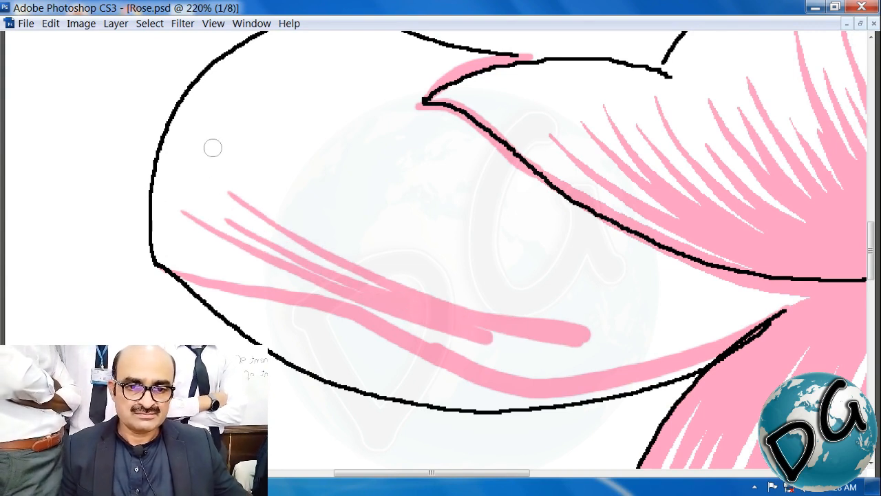
{"action": "left_click_drag", "start_coordinate": [240, 178], "coordinate": [569, 332]}
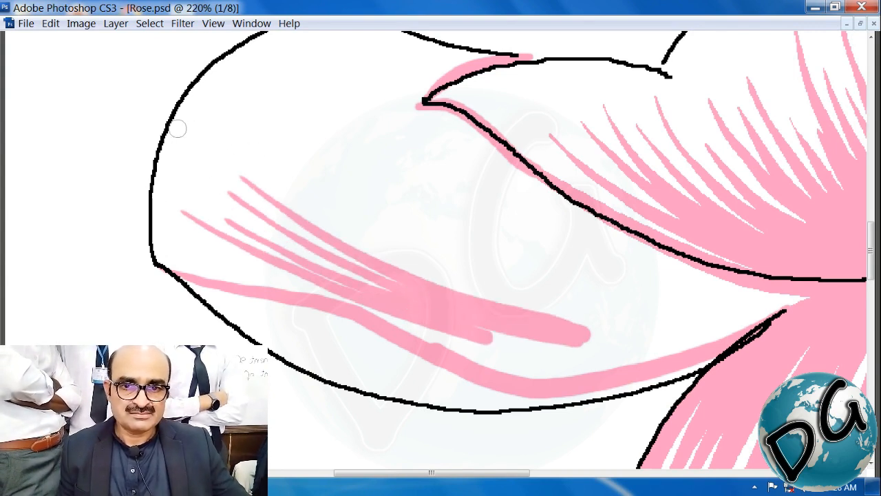
Brush three long tapered pink strokes across the upper part of the lower-left petal, merging toward its right end
{"action": "mouse_move", "coordinate": [267, 114]}
{"action": "left_mouse_down"}
{"action": "mouse_move", "coordinate": [426, 156]}
{"action": "mouse_move", "coordinate": [620, 278]}
{"action": "left_mouse_up"}
{"action": "left_click_drag", "start_coordinate": [306, 135], "coordinate": [617, 283]}
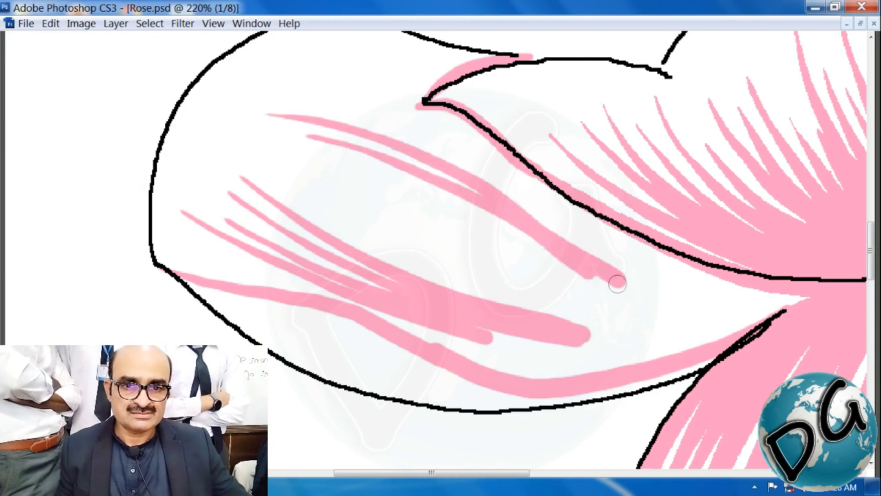
{"action": "mouse_move", "coordinate": [249, 135]}
{"action": "left_mouse_down"}
{"action": "mouse_move", "coordinate": [498, 229]}
{"action": "mouse_move", "coordinate": [617, 300]}
{"action": "mouse_move", "coordinate": [310, 167]}
{"action": "mouse_move", "coordinate": [608, 307]}
{"action": "left_mouse_up"}
{"action": "key", "text": "ctrl+z"}
{"action": "key", "text": "ctrl+alt+z"}
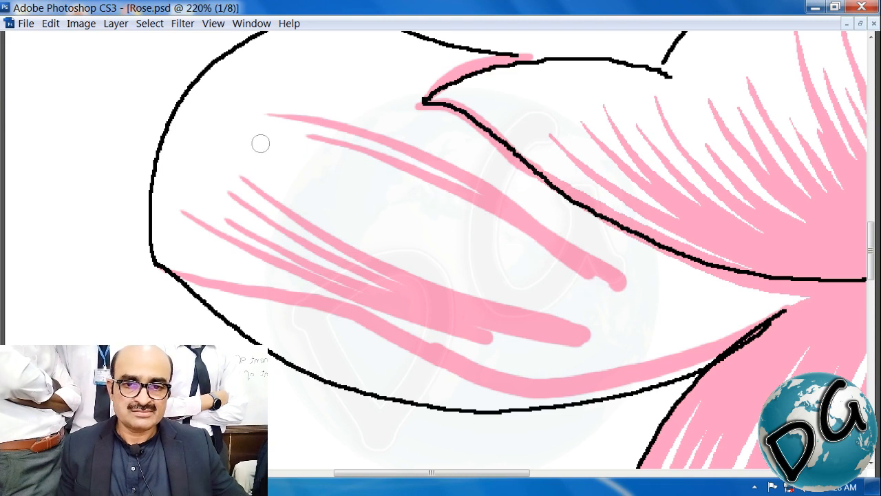
{"action": "mouse_move", "coordinate": [230, 135]}
{"action": "left_mouse_down"}
{"action": "mouse_move", "coordinate": [580, 266]}
{"action": "mouse_move", "coordinate": [643, 301]}
{"action": "left_mouse_up"}
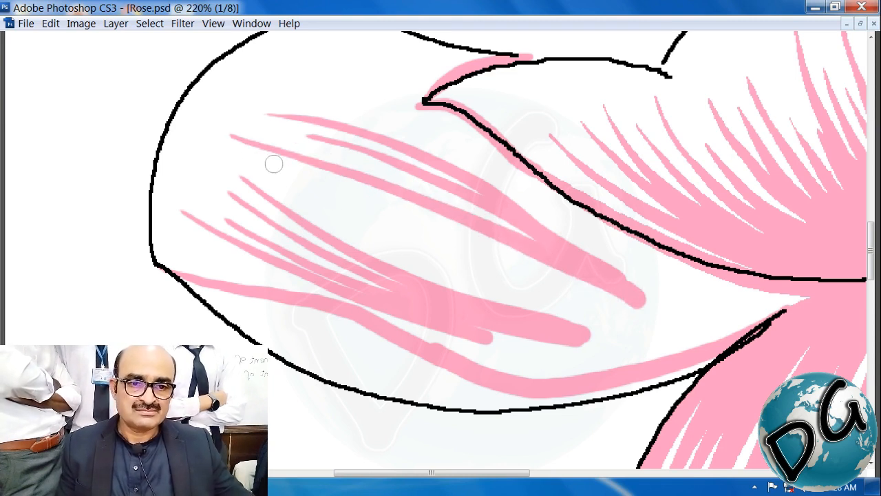
{"action": "mouse_move", "coordinate": [249, 178]}
{"action": "left_mouse_down"}
{"action": "mouse_move", "coordinate": [427, 274]}
{"action": "mouse_move", "coordinate": [590, 316]}
{"action": "left_mouse_up"}
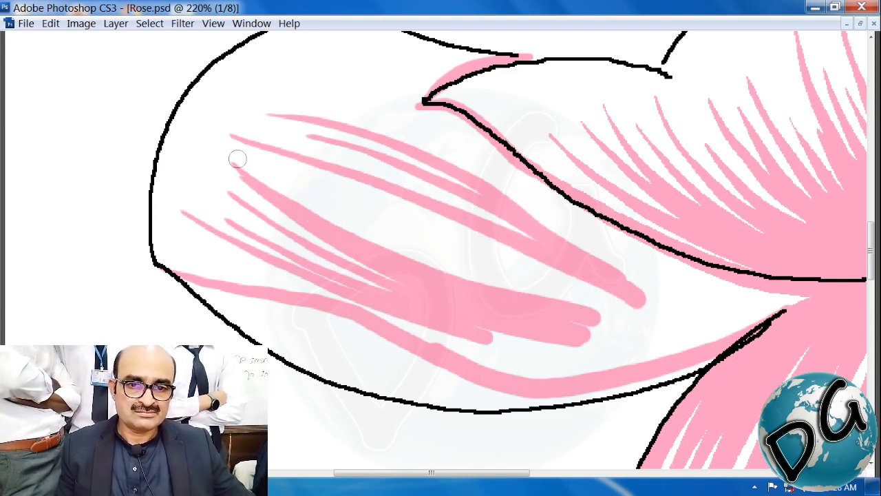
{"action": "mouse_move", "coordinate": [237, 159]}
{"action": "left_mouse_down"}
{"action": "mouse_move", "coordinate": [436, 265]}
{"action": "mouse_move", "coordinate": [596, 319]}
{"action": "left_mouse_up"}
{"action": "key", "text": "ctrl+alt+z"}
{"action": "key", "text": "ctrl+alt+z"}
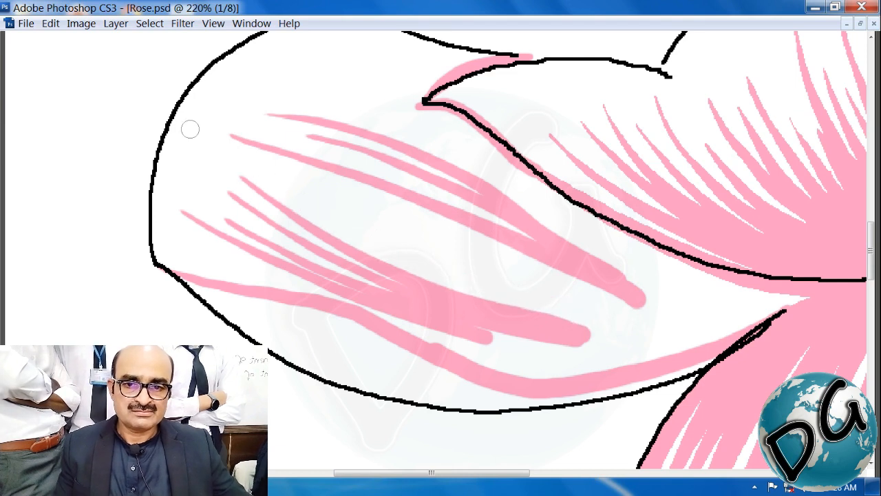
{"action": "left_click_drag", "start_coordinate": [238, 159], "coordinate": [613, 329]}
{"action": "key", "text": "ctrl+alt+z"}
Brush tapered pink strokes between the two stroke groups and fill the gap between the lower strokes and the curved line
{"action": "mouse_move", "coordinate": [242, 154]}
{"action": "left_mouse_down"}
{"action": "mouse_move", "coordinate": [433, 258]}
{"action": "mouse_move", "coordinate": [629, 321]}
{"action": "left_mouse_up"}
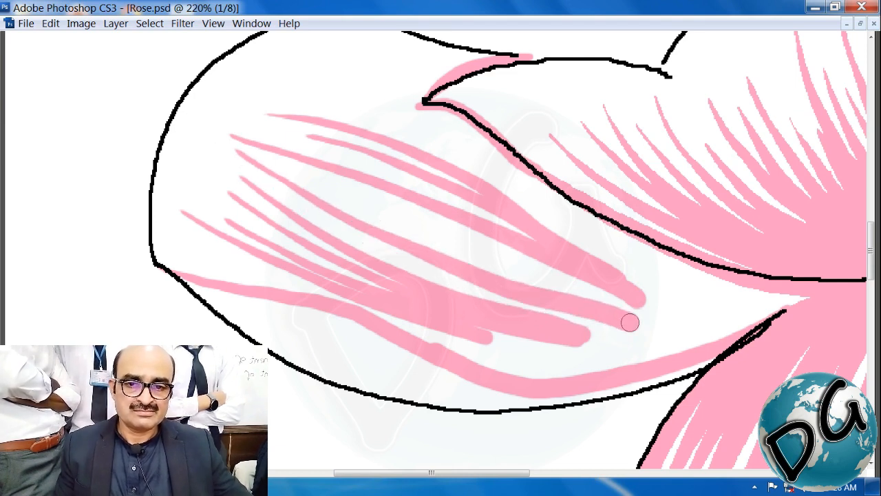
{"action": "mouse_move", "coordinate": [224, 158]}
{"action": "left_mouse_down"}
{"action": "mouse_move", "coordinate": [330, 236]}
{"action": "mouse_move", "coordinate": [584, 331]}
{"action": "left_mouse_up"}
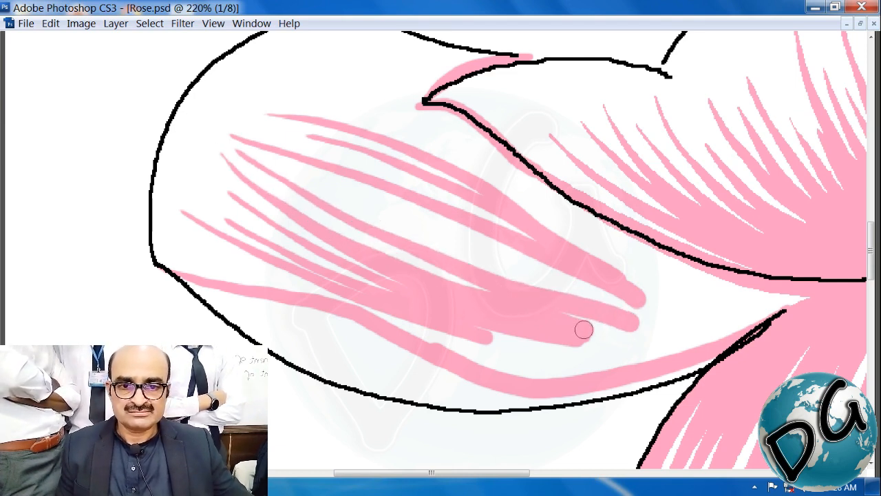
{"action": "mouse_move", "coordinate": [424, 269]}
{"action": "left_mouse_down"}
{"action": "mouse_move", "coordinate": [393, 309]}
{"action": "mouse_move", "coordinate": [419, 281]}
{"action": "left_mouse_up"}
{"action": "mouse_move", "coordinate": [280, 176]}
{"action": "left_mouse_down"}
{"action": "mouse_move", "coordinate": [434, 255]}
{"action": "mouse_move", "coordinate": [627, 326]}
{"action": "left_mouse_up"}
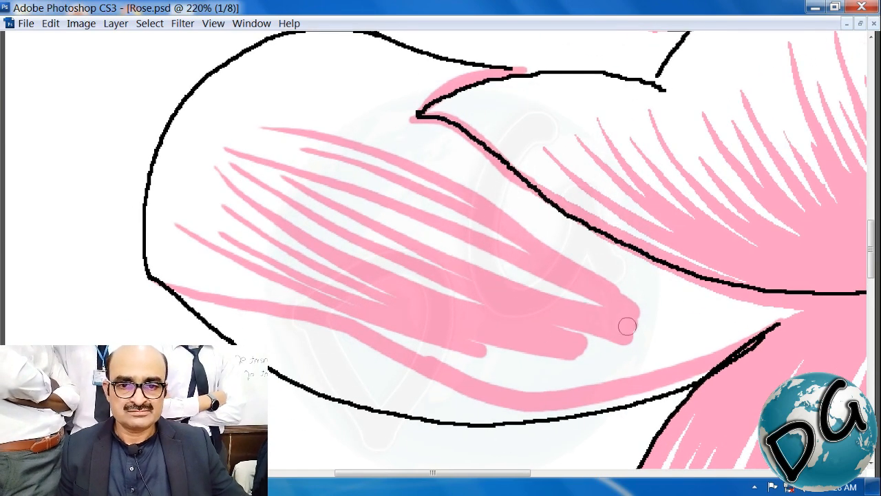
{"action": "mouse_move", "coordinate": [362, 204]}
{"action": "left_mouse_down"}
{"action": "mouse_move", "coordinate": [524, 281]}
{"action": "mouse_move", "coordinate": [649, 324]}
{"action": "left_mouse_up"}
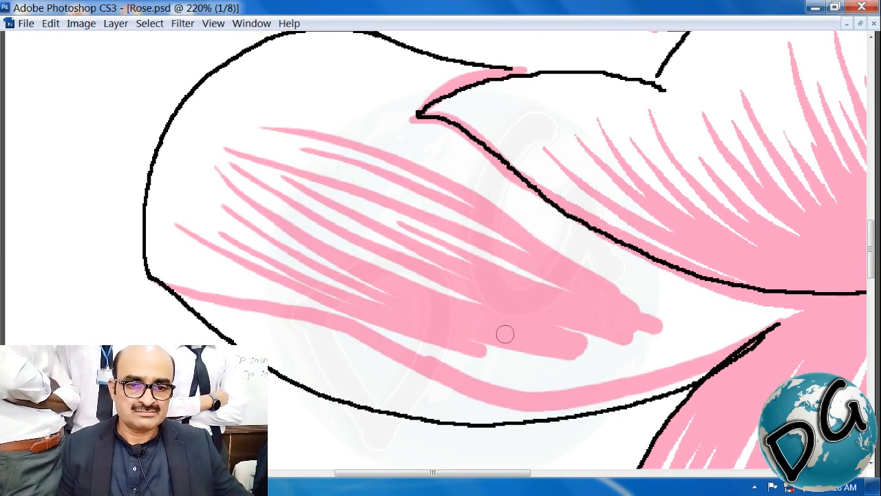
{"action": "left_click_drag", "start_coordinate": [344, 321], "coordinate": [484, 374]}
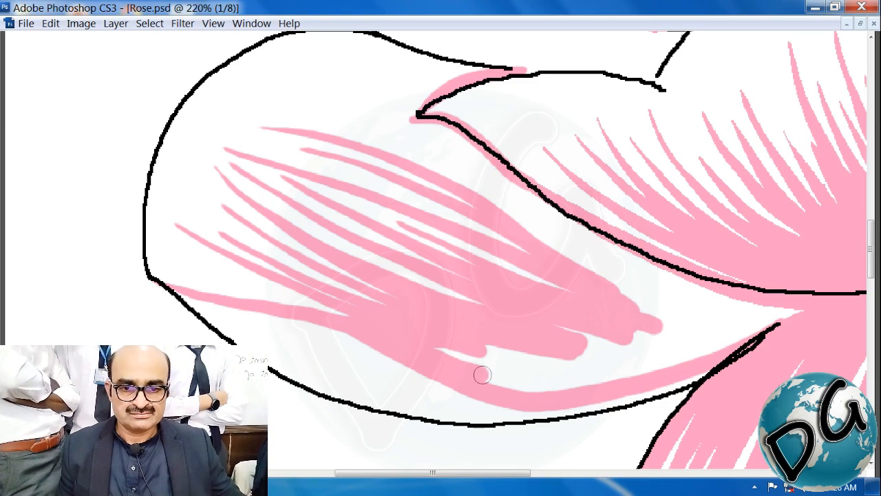
Erase along the blunt starts of the upper pink strokes in the lower-left petal to sharpen them into thin points
{"action": "mouse_move", "coordinate": [541, 328]}
{"action": "left_mouse_down"}
{"action": "mouse_move", "coordinate": [438, 399]}
{"action": "mouse_move", "coordinate": [459, 422]}
{"action": "left_mouse_up"}
{"action": "left_click_drag", "start_coordinate": [368, 265], "coordinate": [426, 285]}
{"action": "left_click_drag", "start_coordinate": [507, 110], "coordinate": [171, 350]}
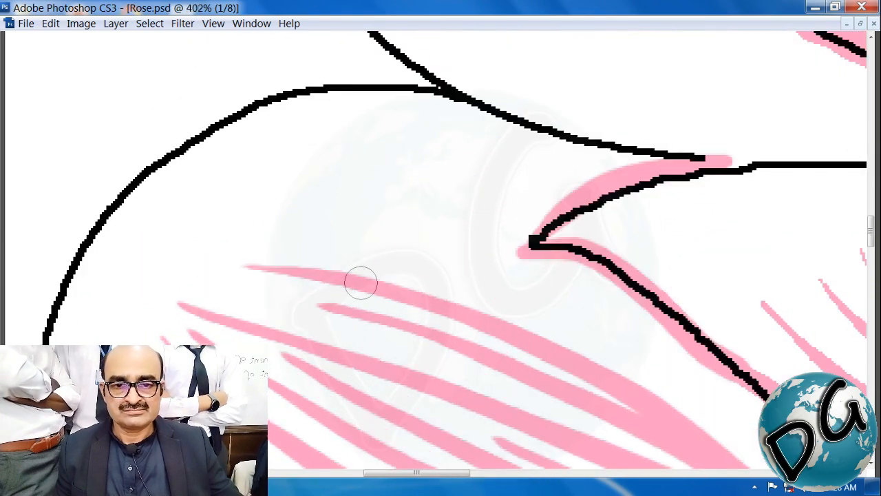
{"action": "left_click_drag", "start_coordinate": [390, 285], "coordinate": [330, 140]}
{"action": "left_click_drag", "start_coordinate": [246, 197], "coordinate": [287, 132]}
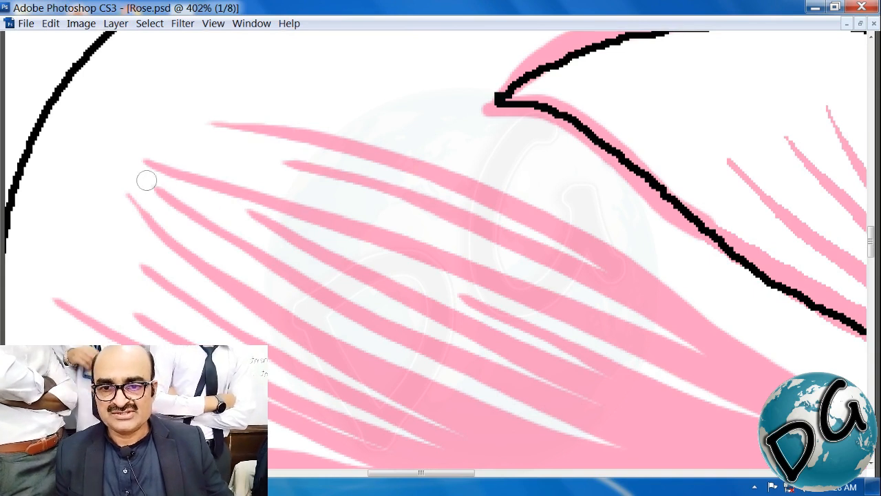
{"action": "left_click_drag", "start_coordinate": [147, 180], "coordinate": [201, 203]}
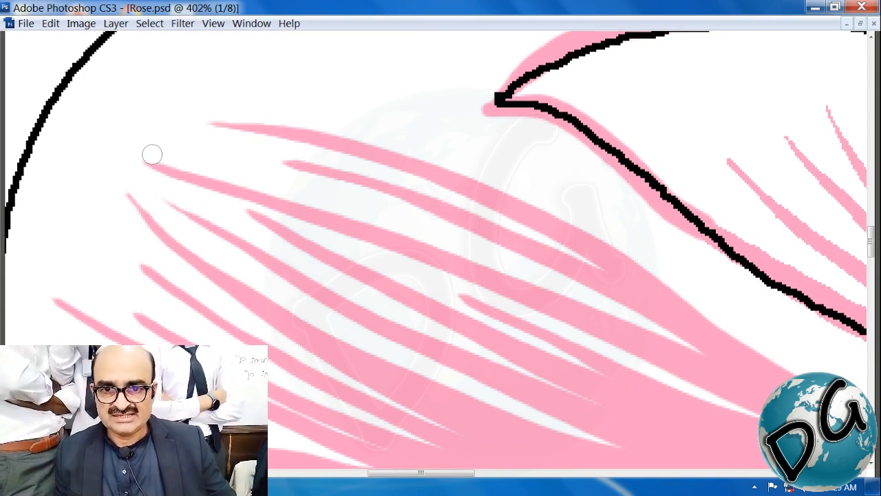
{"action": "left_click_drag", "start_coordinate": [152, 154], "coordinate": [243, 179]}
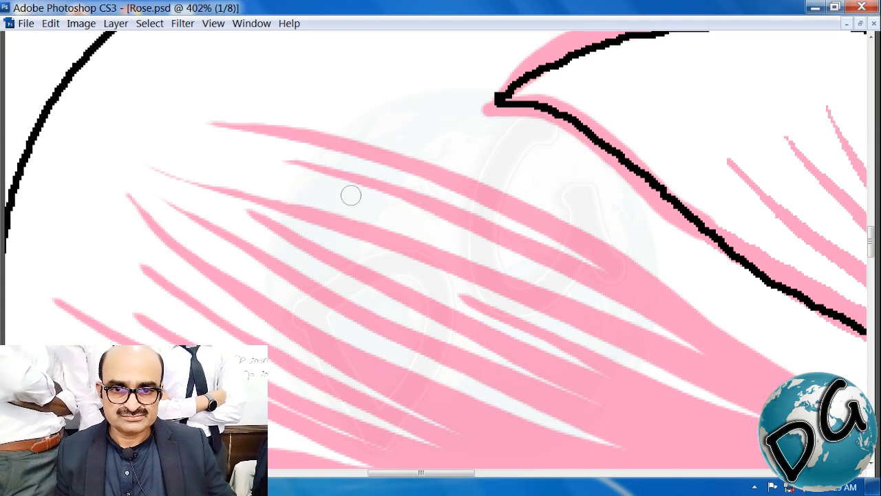
Sharpen the blunt starts of the remaining lower and middle strokes in the lower-left petal with the eraser
{"action": "left_click_drag", "start_coordinate": [256, 235], "coordinate": [327, 175]}
{"action": "mouse_move", "coordinate": [199, 121]}
{"action": "left_mouse_down"}
{"action": "mouse_move", "coordinate": [207, 142]}
{"action": "mouse_move", "coordinate": [236, 162]}
{"action": "left_mouse_up"}
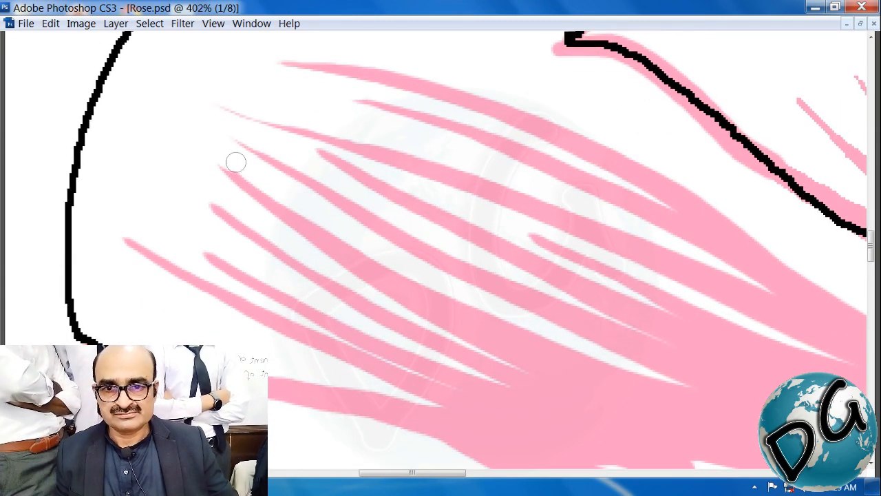
{"action": "left_click_drag", "start_coordinate": [209, 197], "coordinate": [238, 214]}
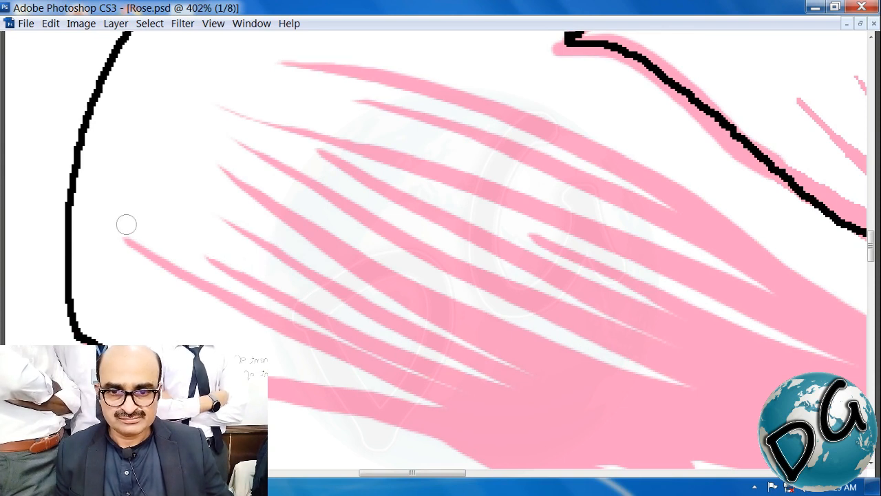
{"action": "left_click_drag", "start_coordinate": [126, 225], "coordinate": [195, 264]}
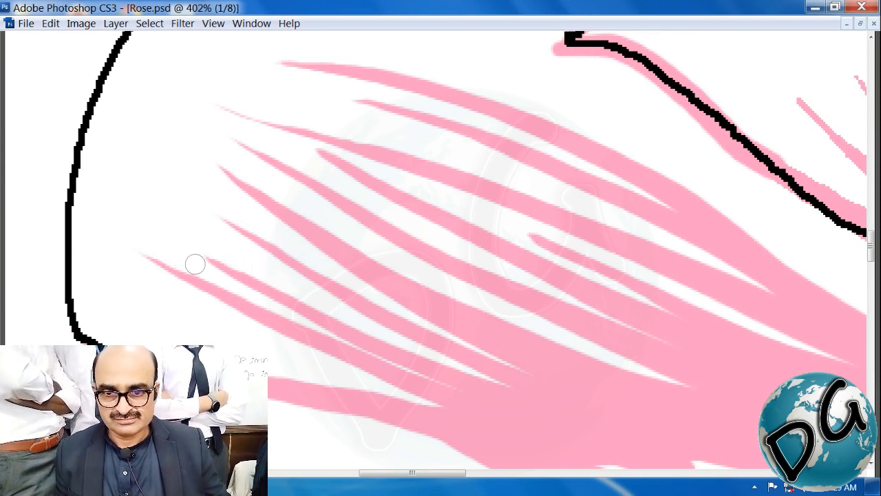
{"action": "left_click_drag", "start_coordinate": [525, 279], "coordinate": [279, 282]}
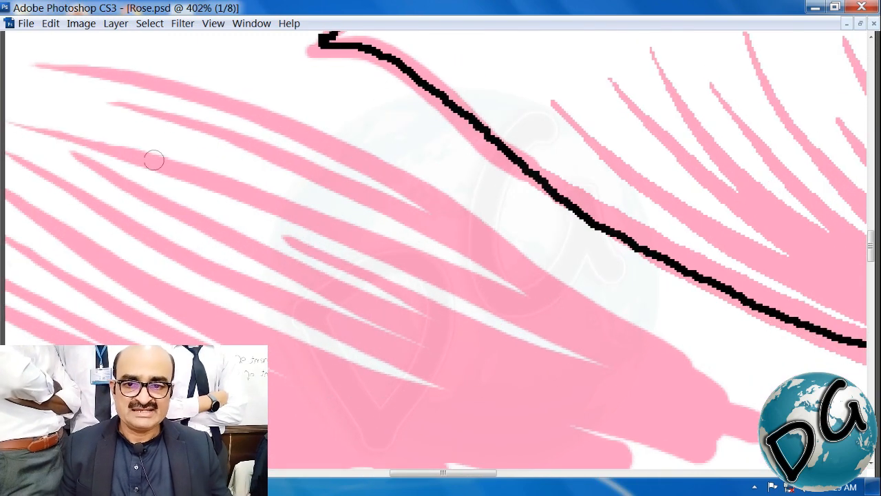
{"action": "left_click_drag", "start_coordinate": [68, 151], "coordinate": [147, 181]}
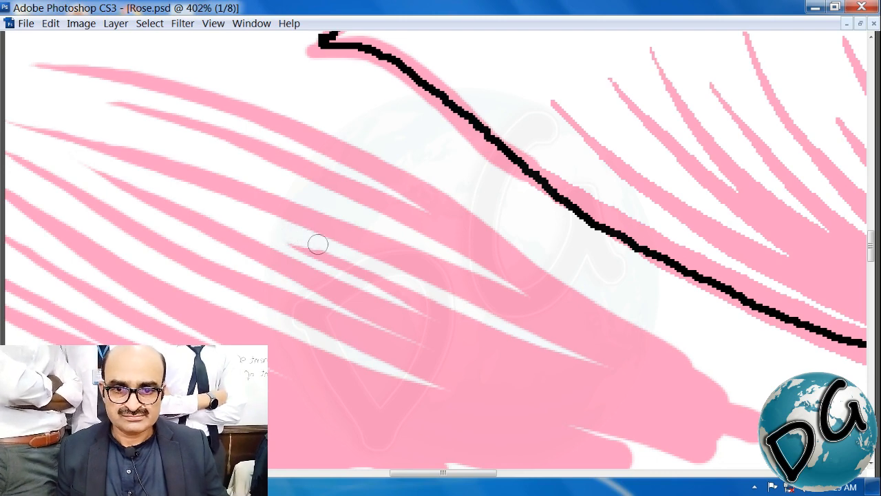
Outline the first long tapered spike above the lower-left petal's pink strokes with curved path segments
{"action": "left_click_drag", "start_coordinate": [421, 233], "coordinate": [374, 321]}
{"action": "key", "text": "ctrl+minus"}
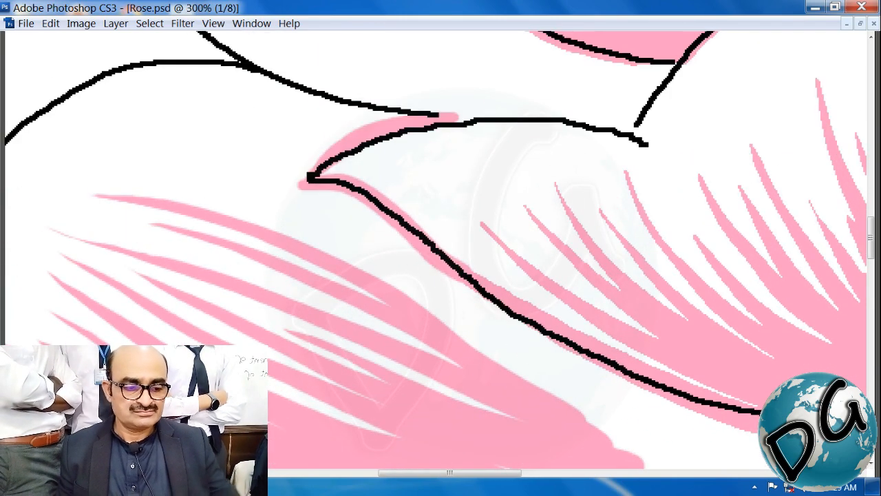
{"action": "key", "text": "ctrl+minus"}
{"action": "key", "text": "ctrl+minus"}
{"action": "left_click_drag", "start_coordinate": [538, 134], "coordinate": [212, 386]}
{"action": "left_click_drag", "start_coordinate": [381, 274], "coordinate": [225, 315]}
{"action": "left_click_drag", "start_coordinate": [426, 84], "coordinate": [132, 355]}
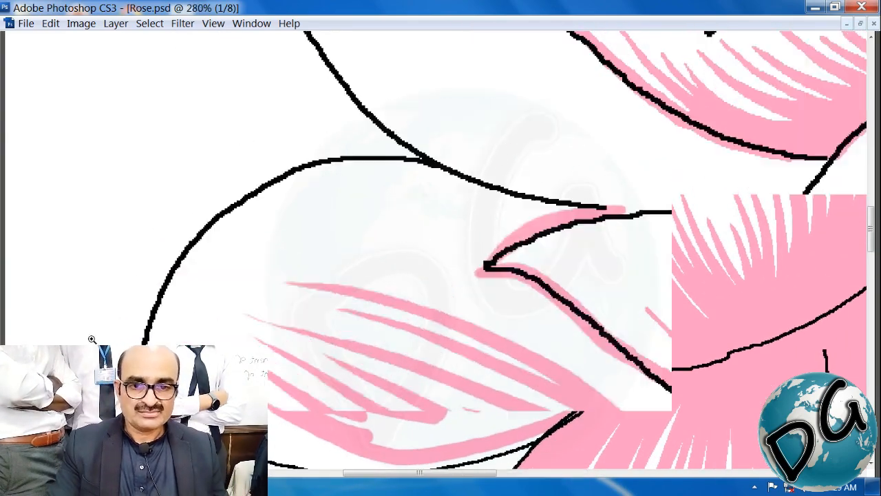
{"action": "left_click_drag", "start_coordinate": [324, 245], "coordinate": [187, 159]}
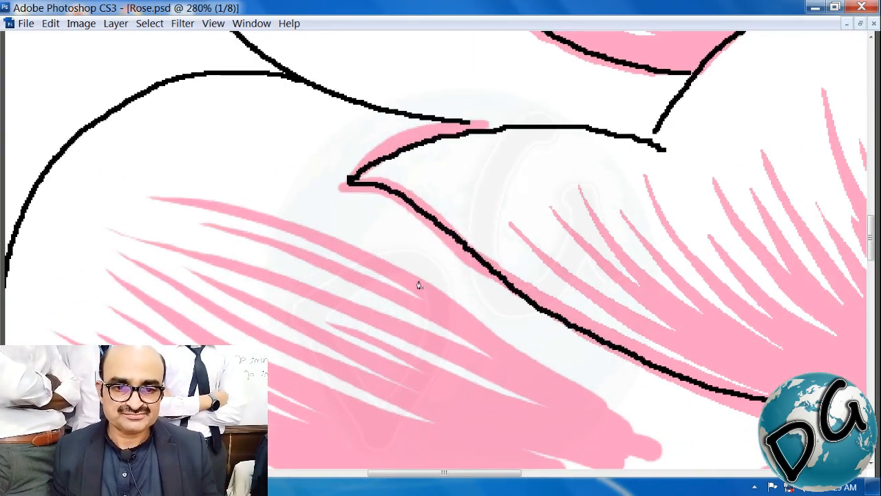
{"action": "left_click", "coordinate": [120, 175]}
{"action": "left_click_drag", "start_coordinate": [255, 228], "coordinate": [389, 220]}
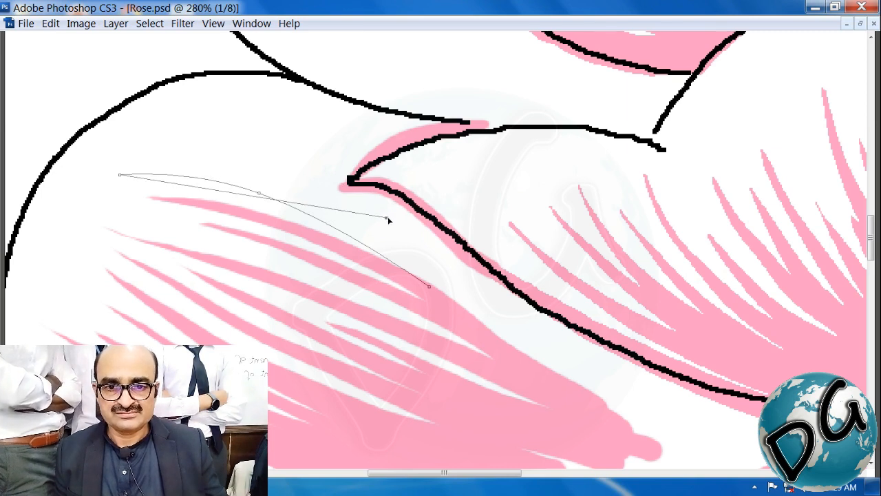
{"action": "left_click", "coordinate": [222, 192]}
{"action": "left_click_drag", "start_coordinate": [222, 193], "coordinate": [231, 171]}
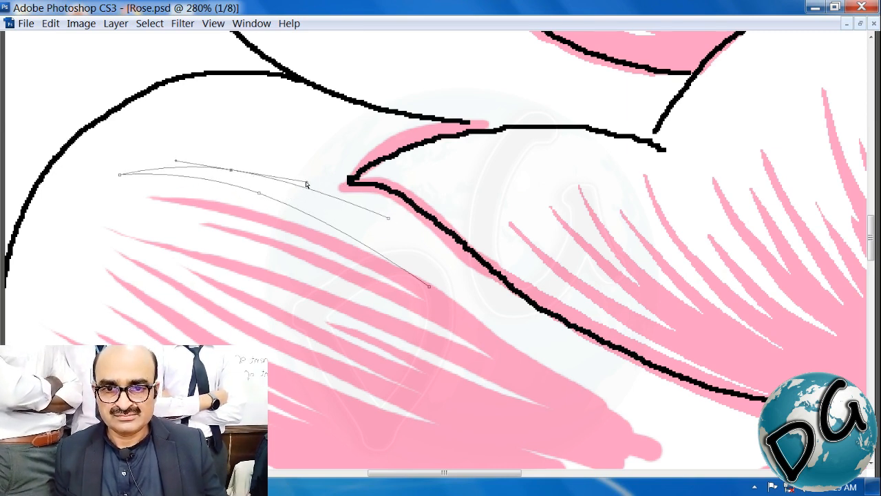
{"action": "left_click_drag", "start_coordinate": [306, 184], "coordinate": [330, 184]}
Continue the path with a second curved spike just above the first one, narrowing to a point near the petal's left side
{"action": "left_click_drag", "start_coordinate": [176, 163], "coordinate": [128, 152]}
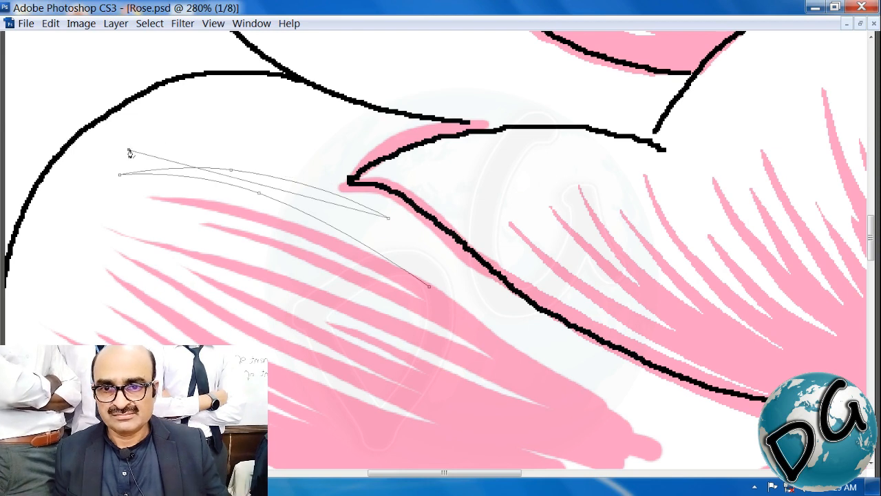
{"action": "left_click_drag", "start_coordinate": [243, 183], "coordinate": [245, 152]}
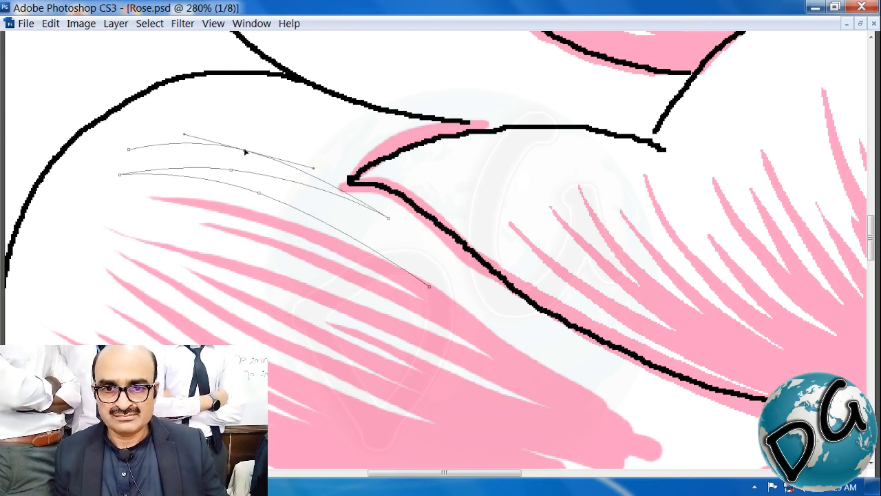
{"action": "left_click_drag", "start_coordinate": [314, 169], "coordinate": [329, 159]}
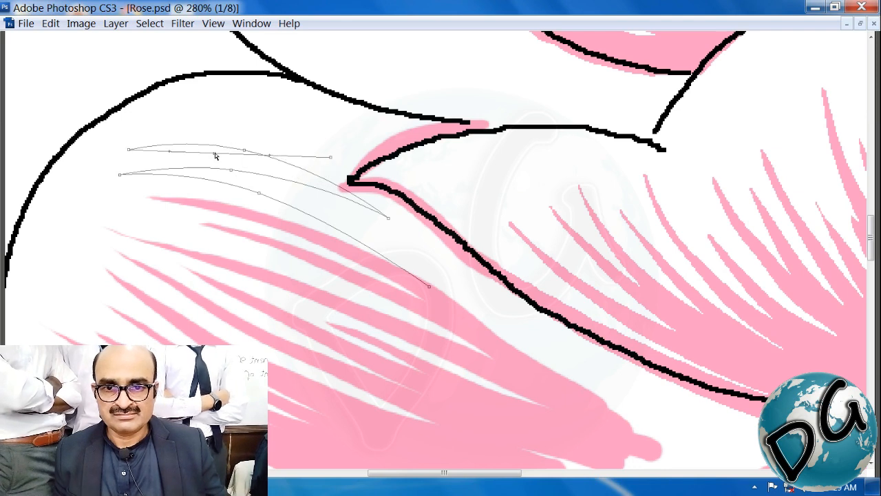
{"action": "left_click_drag", "start_coordinate": [215, 155], "coordinate": [218, 135]}
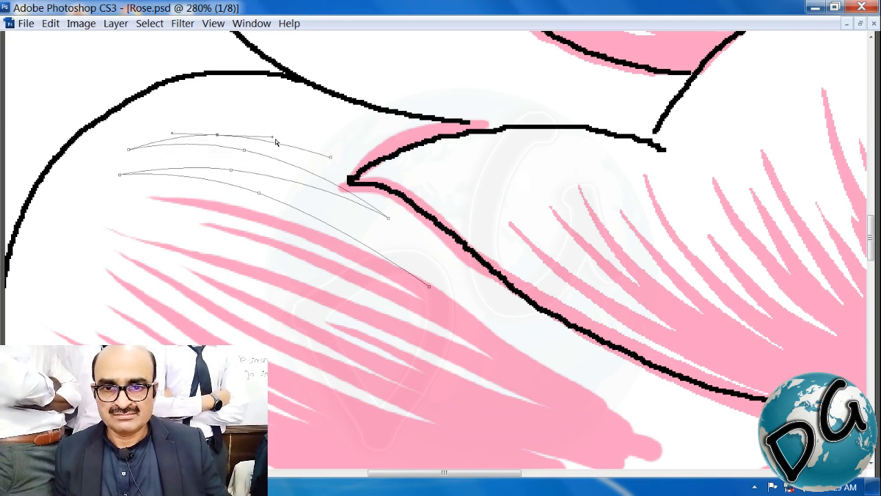
{"action": "left_click_drag", "start_coordinate": [275, 140], "coordinate": [282, 138]}
Add a third, shorter curved spike to the path above the second, undoing and redrawing the curve of its upper edge
{"action": "left_click_drag", "start_coordinate": [170, 133], "coordinate": [167, 120]}
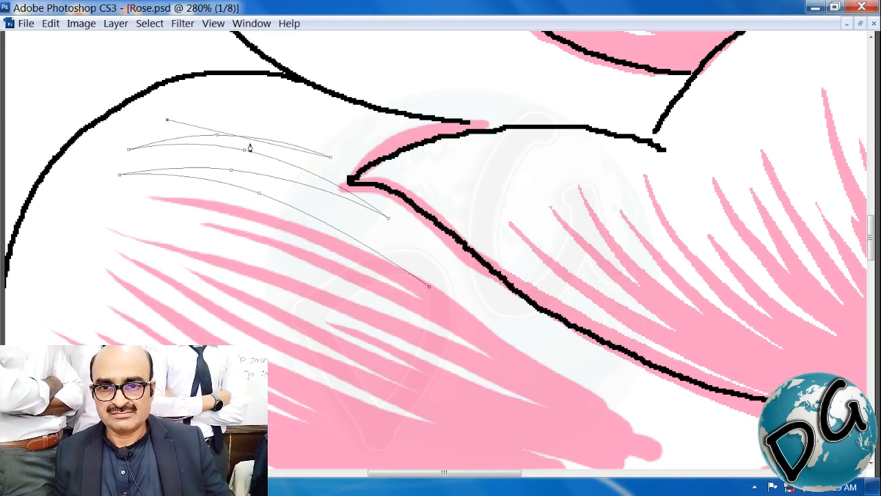
{"action": "left_click_drag", "start_coordinate": [257, 147], "coordinate": [349, 142]}
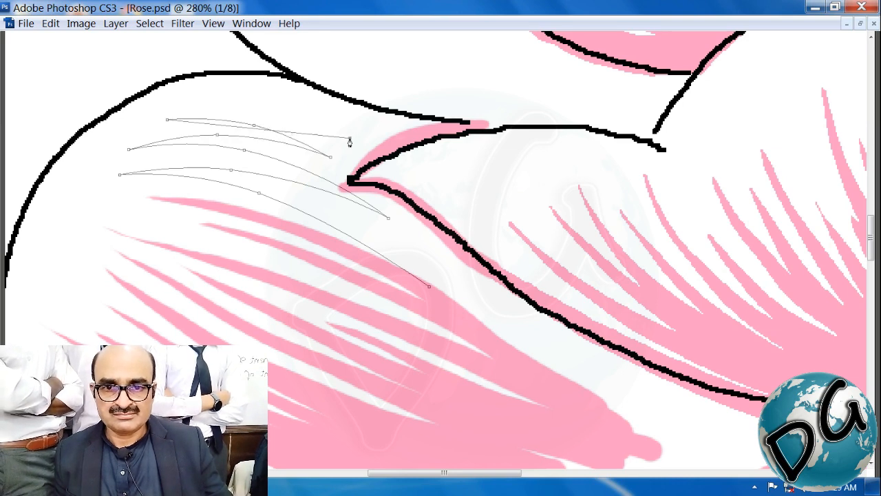
{"action": "left_click_drag", "start_coordinate": [247, 130], "coordinate": [293, 118]}
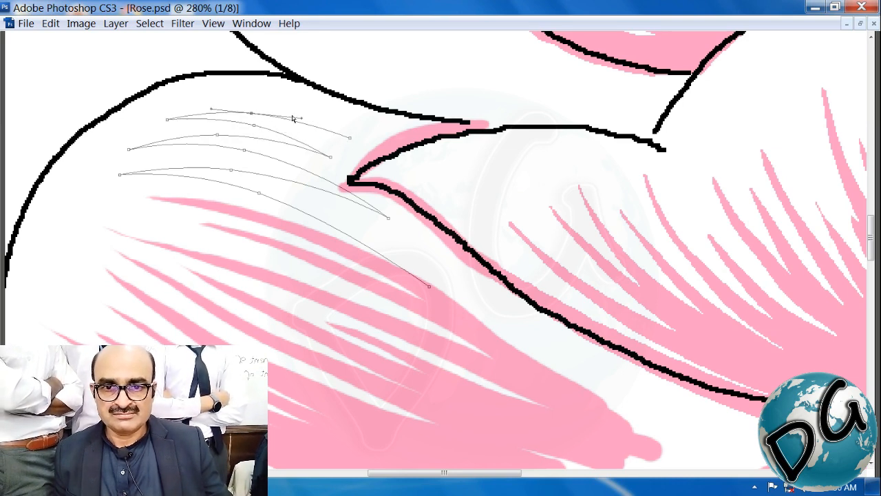
{"action": "left_click", "coordinate": [310, 118]}
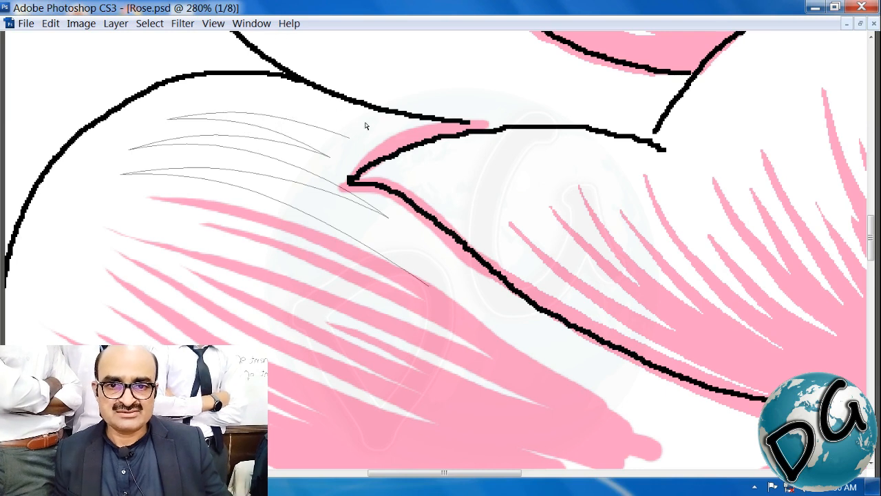
{"action": "left_click", "coordinate": [348, 138]}
{"action": "key", "text": "ctrl+alt+z"}
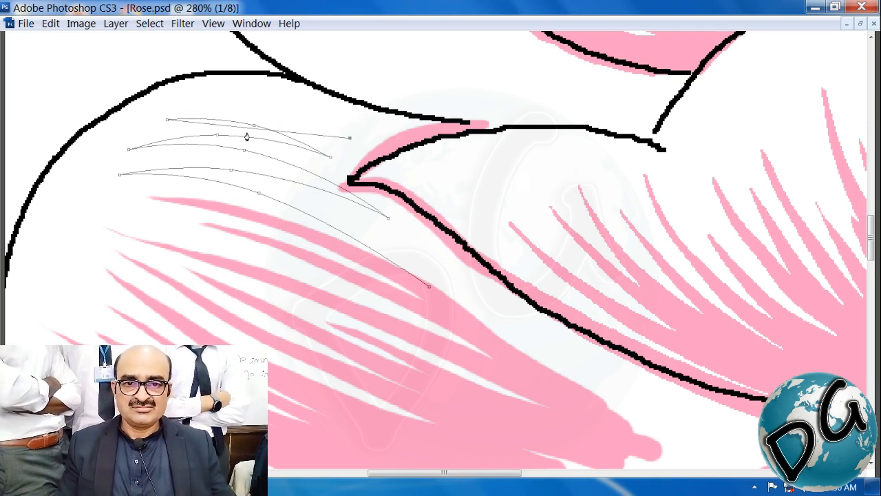
{"action": "left_click_drag", "start_coordinate": [241, 132], "coordinate": [256, 113]}
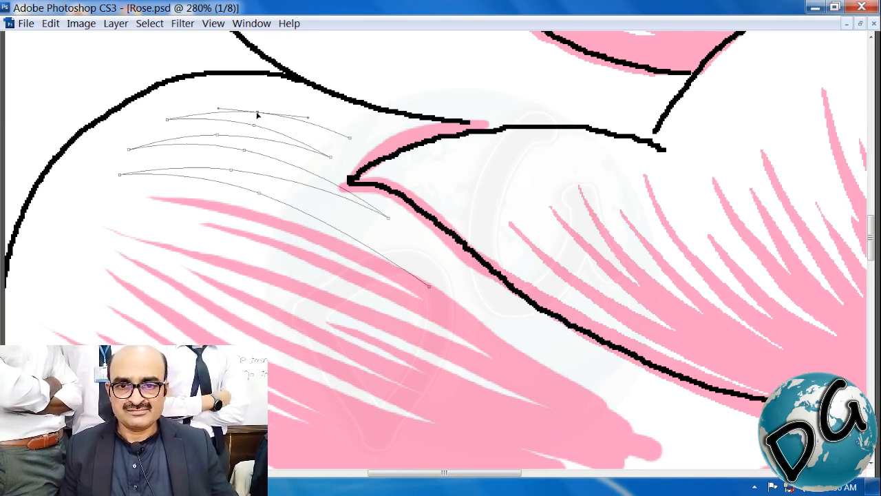
Extend the path in a curve out to the petal's upper-left outline and bend it back along the petal's top edge
{"action": "left_click", "coordinate": [133, 99]}
{"action": "left_click_drag", "start_coordinate": [234, 121], "coordinate": [244, 96]}
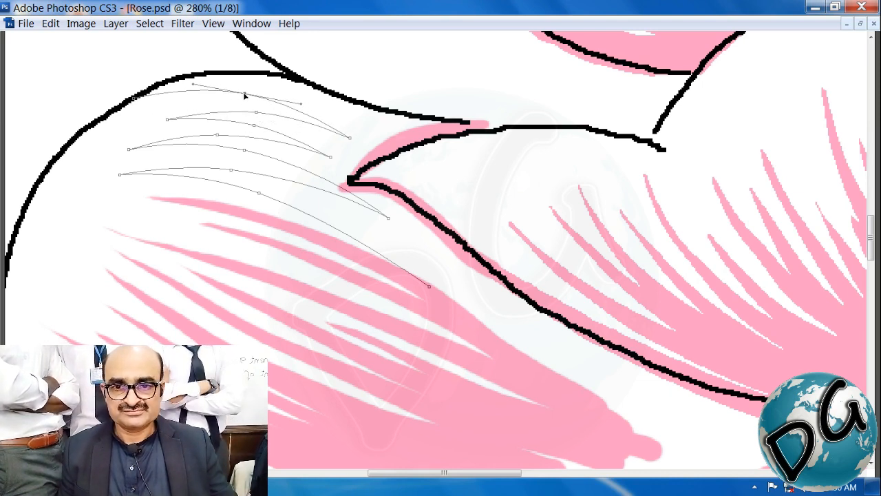
{"action": "left_click_drag", "start_coordinate": [306, 105], "coordinate": [287, 85]}
{"action": "left_click_drag", "start_coordinate": [204, 97], "coordinate": [282, 71]}
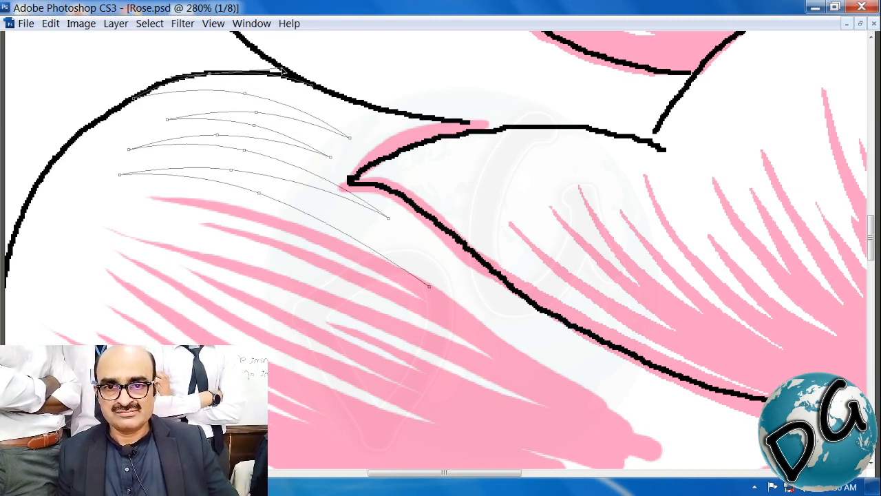
Continue the path along the petal's outline to its tip and down the inner edge, closing it at the starting point
{"action": "left_click", "coordinate": [469, 124]}
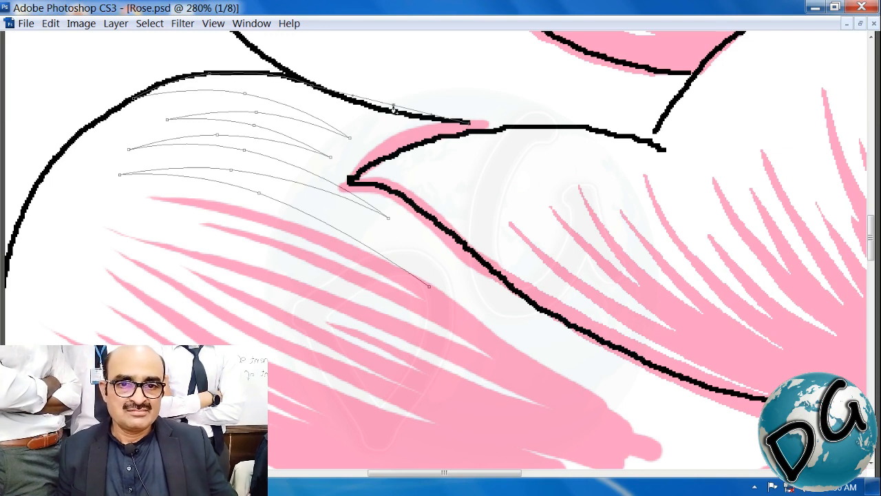
{"action": "left_click_drag", "start_coordinate": [394, 108], "coordinate": [394, 113]}
{"action": "left_click", "coordinate": [406, 141]}
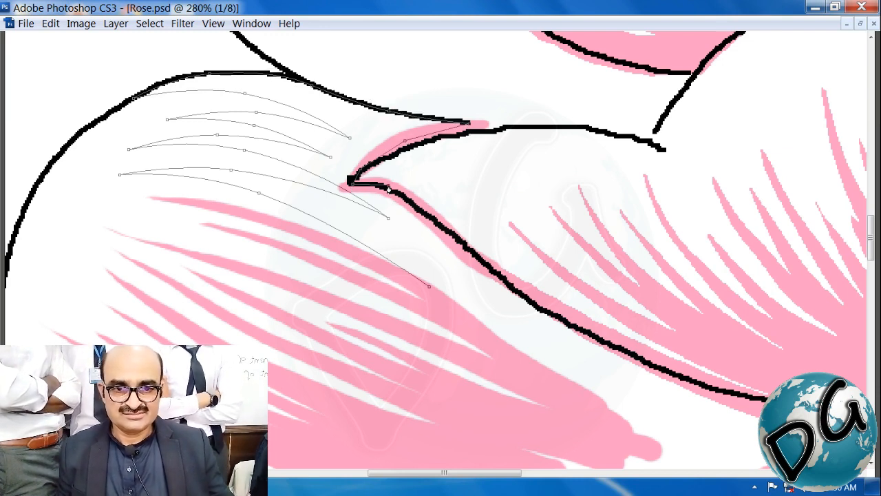
{"action": "left_click", "coordinate": [429, 287]}
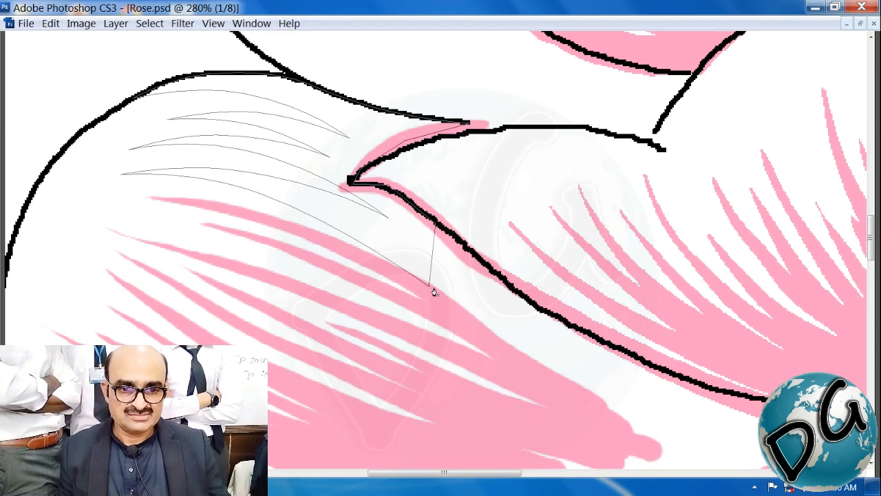
{"action": "key", "text": "ctrl+Return"}
{"action": "key", "text": "Delete"}
{"action": "key", "text": "ctrl+d"}
{"action": "key", "text": "ctrl+alt+z"}
{"action": "key", "text": "ctrl+alt+z"}
{"action": "key", "text": "ctrl+alt+z"}
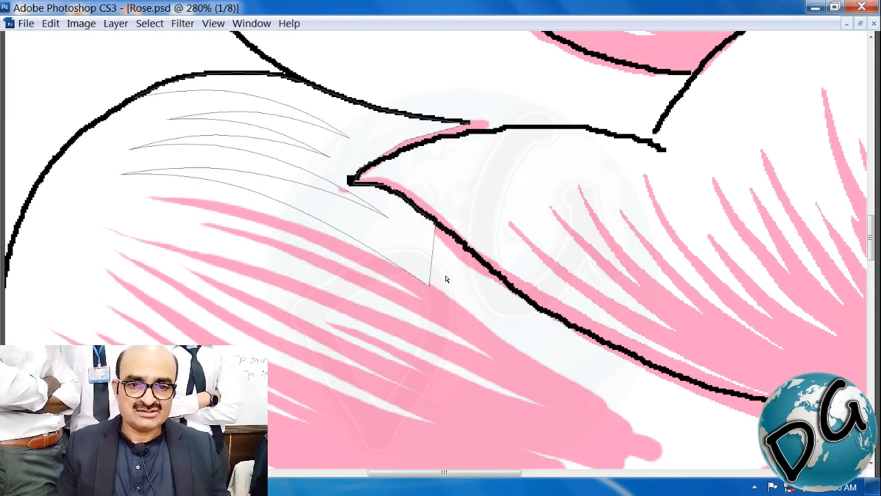
Convert the closed path into a selection, fill it with the petal's pink and deselect
{"action": "key", "text": "i"}
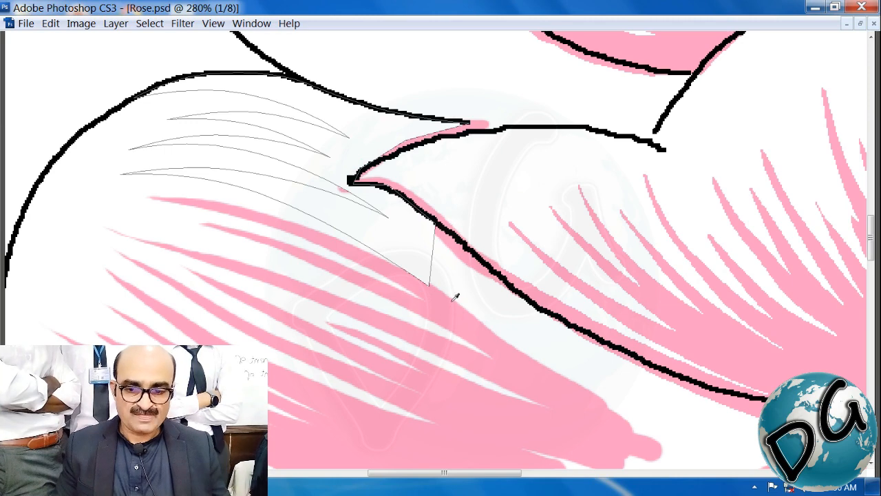
{"action": "key", "text": "ctrl+Return"}
{"action": "key", "text": "alt+Delete"}
{"action": "key", "text": "ctrl+d"}
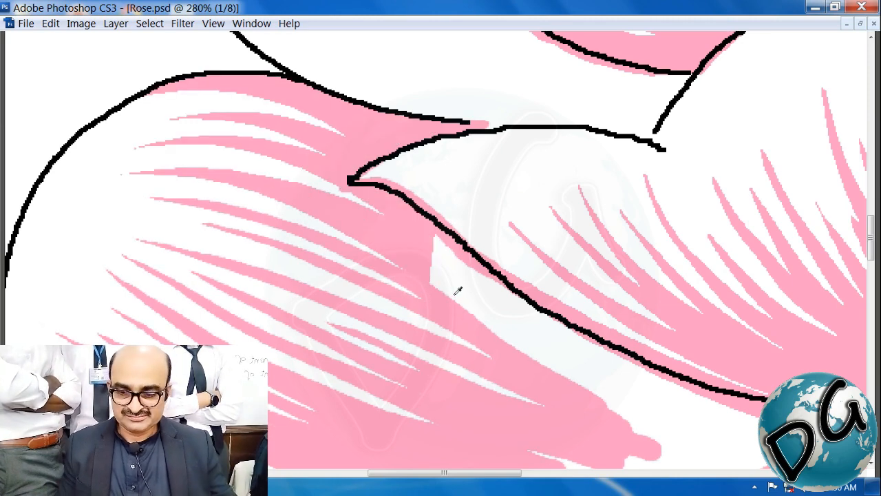
Fill the remaining white gap at the lower-left petal's right end with pink using the Paint Bucket
{"action": "key", "text": "ctrl+minus"}
{"action": "key", "text": "ctrl+minus"}
{"action": "left_click_drag", "start_coordinate": [643, 185], "coordinate": [207, 391]}
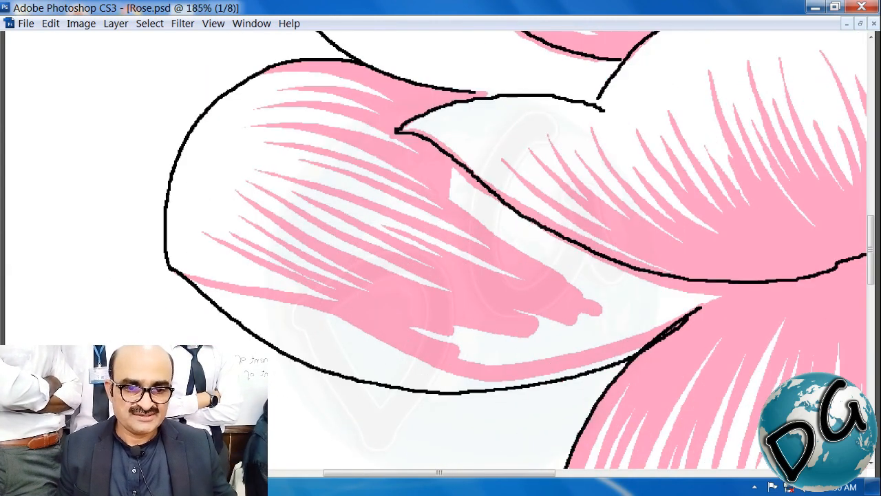
{"action": "key", "text": "g"}
{"action": "left_click", "coordinate": [615, 289]}
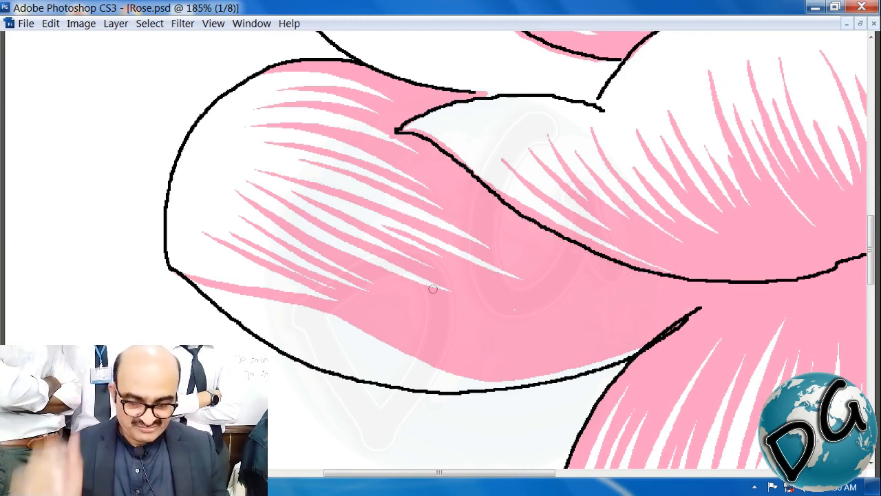
Brush pink along the petal's lower black outline from its left corner to the right end
{"action": "left_click_drag", "start_coordinate": [364, 306], "coordinate": [141, 392]}
{"action": "left_click_drag", "start_coordinate": [299, 351], "coordinate": [149, 136]}
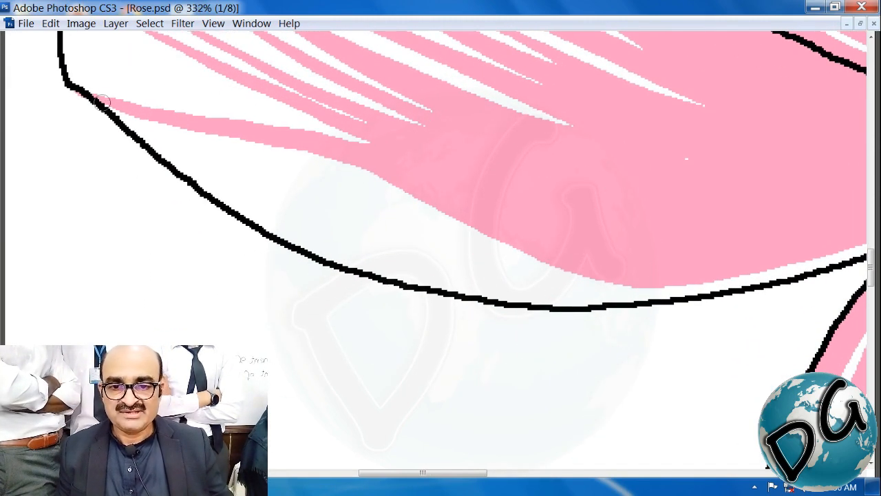
{"action": "mouse_move", "coordinate": [102, 101]}
{"action": "left_mouse_down"}
{"action": "mouse_move", "coordinate": [219, 203]}
{"action": "mouse_move", "coordinate": [335, 264]}
{"action": "mouse_move", "coordinate": [465, 303]}
{"action": "mouse_move", "coordinate": [606, 303]}
{"action": "mouse_move", "coordinate": [726, 266]}
{"action": "mouse_move", "coordinate": [864, 260]}
{"action": "left_mouse_up"}
{"action": "mouse_move", "coordinate": [864, 260]}
{"action": "left_mouse_down"}
{"action": "mouse_move", "coordinate": [601, 216]}
{"action": "mouse_move", "coordinate": [519, 224]}
{"action": "mouse_move", "coordinate": [437, 249]}
{"action": "mouse_move", "coordinate": [599, 201]}
{"action": "left_mouse_up"}
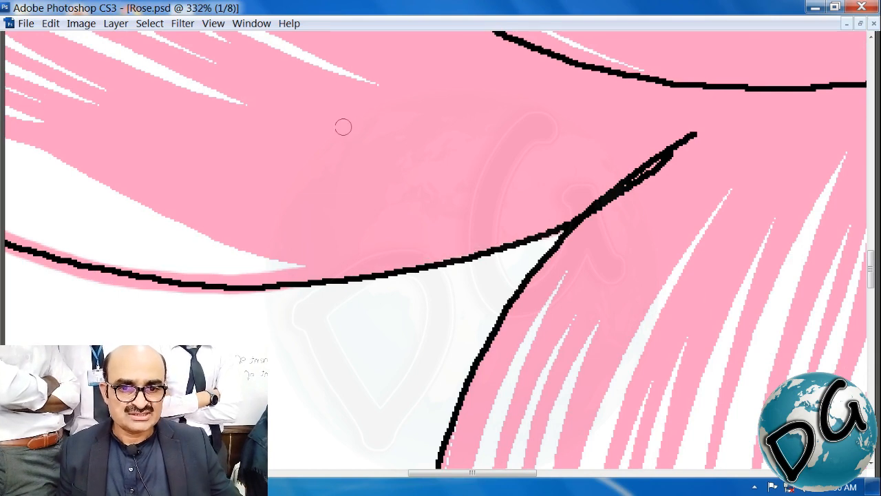
Brush four short tapered pink strokes in the white gap, running into the left half of the petal's lower outline
{"action": "left_click_drag", "start_coordinate": [431, 215], "coordinate": [740, 229]}
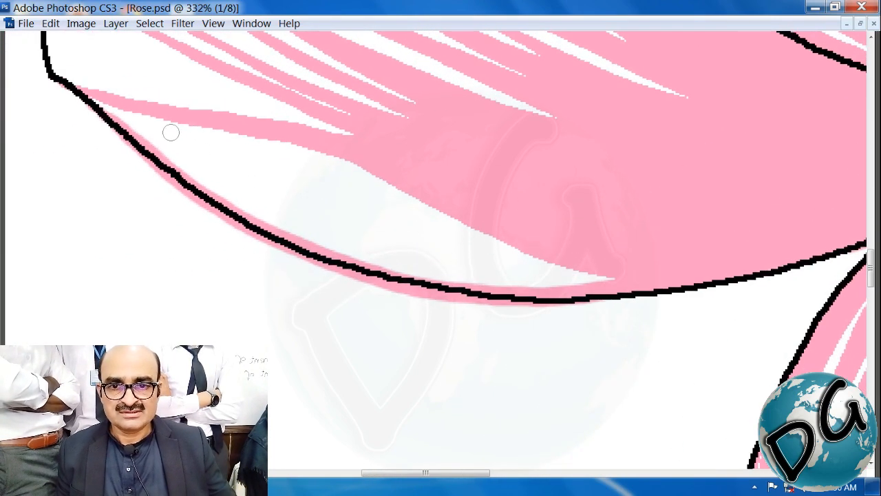
{"action": "mouse_move", "coordinate": [198, 165]}
{"action": "left_mouse_down"}
{"action": "mouse_move", "coordinate": [324, 251]}
{"action": "mouse_move", "coordinate": [358, 260]}
{"action": "left_mouse_up"}
{"action": "mouse_move", "coordinate": [234, 159]}
{"action": "left_mouse_down"}
{"action": "mouse_move", "coordinate": [354, 263]}
{"action": "mouse_move", "coordinate": [389, 269]}
{"action": "left_mouse_up"}
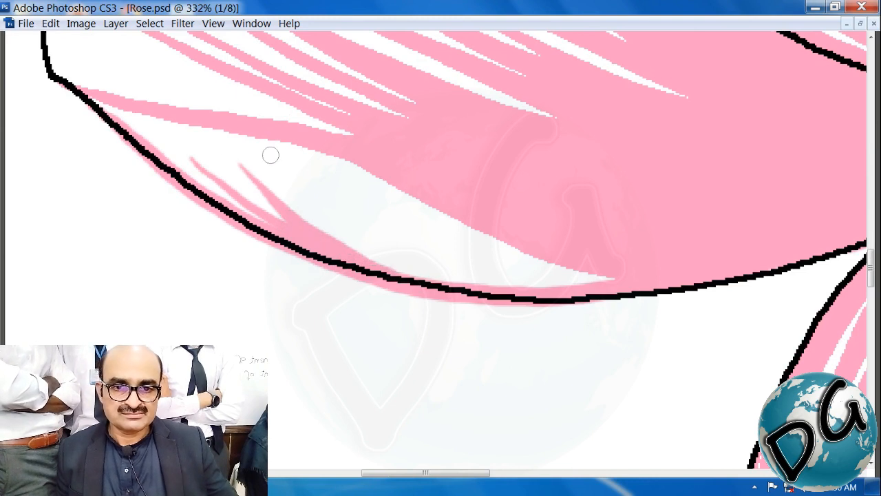
{"action": "mouse_move", "coordinate": [271, 156]}
{"action": "left_mouse_down"}
{"action": "mouse_move", "coordinate": [395, 272]}
{"action": "mouse_move", "coordinate": [440, 280]}
{"action": "left_mouse_up"}
{"action": "left_click_drag", "start_coordinate": [331, 190], "coordinate": [503, 311]}
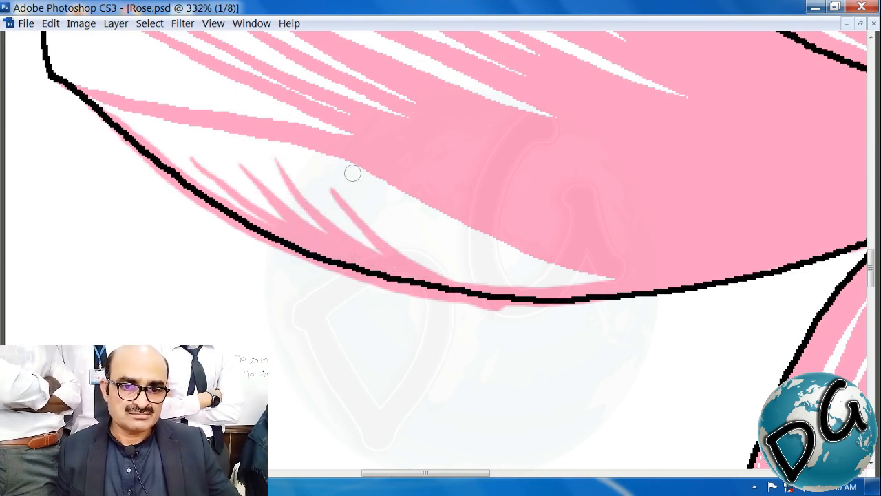
Brush three more short tapered pink strokes toward the right end of the lower gap, redoing the first one
{"action": "left_click_drag", "start_coordinate": [359, 193], "coordinate": [513, 289]}
{"action": "key", "text": "ctrl+z"}
{"action": "left_click_drag", "start_coordinate": [356, 191], "coordinate": [454, 278]}
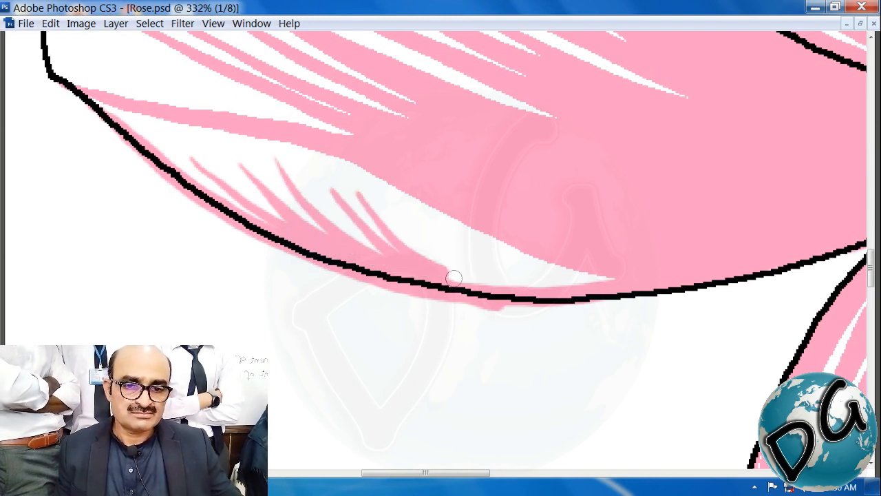
{"action": "left_click_drag", "start_coordinate": [385, 200], "coordinate": [525, 292]}
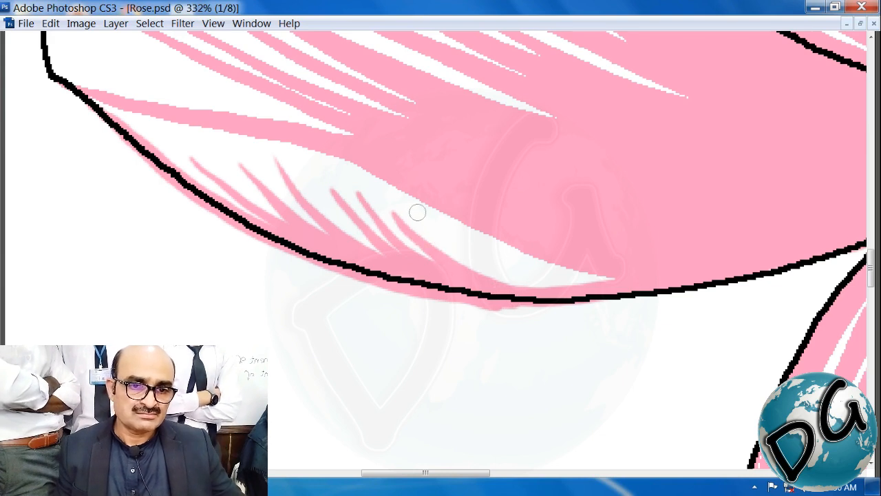
{"action": "left_click_drag", "start_coordinate": [417, 213], "coordinate": [590, 281]}
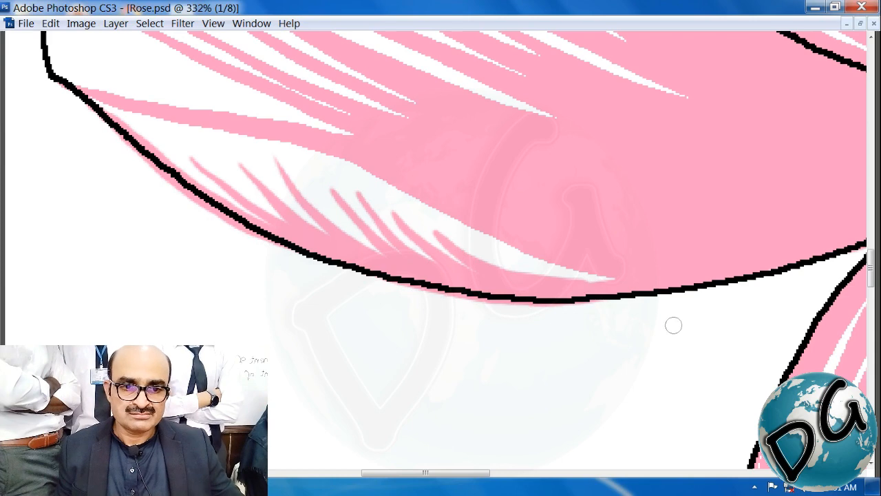
Brush pink along the lower-left petal's upper-left outline, from the top curve down its left side
{"action": "left_click_drag", "start_coordinate": [386, 166], "coordinate": [617, 474]}
{"action": "key", "text": "ctrl+minus"}
{"action": "key", "text": "ctrl+minus"}
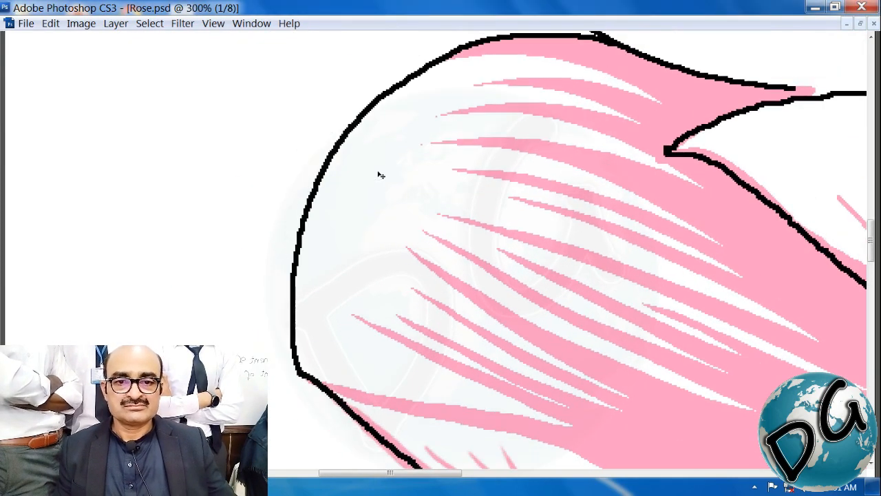
{"action": "left_click_drag", "start_coordinate": [439, 195], "coordinate": [318, 394]}
{"action": "left_click_drag", "start_coordinate": [199, 307], "coordinate": [386, 59]}
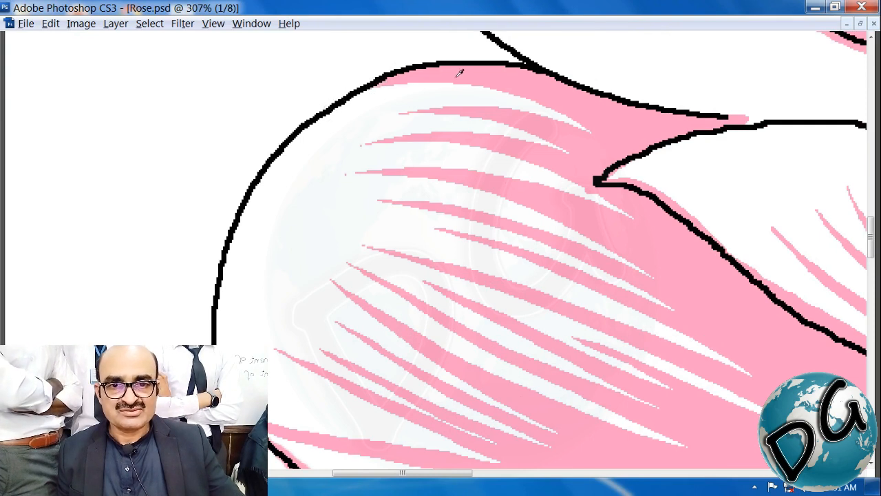
{"action": "left_click_drag", "start_coordinate": [431, 71], "coordinate": [355, 93]}
{"action": "mouse_move", "coordinate": [282, 148]}
{"action": "left_mouse_down"}
{"action": "mouse_move", "coordinate": [224, 238]}
{"action": "mouse_move", "coordinate": [202, 331]}
{"action": "left_mouse_up"}
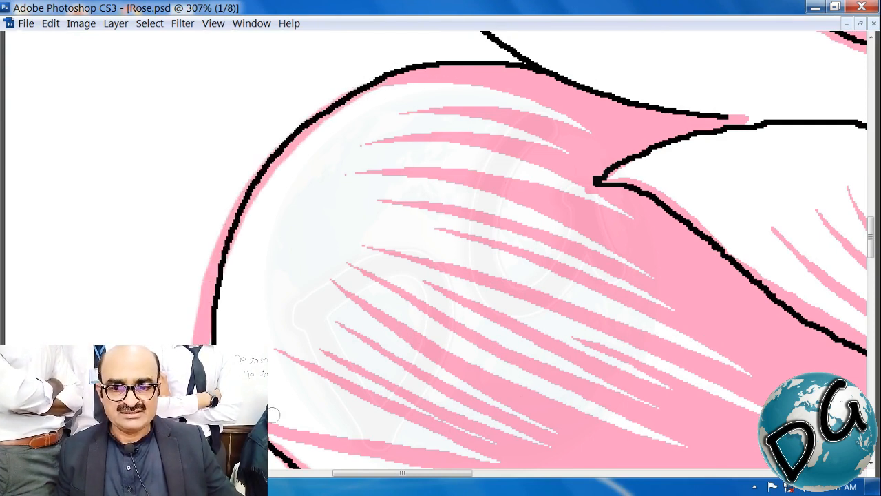
Brush seven short tapered pink strokes running from the lower-left petal's interior out to its left outline
{"action": "mouse_move", "coordinate": [360, 161]}
{"action": "left_mouse_down"}
{"action": "mouse_move", "coordinate": [281, 182]}
{"action": "mouse_move", "coordinate": [245, 219]}
{"action": "left_mouse_up"}
{"action": "mouse_move", "coordinate": [352, 203]}
{"action": "left_mouse_down"}
{"action": "mouse_move", "coordinate": [270, 214]}
{"action": "mouse_move", "coordinate": [231, 250]}
{"action": "left_mouse_up"}
{"action": "left_click_drag", "start_coordinate": [288, 235], "coordinate": [234, 256]}
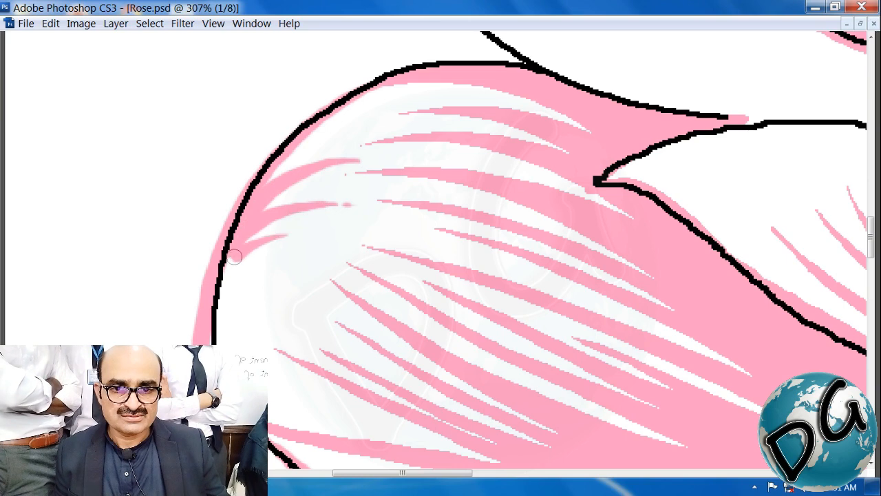
{"action": "scroll", "coordinate": [236, 238], "scroll_direction": "down", "scroll_amount": 2}
{"action": "mouse_move", "coordinate": [307, 236]}
{"action": "left_mouse_down"}
{"action": "mouse_move", "coordinate": [236, 234]}
{"action": "mouse_move", "coordinate": [206, 250]}
{"action": "left_mouse_up"}
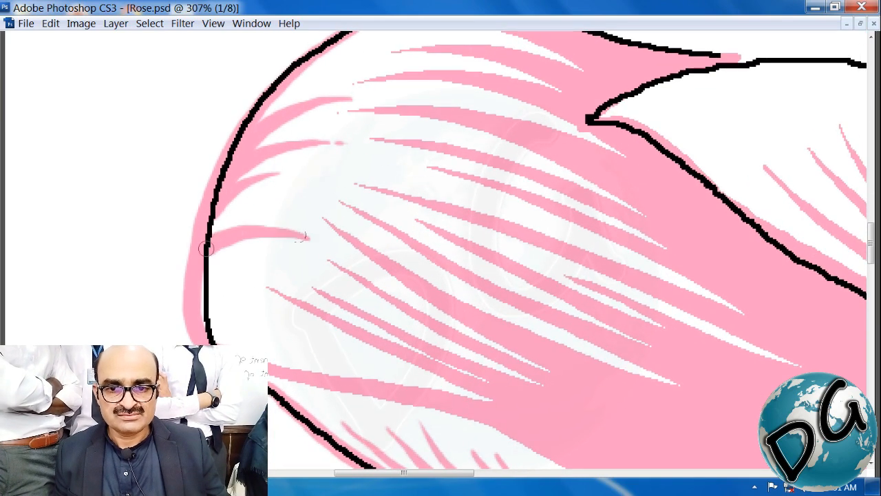
{"action": "left_click_drag", "start_coordinate": [303, 342], "coordinate": [215, 339]}
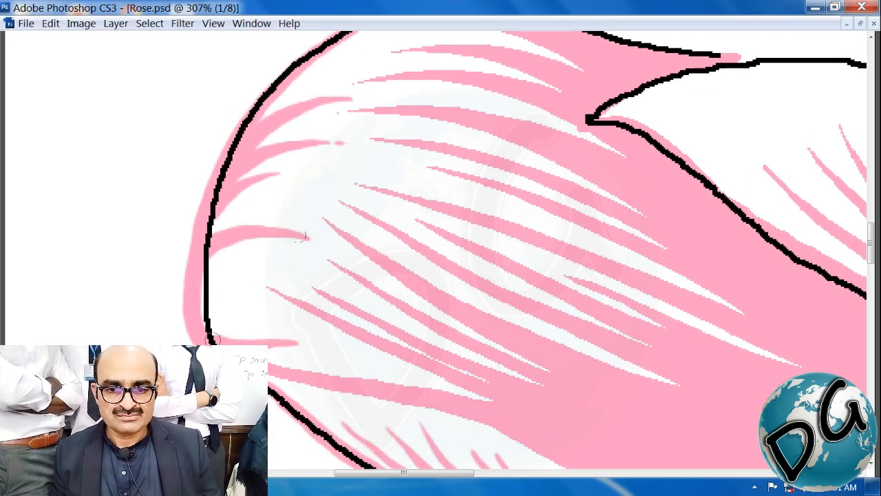
{"action": "left_click_drag", "start_coordinate": [237, 305], "coordinate": [225, 307]}
{"action": "mouse_move", "coordinate": [309, 268]}
{"action": "left_mouse_down"}
{"action": "mouse_move", "coordinate": [254, 263]}
{"action": "mouse_move", "coordinate": [217, 278]}
{"action": "mouse_move", "coordinate": [200, 301]}
{"action": "left_mouse_up"}
Brush pink along the upper and lower black outlines of the blank upper-left petal, meeting at its pointed left tip
{"action": "left_click_drag", "start_coordinate": [422, 212], "coordinate": [94, 468]}
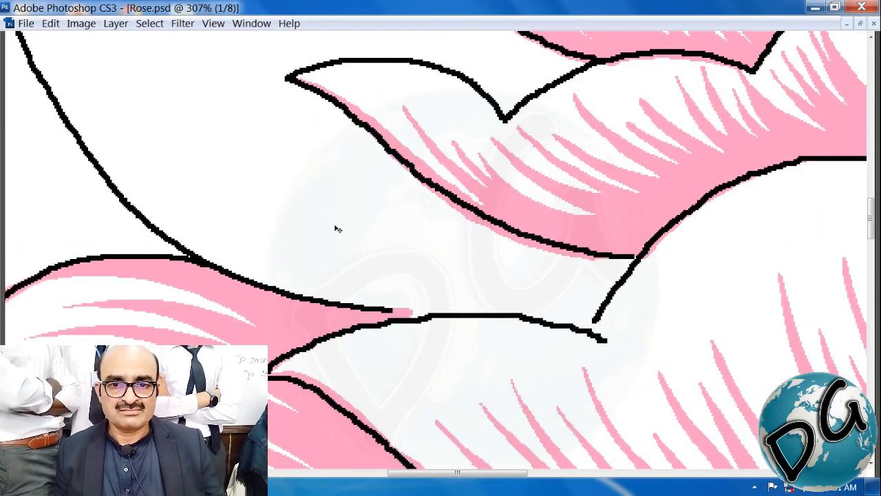
{"action": "key", "text": "ctrl+minus"}
{"action": "key", "text": "ctrl+minus"}
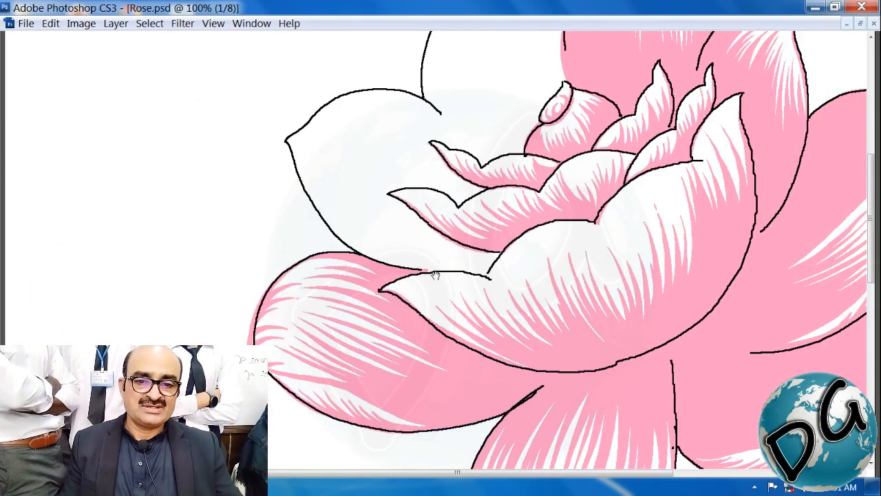
{"action": "left_click_drag", "start_coordinate": [334, 225], "coordinate": [265, 299]}
{"action": "left_click_drag", "start_coordinate": [161, 133], "coordinate": [507, 385]}
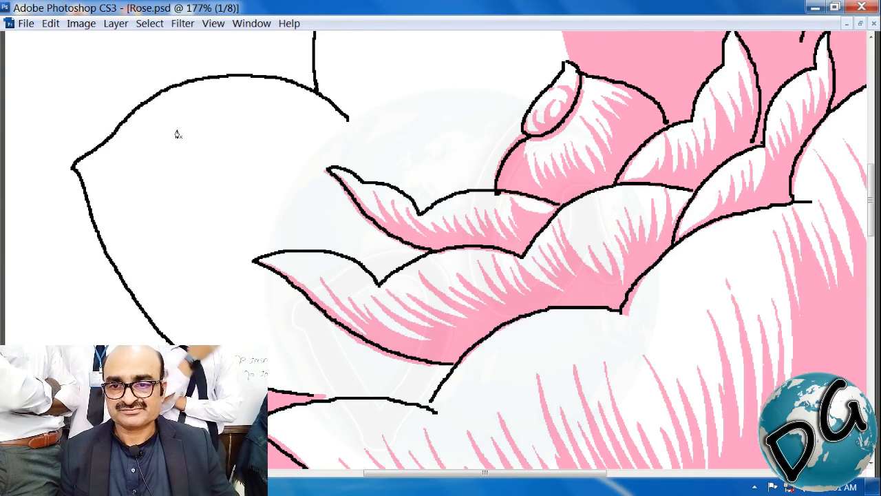
{"action": "left_click_drag", "start_coordinate": [314, 120], "coordinate": [368, 144]}
{"action": "left_click_drag", "start_coordinate": [449, 71], "coordinate": [34, 353]}
{"action": "mouse_move", "coordinate": [413, 220]}
{"action": "left_mouse_down"}
{"action": "mouse_move", "coordinate": [350, 254]}
{"action": "mouse_move", "coordinate": [316, 292]}
{"action": "left_mouse_up"}
{"action": "mouse_move", "coordinate": [540, 170]}
{"action": "left_mouse_down"}
{"action": "mouse_move", "coordinate": [447, 147]}
{"action": "mouse_move", "coordinate": [381, 146]}
{"action": "mouse_move", "coordinate": [344, 157]}
{"action": "mouse_move", "coordinate": [285, 187]}
{"action": "mouse_move", "coordinate": [206, 265]}
{"action": "mouse_move", "coordinate": [161, 296]}
{"action": "left_mouse_up"}
{"action": "mouse_move", "coordinate": [223, 304]}
{"action": "left_mouse_down"}
{"action": "mouse_move", "coordinate": [188, 91]}
{"action": "mouse_move", "coordinate": [193, 114]}
{"action": "left_mouse_up"}
{"action": "mouse_move", "coordinate": [135, 95]}
{"action": "left_mouse_down"}
{"action": "mouse_move", "coordinate": [157, 121]}
{"action": "mouse_move", "coordinate": [180, 217]}
{"action": "mouse_move", "coordinate": [235, 311]}
{"action": "mouse_move", "coordinate": [361, 415]}
{"action": "mouse_move", "coordinate": [427, 446]}
{"action": "left_mouse_up"}
{"action": "left_click_drag", "start_coordinate": [445, 291], "coordinate": [424, 466]}
{"action": "left_click_drag", "start_coordinate": [374, 239], "coordinate": [517, 195]}
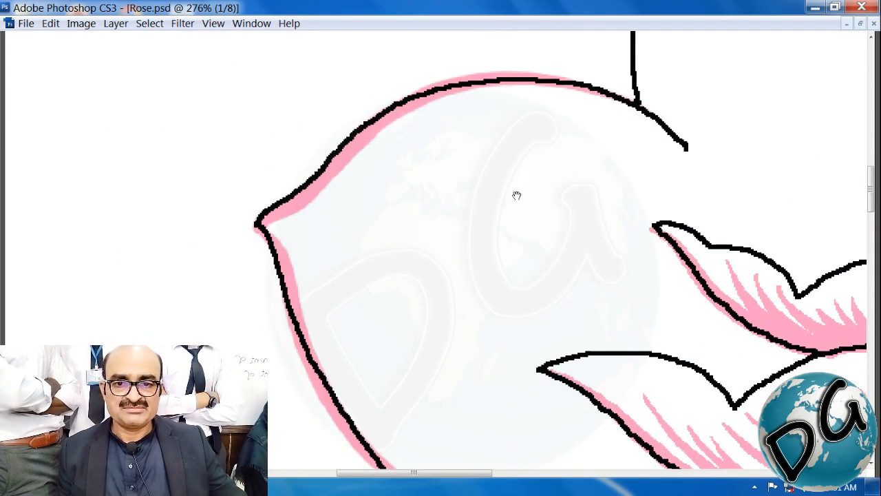
Brush tapered pink strokes running into the upper-left petal's pointed tip and the adjoining upper outline, redoing one
{"action": "left_click_drag", "start_coordinate": [381, 236], "coordinate": [268, 218]}
{"action": "mouse_move", "coordinate": [434, 230]}
{"action": "left_mouse_down"}
{"action": "mouse_move", "coordinate": [381, 206]}
{"action": "mouse_move", "coordinate": [279, 213]}
{"action": "left_mouse_up"}
{"action": "mouse_move", "coordinate": [513, 173]}
{"action": "left_mouse_down"}
{"action": "mouse_move", "coordinate": [455, 133]}
{"action": "mouse_move", "coordinate": [372, 134]}
{"action": "left_mouse_up"}
{"action": "key", "text": "ctrl+z"}
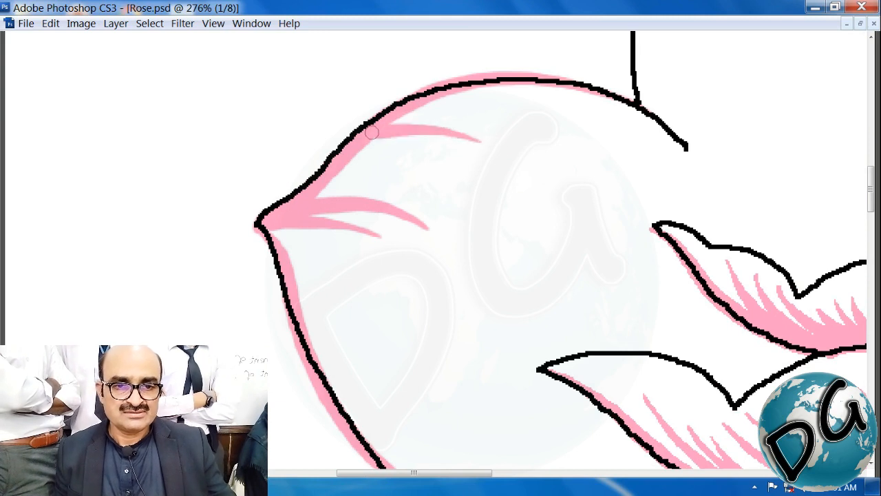
{"action": "mouse_move", "coordinate": [441, 145]}
{"action": "left_mouse_down"}
{"action": "mouse_move", "coordinate": [390, 140]}
{"action": "mouse_move", "coordinate": [343, 157]}
{"action": "mouse_move", "coordinate": [368, 159]}
{"action": "mouse_move", "coordinate": [340, 167]}
{"action": "left_mouse_up"}
{"action": "left_click_drag", "start_coordinate": [390, 178], "coordinate": [325, 190]}
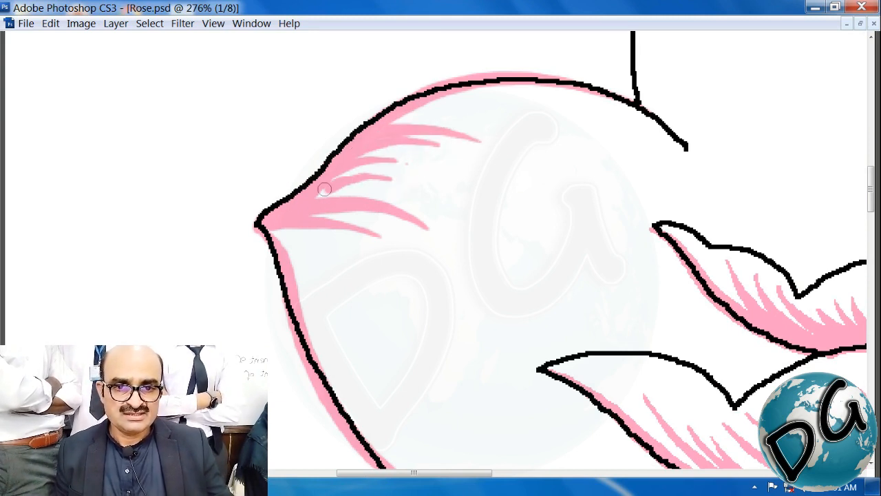
Brush one long tapered pink stroke beneath the petal's upper outline and two short ones just below its pointed tip
{"action": "key", "text": "space"}
{"action": "left_click_drag", "start_coordinate": [500, 154], "coordinate": [459, 193]}
{"action": "mouse_move", "coordinate": [524, 165]}
{"action": "left_mouse_down"}
{"action": "mouse_move", "coordinate": [448, 144]}
{"action": "mouse_move", "coordinate": [347, 155]}
{"action": "left_mouse_up"}
{"action": "key", "text": "space"}
{"action": "mouse_move", "coordinate": [400, 163]}
{"action": "left_mouse_down"}
{"action": "mouse_move", "coordinate": [403, 138]}
{"action": "mouse_move", "coordinate": [457, 34]}
{"action": "left_mouse_up"}
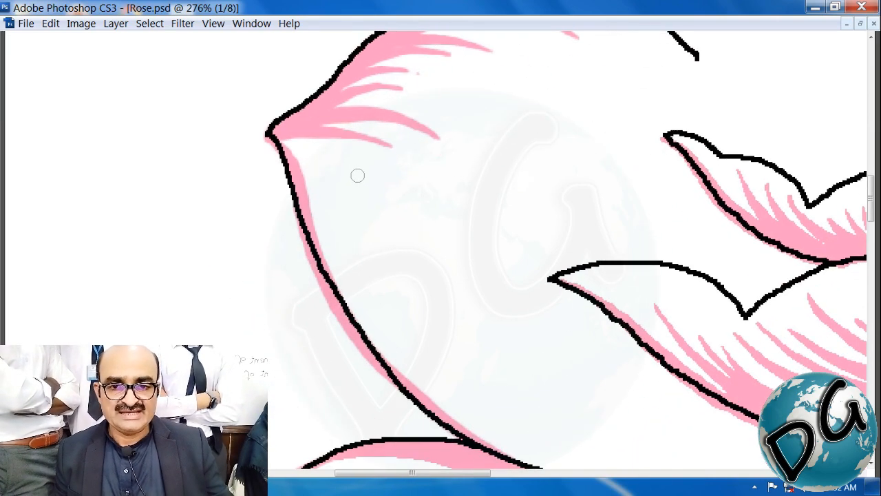
{"action": "left_click_drag", "start_coordinate": [355, 172], "coordinate": [294, 143]}
{"action": "left_click_drag", "start_coordinate": [340, 190], "coordinate": [287, 143]}
Start a Pen path at the upper-left petal's right side with two curved, pointed teeth just beneath its upper outline
{"action": "key", "text": "space"}
{"action": "mouse_move", "coordinate": [509, 302]}
{"action": "left_mouse_down"}
{"action": "mouse_move", "coordinate": [175, 202]}
{"action": "mouse_move", "coordinate": [321, 156]}
{"action": "mouse_move", "coordinate": [159, 269]}
{"action": "mouse_move", "coordinate": [182, 273]}
{"action": "left_mouse_up"}
{"action": "left_click_drag", "start_coordinate": [280, 205], "coordinate": [398, 119]}
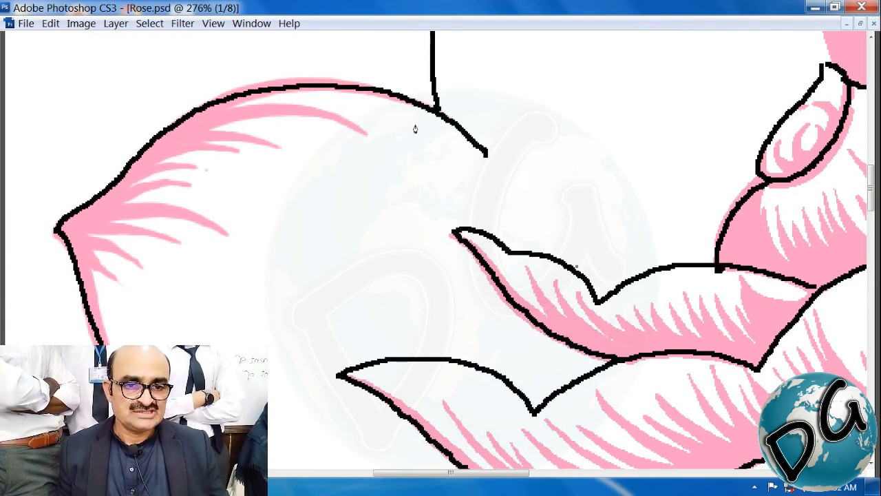
{"action": "left_click", "coordinate": [353, 107]}
{"action": "left_click_drag", "start_coordinate": [460, 188], "coordinate": [384, 133]}
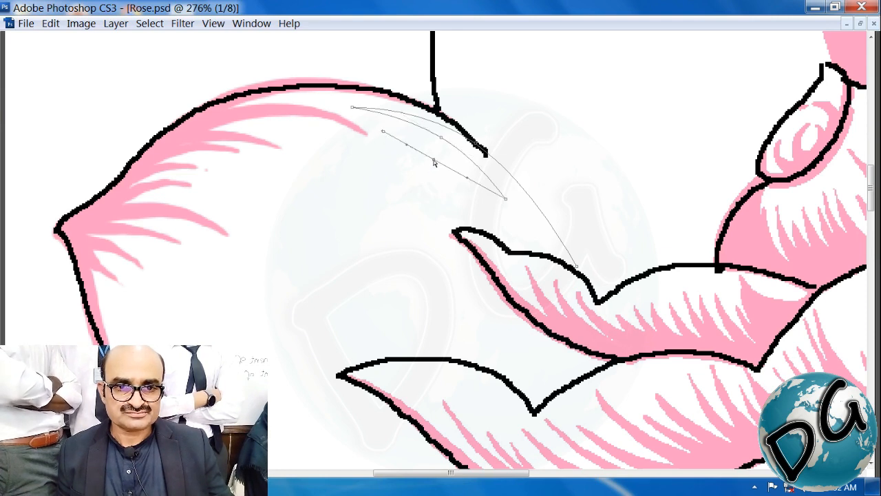
{"action": "left_click_drag", "start_coordinate": [434, 162], "coordinate": [437, 152]}
{"action": "left_click_drag", "start_coordinate": [461, 191], "coordinate": [483, 212]}
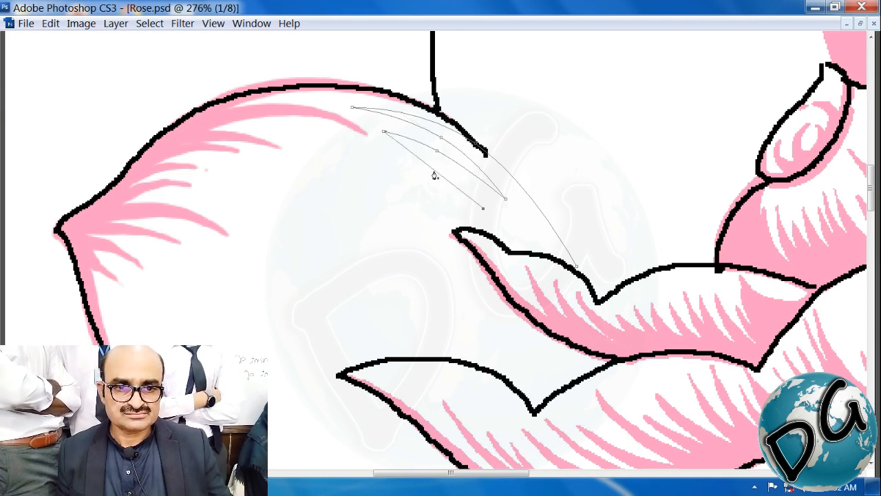
{"action": "left_click_drag", "start_coordinate": [434, 173], "coordinate": [441, 161]}
Extend the path leftward with two more curved teeth, ending near the tip of the small inner petal
{"action": "left_click", "coordinate": [294, 129]}
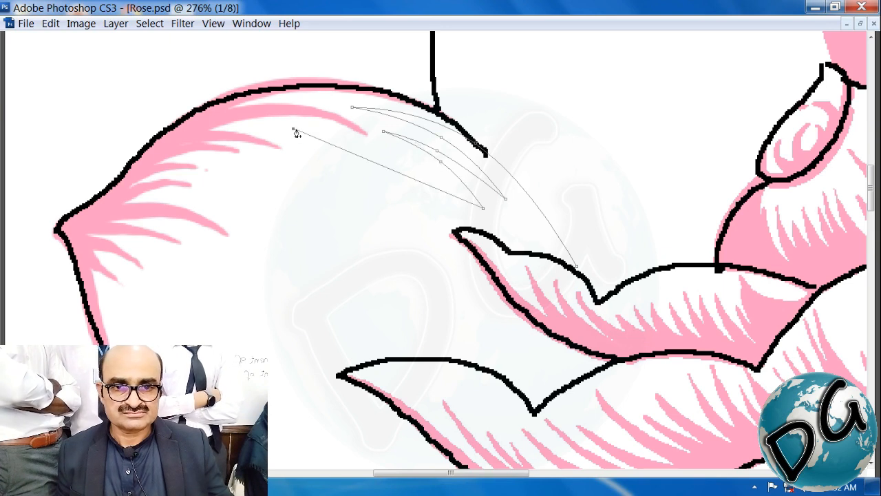
{"action": "left_click_drag", "start_coordinate": [377, 168], "coordinate": [387, 148]}
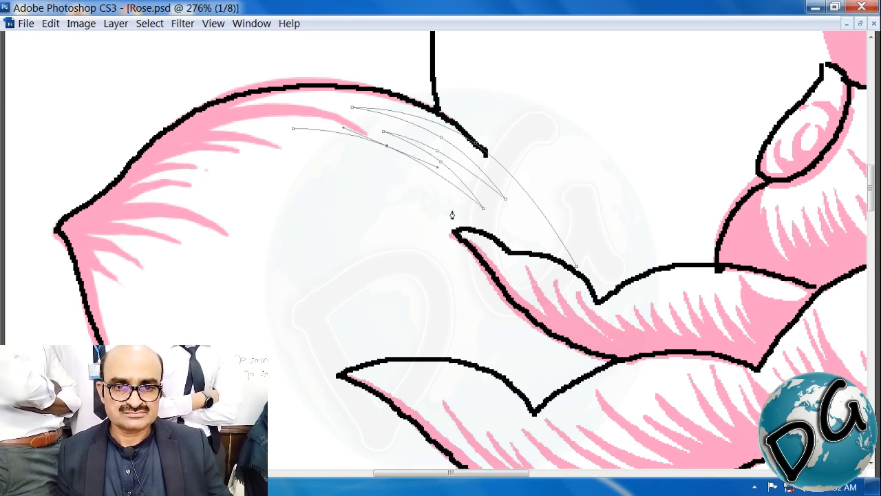
{"action": "left_click_drag", "start_coordinate": [423, 182], "coordinate": [359, 155]}
{"action": "left_click", "coordinate": [304, 145]}
{"action": "left_click", "coordinate": [446, 224]}
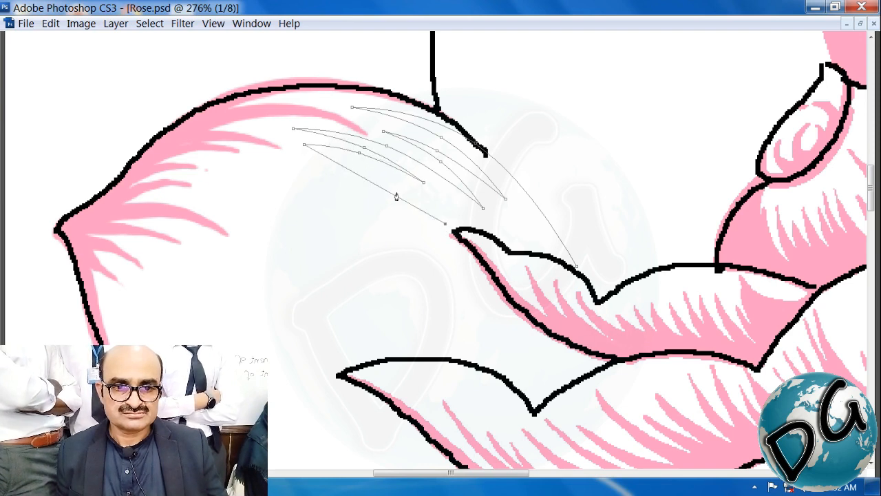
{"action": "left_click_drag", "start_coordinate": [379, 192], "coordinate": [389, 176]}
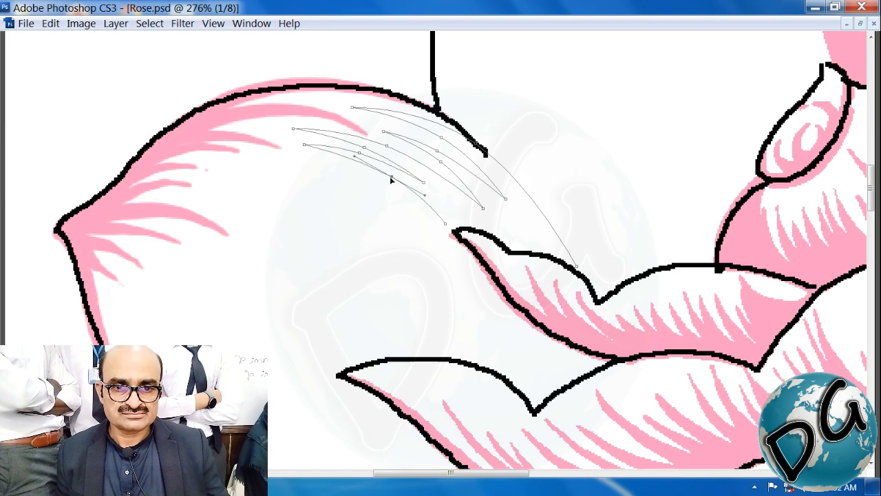
Add two long curved teeth to the path, reaching toward the pink strokes at the petal's upper left
{"action": "left_click", "coordinate": [254, 153]}
{"action": "left_click_drag", "start_coordinate": [342, 189], "coordinate": [350, 173]}
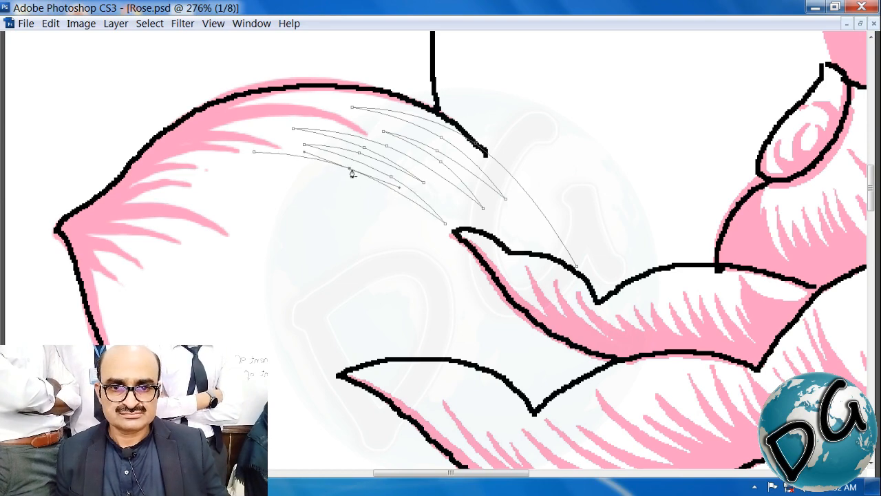
{"action": "left_click_drag", "start_coordinate": [363, 237], "coordinate": [437, 142]}
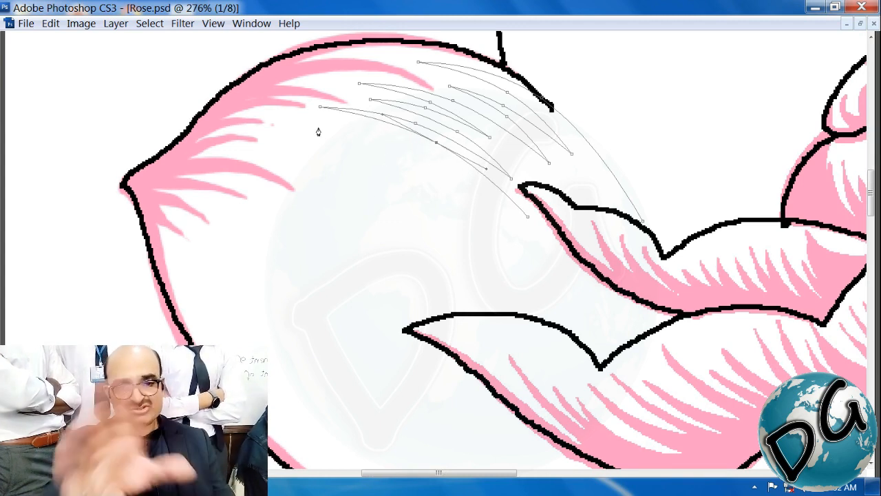
{"action": "left_click", "coordinate": [273, 123]}
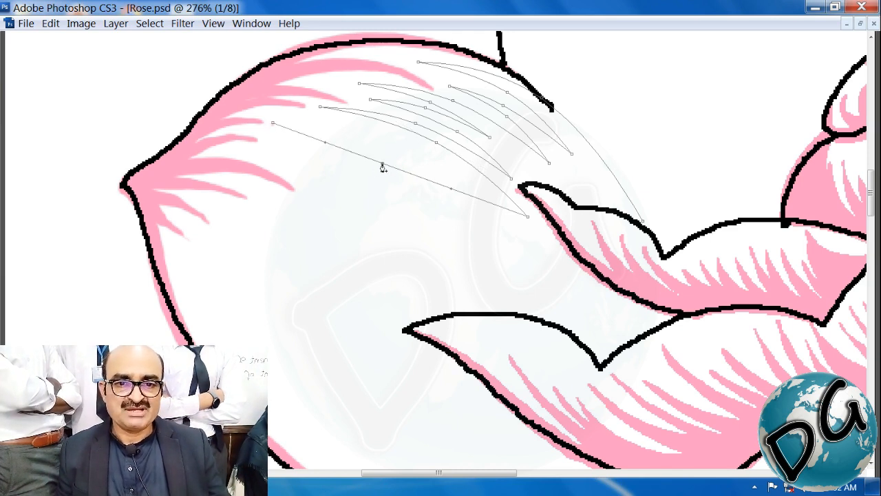
{"action": "left_click_drag", "start_coordinate": [383, 167], "coordinate": [396, 141]}
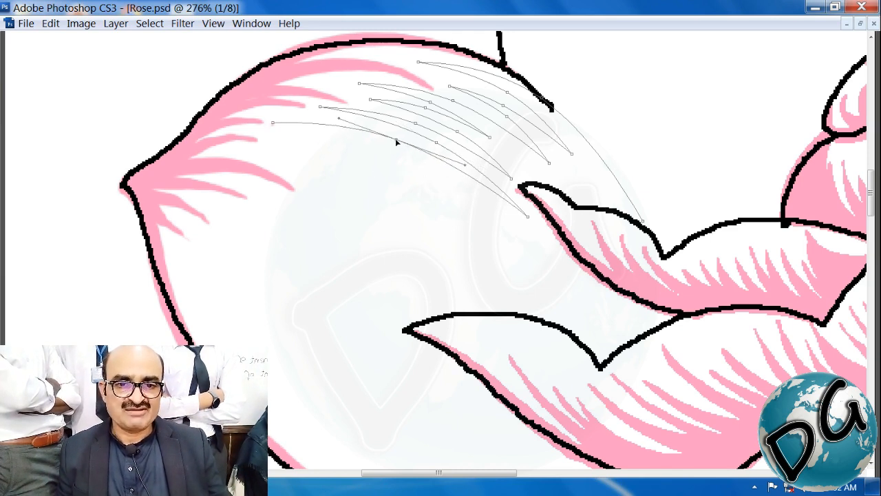
{"action": "left_click", "coordinate": [546, 262]}
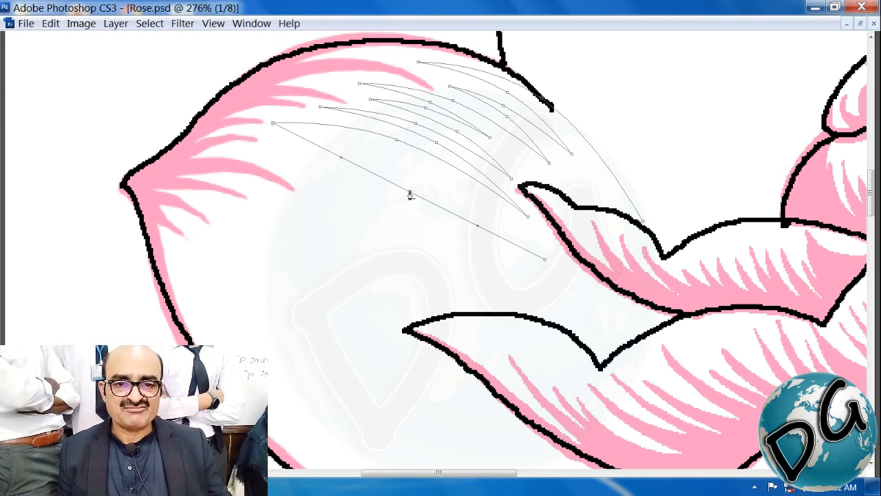
{"action": "left_click_drag", "start_coordinate": [409, 195], "coordinate": [410, 157]}
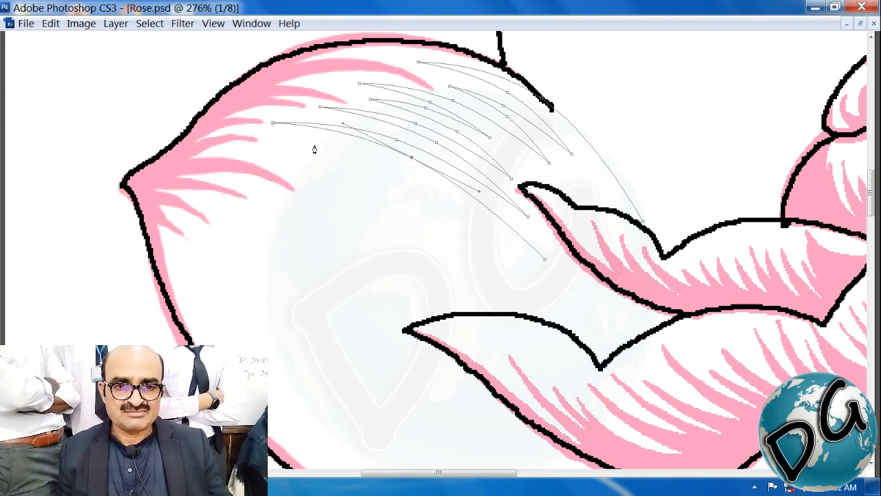
Continue the zigzag path with two curved teeth below the longest one, redoing the last bend
{"action": "key", "text": "ctrl+z"}
{"action": "left_click_drag", "start_coordinate": [404, 193], "coordinate": [362, 167]}
{"action": "left_click", "coordinate": [474, 228]}
{"action": "left_click", "coordinate": [262, 148]}
{"action": "left_click", "coordinate": [476, 256]}
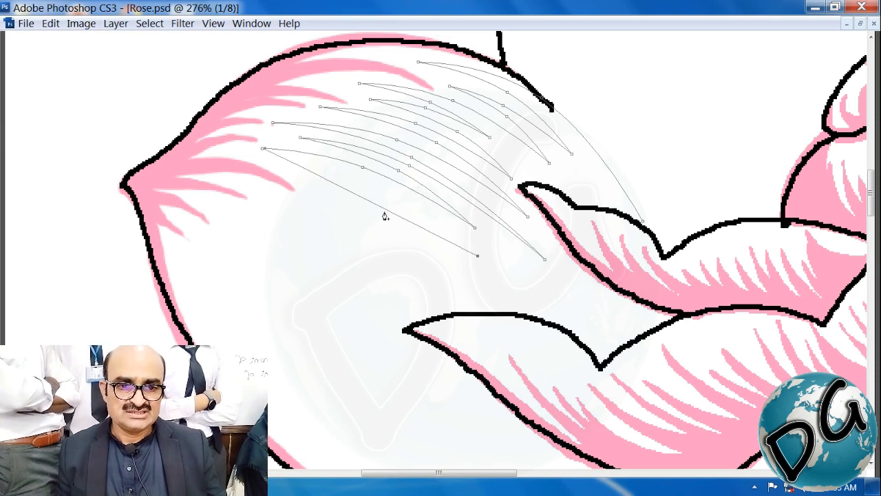
{"action": "left_click_drag", "start_coordinate": [376, 208], "coordinate": [379, 186]}
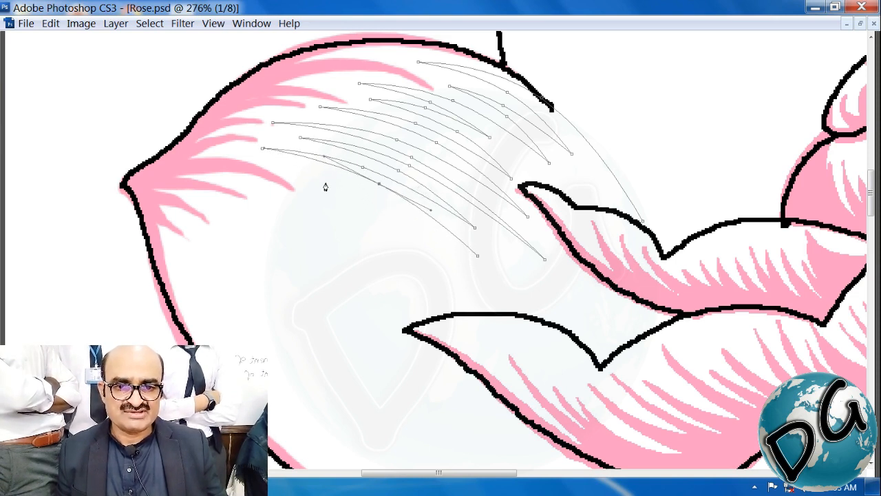
Add two narrow, closely spaced curved teeth to the path in the middle of the petal
{"action": "left_click_drag", "start_coordinate": [325, 187], "coordinate": [306, 173]}
{"action": "left_click", "coordinate": [376, 207]}
{"action": "left_click_drag", "start_coordinate": [375, 206], "coordinate": [382, 197]}
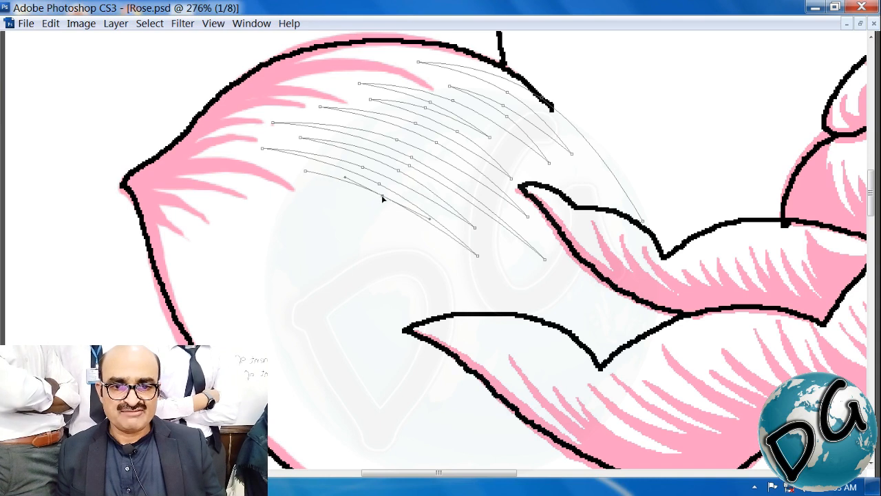
{"action": "left_click", "coordinate": [450, 266]}
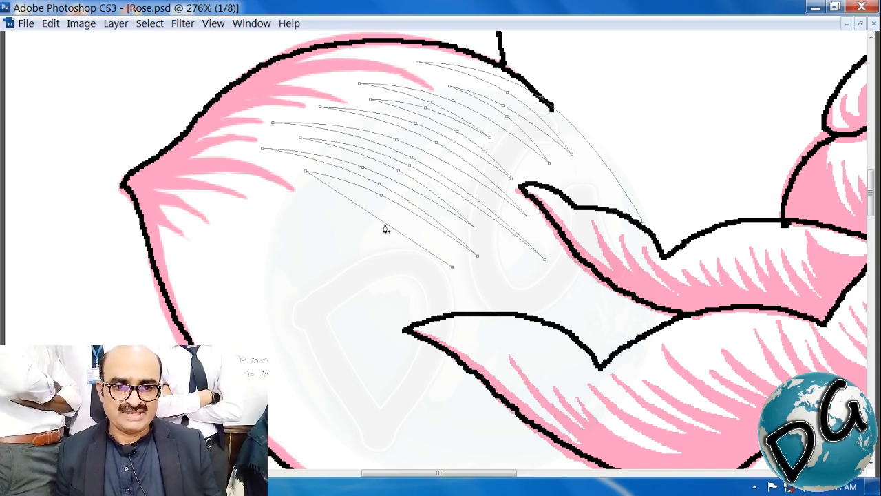
{"action": "left_click", "coordinate": [304, 186]}
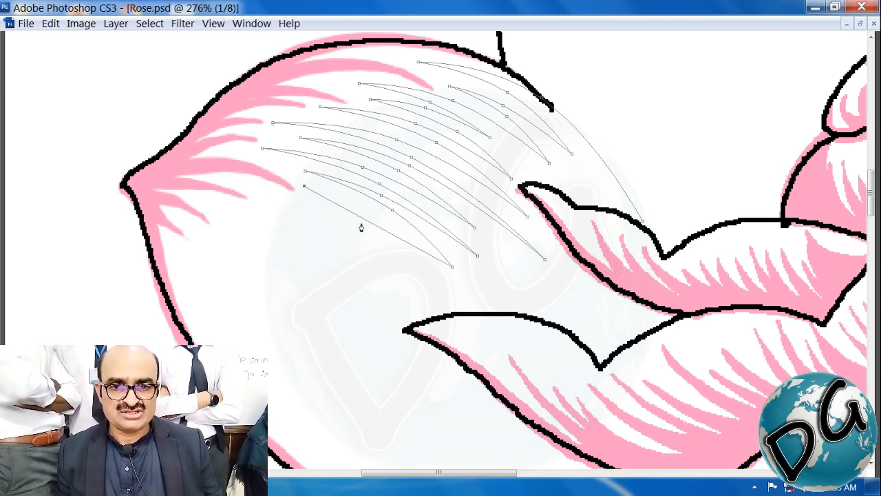
{"action": "left_click_drag", "start_coordinate": [371, 223], "coordinate": [340, 212]}
{"action": "left_click", "coordinate": [442, 277]}
Add a short curved tooth to the path, reaching left toward the longest pink stroke near the petal's tip
{"action": "left_click", "coordinate": [240, 182]}
{"action": "left_click_drag", "start_coordinate": [402, 276], "coordinate": [448, 200]}
{"action": "left_click", "coordinate": [404, 169]}
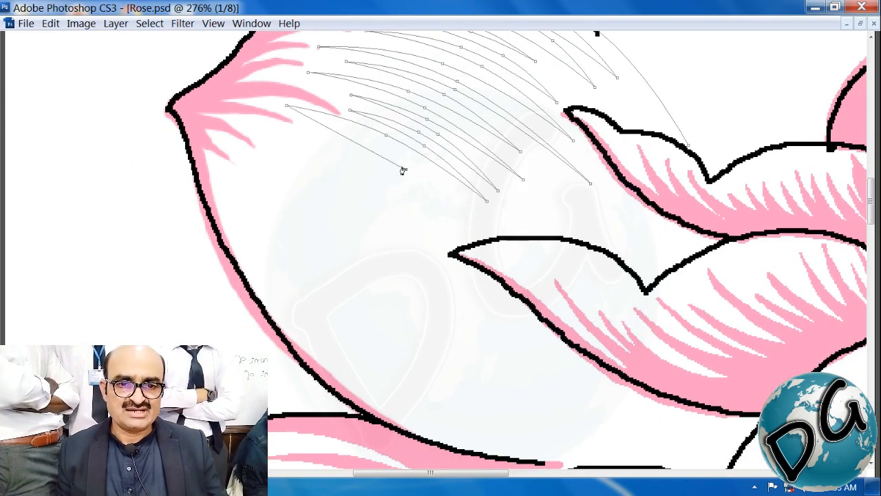
{"action": "left_click_drag", "start_coordinate": [348, 138], "coordinate": [353, 135]}
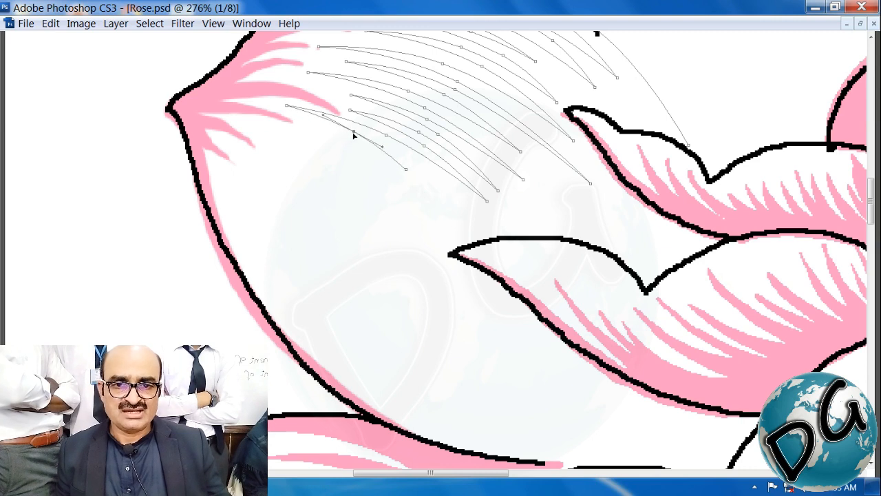
{"action": "left_click", "coordinate": [313, 128]}
{"action": "key", "text": "ctrl+z"}
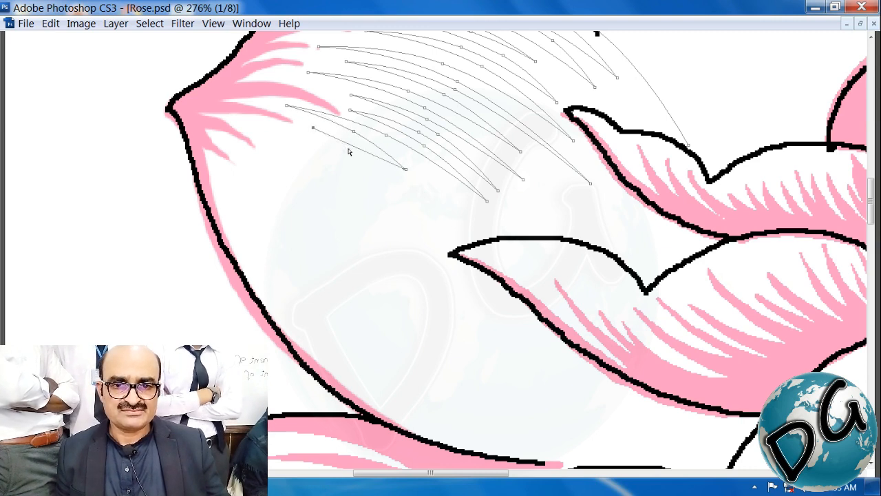
{"action": "left_click_drag", "start_coordinate": [351, 147], "coordinate": [352, 144]}
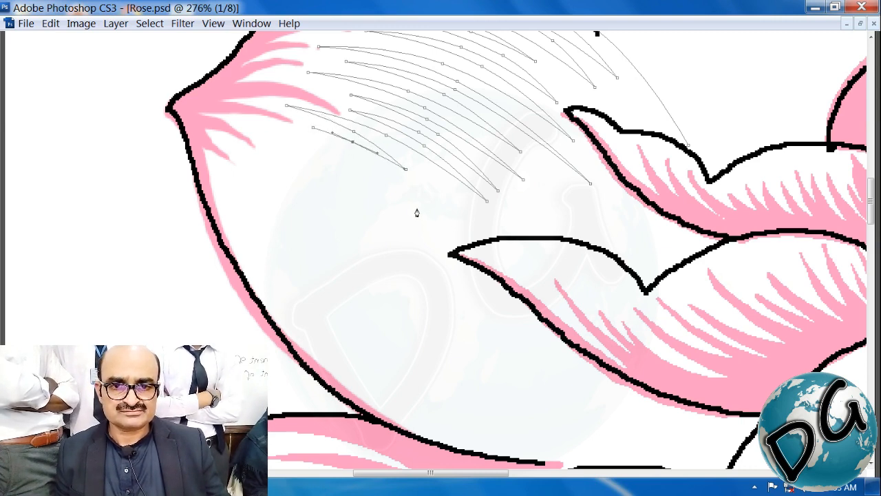
Extend the path with two progressively longer curved teeth, the second ending just below the lower small petal's tip
{"action": "left_click_drag", "start_coordinate": [421, 208], "coordinate": [397, 199]}
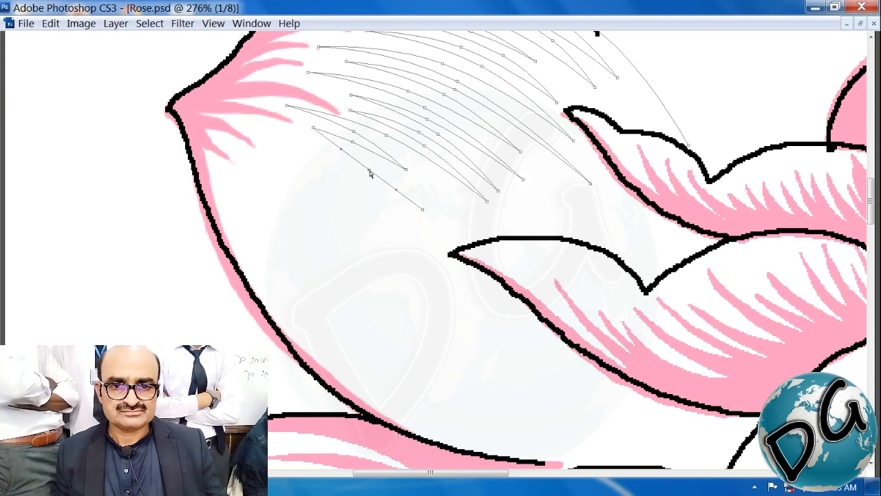
{"action": "left_click_drag", "start_coordinate": [369, 170], "coordinate": [353, 163]}
{"action": "left_click", "coordinate": [289, 131]}
{"action": "left_click", "coordinate": [356, 170]}
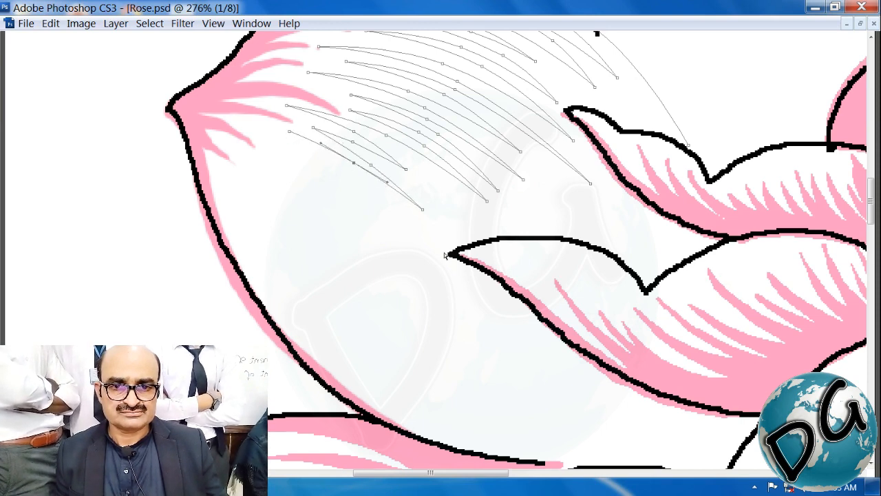
{"action": "left_click", "coordinate": [465, 288]}
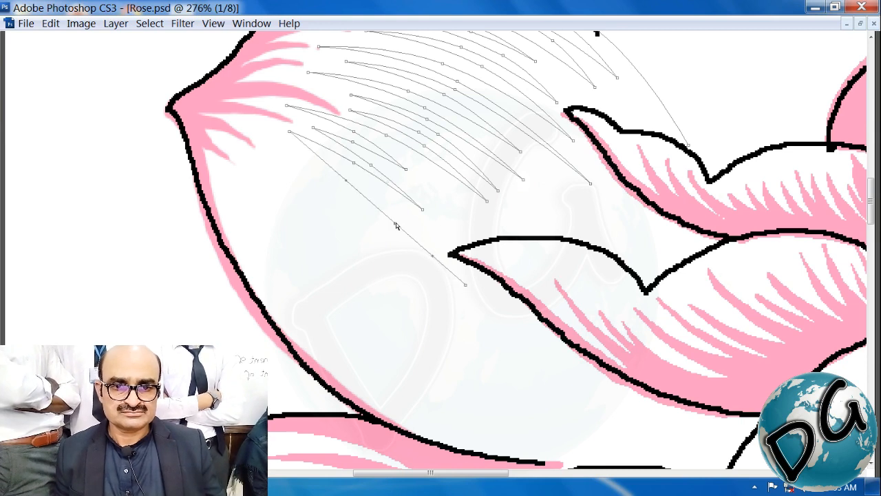
{"action": "mouse_move", "coordinate": [396, 226]}
{"action": "left_mouse_down"}
{"action": "mouse_move", "coordinate": [397, 207]}
{"action": "mouse_move", "coordinate": [387, 215]}
{"action": "left_mouse_up"}
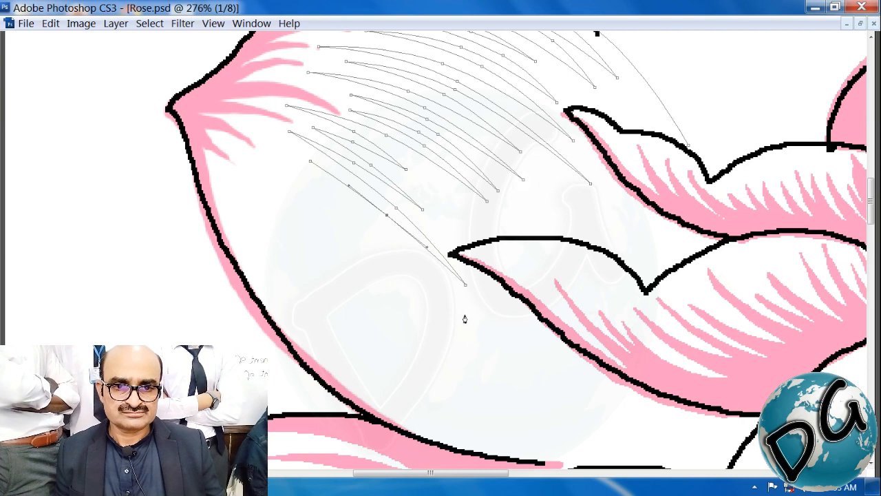
Add two long bowed teeth running down across the petal's lower half, pulling the last inner point closer in
{"action": "left_click", "coordinate": [489, 343]}
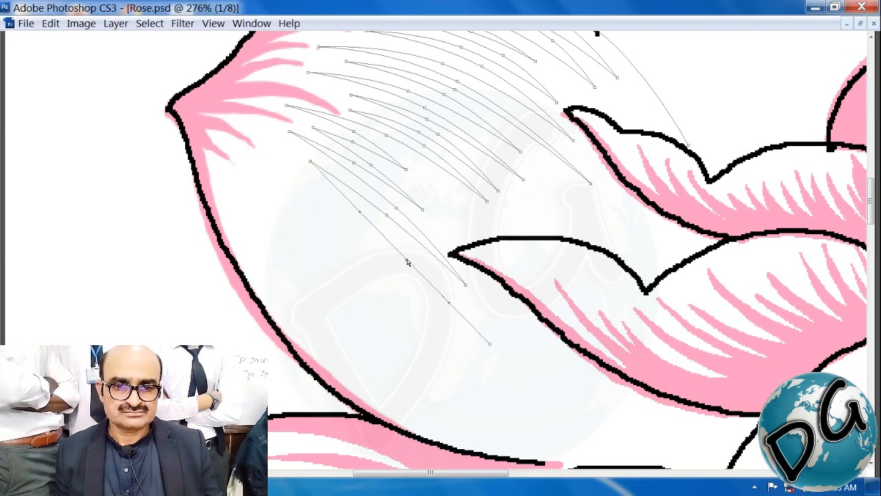
{"action": "left_click_drag", "start_coordinate": [407, 262], "coordinate": [411, 253]}
{"action": "left_click", "coordinate": [267, 152]}
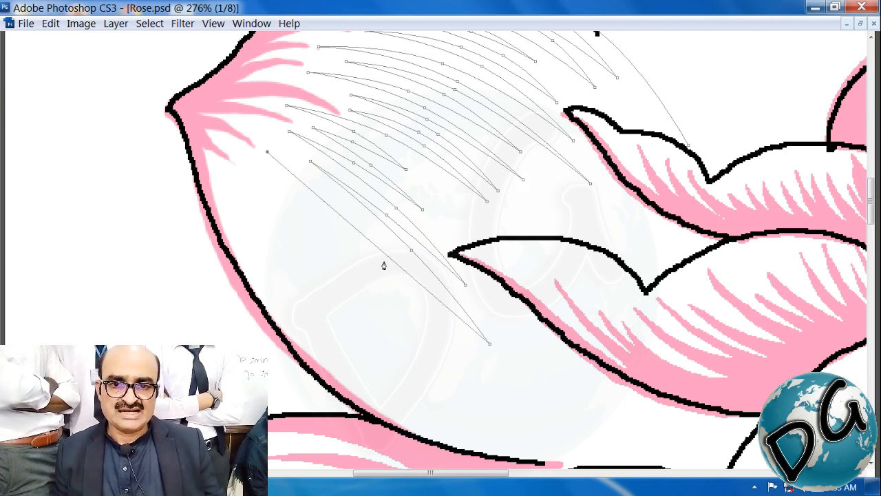
{"action": "left_click", "coordinate": [367, 251]}
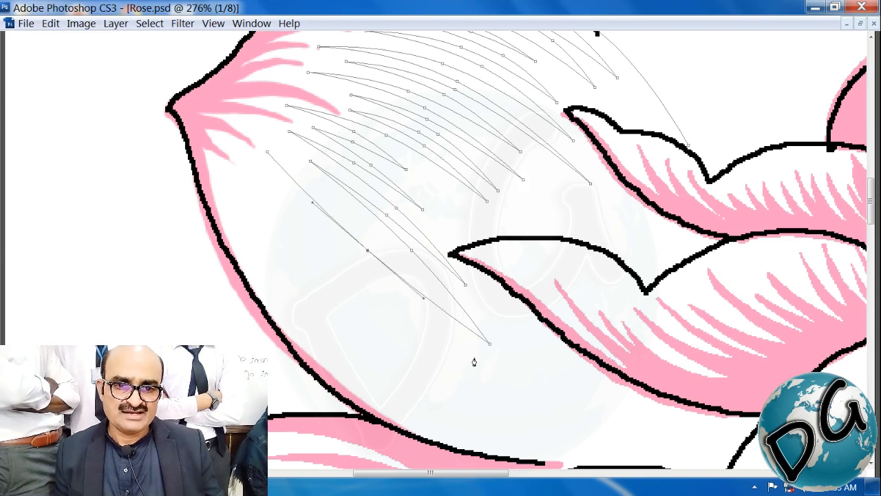
{"action": "left_click_drag", "start_coordinate": [516, 378], "coordinate": [400, 273]}
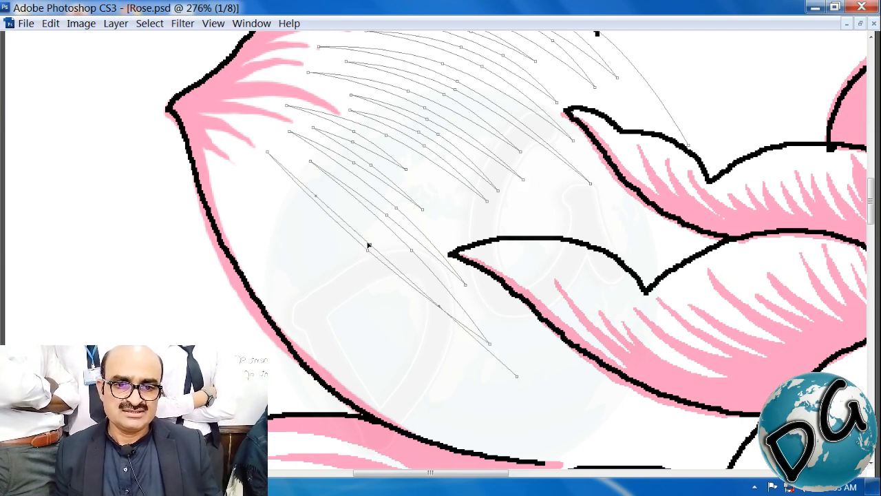
{"action": "left_click_drag", "start_coordinate": [368, 245], "coordinate": [366, 277]}
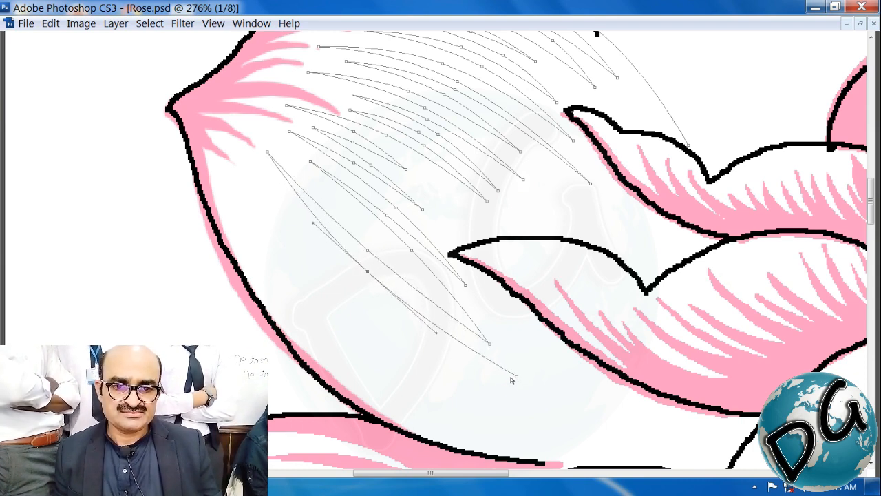
{"action": "left_click_drag", "start_coordinate": [518, 378], "coordinate": [495, 368]}
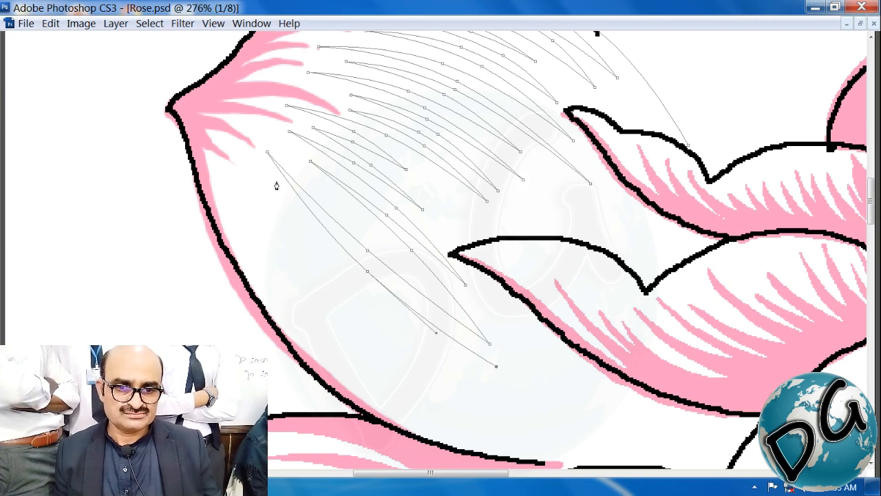
Add another long curved tooth below, then bend a narrower one starting nearer the petal's left outline
{"action": "left_click", "coordinate": [249, 167]}
{"action": "left_click_drag", "start_coordinate": [371, 271], "coordinate": [352, 284]}
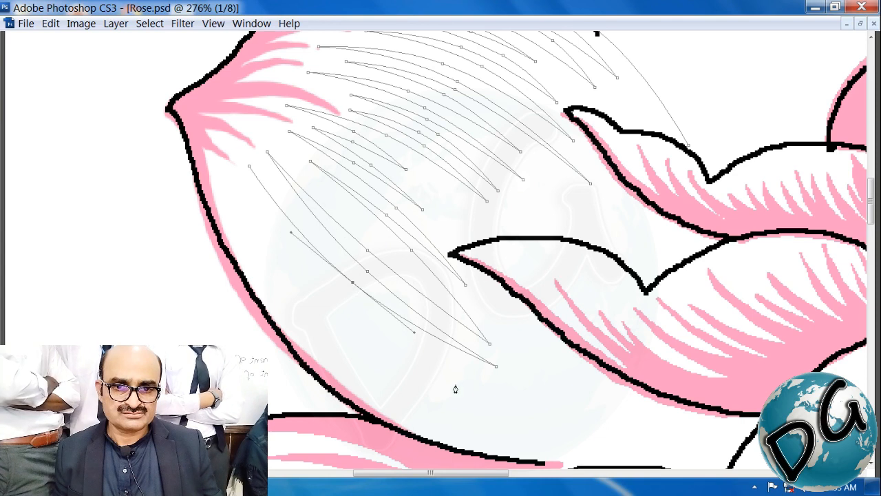
{"action": "left_click", "coordinate": [510, 397]}
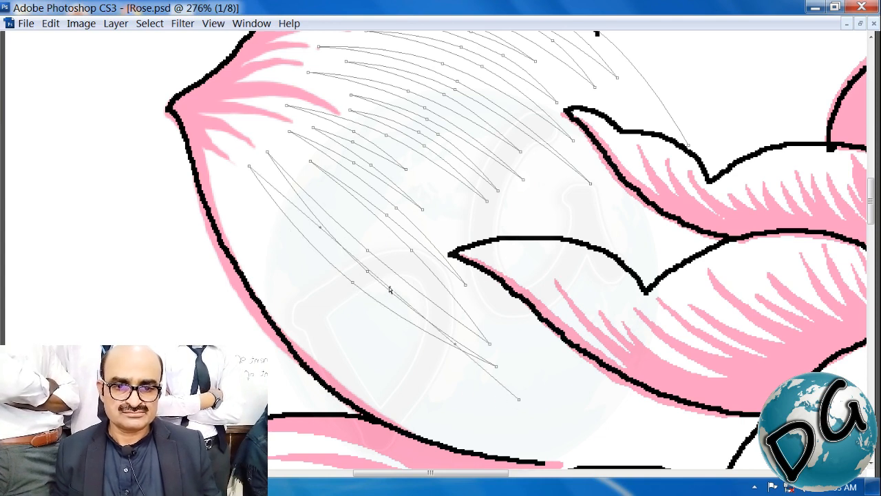
{"action": "left_click_drag", "start_coordinate": [369, 313], "coordinate": [287, 245]}
{"action": "left_click_drag", "start_coordinate": [256, 212], "coordinate": [251, 201]}
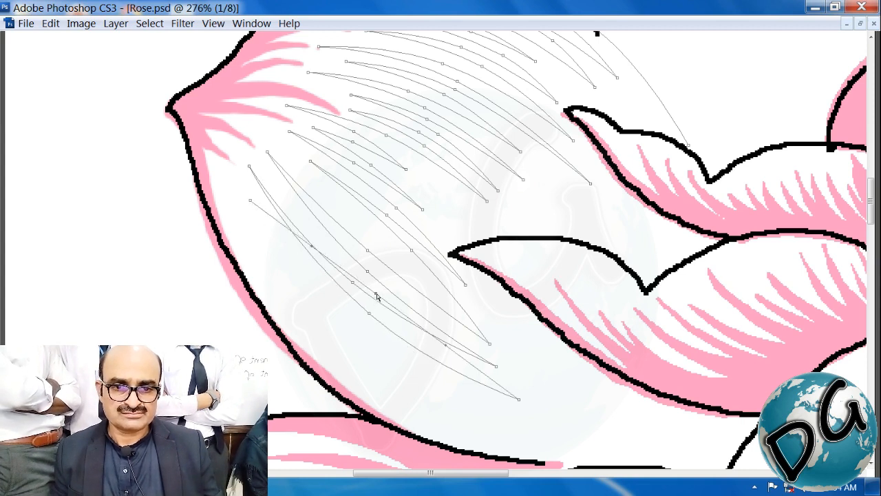
{"action": "left_click_drag", "start_coordinate": [376, 294], "coordinate": [358, 320]}
Continue the path with two shorter curved teeth close to the petal's lower-left outline
{"action": "left_click", "coordinate": [399, 367]}
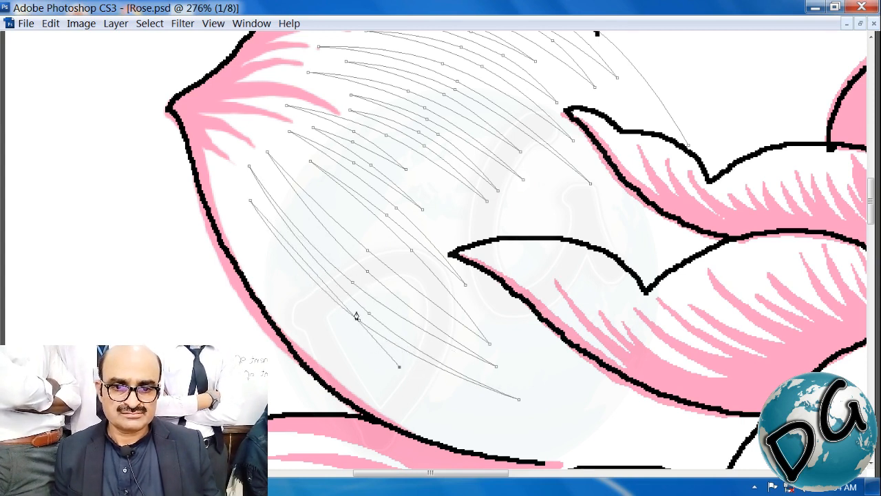
{"action": "left_click_drag", "start_coordinate": [326, 289], "coordinate": [298, 299]}
{"action": "left_click", "coordinate": [239, 212]}
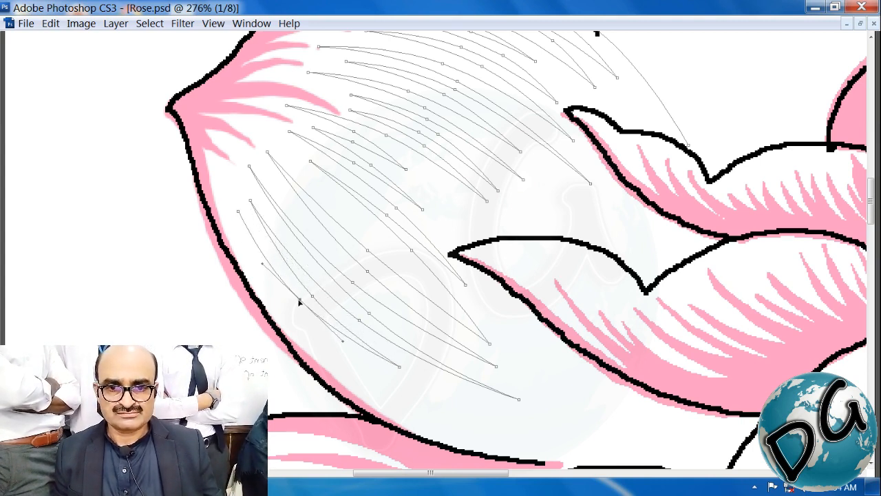
{"action": "left_click", "coordinate": [358, 370]}
{"action": "left_click_drag", "start_coordinate": [299, 294], "coordinate": [286, 316]}
{"action": "left_click", "coordinate": [237, 241]}
Run the path along the petal's lower outline to its end and turn it up into the petal's interior
{"action": "left_click_drag", "start_coordinate": [351, 402], "coordinate": [347, 396]}
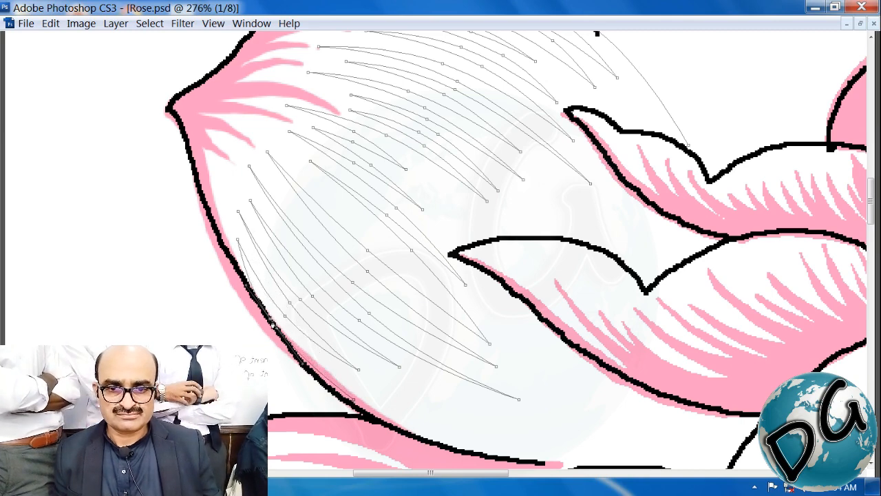
{"action": "left_click_drag", "start_coordinate": [477, 428], "coordinate": [346, 270]}
{"action": "left_click", "coordinate": [313, 308]}
{"action": "left_click", "coordinate": [432, 296]}
{"action": "left_click", "coordinate": [442, 254]}
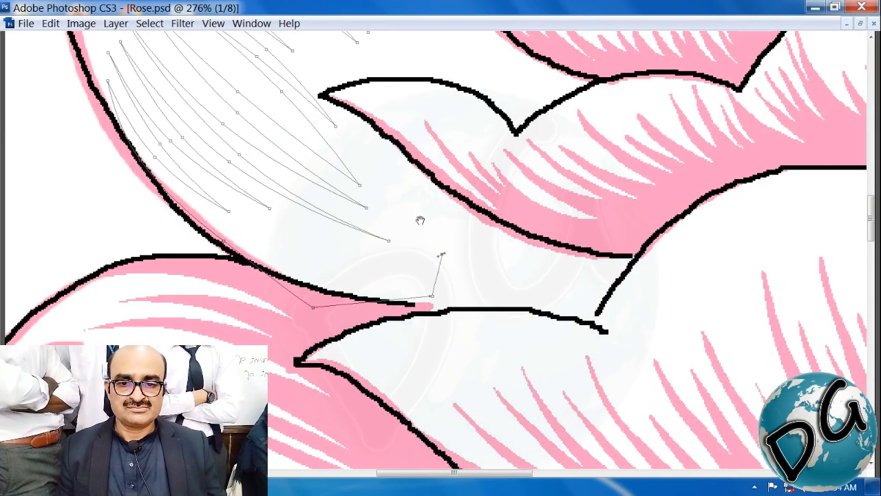
Close the path around the tips of the two small inner petals and fill it with pink
{"action": "left_click_drag", "start_coordinate": [421, 220], "coordinate": [440, 386]}
{"action": "left_click", "coordinate": [373, 288]}
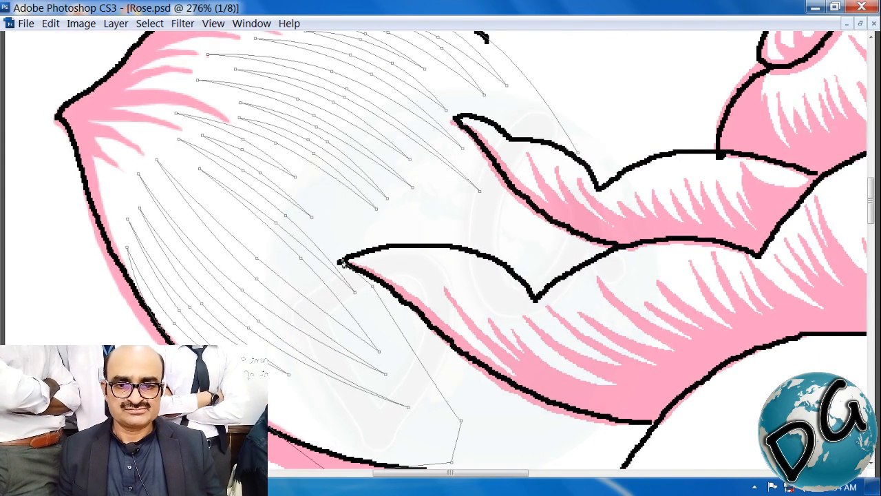
{"action": "left_click", "coordinate": [359, 229]}
{"action": "left_click", "coordinate": [499, 234]}
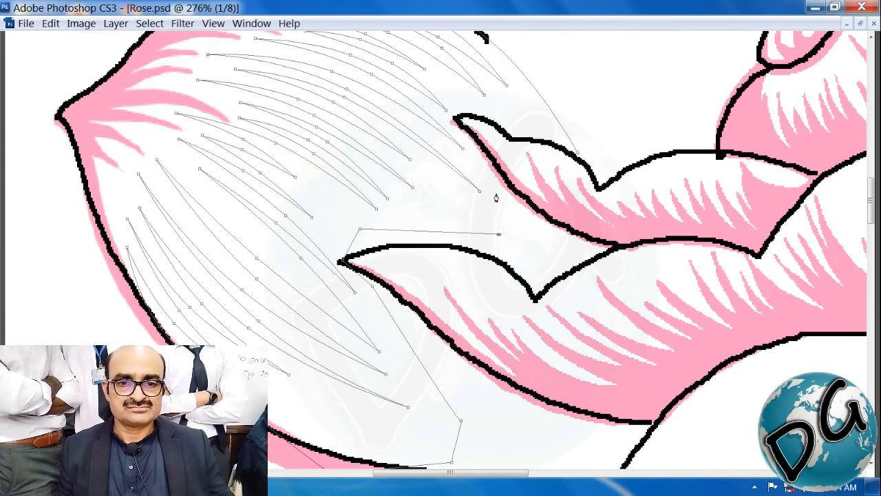
{"action": "left_click", "coordinate": [492, 196]}
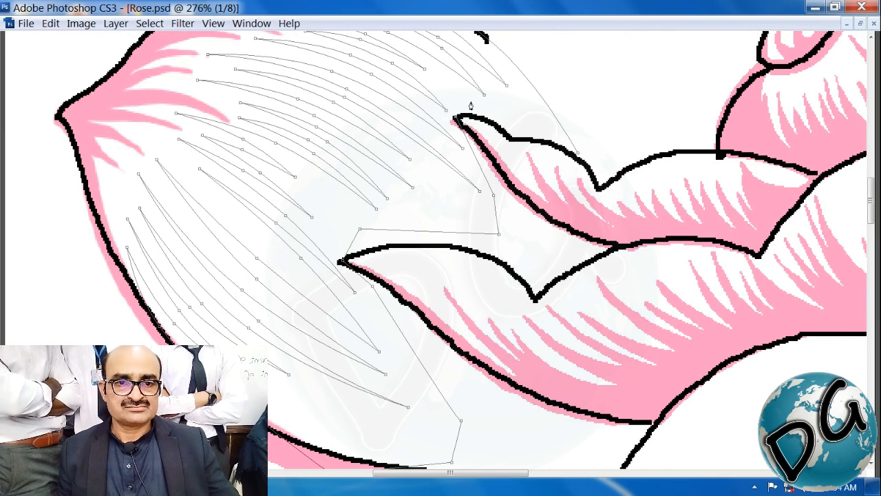
{"action": "left_click", "coordinate": [471, 103]}
{"action": "left_click", "coordinate": [578, 153]}
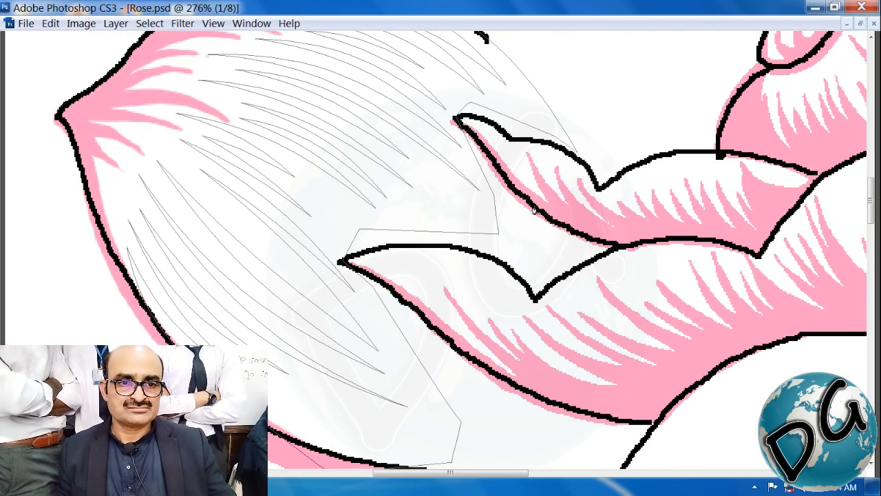
{"action": "left_click", "coordinate": [520, 204]}
{"action": "key", "text": "ctrl+alt+0"}
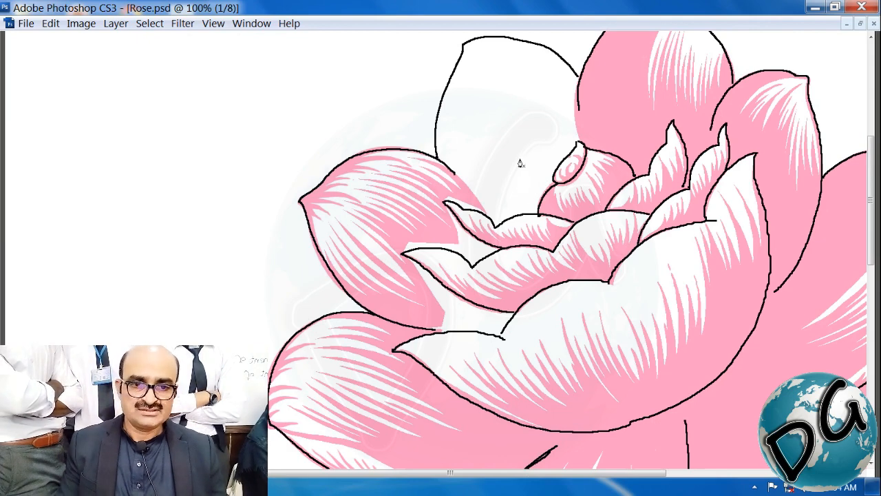
Brush pink just outside the upper outlines of the two small inner petals, including the notch of the lower one
{"action": "left_click_drag", "start_coordinate": [542, 174], "coordinate": [228, 336]}
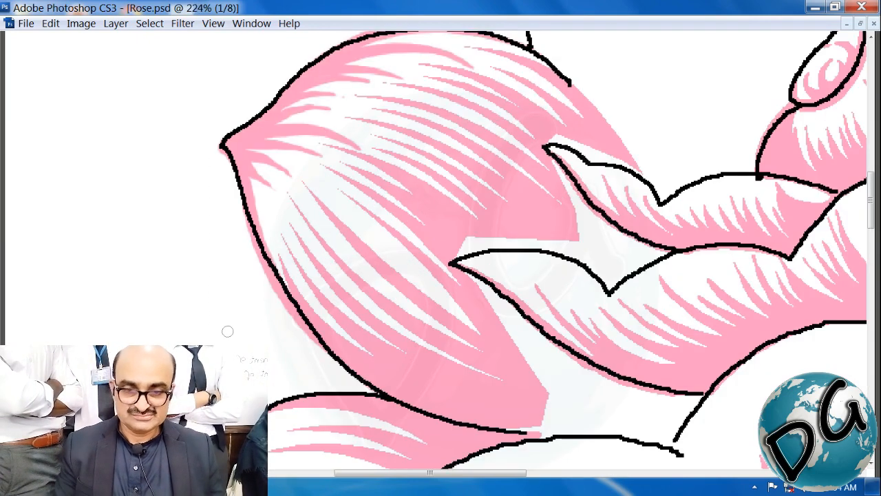
{"action": "left_click_drag", "start_coordinate": [488, 227], "coordinate": [395, 216]}
{"action": "left_click_drag", "start_coordinate": [613, 125], "coordinate": [292, 304]}
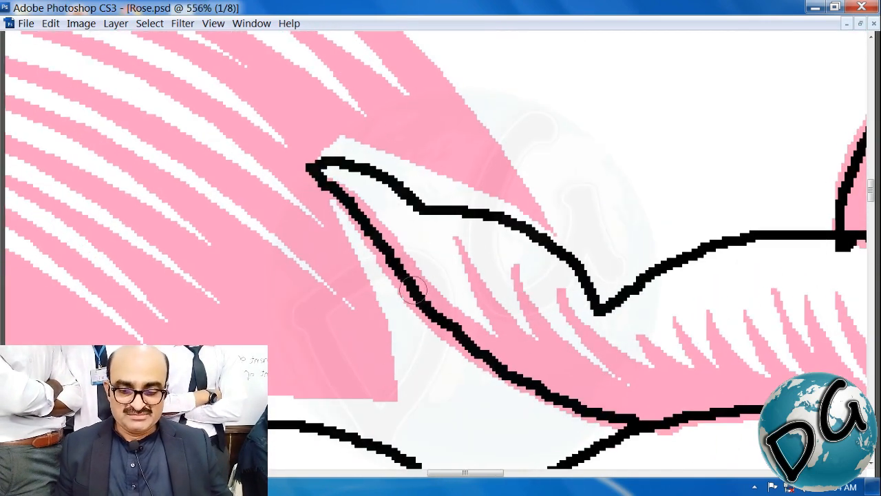
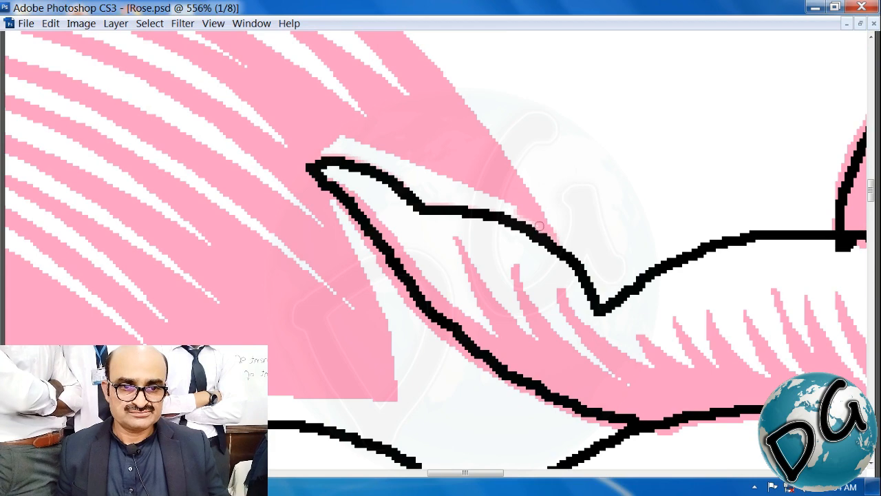
{"action": "scroll", "coordinate": [517, 219], "scroll_direction": "down", "scroll_amount": 5}
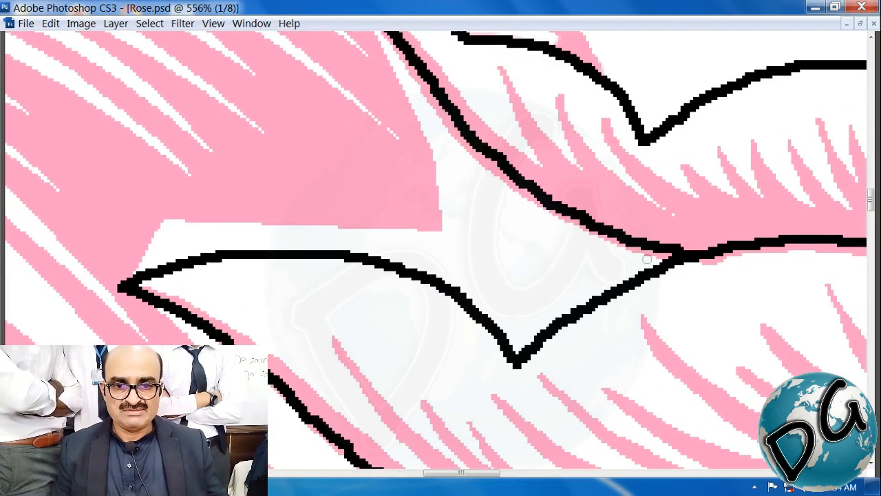
{"action": "mouse_move", "coordinate": [671, 264]}
{"action": "left_mouse_down"}
{"action": "mouse_move", "coordinate": [607, 281]}
{"action": "mouse_move", "coordinate": [518, 350]}
{"action": "left_mouse_up"}
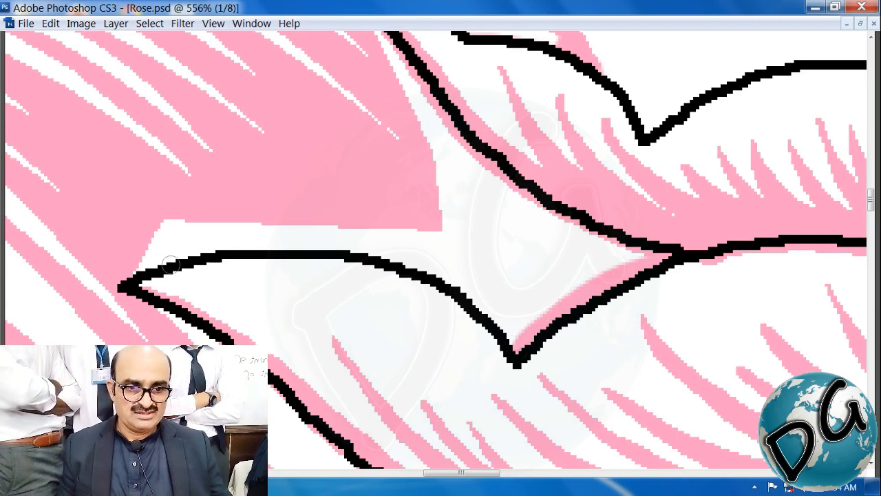
{"action": "mouse_move", "coordinate": [135, 281]}
{"action": "left_mouse_down"}
{"action": "mouse_move", "coordinate": [206, 259]}
{"action": "mouse_move", "coordinate": [324, 251]}
{"action": "mouse_move", "coordinate": [432, 285]}
{"action": "mouse_move", "coordinate": [502, 331]}
{"action": "left_mouse_up"}
Brush pink along the upper outline of the large front petal, bordering the white gap beneath the small petals
{"action": "left_click_drag", "start_coordinate": [379, 325], "coordinate": [498, 56]}
{"action": "left_click_drag", "start_coordinate": [475, 278], "coordinate": [317, 125]}
{"action": "mouse_move", "coordinate": [720, 198]}
{"action": "left_mouse_down"}
{"action": "mouse_move", "coordinate": [692, 218]}
{"action": "mouse_move", "coordinate": [668, 249]}
{"action": "mouse_move", "coordinate": [633, 325]}
{"action": "mouse_move", "coordinate": [493, 294]}
{"action": "mouse_move", "coordinate": [285, 296]}
{"action": "left_mouse_up"}
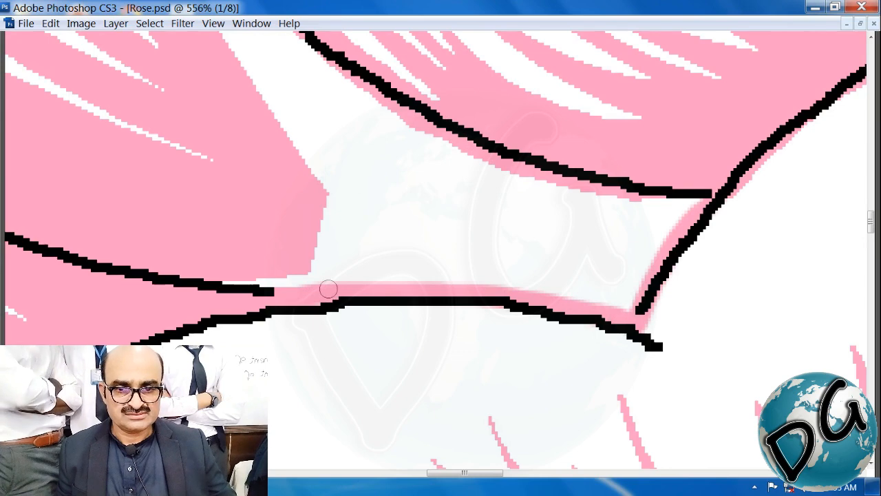
Fill the white gap between the two small inner petals with pink using the Paint Bucket
{"action": "left_click_drag", "start_coordinate": [374, 203], "coordinate": [358, 370]}
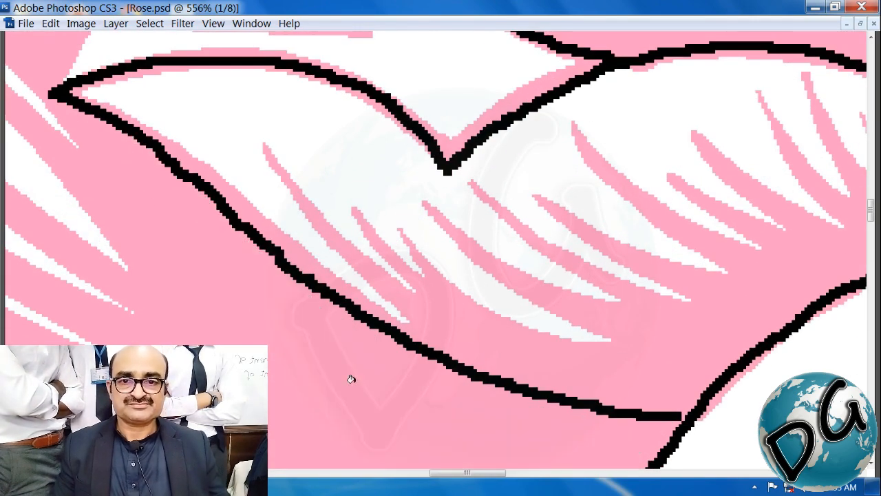
{"action": "key", "text": "ctrl+minus"}
{"action": "key", "text": "ctrl+minus"}
{"action": "key", "text": "ctrl+minus"}
{"action": "left_click_drag", "start_coordinate": [464, 221], "coordinate": [413, 312]}
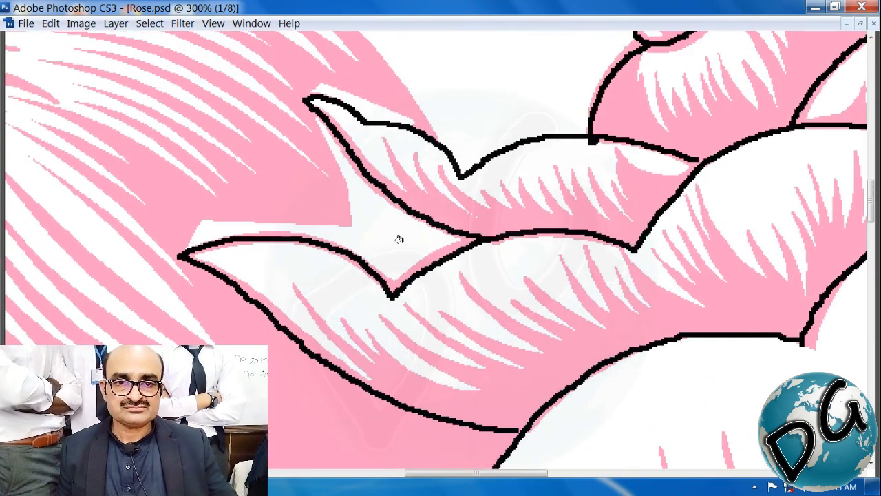
{"action": "left_click", "coordinate": [400, 231]}
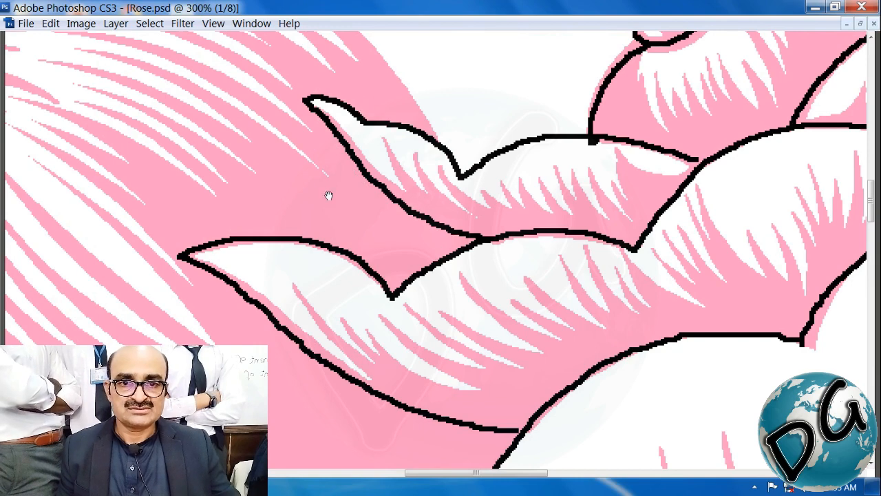
Brush pink along the upper outline of the unshaded back petal, from its pointed tip to the neighbouring pink petal
{"action": "key", "text": "ctrl+minus"}
{"action": "key", "text": "ctrl+minus"}
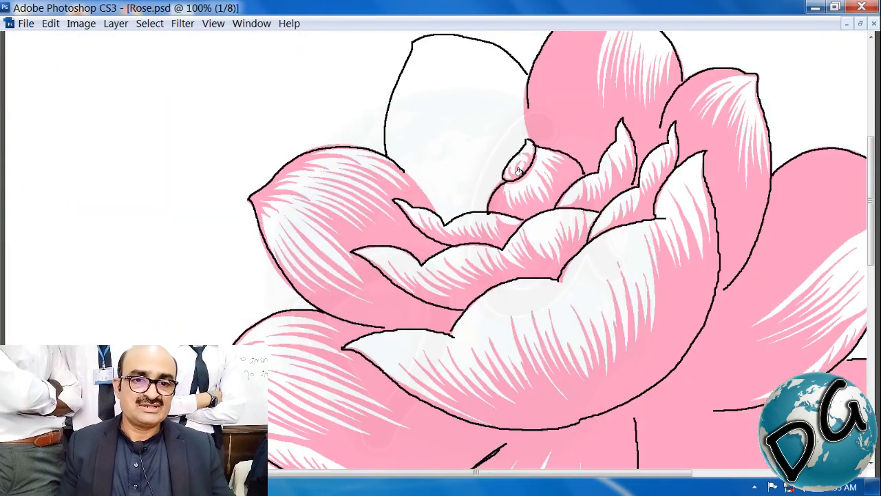
{"action": "left_click_drag", "start_coordinate": [493, 173], "coordinate": [415, 256]}
{"action": "left_click_drag", "start_coordinate": [498, 107], "coordinate": [255, 354]}
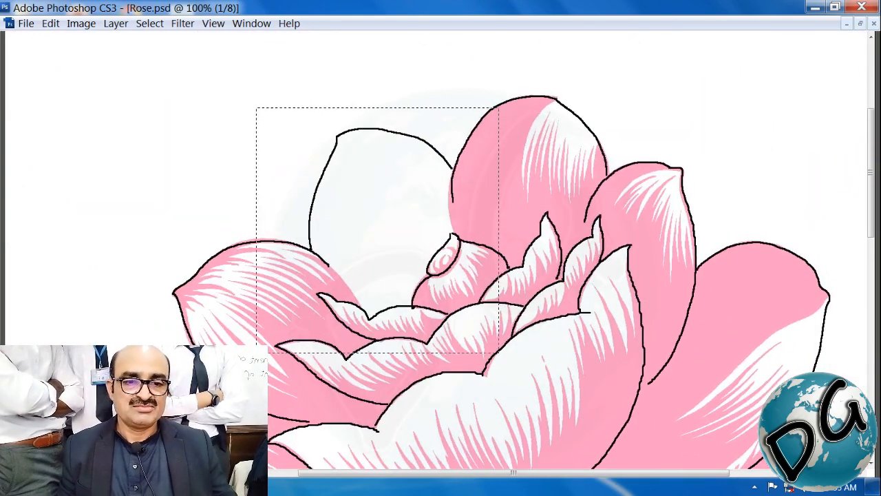
{"action": "left_click_drag", "start_coordinate": [338, 291], "coordinate": [322, 231]}
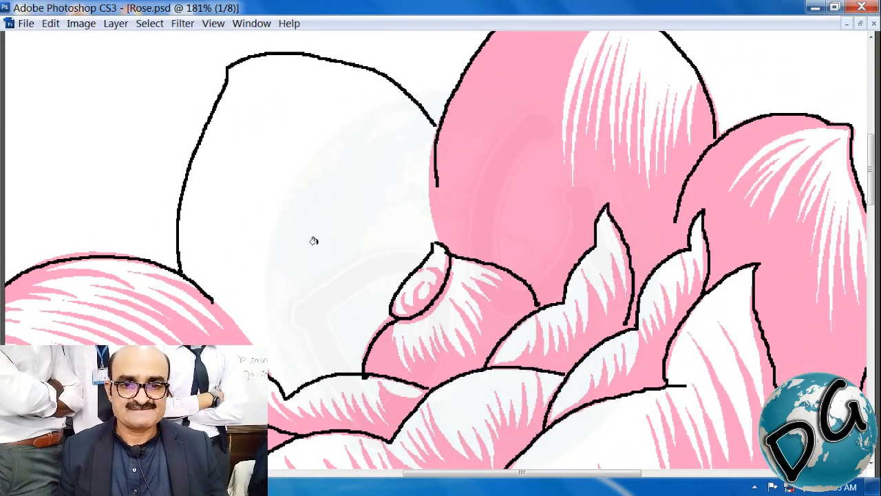
{"action": "left_click_drag", "start_coordinate": [504, 101], "coordinate": [135, 399]}
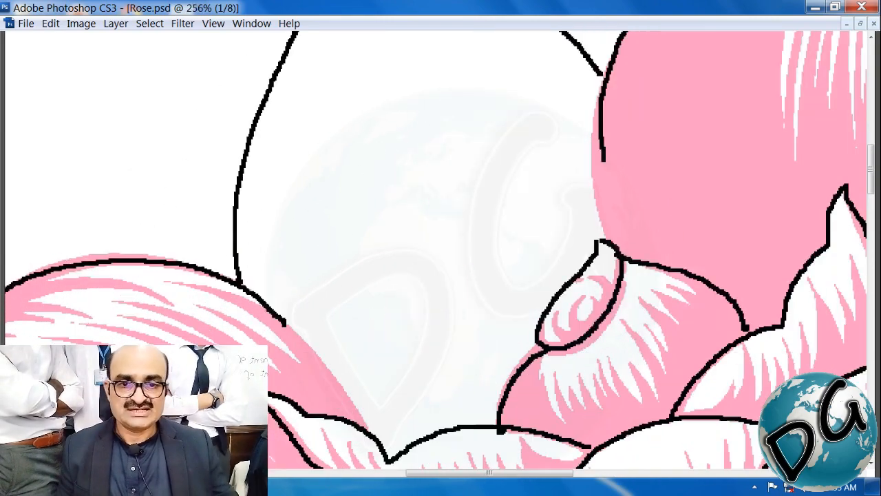
{"action": "left_click_drag", "start_coordinate": [483, 284], "coordinate": [429, 268]}
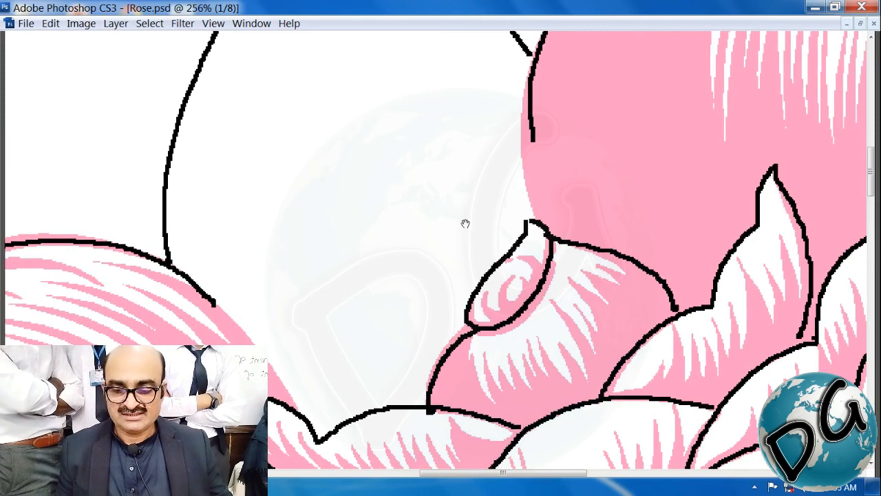
{"action": "left_click_drag", "start_coordinate": [525, 146], "coordinate": [452, 232]}
{"action": "left_click_drag", "start_coordinate": [377, 378], "coordinate": [396, 420]}
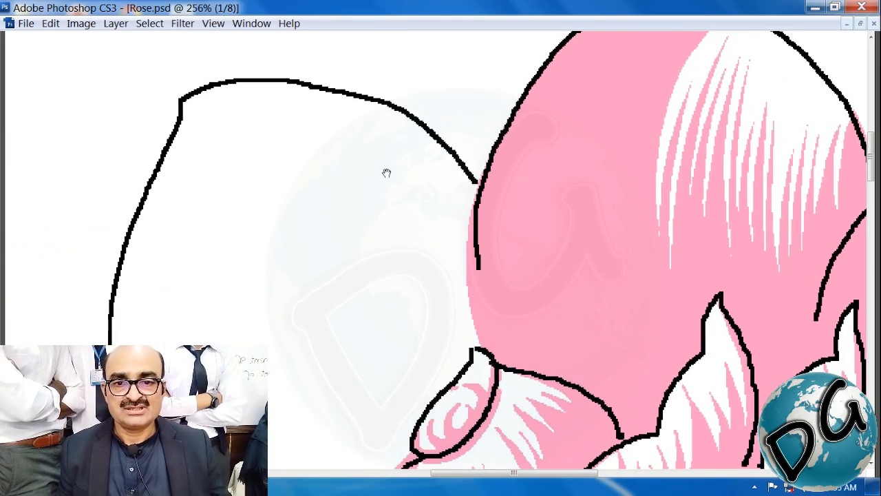
{"action": "left_click_drag", "start_coordinate": [556, 78], "coordinate": [126, 243]}
{"action": "left_click_drag", "start_coordinate": [440, 248], "coordinate": [475, 258]}
{"action": "mouse_move", "coordinate": [152, 137]}
{"action": "left_mouse_down"}
{"action": "mouse_move", "coordinate": [266, 97]}
{"action": "mouse_move", "coordinate": [327, 92]}
{"action": "mouse_move", "coordinate": [448, 109]}
{"action": "mouse_move", "coordinate": [574, 155]}
{"action": "mouse_move", "coordinate": [629, 190]}
{"action": "mouse_move", "coordinate": [737, 303]}
{"action": "left_mouse_up"}
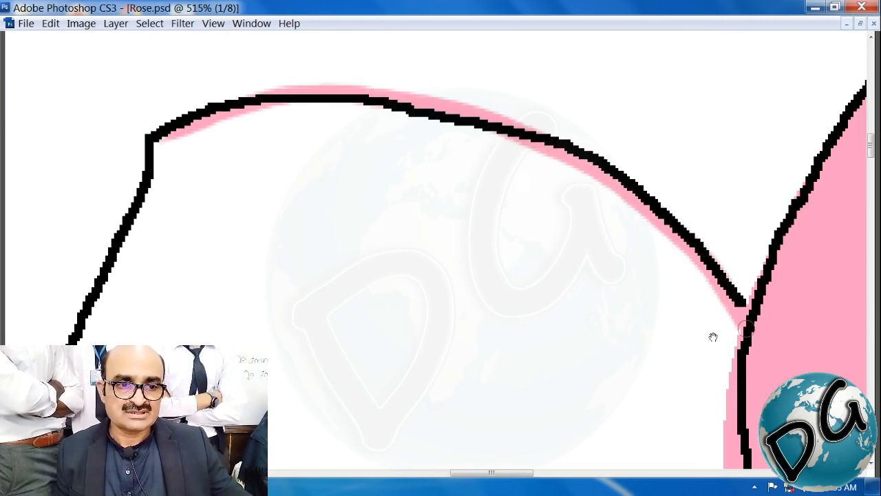
Brush pink along the left outline of the unshaded back petal, from the tip down towards its base
{"action": "left_click_drag", "start_coordinate": [283, 208], "coordinate": [468, 185]}
{"action": "mouse_move", "coordinate": [359, 110]}
{"action": "left_mouse_down"}
{"action": "mouse_move", "coordinate": [335, 130]}
{"action": "mouse_move", "coordinate": [259, 311]}
{"action": "mouse_move", "coordinate": [217, 451]}
{"action": "left_mouse_up"}
{"action": "left_click_drag", "start_coordinate": [248, 407], "coordinate": [298, 78]}
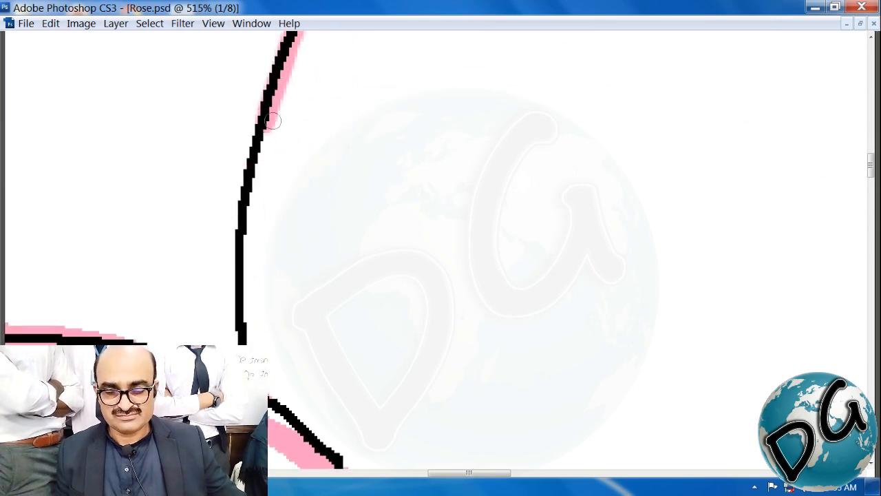
{"action": "mouse_move", "coordinate": [264, 123]}
{"action": "left_mouse_down"}
{"action": "mouse_move", "coordinate": [236, 228]}
{"action": "mouse_move", "coordinate": [236, 338]}
{"action": "left_mouse_up"}
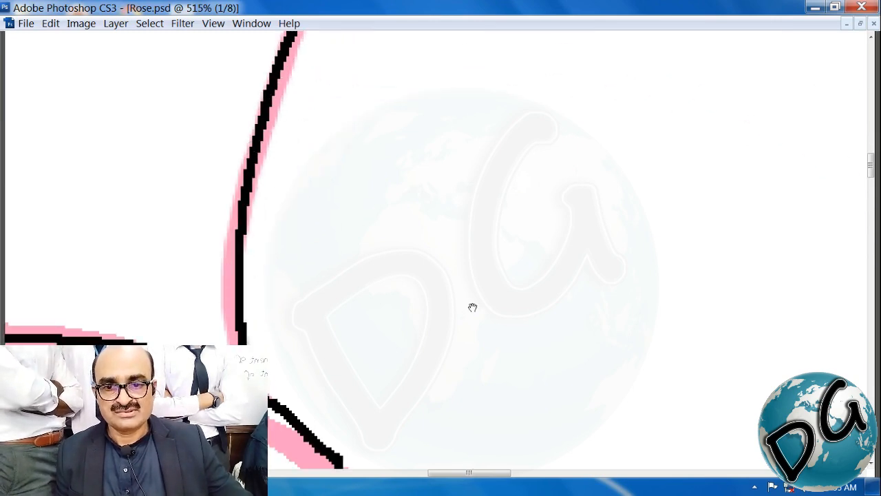
Start a Pen path with a long, curved, tapered tooth running down-right from the middle of the white petal's upper outline
{"action": "left_click_drag", "start_coordinate": [472, 306], "coordinate": [185, 367]}
{"action": "key", "text": "ctrl+minus"}
{"action": "key", "text": "ctrl+minus"}
{"action": "key", "text": "ctrl+minus"}
{"action": "left_click_drag", "start_coordinate": [515, 241], "coordinate": [499, 221]}
{"action": "left_click_drag", "start_coordinate": [503, 328], "coordinate": [456, 408]}
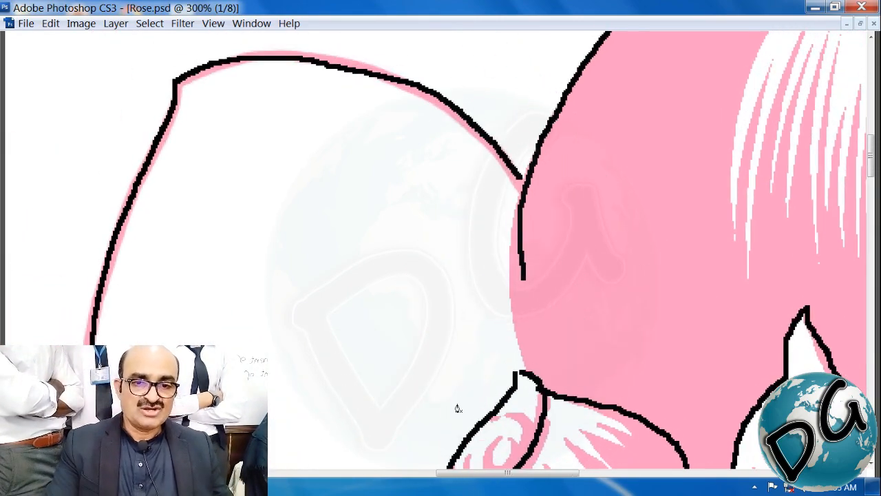
{"action": "key", "text": "ctrl+minus"}
{"action": "left_click_drag", "start_coordinate": [444, 268], "coordinate": [375, 189]}
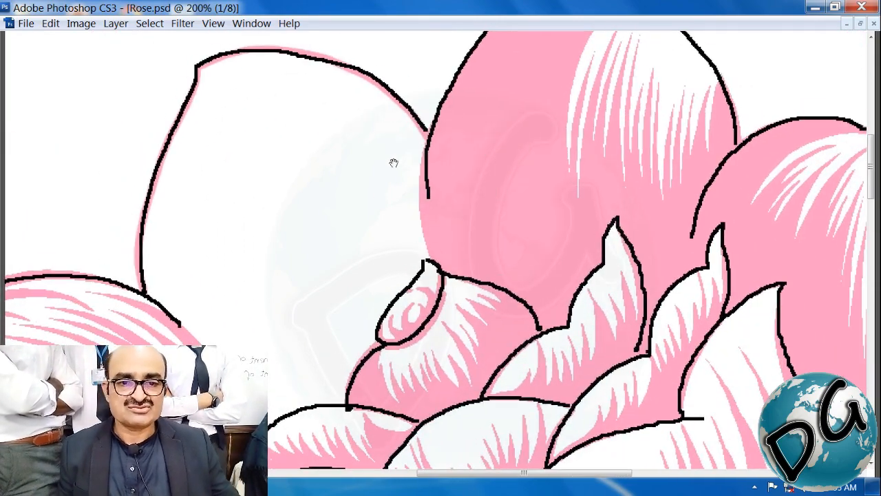
{"action": "left_click_drag", "start_coordinate": [505, 217], "coordinate": [530, 249]}
{"action": "left_click_drag", "start_coordinate": [470, 71], "coordinate": [118, 270]}
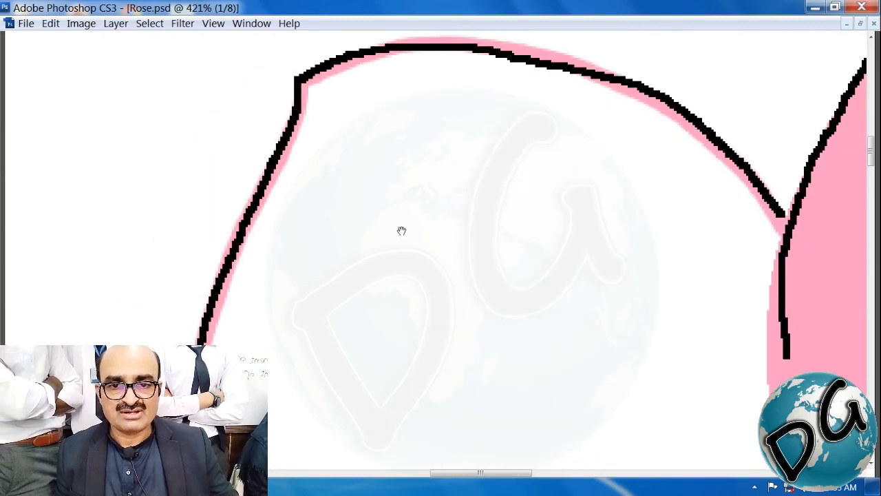
{"action": "left_click_drag", "start_coordinate": [399, 214], "coordinate": [239, 279]}
{"action": "left_click_drag", "start_coordinate": [507, 210], "coordinate": [494, 194]}
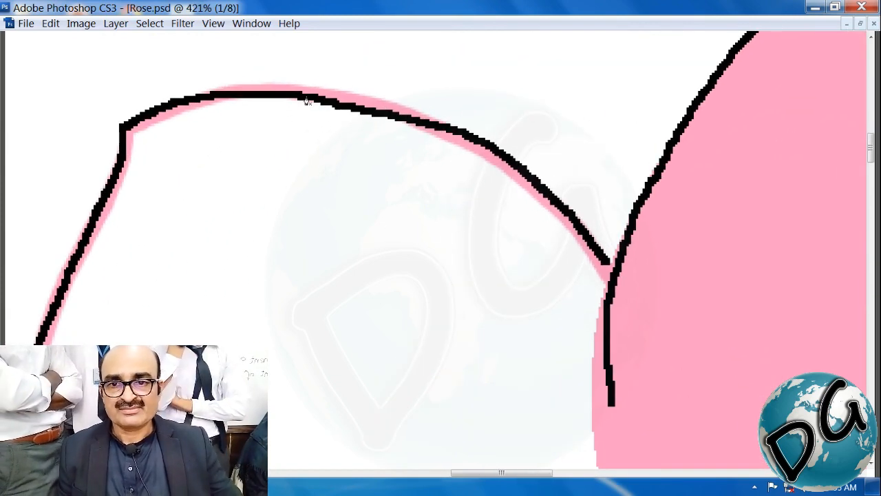
{"action": "left_click", "coordinate": [472, 252]}
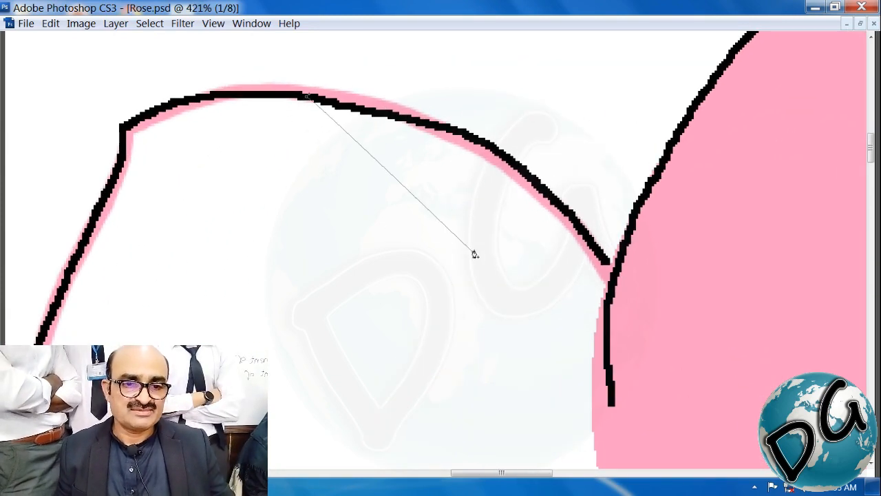
{"action": "left_click_drag", "start_coordinate": [395, 181], "coordinate": [384, 155]}
{"action": "left_click", "coordinate": [272, 100]}
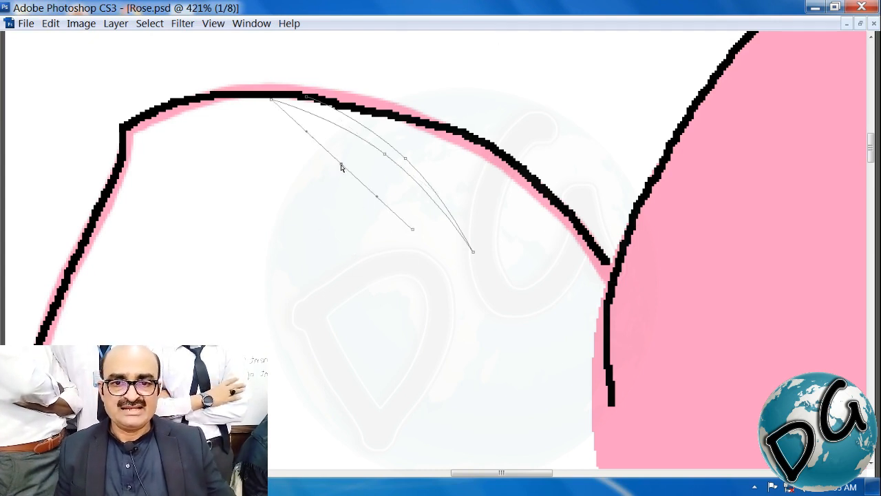
Extend the path with one long and one short curved tooth towards the white petal's pointed tip
{"action": "left_click_drag", "start_coordinate": [341, 168], "coordinate": [337, 146]}
{"action": "left_click", "coordinate": [211, 110]}
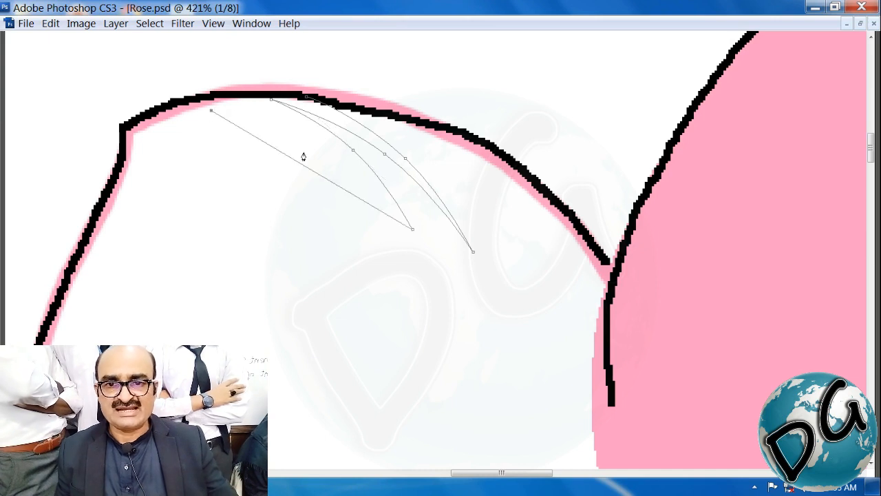
{"action": "left_click_drag", "start_coordinate": [294, 164], "coordinate": [310, 135]}
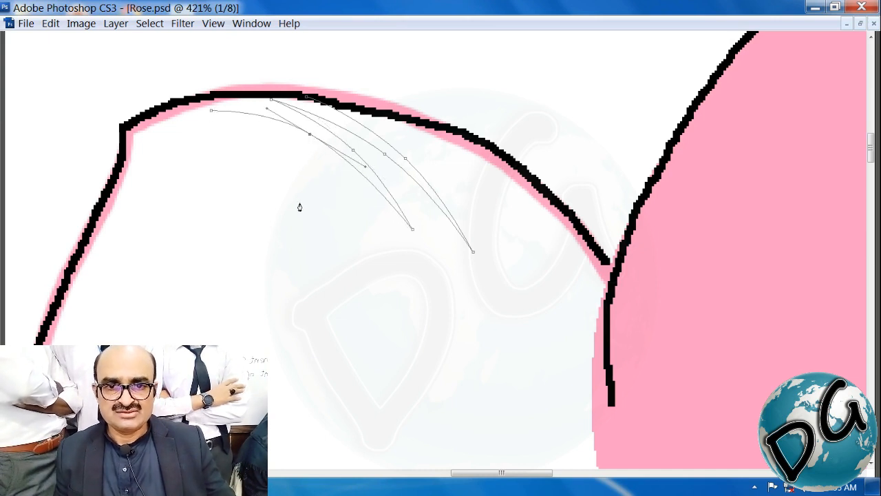
{"action": "left_click_drag", "start_coordinate": [257, 148], "coordinate": [234, 136]}
{"action": "left_click", "coordinate": [176, 123]}
Add a long and a short curved tooth to the path, fanning out just below the petal's pointed tip
{"action": "left_click", "coordinate": [302, 285]}
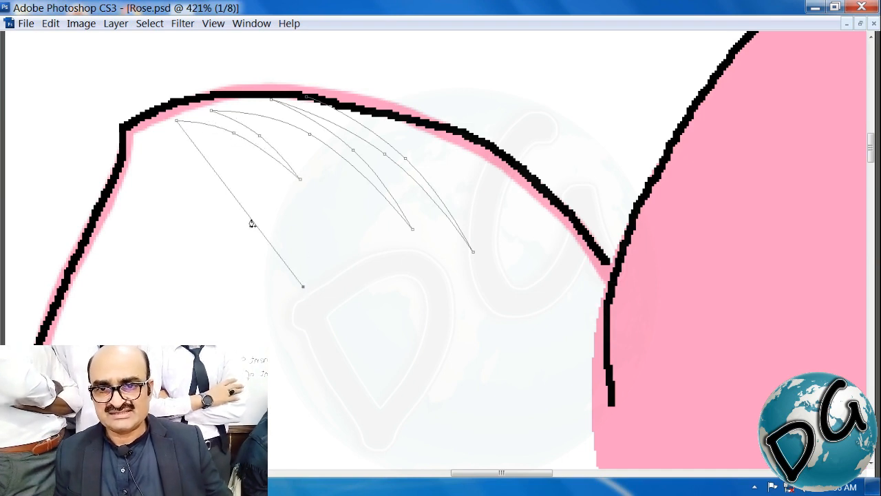
{"action": "mouse_move", "coordinate": [239, 208]}
{"action": "left_mouse_down"}
{"action": "mouse_move", "coordinate": [252, 187]}
{"action": "mouse_move", "coordinate": [242, 192]}
{"action": "left_mouse_up"}
{"action": "left_click", "coordinate": [167, 135]}
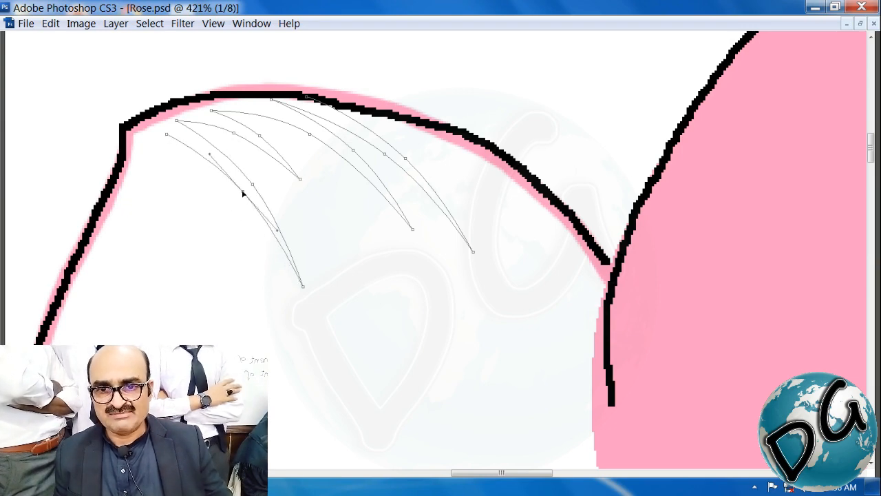
{"action": "left_click_drag", "start_coordinate": [245, 321], "coordinate": [317, 271]}
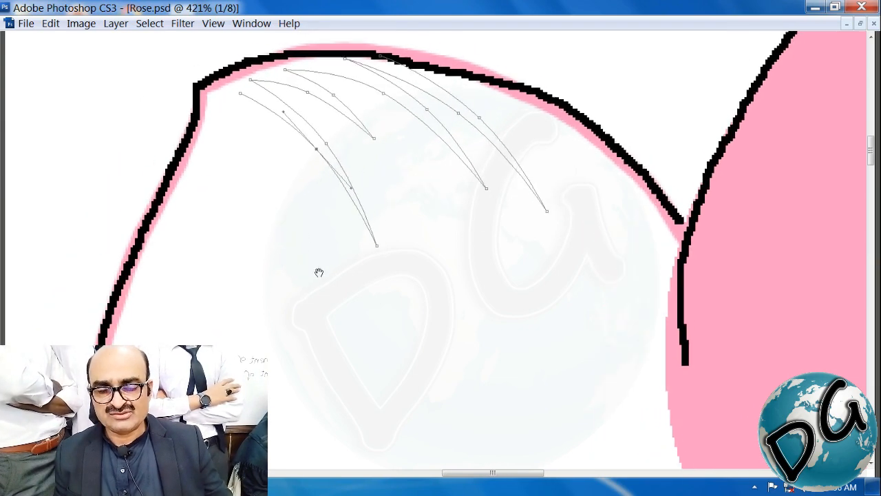
{"action": "left_click", "coordinate": [278, 190]}
{"action": "left_click_drag", "start_coordinate": [260, 150], "coordinate": [253, 129]}
{"action": "left_click", "coordinate": [221, 103]}
Add three tapered teeth to the path, running downwards beside the white petal's left outline
{"action": "left_click", "coordinate": [210, 369]}
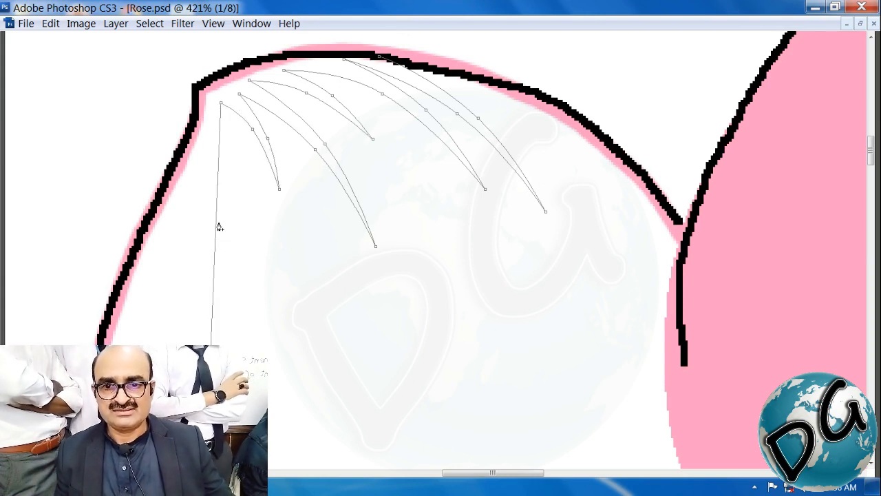
{"action": "left_click_drag", "start_coordinate": [218, 227], "coordinate": [222, 254]}
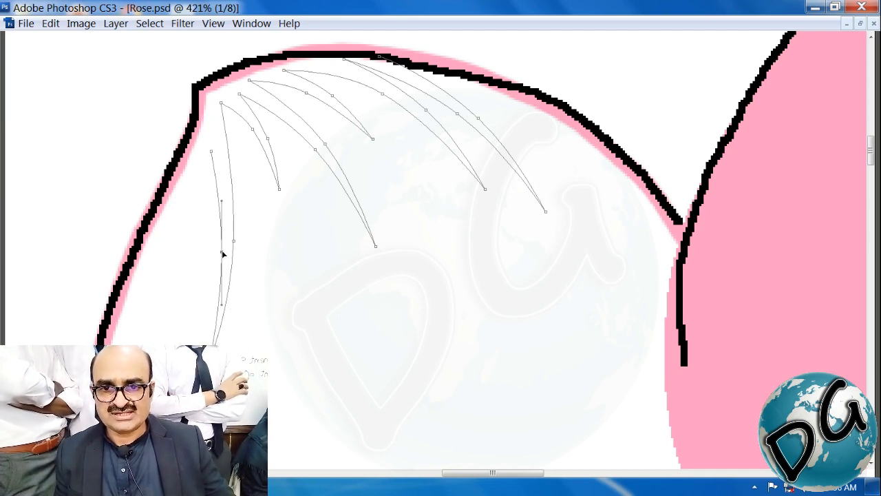
{"action": "left_click", "coordinate": [182, 303]}
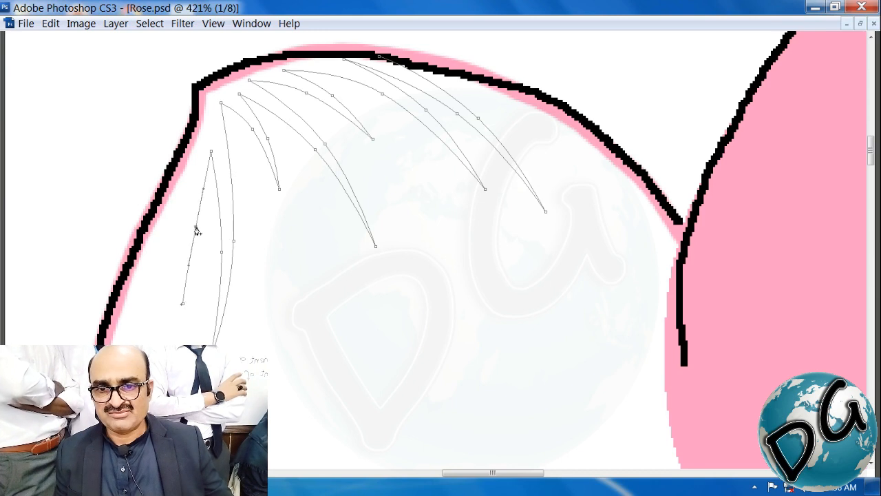
{"action": "mouse_move", "coordinate": [196, 227]}
{"action": "left_mouse_down"}
{"action": "mouse_move", "coordinate": [205, 231]}
{"action": "mouse_move", "coordinate": [197, 225]}
{"action": "left_mouse_up"}
{"action": "left_click", "coordinate": [196, 176]}
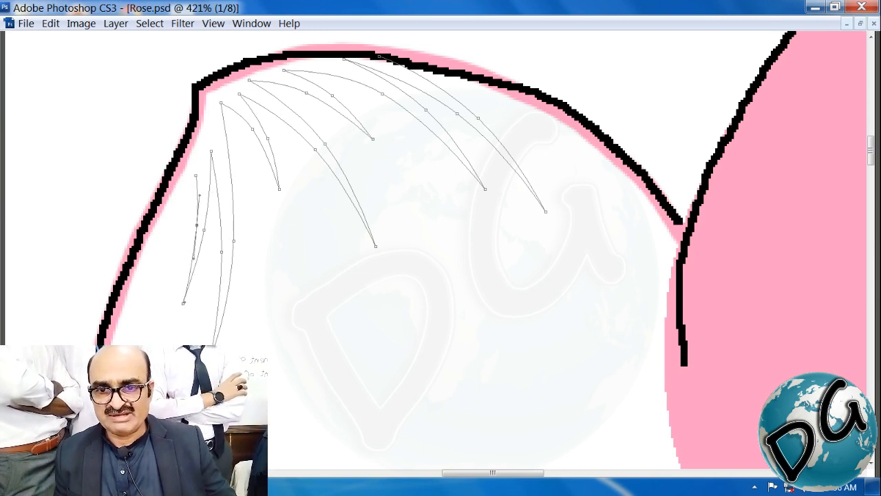
{"action": "left_click", "coordinate": [134, 364]}
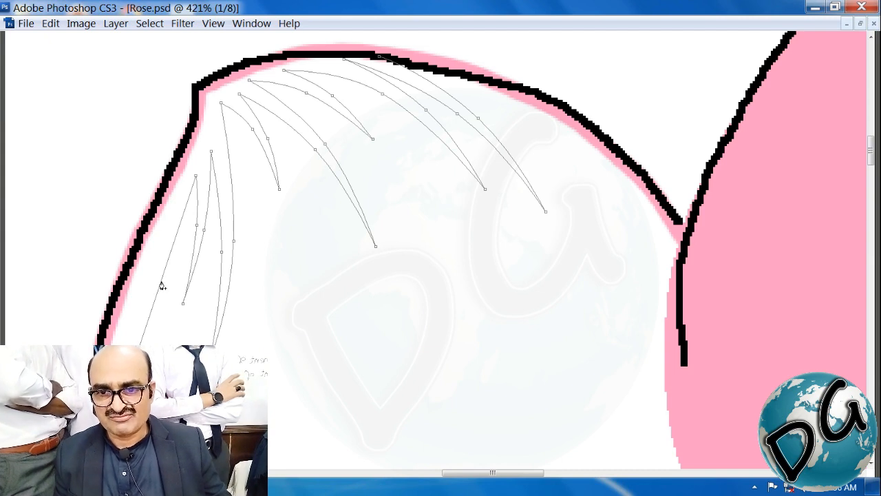
{"action": "left_click_drag", "start_coordinate": [161, 280], "coordinate": [141, 267]}
{"action": "left_click", "coordinate": [166, 189]}
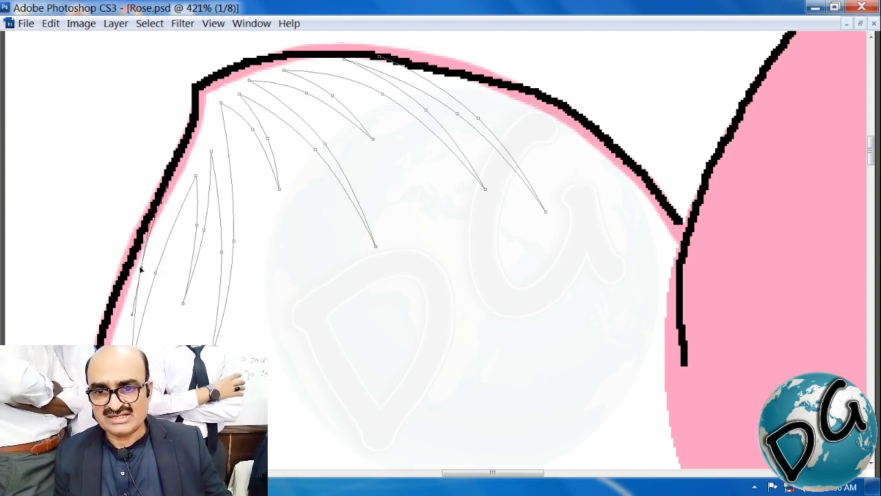
Close the toothed path along the petal's outline around its tip and fill it with pink
{"action": "left_click", "coordinate": [199, 89]}
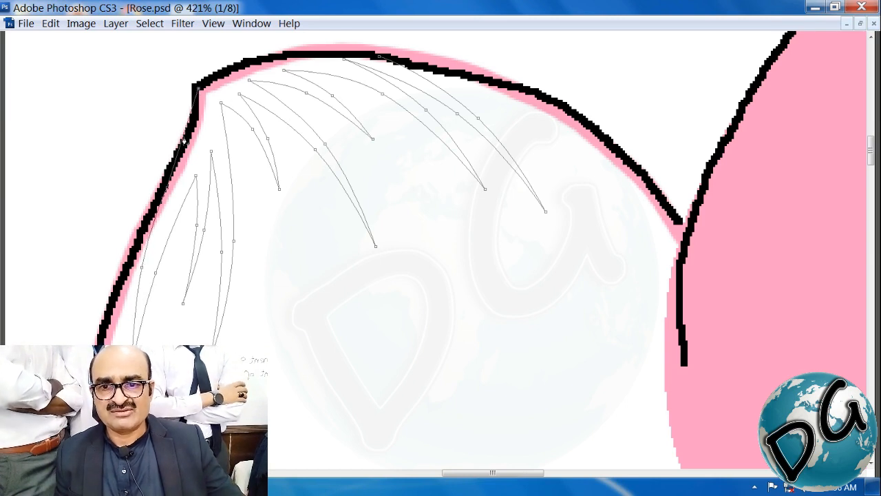
{"action": "left_click", "coordinate": [184, 140]}
{"action": "left_click_drag", "start_coordinate": [184, 140], "coordinate": [190, 134]}
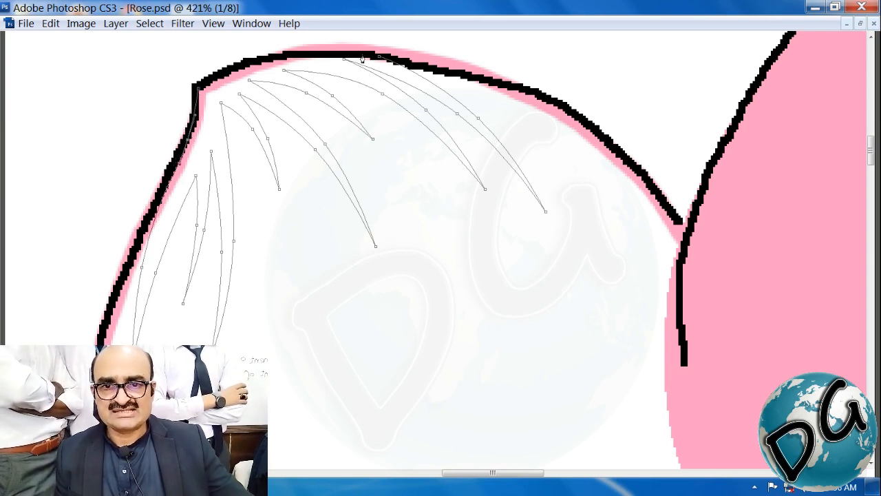
{"action": "left_click", "coordinate": [382, 61]}
{"action": "left_click", "coordinate": [327, 73]}
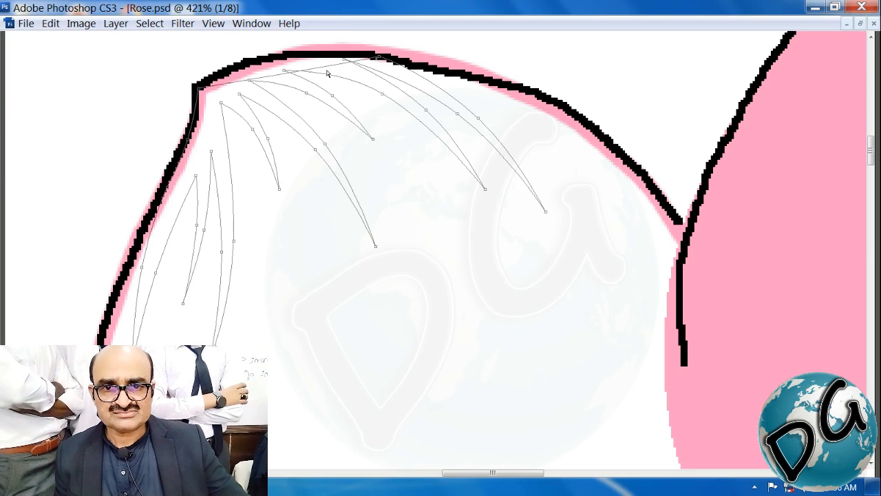
{"action": "left_click_drag", "start_coordinate": [319, 72], "coordinate": [309, 52]}
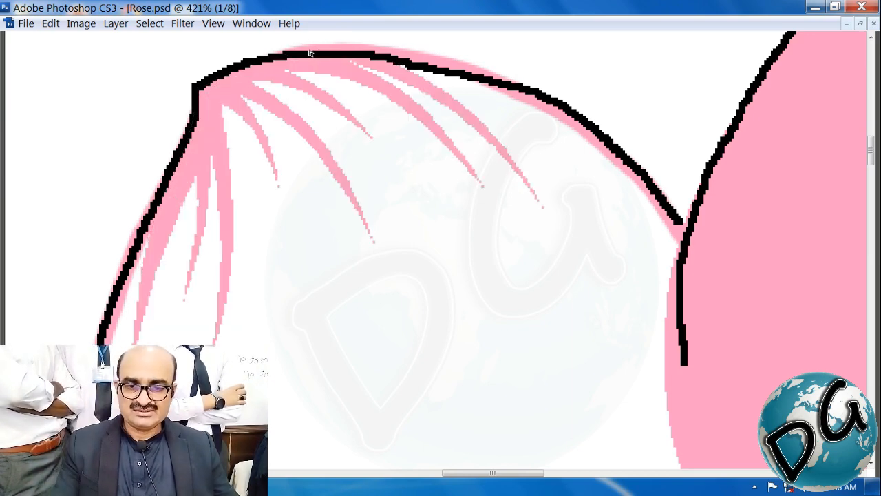
Start a new path at the white petal's lower-right corner, curving it up along the right edge to a first pointed tip
{"action": "key", "text": "ctrl+minus"}
{"action": "key", "text": "ctrl+minus"}
{"action": "key", "text": "ctrl+minus"}
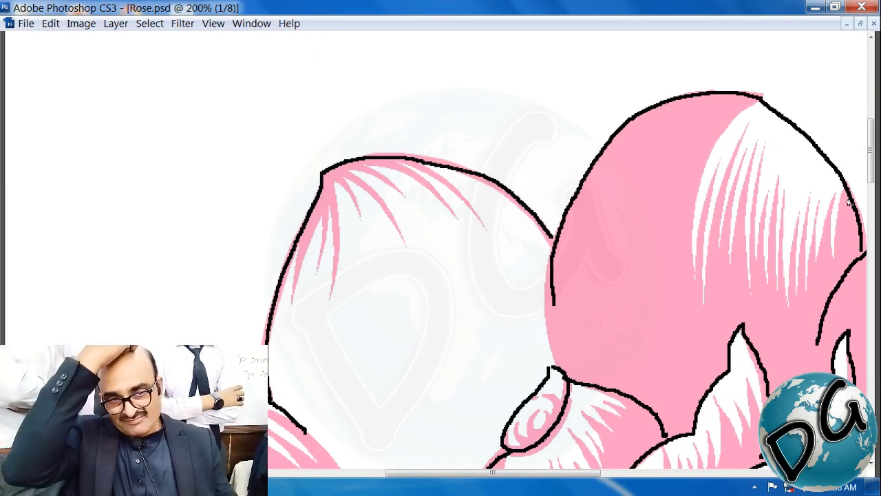
{"action": "left_click_drag", "start_coordinate": [600, 157], "coordinate": [227, 429]}
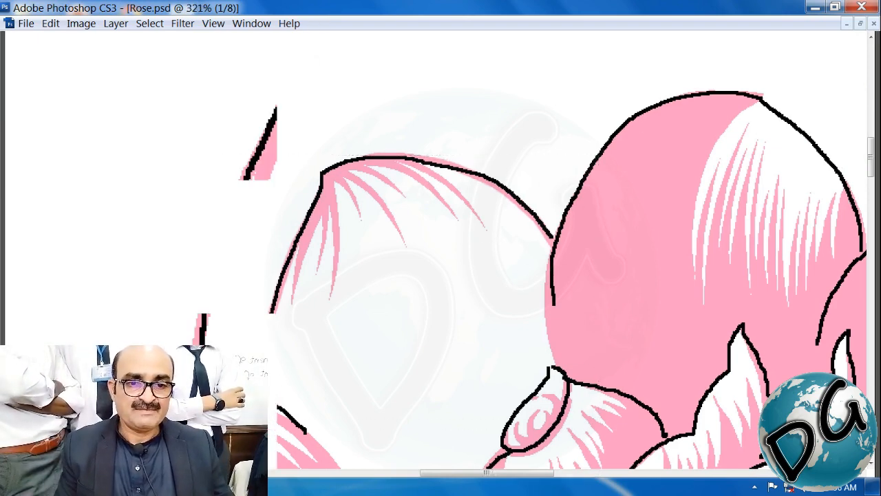
{"action": "left_click_drag", "start_coordinate": [506, 316], "coordinate": [406, 309]}
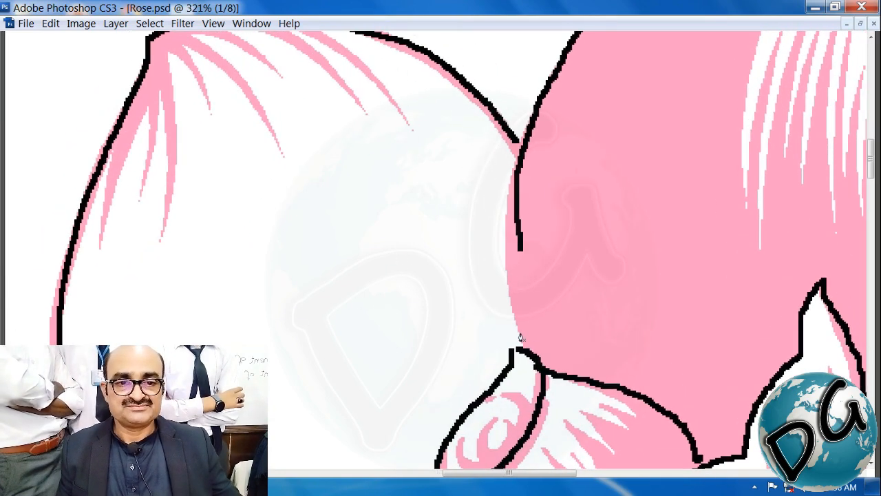
{"action": "left_click", "coordinate": [425, 90]}
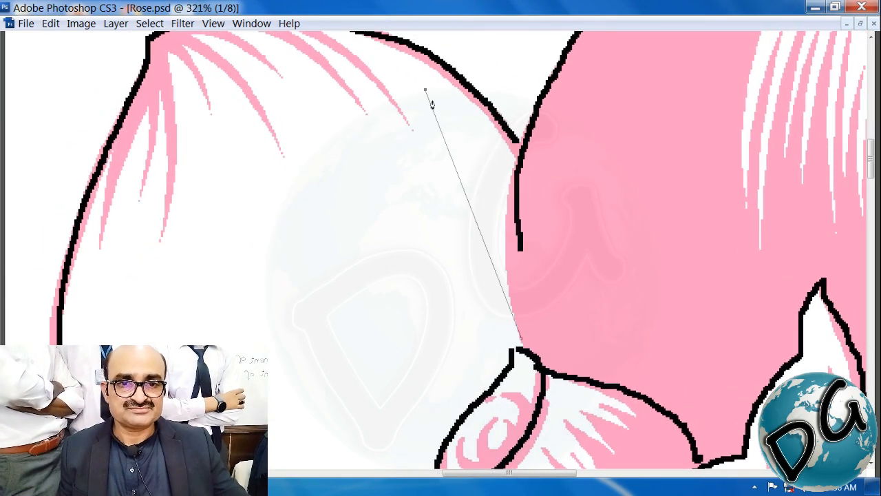
{"action": "left_click_drag", "start_coordinate": [472, 214], "coordinate": [520, 186]}
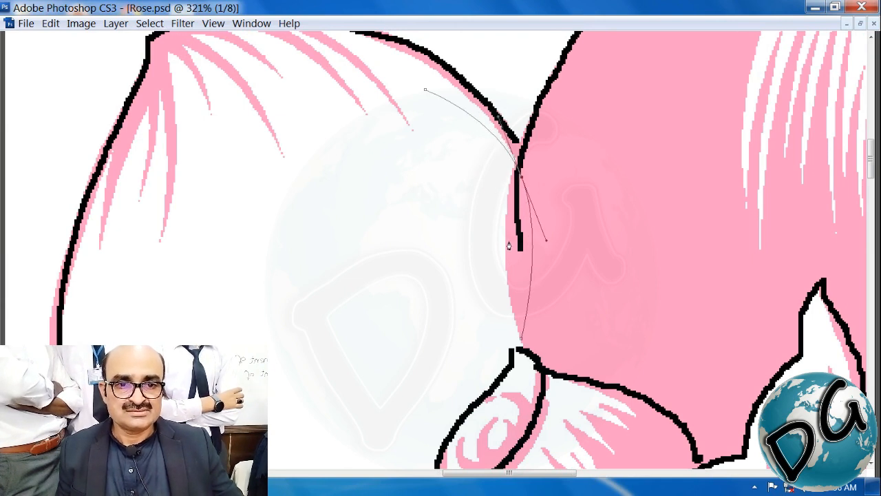
Complete the first tooth and extend the path with two short curved teeth beside the petal's right edge
{"action": "left_click_drag", "start_coordinate": [509, 245], "coordinate": [490, 221]}
{"action": "mouse_move", "coordinate": [472, 181]}
{"action": "left_mouse_down"}
{"action": "mouse_move", "coordinate": [490, 158]}
{"action": "mouse_move", "coordinate": [483, 174]}
{"action": "left_mouse_up"}
{"action": "left_click", "coordinate": [444, 125]}
{"action": "left_click", "coordinate": [497, 277]}
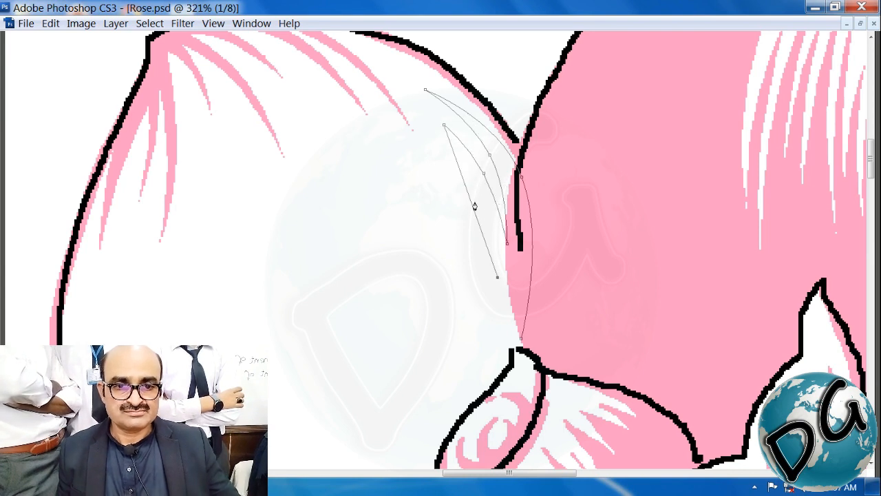
{"action": "left_click_drag", "start_coordinate": [475, 210], "coordinate": [454, 195]}
{"action": "left_click", "coordinate": [428, 132]}
{"action": "left_click", "coordinate": [470, 250]}
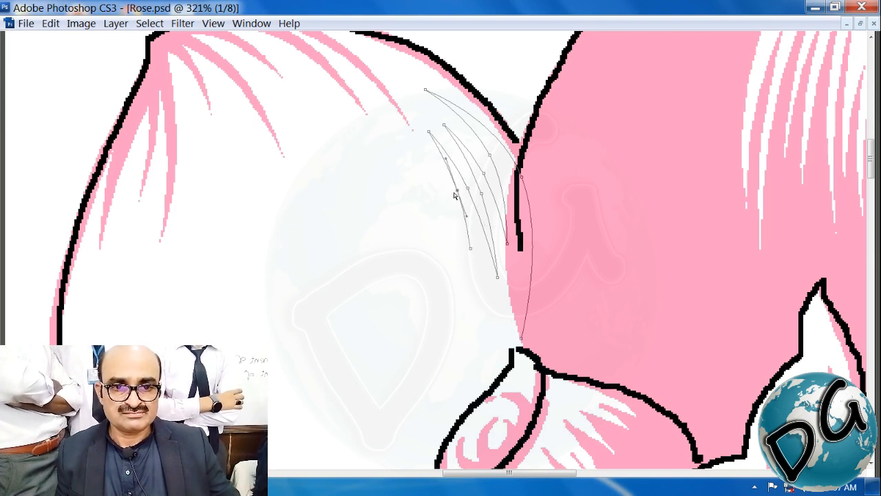
Add two long curved teeth to the path, reaching up between the pink strokes in the petal's upper right part
{"action": "left_click", "coordinate": [380, 107]}
{"action": "left_click_drag", "start_coordinate": [430, 162], "coordinate": [453, 201]}
{"action": "left_click_drag", "start_coordinate": [455, 295], "coordinate": [447, 272]}
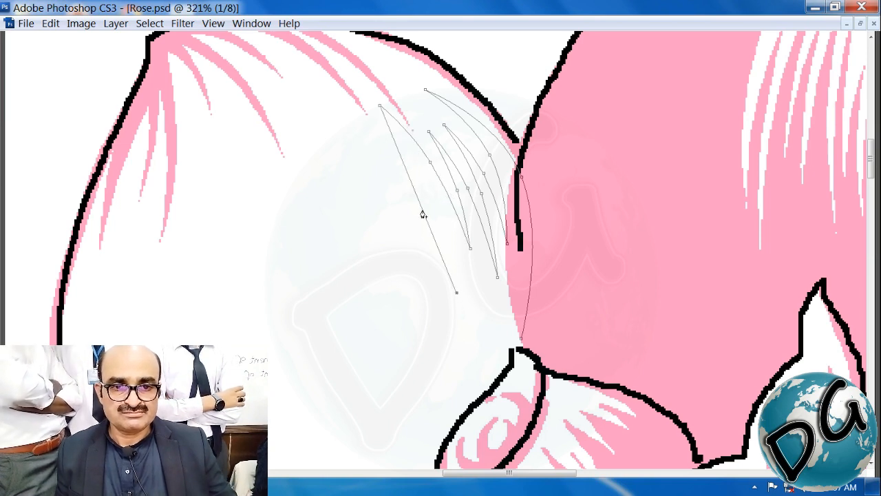
{"action": "left_click_drag", "start_coordinate": [423, 214], "coordinate": [346, 132]}
{"action": "left_click", "coordinate": [313, 84]}
{"action": "left_click", "coordinate": [408, 241]}
Extend the path with one long curved tooth up to the end of a pink stroke and a shorter one beside it
{"action": "left_click", "coordinate": [281, 79]}
{"action": "left_click", "coordinate": [387, 314]}
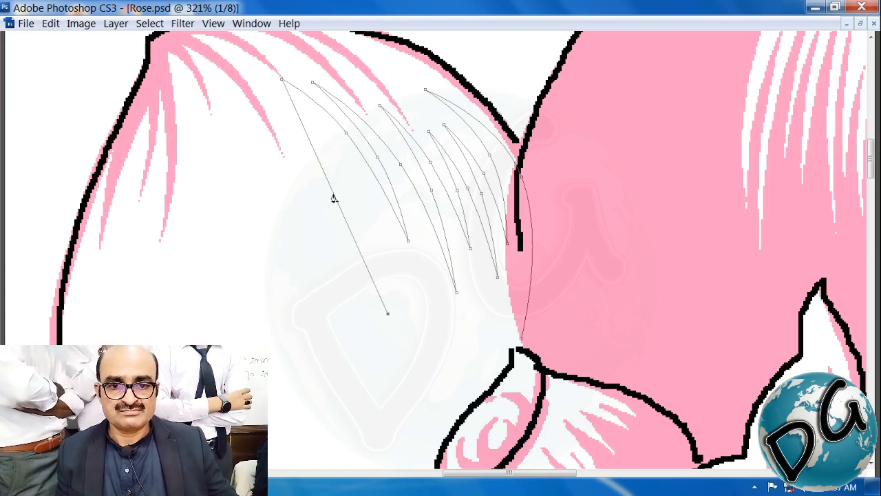
{"action": "left_click_drag", "start_coordinate": [342, 217], "coordinate": [303, 131]}
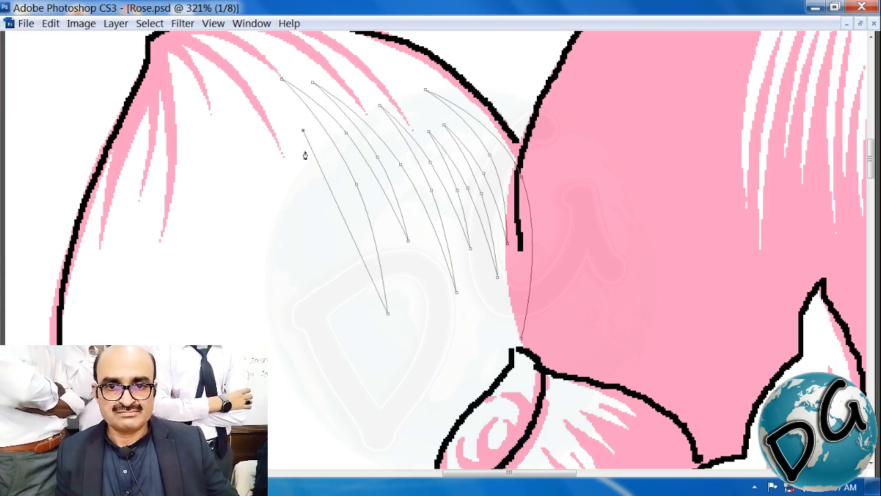
{"action": "left_click_drag", "start_coordinate": [348, 227], "coordinate": [352, 205]}
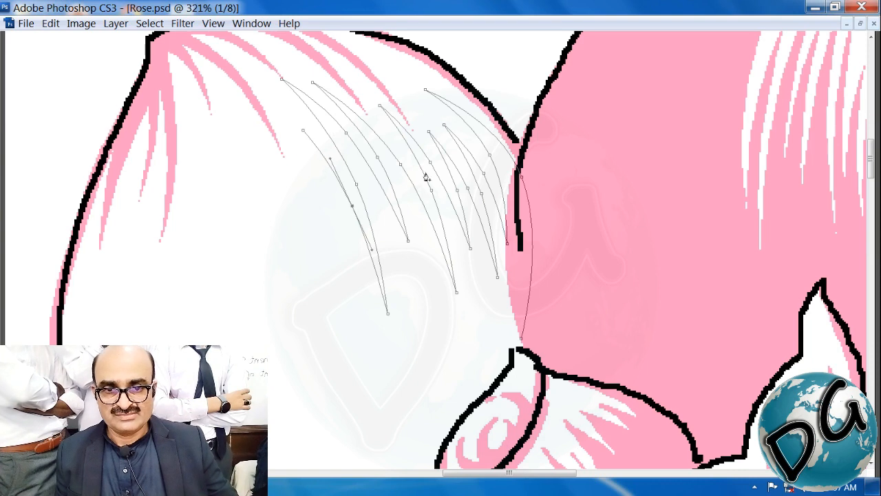
{"action": "left_click", "coordinate": [361, 273]}
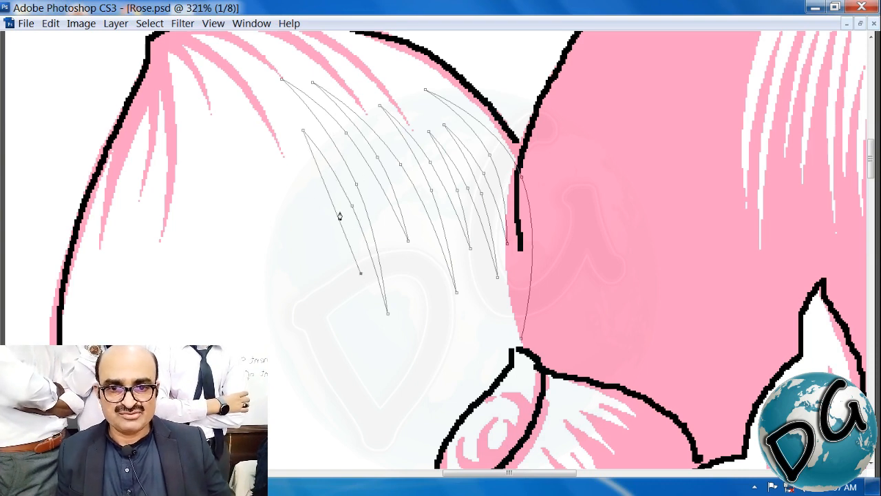
Add a short and a long curved tooth to the path near the tip of the longest pink stroke
{"action": "left_click_drag", "start_coordinate": [337, 217], "coordinate": [328, 193]}
{"action": "left_click", "coordinate": [299, 154]}
{"action": "left_click", "coordinate": [358, 318]}
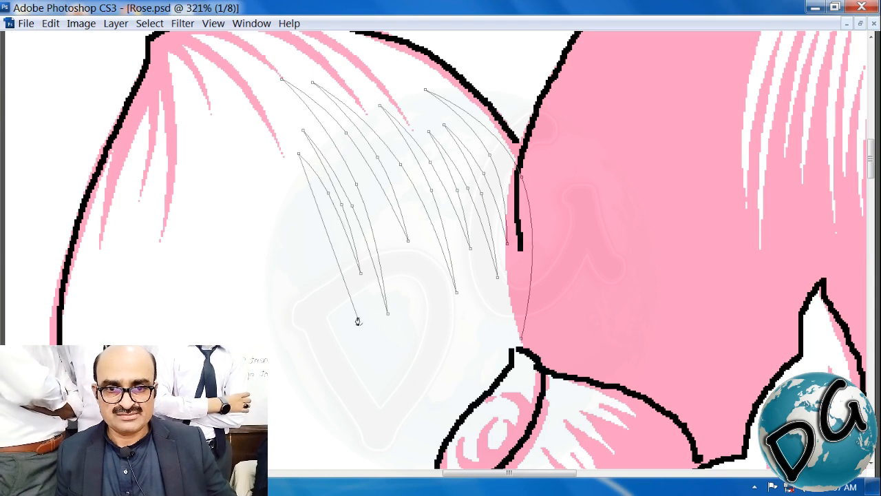
{"action": "left_click_drag", "start_coordinate": [330, 243], "coordinate": [318, 211]}
{"action": "left_click", "coordinate": [265, 142]}
{"action": "left_click", "coordinate": [355, 407]}
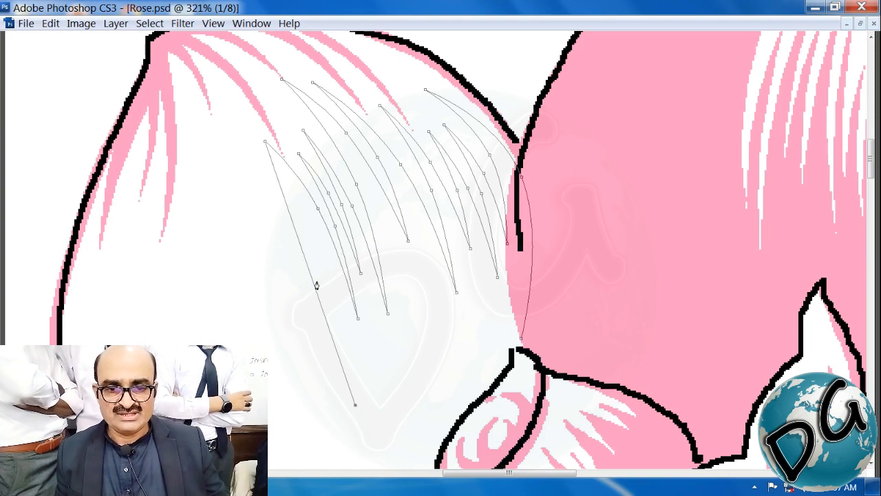
Add two more long tapered teeth to the path, just below and left of the longest pink stroke
{"action": "left_click_drag", "start_coordinate": [313, 284], "coordinate": [270, 180]}
{"action": "left_click_drag", "start_coordinate": [309, 288], "coordinate": [274, 239]}
{"action": "left_click", "coordinate": [330, 374]}
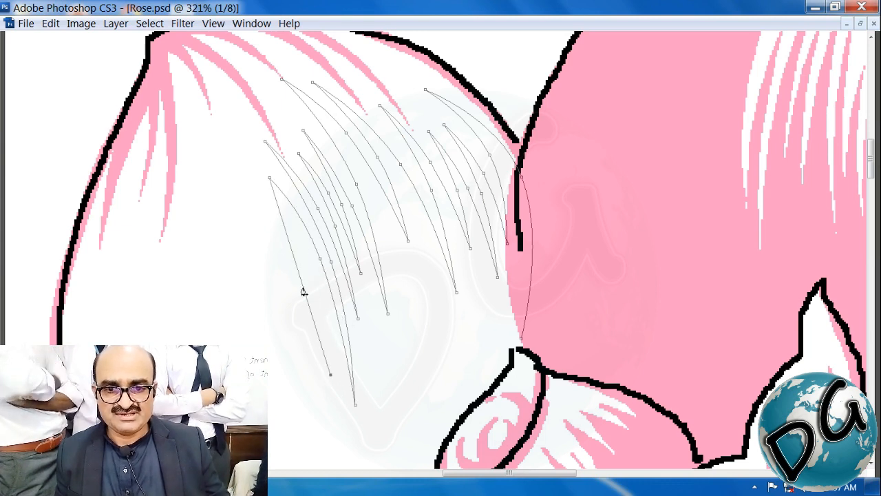
{"action": "left_click_drag", "start_coordinate": [302, 289], "coordinate": [254, 177]}
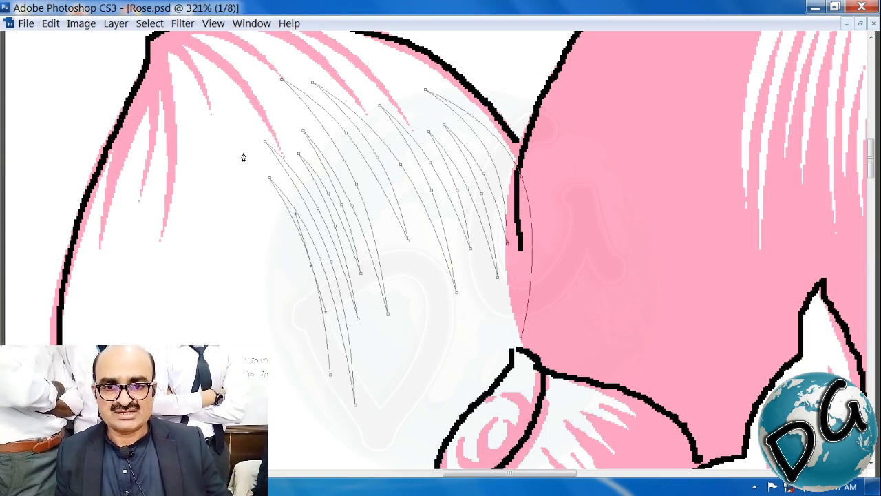
{"action": "left_click", "coordinate": [244, 153]}
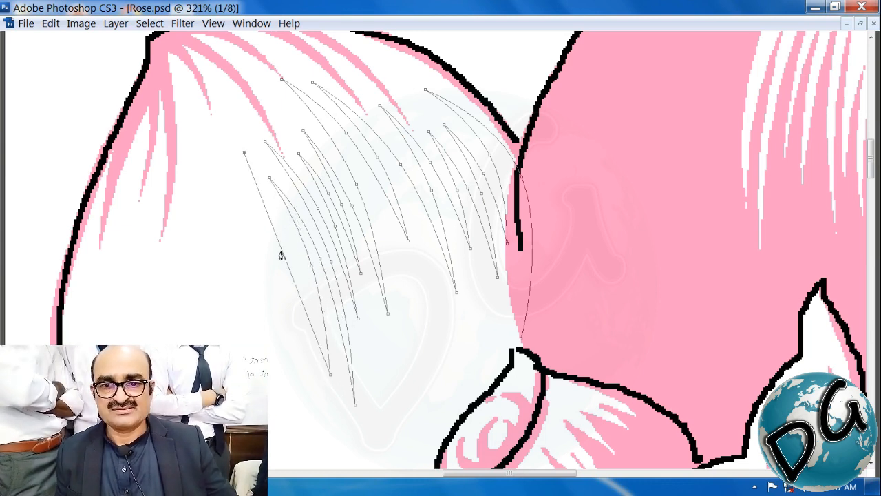
{"action": "left_click", "coordinate": [303, 370]}
Extend the path with a short narrow tooth and a long wide tooth running down the middle of the petal
{"action": "left_click_drag", "start_coordinate": [278, 275], "coordinate": [282, 261]}
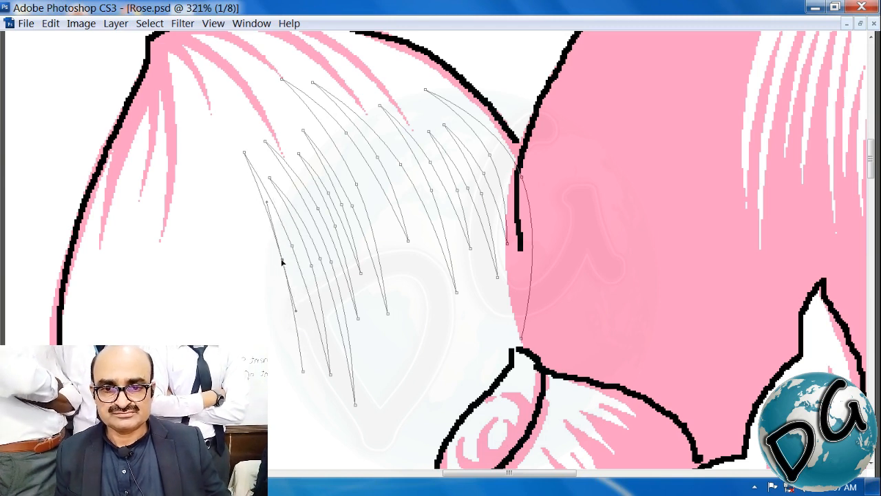
{"action": "left_click", "coordinate": [259, 223]}
{"action": "left_click_drag", "start_coordinate": [281, 297], "coordinate": [276, 296]}
{"action": "left_click", "coordinate": [300, 423]}
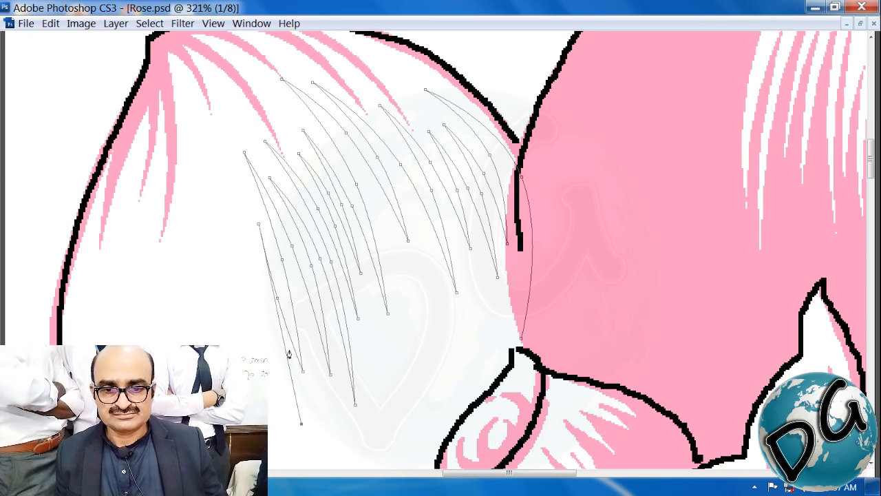
{"action": "left_click_drag", "start_coordinate": [282, 333], "coordinate": [273, 329]}
{"action": "left_click_drag", "start_coordinate": [260, 261], "coordinate": [371, 250]}
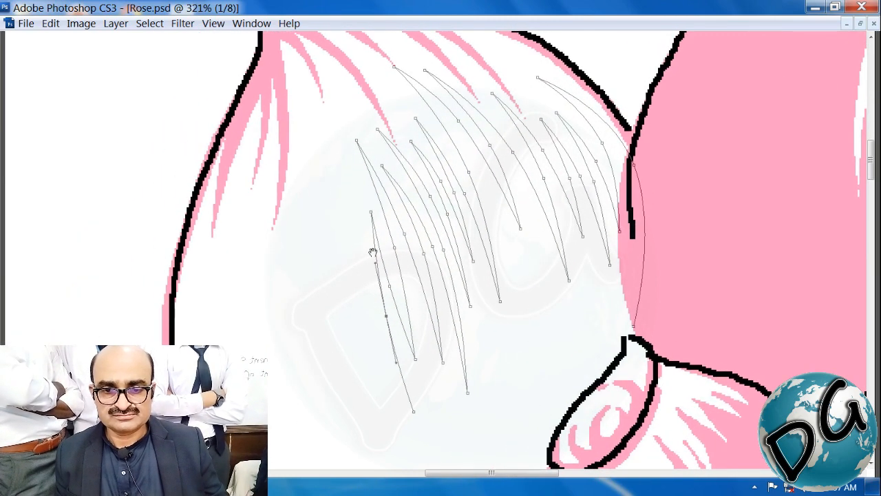
{"action": "left_click", "coordinate": [326, 131]}
{"action": "left_click_drag", "start_coordinate": [373, 289], "coordinate": [328, 294]}
{"action": "left_click", "coordinate": [370, 443]}
Add two short, nearly upright teeth to the path, left of the long wide tooth
{"action": "left_click_drag", "start_coordinate": [318, 221], "coordinate": [312, 219]}
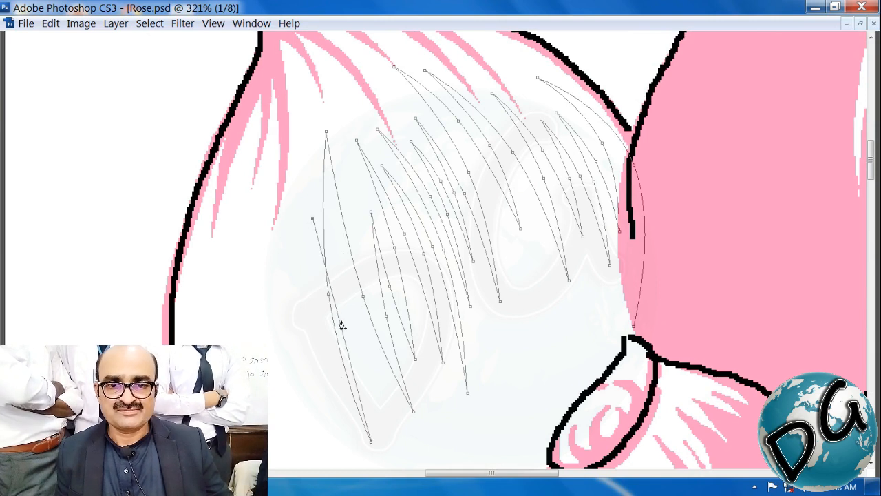
{"action": "left_click_drag", "start_coordinate": [337, 324], "coordinate": [324, 330]}
{"action": "left_click_drag", "start_coordinate": [309, 360], "coordinate": [316, 355]}
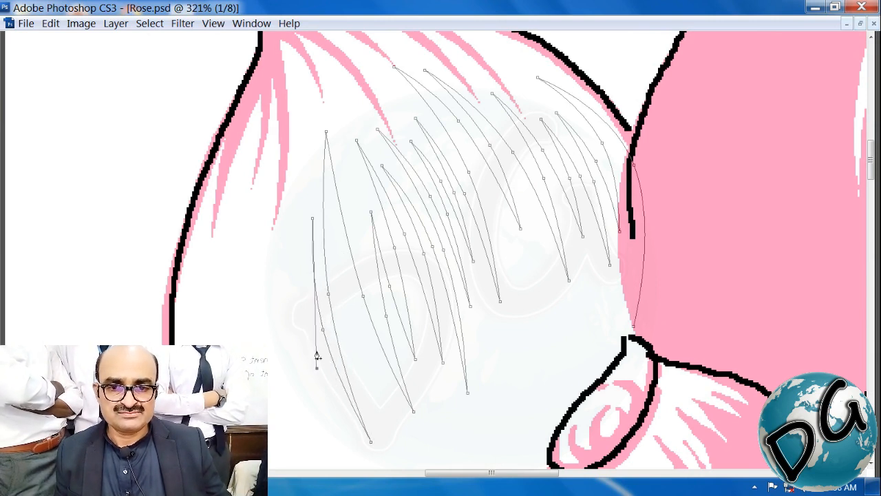
{"action": "left_click_drag", "start_coordinate": [316, 311], "coordinate": [307, 303]}
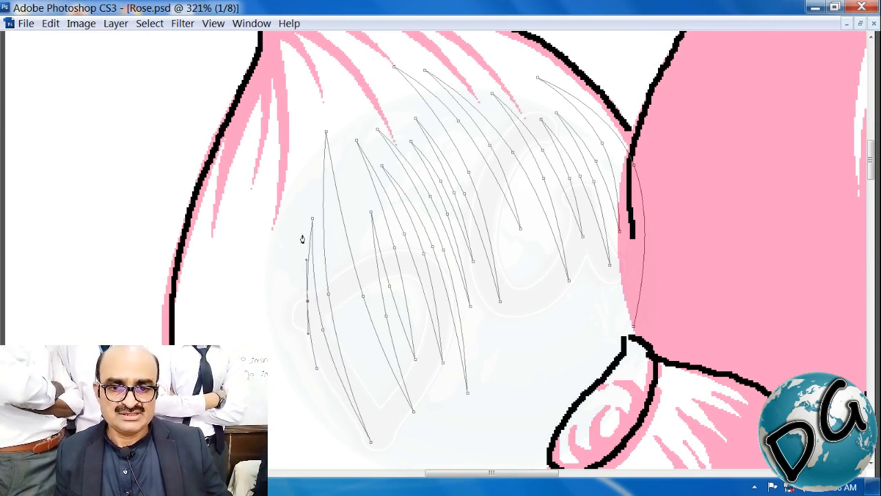
{"action": "left_click_drag", "start_coordinate": [297, 229], "coordinate": [296, 225]}
{"action": "left_click_drag", "start_coordinate": [305, 285], "coordinate": [296, 293]}
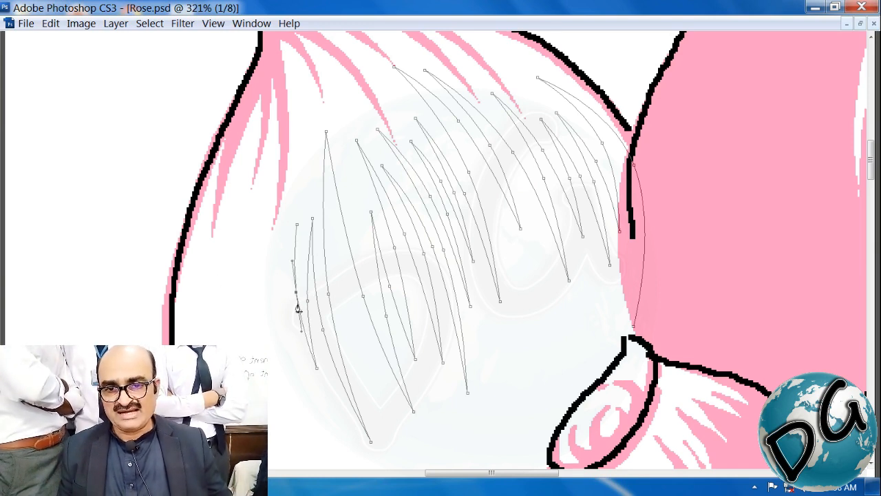
{"action": "left_click", "coordinate": [308, 416]}
Add a short tooth and a taller upright tooth to the path, below the pink strokes along the petal's left side
{"action": "left_click_drag", "start_coordinate": [302, 315], "coordinate": [281, 338]}
{"action": "left_click", "coordinate": [270, 260]}
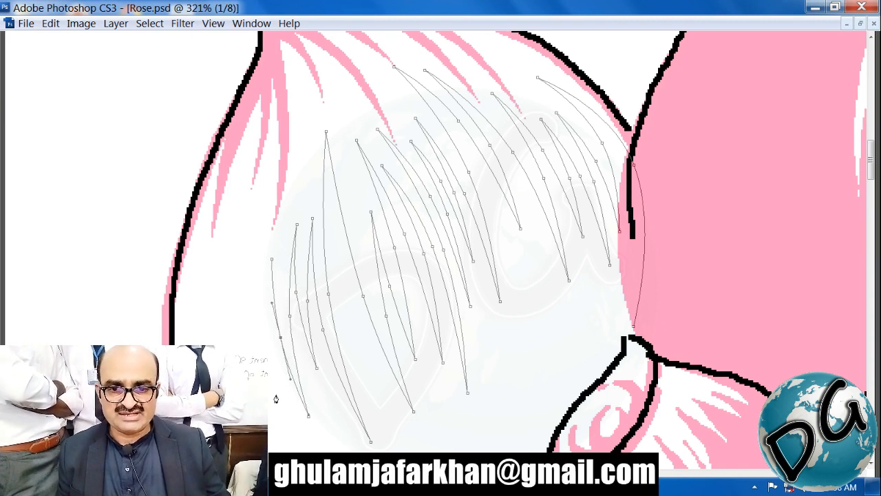
{"action": "left_click_drag", "start_coordinate": [277, 396], "coordinate": [269, 344]}
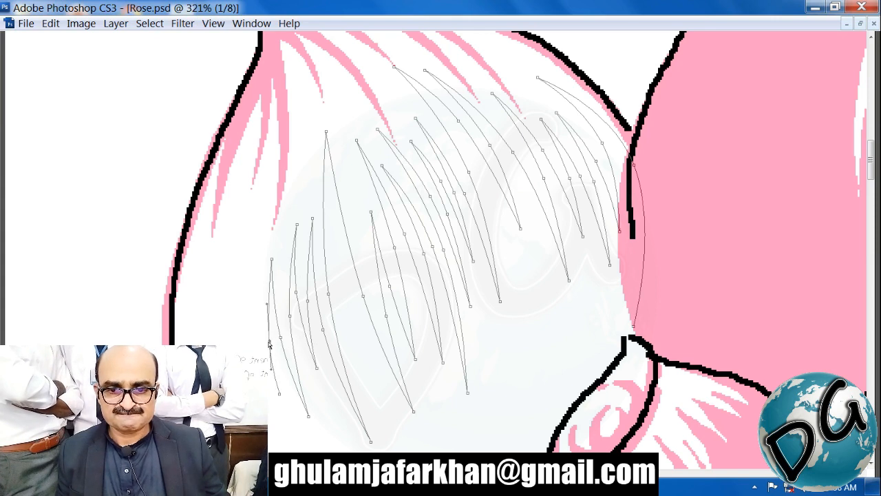
{"action": "left_click", "coordinate": [266, 200]}
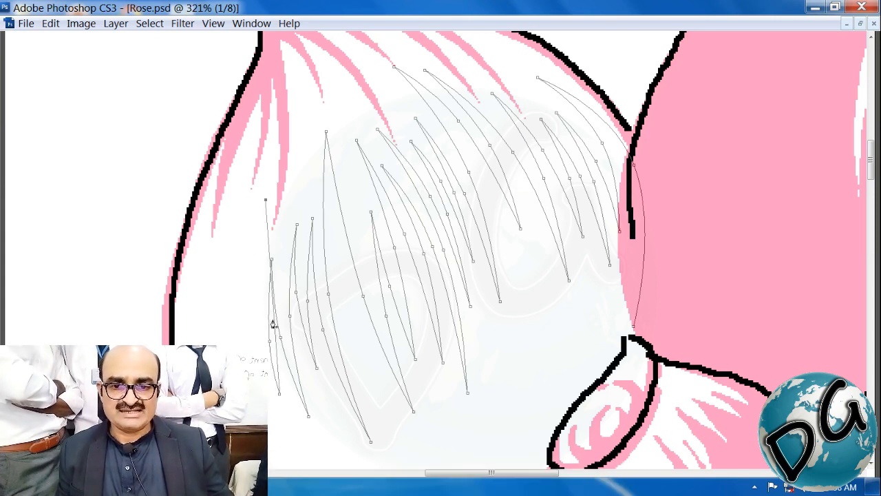
{"action": "left_click_drag", "start_coordinate": [274, 322], "coordinate": [257, 312]}
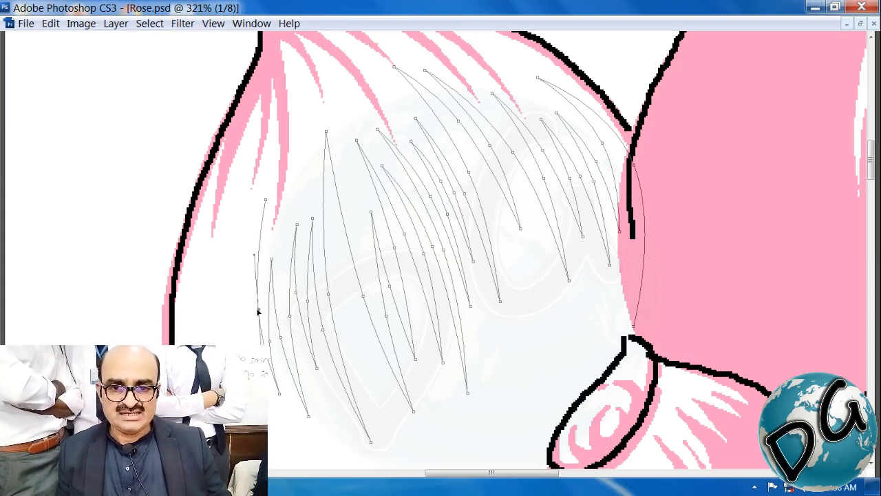
{"action": "left_click", "coordinate": [252, 240]}
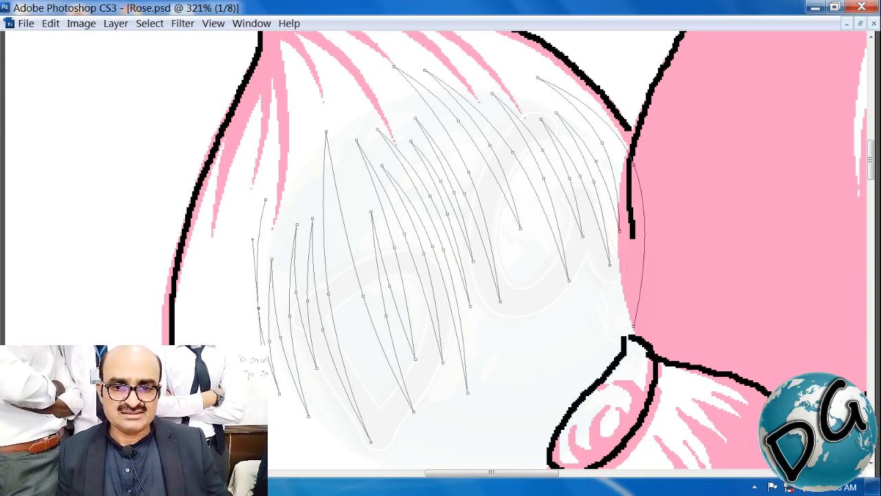
{"action": "key", "text": "ctrl+z"}
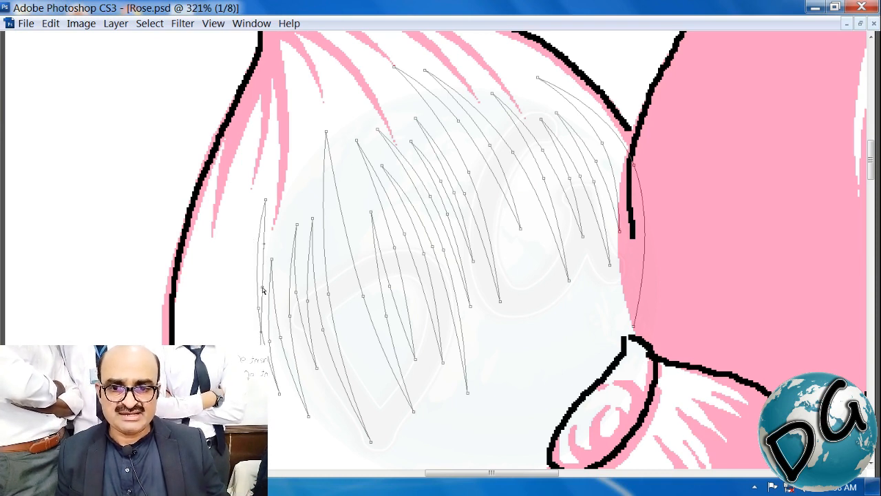
{"action": "mouse_move", "coordinate": [262, 289]}
{"action": "left_mouse_down"}
{"action": "mouse_move", "coordinate": [250, 291]}
{"action": "mouse_move", "coordinate": [252, 282]}
{"action": "left_mouse_up"}
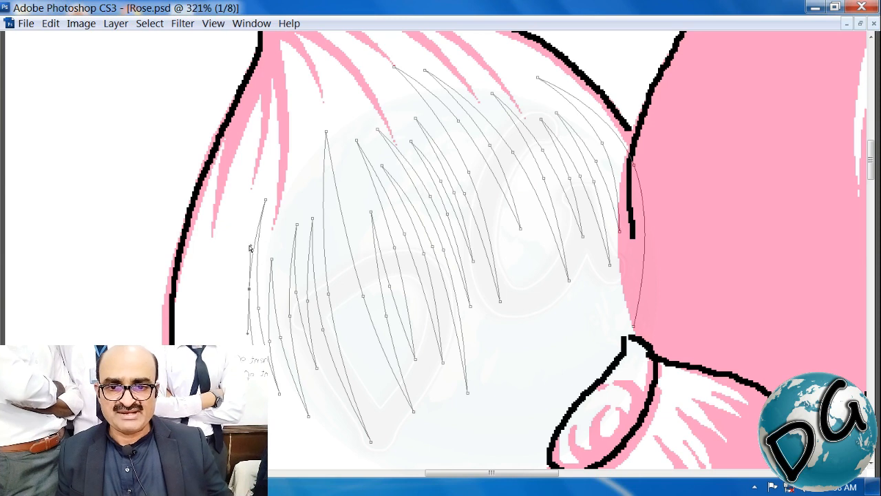
Extend the path towards the petal's left outline with one taller and one shorter upright tooth
{"action": "left_click_drag", "start_coordinate": [236, 225], "coordinate": [240, 212]}
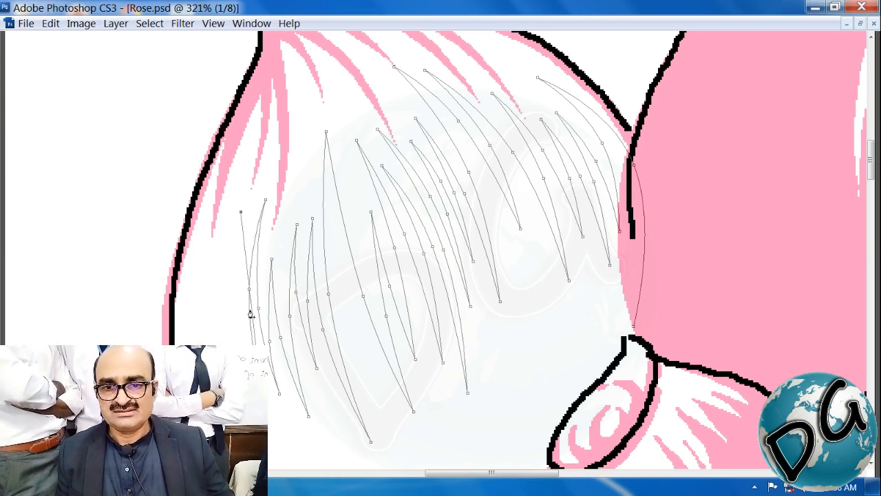
{"action": "left_click_drag", "start_coordinate": [249, 313], "coordinate": [229, 294]}
{"action": "left_click", "coordinate": [240, 368]}
{"action": "left_click_drag", "start_coordinate": [221, 263], "coordinate": [218, 259]}
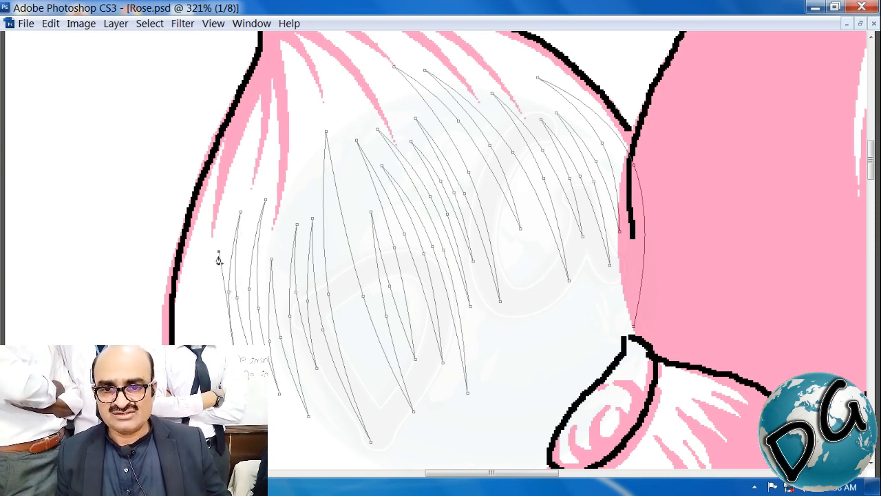
{"action": "left_click_drag", "start_coordinate": [227, 306], "coordinate": [212, 329]}
{"action": "left_click", "coordinate": [221, 365]}
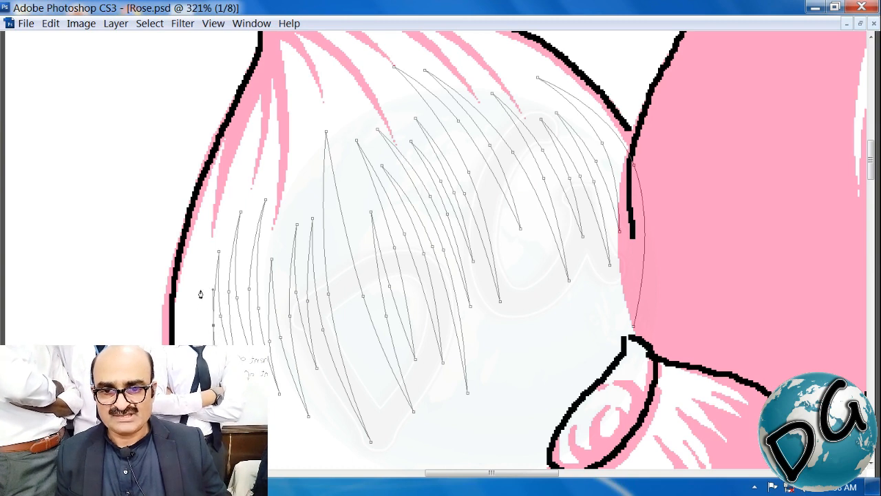
Add another short upright tooth to the path, close to the petal's left outline
{"action": "left_click_drag", "start_coordinate": [203, 258], "coordinate": [200, 275]}
{"action": "left_click", "coordinate": [211, 318]}
{"action": "left_click_drag", "start_coordinate": [211, 319], "coordinate": [194, 332]}
{"action": "left_click", "coordinate": [203, 370]}
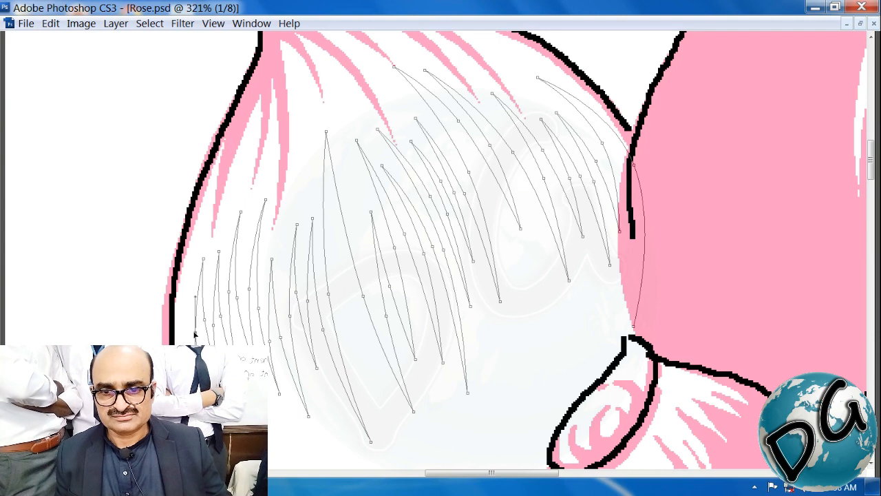
Add a last short tooth at the petal's left outline, close the path roughly around the petal's base and fill it with pink
{"action": "left_click_drag", "start_coordinate": [186, 300], "coordinate": [183, 290]}
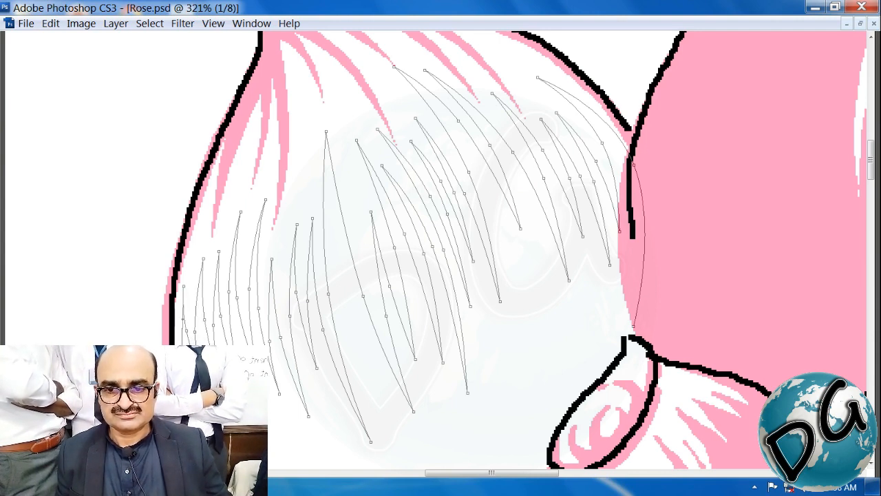
{"action": "scroll", "coordinate": [299, 316], "scroll_direction": "down", "scroll_amount": 5}
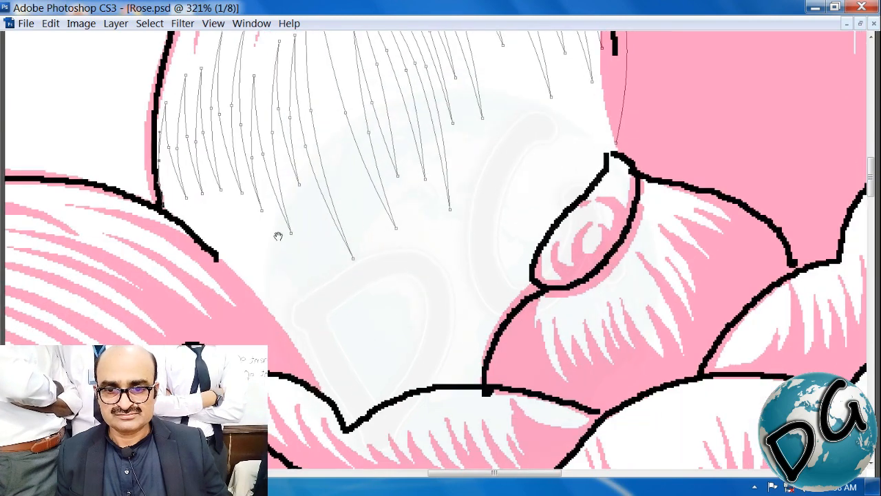
{"action": "left_click", "coordinate": [301, 324]}
{"action": "left_click", "coordinate": [406, 331]}
{"action": "left_click", "coordinate": [550, 203]}
{"action": "left_click", "coordinate": [594, 140]}
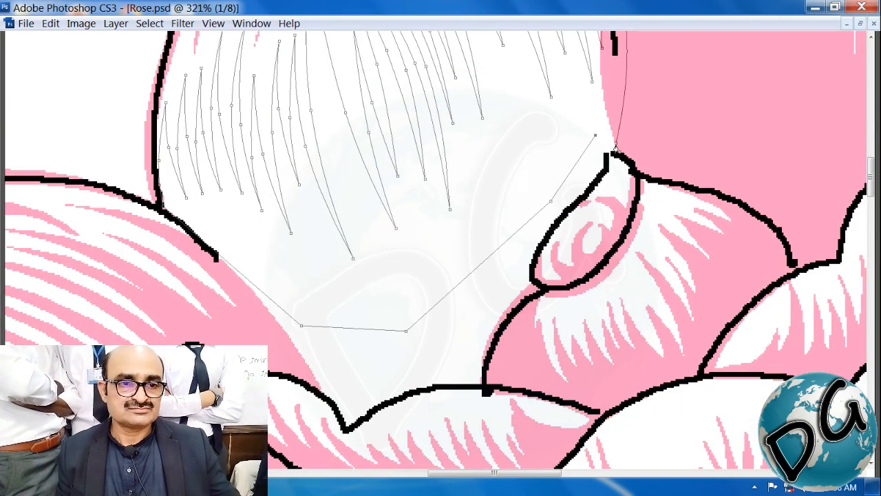
{"action": "key", "text": "ctrl+Return"}
{"action": "key", "text": "alt+BackSpace"}
Paint pink along the inner petal edges bordering the white gap under the back petal and fill the remaining gap with pink
{"action": "left_click_drag", "start_coordinate": [566, 183], "coordinate": [460, 317]}
{"action": "key", "text": "ctrl+minus"}
{"action": "key", "text": "ctrl+minus"}
{"action": "key", "text": "ctrl+minus"}
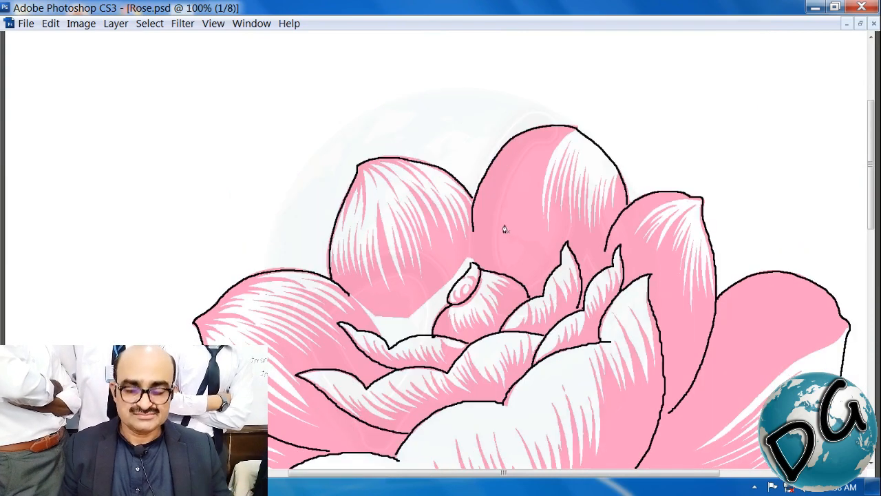
{"action": "left_click_drag", "start_coordinate": [536, 200], "coordinate": [186, 392]}
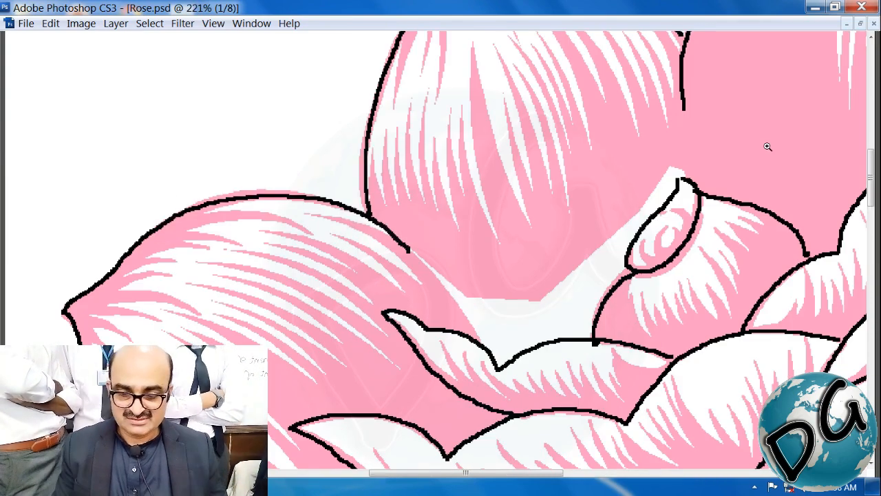
{"action": "left_click_drag", "start_coordinate": [767, 146], "coordinate": [334, 353]}
{"action": "left_click_drag", "start_coordinate": [446, 303], "coordinate": [320, 343]}
{"action": "mouse_move", "coordinate": [518, 150]}
{"action": "left_mouse_down"}
{"action": "mouse_move", "coordinate": [491, 163]}
{"action": "mouse_move", "coordinate": [472, 205]}
{"action": "mouse_move", "coordinate": [420, 246]}
{"action": "mouse_move", "coordinate": [388, 298]}
{"action": "mouse_move", "coordinate": [391, 333]}
{"action": "left_mouse_up"}
{"action": "left_click_drag", "start_coordinate": [338, 411], "coordinate": [544, 132]}
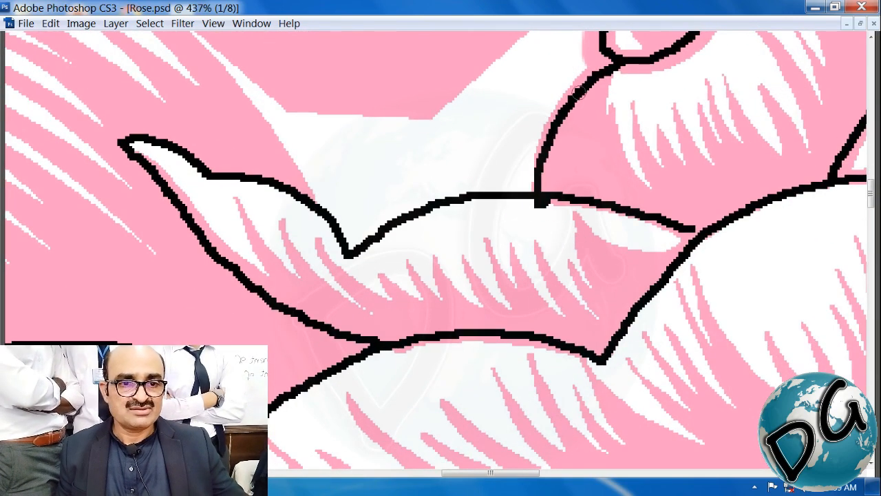
{"action": "mouse_move", "coordinate": [539, 190]}
{"action": "left_mouse_down"}
{"action": "mouse_move", "coordinate": [479, 190]}
{"action": "mouse_move", "coordinate": [438, 201]}
{"action": "mouse_move", "coordinate": [356, 251]}
{"action": "mouse_move", "coordinate": [329, 210]}
{"action": "left_mouse_up"}
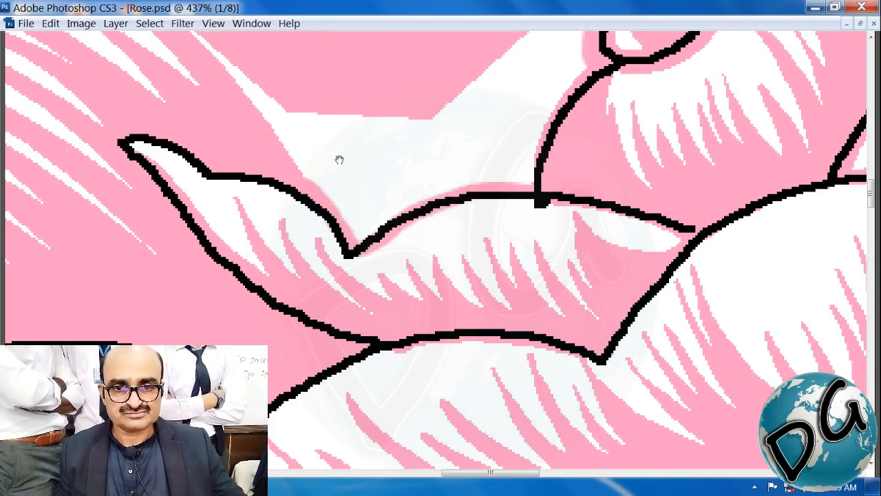
{"action": "left_click_drag", "start_coordinate": [338, 158], "coordinate": [280, 354]}
{"action": "left_click_drag", "start_coordinate": [417, 245], "coordinate": [374, 191]}
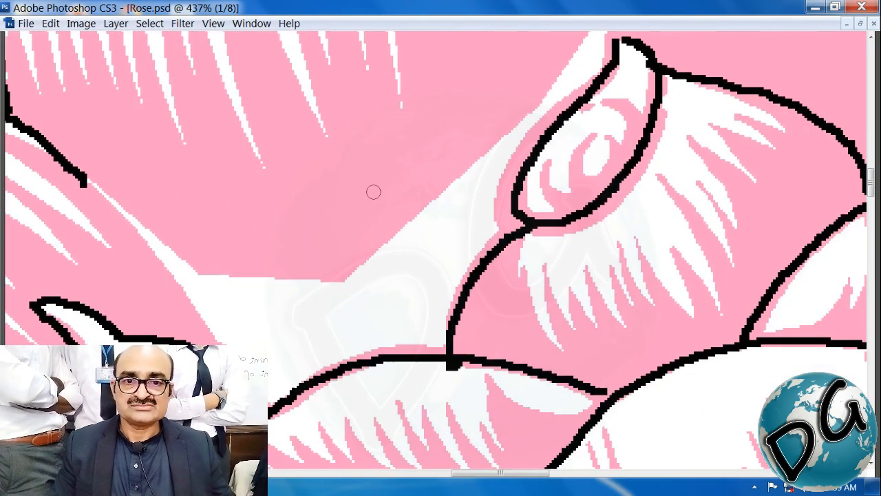
{"action": "left_click", "coordinate": [409, 238]}
Examine the whole shaded rose with the Spot Color 1 outline channel hidden and shown
{"action": "key", "text": "ctrl+minus"}
{"action": "key", "text": "ctrl+minus"}
{"action": "key", "text": "ctrl+minus"}
{"action": "key", "text": "ctrl+minus"}
{"action": "key", "text": "ctrl+minus"}
{"action": "key", "text": "ctrl+minus"}
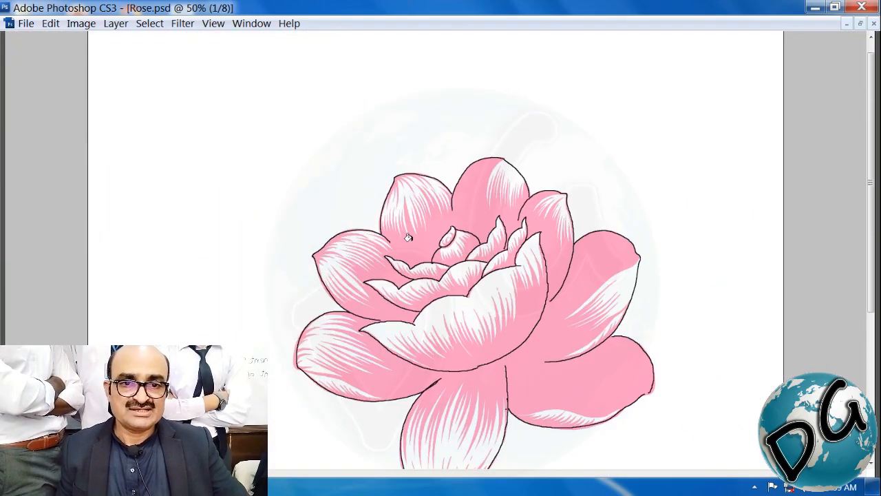
{"action": "left_click_drag", "start_coordinate": [408, 240], "coordinate": [378, 190]}
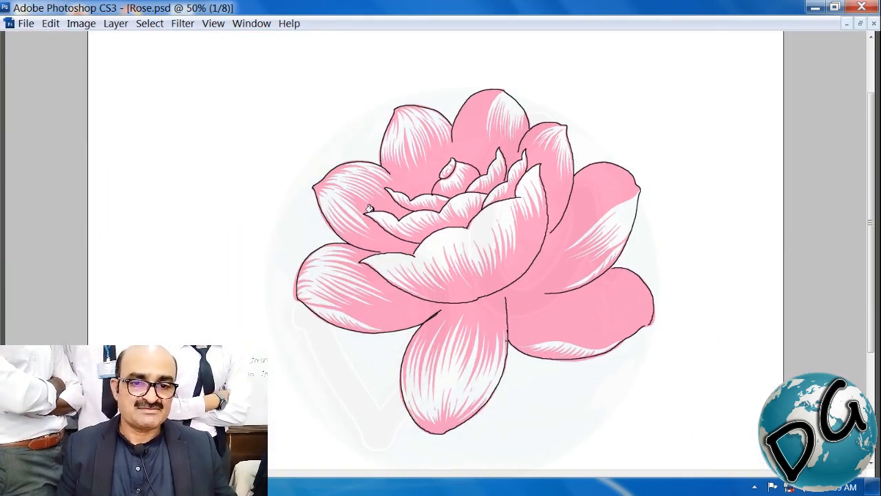
{"action": "key", "text": "Tab"}
{"action": "left_click", "coordinate": [698, 70]}
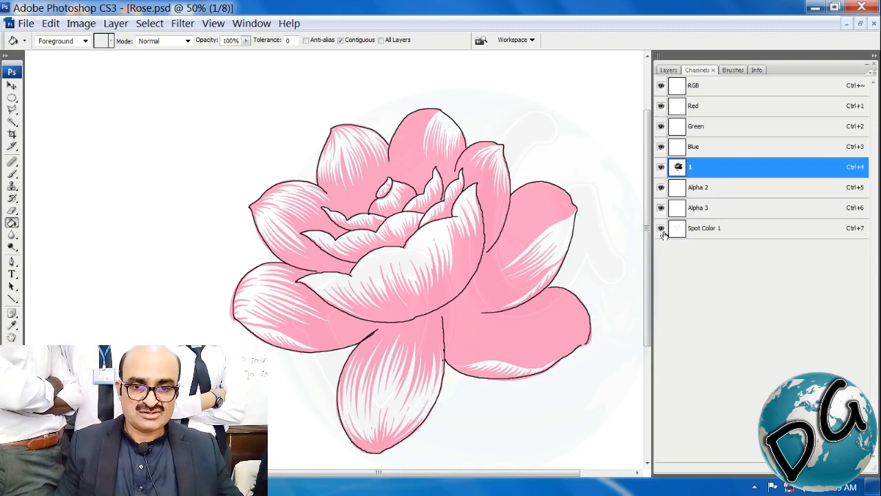
{"action": "left_click", "coordinate": [660, 229]}
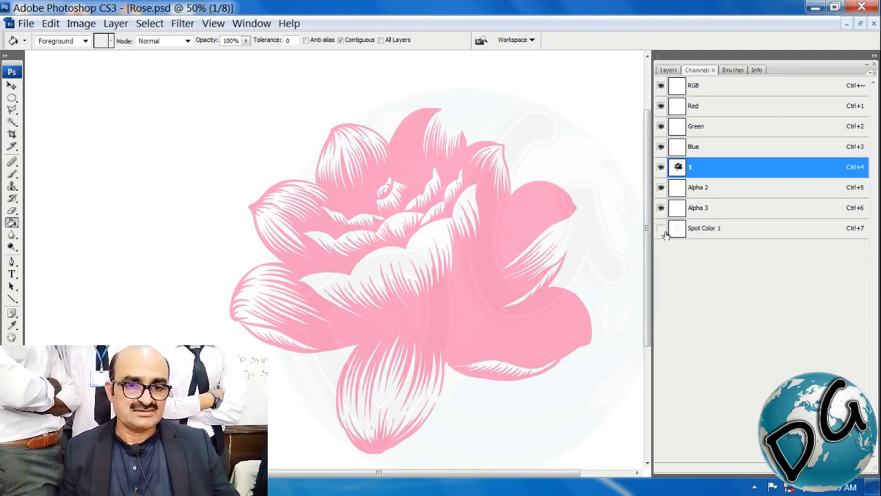
{"action": "left_click", "coordinate": [662, 230]}
{"action": "left_click", "coordinate": [662, 230]}
{"action": "left_click", "coordinate": [662, 230]}
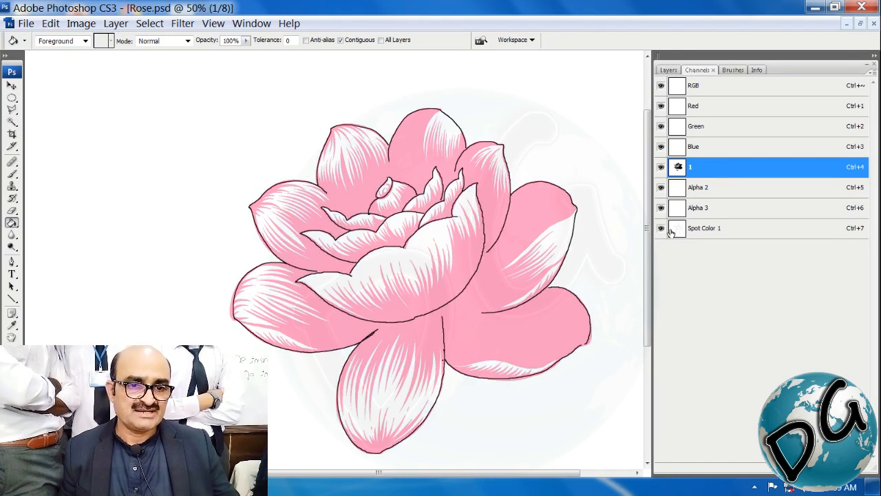
Convert the Alpha 2 channel to a spot color channel with a dark pink color at 100% solidity
{"action": "left_click", "coordinate": [675, 192]}
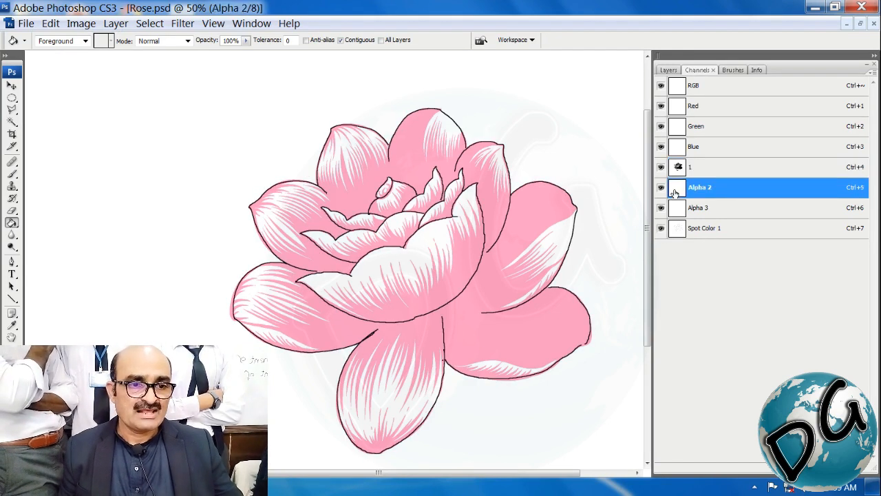
{"action": "double_click", "coordinate": [675, 193]}
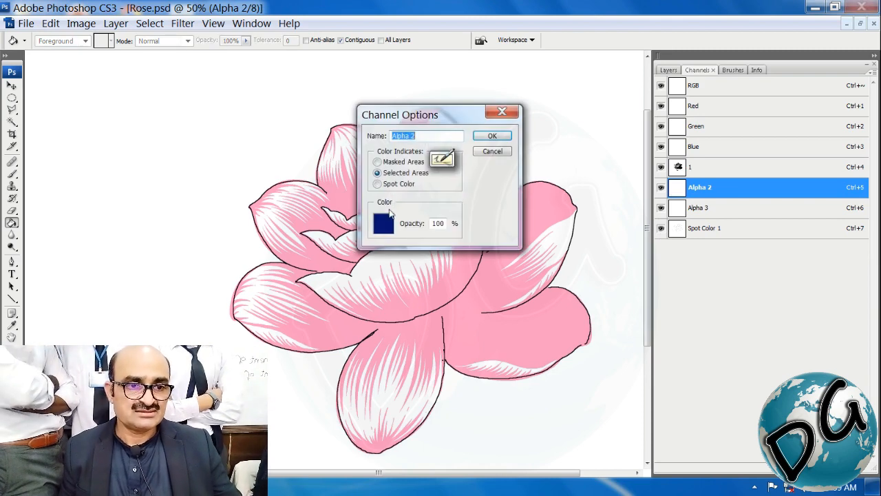
{"action": "left_click", "coordinate": [378, 184]}
{"action": "left_click", "coordinate": [384, 223]}
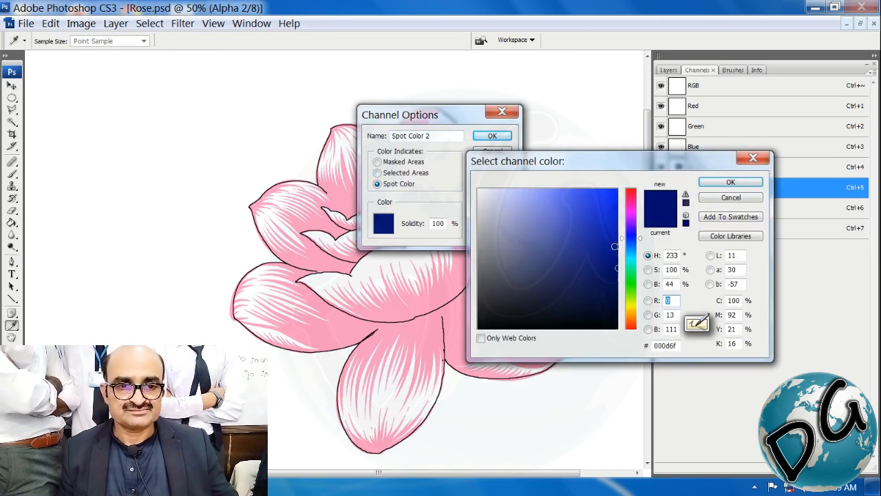
{"action": "left_click", "coordinate": [634, 215]}
{"action": "left_click_drag", "start_coordinate": [635, 215], "coordinate": [636, 199]}
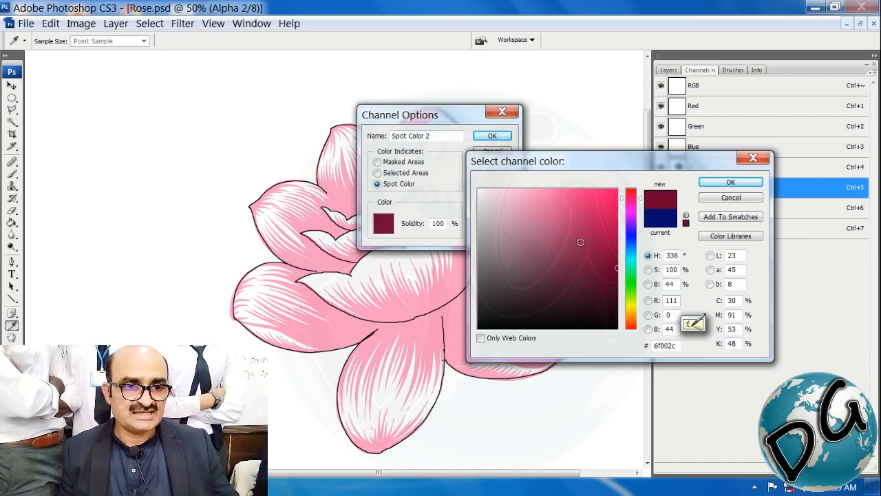
{"action": "left_click_drag", "start_coordinate": [580, 241], "coordinate": [586, 224]}
{"action": "left_click", "coordinate": [723, 183]}
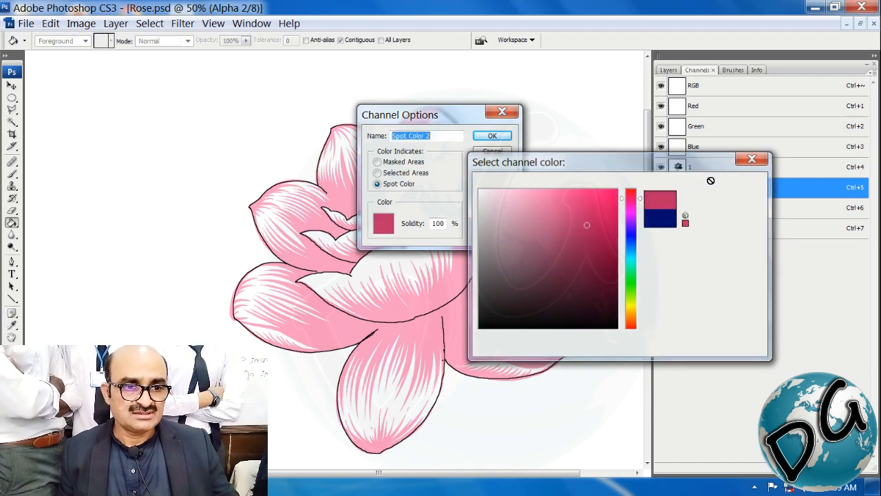
{"action": "left_click", "coordinate": [492, 136]}
Start a pen path on the large front petal, curving a segment along its right and lower outline
{"action": "left_click_drag", "start_coordinate": [580, 136], "coordinate": [249, 389]}
{"action": "mouse_move", "coordinate": [511, 134]}
{"action": "left_mouse_down"}
{"action": "mouse_move", "coordinate": [281, 297]}
{"action": "mouse_move", "coordinate": [128, 389]}
{"action": "left_mouse_up"}
{"action": "key", "text": "b"}
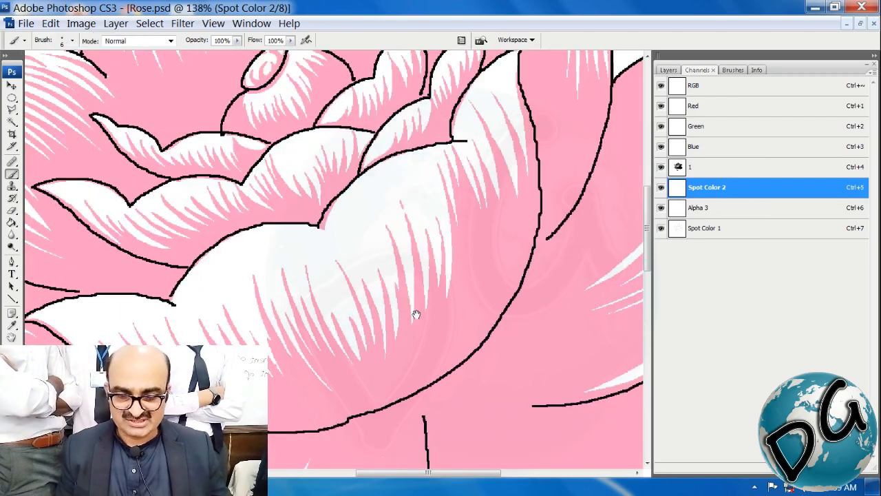
{"action": "left_click_drag", "start_coordinate": [416, 315], "coordinate": [247, 357]}
{"action": "key", "text": "p"}
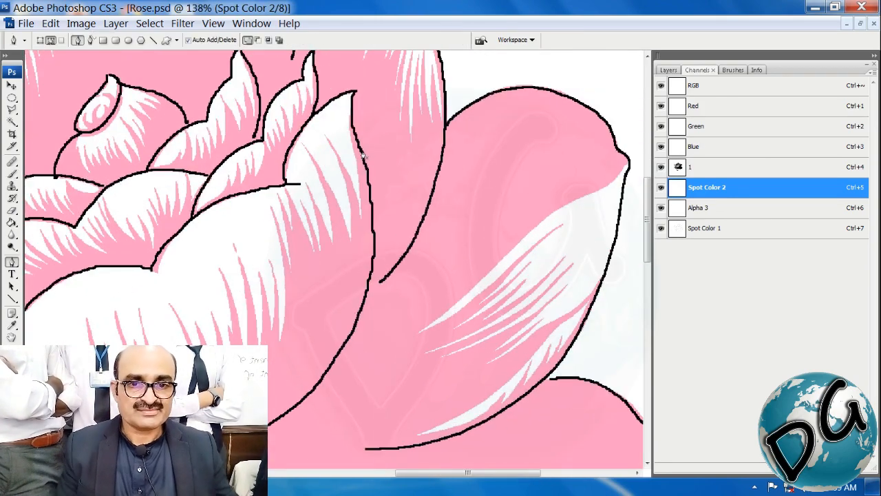
{"action": "left_click_drag", "start_coordinate": [324, 337], "coordinate": [453, 223]}
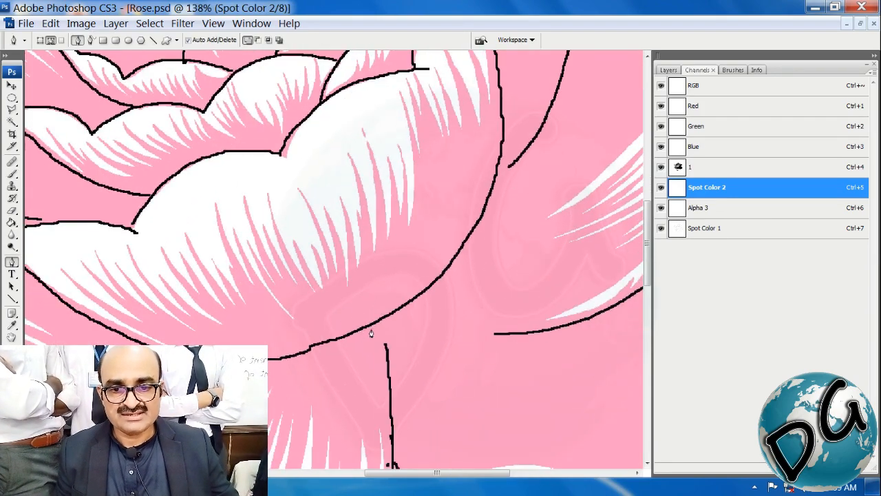
{"action": "left_click", "coordinate": [340, 338]}
{"action": "left_click_drag", "start_coordinate": [397, 325], "coordinate": [338, 356]}
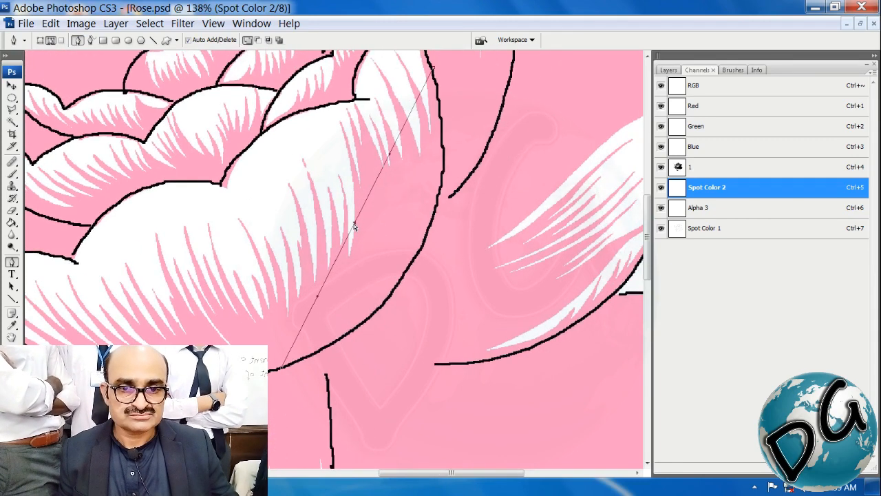
{"action": "left_click_drag", "start_coordinate": [354, 223], "coordinate": [408, 270]}
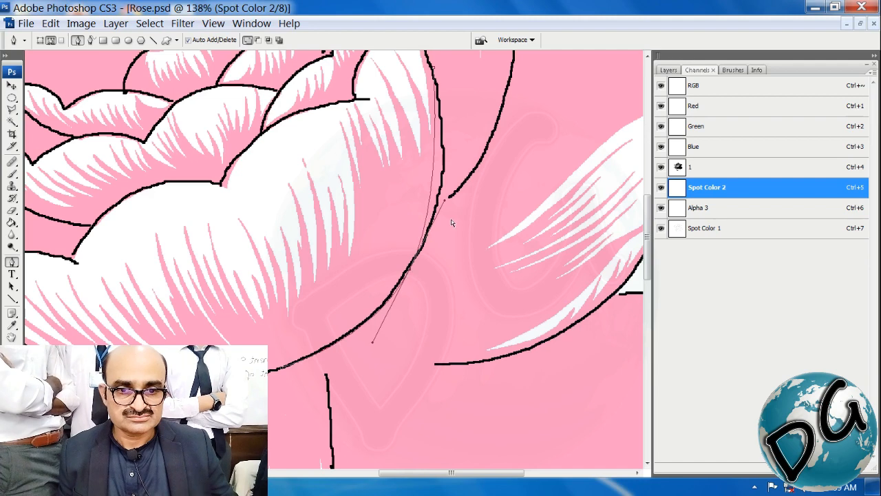
{"action": "mouse_move", "coordinate": [444, 202]}
{"action": "left_mouse_down"}
{"action": "mouse_move", "coordinate": [468, 175]}
{"action": "mouse_move", "coordinate": [459, 205]}
{"action": "left_mouse_up"}
Continue the path along the petal's lower edge and form the first long, slanted teeth near its lower left
{"action": "left_click_drag", "start_coordinate": [290, 344], "coordinate": [481, 294]}
{"action": "left_click", "coordinate": [267, 305]}
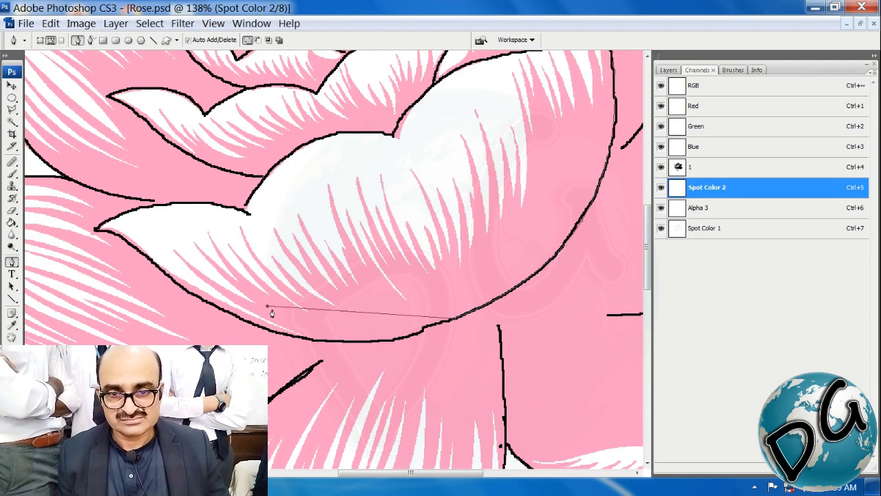
{"action": "left_click_drag", "start_coordinate": [362, 315], "coordinate": [354, 344]}
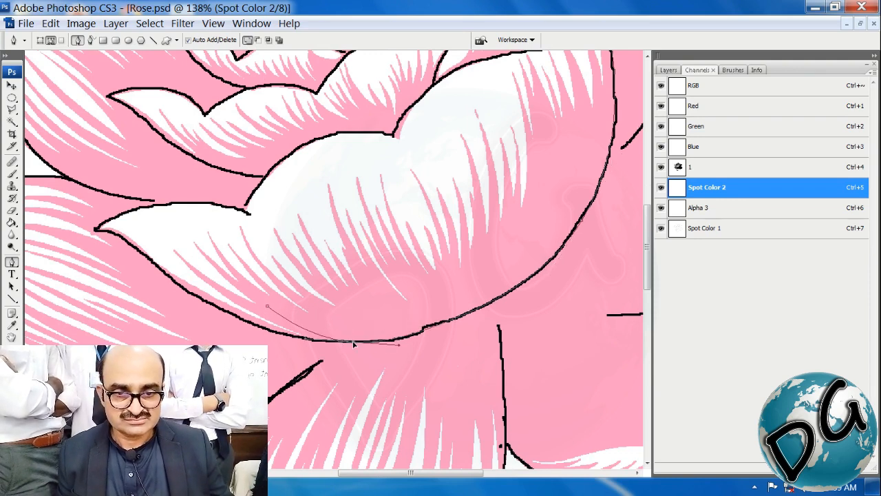
{"action": "left_click", "coordinate": [360, 335]}
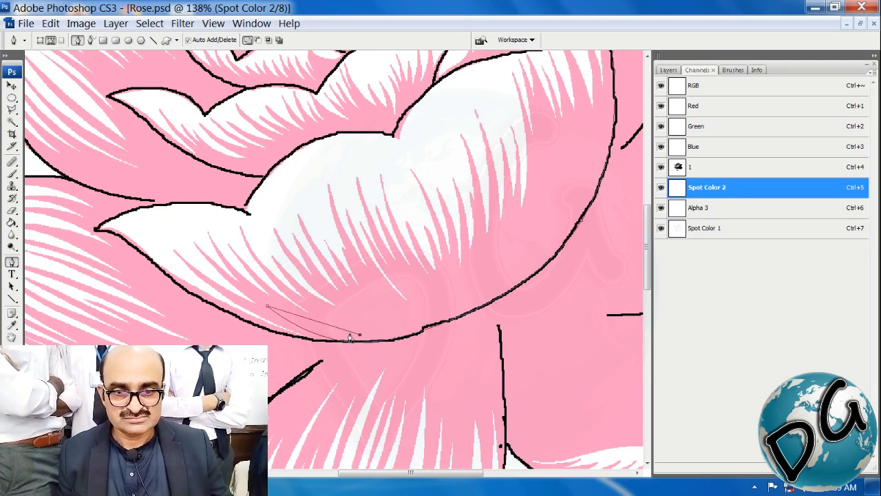
{"action": "left_click_drag", "start_coordinate": [320, 323], "coordinate": [338, 325]}
{"action": "left_click", "coordinate": [322, 313]}
{"action": "left_click_drag", "start_coordinate": [534, 224], "coordinate": [251, 392]}
{"action": "left_click_drag", "start_coordinate": [373, 331], "coordinate": [213, 242]}
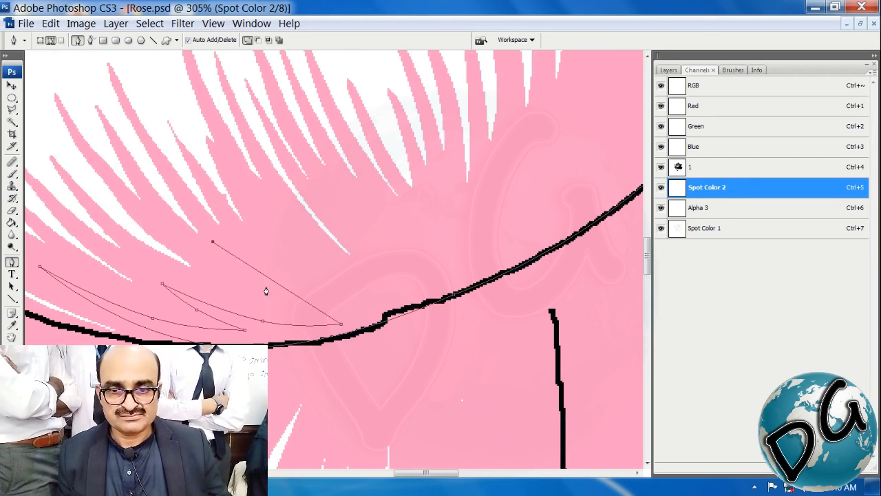
Extend the path to the right with more slanted, curved teeth below the petal's white strokes
{"action": "left_click_drag", "start_coordinate": [276, 286], "coordinate": [418, 223]}
{"action": "left_click", "coordinate": [318, 298]}
{"action": "left_click", "coordinate": [249, 219]}
{"action": "left_click", "coordinate": [371, 309]}
{"action": "left_click", "coordinate": [304, 231]}
{"action": "left_click", "coordinate": [395, 297]}
{"action": "left_click", "coordinate": [347, 222]}
Add a shorter tooth to the path and curve the left side of a nearly upright tooth beside it
{"action": "left_click", "coordinate": [436, 290]}
{"action": "left_click", "coordinate": [361, 201]}
{"action": "left_click", "coordinate": [406, 288]}
{"action": "left_click", "coordinate": [366, 219]}
{"action": "left_click", "coordinate": [421, 168]}
Complete the nearly upright tooth and add another upright, curved tooth to its right
{"action": "left_click_drag", "start_coordinate": [461, 202], "coordinate": [349, 256]}
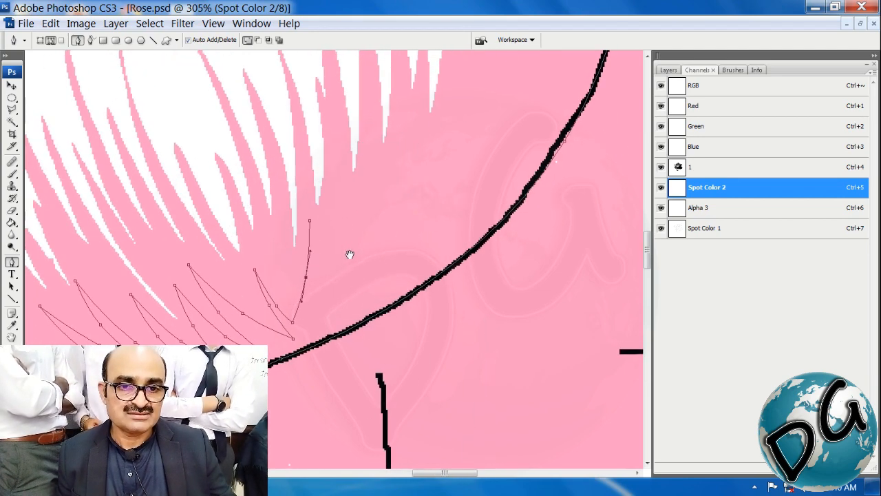
{"action": "left_click", "coordinate": [307, 327]}
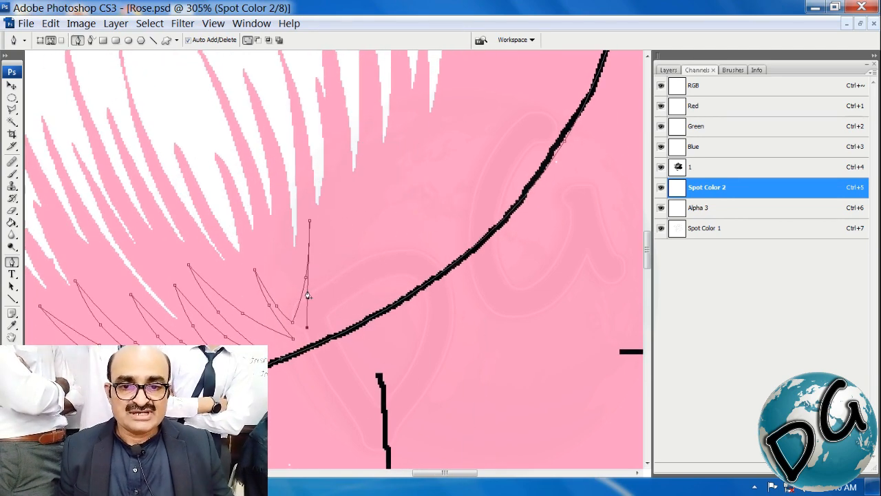
{"action": "left_click_drag", "start_coordinate": [308, 290], "coordinate": [315, 289]}
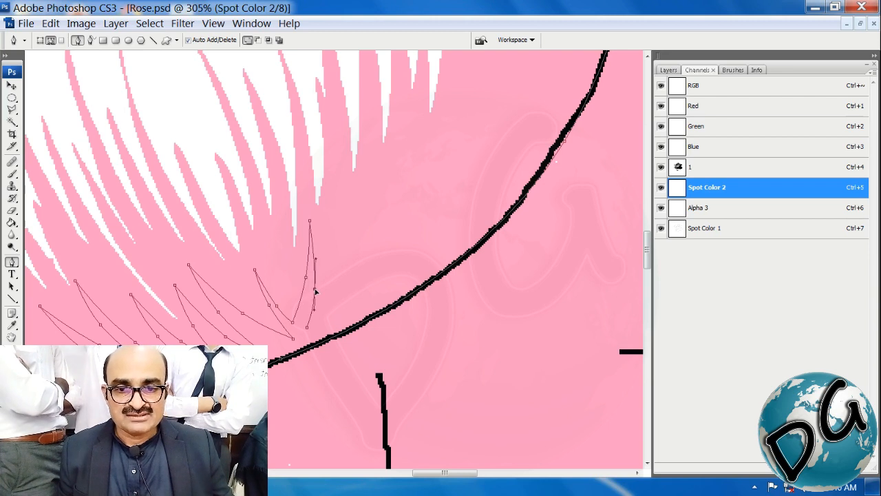
{"action": "left_click", "coordinate": [343, 211]}
{"action": "left_click_drag", "start_coordinate": [327, 269], "coordinate": [337, 300]}
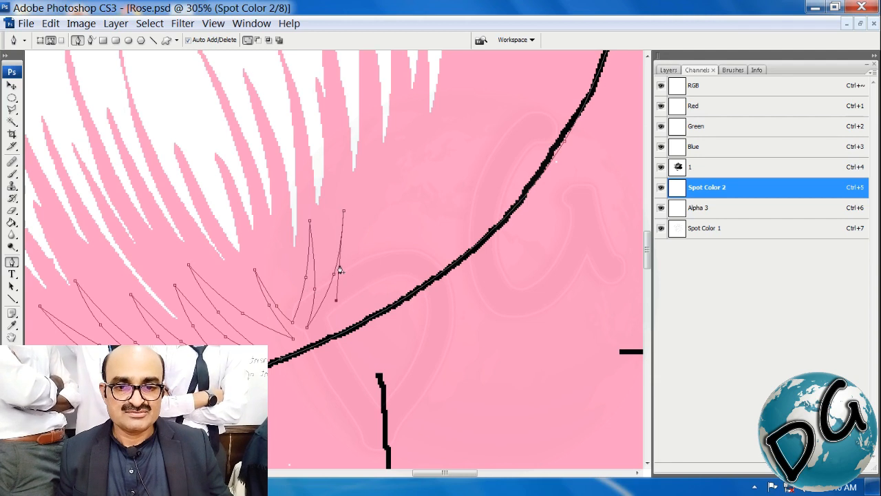
{"action": "left_click_drag", "start_coordinate": [343, 268], "coordinate": [345, 269]}
Add two narrow, upward-curving teeth to the path, continuing it rightward along the petal's lower edge
{"action": "left_click", "coordinate": [392, 146]}
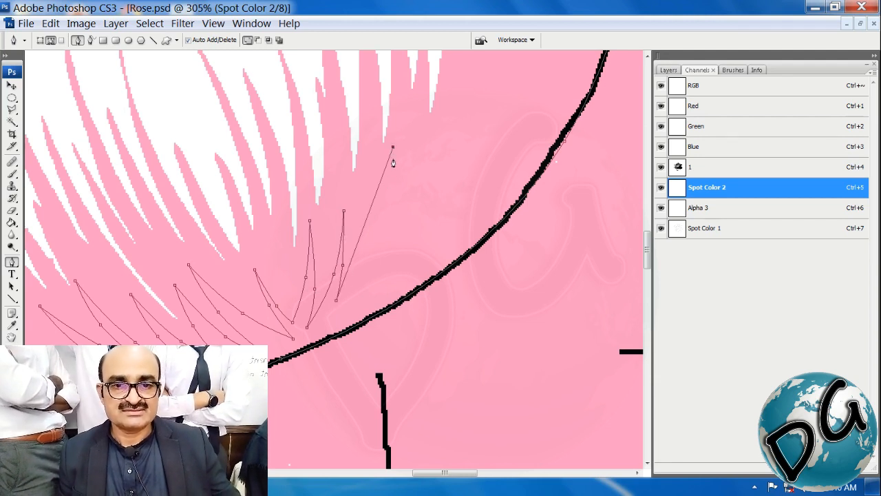
{"action": "left_click_drag", "start_coordinate": [368, 222], "coordinate": [378, 234]}
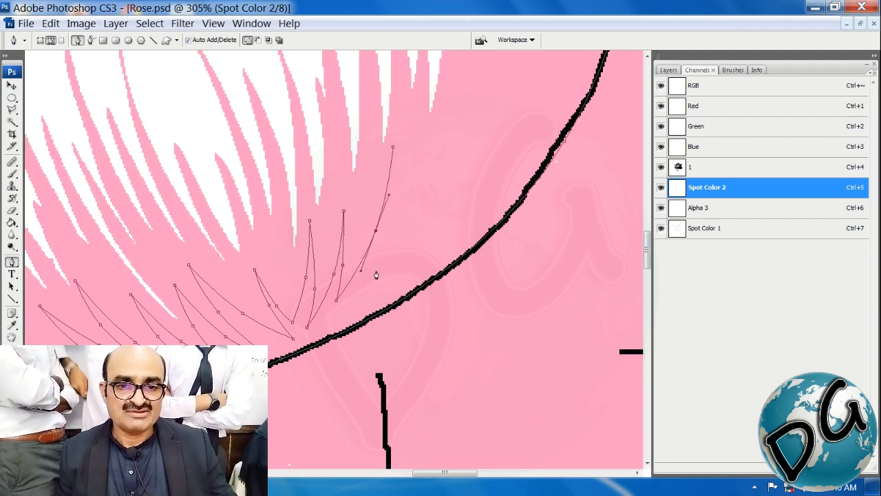
{"action": "left_click_drag", "start_coordinate": [376, 275], "coordinate": [371, 284]}
{"action": "left_click_drag", "start_coordinate": [380, 231], "coordinate": [385, 235]}
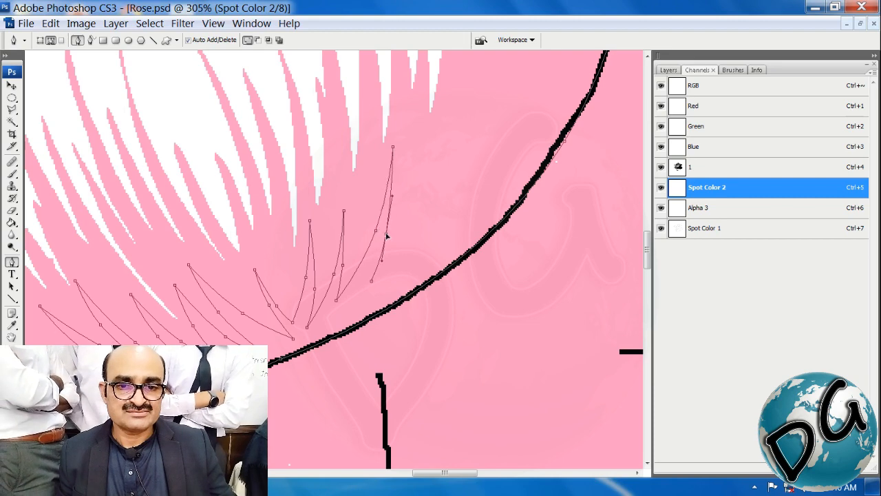
{"action": "left_click_drag", "start_coordinate": [432, 187], "coordinate": [309, 305]}
{"action": "left_click", "coordinate": [295, 268]}
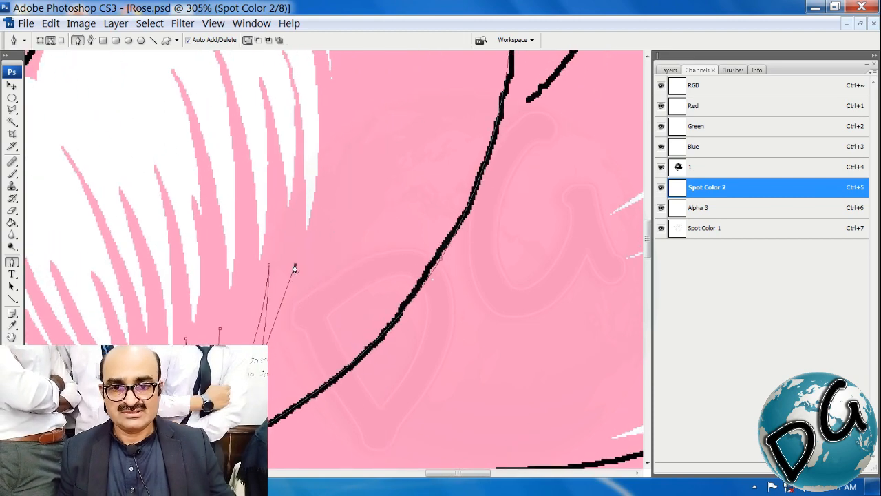
{"action": "left_click", "coordinate": [279, 389]}
{"action": "left_click_drag", "start_coordinate": [285, 342], "coordinate": [292, 341]}
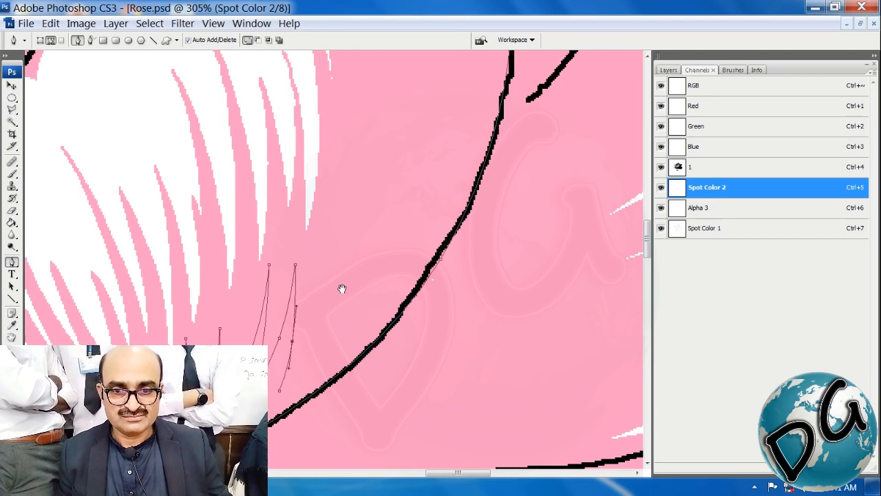
Add a long, tall tooth with curved sides to the path, beside the petal's rightmost long white stroke
{"action": "left_click_drag", "start_coordinate": [345, 265], "coordinate": [328, 298]}
{"action": "left_click", "coordinate": [325, 90]}
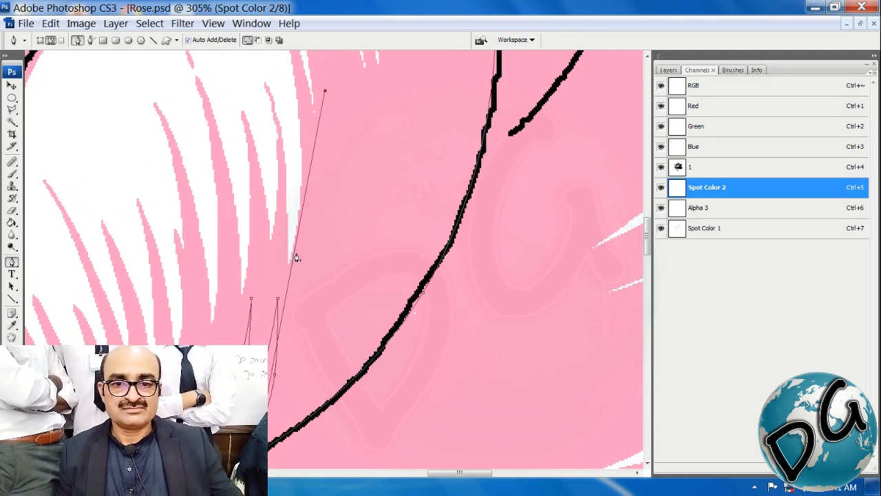
{"action": "left_click_drag", "start_coordinate": [296, 254], "coordinate": [315, 284]}
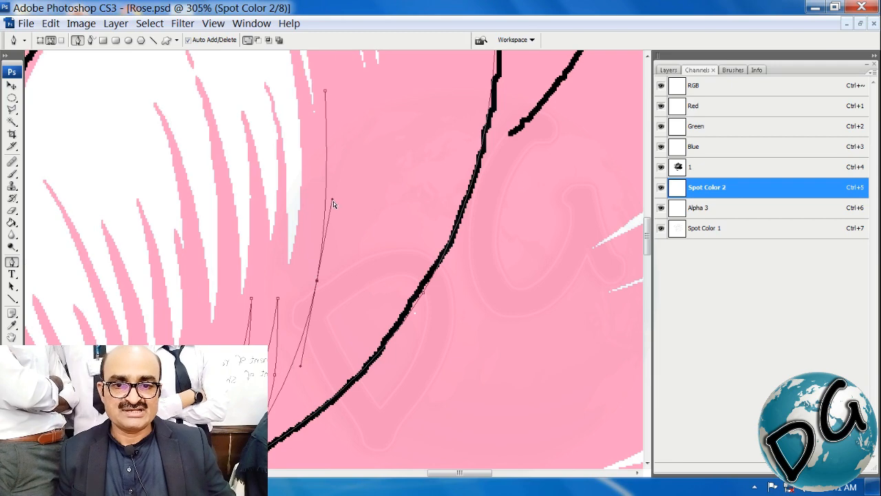
{"action": "left_click_drag", "start_coordinate": [333, 201], "coordinate": [337, 184]}
{"action": "left_click_drag", "start_coordinate": [381, 232], "coordinate": [365, 209]}
{"action": "scroll", "coordinate": [313, 286], "scroll_direction": "down", "scroll_amount": 1}
{"action": "scroll", "coordinate": [313, 285], "scroll_direction": "down", "scroll_amount": 1}
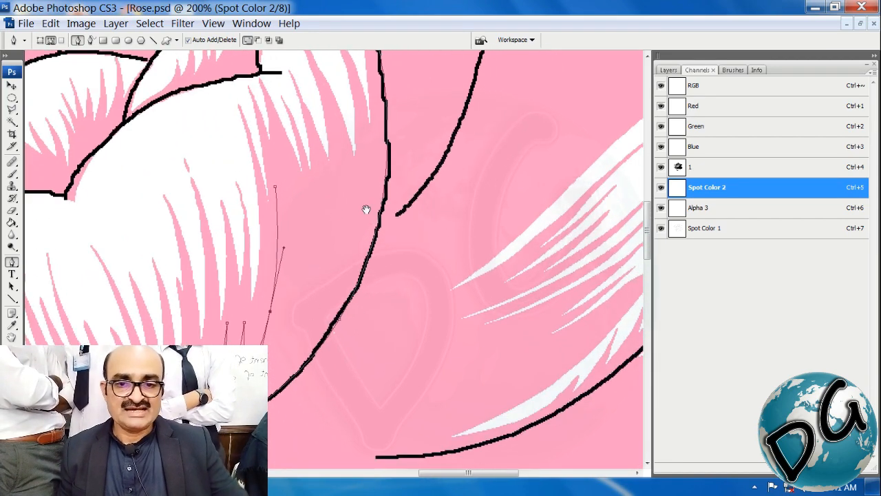
{"action": "left_click_drag", "start_coordinate": [282, 325], "coordinate": [278, 337]}
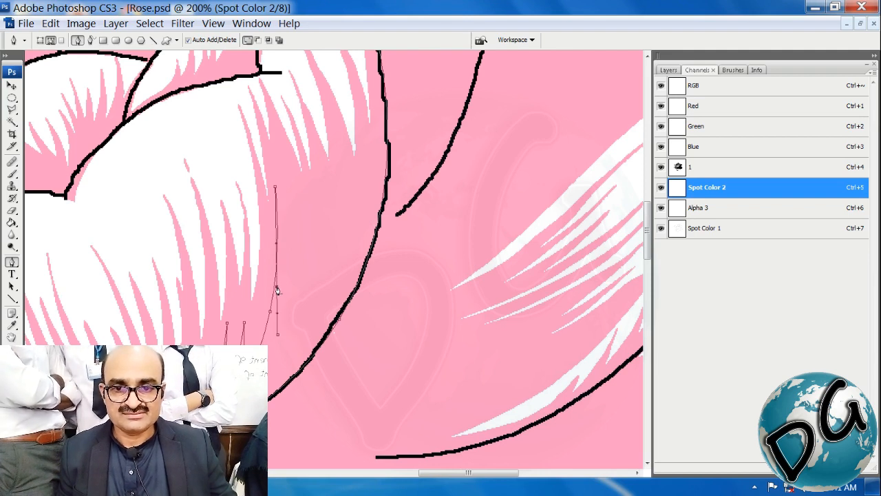
{"action": "left_click_drag", "start_coordinate": [276, 290], "coordinate": [286, 282]}
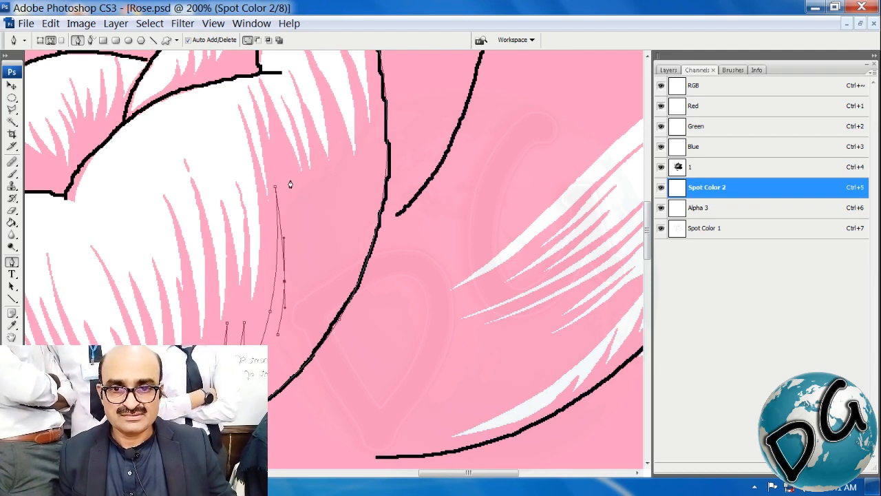
Add four upright, curved teeth to the path below the short white strokes near the petal's right edge
{"action": "left_click_drag", "start_coordinate": [289, 181], "coordinate": [317, 250]}
{"action": "left_click", "coordinate": [316, 191]}
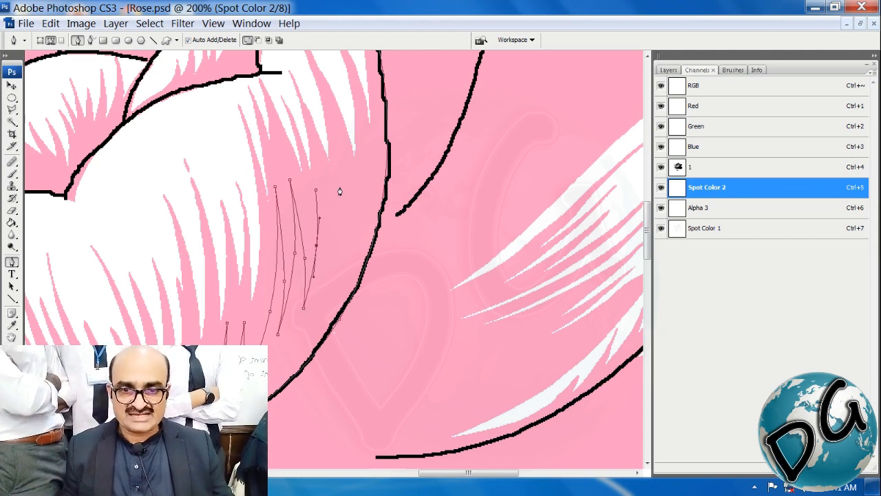
{"action": "left_click", "coordinate": [327, 273]}
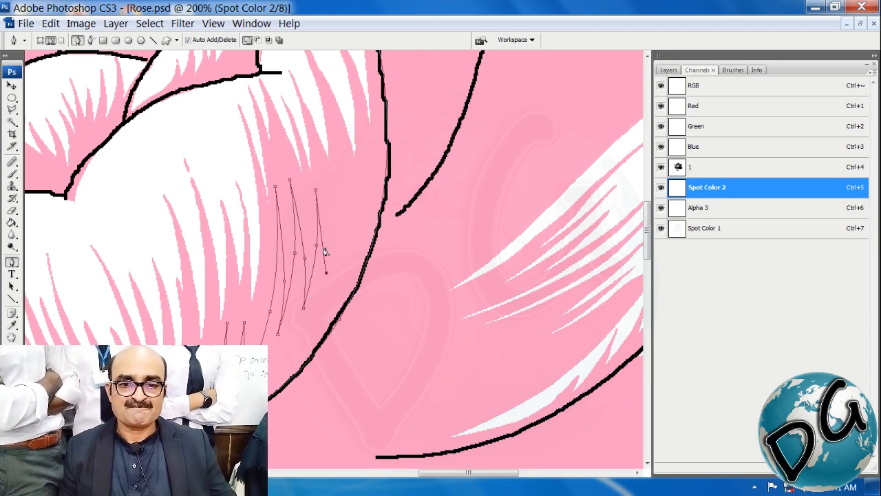
{"action": "left_click_drag", "start_coordinate": [321, 244], "coordinate": [344, 235]}
{"action": "left_click", "coordinate": [332, 178]}
{"action": "left_click", "coordinate": [342, 276]}
{"action": "left_click", "coordinate": [349, 166]}
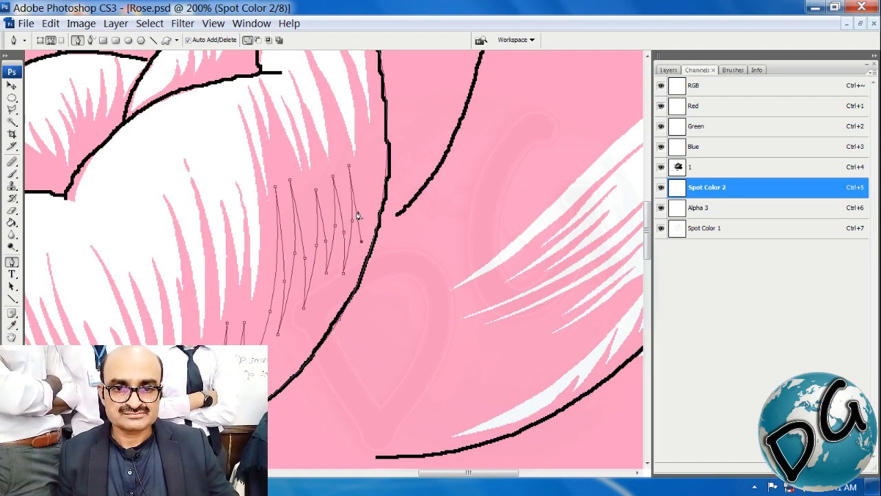
{"action": "left_click_drag", "start_coordinate": [406, 177], "coordinate": [378, 246]}
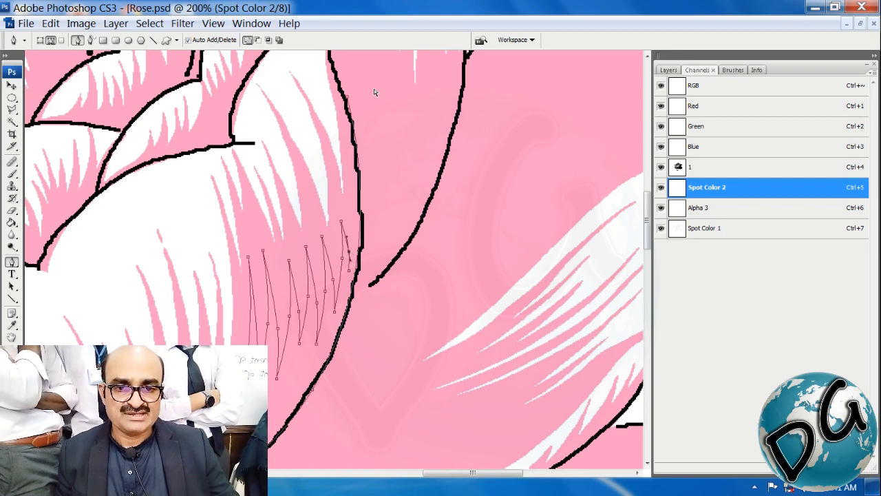
Close the path up the petal's right edge and bend the closing segment outward to follow the black outline
{"action": "left_click_drag", "start_coordinate": [378, 104], "coordinate": [381, 118]}
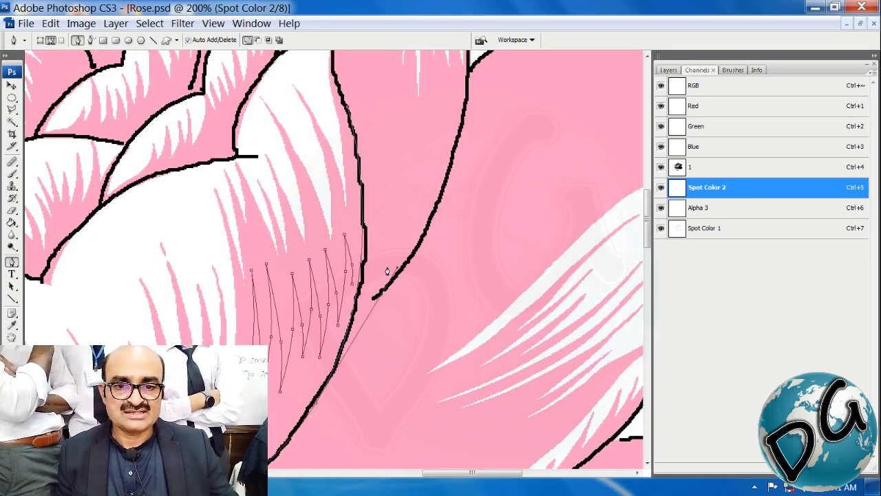
{"action": "left_click_drag", "start_coordinate": [397, 268], "coordinate": [407, 253]}
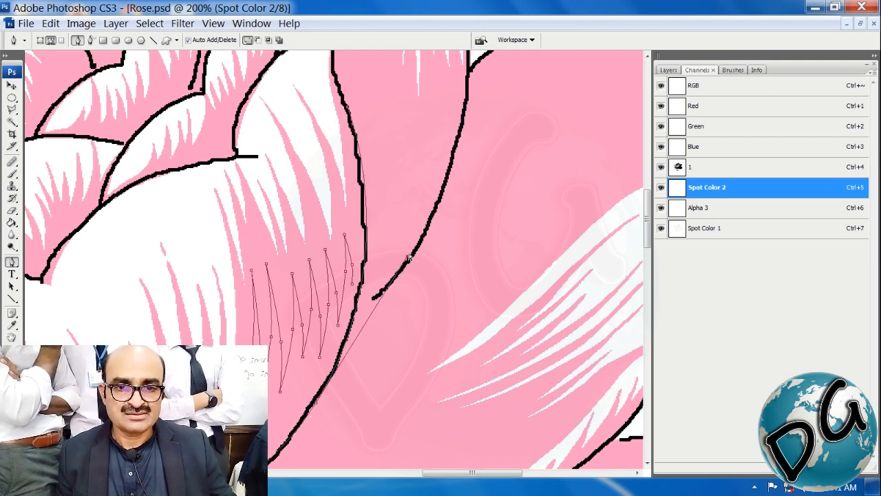
{"action": "left_click", "coordinate": [348, 110]}
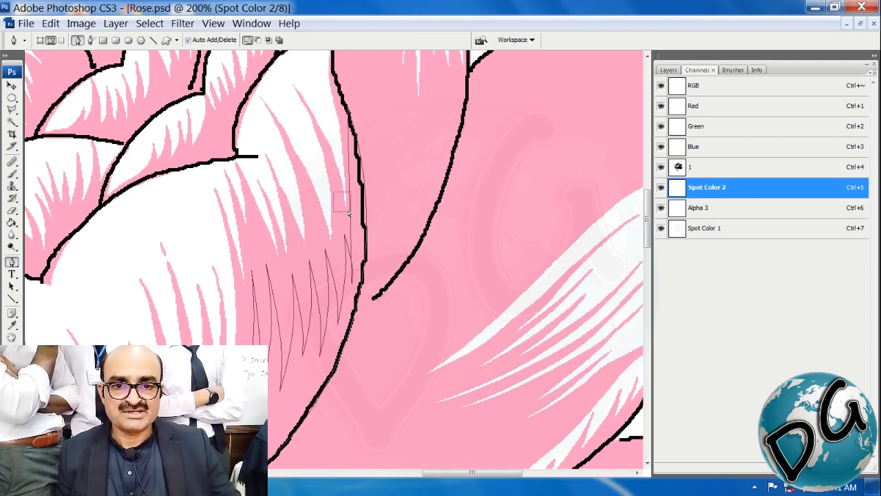
{"action": "left_click_drag", "start_coordinate": [347, 207], "coordinate": [358, 208]}
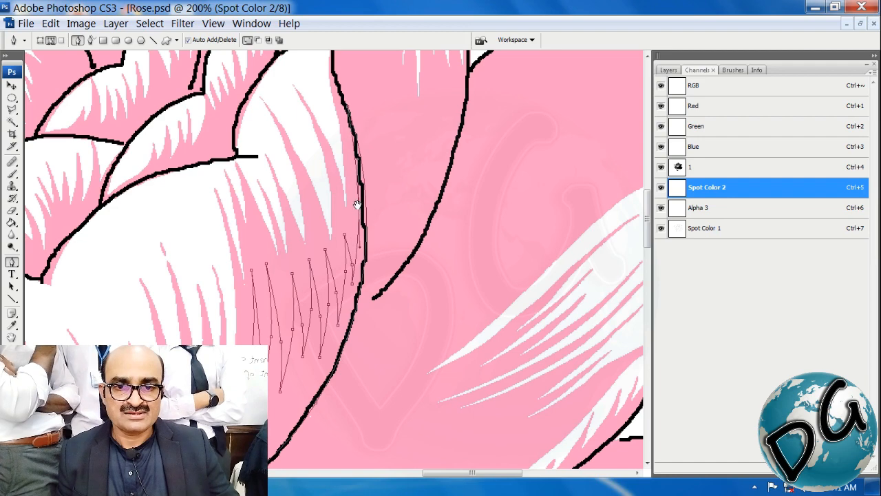
Convert the toothed path to a selection, fill it in the Spot Color 2 channel, and deselect
{"action": "left_click_drag", "start_coordinate": [302, 289], "coordinate": [515, 88]}
{"action": "key", "text": "ctrl+Return"}
{"action": "key", "text": "alt+BackSpace"}
{"action": "key", "text": "ctrl+d"}
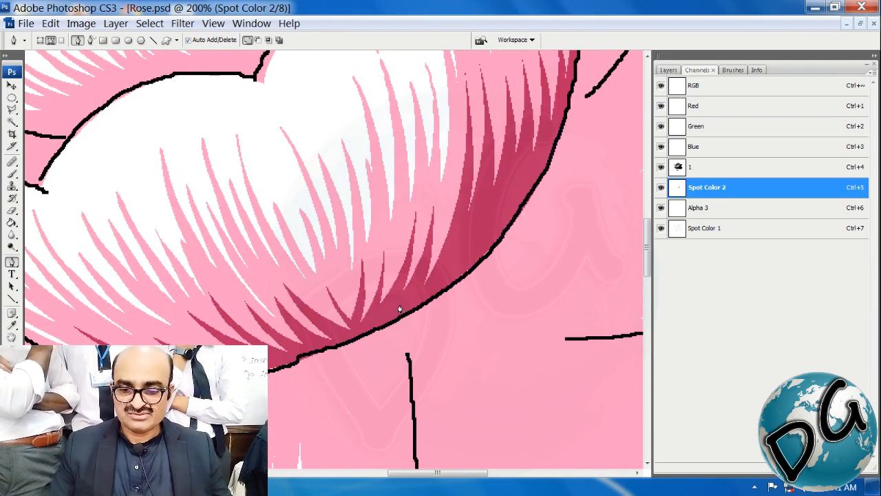
Outline a longer, curved tooth over the short slanted one at the middle of the shading, bending both of its sides
{"action": "key", "text": "ctrl+minus"}
{"action": "key", "text": "ctrl+minus"}
{"action": "key", "text": "ctrl+minus"}
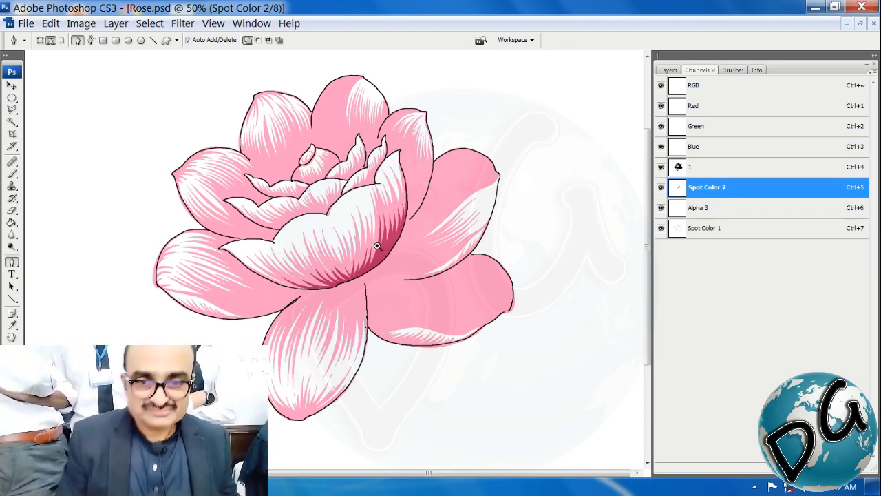
{"action": "left_click_drag", "start_coordinate": [377, 245], "coordinate": [309, 312]}
{"action": "left_click_drag", "start_coordinate": [529, 112], "coordinate": [204, 349]}
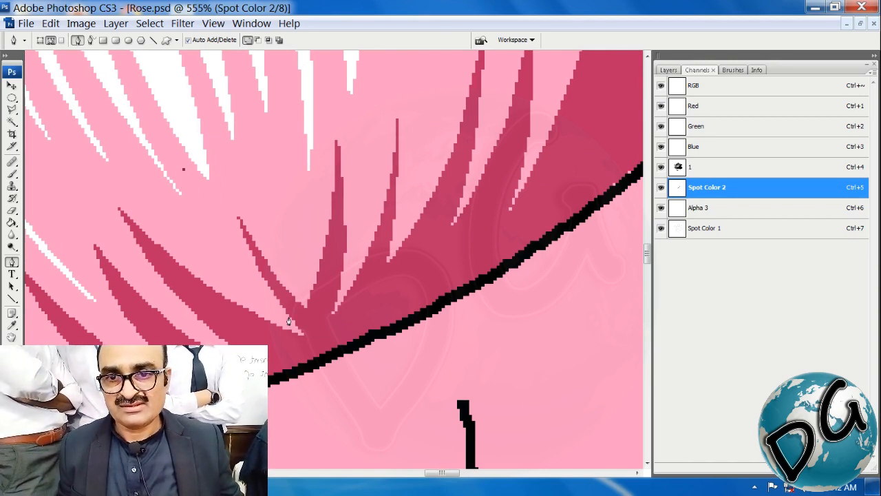
{"action": "left_click", "coordinate": [312, 340]}
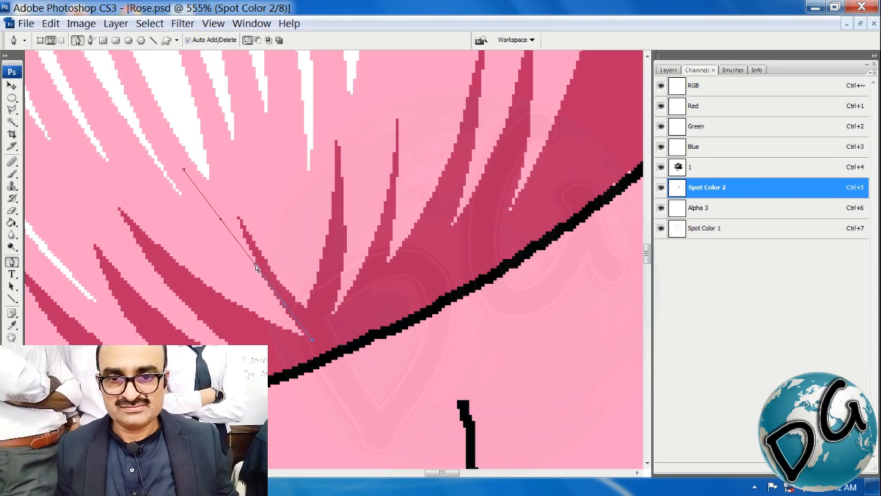
{"action": "left_click_drag", "start_coordinate": [256, 267], "coordinate": [242, 279]}
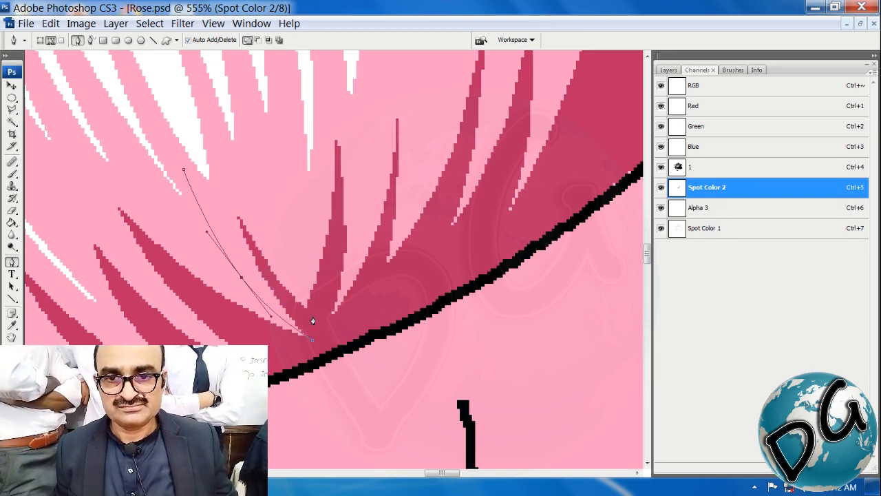
{"action": "left_click", "coordinate": [312, 319]}
{"action": "left_click", "coordinate": [183, 170]}
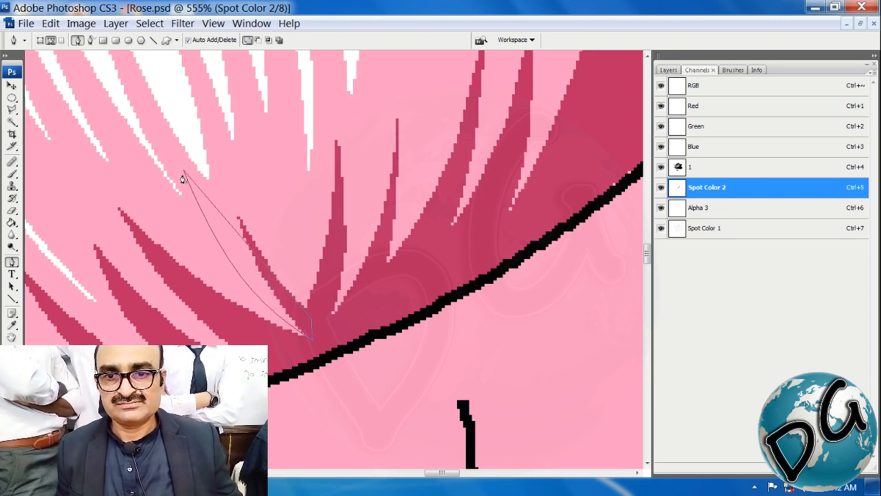
{"action": "left_click_drag", "start_coordinate": [256, 259], "coordinate": [247, 260]}
Fill the outlined tooth in Spot Color 2, deselect, and brush away the shorter tooth beside it
{"action": "key", "text": "ctrl+Return"}
{"action": "key", "text": "alt+Delete"}
{"action": "key", "text": "ctrl+d"}
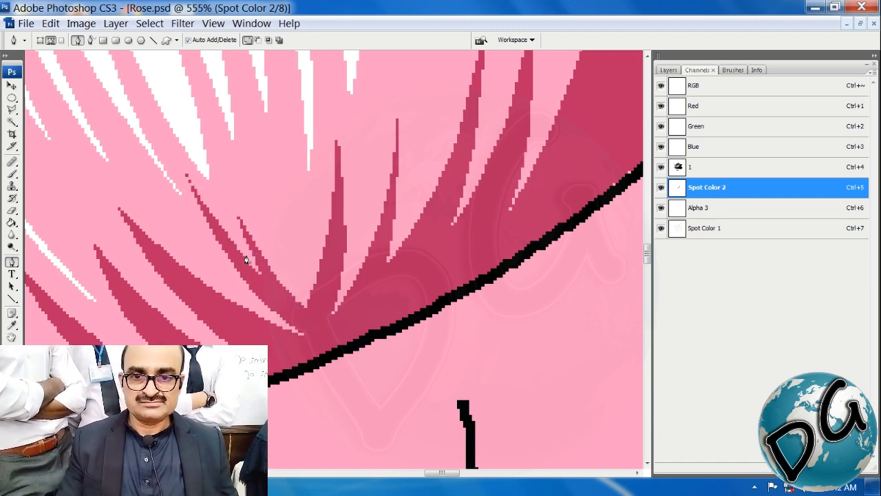
{"action": "key", "text": "b"}
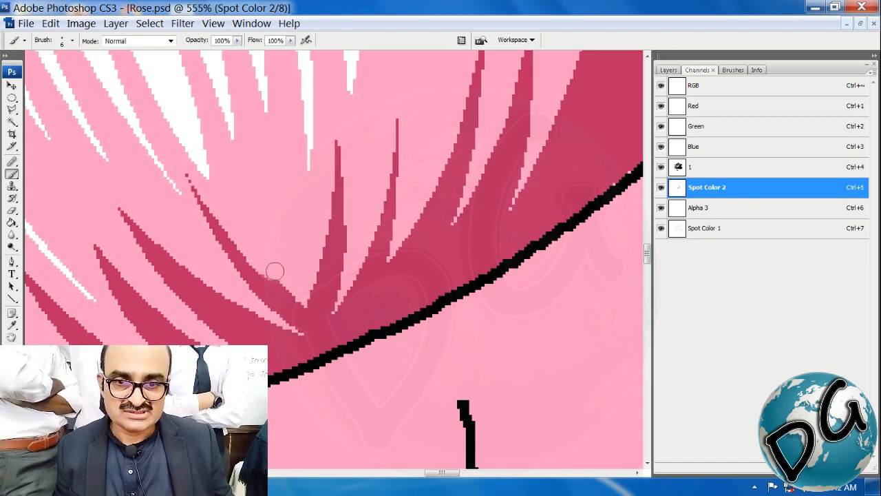
{"action": "left_click_drag", "start_coordinate": [275, 271], "coordinate": [290, 276]}
Examine the shading across the whole rose and the bases of the teeth along the front petal's lower edge
{"action": "key", "text": "ctrl+minus"}
{"action": "key", "text": "ctrl+minus"}
{"action": "key", "text": "ctrl+minus"}
{"action": "key", "text": "ctrl+minus"}
{"action": "key", "text": "ctrl+minus"}
{"action": "key", "text": "ctrl+minus"}
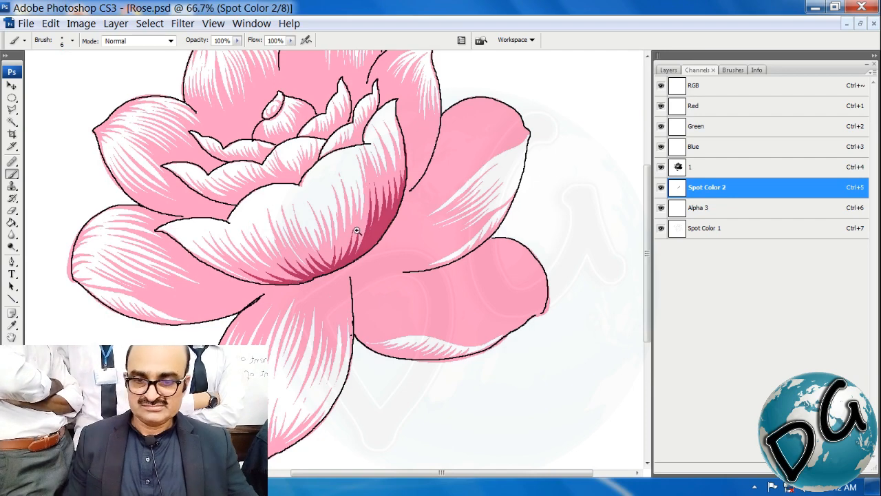
{"action": "left_click_drag", "start_coordinate": [357, 231], "coordinate": [266, 307]}
{"action": "left_click_drag", "start_coordinate": [510, 133], "coordinate": [283, 305]}
{"action": "left_click_drag", "start_coordinate": [356, 259], "coordinate": [214, 250]}
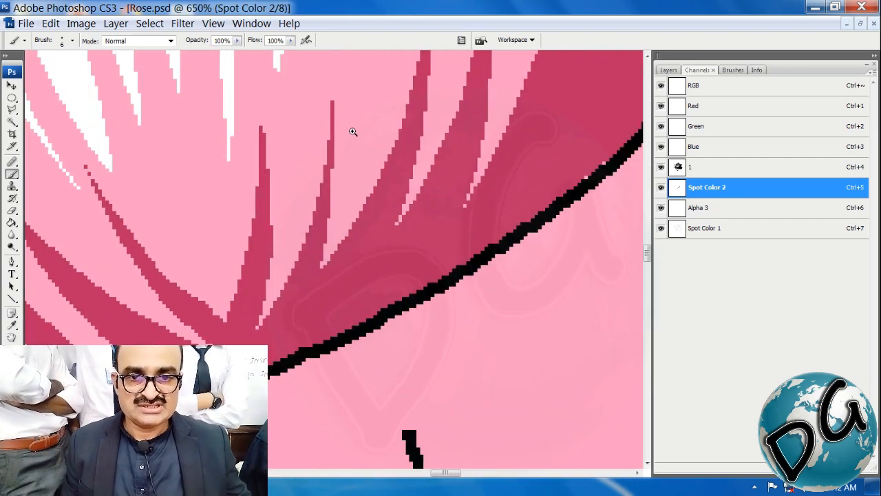
{"action": "left_click_drag", "start_coordinate": [352, 131], "coordinate": [131, 352]}
{"action": "left_click_drag", "start_coordinate": [342, 345], "coordinate": [330, 268]}
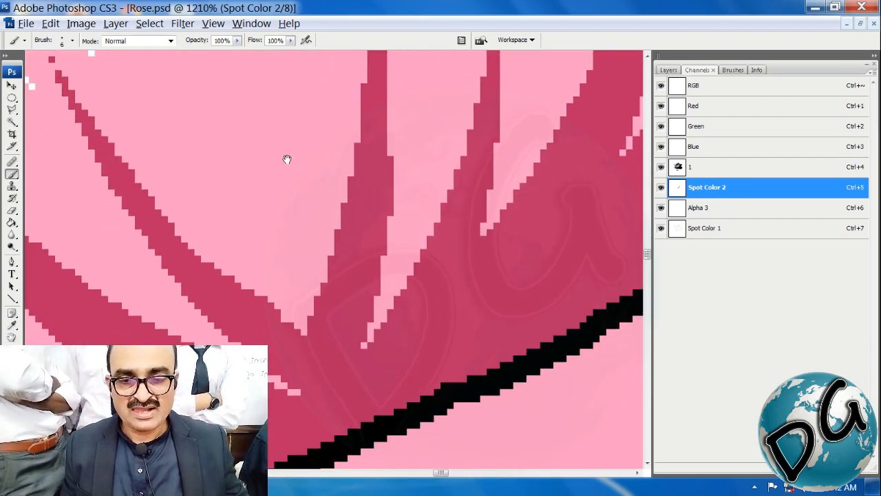
{"action": "left_click_drag", "start_coordinate": [285, 154], "coordinate": [306, 212]}
{"action": "left_click_drag", "start_coordinate": [236, 89], "coordinate": [275, 192]}
{"action": "key", "text": "ctrl+z"}
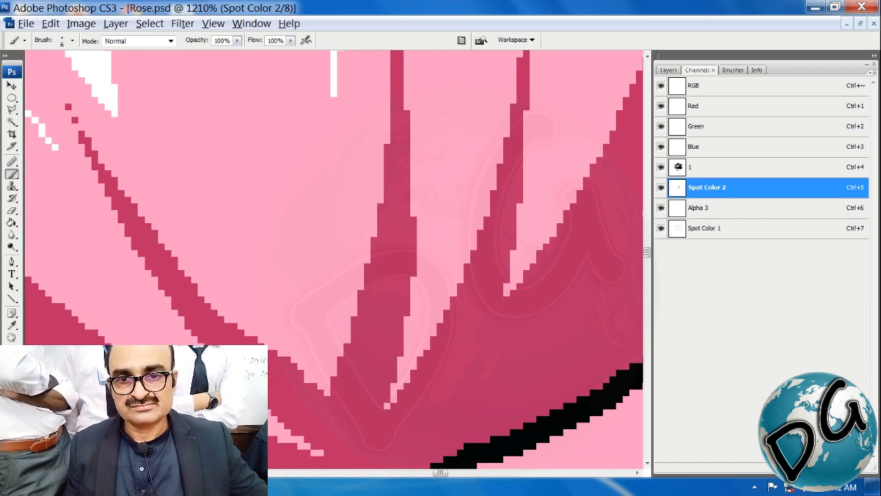
{"action": "mouse_move", "coordinate": [263, 160]}
{"action": "left_mouse_down"}
{"action": "mouse_move", "coordinate": [361, 420]}
{"action": "mouse_move", "coordinate": [342, 399]}
{"action": "left_mouse_up"}
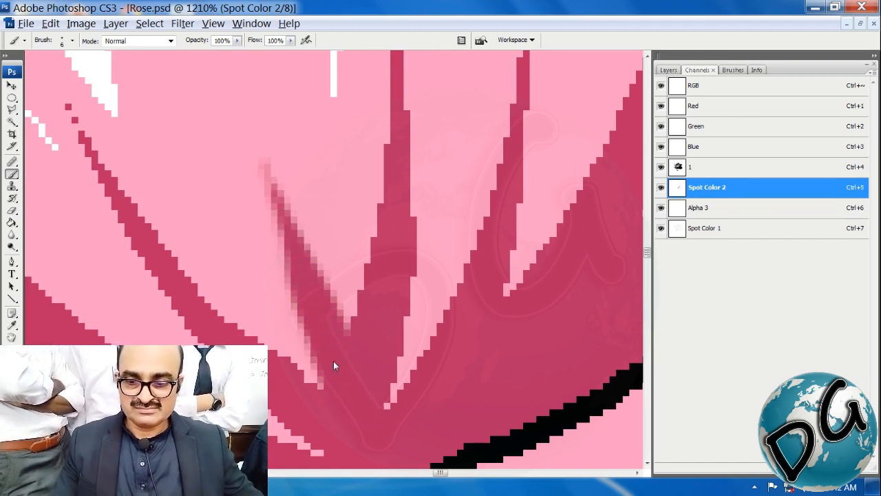
{"action": "key", "text": "ctrl+z"}
With a 5 px brush, paint a dark spot-color edge along the base and side outline of the small inner petal beside the pointed petal
{"action": "key", "text": "ctrl+minus"}
{"action": "key", "text": "ctrl+minus"}
{"action": "key", "text": "ctrl+minus"}
{"action": "key", "text": "ctrl+minus"}
{"action": "key", "text": "ctrl+minus"}
{"action": "key", "text": "ctrl+minus"}
{"action": "key", "text": "ctrl+minus"}
{"action": "key", "text": "ctrl+minus"}
{"action": "key", "text": "ctrl+minus"}
{"action": "key", "text": "ctrl+minus"}
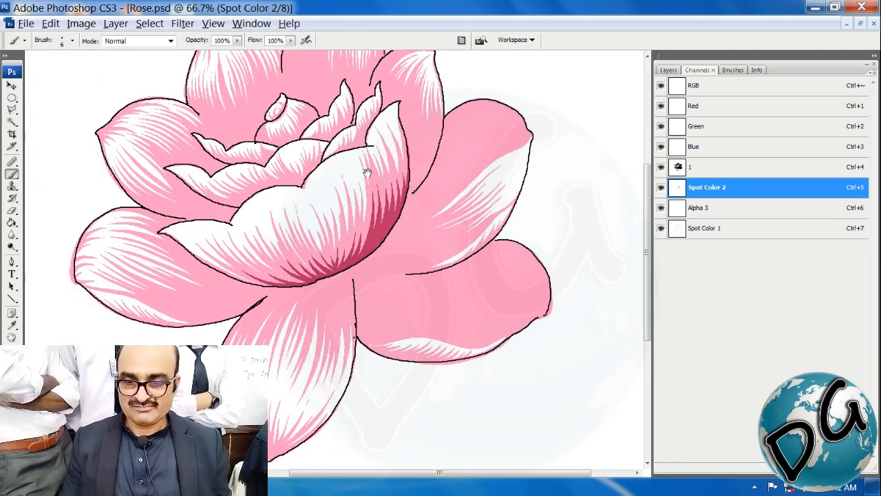
{"action": "left_click_drag", "start_coordinate": [367, 173], "coordinate": [319, 238]}
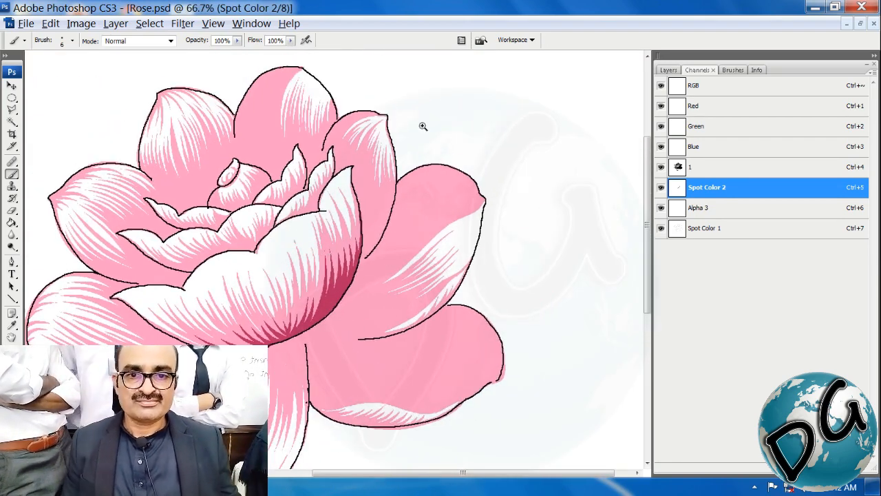
{"action": "left_click_drag", "start_coordinate": [351, 157], "coordinate": [262, 235]}
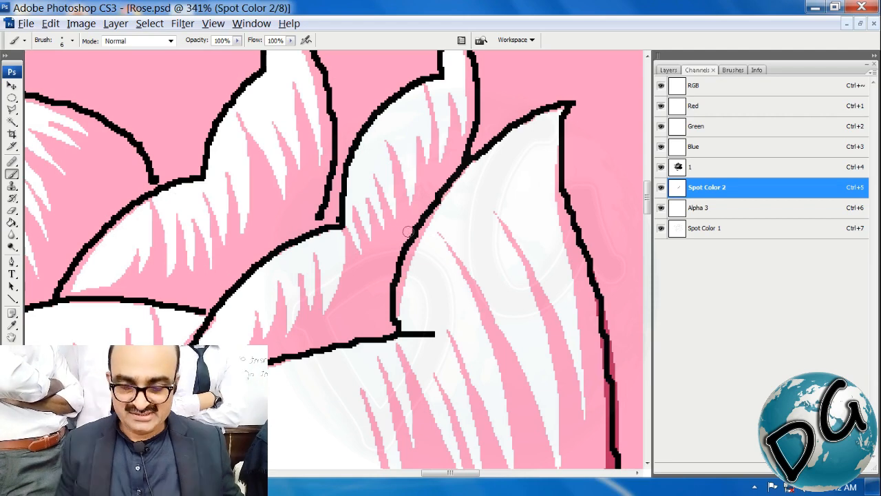
{"action": "left_click_drag", "start_coordinate": [328, 273], "coordinate": [346, 391]}
{"action": "left_click_drag", "start_coordinate": [382, 116], "coordinate": [403, 134]}
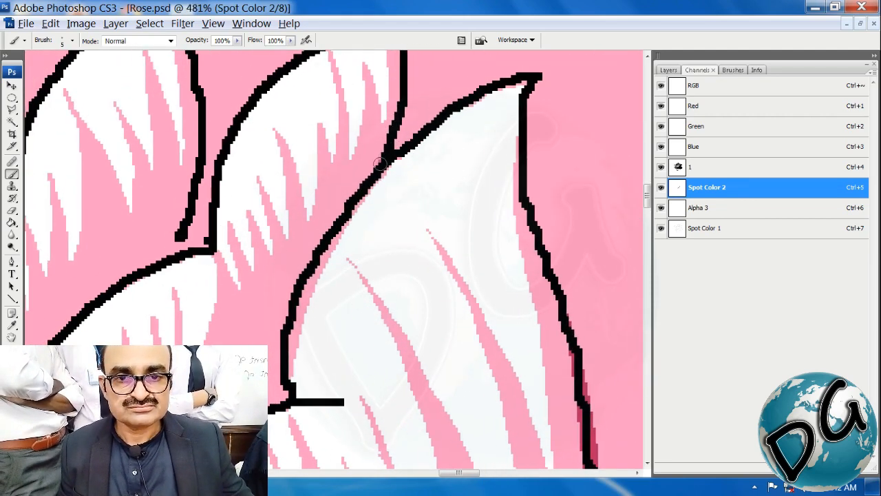
{"action": "mouse_move", "coordinate": [369, 175]}
{"action": "left_mouse_down"}
{"action": "mouse_move", "coordinate": [302, 289]}
{"action": "mouse_move", "coordinate": [290, 391]}
{"action": "mouse_move", "coordinate": [350, 315]}
{"action": "mouse_move", "coordinate": [474, 209]}
{"action": "left_mouse_up"}
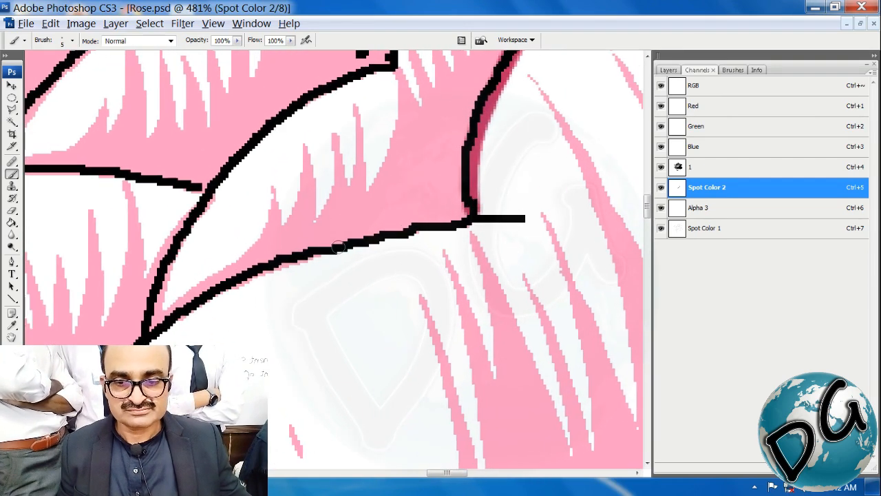
{"action": "mouse_move", "coordinate": [214, 287]}
{"action": "left_mouse_down"}
{"action": "mouse_move", "coordinate": [329, 243]}
{"action": "mouse_move", "coordinate": [447, 228]}
{"action": "mouse_move", "coordinate": [375, 245]}
{"action": "mouse_move", "coordinate": [268, 297]}
{"action": "left_mouse_up"}
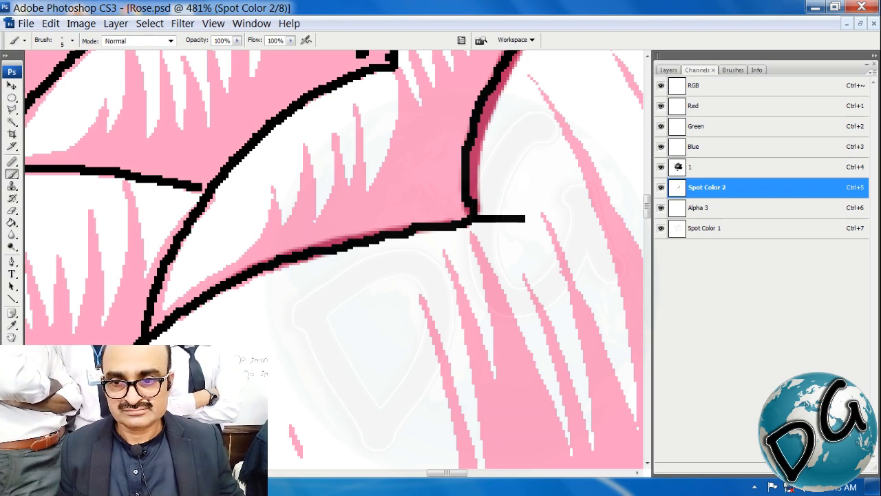
{"action": "left_click_drag", "start_coordinate": [468, 220], "coordinate": [276, 254]}
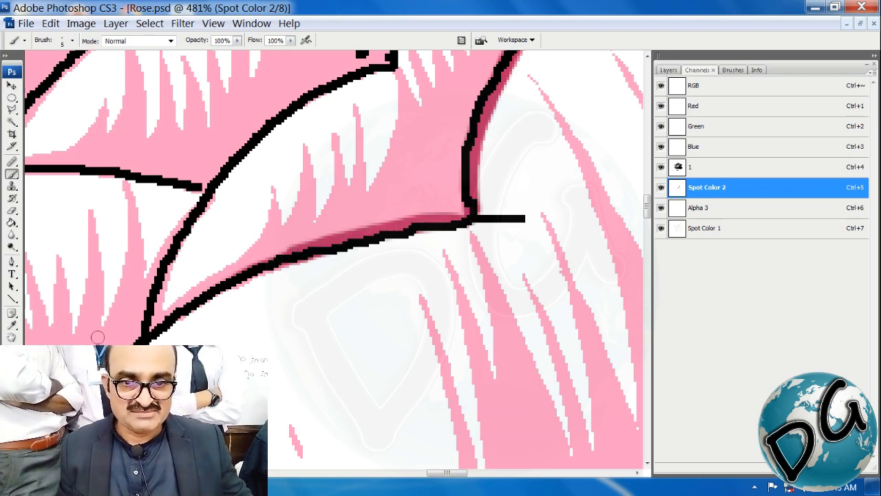
Paint tapered dark shading strokes up from the base and side edge of the small inner petal beside the pointed petal
{"action": "left_click_drag", "start_coordinate": [519, 163], "coordinate": [313, 278]}
{"action": "left_click", "coordinate": [333, 140]}
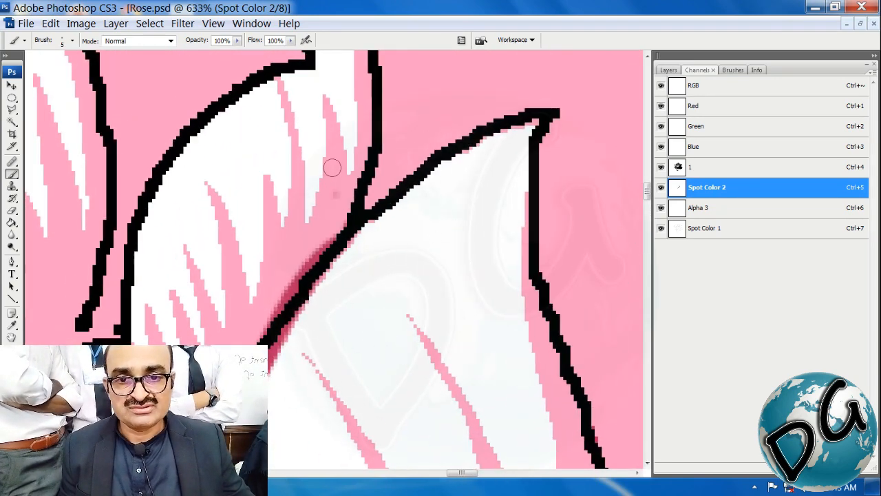
{"action": "mouse_move", "coordinate": [332, 168]}
{"action": "left_mouse_down"}
{"action": "mouse_move", "coordinate": [324, 228]}
{"action": "mouse_move", "coordinate": [289, 307]}
{"action": "left_mouse_up"}
{"action": "mouse_move", "coordinate": [291, 319]}
{"action": "left_mouse_down"}
{"action": "mouse_move", "coordinate": [341, 302]}
{"action": "mouse_move", "coordinate": [395, 143]}
{"action": "mouse_move", "coordinate": [346, 208]}
{"action": "left_mouse_up"}
{"action": "mouse_move", "coordinate": [308, 173]}
{"action": "left_mouse_down"}
{"action": "mouse_move", "coordinate": [319, 244]}
{"action": "mouse_move", "coordinate": [308, 302]}
{"action": "mouse_move", "coordinate": [273, 325]}
{"action": "left_mouse_up"}
{"action": "mouse_move", "coordinate": [279, 219]}
{"action": "left_mouse_down"}
{"action": "mouse_move", "coordinate": [292, 274]}
{"action": "mouse_move", "coordinate": [273, 337]}
{"action": "left_mouse_up"}
{"action": "left_click_drag", "start_coordinate": [256, 227], "coordinate": [248, 344]}
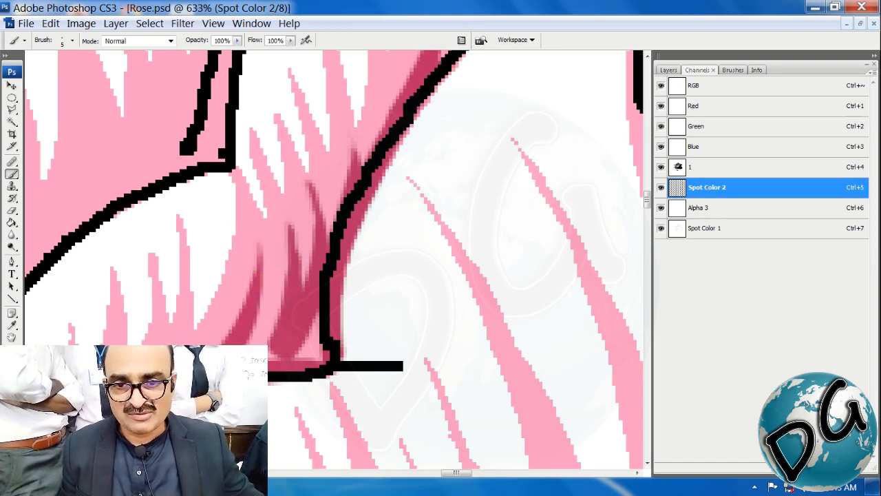
{"action": "mouse_move", "coordinate": [296, 272]}
{"action": "left_mouse_down"}
{"action": "mouse_move", "coordinate": [272, 320]}
{"action": "mouse_move", "coordinate": [303, 345]}
{"action": "mouse_move", "coordinate": [317, 324]}
{"action": "mouse_move", "coordinate": [275, 352]}
{"action": "mouse_move", "coordinate": [515, 226]}
{"action": "mouse_move", "coordinate": [497, 251]}
{"action": "left_mouse_up"}
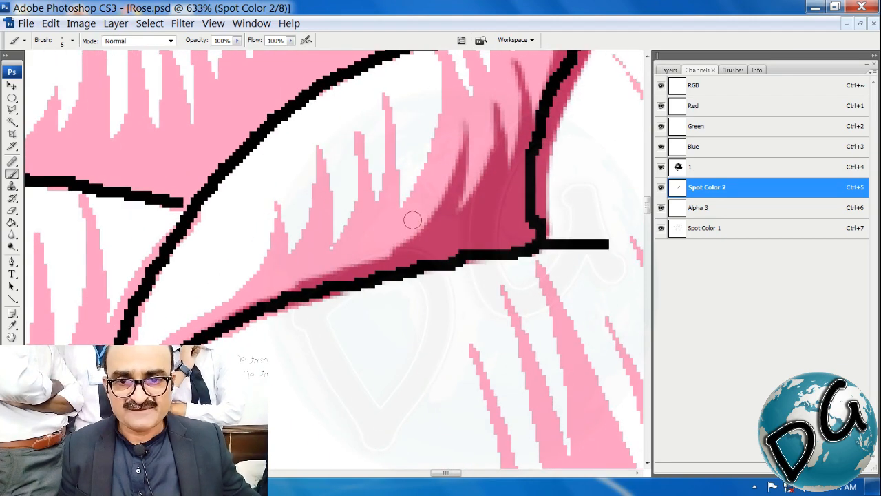
{"action": "mouse_move", "coordinate": [426, 236]}
{"action": "left_mouse_down"}
{"action": "mouse_move", "coordinate": [365, 265]}
{"action": "mouse_move", "coordinate": [393, 206]}
{"action": "mouse_move", "coordinate": [338, 270]}
{"action": "mouse_move", "coordinate": [289, 270]}
{"action": "mouse_move", "coordinate": [309, 236]}
{"action": "mouse_move", "coordinate": [258, 306]}
{"action": "mouse_move", "coordinate": [234, 320]}
{"action": "left_mouse_up"}
Hide the panels and paint a dark edge along the base and lower outlines of the neighbouring wide inner petal
{"action": "mouse_move", "coordinate": [178, 328]}
{"action": "left_mouse_down"}
{"action": "mouse_move", "coordinate": [433, 194]}
{"action": "mouse_move", "coordinate": [410, 188]}
{"action": "left_mouse_up"}
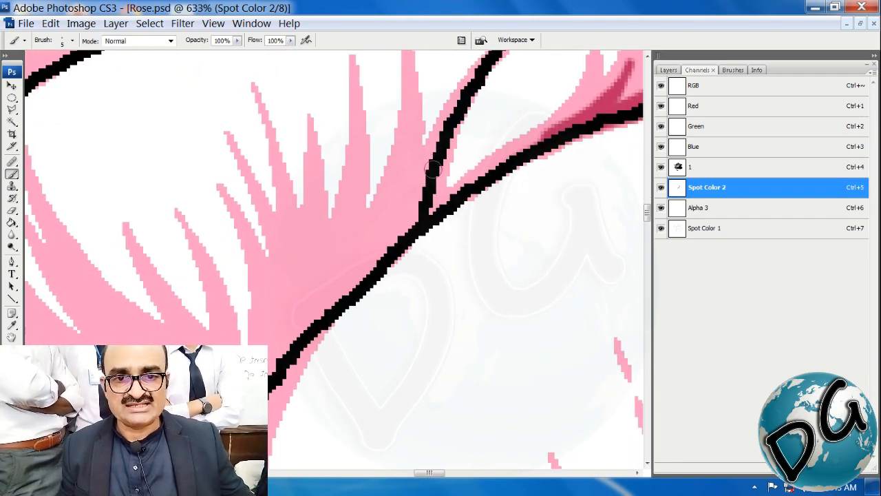
{"action": "mouse_move", "coordinate": [423, 224]}
{"action": "left_mouse_down"}
{"action": "mouse_move", "coordinate": [315, 318]}
{"action": "mouse_move", "coordinate": [292, 350]}
{"action": "left_mouse_up"}
{"action": "mouse_move", "coordinate": [293, 350]}
{"action": "left_mouse_down"}
{"action": "mouse_move", "coordinate": [399, 161]}
{"action": "mouse_move", "coordinate": [344, 213]}
{"action": "mouse_move", "coordinate": [324, 275]}
{"action": "mouse_move", "coordinate": [323, 328]}
{"action": "left_mouse_up"}
{"action": "mouse_move", "coordinate": [212, 290]}
{"action": "left_mouse_down"}
{"action": "mouse_move", "coordinate": [425, 284]}
{"action": "mouse_move", "coordinate": [592, 216]}
{"action": "left_mouse_up"}
{"action": "left_click_drag", "start_coordinate": [267, 319], "coordinate": [385, 270]}
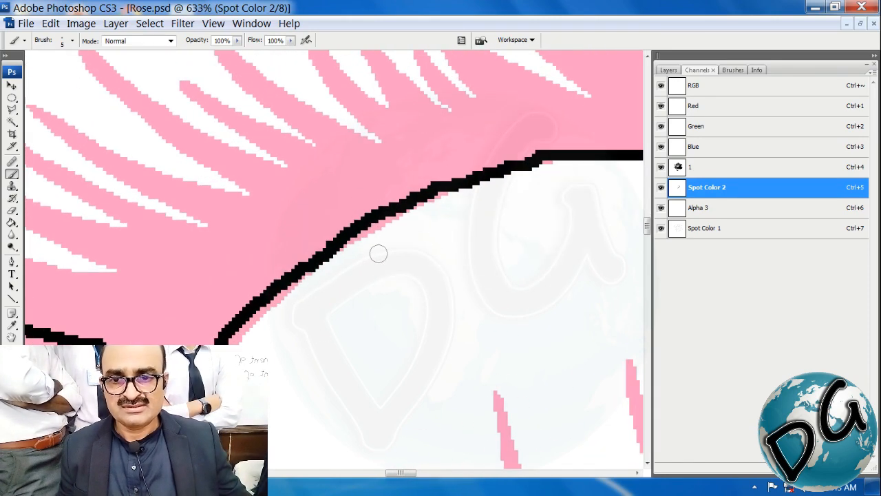
{"action": "key", "text": "Tab"}
{"action": "left_click_drag", "start_coordinate": [272, 258], "coordinate": [395, 253]}
{"action": "left_click_drag", "start_coordinate": [618, 193], "coordinate": [406, 206]}
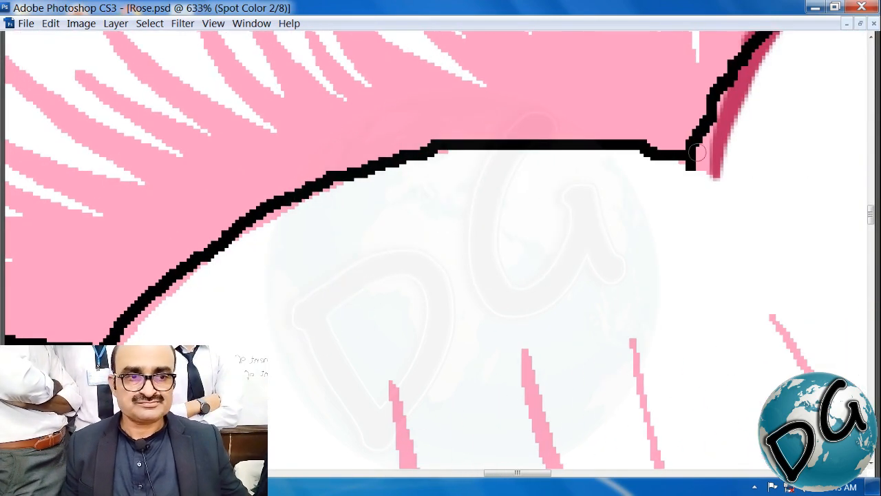
{"action": "mouse_move", "coordinate": [714, 167]}
{"action": "left_mouse_down"}
{"action": "mouse_move", "coordinate": [664, 147]}
{"action": "mouse_move", "coordinate": [542, 136]}
{"action": "mouse_move", "coordinate": [482, 134]}
{"action": "mouse_move", "coordinate": [389, 153]}
{"action": "mouse_move", "coordinate": [214, 233]}
{"action": "mouse_move", "coordinate": [143, 295]}
{"action": "mouse_move", "coordinate": [554, 252]}
{"action": "left_mouse_up"}
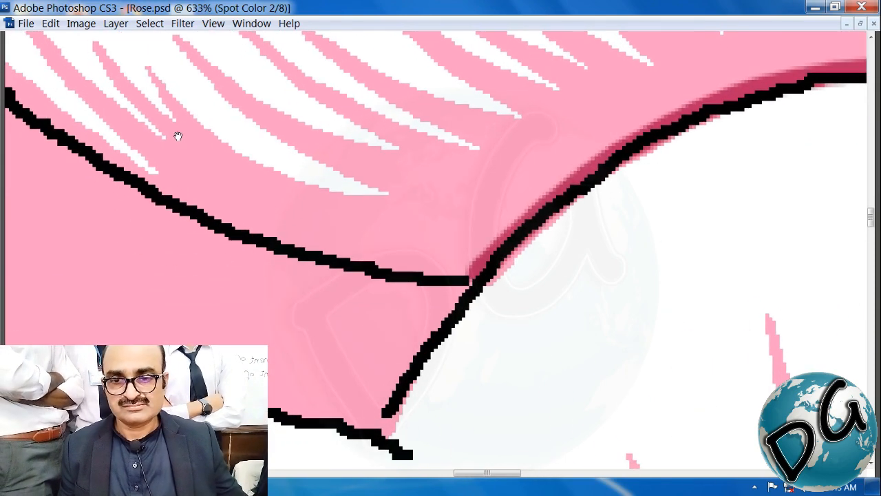
{"action": "mouse_move", "coordinate": [177, 136]}
{"action": "left_mouse_down"}
{"action": "mouse_move", "coordinate": [199, 192]}
{"action": "mouse_move", "coordinate": [231, 219]}
{"action": "mouse_move", "coordinate": [330, 251]}
{"action": "mouse_move", "coordinate": [432, 270]}
{"action": "mouse_move", "coordinate": [494, 270]}
{"action": "left_mouse_up"}
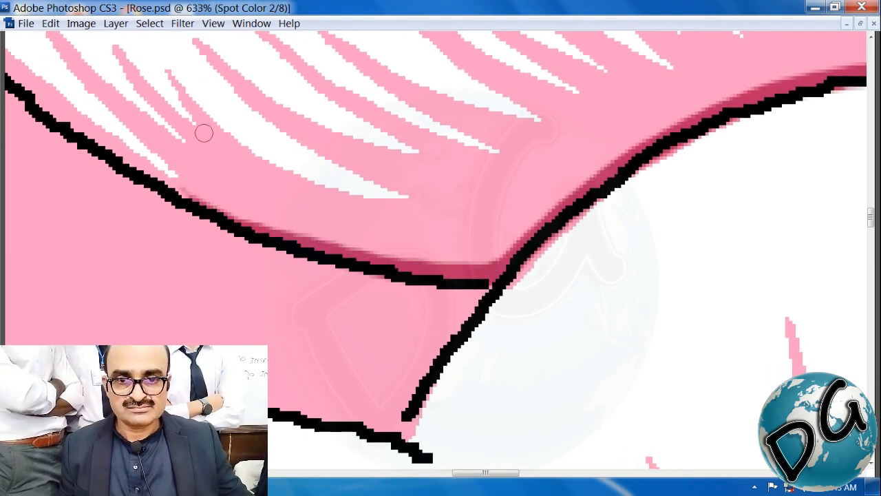
Fill the lower left corner of the wide inner petal and paint short tapered dark strokes along its rising base curve
{"action": "mouse_move", "coordinate": [243, 181]}
{"action": "left_mouse_down"}
{"action": "mouse_move", "coordinate": [335, 229]}
{"action": "mouse_move", "coordinate": [472, 245]}
{"action": "mouse_move", "coordinate": [528, 229]}
{"action": "mouse_move", "coordinate": [412, 260]}
{"action": "left_mouse_up"}
{"action": "left_click_drag", "start_coordinate": [487, 235], "coordinate": [323, 279]}
{"action": "mouse_move", "coordinate": [254, 224]}
{"action": "left_mouse_down"}
{"action": "mouse_move", "coordinate": [365, 258]}
{"action": "mouse_move", "coordinate": [416, 238]}
{"action": "left_mouse_up"}
{"action": "mouse_move", "coordinate": [332, 218]}
{"action": "left_mouse_down"}
{"action": "mouse_move", "coordinate": [466, 215]}
{"action": "mouse_move", "coordinate": [402, 249]}
{"action": "left_mouse_up"}
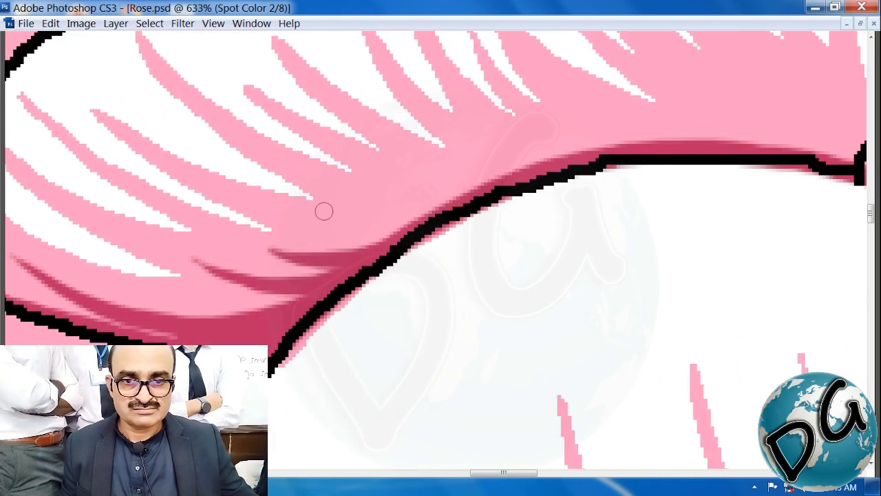
{"action": "left_click_drag", "start_coordinate": [306, 215], "coordinate": [424, 231]}
{"action": "left_click_drag", "start_coordinate": [344, 178], "coordinate": [441, 213]}
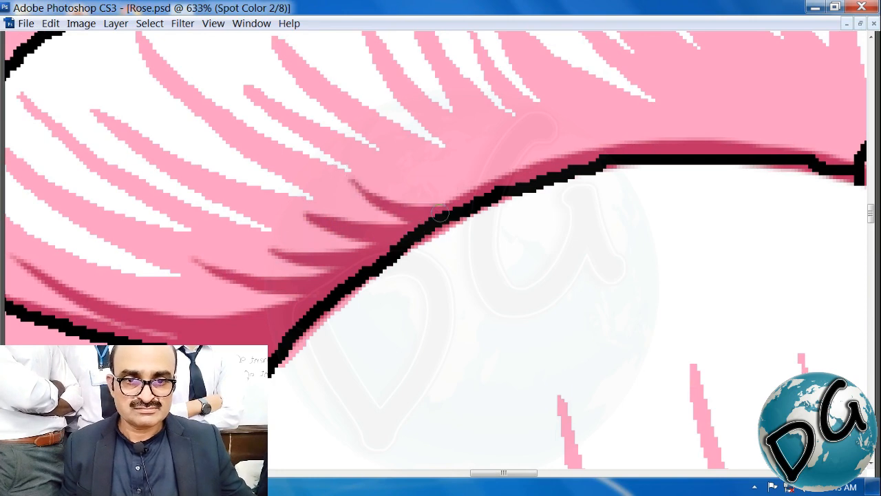
{"action": "left_click_drag", "start_coordinate": [409, 180], "coordinate": [471, 199]}
{"action": "left_click_drag", "start_coordinate": [458, 168], "coordinate": [496, 180]}
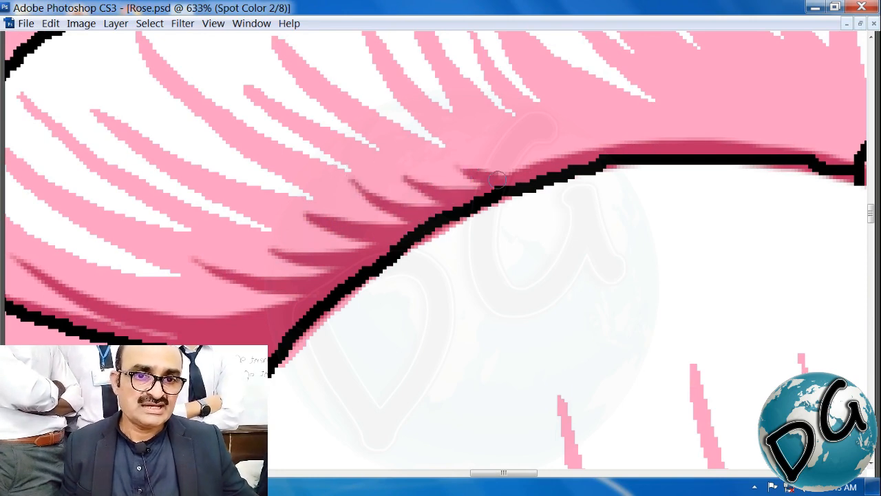
Paint broad dark tapered strokes sweeping into the middle of the wide inner petal's base outline
{"action": "mouse_move", "coordinate": [468, 113]}
{"action": "left_mouse_down"}
{"action": "mouse_move", "coordinate": [516, 164]}
{"action": "mouse_move", "coordinate": [531, 164]}
{"action": "left_mouse_up"}
{"action": "left_click_drag", "start_coordinate": [537, 182], "coordinate": [435, 227]}
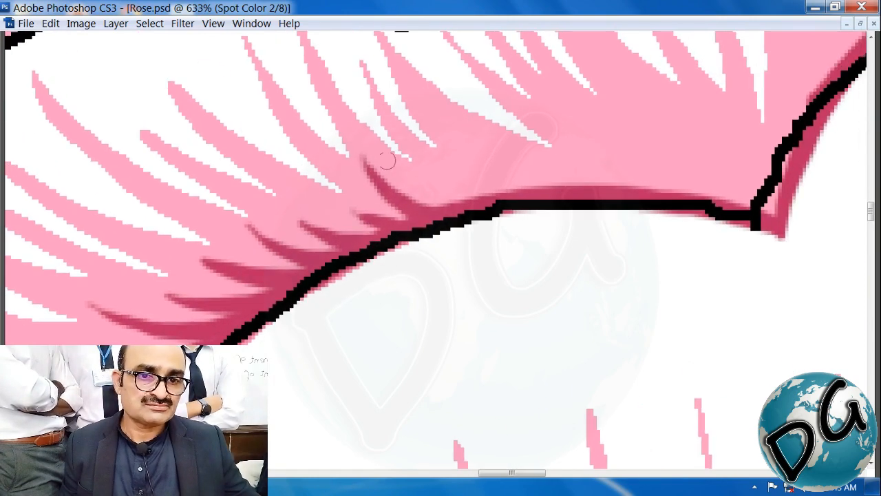
{"action": "mouse_move", "coordinate": [370, 160]}
{"action": "left_mouse_down"}
{"action": "mouse_move", "coordinate": [389, 180]}
{"action": "mouse_move", "coordinate": [543, 188]}
{"action": "left_mouse_up"}
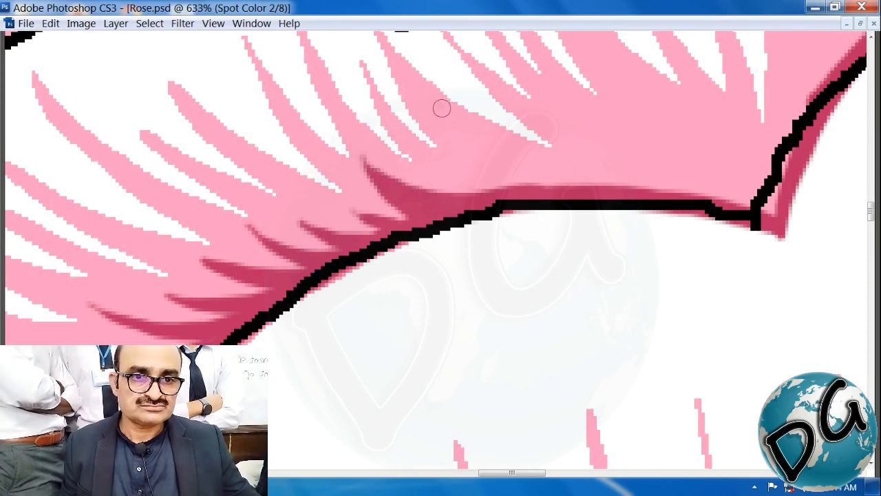
{"action": "left_click_drag", "start_coordinate": [442, 108], "coordinate": [582, 192]}
{"action": "mouse_move", "coordinate": [449, 114]}
{"action": "left_mouse_down"}
{"action": "mouse_move", "coordinate": [508, 159]}
{"action": "mouse_move", "coordinate": [661, 197]}
{"action": "left_mouse_up"}
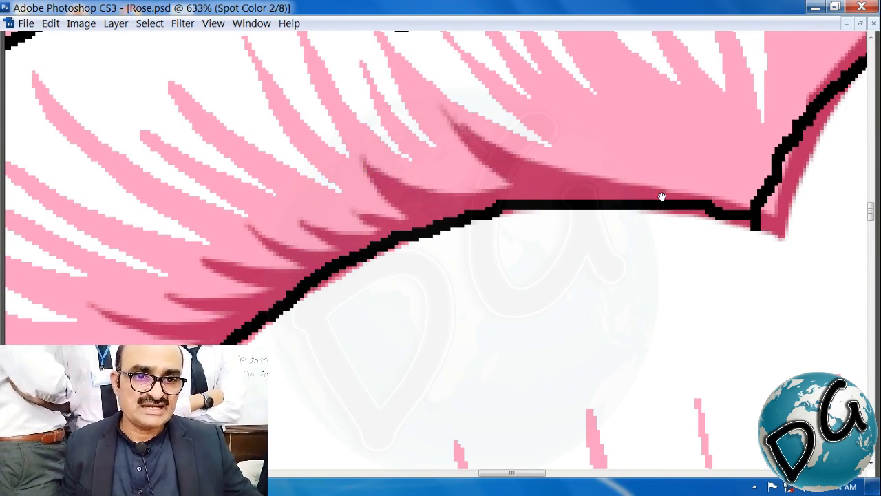
Paint a long dark stroke curving down to the notch in the wide inner petal's base and refine its tapered tip
{"action": "left_click_drag", "start_coordinate": [615, 130], "coordinate": [474, 199]}
{"action": "left_click_drag", "start_coordinate": [413, 168], "coordinate": [546, 269]}
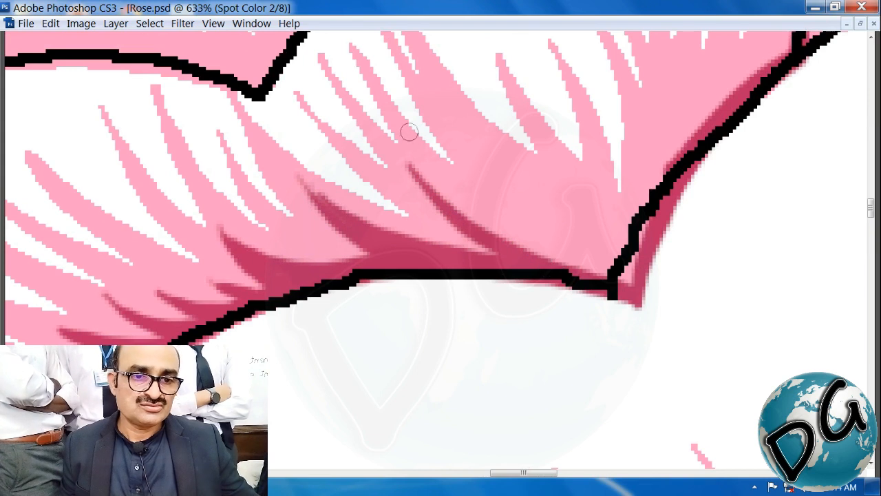
{"action": "mouse_move", "coordinate": [407, 138]}
{"action": "left_mouse_down"}
{"action": "mouse_move", "coordinate": [414, 161]}
{"action": "mouse_move", "coordinate": [578, 265]}
{"action": "left_mouse_up"}
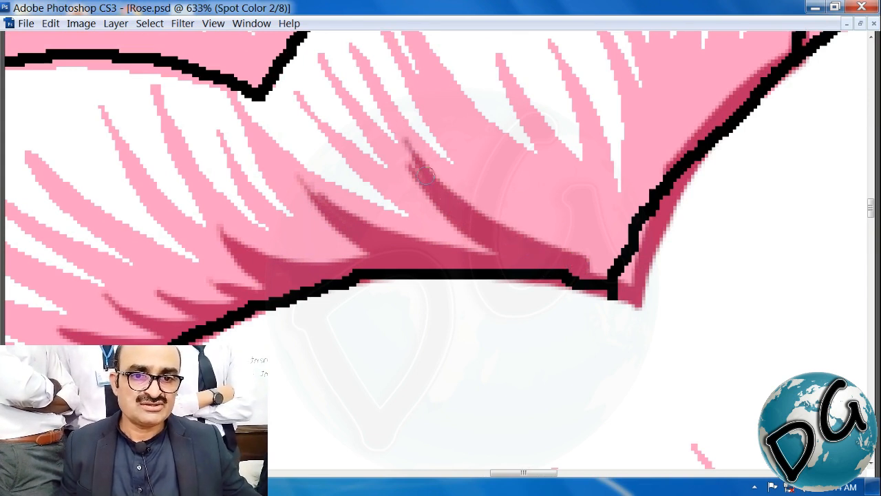
{"action": "left_click_drag", "start_coordinate": [396, 125], "coordinate": [438, 199]}
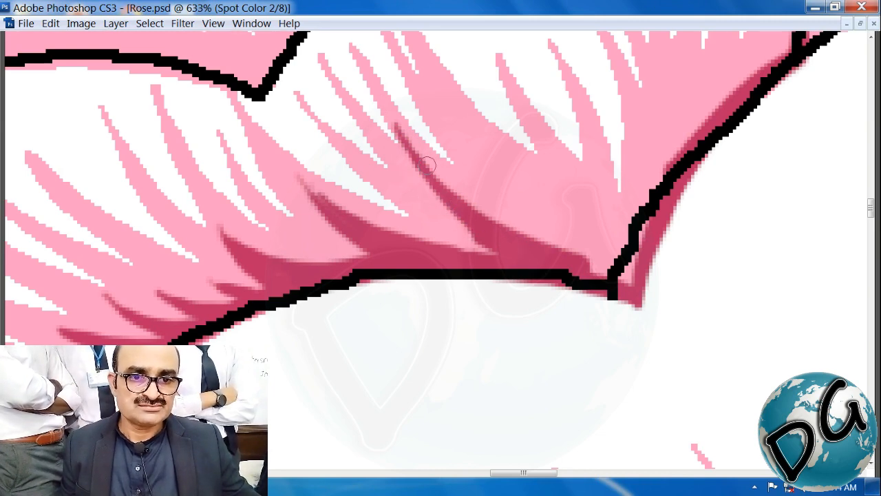
{"action": "left_click_drag", "start_coordinate": [434, 188], "coordinate": [490, 251]}
Add tapered dark strokes around the base notch and up the diagonal outline of the wide inner petal
{"action": "left_click_drag", "start_coordinate": [529, 265], "coordinate": [437, 294]}
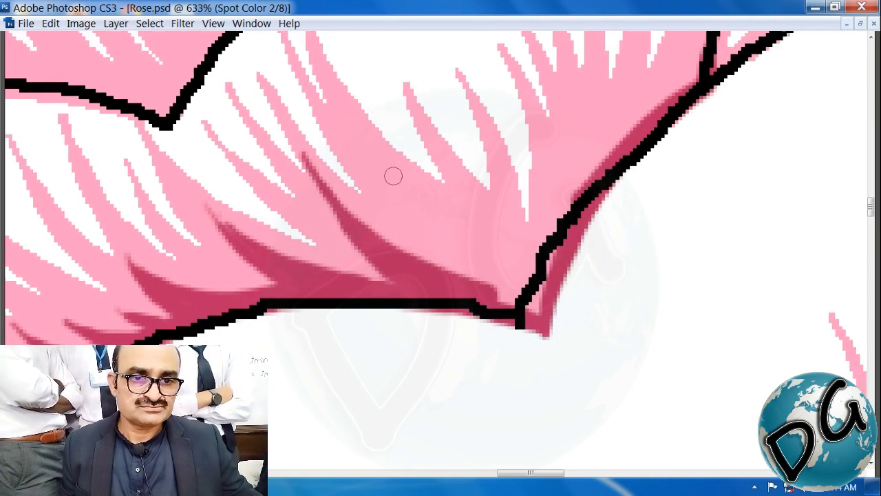
{"action": "mouse_move", "coordinate": [393, 177]}
{"action": "left_mouse_down"}
{"action": "mouse_move", "coordinate": [458, 264]}
{"action": "mouse_move", "coordinate": [527, 292]}
{"action": "mouse_move", "coordinate": [342, 302]}
{"action": "left_mouse_up"}
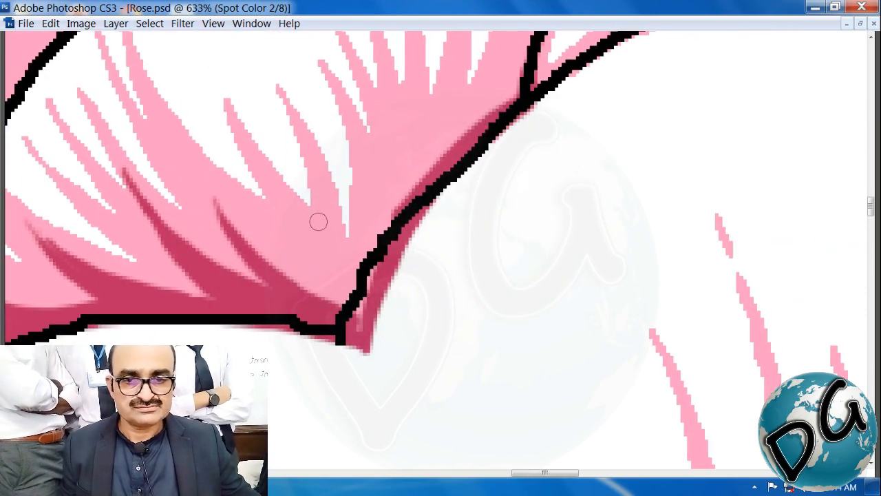
{"action": "left_click_drag", "start_coordinate": [326, 242], "coordinate": [354, 328]}
{"action": "mouse_move", "coordinate": [398, 105]}
{"action": "left_mouse_down"}
{"action": "mouse_move", "coordinate": [403, 174]}
{"action": "mouse_move", "coordinate": [388, 234]}
{"action": "left_mouse_up"}
{"action": "left_click_drag", "start_coordinate": [371, 148], "coordinate": [357, 327]}
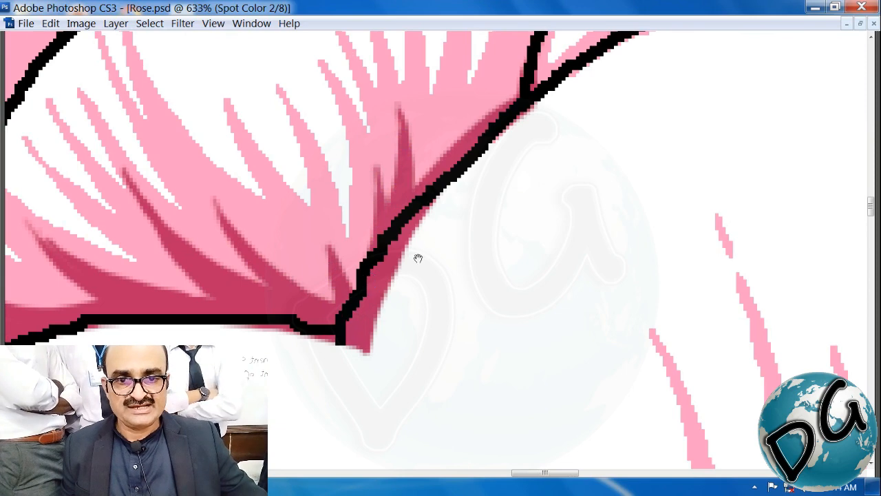
{"action": "left_click_drag", "start_coordinate": [418, 258], "coordinate": [261, 379]}
{"action": "mouse_move", "coordinate": [295, 180]}
{"action": "left_mouse_down"}
{"action": "mouse_move", "coordinate": [277, 289]}
{"action": "mouse_move", "coordinate": [253, 319]}
{"action": "left_mouse_up"}
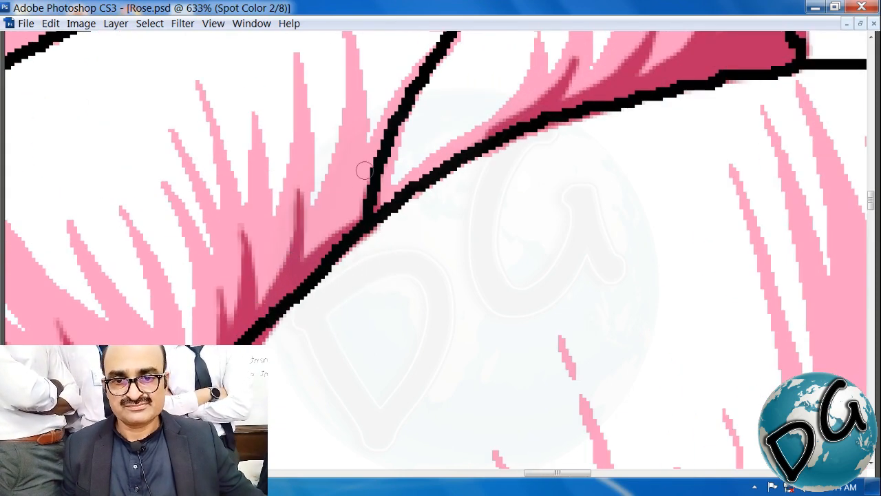
{"action": "mouse_move", "coordinate": [351, 146]}
{"action": "left_mouse_down"}
{"action": "mouse_move", "coordinate": [322, 255]}
{"action": "mouse_move", "coordinate": [307, 254]}
{"action": "left_mouse_up"}
Paint a dark edge along the right side and base outlines of the next inner petal behind the shaded small one
{"action": "key", "text": "ctrl+minus"}
{"action": "key", "text": "ctrl+minus"}
{"action": "key", "text": "ctrl+minus"}
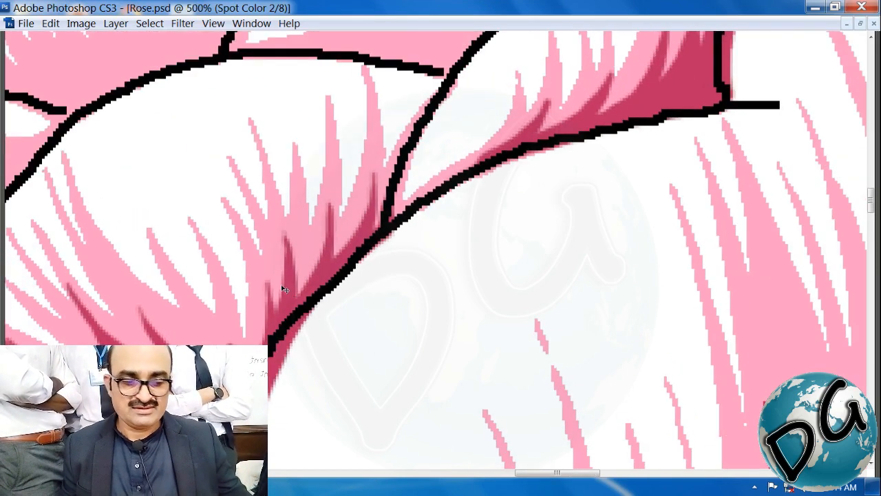
{"action": "left_click_drag", "start_coordinate": [357, 130], "coordinate": [181, 387]}
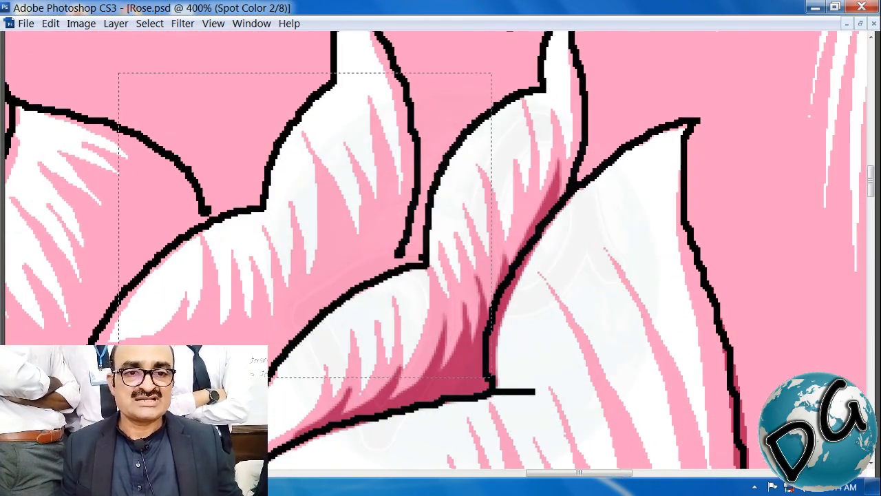
{"action": "left_click_drag", "start_coordinate": [118, 377], "coordinate": [103, 403]}
{"action": "left_click_drag", "start_coordinate": [319, 271], "coordinate": [146, 296]}
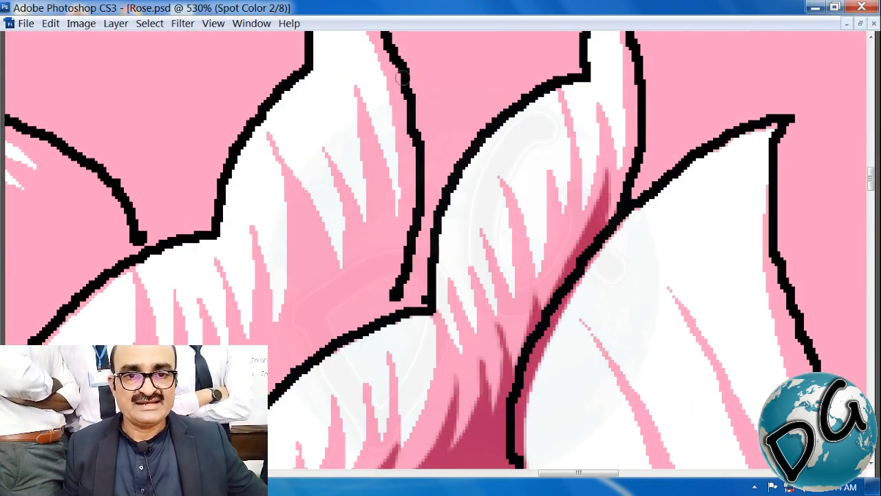
{"action": "mouse_move", "coordinate": [406, 64]}
{"action": "left_mouse_down"}
{"action": "mouse_move", "coordinate": [417, 198]}
{"action": "mouse_move", "coordinate": [386, 312]}
{"action": "left_mouse_up"}
{"action": "left_click_drag", "start_coordinate": [459, 258], "coordinate": [588, 128]}
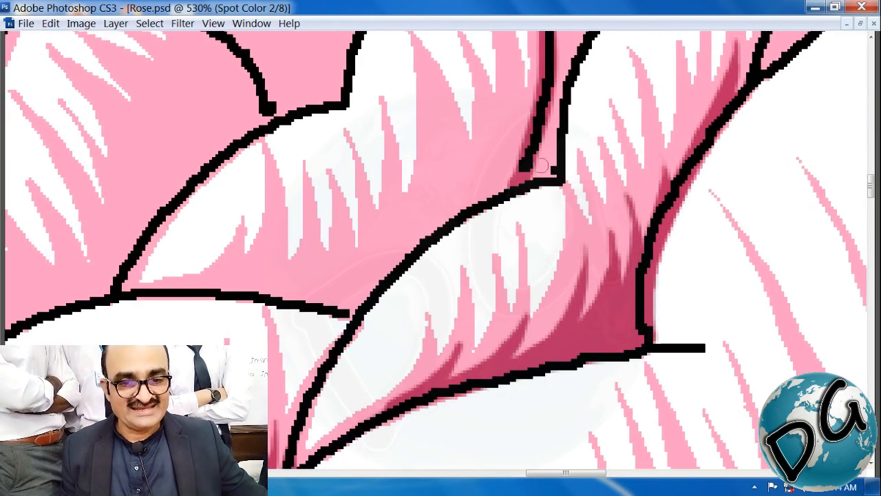
{"action": "mouse_move", "coordinate": [520, 180]}
{"action": "left_mouse_down"}
{"action": "mouse_move", "coordinate": [421, 239]}
{"action": "mouse_move", "coordinate": [355, 298]}
{"action": "left_mouse_up"}
{"action": "mouse_move", "coordinate": [117, 293]}
{"action": "left_mouse_down"}
{"action": "mouse_move", "coordinate": [263, 287]}
{"action": "mouse_move", "coordinate": [354, 315]}
{"action": "left_mouse_up"}
{"action": "left_click_drag", "start_coordinate": [437, 289], "coordinate": [248, 382]}
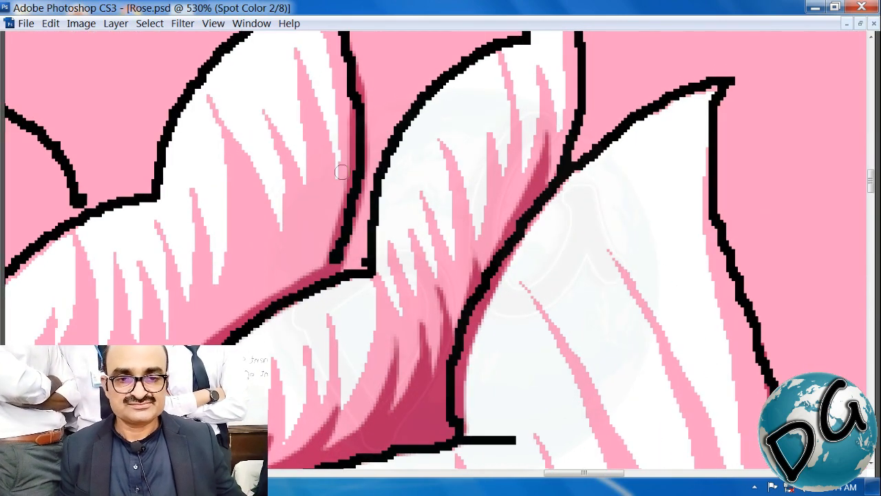
Paint dark tapered strokes sweeping up from the right side and diagonal base outline into the next inner petal
{"action": "mouse_move", "coordinate": [356, 183]}
{"action": "left_mouse_down"}
{"action": "mouse_move", "coordinate": [346, 240]}
{"action": "mouse_move", "coordinate": [321, 277]}
{"action": "left_mouse_up"}
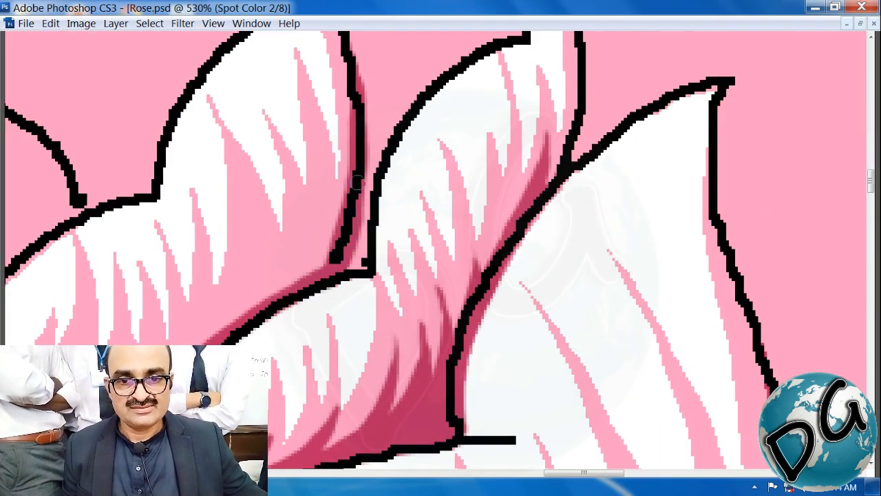
{"action": "mouse_move", "coordinate": [356, 181]}
{"action": "left_mouse_down"}
{"action": "mouse_move", "coordinate": [322, 257]}
{"action": "mouse_move", "coordinate": [277, 293]}
{"action": "left_mouse_up"}
{"action": "mouse_move", "coordinate": [325, 173]}
{"action": "left_mouse_down"}
{"action": "mouse_move", "coordinate": [320, 241]}
{"action": "mouse_move", "coordinate": [277, 293]}
{"action": "left_mouse_up"}
{"action": "mouse_move", "coordinate": [291, 199]}
{"action": "left_mouse_down"}
{"action": "mouse_move", "coordinate": [291, 252]}
{"action": "mouse_move", "coordinate": [274, 295]}
{"action": "left_mouse_up"}
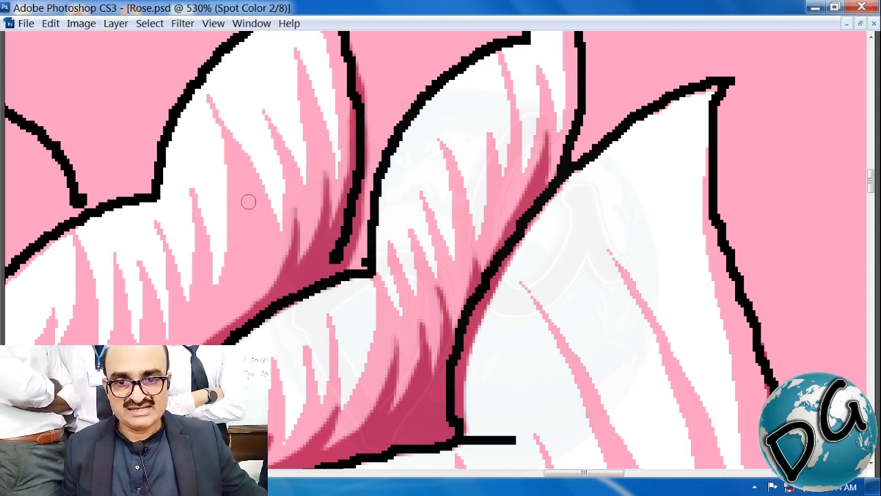
{"action": "mouse_move", "coordinate": [248, 200]}
{"action": "left_mouse_down"}
{"action": "mouse_move", "coordinate": [265, 252]}
{"action": "mouse_move", "coordinate": [262, 308]}
{"action": "left_mouse_up"}
{"action": "mouse_move", "coordinate": [259, 208]}
{"action": "left_mouse_down"}
{"action": "mouse_move", "coordinate": [262, 274]}
{"action": "mouse_move", "coordinate": [238, 321]}
{"action": "left_mouse_up"}
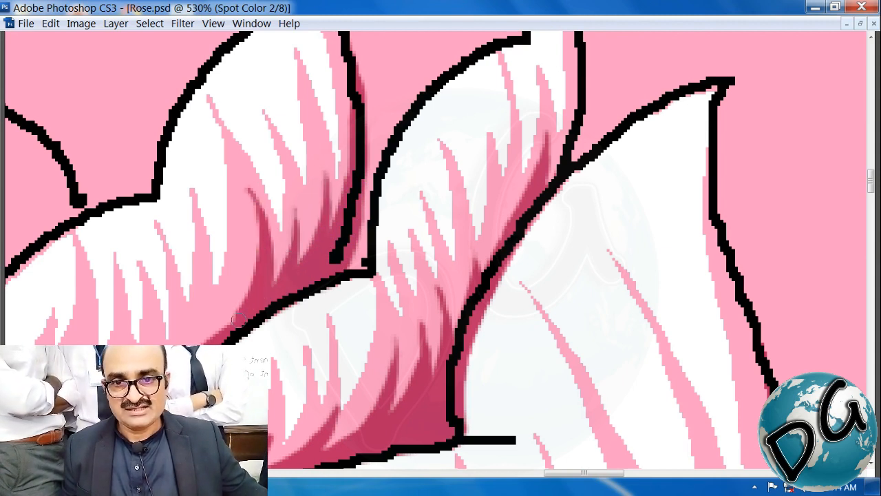
{"action": "left_click_drag", "start_coordinate": [238, 266], "coordinate": [225, 307]}
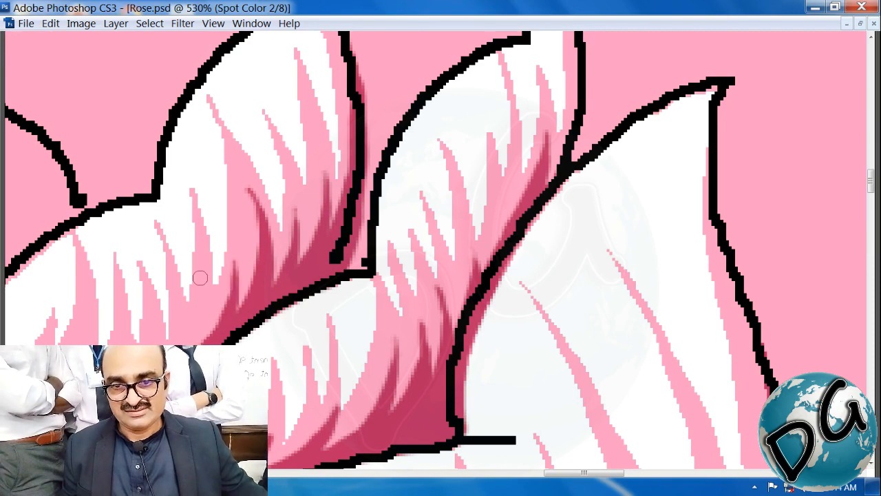
{"action": "left_click_drag", "start_coordinate": [200, 277], "coordinate": [203, 308]}
Shade the same petal's lower left corner with dark tapered strokes rising from its base and darken its upper left outline
{"action": "mouse_move", "coordinate": [121, 295]}
{"action": "left_mouse_down"}
{"action": "mouse_move", "coordinate": [363, 164]}
{"action": "mouse_move", "coordinate": [294, 211]}
{"action": "left_mouse_up"}
{"action": "mouse_move", "coordinate": [263, 249]}
{"action": "left_mouse_down"}
{"action": "mouse_move", "coordinate": [249, 271]}
{"action": "mouse_move", "coordinate": [219, 296]}
{"action": "left_mouse_up"}
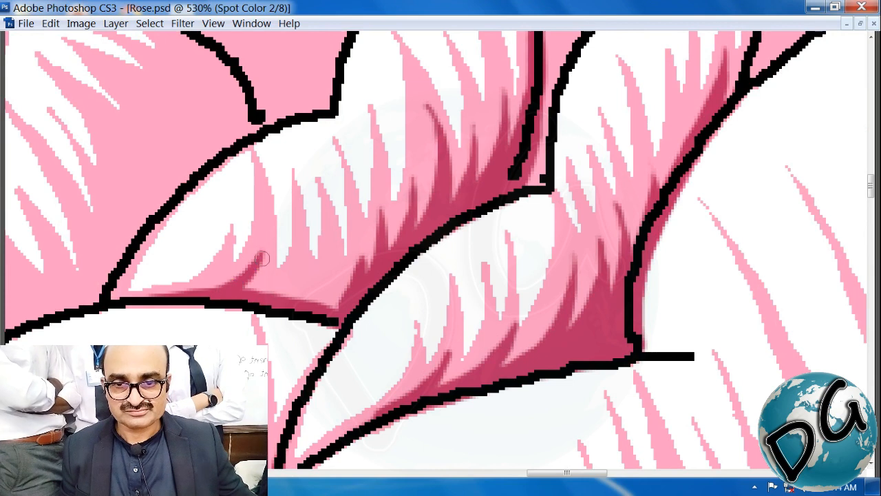
{"action": "mouse_move", "coordinate": [266, 223]}
{"action": "left_mouse_down"}
{"action": "mouse_move", "coordinate": [261, 276]}
{"action": "mouse_move", "coordinate": [253, 289]}
{"action": "mouse_move", "coordinate": [241, 289]}
{"action": "mouse_move", "coordinate": [259, 265]}
{"action": "mouse_move", "coordinate": [268, 281]}
{"action": "mouse_move", "coordinate": [302, 264]}
{"action": "mouse_move", "coordinate": [299, 244]}
{"action": "mouse_move", "coordinate": [290, 272]}
{"action": "mouse_move", "coordinate": [260, 294]}
{"action": "left_mouse_up"}
{"action": "mouse_move", "coordinate": [297, 239]}
{"action": "left_mouse_down"}
{"action": "mouse_move", "coordinate": [299, 292]}
{"action": "mouse_move", "coordinate": [282, 291]}
{"action": "left_mouse_up"}
{"action": "mouse_move", "coordinate": [303, 225]}
{"action": "left_mouse_down"}
{"action": "mouse_move", "coordinate": [311, 297]}
{"action": "mouse_move", "coordinate": [332, 309]}
{"action": "left_mouse_up"}
{"action": "mouse_move", "coordinate": [337, 261]}
{"action": "left_mouse_down"}
{"action": "mouse_move", "coordinate": [325, 458]}
{"action": "mouse_move", "coordinate": [588, 223]}
{"action": "mouse_move", "coordinate": [574, 140]}
{"action": "mouse_move", "coordinate": [590, 99]}
{"action": "mouse_move", "coordinate": [458, 212]}
{"action": "mouse_move", "coordinate": [420, 268]}
{"action": "left_mouse_up"}
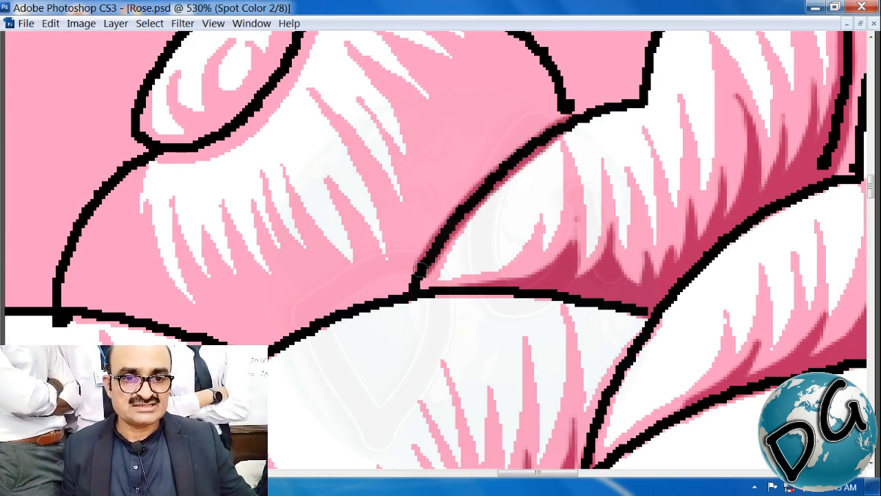
Save the document on the Desktop as a Photoshop file named Rose-1
{"action": "right_click", "coordinate": [421, 263]}
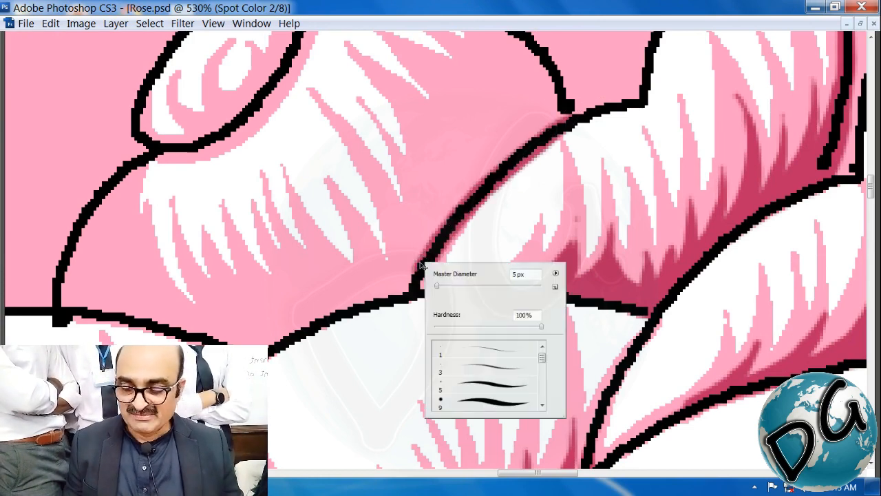
{"action": "key", "text": "ctrl+shift+s"}
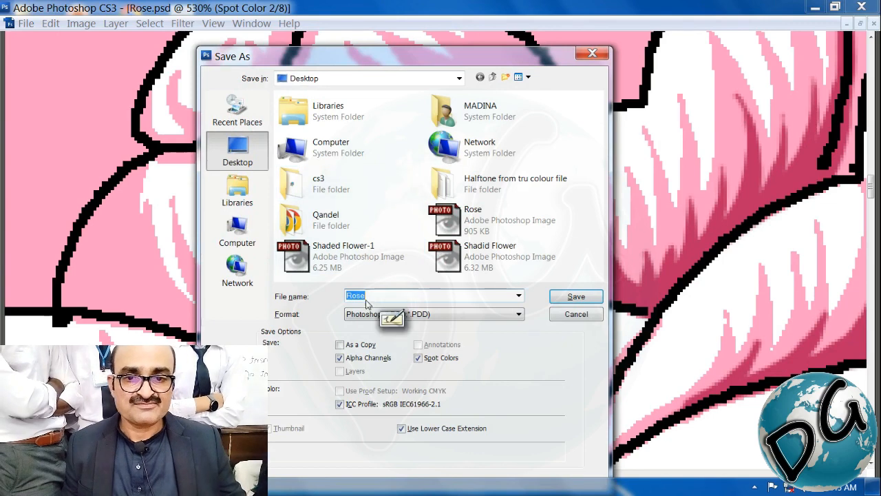
{"action": "left_click", "coordinate": [361, 298]}
{"action": "type", "text": "-1"}
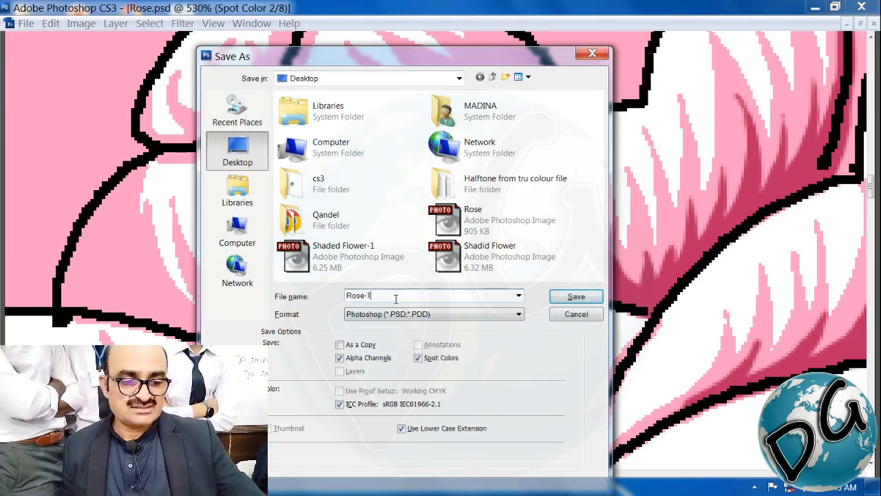
{"action": "key", "text": "Return"}
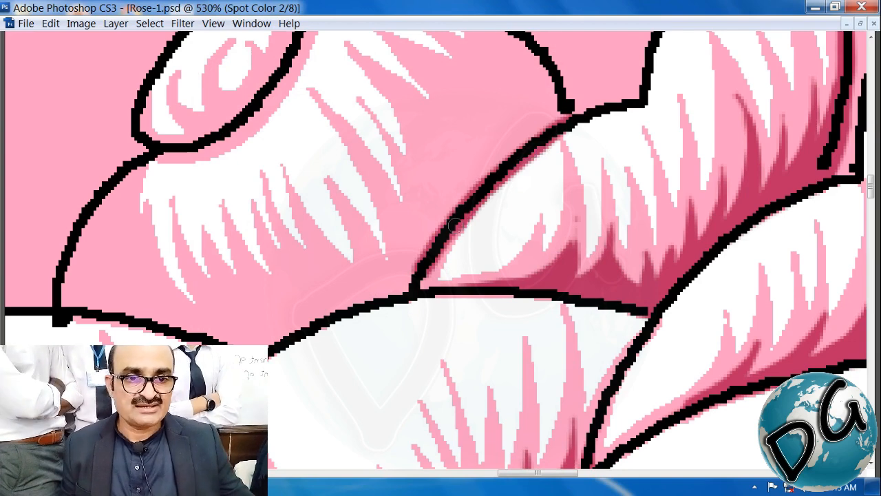
Paint dark edges along the base outlines of the rounded central petal and tapered strokes rising in its lower left corner
{"action": "mouse_move", "coordinate": [421, 283]}
{"action": "left_mouse_down"}
{"action": "mouse_move", "coordinate": [494, 254]}
{"action": "mouse_move", "coordinate": [469, 236]}
{"action": "mouse_move", "coordinate": [346, 294]}
{"action": "left_mouse_up"}
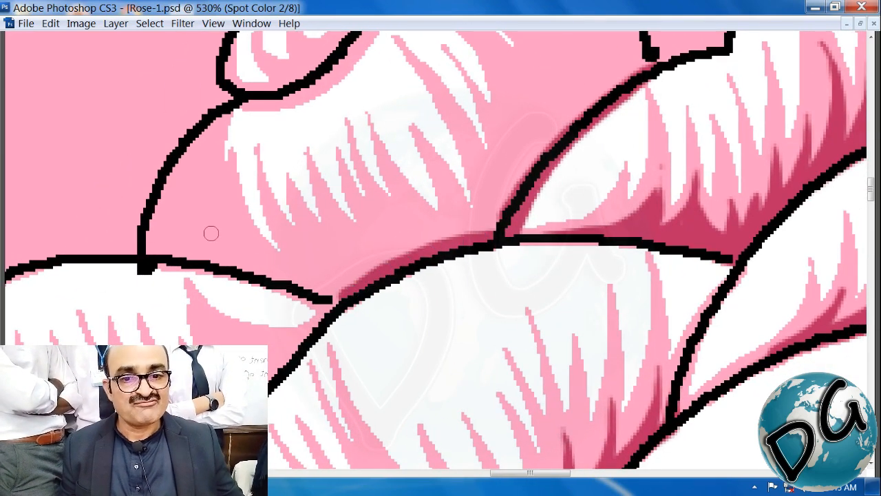
{"action": "left_click_drag", "start_coordinate": [146, 255], "coordinate": [332, 304]}
{"action": "mouse_move", "coordinate": [214, 138]}
{"action": "left_mouse_down"}
{"action": "mouse_move", "coordinate": [216, 200]}
{"action": "mouse_move", "coordinate": [265, 286]}
{"action": "left_mouse_up"}
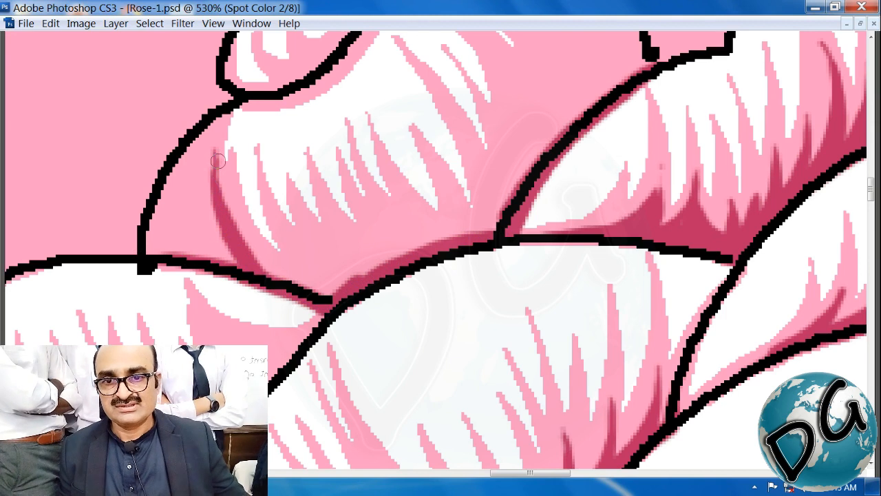
{"action": "mouse_move", "coordinate": [218, 160]}
{"action": "left_mouse_down"}
{"action": "mouse_move", "coordinate": [210, 221]}
{"action": "mouse_move", "coordinate": [220, 256]}
{"action": "mouse_move", "coordinate": [223, 228]}
{"action": "mouse_move", "coordinate": [236, 267]}
{"action": "left_mouse_up"}
{"action": "left_click_drag", "start_coordinate": [191, 182], "coordinate": [205, 267]}
{"action": "left_click_drag", "start_coordinate": [326, 278], "coordinate": [320, 273]}
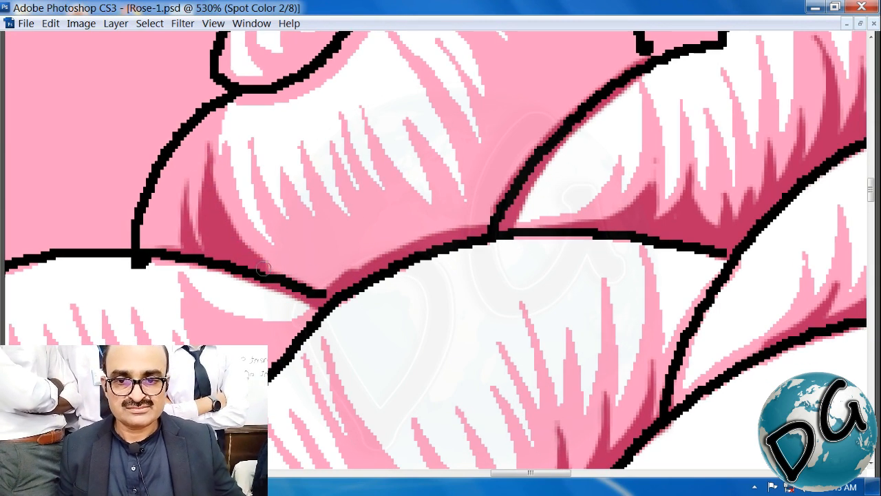
Add dark tapered strokes rising from the central petal's base outline, from the base notch toward its right end
{"action": "mouse_move", "coordinate": [288, 228]}
{"action": "left_mouse_down"}
{"action": "mouse_move", "coordinate": [302, 259]}
{"action": "mouse_move", "coordinate": [320, 269]}
{"action": "left_mouse_up"}
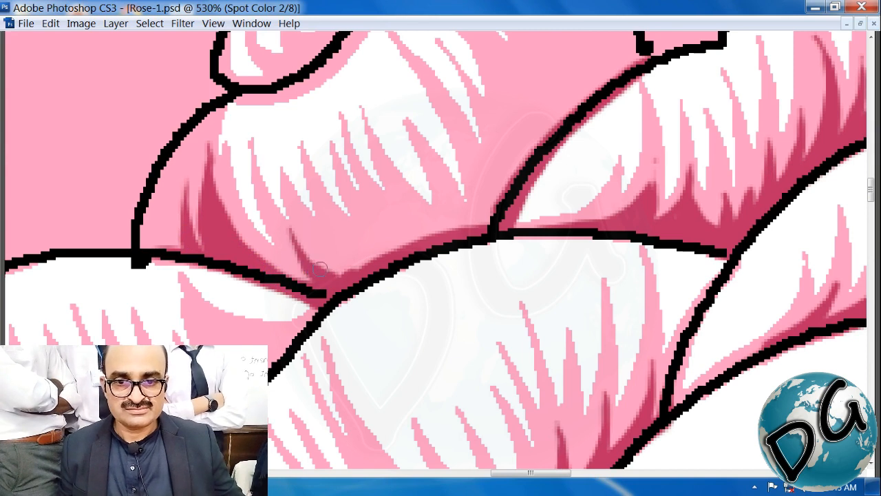
{"action": "mouse_move", "coordinate": [293, 230]}
{"action": "left_mouse_down"}
{"action": "mouse_move", "coordinate": [318, 262]}
{"action": "mouse_move", "coordinate": [344, 270]}
{"action": "mouse_move", "coordinate": [365, 261]}
{"action": "left_mouse_up"}
{"action": "mouse_move", "coordinate": [338, 225]}
{"action": "left_mouse_down"}
{"action": "mouse_move", "coordinate": [364, 247]}
{"action": "mouse_move", "coordinate": [402, 245]}
{"action": "left_mouse_up"}
{"action": "left_click_drag", "start_coordinate": [347, 252], "coordinate": [372, 262]}
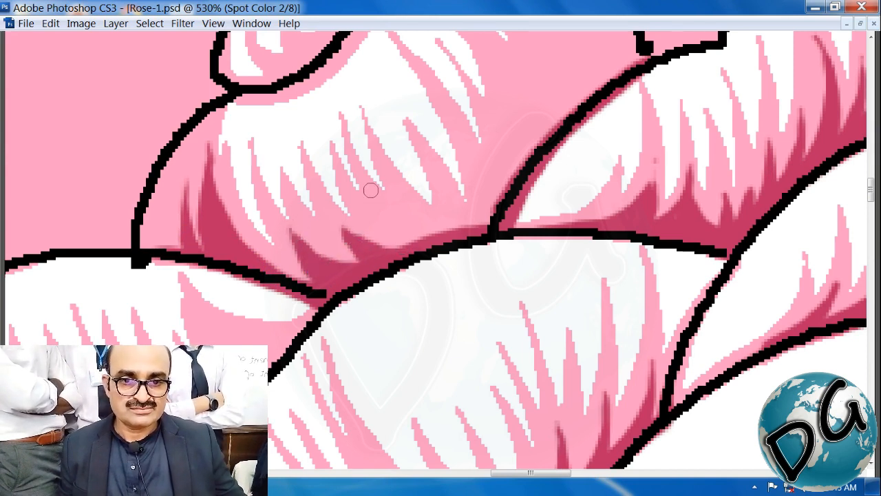
{"action": "mouse_move", "coordinate": [370, 191]}
{"action": "left_mouse_down"}
{"action": "mouse_move", "coordinate": [392, 239]}
{"action": "mouse_move", "coordinate": [411, 244]}
{"action": "mouse_move", "coordinate": [403, 228]}
{"action": "mouse_move", "coordinate": [444, 237]}
{"action": "left_mouse_up"}
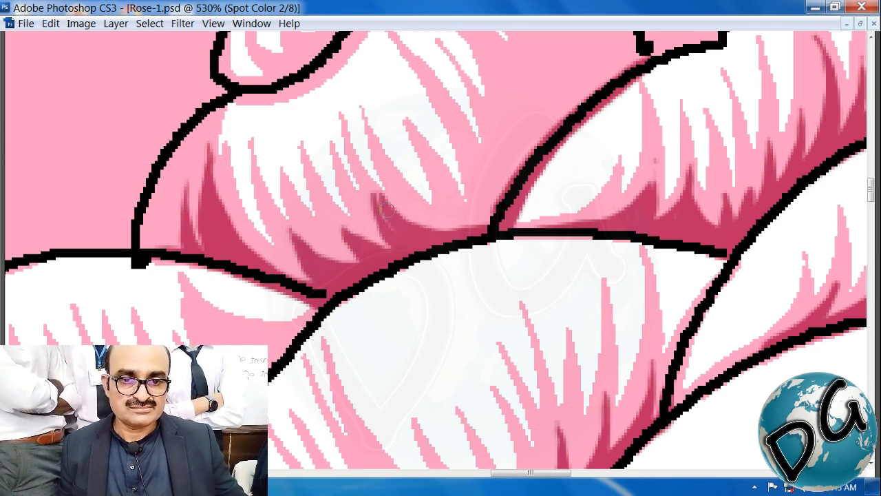
{"action": "mouse_move", "coordinate": [366, 172]}
{"action": "left_mouse_down"}
{"action": "mouse_move", "coordinate": [385, 213]}
{"action": "mouse_move", "coordinate": [409, 234]}
{"action": "mouse_move", "coordinate": [462, 229]}
{"action": "left_mouse_up"}
Darken the upper right edge of the central petal and sweep tapered strokes inward from its right corner
{"action": "mouse_move", "coordinate": [427, 198]}
{"action": "left_mouse_down"}
{"action": "mouse_move", "coordinate": [471, 247]}
{"action": "mouse_move", "coordinate": [436, 147]}
{"action": "left_mouse_up"}
{"action": "left_click_drag", "start_coordinate": [428, 95], "coordinate": [436, 179]}
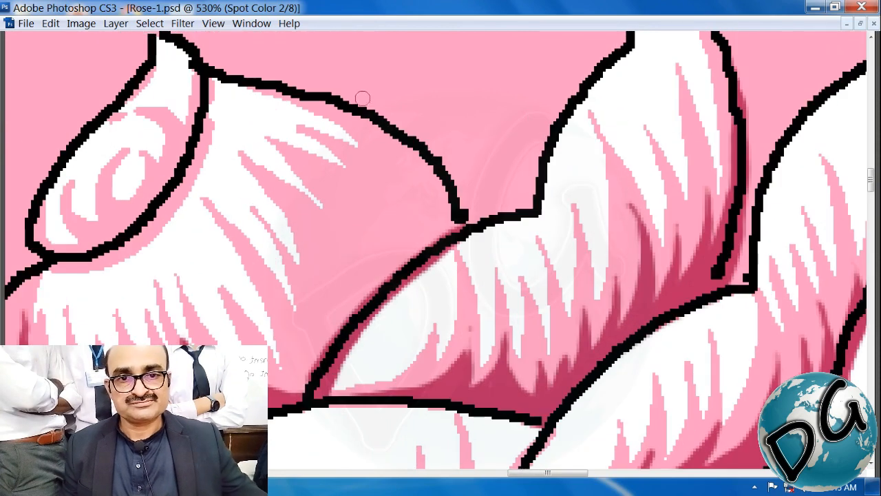
{"action": "mouse_move", "coordinate": [342, 104]}
{"action": "left_mouse_down"}
{"action": "mouse_move", "coordinate": [423, 158]}
{"action": "mouse_move", "coordinate": [464, 226]}
{"action": "left_mouse_up"}
{"action": "mouse_move", "coordinate": [394, 132]}
{"action": "left_mouse_down"}
{"action": "mouse_move", "coordinate": [419, 220]}
{"action": "mouse_move", "coordinate": [400, 195]}
{"action": "left_mouse_up"}
{"action": "mouse_move", "coordinate": [347, 164]}
{"action": "left_mouse_down"}
{"action": "mouse_move", "coordinate": [385, 204]}
{"action": "mouse_move", "coordinate": [402, 250]}
{"action": "mouse_move", "coordinate": [389, 268]}
{"action": "left_mouse_up"}
{"action": "mouse_move", "coordinate": [348, 191]}
{"action": "left_mouse_down"}
{"action": "mouse_move", "coordinate": [388, 243]}
{"action": "mouse_move", "coordinate": [385, 281]}
{"action": "left_mouse_up"}
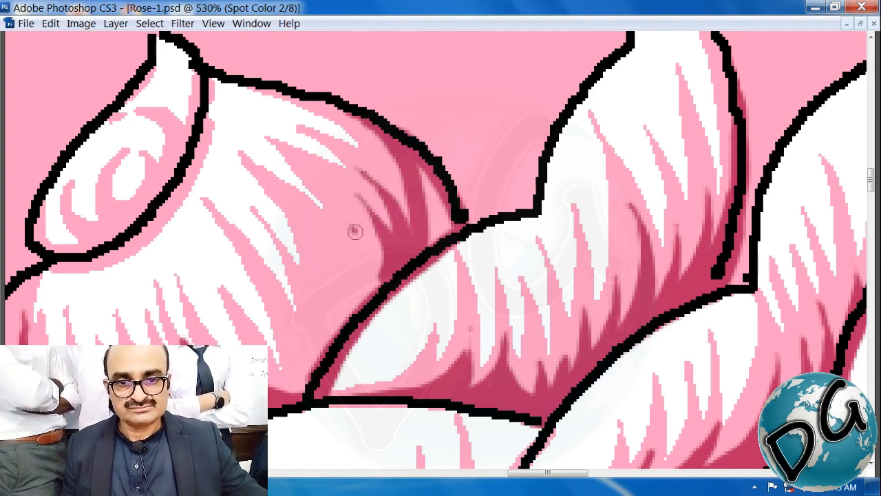
{"action": "left_click_drag", "start_coordinate": [354, 230], "coordinate": [382, 285]}
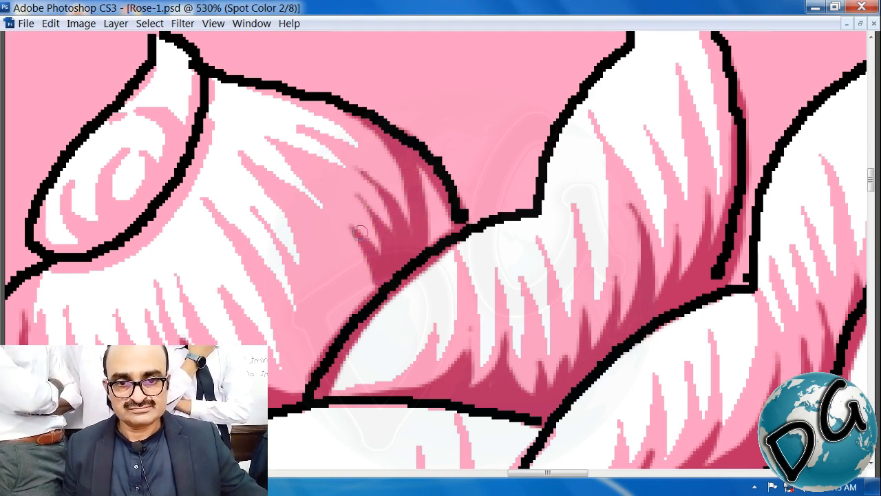
Continue the dark tapered strokes down the central petal's diagonal outline and fill the light gap in its right corner
{"action": "mouse_move", "coordinate": [359, 232]}
{"action": "left_mouse_down"}
{"action": "mouse_move", "coordinate": [372, 296]}
{"action": "mouse_move", "coordinate": [351, 313]}
{"action": "left_mouse_up"}
{"action": "left_click_drag", "start_coordinate": [330, 240], "coordinate": [354, 316]}
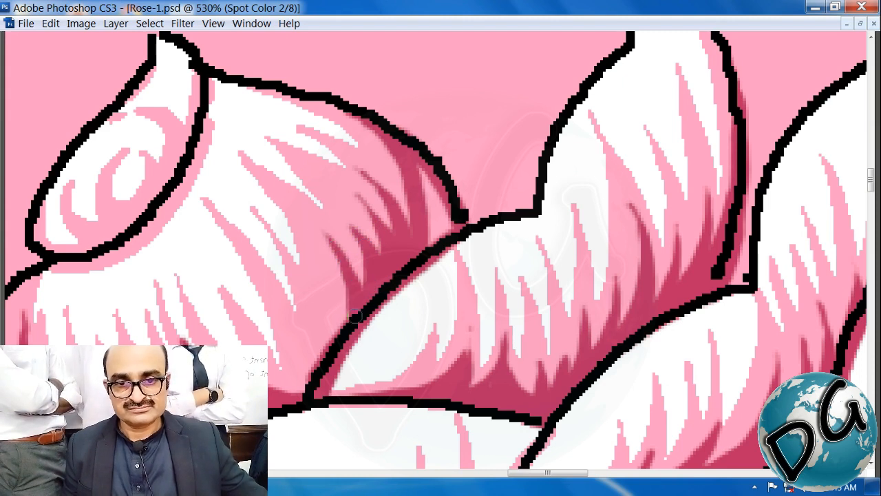
{"action": "mouse_move", "coordinate": [314, 259]}
{"action": "left_mouse_down"}
{"action": "mouse_move", "coordinate": [335, 323]}
{"action": "mouse_move", "coordinate": [324, 347]}
{"action": "left_mouse_up"}
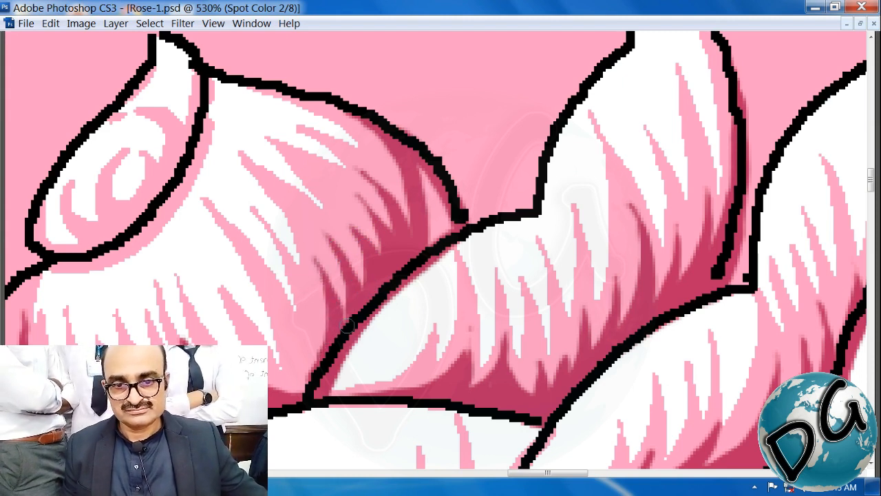
{"action": "left_click_drag", "start_coordinate": [349, 299], "coordinate": [346, 326]}
{"action": "mouse_move", "coordinate": [289, 301]}
{"action": "left_mouse_down"}
{"action": "mouse_move", "coordinate": [311, 360]}
{"action": "mouse_move", "coordinate": [307, 390]}
{"action": "left_mouse_up"}
{"action": "left_click_drag", "start_coordinate": [419, 250], "coordinate": [429, 331]}
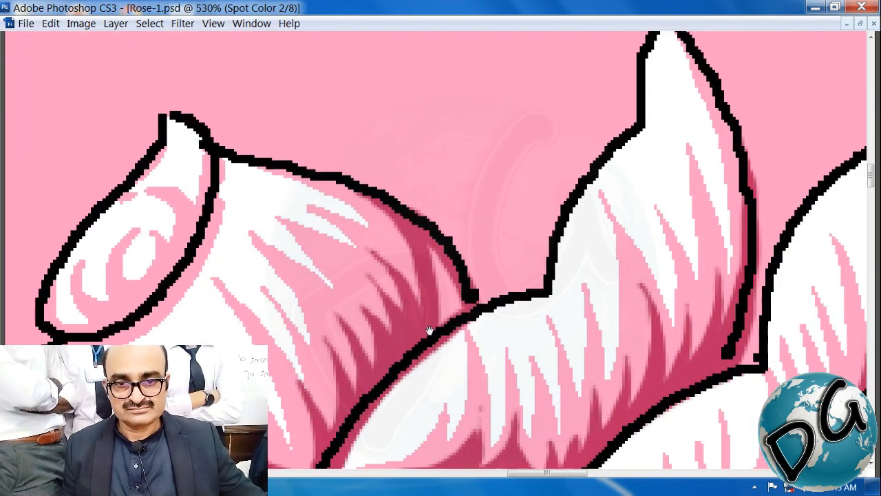
{"action": "mouse_move", "coordinate": [426, 248]}
{"action": "left_mouse_down"}
{"action": "mouse_move", "coordinate": [463, 310]}
{"action": "mouse_move", "coordinate": [441, 297]}
{"action": "left_mouse_up"}
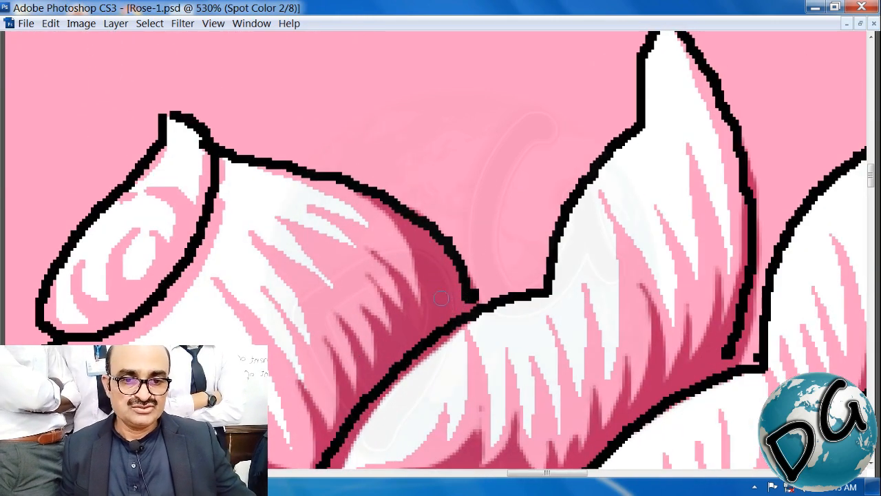
Paint a dark shadow band beneath the small oval bud's outline and short dark curved strokes inside the bud
{"action": "left_click_drag", "start_coordinate": [261, 279], "coordinate": [397, 255]}
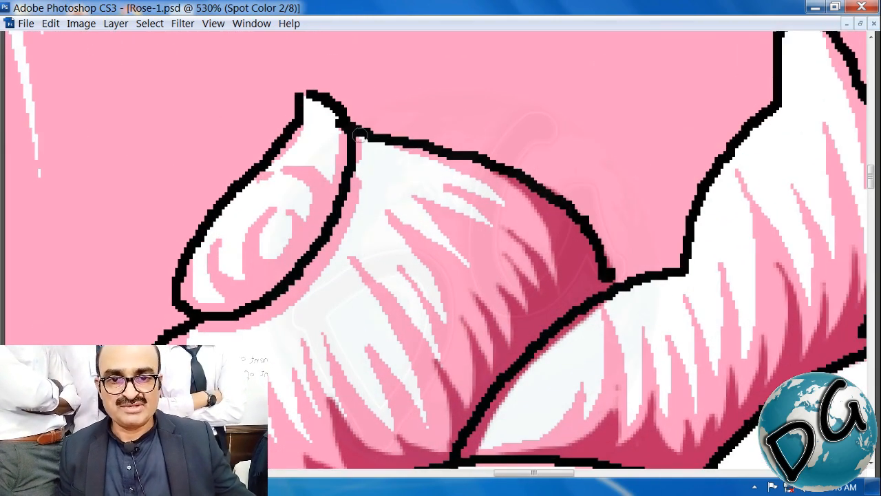
{"action": "mouse_move", "coordinate": [358, 136]}
{"action": "left_mouse_down"}
{"action": "mouse_move", "coordinate": [350, 199]}
{"action": "mouse_move", "coordinate": [327, 253]}
{"action": "mouse_move", "coordinate": [286, 297]}
{"action": "mouse_move", "coordinate": [212, 321]}
{"action": "left_mouse_up"}
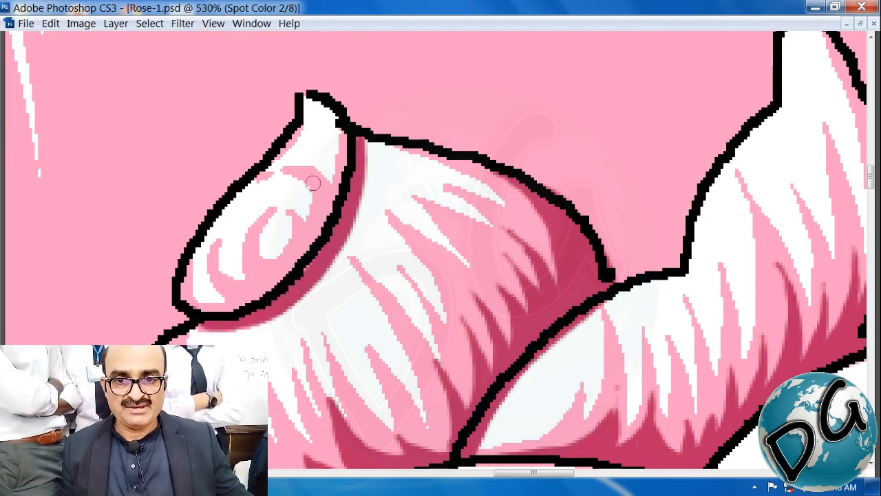
{"action": "left_click_drag", "start_coordinate": [315, 183], "coordinate": [335, 221]}
{"action": "mouse_move", "coordinate": [317, 253]}
{"action": "left_mouse_down"}
{"action": "mouse_move", "coordinate": [245, 265]}
{"action": "mouse_move", "coordinate": [250, 256]}
{"action": "mouse_move", "coordinate": [275, 289]}
{"action": "mouse_move", "coordinate": [296, 269]}
{"action": "left_mouse_up"}
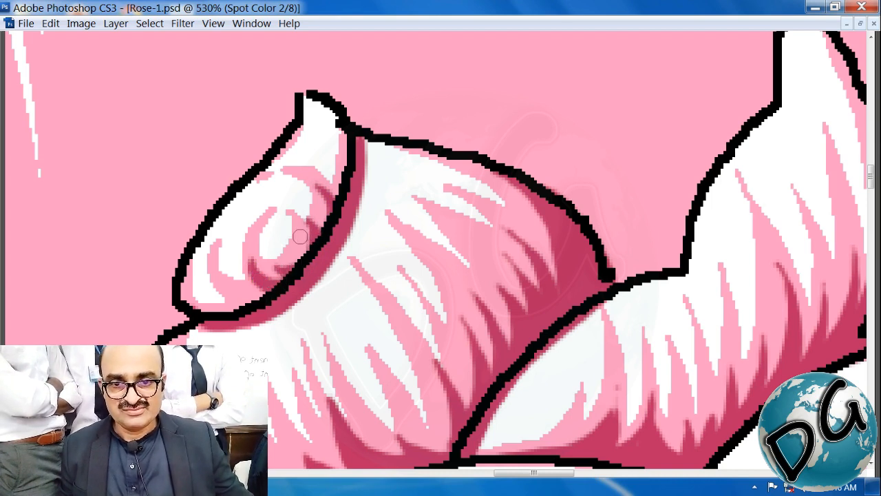
{"action": "left_click_drag", "start_coordinate": [224, 274], "coordinate": [267, 297]}
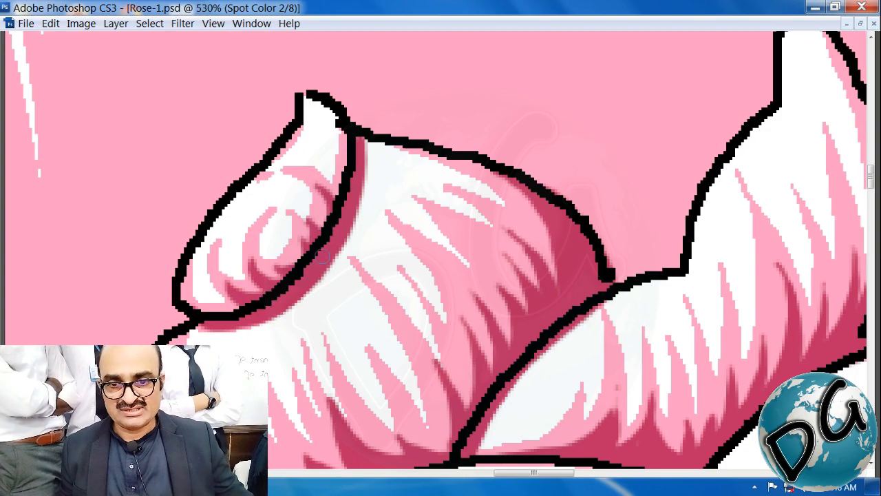
Examine the shading of the rose's inner petals at 100% zoom
{"action": "left_click_drag", "start_coordinate": [521, 276], "coordinate": [187, 474]}
{"action": "key", "text": "ctrl+minus"}
{"action": "key", "text": "ctrl+minus"}
{"action": "key", "text": "ctrl+minus"}
{"action": "key", "text": "ctrl+minus"}
{"action": "key", "text": "ctrl+minus"}
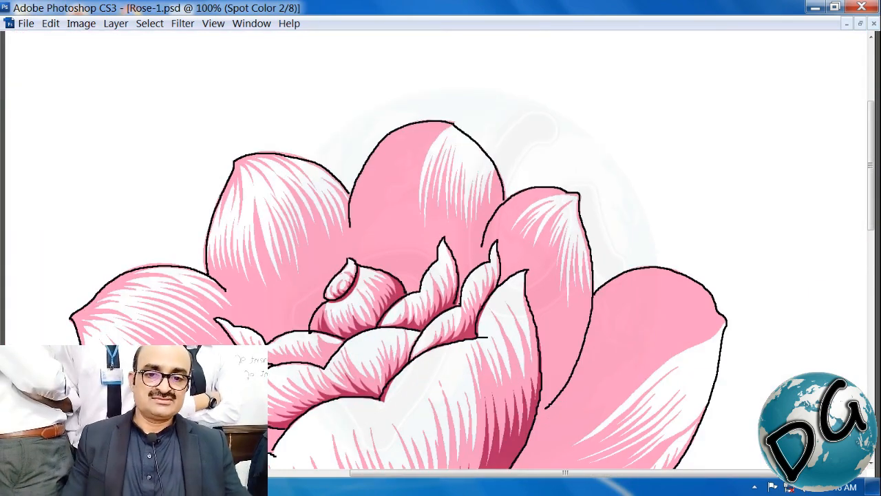
{"action": "left_click_drag", "start_coordinate": [496, 338], "coordinate": [433, 211]}
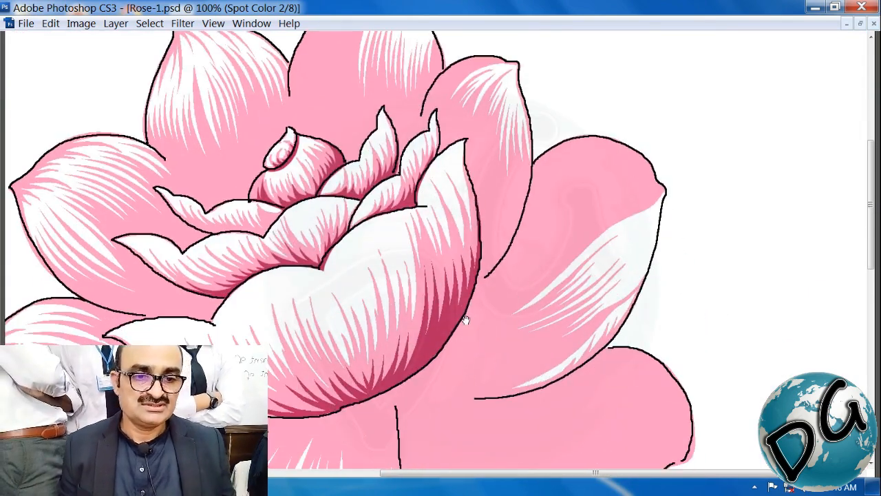
{"action": "left_click_drag", "start_coordinate": [466, 320], "coordinate": [381, 374]}
Trace a Pen path along the curved outer outline of the petal behind the central petal's tip, down to the neighbouring small inner petal
{"action": "left_click_drag", "start_coordinate": [474, 94], "coordinate": [272, 358]}
{"action": "left_click_drag", "start_coordinate": [272, 359], "coordinate": [141, 418]}
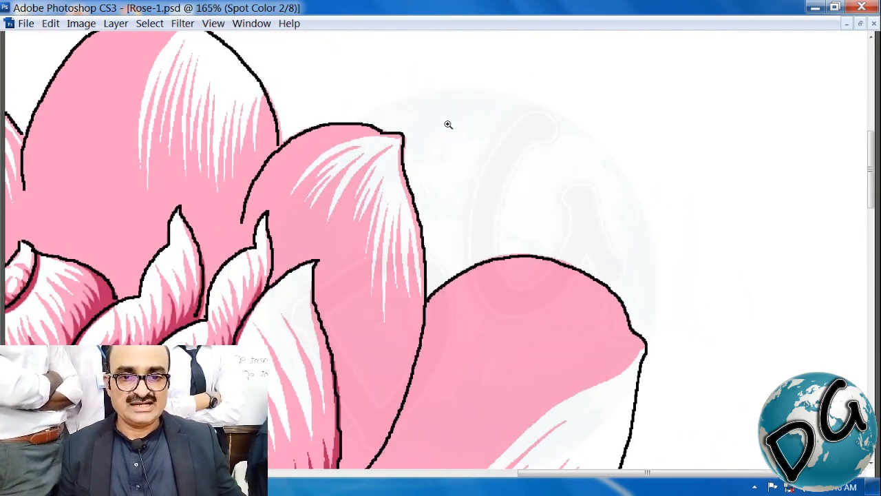
{"action": "left_click", "coordinate": [329, 271]}
{"action": "left_click_drag", "start_coordinate": [302, 308], "coordinate": [170, 311]}
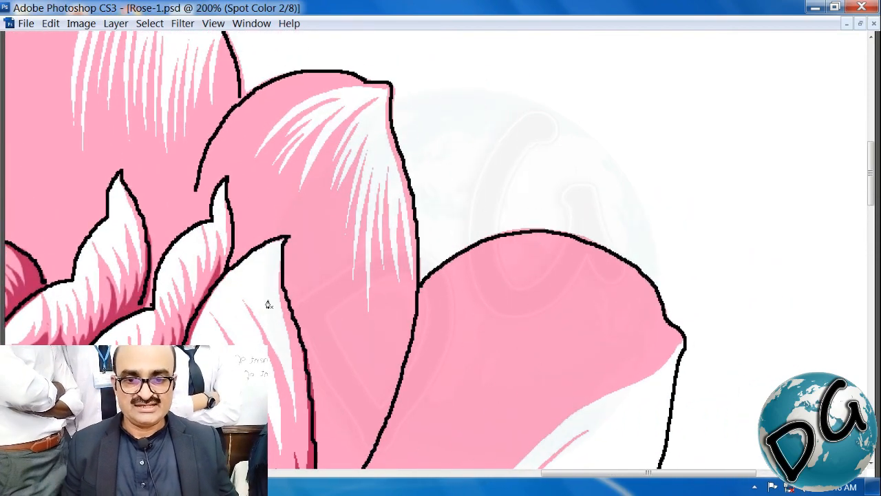
{"action": "left_click_drag", "start_coordinate": [320, 74], "coordinate": [377, 154]}
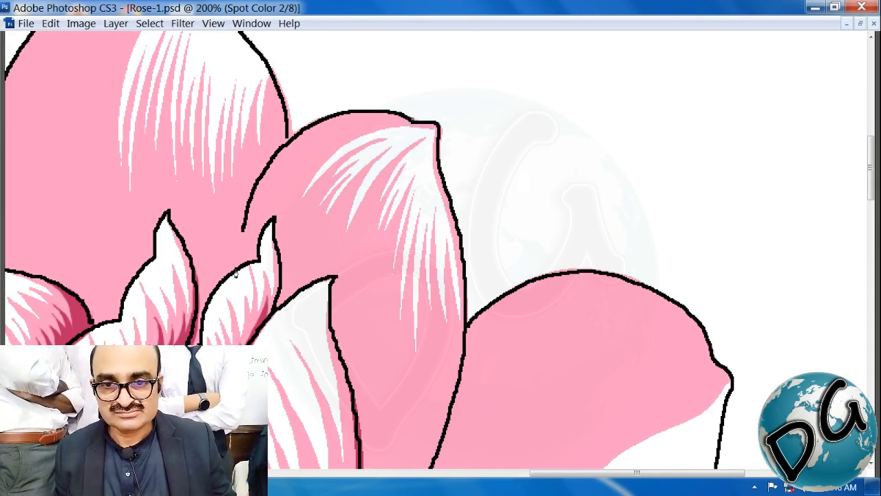
{"action": "left_click", "coordinate": [235, 274]}
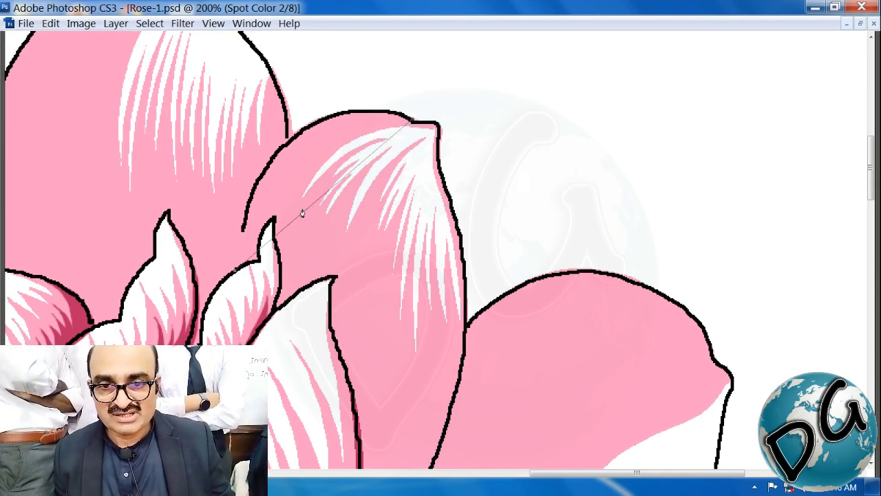
{"action": "left_click_drag", "start_coordinate": [294, 136], "coordinate": [355, 110]}
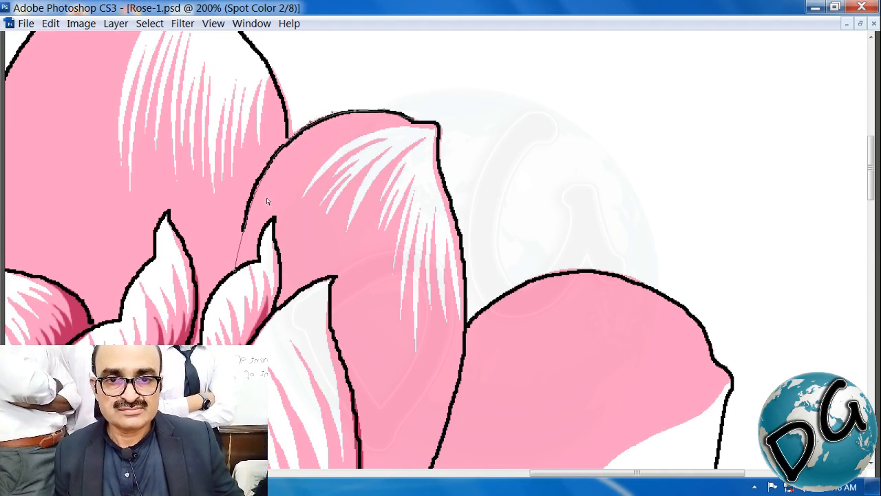
{"action": "left_click_drag", "start_coordinate": [252, 205], "coordinate": [252, 214]}
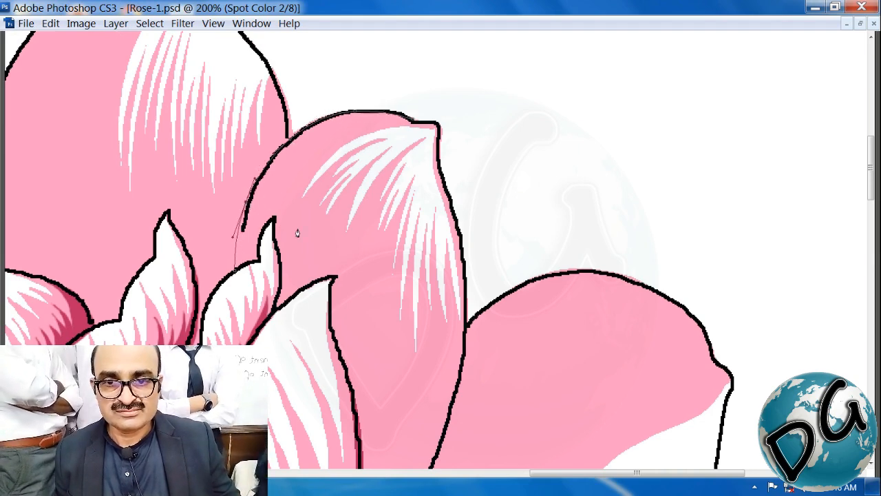
Continue the path along the small inner petal's edge to its pointed tip and close it at the outer petal's peak
{"action": "left_click_drag", "start_coordinate": [347, 174], "coordinate": [173, 358]}
{"action": "left_click_drag", "start_coordinate": [403, 240], "coordinate": [273, 240]}
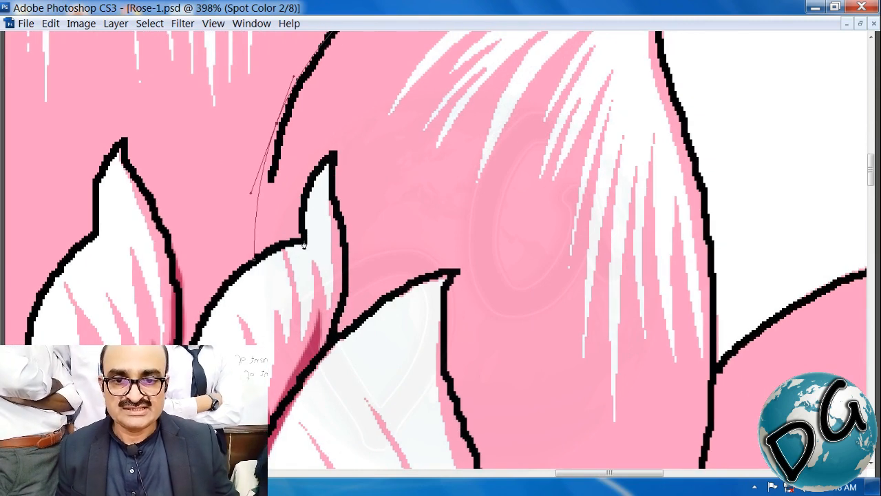
{"action": "left_click", "coordinate": [303, 243]}
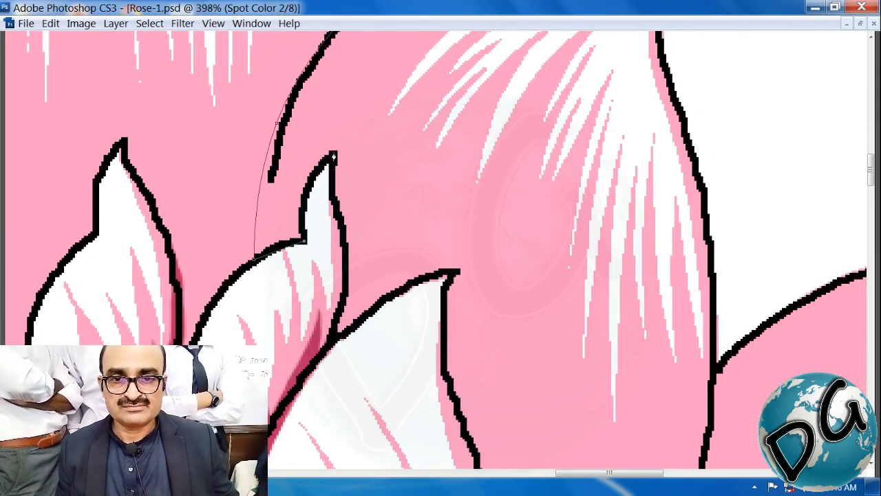
{"action": "left_click", "coordinate": [333, 156]}
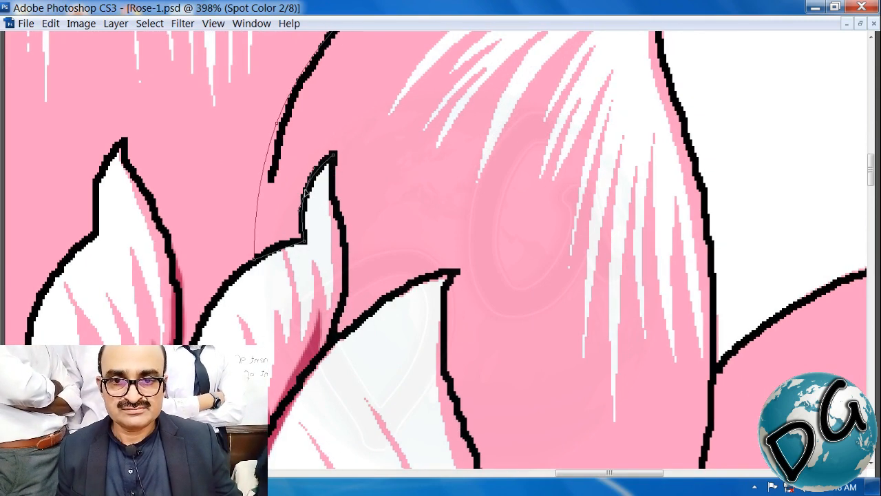
{"action": "left_click_drag", "start_coordinate": [392, 112], "coordinate": [231, 267]}
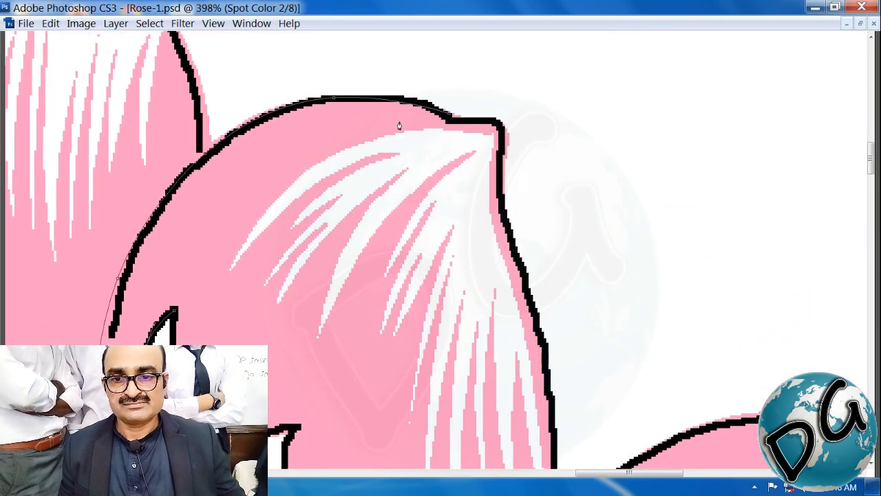
{"action": "left_click", "coordinate": [447, 119]}
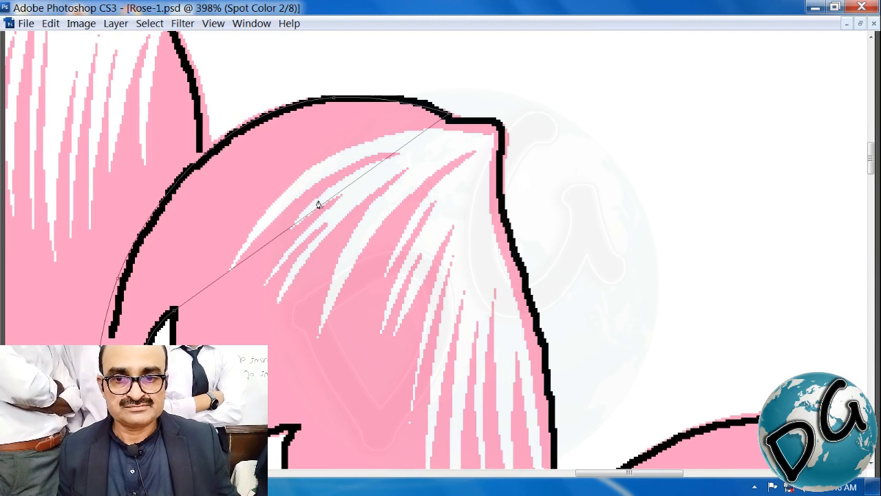
Bend the path's closing segment into a crescent, fill the shape with the dark spot colour and deselect it
{"action": "left_click_drag", "start_coordinate": [314, 216], "coordinate": [283, 151]}
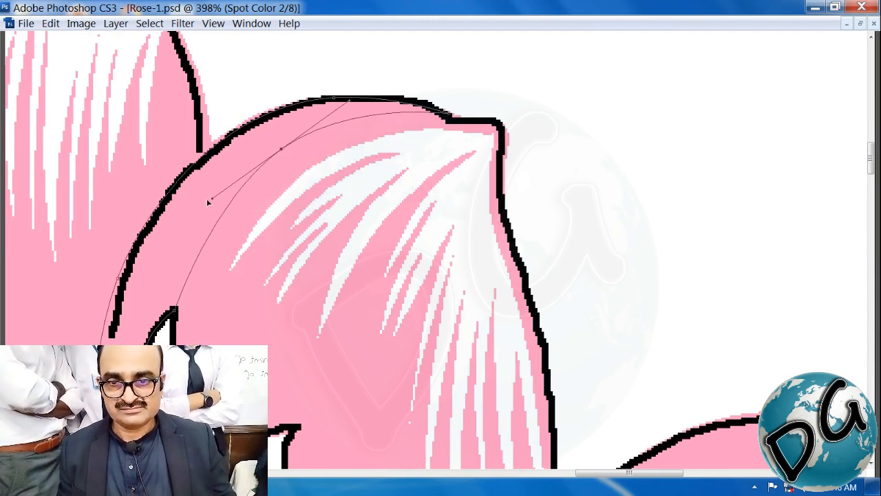
{"action": "left_click_drag", "start_coordinate": [206, 198], "coordinate": [178, 216]}
{"action": "left_click_drag", "start_coordinate": [175, 312], "coordinate": [168, 315]}
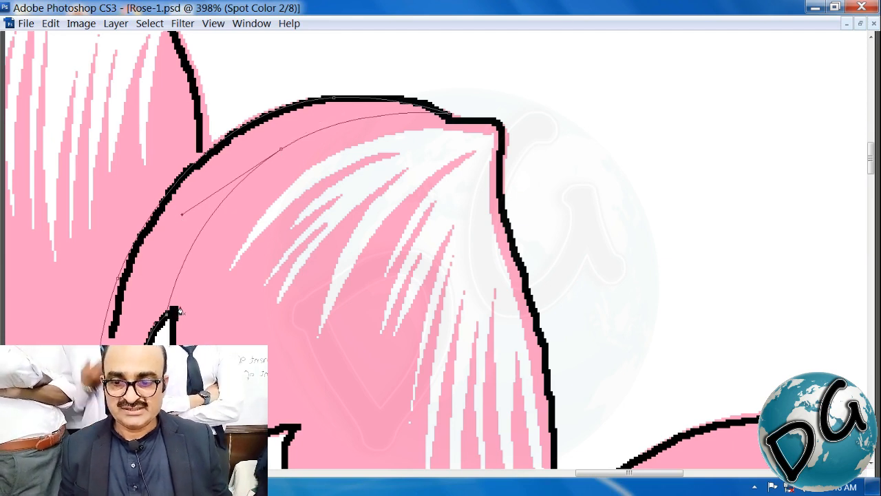
{"action": "left_click", "coordinate": [143, 355]}
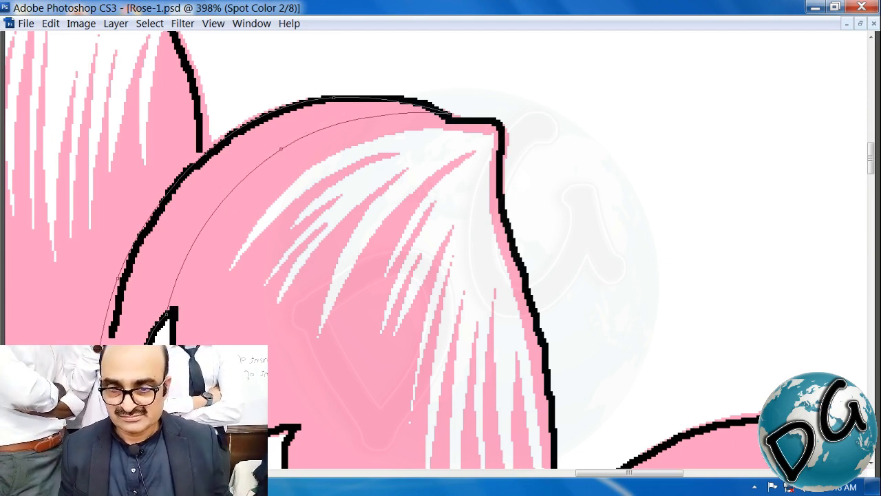
{"action": "key", "text": "ctrl+Return"}
{"action": "key", "text": "alt+Delete"}
{"action": "key", "text": "ctrl+d"}
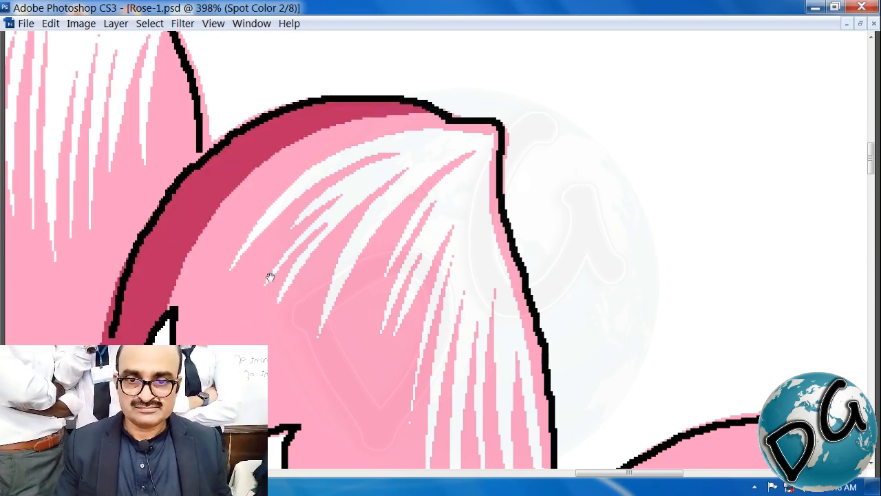
Paint a thin dark shadow along the outer edge of the small inner petal, below its pointed tip
{"action": "left_click_drag", "start_coordinate": [269, 277], "coordinate": [255, 261]}
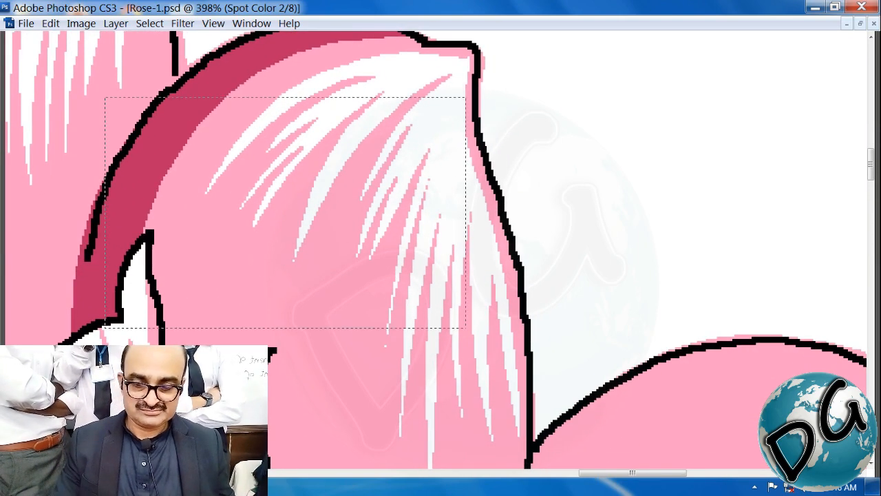
{"action": "left_click_drag", "start_coordinate": [105, 327], "coordinate": [8, 419]}
{"action": "left_click_drag", "start_coordinate": [358, 200], "coordinate": [227, 139]}
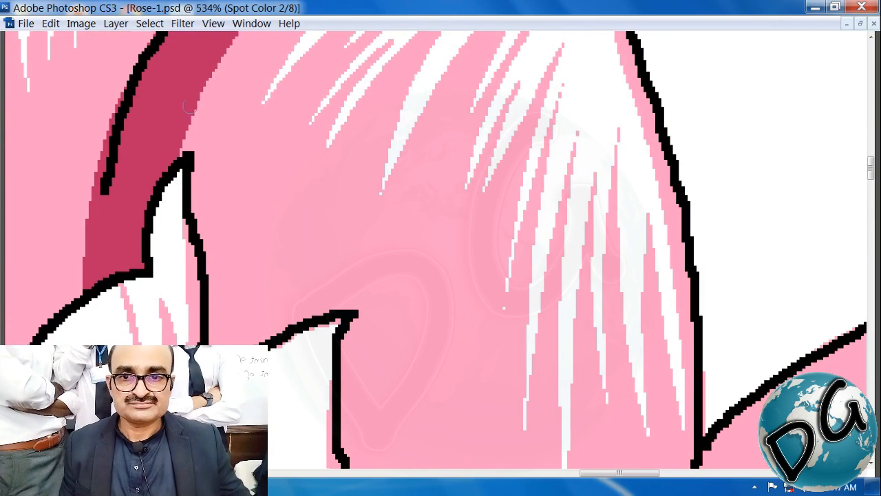
{"action": "left_click_drag", "start_coordinate": [187, 105], "coordinate": [205, 314]}
{"action": "mouse_move", "coordinate": [186, 161]}
{"action": "left_mouse_down"}
{"action": "mouse_move", "coordinate": [202, 288]}
{"action": "mouse_move", "coordinate": [136, 194]}
{"action": "left_mouse_up"}
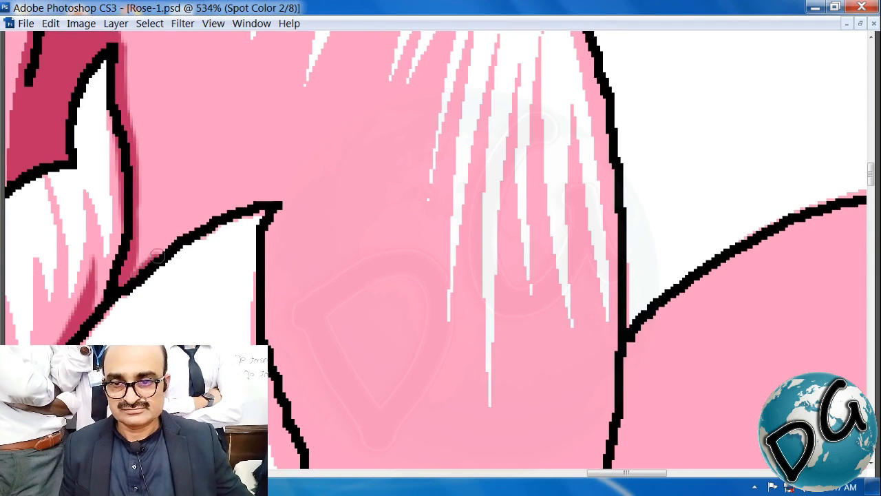
Paint a dark shadow band along the central petal's pointed tip and down its outer outline
{"action": "left_click_drag", "start_coordinate": [319, 234], "coordinate": [275, 87]}
{"action": "mouse_move", "coordinate": [237, 55]}
{"action": "left_mouse_down"}
{"action": "mouse_move", "coordinate": [224, 100]}
{"action": "mouse_move", "coordinate": [229, 196]}
{"action": "mouse_move", "coordinate": [265, 284]}
{"action": "mouse_move", "coordinate": [303, 437]}
{"action": "left_mouse_up"}
{"action": "scroll", "coordinate": [319, 356], "scroll_direction": "down", "scroll_amount": 2}
{"action": "left_click_drag", "start_coordinate": [377, 92], "coordinate": [324, 241]}
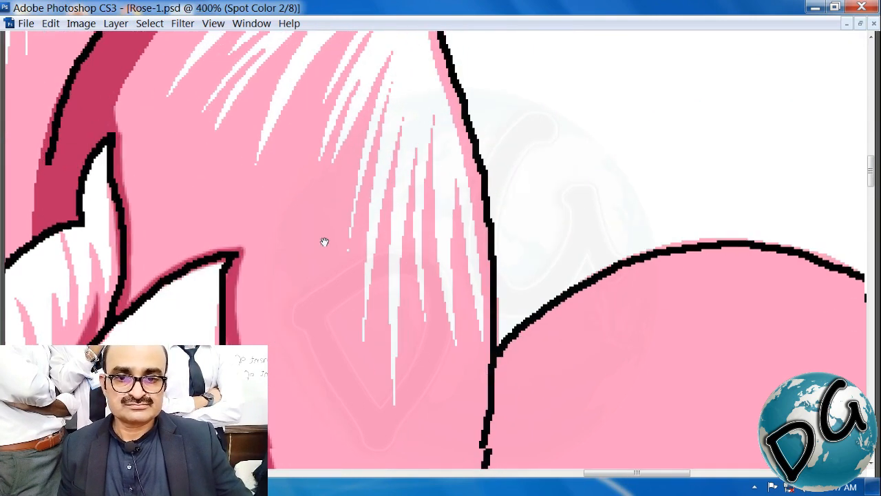
{"action": "left_click_drag", "start_coordinate": [263, 317], "coordinate": [245, 109]}
{"action": "left_click_drag", "start_coordinate": [322, 319], "coordinate": [276, 156]}
{"action": "left_click_drag", "start_coordinate": [267, 203], "coordinate": [239, 426]}
{"action": "left_click_drag", "start_coordinate": [337, 312], "coordinate": [321, 202]}
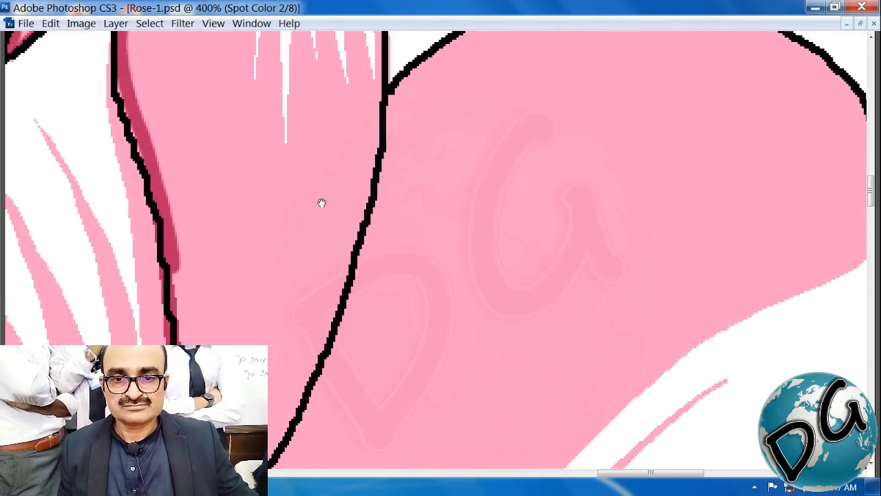
Darken the inside of the crescent-shaded outer petal's lower outline, from the neighbouring petal's junction to the line's end
{"action": "mouse_move", "coordinate": [407, 118]}
{"action": "left_mouse_down"}
{"action": "mouse_move", "coordinate": [330, 272]}
{"action": "mouse_move", "coordinate": [361, 93]}
{"action": "left_mouse_up"}
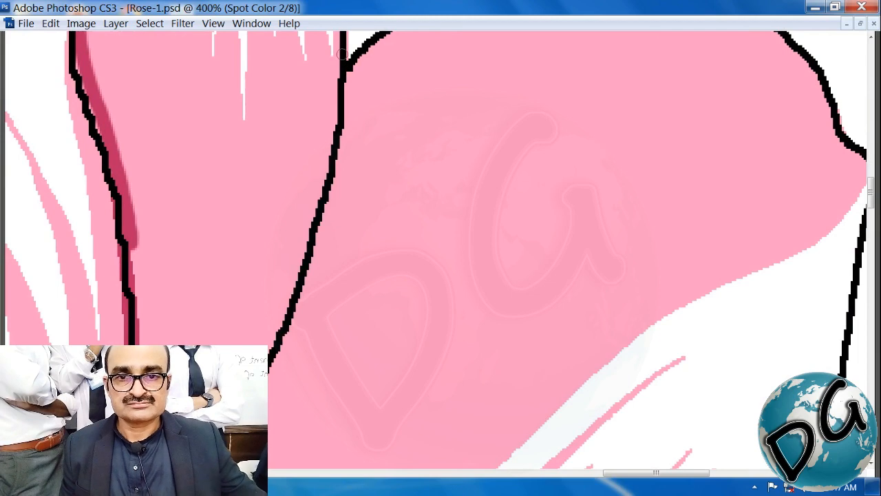
{"action": "mouse_move", "coordinate": [342, 55]}
{"action": "left_mouse_down"}
{"action": "mouse_move", "coordinate": [315, 214]}
{"action": "mouse_move", "coordinate": [269, 357]}
{"action": "left_mouse_up"}
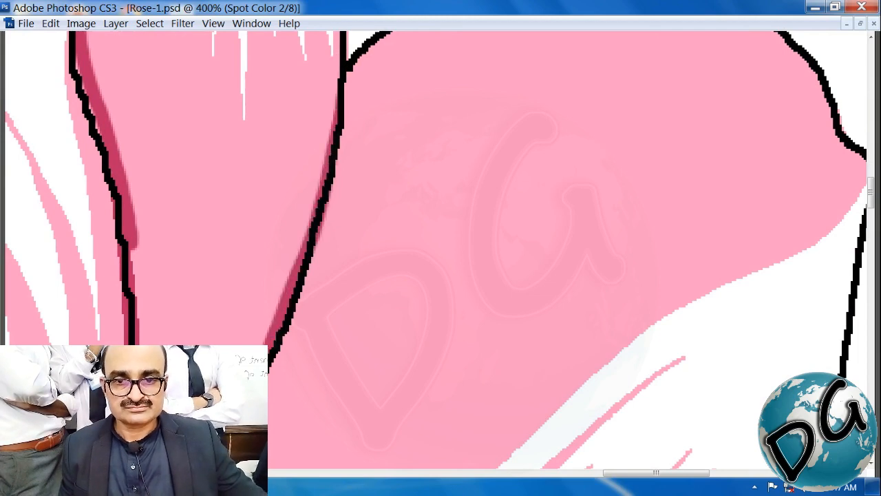
{"action": "key", "text": "ctrl+minus"}
{"action": "key", "text": "ctrl+minus"}
{"action": "key", "text": "ctrl+minus"}
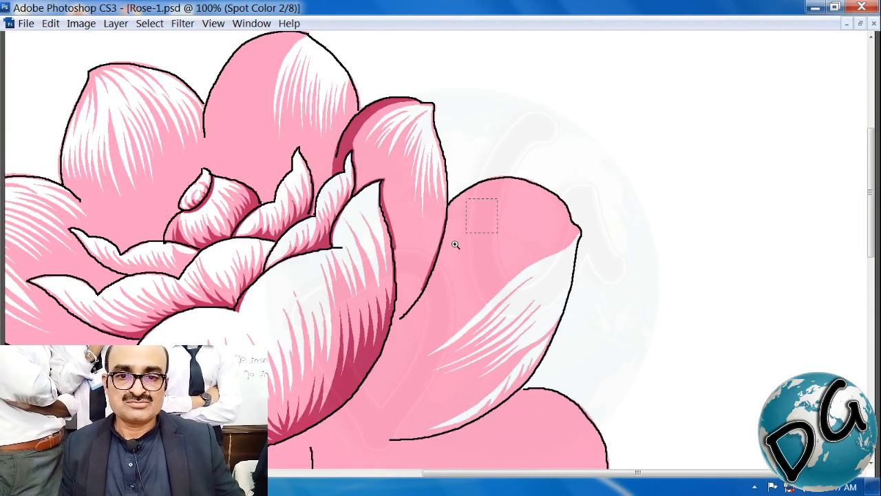
{"action": "left_click_drag", "start_coordinate": [455, 244], "coordinate": [308, 385]}
{"action": "left_click_drag", "start_coordinate": [510, 201], "coordinate": [424, 218]}
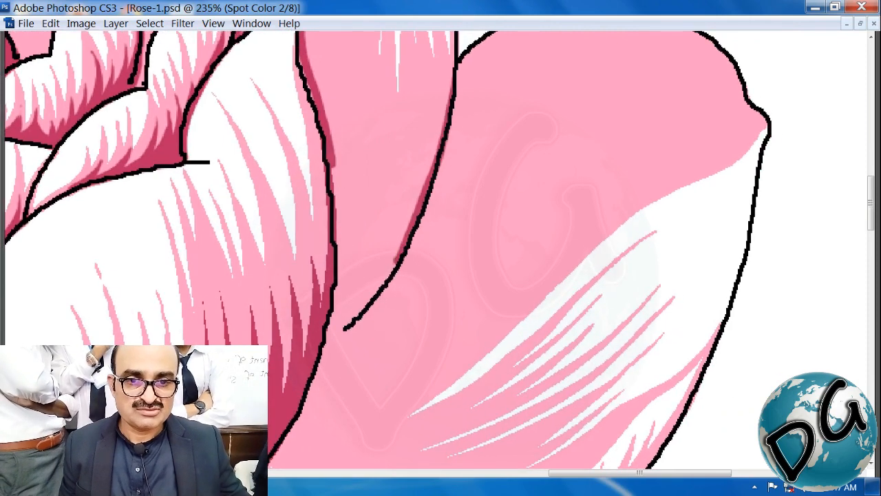
{"action": "mouse_move", "coordinate": [395, 260]}
{"action": "left_mouse_down"}
{"action": "mouse_move", "coordinate": [371, 301]}
{"action": "mouse_move", "coordinate": [320, 350]}
{"action": "left_mouse_up"}
Paint the first dark tapered strokes out of the crescent shadow toward the outer petal's white highlights
{"action": "left_click_drag", "start_coordinate": [437, 73], "coordinate": [352, 287]}
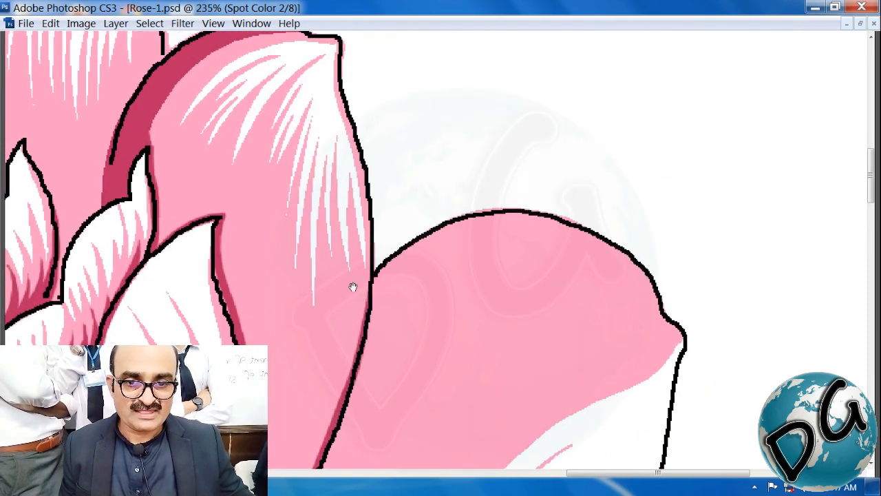
{"action": "left_click_drag", "start_coordinate": [296, 56], "coordinate": [131, 304]}
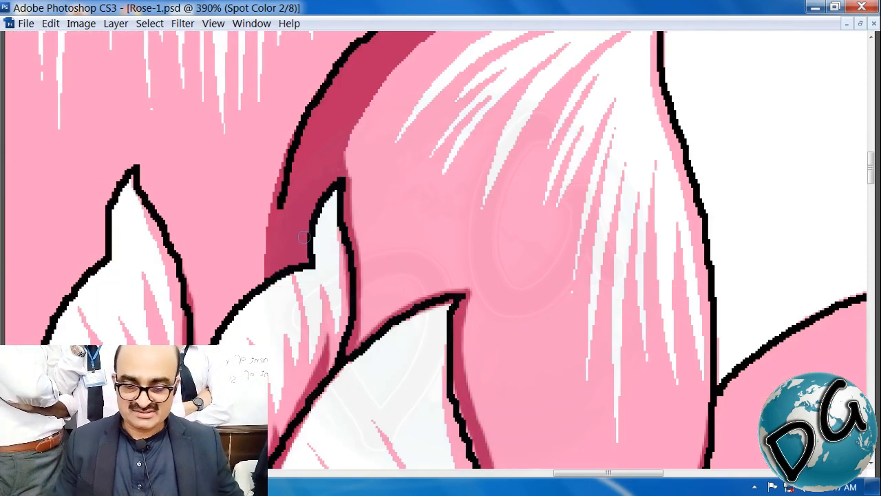
{"action": "left_click_drag", "start_coordinate": [366, 172], "coordinate": [244, 217]}
{"action": "left_click_drag", "start_coordinate": [488, 75], "coordinate": [124, 413]}
{"action": "mouse_move", "coordinate": [451, 93]}
{"action": "left_mouse_down"}
{"action": "mouse_move", "coordinate": [277, 144]}
{"action": "mouse_move", "coordinate": [236, 144]}
{"action": "mouse_move", "coordinate": [157, 252]}
{"action": "left_mouse_up"}
{"action": "left_click_drag", "start_coordinate": [181, 190], "coordinate": [146, 266]}
{"action": "left_click_drag", "start_coordinate": [214, 207], "coordinate": [164, 341]}
{"action": "left_click_drag", "start_coordinate": [268, 197], "coordinate": [191, 341]}
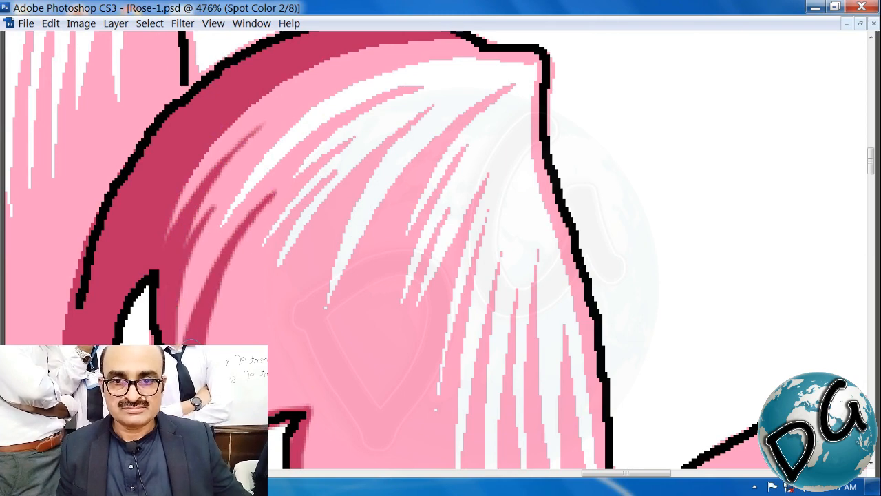
Fill the area above the central petal's tip with a row of short, closely spaced dark tapered strokes
{"action": "mouse_move", "coordinate": [242, 277]}
{"action": "left_mouse_down"}
{"action": "mouse_move", "coordinate": [209, 364]}
{"action": "mouse_move", "coordinate": [226, 335]}
{"action": "mouse_move", "coordinate": [144, 275]}
{"action": "left_mouse_up"}
{"action": "left_click_drag", "start_coordinate": [183, 191], "coordinate": [126, 341]}
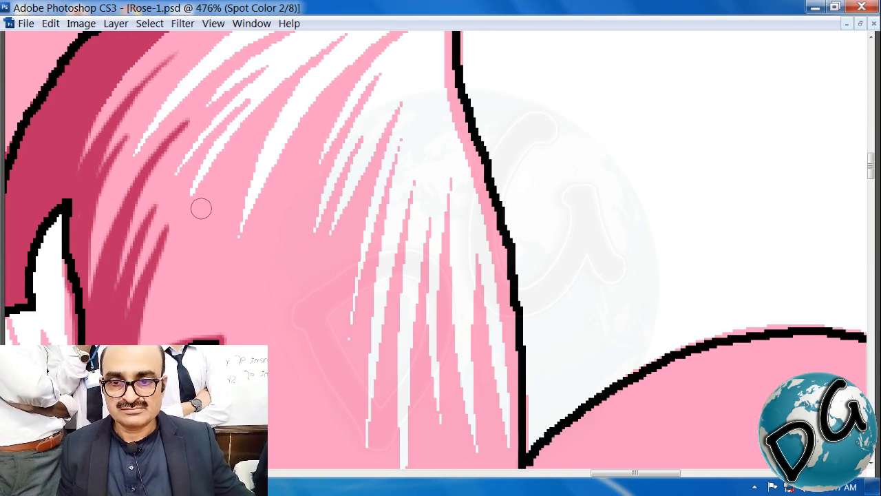
{"action": "left_click_drag", "start_coordinate": [201, 207], "coordinate": [157, 306]}
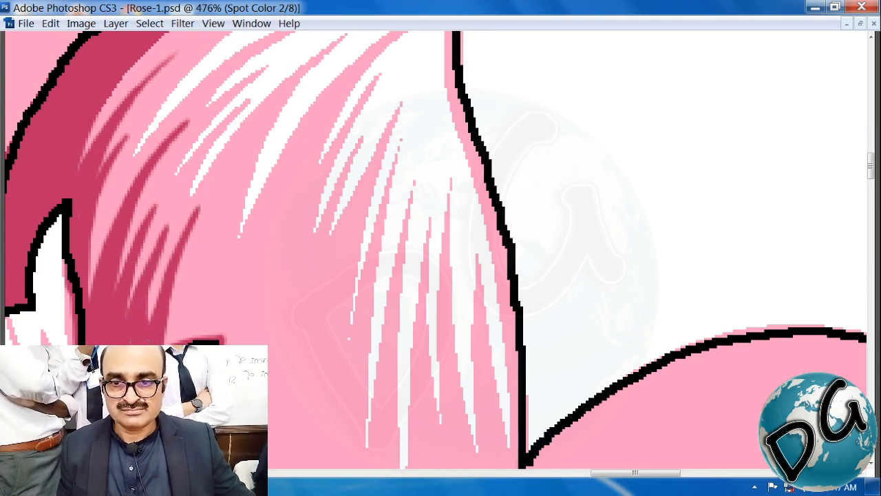
{"action": "left_click_drag", "start_coordinate": [227, 222], "coordinate": [183, 308]}
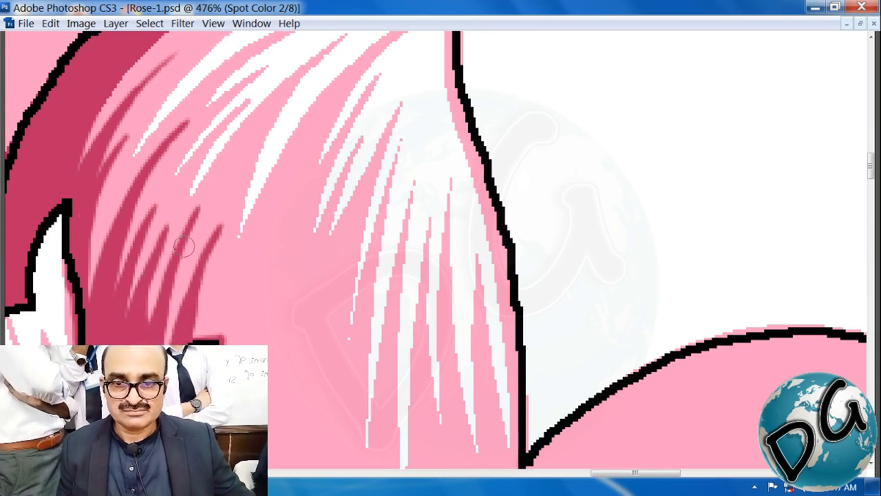
{"action": "left_click_drag", "start_coordinate": [184, 245], "coordinate": [167, 336]}
{"action": "left_click_drag", "start_coordinate": [227, 250], "coordinate": [207, 300]}
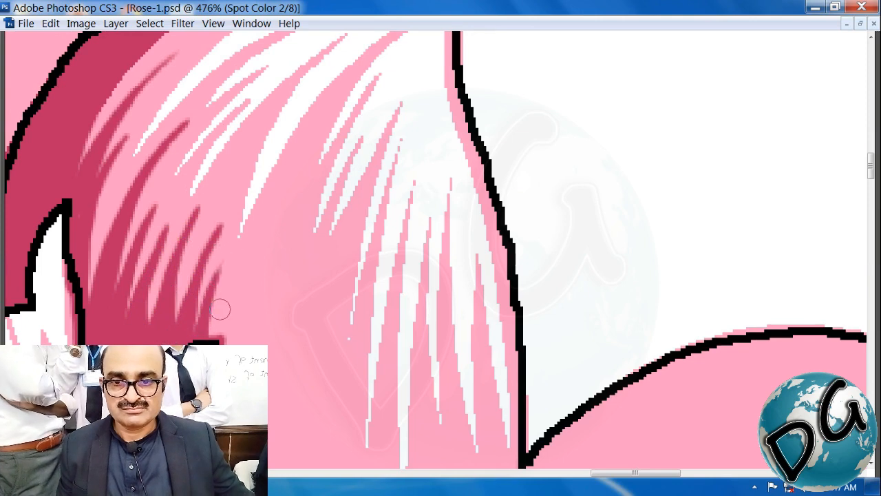
Add two long dark tapered strokes running down the outer petal beside the central petal's tip
{"action": "mouse_move", "coordinate": [306, 150]}
{"action": "left_mouse_down"}
{"action": "mouse_move", "coordinate": [269, 208]}
{"action": "mouse_move", "coordinate": [224, 371]}
{"action": "left_mouse_up"}
{"action": "left_click_drag", "start_coordinate": [243, 296], "coordinate": [157, 210]}
{"action": "left_click_drag", "start_coordinate": [163, 181], "coordinate": [135, 319]}
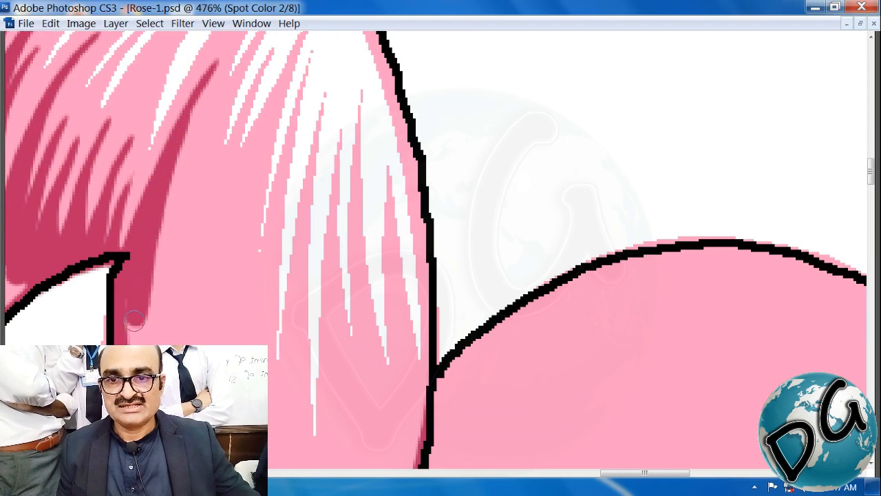
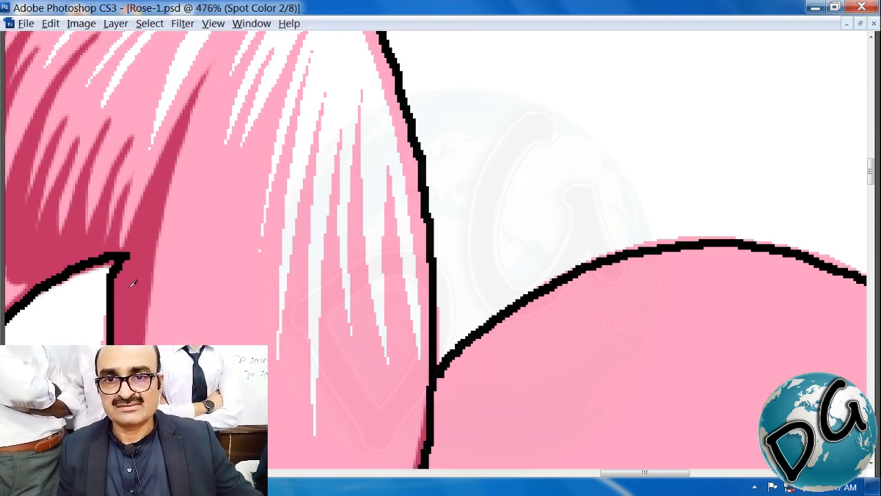
{"action": "mouse_move", "coordinate": [177, 257]}
{"action": "left_mouse_down"}
{"action": "mouse_move", "coordinate": [161, 214]}
{"action": "mouse_move", "coordinate": [132, 191]}
{"action": "left_mouse_up"}
{"action": "left_click_drag", "start_coordinate": [169, 155], "coordinate": [172, 170]}
{"action": "left_click_drag", "start_coordinate": [167, 87], "coordinate": [114, 323]}
{"action": "left_click_drag", "start_coordinate": [93, 241], "coordinate": [94, 342]}
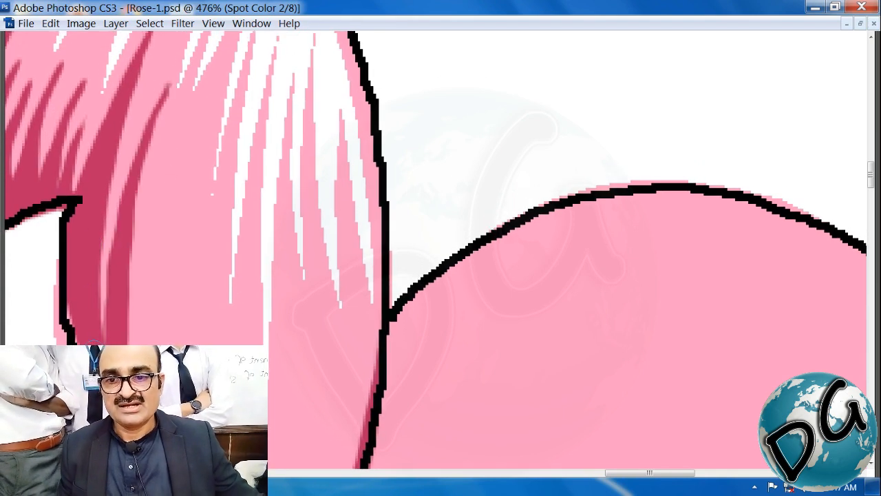
{"action": "mouse_move", "coordinate": [157, 115]}
{"action": "left_mouse_down"}
{"action": "mouse_move", "coordinate": [113, 252]}
{"action": "mouse_move", "coordinate": [105, 340]}
{"action": "left_mouse_up"}
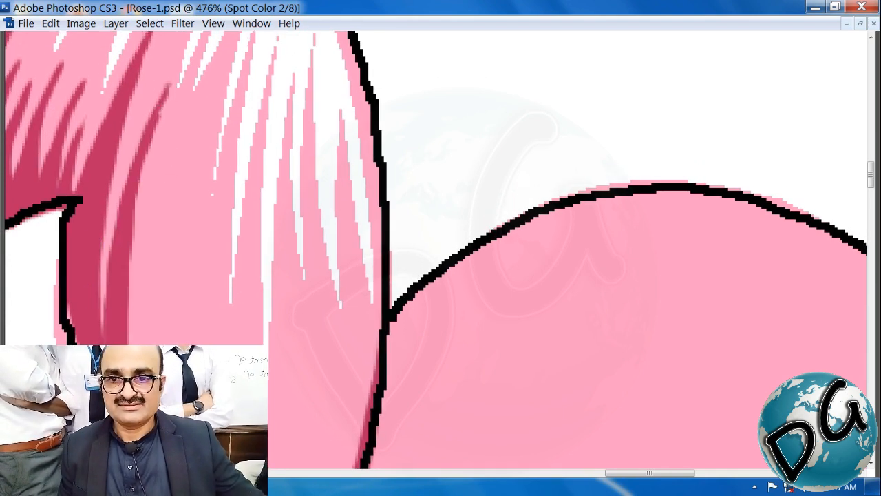
Paint a series of long dark tapered strokes down the outer petal beside the central petal, advancing toward the white highlights
{"action": "mouse_move", "coordinate": [153, 128]}
{"action": "left_mouse_down"}
{"action": "mouse_move", "coordinate": [126, 261]}
{"action": "mouse_move", "coordinate": [131, 341]}
{"action": "left_mouse_up"}
{"action": "left_click_drag", "start_coordinate": [170, 254], "coordinate": [125, 239]}
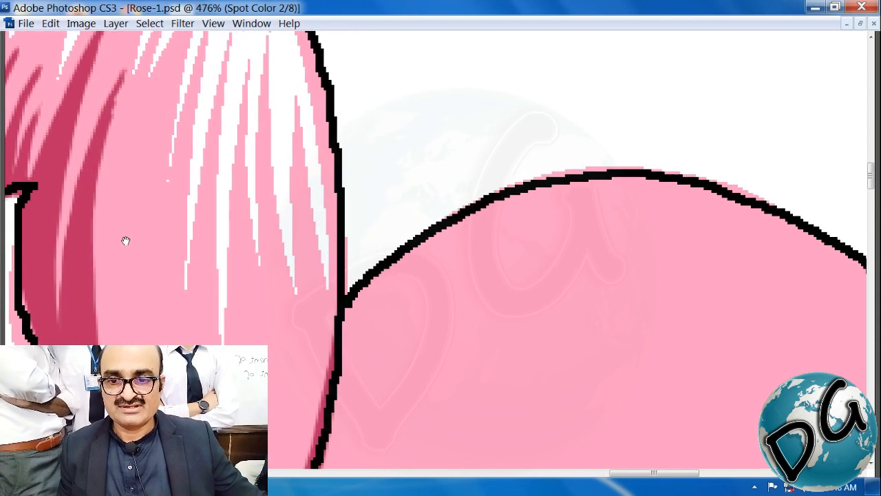
{"action": "left_click_drag", "start_coordinate": [134, 122], "coordinate": [107, 341]}
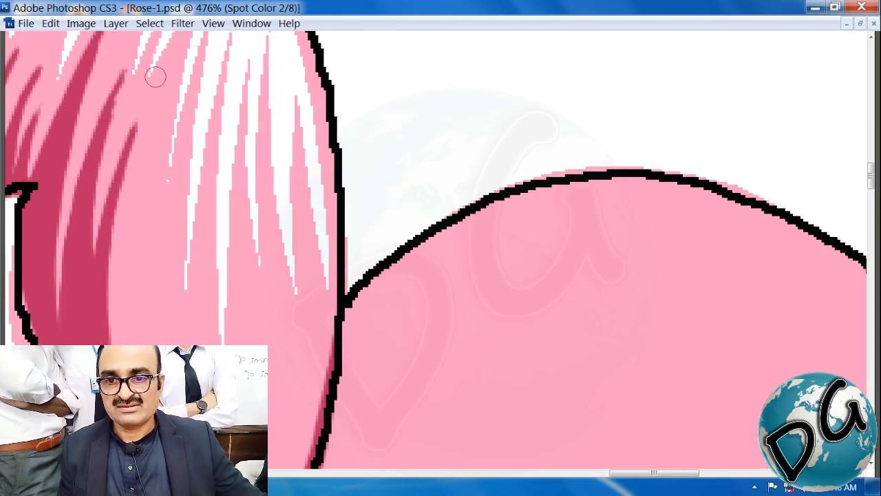
{"action": "mouse_move", "coordinate": [157, 75]}
{"action": "left_mouse_down"}
{"action": "mouse_move", "coordinate": [109, 251]}
{"action": "mouse_move", "coordinate": [117, 340]}
{"action": "left_mouse_up"}
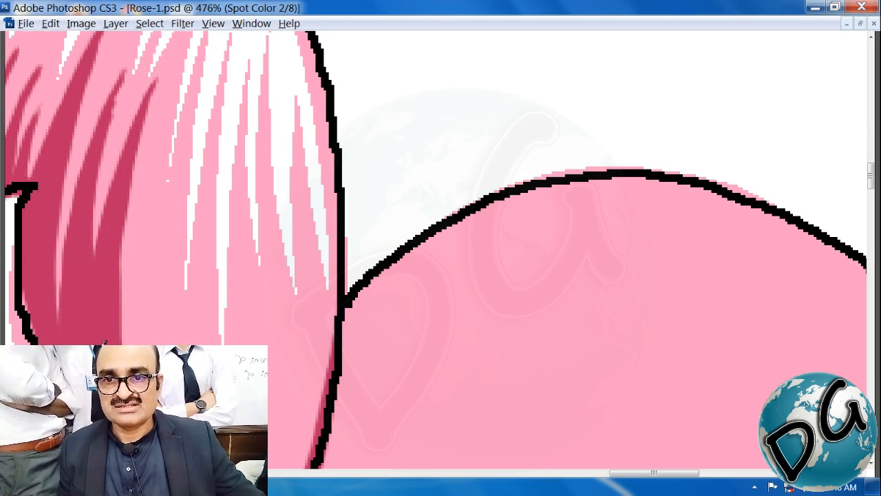
{"action": "scroll", "coordinate": [132, 293], "scroll_direction": "down", "scroll_amount": 4}
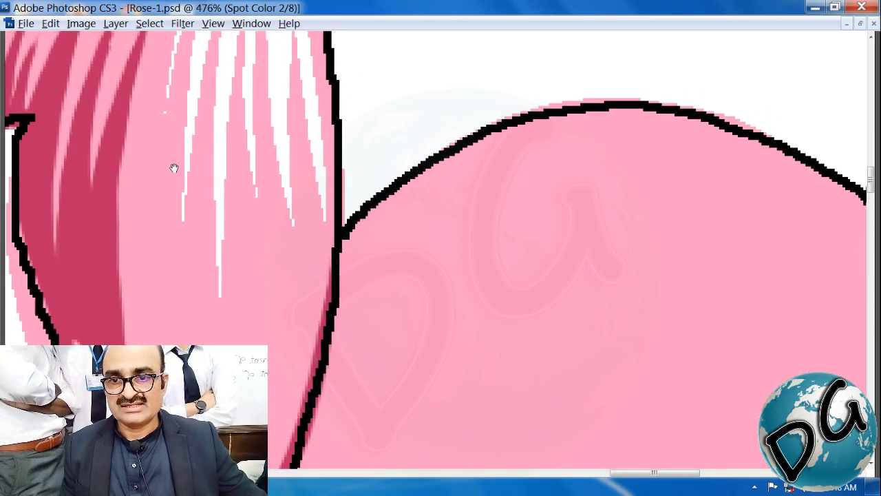
{"action": "left_click_drag", "start_coordinate": [174, 168], "coordinate": [182, 187]}
{"action": "mouse_move", "coordinate": [168, 97]}
{"action": "left_mouse_down"}
{"action": "mouse_move", "coordinate": [144, 176]}
{"action": "mouse_move", "coordinate": [132, 297]}
{"action": "left_mouse_up"}
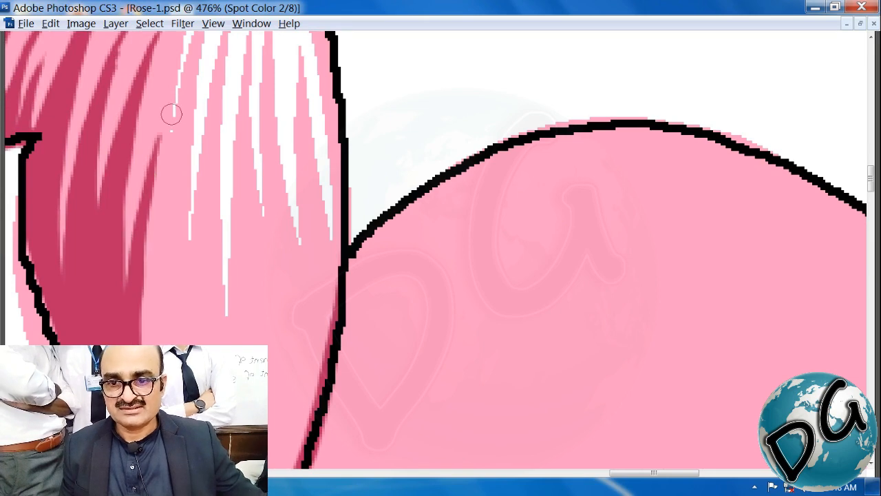
{"action": "mouse_move", "coordinate": [172, 114]}
{"action": "left_mouse_down"}
{"action": "mouse_move", "coordinate": [147, 207]}
{"action": "mouse_move", "coordinate": [141, 342]}
{"action": "left_mouse_up"}
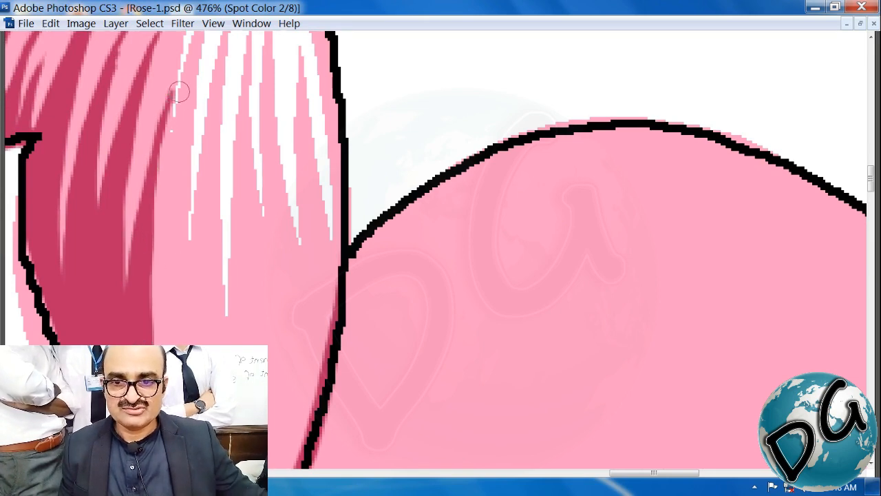
Paint a fan of dark tapered strokes below the petal's white highlights and fill its narrow lower end with solid dark shadow
{"action": "left_click_drag", "start_coordinate": [199, 289], "coordinate": [169, 204]}
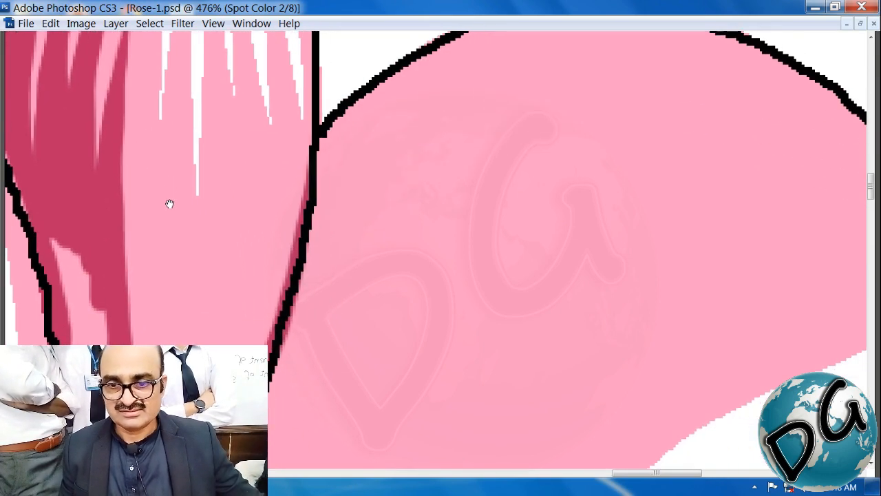
{"action": "left_click_drag", "start_coordinate": [146, 132], "coordinate": [147, 328]}
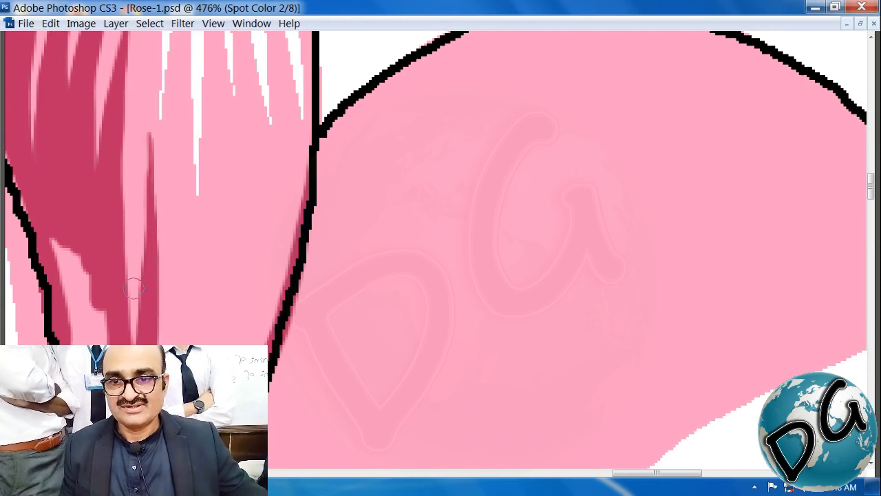
{"action": "left_click_drag", "start_coordinate": [112, 217], "coordinate": [119, 326]}
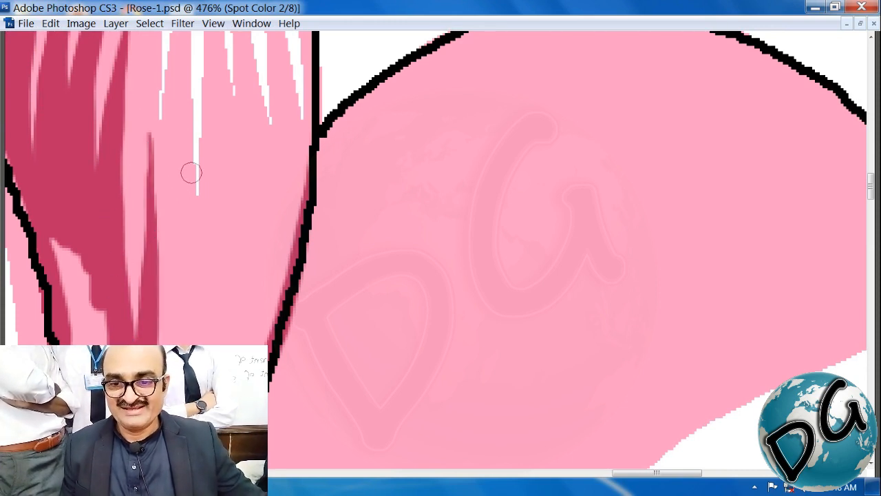
{"action": "left_click_drag", "start_coordinate": [186, 294], "coordinate": [167, 265]}
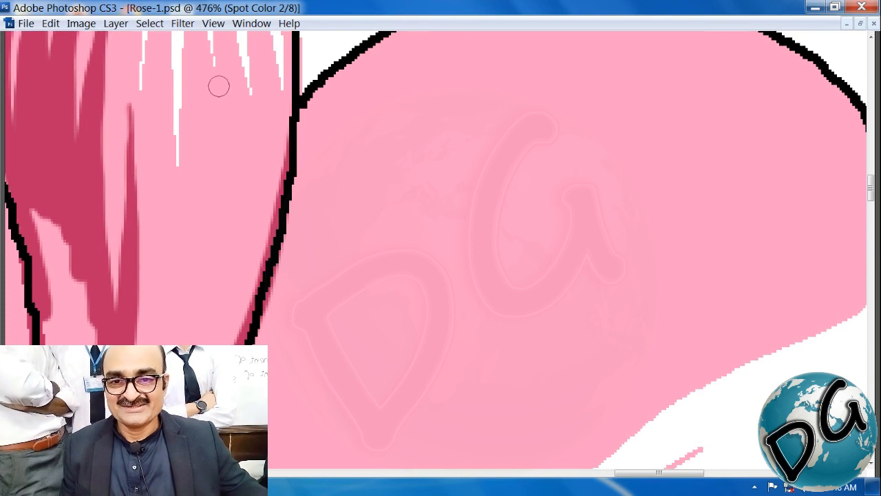
{"action": "left_click_drag", "start_coordinate": [219, 86], "coordinate": [203, 339]}
{"action": "left_click_drag", "start_coordinate": [184, 181], "coordinate": [170, 314]}
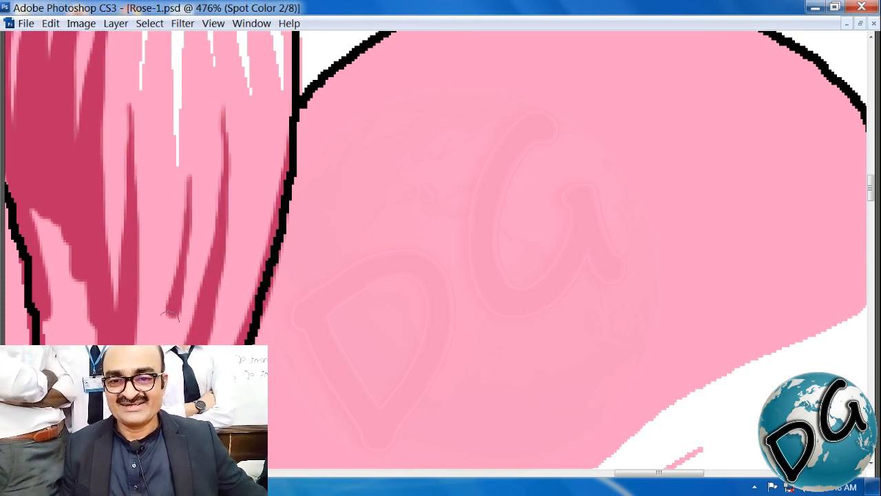
{"action": "left_click_drag", "start_coordinate": [161, 170], "coordinate": [145, 307]}
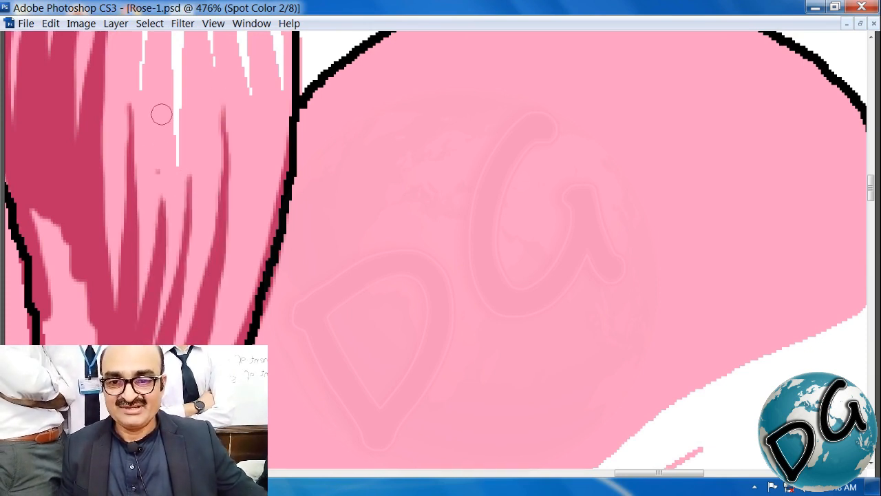
{"action": "left_click_drag", "start_coordinate": [158, 161], "coordinate": [143, 307]}
{"action": "left_click_drag", "start_coordinate": [192, 229], "coordinate": [182, 307]}
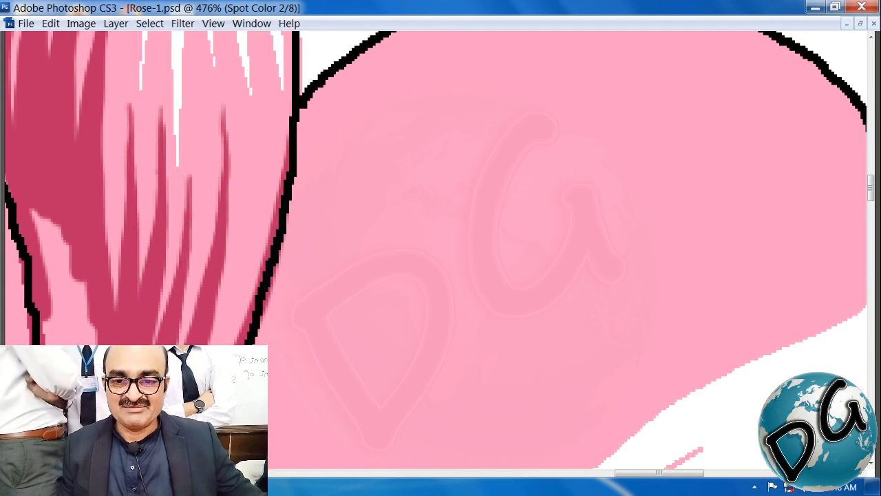
{"action": "mouse_move", "coordinate": [259, 96]}
{"action": "left_mouse_down"}
{"action": "mouse_move", "coordinate": [257, 133]}
{"action": "mouse_move", "coordinate": [229, 342]}
{"action": "left_mouse_up"}
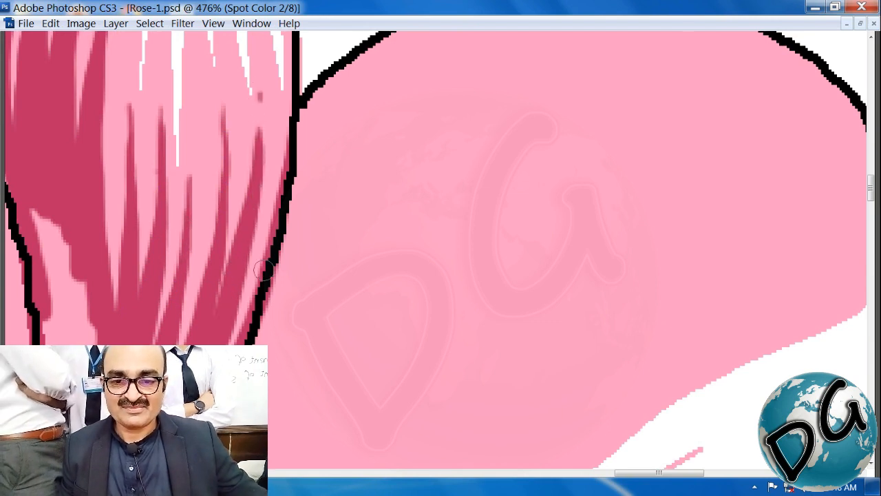
{"action": "mouse_move", "coordinate": [251, 63]}
{"action": "left_mouse_down"}
{"action": "mouse_move", "coordinate": [258, 130]}
{"action": "mouse_move", "coordinate": [239, 343]}
{"action": "mouse_move", "coordinate": [330, 168]}
{"action": "left_mouse_up"}
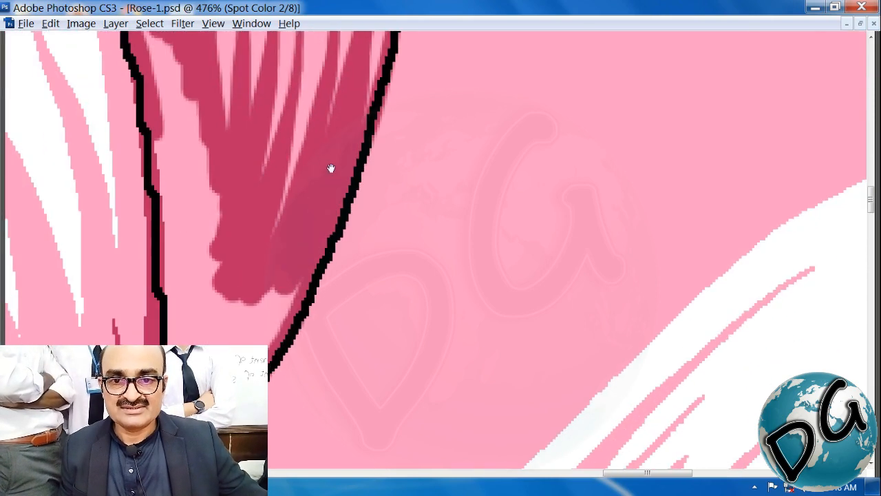
{"action": "mouse_move", "coordinate": [289, 282]}
{"action": "left_mouse_down"}
{"action": "mouse_move", "coordinate": [449, 98]}
{"action": "mouse_move", "coordinate": [287, 331]}
{"action": "mouse_move", "coordinate": [285, 231]}
{"action": "left_mouse_up"}
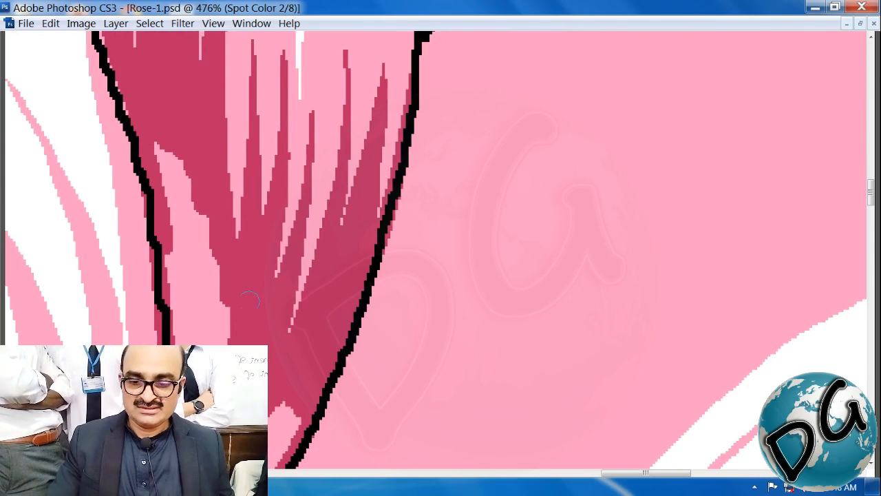
Examine the petal's dark shading within the whole flower and up close, from its crescent shadow to its lower end
{"action": "key", "text": "ctrl+minus"}
{"action": "key", "text": "ctrl+minus"}
{"action": "key", "text": "ctrl+minus"}
{"action": "key", "text": "ctrl+minus"}
{"action": "key", "text": "ctrl+minus"}
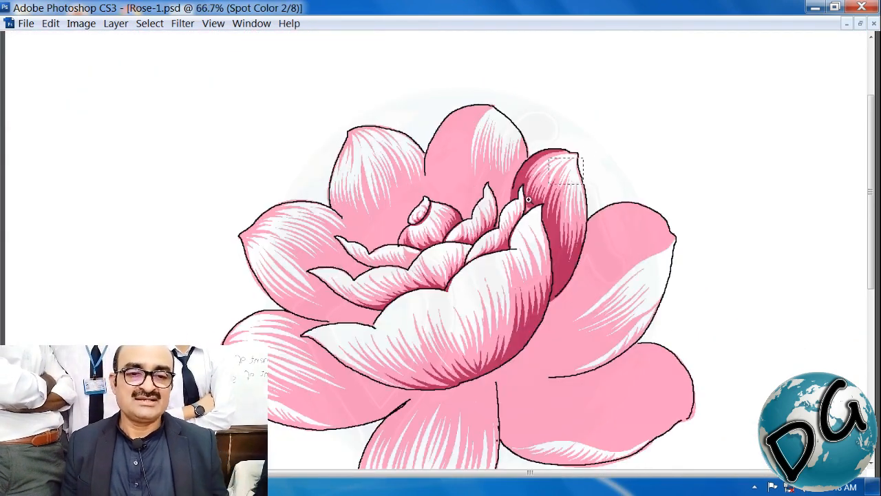
{"action": "left_click_drag", "start_coordinate": [528, 199], "coordinate": [356, 243]}
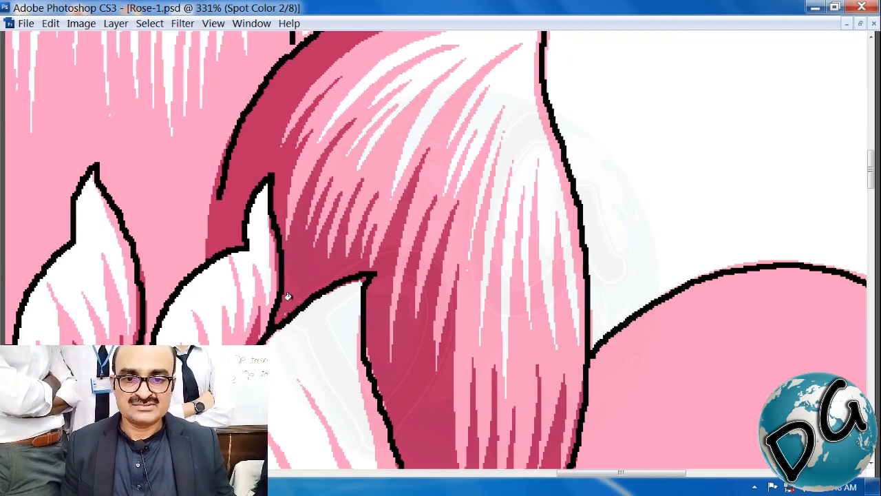
{"action": "left_click_drag", "start_coordinate": [292, 291], "coordinate": [234, 188]}
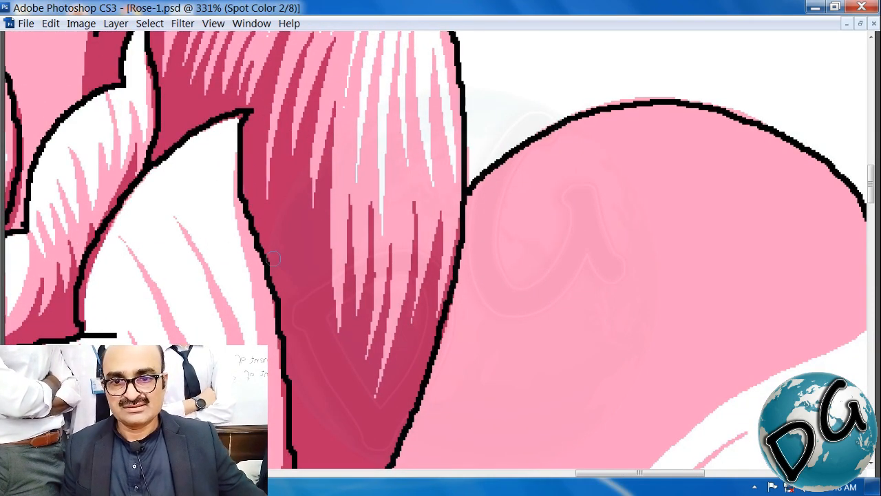
{"action": "left_click_drag", "start_coordinate": [349, 360], "coordinate": [235, 122]}
{"action": "key", "text": "ctrl+minus"}
{"action": "key", "text": "ctrl+minus"}
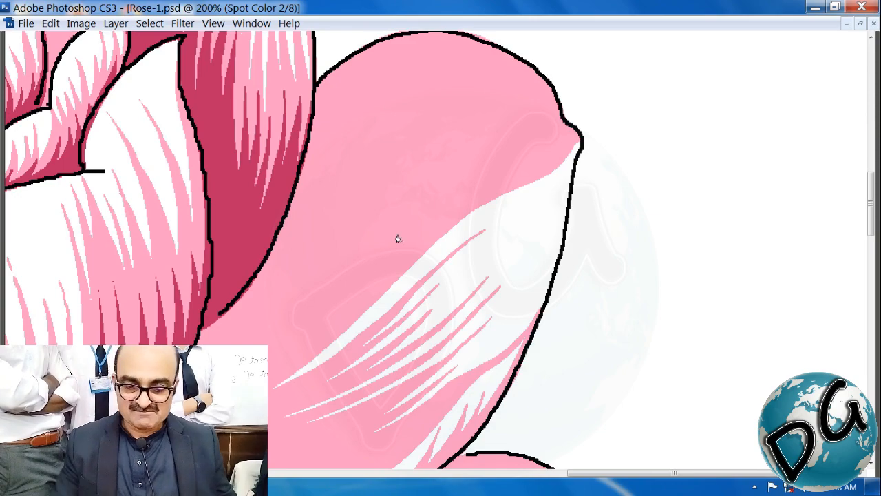
Trace the upper outline of the adjacent unshaded outer petal with a curved Pen path, from the shaded petal's junction to the notch near its tip
{"action": "left_click_drag", "start_coordinate": [397, 239], "coordinate": [362, 252]}
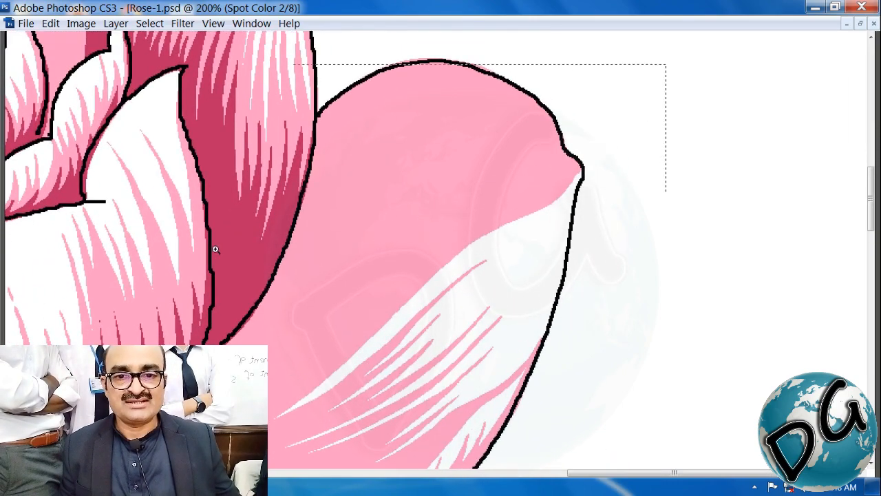
{"action": "left_click_drag", "start_coordinate": [215, 249], "coordinate": [170, 326]}
{"action": "left_click_drag", "start_coordinate": [411, 292], "coordinate": [314, 318]}
{"action": "mouse_move", "coordinate": [579, 234]}
{"action": "left_mouse_down"}
{"action": "mouse_move", "coordinate": [643, 218]}
{"action": "mouse_move", "coordinate": [701, 119]}
{"action": "left_mouse_up"}
{"action": "left_click_drag", "start_coordinate": [542, 222], "coordinate": [600, 132]}
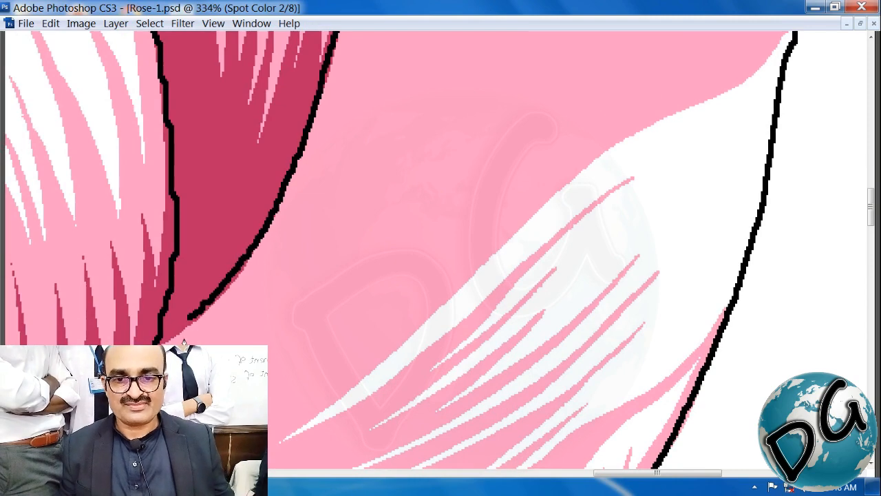
{"action": "left_click_drag", "start_coordinate": [370, 104], "coordinate": [242, 206]}
{"action": "left_click_drag", "start_coordinate": [370, 35], "coordinate": [227, 194]}
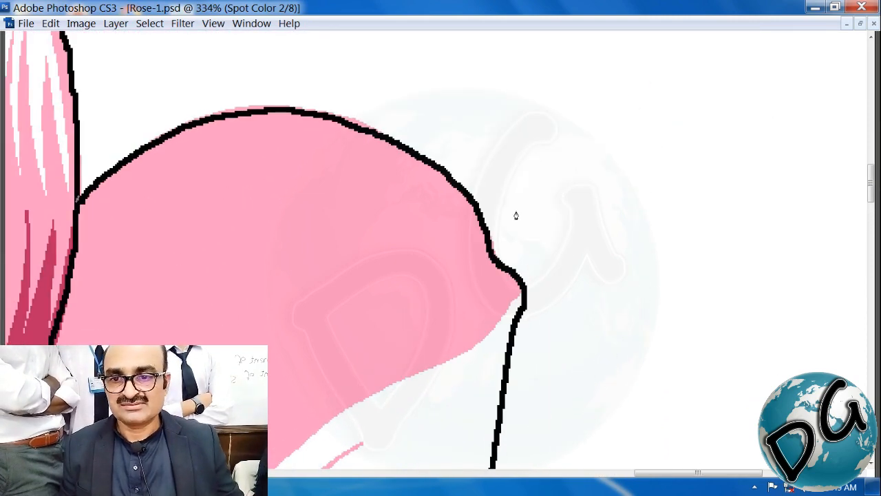
{"action": "left_click", "coordinate": [495, 262], "text": "shift"}
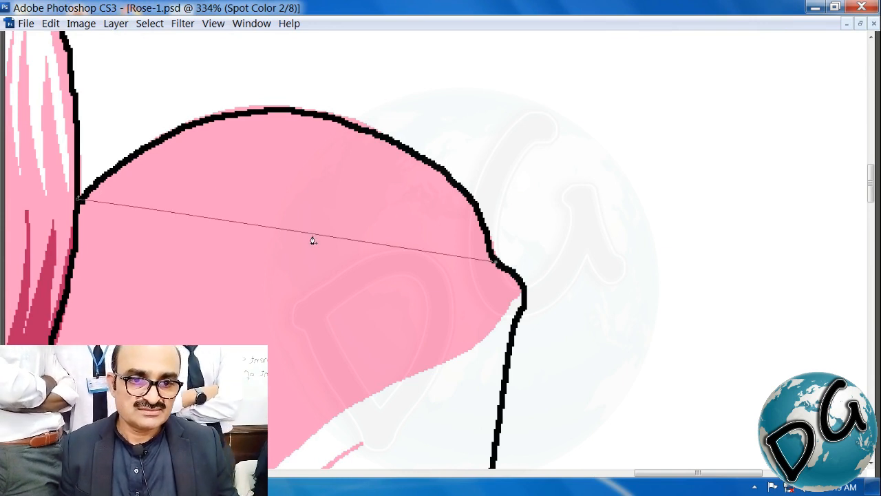
{"action": "left_click_drag", "start_coordinate": [313, 237], "coordinate": [331, 118]}
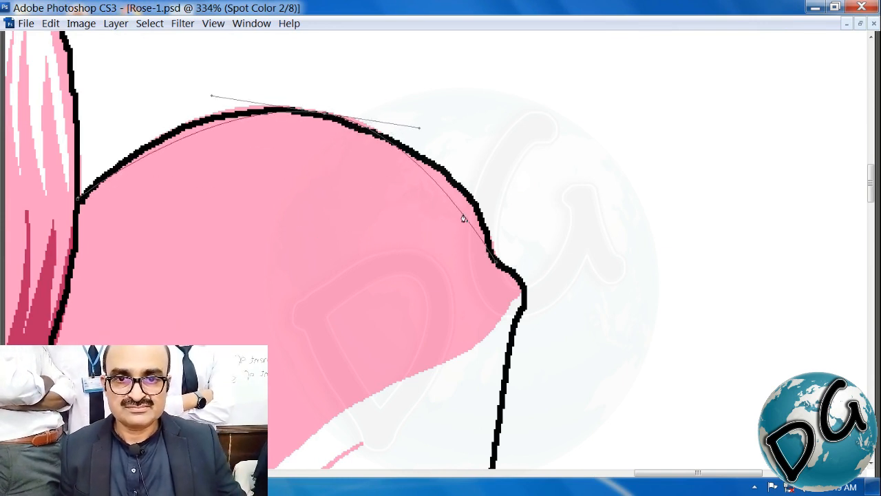
{"action": "left_click_drag", "start_coordinate": [460, 214], "coordinate": [469, 199]}
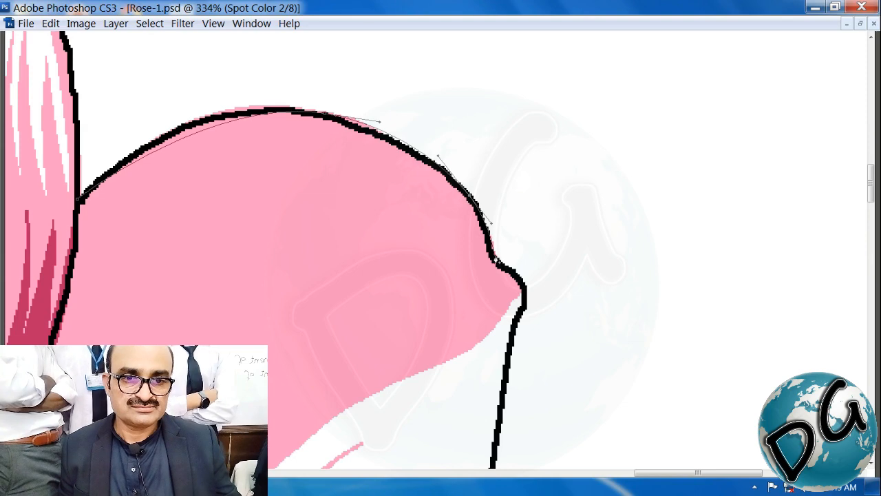
{"action": "left_click_drag", "start_coordinate": [495, 254], "coordinate": [493, 252]}
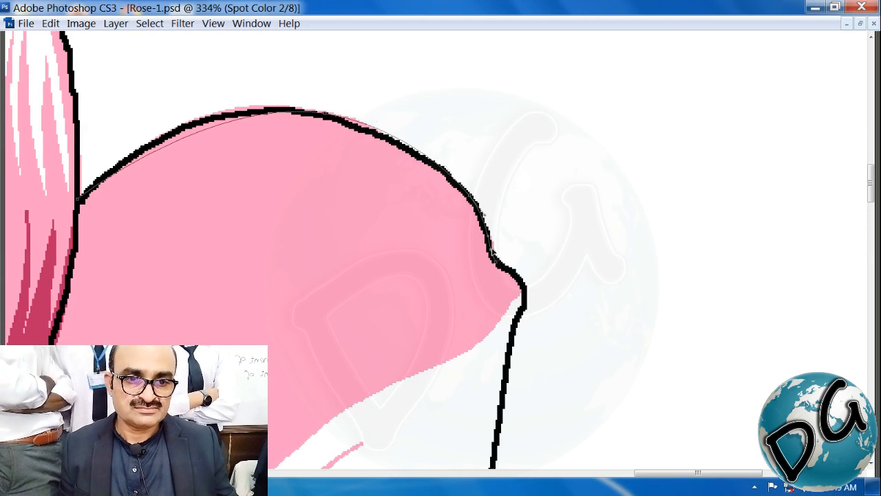
{"action": "left_click", "coordinate": [191, 137]}
{"action": "left_click_drag", "start_coordinate": [191, 137], "coordinate": [188, 126]}
Curve the path from the notch back across the petal to the shaded petal's outline, and close it along that outline at the junction
{"action": "left_click_drag", "start_coordinate": [316, 272], "coordinate": [469, 86]}
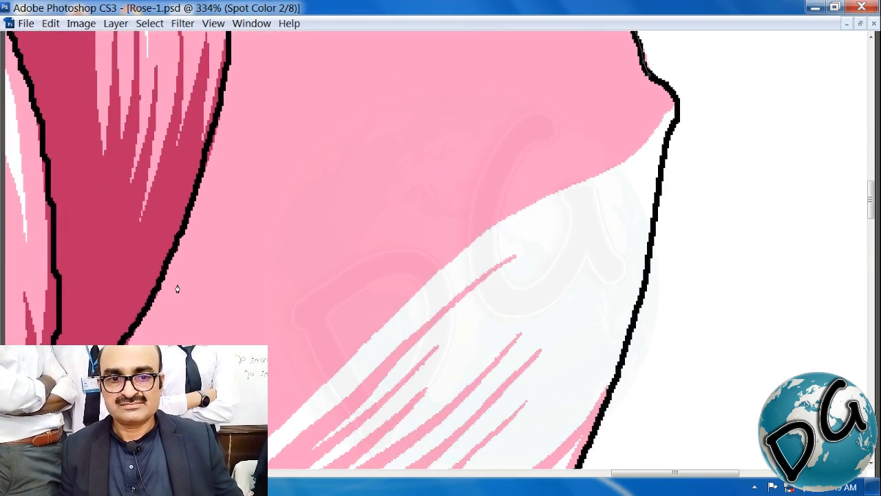
{"action": "left_click_drag", "start_coordinate": [346, 259], "coordinate": [244, 374]}
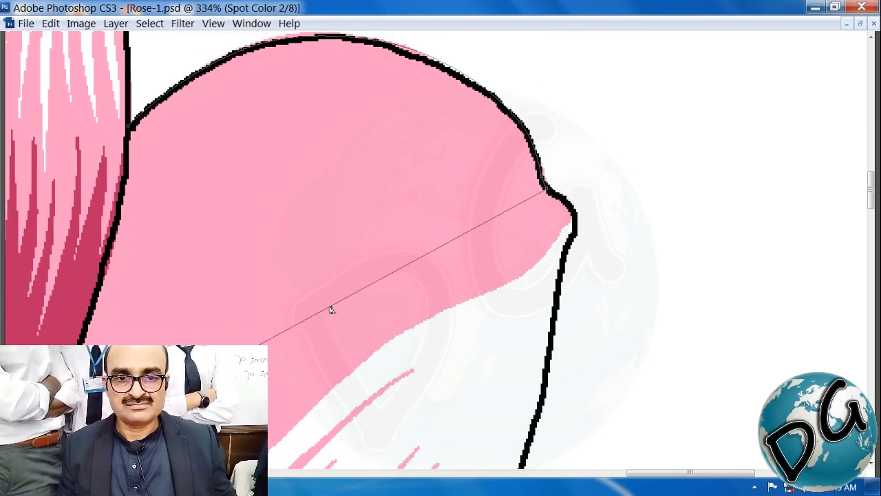
{"action": "left_click_drag", "start_coordinate": [331, 309], "coordinate": [271, 228]}
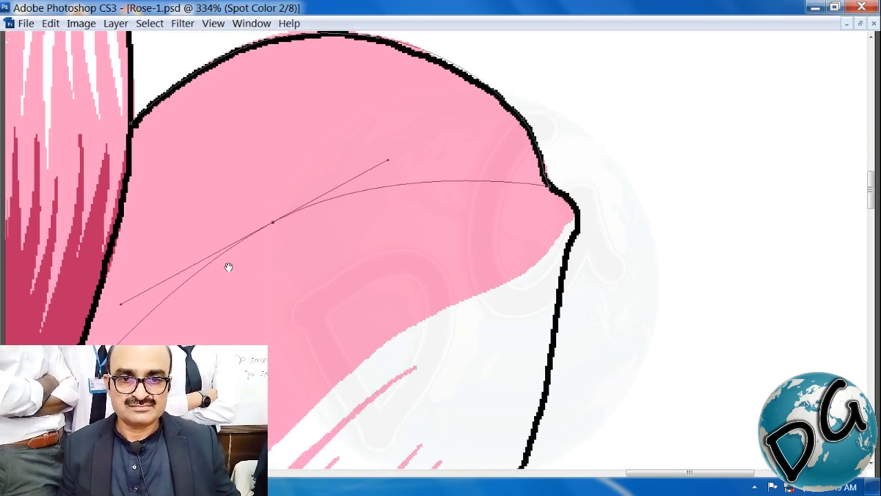
{"action": "left_click_drag", "start_coordinate": [228, 267], "coordinate": [261, 269]}
{"action": "left_click", "coordinate": [200, 215]}
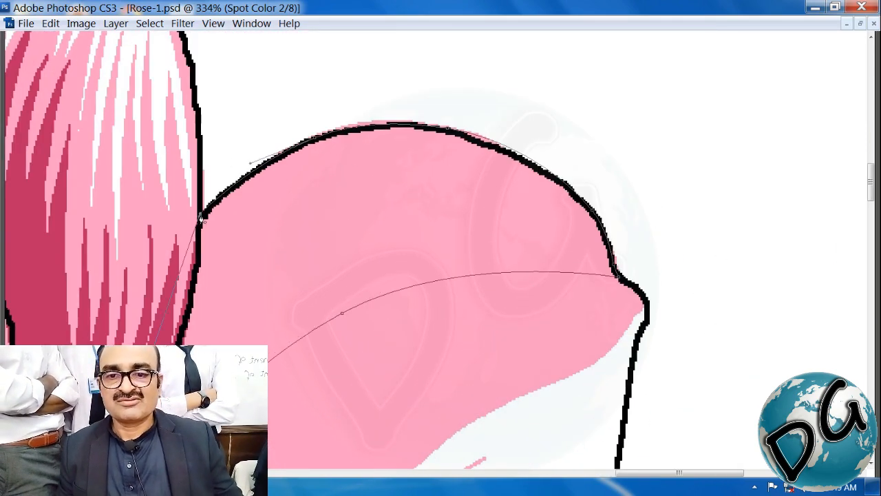
{"action": "left_click_drag", "start_coordinate": [196, 307], "coordinate": [164, 387], "text": "ctrl"}
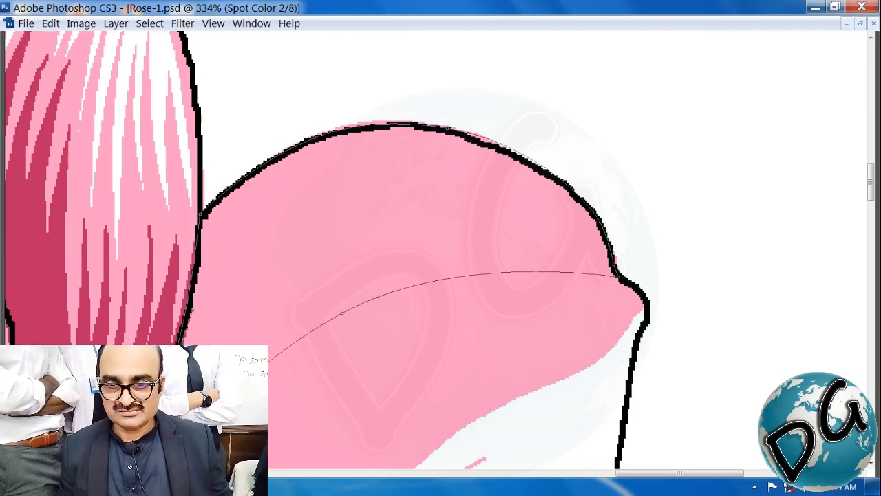
Convert the closed path to a selection, fill it with the dark shadow tone, and deselect
{"action": "key", "text": "ctrl+Return"}
{"action": "key", "text": "alt+Delete"}
{"action": "key", "text": "ctrl+d"}
{"action": "key", "text": "ctrl+minus"}
{"action": "key", "text": "ctrl+minus"}
{"action": "key", "text": "ctrl+minus"}
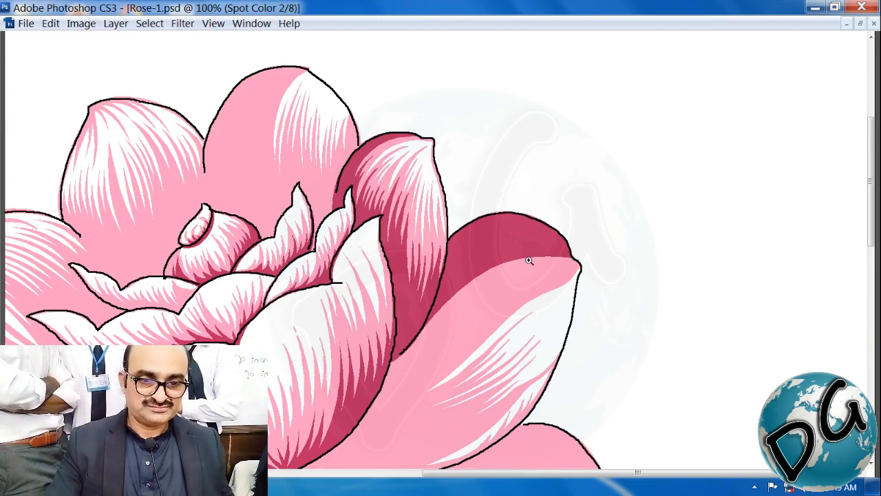
Outline two long tapered shadow strokes with a curved Pen path along the outer petal's upper shaded edge, starting at the neighbouring petal's outline
{"action": "left_click_drag", "start_coordinate": [594, 237], "coordinate": [221, 451], "text": "ctrl"}
{"action": "left_click_drag", "start_coordinate": [401, 350], "coordinate": [250, 275]}
{"action": "left_click_drag", "start_coordinate": [350, 201], "coordinate": [259, 236]}
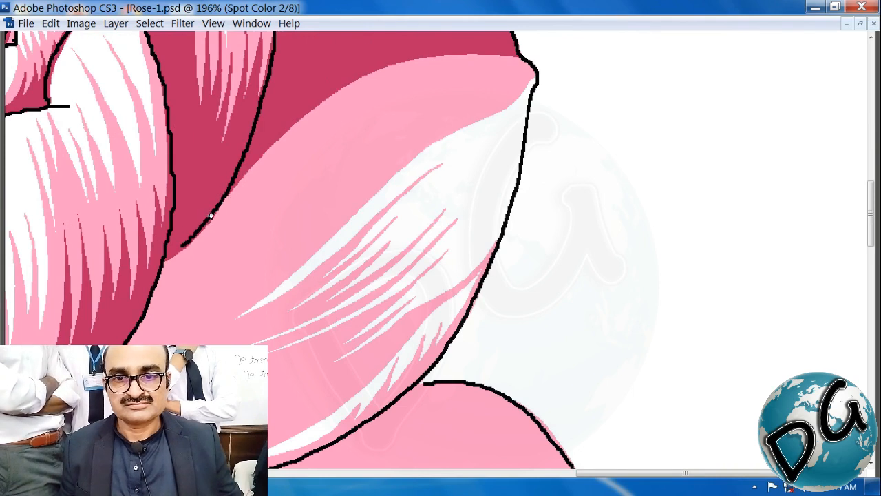
{"action": "left_click", "coordinate": [455, 71]}
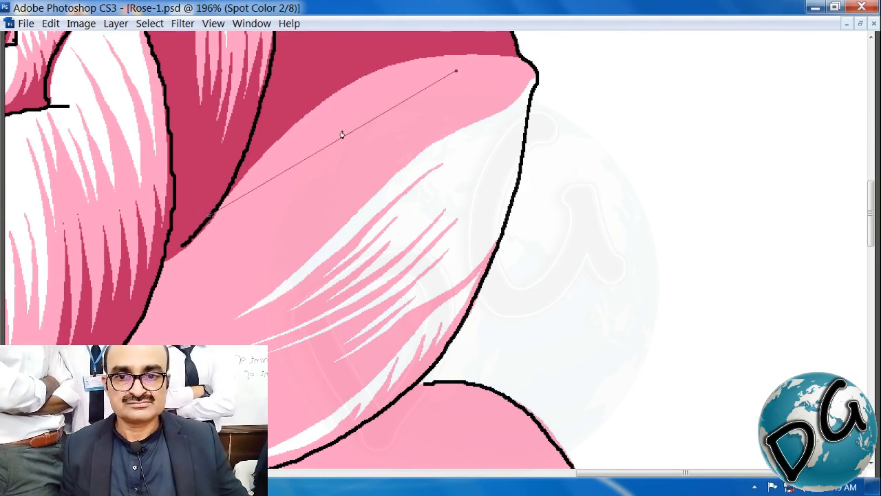
{"action": "left_click_drag", "start_coordinate": [329, 150], "coordinate": [335, 104]}
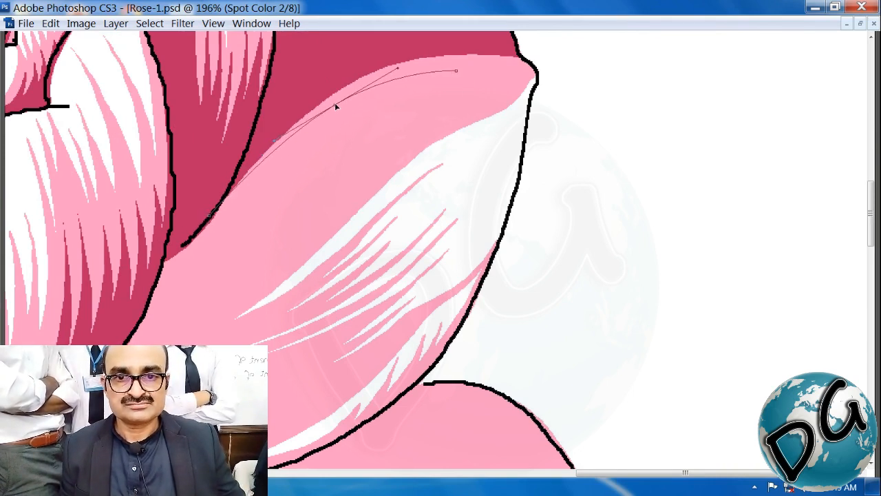
{"action": "left_click", "coordinate": [246, 199]}
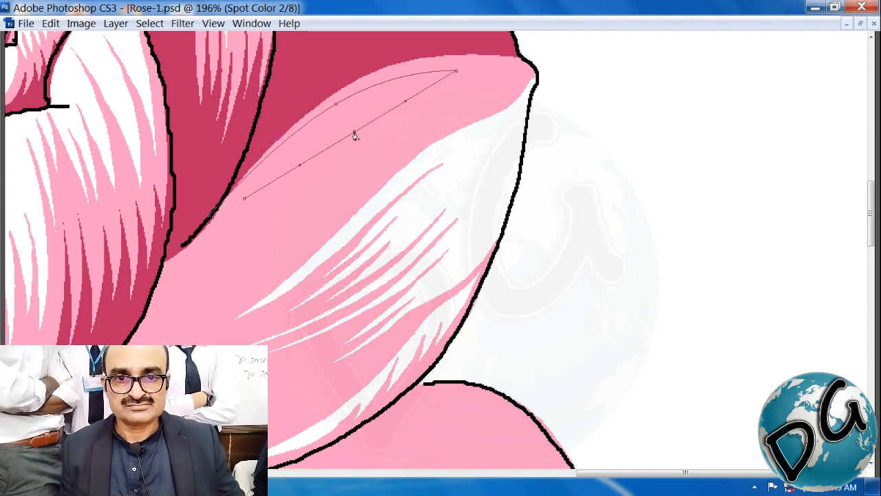
{"action": "left_click_drag", "start_coordinate": [354, 132], "coordinate": [350, 104]}
{"action": "left_click", "coordinate": [402, 95]}
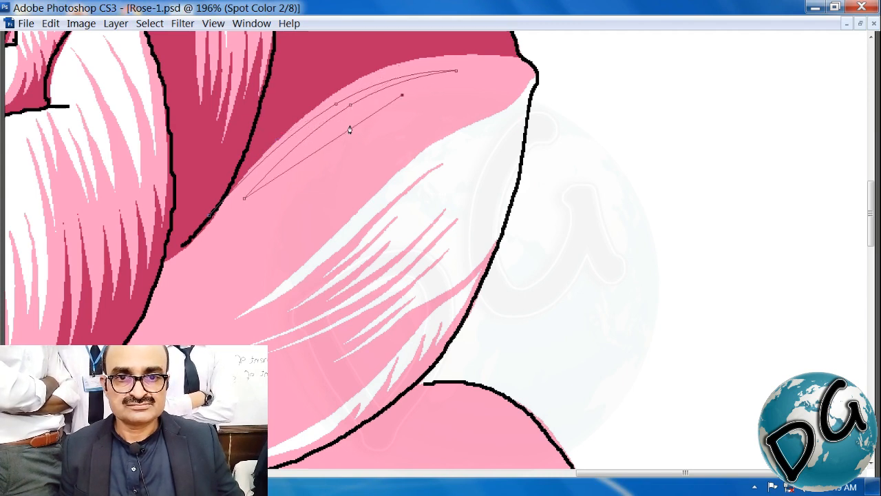
{"action": "mouse_move", "coordinate": [332, 142]}
{"action": "left_mouse_down"}
{"action": "mouse_move", "coordinate": [328, 128]}
{"action": "mouse_move", "coordinate": [323, 141]}
{"action": "left_mouse_up"}
{"action": "left_click", "coordinate": [200, 251]}
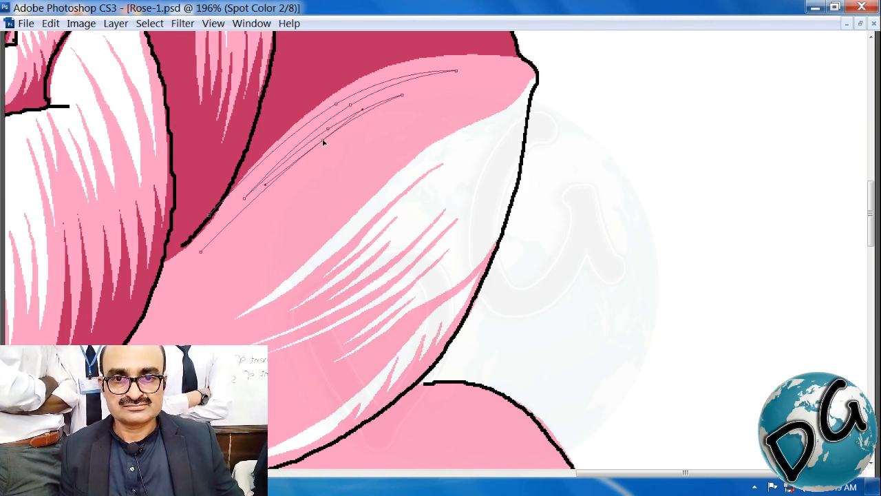
Extend the path with a third, longer tapered stroke towards the petal's tip and curve it out to a shorter fourth stroke below
{"action": "left_click", "coordinate": [449, 100]}
{"action": "left_click_drag", "start_coordinate": [343, 170], "coordinate": [342, 137]}
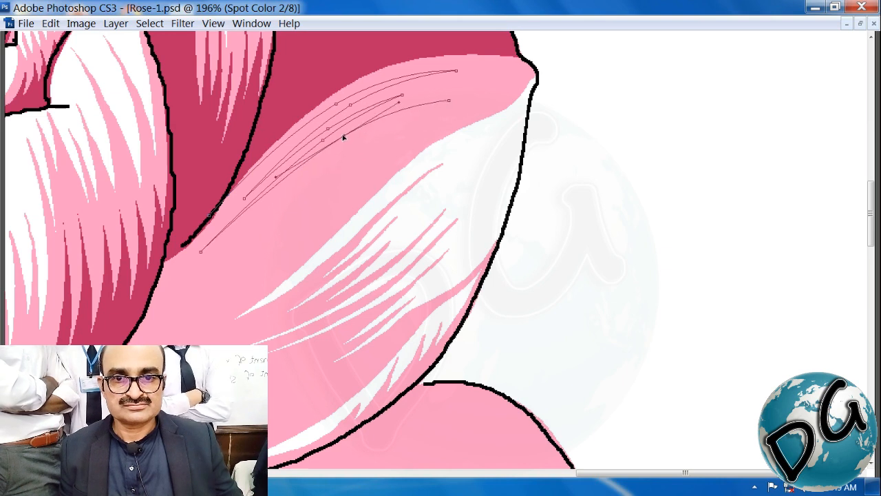
{"action": "left_click", "coordinate": [207, 270]}
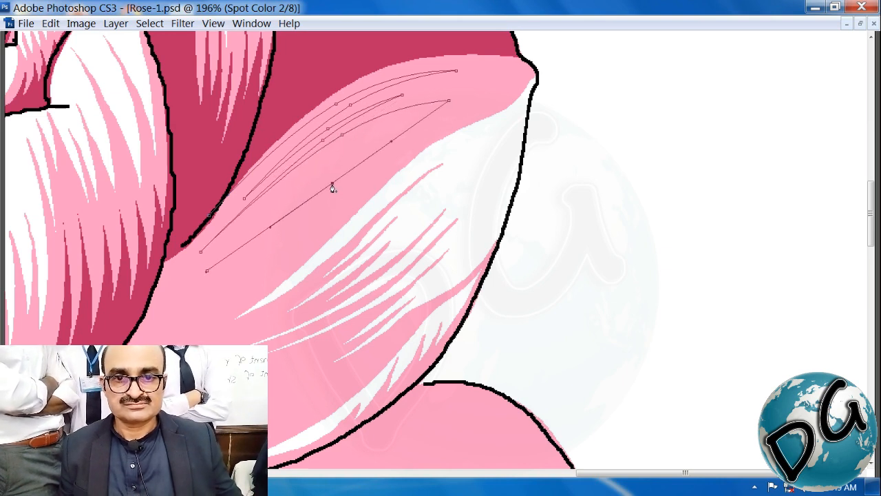
{"action": "left_click_drag", "start_coordinate": [332, 187], "coordinate": [332, 155]}
{"action": "left_click", "coordinate": [387, 143]}
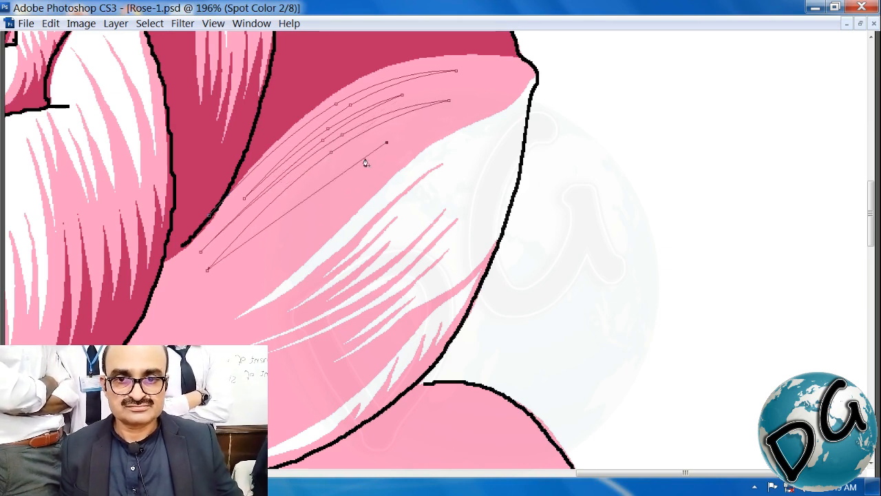
{"action": "left_click_drag", "start_coordinate": [316, 197], "coordinate": [305, 183]}
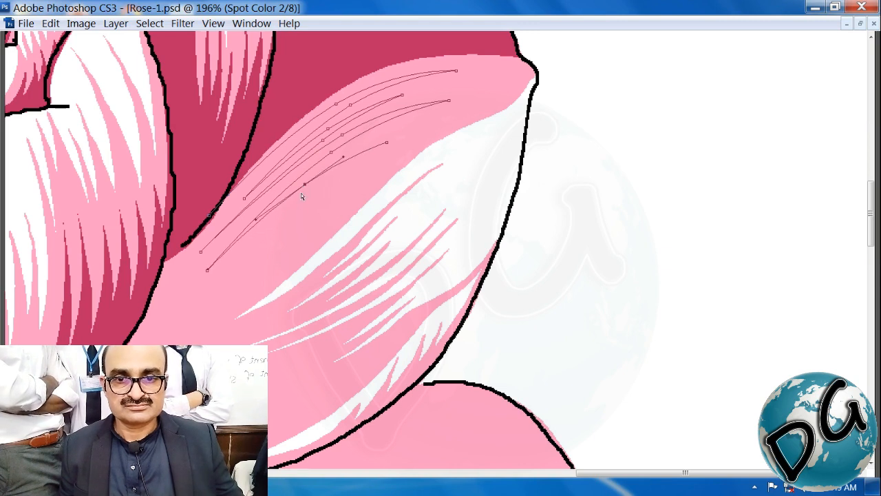
Curve the path back from the fourth tip towards the petal's base and add a fifth tapered stroke beneath it
{"action": "left_click", "coordinate": [163, 317]}
{"action": "key", "text": "ctrl+z"}
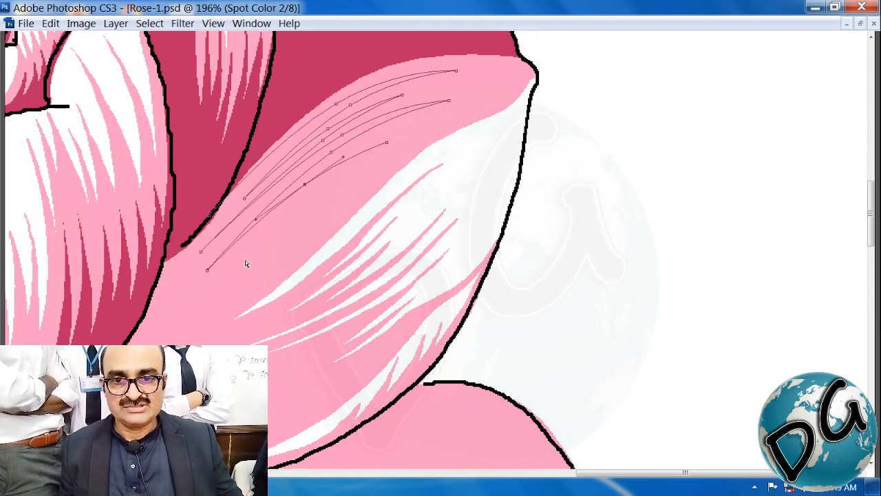
{"action": "left_click", "coordinate": [227, 277]}
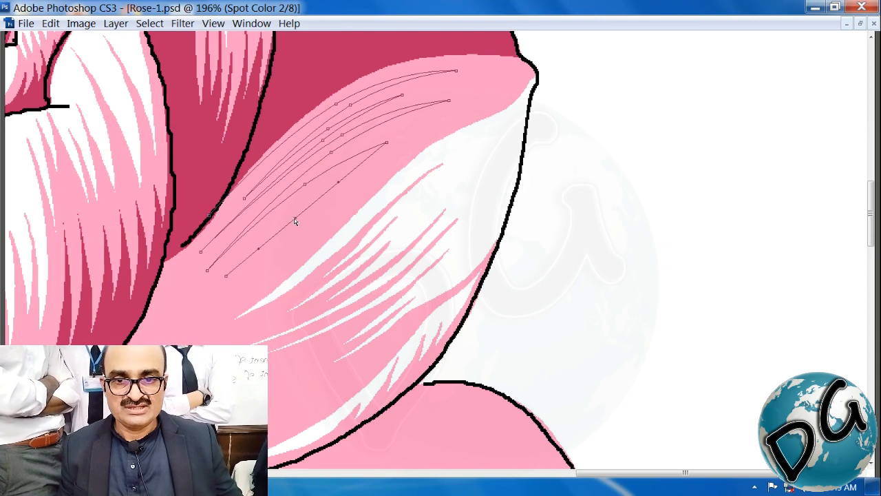
{"action": "left_click_drag", "start_coordinate": [294, 220], "coordinate": [296, 208]}
{"action": "left_click_drag", "start_coordinate": [377, 175], "coordinate": [380, 164]}
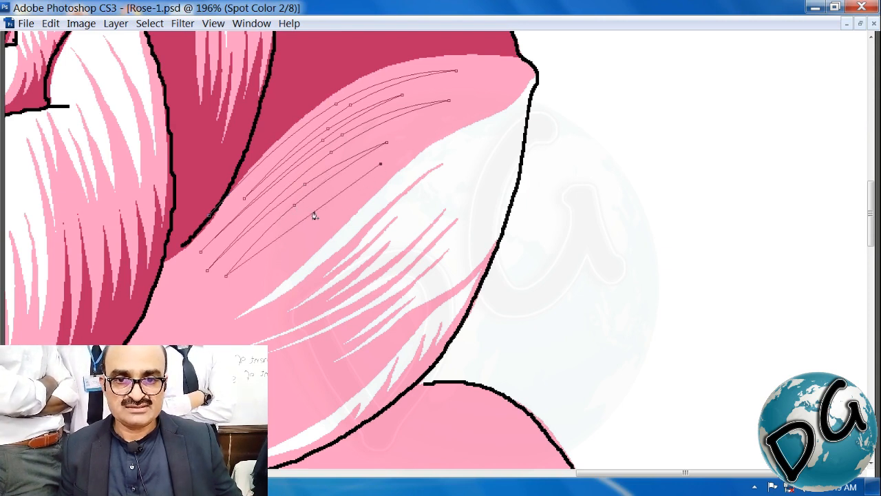
{"action": "left_click_drag", "start_coordinate": [314, 216], "coordinate": [315, 204]}
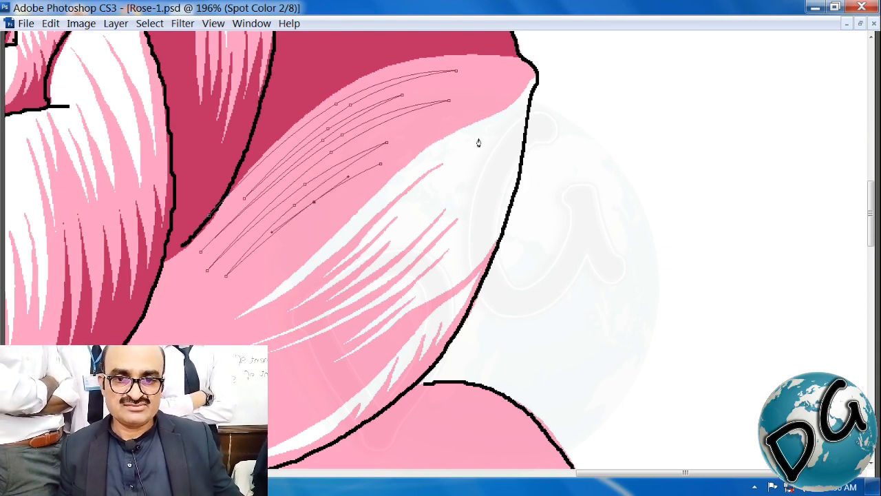
{"action": "left_click", "coordinate": [174, 323]}
{"action": "left_click", "coordinate": [263, 255]}
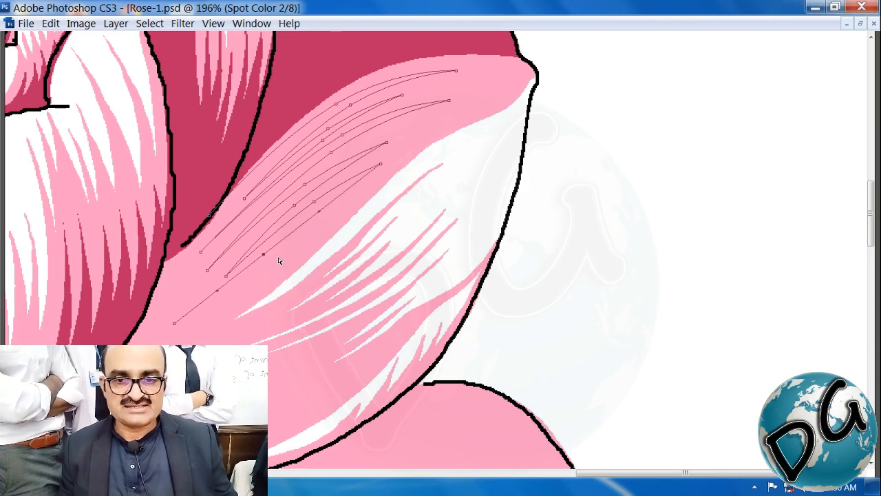
{"action": "key", "text": "ctrl+alt+z"}
{"action": "key", "text": "ctrl+alt+z"}
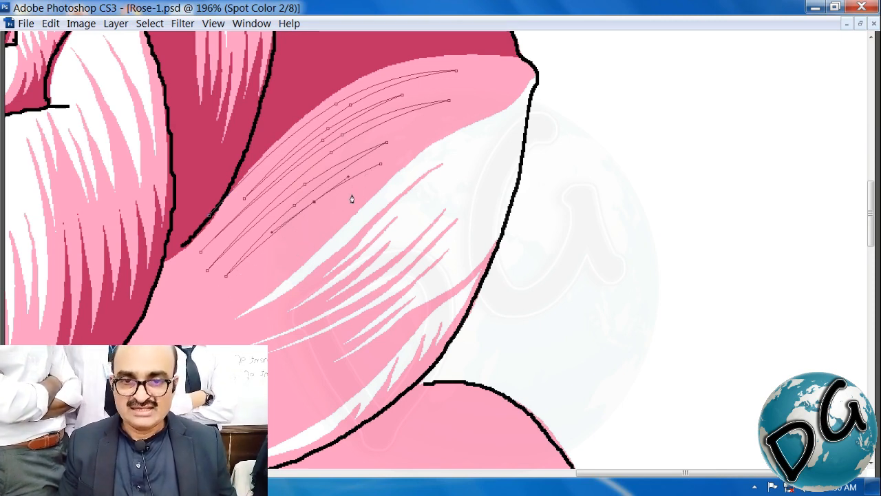
Add a short sixth stroke, curve the lower edge down to the front petal's outline, and close the path at its starting point
{"action": "left_click", "coordinate": [281, 245]}
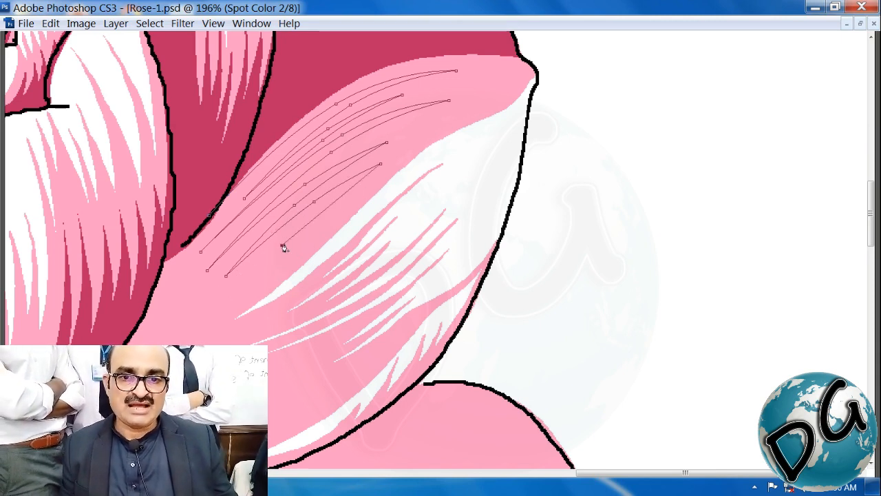
{"action": "left_click", "coordinate": [324, 210]}
{"action": "mouse_move", "coordinate": [324, 209]}
{"action": "left_mouse_down"}
{"action": "mouse_move", "coordinate": [324, 201]}
{"action": "mouse_move", "coordinate": [354, 199]}
{"action": "mouse_move", "coordinate": [323, 212]}
{"action": "left_mouse_up"}
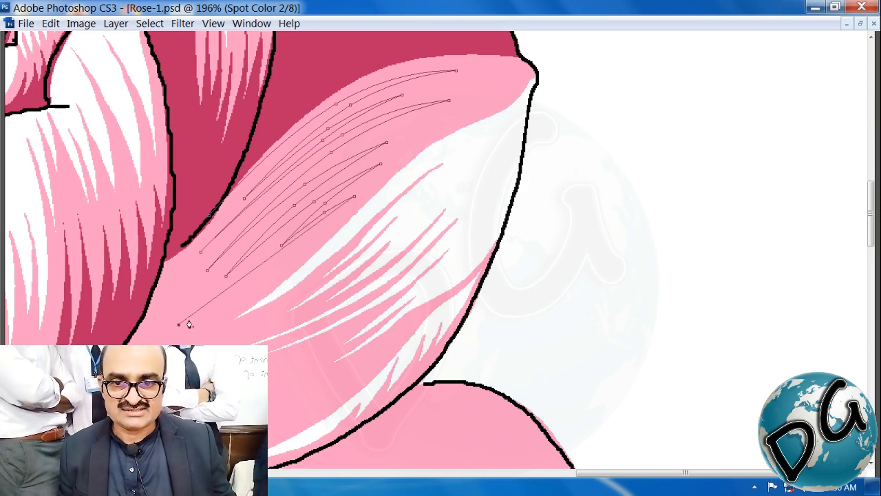
{"action": "left_click_drag", "start_coordinate": [180, 323], "coordinate": [253, 283]}
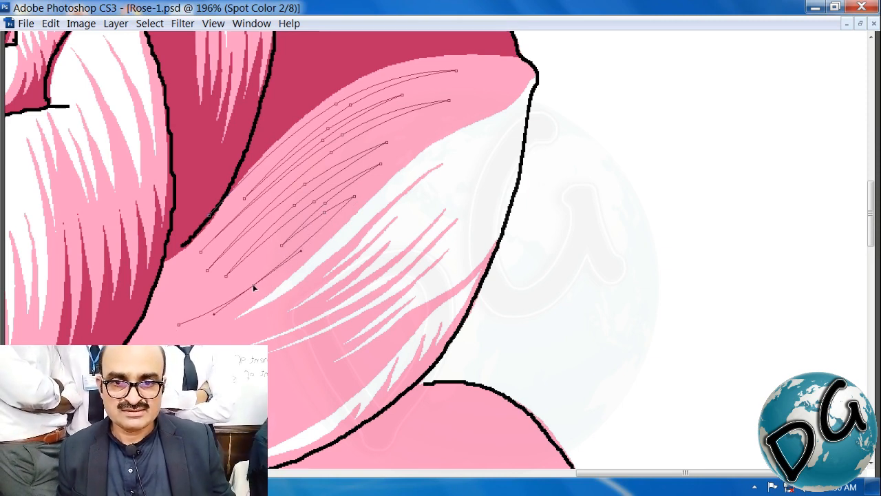
{"action": "left_click_drag", "start_coordinate": [177, 324], "coordinate": [128, 353]}
{"action": "left_click_drag", "start_coordinate": [214, 313], "coordinate": [196, 325]}
{"action": "left_click", "coordinate": [165, 251]}
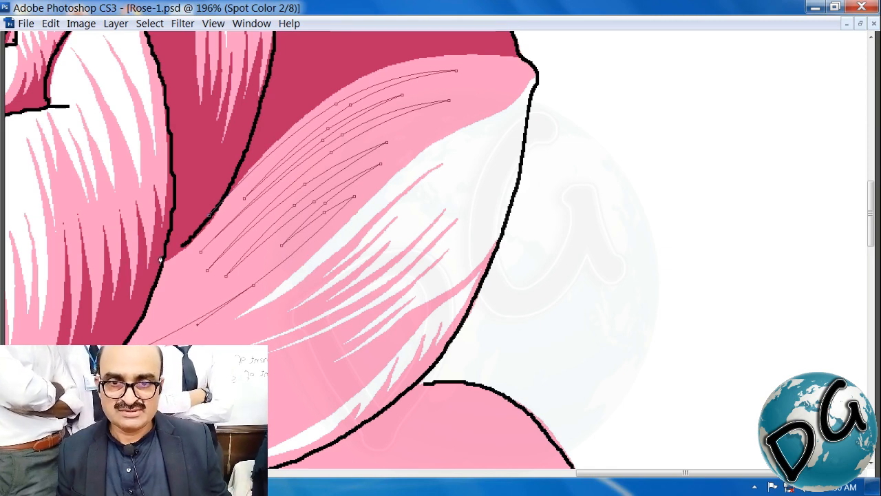
{"action": "left_click", "coordinate": [201, 224]}
Convert the six-stroke path to a selection, fill it with the dark shadow tone, and deselect
{"action": "key", "text": "ctrl+Return"}
{"action": "key", "text": "alt+Delete"}
{"action": "key", "text": "ctrl+d"}
Start a new Pen path below the filled shadow at the front petal's outline and curve it into two tapered strokes
{"action": "left_click_drag", "start_coordinate": [230, 310], "coordinate": [348, 244]}
{"action": "left_click", "coordinate": [279, 217]}
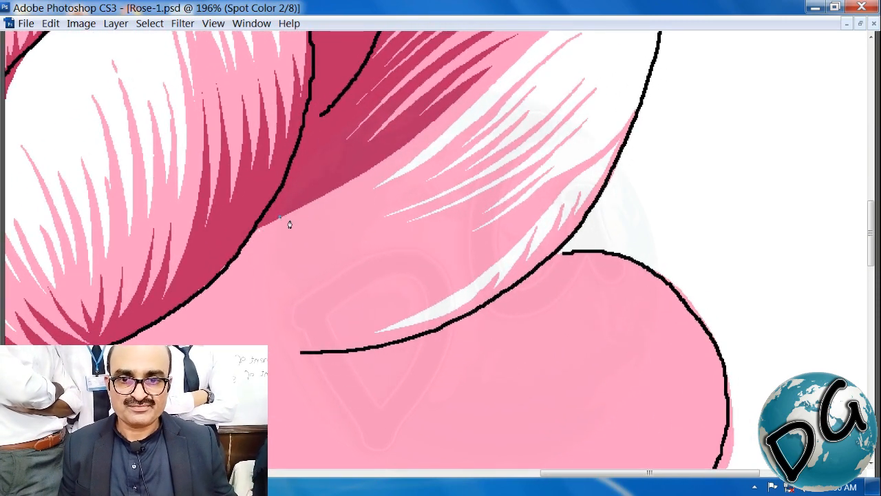
{"action": "left_click", "coordinate": [410, 181]}
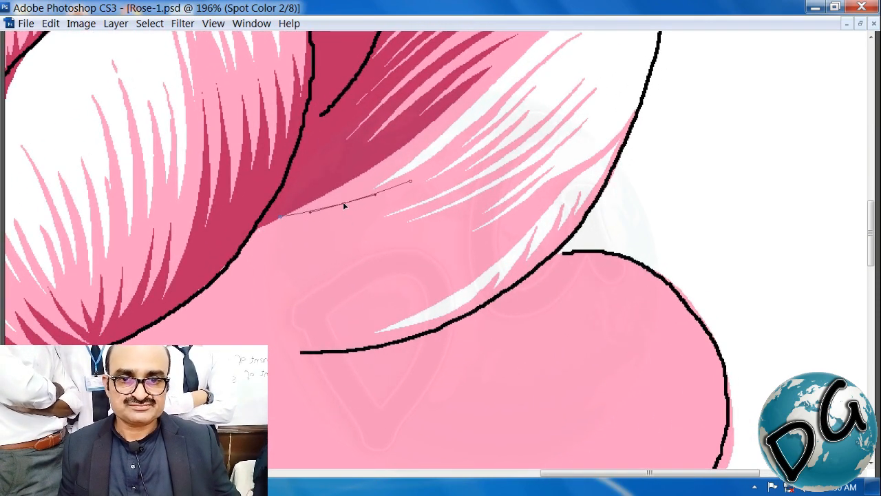
{"action": "left_click", "coordinate": [267, 241]}
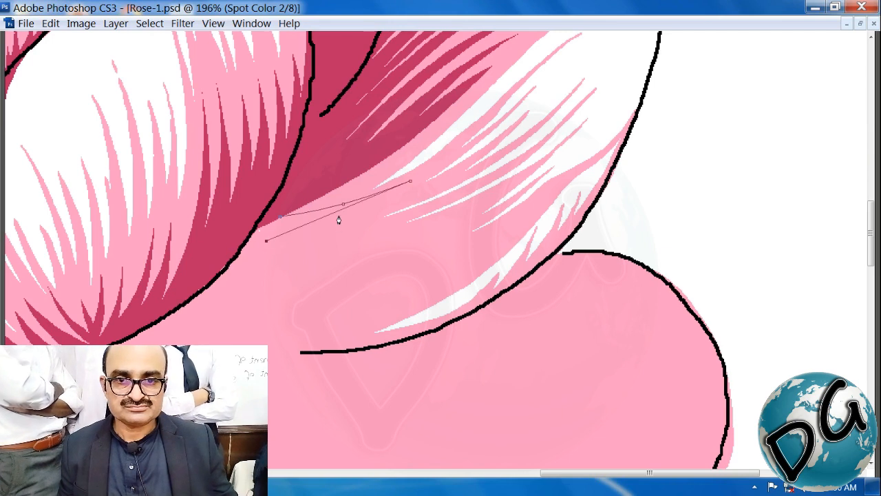
{"action": "left_click_drag", "start_coordinate": [340, 211], "coordinate": [333, 238]}
{"action": "left_click", "coordinate": [403, 202]}
{"action": "left_click", "coordinate": [268, 258]}
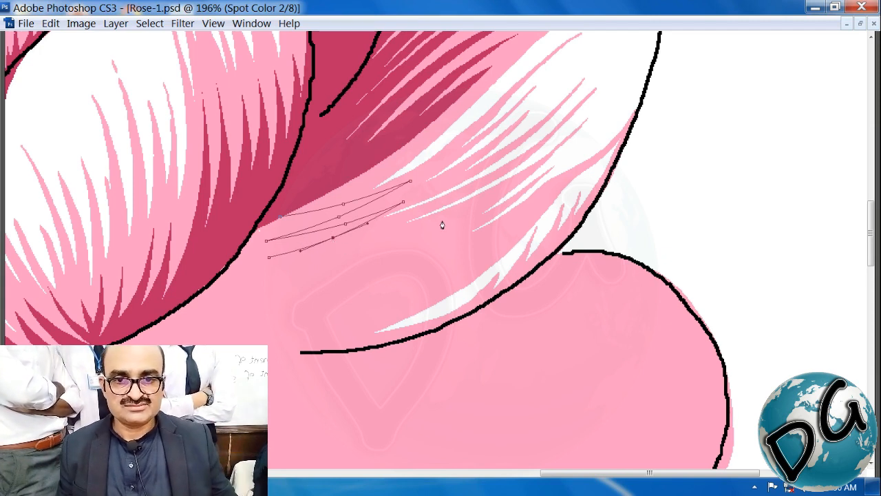
Continue the lower path with a third tapered stroke and a longer fourth one reaching towards the white highlights
{"action": "left_click_drag", "start_coordinate": [415, 213], "coordinate": [350, 239]}
{"action": "left_click_drag", "start_coordinate": [243, 273], "coordinate": [330, 271]}
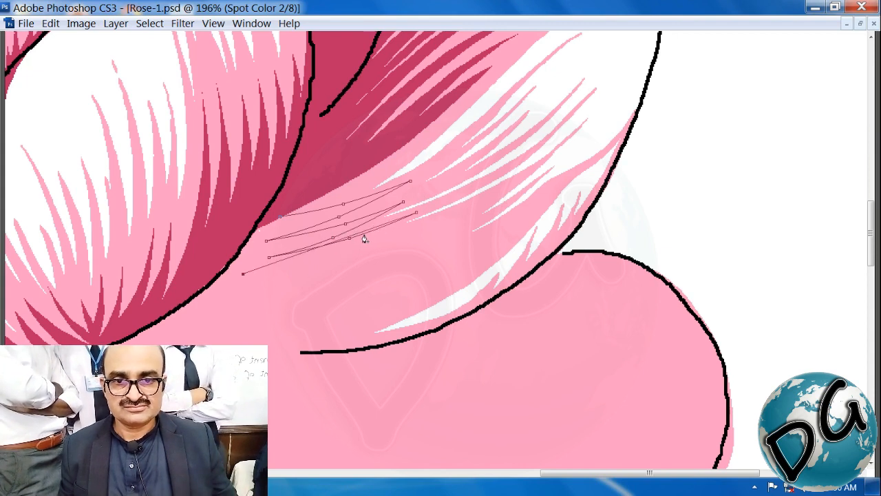
{"action": "left_click_drag", "start_coordinate": [362, 233], "coordinate": [342, 250]}
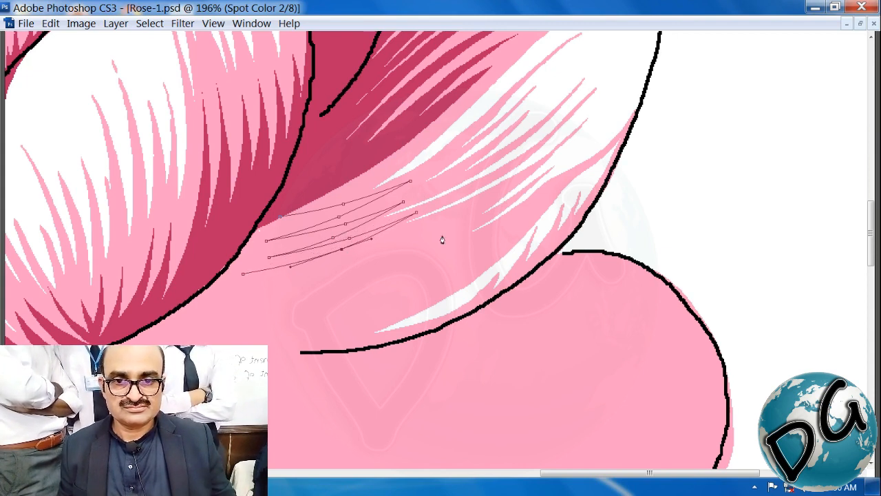
{"action": "left_click", "coordinate": [469, 223]}
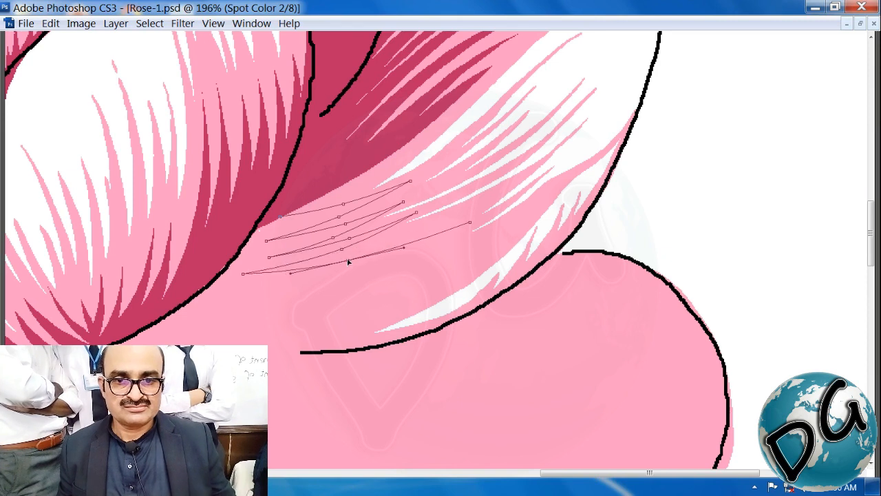
{"action": "left_click", "coordinate": [250, 291]}
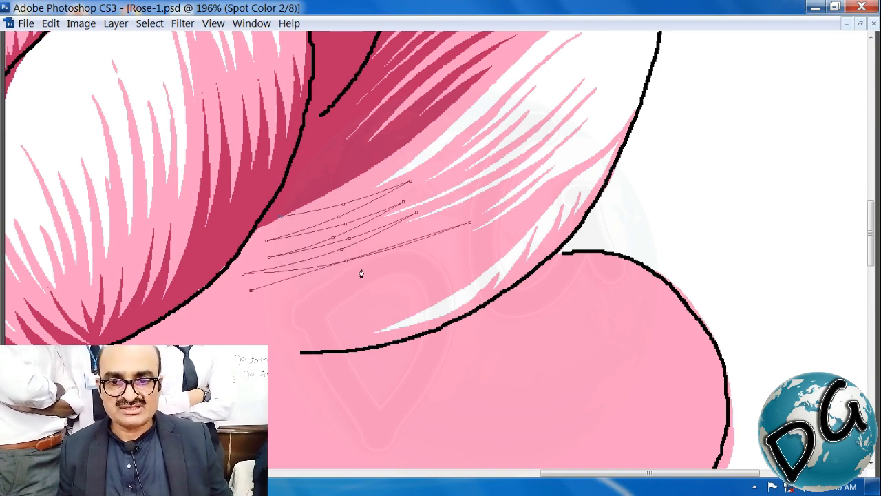
Add two more long tapered strokes below the fourth and curve the path back close to the front petal's outline
{"action": "left_click_drag", "start_coordinate": [378, 253], "coordinate": [334, 318]}
{"action": "left_click", "coordinate": [459, 250]}
{"action": "left_click", "coordinate": [259, 306]}
{"action": "left_click", "coordinate": [461, 273]}
{"action": "left_click", "coordinate": [218, 310]}
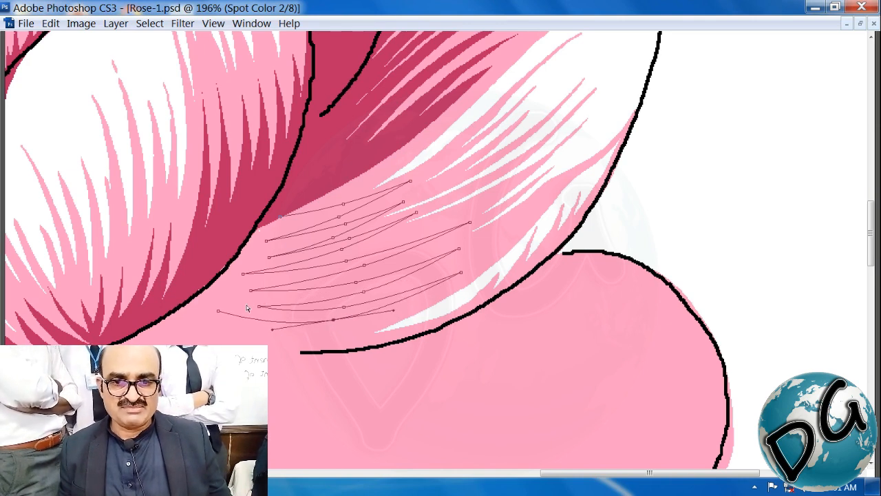
{"action": "left_click", "coordinate": [217, 321]}
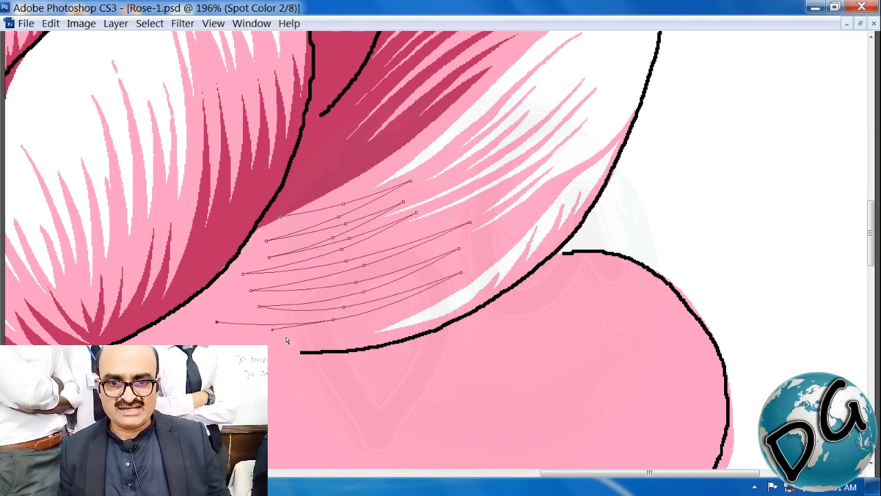
Curve a last stroke along the petal's lower edge, then close the path along the inside of the front petal's outline
{"action": "left_click", "coordinate": [363, 336]}
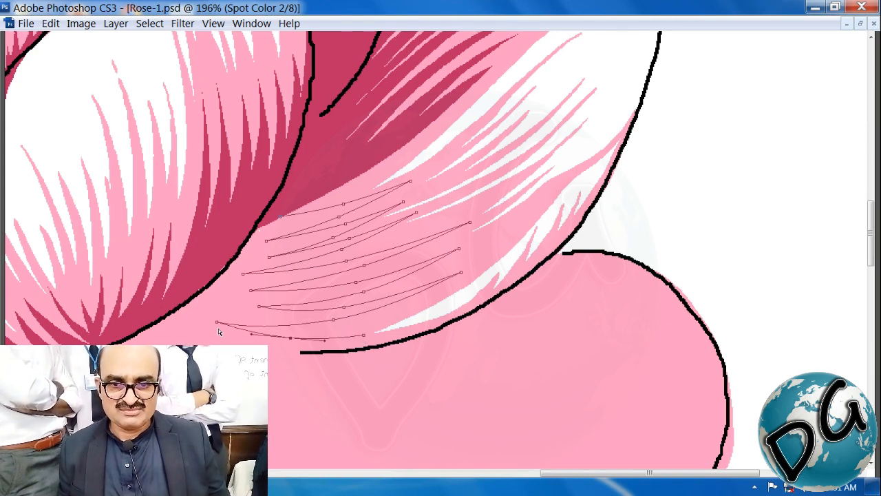
{"action": "left_click", "coordinate": [194, 329]}
{"action": "left_click_drag", "start_coordinate": [283, 336], "coordinate": [275, 347]}
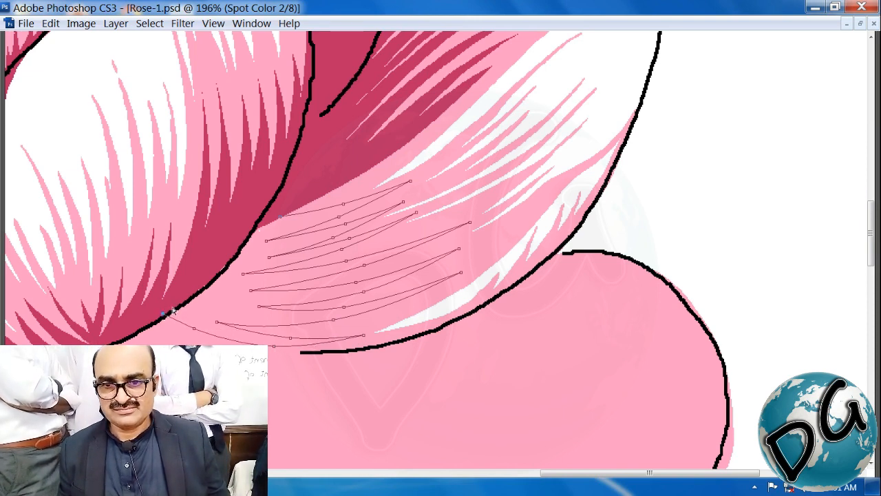
{"action": "left_click", "coordinate": [215, 260]}
{"action": "left_click", "coordinate": [253, 213]}
{"action": "left_click", "coordinate": [265, 216]}
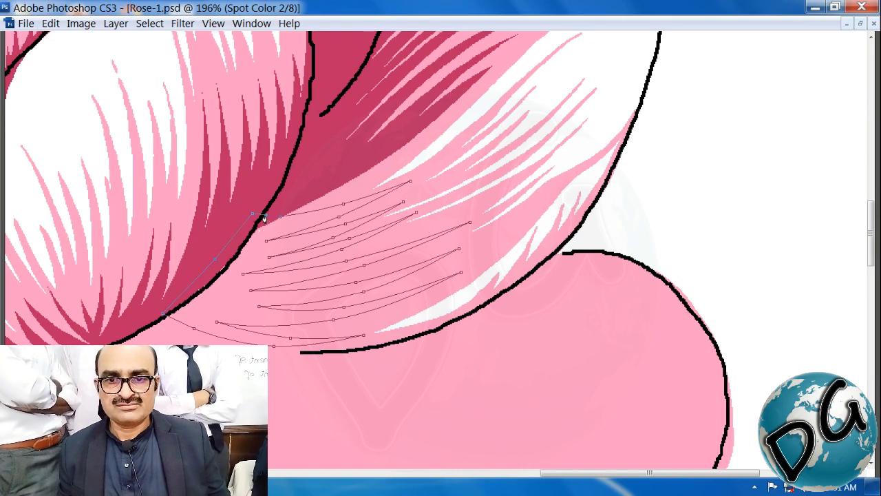
Convert the lower stroke path to a selection, fill it with the dark shadow tone, deselect, and view the whole flower at 50%
{"action": "key", "text": "ctrl+Return"}
{"action": "key", "text": "alt+Delete"}
{"action": "key", "text": "ctrl+d"}
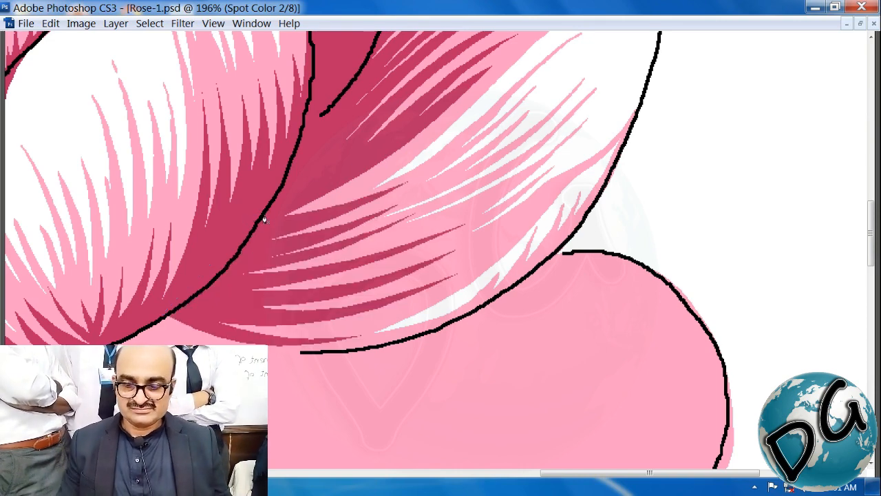
{"action": "key", "text": "ctrl+minus"}
{"action": "key", "text": "ctrl+minus"}
{"action": "key", "text": "ctrl+minus"}
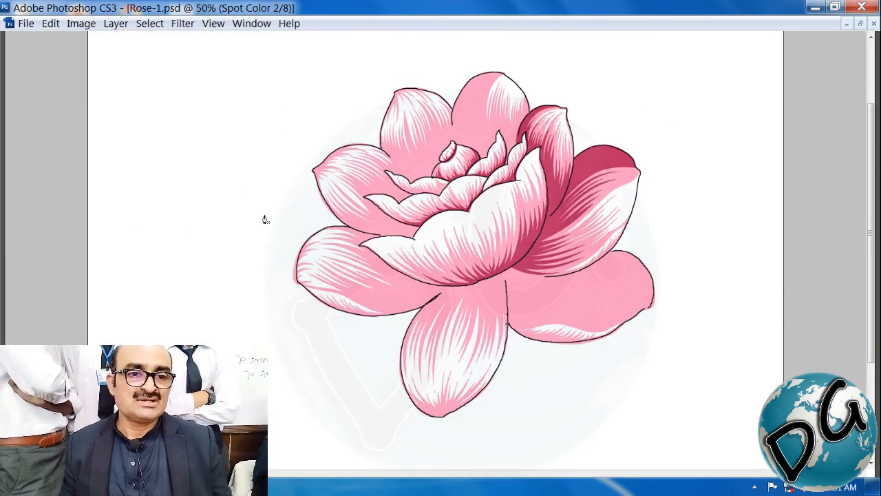
Start a pen path on the right petal and curve one long segment along its lower outline
{"action": "left_click_drag", "start_coordinate": [679, 204], "coordinate": [347, 350]}
{"action": "left_click_drag", "start_coordinate": [777, 116], "coordinate": [179, 387]}
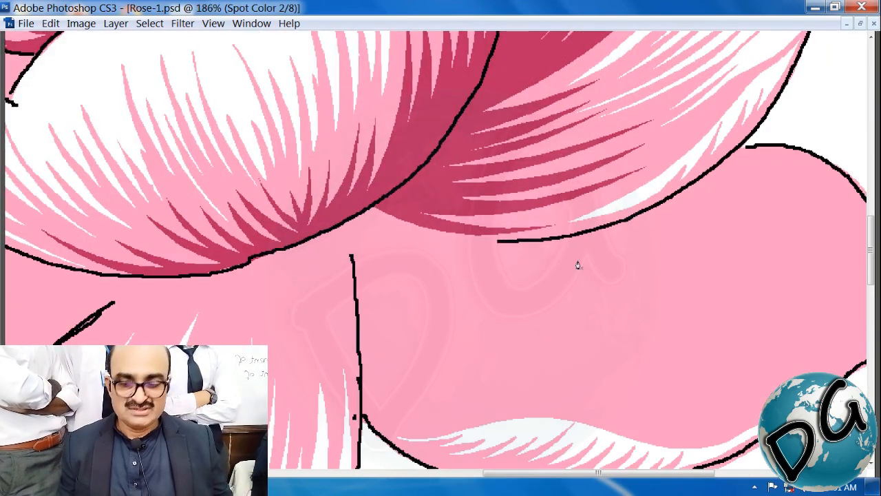
{"action": "left_click_drag", "start_coordinate": [578, 265], "coordinate": [323, 347]}
{"action": "left_click_drag", "start_coordinate": [619, 74], "coordinate": [363, 273]}
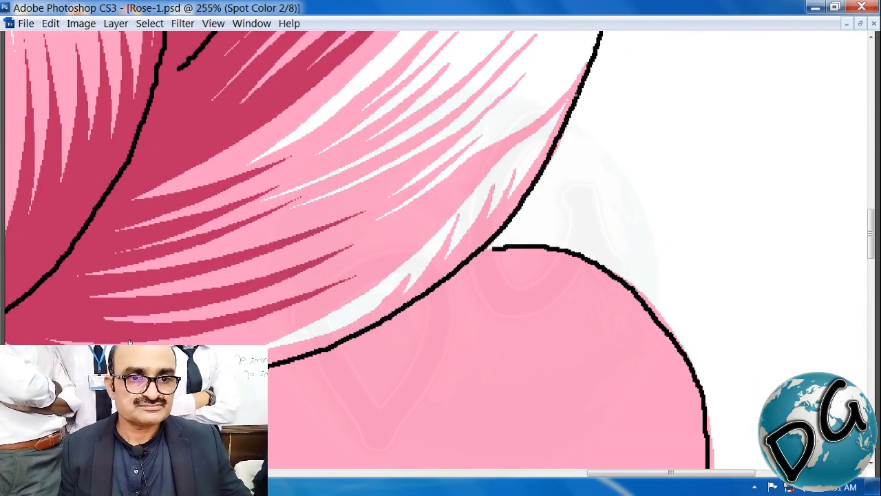
{"action": "left_click", "coordinate": [103, 371]}
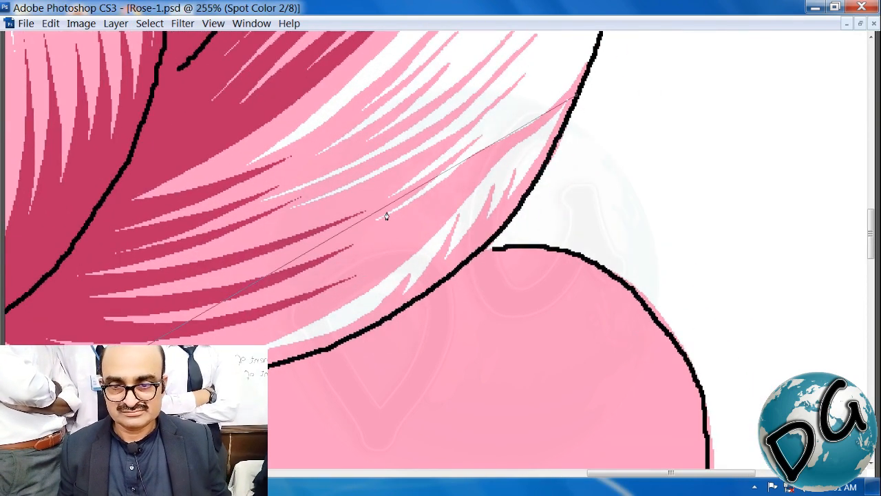
{"action": "left_click_drag", "start_coordinate": [348, 232], "coordinate": [544, 163]}
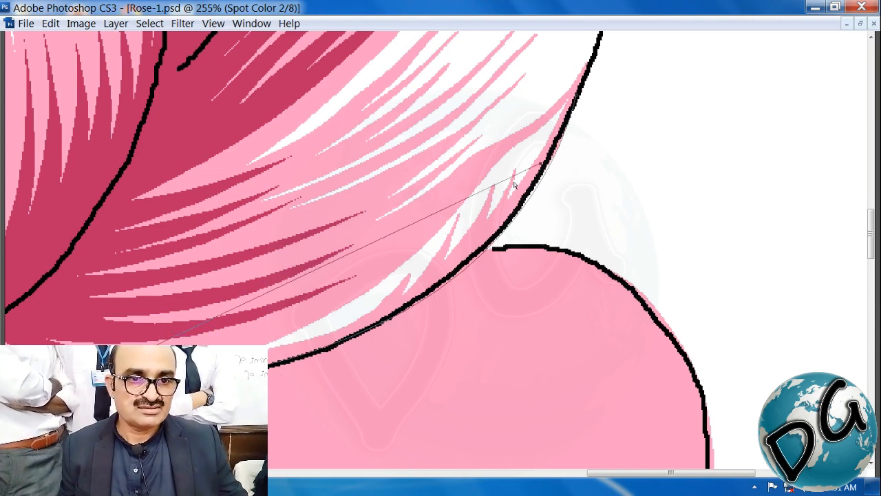
{"action": "key", "text": "ctrl+z"}
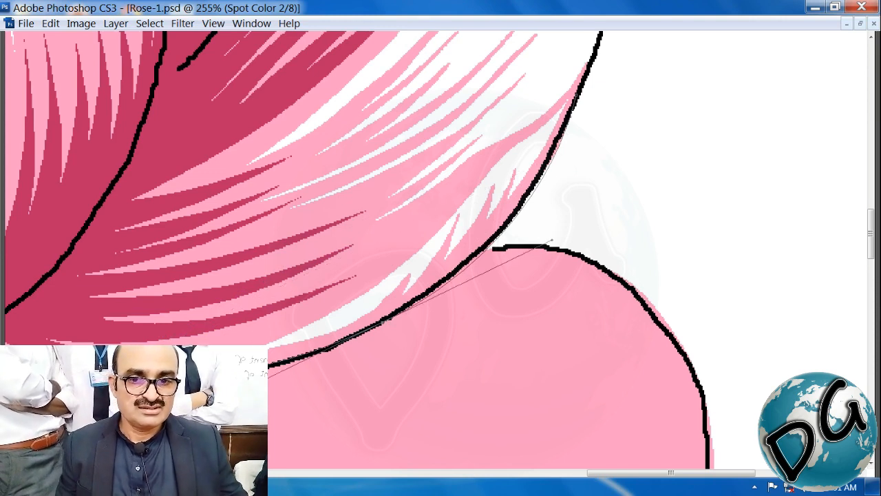
Bring the path back along the inner side of the right petal's lower outline with a first short tapered stroke
{"action": "left_click", "coordinate": [390, 302]}
{"action": "left_click_drag", "start_coordinate": [233, 364], "coordinate": [149, 378]}
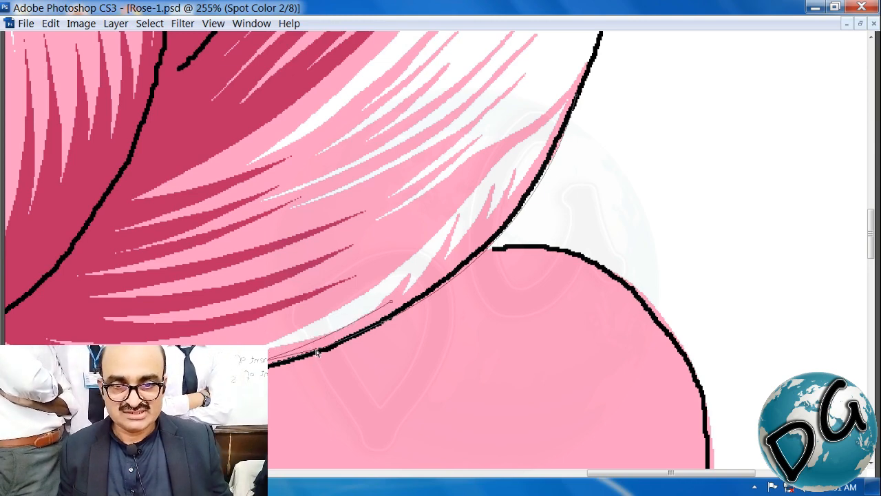
{"action": "left_click_drag", "start_coordinate": [316, 349], "coordinate": [342, 346]}
{"action": "left_click_drag", "start_coordinate": [676, 149], "coordinate": [353, 300]}
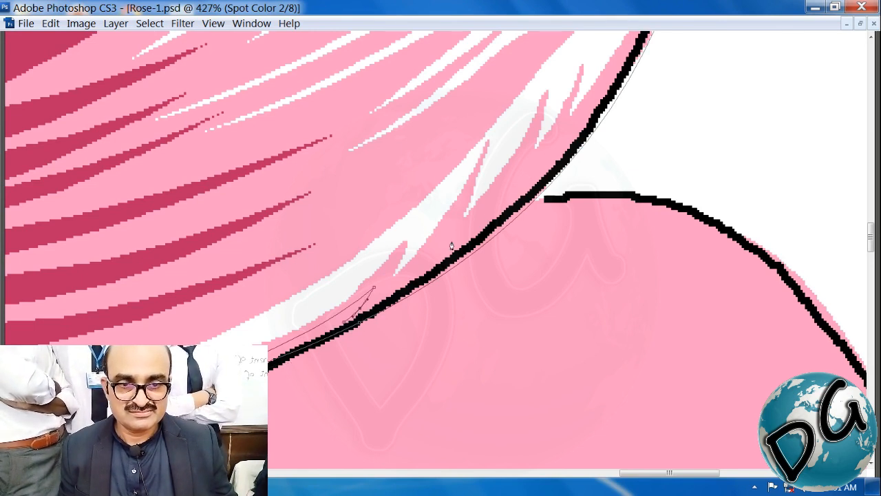
Add a second short tapered stroke to the path, below the white highlights, and curve both its sides
{"action": "left_click", "coordinate": [453, 238]}
{"action": "left_click", "coordinate": [401, 283]}
{"action": "left_click_drag", "start_coordinate": [401, 283], "coordinate": [404, 289]}
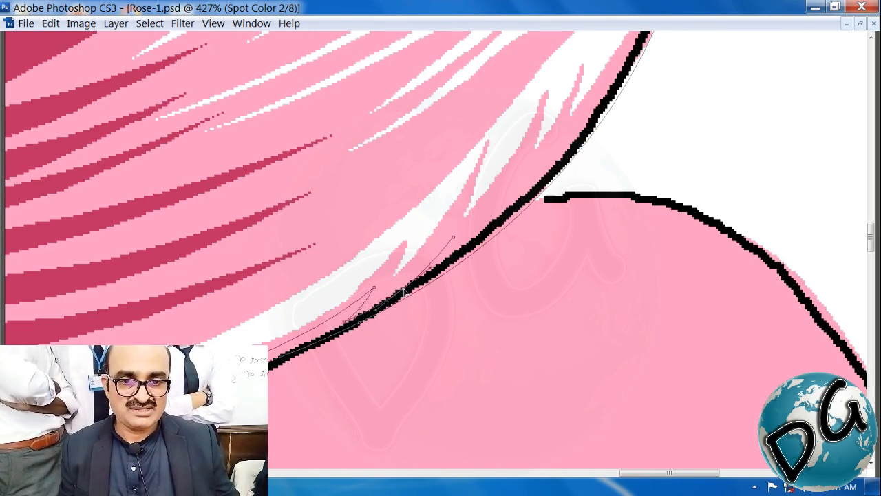
{"action": "left_click", "coordinate": [442, 253]}
{"action": "left_click_drag", "start_coordinate": [443, 252], "coordinate": [444, 257]}
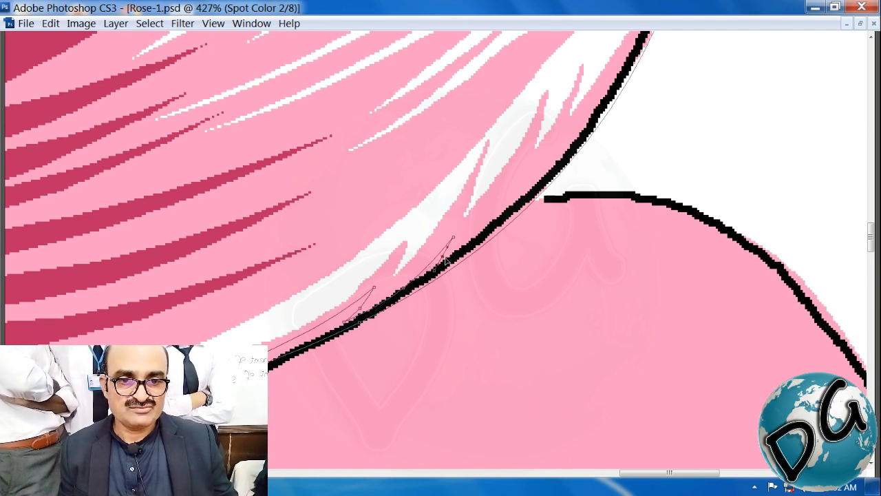
Add a third, longer tapered stroke and close the path along the right petal's outer outline
{"action": "left_click", "coordinate": [555, 142]}
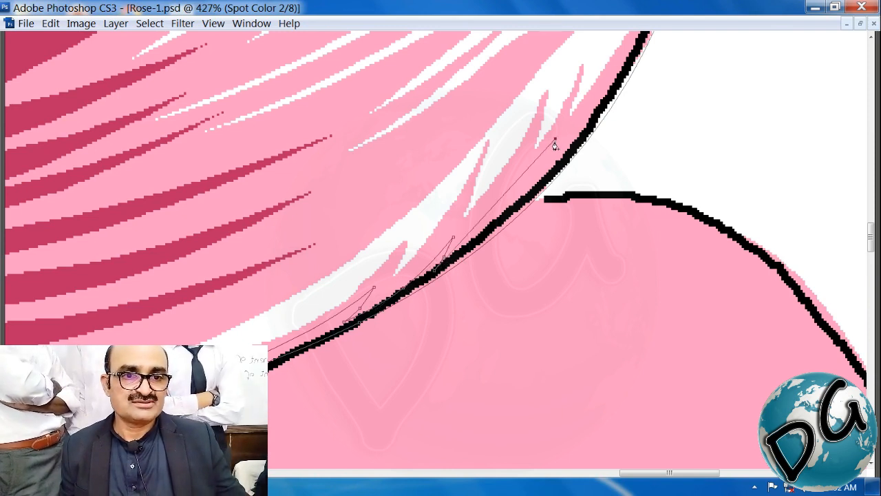
{"action": "left_click", "coordinate": [500, 199]}
{"action": "left_click_drag", "start_coordinate": [501, 199], "coordinate": [503, 212]}
{"action": "left_click_drag", "start_coordinate": [568, 185], "coordinate": [396, 313]}
{"action": "left_click", "coordinate": [371, 304]}
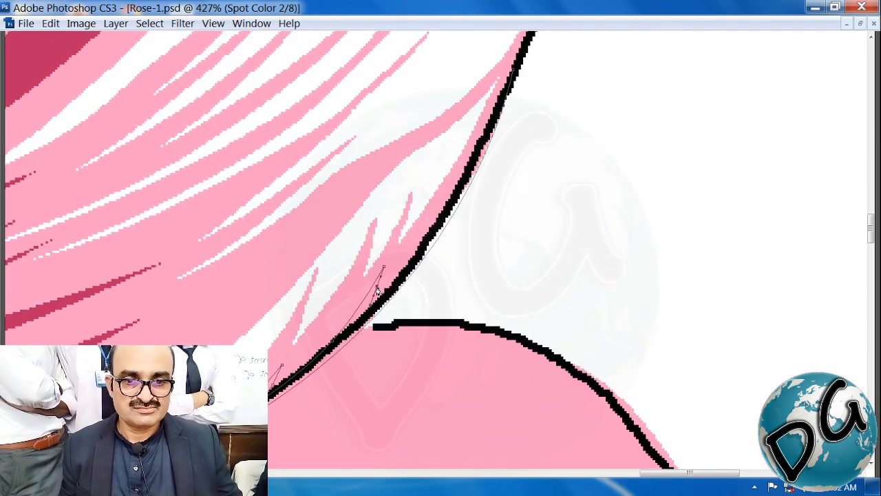
{"action": "left_click_drag", "start_coordinate": [548, 102], "coordinate": [537, 137]}
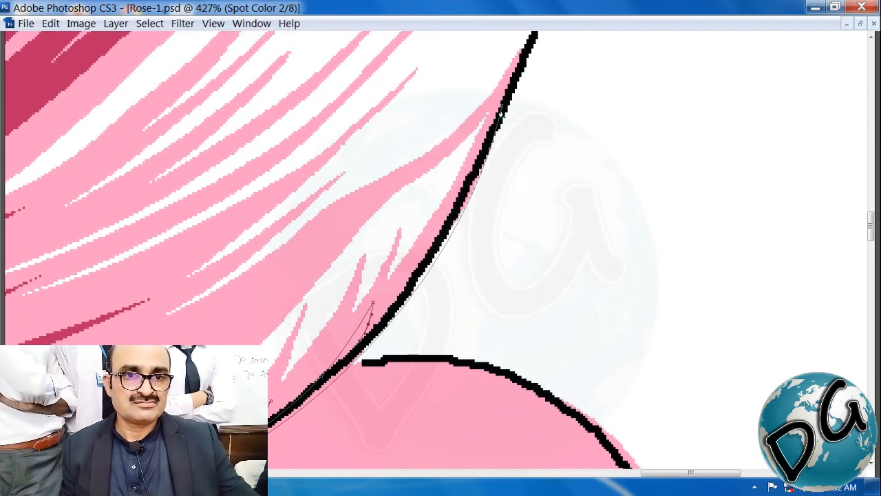
{"action": "left_click", "coordinate": [501, 107]}
{"action": "left_click_drag", "start_coordinate": [427, 227], "coordinate": [435, 240]}
Convert the edge path to a selection, fill it with the dark shadow tone, deselect, and view the flower at 100%
{"action": "key", "text": "ctrl+Return"}
{"action": "key", "text": "alt+BackSpace"}
{"action": "key", "text": "ctrl+d"}
{"action": "key", "text": "ctrl+minus"}
{"action": "key", "text": "ctrl+minus"}
{"action": "key", "text": "ctrl+minus"}
{"action": "key", "text": "ctrl+minus"}
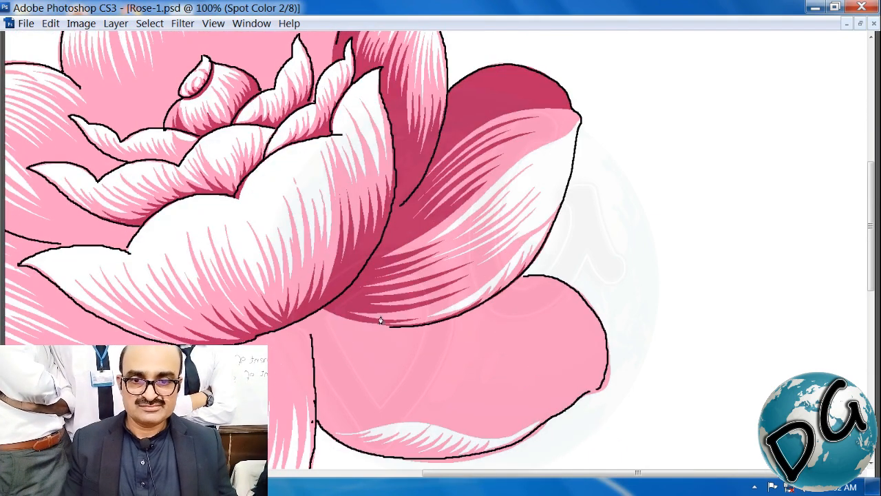
Start a new pen path across the lower-right petal, between the two ends of its lower edge
{"action": "left_click_drag", "start_coordinate": [648, 209], "coordinate": [206, 396]}
{"action": "left_click_drag", "start_coordinate": [373, 383], "coordinate": [308, 278]}
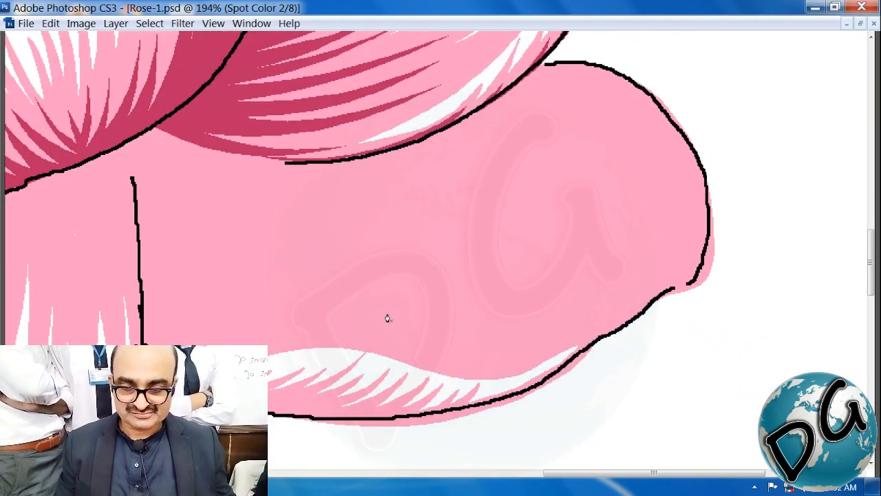
{"action": "left_click_drag", "start_coordinate": [579, 340], "coordinate": [101, 387]}
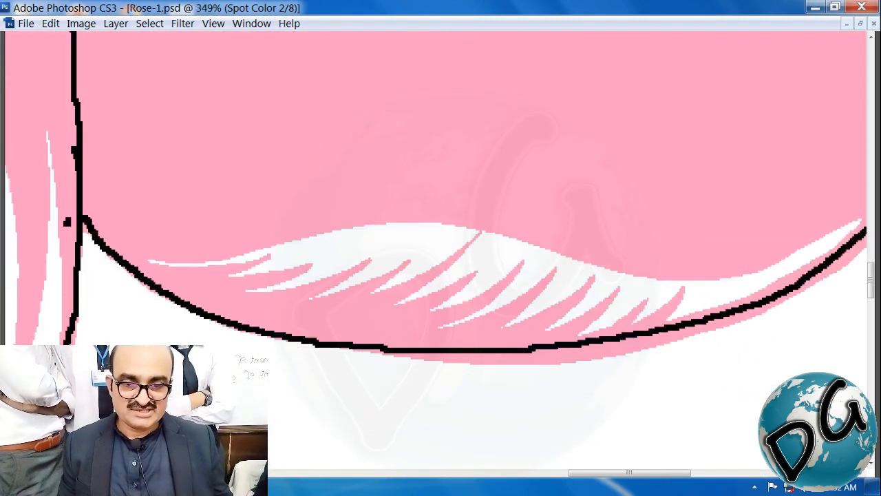
{"action": "left_click_drag", "start_coordinate": [479, 315], "coordinate": [431, 245]}
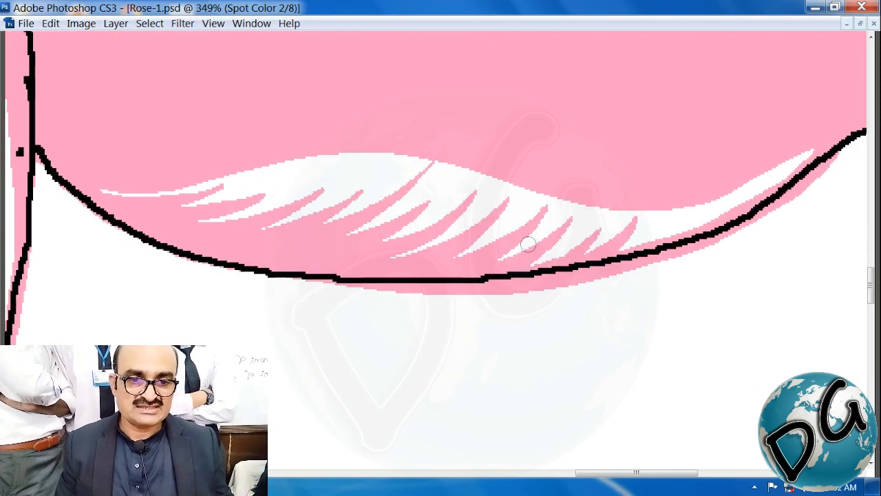
{"action": "left_click_drag", "start_coordinate": [306, 281], "coordinate": [223, 308]}
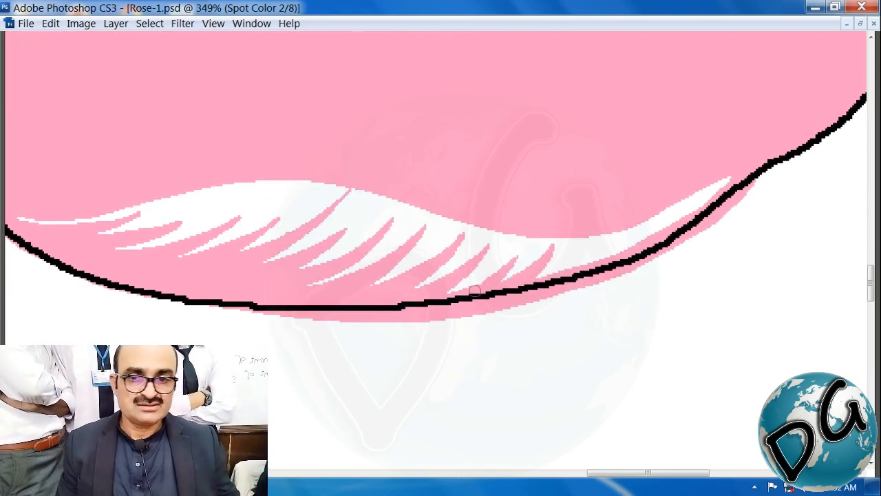
{"action": "key", "text": "p"}
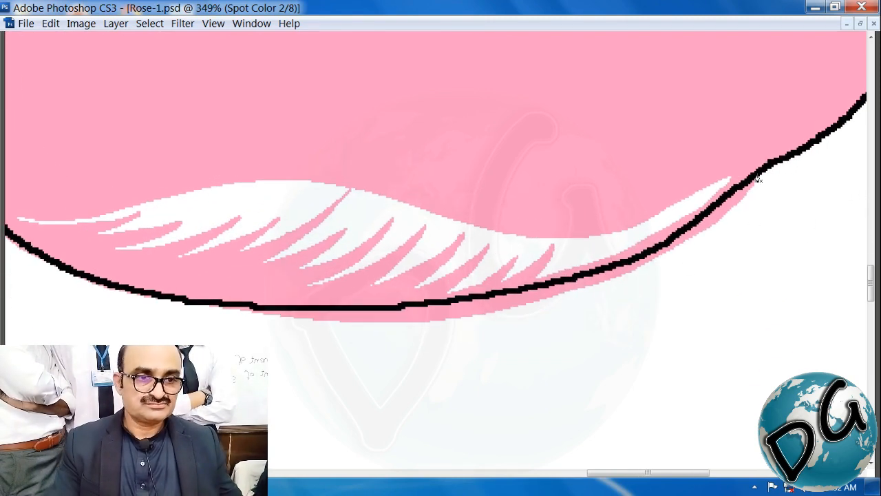
{"action": "left_click_drag", "start_coordinate": [349, 306], "coordinate": [545, 357]}
{"action": "left_click", "coordinate": [156, 236]}
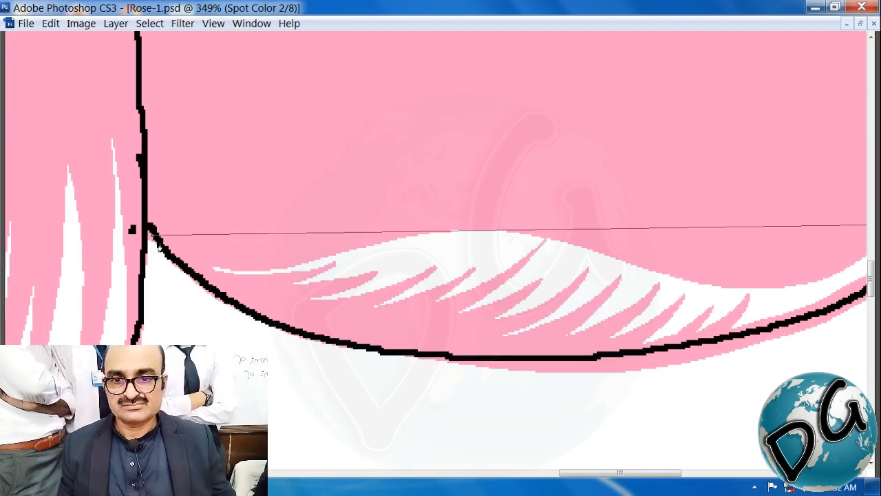
Bend the straight segment into a curve following the lower-right petal's bottom outline
{"action": "left_click_drag", "start_coordinate": [563, 235], "coordinate": [555, 372]}
{"action": "left_click", "coordinate": [288, 309]}
{"action": "left_click_drag", "start_coordinate": [286, 310], "coordinate": [258, 316]}
{"action": "left_click_drag", "start_coordinate": [772, 323], "coordinate": [404, 314]}
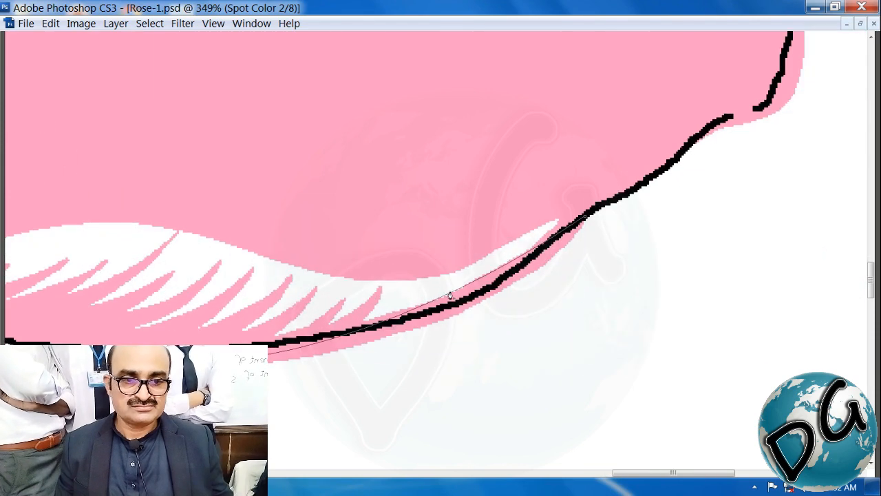
{"action": "left_click", "coordinate": [461, 289]}
{"action": "left_click_drag", "start_coordinate": [460, 289], "coordinate": [602, 305]}
Draw the first small tapered stroke inside the lower-right petal, near its left corner
{"action": "left_click", "coordinate": [374, 317]}
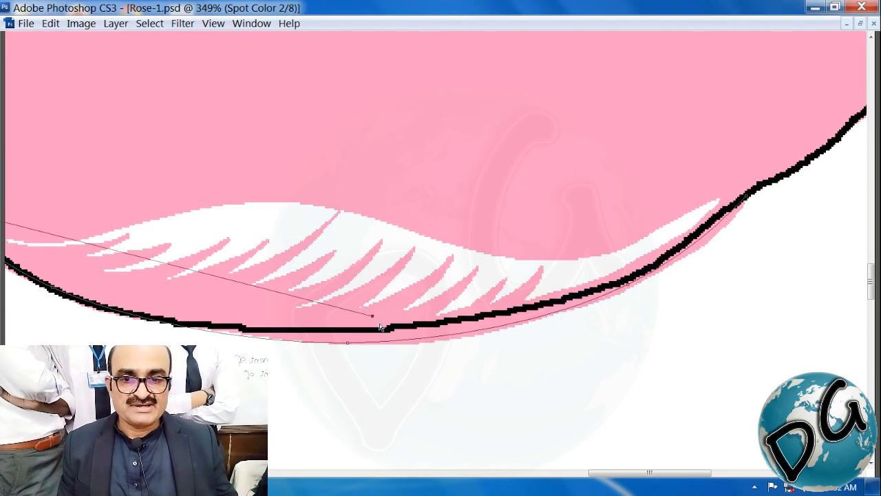
{"action": "key", "text": "ctrl+z"}
{"action": "left_click_drag", "start_coordinate": [147, 275], "coordinate": [454, 298]}
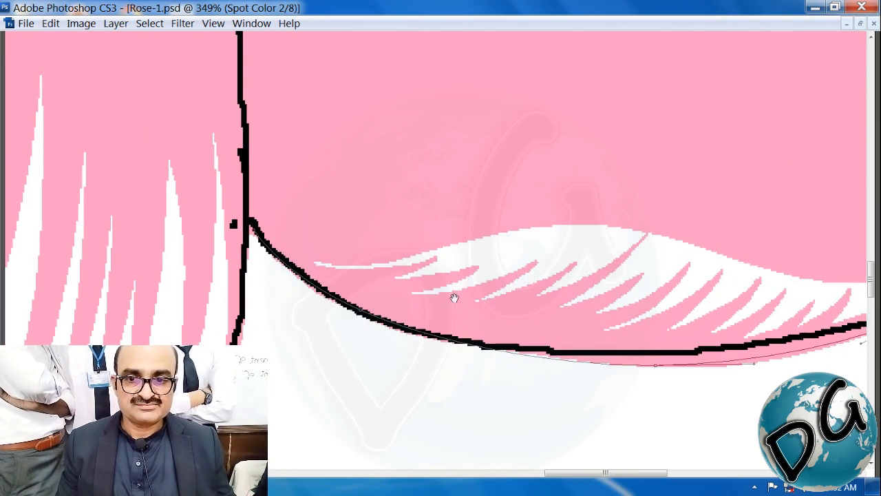
{"action": "left_click", "coordinate": [379, 283]}
{"action": "left_click_drag", "start_coordinate": [321, 261], "coordinate": [344, 289]}
Add a second, longer tapered stroke below the first, pointing towards the white highlights
{"action": "left_click", "coordinate": [467, 298]}
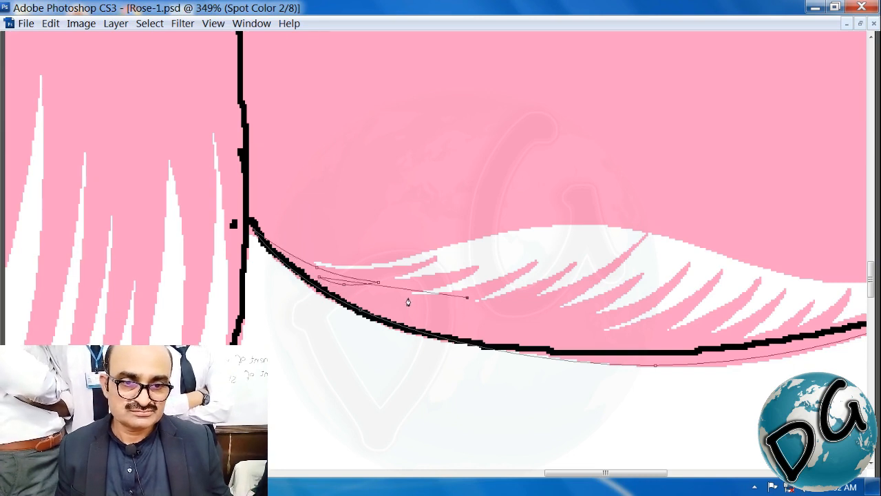
{"action": "left_click_drag", "start_coordinate": [399, 293], "coordinate": [388, 303]}
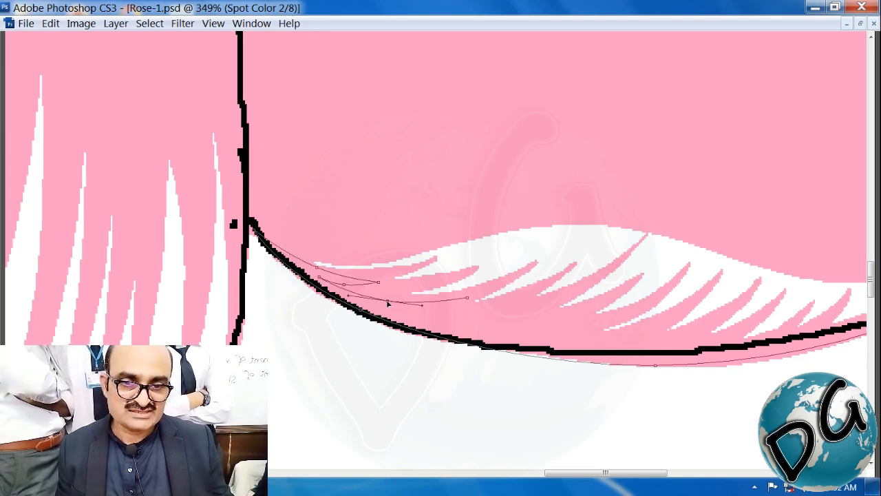
{"action": "left_click", "coordinate": [403, 313]}
{"action": "left_click", "coordinate": [429, 311]}
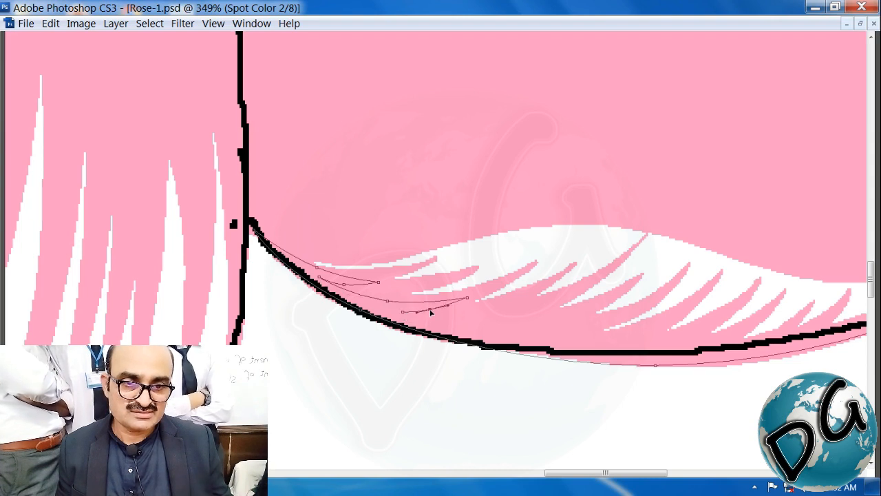
Continue the path along the petal's bottom with a third, fourth and fifth tapered stroke
{"action": "left_click_drag", "start_coordinate": [566, 299], "coordinate": [600, 335]}
{"action": "left_click", "coordinate": [635, 307]}
{"action": "left_click", "coordinate": [719, 320]}
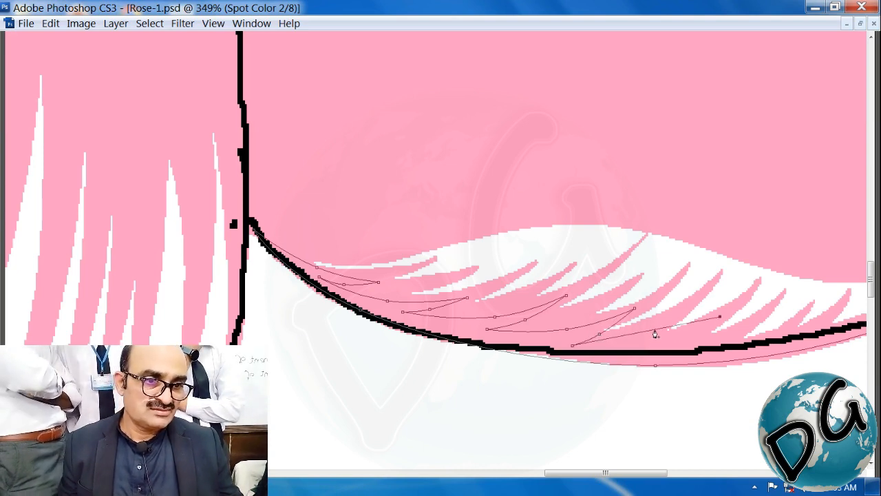
{"action": "left_click_drag", "start_coordinate": [654, 332], "coordinate": [698, 338]}
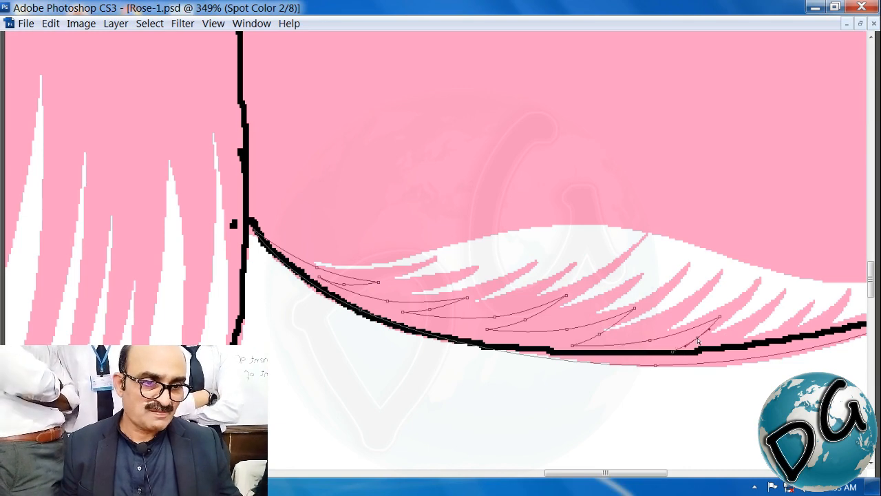
Add a short sixth stroke over the bottom outline and close the path at the right end of the petal's lower edge
{"action": "left_click_drag", "start_coordinate": [788, 335], "coordinate": [740, 346]}
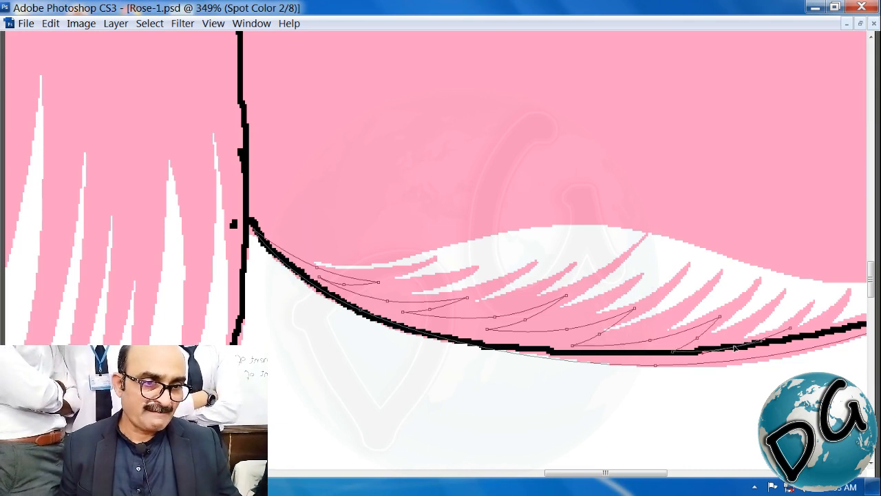
{"action": "scroll", "coordinate": [769, 355], "scroll_direction": "right", "scroll_amount": 5}
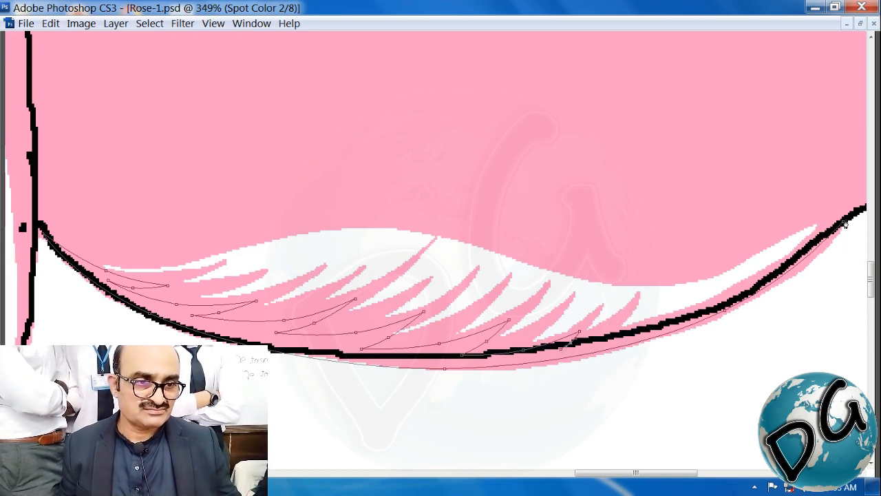
{"action": "left_click_drag", "start_coordinate": [845, 224], "coordinate": [723, 303]}
Convert the bottom-edge path to a selection, fill it with the dark shadow tone, deselect, and zoom out
{"action": "key", "text": "ctrl+Return"}
{"action": "key", "text": "alt+BackSpace"}
{"action": "key", "text": "ctrl+d"}
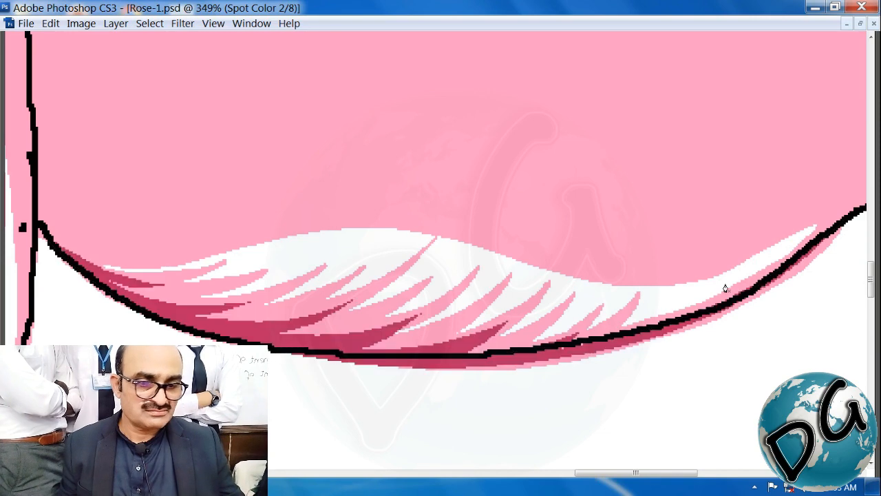
{"action": "key", "text": "ctrl+minus"}
{"action": "key", "text": "ctrl+minus"}
{"action": "key", "text": "ctrl+minus"}
Start a pen path on the lower-right petal and curve it around the outer black outline to the petal's right tip
{"action": "left_click_drag", "start_coordinate": [719, 86], "coordinate": [344, 321]}
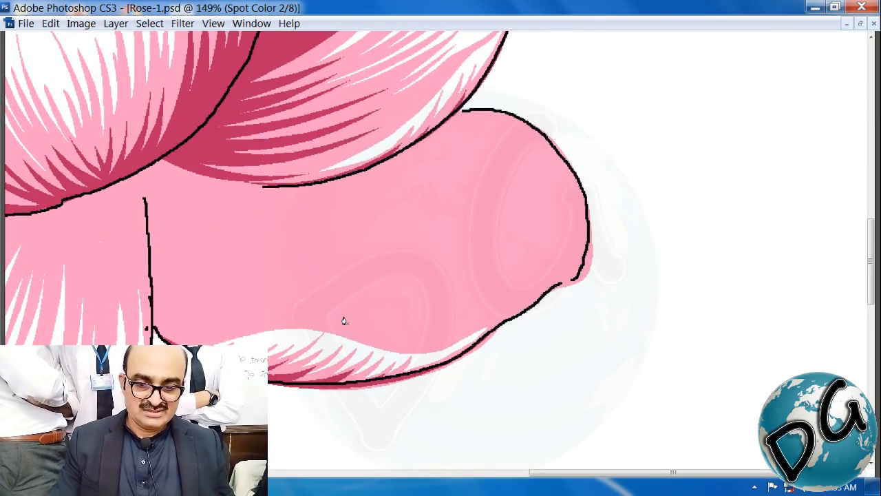
{"action": "left_click_drag", "start_coordinate": [527, 199], "coordinate": [505, 222]}
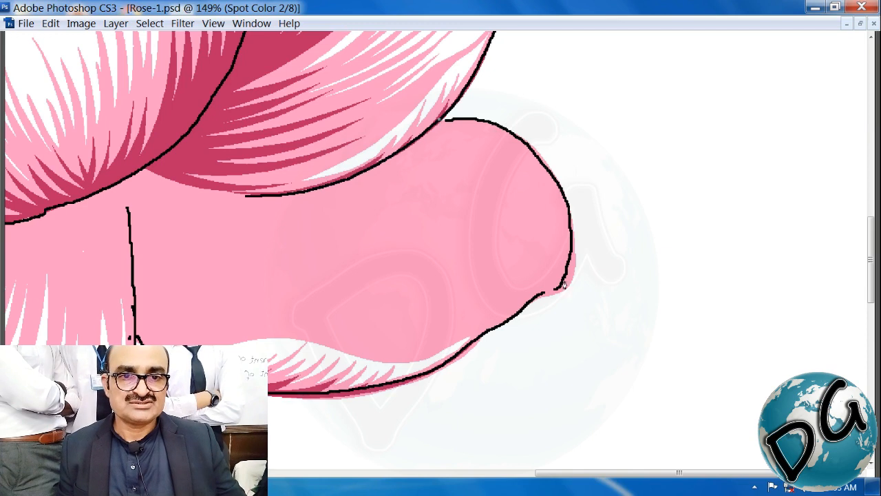
{"action": "left_click", "coordinate": [566, 292]}
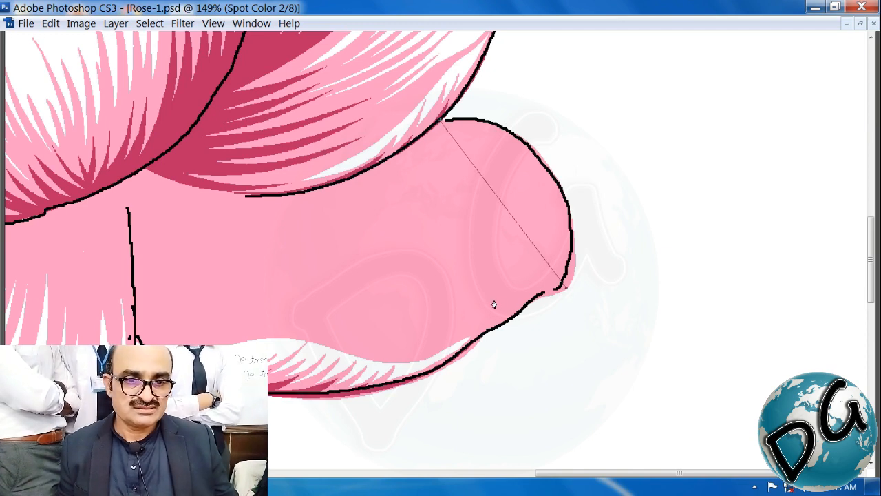
{"action": "left_click", "coordinate": [513, 219]}
{"action": "left_click_drag", "start_coordinate": [513, 220], "coordinate": [550, 168]}
{"action": "left_click_drag", "start_coordinate": [576, 208], "coordinate": [599, 229]}
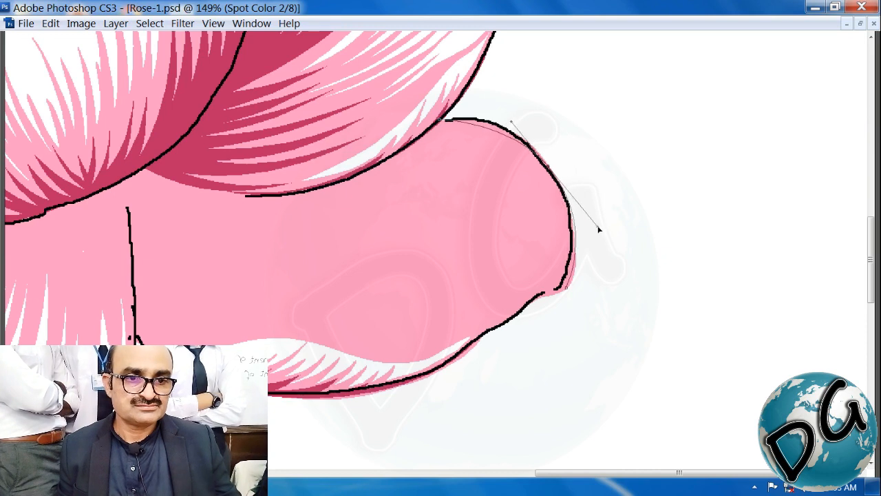
{"action": "left_click_drag", "start_coordinate": [512, 124], "coordinate": [507, 104]}
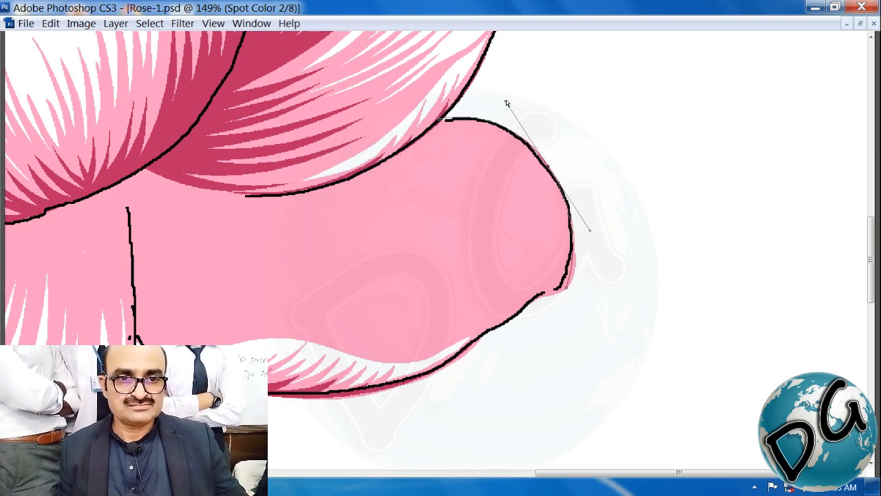
Continue the path from the right tip as a wavy curve across the petal to its inner left corner
{"action": "left_click", "coordinate": [133, 182]}
{"action": "left_click_drag", "start_coordinate": [492, 271], "coordinate": [466, 211]}
{"action": "left_click_drag", "start_coordinate": [513, 228], "coordinate": [534, 238]}
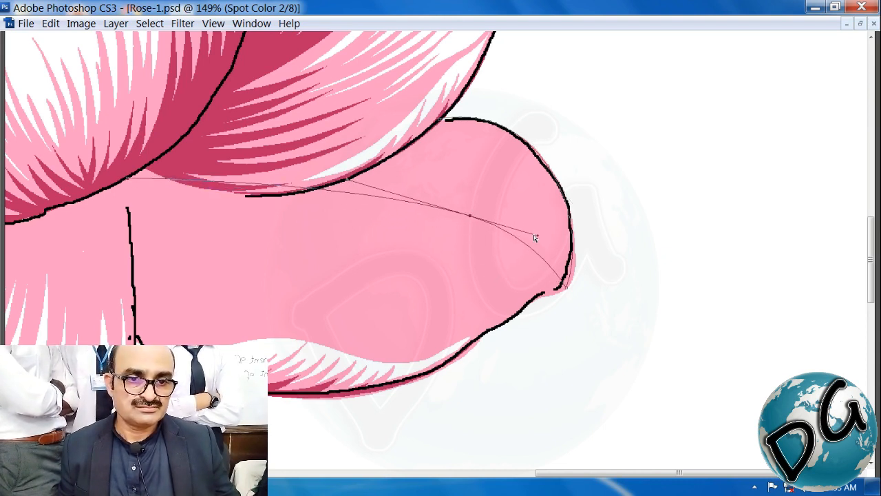
{"action": "left_click_drag", "start_coordinate": [276, 188], "coordinate": [250, 226]}
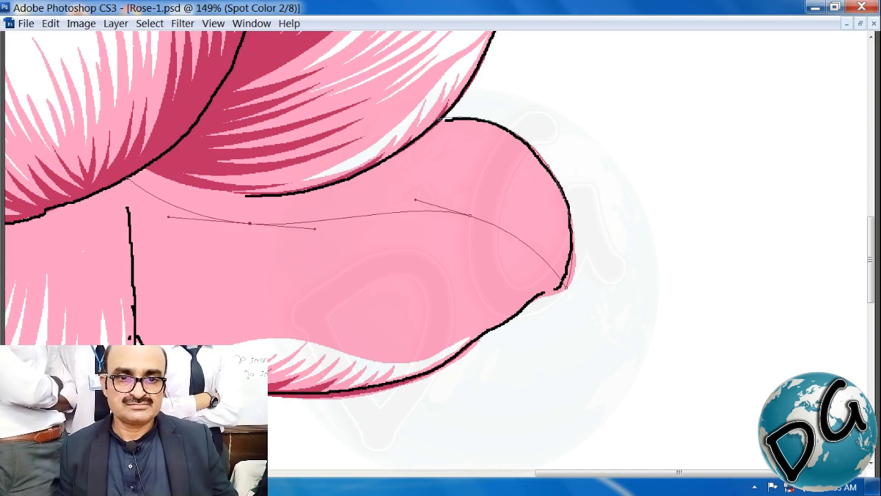
{"action": "left_click_drag", "start_coordinate": [146, 162], "coordinate": [175, 178]}
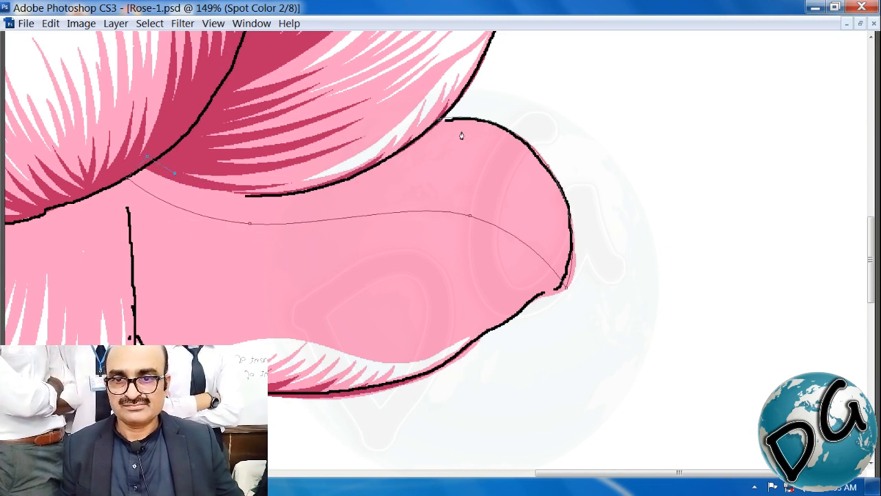
Close the path along the lower edge of the overlapping petal, convert it to a selection and fill it with the dark shadow tone
{"action": "left_click_drag", "start_coordinate": [439, 122], "coordinate": [309, 190]}
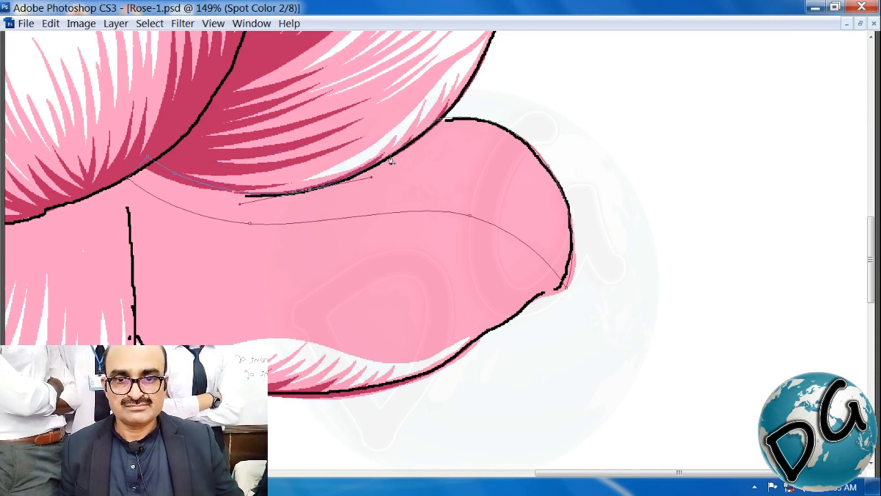
{"action": "left_click_drag", "start_coordinate": [391, 159], "coordinate": [390, 154]}
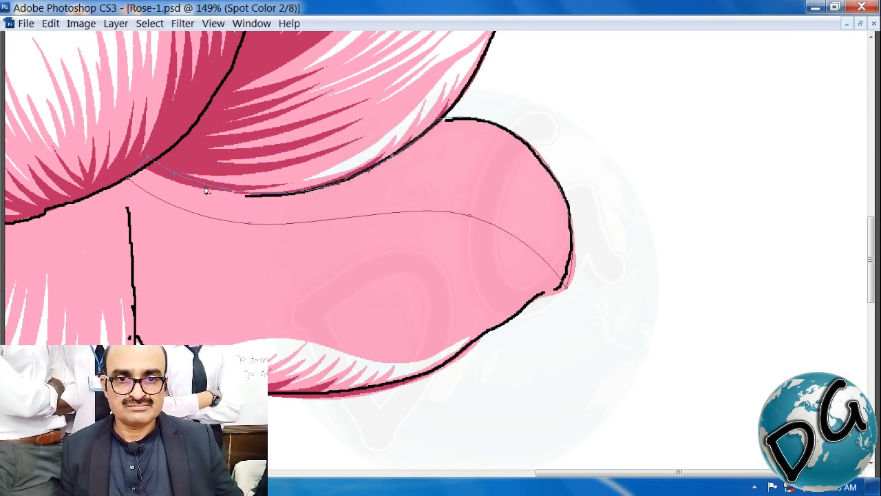
{"action": "left_click_drag", "start_coordinate": [210, 187], "coordinate": [197, 186]}
{"action": "key", "text": "ctrl+Return"}
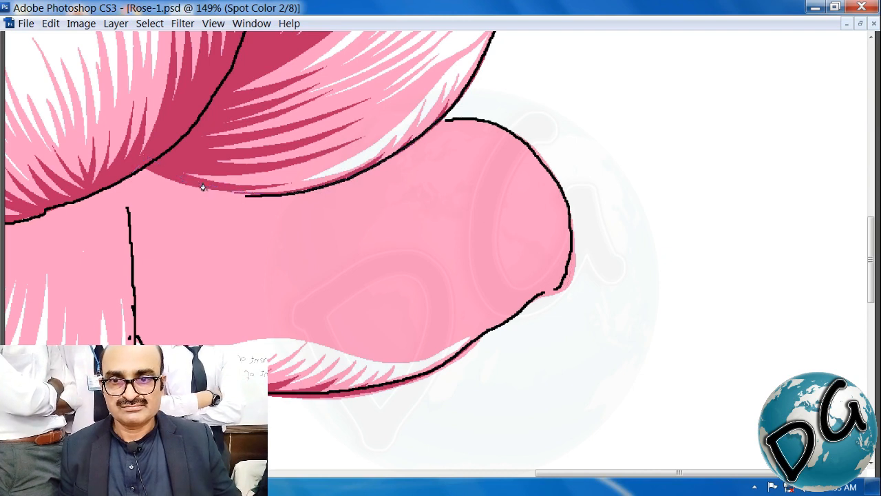
{"action": "key", "text": "alt+BackSpace"}
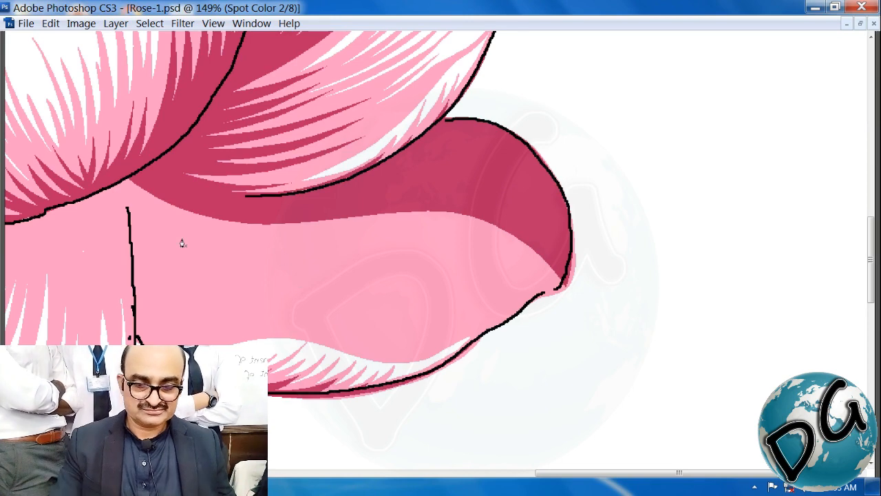
Start a new path at the petal's inner corner, running down its left edge and along the top of the white highlight
{"action": "left_click_drag", "start_coordinate": [170, 196], "coordinate": [272, 173]}
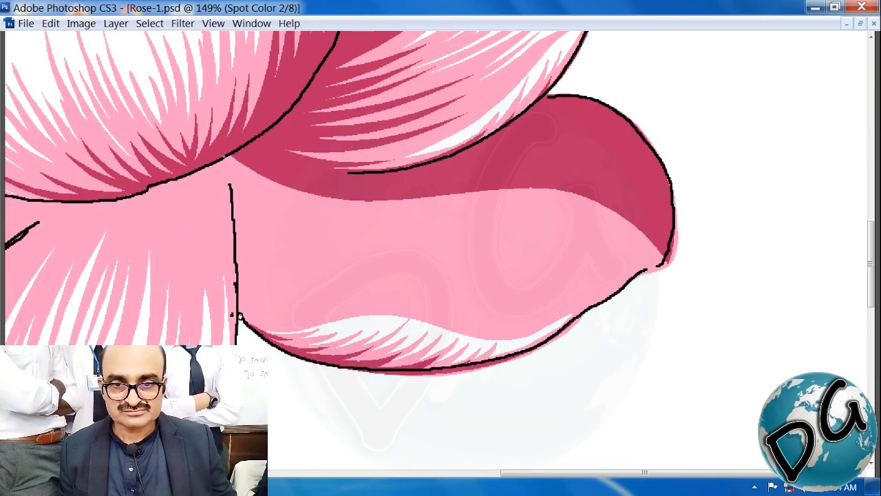
{"action": "left_click", "coordinate": [234, 234]}
{"action": "left_click_drag", "start_coordinate": [231, 226], "coordinate": [234, 223]}
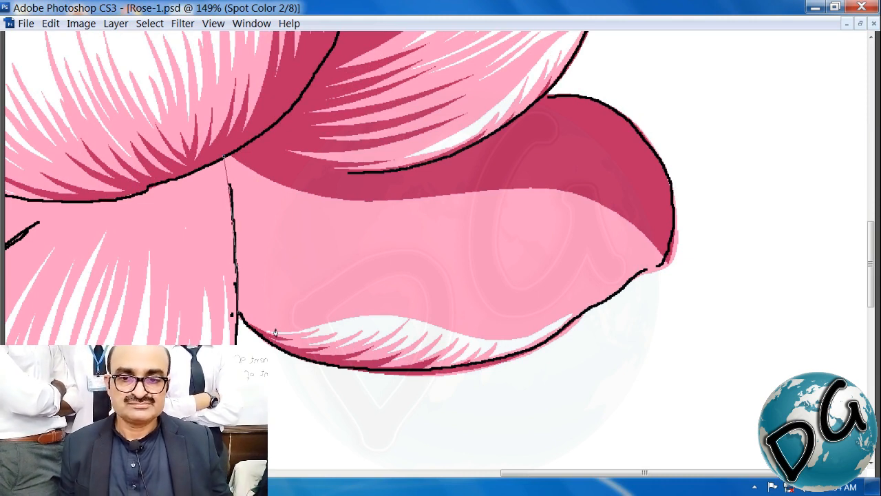
{"action": "left_click", "coordinate": [390, 318]}
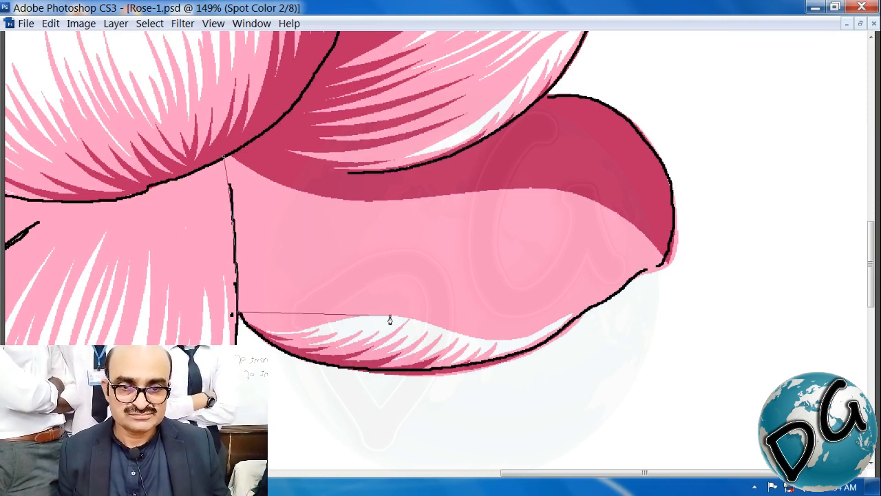
{"action": "left_click_drag", "start_coordinate": [290, 316], "coordinate": [353, 313]}
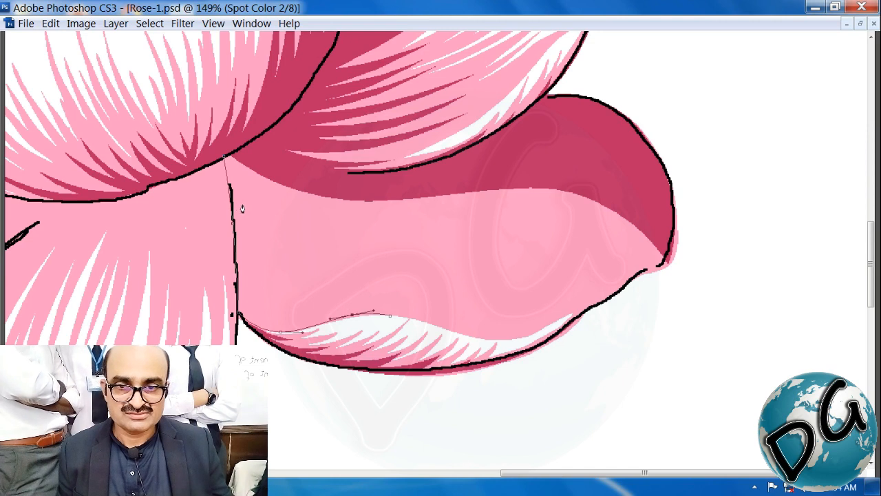
Add three tapered strokes over the petal's left part, pointing to the lower right, with the third one the longest
{"action": "left_click", "coordinate": [245, 205]}
{"action": "left_click_drag", "start_coordinate": [320, 267], "coordinate": [279, 221]}
{"action": "left_click", "coordinate": [384, 303]}
{"action": "left_click_drag", "start_coordinate": [327, 262], "coordinate": [333, 274]}
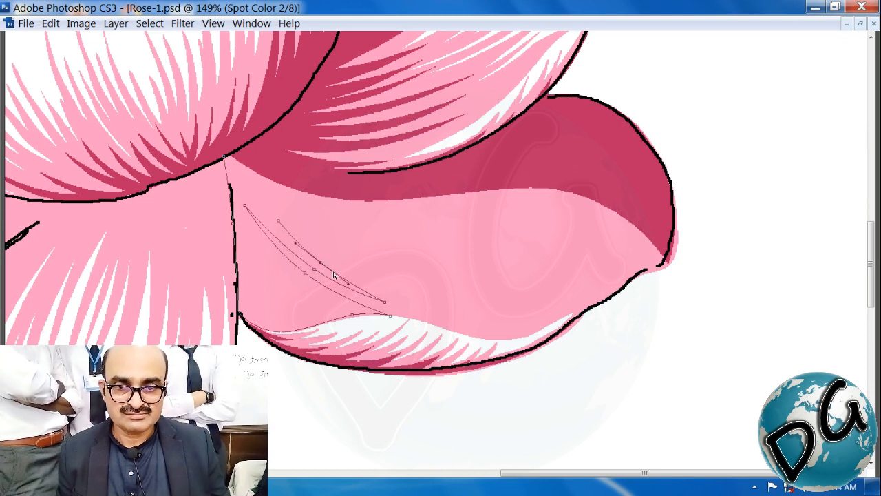
{"action": "left_click", "coordinate": [484, 323]}
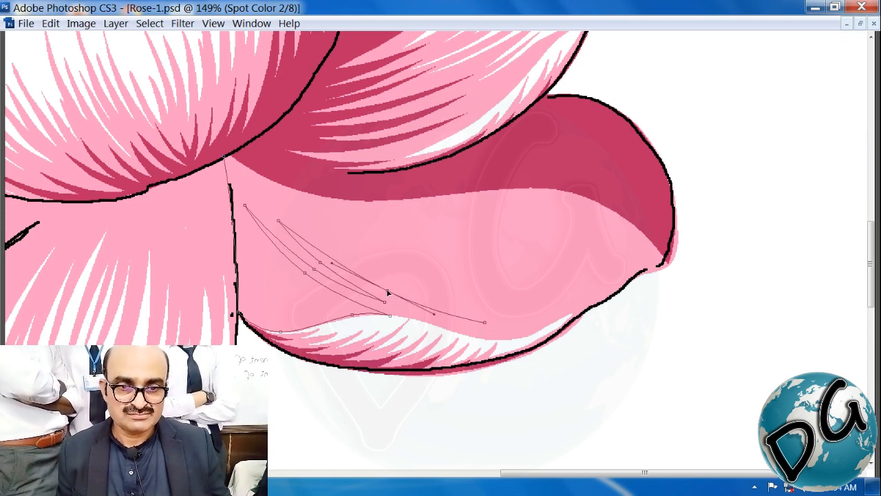
{"action": "left_click", "coordinate": [310, 227]}
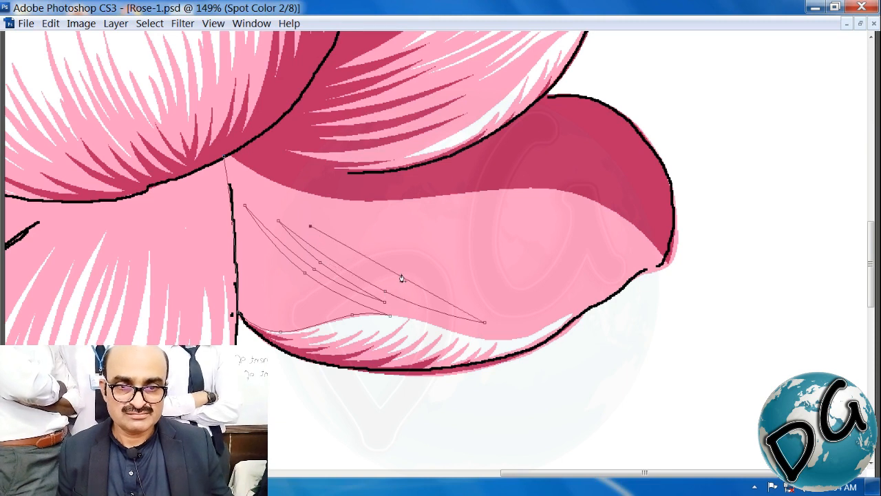
{"action": "left_click_drag", "start_coordinate": [402, 278], "coordinate": [367, 243]}
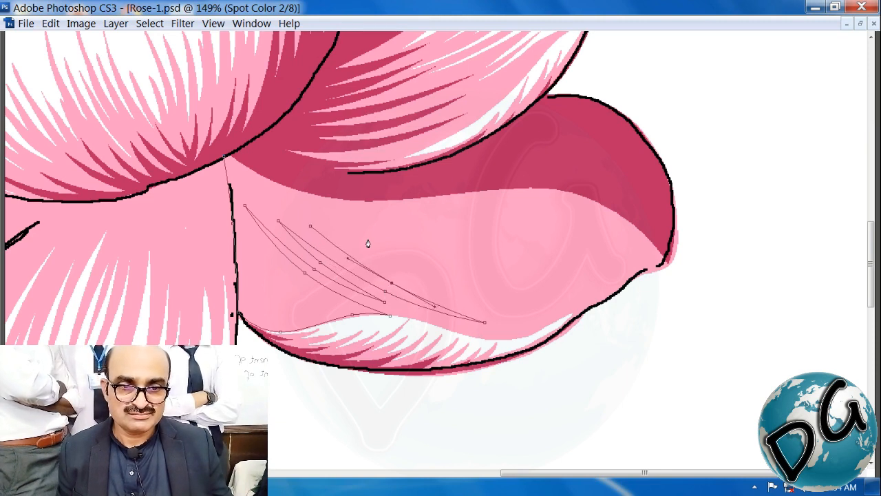
Continue the path with three more tapered strokes across the middle of the petal, below the dark shadow
{"action": "left_click_drag", "start_coordinate": [441, 293], "coordinate": [432, 287]}
{"action": "left_click_drag", "start_coordinate": [381, 270], "coordinate": [328, 227]}
{"action": "left_click_drag", "start_coordinate": [383, 256], "coordinate": [407, 219]}
{"action": "left_click", "coordinate": [437, 272]}
{"action": "left_click", "coordinate": [505, 278]}
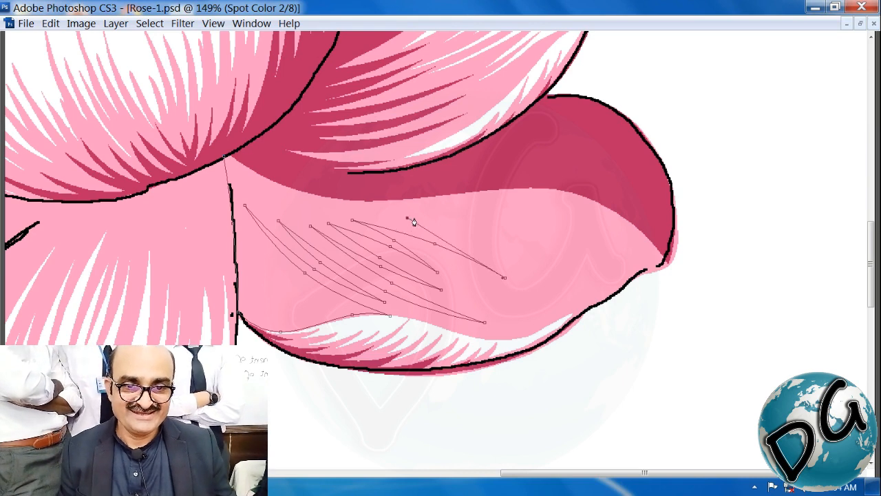
{"action": "left_click", "coordinate": [461, 250]}
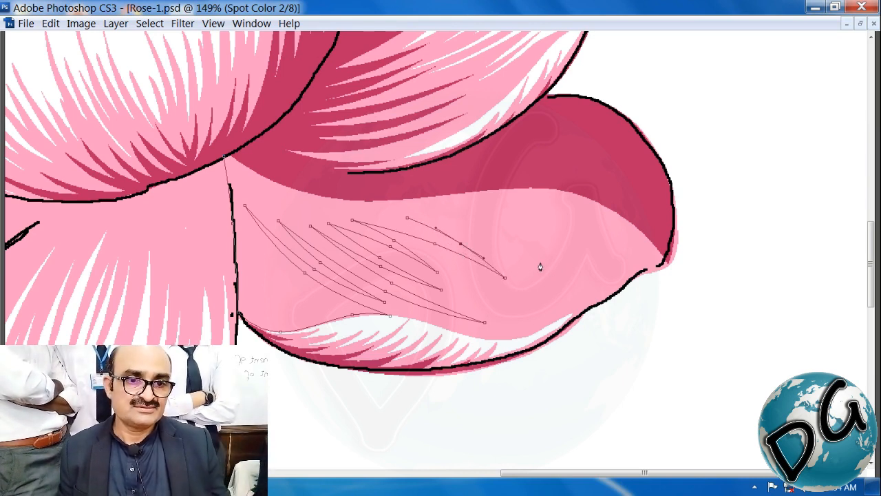
Extend the path with another short tapered stroke and two long ones reaching towards the petal's right end
{"action": "left_click_drag", "start_coordinate": [473, 246], "coordinate": [536, 232]}
{"action": "left_click", "coordinate": [613, 276]}
{"action": "left_click", "coordinate": [482, 208]}
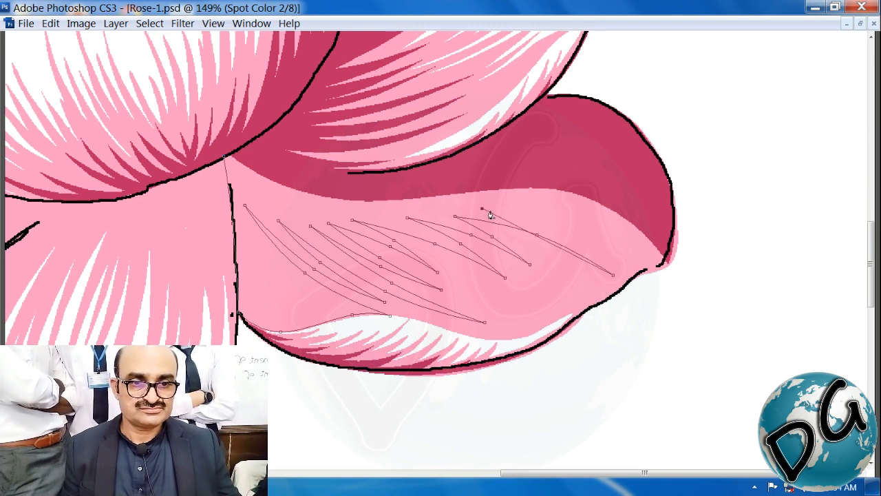
{"action": "left_click_drag", "start_coordinate": [553, 244], "coordinate": [553, 232]}
{"action": "left_click_drag", "start_coordinate": [623, 270], "coordinate": [600, 259]}
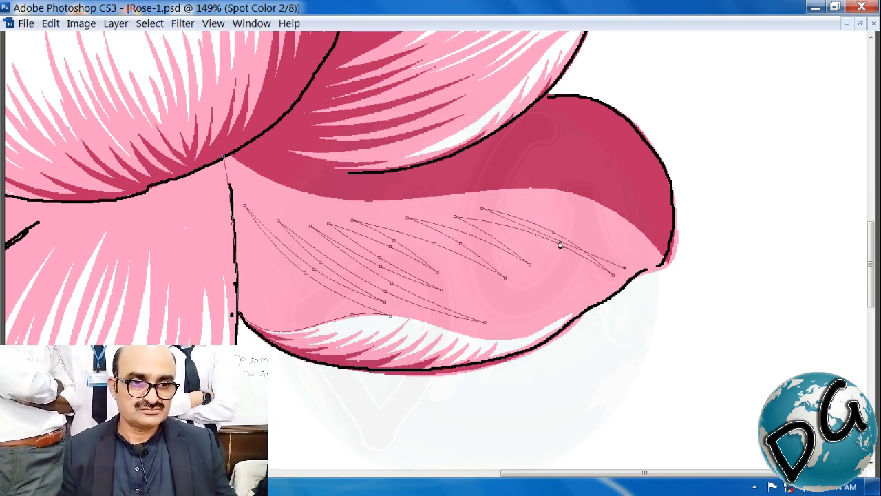
Add a last tapered stroke ending near the petal's right tip, curving its upper edge just below the dark shadow
{"action": "left_click_drag", "start_coordinate": [559, 240], "coordinate": [582, 229]}
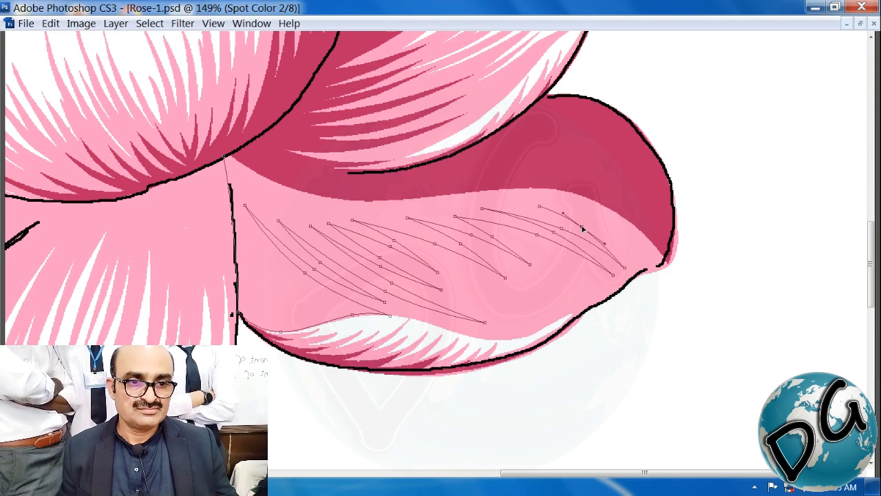
{"action": "left_click_drag", "start_coordinate": [647, 264], "coordinate": [607, 232]}
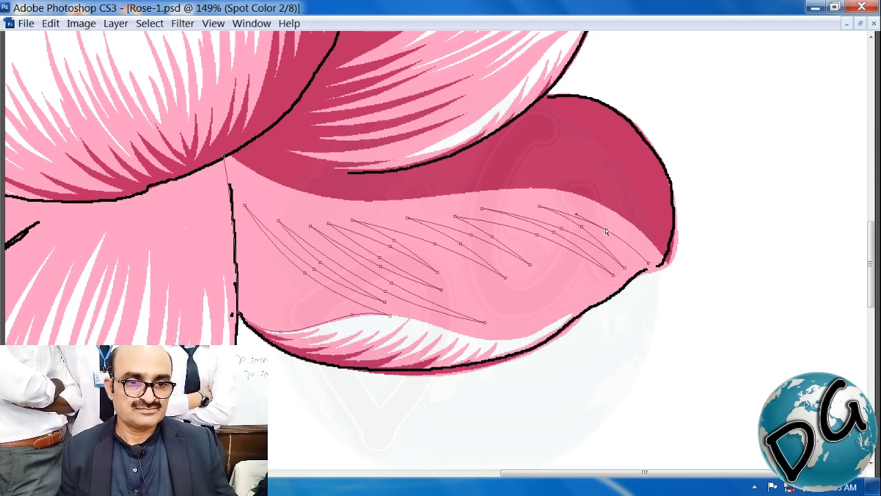
{"action": "left_click_drag", "start_coordinate": [630, 244], "coordinate": [634, 245]}
{"action": "left_click", "coordinate": [320, 191]}
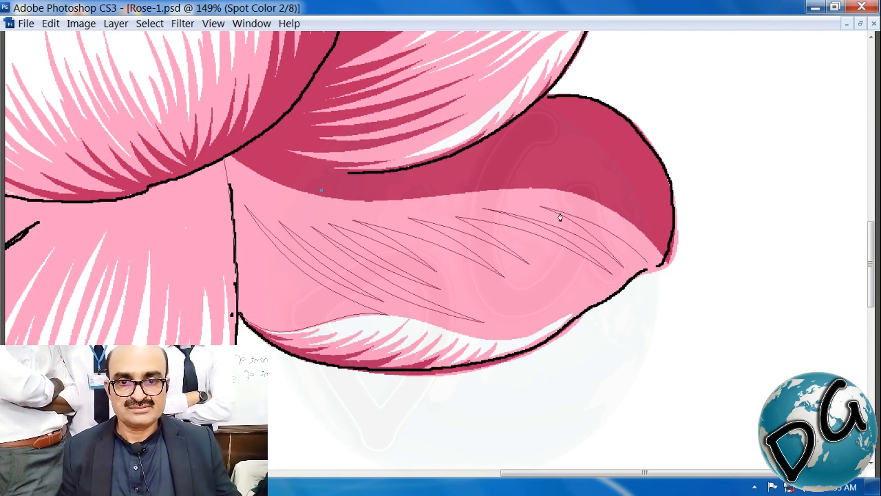
{"action": "left_click", "coordinate": [649, 239]}
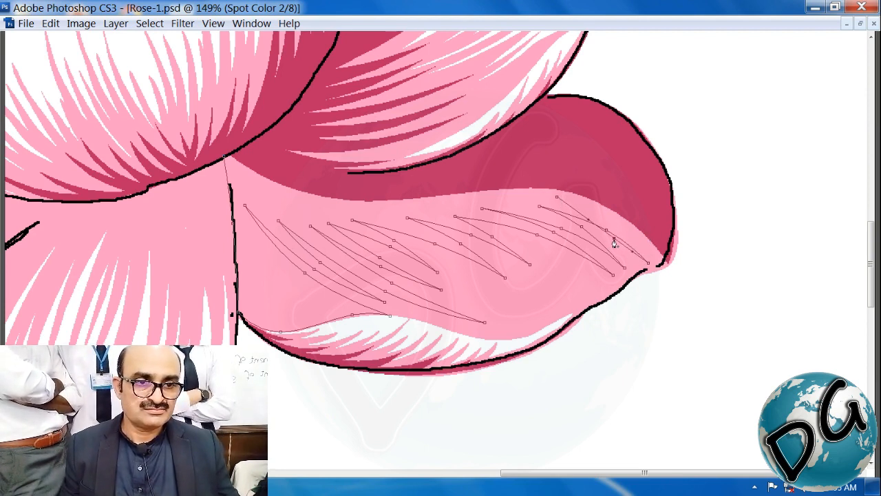
{"action": "left_click_drag", "start_coordinate": [614, 238], "coordinate": [609, 222]}
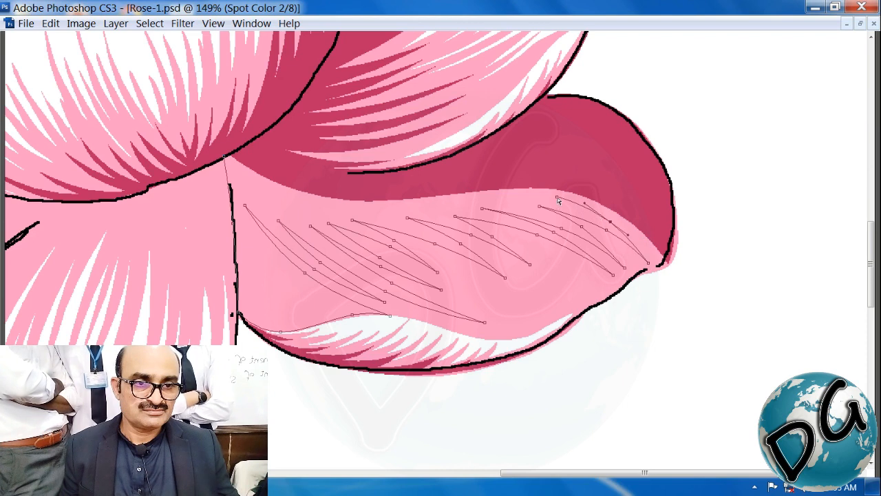
Close the path through the dark shadow back to the petal's inner corner and fill the stroke shapes with the dark shadow tone
{"action": "left_click_drag", "start_coordinate": [470, 185], "coordinate": [488, 188]}
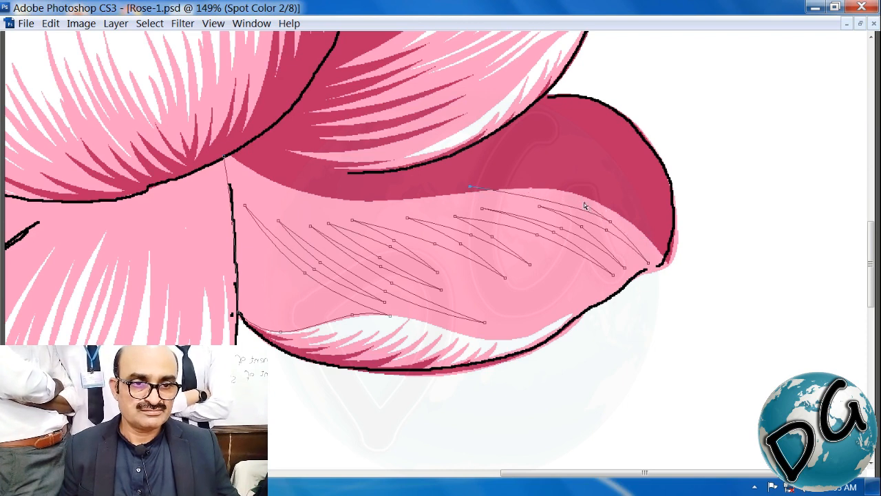
{"action": "left_click_drag", "start_coordinate": [583, 205], "coordinate": [558, 183]}
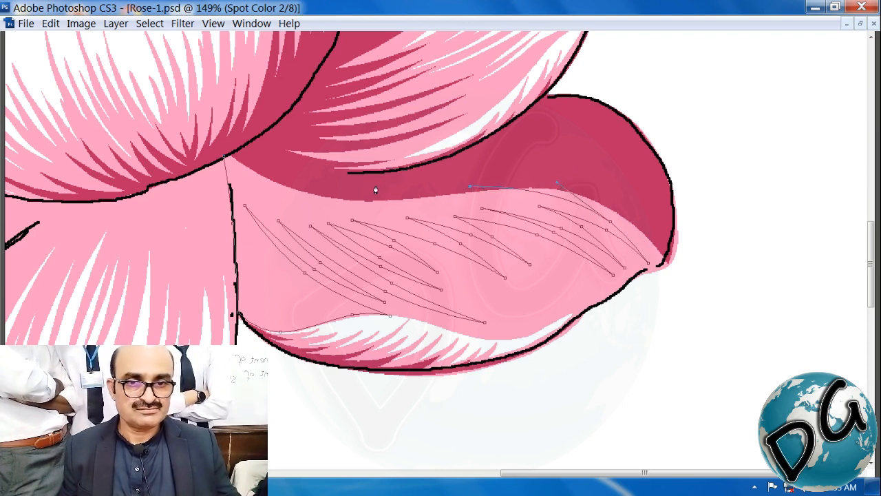
{"action": "left_click_drag", "start_coordinate": [375, 185], "coordinate": [314, 172]}
{"action": "left_click", "coordinate": [227, 154]}
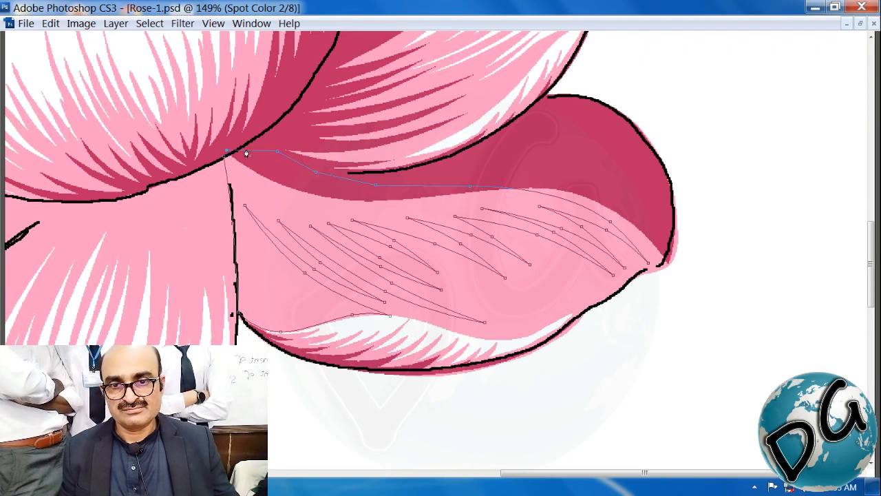
{"action": "left_click", "coordinate": [246, 152]}
{"action": "key", "text": "ctrl+minus"}
{"action": "key", "text": "ctrl+minus"}
{"action": "key", "text": "ctrl+minus"}
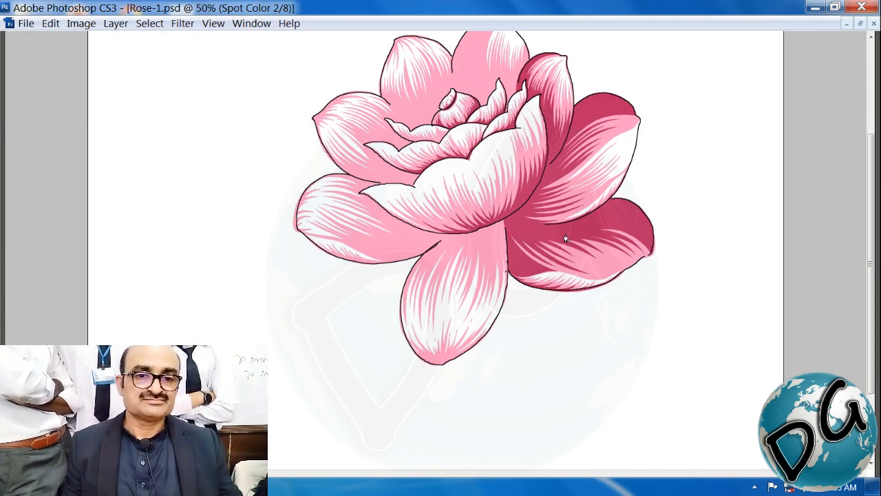
Save the document under the name Rose on the Desktop, replacing the existing file
{"action": "left_click_drag", "start_coordinate": [612, 188], "coordinate": [305, 388]}
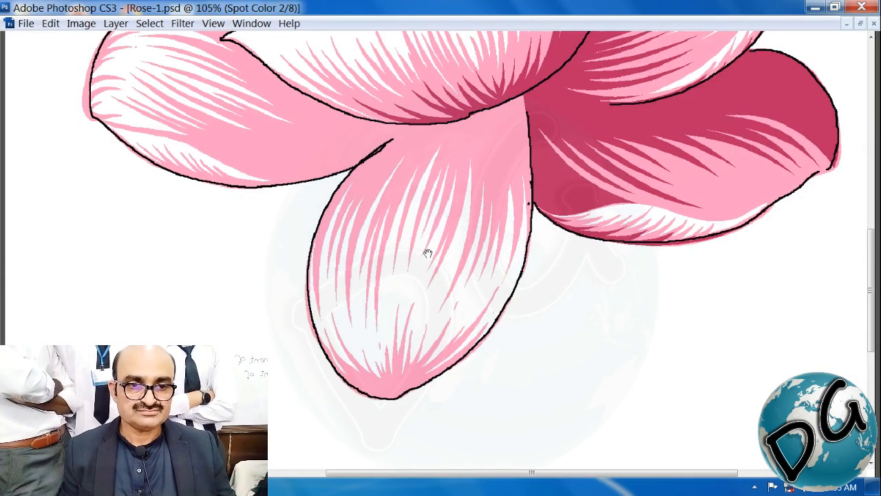
{"action": "left_click_drag", "start_coordinate": [426, 253], "coordinate": [322, 281]}
{"action": "key", "text": "ctrl+shift+s"}
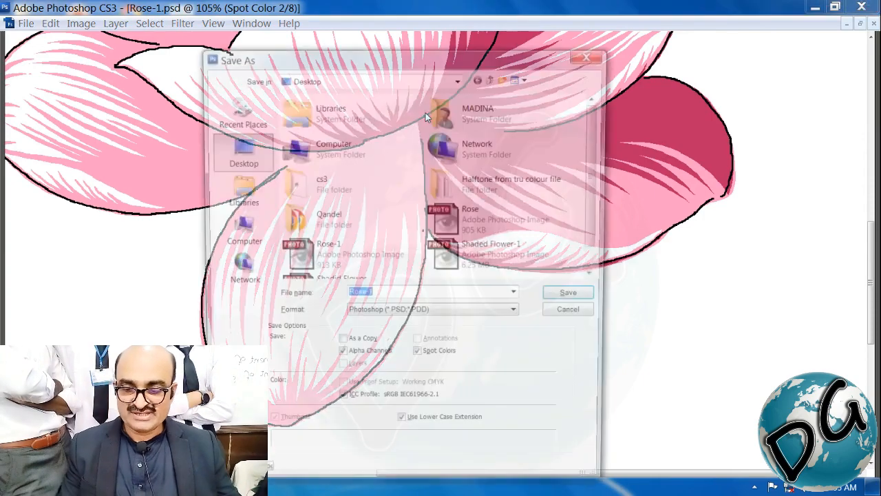
{"action": "left_click", "coordinate": [373, 294]}
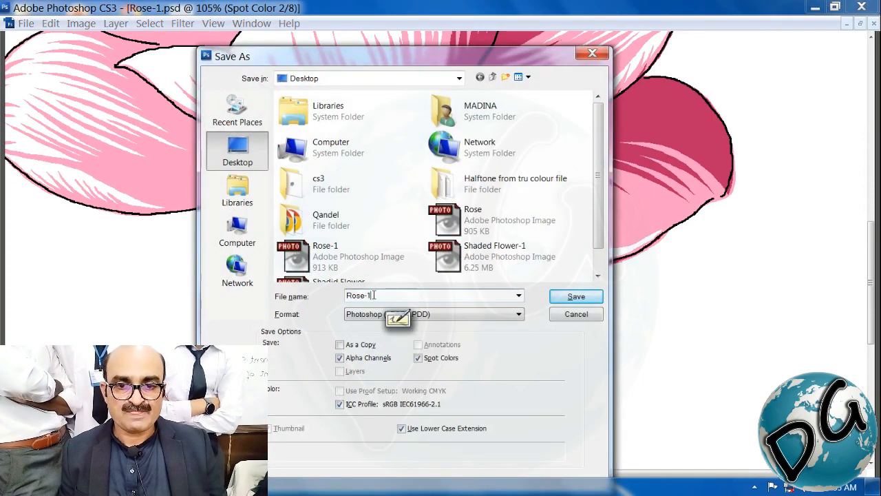
{"action": "key", "text": "BackSpace"}
{"action": "key", "text": "BackSpace"}
{"action": "key", "text": "Return"}
{"action": "key", "text": "Return"}
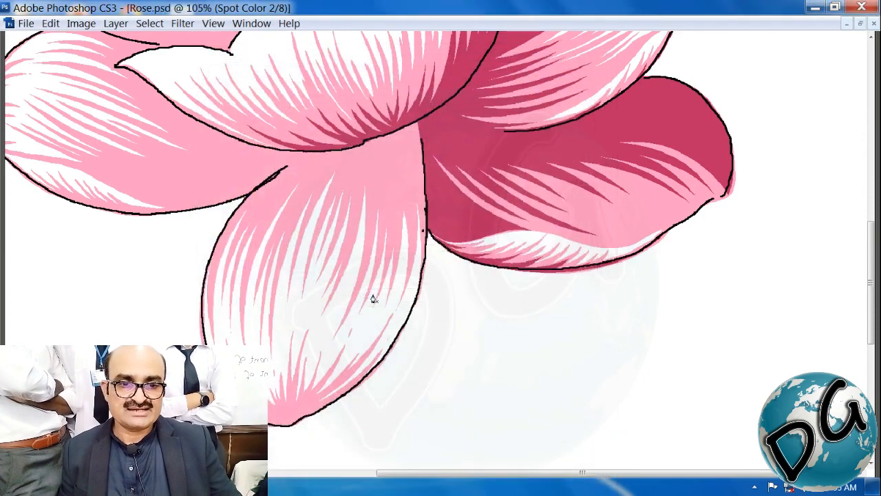
Brush a thin dark shadow along both lower edges of the bottom petal's tip, following the black outline
{"action": "left_click_drag", "start_coordinate": [470, 103], "coordinate": [159, 370]}
{"action": "left_click_drag", "start_coordinate": [292, 306], "coordinate": [261, 90]}
{"action": "left_click_drag", "start_coordinate": [565, 203], "coordinate": [123, 379]}
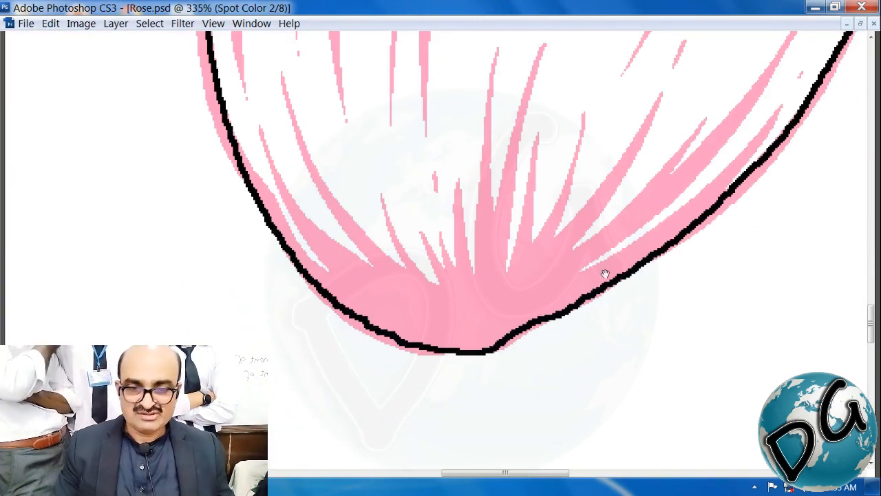
{"action": "left_click_drag", "start_coordinate": [804, 134], "coordinate": [231, 392]}
{"action": "mouse_move", "coordinate": [854, 79]}
{"action": "left_mouse_down"}
{"action": "mouse_move", "coordinate": [655, 121]}
{"action": "mouse_move", "coordinate": [664, 154]}
{"action": "mouse_move", "coordinate": [568, 241]}
{"action": "mouse_move", "coordinate": [270, 425]}
{"action": "left_mouse_up"}
{"action": "left_click_drag", "start_coordinate": [200, 310], "coordinate": [420, 294]}
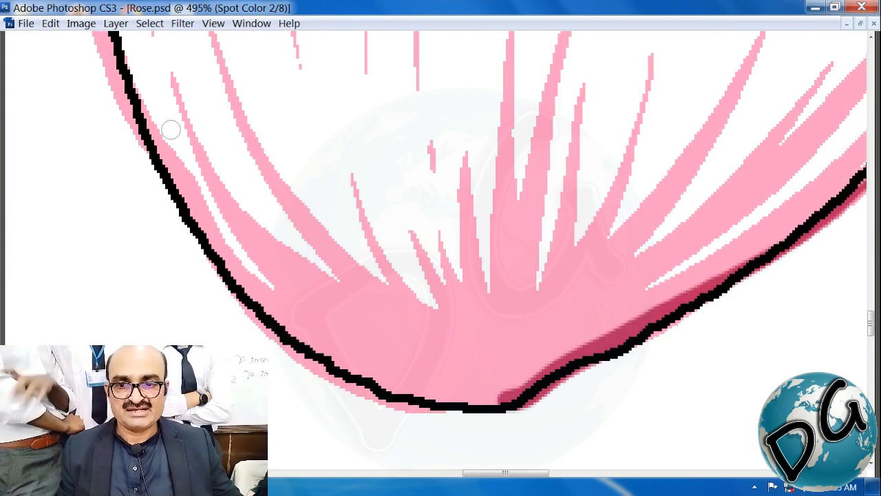
{"action": "mouse_move", "coordinate": [173, 212]}
{"action": "left_mouse_down"}
{"action": "mouse_move", "coordinate": [264, 334]}
{"action": "mouse_move", "coordinate": [357, 399]}
{"action": "mouse_move", "coordinate": [475, 419]}
{"action": "mouse_move", "coordinate": [574, 358]}
{"action": "left_mouse_up"}
Brush tapered dark strokes rising from the bottom petal's tip through its centre and right side
{"action": "left_click_drag", "start_coordinate": [585, 358], "coordinate": [320, 324]}
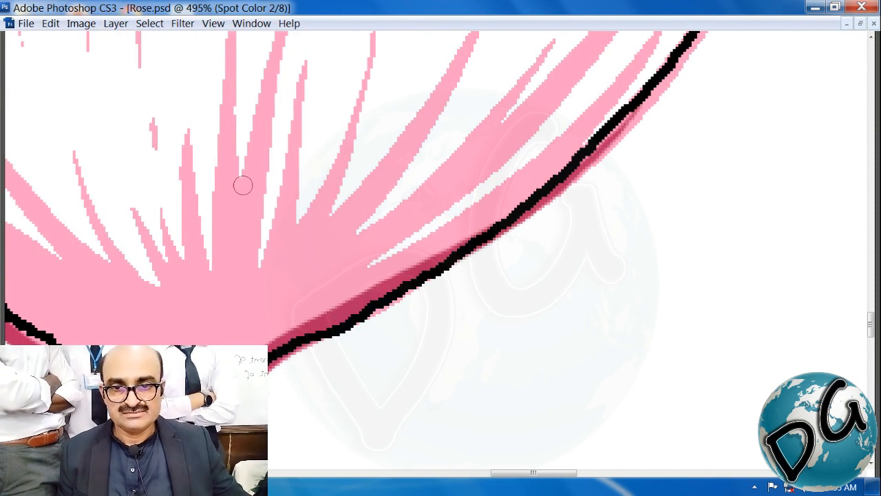
{"action": "left_click_drag", "start_coordinate": [241, 186], "coordinate": [230, 324]}
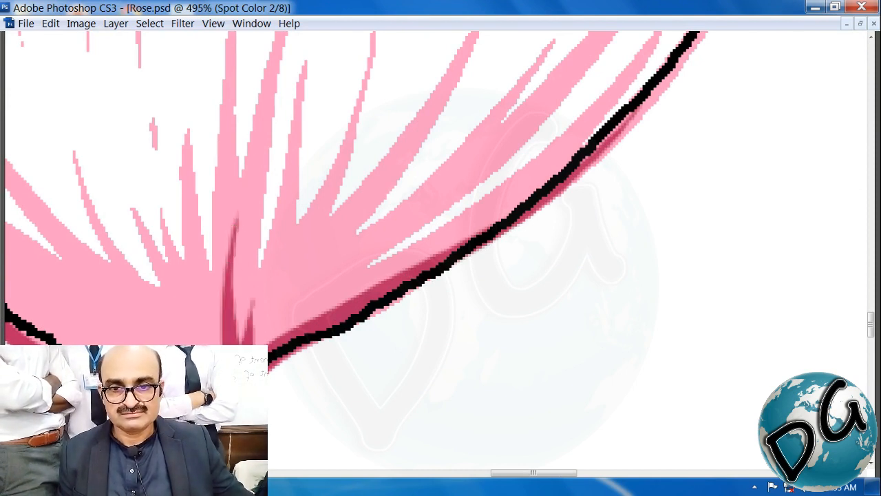
{"action": "left_click_drag", "start_coordinate": [307, 227], "coordinate": [255, 341]}
{"action": "mouse_move", "coordinate": [348, 237]}
{"action": "left_mouse_down"}
{"action": "mouse_move", "coordinate": [275, 337]}
{"action": "mouse_move", "coordinate": [440, 289]}
{"action": "left_mouse_up"}
Brush four curved tapered dark strokes on the left side of the bottom petal's tip, running down into the shadow
{"action": "mouse_move", "coordinate": [186, 219]}
{"action": "left_mouse_down"}
{"action": "mouse_move", "coordinate": [210, 253]}
{"action": "mouse_move", "coordinate": [301, 309]}
{"action": "left_mouse_up"}
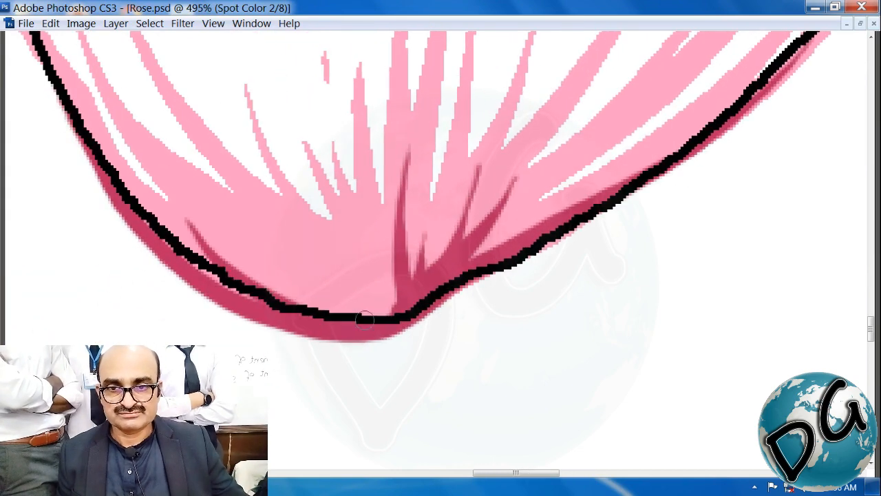
{"action": "mouse_move", "coordinate": [216, 199]}
{"action": "left_mouse_down"}
{"action": "mouse_move", "coordinate": [281, 276]}
{"action": "mouse_move", "coordinate": [371, 320]}
{"action": "left_mouse_up"}
{"action": "left_click_drag", "start_coordinate": [273, 236], "coordinate": [387, 318]}
{"action": "mouse_move", "coordinate": [331, 236]}
{"action": "left_mouse_down"}
{"action": "mouse_move", "coordinate": [360, 294]}
{"action": "mouse_move", "coordinate": [384, 308]}
{"action": "left_mouse_up"}
{"action": "key", "text": "ctrl+minus"}
{"action": "key", "text": "ctrl+minus"}
{"action": "key", "text": "ctrl+minus"}
{"action": "key", "text": "ctrl+minus"}
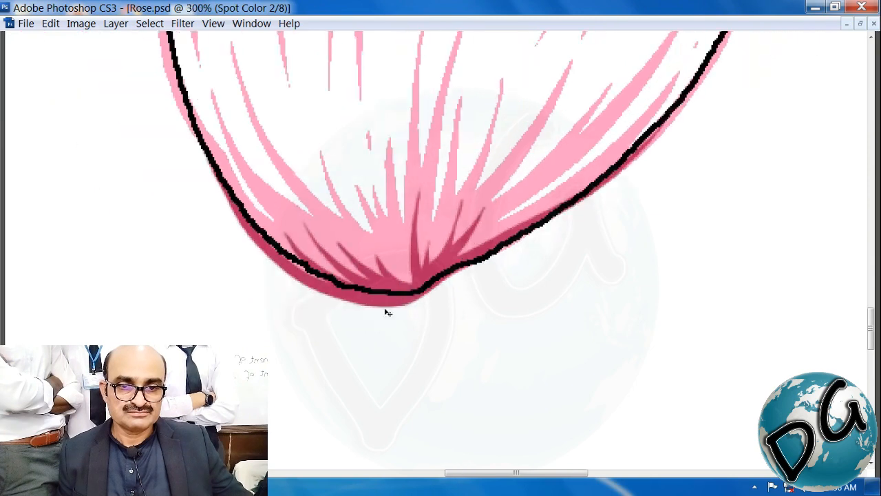
Start a path at the bottom petal's upper left, shaping a long tapered stroke along its edge and a second one beside it
{"action": "left_click_drag", "start_coordinate": [492, 149], "coordinate": [320, 321]}
{"action": "left_click_drag", "start_coordinate": [413, 129], "coordinate": [82, 379]}
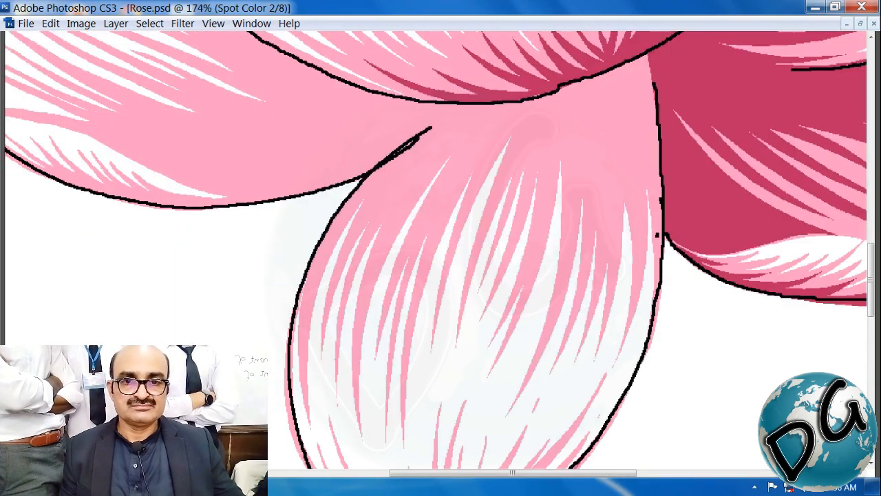
{"action": "left_click_drag", "start_coordinate": [334, 206], "coordinate": [264, 192]}
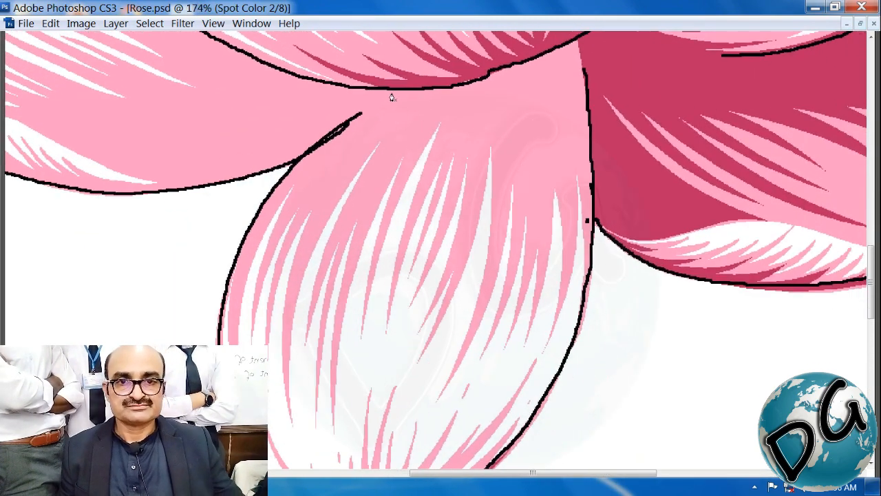
{"action": "left_click", "coordinate": [246, 251]}
{"action": "left_click_drag", "start_coordinate": [320, 178], "coordinate": [308, 155]}
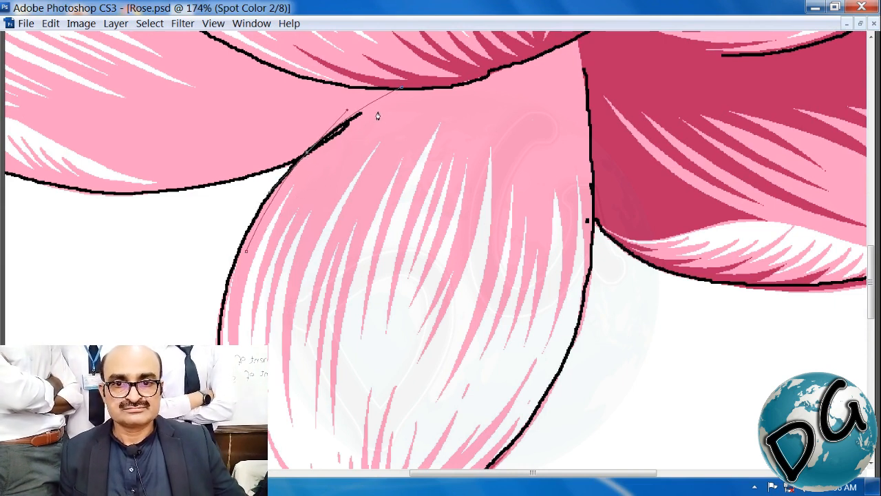
{"action": "left_click_drag", "start_coordinate": [377, 116], "coordinate": [373, 112]}
{"action": "left_click_drag", "start_coordinate": [315, 180], "coordinate": [335, 149]}
{"action": "left_click", "coordinate": [306, 193]}
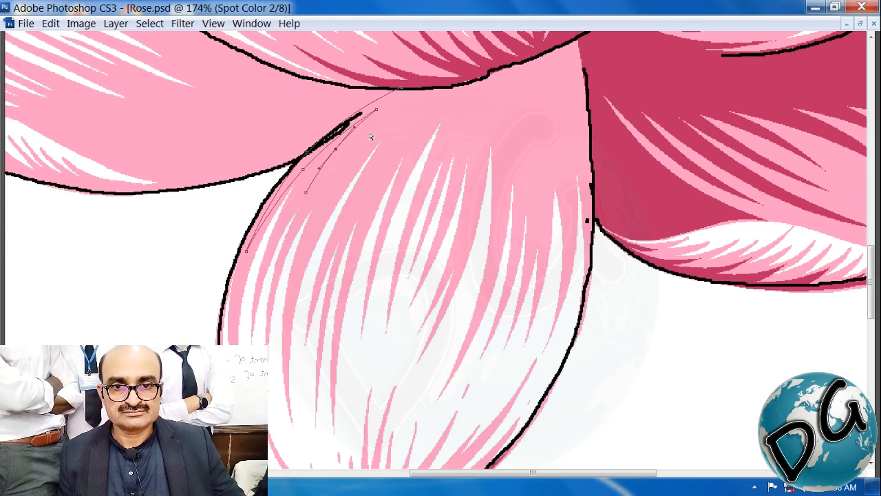
Extend the path with three more curved tapered strokes across the upper left of the bottom petal
{"action": "left_click", "coordinate": [396, 104]}
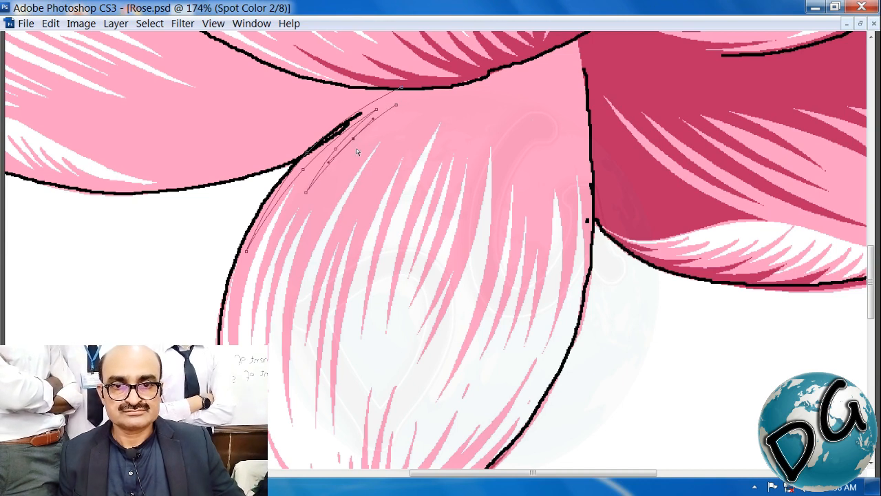
{"action": "left_click", "coordinate": [316, 219]}
{"action": "left_click_drag", "start_coordinate": [354, 165], "coordinate": [421, 131]}
{"action": "left_click", "coordinate": [420, 104]}
{"action": "left_click", "coordinate": [361, 208]}
{"action": "left_click", "coordinate": [438, 103]}
{"action": "left_click", "coordinate": [410, 159]}
Continue the path with two narrow tapered strokes below the central petal's outline, curving their sides
{"action": "key", "text": "ctrl+minus"}
{"action": "key", "text": "ctrl+minus"}
{"action": "key", "text": "ctrl+minus"}
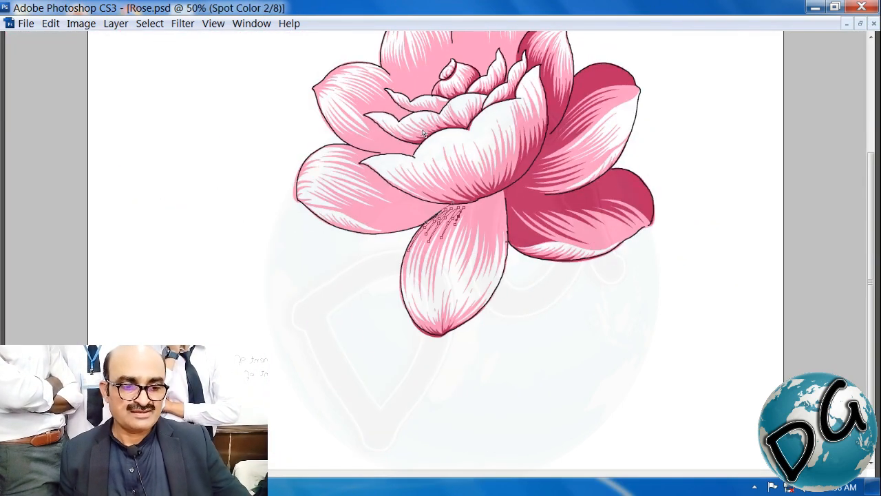
{"action": "scroll", "coordinate": [423, 132], "scroll_direction": "up", "scroll_amount": 1}
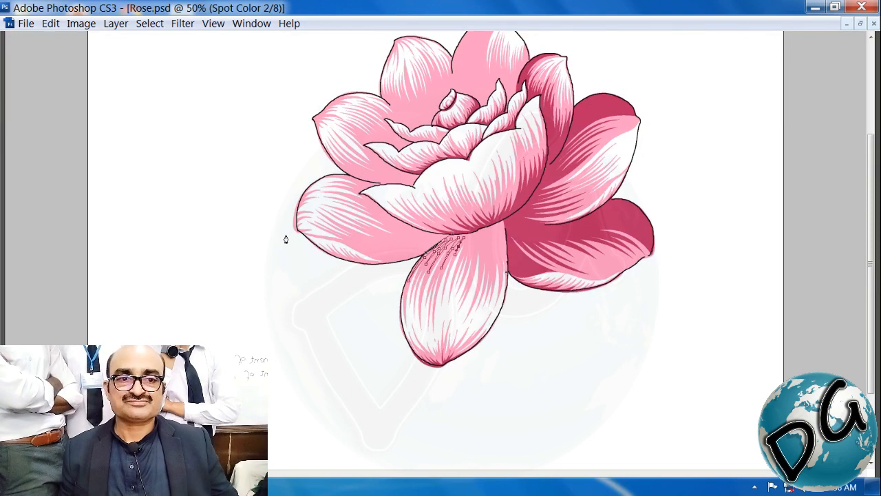
{"action": "left_click_drag", "start_coordinate": [489, 228], "coordinate": [416, 297]}
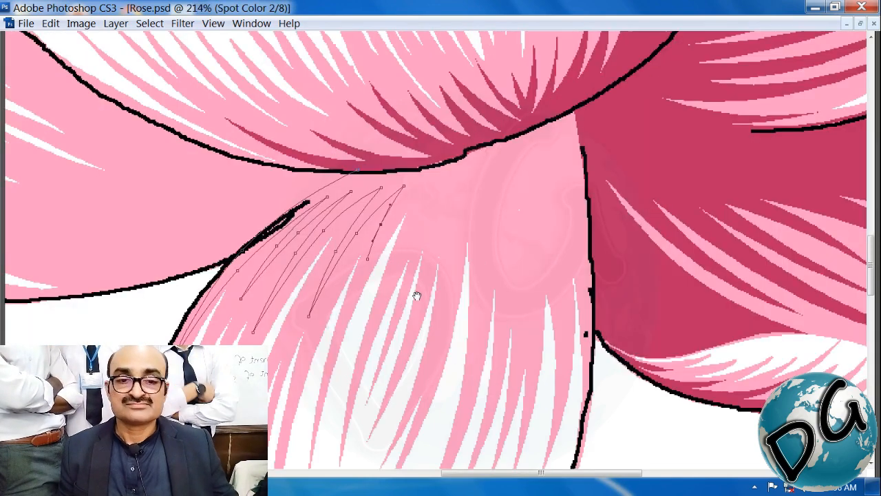
{"action": "left_click_drag", "start_coordinate": [440, 245], "coordinate": [351, 259]}
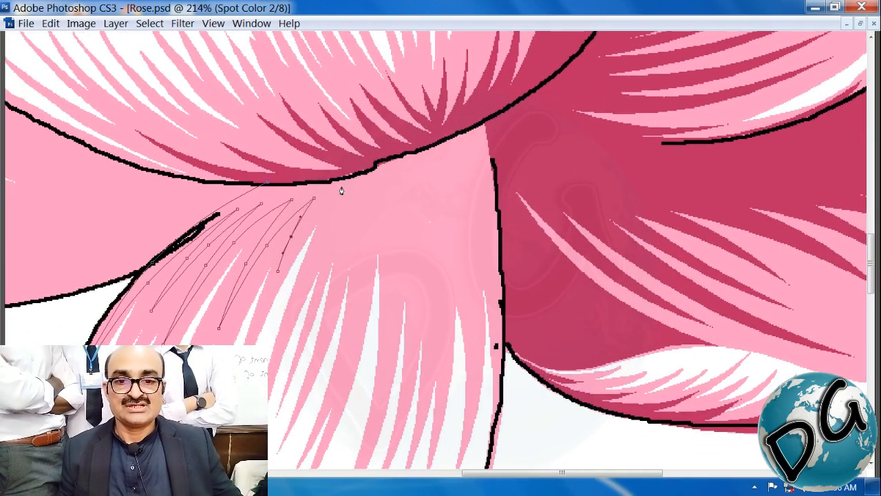
{"action": "left_click_drag", "start_coordinate": [333, 185], "coordinate": [305, 226]}
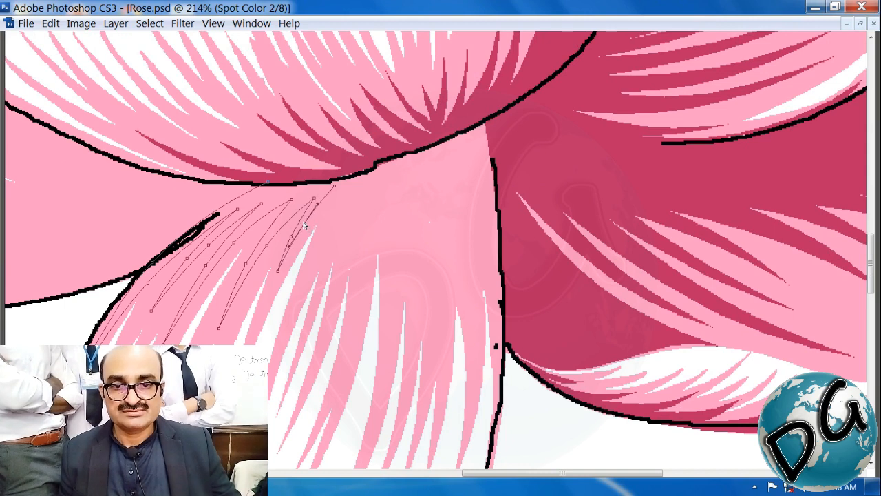
{"action": "left_click", "coordinate": [300, 292]}
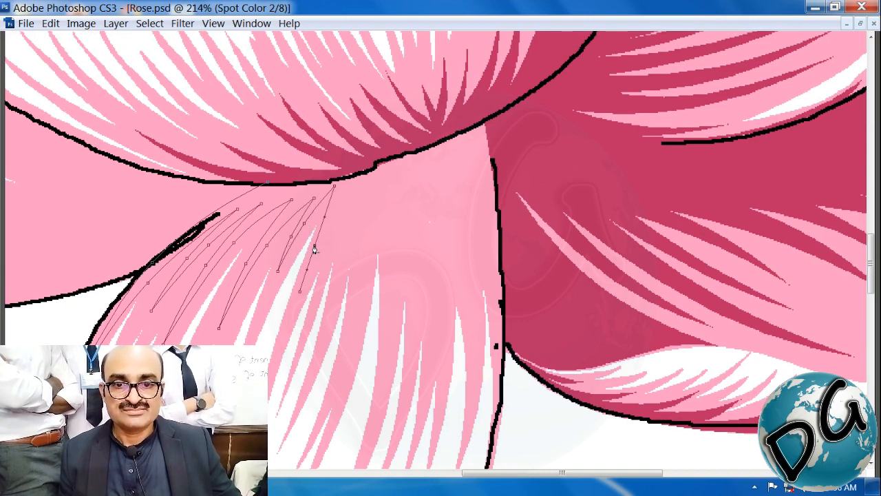
{"action": "left_click_drag", "start_coordinate": [334, 187], "coordinate": [343, 193]}
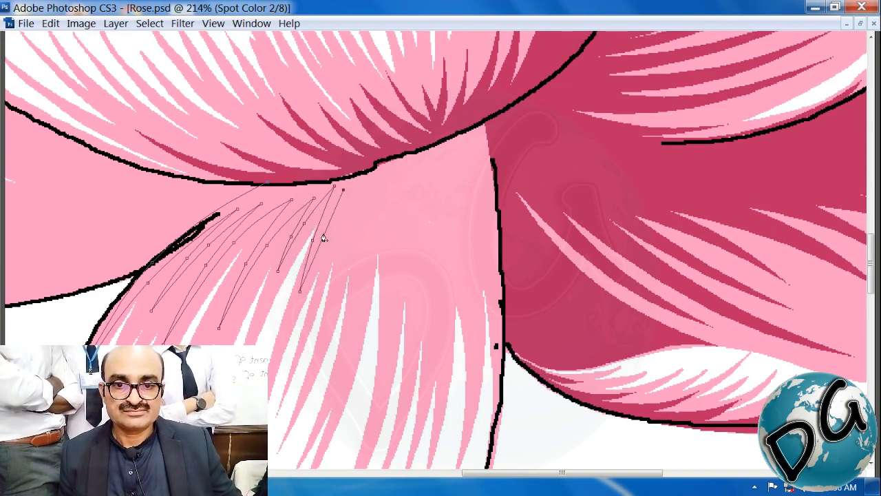
{"action": "left_click", "coordinate": [327, 256]}
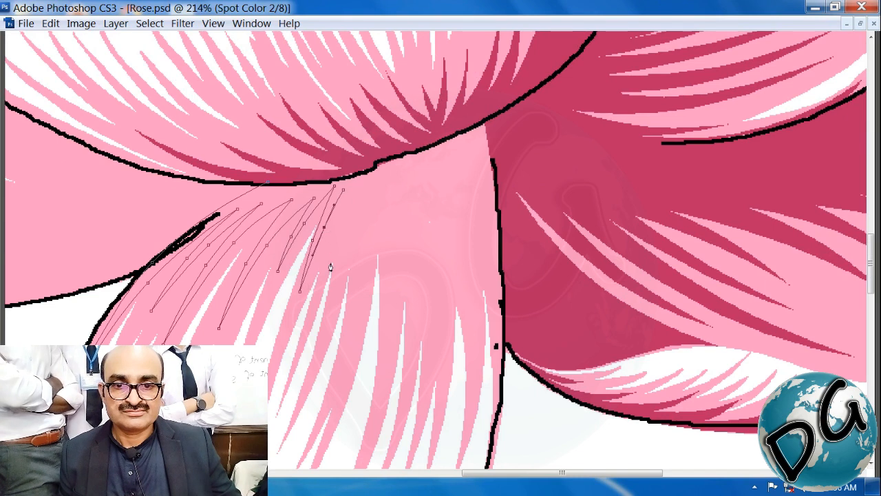
{"action": "left_click", "coordinate": [334, 224]}
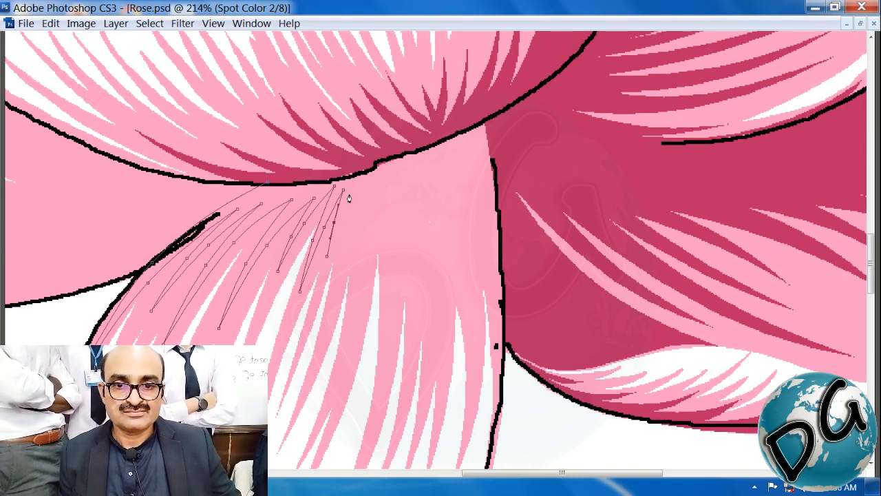
{"action": "left_click", "coordinate": [348, 196]}
{"action": "left_click_drag", "start_coordinate": [339, 221], "coordinate": [341, 222]}
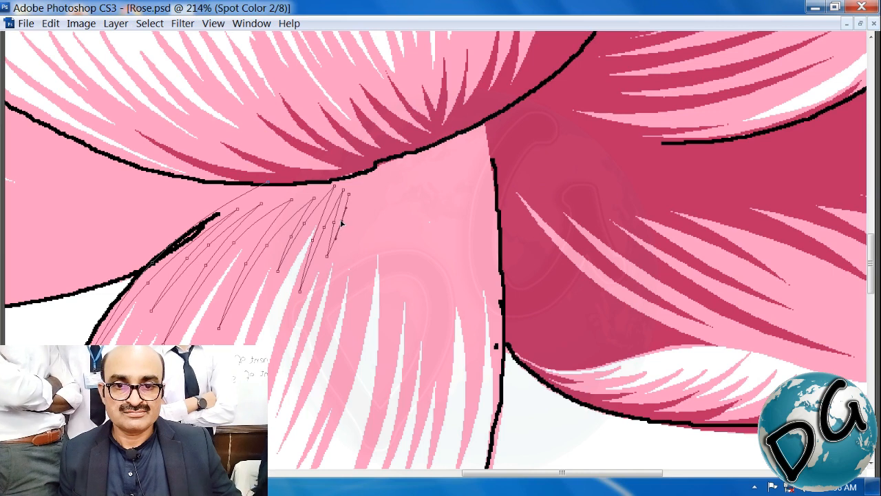
Add a short tapered stroke and a long one reaching down the middle of the bottom petal to the path
{"action": "left_click", "coordinate": [343, 258]}
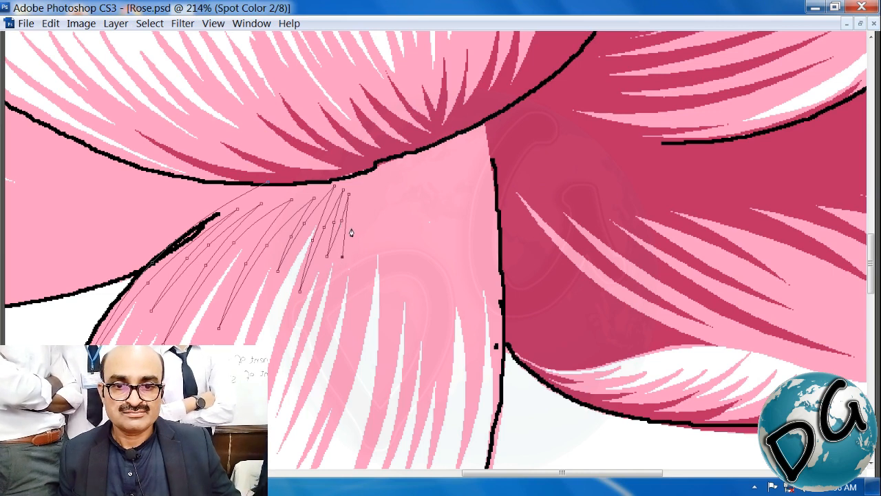
{"action": "left_click", "coordinate": [358, 193]}
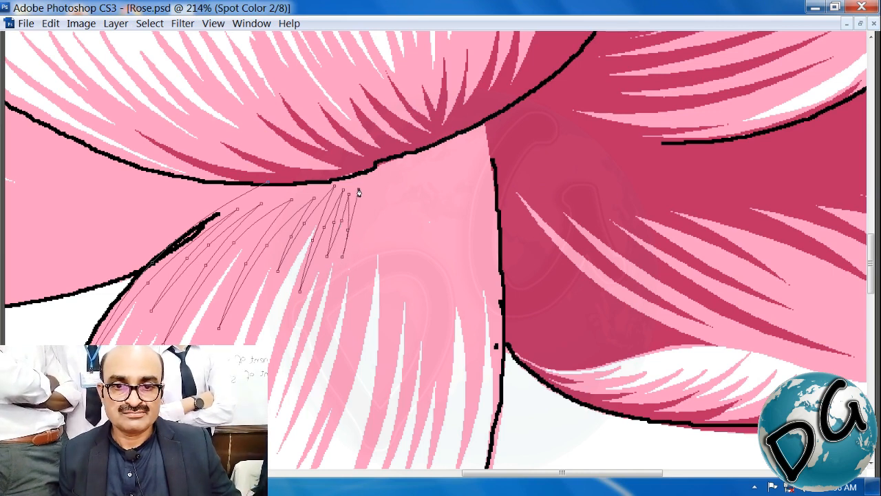
{"action": "left_click", "coordinate": [353, 217]}
{"action": "left_click_drag", "start_coordinate": [353, 218], "coordinate": [356, 220]}
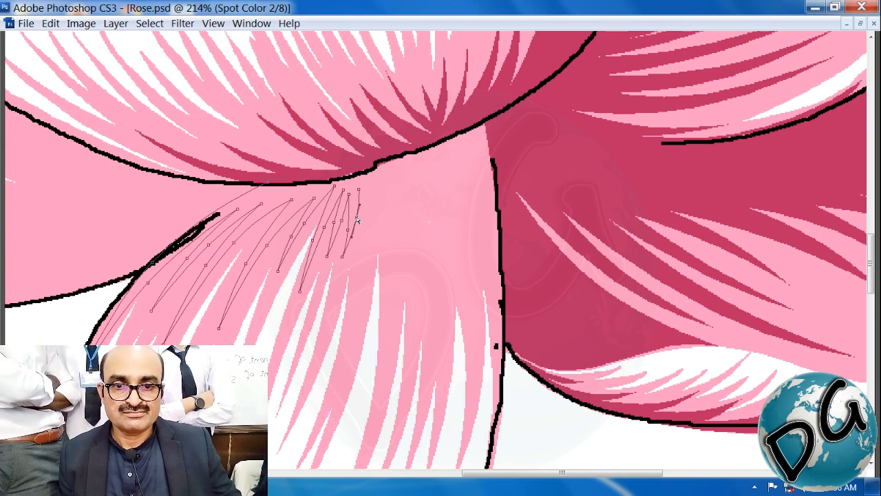
{"action": "left_click", "coordinate": [337, 377]}
{"action": "left_click_drag", "start_coordinate": [348, 292], "coordinate": [361, 286]}
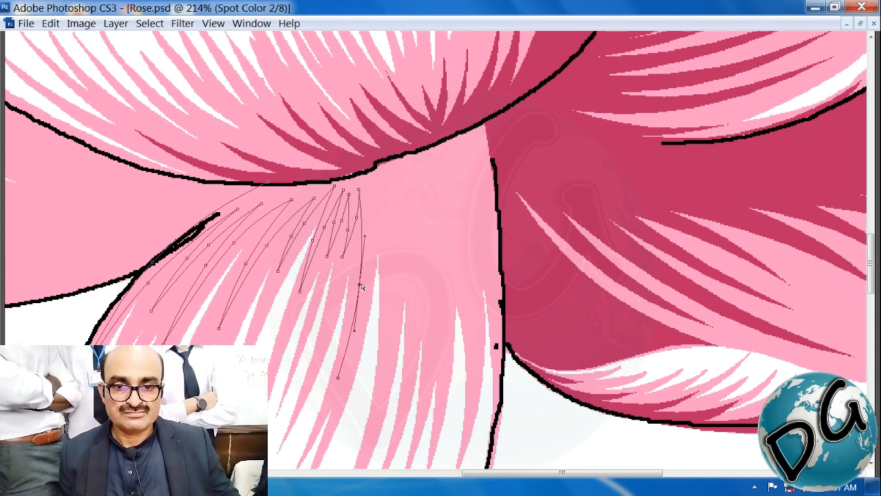
{"action": "left_click", "coordinate": [377, 184]}
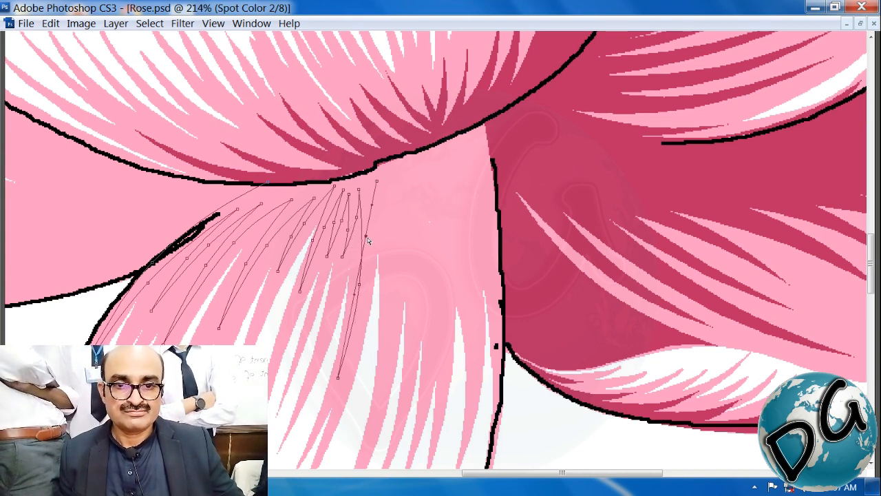
{"action": "left_click_drag", "start_coordinate": [367, 239], "coordinate": [375, 252]}
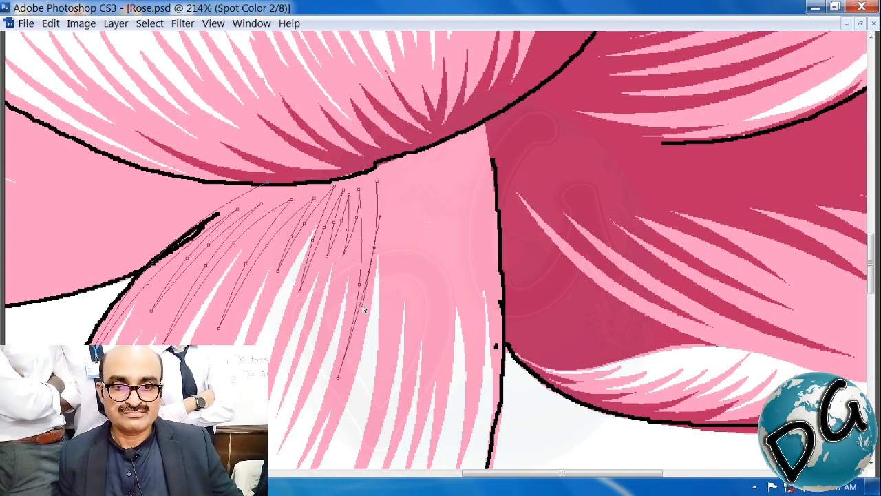
{"action": "left_click_drag", "start_coordinate": [363, 309], "coordinate": [362, 325]}
Extend the path with two more tapered strokes right of the bottom petal's middle, bending their sides into curves
{"action": "left_click", "coordinate": [388, 346]}
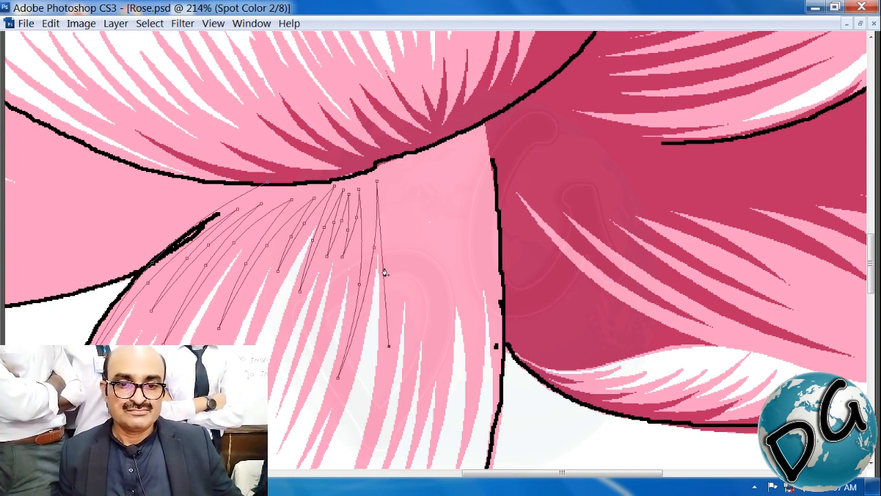
{"action": "left_click_drag", "start_coordinate": [384, 267], "coordinate": [400, 252]}
{"action": "left_click", "coordinate": [396, 178]}
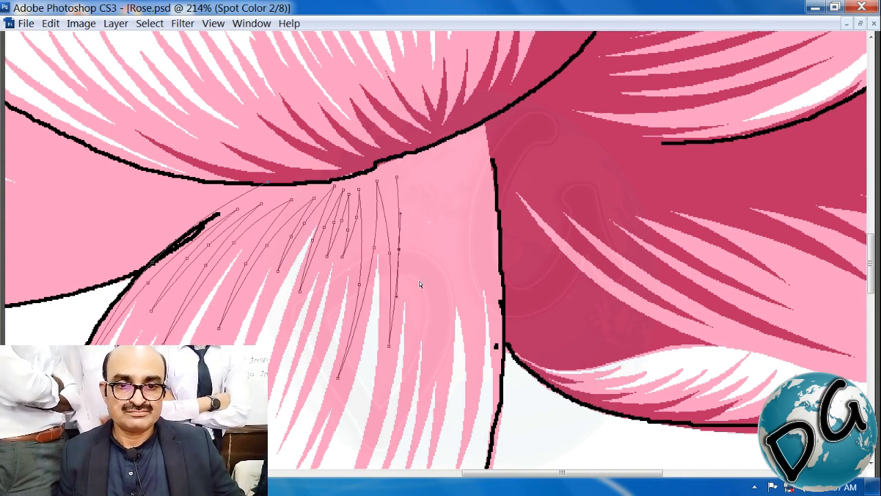
{"action": "left_click", "coordinate": [418, 311]}
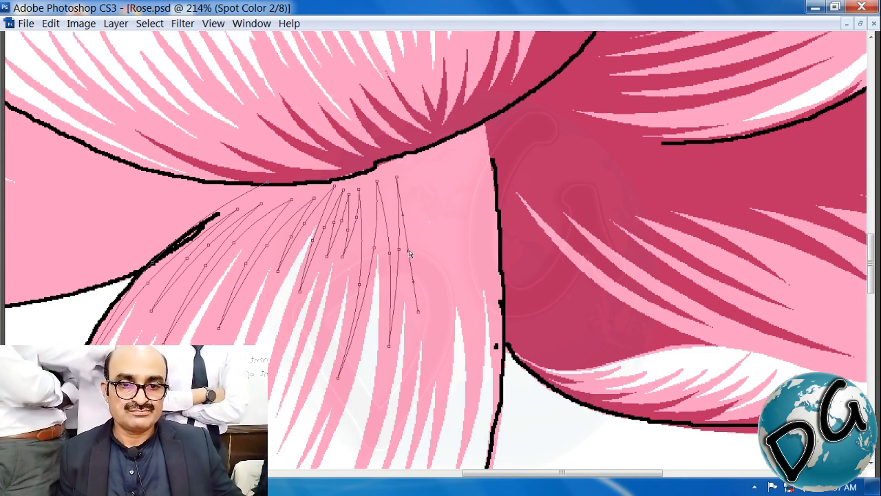
{"action": "left_click_drag", "start_coordinate": [409, 253], "coordinate": [415, 253]}
{"action": "left_click_drag", "start_coordinate": [415, 194], "coordinate": [422, 252]}
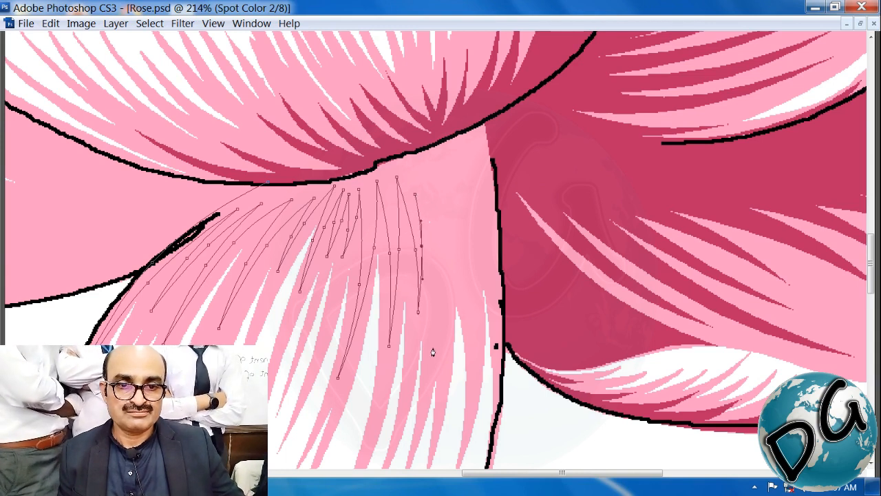
Extend the path with two more curved tapered strokes on the right half of the bottom petal
{"action": "left_click_drag", "start_coordinate": [434, 370], "coordinate": [435, 290]}
{"action": "left_click_drag", "start_coordinate": [428, 175], "coordinate": [444, 258]}
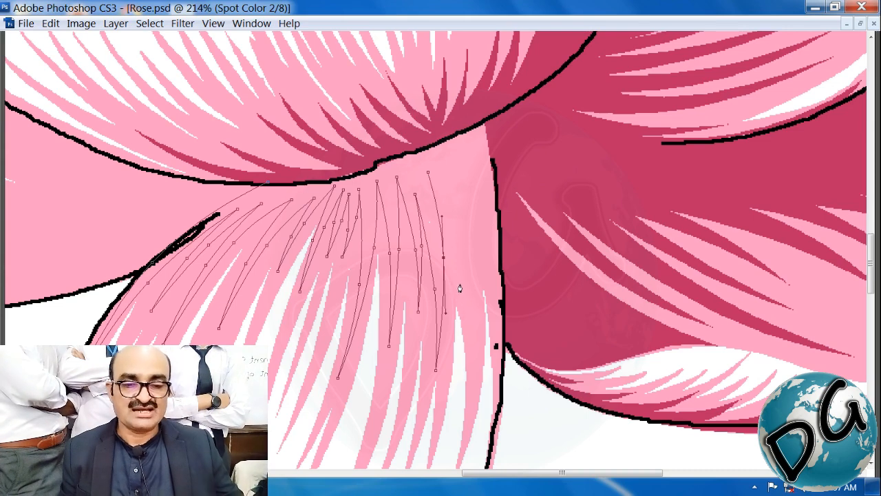
{"action": "left_click_drag", "start_coordinate": [460, 287], "coordinate": [449, 232]}
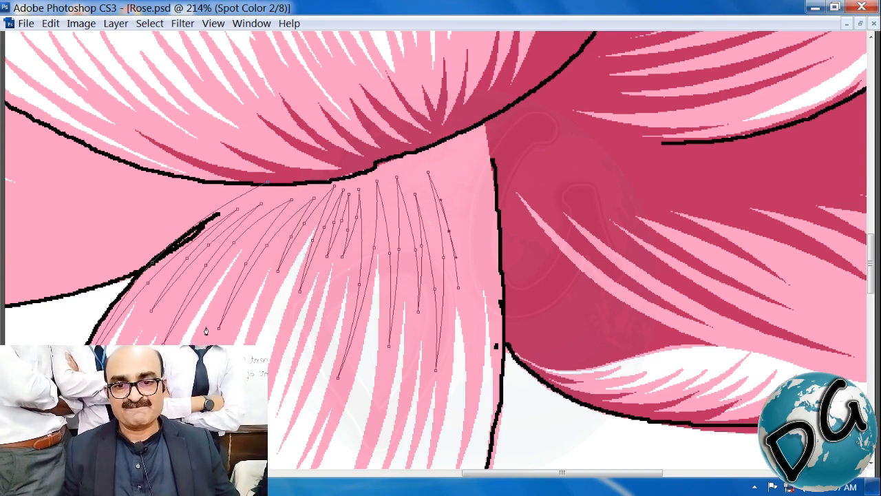
{"action": "left_click_drag", "start_coordinate": [448, 162], "coordinate": [450, 190]}
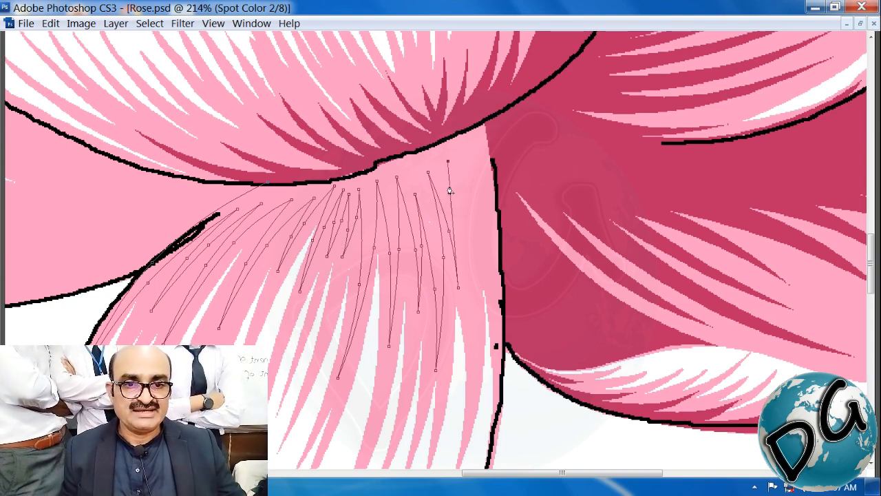
Add the last tapered strokes near the bottom petal's right edge, ending with a longer one running down beside the outline
{"action": "left_click_drag", "start_coordinate": [453, 222], "coordinate": [474, 195]}
{"action": "left_click", "coordinate": [472, 251]}
{"action": "left_click", "coordinate": [462, 213]}
{"action": "left_click", "coordinate": [465, 146]}
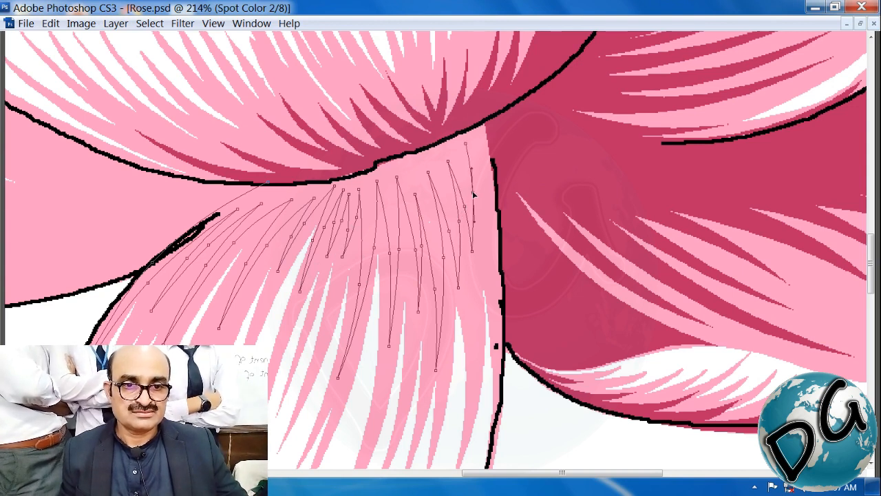
{"action": "left_click", "coordinate": [493, 338]}
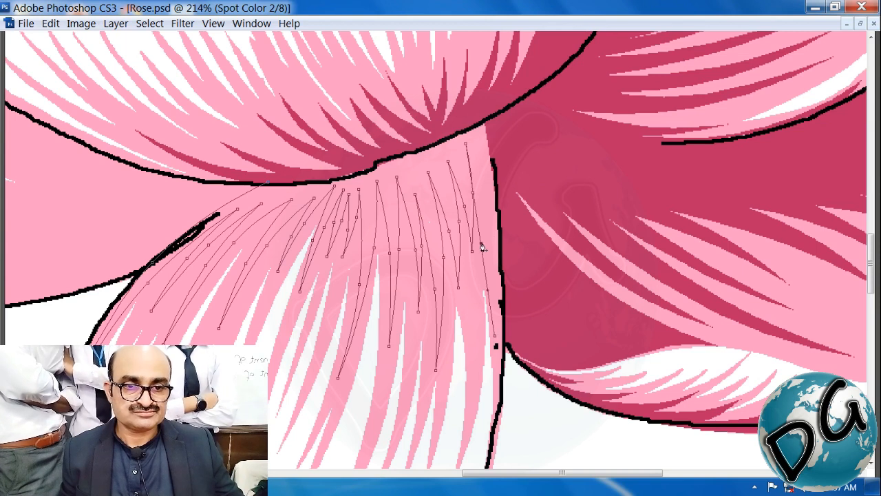
{"action": "left_click_drag", "start_coordinate": [482, 248], "coordinate": [503, 233]}
Close the path along the central petal's lower outline, fill it with the dark spot color as a selection, and deselect
{"action": "left_click", "coordinate": [490, 119]}
{"action": "left_click", "coordinate": [440, 140]}
{"action": "left_click", "coordinate": [402, 153]}
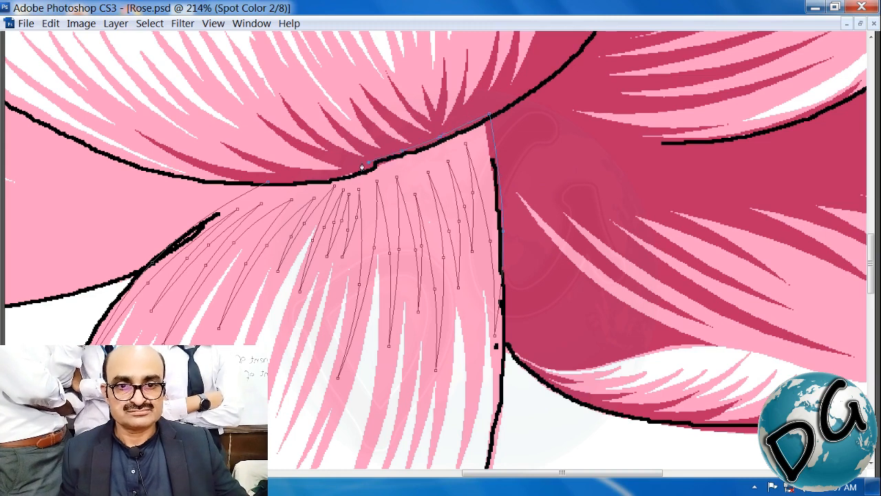
{"action": "left_click", "coordinate": [304, 172]}
{"action": "key", "text": "ctrl+Return"}
{"action": "key", "text": "alt+Delete"}
{"action": "key", "text": "ctrl+d"}
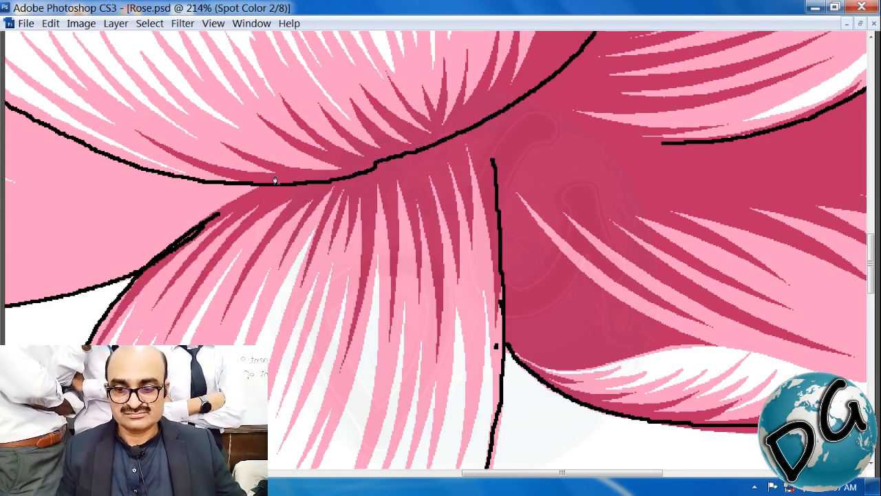
Start a new path at the lower-left petal's base, following its edge beside the bottom petal
{"action": "key", "text": "ctrl+minus"}
{"action": "key", "text": "ctrl+minus"}
{"action": "key", "text": "ctrl+minus"}
{"action": "key", "text": "ctrl+minus"}
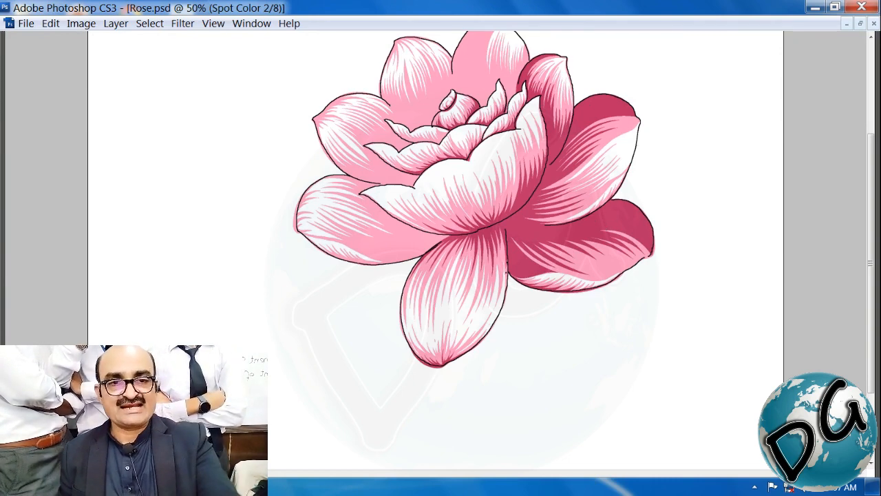
{"action": "left_click_drag", "start_coordinate": [484, 177], "coordinate": [263, 290]}
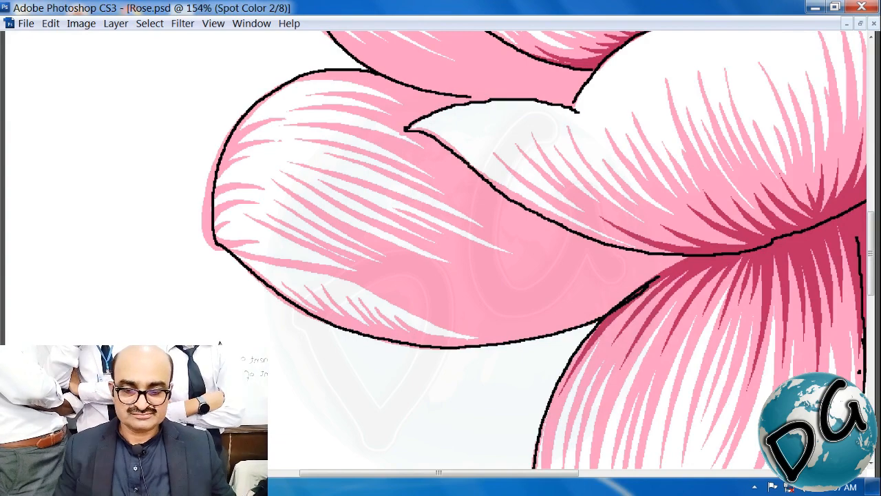
{"action": "left_click_drag", "start_coordinate": [698, 171], "coordinate": [225, 337]}
{"action": "left_click_drag", "start_coordinate": [339, 334], "coordinate": [157, 251]}
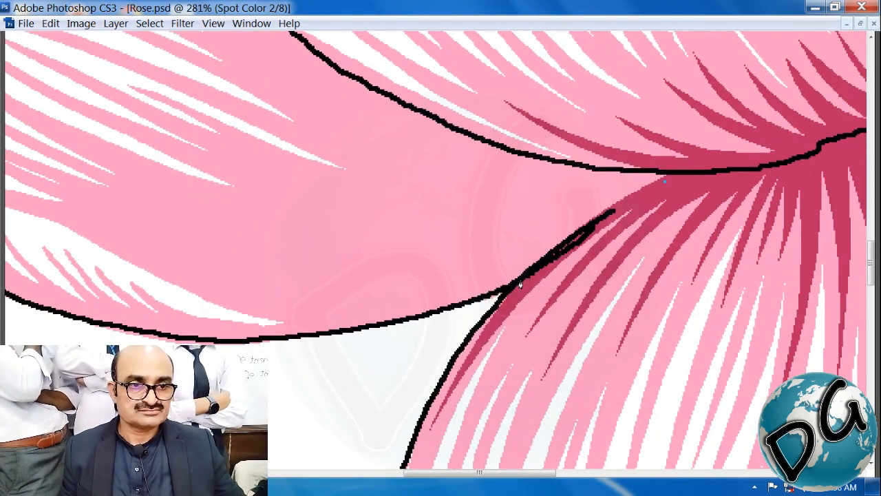
{"action": "left_click", "coordinate": [561, 246]}
{"action": "left_click_drag", "start_coordinate": [258, 320], "coordinate": [446, 319]}
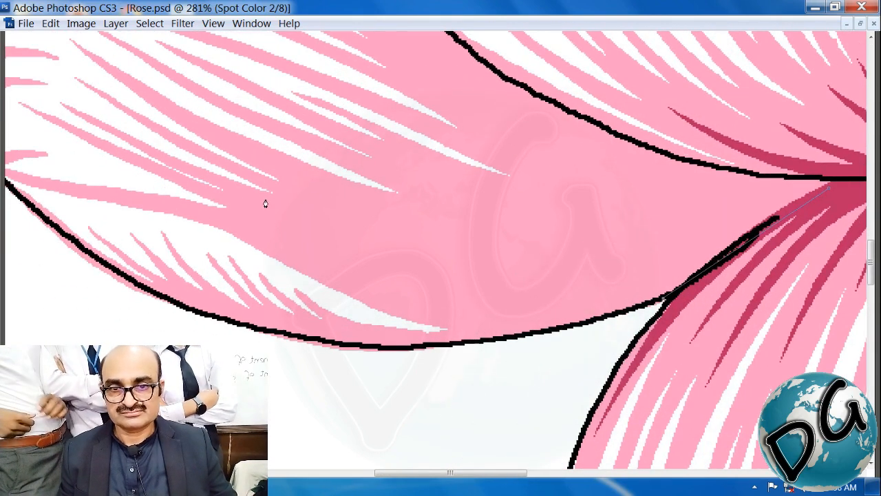
Run the path along the lower-left petal's lower outline to a far stroke tip, curving it above the white fold
{"action": "left_click", "coordinate": [233, 191]}
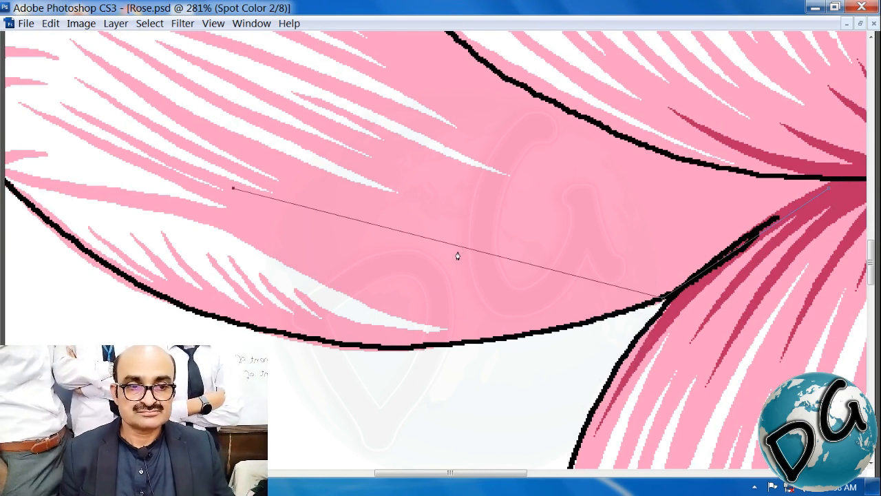
{"action": "left_click_drag", "start_coordinate": [234, 187], "coordinate": [159, 210]}
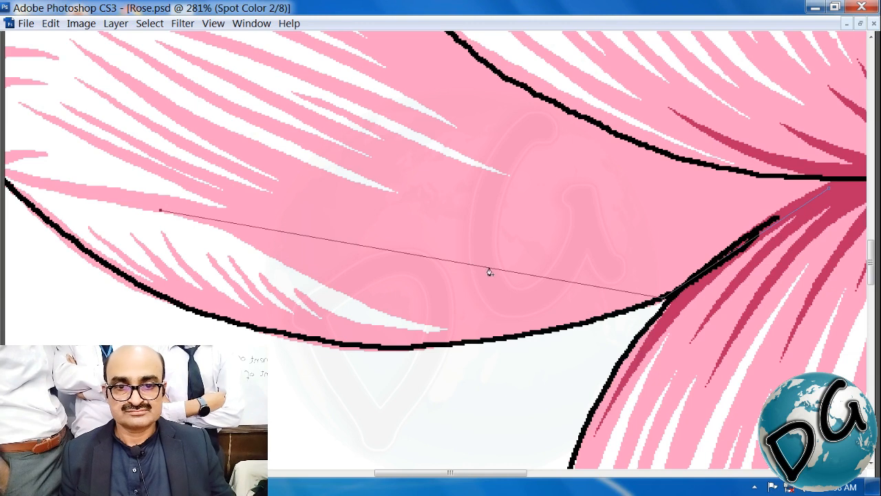
{"action": "left_click_drag", "start_coordinate": [489, 271], "coordinate": [476, 336]}
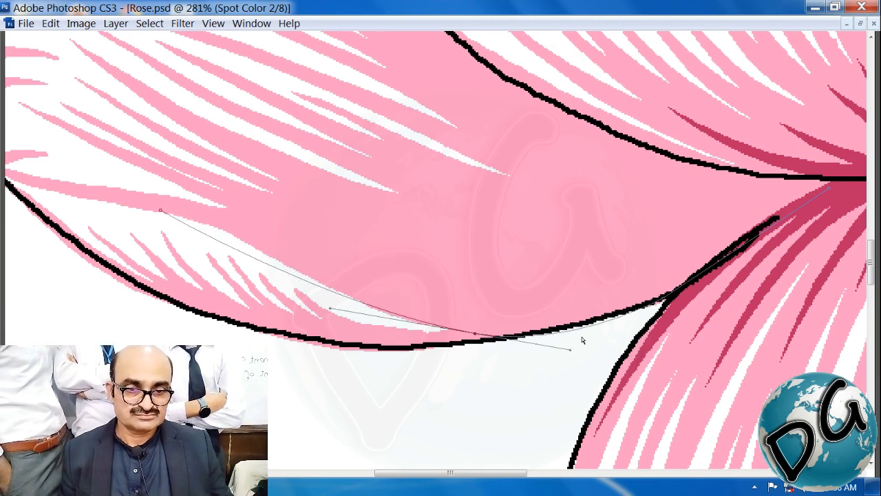
{"action": "left_click_drag", "start_coordinate": [569, 352], "coordinate": [544, 347]}
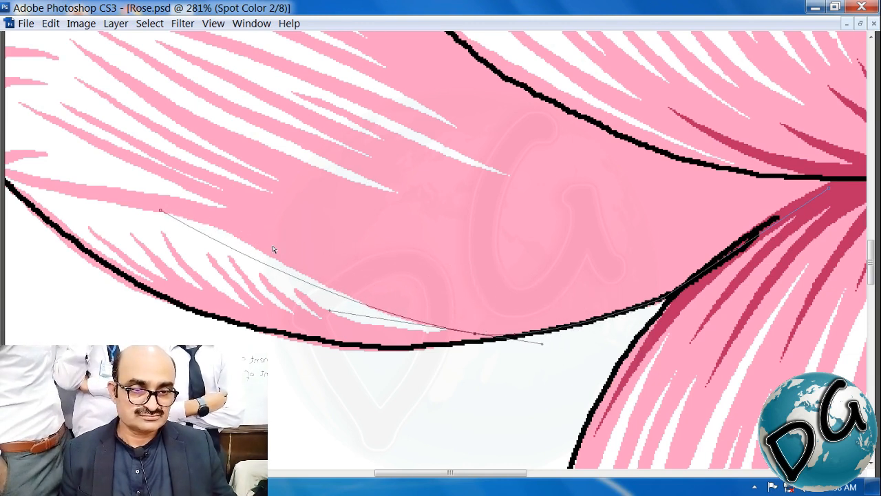
{"action": "left_click_drag", "start_coordinate": [228, 228], "coordinate": [303, 258]}
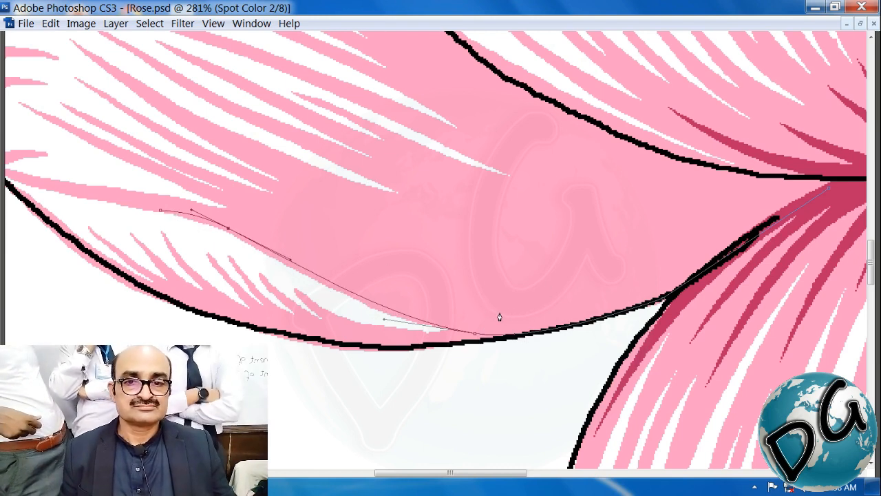
Bring the path back to complete the long lower stroke and add a second curved tapered stroke above it
{"action": "left_click_drag", "start_coordinate": [499, 316], "coordinate": [499, 314]}
{"action": "left_click_drag", "start_coordinate": [211, 222], "coordinate": [216, 218]}
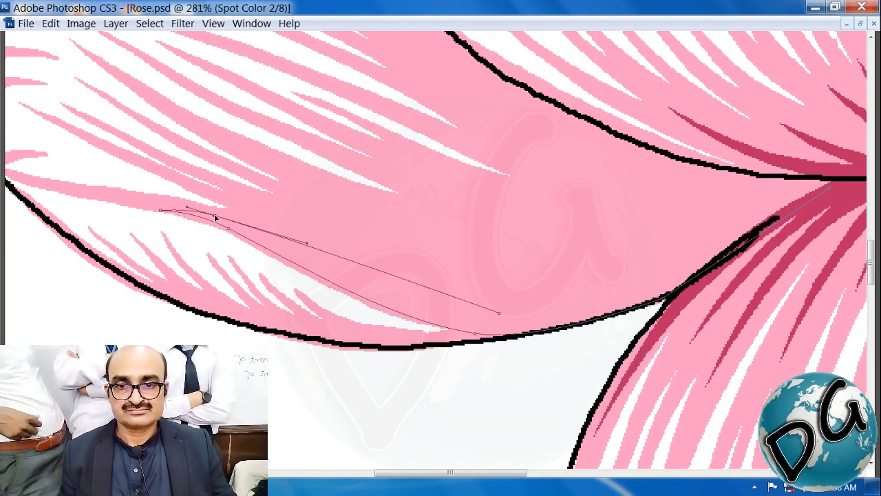
{"action": "left_click_drag", "start_coordinate": [376, 280], "coordinate": [377, 278]}
{"action": "left_click_drag", "start_coordinate": [279, 222], "coordinate": [279, 215]}
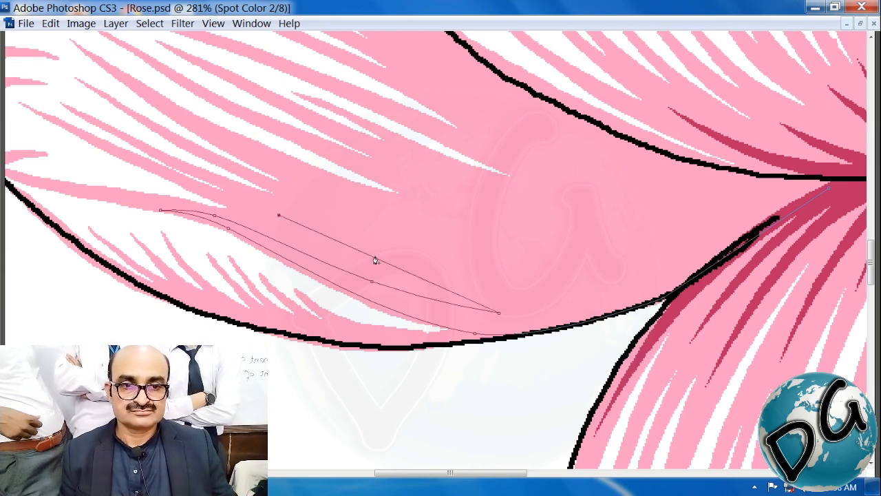
{"action": "left_click_drag", "start_coordinate": [375, 258], "coordinate": [370, 269]}
{"action": "left_click", "coordinate": [581, 301]}
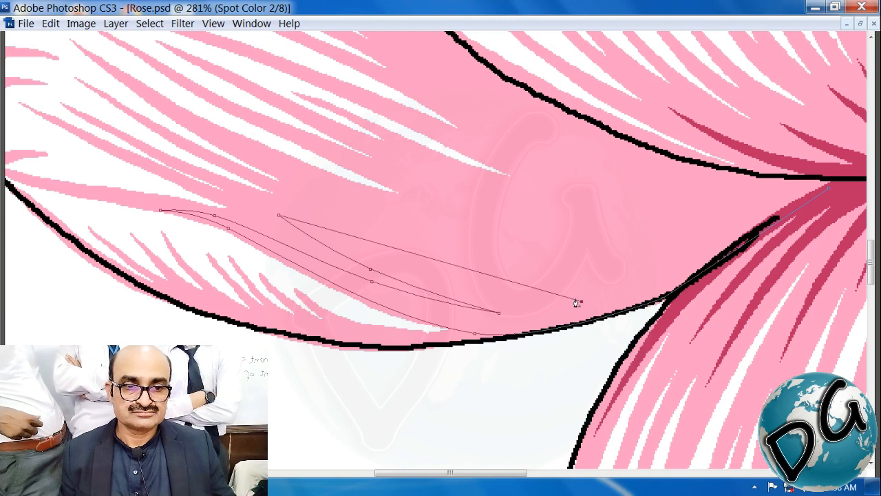
{"action": "left_click_drag", "start_coordinate": [446, 263], "coordinate": [443, 282]}
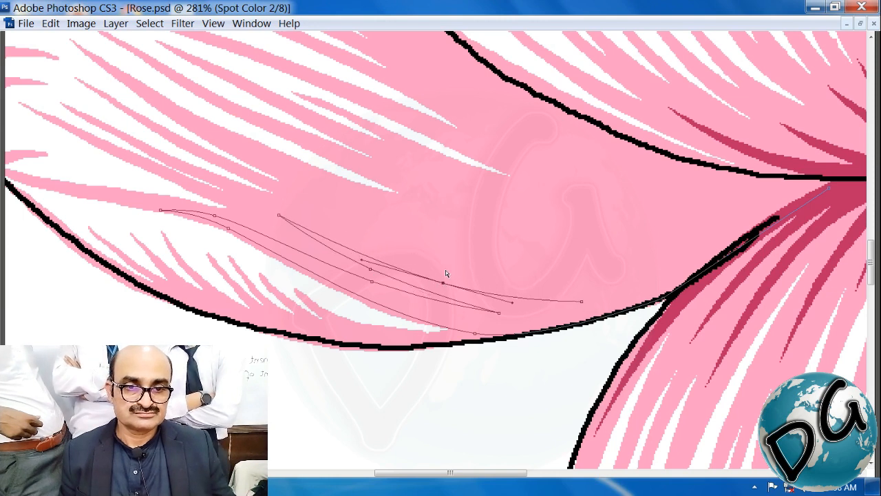
Continue the path with two longer tapered strokes across the lower-left petal's middle, bending their sides toward its base
{"action": "left_click_drag", "start_coordinate": [369, 246], "coordinate": [370, 240]}
{"action": "left_click_drag", "start_coordinate": [477, 274], "coordinate": [470, 280]}
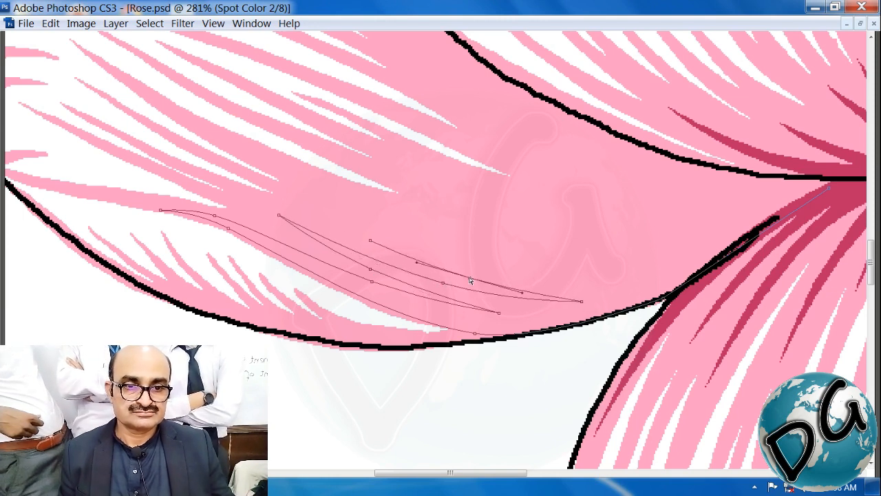
{"action": "left_click", "coordinate": [669, 277]}
{"action": "left_click_drag", "start_coordinate": [567, 270], "coordinate": [558, 284]}
{"action": "left_click", "coordinate": [370, 212]}
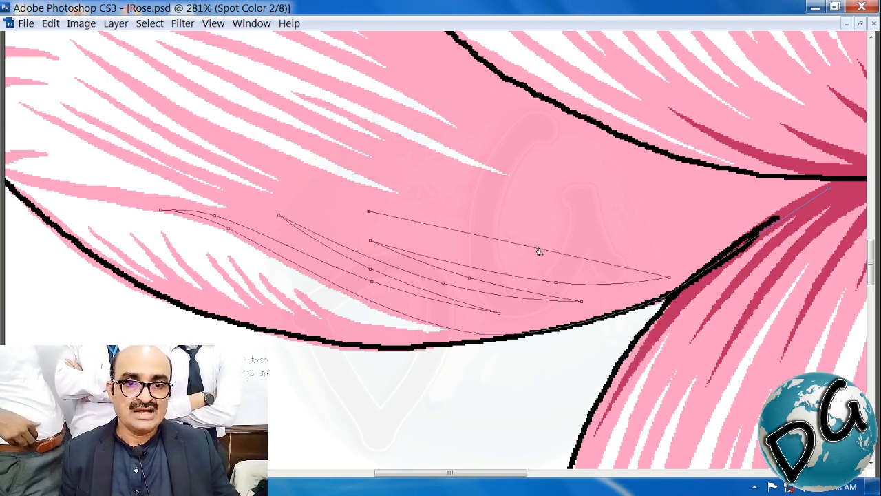
{"action": "left_click_drag", "start_coordinate": [522, 248], "coordinate": [515, 261]}
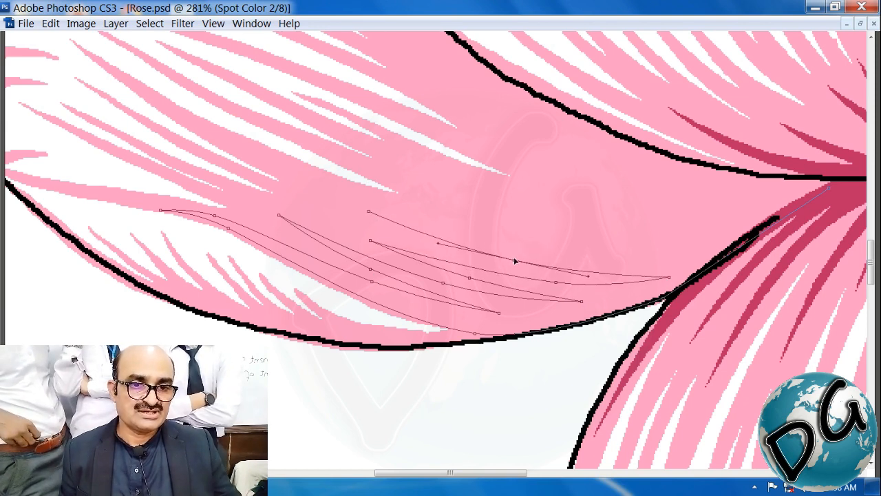
{"action": "left_click", "coordinate": [715, 249]}
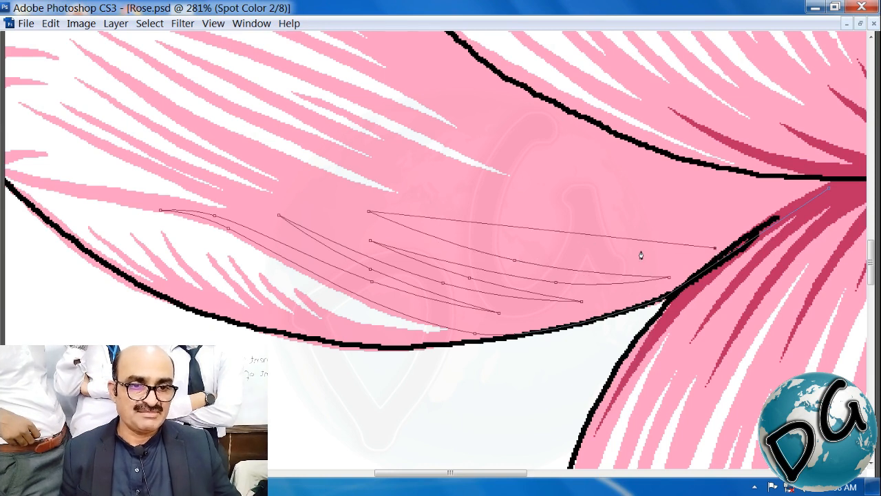
{"action": "left_click_drag", "start_coordinate": [717, 252], "coordinate": [682, 263]}
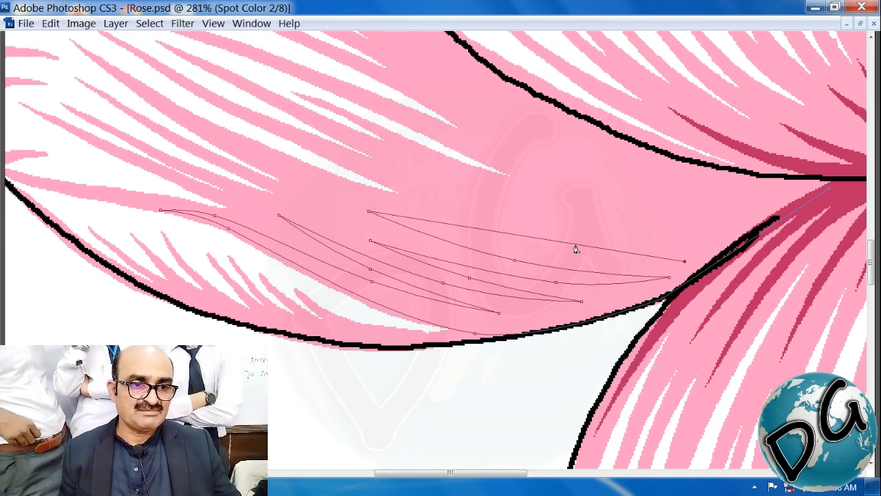
{"action": "left_click_drag", "start_coordinate": [554, 244], "coordinate": [545, 256]}
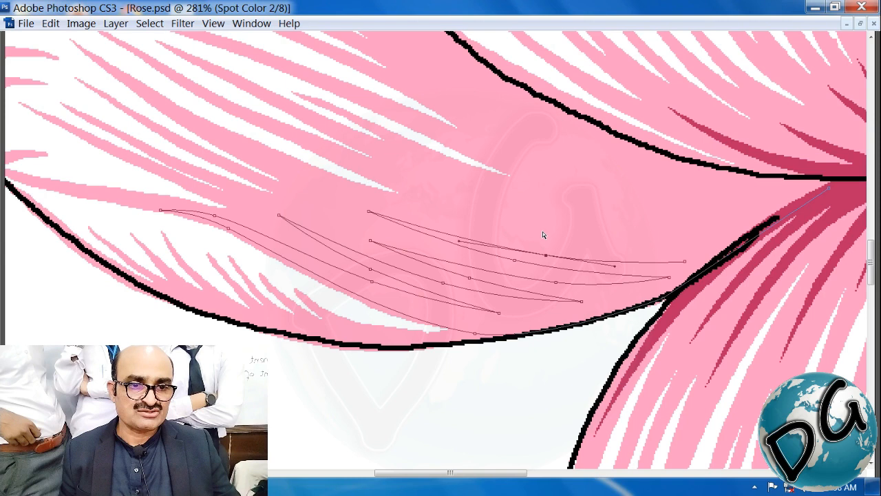
Add two more curved tapered strokes to the path, tipped near the ends of the petal's white streaks
{"action": "left_click", "coordinate": [403, 177]}
{"action": "left_click_drag", "start_coordinate": [539, 220], "coordinate": [529, 230]}
{"action": "left_click", "coordinate": [712, 242]}
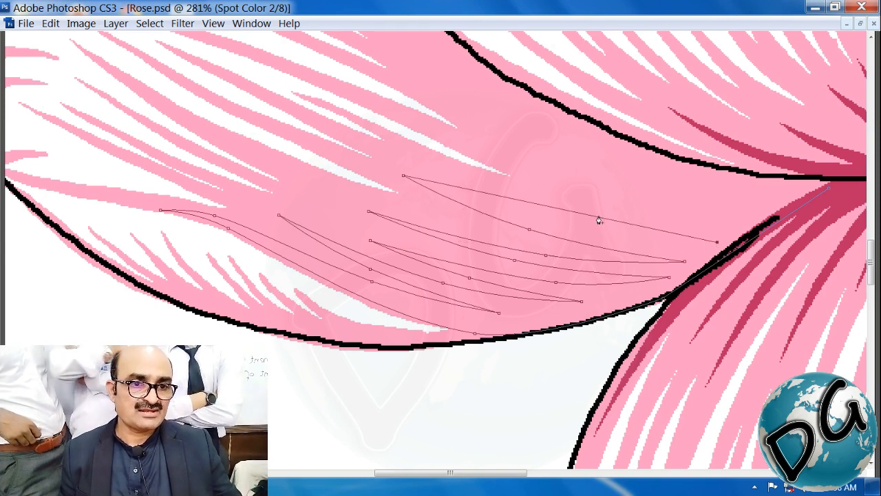
{"action": "left_click_drag", "start_coordinate": [597, 219], "coordinate": [586, 230]}
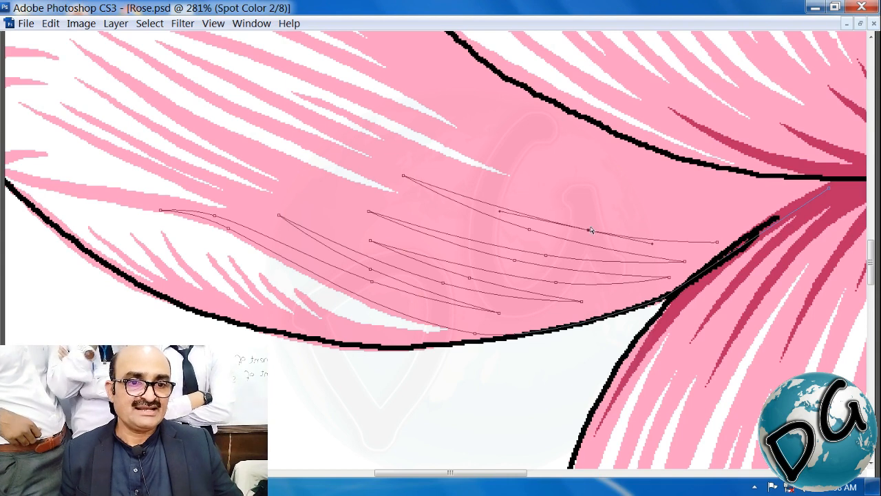
{"action": "left_click", "coordinate": [519, 180]}
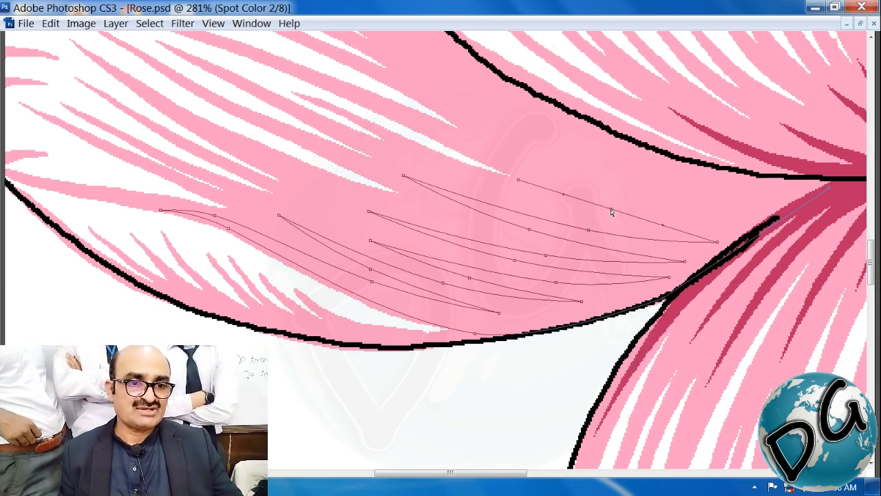
{"action": "left_click", "coordinate": [741, 219]}
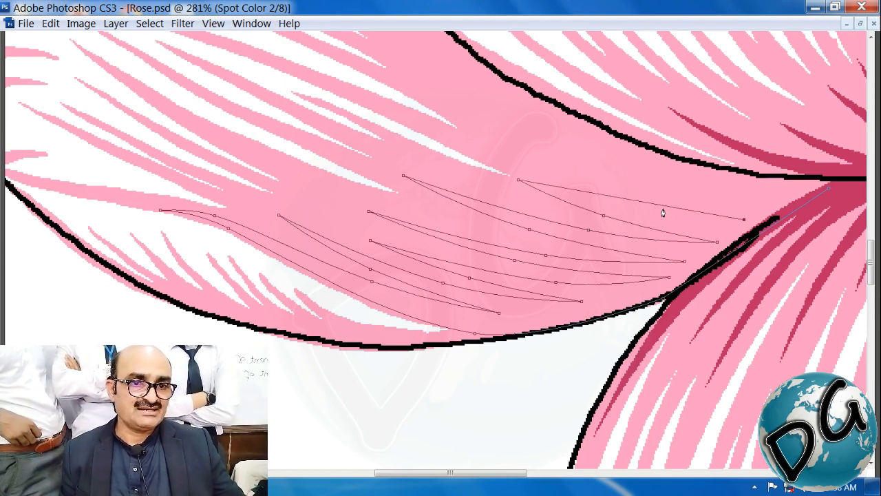
{"action": "left_click_drag", "start_coordinate": [665, 207], "coordinate": [635, 319]}
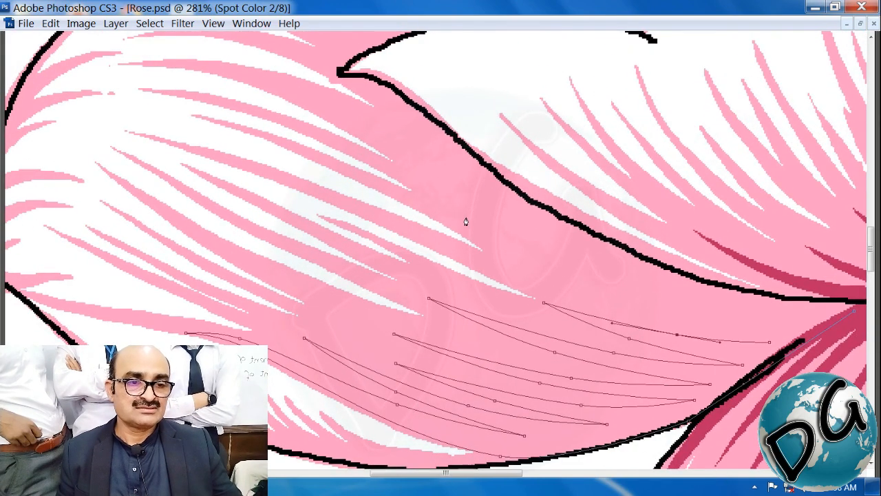
Add a tapered stroke to the path, tipped in the upper middle of the lower-left petal and curved on both sides toward its base
{"action": "left_click", "coordinate": [444, 208]}
{"action": "left_click_drag", "start_coordinate": [606, 278], "coordinate": [596, 295]}
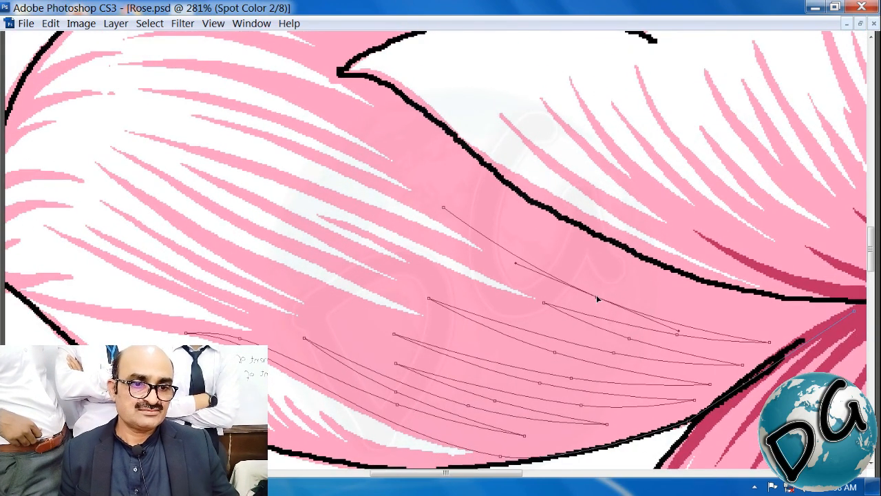
{"action": "left_click", "coordinate": [785, 324]}
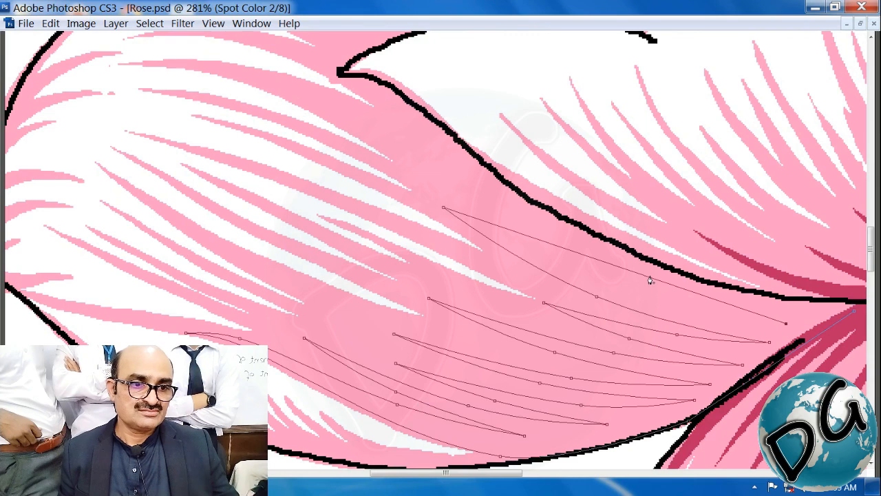
{"action": "left_click_drag", "start_coordinate": [649, 281], "coordinate": [641, 285]}
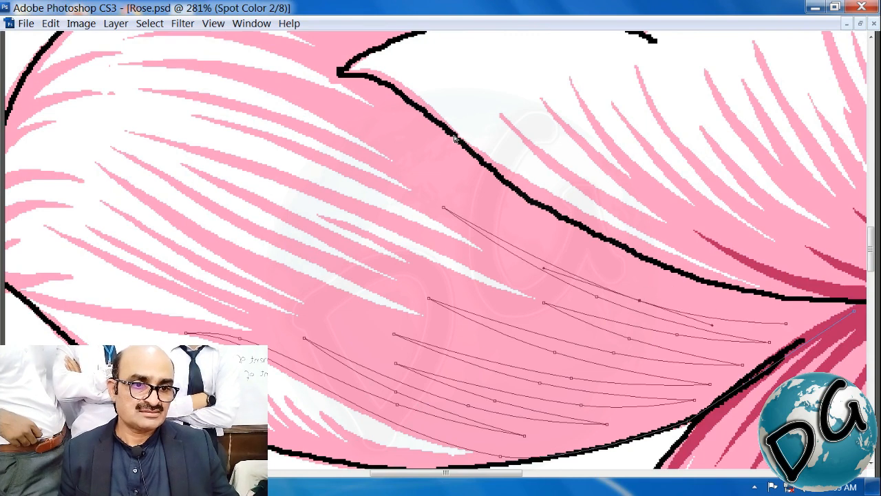
Extend the path with a long curved stroke tipped beside the folded petal's corner and ending where the outlines meet at the base
{"action": "left_click", "coordinate": [336, 111]}
{"action": "left_click_drag", "start_coordinate": [622, 246], "coordinate": [596, 273]}
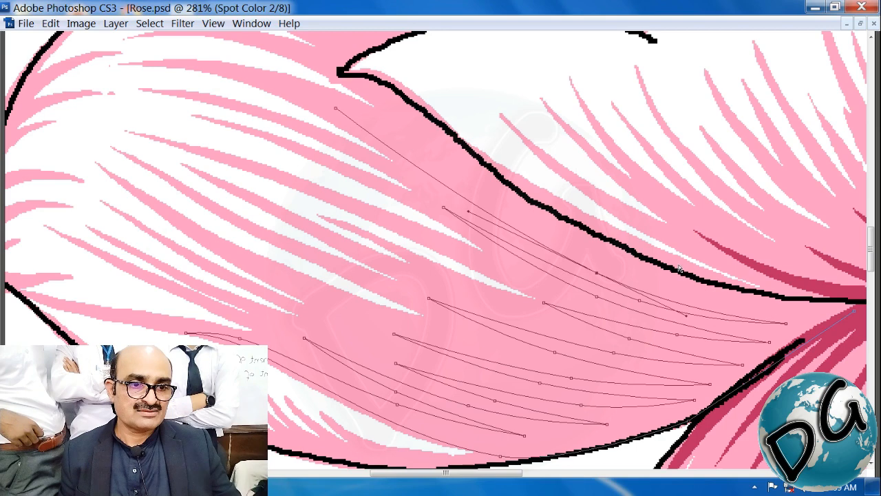
{"action": "left_click", "coordinate": [822, 301]}
{"action": "left_click_drag", "start_coordinate": [641, 232], "coordinate": [647, 275]}
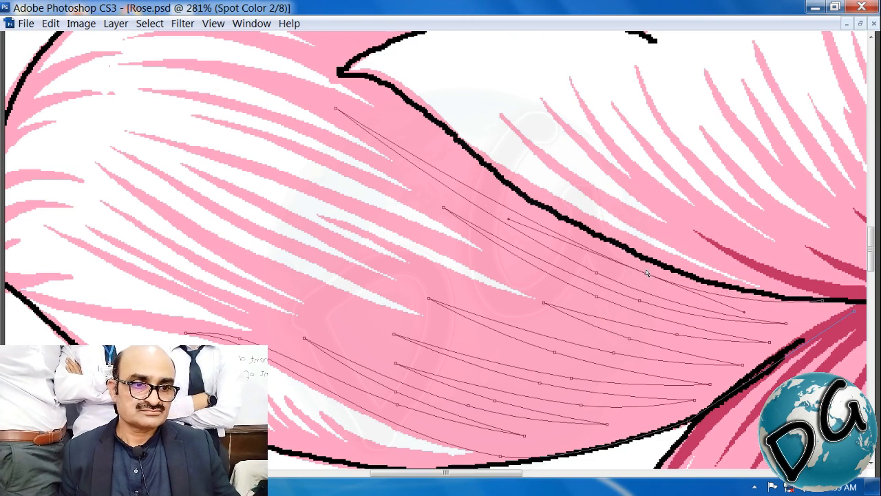
Add a last tapered stroke along the petal's upper outline, close the path at the base and fill it with the dark shadow
{"action": "left_click", "coordinate": [387, 111]}
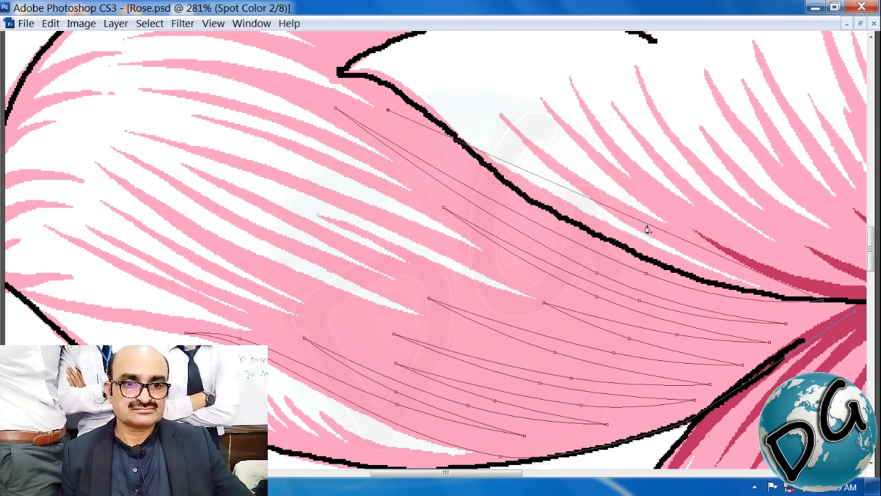
{"action": "left_click_drag", "start_coordinate": [642, 232], "coordinate": [631, 265]}
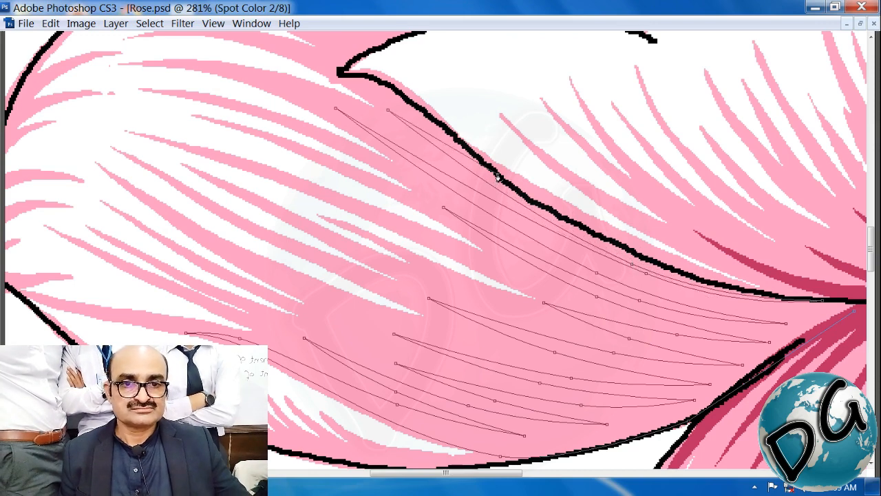
{"action": "left_click_drag", "start_coordinate": [498, 174], "coordinate": [517, 177]}
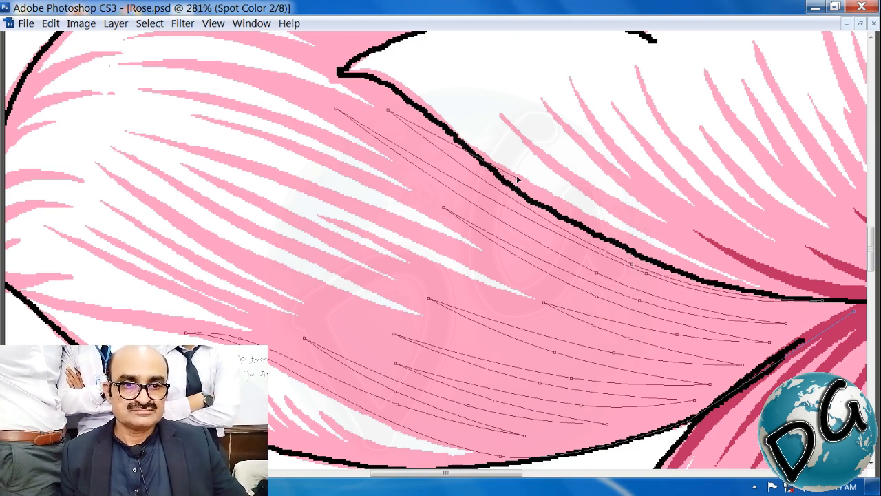
{"action": "left_click_drag", "start_coordinate": [471, 153], "coordinate": [466, 154]}
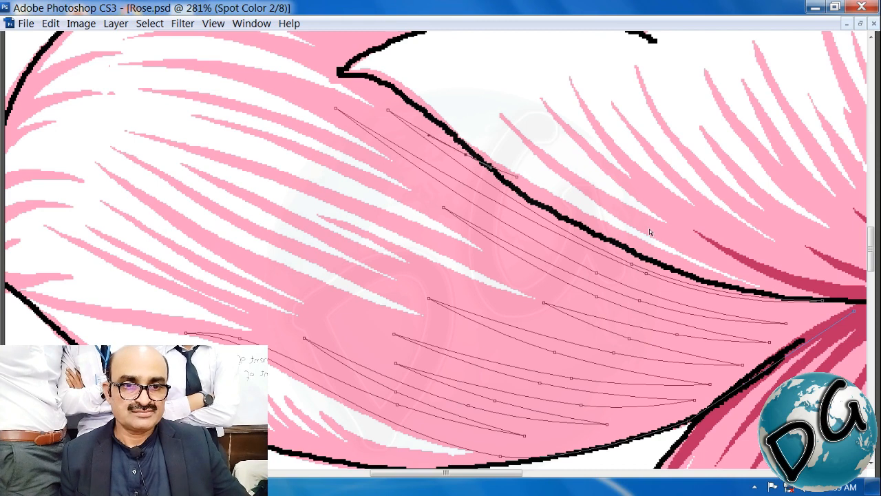
{"action": "left_click_drag", "start_coordinate": [826, 290], "coordinate": [607, 251]}
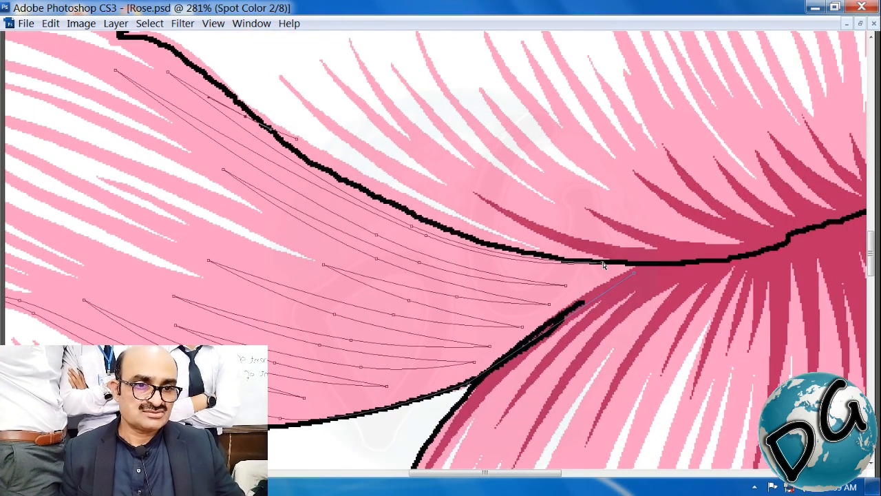
{"action": "left_click_drag", "start_coordinate": [641, 268], "coordinate": [459, 231]}
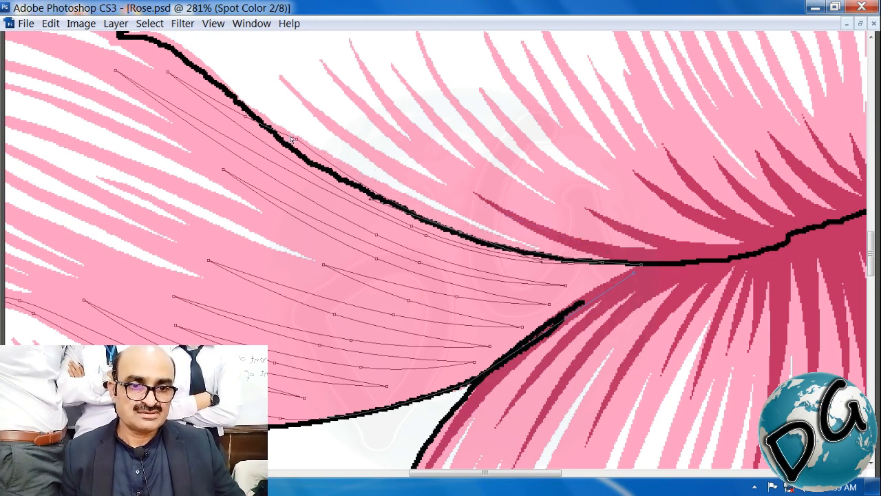
{"action": "left_click_drag", "start_coordinate": [296, 137], "coordinate": [294, 149]}
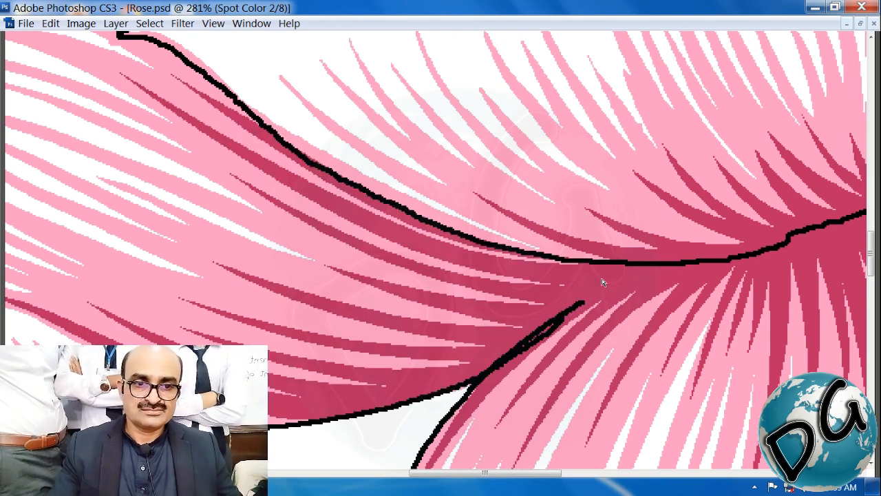
Brush a dark shadow along the bottom outline of the lower-left petal, from its outer tip to the filled base
{"action": "key", "text": "ctrl+minus"}
{"action": "key", "text": "ctrl+minus"}
{"action": "key", "text": "ctrl+minus"}
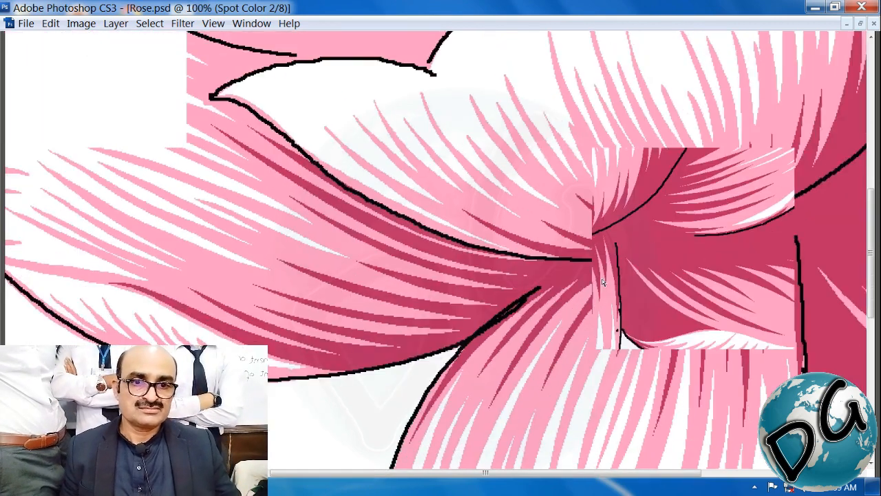
{"action": "left_click_drag", "start_coordinate": [460, 214], "coordinate": [159, 359]}
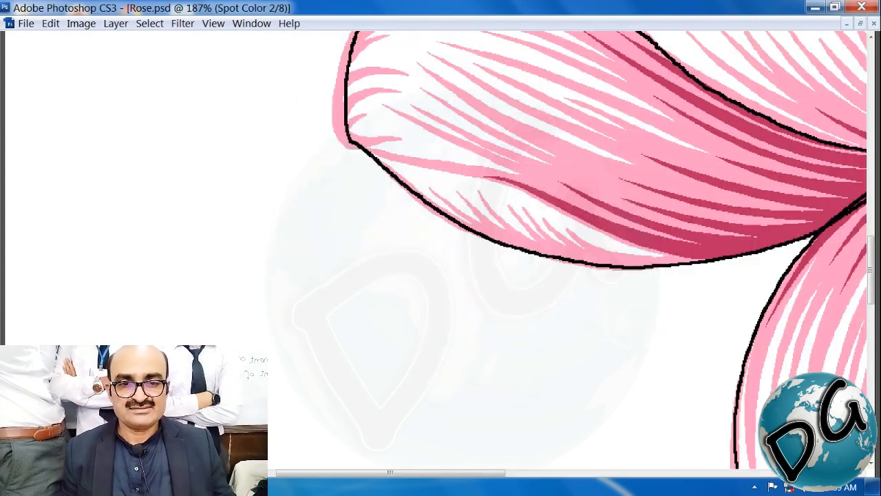
{"action": "left_click_drag", "start_coordinate": [712, 179], "coordinate": [189, 323]}
{"action": "left_click_drag", "start_coordinate": [375, 307], "coordinate": [194, 319]}
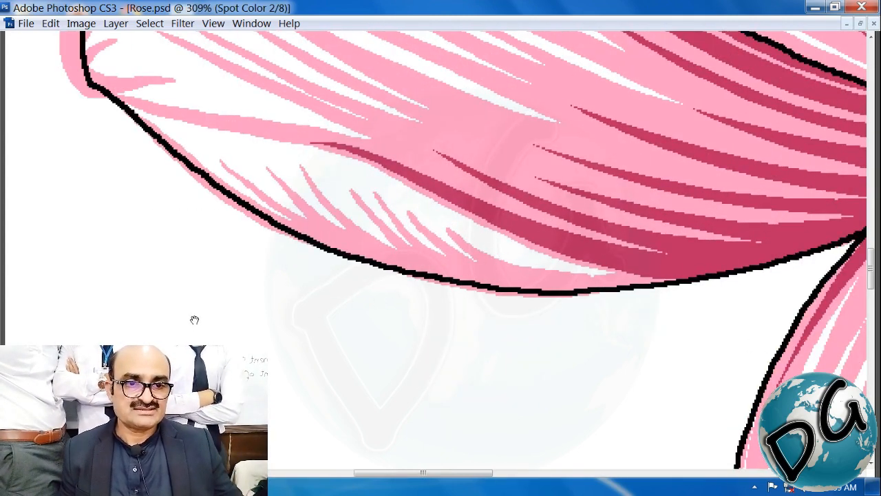
{"action": "mouse_move", "coordinate": [139, 112]}
{"action": "left_mouse_down"}
{"action": "mouse_move", "coordinate": [200, 180]}
{"action": "mouse_move", "coordinate": [382, 265]}
{"action": "mouse_move", "coordinate": [578, 297]}
{"action": "mouse_move", "coordinate": [692, 268]}
{"action": "left_mouse_up"}
{"action": "left_click_drag", "start_coordinate": [611, 315], "coordinate": [545, 276]}
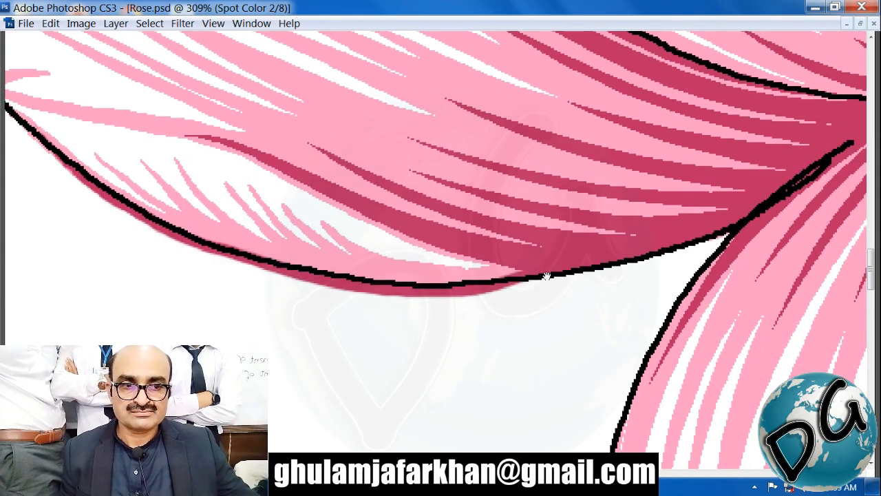
Brush five short dark tapered strokes rising from the petal's bottom outline between the pink streaks of the white fold
{"action": "scroll", "coordinate": [353, 263], "scroll_direction": "up", "scroll_amount": 5}
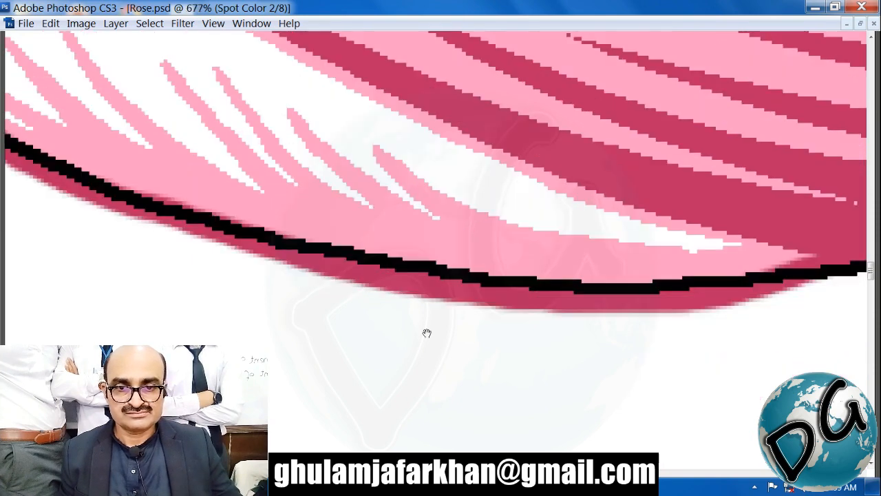
{"action": "left_click_drag", "start_coordinate": [427, 332], "coordinate": [552, 380]}
{"action": "left_click_drag", "start_coordinate": [209, 169], "coordinate": [331, 255]}
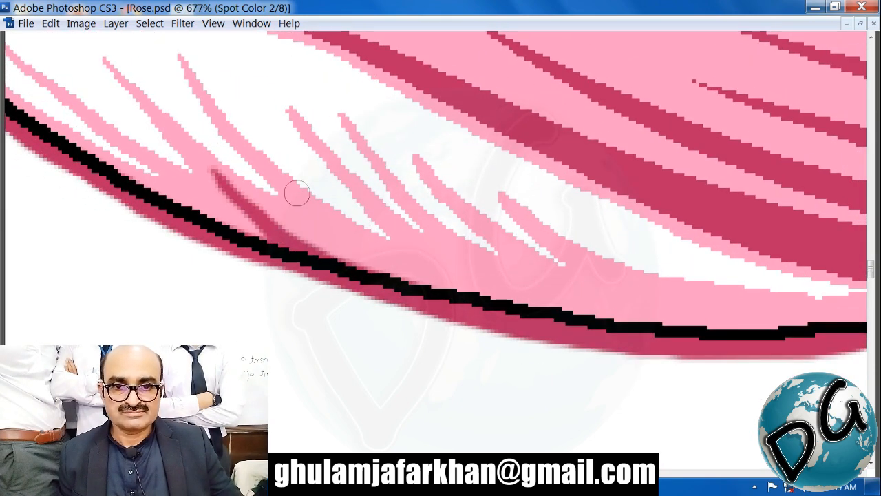
{"action": "left_click_drag", "start_coordinate": [297, 192], "coordinate": [412, 279]}
{"action": "left_click_drag", "start_coordinate": [413, 212], "coordinate": [554, 306]}
{"action": "left_click_drag", "start_coordinate": [485, 237], "coordinate": [681, 337]}
{"action": "left_click_drag", "start_coordinate": [627, 302], "coordinate": [462, 312]}
{"action": "mouse_move", "coordinate": [415, 267]}
{"action": "left_mouse_down"}
{"action": "mouse_move", "coordinate": [519, 325]}
{"action": "mouse_move", "coordinate": [657, 344]}
{"action": "left_mouse_up"}
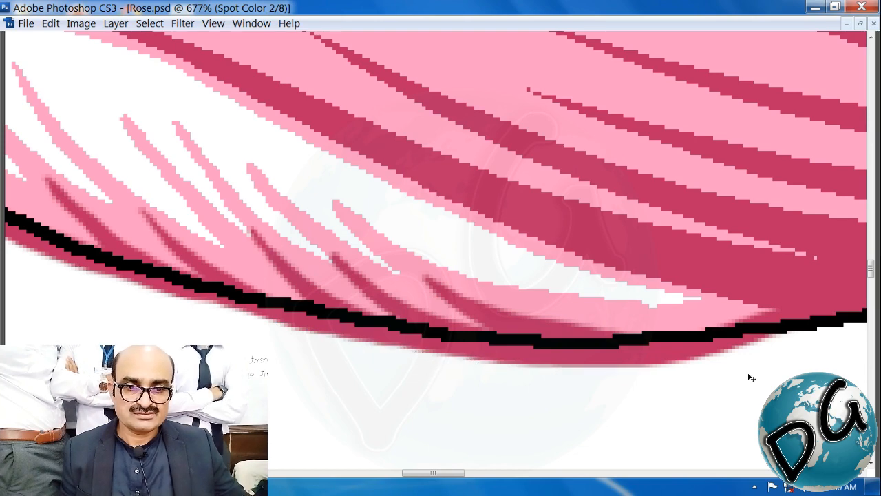
Brush a dark shadow down the lower-left petal's outer edge and add short strokes curving inward from it
{"action": "key", "text": "ctrl+minus"}
{"action": "key", "text": "ctrl+minus"}
{"action": "key", "text": "ctrl+minus"}
{"action": "key", "text": "ctrl+minus"}
{"action": "key", "text": "ctrl+minus"}
{"action": "key", "text": "ctrl+minus"}
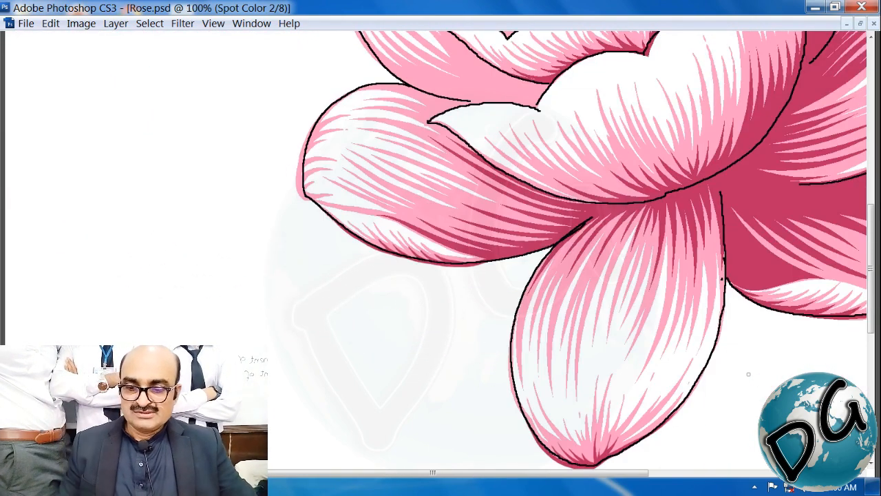
{"action": "left_click_drag", "start_coordinate": [397, 323], "coordinate": [361, 417]}
{"action": "left_click_drag", "start_coordinate": [367, 171], "coordinate": [107, 390]}
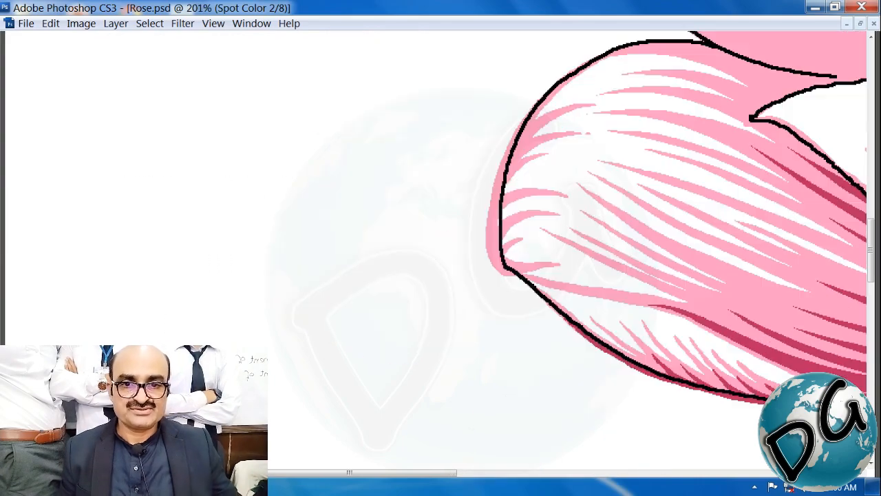
{"action": "left_click", "coordinate": [702, 40], "text": "ctrl"}
{"action": "left_click_drag", "start_coordinate": [702, 40], "coordinate": [299, 358]}
{"action": "left_click_drag", "start_coordinate": [409, 336], "coordinate": [832, 303]}
{"action": "left_click_drag", "start_coordinate": [384, 440], "coordinate": [629, 47]}
{"action": "left_click_drag", "start_coordinate": [331, 310], "coordinate": [379, 8]}
{"action": "left_click_drag", "start_coordinate": [387, 183], "coordinate": [204, 215]}
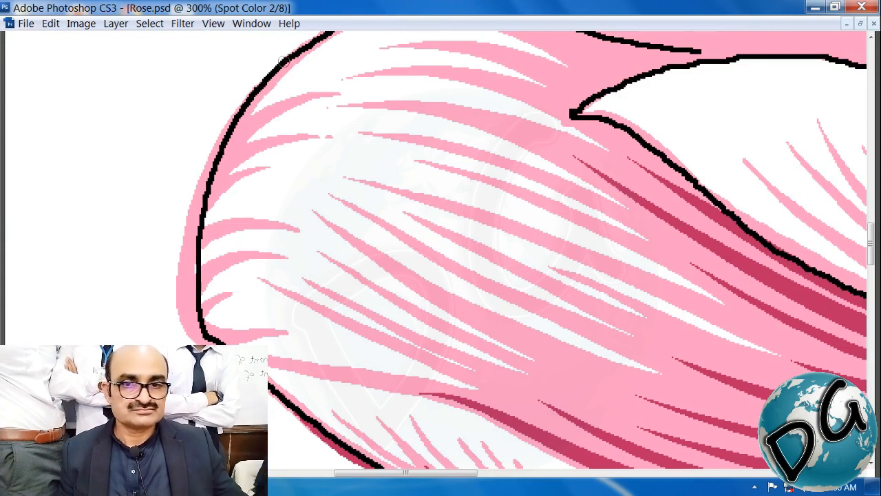
{"action": "mouse_move", "coordinate": [248, 97]}
{"action": "left_mouse_down"}
{"action": "mouse_move", "coordinate": [187, 217]}
{"action": "mouse_move", "coordinate": [170, 283]}
{"action": "mouse_move", "coordinate": [175, 318]}
{"action": "left_mouse_up"}
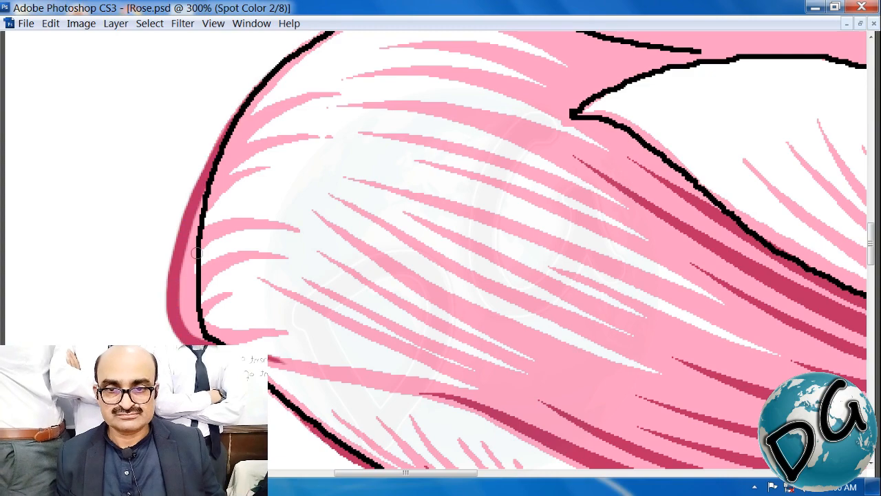
{"action": "mouse_move", "coordinate": [211, 230]}
{"action": "left_mouse_down"}
{"action": "mouse_move", "coordinate": [173, 283]}
{"action": "mouse_move", "coordinate": [177, 318]}
{"action": "left_mouse_up"}
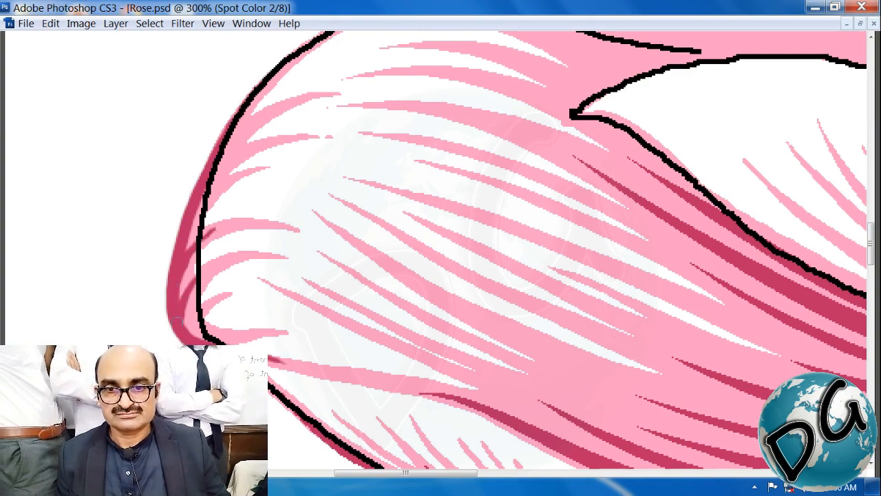
Brush a dark shadow along the upper-left petal's pointed tip with tapered strokes reaching into its pink streaks
{"action": "left_click_drag", "start_coordinate": [333, 243], "coordinate": [291, 362]}
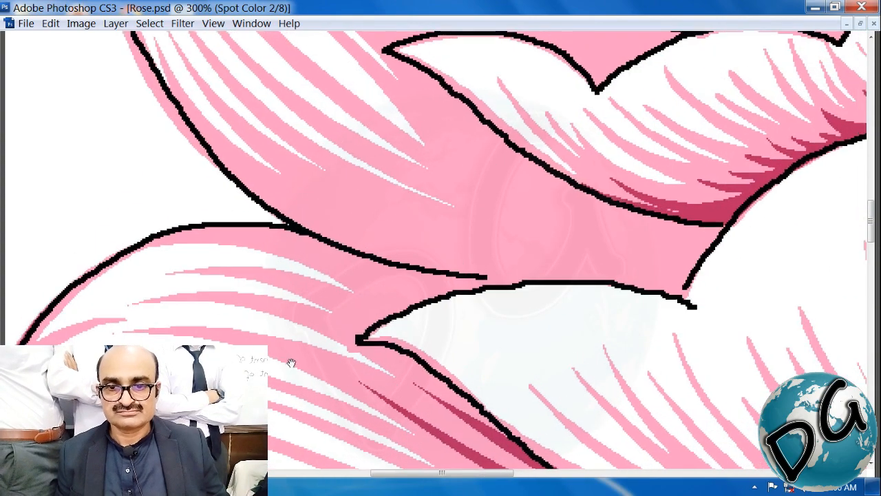
{"action": "left_click_drag", "start_coordinate": [391, 200], "coordinate": [413, 494]}
{"action": "left_click_drag", "start_coordinate": [315, 71], "coordinate": [360, 160]}
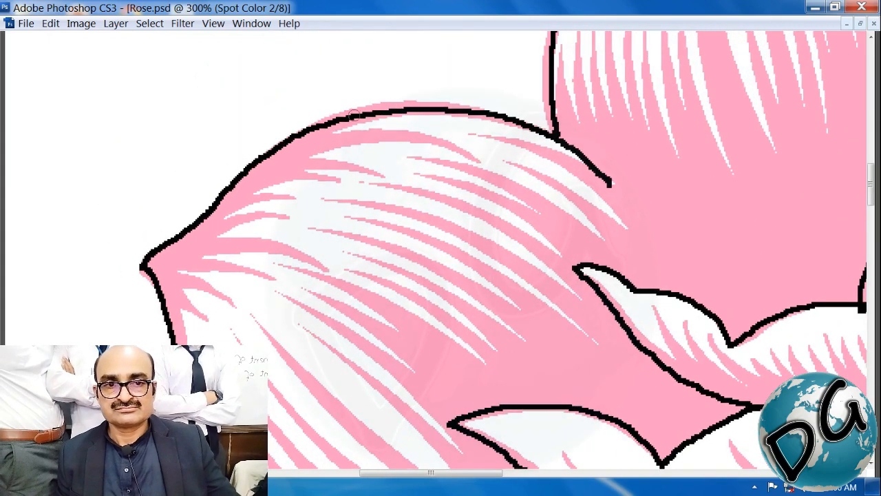
{"action": "mouse_move", "coordinate": [347, 116]}
{"action": "left_mouse_down"}
{"action": "mouse_move", "coordinate": [281, 144]}
{"action": "mouse_move", "coordinate": [187, 234]}
{"action": "mouse_move", "coordinate": [156, 249]}
{"action": "mouse_move", "coordinate": [156, 263]}
{"action": "left_mouse_up"}
{"action": "mouse_move", "coordinate": [313, 160]}
{"action": "left_mouse_down"}
{"action": "mouse_move", "coordinate": [245, 184]}
{"action": "mouse_move", "coordinate": [207, 243]}
{"action": "left_mouse_up"}
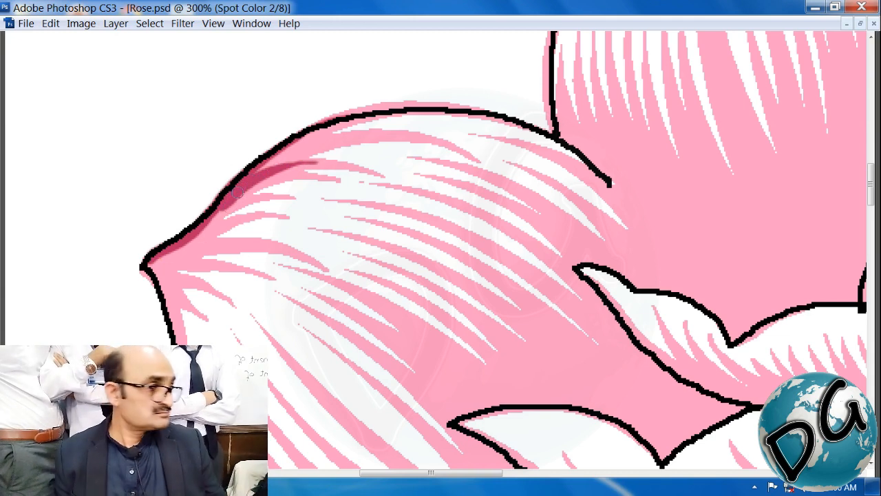
{"action": "mouse_move", "coordinate": [246, 205]}
{"action": "left_mouse_down"}
{"action": "mouse_move", "coordinate": [219, 216]}
{"action": "mouse_move", "coordinate": [210, 245]}
{"action": "mouse_move", "coordinate": [152, 259]}
{"action": "left_mouse_up"}
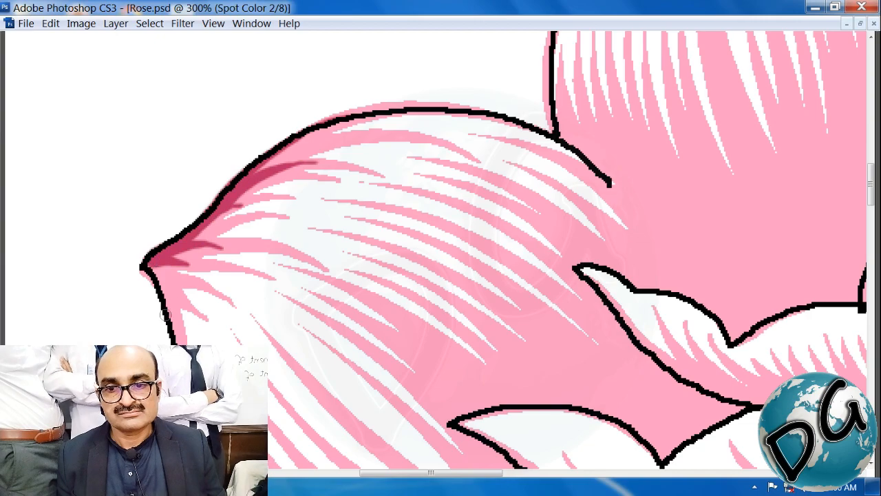
{"action": "left_click_drag", "start_coordinate": [165, 313], "coordinate": [152, 268]}
Brush dark shadows beneath the upper-left petal's lower outline and along the folded petal's edge, with a tapered stroke at its corner
{"action": "left_click_drag", "start_coordinate": [287, 335], "coordinate": [264, 62]}
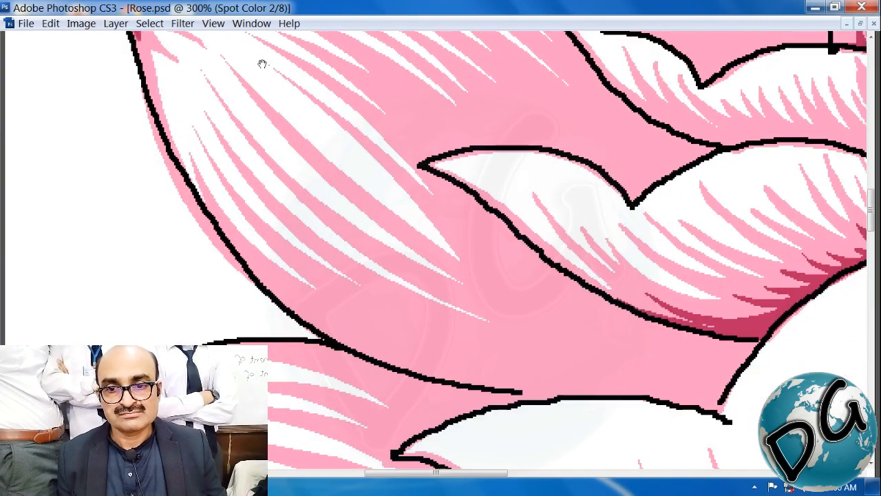
{"action": "mouse_move", "coordinate": [382, 298]}
{"action": "left_mouse_down"}
{"action": "mouse_move", "coordinate": [278, 335]}
{"action": "mouse_move", "coordinate": [311, 367]}
{"action": "mouse_move", "coordinate": [255, 350]}
{"action": "left_mouse_up"}
{"action": "left_click_drag", "start_coordinate": [315, 340], "coordinate": [281, 345]}
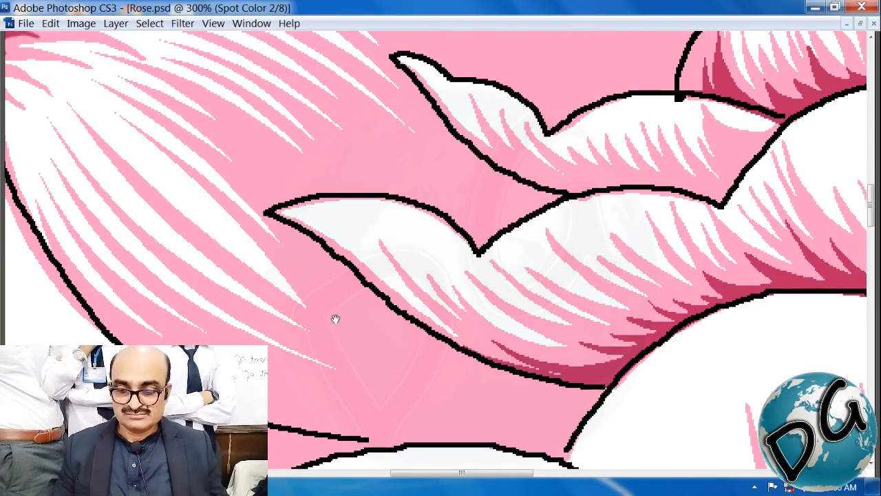
{"action": "left_click_drag", "start_coordinate": [335, 318], "coordinate": [309, 212]}
{"action": "left_click_drag", "start_coordinate": [103, 156], "coordinate": [420, 402]}
{"action": "left_click_drag", "start_coordinate": [487, 278], "coordinate": [399, 293]}
{"action": "mouse_move", "coordinate": [318, 143]}
{"action": "left_mouse_down"}
{"action": "mouse_move", "coordinate": [482, 205]}
{"action": "mouse_move", "coordinate": [715, 251]}
{"action": "mouse_move", "coordinate": [626, 252]}
{"action": "mouse_move", "coordinate": [537, 273]}
{"action": "mouse_move", "coordinate": [451, 314]}
{"action": "mouse_move", "coordinate": [472, 346]}
{"action": "mouse_move", "coordinate": [609, 291]}
{"action": "mouse_move", "coordinate": [638, 300]}
{"action": "left_mouse_up"}
{"action": "mouse_move", "coordinate": [505, 249]}
{"action": "left_mouse_down"}
{"action": "mouse_move", "coordinate": [585, 276]}
{"action": "mouse_move", "coordinate": [515, 279]}
{"action": "left_mouse_up"}
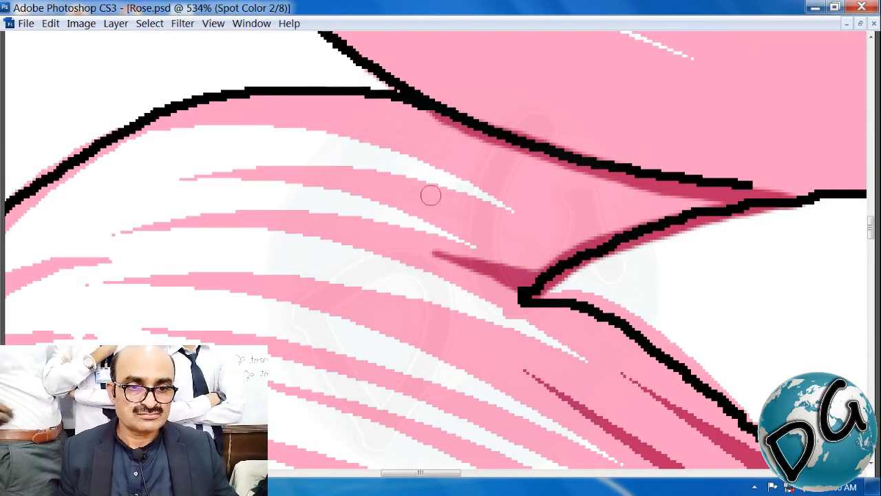
Add more tapered strokes beside the folded petal's corner and shade the lower-left petal's top edge, joining both with a curved stroke
{"action": "mouse_move", "coordinate": [444, 204]}
{"action": "left_mouse_down"}
{"action": "mouse_move", "coordinate": [572, 247]}
{"action": "mouse_move", "coordinate": [502, 312]}
{"action": "left_mouse_up"}
{"action": "left_click_drag", "start_coordinate": [424, 265], "coordinate": [554, 297]}
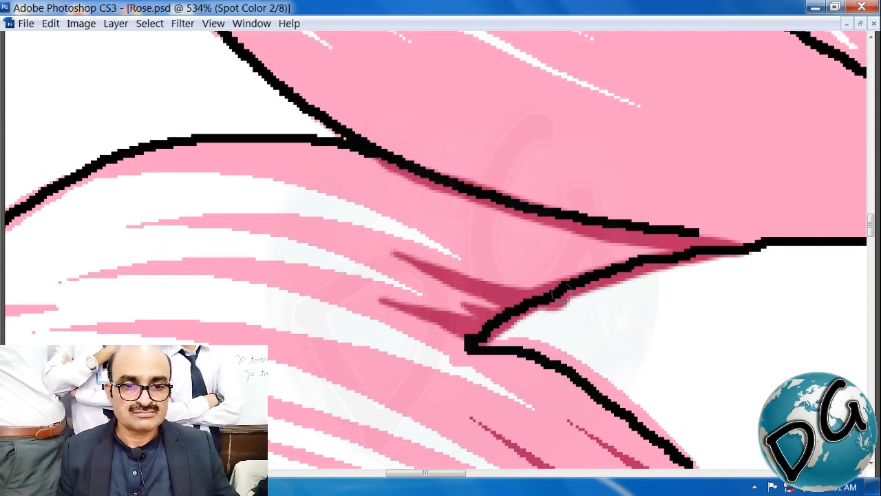
{"action": "left_click_drag", "start_coordinate": [249, 146], "coordinate": [395, 166]}
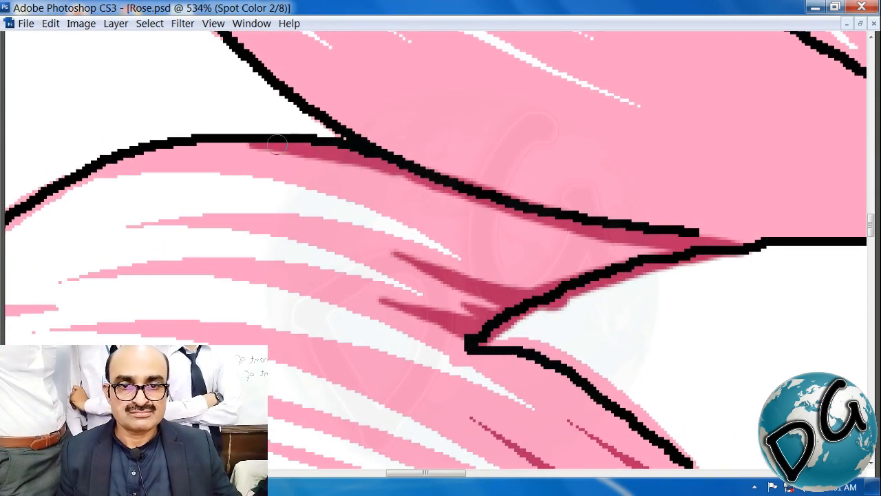
{"action": "mouse_move", "coordinate": [188, 142]}
{"action": "left_mouse_down"}
{"action": "mouse_move", "coordinate": [393, 188]}
{"action": "mouse_move", "coordinate": [528, 287]}
{"action": "mouse_move", "coordinate": [483, 319]}
{"action": "left_mouse_up"}
Fill the enclosed pink gap between the upper-left petal's outline and the folded petal's edge with the dark shadow color
{"action": "key", "text": "g"}
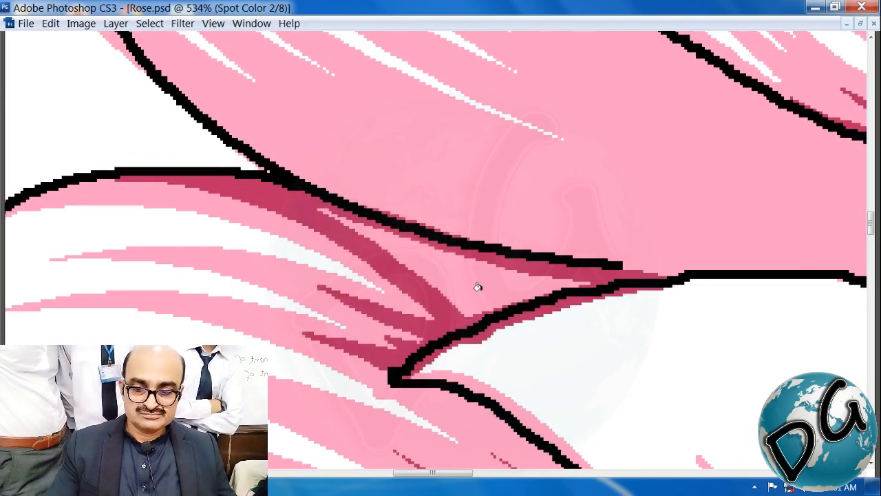
{"action": "left_click", "coordinate": [478, 286]}
{"action": "left_click_drag", "start_coordinate": [306, 318], "coordinate": [618, 53]}
{"action": "left_click_drag", "start_coordinate": [131, 140], "coordinate": [340, 282]}
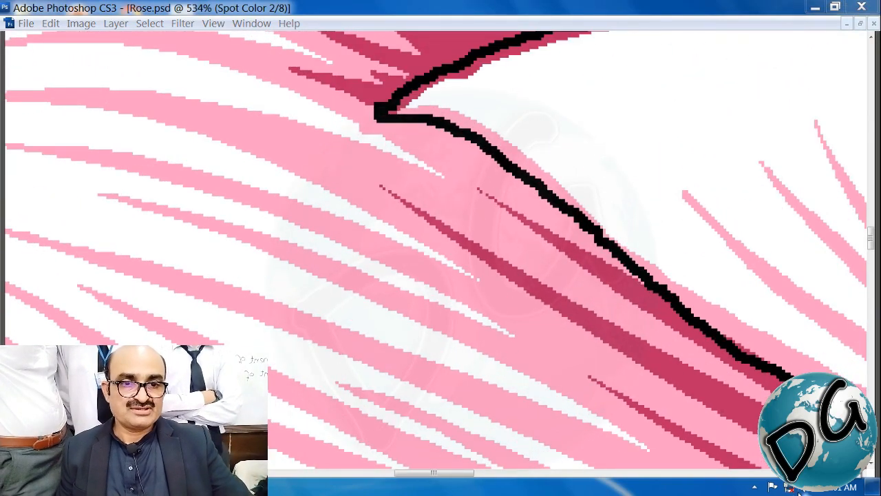
Brush a dark shadow along the lower outline of the small upper folded petal, from its pointed tip to the joint with the petal below
{"action": "key", "text": "ctrl+alt+0"}
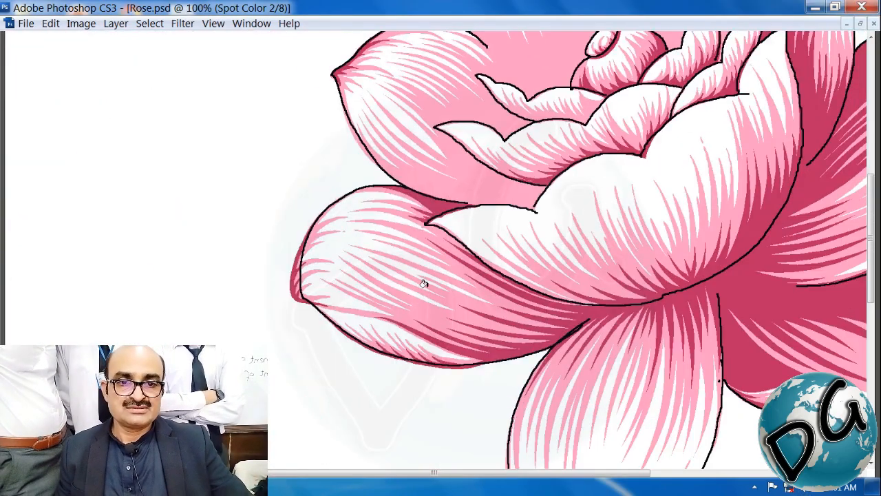
{"action": "left_click_drag", "start_coordinate": [623, 104], "coordinate": [478, 274]}
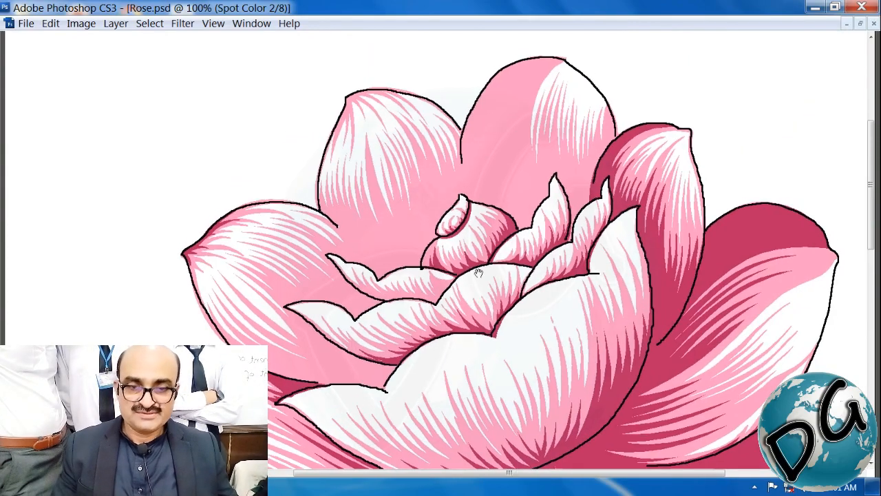
{"action": "left_click_drag", "start_coordinate": [396, 227], "coordinate": [227, 386]}
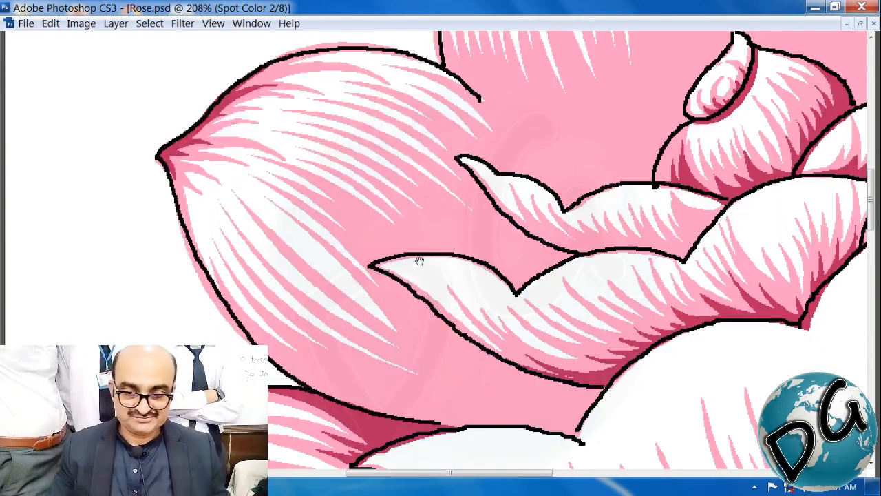
{"action": "scroll", "coordinate": [419, 260], "scroll_direction": "right", "scroll_amount": 2}
{"action": "scroll", "coordinate": [395, 321], "scroll_direction": "up", "scroll_amount": 2}
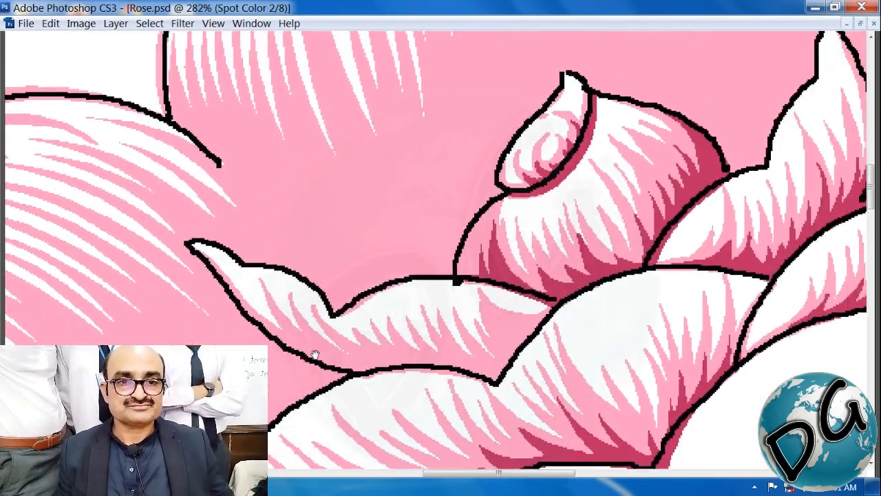
{"action": "left_click_drag", "start_coordinate": [314, 354], "coordinate": [488, 256]}
{"action": "left_click_drag", "start_coordinate": [597, 160], "coordinate": [118, 356]}
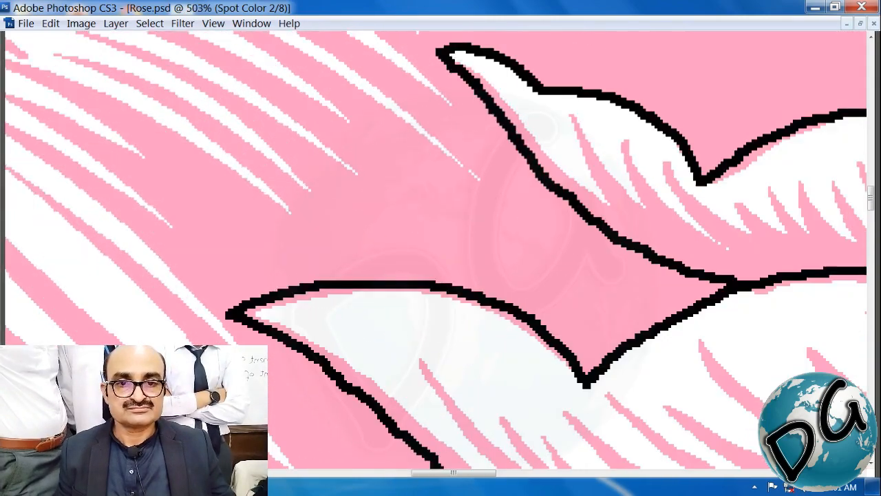
{"action": "scroll", "coordinate": [413, 124], "scroll_direction": "right", "scroll_amount": 2}
{"action": "scroll", "coordinate": [412, 124], "scroll_direction": "up", "scroll_amount": 1}
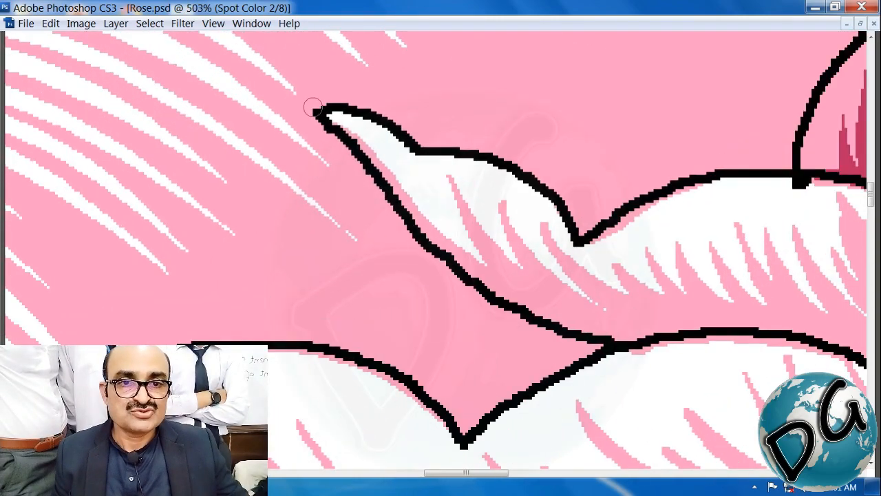
{"action": "mouse_move", "coordinate": [313, 108]}
{"action": "left_mouse_down"}
{"action": "mouse_move", "coordinate": [375, 170]}
{"action": "mouse_move", "coordinate": [447, 268]}
{"action": "mouse_move", "coordinate": [543, 335]}
{"action": "mouse_move", "coordinate": [620, 353]}
{"action": "left_mouse_up"}
Brush dark shadows above the arched outline of the lower folded petal and along the adjoining edge of the V-shaped notch
{"action": "scroll", "coordinate": [482, 310], "scroll_direction": "left", "scroll_amount": 4}
{"action": "scroll", "coordinate": [481, 309], "scroll_direction": "down", "scroll_amount": 2}
{"action": "scroll", "coordinate": [321, 272], "scroll_direction": "right", "scroll_amount": 1}
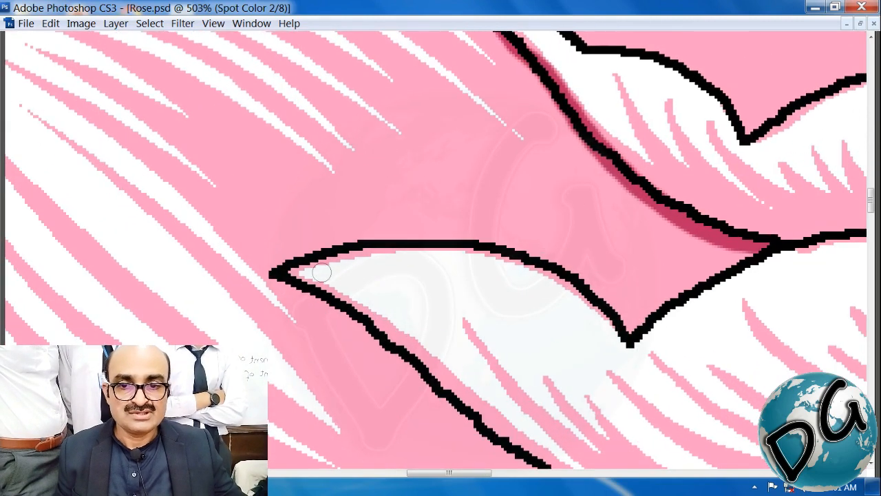
{"action": "mouse_move", "coordinate": [290, 264]}
{"action": "left_mouse_down"}
{"action": "mouse_move", "coordinate": [326, 250]}
{"action": "mouse_move", "coordinate": [450, 237]}
{"action": "mouse_move", "coordinate": [559, 270]}
{"action": "mouse_move", "coordinate": [628, 334]}
{"action": "left_mouse_up"}
{"action": "left_click_drag", "start_coordinate": [767, 241], "coordinate": [630, 339]}
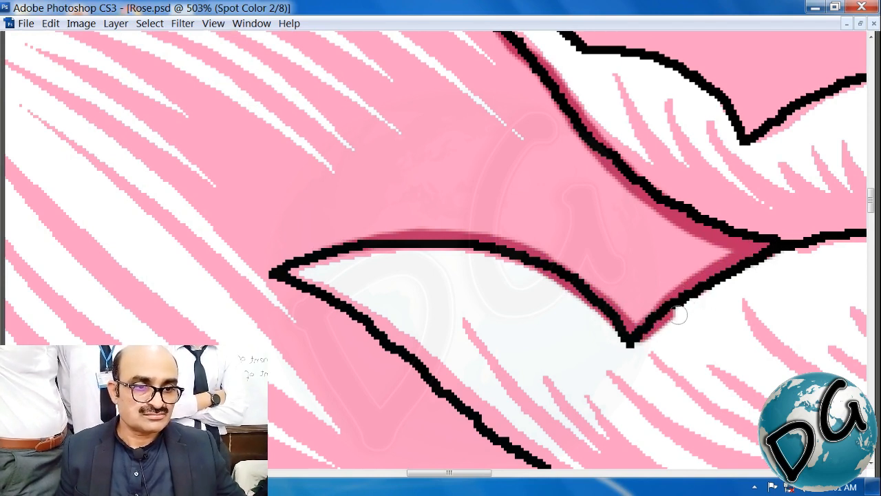
Paint short tapered dark strokes above the lower folded petal's pointed tip and thicken their base against its outline
{"action": "left_click_drag", "start_coordinate": [486, 257], "coordinate": [615, 307]}
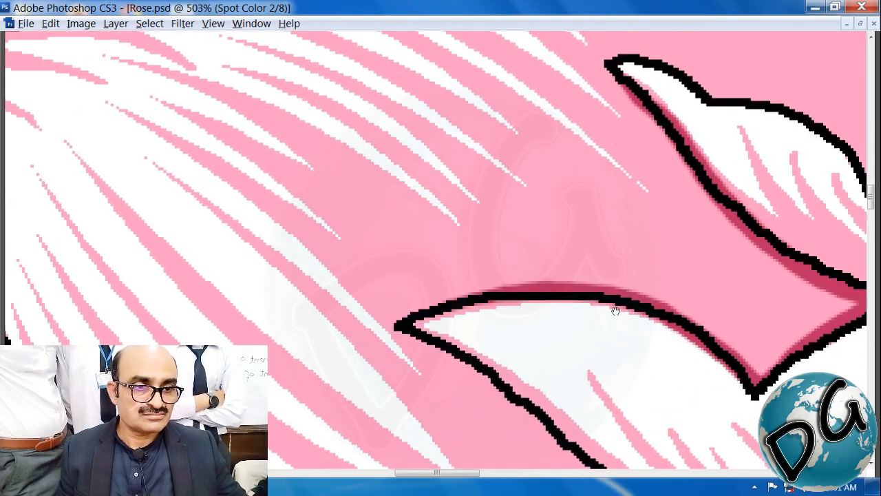
{"action": "mouse_move", "coordinate": [417, 239]}
{"action": "left_mouse_down"}
{"action": "mouse_move", "coordinate": [505, 258]}
{"action": "mouse_move", "coordinate": [516, 272]}
{"action": "left_mouse_up"}
{"action": "mouse_move", "coordinate": [440, 202]}
{"action": "left_mouse_down"}
{"action": "mouse_move", "coordinate": [518, 264]}
{"action": "mouse_move", "coordinate": [569, 321]}
{"action": "left_mouse_up"}
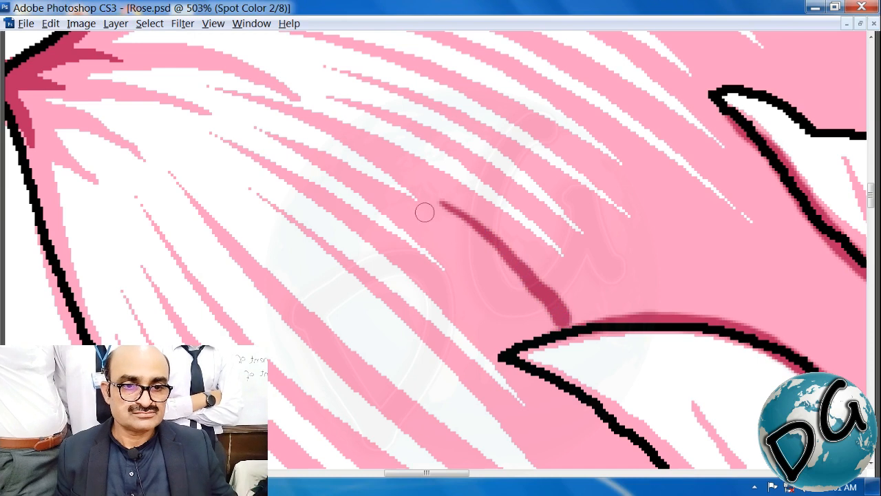
{"action": "left_click_drag", "start_coordinate": [444, 229], "coordinate": [538, 332]}
{"action": "mouse_move", "coordinate": [454, 271]}
{"action": "left_mouse_down"}
{"action": "mouse_move", "coordinate": [525, 326]}
{"action": "mouse_move", "coordinate": [528, 350]}
{"action": "left_mouse_up"}
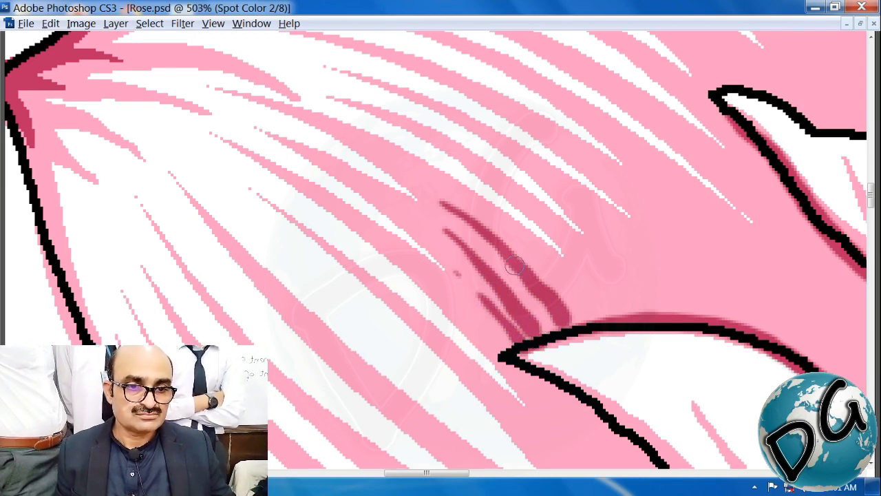
{"action": "mouse_move", "coordinate": [515, 265]}
{"action": "left_mouse_down"}
{"action": "mouse_move", "coordinate": [558, 331]}
{"action": "mouse_move", "coordinate": [565, 309]}
{"action": "left_mouse_up"}
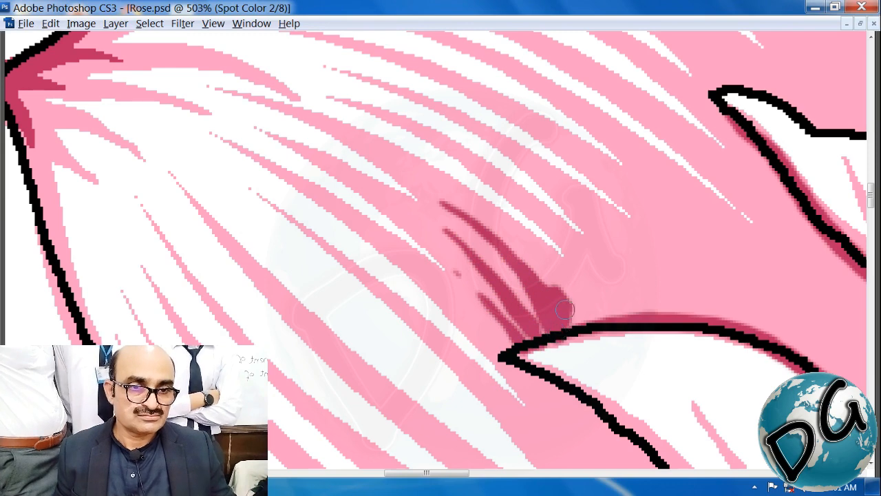
{"action": "scroll", "coordinate": [482, 282], "scroll_direction": "right", "scroll_amount": 3}
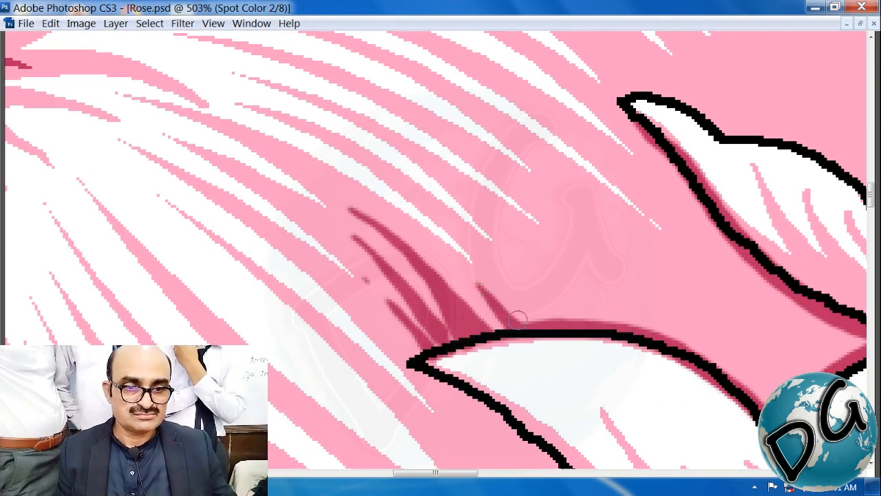
Paint a row of longer tapered dark strokes from the pink area down to the lower folded petal's arched outline
{"action": "scroll", "coordinate": [459, 342], "scroll_direction": "right", "scroll_amount": 3}
{"action": "left_click_drag", "start_coordinate": [490, 233], "coordinate": [637, 389]}
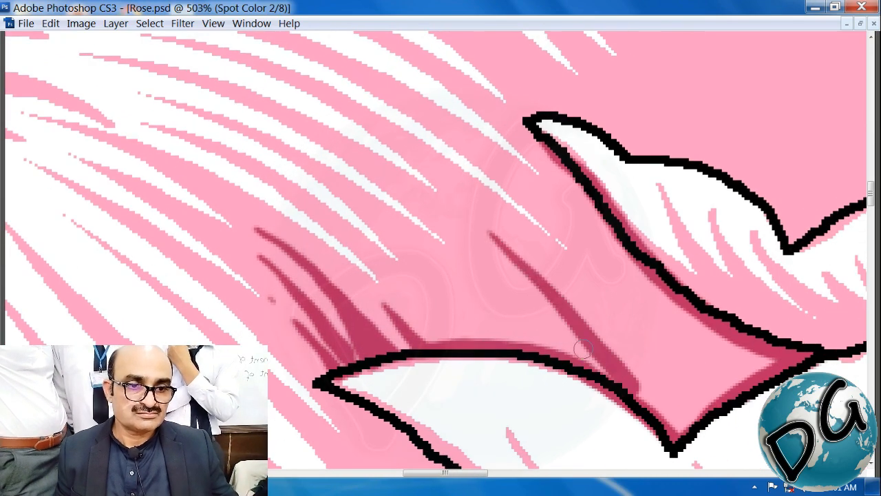
{"action": "left_click_drag", "start_coordinate": [435, 218], "coordinate": [558, 350]}
{"action": "left_click_drag", "start_coordinate": [406, 226], "coordinate": [533, 361]}
{"action": "left_click_drag", "start_coordinate": [371, 223], "coordinate": [503, 365]}
{"action": "scroll", "coordinate": [447, 370], "scroll_direction": "right", "scroll_amount": 3}
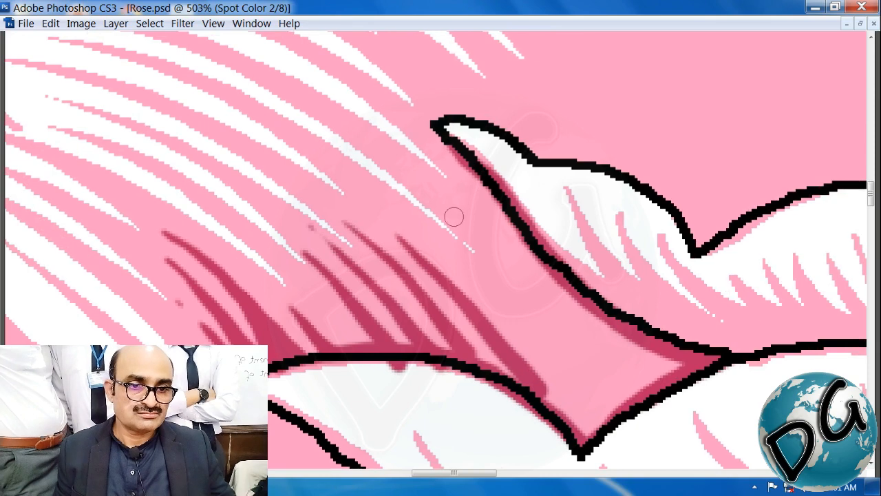
{"action": "mouse_move", "coordinate": [471, 234]}
{"action": "left_mouse_down"}
{"action": "mouse_move", "coordinate": [535, 310]}
{"action": "mouse_move", "coordinate": [605, 447]}
{"action": "left_mouse_up"}
{"action": "left_click_drag", "start_coordinate": [527, 304], "coordinate": [448, 256]}
{"action": "key", "text": "ctrl+z"}
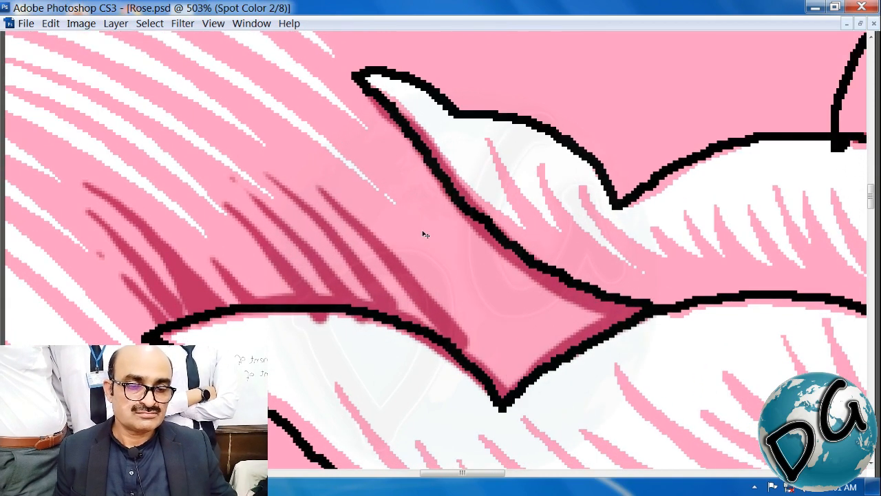
Paint long tapered dark strokes between the two folded petals, running into the V-shaped notch and merging at its corner
{"action": "left_click_drag", "start_coordinate": [331, 166], "coordinate": [554, 406]}
{"action": "mouse_move", "coordinate": [401, 176]}
{"action": "left_mouse_down"}
{"action": "mouse_move", "coordinate": [441, 208]}
{"action": "mouse_move", "coordinate": [565, 373]}
{"action": "left_mouse_up"}
{"action": "key", "text": "ctrl+z"}
{"action": "left_click_drag", "start_coordinate": [338, 123], "coordinate": [571, 390]}
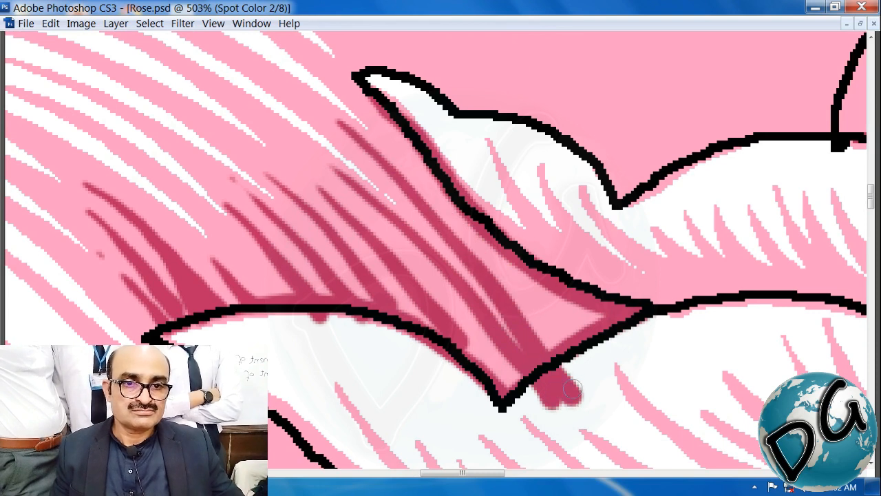
{"action": "mouse_move", "coordinate": [408, 135]}
{"action": "left_mouse_down"}
{"action": "mouse_move", "coordinate": [476, 215]}
{"action": "mouse_move", "coordinate": [551, 367]}
{"action": "left_mouse_up"}
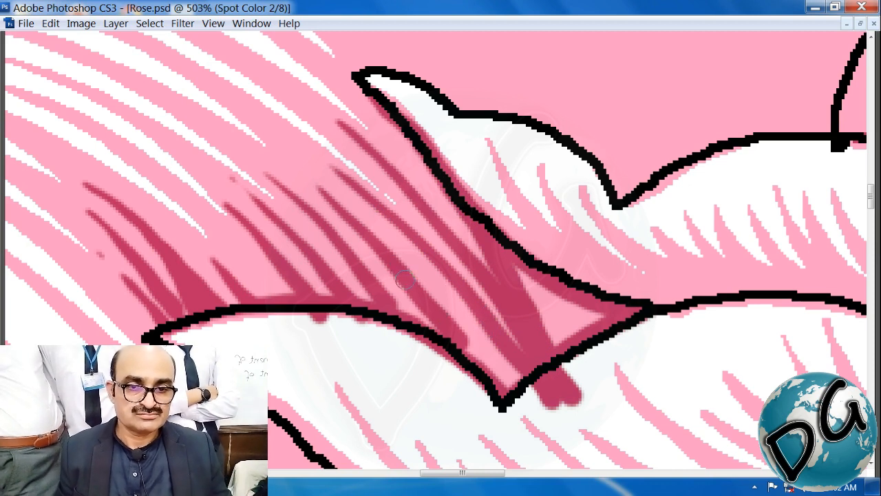
{"action": "mouse_move", "coordinate": [419, 241]}
{"action": "left_mouse_down"}
{"action": "mouse_move", "coordinate": [436, 248]}
{"action": "mouse_move", "coordinate": [506, 378]}
{"action": "mouse_move", "coordinate": [504, 361]}
{"action": "left_mouse_up"}
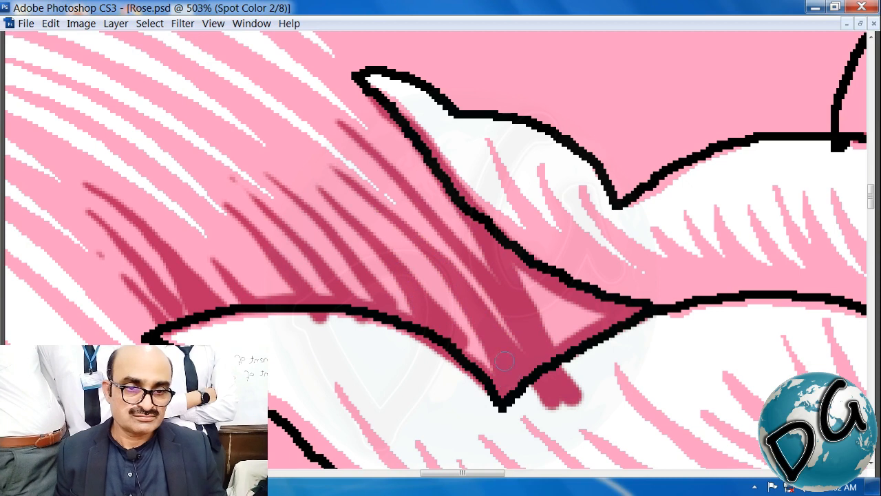
{"action": "left_click_drag", "start_coordinate": [461, 330], "coordinate": [481, 375]}
Clean away the dark overspill below the V-shaped notch and cover the remaining pink gap inside it with the shadow color
{"action": "left_click", "coordinate": [575, 366], "text": "alt"}
{"action": "mouse_move", "coordinate": [582, 369]}
{"action": "left_mouse_down"}
{"action": "mouse_move", "coordinate": [549, 387]}
{"action": "mouse_move", "coordinate": [577, 364]}
{"action": "mouse_move", "coordinate": [532, 390]}
{"action": "mouse_move", "coordinate": [584, 396]}
{"action": "left_mouse_up"}
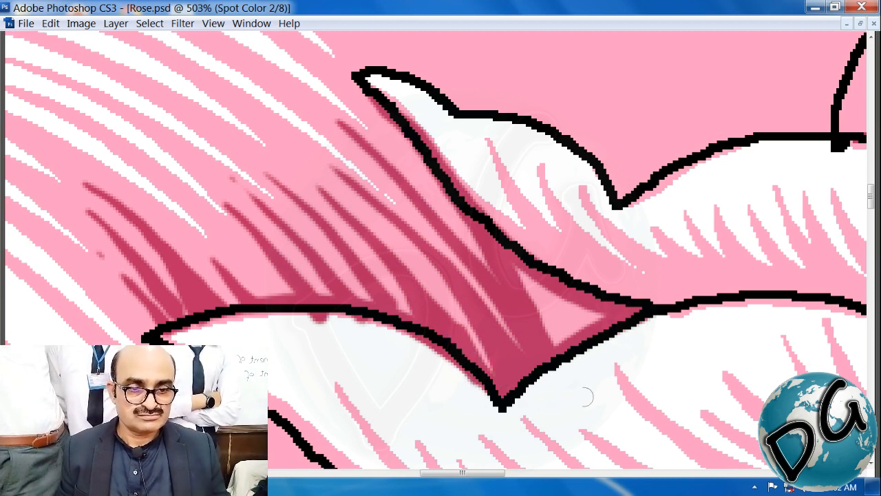
{"action": "left_click", "coordinate": [549, 355], "text": "alt"}
{"action": "mouse_move", "coordinate": [543, 307]}
{"action": "left_mouse_down"}
{"action": "mouse_move", "coordinate": [527, 258]}
{"action": "mouse_move", "coordinate": [522, 285]}
{"action": "mouse_move", "coordinate": [605, 313]}
{"action": "mouse_move", "coordinate": [580, 323]}
{"action": "mouse_move", "coordinate": [544, 320]}
{"action": "left_mouse_up"}
{"action": "left_click_drag", "start_coordinate": [527, 242], "coordinate": [535, 251]}
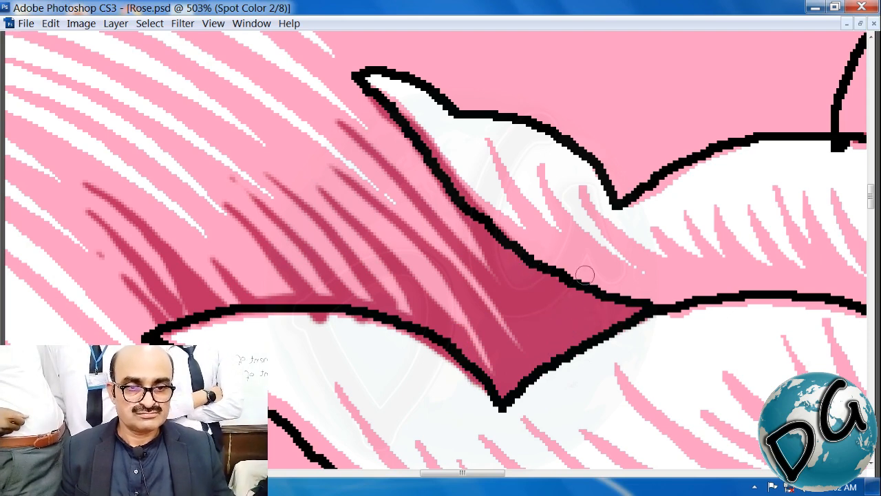
Clean away the stray dark spot beneath the lower folded petal's arched outline and check the shading on the whole petal
{"action": "left_click_drag", "start_coordinate": [434, 312], "coordinate": [622, 255]}
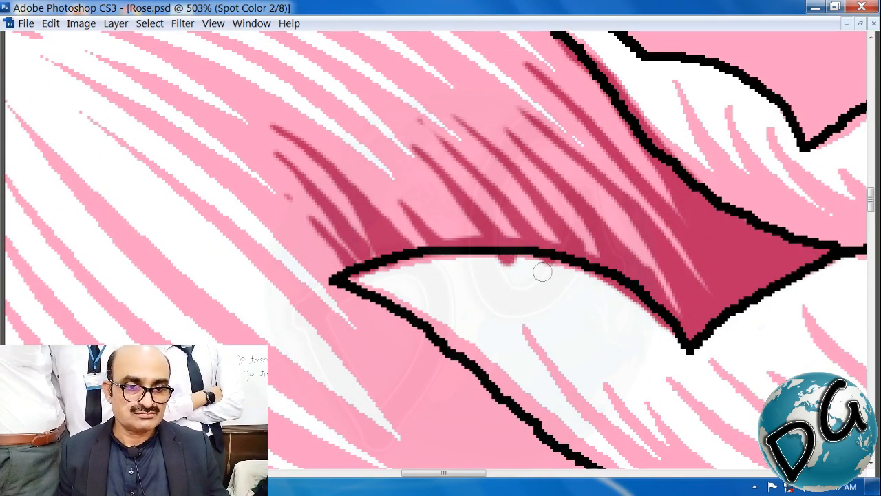
{"action": "key", "text": "ctrl+minus"}
{"action": "key", "text": "ctrl+minus"}
{"action": "key", "text": "ctrl+minus"}
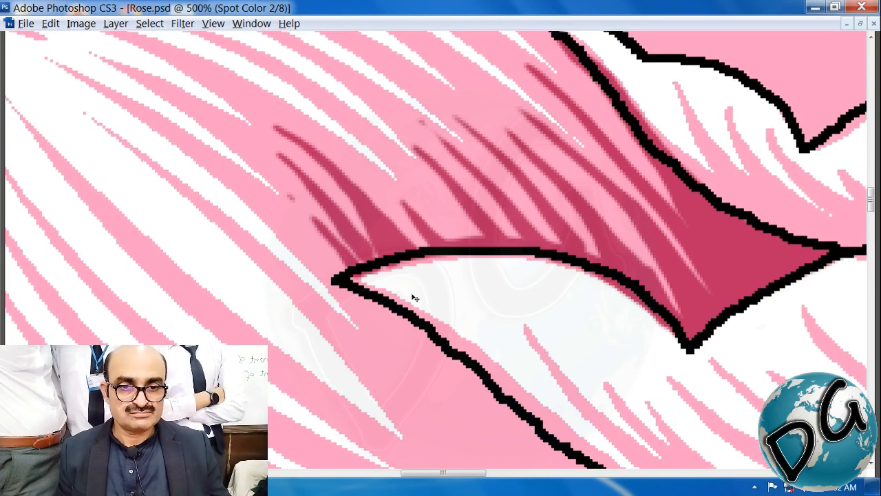
{"action": "left_click_drag", "start_coordinate": [546, 304], "coordinate": [467, 339]}
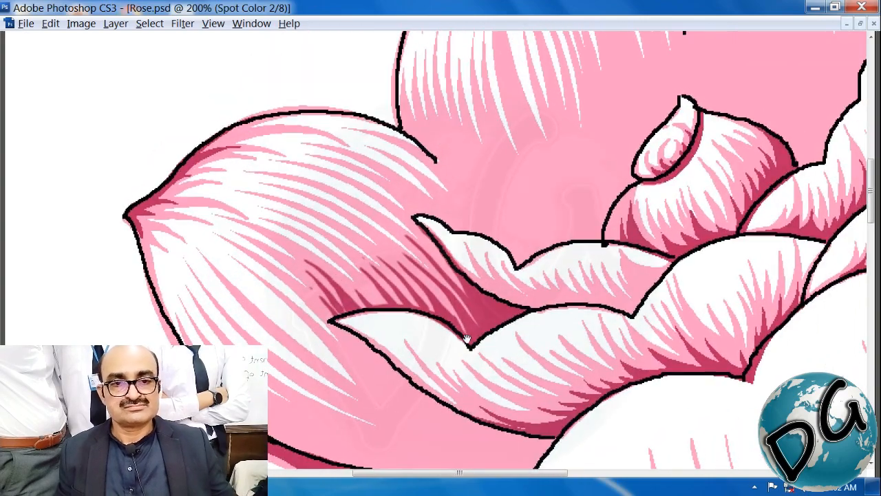
Draw a curved Pen path from the end of the left petal's black outline to the small folded petal and along its upper edge to the tip
{"action": "left_click_drag", "start_coordinate": [599, 98], "coordinate": [238, 354]}
{"action": "left_click_drag", "start_coordinate": [522, 288], "coordinate": [459, 330]}
{"action": "left_click_drag", "start_coordinate": [581, 81], "coordinate": [96, 391]}
{"action": "left_click_drag", "start_coordinate": [440, 297], "coordinate": [161, 288]}
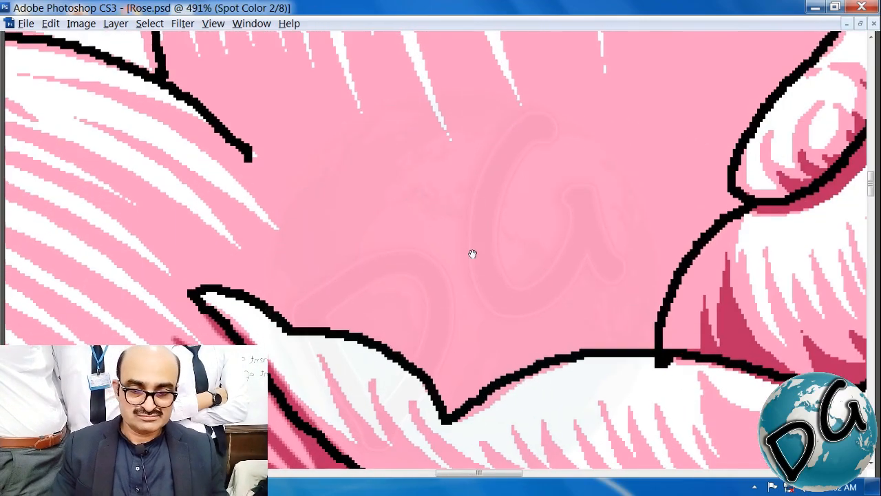
{"action": "left_click_drag", "start_coordinate": [472, 254], "coordinate": [666, 285]}
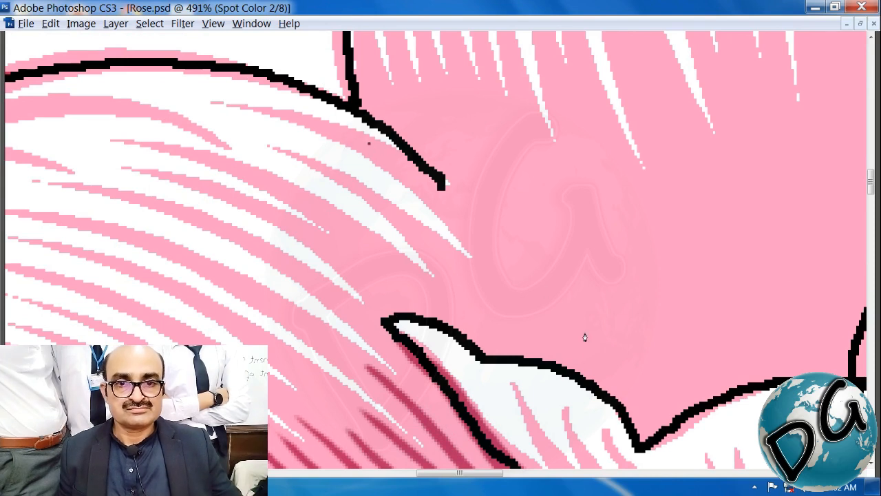
{"action": "left_click", "coordinate": [590, 388]}
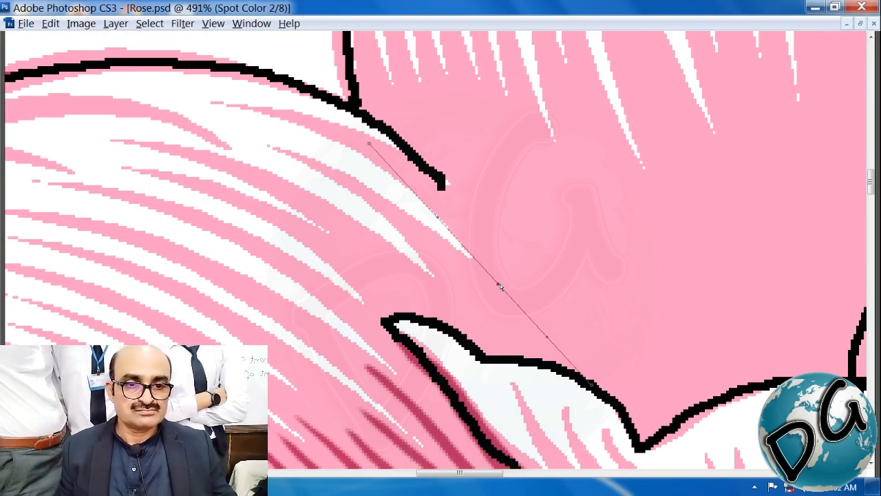
{"action": "left_click_drag", "start_coordinate": [500, 286], "coordinate": [516, 249]}
{"action": "left_click", "coordinate": [483, 361]}
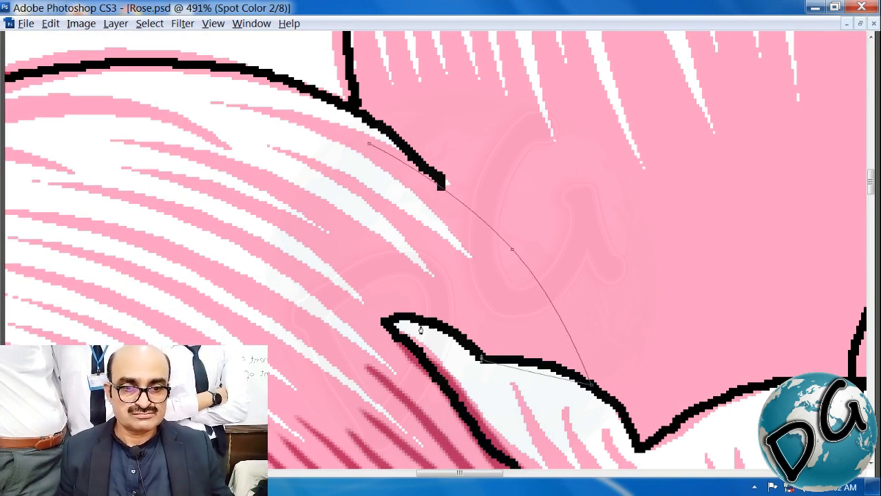
{"action": "left_click", "coordinate": [388, 322]}
{"action": "left_click_drag", "start_coordinate": [440, 344], "coordinate": [440, 329]}
{"action": "left_click_drag", "start_coordinate": [538, 378], "coordinate": [541, 365]}
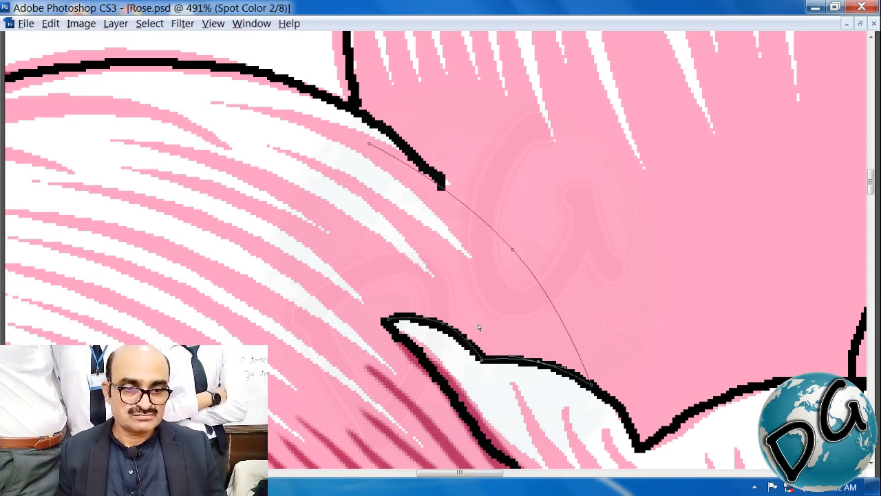
Add three pointed, curved shading strokes above the folded petal's tip and close the path at its starting point
{"action": "left_click", "coordinate": [311, 239]}
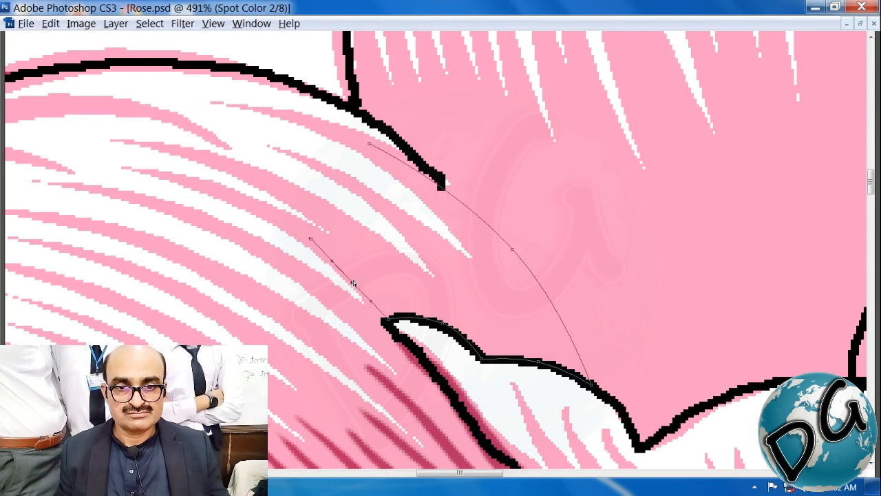
{"action": "left_click_drag", "start_coordinate": [352, 283], "coordinate": [424, 314]}
{"action": "left_click_drag", "start_coordinate": [374, 286], "coordinate": [393, 263]}
{"action": "left_click_drag", "start_coordinate": [409, 292], "coordinate": [415, 285]}
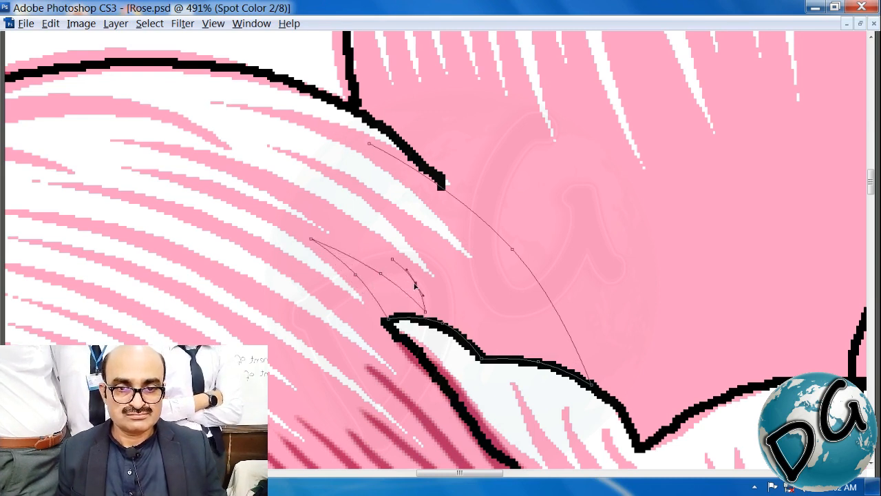
{"action": "left_click", "coordinate": [497, 345]}
{"action": "left_click_drag", "start_coordinate": [460, 315], "coordinate": [456, 299]}
{"action": "left_click_drag", "start_coordinate": [446, 259], "coordinate": [478, 298]}
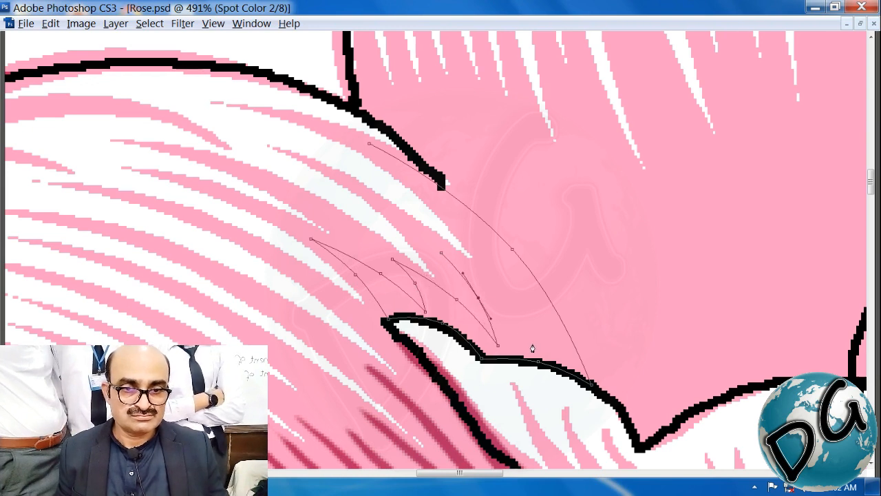
{"action": "left_click", "coordinate": [539, 353]}
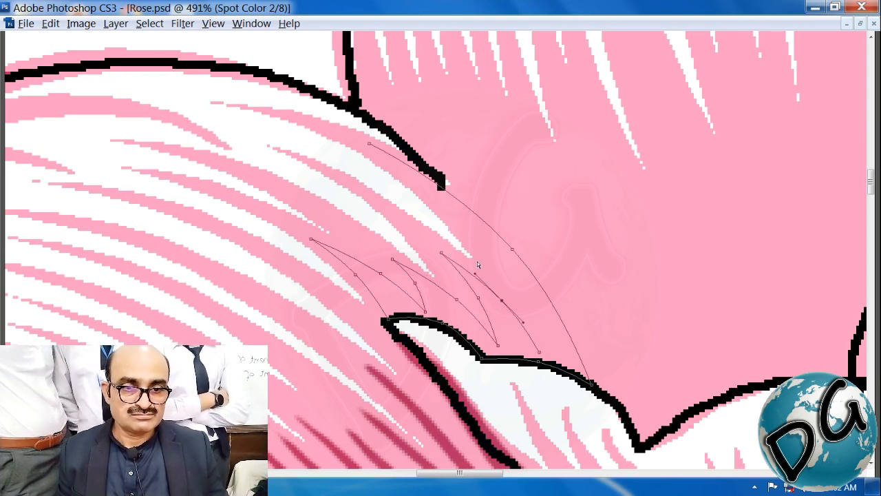
{"action": "left_click", "coordinate": [370, 144]}
{"action": "left_click_drag", "start_coordinate": [549, 214], "coordinate": [486, 246]}
Convert the closed path to a selection, fill it in the Spot Color 2 channel, and deselect
{"action": "key", "text": "ctrl+Return"}
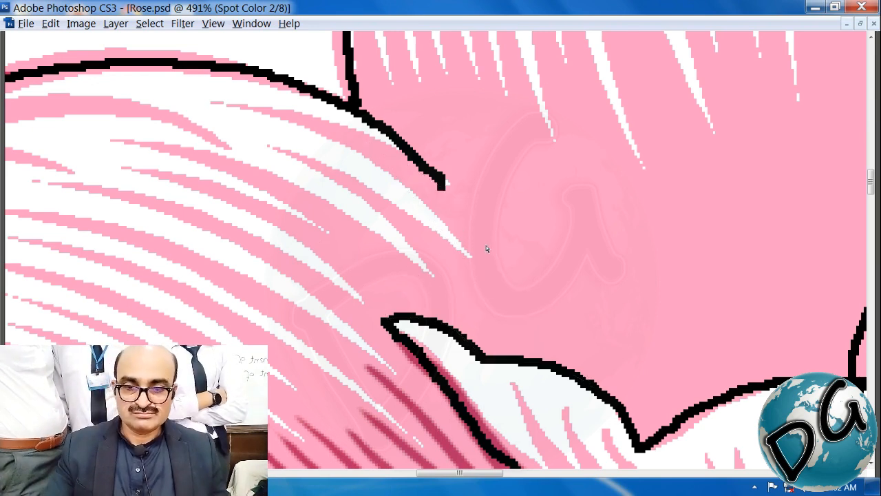
{"action": "key", "text": "ctrl+z"}
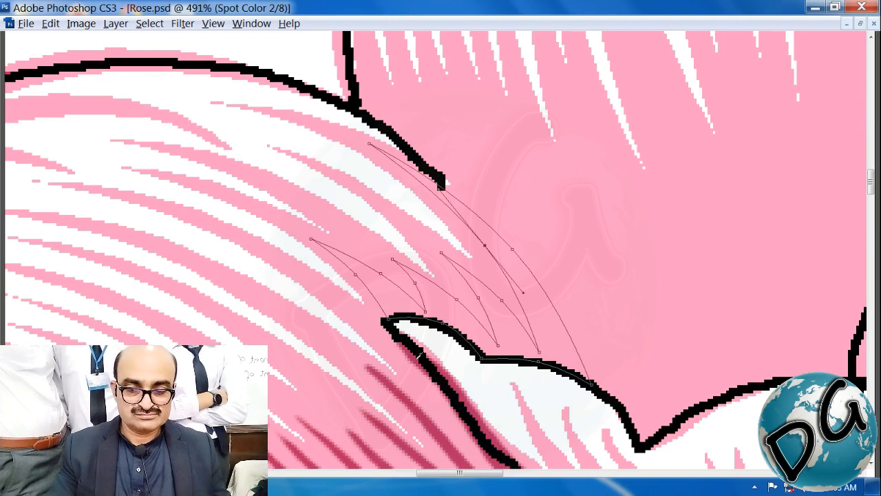
{"action": "key", "text": "Tab"}
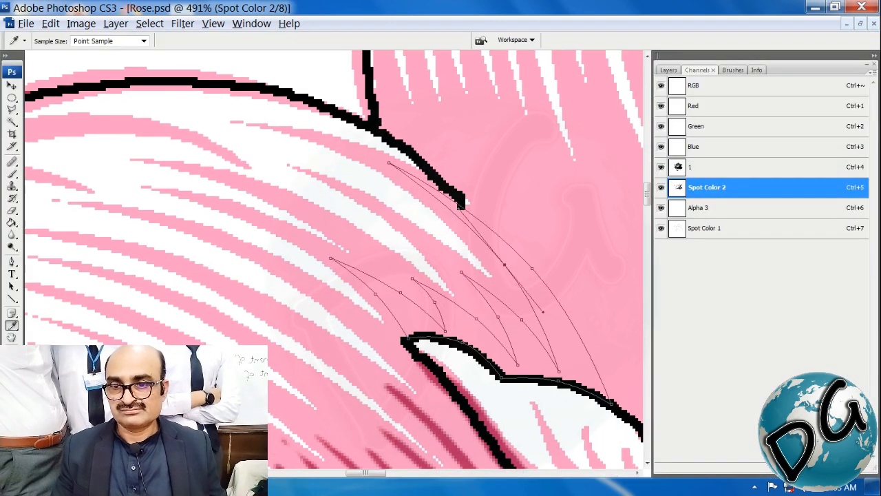
{"action": "key", "text": "ctrl+Return"}
{"action": "key", "text": "alt+Delete"}
{"action": "key", "text": "ctrl+d"}
Trace a Pen path along the long folded petal's underside, the short side edge below it, and the top edge of the white petal beneath
{"action": "left_click_drag", "start_coordinate": [312, 280], "coordinate": [403, 113]}
{"action": "key", "text": "ctrl+minus"}
{"action": "key", "text": "ctrl+minus"}
{"action": "key", "text": "ctrl+minus"}
{"action": "left_click_drag", "start_coordinate": [390, 295], "coordinate": [416, 173]}
{"action": "left_click_drag", "start_coordinate": [296, 349], "coordinate": [158, 425]}
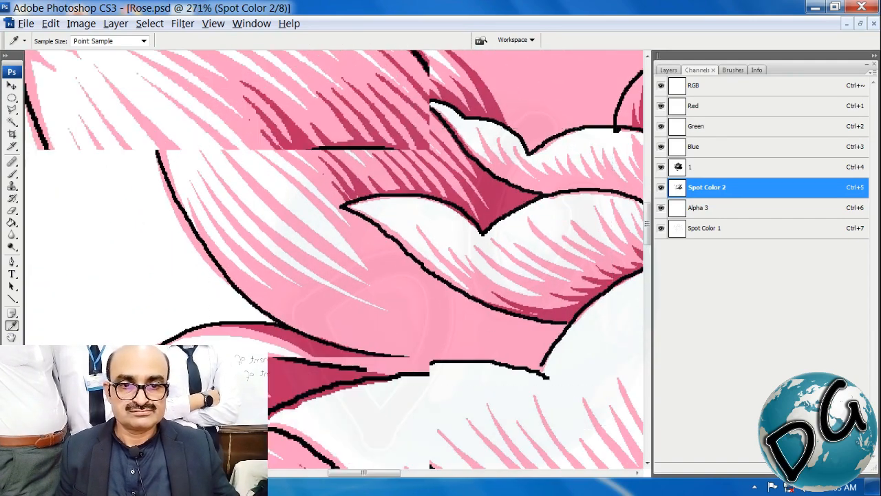
{"action": "key", "text": "p"}
{"action": "key", "text": "Tab"}
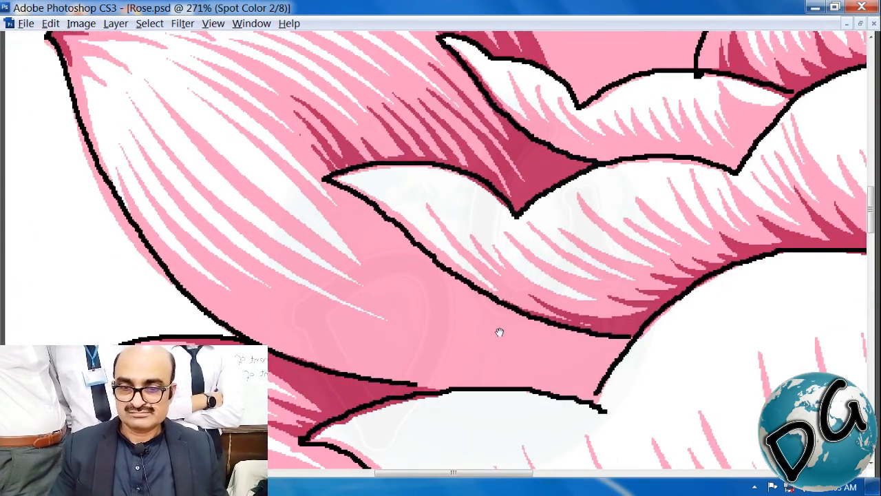
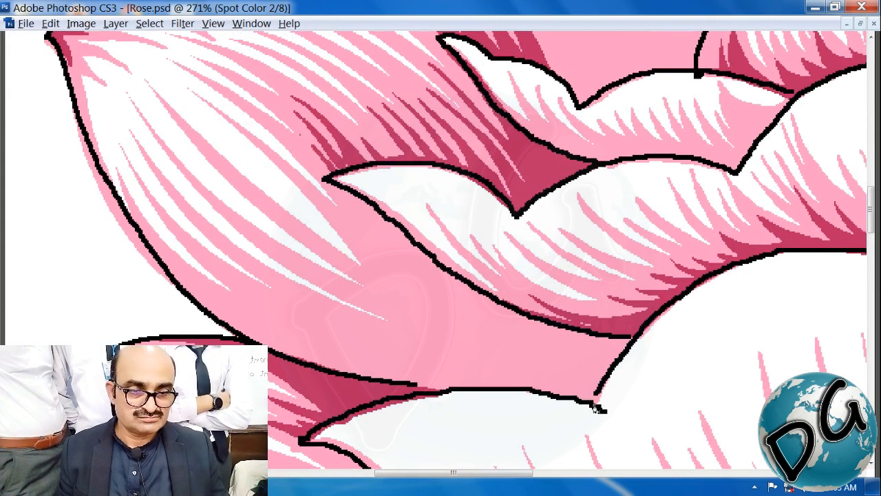
{"action": "left_click", "coordinate": [413, 260]}
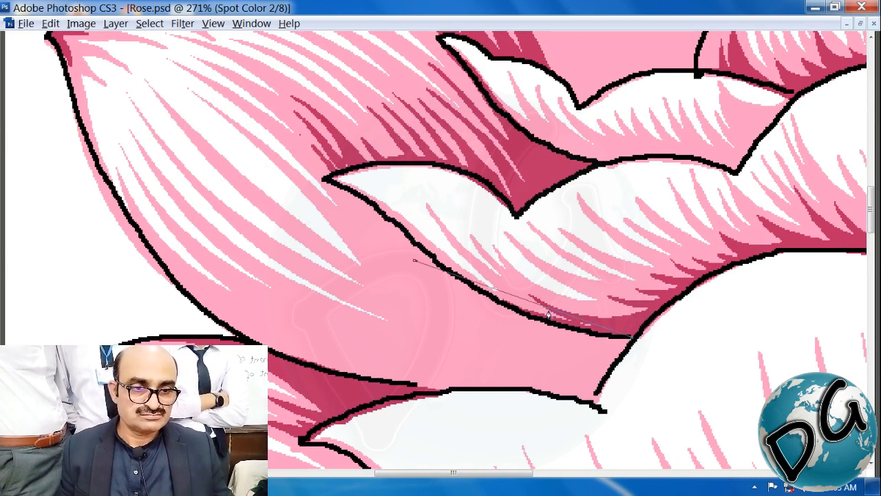
{"action": "left_click_drag", "start_coordinate": [546, 312], "coordinate": [529, 323]}
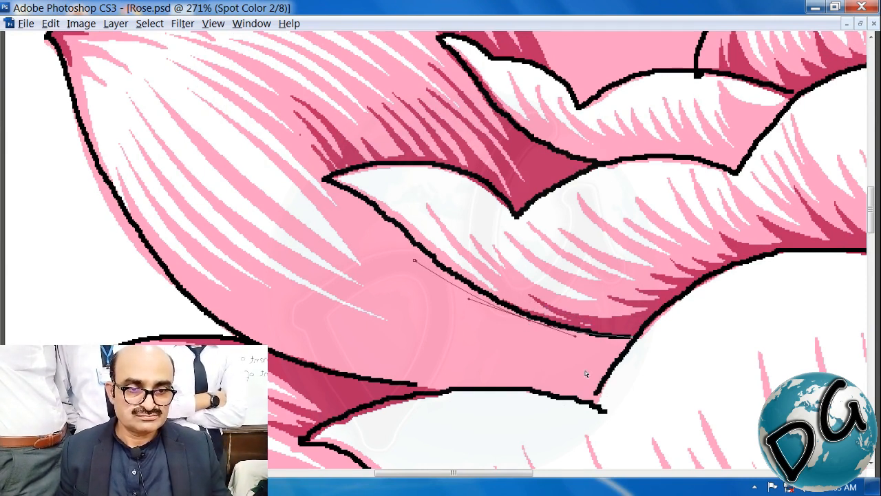
{"action": "left_click", "coordinate": [593, 406]}
{"action": "left_click_drag", "start_coordinate": [607, 377], "coordinate": [603, 376]}
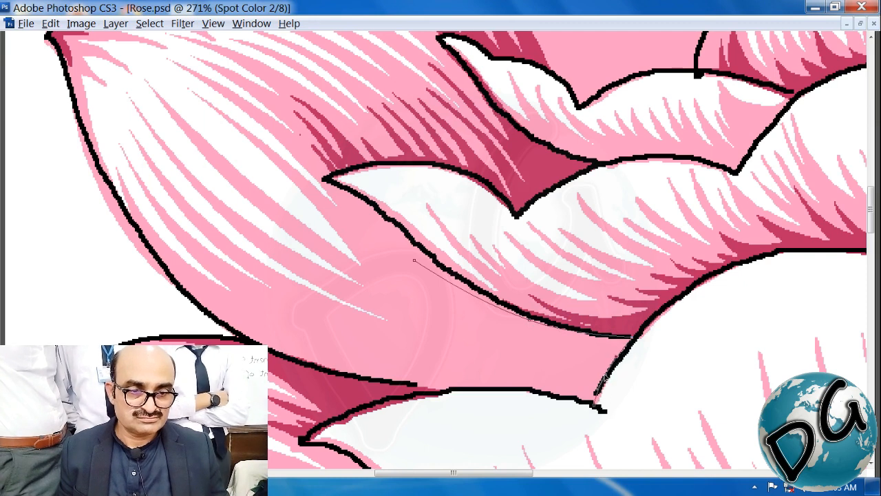
{"action": "left_click", "coordinate": [441, 394]}
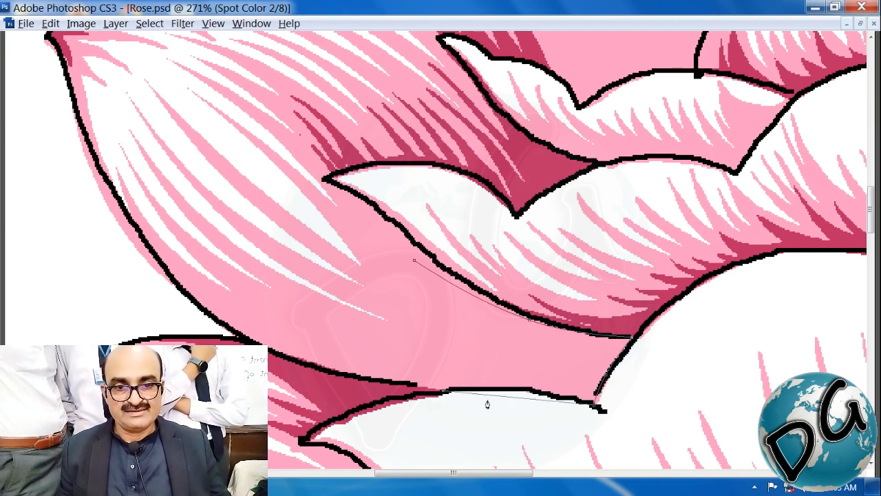
{"action": "left_click_drag", "start_coordinate": [523, 398], "coordinate": [522, 388]}
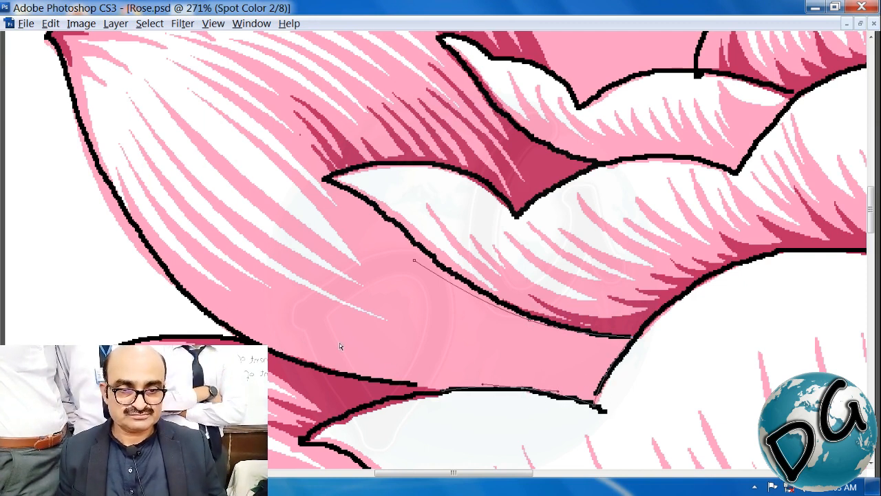
Extend the path along the large left petal's lower edge with long pointed shading strokes curving back toward its base
{"action": "left_click", "coordinate": [208, 290]}
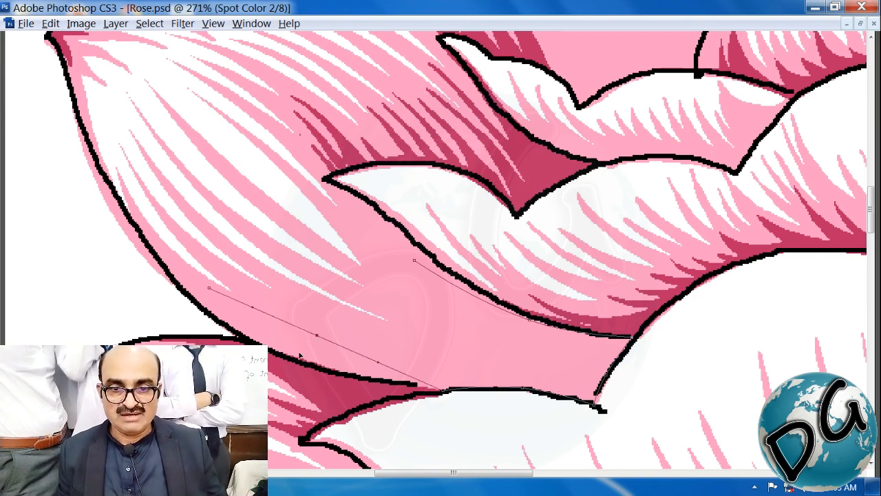
{"action": "left_click_drag", "start_coordinate": [318, 336], "coordinate": [382, 328]}
{"action": "left_click", "coordinate": [430, 371]}
{"action": "left_click", "coordinate": [289, 293]}
{"action": "left_click", "coordinate": [473, 374]}
{"action": "left_click", "coordinate": [416, 349]}
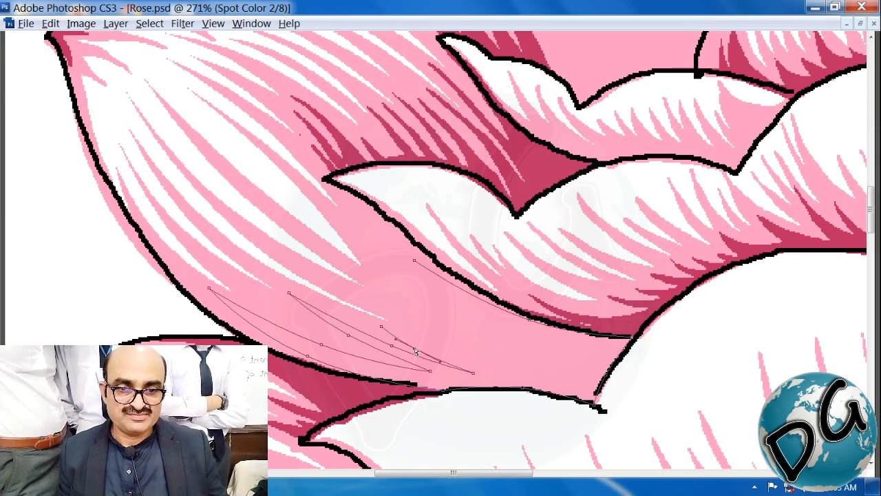
{"action": "left_click_drag", "start_coordinate": [415, 350], "coordinate": [420, 352]}
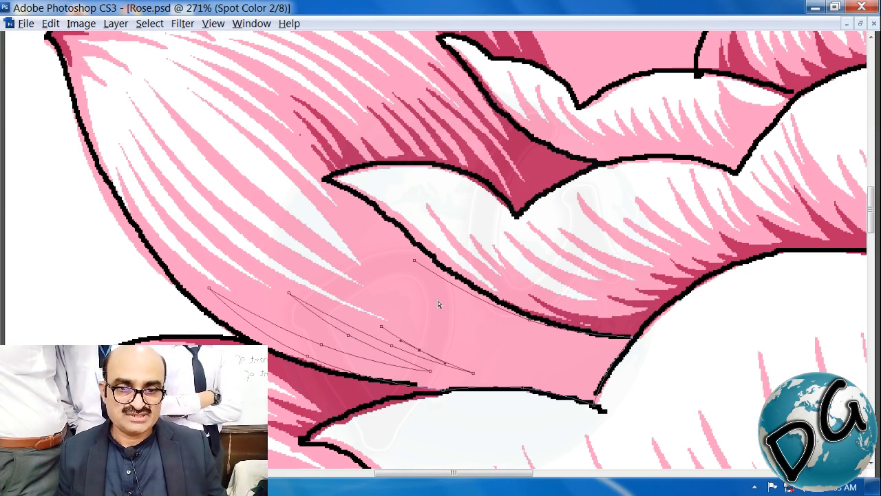
Complete the remaining pointed strokes beneath the folded petal, close the path, and fill it as a selection with the dark pink spot color
{"action": "left_click", "coordinate": [357, 292]}
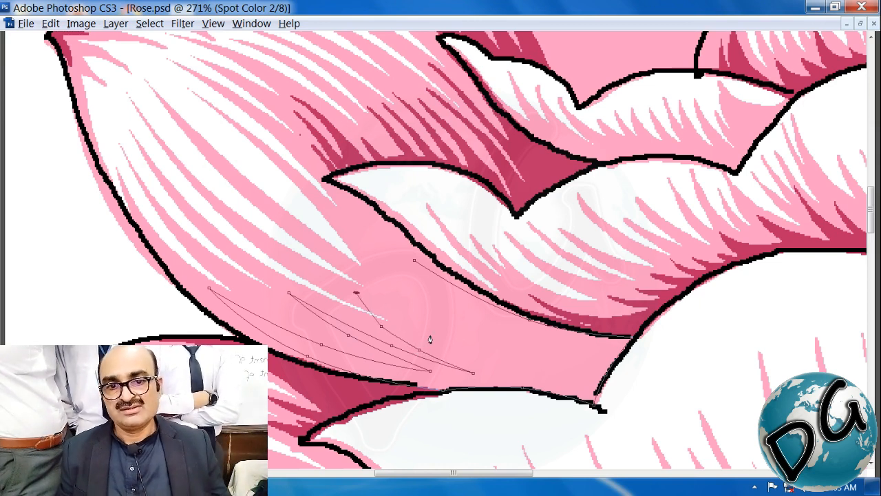
{"action": "left_click", "coordinate": [537, 369]}
{"action": "left_click_drag", "start_coordinate": [463, 350], "coordinate": [451, 333]}
{"action": "left_click", "coordinate": [371, 292]}
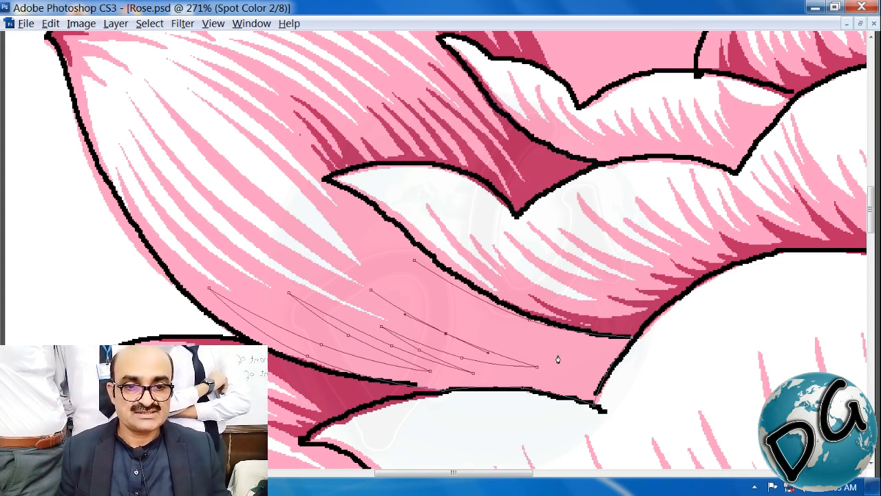
{"action": "left_click_drag", "start_coordinate": [557, 355], "coordinate": [477, 337]}
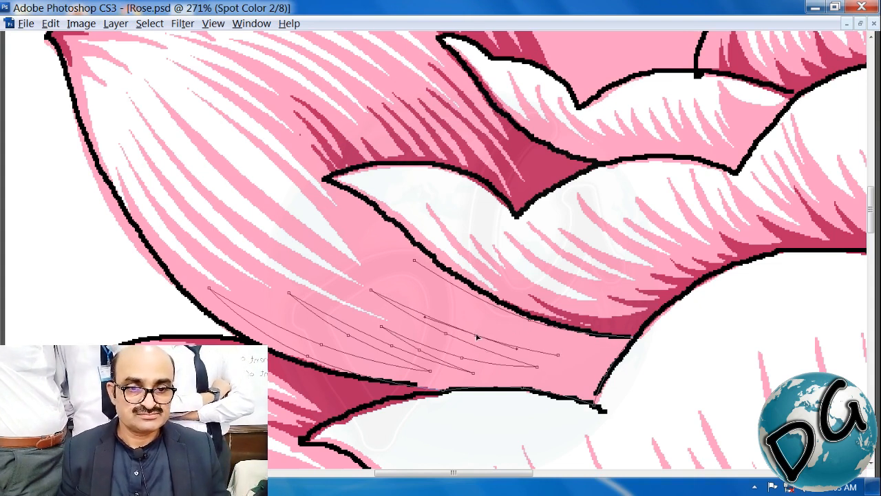
{"action": "left_click_drag", "start_coordinate": [371, 260], "coordinate": [452, 308]}
{"action": "left_click_drag", "start_coordinate": [509, 329], "coordinate": [457, 296]}
{"action": "left_click", "coordinate": [415, 262]}
{"action": "key", "text": "ctrl+Return"}
{"action": "key", "text": "alt+Delete"}
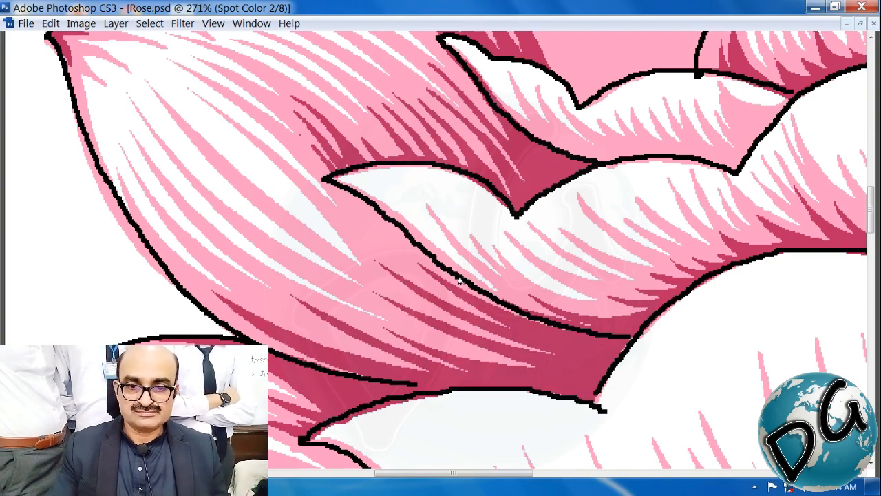
Start a Pen path at the tall upper petal's peak and curve it down the left outline to the small curled bud's tip
{"action": "left_click_drag", "start_coordinate": [521, 179], "coordinate": [292, 469]}
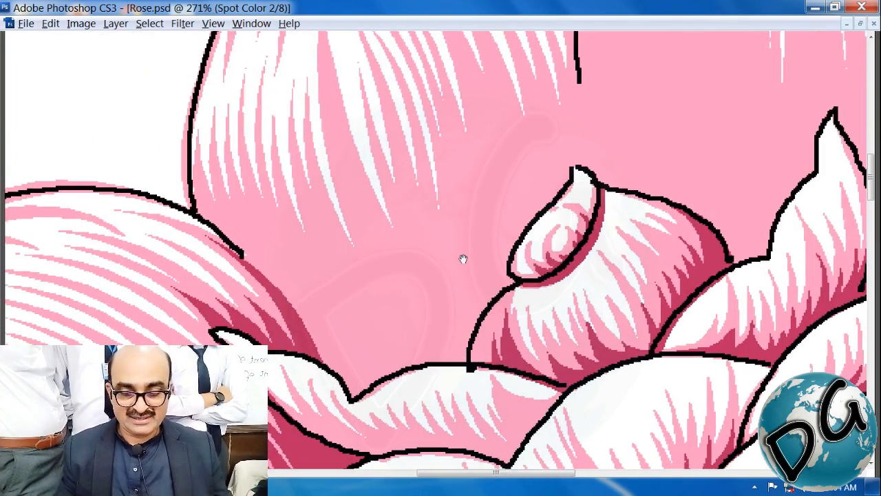
{"action": "left_click_drag", "start_coordinate": [506, 113], "coordinate": [33, 378]}
{"action": "left_click_drag", "start_coordinate": [356, 392], "coordinate": [443, 380]}
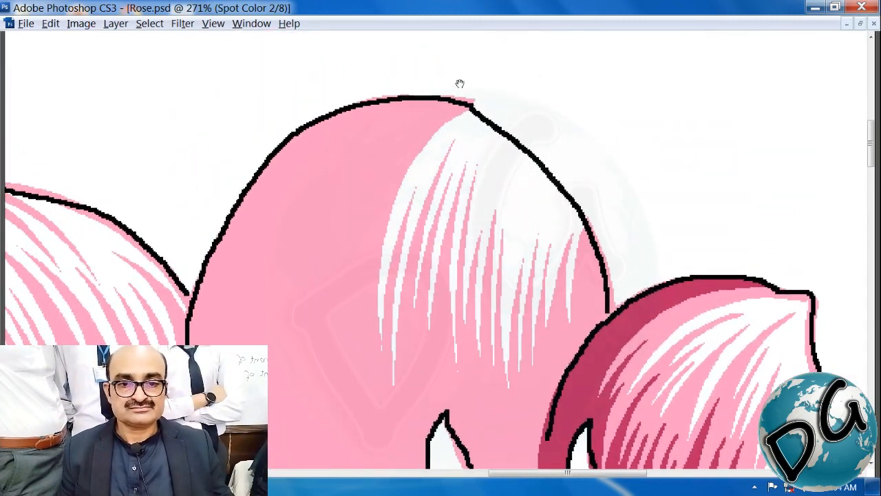
{"action": "left_click_drag", "start_coordinate": [249, 333], "coordinate": [301, 110]}
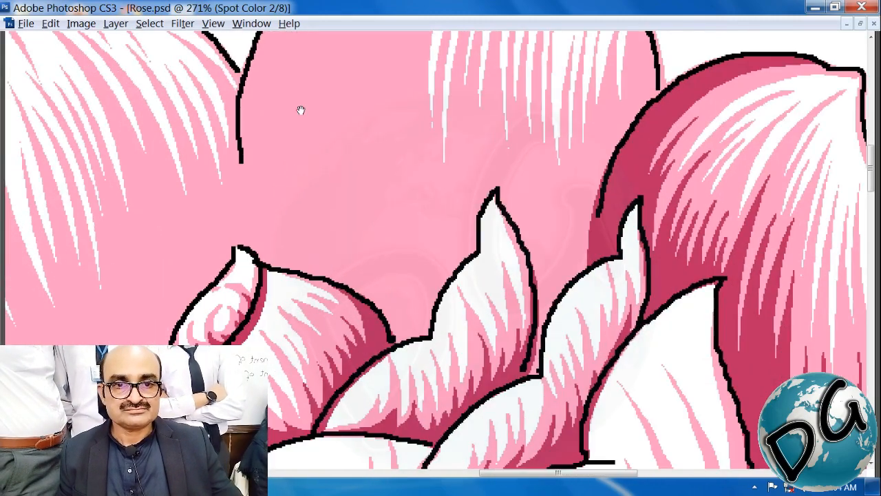
{"action": "left_click", "coordinate": [252, 252]}
{"action": "left_click_drag", "start_coordinate": [341, 196], "coordinate": [357, 340]}
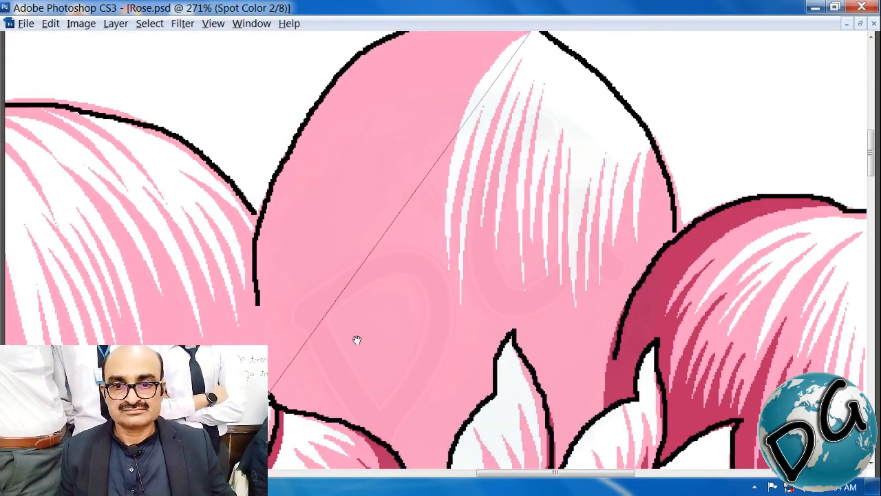
{"action": "left_click_drag", "start_coordinate": [410, 199], "coordinate": [320, 102]}
{"action": "left_click_drag", "start_coordinate": [402, 158], "coordinate": [325, 332]}
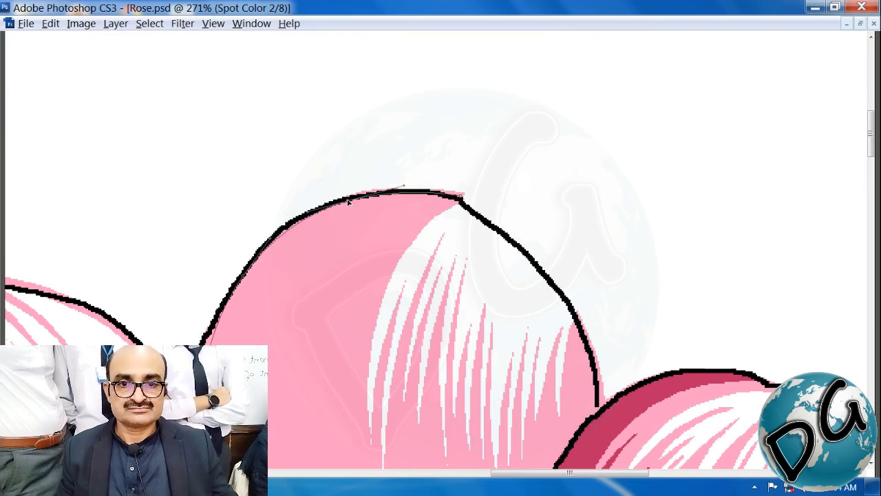
{"action": "left_click_drag", "start_coordinate": [292, 302], "coordinate": [374, 146]}
{"action": "left_click", "coordinate": [314, 252]}
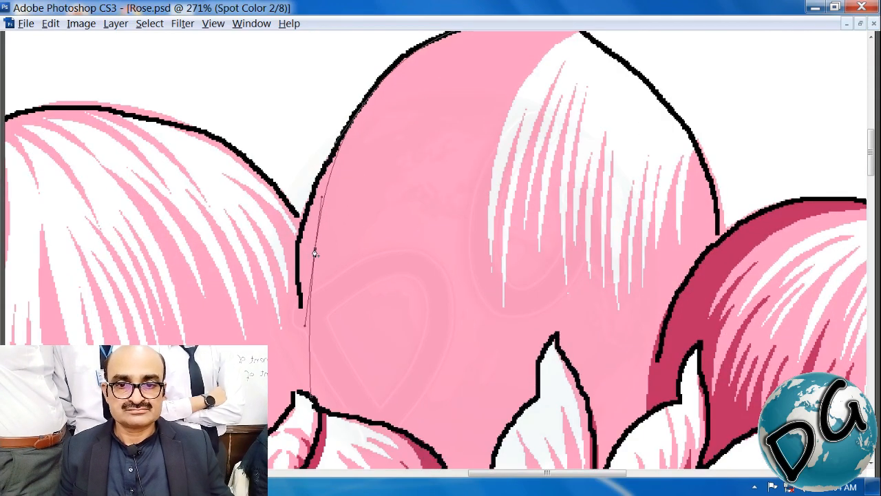
{"action": "left_click_drag", "start_coordinate": [315, 252], "coordinate": [298, 245]}
{"action": "left_click_drag", "start_coordinate": [421, 333], "coordinate": [363, 284]}
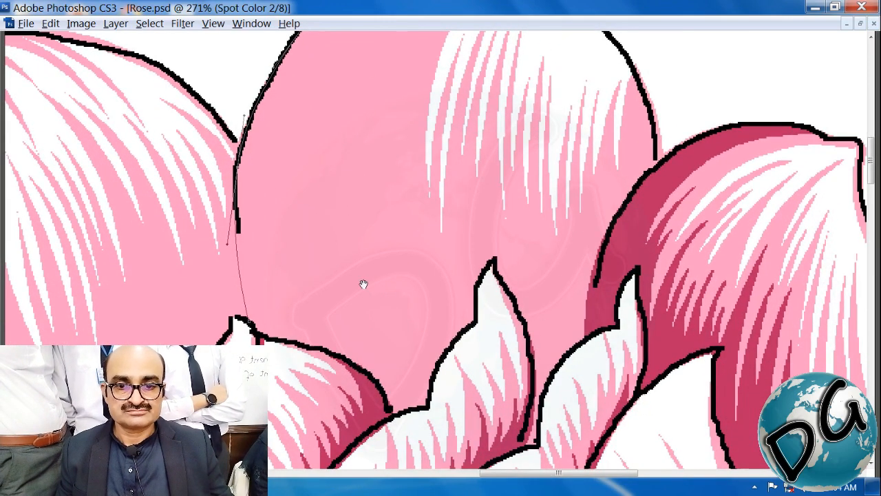
Continue the path along the curled bud's upper edge and across to the base corner of the small pointed petal beside it
{"action": "left_click", "coordinate": [390, 410]}
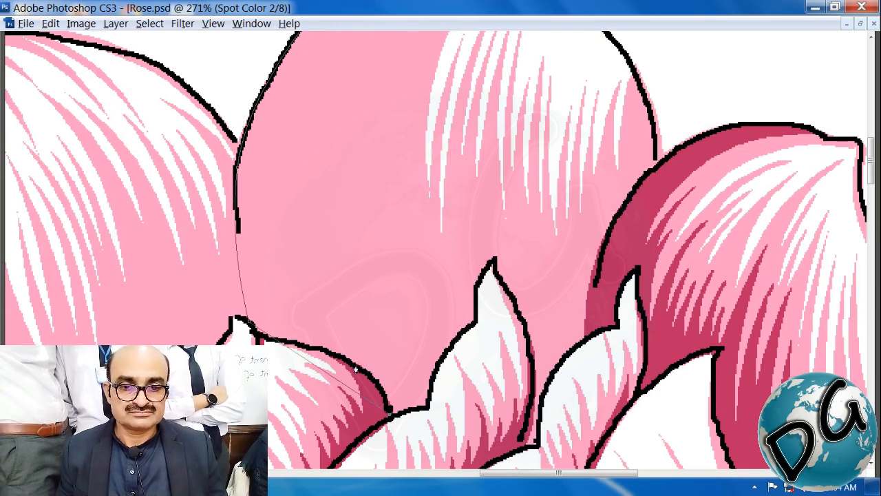
{"action": "left_click_drag", "start_coordinate": [353, 368], "coordinate": [358, 363]}
{"action": "left_click_drag", "start_coordinate": [283, 333], "coordinate": [278, 339]}
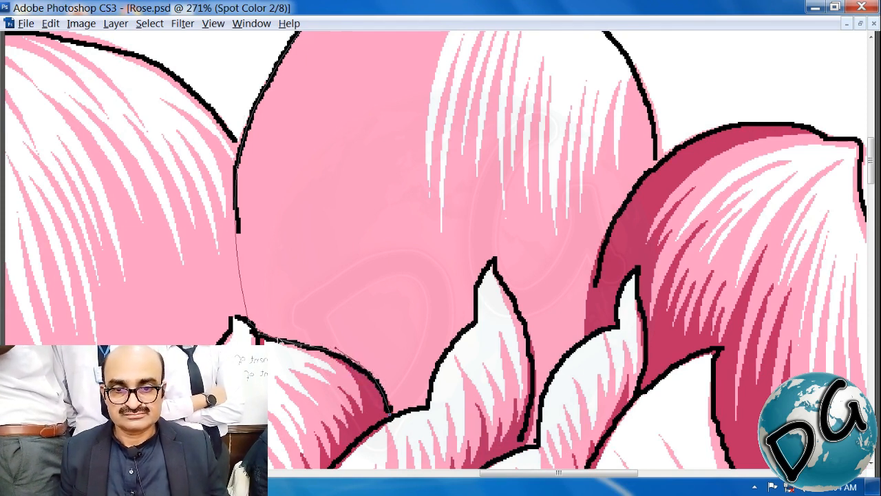
{"action": "left_click", "coordinate": [427, 408]}
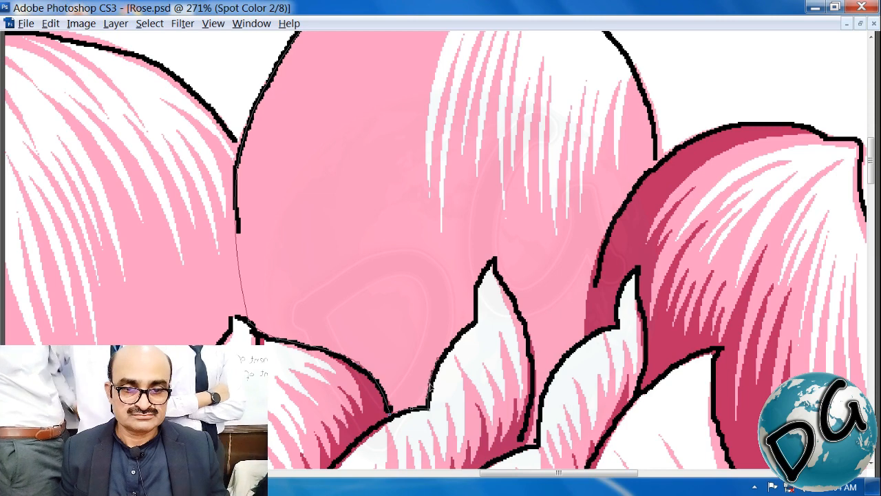
Extend the path up the tall petal's middle and shape a long, thin pointed stroke beside the white highlight
{"action": "left_click_drag", "start_coordinate": [485, 255], "coordinate": [397, 341]}
{"action": "left_click", "coordinate": [385, 61]}
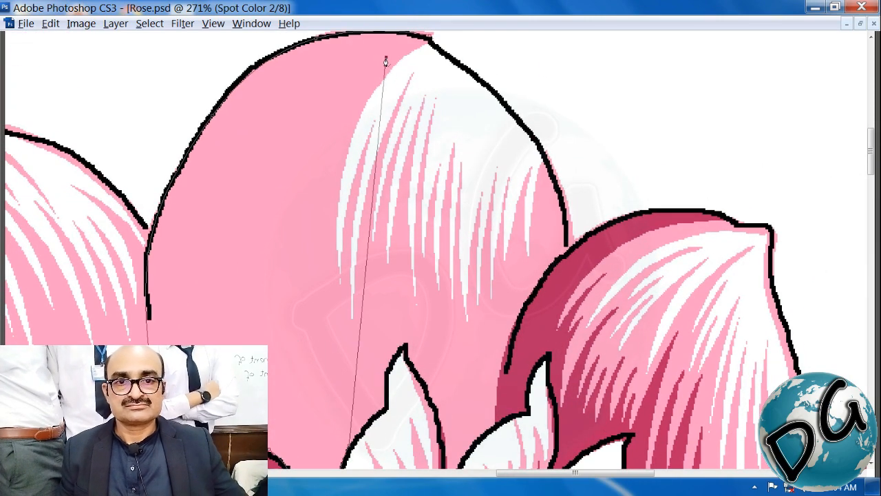
{"action": "left_click_drag", "start_coordinate": [363, 281], "coordinate": [324, 253]}
{"action": "left_click_drag", "start_coordinate": [324, 254], "coordinate": [339, 120]}
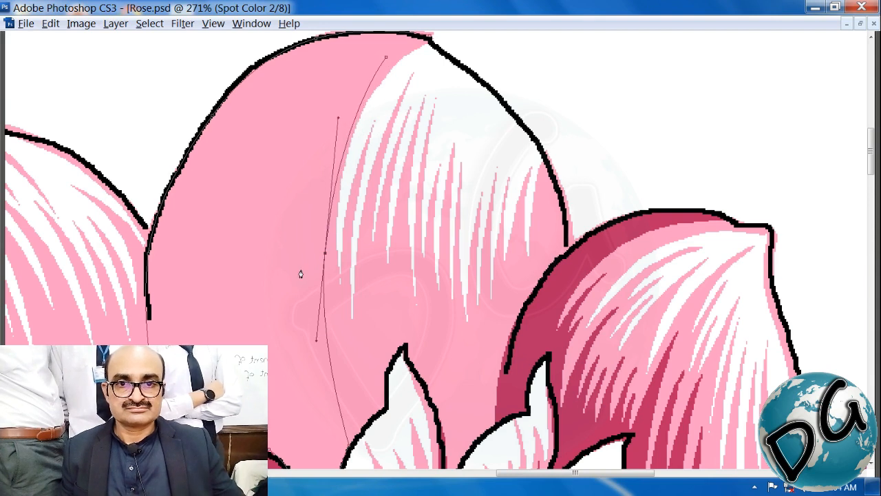
{"action": "left_click_drag", "start_coordinate": [316, 316], "coordinate": [311, 310]}
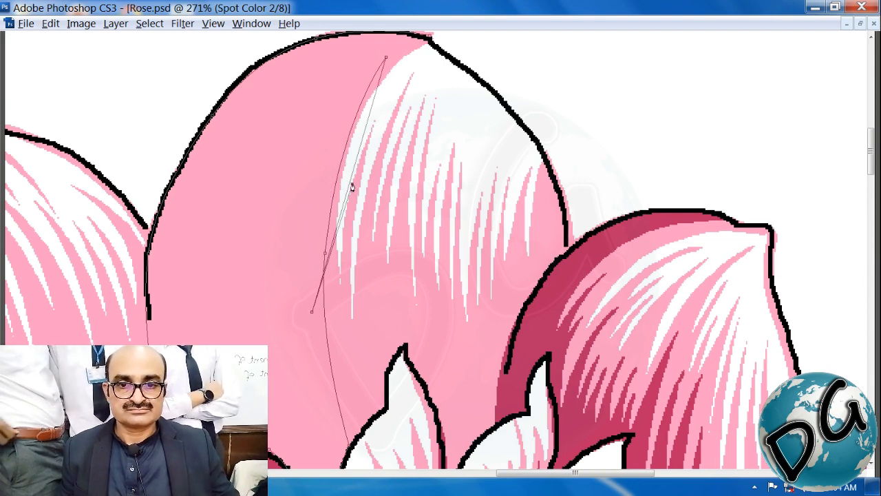
{"action": "left_click_drag", "start_coordinate": [352, 180], "coordinate": [330, 173]}
Curve the path back up to the tall petal's peak, close it, and fill it with the dark pink spot color
{"action": "left_click_drag", "start_coordinate": [406, 146], "coordinate": [364, 255]}
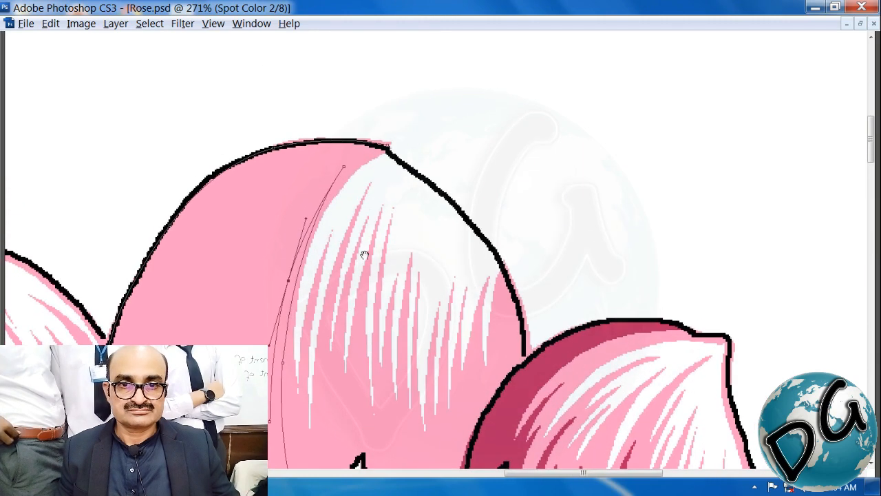
{"action": "left_click", "coordinate": [388, 146]}
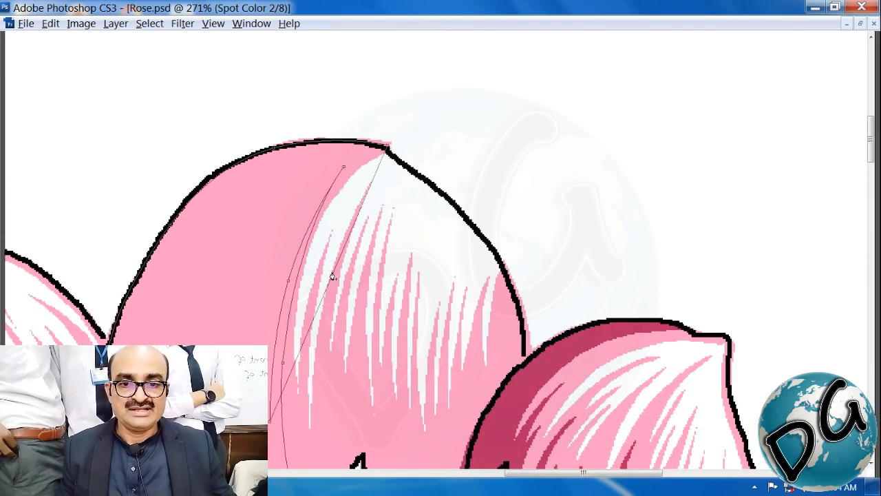
{"action": "left_click_drag", "start_coordinate": [329, 273], "coordinate": [295, 225]}
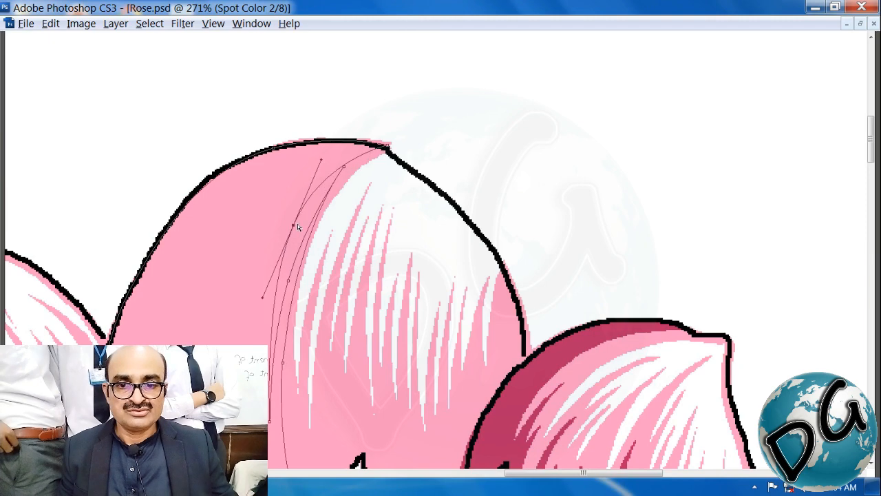
{"action": "left_click_drag", "start_coordinate": [321, 163], "coordinate": [330, 137]}
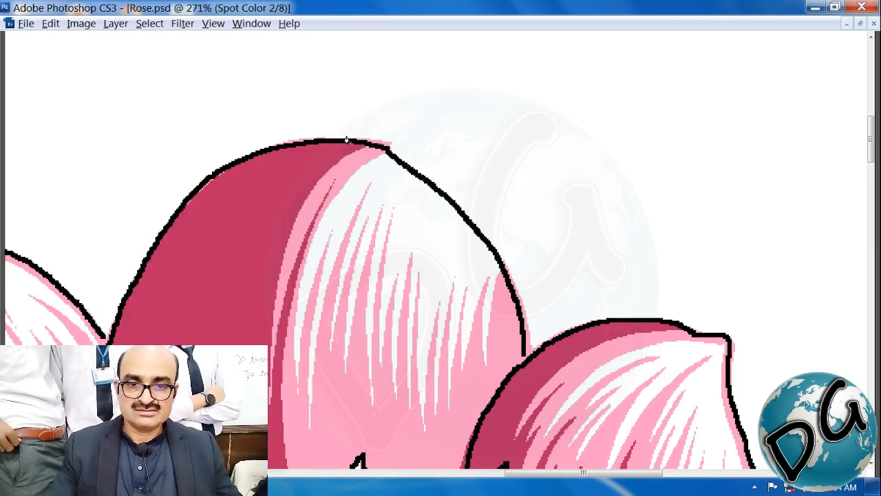
{"action": "key", "text": "ctrl+minus"}
{"action": "key", "text": "ctrl+minus"}
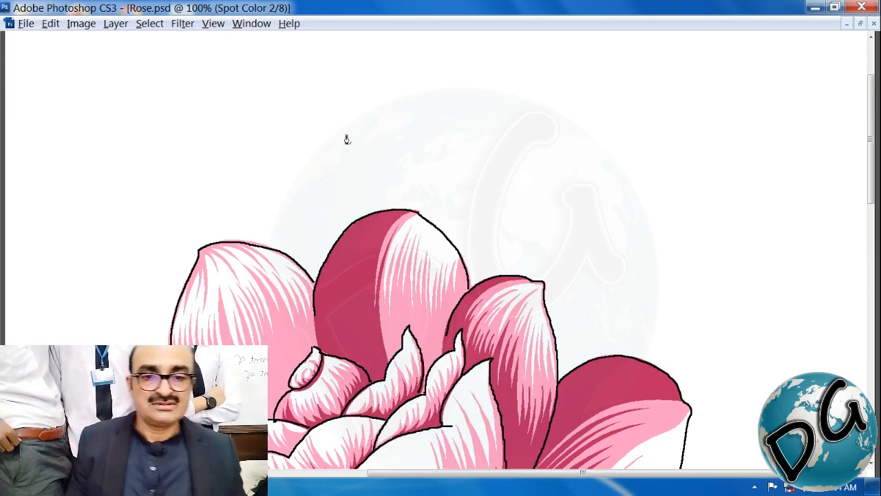
{"action": "left_click_drag", "start_coordinate": [485, 240], "coordinate": [296, 373]}
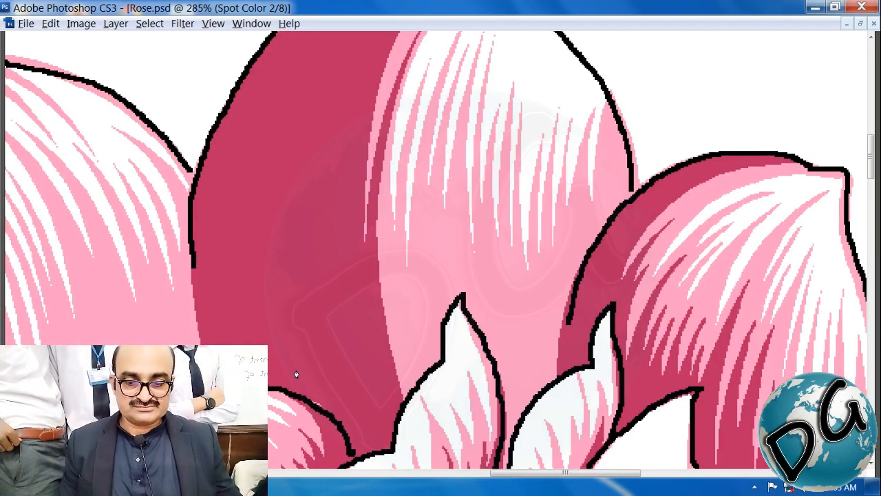
{"action": "left_click_drag", "start_coordinate": [491, 305], "coordinate": [435, 264]}
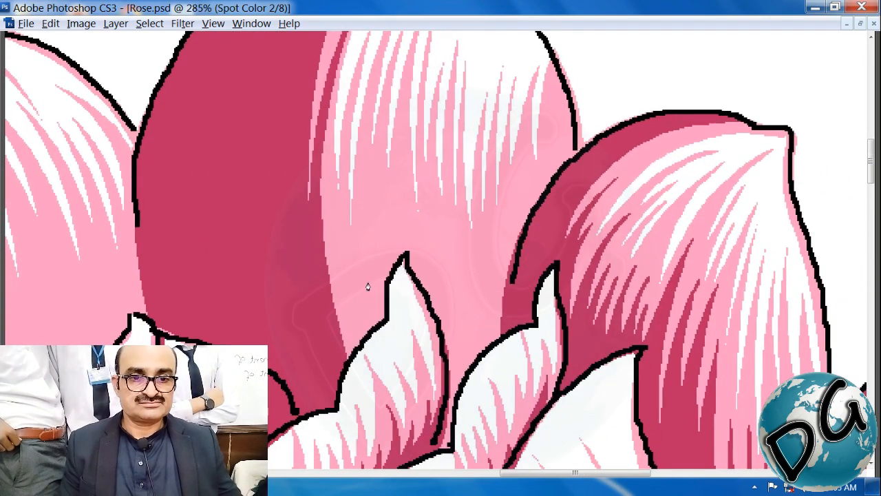
{"action": "left_click", "coordinate": [345, 362]}
{"action": "key", "text": "ctrl+z"}
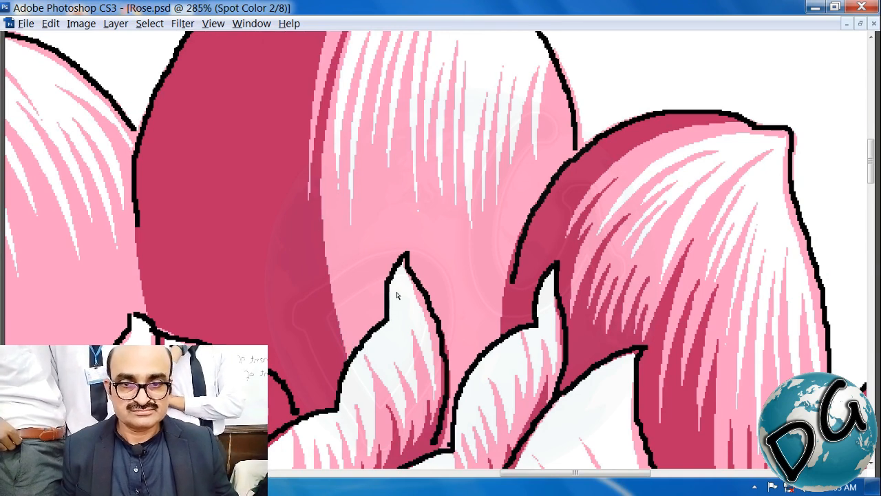
{"action": "key", "text": "alt+BackSpace"}
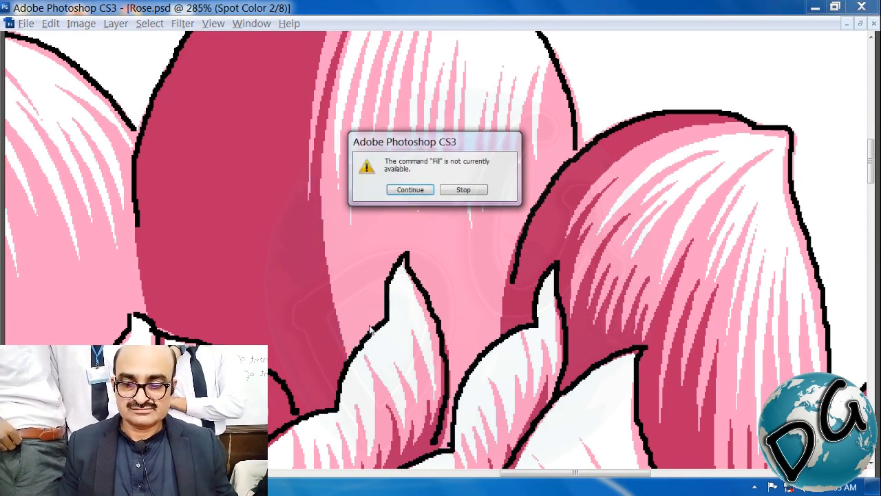
{"action": "left_click", "coordinate": [463, 190]}
{"action": "left_click", "coordinate": [369, 227]}
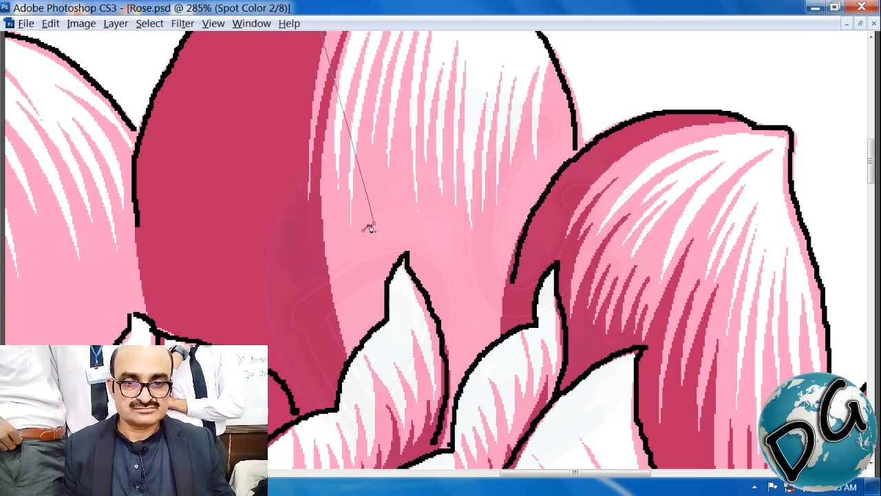
{"action": "right_click", "coordinate": [407, 218]}
{"action": "left_click", "coordinate": [466, 240]}
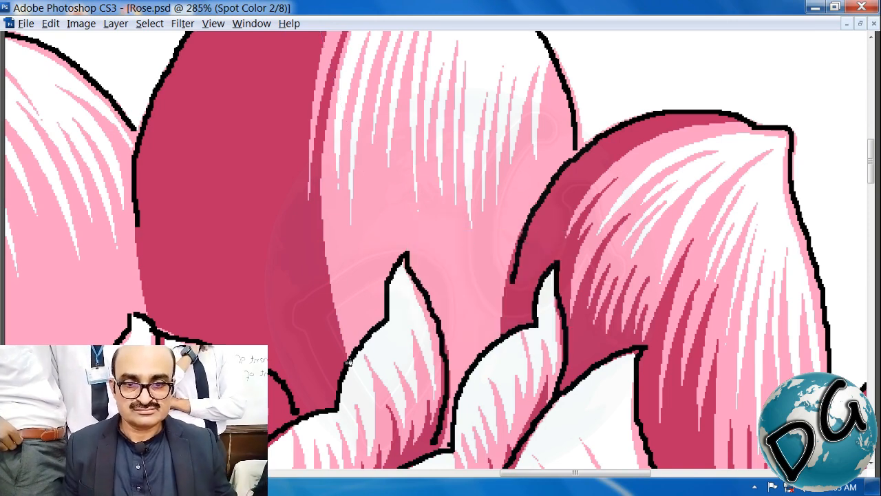
Start a new Pen path along the left edge of the small pointed petal up to its tip
{"action": "left_click_drag", "start_coordinate": [366, 340], "coordinate": [362, 335]}
{"action": "left_click", "coordinate": [406, 256]}
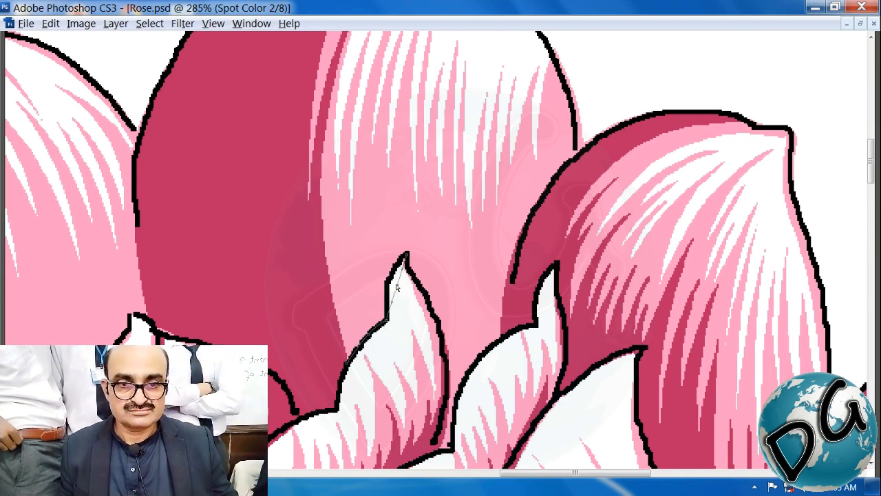
{"action": "left_click_drag", "start_coordinate": [396, 284], "coordinate": [390, 279]}
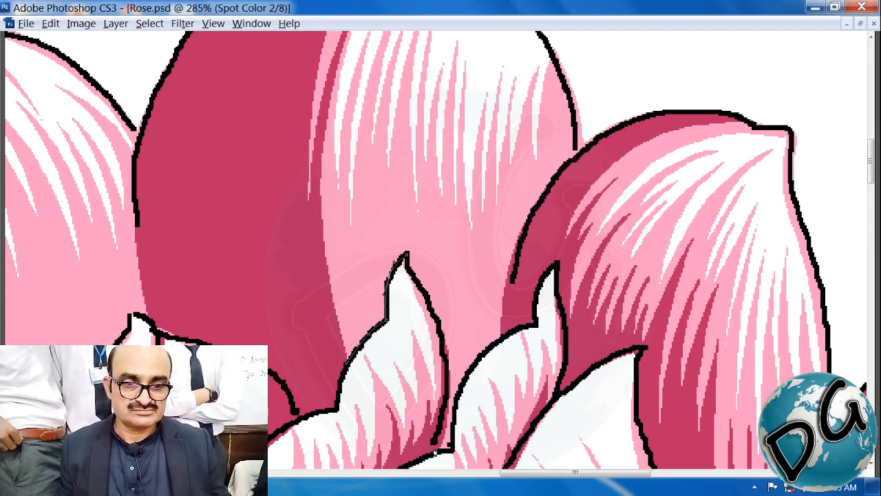
Trace the pointed petal's right edge down to its base, and the neighbouring small petal's left edge up to the existing dark shading
{"action": "left_click", "coordinate": [435, 450]}
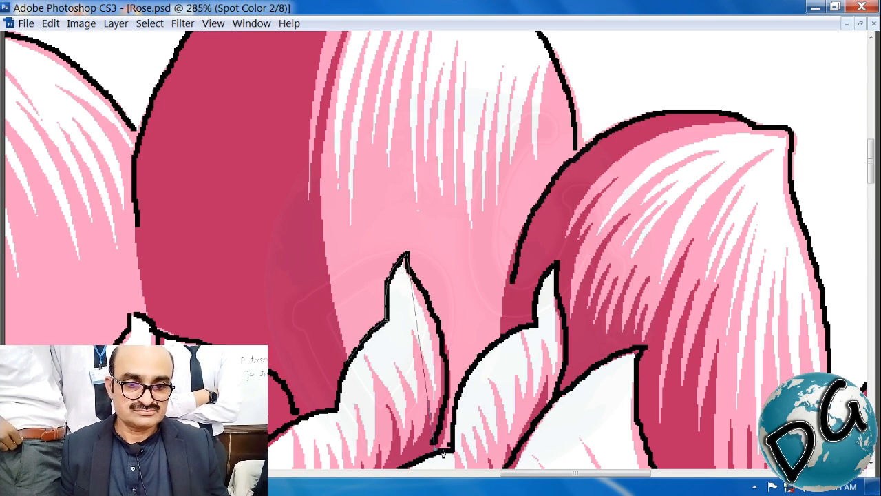
{"action": "left_click", "coordinate": [501, 342]}
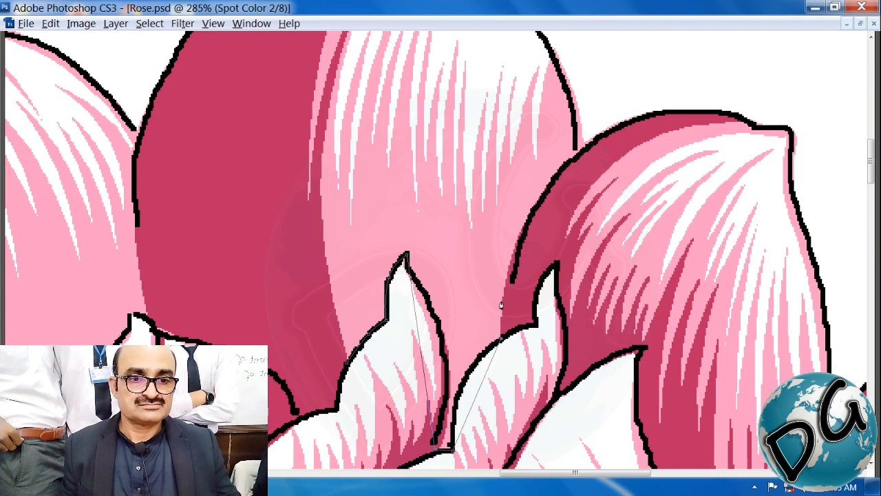
{"action": "left_click_drag", "start_coordinate": [477, 396], "coordinate": [446, 357]}
{"action": "left_click", "coordinate": [422, 364]}
{"action": "left_click", "coordinate": [417, 278]}
{"action": "left_click_drag", "start_coordinate": [417, 277], "coordinate": [413, 275]}
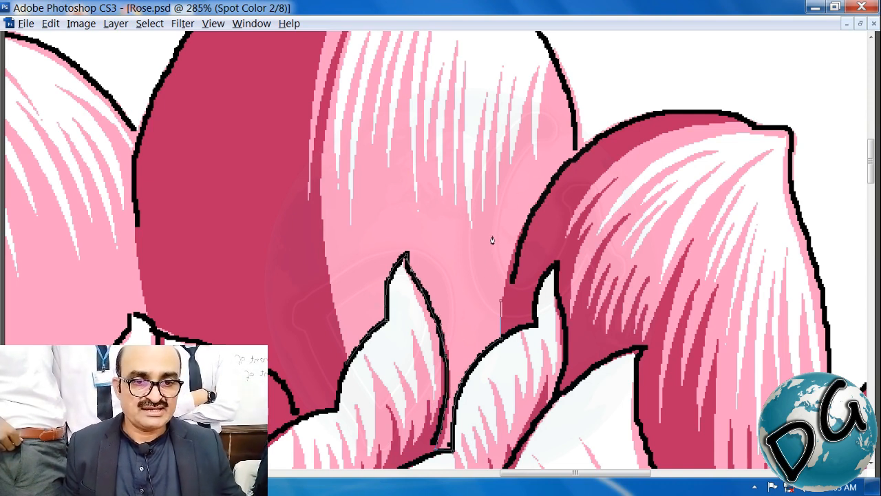
Extend the Pen path from the right-hand dark shading with three narrow pointed spikes across the tall petal's lower right part
{"action": "left_click_drag", "start_coordinate": [492, 237], "coordinate": [502, 290]}
{"action": "left_click_drag", "start_coordinate": [492, 239], "coordinate": [504, 234]}
{"action": "left_click", "coordinate": [494, 316]}
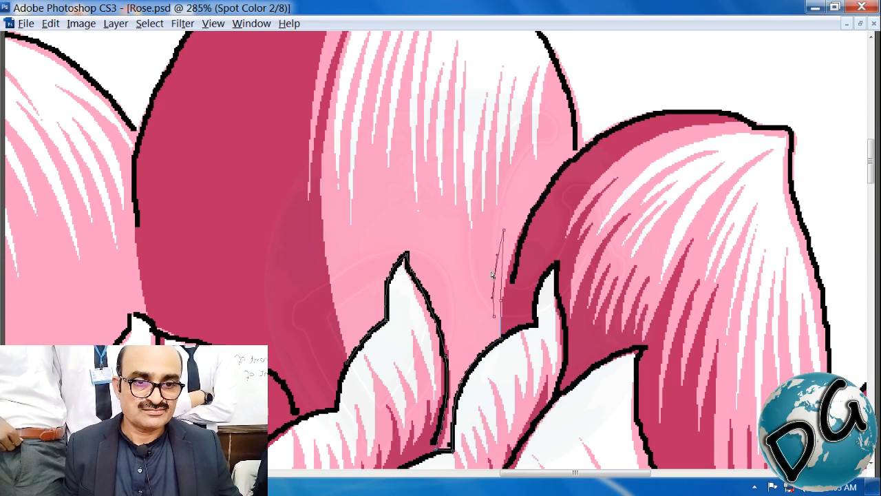
{"action": "left_click_drag", "start_coordinate": [487, 243], "coordinate": [487, 276]}
{"action": "left_click", "coordinate": [482, 334]}
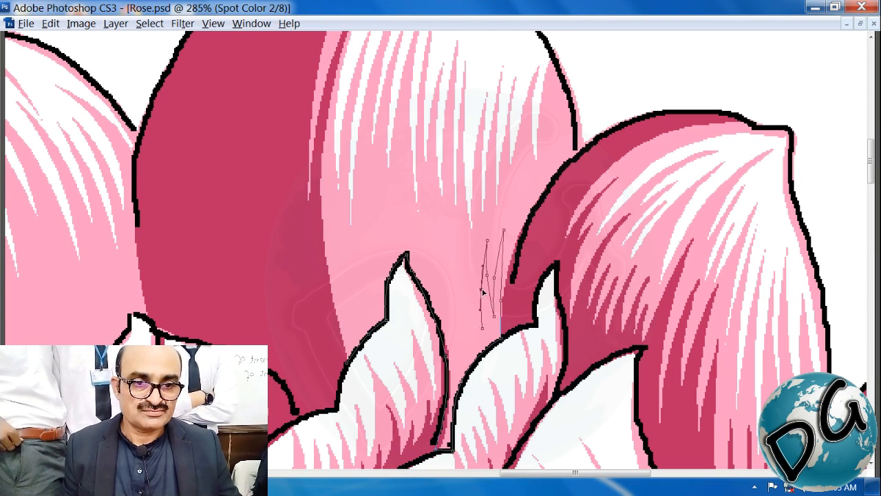
{"action": "left_click", "coordinate": [463, 221]}
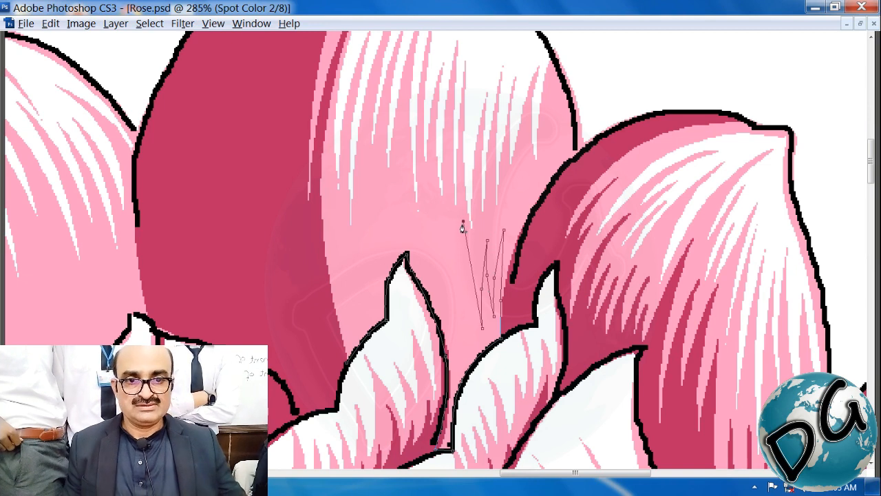
{"action": "left_click", "coordinate": [461, 290]}
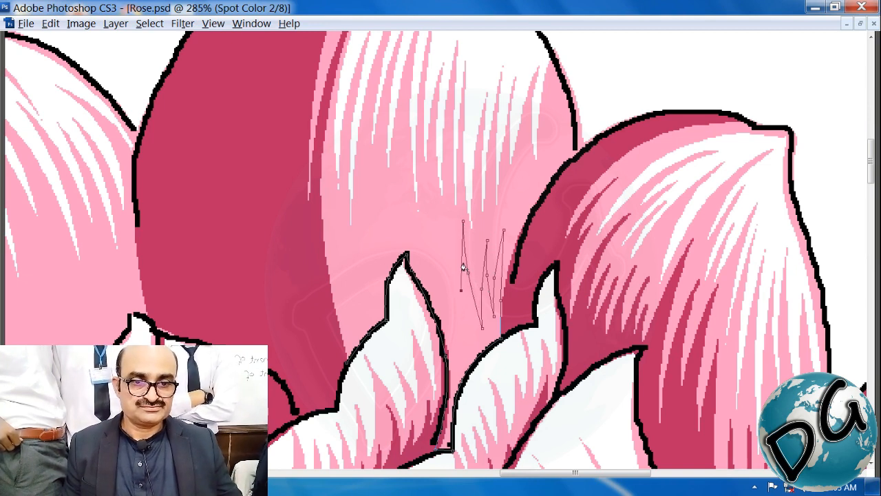
Continue the path leftward with three more pointed, slightly curved spikes, rising progressively higher over the small pointed petal's right side
{"action": "left_click_drag", "start_coordinate": [462, 259], "coordinate": [447, 244]}
{"action": "left_click", "coordinate": [444, 204]}
{"action": "left_click", "coordinate": [447, 305]}
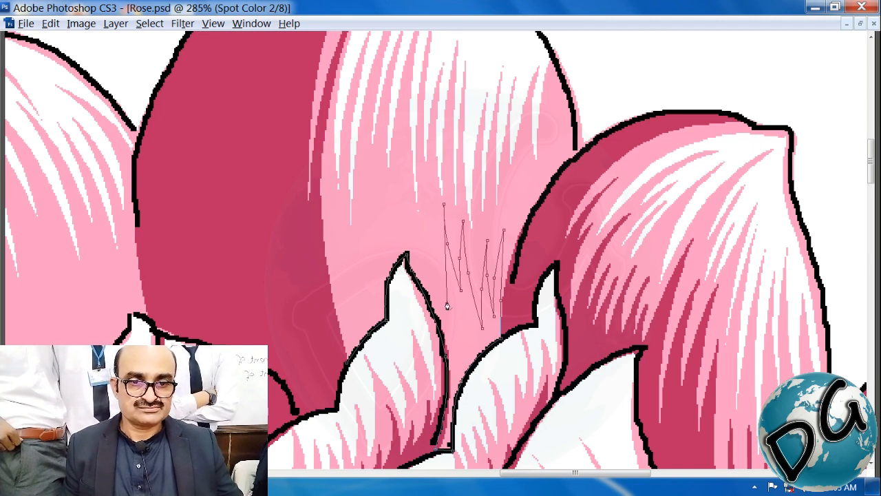
{"action": "left_click", "coordinate": [425, 183]}
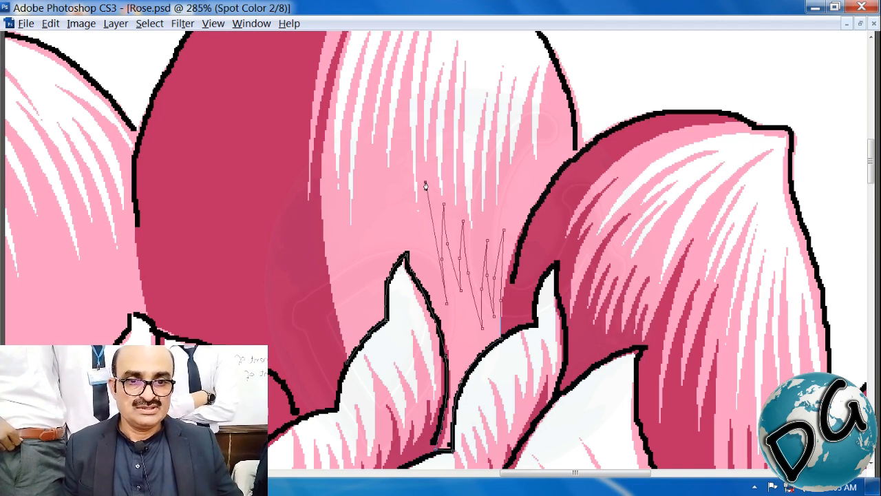
{"action": "left_click_drag", "start_coordinate": [435, 242], "coordinate": [422, 234]}
{"action": "left_click", "coordinate": [424, 272]}
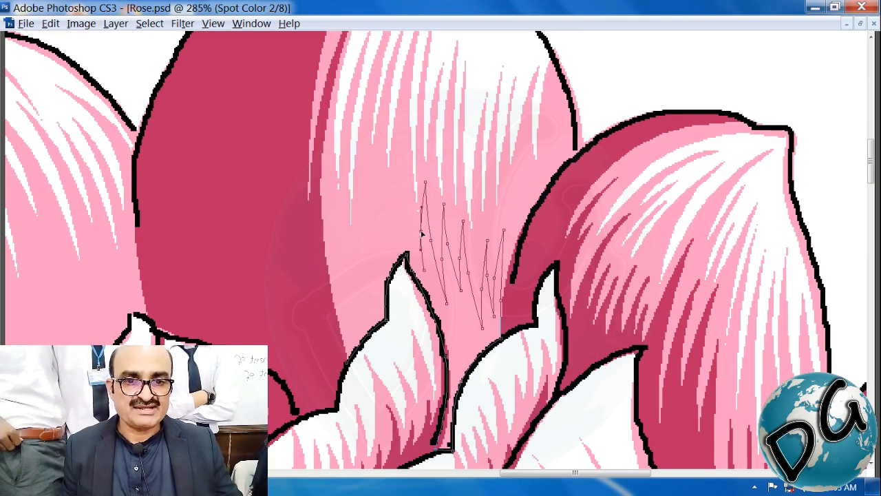
{"action": "left_click", "coordinate": [404, 148]}
{"action": "left_click_drag", "start_coordinate": [413, 203], "coordinate": [396, 236]}
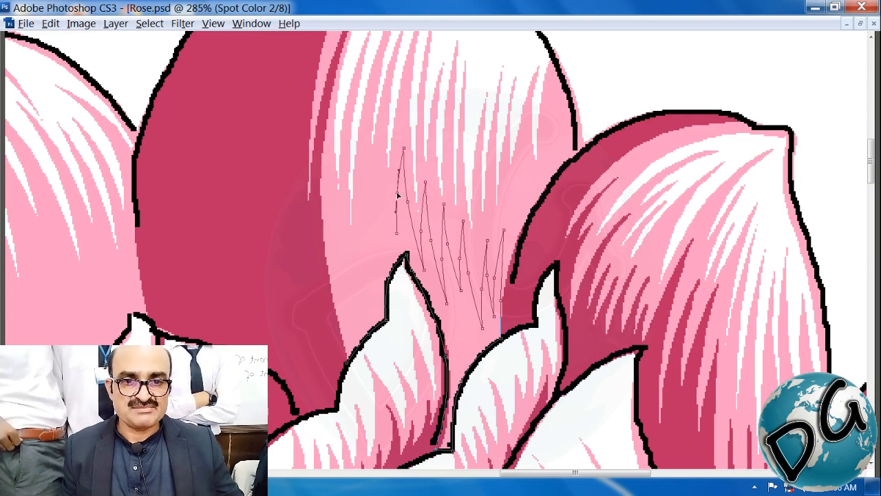
Shape two long curved spikes of the path in the tall petal just left of the small pointed petal's tip
{"action": "left_click", "coordinate": [382, 144]}
{"action": "left_click_drag", "start_coordinate": [392, 195], "coordinate": [386, 198]}
{"action": "left_click", "coordinate": [386, 262]}
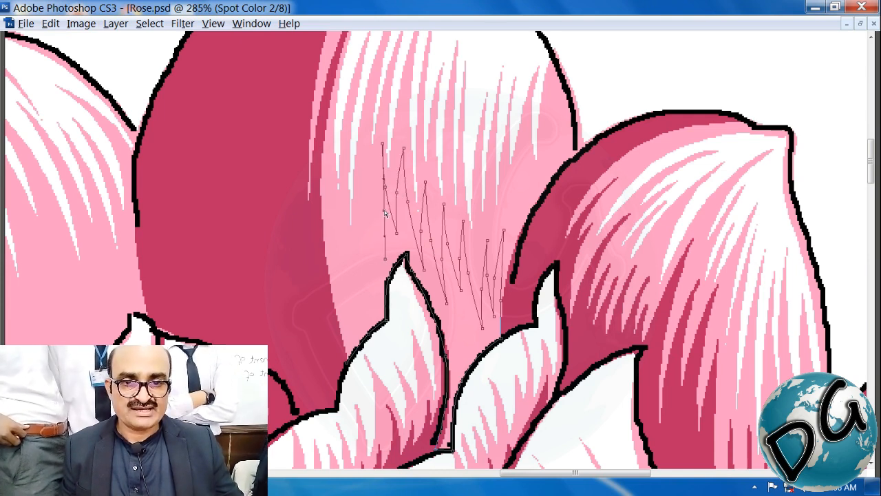
{"action": "left_click", "coordinate": [368, 163]}
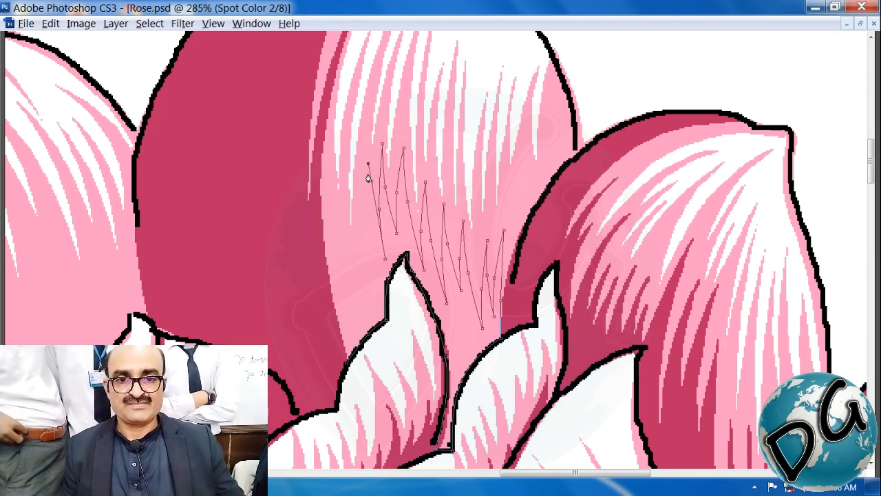
{"action": "left_click_drag", "start_coordinate": [376, 209], "coordinate": [371, 210]}
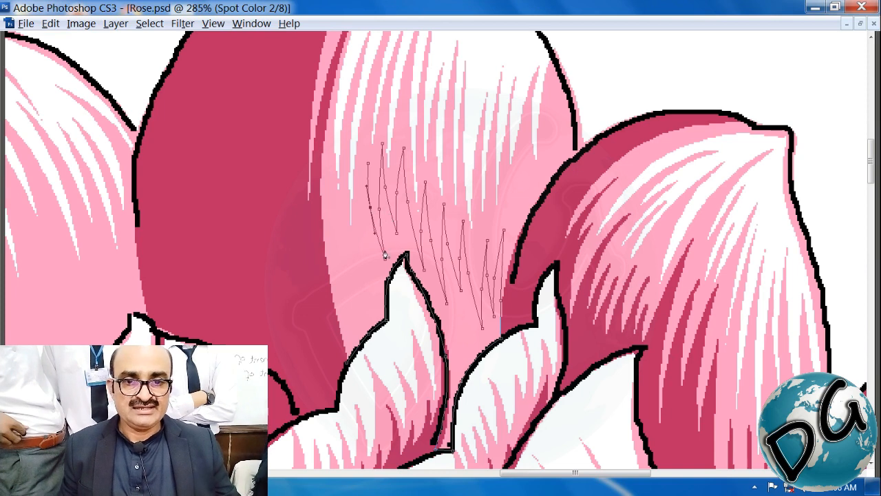
{"action": "left_click", "coordinate": [374, 287]}
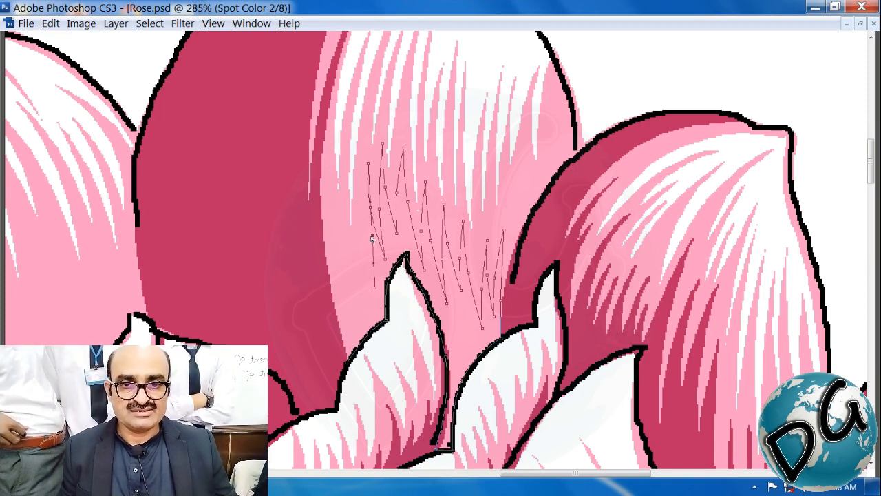
{"action": "left_click_drag", "start_coordinate": [371, 238], "coordinate": [353, 207]}
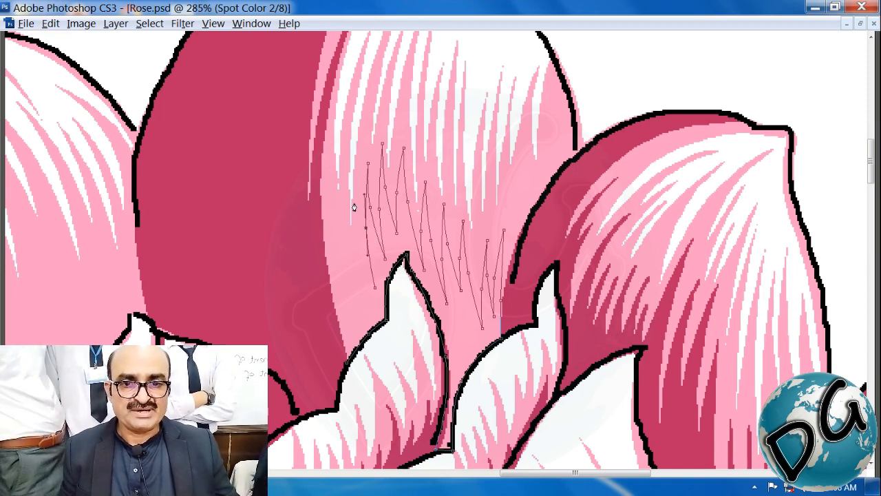
Finish the path with two spikes beside the tall petal's large dark area, close it at the small petal's base, and fill it dark pink
{"action": "left_click", "coordinate": [355, 203]}
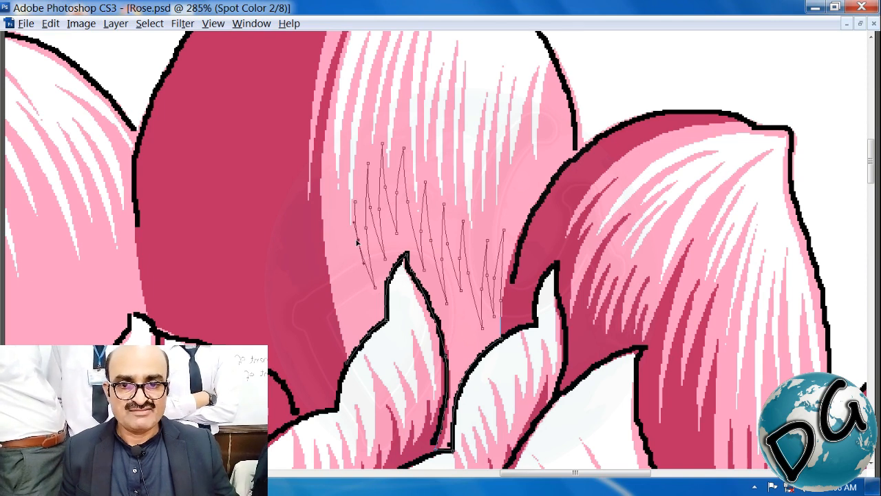
{"action": "left_click_drag", "start_coordinate": [362, 311], "coordinate": [345, 234]}
{"action": "left_click_drag", "start_coordinate": [334, 183], "coordinate": [343, 255]}
{"action": "left_click_drag", "start_coordinate": [340, 337], "coordinate": [329, 264]}
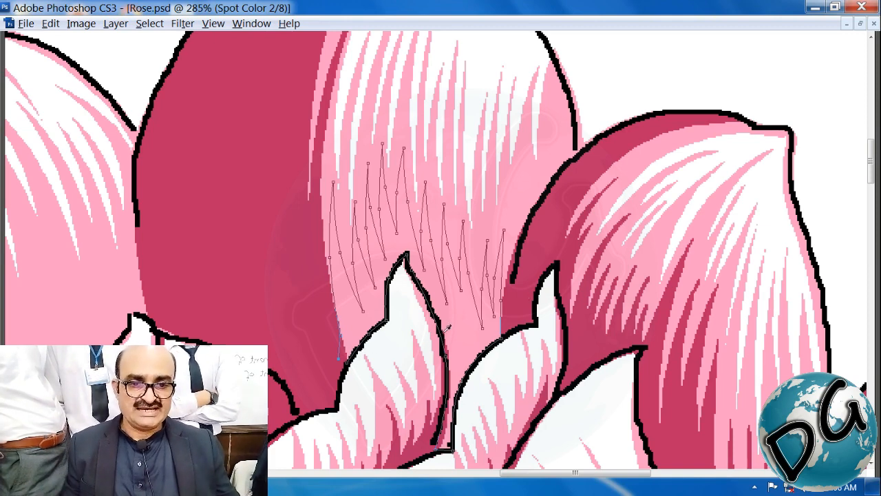
{"action": "key", "text": "ctrl+Return"}
{"action": "key", "text": "alt+BackSpace"}
{"action": "key", "text": "ctrl+d"}
Brush soft dark pink shading on the tall petal along the black outline of the neighbouring right petal
{"action": "left_click_drag", "start_coordinate": [526, 275], "coordinate": [355, 357]}
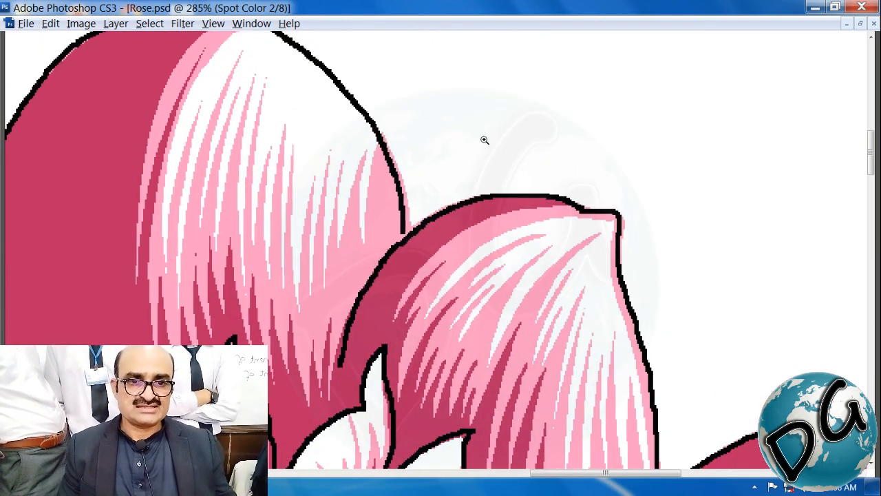
{"action": "left_click_drag", "start_coordinate": [484, 139], "coordinate": [237, 342]}
{"action": "left_click_drag", "start_coordinate": [279, 374], "coordinate": [260, 393]}
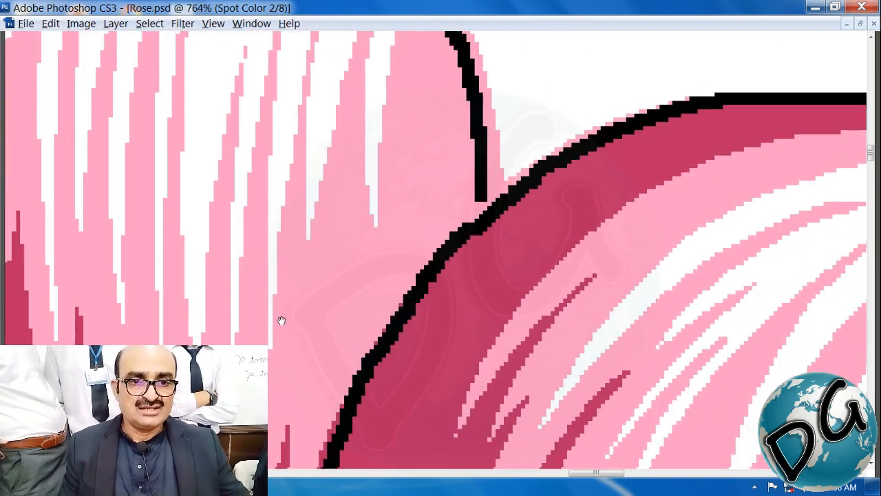
{"action": "left_click_drag", "start_coordinate": [282, 320], "coordinate": [348, 242]}
{"action": "mouse_move", "coordinate": [553, 131]}
{"action": "left_mouse_down"}
{"action": "mouse_move", "coordinate": [437, 269]}
{"action": "mouse_move", "coordinate": [393, 355]}
{"action": "mouse_move", "coordinate": [371, 449]}
{"action": "left_mouse_up"}
{"action": "mouse_move", "coordinate": [455, 325]}
{"action": "left_mouse_down"}
{"action": "mouse_move", "coordinate": [448, 314]}
{"action": "mouse_move", "coordinate": [465, 245]}
{"action": "left_mouse_up"}
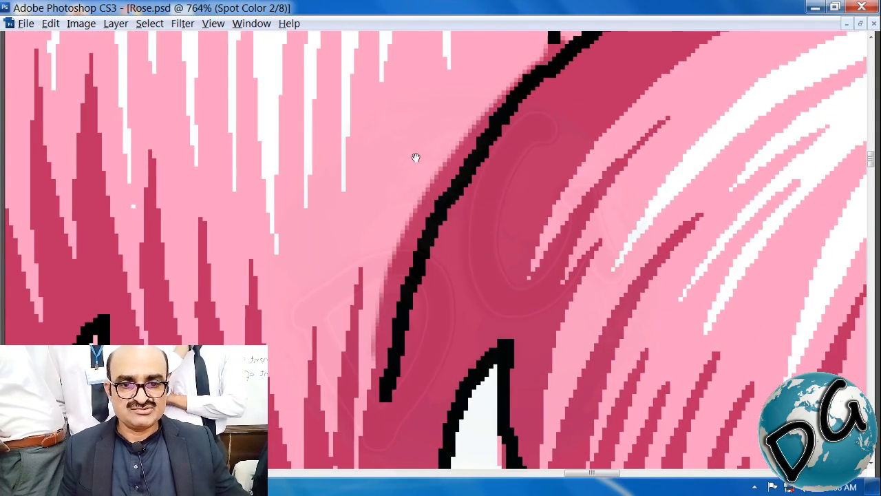
Brush tapered dark pink strokes up from that shading into the tall petal's lower right corner, redoing unsatisfactory ones
{"action": "mouse_move", "coordinate": [389, 97]}
{"action": "left_mouse_down"}
{"action": "mouse_move", "coordinate": [393, 206]}
{"action": "mouse_move", "coordinate": [377, 347]}
{"action": "left_mouse_up"}
{"action": "key", "text": "ctrl+z"}
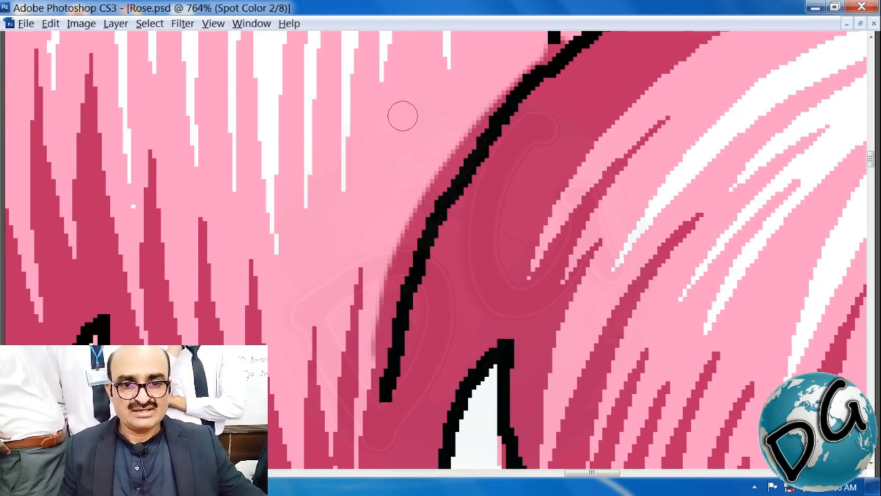
{"action": "mouse_move", "coordinate": [403, 88]}
{"action": "left_mouse_down"}
{"action": "mouse_move", "coordinate": [407, 167]}
{"action": "mouse_move", "coordinate": [378, 407]}
{"action": "left_mouse_up"}
{"action": "mouse_move", "coordinate": [400, 327]}
{"action": "left_mouse_down"}
{"action": "mouse_move", "coordinate": [370, 380]}
{"action": "mouse_move", "coordinate": [278, 490]}
{"action": "left_mouse_up"}
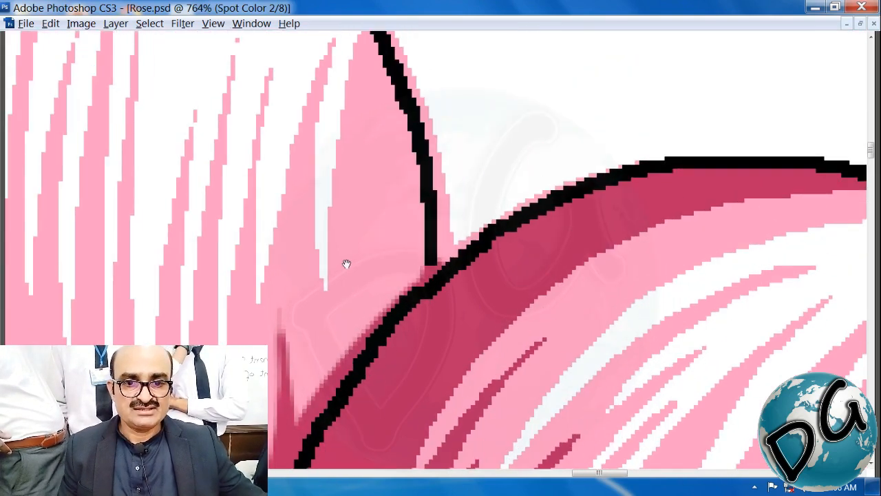
{"action": "left_click_drag", "start_coordinate": [306, 288], "coordinate": [316, 414]}
{"action": "key", "text": "ctrl+z"}
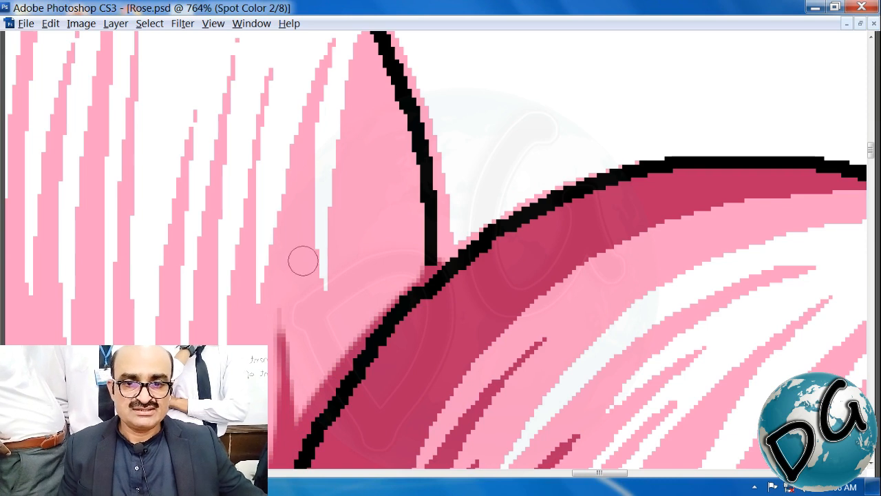
{"action": "left_click_drag", "start_coordinate": [306, 321], "coordinate": [309, 430]}
{"action": "mouse_move", "coordinate": [372, 89]}
{"action": "left_mouse_down"}
{"action": "mouse_move", "coordinate": [379, 226]}
{"action": "mouse_move", "coordinate": [358, 358]}
{"action": "left_mouse_up"}
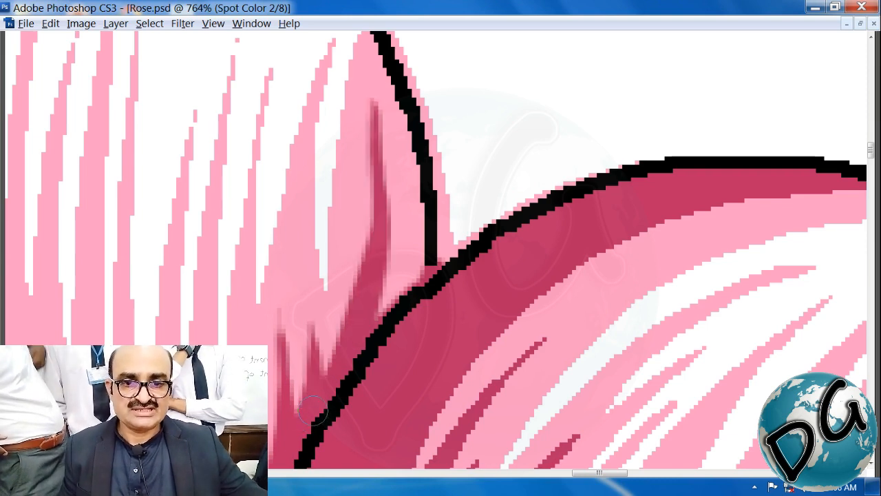
{"action": "mouse_move", "coordinate": [420, 127]}
{"action": "left_mouse_down"}
{"action": "mouse_move", "coordinate": [420, 245]}
{"action": "mouse_move", "coordinate": [383, 313]}
{"action": "left_mouse_up"}
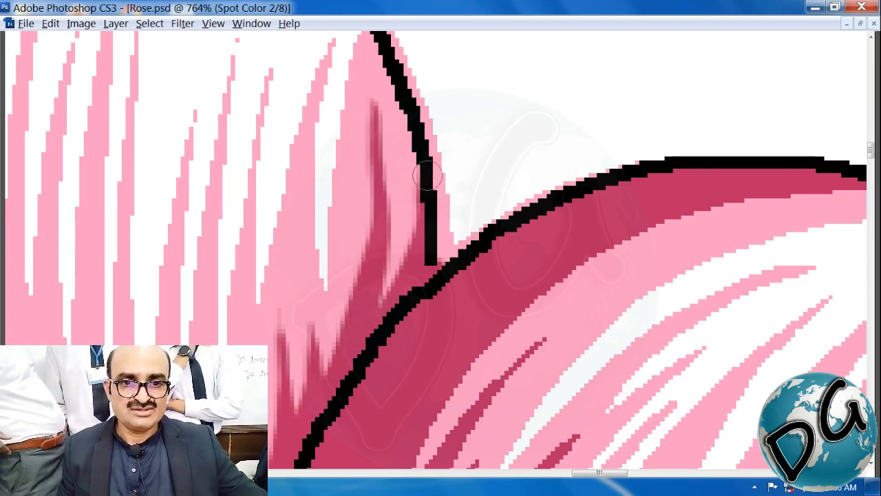
{"action": "scroll", "coordinate": [377, 342], "scroll_direction": "down", "scroll_amount": 7}
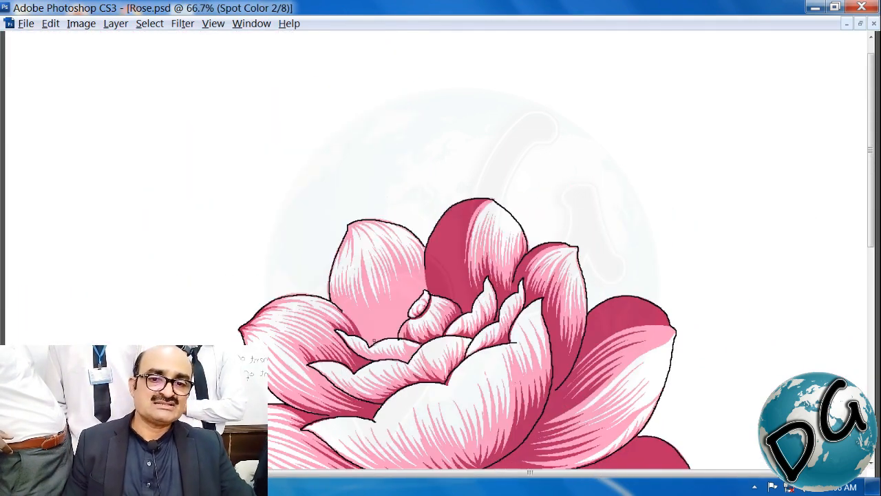
Brush dark pink shading along the right and lower outlines of the low curled petal beneath the central bud
{"action": "scroll", "coordinate": [281, 355], "scroll_direction": "up", "scroll_amount": 3}
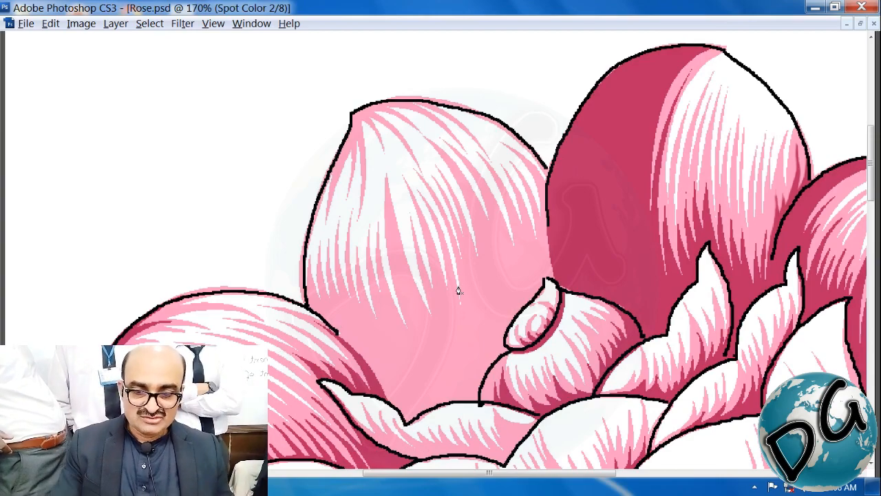
{"action": "scroll", "coordinate": [444, 396], "scroll_direction": "up", "scroll_amount": 2}
{"action": "left_click_drag", "start_coordinate": [518, 461], "coordinate": [399, 279]}
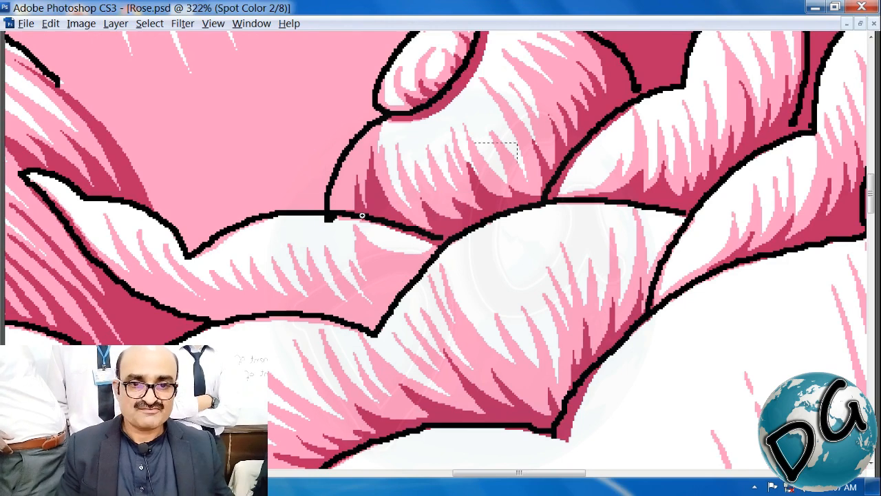
{"action": "scroll", "coordinate": [362, 215], "scroll_direction": "up", "scroll_amount": 2}
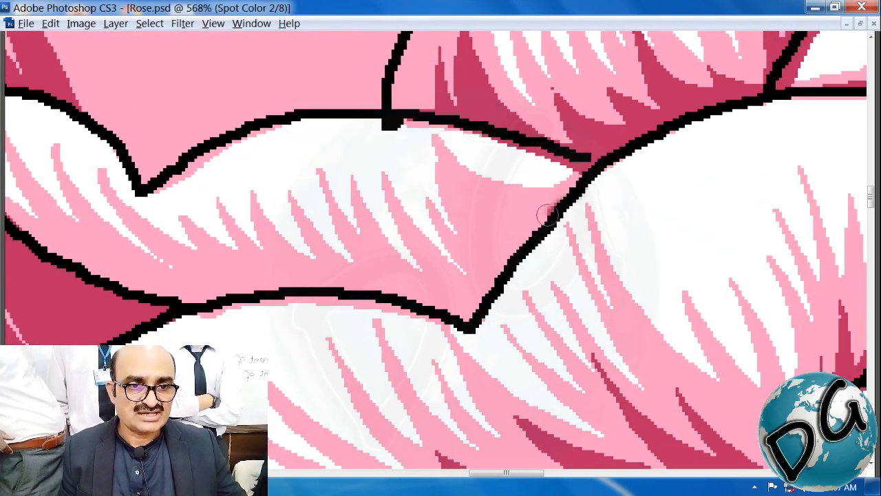
{"action": "left_click_drag", "start_coordinate": [548, 214], "coordinate": [472, 327]}
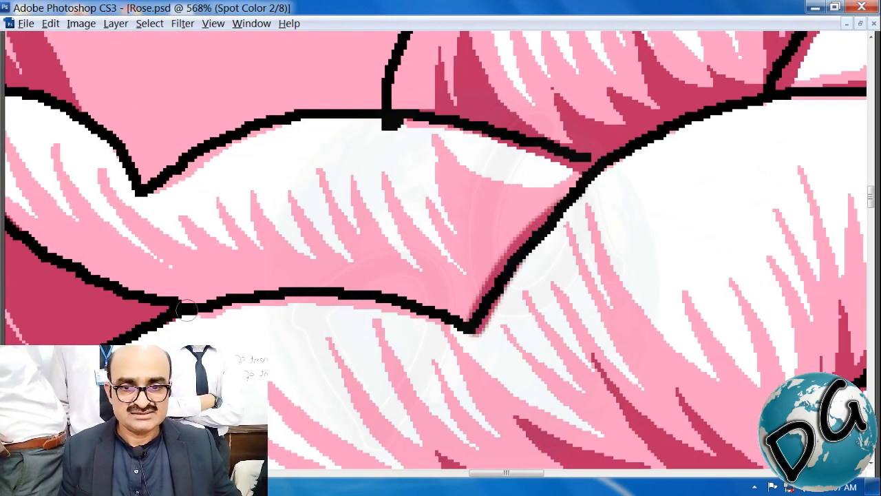
{"action": "mouse_move", "coordinate": [188, 308]}
{"action": "left_mouse_down"}
{"action": "mouse_move", "coordinate": [303, 292]}
{"action": "mouse_move", "coordinate": [368, 295]}
{"action": "mouse_move", "coordinate": [468, 325]}
{"action": "left_mouse_up"}
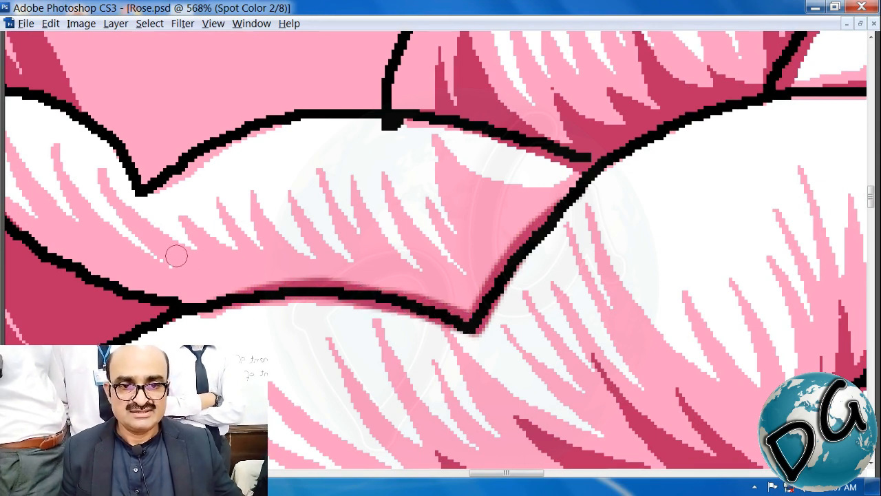
Brush three curved, pointed dark pink strokes rising from the low curled petal's lower shading
{"action": "mouse_move", "coordinate": [177, 256]}
{"action": "left_mouse_down"}
{"action": "mouse_move", "coordinate": [242, 287]}
{"action": "mouse_move", "coordinate": [266, 287]}
{"action": "mouse_move", "coordinate": [232, 252]}
{"action": "mouse_move", "coordinate": [362, 303]}
{"action": "left_mouse_up"}
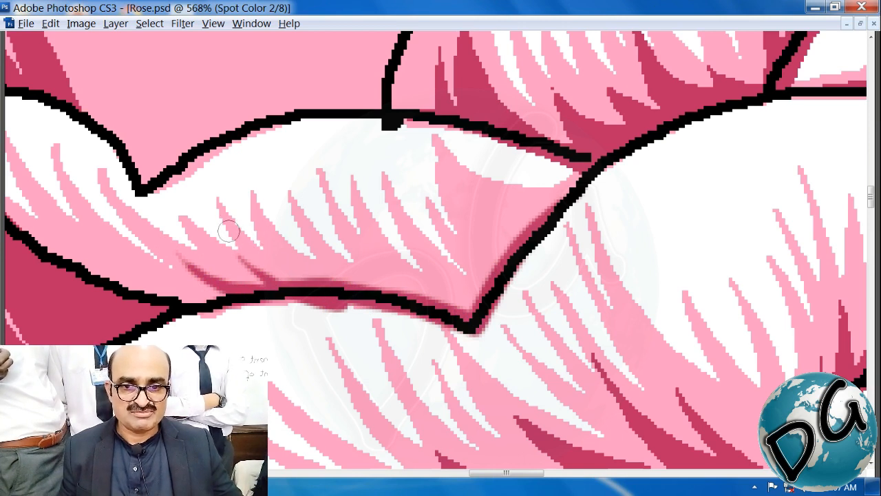
{"action": "left_click_drag", "start_coordinate": [246, 258], "coordinate": [346, 306]}
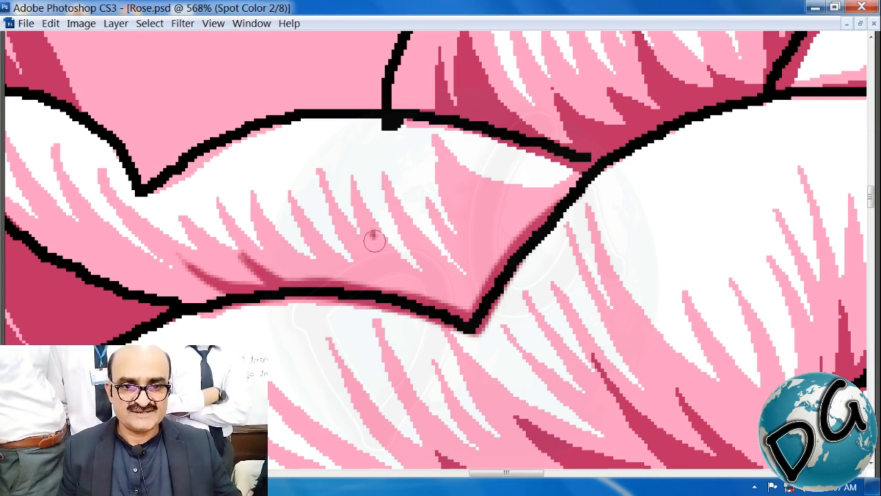
{"action": "mouse_move", "coordinate": [375, 240]}
{"action": "left_mouse_down"}
{"action": "mouse_move", "coordinate": [464, 309]}
{"action": "mouse_move", "coordinate": [383, 327]}
{"action": "left_mouse_up"}
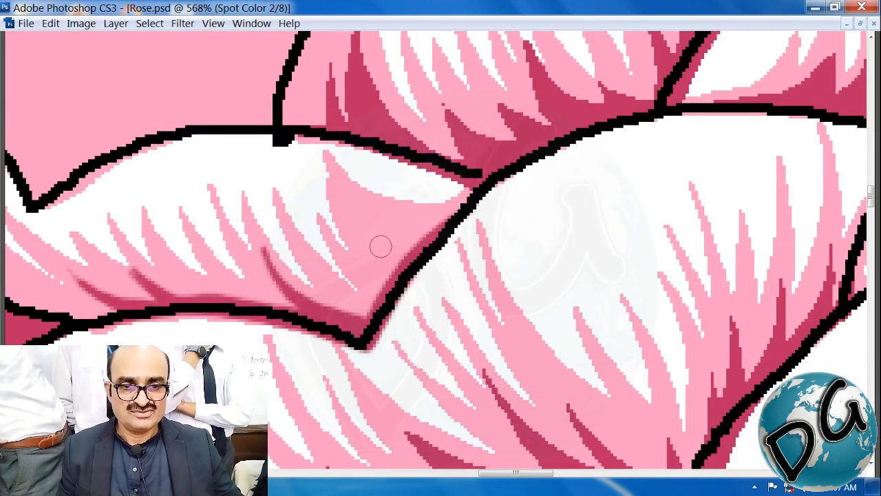
Brush a broad curved dark pink shadow with a pointed tip under the white highlight at the low curled petal's right end
{"action": "mouse_move", "coordinate": [340, 194]}
{"action": "left_mouse_down"}
{"action": "mouse_move", "coordinate": [358, 242]}
{"action": "mouse_move", "coordinate": [394, 279]}
{"action": "left_mouse_up"}
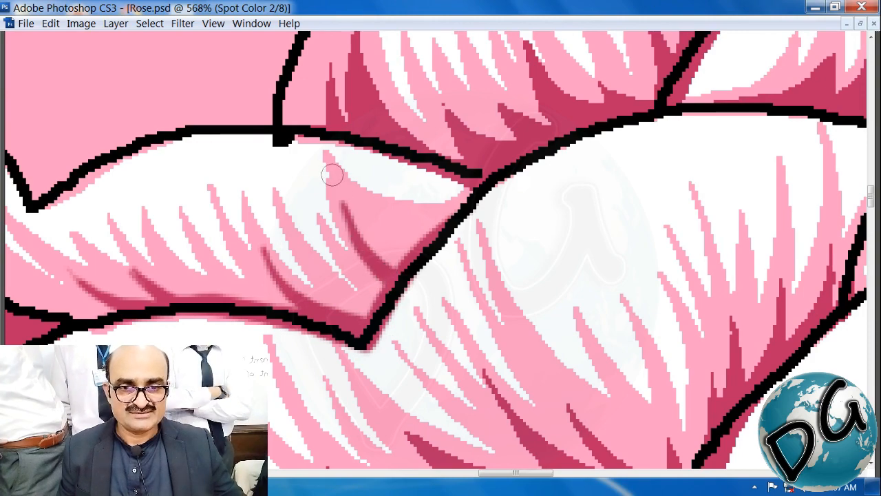
{"action": "mouse_move", "coordinate": [332, 174]}
{"action": "left_mouse_down"}
{"action": "mouse_move", "coordinate": [393, 249]}
{"action": "mouse_move", "coordinate": [417, 256]}
{"action": "mouse_move", "coordinate": [385, 269]}
{"action": "mouse_move", "coordinate": [399, 274]}
{"action": "left_mouse_up"}
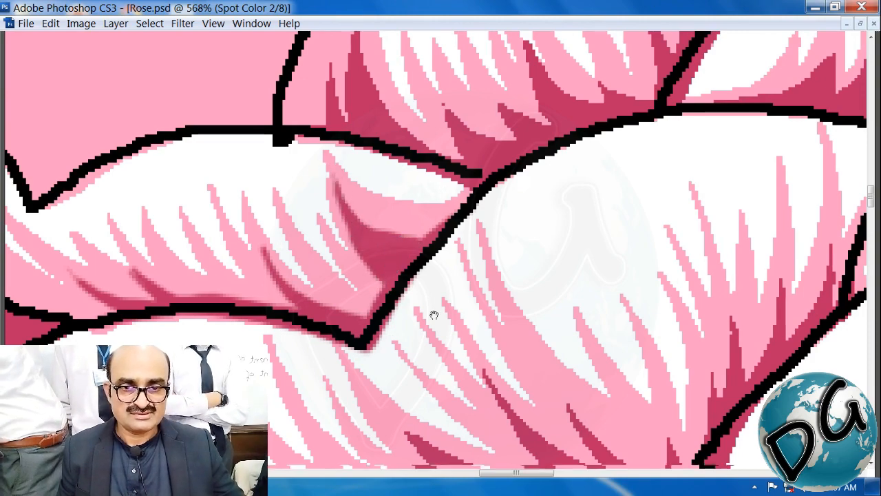
{"action": "left_click_drag", "start_coordinate": [475, 124], "coordinate": [541, 490]}
{"action": "left_click_drag", "start_coordinate": [469, 330], "coordinate": [534, 424]}
{"action": "key", "text": "ctrl+minus"}
{"action": "key", "text": "ctrl+minus"}
{"action": "key", "text": "ctrl+minus"}
{"action": "key", "text": "ctrl+minus"}
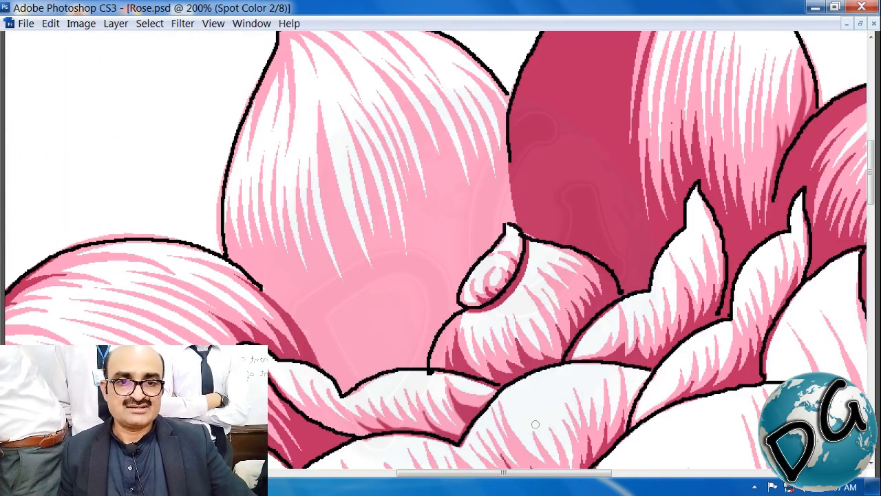
Start a Pen path from the central bud's tip along the large left petal's lower boundary, ending in a pointed spike above the far-left petal's outline
{"action": "left_click_drag", "start_coordinate": [373, 284], "coordinate": [232, 397]}
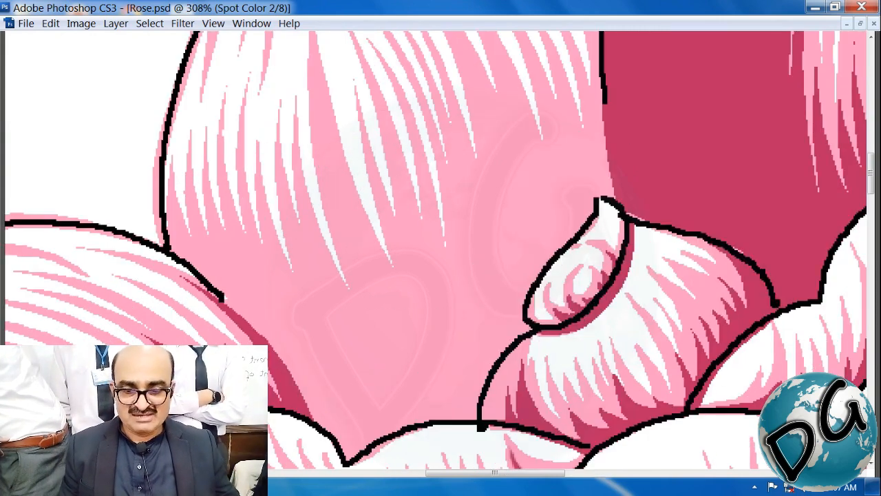
{"action": "left_click_drag", "start_coordinate": [540, 199], "coordinate": [383, 268]}
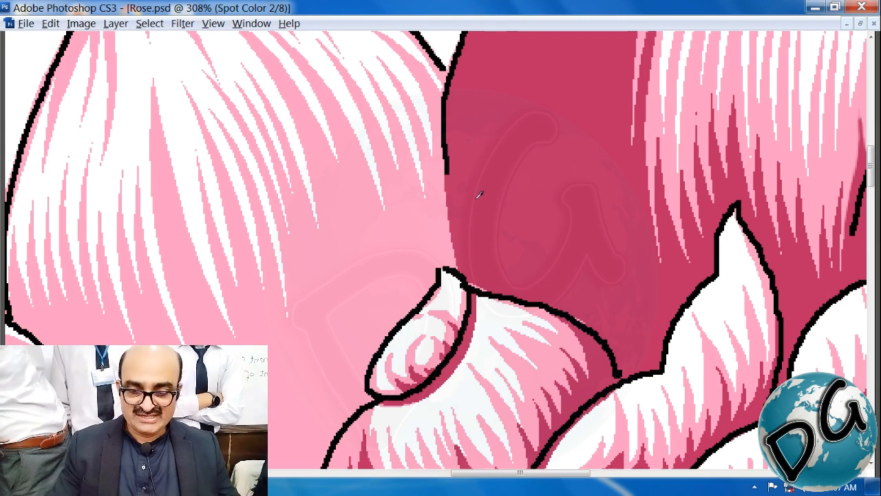
{"action": "mouse_move", "coordinate": [456, 173]}
{"action": "left_mouse_down"}
{"action": "mouse_move", "coordinate": [459, 267]}
{"action": "mouse_move", "coordinate": [597, 109]}
{"action": "mouse_move", "coordinate": [559, 142]}
{"action": "left_mouse_up"}
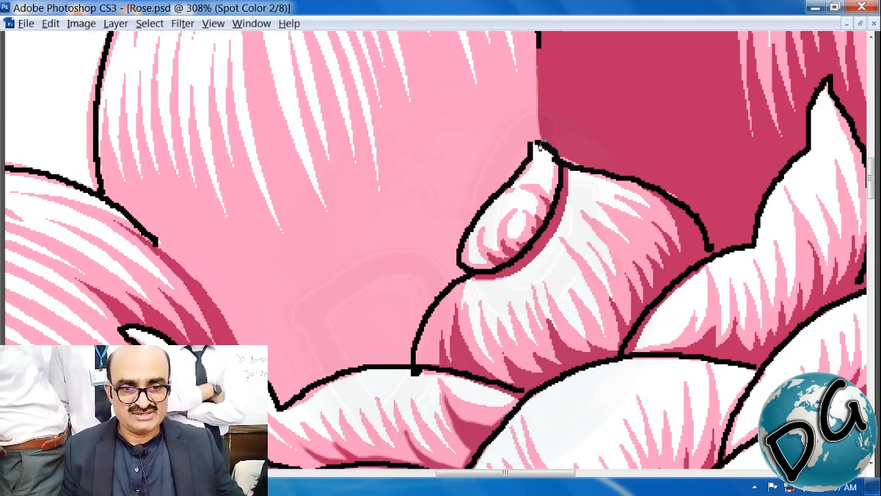
{"action": "left_click", "coordinate": [467, 277]}
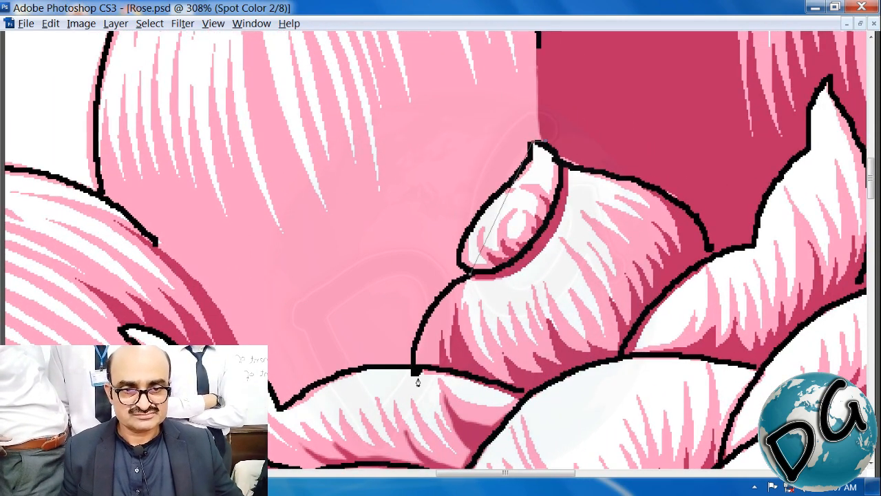
{"action": "left_click", "coordinate": [414, 370]}
{"action": "left_click", "coordinate": [279, 406]}
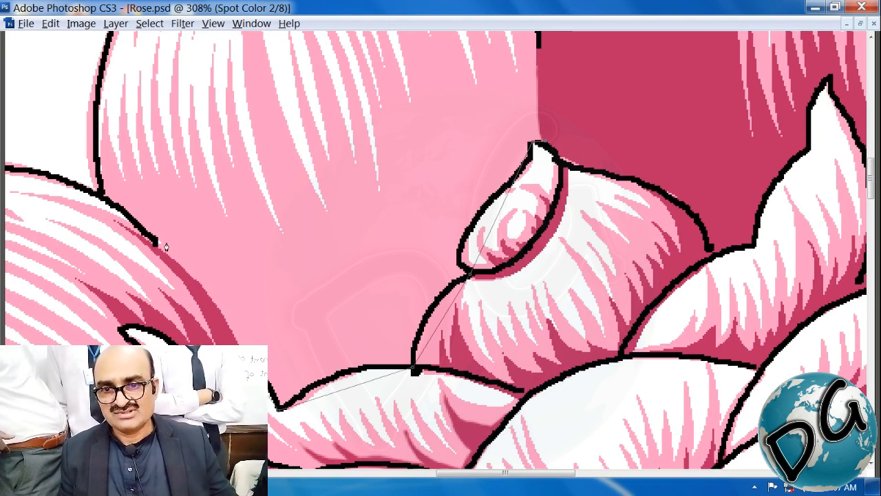
{"action": "left_click", "coordinate": [129, 188]}
{"action": "left_click_drag", "start_coordinate": [141, 212], "coordinate": [137, 215]}
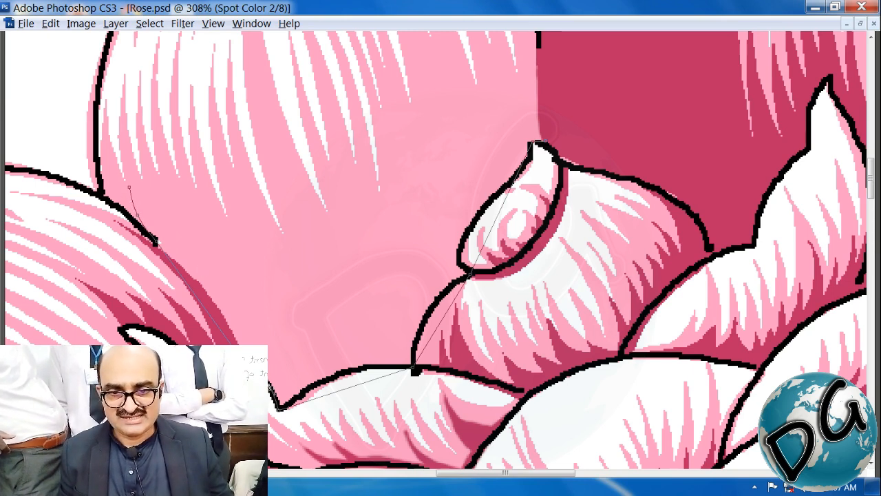
Bend the path's straight segments to follow the far-left petal, the low curled petal and the bud, rounding the path over the bud's tip
{"action": "left_click_drag", "start_coordinate": [216, 326], "coordinate": [218, 311]}
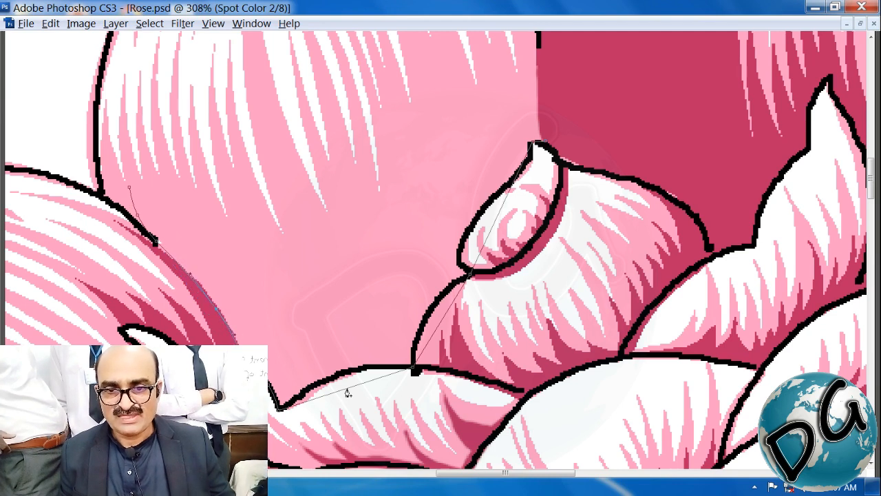
{"action": "left_click_drag", "start_coordinate": [349, 387], "coordinate": [346, 370]}
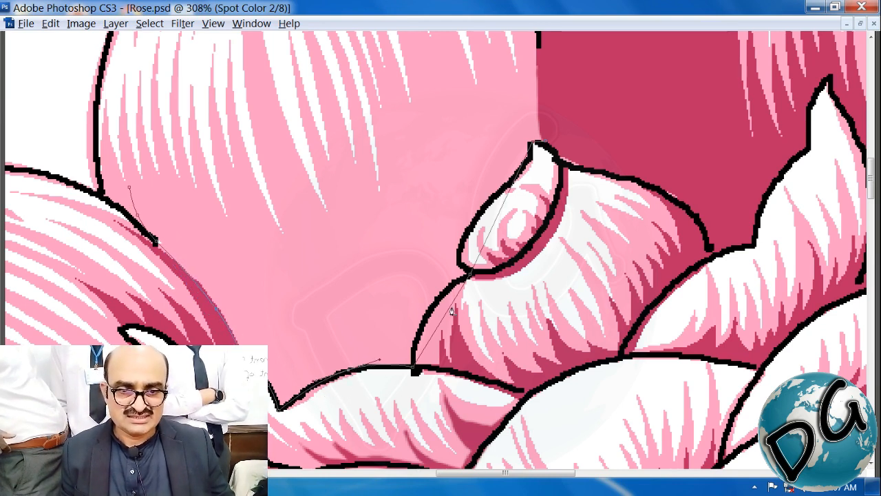
{"action": "left_click_drag", "start_coordinate": [446, 311], "coordinate": [432, 311]}
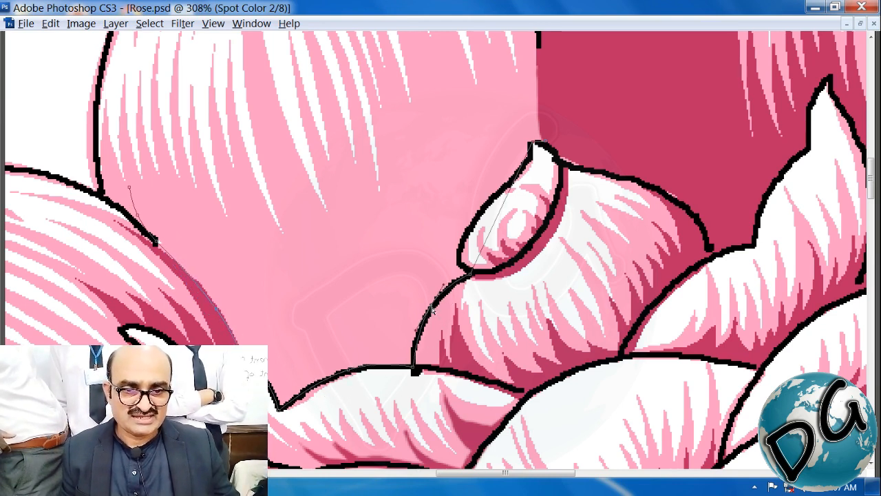
{"action": "left_click_drag", "start_coordinate": [491, 232], "coordinate": [460, 242]}
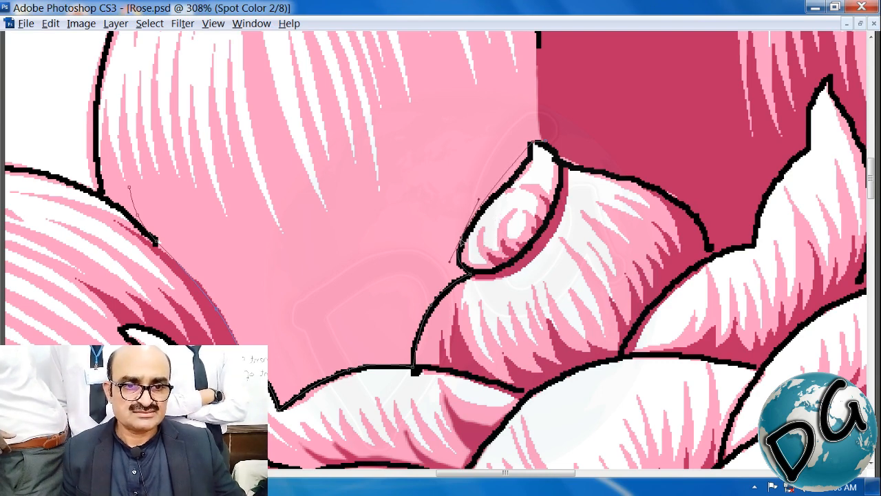
{"action": "left_click", "coordinate": [518, 160]}
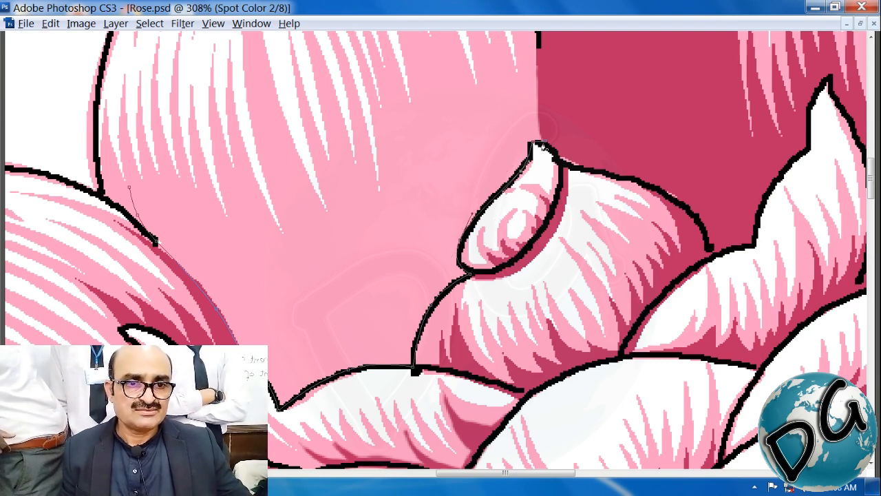
{"action": "left_click_drag", "start_coordinate": [401, 261], "coordinate": [401, 261]}
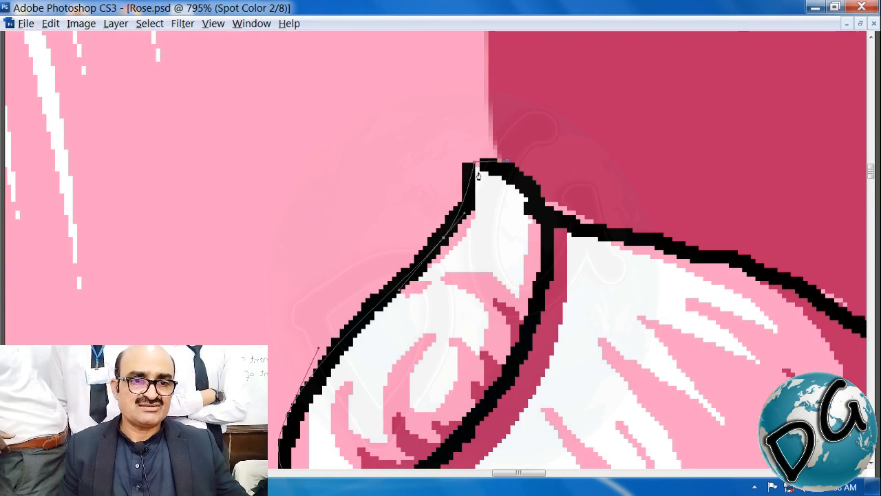
{"action": "left_click_drag", "start_coordinate": [467, 159], "coordinate": [490, 154]}
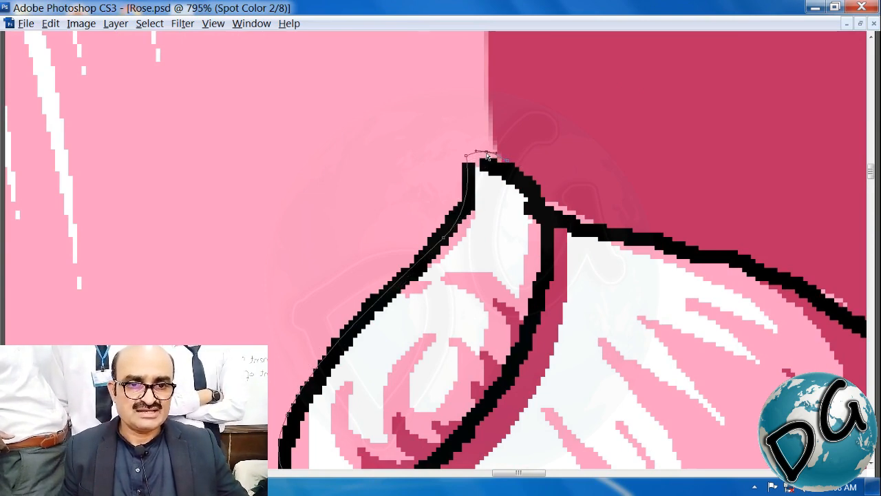
Extend the path with two more slender curved spikes beside the first one, along the far-left petal's edge at the large petal's base
{"action": "key", "text": "ctrl+minus"}
{"action": "key", "text": "ctrl+minus"}
{"action": "key", "text": "ctrl+minus"}
{"action": "key", "text": "ctrl+minus"}
{"action": "key", "text": "ctrl+minus"}
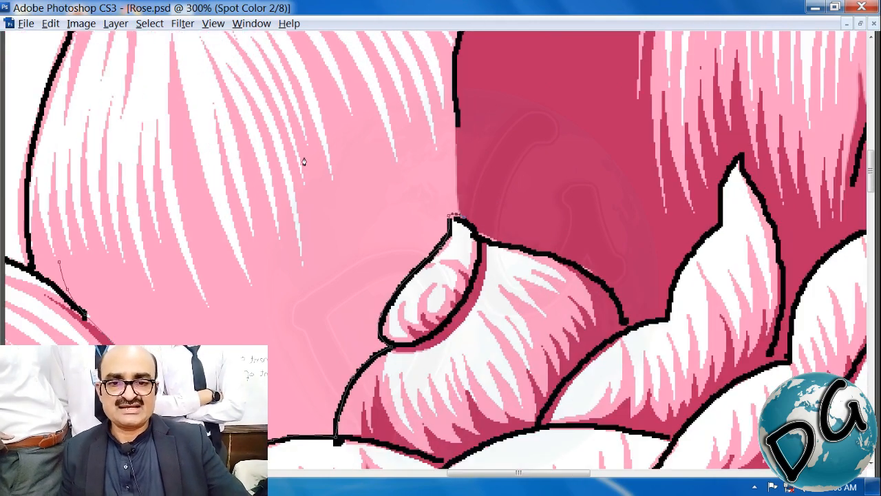
{"action": "left_click_drag", "start_coordinate": [333, 254], "coordinate": [477, 173]}
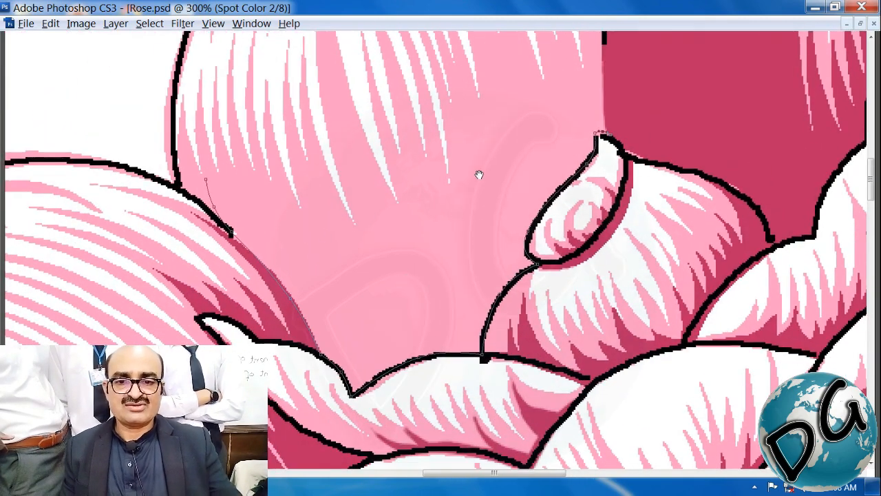
{"action": "mouse_move", "coordinate": [550, 103]}
{"action": "left_mouse_down"}
{"action": "mouse_move", "coordinate": [287, 222]}
{"action": "mouse_move", "coordinate": [305, 350]}
{"action": "left_mouse_up"}
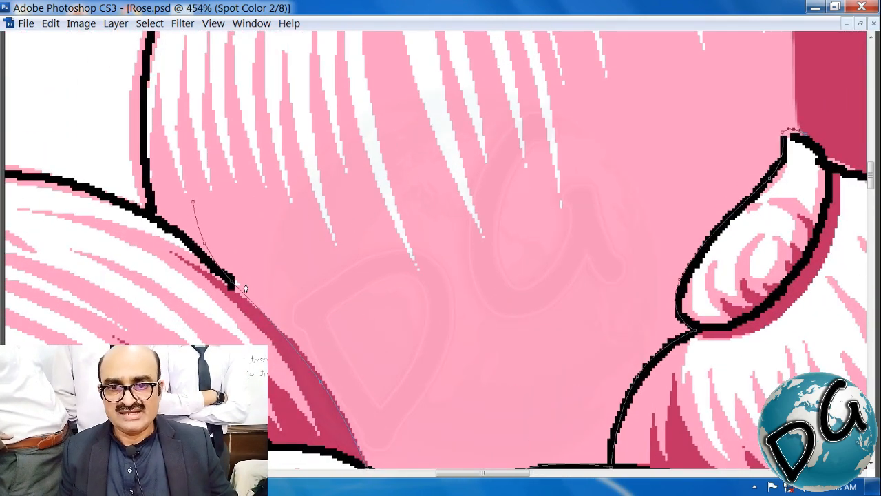
{"action": "left_click_drag", "start_coordinate": [225, 265], "coordinate": [236, 281]}
{"action": "left_click_drag", "start_coordinate": [284, 326], "coordinate": [234, 221]}
{"action": "left_click_drag", "start_coordinate": [256, 269], "coordinate": [249, 272]}
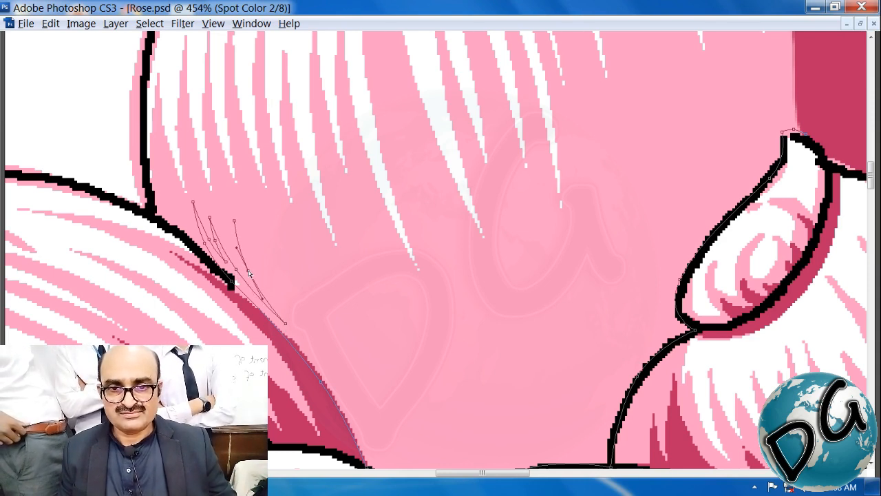
{"action": "left_click_drag", "start_coordinate": [329, 363], "coordinate": [310, 330]}
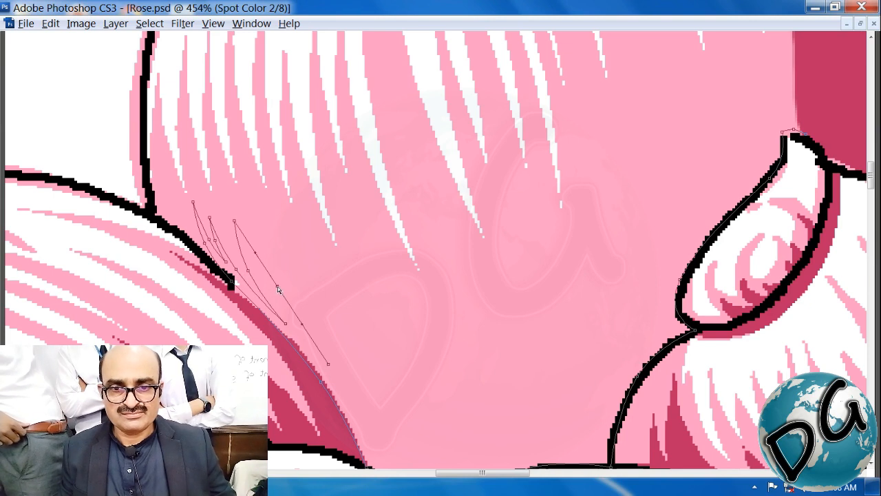
{"action": "left_click_drag", "start_coordinate": [279, 289], "coordinate": [245, 254]}
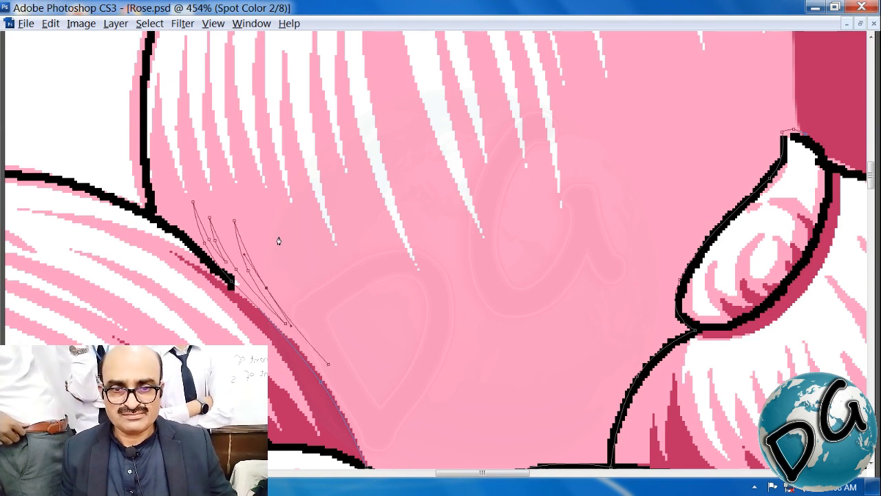
Add two longer curved spikes to the shading path, with their bases stepping down toward the large petal's lowest point
{"action": "left_click", "coordinate": [266, 231]}
{"action": "left_click_drag", "start_coordinate": [296, 299], "coordinate": [289, 306]}
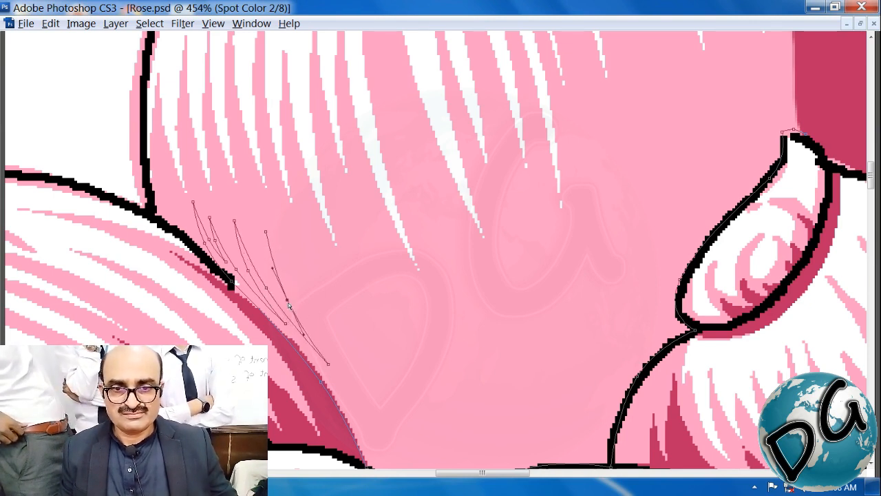
{"action": "left_click", "coordinate": [389, 436]}
{"action": "left_click_drag", "start_coordinate": [325, 330], "coordinate": [319, 341]}
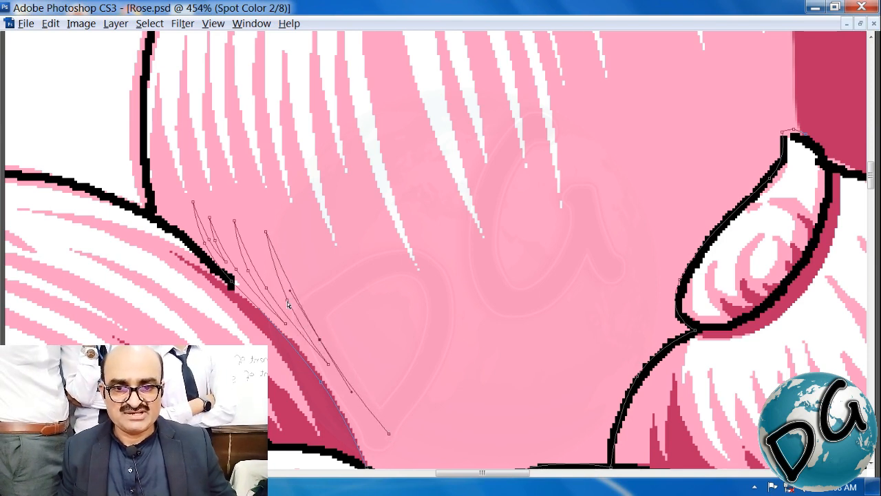
{"action": "left_click_drag", "start_coordinate": [287, 303], "coordinate": [290, 302]}
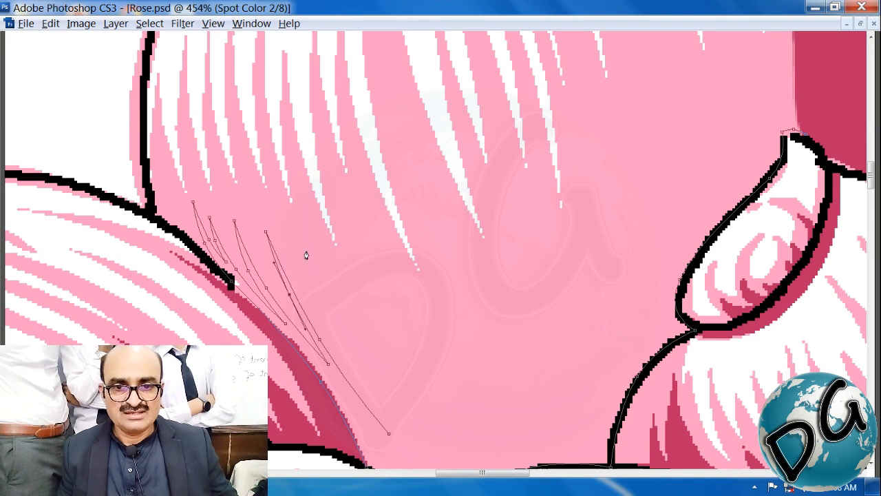
{"action": "left_click_drag", "start_coordinate": [306, 255], "coordinate": [362, 364]}
{"action": "left_click", "coordinate": [420, 444]}
{"action": "left_click_drag", "start_coordinate": [457, 368], "coordinate": [388, 343]}
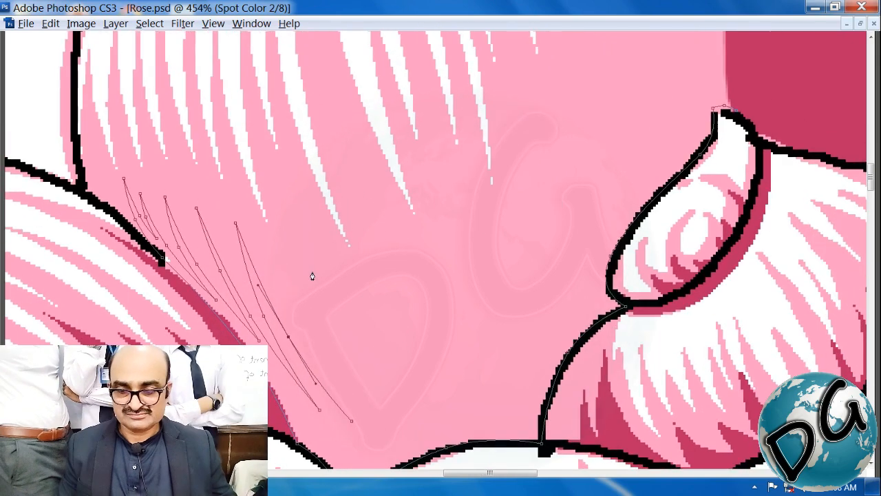
Add two tall, narrow curved spikes side by side to the path below the large petal's white highlights
{"action": "left_click", "coordinate": [286, 238]}
{"action": "left_click", "coordinate": [318, 328]}
{"action": "left_click_drag", "start_coordinate": [317, 328], "coordinate": [336, 362]}
{"action": "left_click", "coordinate": [385, 446]}
{"action": "left_click_drag", "start_coordinate": [295, 209], "coordinate": [296, 219]}
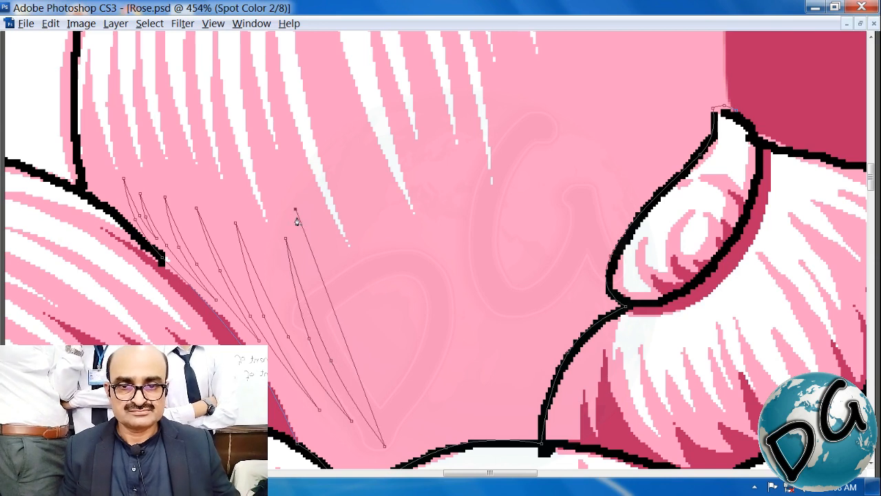
{"action": "mouse_move", "coordinate": [343, 336]}
{"action": "left_mouse_down"}
{"action": "mouse_move", "coordinate": [329, 335]}
{"action": "mouse_move", "coordinate": [349, 351]}
{"action": "left_mouse_up"}
{"action": "left_click", "coordinate": [406, 438]}
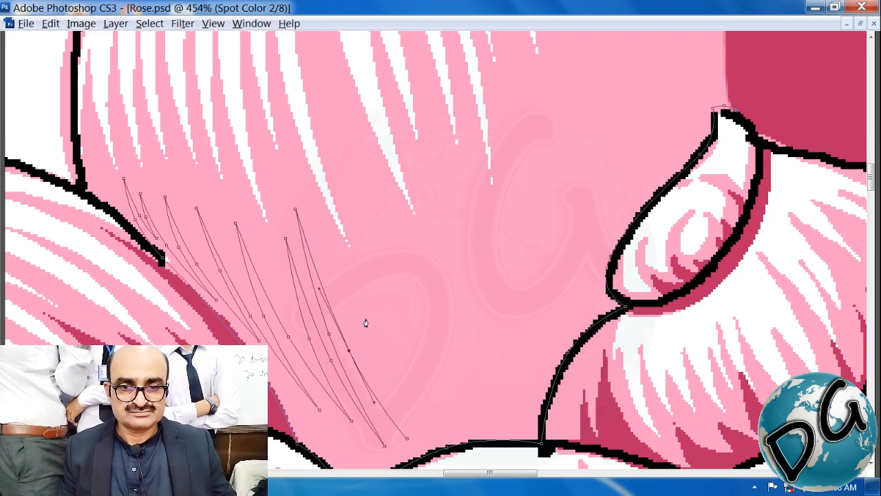
Add two shorter curved spikes to the path, continuing from the tall pair toward the central bud
{"action": "left_click", "coordinate": [328, 262]}
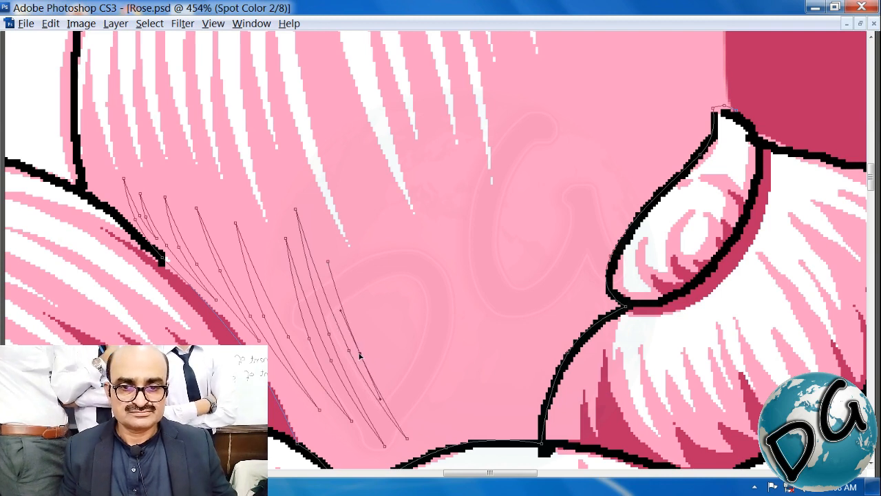
{"action": "left_click", "coordinate": [420, 422]}
{"action": "left_click_drag", "start_coordinate": [386, 369], "coordinate": [384, 350]}
{"action": "left_click", "coordinate": [359, 279]}
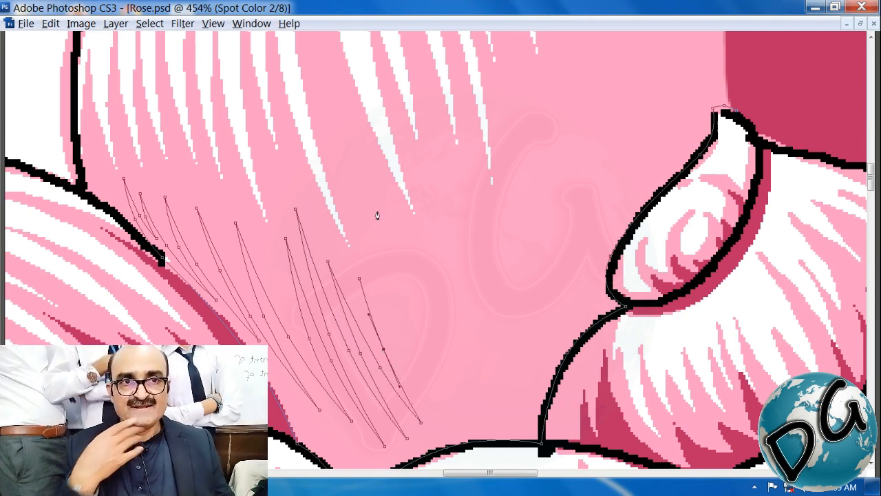
{"action": "left_click_drag", "start_coordinate": [350, 177], "coordinate": [351, 192]}
{"action": "key", "text": "ctrl+z"}
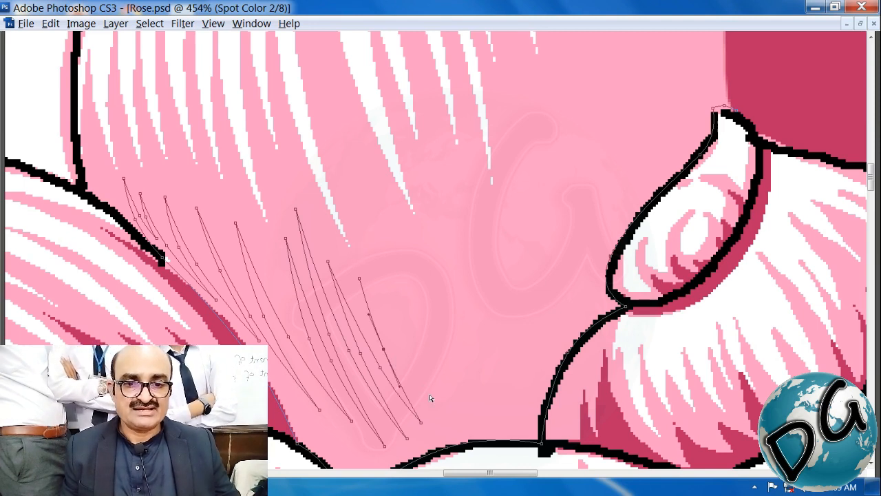
{"action": "left_click", "coordinate": [446, 432]}
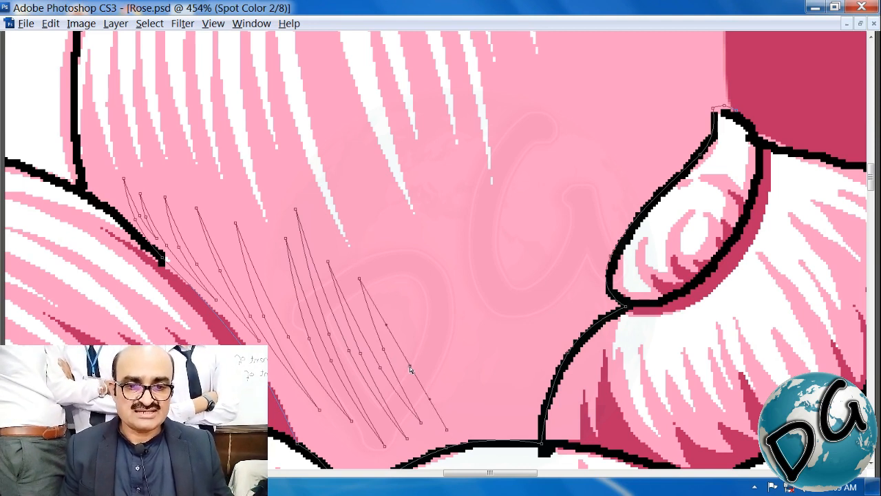
{"action": "left_click_drag", "start_coordinate": [410, 367], "coordinate": [402, 373]}
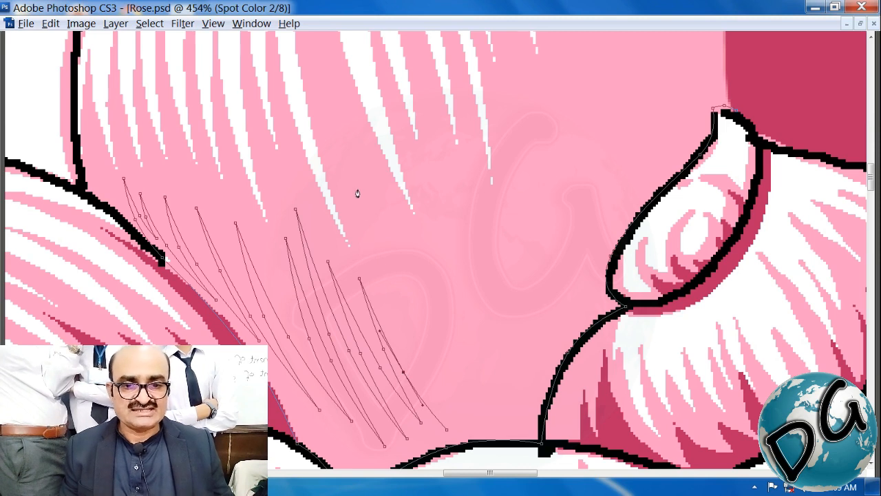
Add one extra-tall curved spike to the path, with its tip reaching up between two of the large petal's white highlights
{"action": "left_click", "coordinate": [335, 112]}
{"action": "mouse_move", "coordinate": [391, 268]}
{"action": "left_mouse_down"}
{"action": "mouse_move", "coordinate": [372, 276]}
{"action": "mouse_move", "coordinate": [385, 276]}
{"action": "left_mouse_up"}
{"action": "left_click", "coordinate": [451, 397]}
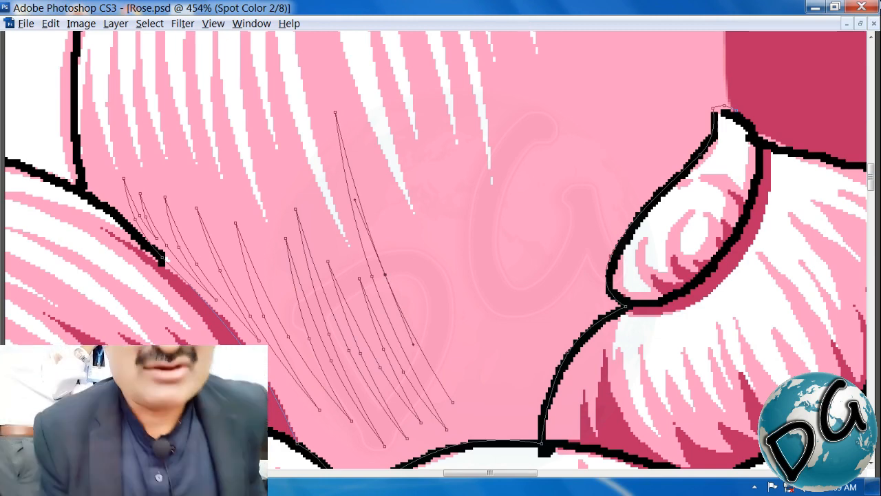
Add two curved spikes to the shading path beside the extra-tall one, with their tips stepping down toward the central bud
{"action": "left_click_drag", "start_coordinate": [450, 246], "coordinate": [358, 260]}
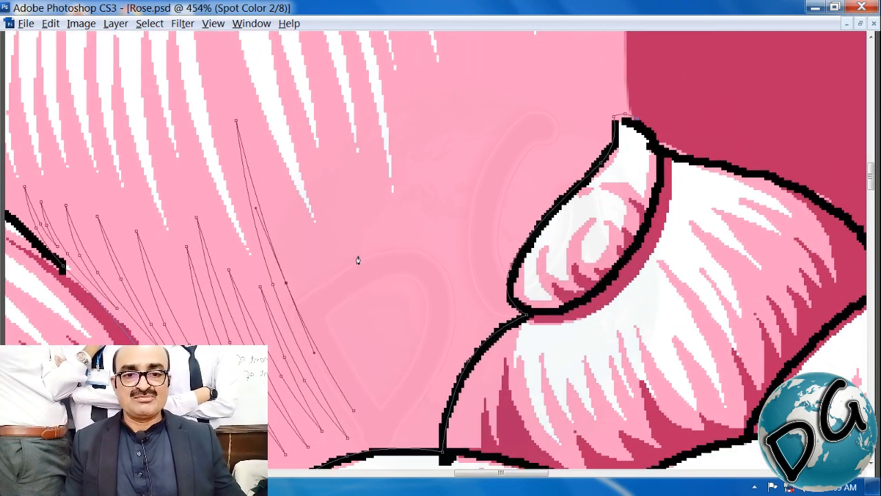
{"action": "left_click", "coordinate": [289, 232]}
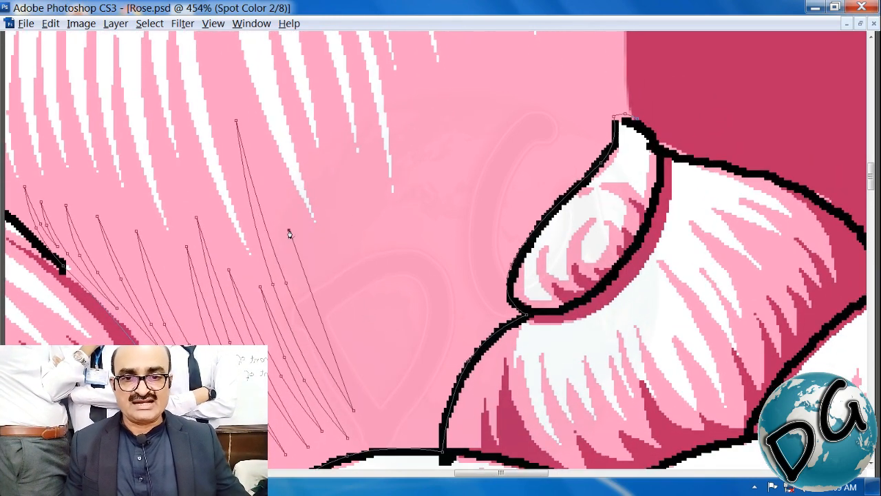
{"action": "left_click", "coordinate": [318, 307]}
{"action": "left_click_drag", "start_coordinate": [318, 307], "coordinate": [330, 340]}
{"action": "left_click", "coordinate": [373, 407]}
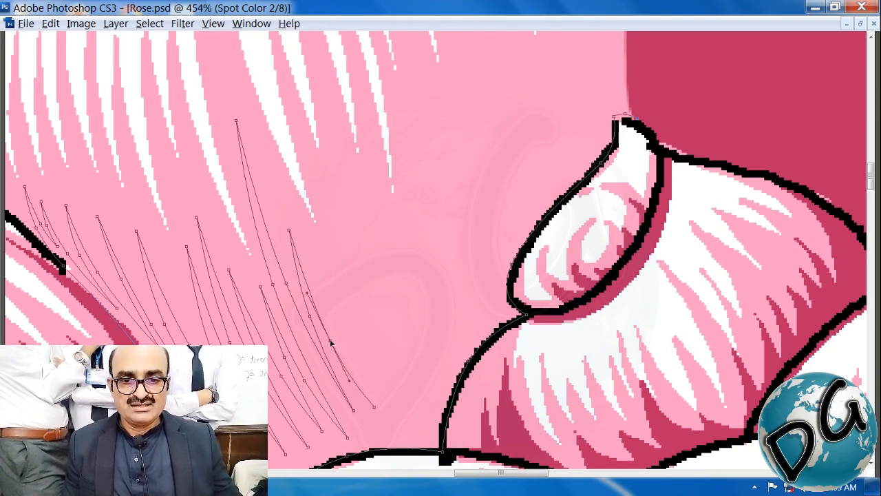
{"action": "left_click", "coordinate": [318, 257]}
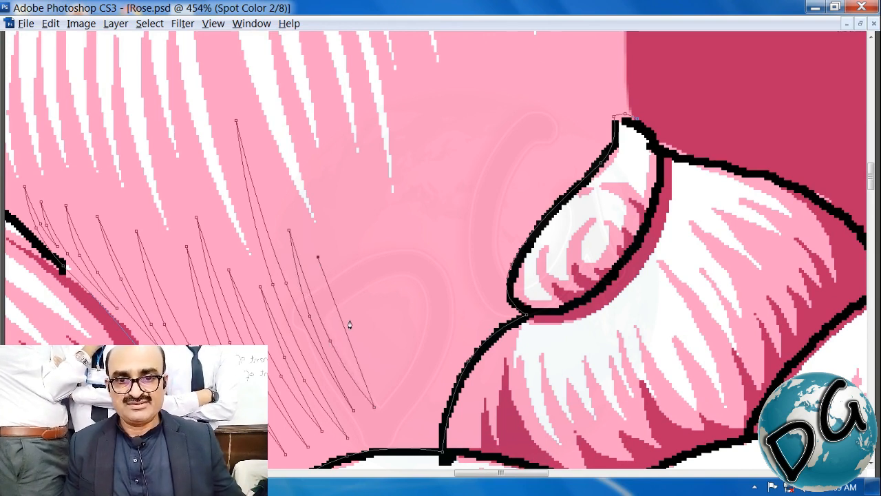
{"action": "left_click", "coordinate": [397, 400]}
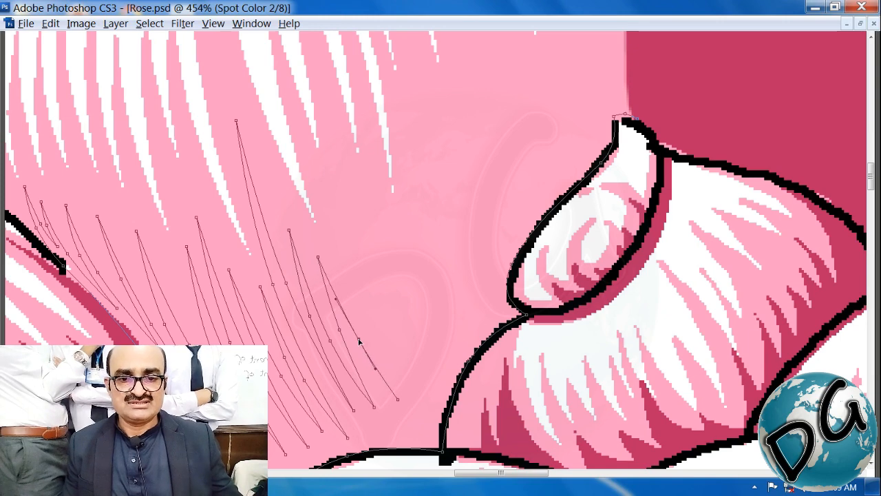
Add one taller curved spike to the path, with its tip rising above the previous two and its base nearer the central bud
{"action": "left_click", "coordinate": [329, 176]}
{"action": "left_click", "coordinate": [365, 288]}
{"action": "left_click_drag", "start_coordinate": [365, 287], "coordinate": [358, 288]}
{"action": "left_click_drag", "start_coordinate": [411, 289], "coordinate": [278, 332]}
{"action": "key", "text": "ctrl+minus"}
{"action": "key", "text": "ctrl+minus"}
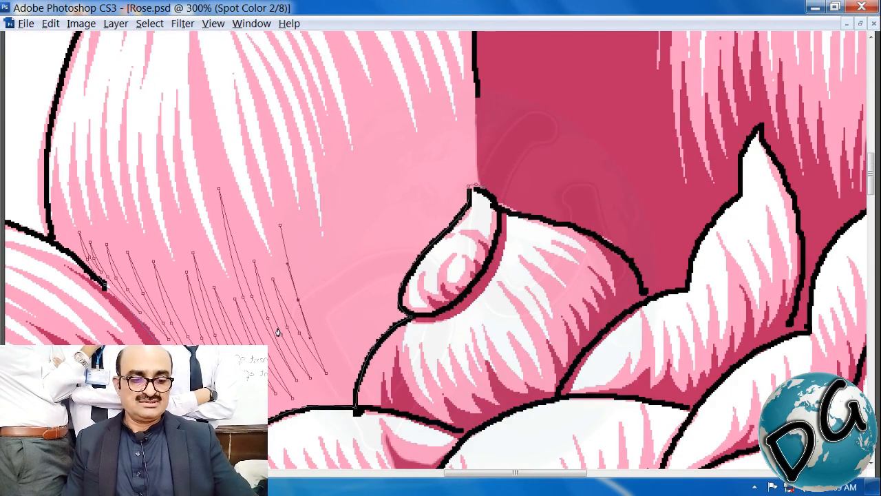
{"action": "left_click_drag", "start_coordinate": [370, 234], "coordinate": [323, 279]}
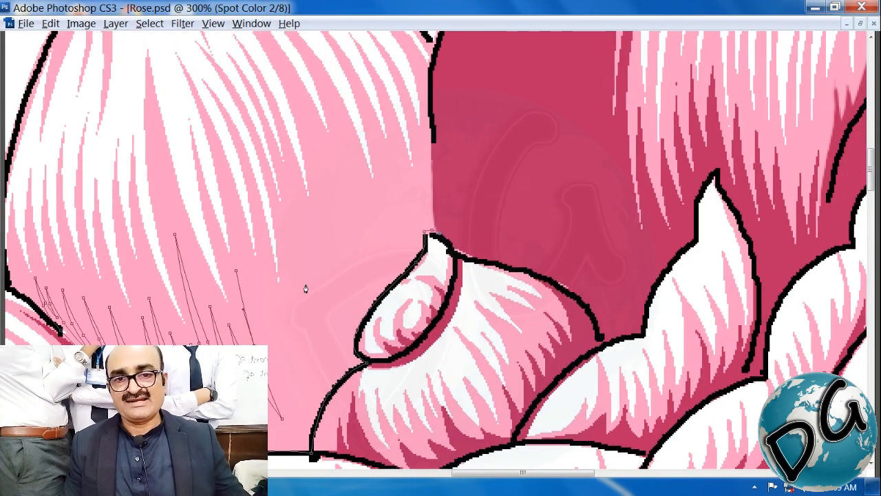
{"action": "left_click", "coordinate": [284, 399]}
Add a short curved spike and a taller one beside it, continuing the path toward the outline below the central bud
{"action": "left_click_drag", "start_coordinate": [265, 344], "coordinate": [274, 344]}
{"action": "left_click", "coordinate": [264, 301]}
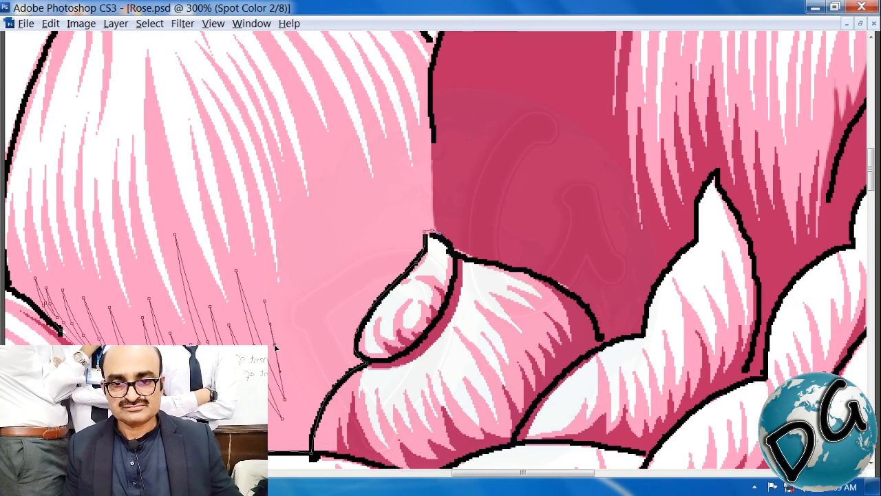
{"action": "left_click", "coordinate": [300, 405]}
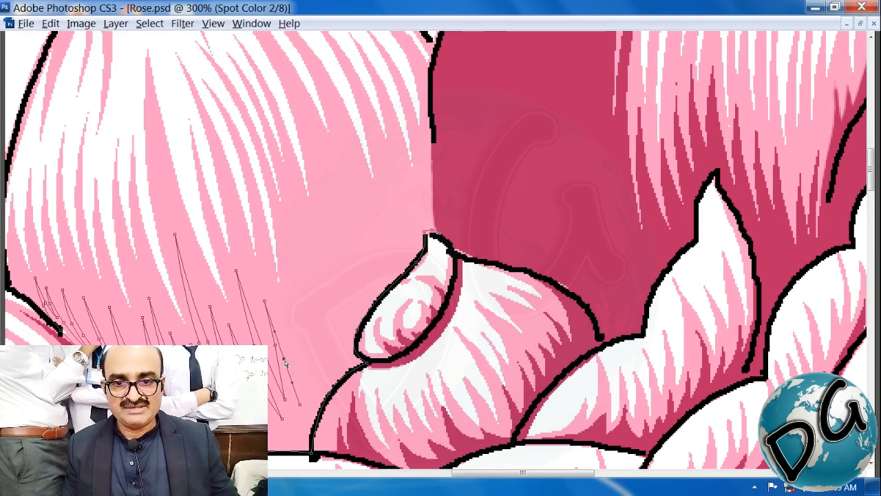
{"action": "left_click", "coordinate": [286, 360]}
{"action": "left_click", "coordinate": [287, 233]}
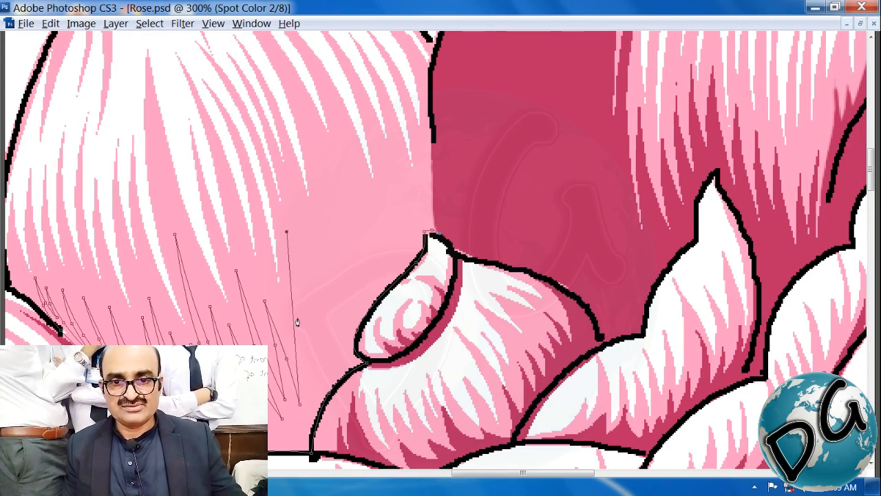
{"action": "left_click", "coordinate": [292, 325]}
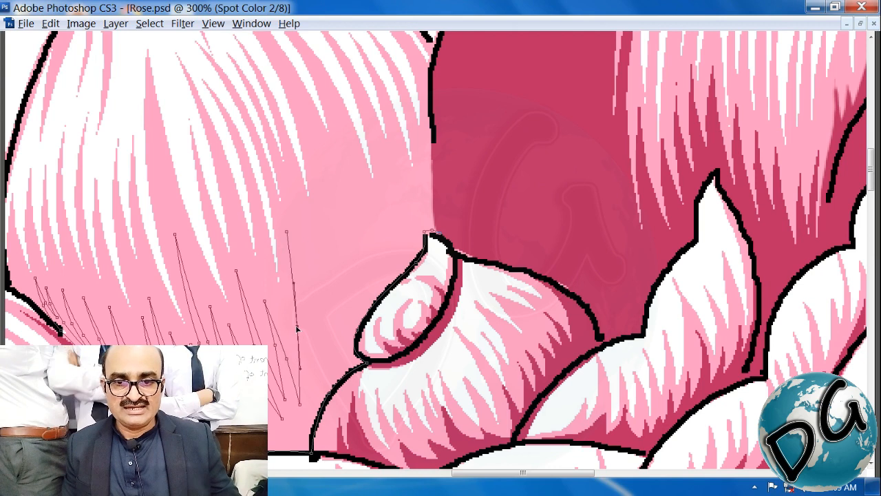
{"action": "left_click", "coordinate": [313, 390]}
{"action": "left_click_drag", "start_coordinate": [301, 323], "coordinate": [321, 303]}
Add two tall, narrow spikes to the path, with tips and bases climbing toward the bud's outer edge
{"action": "left_click", "coordinate": [298, 197]}
{"action": "left_click", "coordinate": [324, 362]}
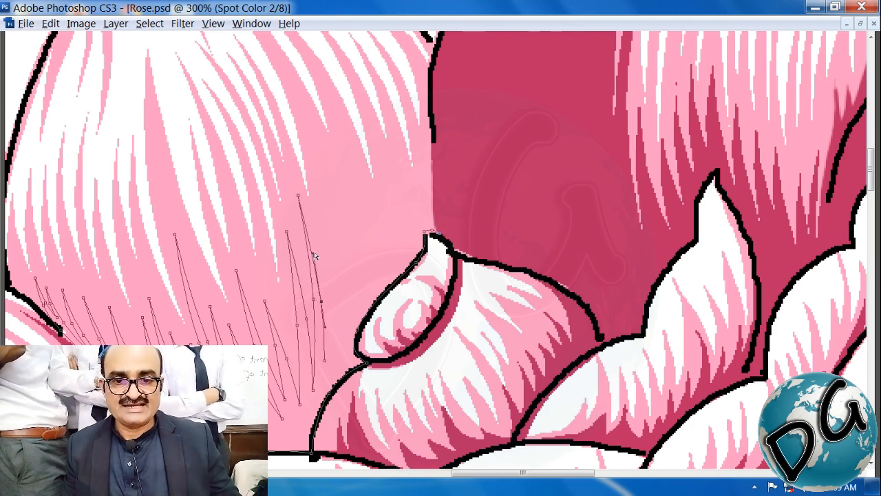
{"action": "left_click_drag", "start_coordinate": [315, 255], "coordinate": [316, 244]}
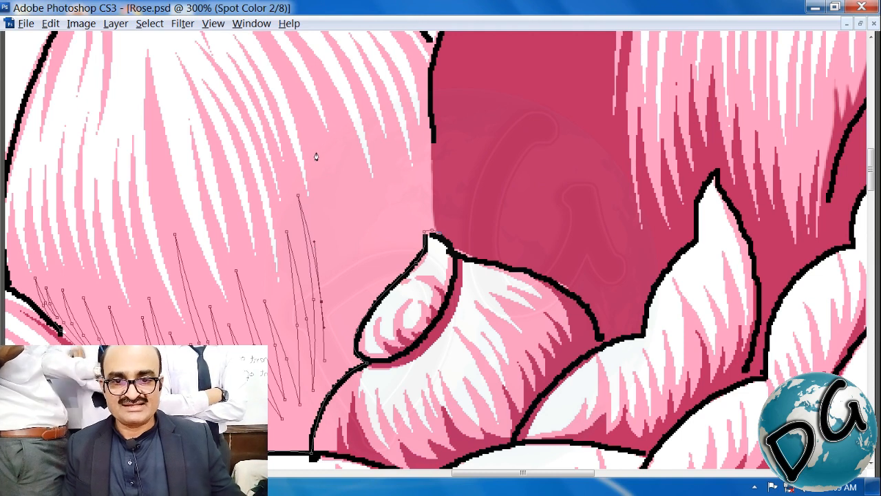
{"action": "left_click", "coordinate": [316, 153]}
{"action": "left_click_drag", "start_coordinate": [321, 270], "coordinate": [346, 232]}
{"action": "left_click", "coordinate": [342, 318]}
{"action": "left_click", "coordinate": [332, 255]}
Add two more narrow curved spikes to the path, with their bases following the bud's upper outline
{"action": "left_click", "coordinate": [330, 161]}
{"action": "left_click", "coordinate": [361, 304]}
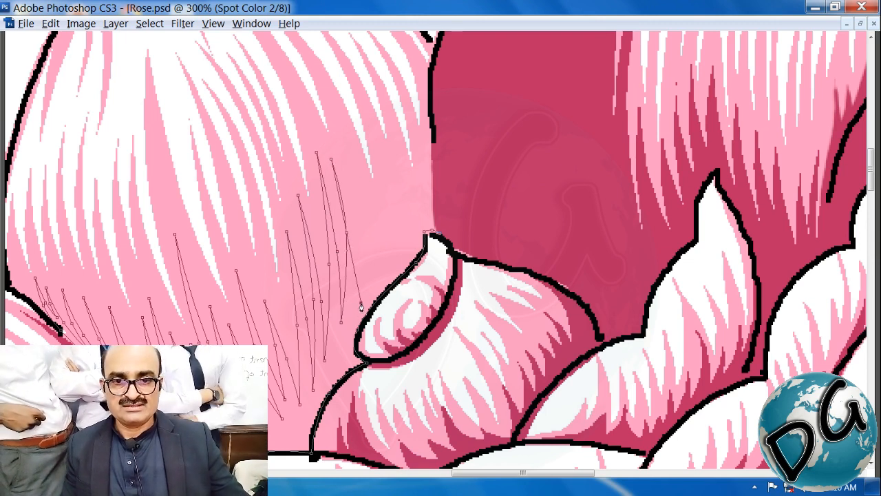
{"action": "left_click_drag", "start_coordinate": [354, 264], "coordinate": [359, 252]}
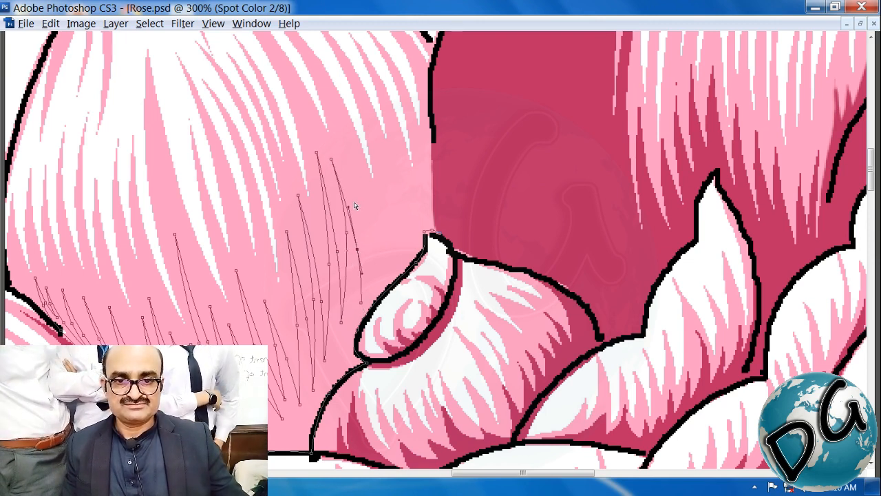
{"action": "left_click_drag", "start_coordinate": [349, 208], "coordinate": [410, 208]}
{"action": "left_click", "coordinate": [347, 146]}
{"action": "left_click", "coordinate": [383, 270]}
Add three narrow spikes of similar height above the bud, ending the row at the large petal's edge beside the dark petal
{"action": "left_click", "coordinate": [376, 146]}
{"action": "left_click", "coordinate": [397, 259]}
{"action": "left_click", "coordinate": [394, 143]}
{"action": "left_click", "coordinate": [413, 248]}
{"action": "left_click", "coordinate": [418, 141]}
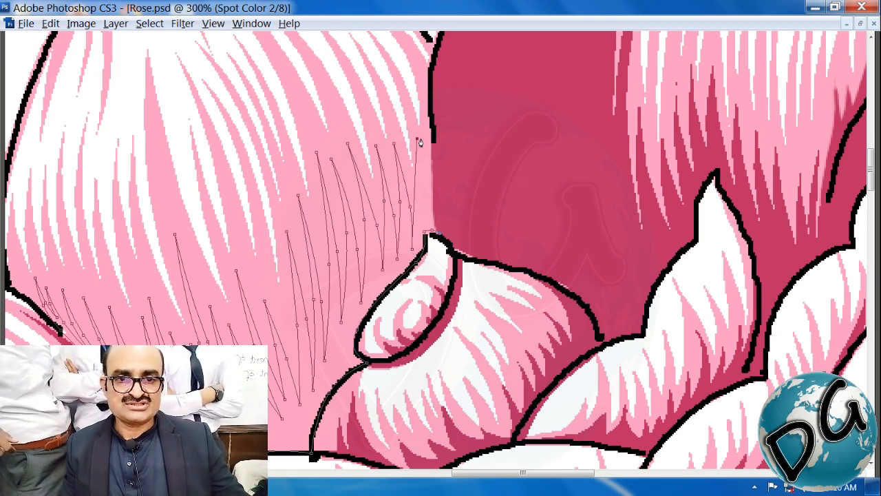
{"action": "left_click", "coordinate": [428, 216]}
{"action": "left_click_drag", "start_coordinate": [424, 184], "coordinate": [434, 180]}
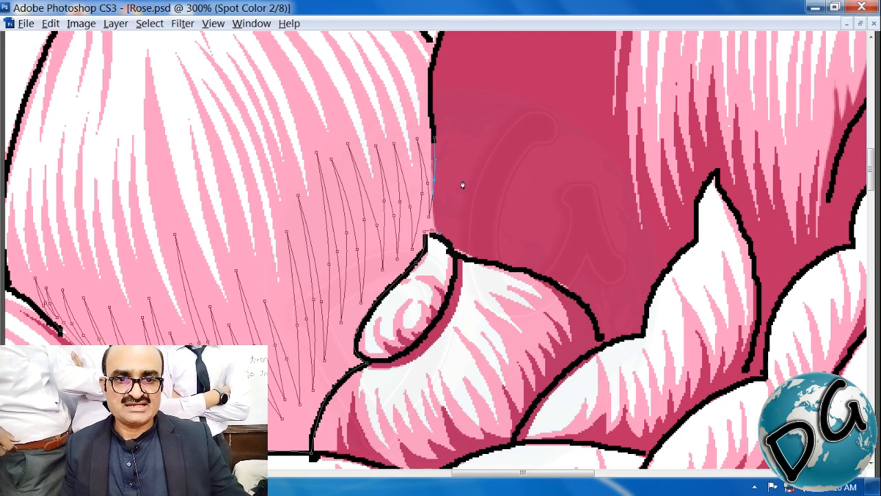
Close the spiked path at the bud's tip and fill it with dark pink in the Spot Color 2 channel
{"action": "left_click", "coordinate": [463, 180]}
{"action": "left_click", "coordinate": [446, 231]}
{"action": "key", "text": "ctrl+minus"}
{"action": "key", "text": "ctrl+minus"}
{"action": "key", "text": "ctrl+minus"}
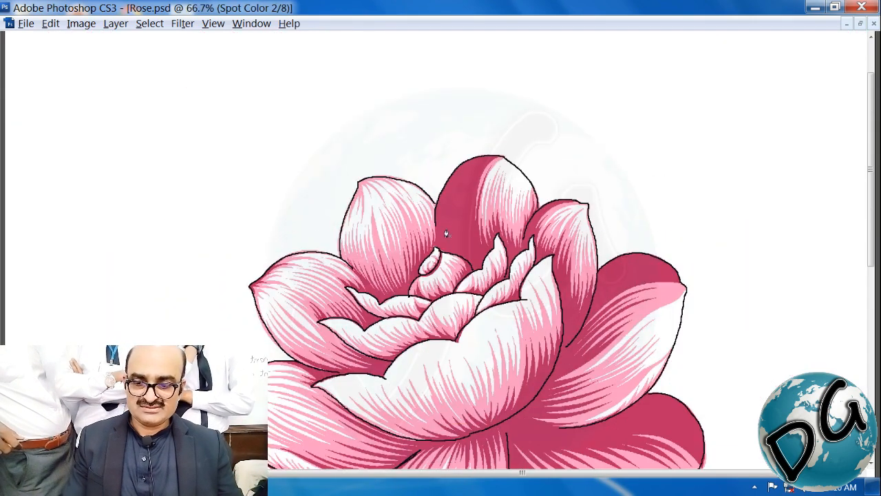
Brush dark pink shading along the upper outline of the upper-left petal's tip, plus a short stroke curving inward from its corner
{"action": "left_click_drag", "start_coordinate": [434, 184], "coordinate": [247, 282]}
{"action": "left_click_drag", "start_coordinate": [640, 72], "coordinate": [283, 266]}
{"action": "left_click_drag", "start_coordinate": [627, 113], "coordinate": [141, 330]}
{"action": "left_click_drag", "start_coordinate": [322, 285], "coordinate": [195, 251]}
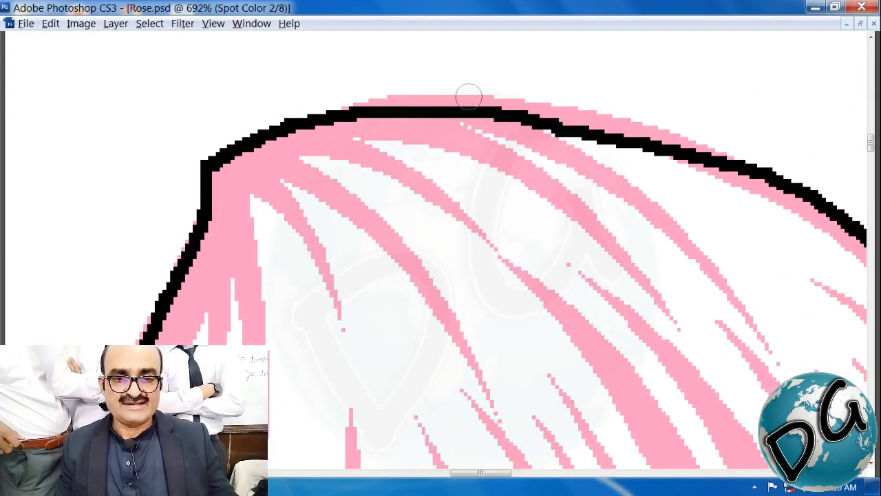
{"action": "mouse_move", "coordinate": [530, 103]}
{"action": "left_mouse_down"}
{"action": "mouse_move", "coordinate": [451, 95]}
{"action": "mouse_move", "coordinate": [324, 103]}
{"action": "mouse_move", "coordinate": [214, 168]}
{"action": "left_mouse_up"}
{"action": "left_click", "coordinate": [307, 170]}
{"action": "left_click_drag", "start_coordinate": [302, 168], "coordinate": [216, 159]}
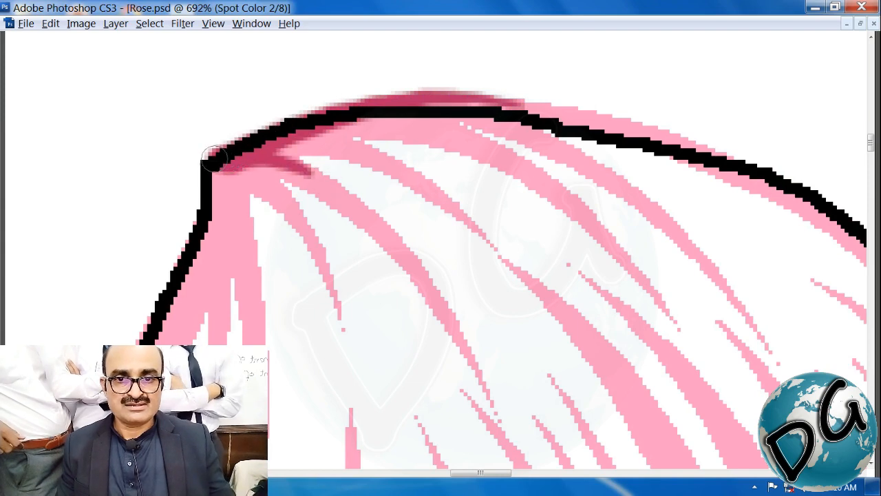
Brush dark pink shading down the same petal tip's outer side outline and add a short inward stroke below the corner
{"action": "left_click_drag", "start_coordinate": [258, 202], "coordinate": [321, 110]}
{"action": "mouse_move", "coordinate": [269, 83]}
{"action": "left_mouse_down"}
{"action": "mouse_move", "coordinate": [264, 144]}
{"action": "mouse_move", "coordinate": [208, 273]}
{"action": "left_mouse_up"}
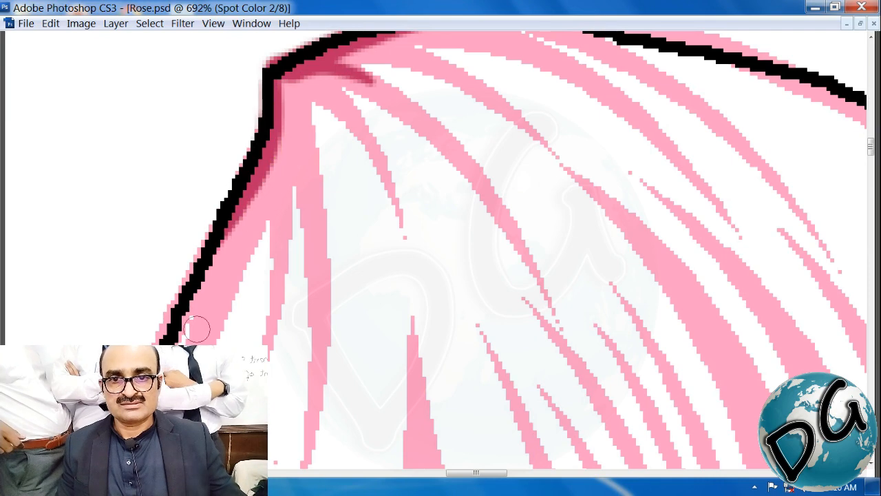
{"action": "left_click_drag", "start_coordinate": [305, 170], "coordinate": [280, 77]}
{"action": "key", "text": "ctrl+minus"}
{"action": "key", "text": "ctrl+minus"}
{"action": "key", "text": "ctrl+minus"}
{"action": "key", "text": "ctrl+minus"}
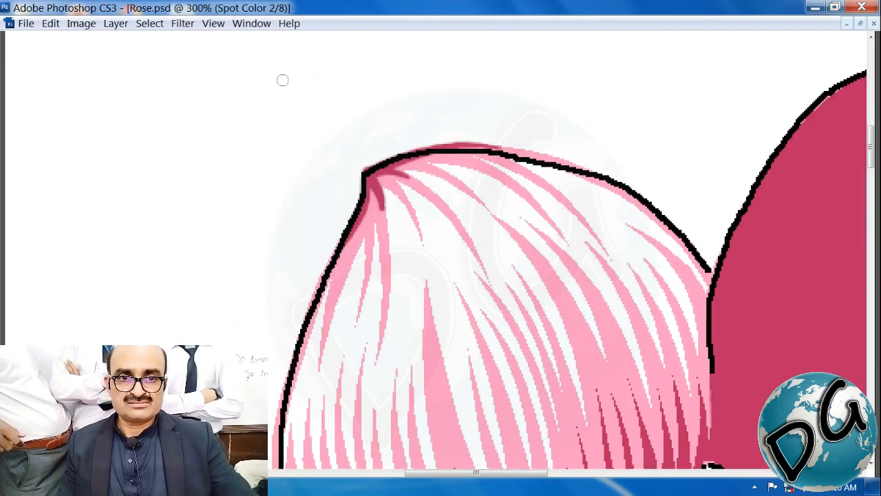
View the whole rose with the Spot Color 1 channel hidden
{"action": "key", "text": "ctrl+minus"}
{"action": "key", "text": "ctrl+minus"}
{"action": "key", "text": "ctrl+minus"}
{"action": "key", "text": "ctrl+minus"}
{"action": "key", "text": "ctrl+minus"}
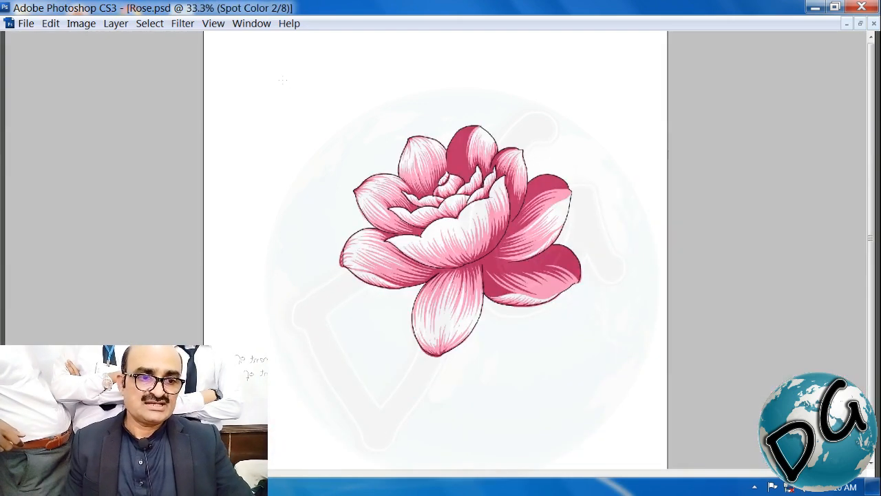
{"action": "key", "text": "Tab"}
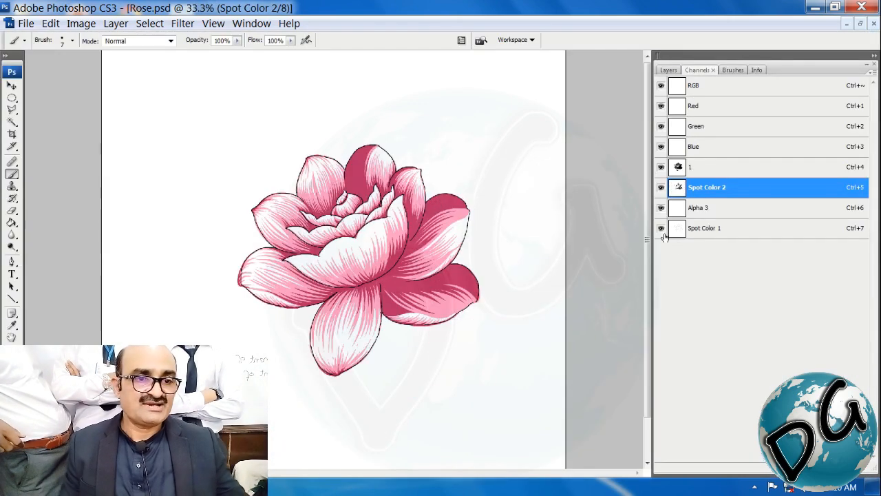
{"action": "left_click", "coordinate": [661, 228]}
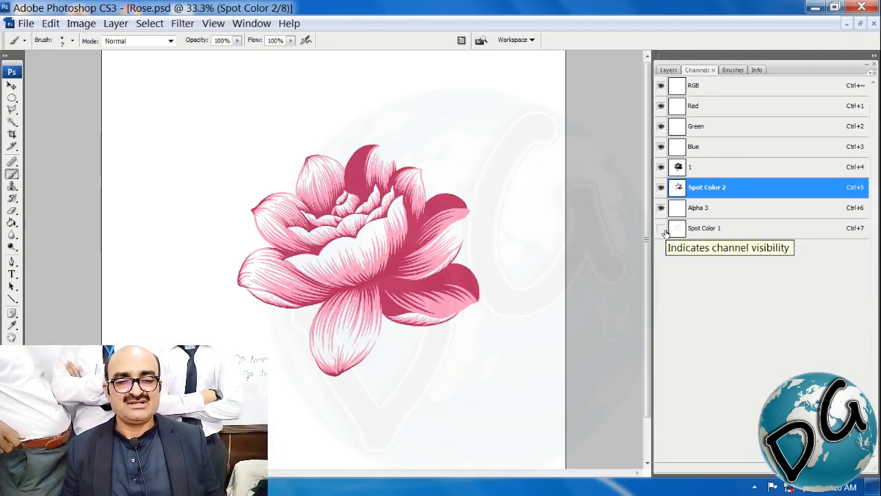
Convert the Alpha 3 channel to a spot color channel with dark maroon #6f002a at 100% solidity
{"action": "double_click", "coordinate": [675, 208]}
{"action": "left_click", "coordinate": [377, 184]}
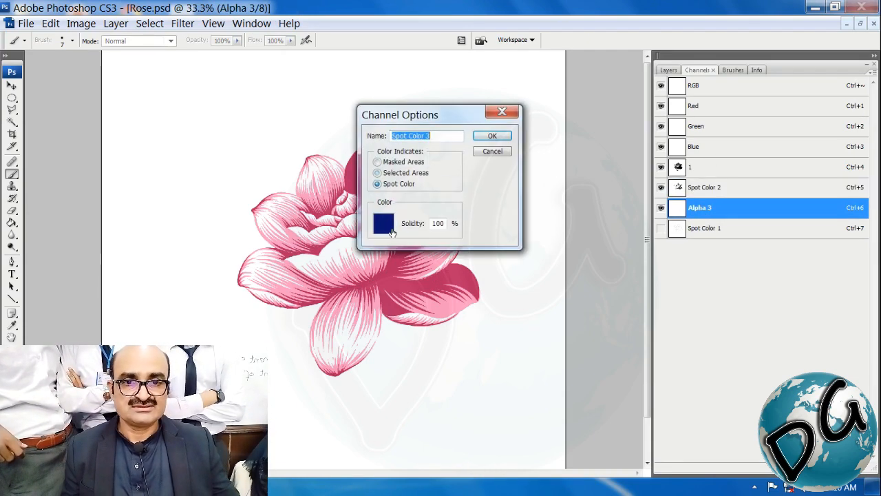
{"action": "left_click", "coordinate": [383, 223]}
{"action": "left_click", "coordinate": [639, 210]}
{"action": "left_click_drag", "start_coordinate": [639, 211], "coordinate": [638, 197]}
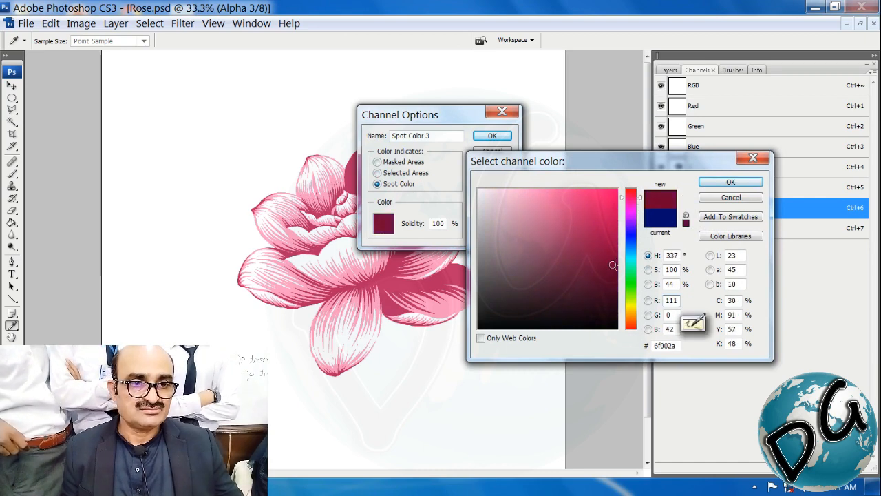
{"action": "left_click", "coordinate": [731, 182]}
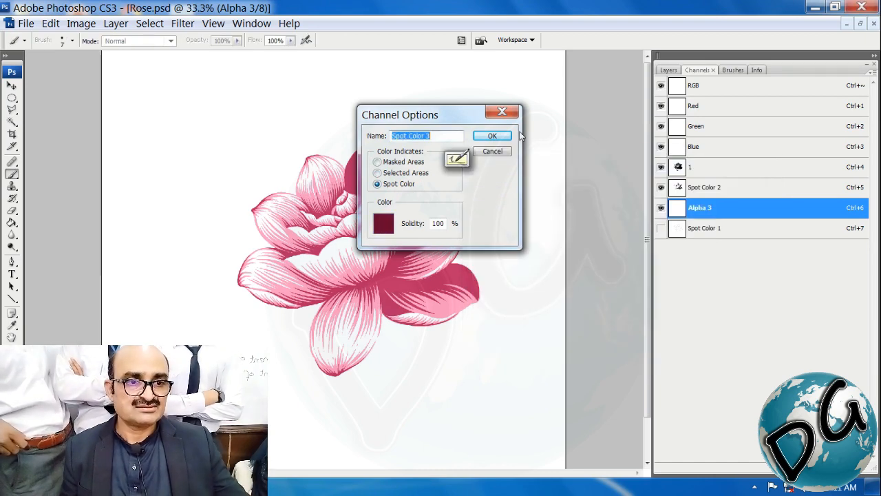
{"action": "left_click", "coordinate": [492, 135]}
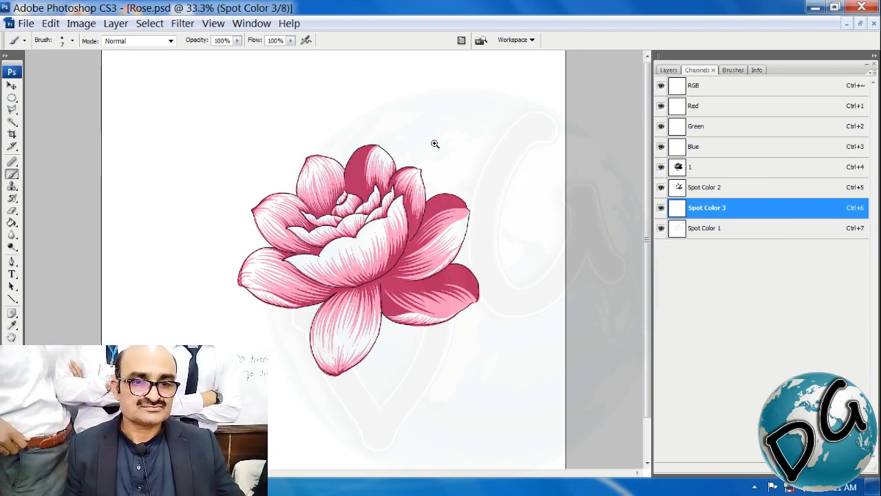
Brush a thin maroon shading line in the Spot Color 3 channel along the inner side of the big front petal's lower-right outline
{"action": "left_click_drag", "start_coordinate": [437, 133], "coordinate": [298, 248]}
{"action": "left_click_drag", "start_coordinate": [371, 241], "coordinate": [327, 110]}
{"action": "left_click_drag", "start_coordinate": [320, 359], "coordinate": [262, 249]}
{"action": "left_click_drag", "start_coordinate": [465, 117], "coordinate": [421, 144]}
{"action": "key", "text": "p"}
{"action": "scroll", "coordinate": [403, 275], "scroll_direction": "up", "scroll_amount": 2}
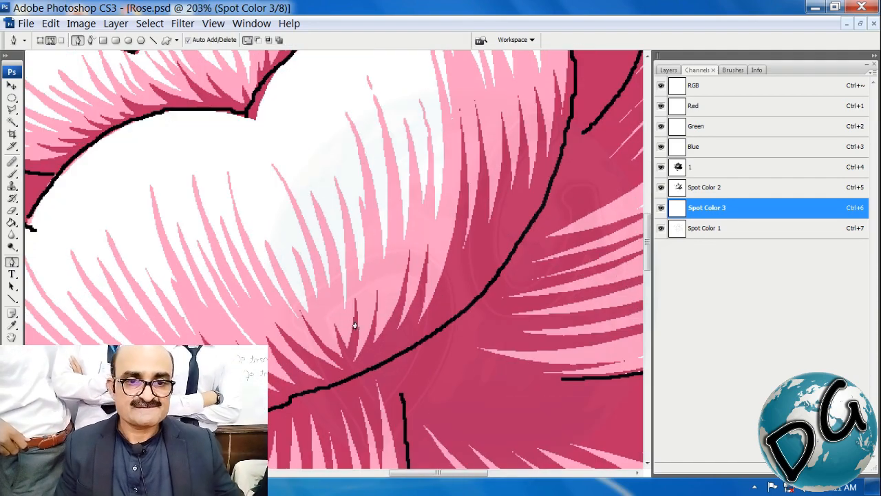
{"action": "key", "text": "b"}
{"action": "left_click_drag", "start_coordinate": [608, 148], "coordinate": [507, 146]}
{"action": "left_click_drag", "start_coordinate": [417, 184], "coordinate": [271, 313]}
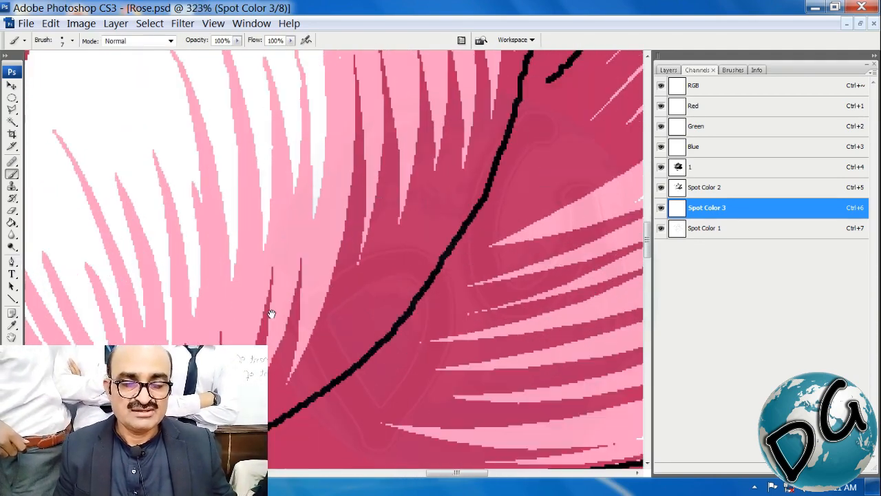
{"action": "mouse_move", "coordinate": [527, 152]}
{"action": "left_mouse_down"}
{"action": "mouse_move", "coordinate": [393, 180]}
{"action": "mouse_move", "coordinate": [487, 146]}
{"action": "left_mouse_up"}
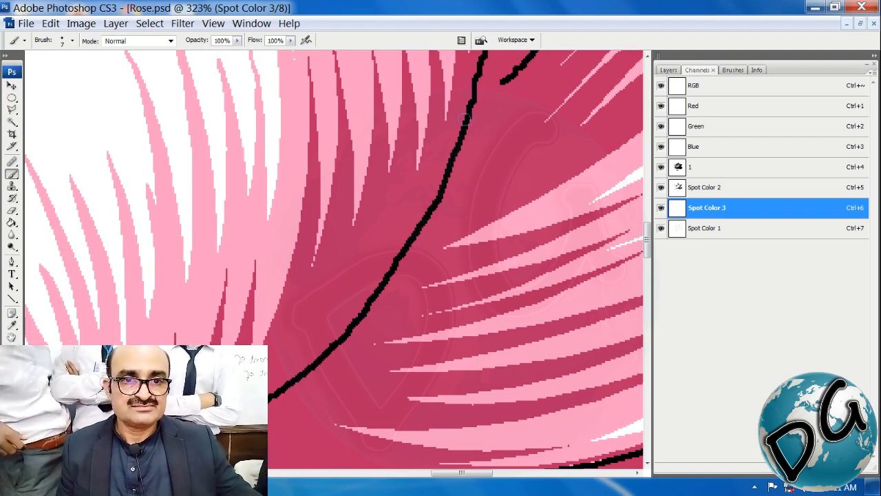
{"action": "mouse_move", "coordinate": [449, 159]}
{"action": "left_mouse_down"}
{"action": "mouse_move", "coordinate": [356, 314]}
{"action": "mouse_move", "coordinate": [267, 404]}
{"action": "left_mouse_up"}
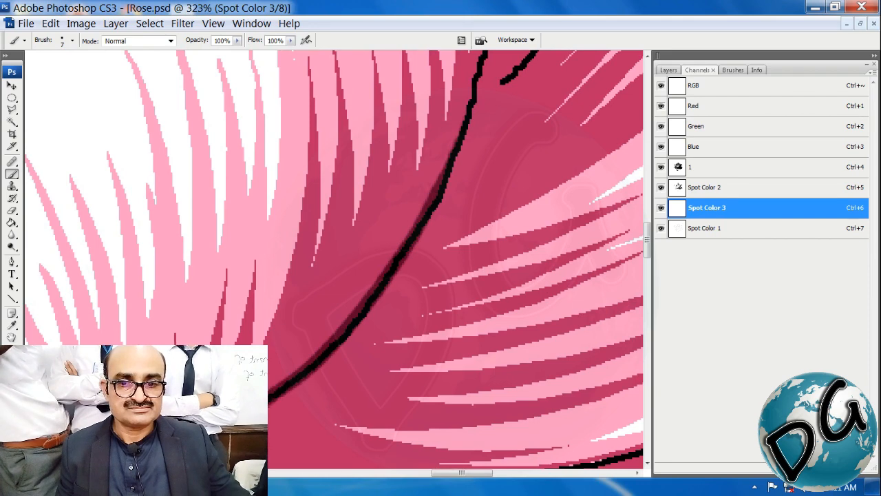
{"action": "scroll", "coordinate": [344, 301], "scroll_direction": "up", "scroll_amount": 2}
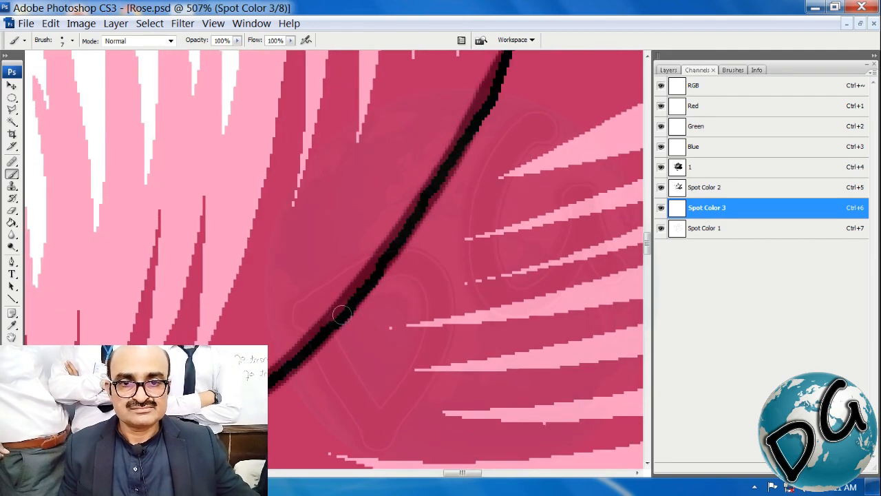
{"action": "key", "text": "Tab"}
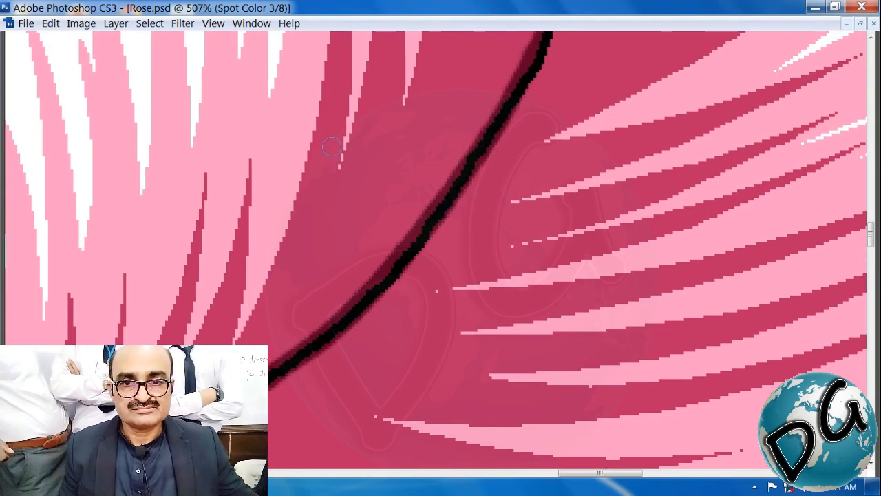
Brush three tapered maroon strokes in Spot Color 3 along the big front petal's lower-right outline, following the curve of the dark pink shading
{"action": "mouse_move", "coordinate": [331, 147]}
{"action": "left_mouse_down"}
{"action": "mouse_move", "coordinate": [298, 265]}
{"action": "mouse_move", "coordinate": [249, 342]}
{"action": "left_mouse_up"}
{"action": "left_click_drag", "start_coordinate": [344, 317], "coordinate": [304, 349]}
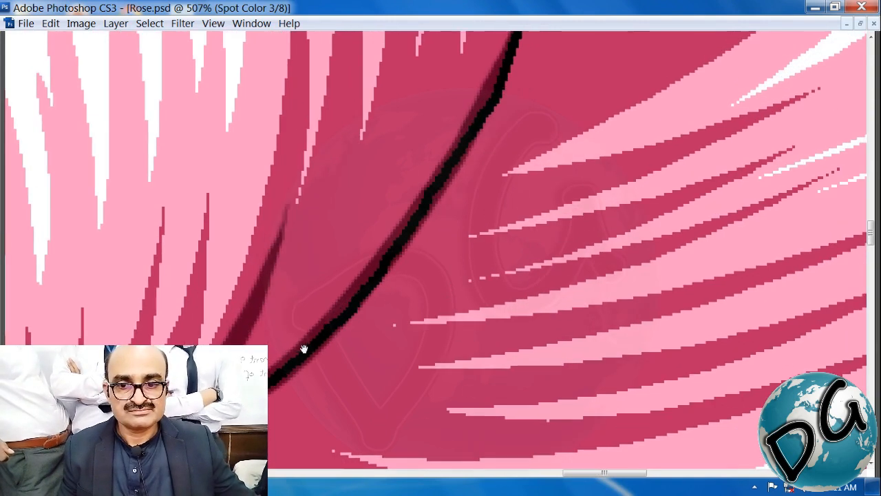
{"action": "mouse_move", "coordinate": [346, 170]}
{"action": "left_mouse_down"}
{"action": "mouse_move", "coordinate": [323, 246]}
{"action": "mouse_move", "coordinate": [261, 365]}
{"action": "left_mouse_up"}
{"action": "left_click_drag", "start_coordinate": [308, 342], "coordinate": [208, 422]}
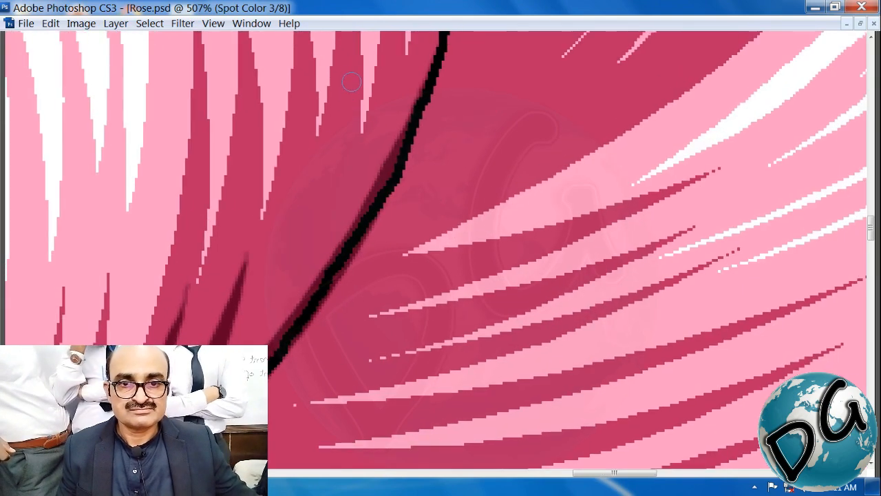
{"action": "mouse_move", "coordinate": [351, 82]}
{"action": "left_mouse_down"}
{"action": "mouse_move", "coordinate": [314, 255]}
{"action": "mouse_move", "coordinate": [271, 342]}
{"action": "left_mouse_up"}
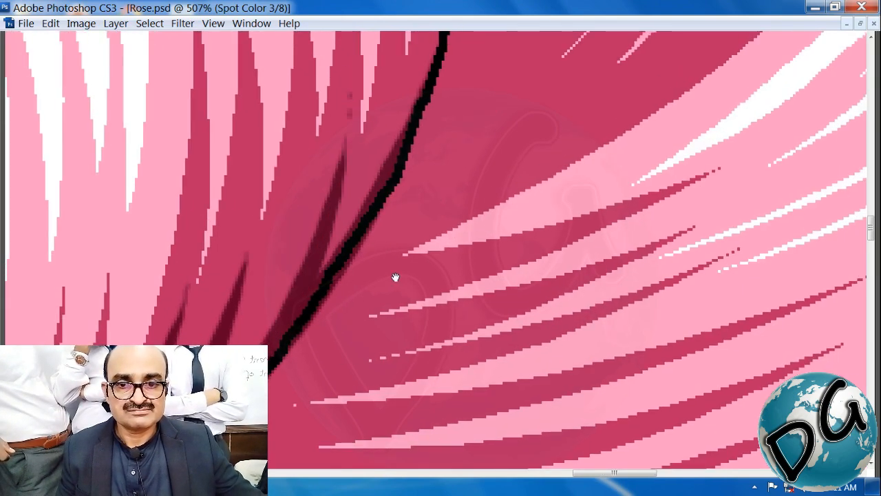
Brush a longer tapered maroon stroke sweeping down into the big front petal's bottom outline, below the first three strokes
{"action": "left_click_drag", "start_coordinate": [395, 276], "coordinate": [365, 322]}
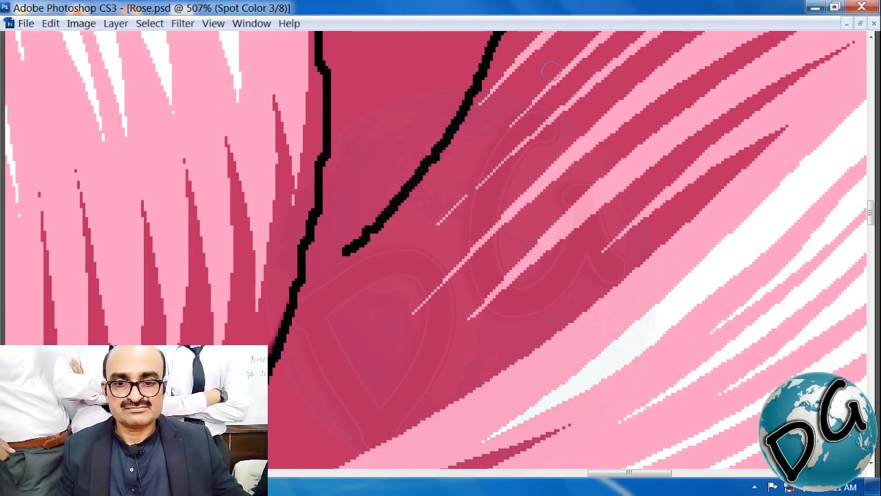
{"action": "mouse_move", "coordinate": [323, 295]}
{"action": "left_mouse_down"}
{"action": "mouse_move", "coordinate": [390, 240]}
{"action": "mouse_move", "coordinate": [569, 50]}
{"action": "mouse_move", "coordinate": [549, 68]}
{"action": "left_mouse_up"}
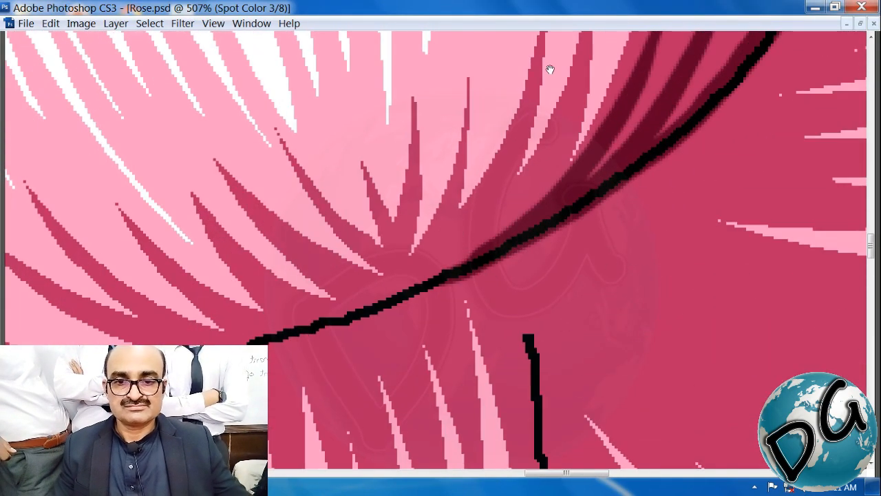
{"action": "left_click_drag", "start_coordinate": [501, 312], "coordinate": [444, 297]}
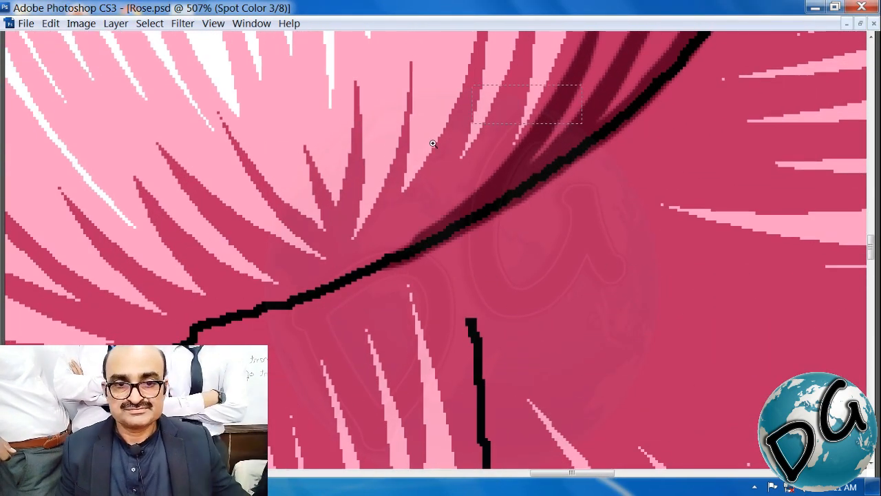
{"action": "scroll", "coordinate": [433, 144], "scroll_direction": "up", "scroll_amount": 1}
{"action": "left_click_drag", "start_coordinate": [332, 324], "coordinate": [347, 315]}
{"action": "mouse_move", "coordinate": [486, 134]}
{"action": "left_mouse_down"}
{"action": "mouse_move", "coordinate": [442, 236]}
{"action": "mouse_move", "coordinate": [372, 310]}
{"action": "mouse_move", "coordinate": [280, 350]}
{"action": "mouse_move", "coordinate": [223, 362]}
{"action": "left_mouse_up"}
{"action": "left_click_drag", "start_coordinate": [284, 366], "coordinate": [494, 273]}
Brush four curved maroon strokes leftward along the big front petal's bottom outline, each tapering up into the dark pink shading
{"action": "mouse_move", "coordinate": [315, 217]}
{"action": "left_mouse_down"}
{"action": "mouse_move", "coordinate": [399, 265]}
{"action": "mouse_move", "coordinate": [456, 246]}
{"action": "left_mouse_up"}
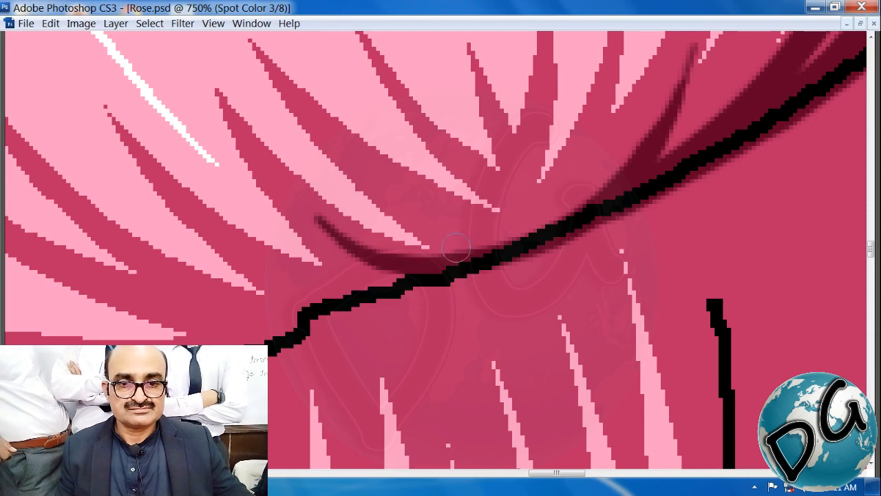
{"action": "mouse_move", "coordinate": [404, 191]}
{"action": "left_mouse_down"}
{"action": "mouse_move", "coordinate": [512, 249]}
{"action": "mouse_move", "coordinate": [543, 248]}
{"action": "left_mouse_up"}
{"action": "mouse_move", "coordinate": [393, 329]}
{"action": "left_mouse_down"}
{"action": "mouse_move", "coordinate": [422, 309]}
{"action": "mouse_move", "coordinate": [573, 269]}
{"action": "left_mouse_up"}
{"action": "mouse_move", "coordinate": [310, 194]}
{"action": "left_mouse_down"}
{"action": "mouse_move", "coordinate": [393, 246]}
{"action": "mouse_move", "coordinate": [499, 254]}
{"action": "mouse_move", "coordinate": [635, 217]}
{"action": "left_mouse_up"}
{"action": "mouse_move", "coordinate": [515, 290]}
{"action": "left_mouse_down"}
{"action": "mouse_move", "coordinate": [625, 255]}
{"action": "mouse_move", "coordinate": [667, 258]}
{"action": "left_mouse_up"}
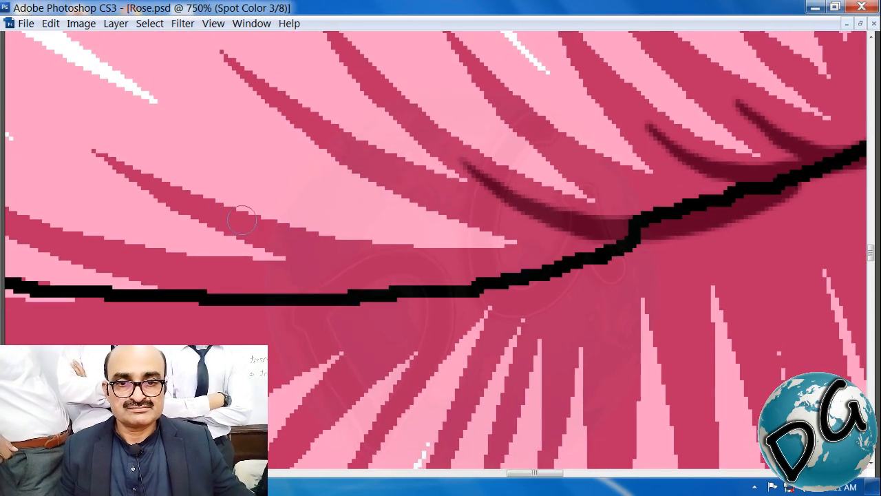
{"action": "mouse_move", "coordinate": [259, 232]}
{"action": "left_mouse_down"}
{"action": "mouse_move", "coordinate": [317, 258]}
{"action": "mouse_move", "coordinate": [394, 276]}
{"action": "mouse_move", "coordinate": [515, 268]}
{"action": "mouse_move", "coordinate": [609, 247]}
{"action": "left_mouse_up"}
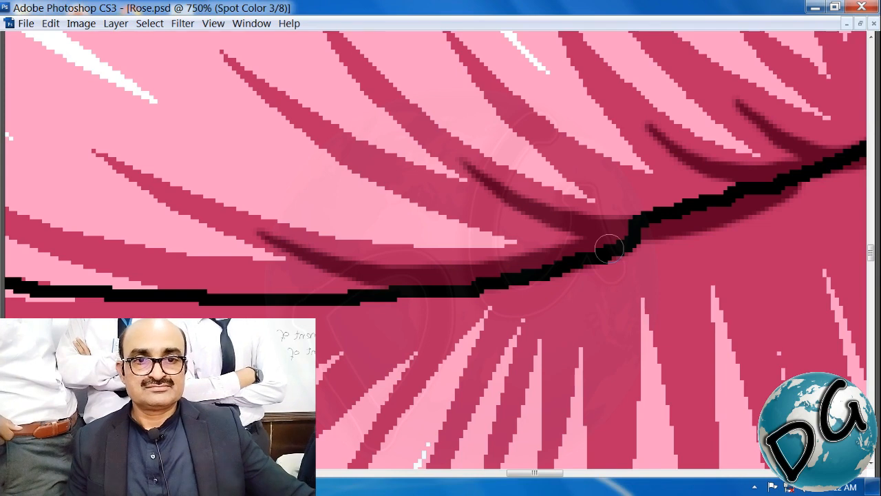
Brush maroon shading under the end of the inner right petal's outline and down the outer side of the big front petal's right outline
{"action": "key", "text": "ctrl+minus"}
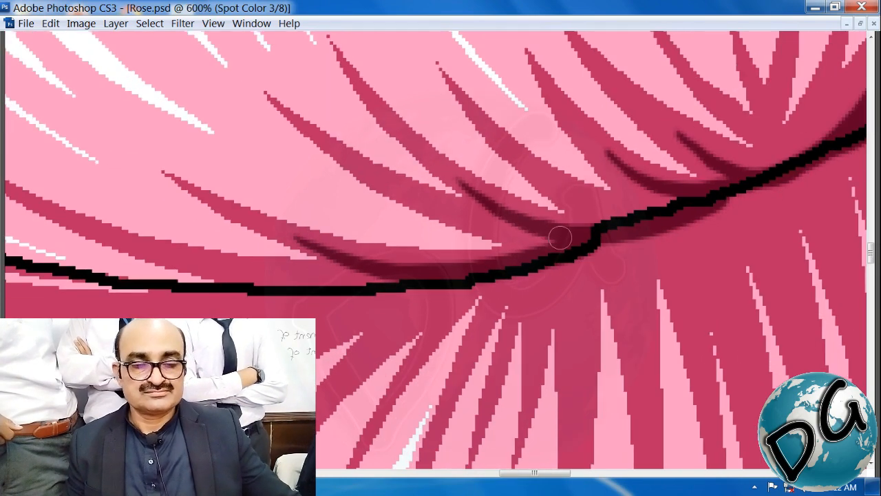
{"action": "mouse_move", "coordinate": [774, 151]}
{"action": "left_mouse_down"}
{"action": "mouse_move", "coordinate": [701, 186]}
{"action": "mouse_move", "coordinate": [397, 279]}
{"action": "left_mouse_up"}
{"action": "left_click_drag", "start_coordinate": [857, 336], "coordinate": [482, 319]}
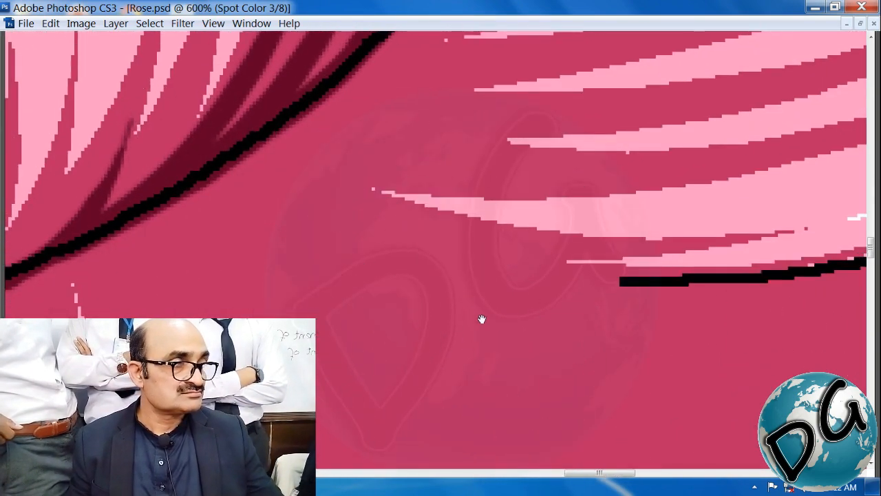
{"action": "key", "text": "ctrl+minus"}
{"action": "key", "text": "ctrl+minus"}
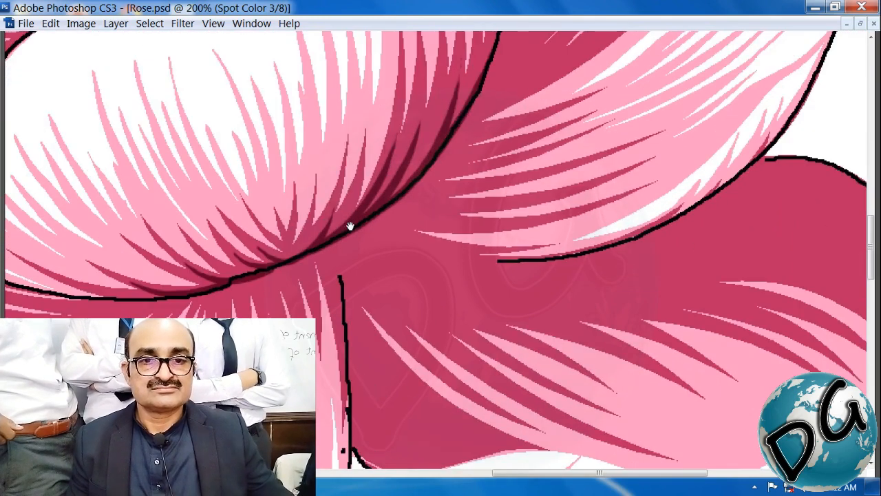
{"action": "scroll", "coordinate": [321, 274], "scroll_direction": "down", "scroll_amount": 3}
{"action": "left_click_drag", "start_coordinate": [405, 293], "coordinate": [354, 344]}
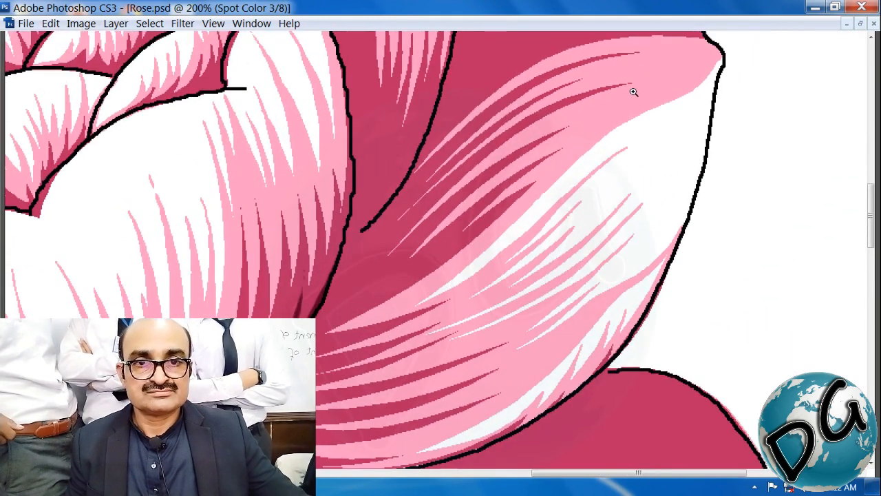
{"action": "left_click_drag", "start_coordinate": [633, 90], "coordinate": [190, 384]}
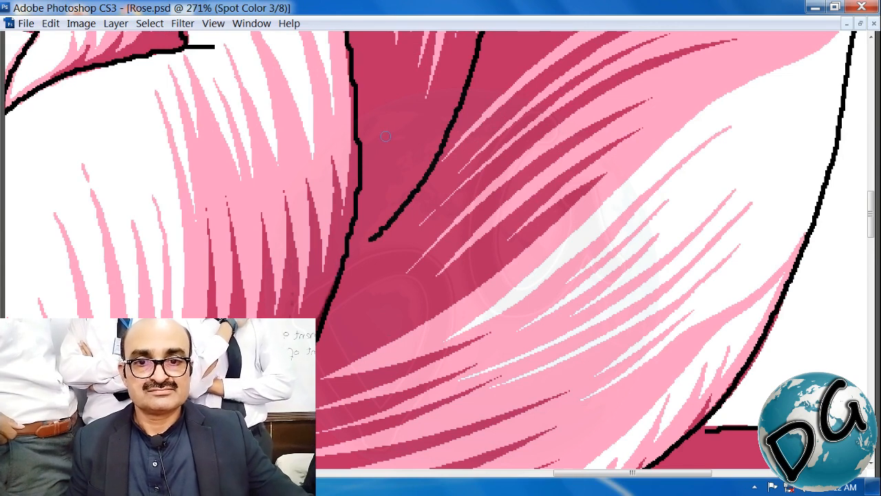
{"action": "left_click_drag", "start_coordinate": [307, 297], "coordinate": [168, 434]}
{"action": "left_click_drag", "start_coordinate": [535, 117], "coordinate": [416, 151]}
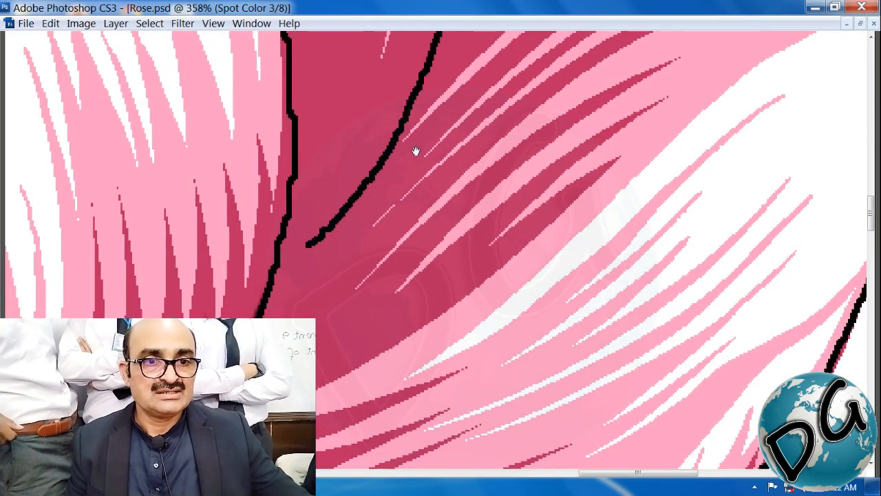
{"action": "mouse_move", "coordinate": [425, 81]}
{"action": "left_mouse_down"}
{"action": "mouse_move", "coordinate": [347, 215]}
{"action": "mouse_move", "coordinate": [275, 280]}
{"action": "mouse_move", "coordinate": [321, 296]}
{"action": "mouse_move", "coordinate": [397, 183]}
{"action": "mouse_move", "coordinate": [288, 300]}
{"action": "left_mouse_up"}
{"action": "left_click_drag", "start_coordinate": [402, 305], "coordinate": [446, 267]}
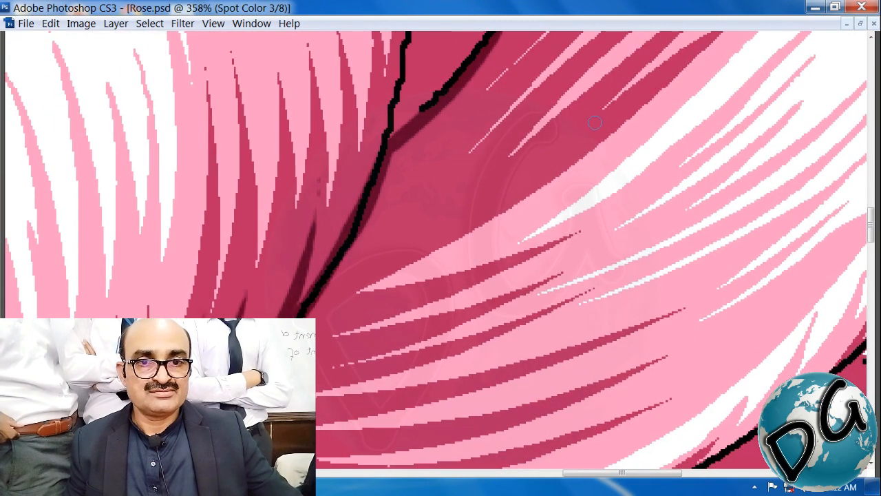
Brush a long maroon stroke along the upper-right petal's dark pink lower edge and add tapered strokes fanning out from the petal's base
{"action": "mouse_move", "coordinate": [595, 123]}
{"action": "left_mouse_down"}
{"action": "mouse_move", "coordinate": [467, 229]}
{"action": "mouse_move", "coordinate": [309, 303]}
{"action": "left_mouse_up"}
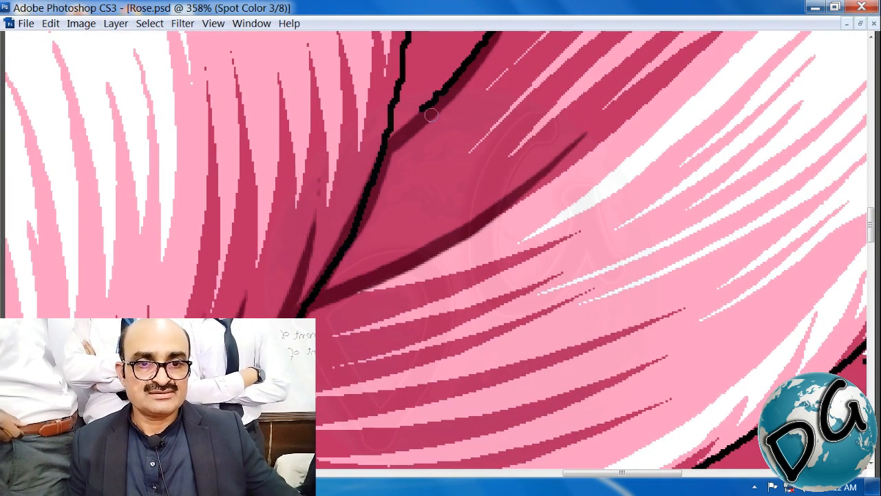
{"action": "left_click_drag", "start_coordinate": [419, 126], "coordinate": [370, 201]}
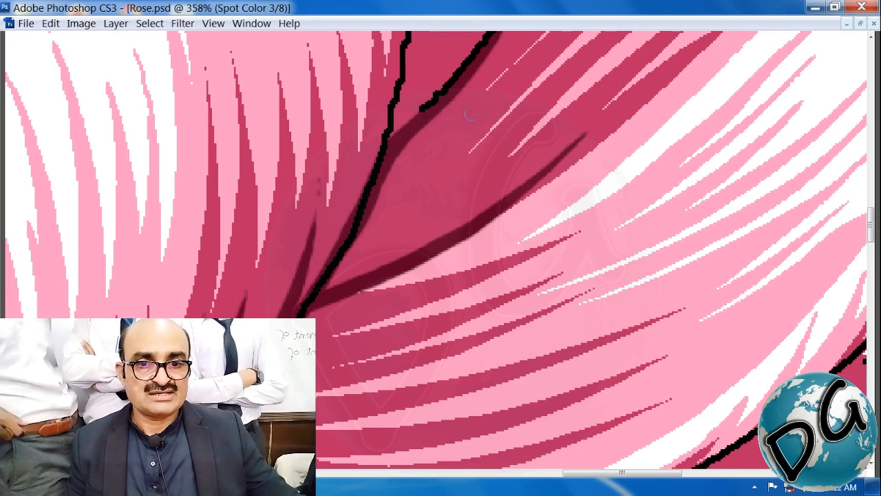
{"action": "left_click_drag", "start_coordinate": [461, 103], "coordinate": [379, 181]}
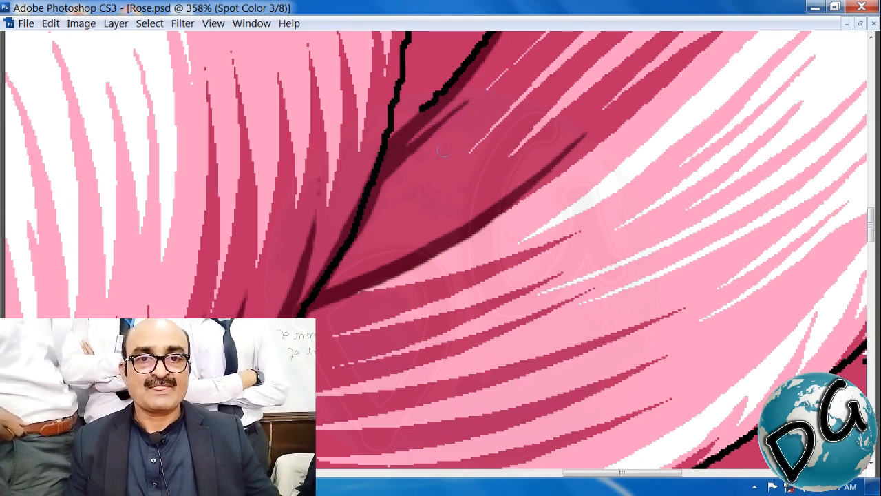
{"action": "left_click_drag", "start_coordinate": [470, 124], "coordinate": [365, 208]}
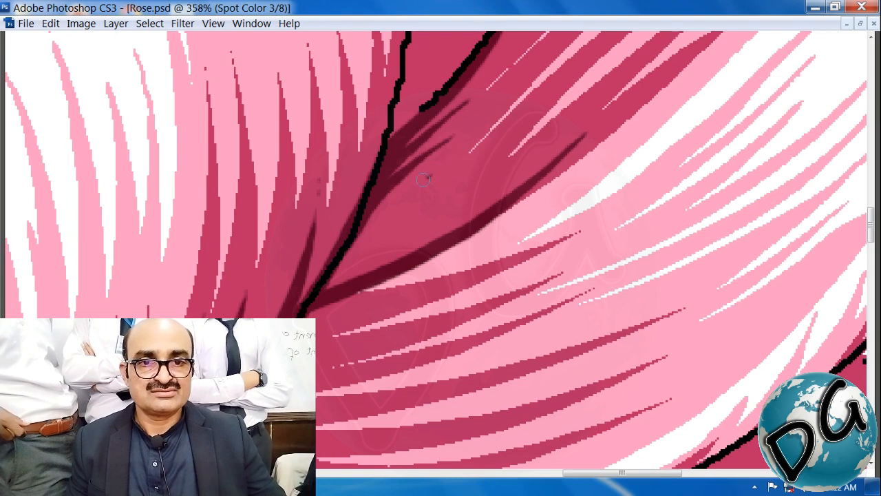
{"action": "left_click_drag", "start_coordinate": [424, 179], "coordinate": [355, 241]}
{"action": "mouse_move", "coordinate": [524, 144]}
{"action": "left_mouse_down"}
{"action": "mouse_move", "coordinate": [429, 219]}
{"action": "mouse_move", "coordinate": [355, 260]}
{"action": "left_mouse_up"}
{"action": "left_click_drag", "start_coordinate": [367, 230], "coordinate": [335, 266]}
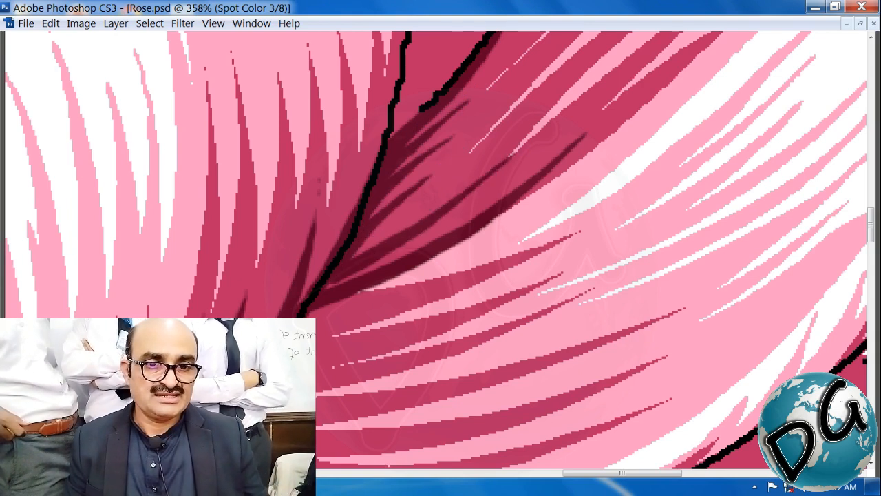
Brush four short tapered maroon strokes from the front petal's lower-right outline outward into the base of the upper-right petal
{"action": "mouse_move", "coordinate": [427, 248]}
{"action": "left_mouse_down"}
{"action": "mouse_move", "coordinate": [345, 284]}
{"action": "mouse_move", "coordinate": [329, 263]}
{"action": "mouse_move", "coordinate": [406, 206]}
{"action": "mouse_move", "coordinate": [408, 147]}
{"action": "left_mouse_up"}
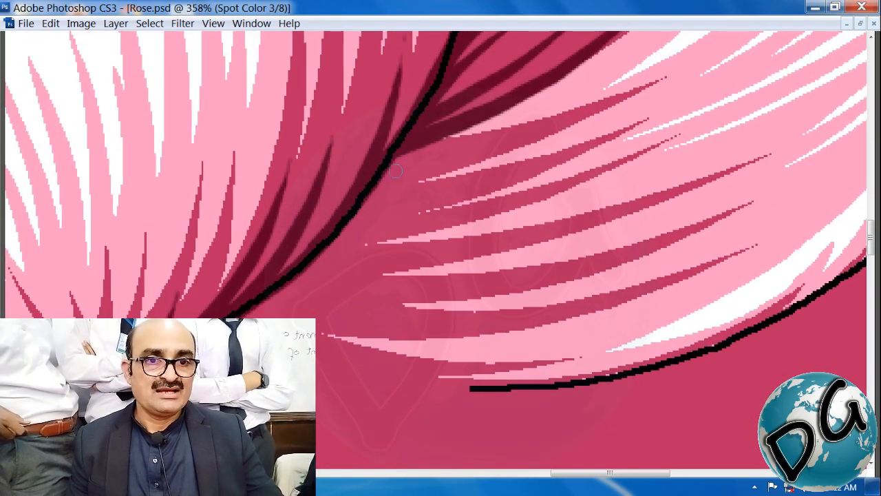
{"action": "left_click_drag", "start_coordinate": [354, 255], "coordinate": [472, 217]}
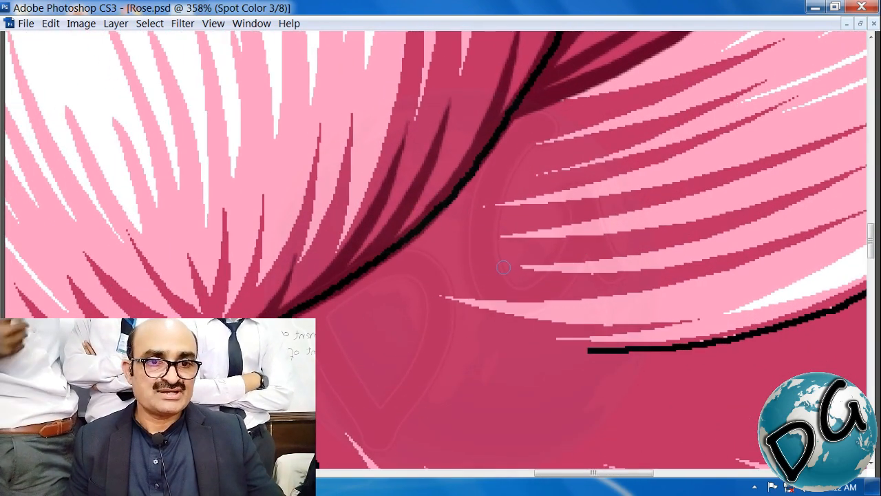
{"action": "left_click_drag", "start_coordinate": [493, 267], "coordinate": [369, 261]}
{"action": "left_click_drag", "start_coordinate": [527, 222], "coordinate": [416, 230]}
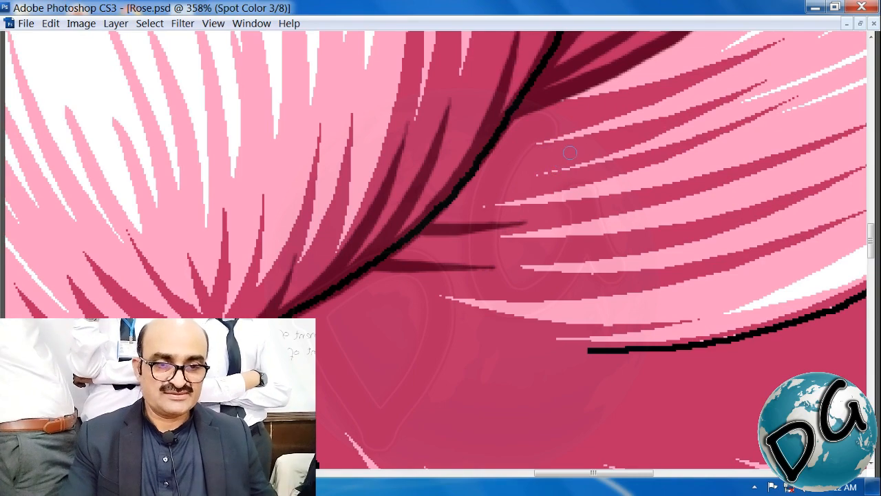
{"action": "left_click_drag", "start_coordinate": [570, 153], "coordinate": [470, 170]}
{"action": "left_click_drag", "start_coordinate": [571, 123], "coordinate": [497, 135]}
Draw a curved Pen path along the top outline of the upper-right petal's dark pink fold, from its tip to the inner right petal
{"action": "mouse_move", "coordinate": [340, 247]}
{"action": "left_mouse_down"}
{"action": "mouse_move", "coordinate": [395, 80]}
{"action": "mouse_move", "coordinate": [78, 100]}
{"action": "left_mouse_up"}
{"action": "key", "text": "ctrl+minus"}
{"action": "key", "text": "ctrl+minus"}
{"action": "key", "text": "ctrl+minus"}
{"action": "key", "text": "ctrl+minus"}
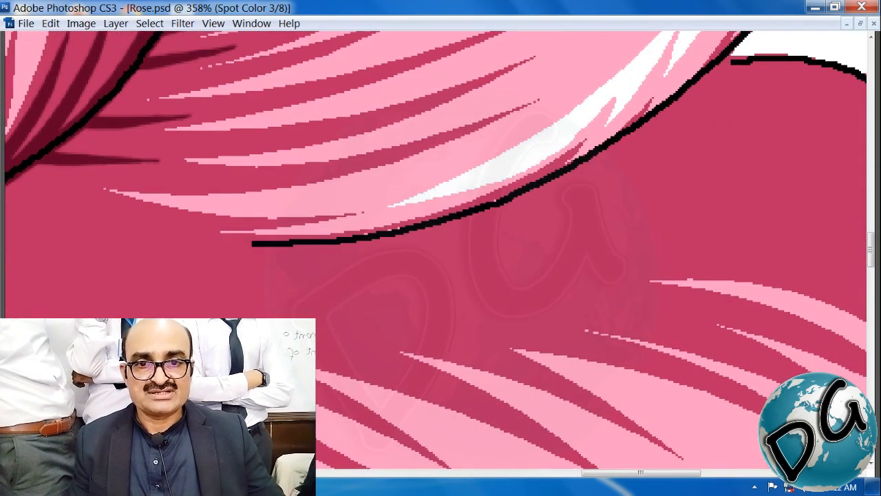
{"action": "scroll", "coordinate": [590, 229], "scroll_direction": "up", "scroll_amount": 3}
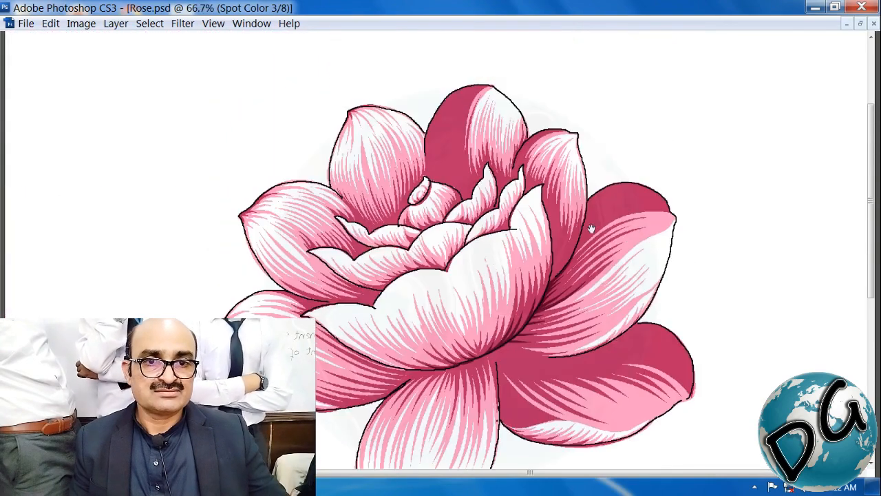
{"action": "left_click_drag", "start_coordinate": [372, 371], "coordinate": [499, 306]}
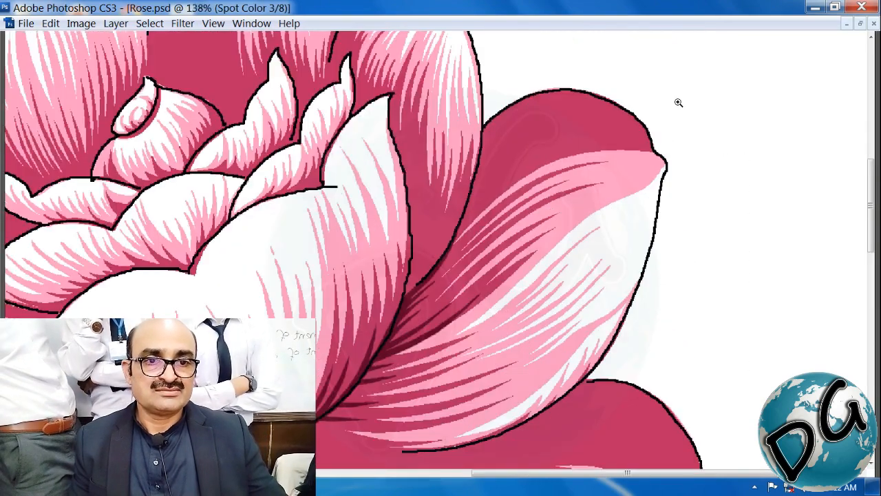
{"action": "left_click", "coordinate": [507, 203]}
{"action": "left_click_drag", "start_coordinate": [441, 305], "coordinate": [269, 394]}
{"action": "left_click_drag", "start_coordinate": [433, 200], "coordinate": [537, 162]}
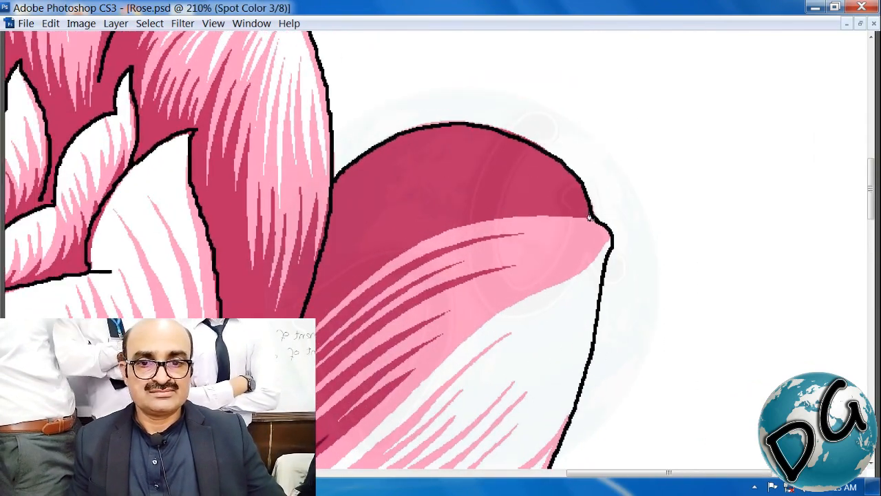
{"action": "left_click", "coordinate": [334, 184]}
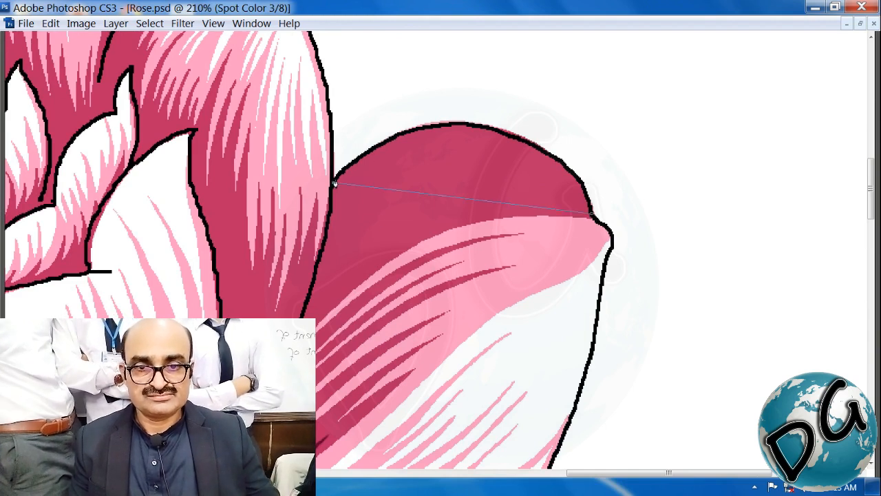
{"action": "left_click_drag", "start_coordinate": [464, 200], "coordinate": [470, 125]}
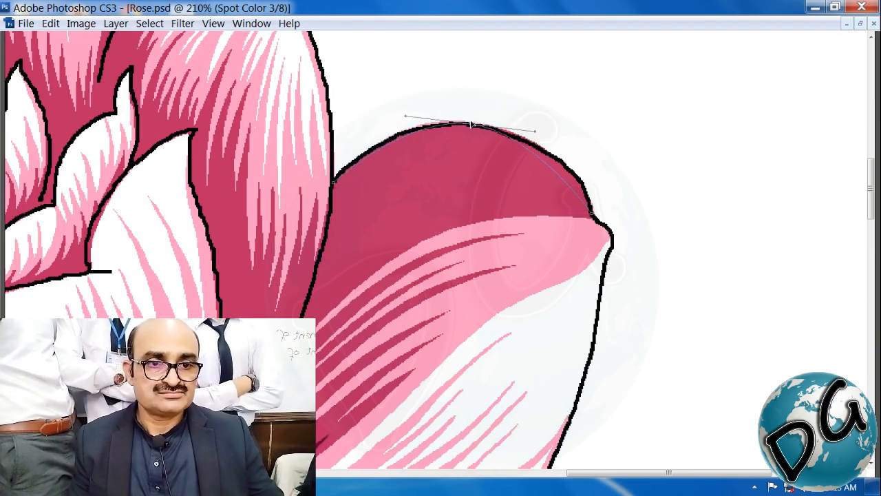
{"action": "left_click_drag", "start_coordinate": [535, 130], "coordinate": [587, 132]}
{"action": "left_click_drag", "start_coordinate": [406, 122], "coordinate": [387, 115]}
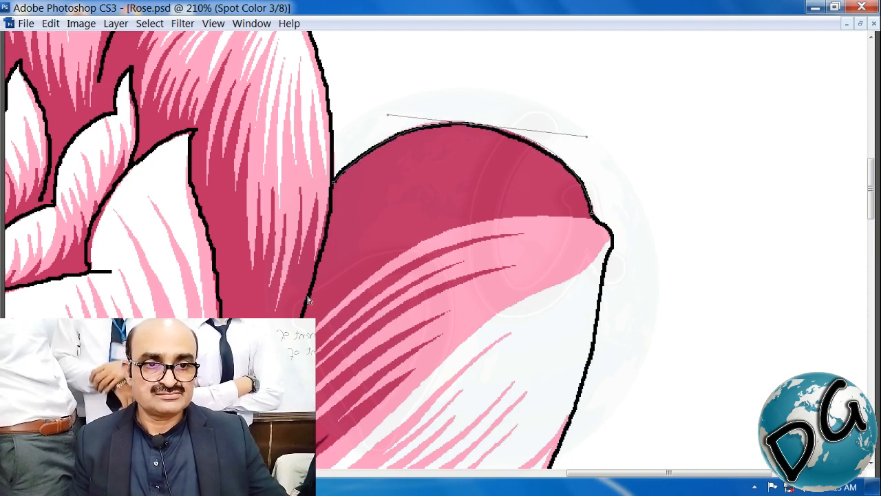
Close the path down the inner right petal's outline and through a curved edge inside the fold, and fill it with maroon
{"action": "left_click", "coordinate": [296, 332]}
{"action": "left_click_drag", "start_coordinate": [316, 257], "coordinate": [320, 259]}
{"action": "left_click", "coordinate": [593, 222]}
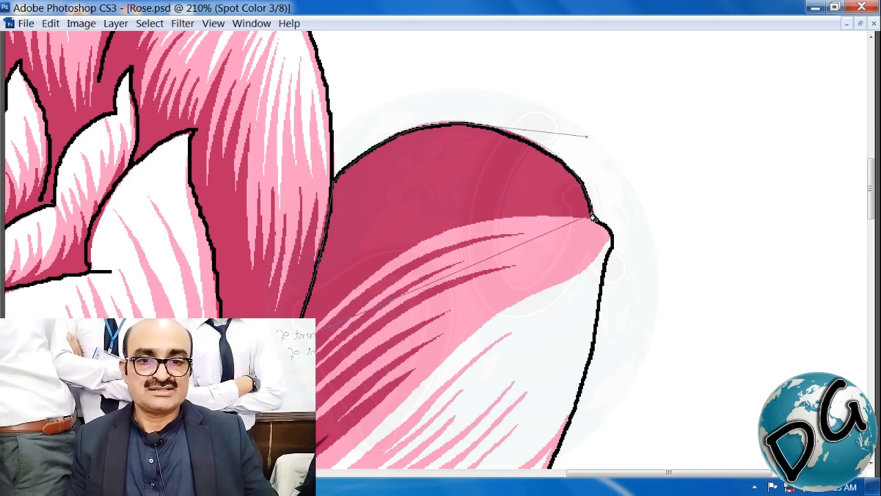
{"action": "left_click_drag", "start_coordinate": [457, 272], "coordinate": [434, 198]}
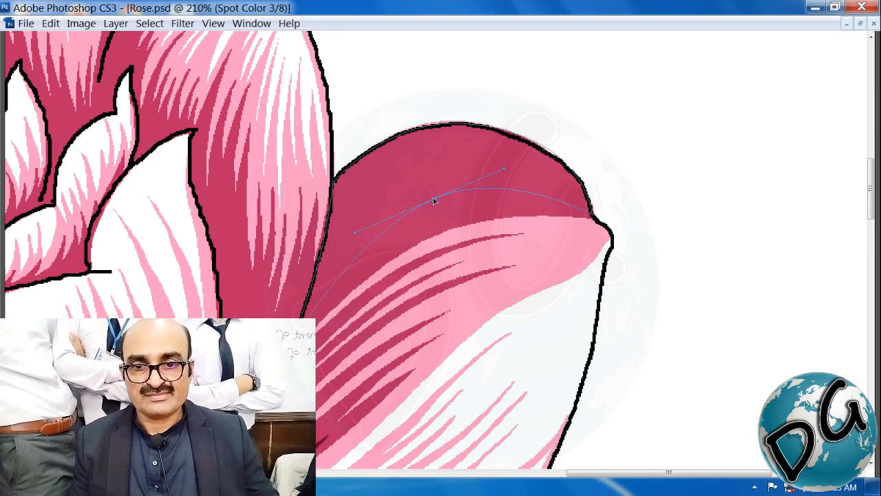
{"action": "left_click_drag", "start_coordinate": [504, 168], "coordinate": [527, 157]}
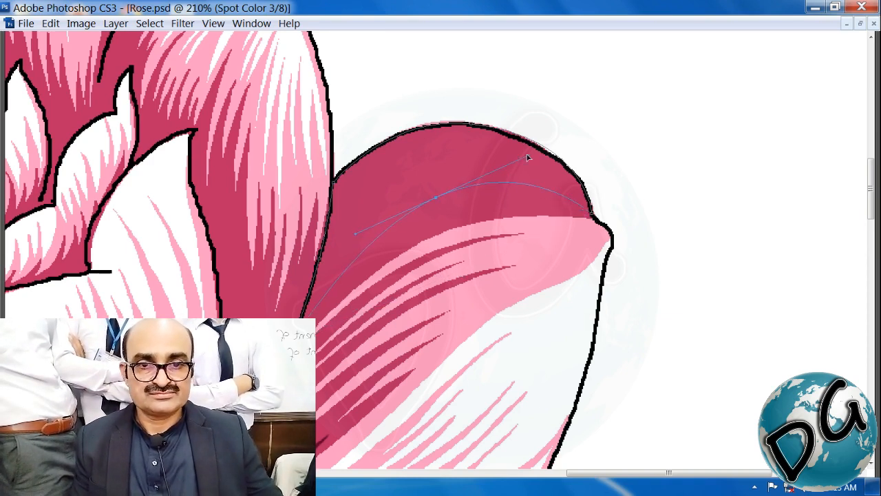
{"action": "left_click_drag", "start_coordinate": [356, 235], "coordinate": [338, 242]}
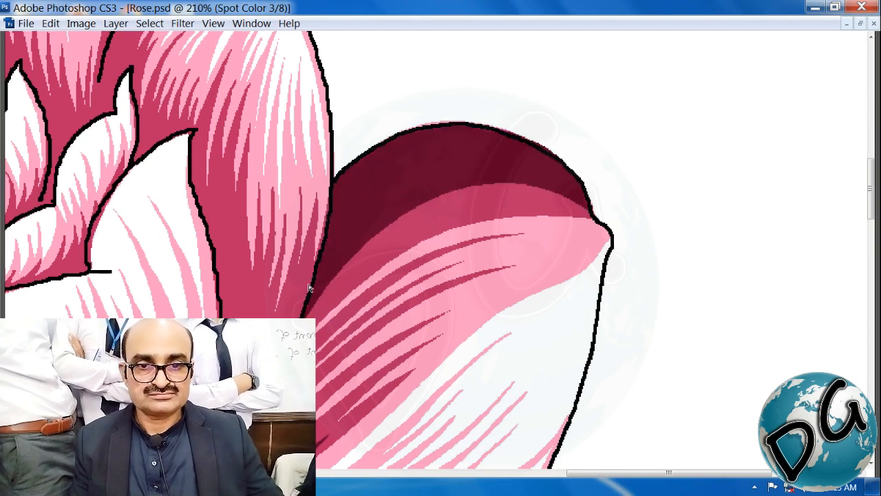
Draw a thin curved Pen sliver just below the maroon area on the upper-right petal's fold and fill it with maroon
{"action": "key", "text": "ctrl+minus"}
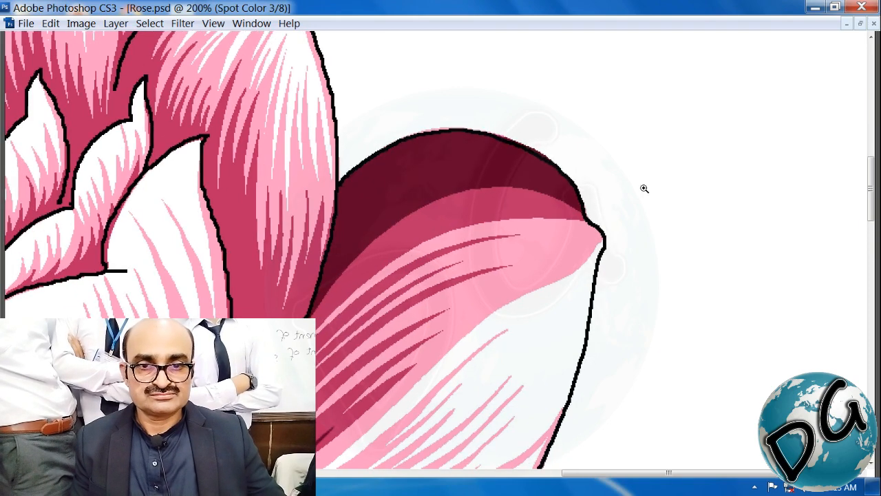
{"action": "left_click_drag", "start_coordinate": [542, 186], "coordinate": [296, 361]}
{"action": "left_click_drag", "start_coordinate": [319, 195], "coordinate": [252, 199]}
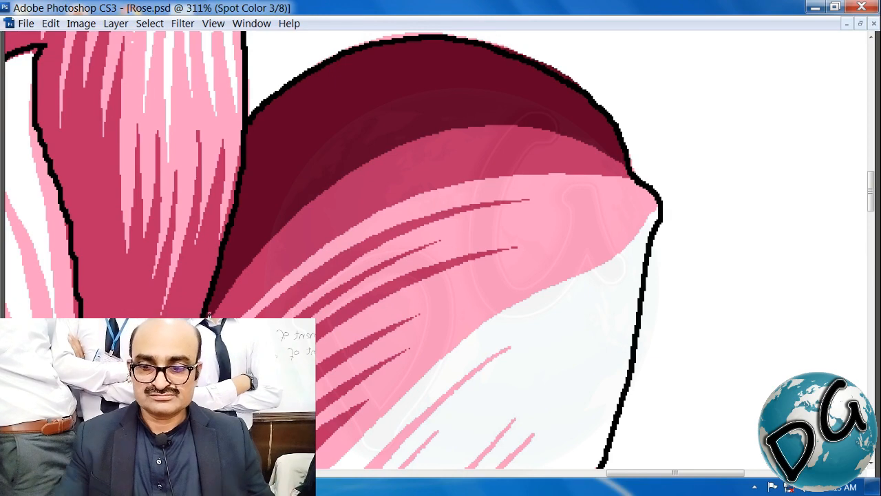
{"action": "left_click", "coordinate": [552, 150]}
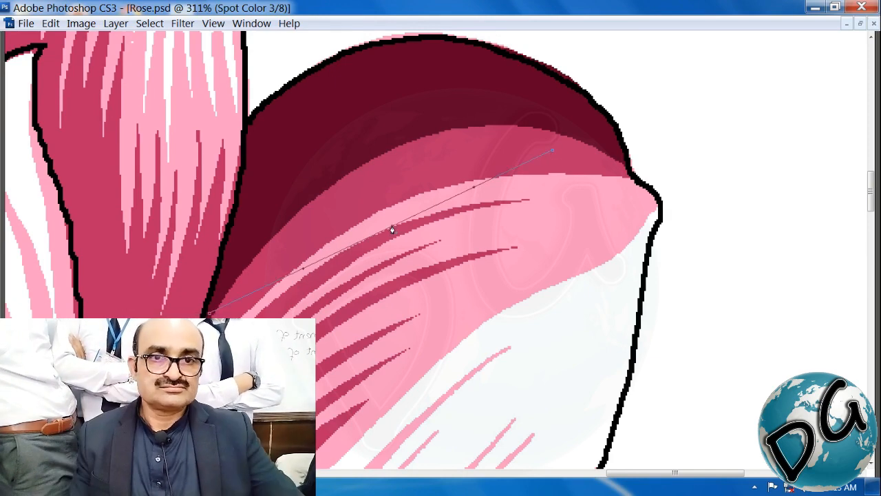
{"action": "left_click_drag", "start_coordinate": [393, 229], "coordinate": [375, 175]}
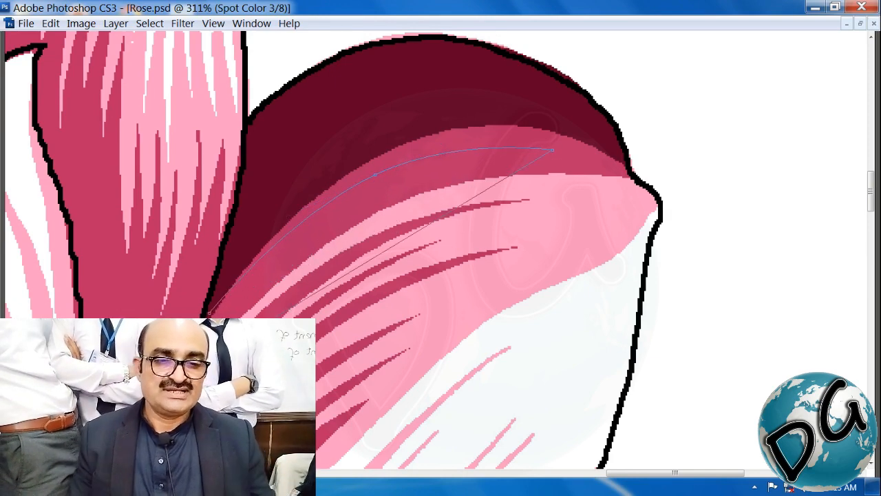
{"action": "left_click_drag", "start_coordinate": [354, 216], "coordinate": [362, 195]}
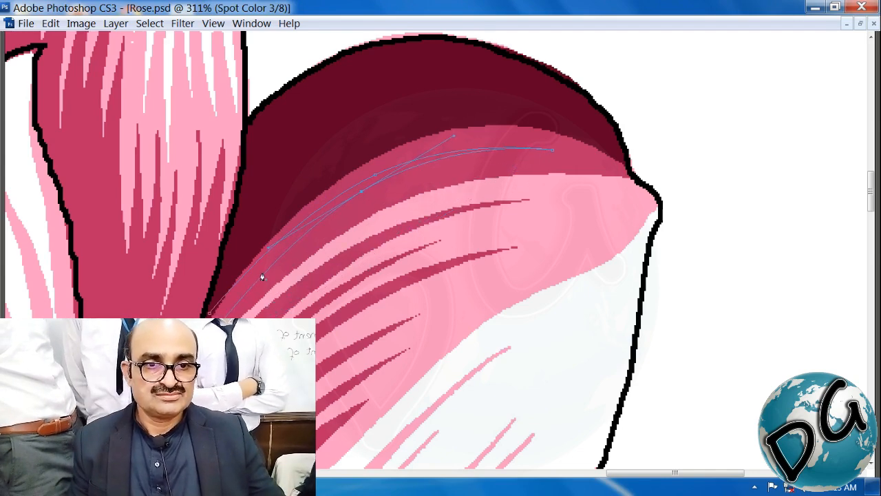
{"action": "key", "text": "Return"}
Draw a curved Pen path along the lower-right petal's outer outline, continuing under the upper-right petal's lower outline to the front petal
{"action": "key", "text": "ctrl+minus"}
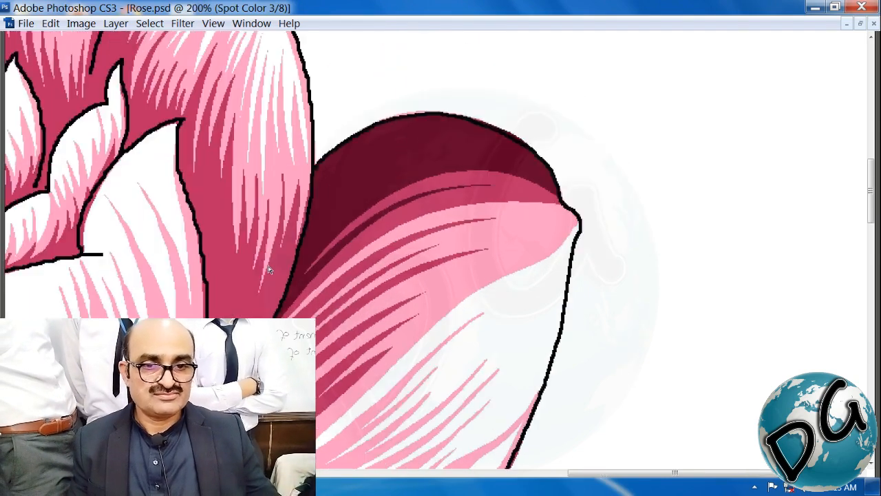
{"action": "key", "text": "ctrl+minus"}
{"action": "key", "text": "ctrl+minus"}
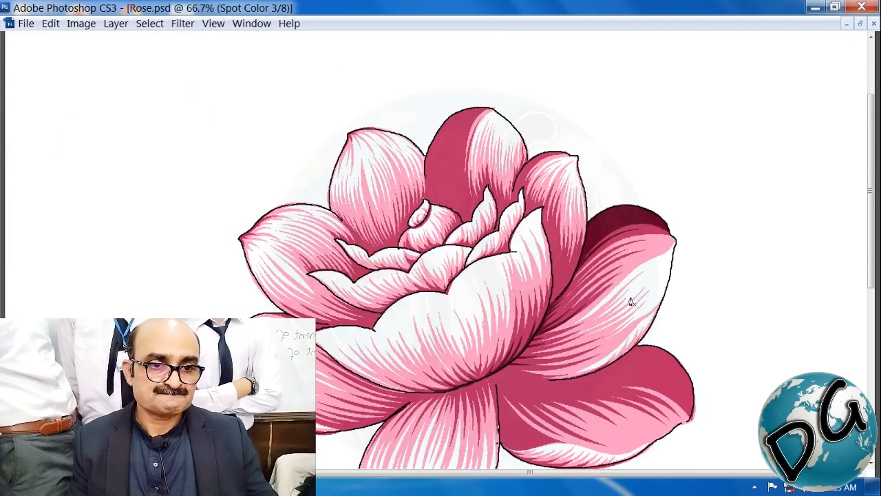
{"action": "scroll", "coordinate": [523, 275], "scroll_direction": "down", "scroll_amount": 3}
{"action": "left_click_drag", "start_coordinate": [711, 228], "coordinate": [358, 378]}
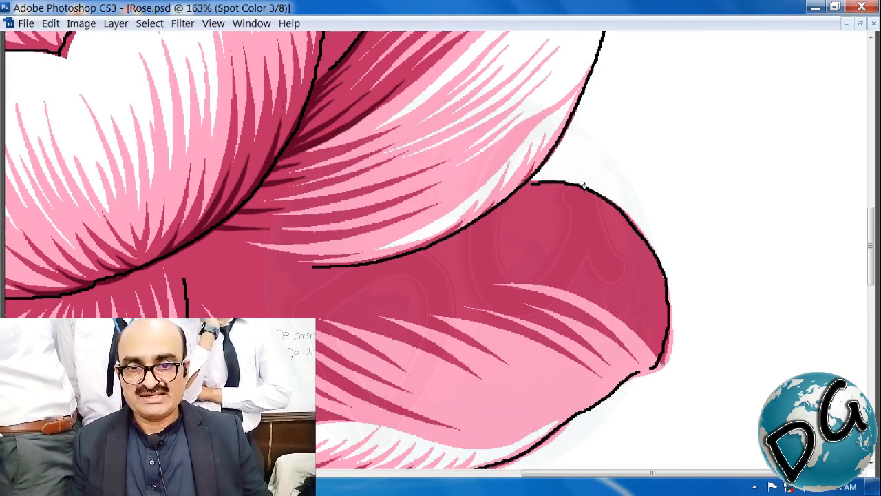
{"action": "left_click", "coordinate": [528, 183]}
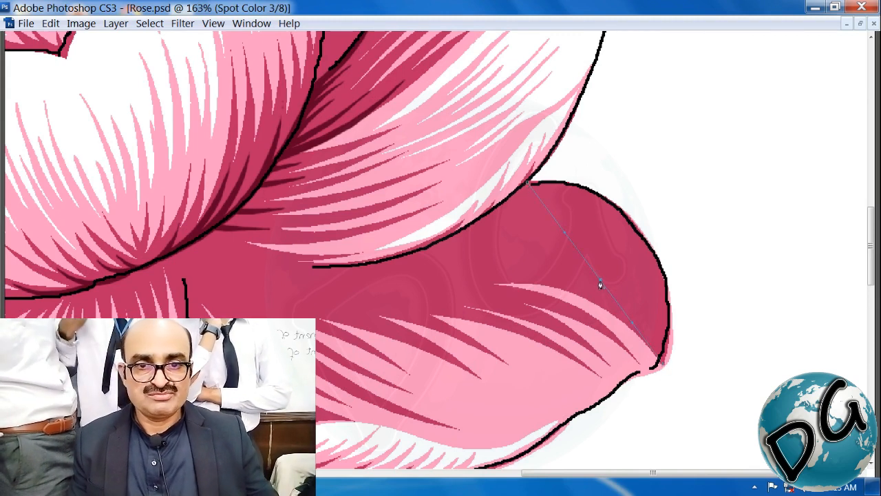
{"action": "left_click_drag", "start_coordinate": [600, 280], "coordinate": [638, 227]}
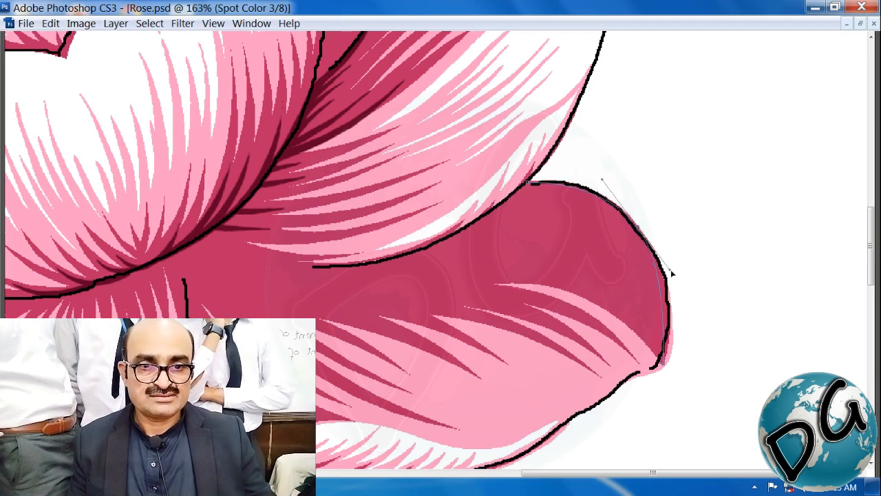
{"action": "left_click_drag", "start_coordinate": [671, 274], "coordinate": [689, 293]}
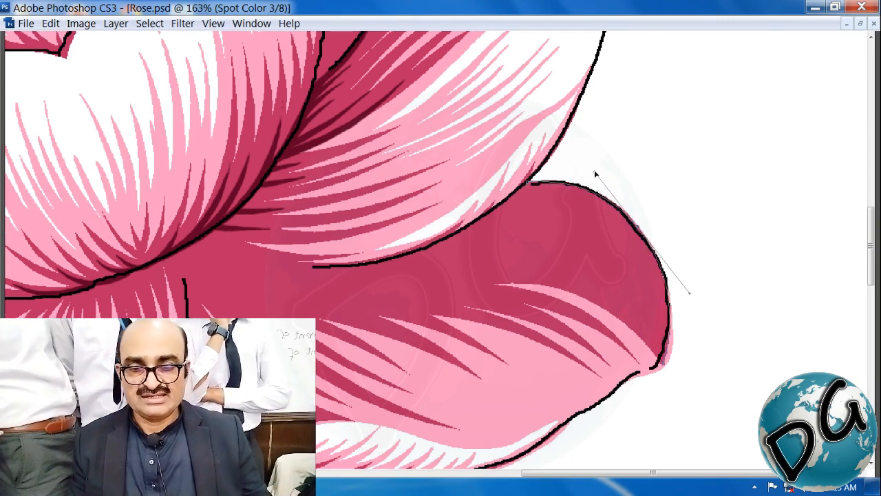
{"action": "left_click_drag", "start_coordinate": [596, 174], "coordinate": [591, 167]}
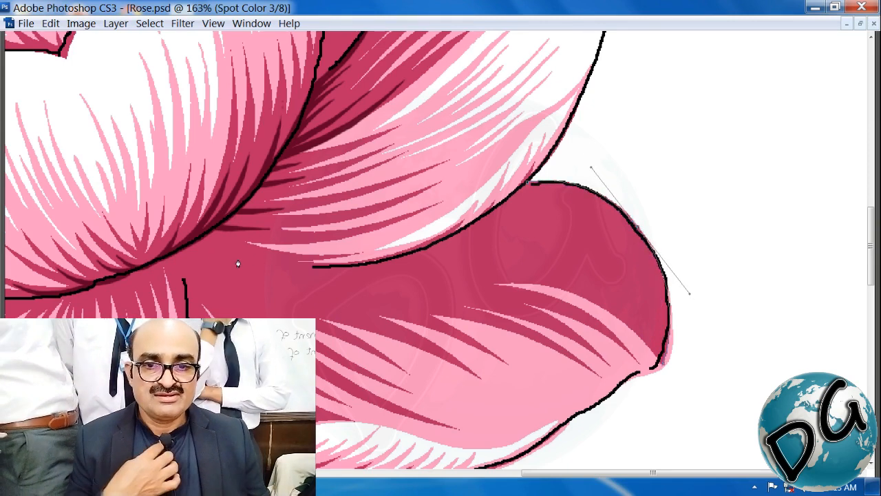
{"action": "left_click", "coordinate": [209, 236]}
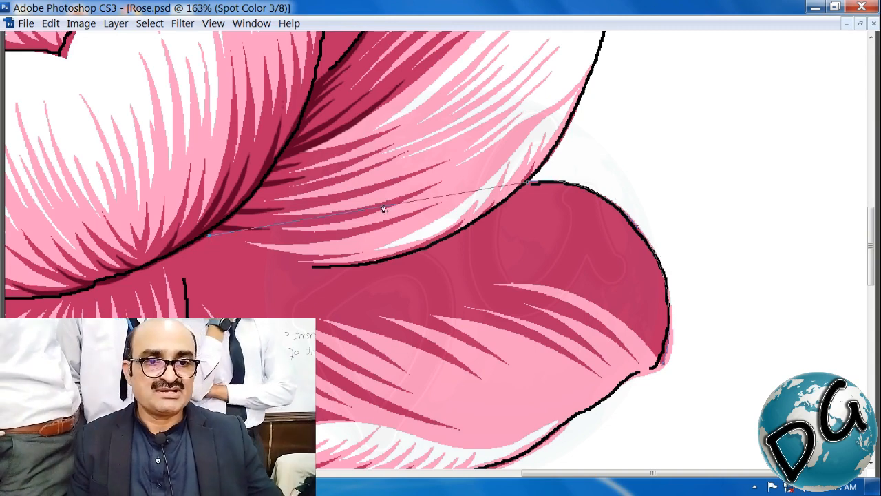
{"action": "left_click_drag", "start_coordinate": [358, 264], "coordinate": [465, 253]}
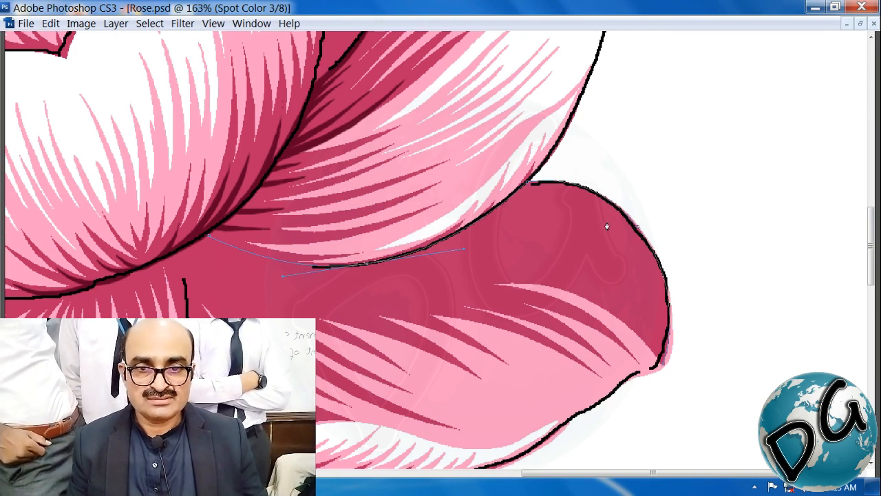
Extend the path back rightward with four short tapered spikes pointing into the lower-right petal beneath the upper-right petal's outline
{"action": "left_click", "coordinate": [323, 290]}
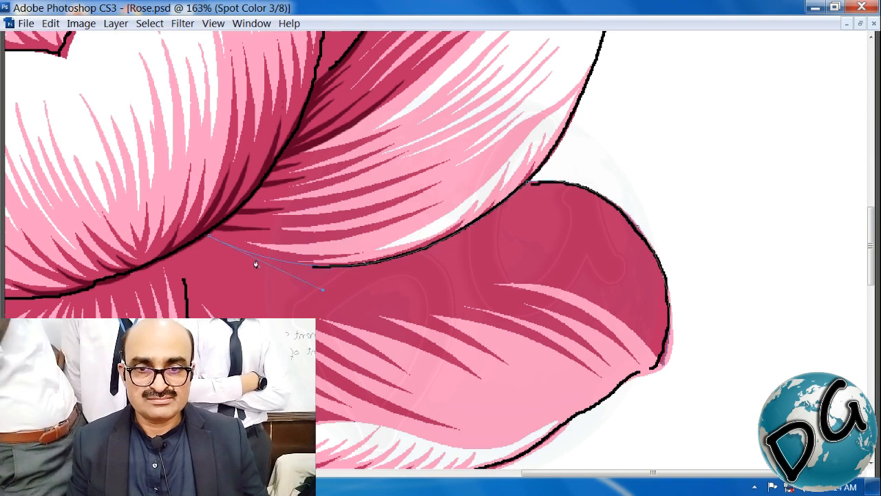
{"action": "left_click_drag", "start_coordinate": [265, 267], "coordinate": [253, 268]}
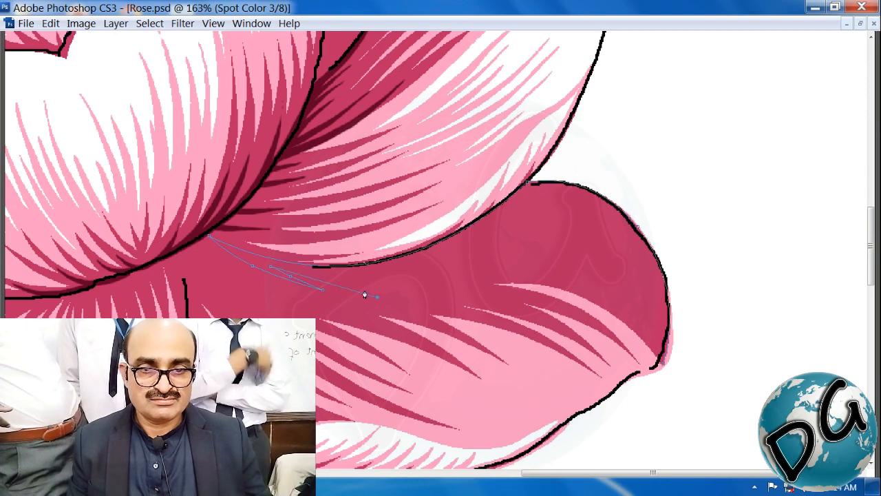
{"action": "left_click_drag", "start_coordinate": [330, 289], "coordinate": [330, 292]}
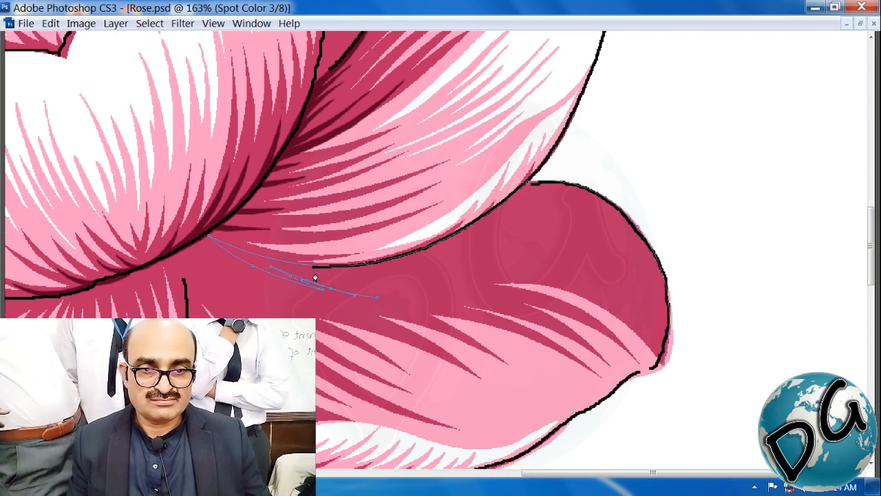
{"action": "left_click", "coordinate": [452, 298]}
{"action": "left_click_drag", "start_coordinate": [393, 289], "coordinate": [449, 273]}
{"action": "left_click", "coordinate": [360, 272]}
{"action": "left_click", "coordinate": [501, 297]}
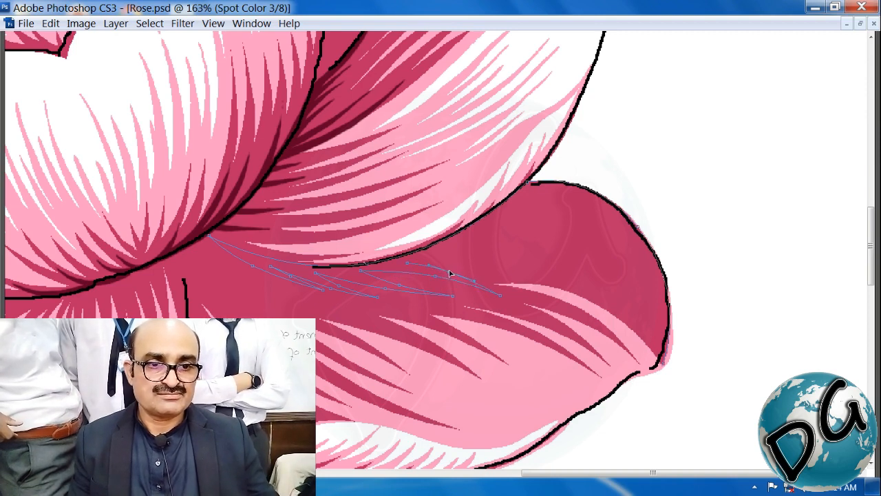
Add three long curved spikes to the path, reaching across the lower-right petal's dark pink area toward its outer edge
{"action": "left_click", "coordinate": [642, 306]}
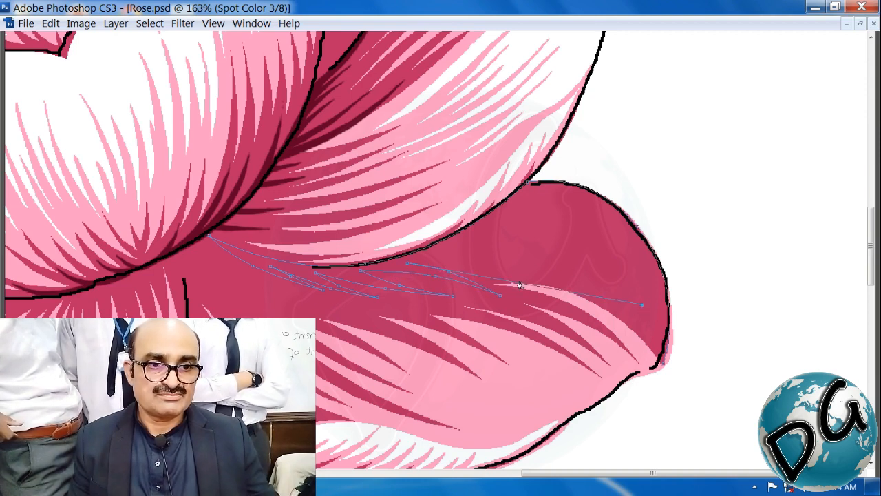
{"action": "left_click_drag", "start_coordinate": [516, 284], "coordinate": [514, 265]}
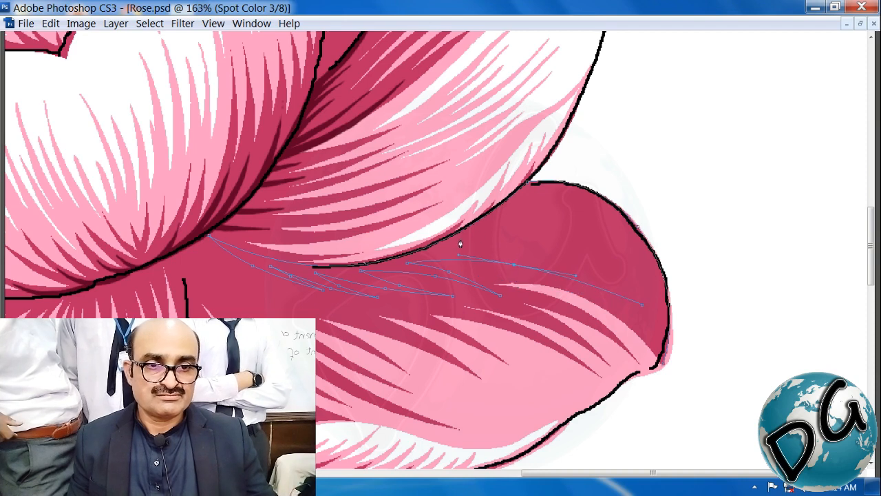
{"action": "left_click_drag", "start_coordinate": [461, 244], "coordinate": [550, 261]}
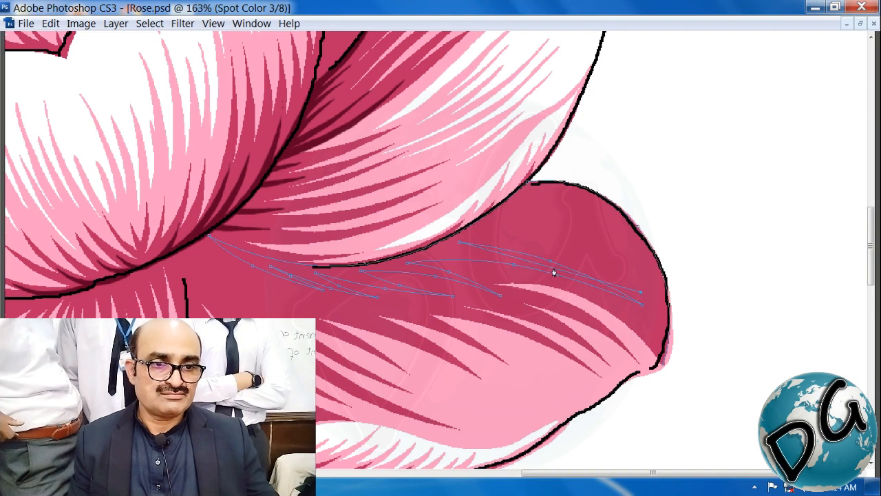
{"action": "left_click_drag", "start_coordinate": [556, 268], "coordinate": [620, 266]}
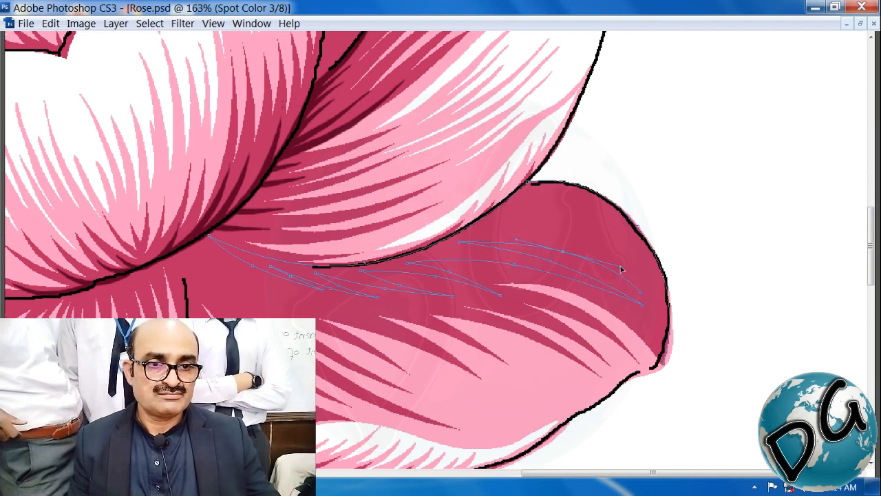
{"action": "left_click", "coordinate": [516, 242]}
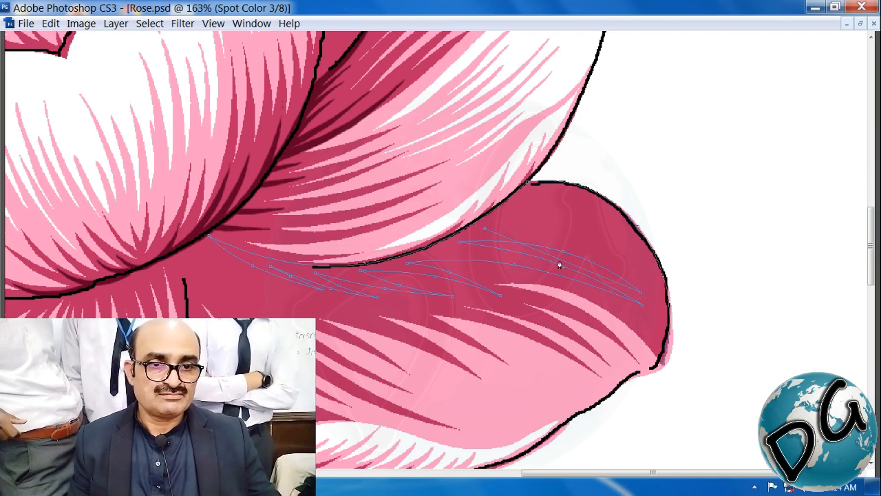
{"action": "left_click_drag", "start_coordinate": [559, 265], "coordinate": [563, 242]}
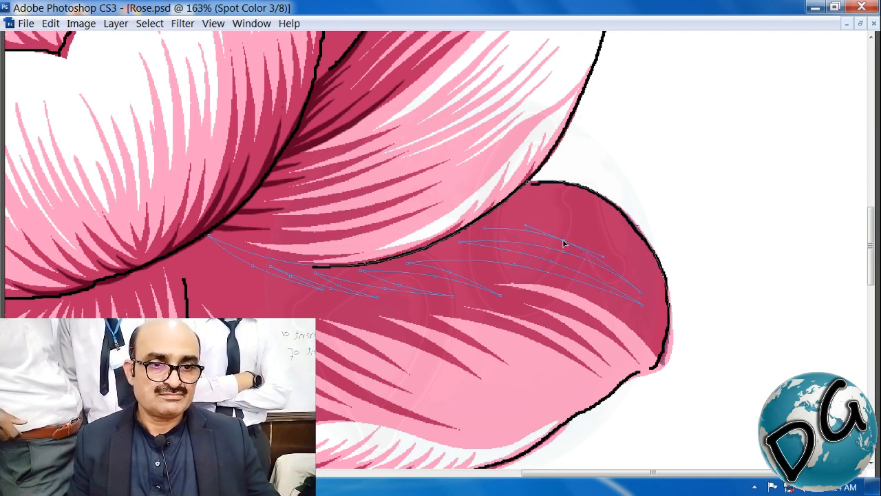
{"action": "left_click", "coordinate": [652, 286]}
{"action": "left_click_drag", "start_coordinate": [566, 258], "coordinate": [581, 235]}
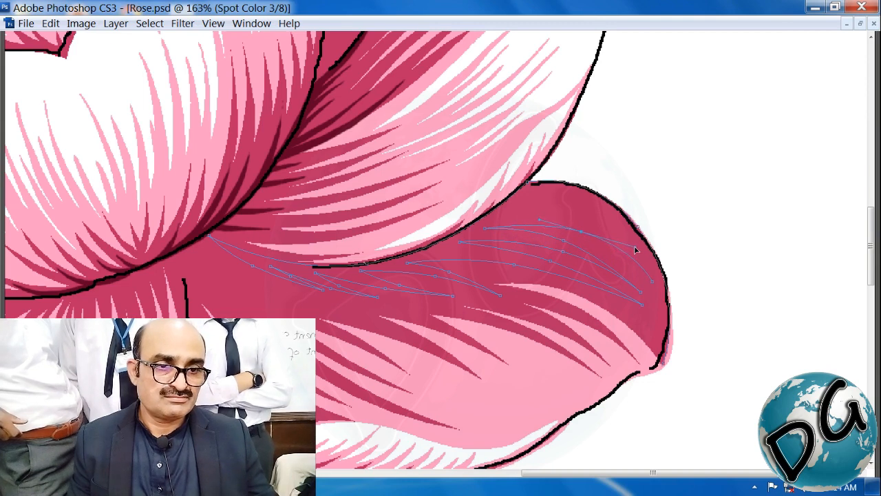
Finish the path with a last curved notch near the lower-right petal's top, close it along the outer outline, and fill it with maroon
{"action": "left_click", "coordinate": [533, 201]}
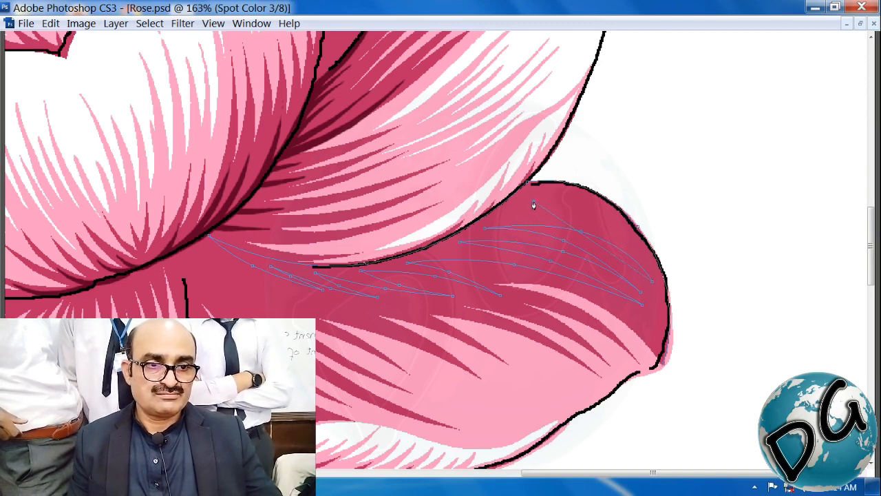
{"action": "left_click_drag", "start_coordinate": [594, 248], "coordinate": [600, 231]}
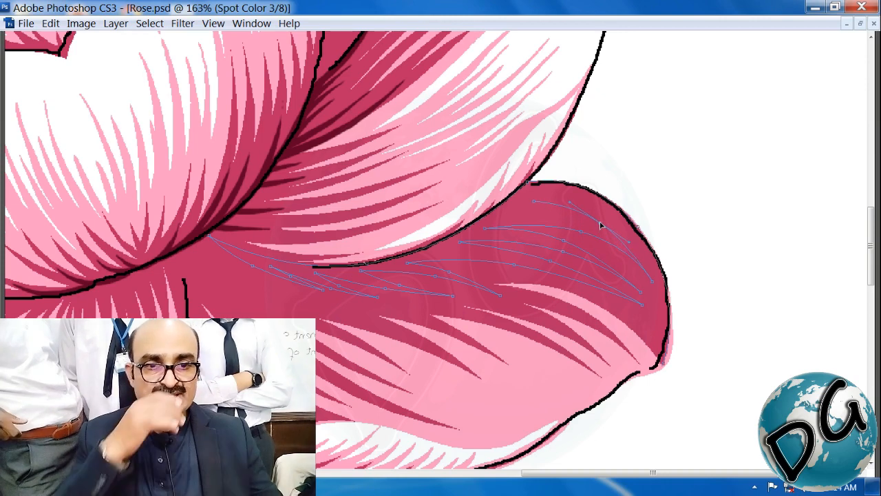
{"action": "left_click_drag", "start_coordinate": [669, 350], "coordinate": [665, 364]}
{"action": "left_click", "coordinate": [645, 336], "text": "ctrl"}
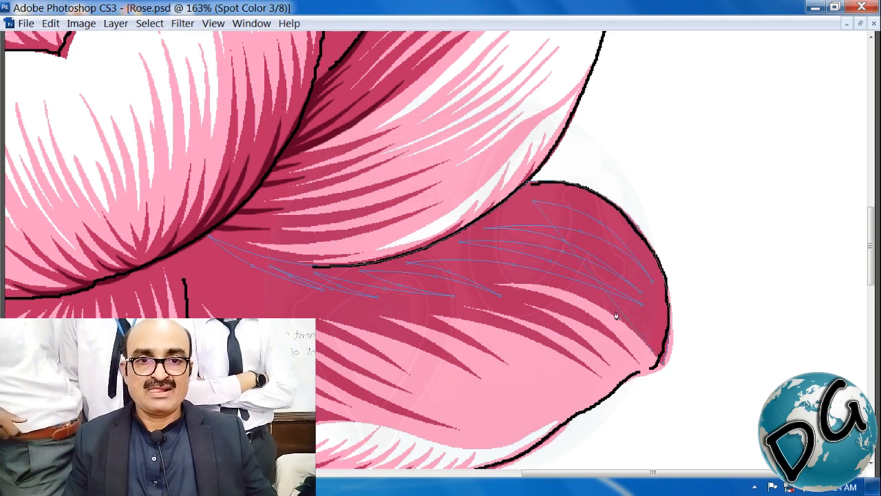
{"action": "left_click_drag", "start_coordinate": [616, 307], "coordinate": [652, 261]}
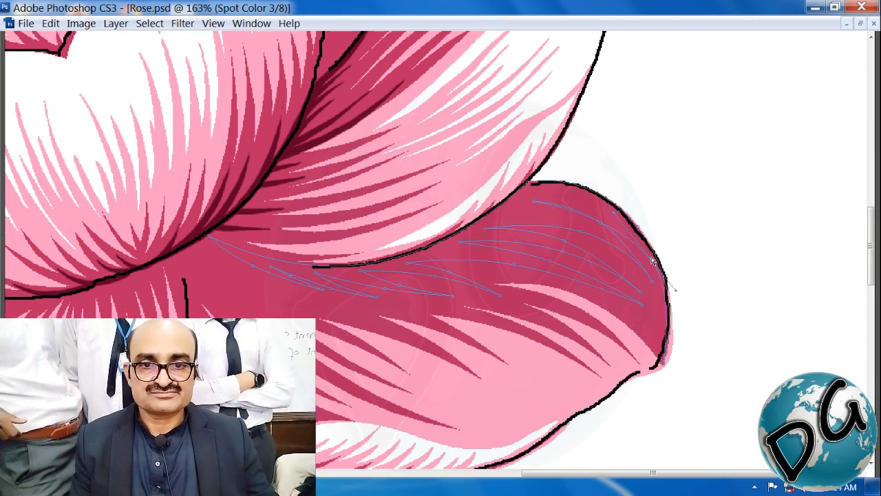
{"action": "left_click_drag", "start_coordinate": [615, 213], "coordinate": [594, 190]}
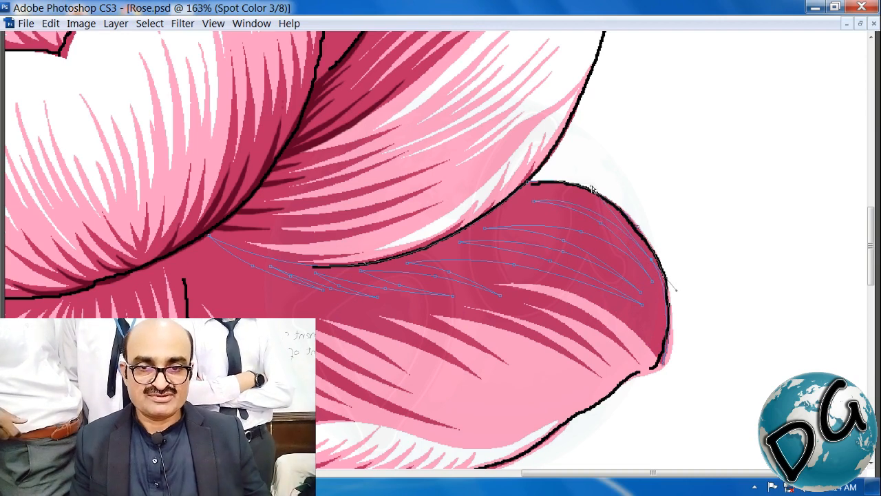
{"action": "key", "text": "F2"}
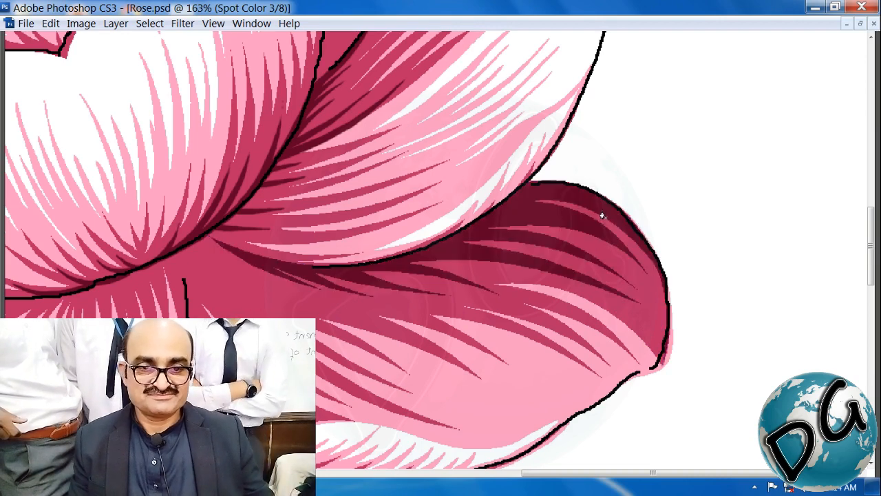
Draw a Pen path around the dark pink area at the lower-right petal's inner end, following its inner outline and the white fold's edge
{"action": "left_click_drag", "start_coordinate": [337, 331], "coordinate": [479, 278]}
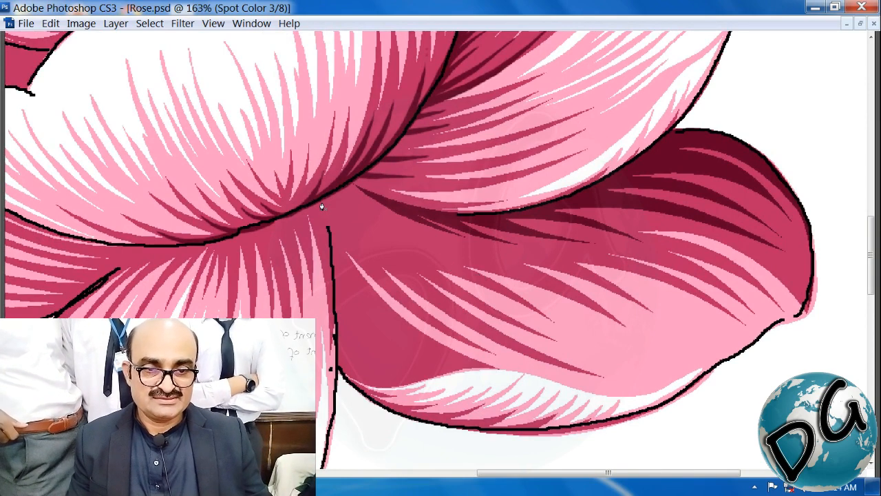
{"action": "left_click", "coordinate": [337, 369]}
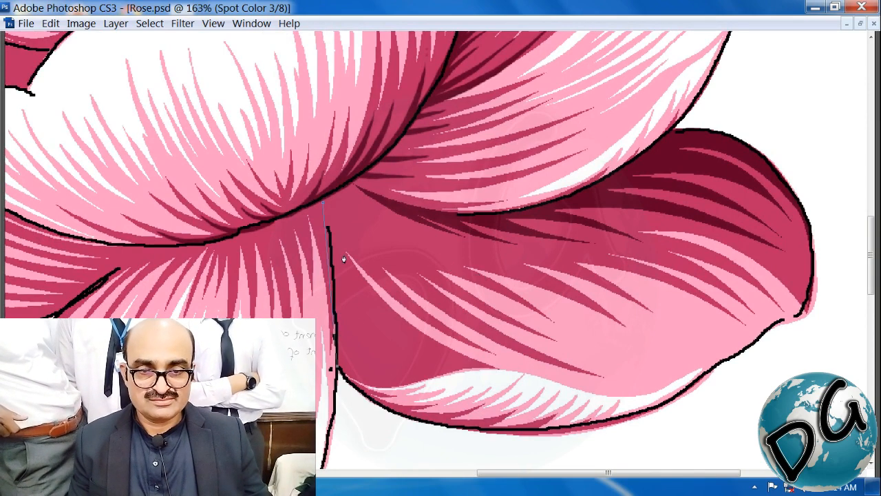
{"action": "left_click", "coordinate": [468, 361]}
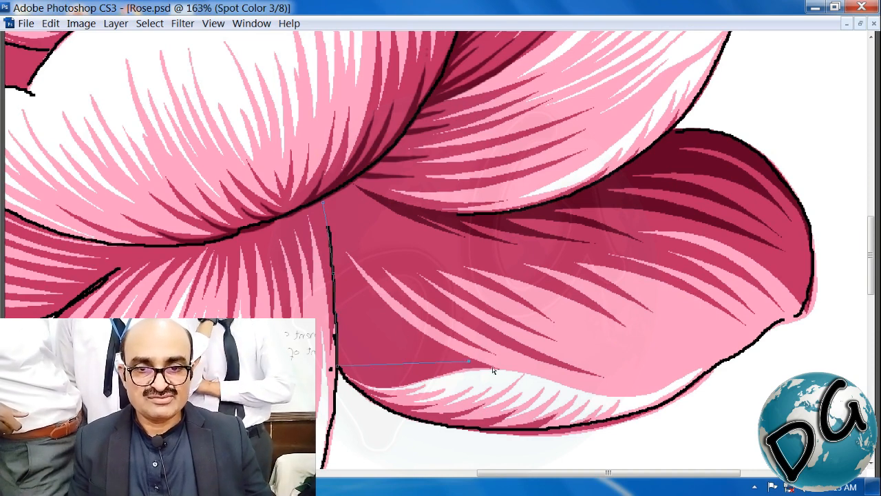
{"action": "left_click_drag", "start_coordinate": [469, 362], "coordinate": [491, 366]}
{"action": "left_click_drag", "start_coordinate": [388, 367], "coordinate": [448, 372]}
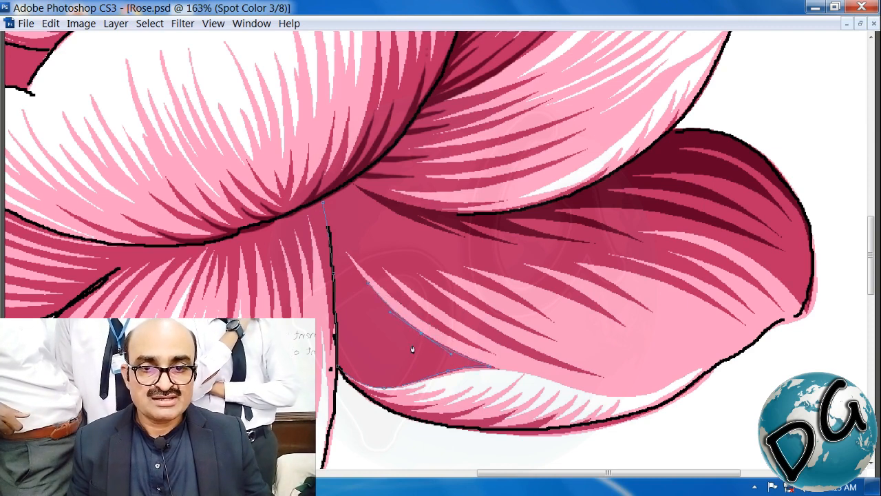
Add curved tapered spikes along the path's upper side, close it at the petal's base, fill it with maroon, and deselect
{"action": "left_click_drag", "start_coordinate": [406, 327], "coordinate": [395, 321]}
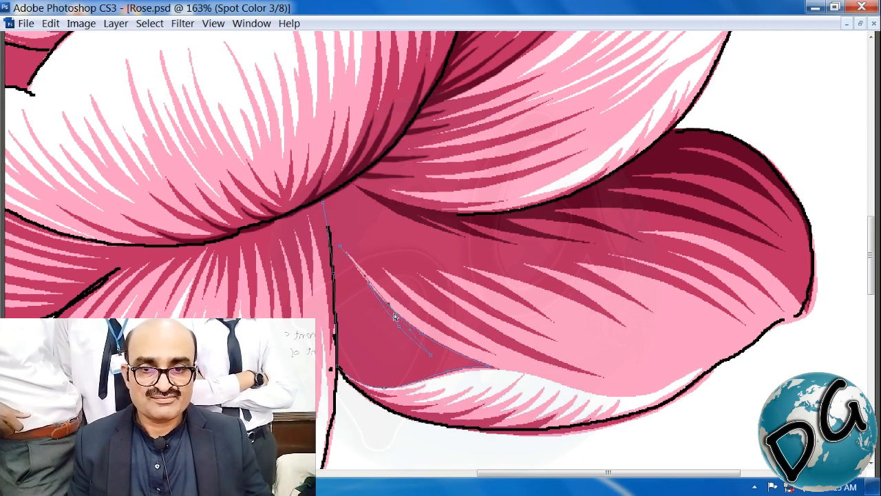
{"action": "left_click_drag", "start_coordinate": [389, 307], "coordinate": [377, 313]}
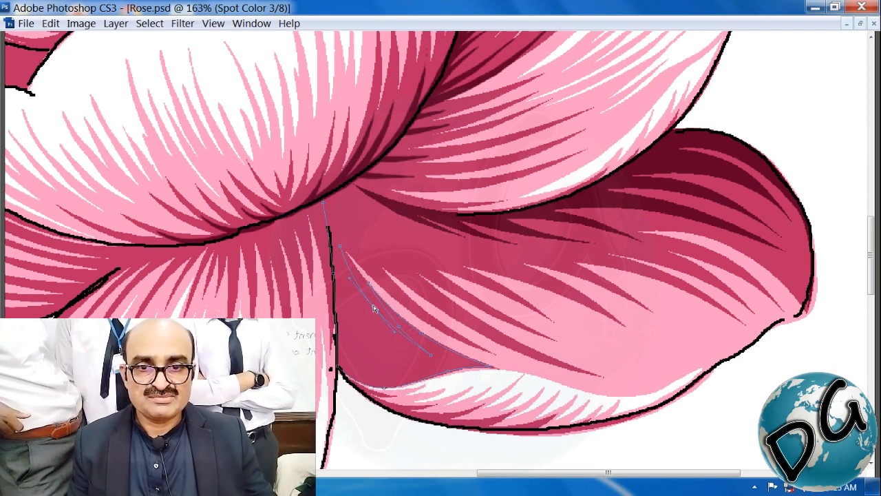
{"action": "left_click_drag", "start_coordinate": [372, 314], "coordinate": [365, 307]}
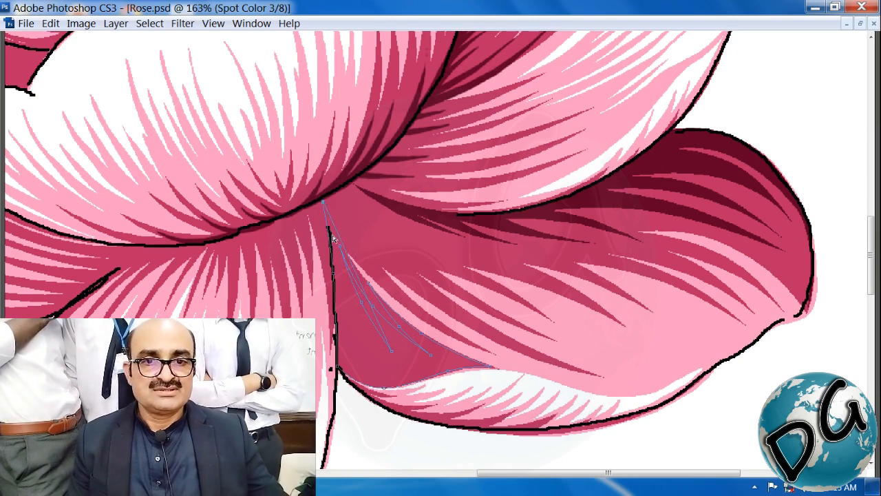
{"action": "left_click_drag", "start_coordinate": [355, 273], "coordinate": [353, 298]}
{"action": "key", "text": "ctrl+Return"}
{"action": "key", "text": "alt+Delete"}
{"action": "key", "text": "ctrl+d"}
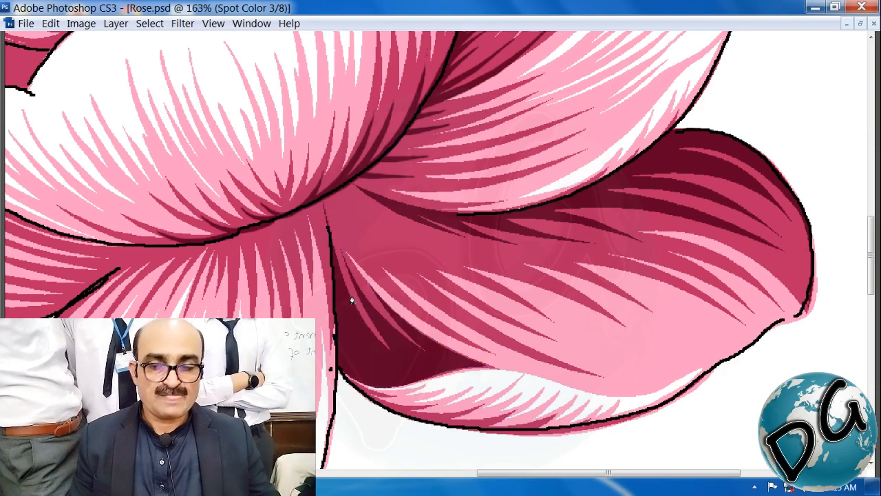
Hide the Spot Color 1 channel and activate the Brush tool with Spot Color 3 still the active channel
{"action": "left_click_drag", "start_coordinate": [273, 299], "coordinate": [425, 373]}
{"action": "key", "text": "ctrl+minus"}
{"action": "key", "text": "ctrl+minus"}
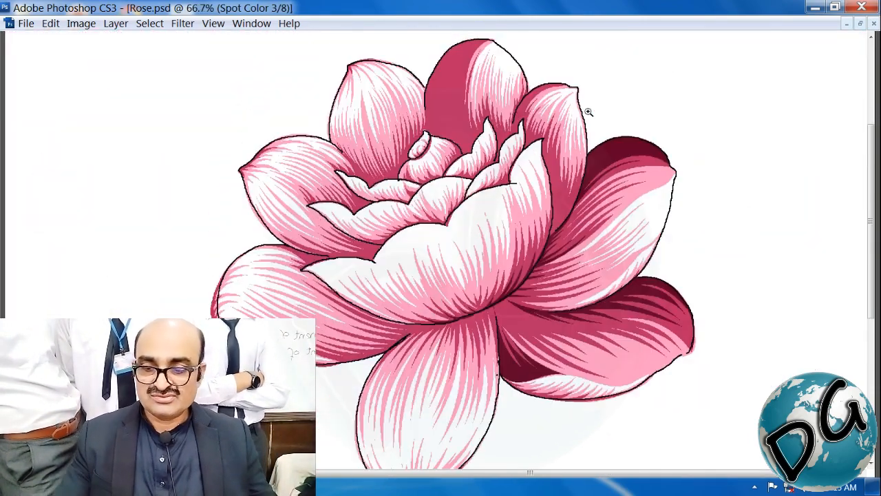
{"action": "left_click_drag", "start_coordinate": [589, 111], "coordinate": [258, 310]}
{"action": "key", "text": "ctrl+minus"}
{"action": "key", "text": "ctrl+minus"}
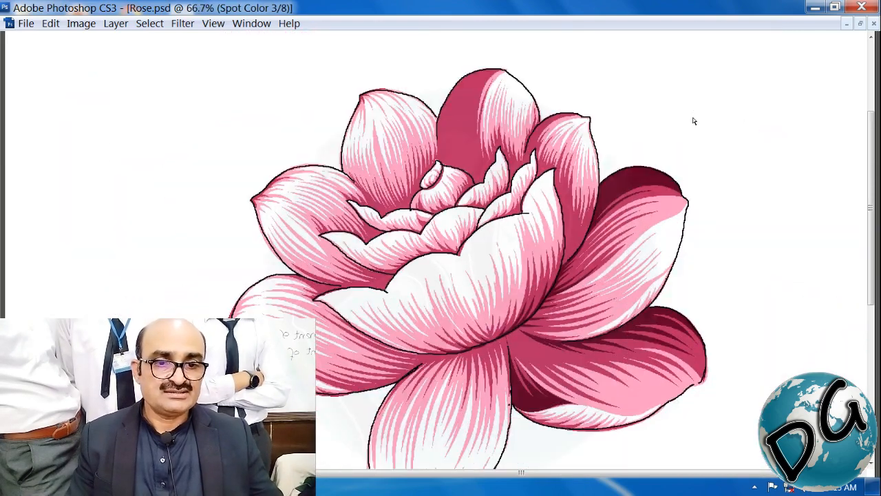
{"action": "left_click_drag", "start_coordinate": [386, 302], "coordinate": [374, 362]}
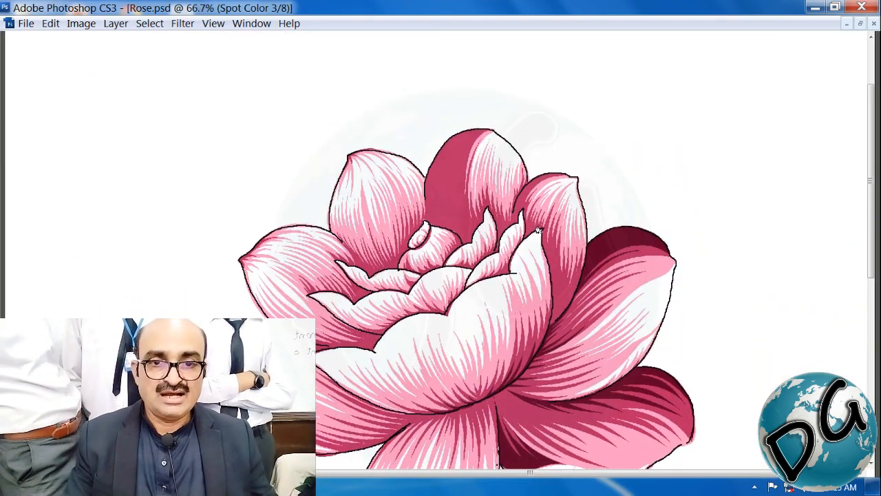
{"action": "key", "text": "Tab"}
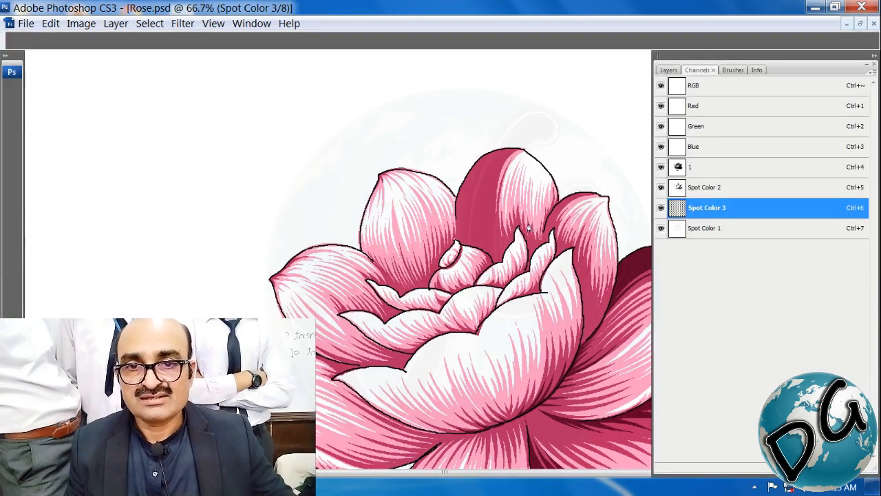
{"action": "left_click_drag", "start_coordinate": [501, 255], "coordinate": [326, 123]}
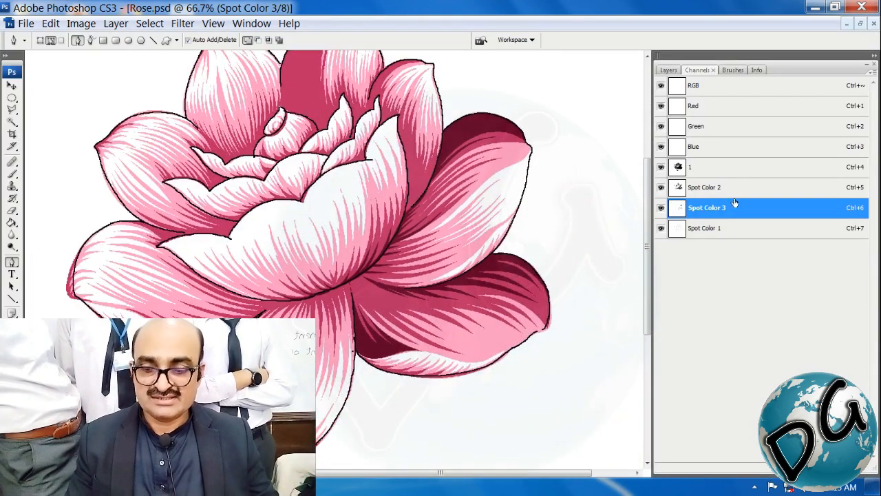
{"action": "left_click", "coordinate": [661, 229]}
{"action": "left_click_drag", "start_coordinate": [428, 225], "coordinate": [439, 290]}
{"action": "left_click_drag", "start_coordinate": [501, 112], "coordinate": [285, 342]}
{"action": "key", "text": "b"}
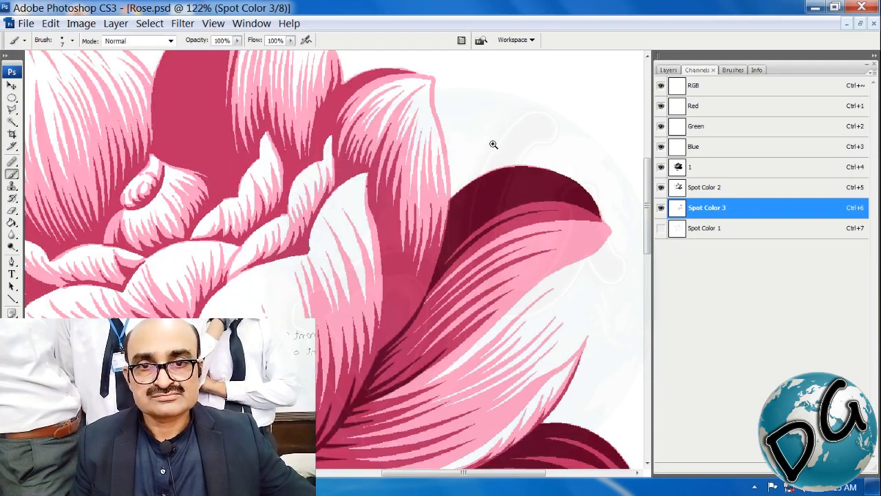
Brush a long maroon line down the large front petal's right edge, from below its tip to the dark crease at the base
{"action": "left_click_drag", "start_coordinate": [494, 142], "coordinate": [224, 372]}
{"action": "mouse_move", "coordinate": [464, 144]}
{"action": "left_mouse_down"}
{"action": "mouse_move", "coordinate": [269, 149]}
{"action": "mouse_move", "coordinate": [350, 108]}
{"action": "left_mouse_up"}
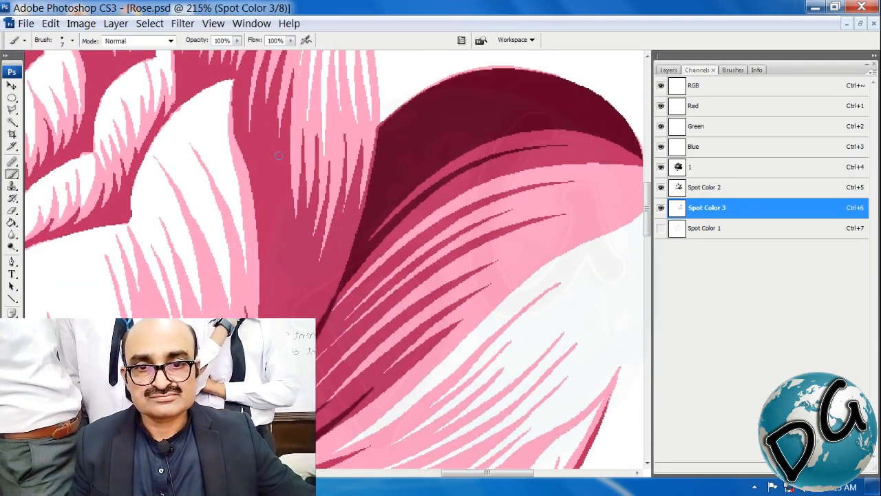
{"action": "left_click_drag", "start_coordinate": [287, 138], "coordinate": [147, 405]}
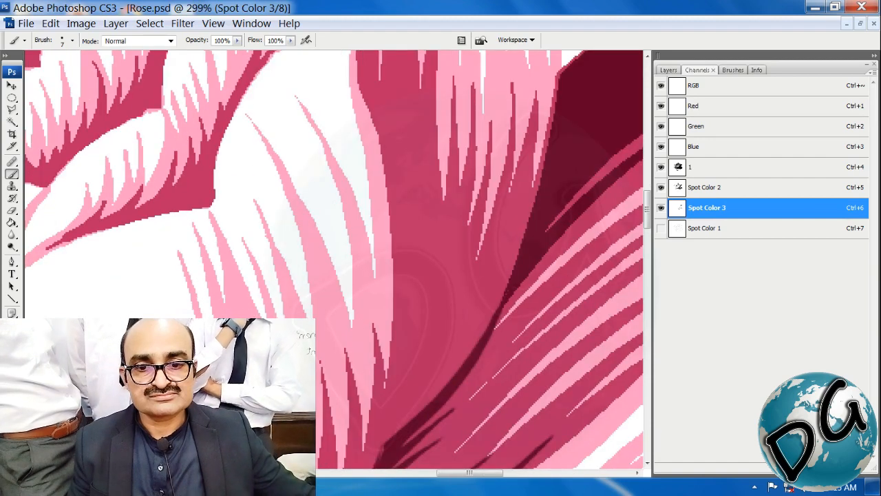
{"action": "key", "text": "Tab"}
{"action": "left_click_drag", "start_coordinate": [403, 217], "coordinate": [364, 242]}
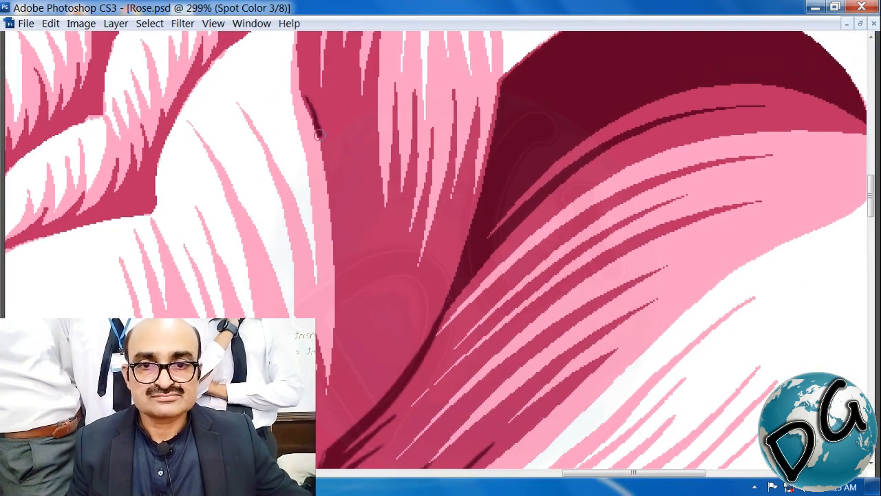
{"action": "mouse_move", "coordinate": [319, 135]}
{"action": "left_mouse_down"}
{"action": "mouse_move", "coordinate": [338, 282]}
{"action": "mouse_move", "coordinate": [327, 457]}
{"action": "left_mouse_up"}
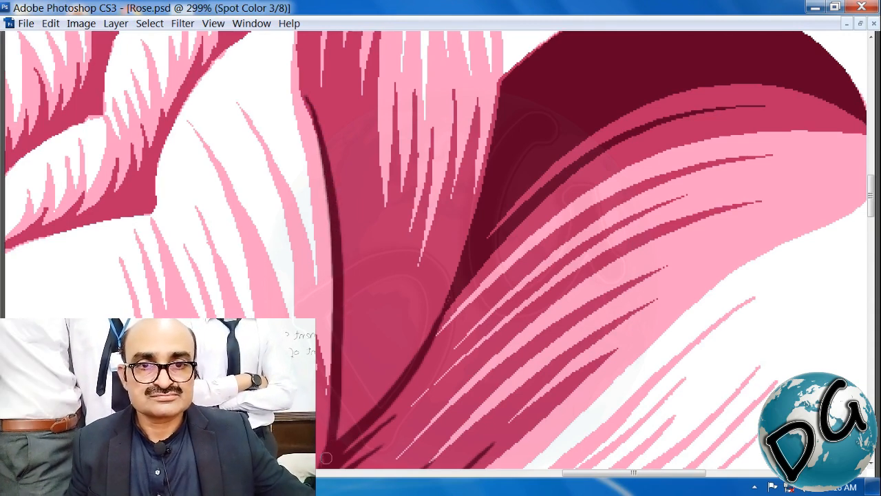
Brush two curved tapered maroon strokes in the dark pink wedge between the front petal's right edge and the upper-right petal
{"action": "mouse_move", "coordinate": [398, 235]}
{"action": "left_mouse_down"}
{"action": "mouse_move", "coordinate": [409, 272]}
{"action": "mouse_move", "coordinate": [403, 295]}
{"action": "left_mouse_up"}
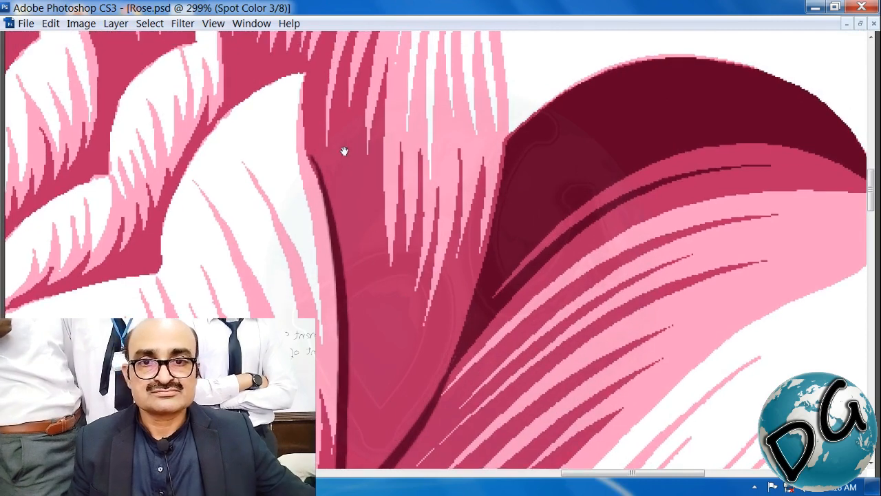
{"action": "key", "text": "ctrl+space"}
{"action": "left_click_drag", "start_coordinate": [517, 431], "coordinate": [518, 432]}
{"action": "left_click_drag", "start_coordinate": [325, 200], "coordinate": [368, 146]}
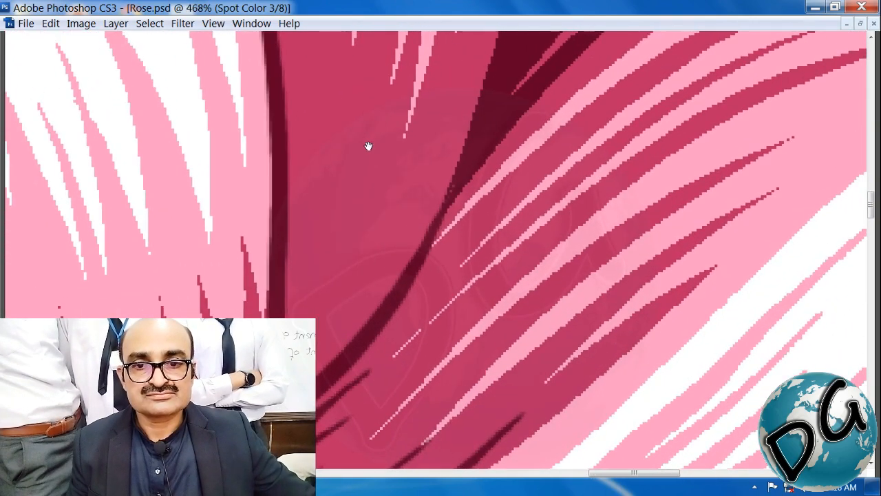
{"action": "mouse_move", "coordinate": [371, 96]}
{"action": "left_mouse_down"}
{"action": "mouse_move", "coordinate": [342, 212]}
{"action": "mouse_move", "coordinate": [290, 311]}
{"action": "left_mouse_up"}
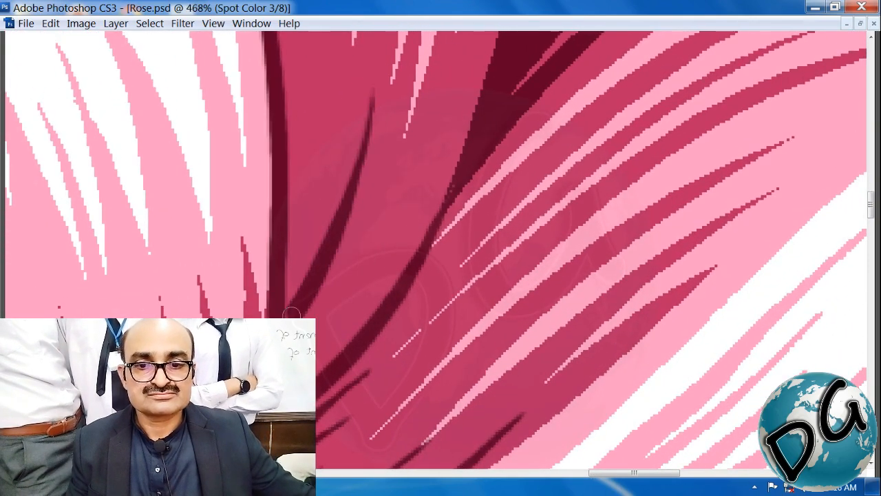
{"action": "mouse_move", "coordinate": [433, 113]}
{"action": "left_mouse_down"}
{"action": "mouse_move", "coordinate": [373, 242]}
{"action": "mouse_move", "coordinate": [317, 335]}
{"action": "left_mouse_up"}
Brush further short tapered maroon strokes branching up from the dark line along the front petal's right edge
{"action": "left_click_drag", "start_coordinate": [393, 75], "coordinate": [379, 285]}
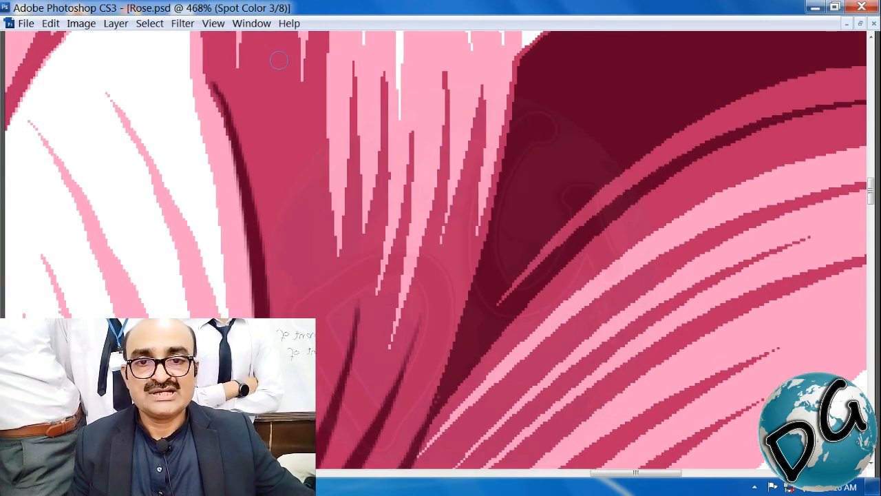
{"action": "left_click_drag", "start_coordinate": [270, 77], "coordinate": [264, 312]}
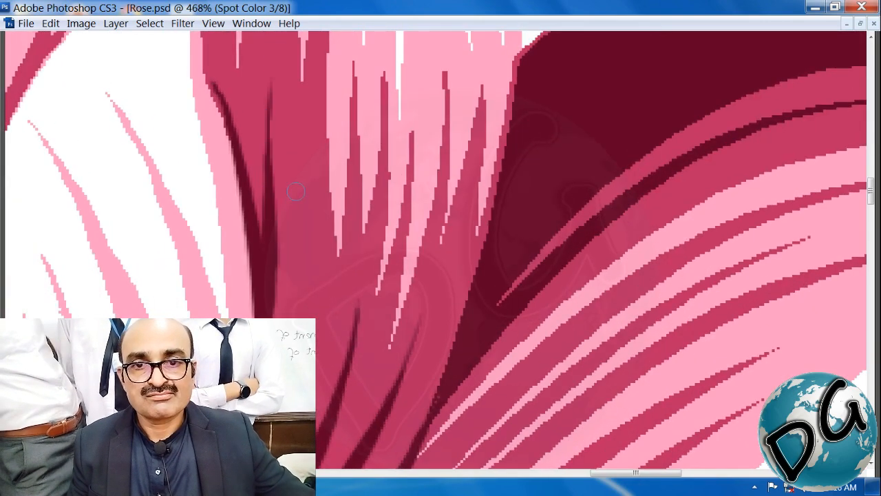
{"action": "left_click_drag", "start_coordinate": [331, 332], "coordinate": [348, 191]}
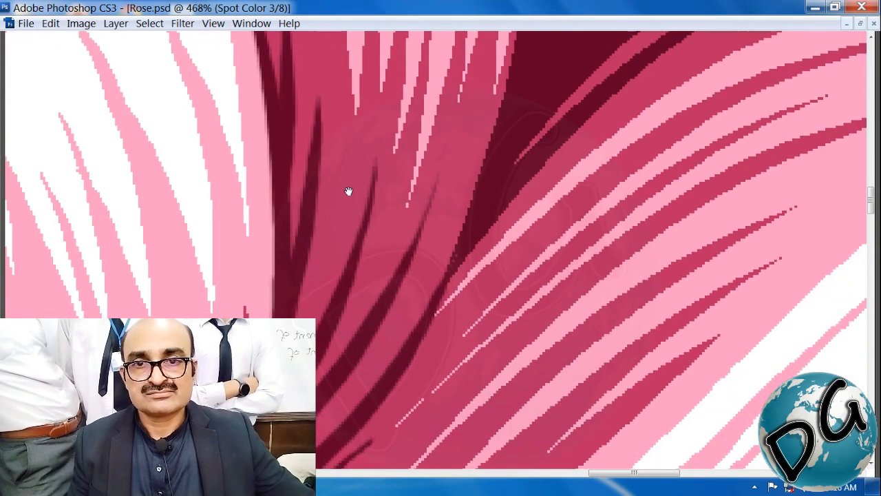
{"action": "left_click_drag", "start_coordinate": [329, 235], "coordinate": [303, 313]}
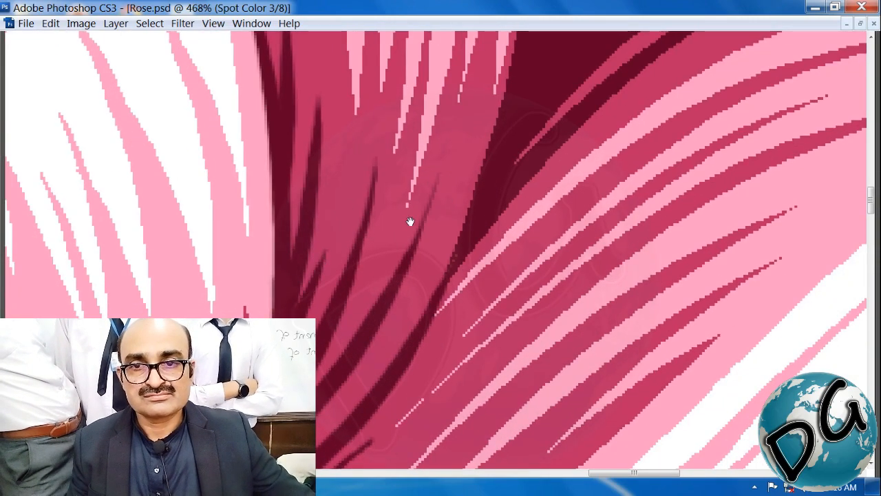
Continue the maroon line up past the front petal's tip with a tapered end, and brush along the tip's upper-left edge
{"action": "left_click_drag", "start_coordinate": [411, 221], "coordinate": [442, 492]}
{"action": "left_click_drag", "start_coordinate": [400, 205], "coordinate": [511, 406]}
{"action": "left_click_drag", "start_coordinate": [362, 184], "coordinate": [290, 22]}
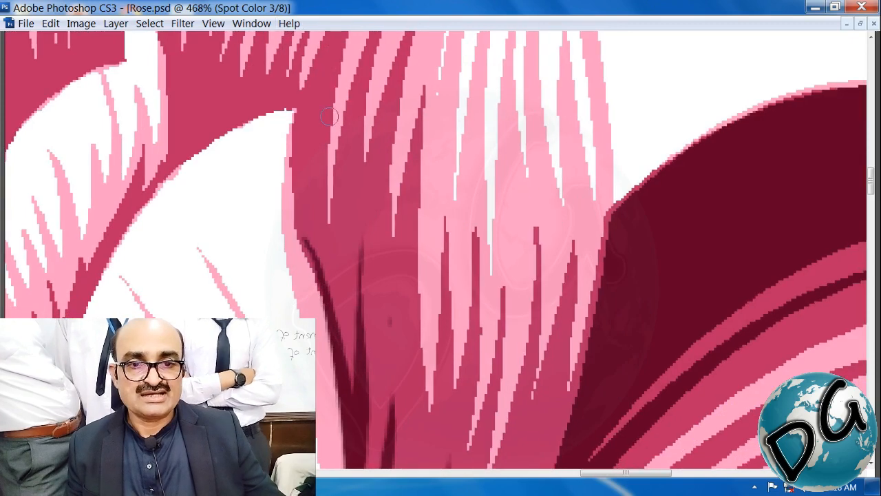
{"action": "left_click_drag", "start_coordinate": [315, 76], "coordinate": [303, 177]}
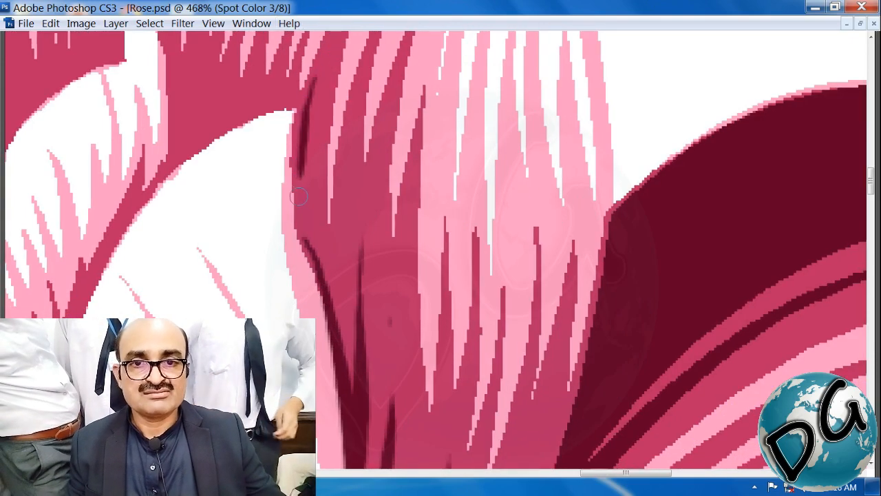
{"action": "mouse_move", "coordinate": [227, 134]}
{"action": "left_mouse_down"}
{"action": "mouse_move", "coordinate": [306, 168]}
{"action": "mouse_move", "coordinate": [180, 172]}
{"action": "left_mouse_up"}
{"action": "mouse_move", "coordinate": [283, 68]}
{"action": "left_mouse_down"}
{"action": "mouse_move", "coordinate": [251, 180]}
{"action": "mouse_move", "coordinate": [257, 272]}
{"action": "left_mouse_up"}
{"action": "left_click_drag", "start_coordinate": [281, 286], "coordinate": [496, 369]}
{"action": "mouse_move", "coordinate": [472, 215]}
{"action": "left_mouse_down"}
{"action": "mouse_move", "coordinate": [411, 219]}
{"action": "mouse_move", "coordinate": [365, 237]}
{"action": "mouse_move", "coordinate": [324, 285]}
{"action": "left_mouse_up"}
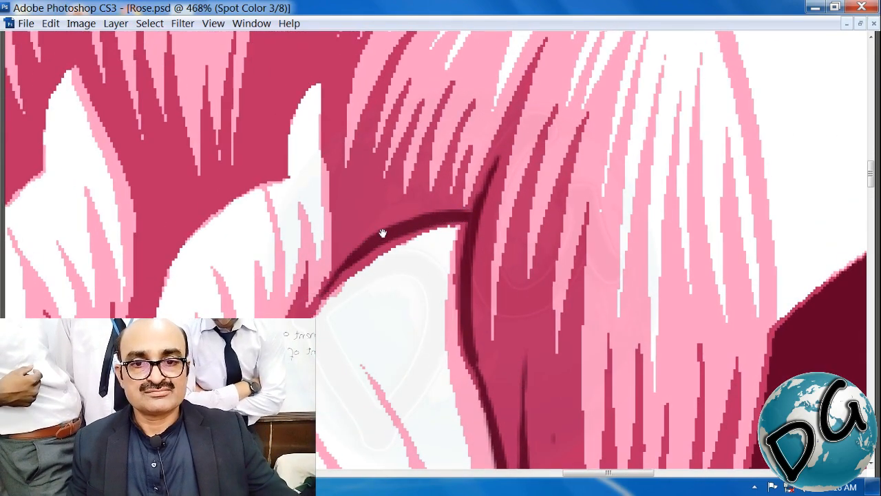
Brush three short tapered maroon spikes rising from the dark line above the front petal's upper-left edge
{"action": "left_click_drag", "start_coordinate": [351, 190], "coordinate": [241, 219]}
{"action": "mouse_move", "coordinate": [246, 175]}
{"action": "left_mouse_down"}
{"action": "mouse_move", "coordinate": [236, 254]}
{"action": "mouse_move", "coordinate": [243, 277]}
{"action": "left_mouse_up"}
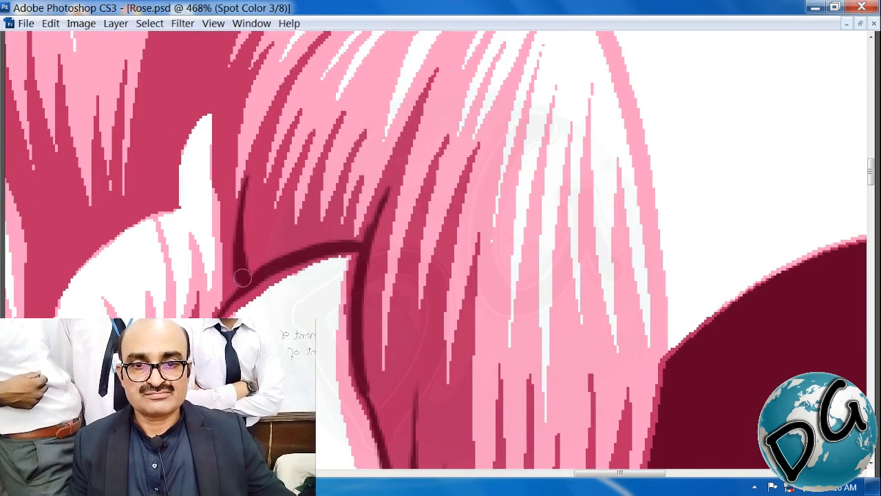
{"action": "left_click_drag", "start_coordinate": [267, 202], "coordinate": [258, 271]}
{"action": "mouse_move", "coordinate": [283, 225]}
{"action": "left_mouse_down"}
{"action": "mouse_move", "coordinate": [279, 264]}
{"action": "mouse_move", "coordinate": [234, 289]}
{"action": "left_mouse_up"}
Extend the maroon line down the front petal's upper-left edge to the notch, then along the edge left of the notch
{"action": "left_click_drag", "start_coordinate": [327, 261], "coordinate": [535, 27]}
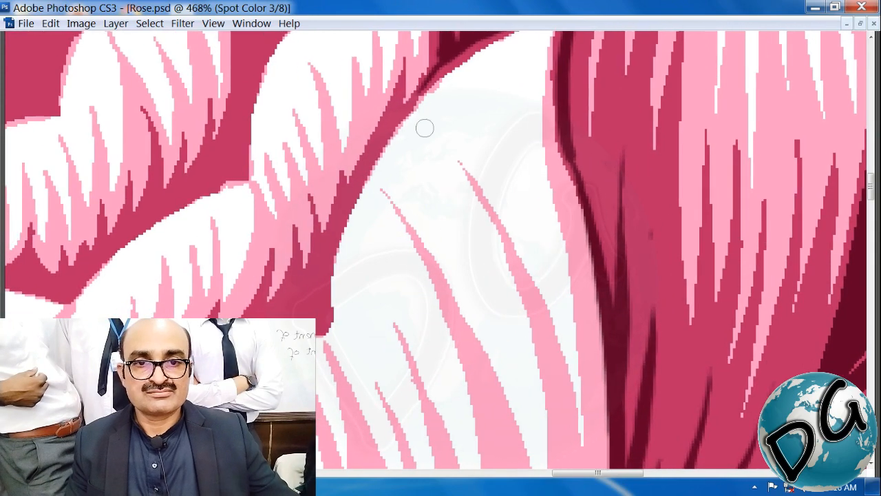
{"action": "mouse_move", "coordinate": [409, 112]}
{"action": "left_mouse_down"}
{"action": "mouse_move", "coordinate": [349, 222]}
{"action": "mouse_move", "coordinate": [316, 336]}
{"action": "left_mouse_up"}
{"action": "mouse_move", "coordinate": [424, 296]}
{"action": "left_mouse_down"}
{"action": "mouse_move", "coordinate": [482, 241]}
{"action": "mouse_move", "coordinate": [588, 180]}
{"action": "left_mouse_up"}
{"action": "left_click_drag", "start_coordinate": [260, 278], "coordinate": [372, 244]}
{"action": "key", "text": "ctrl+z"}
{"action": "mouse_move", "coordinate": [267, 275]}
{"action": "left_mouse_down"}
{"action": "mouse_move", "coordinate": [393, 234]}
{"action": "mouse_move", "coordinate": [493, 219]}
{"action": "mouse_move", "coordinate": [466, 196]}
{"action": "left_mouse_up"}
Brush two curved tapered maroon strokes inside the dark pink corner above the front petal's notch
{"action": "left_click_drag", "start_coordinate": [509, 174], "coordinate": [407, 213]}
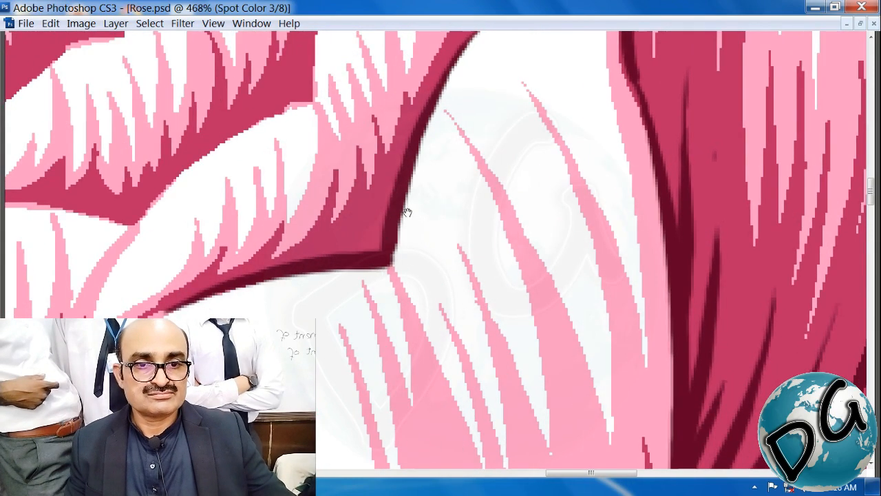
{"action": "mouse_move", "coordinate": [383, 171]}
{"action": "left_mouse_down"}
{"action": "mouse_move", "coordinate": [358, 240]}
{"action": "mouse_move", "coordinate": [326, 259]}
{"action": "left_mouse_up"}
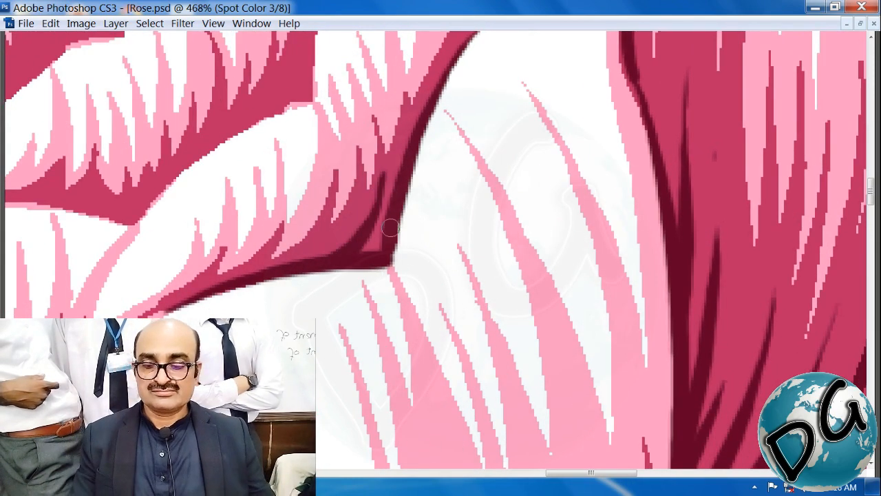
{"action": "mouse_move", "coordinate": [391, 214]}
{"action": "left_mouse_down"}
{"action": "mouse_move", "coordinate": [381, 242]}
{"action": "mouse_move", "coordinate": [341, 262]}
{"action": "left_mouse_up"}
Brush maroon lines along the upper edge of the small inner petal behind the front petal and the adjoining petal edge to its left
{"action": "left_click_drag", "start_coordinate": [474, 261], "coordinate": [479, 282]}
{"action": "mouse_move", "coordinate": [471, 41]}
{"action": "left_mouse_down"}
{"action": "mouse_move", "coordinate": [451, 260]}
{"action": "mouse_move", "coordinate": [478, 258]}
{"action": "left_mouse_up"}
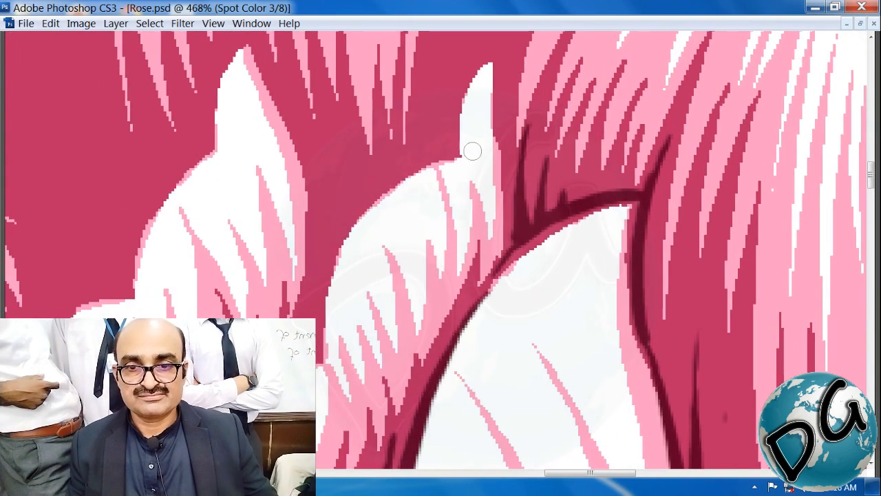
{"action": "mouse_move", "coordinate": [457, 151]}
{"action": "left_mouse_down"}
{"action": "mouse_move", "coordinate": [397, 177]}
{"action": "mouse_move", "coordinate": [344, 232]}
{"action": "mouse_move", "coordinate": [318, 307]}
{"action": "mouse_move", "coordinate": [318, 405]}
{"action": "mouse_move", "coordinate": [538, 174]}
{"action": "mouse_move", "coordinate": [465, 207]}
{"action": "mouse_move", "coordinate": [361, 305]}
{"action": "left_mouse_up"}
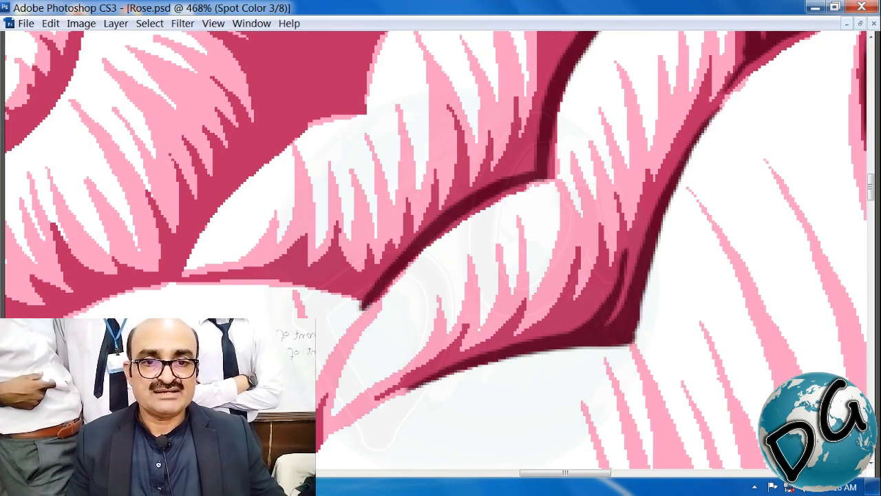
{"action": "mouse_move", "coordinate": [188, 274]}
{"action": "left_mouse_down"}
{"action": "mouse_move", "coordinate": [283, 280]}
{"action": "mouse_move", "coordinate": [363, 300]}
{"action": "left_mouse_up"}
Save the document as Rose-1 in Photoshop format on the Desktop, replacing the existing file
{"action": "key", "text": "ctrl+shift+s"}
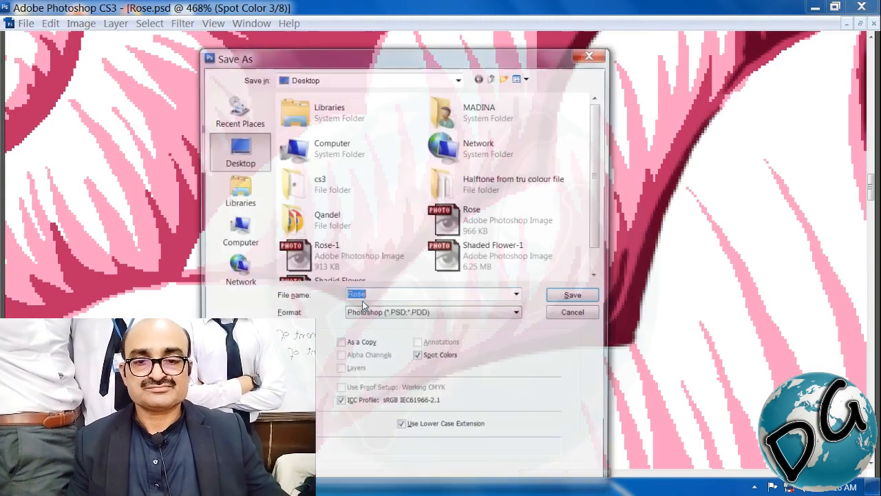
{"action": "left_click", "coordinate": [371, 295]}
{"action": "type", "text": "-1"}
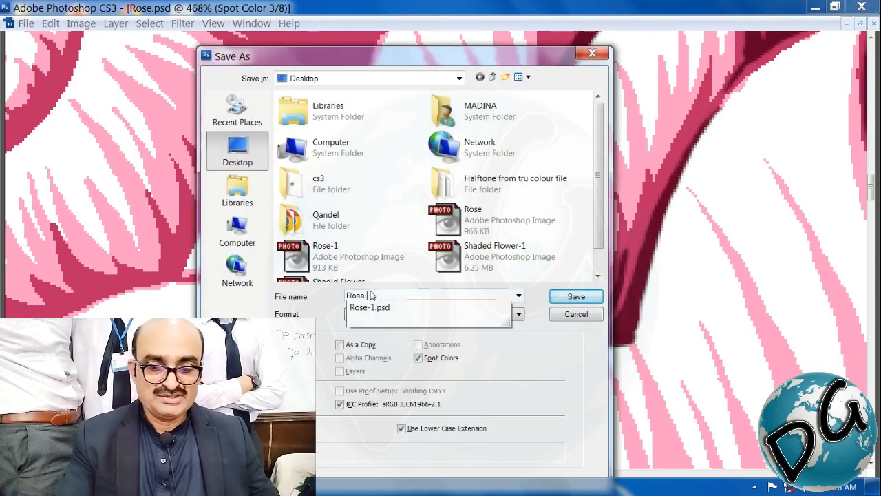
{"action": "key", "text": "Return"}
{"action": "key", "text": "Return"}
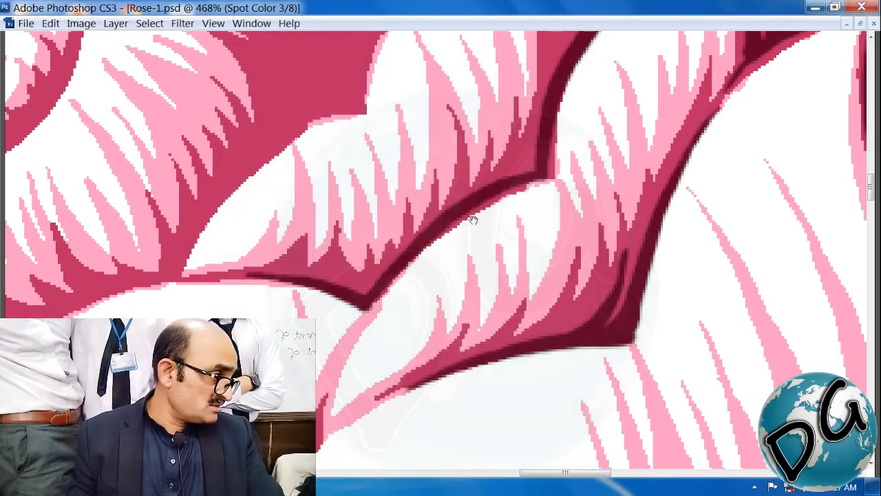
Thicken the maroon corner below the small inner petal and brush a short tapered spike rising from it
{"action": "left_click_drag", "start_coordinate": [249, 195], "coordinate": [402, 377]}
{"action": "left_click_drag", "start_coordinate": [370, 296], "coordinate": [261, 299]}
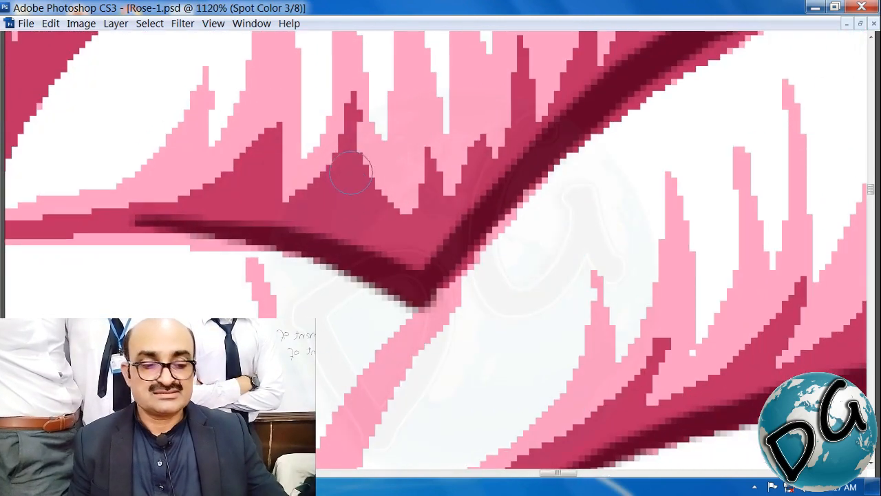
{"action": "left_click_drag", "start_coordinate": [354, 183], "coordinate": [329, 236]}
Brush a long curved maroon line just inside the outer left edge of the rose's upper right petal
{"action": "mouse_move", "coordinate": [543, 138]}
{"action": "left_mouse_down"}
{"action": "mouse_move", "coordinate": [424, 192]}
{"action": "mouse_move", "coordinate": [283, 320]}
{"action": "left_mouse_up"}
{"action": "mouse_move", "coordinate": [599, 42]}
{"action": "left_mouse_down"}
{"action": "mouse_move", "coordinate": [282, 227]}
{"action": "mouse_move", "coordinate": [339, 162]}
{"action": "mouse_move", "coordinate": [275, 275]}
{"action": "mouse_move", "coordinate": [248, 274]}
{"action": "left_mouse_up"}
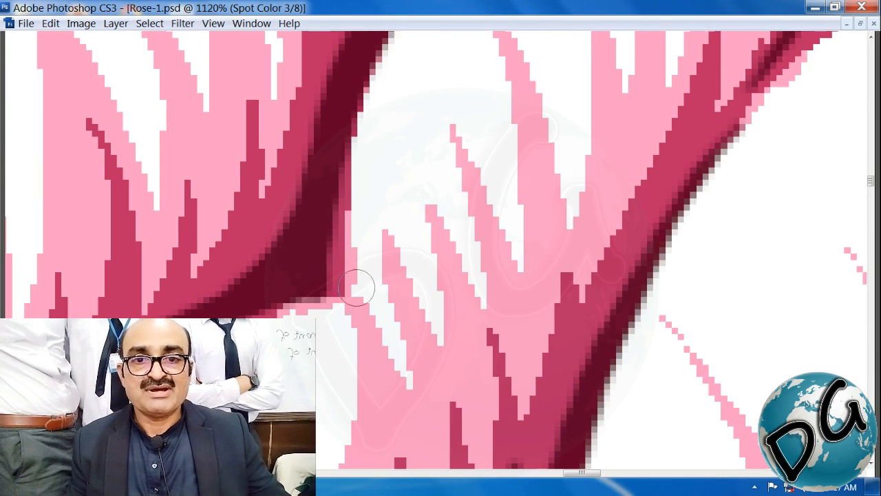
{"action": "scroll", "coordinate": [358, 285], "scroll_direction": "down", "scroll_amount": 3}
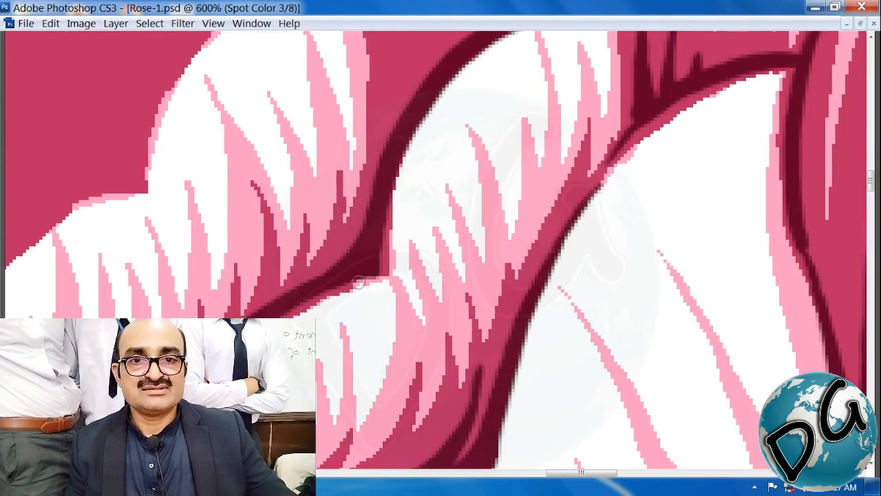
{"action": "left_click_drag", "start_coordinate": [409, 174], "coordinate": [348, 289]}
{"action": "left_click_drag", "start_coordinate": [450, 130], "coordinate": [366, 273]}
{"action": "scroll", "coordinate": [368, 264], "scroll_direction": "up", "scroll_amount": 1}
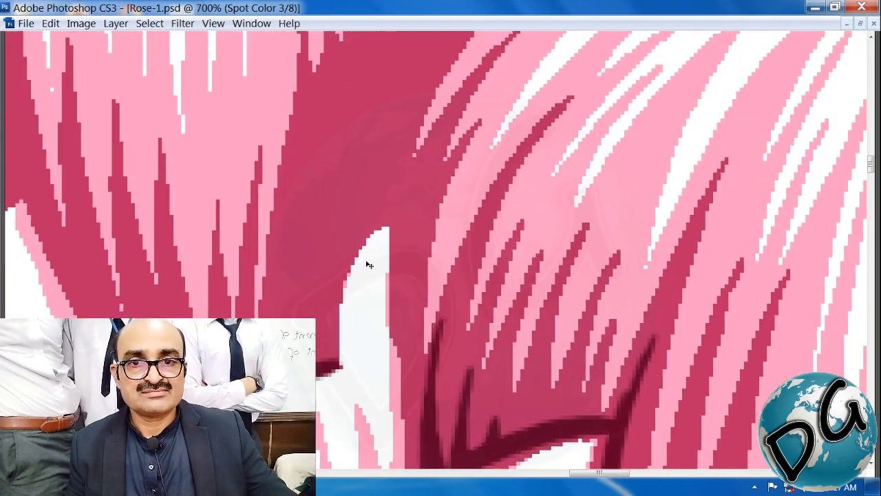
{"action": "scroll", "coordinate": [369, 264], "scroll_direction": "down", "scroll_amount": 3}
{"action": "scroll", "coordinate": [368, 264], "scroll_direction": "down", "scroll_amount": 2}
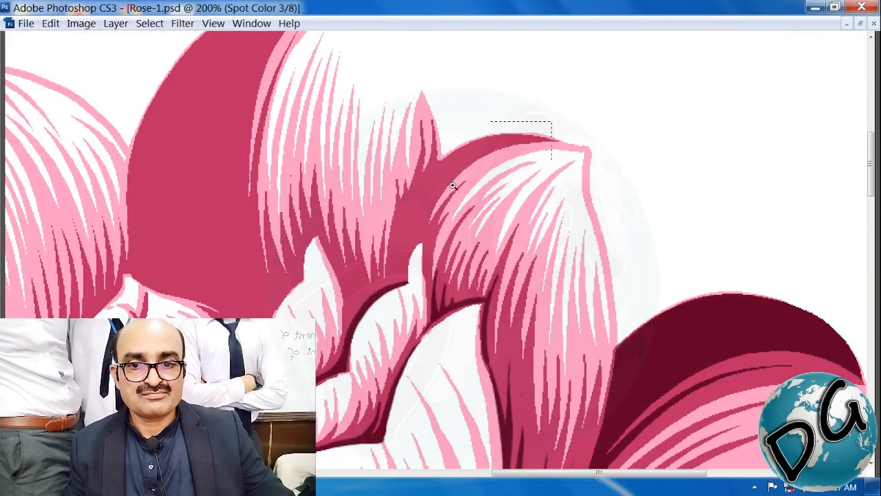
{"action": "left_click_drag", "start_coordinate": [453, 185], "coordinate": [318, 315]}
{"action": "mouse_move", "coordinate": [458, 260]}
{"action": "left_mouse_down"}
{"action": "mouse_move", "coordinate": [367, 242]}
{"action": "mouse_move", "coordinate": [320, 254]}
{"action": "mouse_move", "coordinate": [354, 222]}
{"action": "left_mouse_up"}
{"action": "left_click_drag", "start_coordinate": [367, 122], "coordinate": [346, 147]}
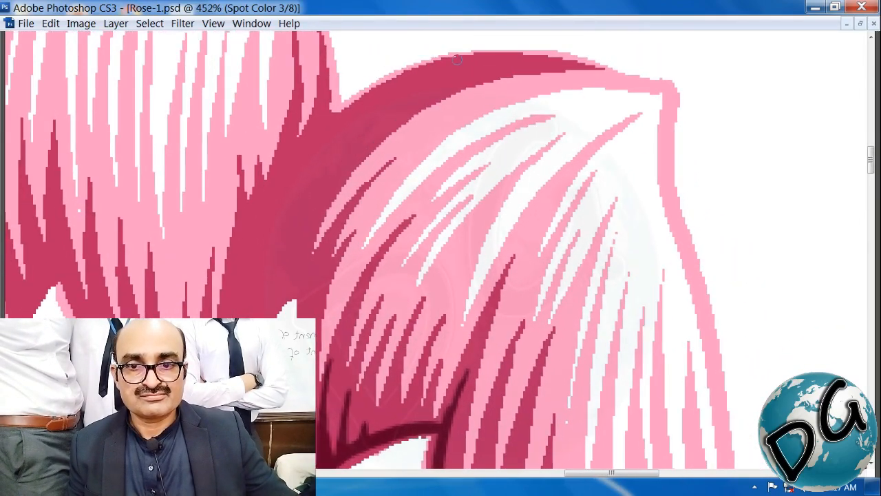
{"action": "mouse_move", "coordinate": [434, 63]}
{"action": "left_mouse_down"}
{"action": "mouse_move", "coordinate": [356, 110]}
{"action": "mouse_move", "coordinate": [319, 150]}
{"action": "mouse_move", "coordinate": [259, 252]}
{"action": "mouse_move", "coordinate": [246, 308]}
{"action": "left_mouse_up"}
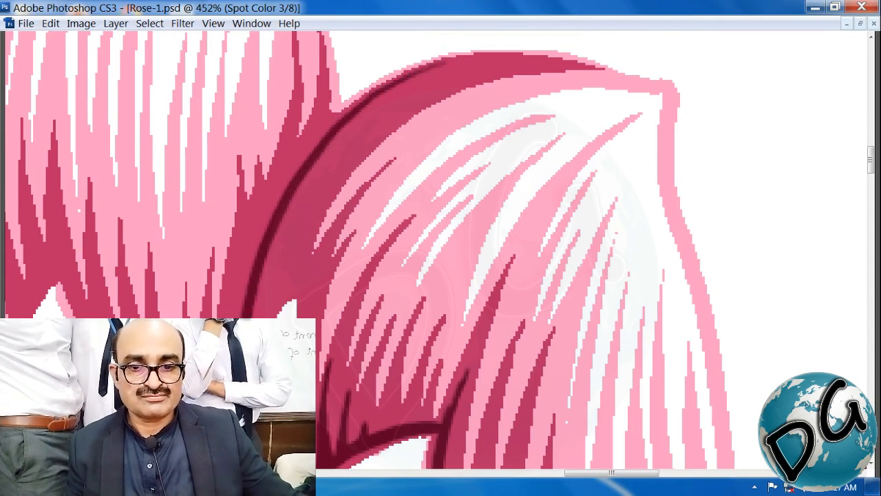
Outline both sides of the narrow inner petal tip beside the upper right petal with tapered maroon strokes
{"action": "left_click_drag", "start_coordinate": [439, 439], "coordinate": [441, 439]}
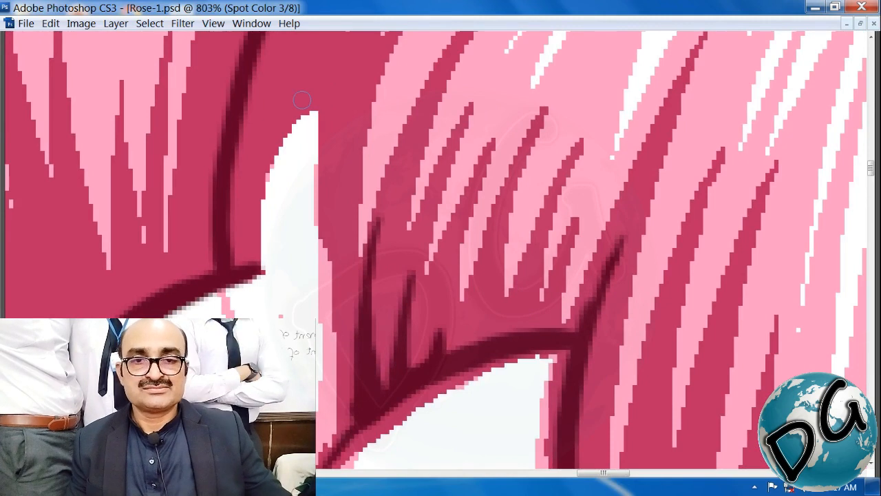
{"action": "mouse_move", "coordinate": [343, 92]}
{"action": "left_mouse_down"}
{"action": "mouse_move", "coordinate": [296, 118]}
{"action": "mouse_move", "coordinate": [251, 194]}
{"action": "mouse_move", "coordinate": [237, 269]}
{"action": "left_mouse_up"}
{"action": "mouse_move", "coordinate": [347, 79]}
{"action": "left_mouse_down"}
{"action": "mouse_move", "coordinate": [320, 134]}
{"action": "mouse_move", "coordinate": [314, 226]}
{"action": "mouse_move", "coordinate": [341, 448]}
{"action": "left_mouse_up"}
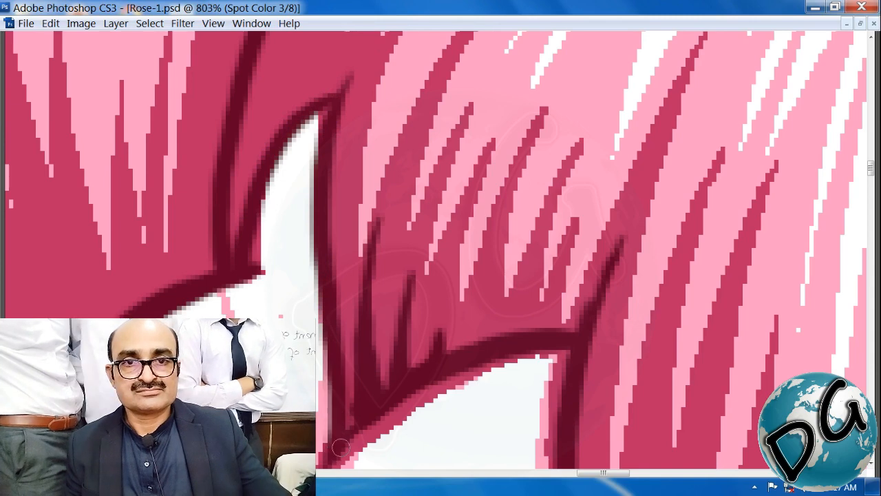
{"action": "left_click_drag", "start_coordinate": [414, 266], "coordinate": [366, 494]}
{"action": "left_click", "coordinate": [366, 493]}
{"action": "left_click", "coordinate": [289, 156]}
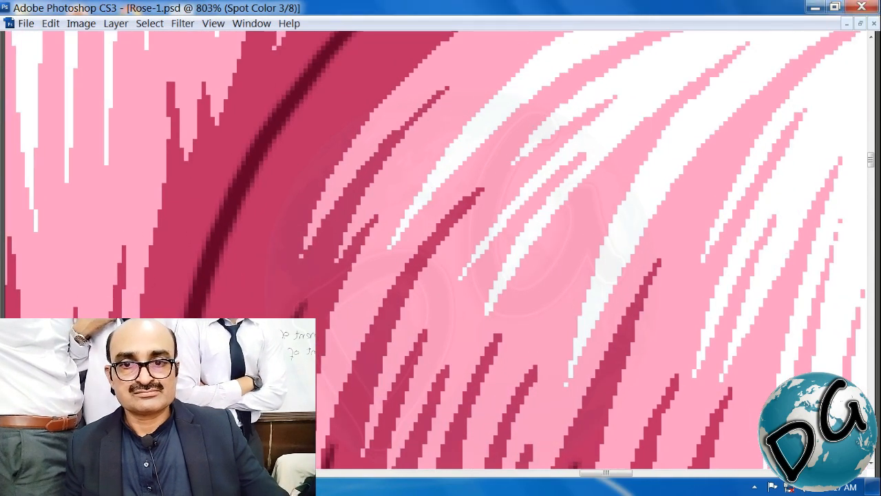
Brush a second maroon line parallel to the upper right petal's outer line and merge both toward the narrow petal tip
{"action": "key", "text": "ctrl+minus"}
{"action": "key", "text": "ctrl+minus"}
{"action": "key", "text": "ctrl+minus"}
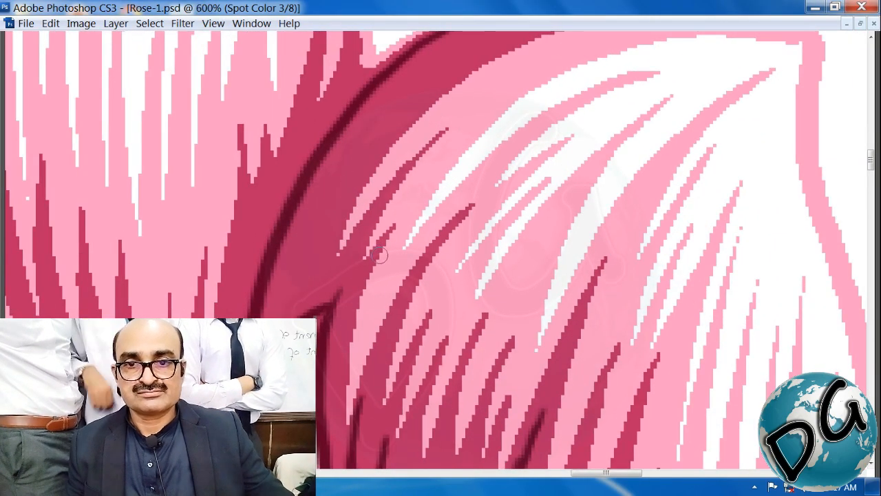
{"action": "left_click_drag", "start_coordinate": [379, 185], "coordinate": [337, 137]}
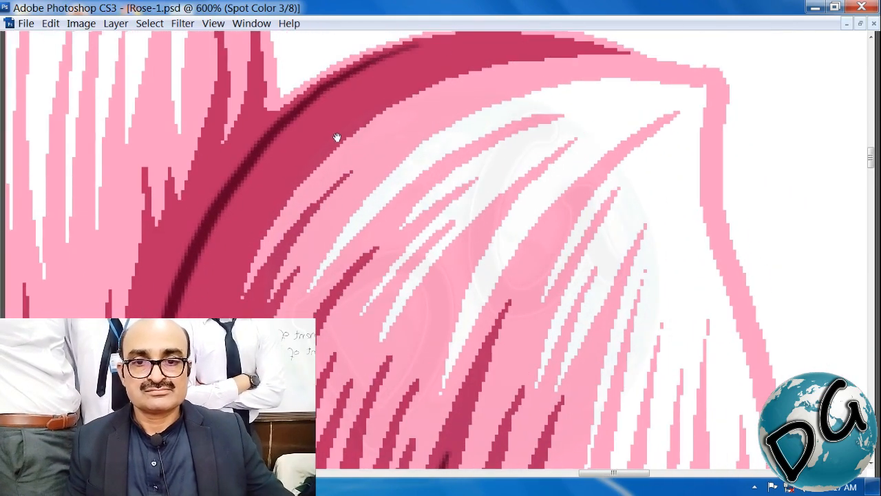
{"action": "mouse_move", "coordinate": [482, 49]}
{"action": "left_mouse_down"}
{"action": "mouse_move", "coordinate": [381, 84]}
{"action": "mouse_move", "coordinate": [277, 161]}
{"action": "mouse_move", "coordinate": [192, 298]}
{"action": "left_mouse_up"}
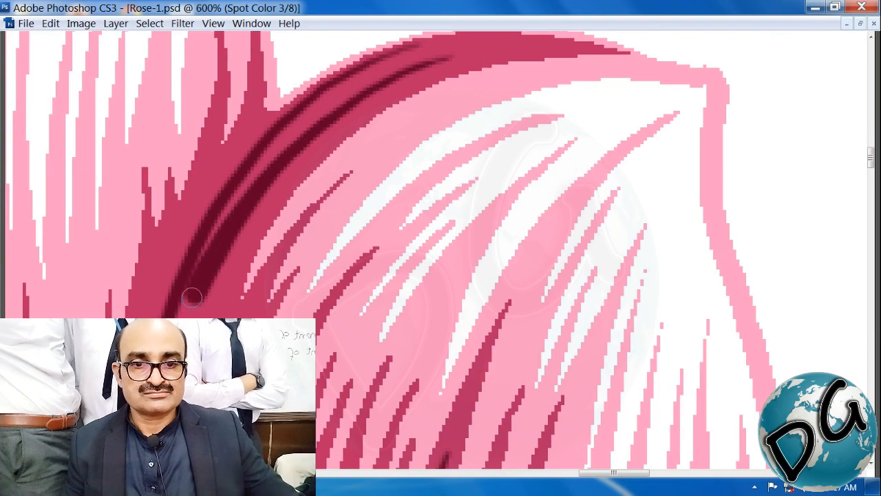
{"action": "left_click_drag", "start_coordinate": [200, 370], "coordinate": [240, 193]}
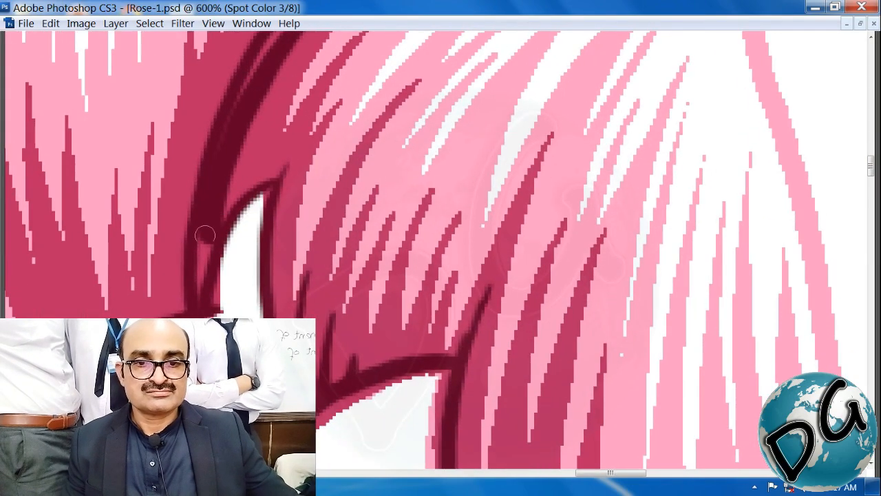
{"action": "left_click_drag", "start_coordinate": [204, 235], "coordinate": [199, 305]}
Brush a tapered maroon line down the right edge of the next inner petal tip to the left
{"action": "mouse_move", "coordinate": [353, 36]}
{"action": "left_mouse_down"}
{"action": "mouse_move", "coordinate": [413, 327]}
{"action": "mouse_move", "coordinate": [596, 44]}
{"action": "left_mouse_up"}
{"action": "left_click_drag", "start_coordinate": [332, 331], "coordinate": [474, 135]}
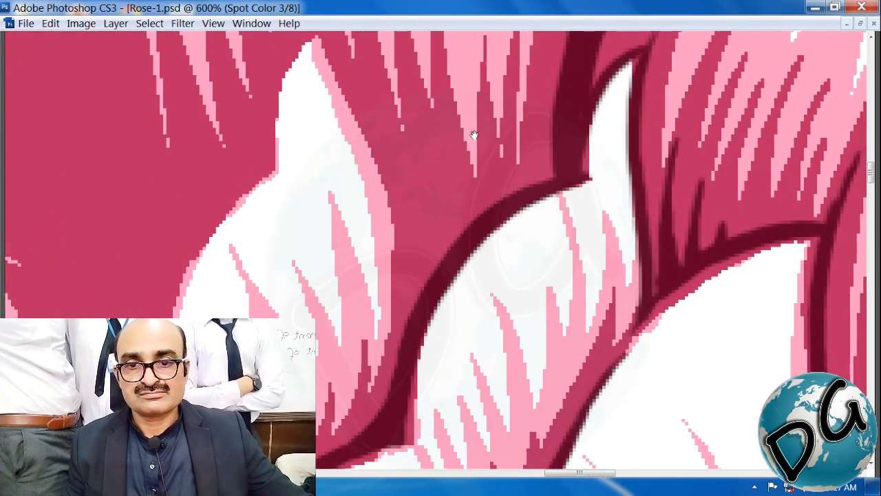
{"action": "left_click_drag", "start_coordinate": [408, 213], "coordinate": [429, 326]}
{"action": "mouse_move", "coordinate": [337, 97]}
{"action": "left_mouse_down"}
{"action": "mouse_move", "coordinate": [355, 167]}
{"action": "mouse_move", "coordinate": [396, 251]}
{"action": "left_mouse_up"}
{"action": "left_click_drag", "start_coordinate": [417, 310], "coordinate": [420, 460]}
{"action": "left_click_drag", "start_coordinate": [457, 371], "coordinate": [436, 161]}
{"action": "left_click_drag", "start_coordinate": [406, 258], "coordinate": [389, 301]}
{"action": "left_click_drag", "start_coordinate": [447, 213], "coordinate": [279, 410]}
{"action": "mouse_move", "coordinate": [252, 193]}
{"action": "left_mouse_down"}
{"action": "mouse_move", "coordinate": [278, 259]}
{"action": "mouse_move", "coordinate": [286, 315]}
{"action": "left_mouse_up"}
{"action": "key", "text": "ctrl+z"}
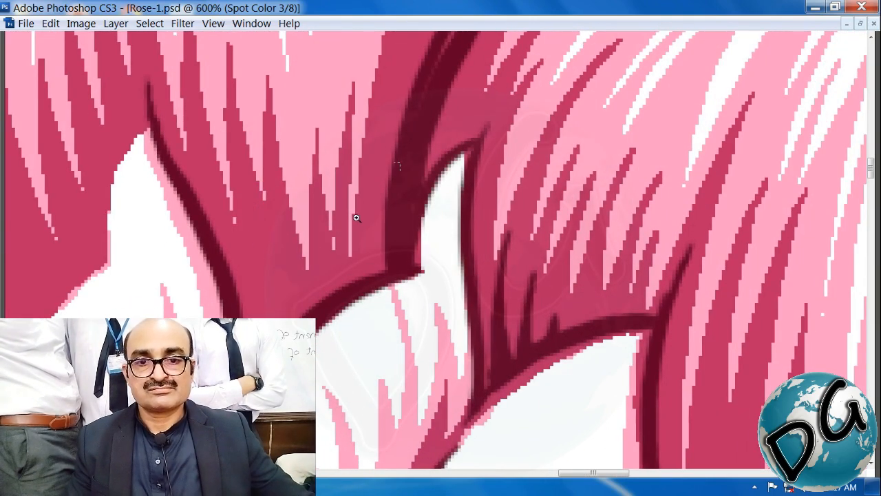
Brush three tapered maroon spikes in the dark pink area between the two inner petal tips
{"action": "left_click_drag", "start_coordinate": [353, 218], "coordinate": [430, 311]}
{"action": "mouse_move", "coordinate": [423, 180]}
{"action": "left_mouse_down"}
{"action": "mouse_move", "coordinate": [205, 169]}
{"action": "mouse_move", "coordinate": [276, 237]}
{"action": "left_mouse_up"}
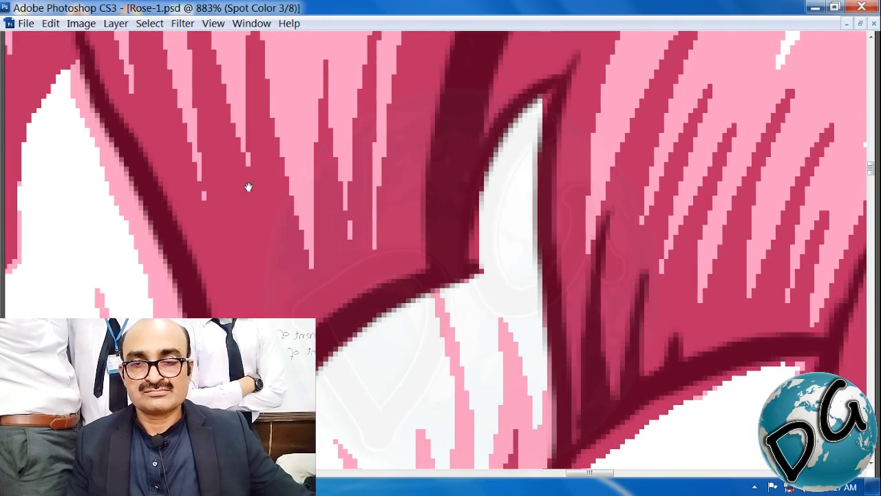
{"action": "mouse_move", "coordinate": [206, 123]}
{"action": "left_mouse_down"}
{"action": "mouse_move", "coordinate": [273, 315]}
{"action": "mouse_move", "coordinate": [193, 394]}
{"action": "left_mouse_up"}
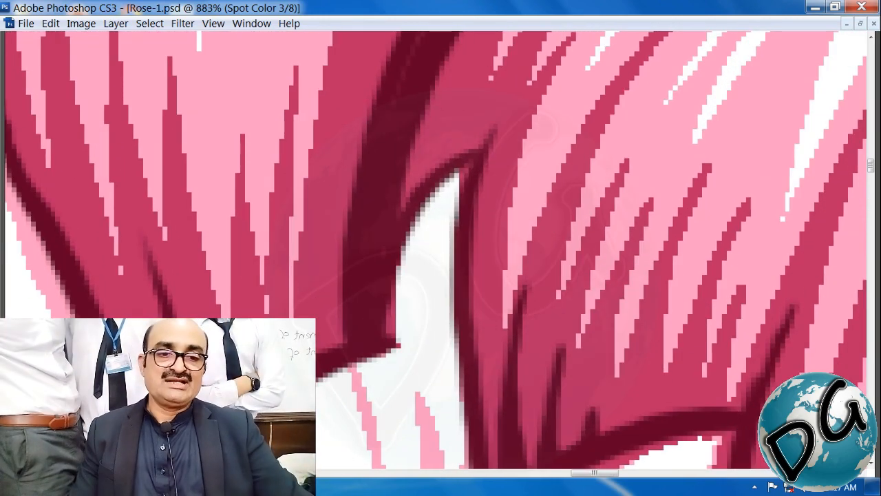
{"action": "left_click_drag", "start_coordinate": [260, 274], "coordinate": [549, 425]}
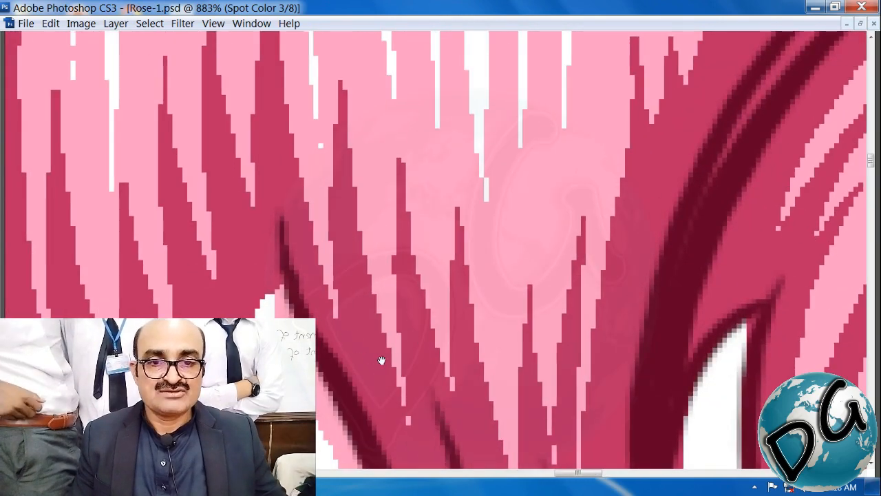
{"action": "mouse_move", "coordinate": [382, 359]}
{"action": "left_mouse_down"}
{"action": "mouse_move", "coordinate": [264, 150]}
{"action": "mouse_move", "coordinate": [273, 272]}
{"action": "mouse_move", "coordinate": [289, 311]}
{"action": "left_mouse_up"}
{"action": "mouse_move", "coordinate": [344, 234]}
{"action": "left_mouse_down"}
{"action": "mouse_move", "coordinate": [563, 492]}
{"action": "mouse_move", "coordinate": [580, 492]}
{"action": "left_mouse_up"}
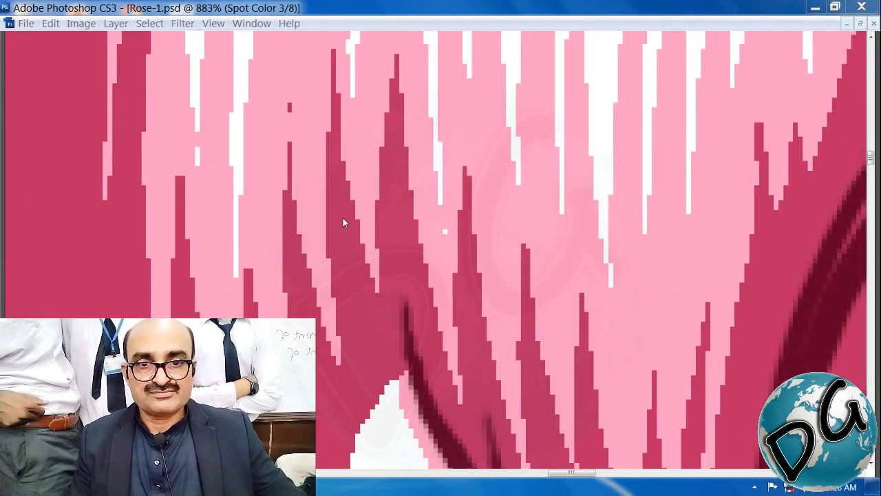
Outline the left side of the left inner petal in maroon, from its tip around the rounded shoulder and down the lower lobe
{"action": "key", "text": "ctrl+minus"}
{"action": "key", "text": "ctrl+minus"}
{"action": "key", "text": "ctrl+minus"}
{"action": "key", "text": "ctrl+minus"}
{"action": "key", "text": "ctrl+minus"}
{"action": "key", "text": "ctrl+minus"}
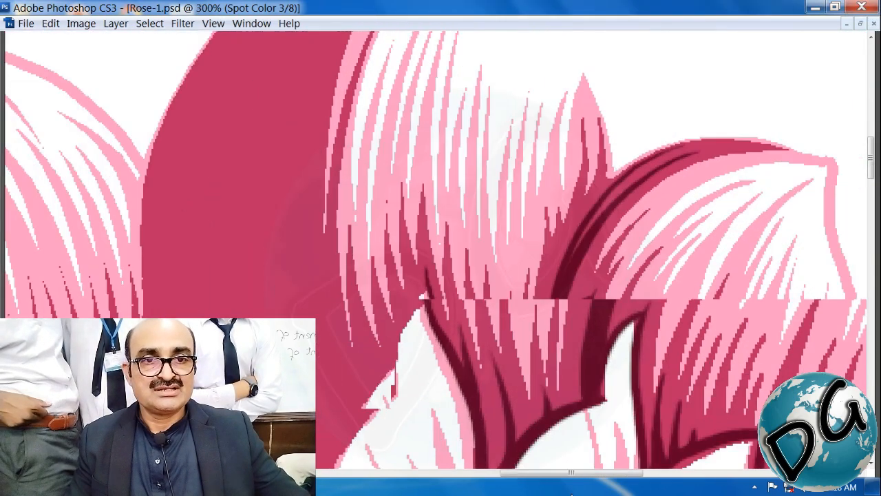
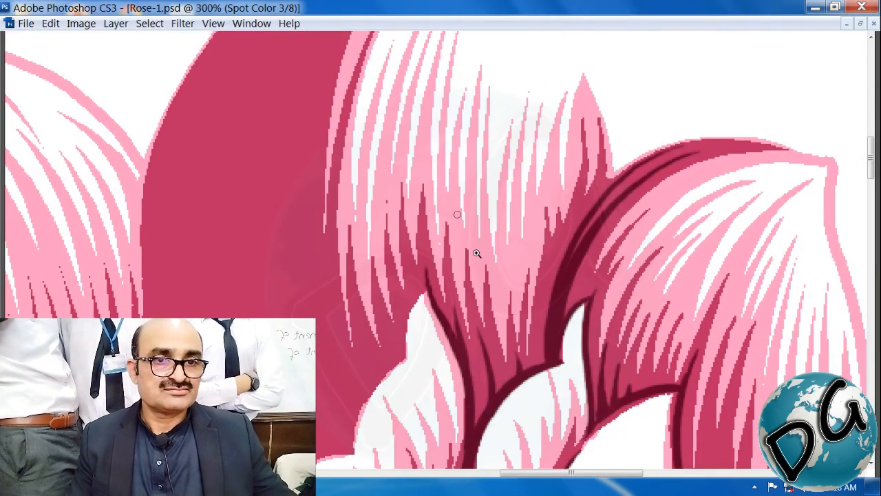
{"action": "left_click_drag", "start_coordinate": [476, 253], "coordinate": [282, 406]}
{"action": "left_click_drag", "start_coordinate": [403, 313], "coordinate": [213, 282]}
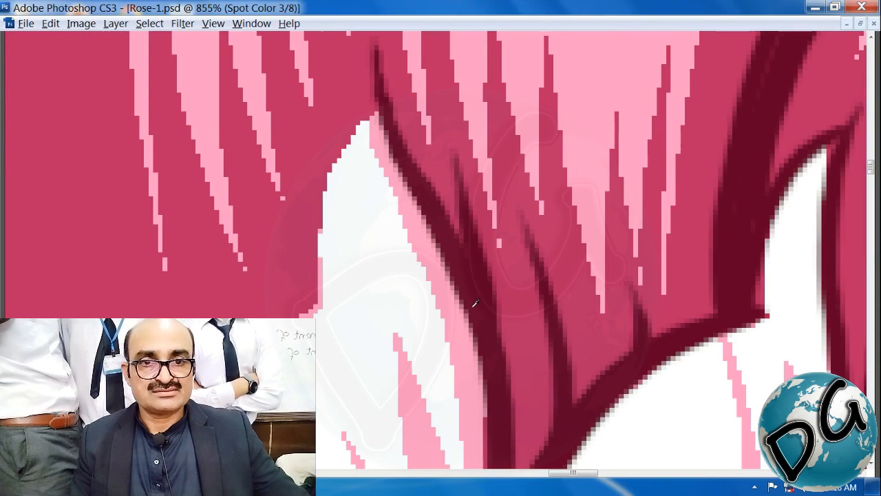
{"action": "mouse_move", "coordinate": [378, 100]}
{"action": "left_mouse_down"}
{"action": "mouse_move", "coordinate": [350, 124]}
{"action": "mouse_move", "coordinate": [311, 215]}
{"action": "mouse_move", "coordinate": [305, 307]}
{"action": "mouse_move", "coordinate": [517, 88]}
{"action": "left_mouse_up"}
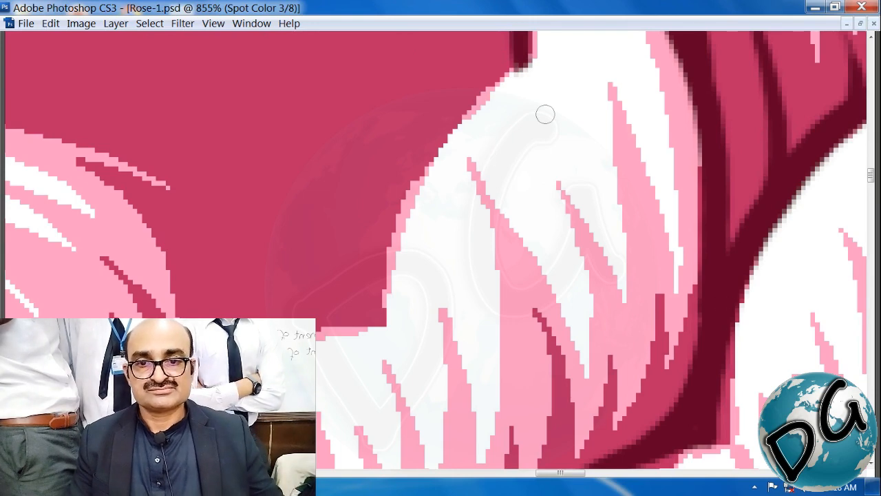
{"action": "mouse_move", "coordinate": [521, 56]}
{"action": "left_mouse_down"}
{"action": "mouse_move", "coordinate": [469, 95]}
{"action": "mouse_move", "coordinate": [409, 175]}
{"action": "mouse_move", "coordinate": [383, 236]}
{"action": "mouse_move", "coordinate": [373, 327]}
{"action": "mouse_move", "coordinate": [653, 146]}
{"action": "mouse_move", "coordinate": [653, 121]}
{"action": "mouse_move", "coordinate": [600, 125]}
{"action": "mouse_move", "coordinate": [553, 144]}
{"action": "mouse_move", "coordinate": [444, 226]}
{"action": "mouse_move", "coordinate": [363, 318]}
{"action": "mouse_move", "coordinate": [321, 432]}
{"action": "left_mouse_up"}
Brush a maroon line along the lower edge of the petal below the curl, with short tapered spikes rising from it
{"action": "left_click_drag", "start_coordinate": [368, 404], "coordinate": [615, 146]}
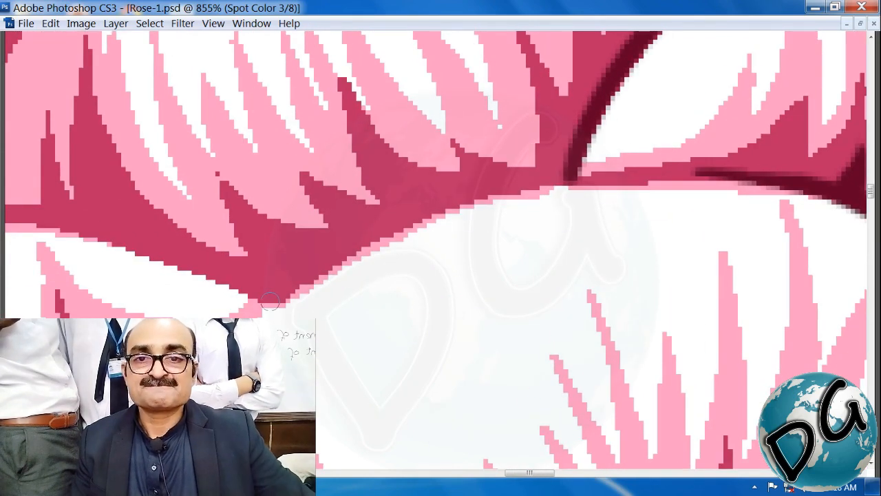
{"action": "mouse_move", "coordinate": [288, 289]}
{"action": "left_mouse_down"}
{"action": "mouse_move", "coordinate": [379, 231]}
{"action": "mouse_move", "coordinate": [478, 196]}
{"action": "mouse_move", "coordinate": [569, 177]}
{"action": "left_mouse_up"}
{"action": "left_click_drag", "start_coordinate": [380, 168], "coordinate": [432, 212]}
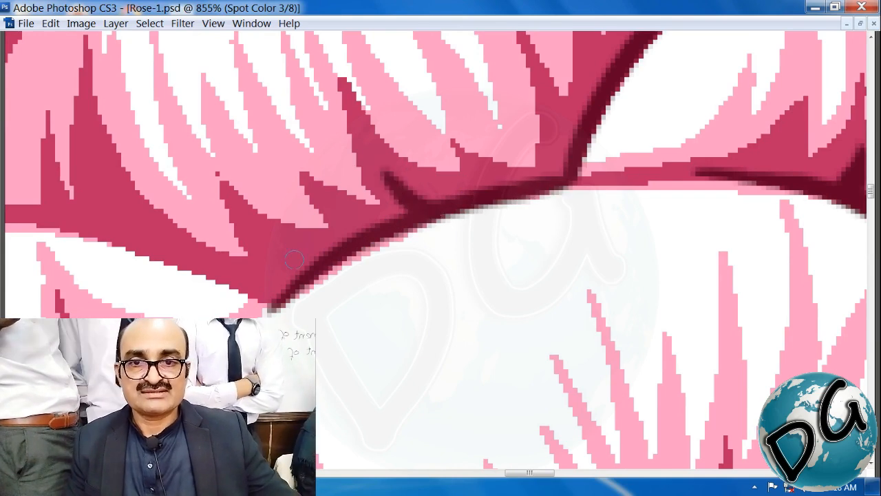
{"action": "mouse_move", "coordinate": [249, 224]}
{"action": "left_mouse_down"}
{"action": "mouse_move", "coordinate": [282, 262]}
{"action": "mouse_move", "coordinate": [402, 222]}
{"action": "mouse_move", "coordinate": [380, 243]}
{"action": "left_mouse_up"}
Brush a curved maroon line along the upper right edge of the curled central petal, ending at the neighbouring petal's outline
{"action": "key", "text": "ctrl+minus"}
{"action": "key", "text": "ctrl+minus"}
{"action": "key", "text": "ctrl+minus"}
{"action": "key", "text": "ctrl+minus"}
{"action": "key", "text": "ctrl+minus"}
{"action": "key", "text": "ctrl+minus"}
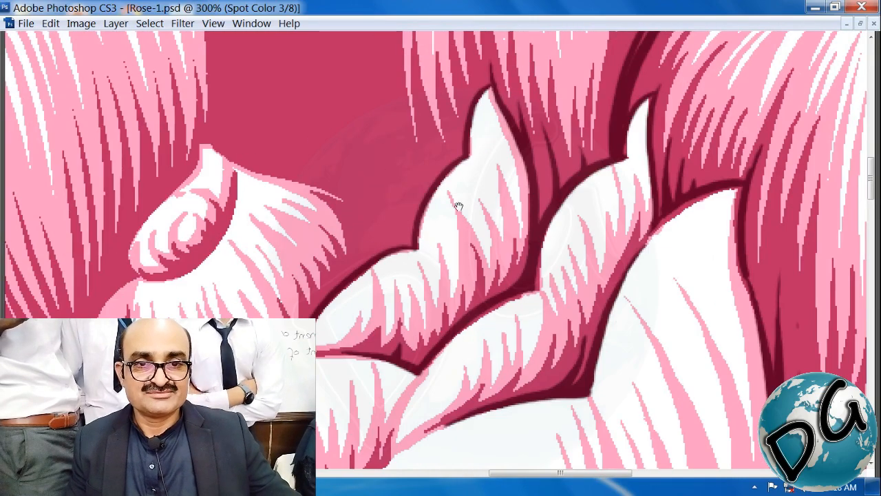
{"action": "left_click_drag", "start_coordinate": [401, 167], "coordinate": [453, 211]}
{"action": "left_click_drag", "start_coordinate": [604, 104], "coordinate": [207, 406]}
{"action": "left_click_drag", "start_coordinate": [302, 252], "coordinate": [331, 239]}
{"action": "mouse_move", "coordinate": [248, 122]}
{"action": "left_mouse_down"}
{"action": "mouse_move", "coordinate": [291, 159]}
{"action": "mouse_move", "coordinate": [420, 192]}
{"action": "mouse_move", "coordinate": [474, 223]}
{"action": "mouse_move", "coordinate": [529, 287]}
{"action": "left_mouse_up"}
{"action": "left_click_drag", "start_coordinate": [371, 327], "coordinate": [548, 243]}
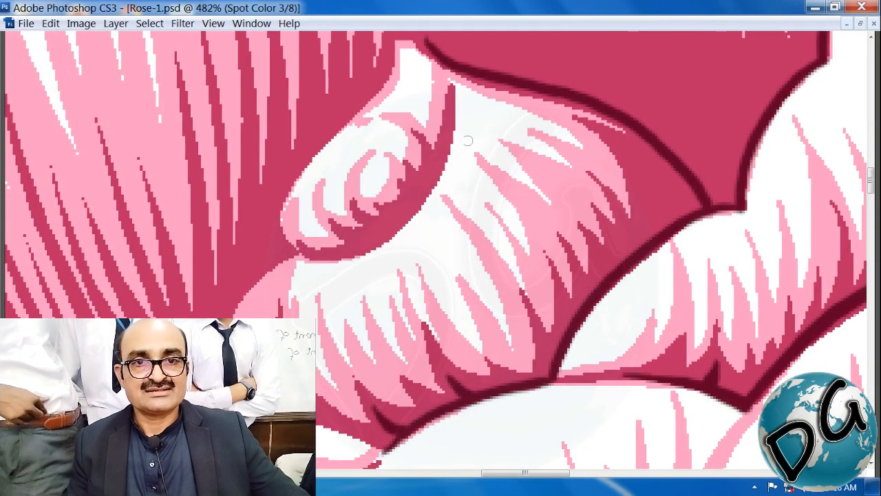
Outline the rolled curl of the central petal with maroon strokes along its lower right and left edges
{"action": "mouse_move", "coordinate": [451, 119]}
{"action": "left_mouse_down"}
{"action": "mouse_move", "coordinate": [413, 206]}
{"action": "mouse_move", "coordinate": [387, 236]}
{"action": "mouse_move", "coordinate": [329, 246]}
{"action": "left_mouse_up"}
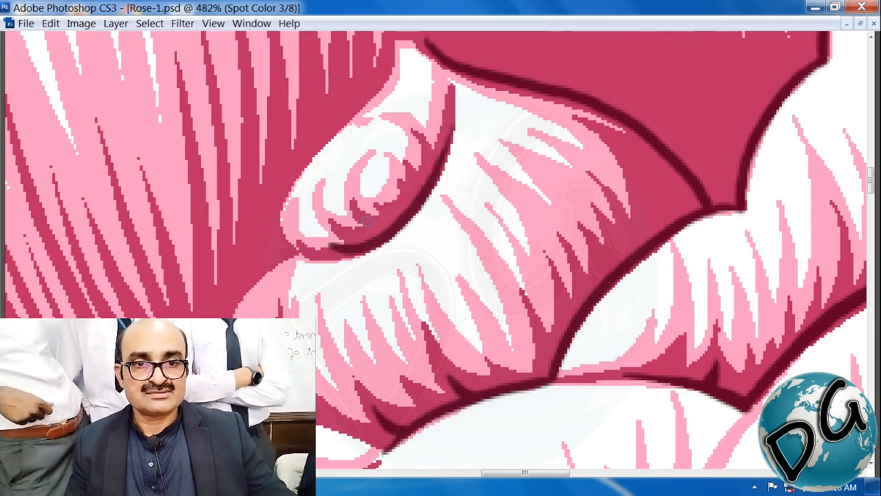
{"action": "mouse_move", "coordinate": [367, 220]}
{"action": "left_mouse_down"}
{"action": "mouse_move", "coordinate": [391, 224]}
{"action": "mouse_move", "coordinate": [428, 309]}
{"action": "mouse_move", "coordinate": [443, 205]}
{"action": "left_mouse_up"}
{"action": "left_click_drag", "start_coordinate": [482, 62], "coordinate": [444, 111]}
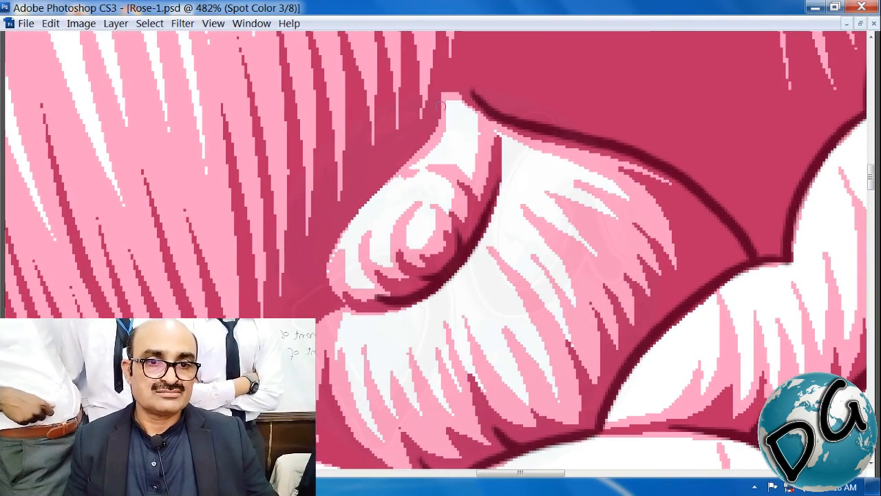
{"action": "mouse_move", "coordinate": [376, 178]}
{"action": "left_mouse_down"}
{"action": "mouse_move", "coordinate": [328, 234]}
{"action": "mouse_move", "coordinate": [315, 289]}
{"action": "mouse_move", "coordinate": [323, 311]}
{"action": "mouse_move", "coordinate": [361, 322]}
{"action": "left_mouse_up"}
Brush a curved maroon line down the left edge of the central petal below the rolled curl
{"action": "left_click_drag", "start_coordinate": [420, 219], "coordinate": [538, 74]}
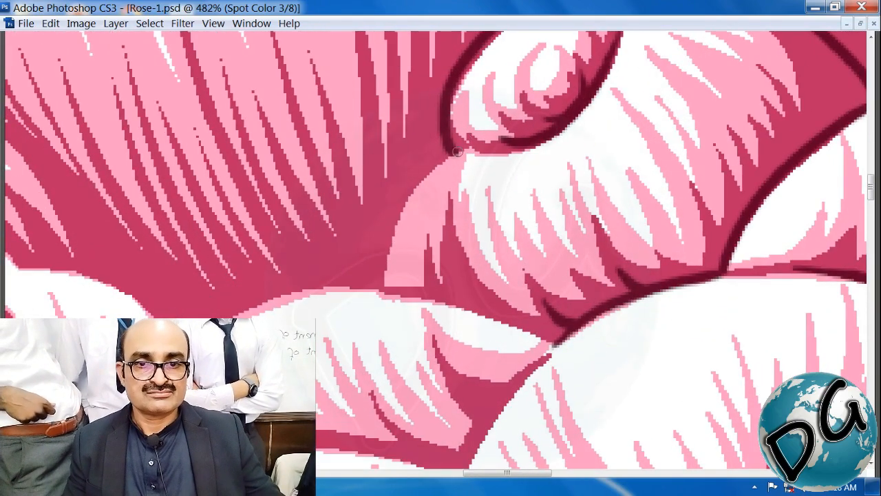
{"action": "mouse_move", "coordinate": [457, 152]}
{"action": "left_mouse_down"}
{"action": "mouse_move", "coordinate": [405, 191]}
{"action": "mouse_move", "coordinate": [378, 252]}
{"action": "mouse_move", "coordinate": [375, 288]}
{"action": "left_mouse_up"}
{"action": "left_click_drag", "start_coordinate": [503, 312], "coordinate": [545, 226]}
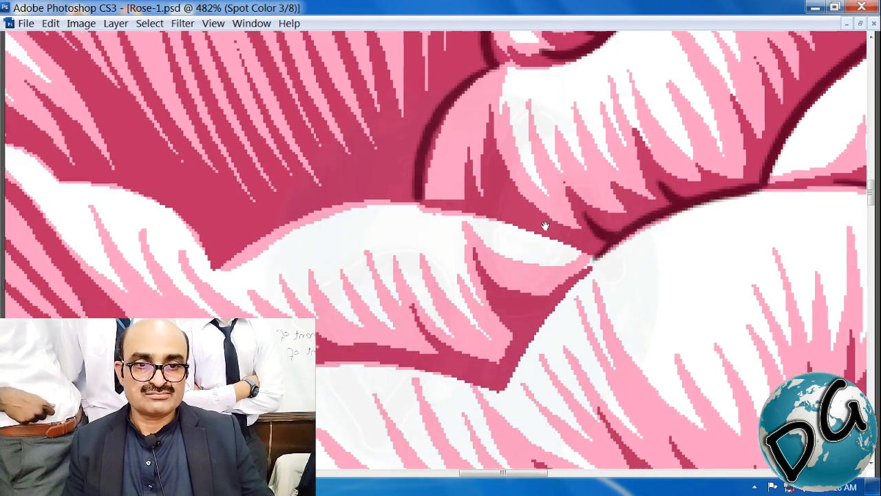
Brush a maroon line along the small front petal's upper right edge and outline its right and lower edges, adding a short stroke at the corner
{"action": "mouse_move", "coordinate": [422, 202]}
{"action": "left_mouse_down"}
{"action": "mouse_move", "coordinate": [501, 214]}
{"action": "mouse_move", "coordinate": [590, 255]}
{"action": "left_mouse_up"}
{"action": "left_click_drag", "start_coordinate": [534, 296], "coordinate": [528, 133]}
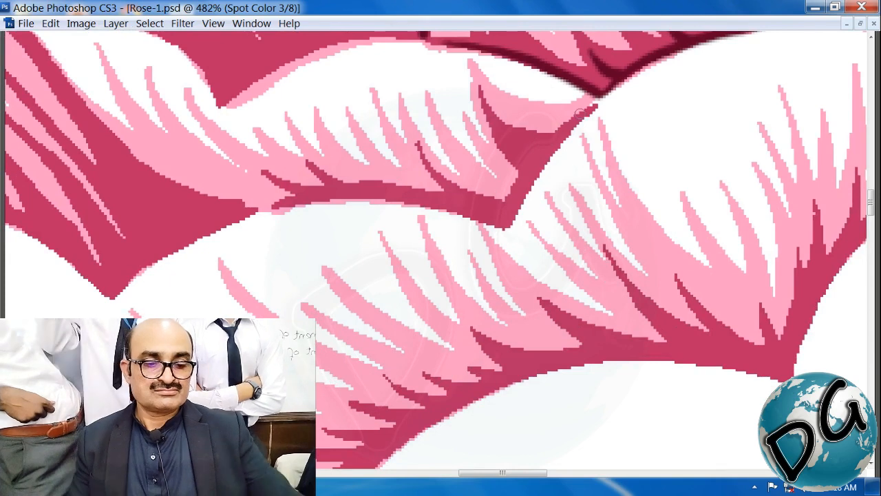
{"action": "left_click_drag", "start_coordinate": [580, 115], "coordinate": [508, 222]}
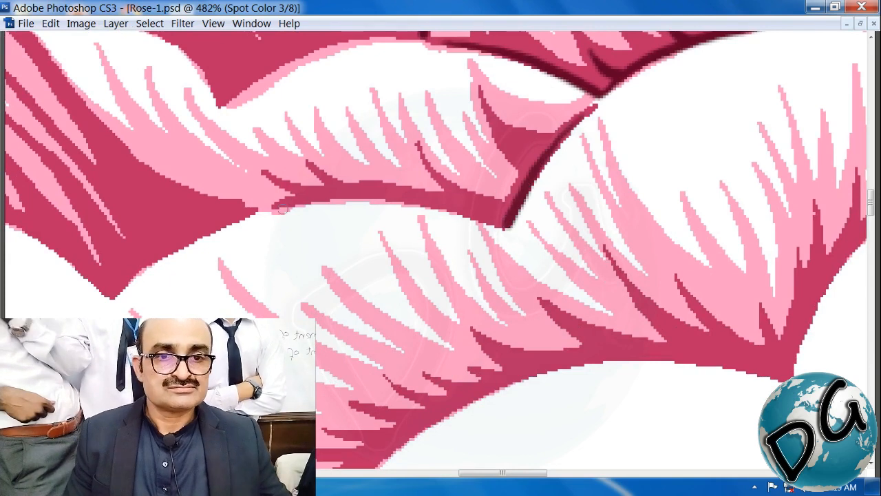
{"action": "mouse_move", "coordinate": [282, 209]}
{"action": "left_mouse_down"}
{"action": "mouse_move", "coordinate": [386, 200]}
{"action": "mouse_move", "coordinate": [504, 232]}
{"action": "mouse_move", "coordinate": [514, 208]}
{"action": "left_mouse_up"}
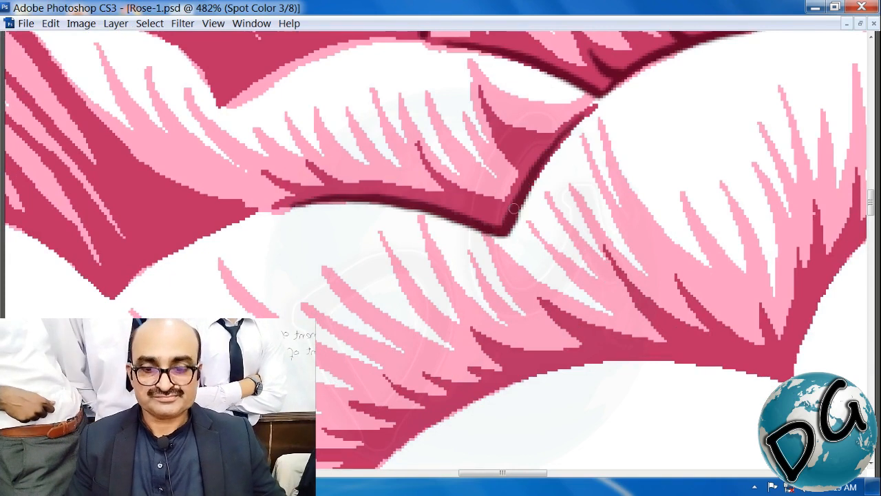
{"action": "left_click_drag", "start_coordinate": [462, 205], "coordinate": [495, 225]}
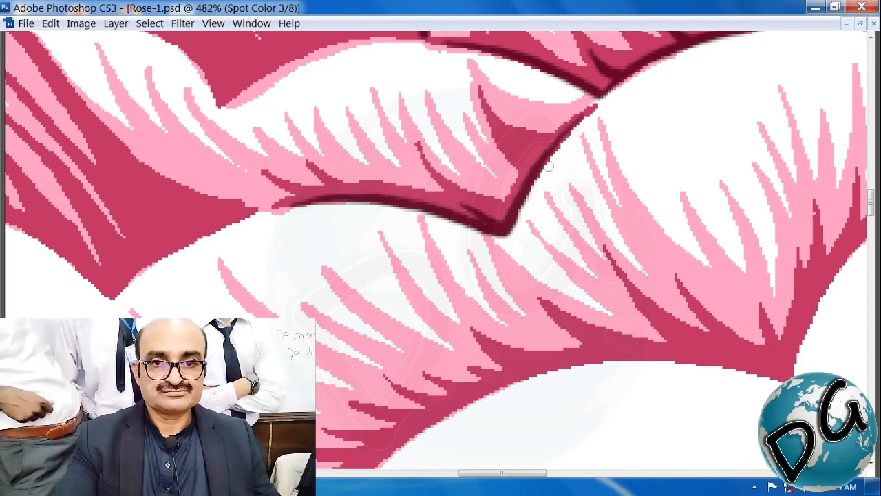
Brush a tapered maroon stroke down the left edge of the dark folded side of the tall back petal
{"action": "key", "text": "ctrl+minus"}
{"action": "key", "text": "ctrl+minus"}
{"action": "key", "text": "ctrl+minus"}
{"action": "key", "text": "ctrl+minus"}
{"action": "key", "text": "ctrl+minus"}
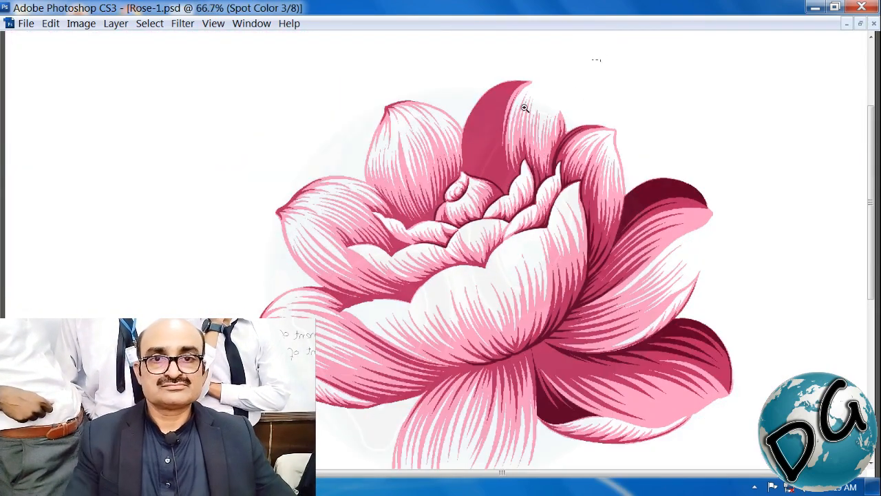
{"action": "left_click_drag", "start_coordinate": [524, 108], "coordinate": [305, 337]}
{"action": "left_click_drag", "start_coordinate": [514, 181], "coordinate": [366, 206]}
{"action": "left_click_drag", "start_coordinate": [484, 79], "coordinate": [206, 342]}
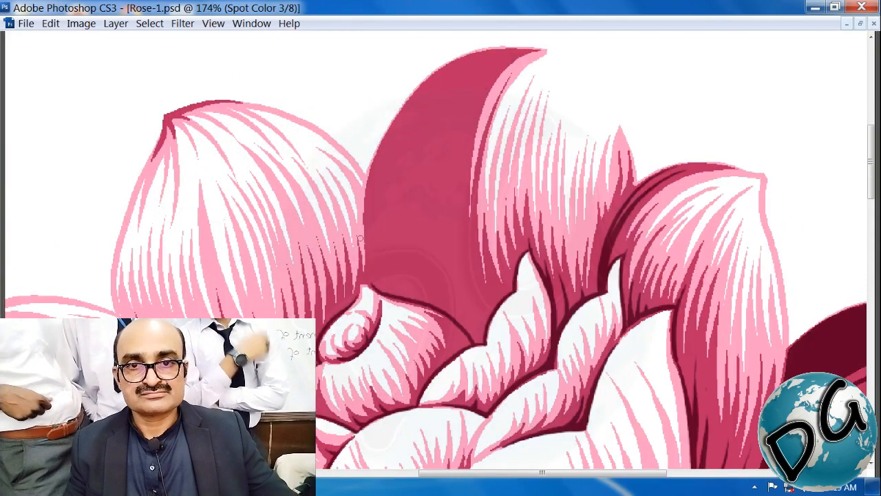
{"action": "left_click_drag", "start_coordinate": [617, 50], "coordinate": [214, 382]}
{"action": "left_click_drag", "start_coordinate": [406, 245], "coordinate": [260, 244]}
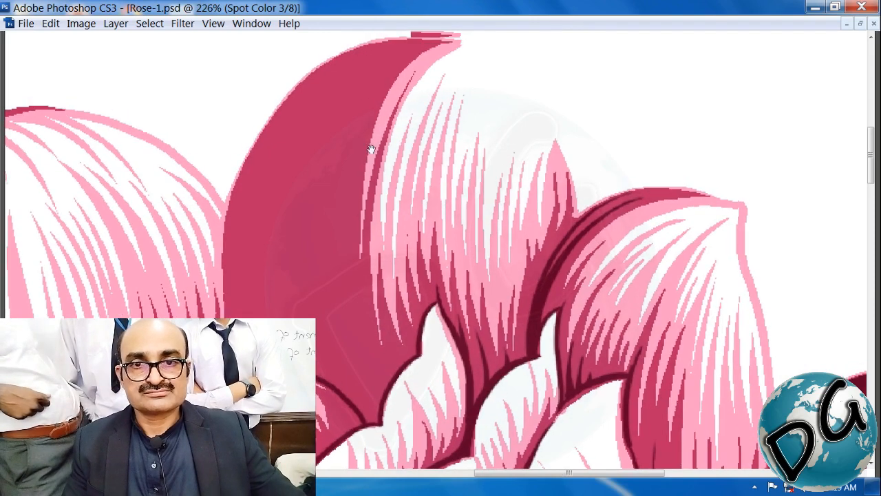
{"action": "left_click_drag", "start_coordinate": [381, 109], "coordinate": [397, 141]}
{"action": "left_click", "coordinate": [267, 253]}
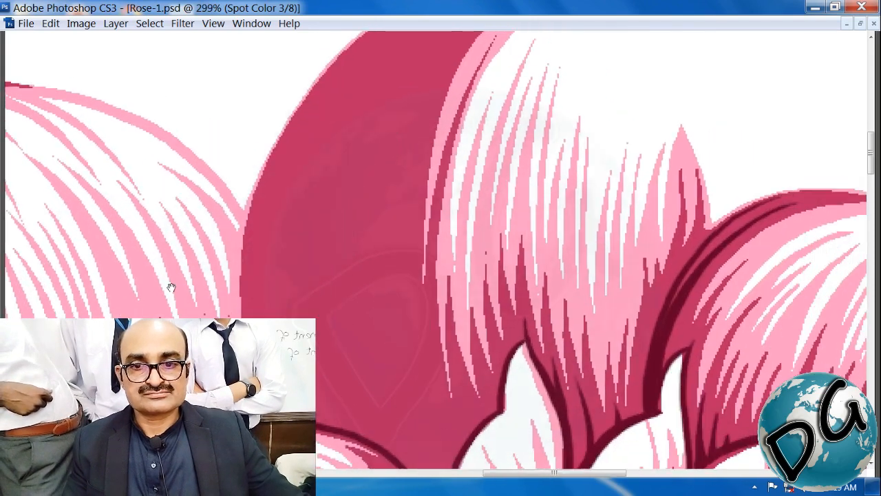
{"action": "mouse_move", "coordinate": [312, 62]}
{"action": "left_mouse_down"}
{"action": "mouse_move", "coordinate": [275, 102]}
{"action": "mouse_move", "coordinate": [225, 198]}
{"action": "mouse_move", "coordinate": [198, 317]}
{"action": "left_mouse_up"}
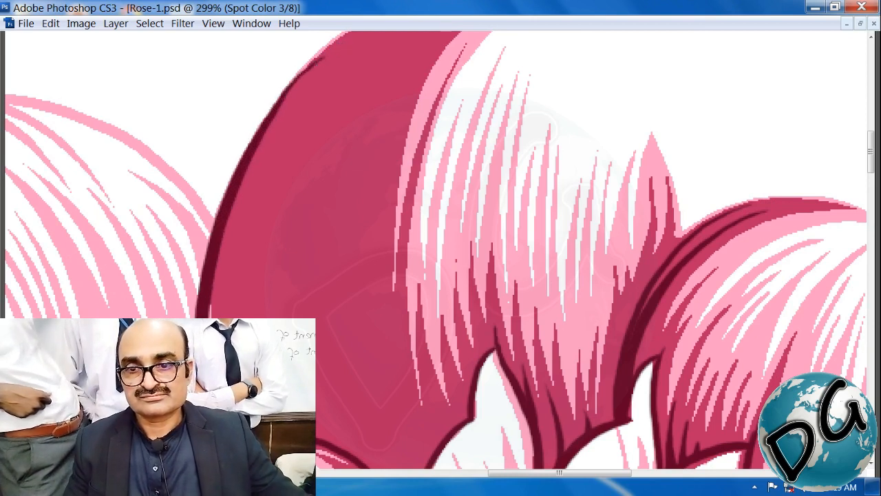
{"action": "key", "text": "ctrl+z"}
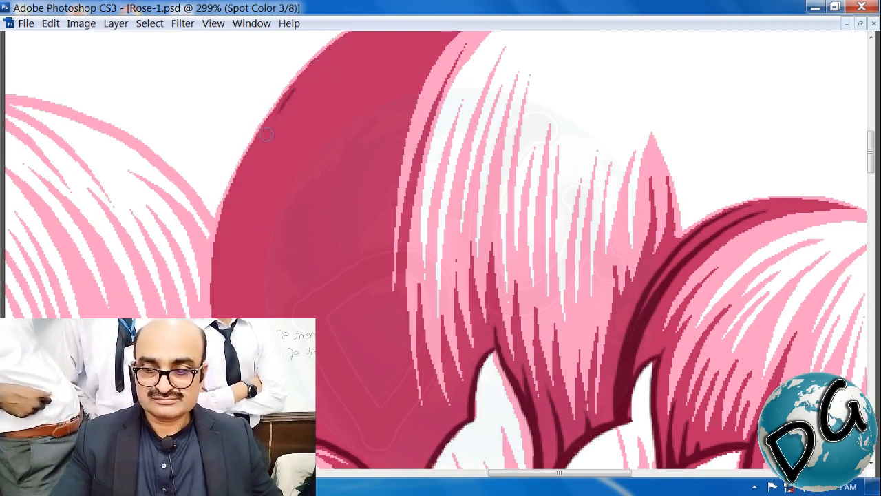
{"action": "mouse_move", "coordinate": [266, 134]}
{"action": "left_mouse_down"}
{"action": "mouse_move", "coordinate": [243, 184]}
{"action": "mouse_move", "coordinate": [220, 296]}
{"action": "left_mouse_up"}
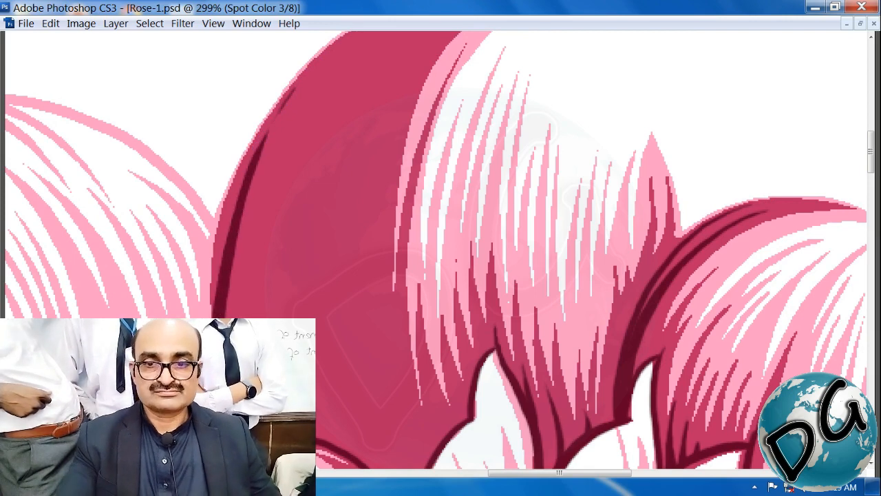
Brush a second curved maroon line inside the back petal's left edge stroke and fill the gap between them with maroon
{"action": "left_click_drag", "start_coordinate": [377, 224], "coordinate": [253, 198]}
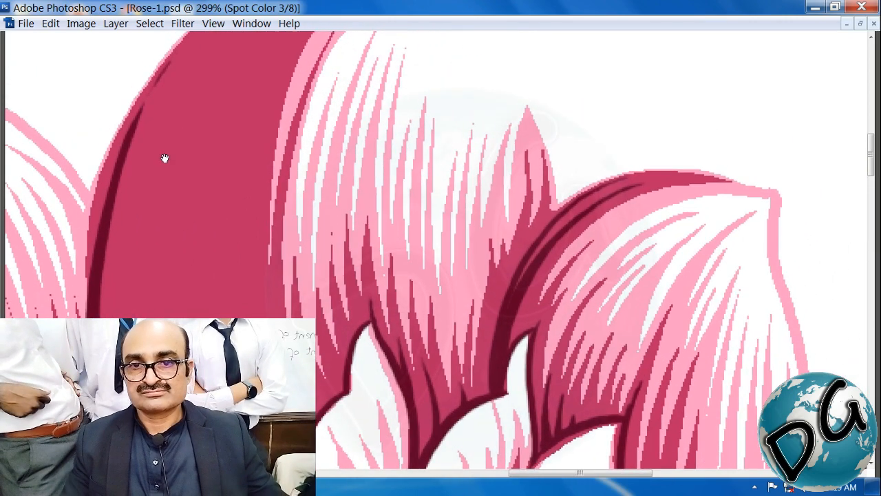
{"action": "left_click_drag", "start_coordinate": [126, 150], "coordinate": [110, 313]}
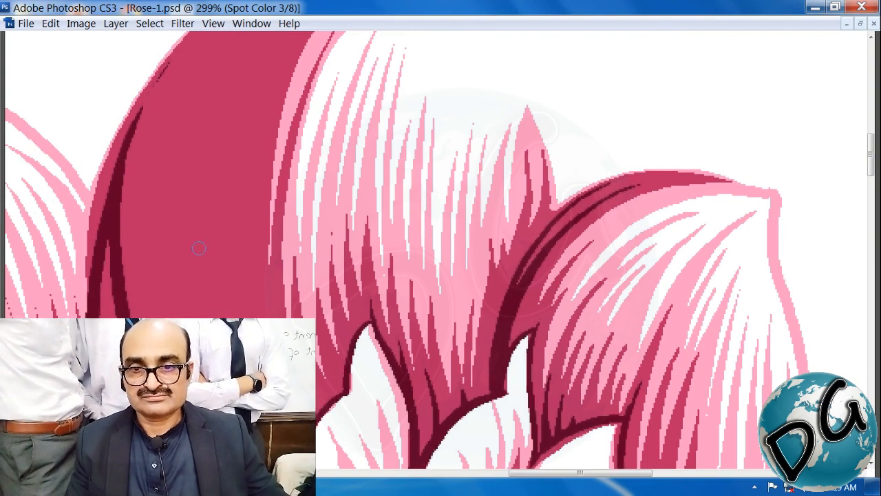
{"action": "left_click", "coordinate": [107, 307]}
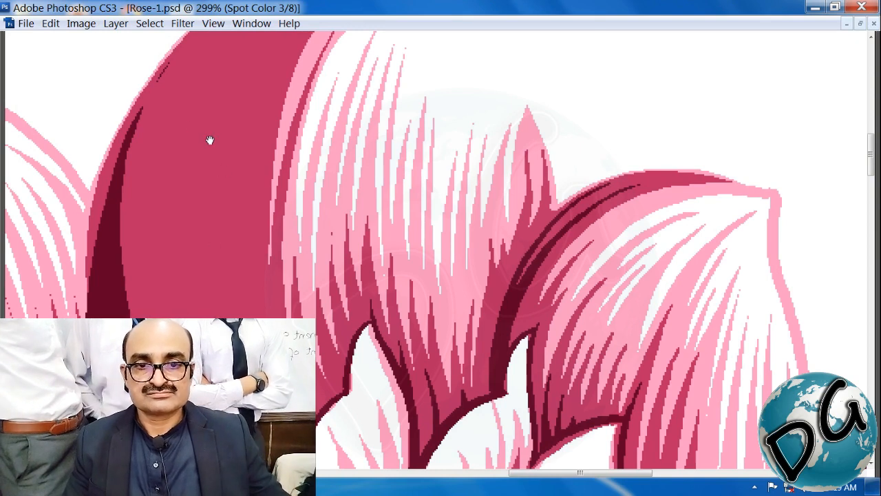
Start a Pen path beside the filled maroon area of the back petal, shaping two tall curved spikes tapering upward
{"action": "left_click", "coordinate": [183, 74]}
{"action": "left_click_drag", "start_coordinate": [166, 231], "coordinate": [153, 246]}
{"action": "left_click", "coordinate": [170, 379]}
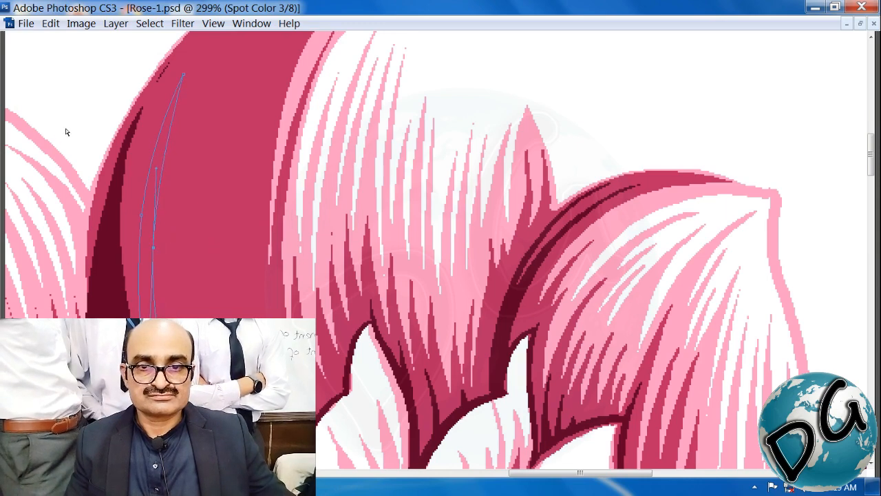
{"action": "key", "text": "ctrl+alt+0"}
{"action": "left_click_drag", "start_coordinate": [362, 248], "coordinate": [296, 211]}
{"action": "left_click_drag", "start_coordinate": [199, 104], "coordinate": [421, 353]}
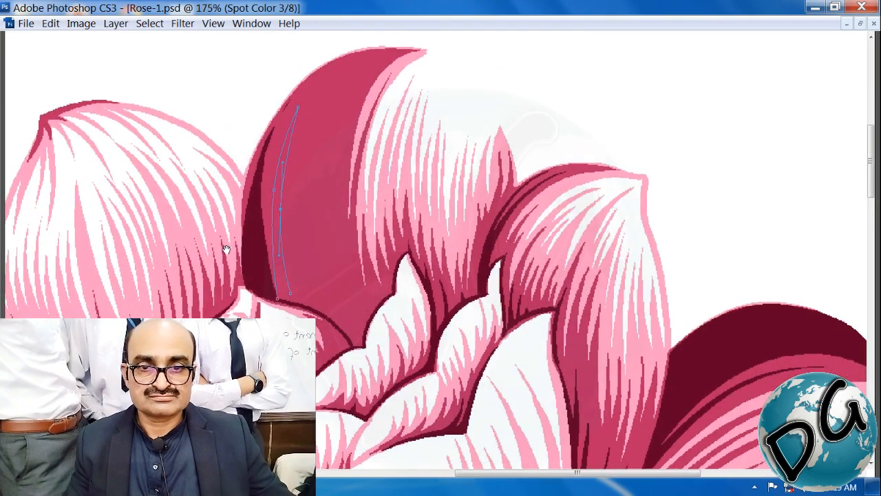
{"action": "left_click", "coordinate": [310, 127]}
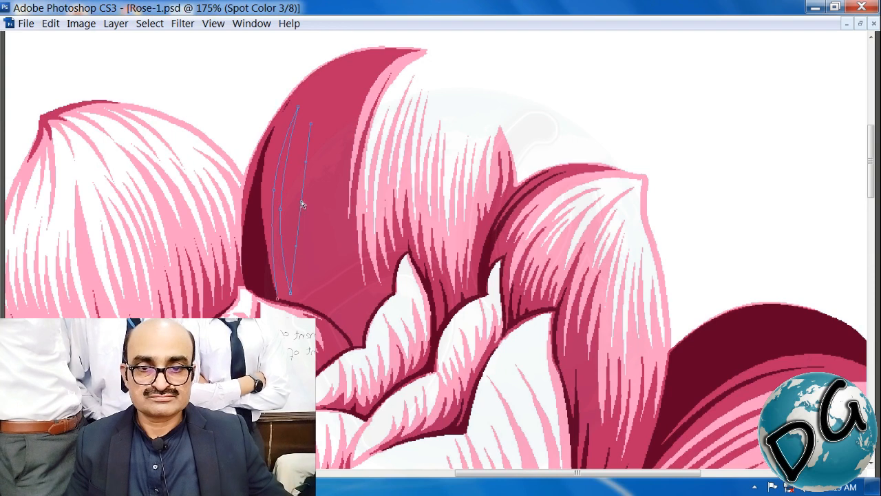
{"action": "left_click_drag", "start_coordinate": [301, 204], "coordinate": [290, 204]}
{"action": "left_click", "coordinate": [323, 309]}
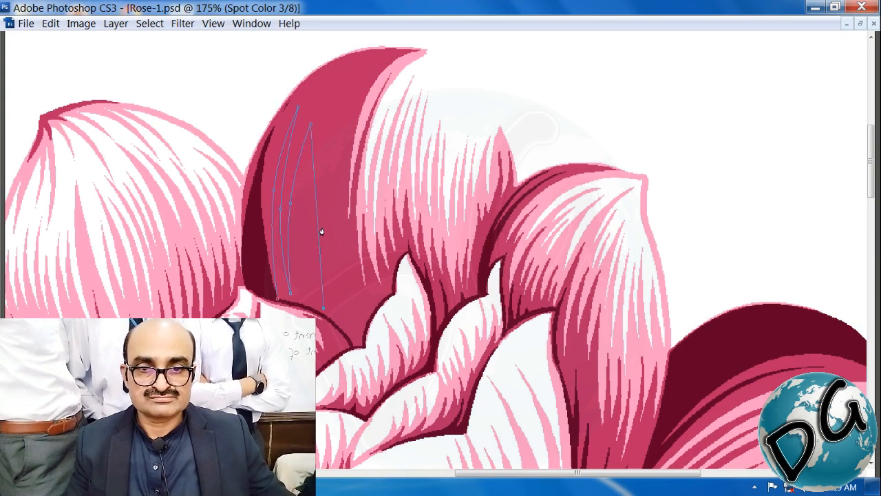
{"action": "left_click_drag", "start_coordinate": [319, 234], "coordinate": [306, 230]}
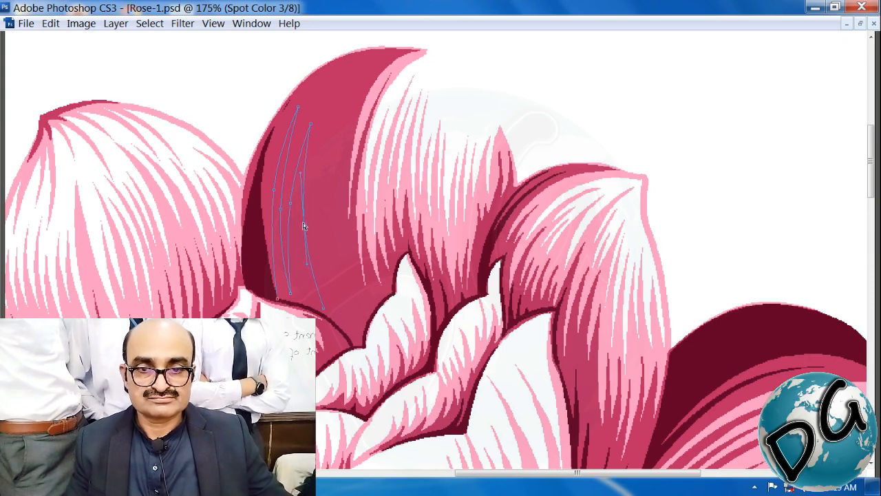
Continue the Pen path toward the neighbouring small petal with a third tall curved spike and a shorter fourth one
{"action": "left_click", "coordinate": [320, 166]}
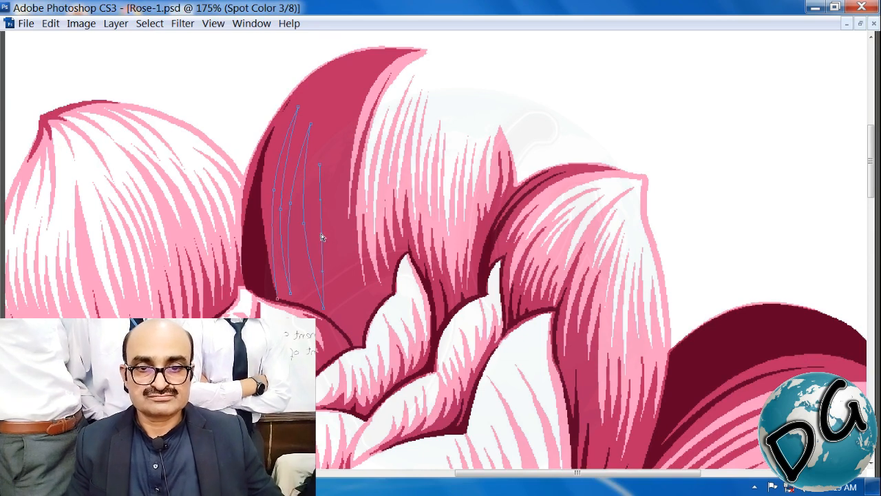
{"action": "left_click_drag", "start_coordinate": [321, 237], "coordinate": [314, 234]}
{"action": "left_click", "coordinate": [354, 343]}
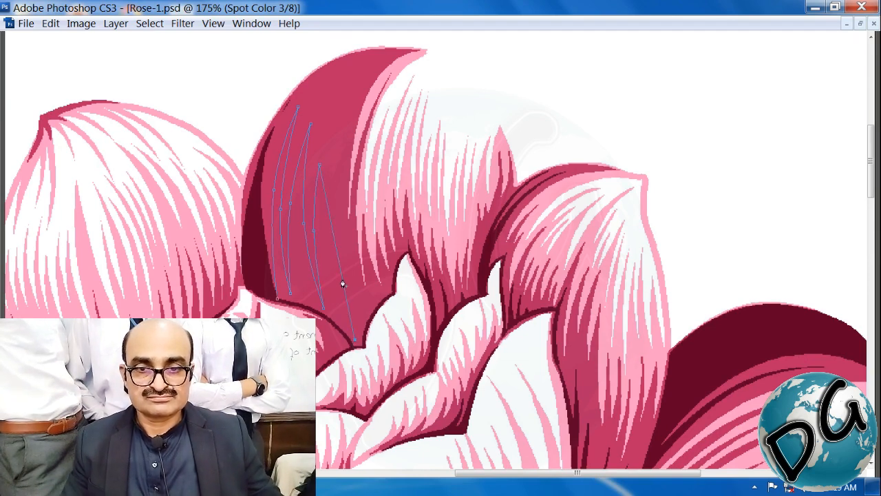
{"action": "left_click_drag", "start_coordinate": [342, 280], "coordinate": [333, 247]}
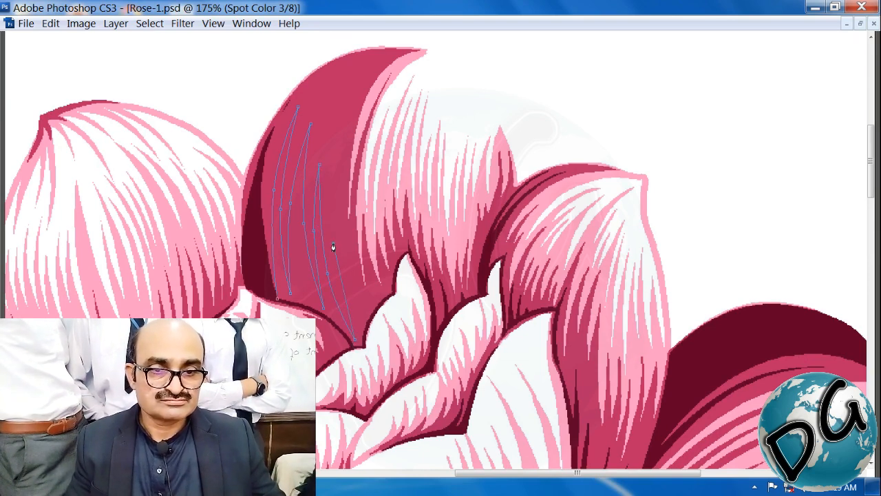
{"action": "left_click_drag", "start_coordinate": [343, 292], "coordinate": [340, 296]}
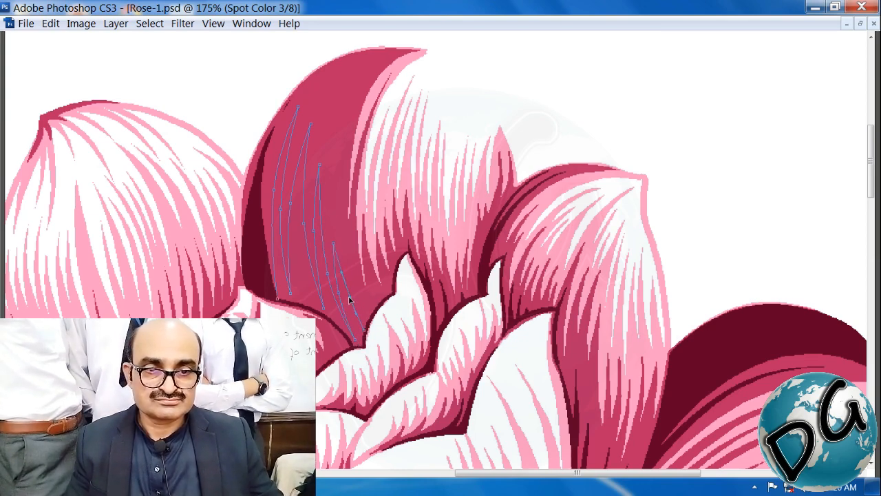
{"action": "left_click_drag", "start_coordinate": [348, 296], "coordinate": [346, 305]}
Close the spiked Pen path through the notch between the small petals and bend its last segment along the central petal's upper edge
{"action": "left_click_drag", "start_coordinate": [417, 234], "coordinate": [219, 402]}
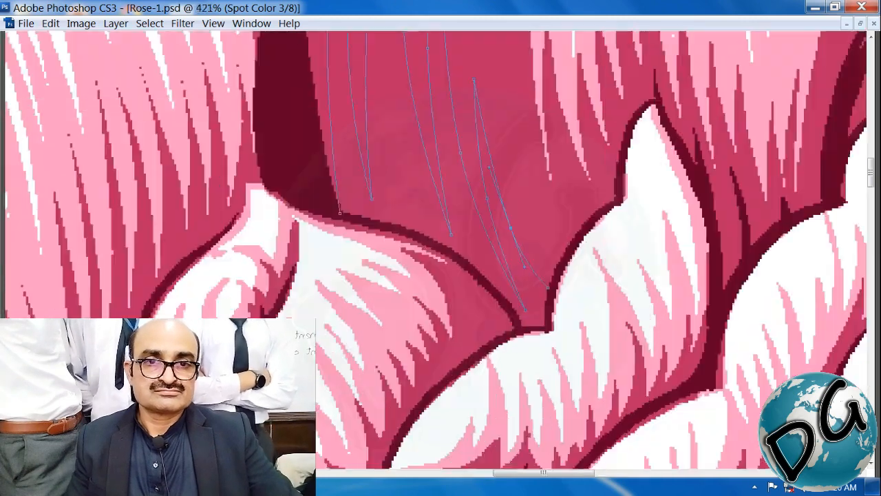
{"action": "left_click_drag", "start_coordinate": [596, 253], "coordinate": [552, 217]}
{"action": "left_click", "coordinate": [504, 295]}
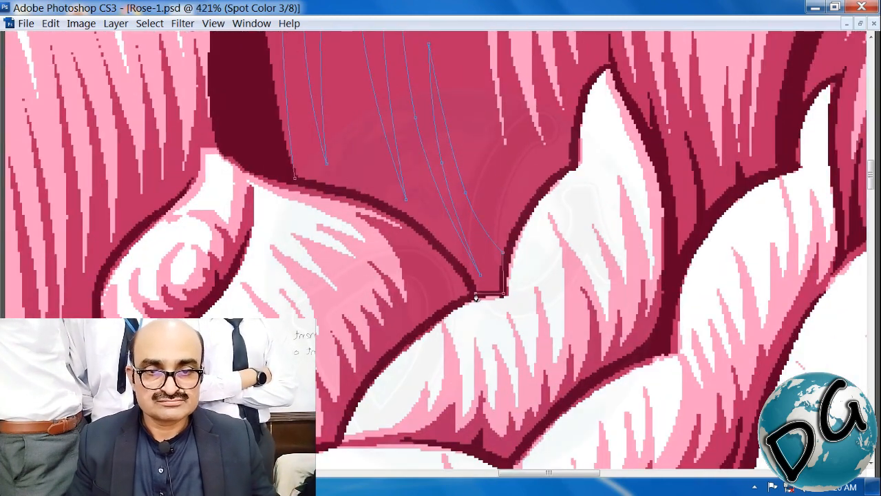
{"action": "left_click", "coordinate": [299, 181]}
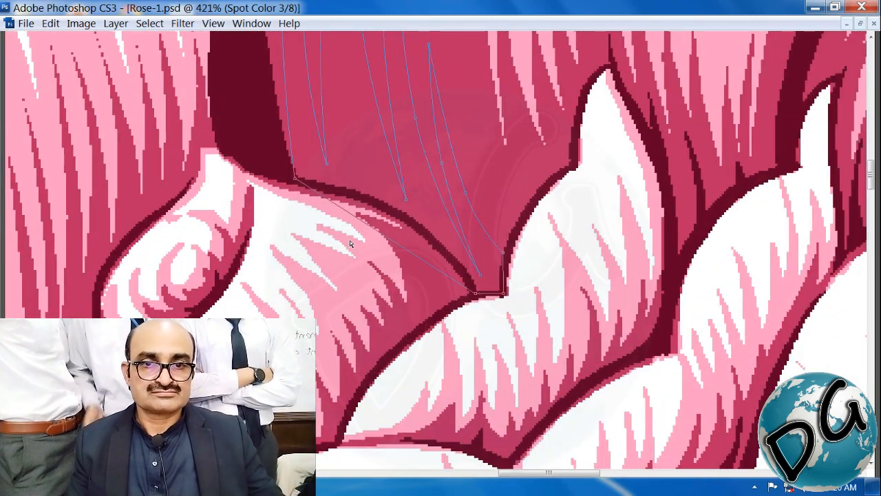
{"action": "left_click_drag", "start_coordinate": [416, 263], "coordinate": [410, 223]}
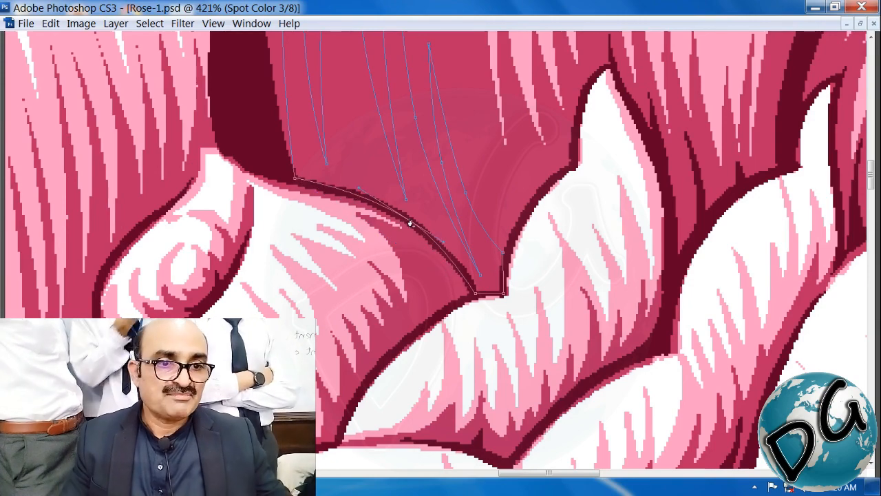
Convert the spiked path to a selection, fill it with maroon and deselect
{"action": "key", "text": "ctrl+Return"}
{"action": "key", "text": "alt+Delete"}
{"action": "key", "text": "ctrl+d"}
Brush a maroon line along the upper left edge of the small petal below the central petal, with a short spike rising from it
{"action": "key", "text": "ctrl+minus"}
{"action": "key", "text": "ctrl+minus"}
{"action": "key", "text": "ctrl+minus"}
{"action": "key", "text": "ctrl+minus"}
{"action": "key", "text": "ctrl+minus"}
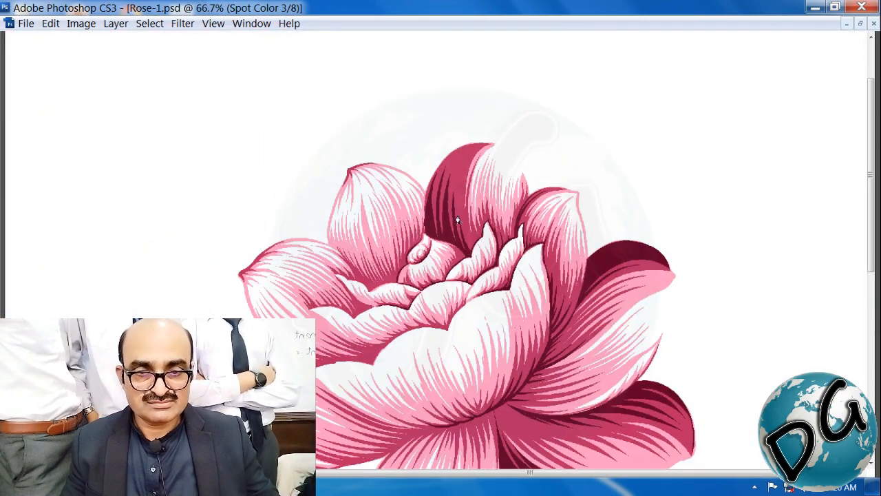
{"action": "left_click_drag", "start_coordinate": [412, 280], "coordinate": [425, 213]}
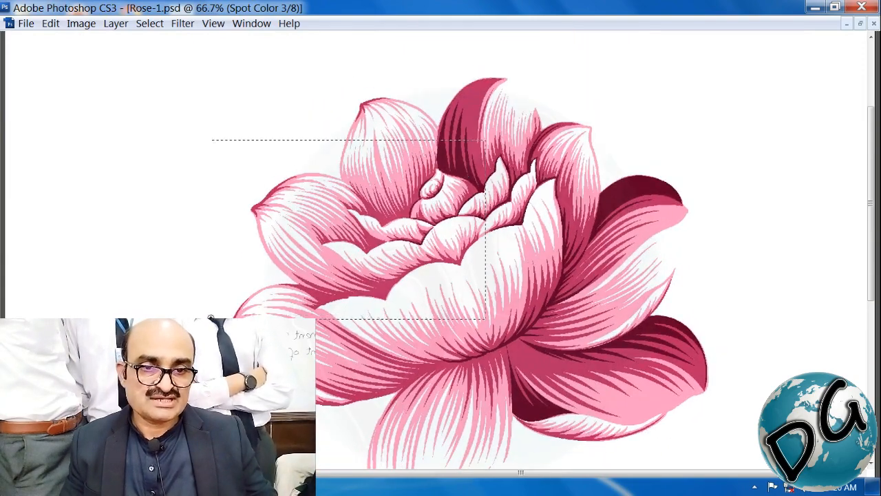
{"action": "left_click_drag", "start_coordinate": [211, 317], "coordinate": [211, 315]}
{"action": "left_click_drag", "start_coordinate": [633, 112], "coordinate": [229, 336]}
{"action": "left_click_drag", "start_coordinate": [785, 153], "coordinate": [287, 313]}
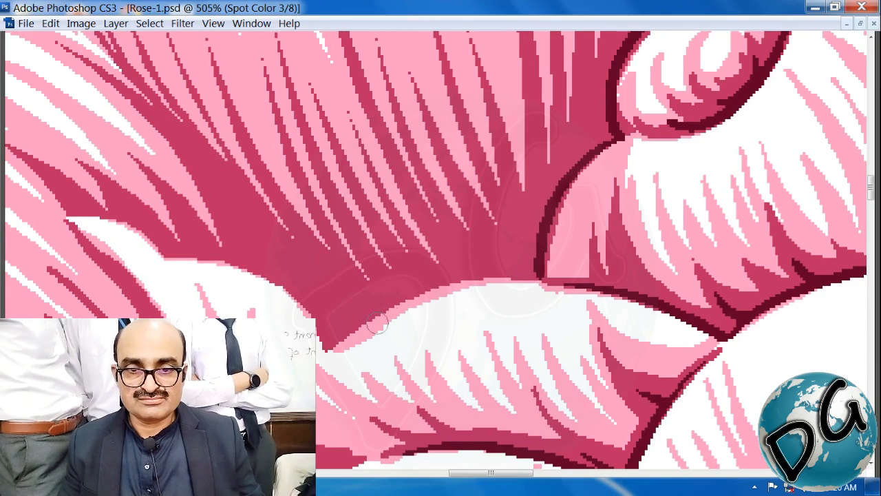
{"action": "mouse_move", "coordinate": [334, 347]}
{"action": "left_mouse_down"}
{"action": "mouse_move", "coordinate": [365, 316]}
{"action": "mouse_move", "coordinate": [413, 293]}
{"action": "mouse_move", "coordinate": [470, 280]}
{"action": "mouse_move", "coordinate": [545, 282]}
{"action": "left_mouse_up"}
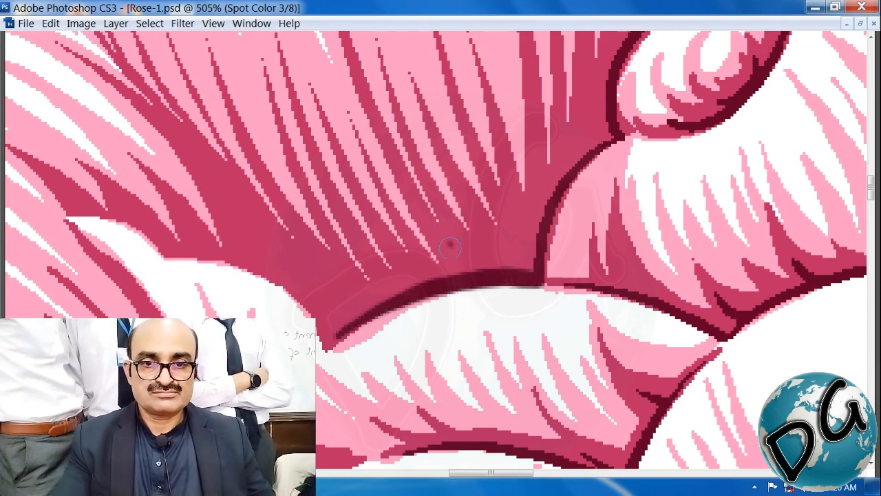
{"action": "left_click_drag", "start_coordinate": [450, 247], "coordinate": [475, 283]}
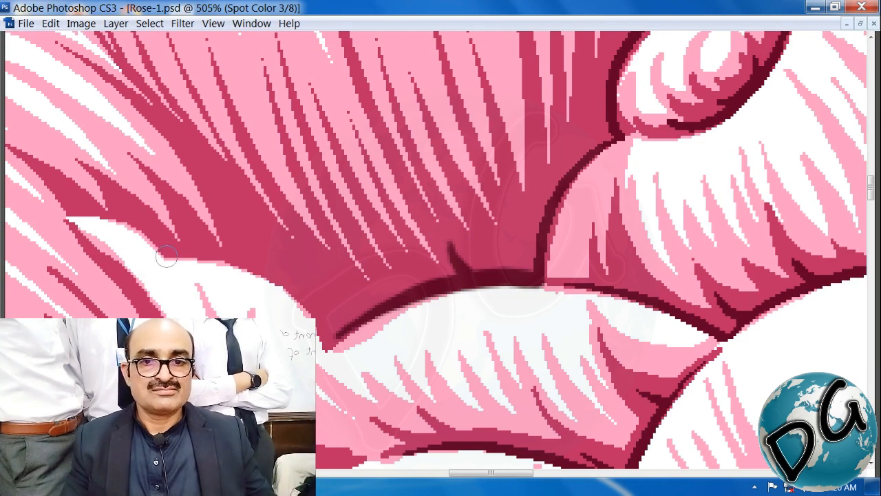
Brush a maroon line along the adjacent left petal's upper edge and add a long and a short tapered spike at the notch
{"action": "mouse_move", "coordinate": [166, 257]}
{"action": "left_mouse_down"}
{"action": "mouse_move", "coordinate": [241, 272]}
{"action": "mouse_move", "coordinate": [293, 300]}
{"action": "mouse_move", "coordinate": [333, 348]}
{"action": "left_mouse_up"}
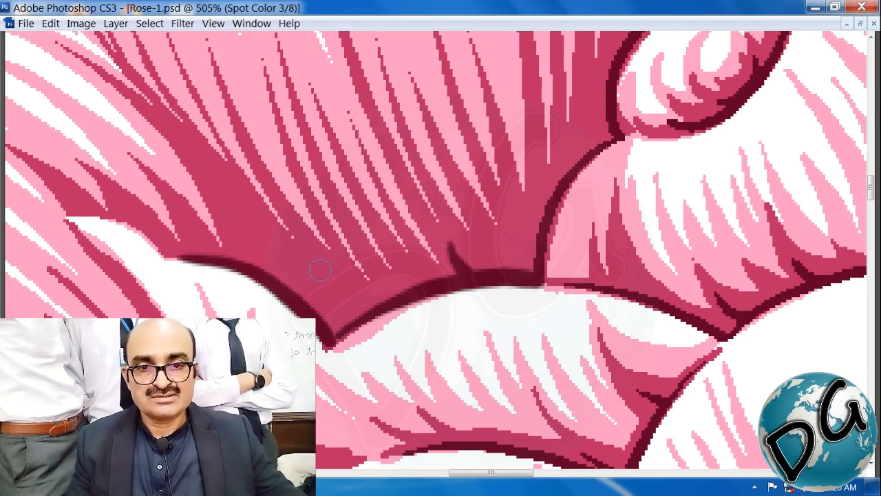
{"action": "mouse_move", "coordinate": [219, 160]}
{"action": "left_mouse_down"}
{"action": "mouse_move", "coordinate": [261, 231]}
{"action": "mouse_move", "coordinate": [341, 327]}
{"action": "left_mouse_up"}
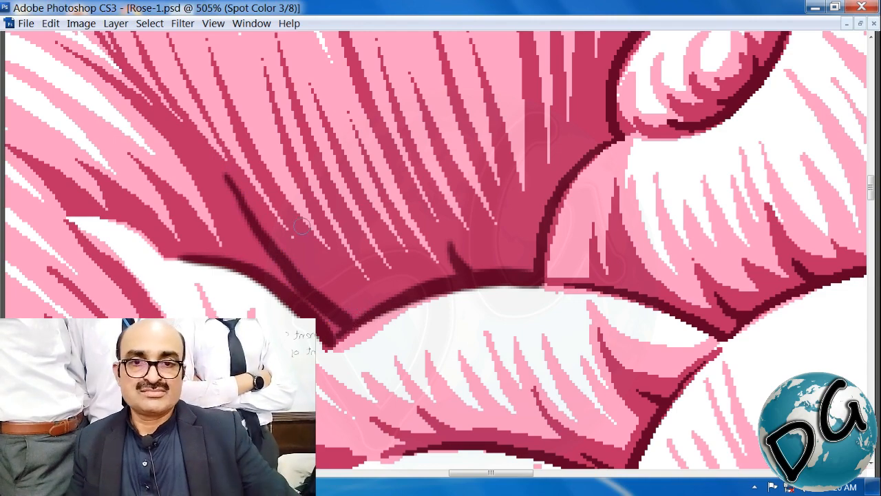
{"action": "left_click_drag", "start_coordinate": [337, 284], "coordinate": [366, 309]}
{"action": "left_click_drag", "start_coordinate": [625, 185], "coordinate": [341, 367]}
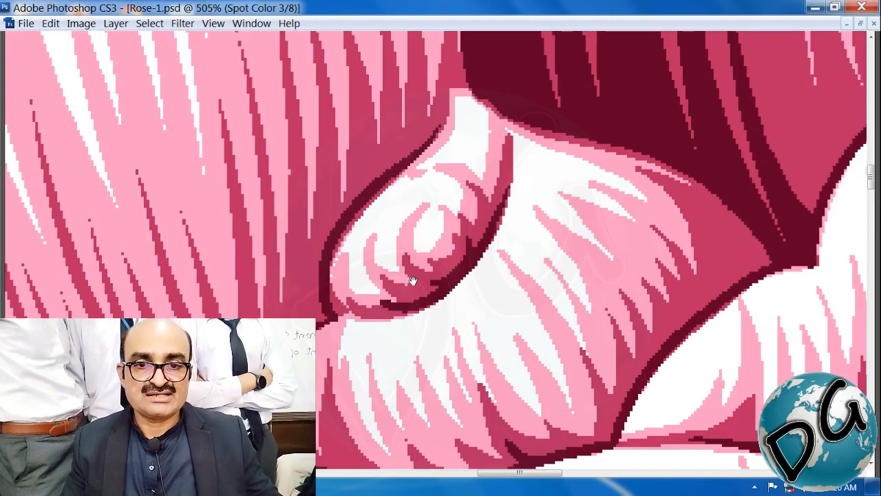
Brush maroon outlines along both sides of the left upper petal's lower notch and add a tapered spike rising from its right side
{"action": "left_click_drag", "start_coordinate": [413, 281], "coordinate": [384, 466]}
{"action": "left_click_drag", "start_coordinate": [309, 70], "coordinate": [307, 174]}
{"action": "left_click_drag", "start_coordinate": [336, 430], "coordinate": [368, 277]}
{"action": "left_click_drag", "start_coordinate": [350, 324], "coordinate": [360, 104]}
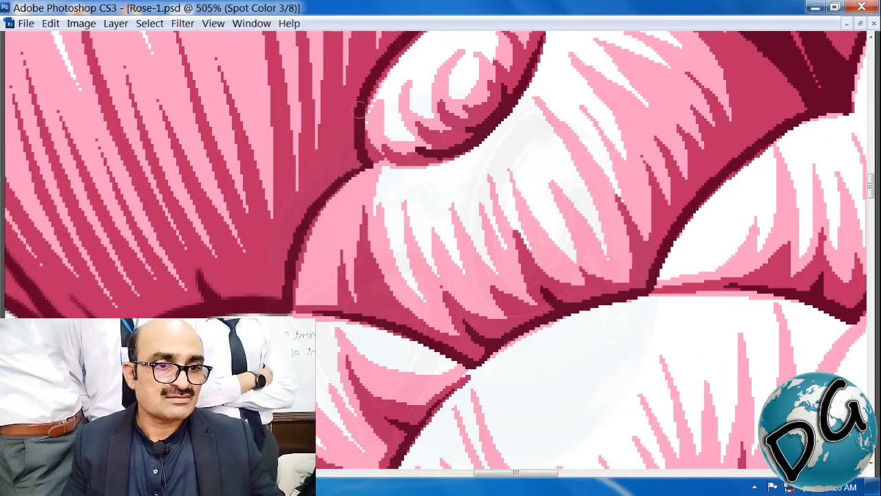
{"action": "mouse_move", "coordinate": [331, 75]}
{"action": "left_mouse_down"}
{"action": "mouse_move", "coordinate": [334, 187]}
{"action": "mouse_move", "coordinate": [257, 252]}
{"action": "mouse_move", "coordinate": [278, 305]}
{"action": "mouse_move", "coordinate": [383, 209]}
{"action": "mouse_move", "coordinate": [124, 347]}
{"action": "left_mouse_up"}
{"action": "key", "text": "ctrl+minus"}
{"action": "key", "text": "ctrl+minus"}
{"action": "key", "text": "ctrl+minus"}
{"action": "key", "text": "ctrl+minus"}
{"action": "left_click_drag", "start_coordinate": [417, 231], "coordinate": [455, 197]}
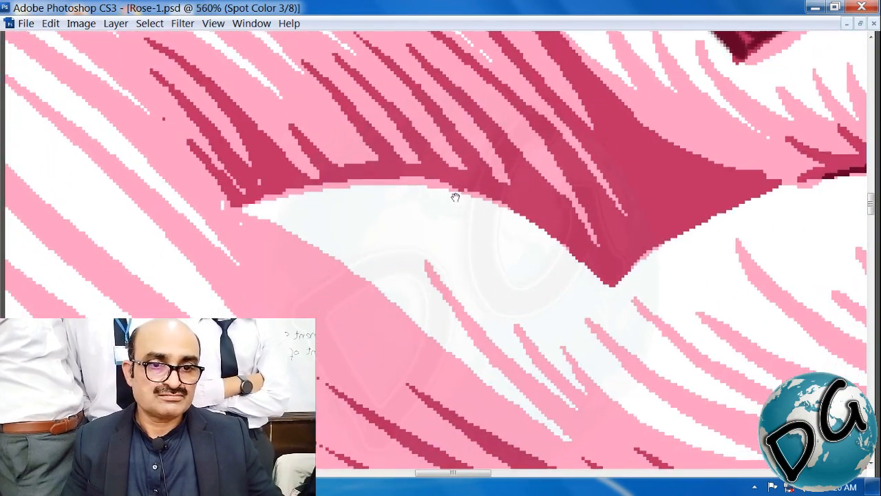
{"action": "mouse_move", "coordinate": [762, 189]}
{"action": "left_mouse_down"}
{"action": "mouse_move", "coordinate": [695, 207]}
{"action": "mouse_move", "coordinate": [628, 253]}
{"action": "mouse_move", "coordinate": [594, 297]}
{"action": "left_mouse_up"}
{"action": "left_click_drag", "start_coordinate": [340, 190], "coordinate": [305, 198]}
{"action": "mouse_move", "coordinate": [198, 208]}
{"action": "left_mouse_down"}
{"action": "mouse_move", "coordinate": [296, 183]}
{"action": "mouse_move", "coordinate": [415, 188]}
{"action": "mouse_move", "coordinate": [511, 232]}
{"action": "mouse_move", "coordinate": [570, 287]}
{"action": "left_mouse_up"}
{"action": "left_click_drag", "start_coordinate": [570, 287], "coordinate": [484, 352]}
{"action": "mouse_move", "coordinate": [485, 205]}
{"action": "left_mouse_down"}
{"action": "mouse_move", "coordinate": [500, 234]}
{"action": "mouse_move", "coordinate": [555, 288]}
{"action": "left_mouse_up"}
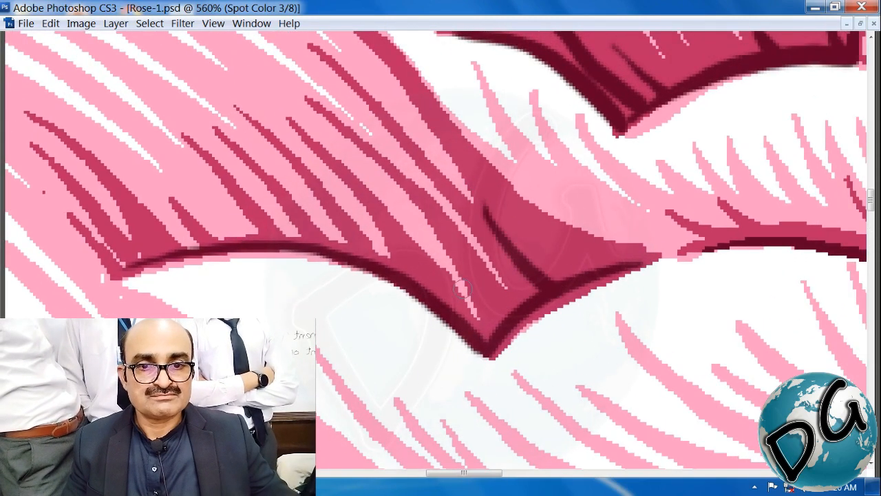
Brush maroon outlines along the steep right side and the long arched left side of the notch above the large front petal
{"action": "key", "text": "ctrl+minus"}
{"action": "key", "text": "ctrl+minus"}
{"action": "key", "text": "ctrl+minus"}
{"action": "key", "text": "ctrl+minus"}
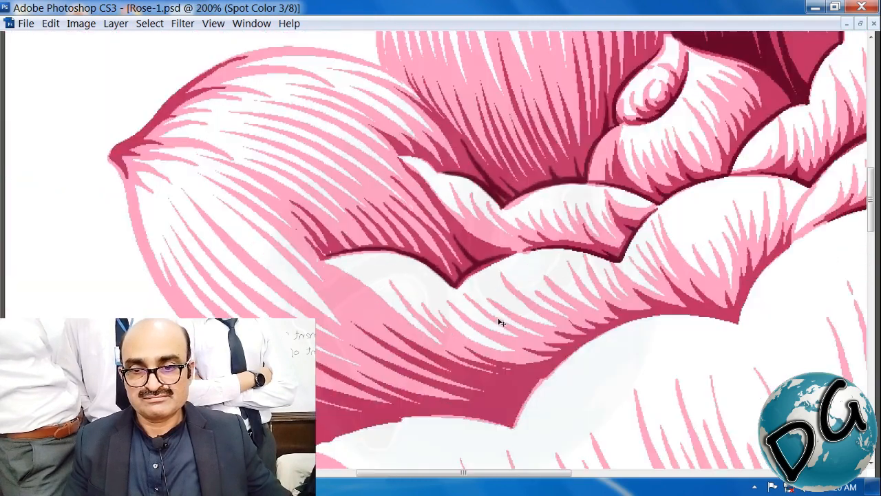
{"action": "key", "text": "ctrl+minus"}
{"action": "left_click_drag", "start_coordinate": [700, 229], "coordinate": [460, 338]}
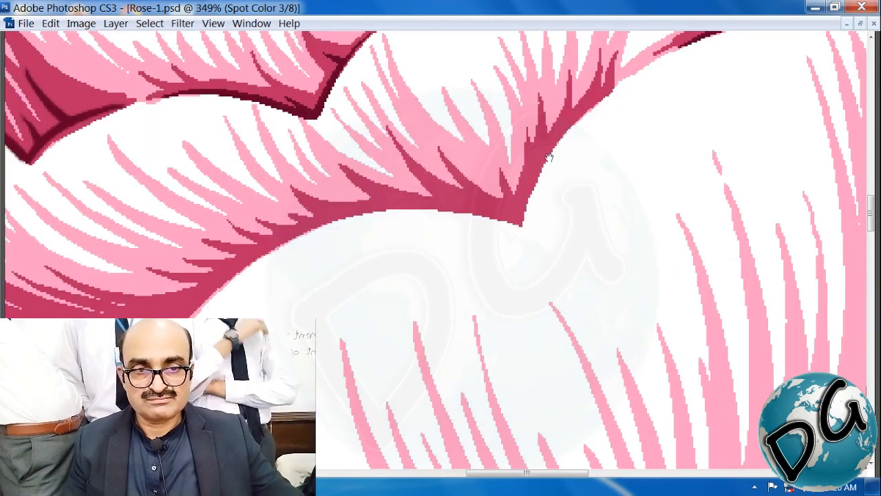
{"action": "left_click_drag", "start_coordinate": [503, 159], "coordinate": [404, 301]}
{"action": "left_click_drag", "start_coordinate": [399, 298], "coordinate": [337, 305]}
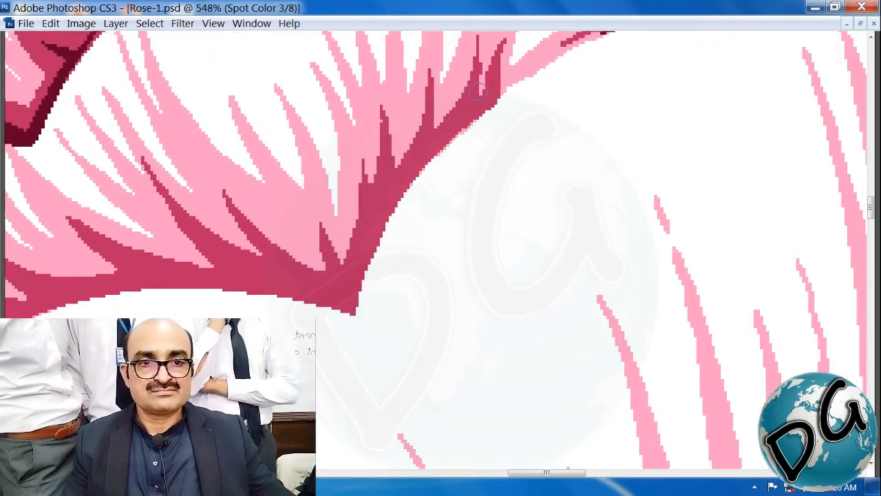
{"action": "mouse_move", "coordinate": [478, 105]}
{"action": "left_mouse_down"}
{"action": "mouse_move", "coordinate": [416, 156]}
{"action": "mouse_move", "coordinate": [369, 228]}
{"action": "mouse_move", "coordinate": [343, 304]}
{"action": "mouse_move", "coordinate": [347, 329]}
{"action": "left_mouse_up"}
{"action": "mouse_move", "coordinate": [438, 302]}
{"action": "left_mouse_down"}
{"action": "mouse_move", "coordinate": [503, 274]}
{"action": "mouse_move", "coordinate": [744, 236]}
{"action": "left_mouse_up"}
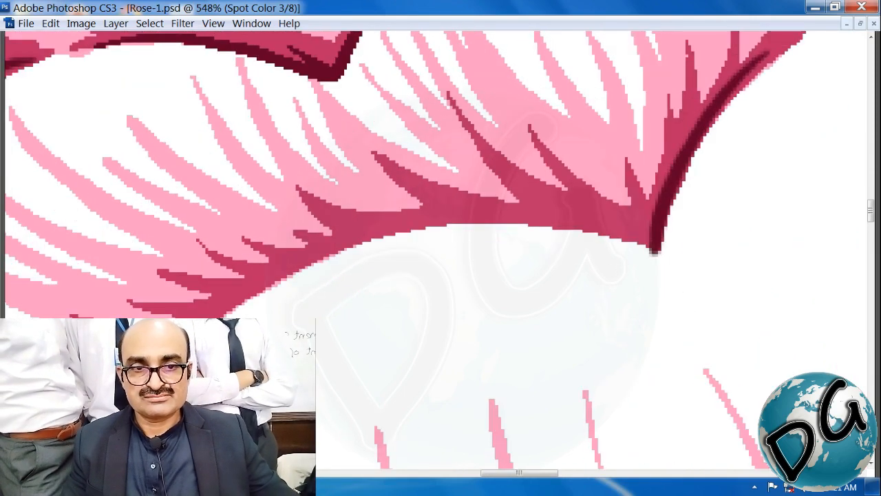
{"action": "mouse_move", "coordinate": [268, 280]}
{"action": "left_mouse_down"}
{"action": "mouse_move", "coordinate": [411, 228]}
{"action": "mouse_move", "coordinate": [544, 226]}
{"action": "mouse_move", "coordinate": [651, 241]}
{"action": "left_mouse_up"}
Brush maroon outlines along both sides of the next notch to the left, where the large front petal meets its left neighbour
{"action": "left_click_drag", "start_coordinate": [378, 333], "coordinate": [804, 122]}
{"action": "mouse_move", "coordinate": [532, 278]}
{"action": "left_mouse_down"}
{"action": "mouse_move", "coordinate": [571, 255]}
{"action": "mouse_move", "coordinate": [538, 268]}
{"action": "left_mouse_up"}
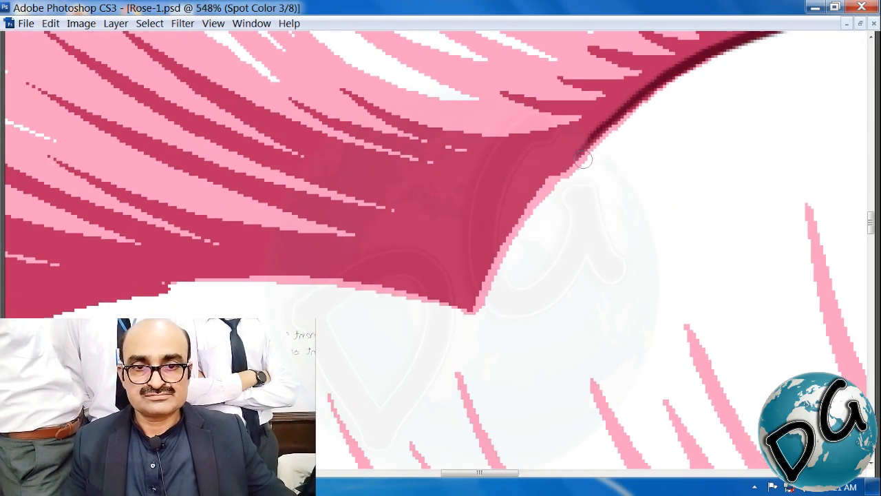
{"action": "mouse_move", "coordinate": [549, 171]}
{"action": "left_mouse_down"}
{"action": "mouse_move", "coordinate": [490, 258]}
{"action": "mouse_move", "coordinate": [472, 311]}
{"action": "left_mouse_up"}
{"action": "left_click_drag", "start_coordinate": [180, 301], "coordinate": [474, 251]}
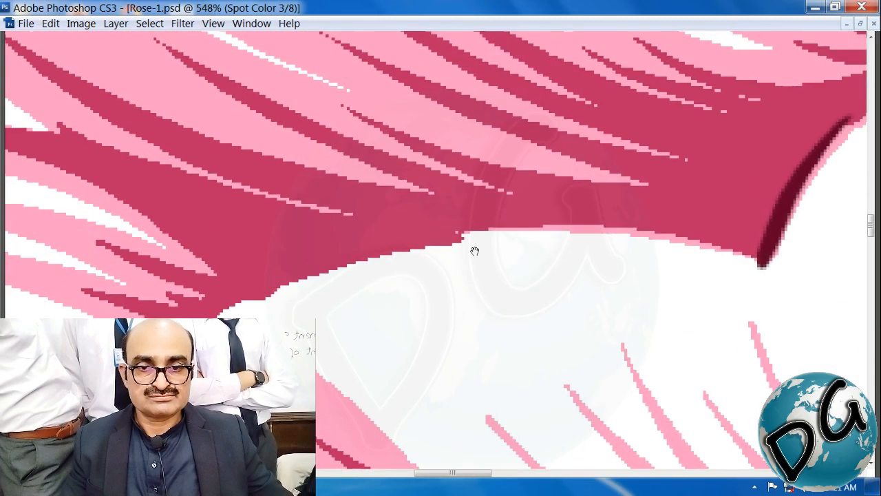
{"action": "mouse_move", "coordinate": [378, 243]}
{"action": "left_mouse_down"}
{"action": "mouse_move", "coordinate": [578, 228]}
{"action": "mouse_move", "coordinate": [760, 264]}
{"action": "left_mouse_up"}
{"action": "left_click_drag", "start_coordinate": [502, 263], "coordinate": [571, 289]}
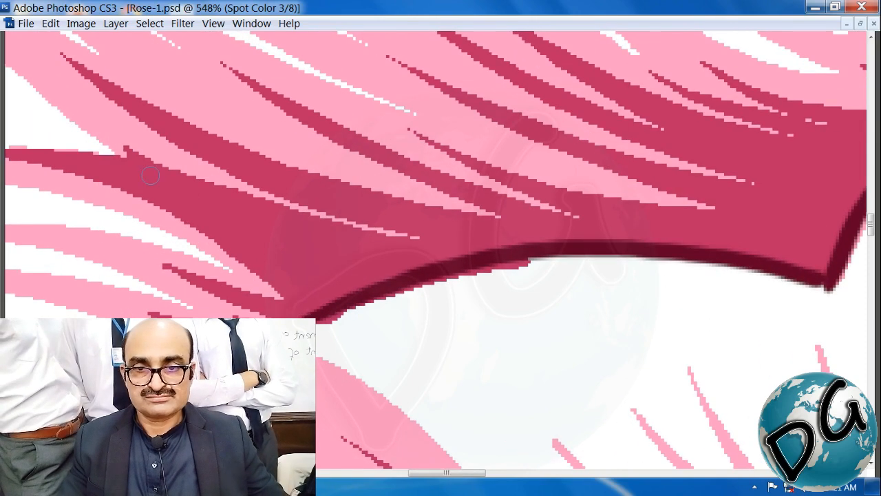
Brush two tapered maroon spikes up and left into the shading from that notch's outline, redoing the second one
{"action": "mouse_move", "coordinate": [157, 175]}
{"action": "left_mouse_down"}
{"action": "mouse_move", "coordinate": [245, 240]}
{"action": "mouse_move", "coordinate": [407, 275]}
{"action": "left_mouse_up"}
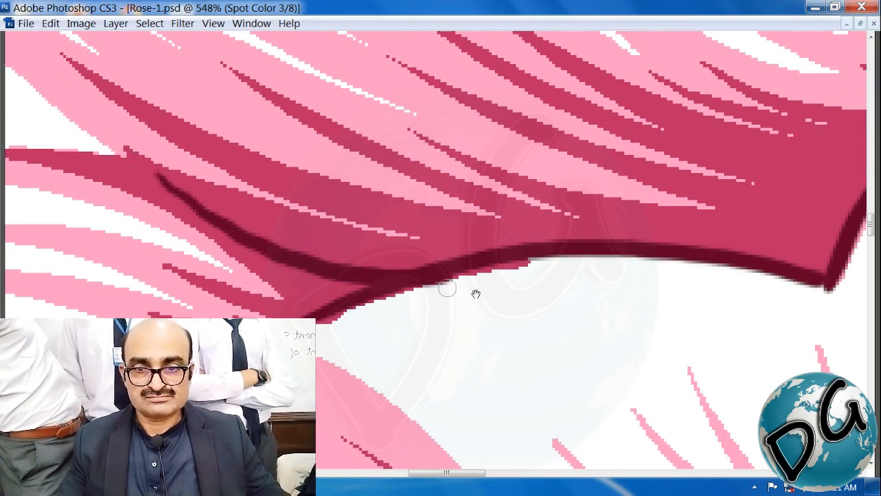
{"action": "left_click_drag", "start_coordinate": [602, 242], "coordinate": [456, 328]}
{"action": "mouse_move", "coordinate": [214, 263]}
{"action": "left_mouse_down"}
{"action": "mouse_move", "coordinate": [302, 321]}
{"action": "mouse_move", "coordinate": [394, 338]}
{"action": "left_mouse_up"}
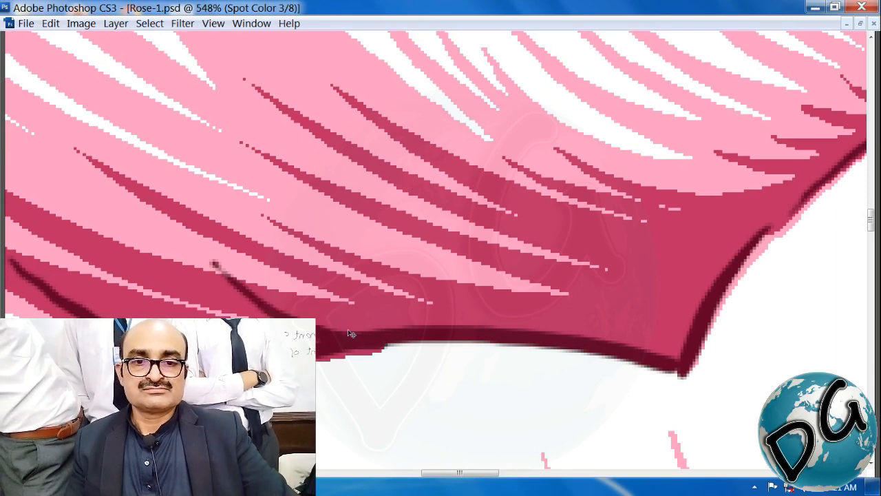
{"action": "key", "text": "ctrl+z"}
{"action": "mouse_move", "coordinate": [201, 282]}
{"action": "left_mouse_down"}
{"action": "mouse_move", "coordinate": [294, 314]}
{"action": "mouse_move", "coordinate": [422, 337]}
{"action": "left_mouse_up"}
{"action": "mouse_move", "coordinate": [542, 363]}
{"action": "left_mouse_down"}
{"action": "mouse_move", "coordinate": [330, 406]}
{"action": "mouse_move", "coordinate": [210, 269]}
{"action": "mouse_move", "coordinate": [326, 304]}
{"action": "left_mouse_up"}
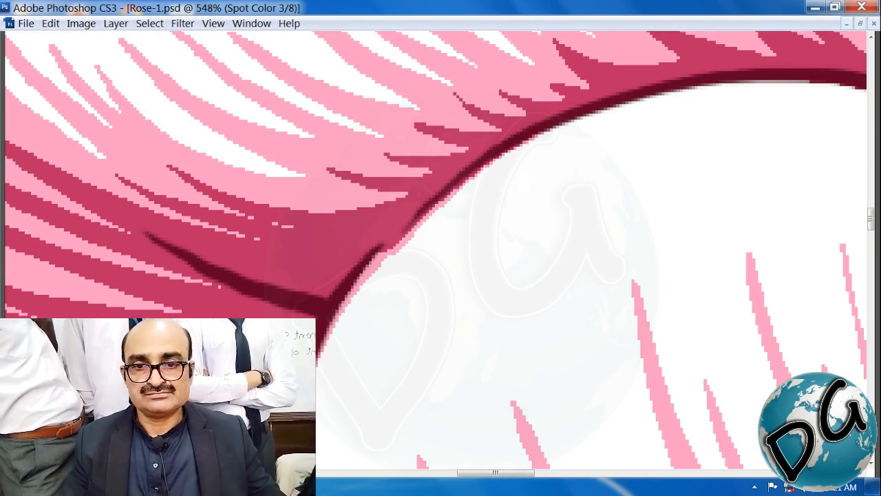
Extend the dark seam under the front petal leftward with a tapered maroon stroke and thicken it where it joins
{"action": "key", "text": "ctrl+minus"}
{"action": "key", "text": "ctrl+minus"}
{"action": "key", "text": "ctrl+minus"}
{"action": "key", "text": "ctrl+minus"}
{"action": "key", "text": "ctrl+minus"}
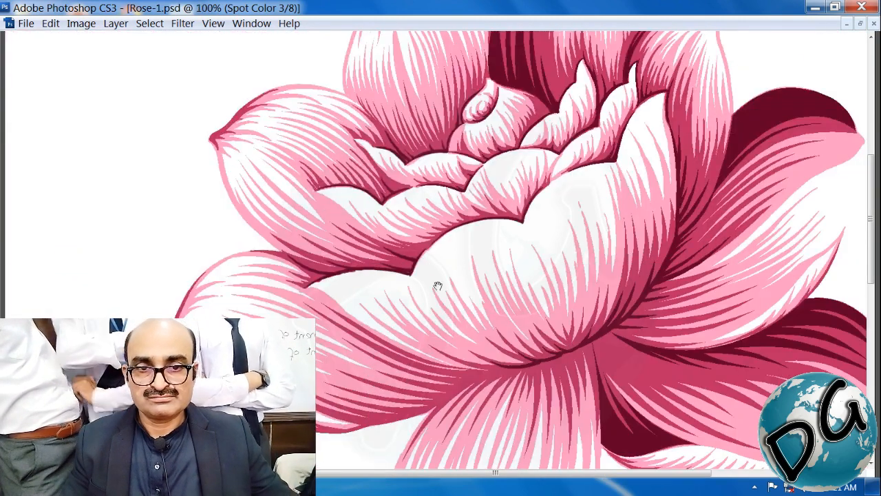
{"action": "left_click_drag", "start_coordinate": [437, 285], "coordinate": [427, 207]}
{"action": "left_click_drag", "start_coordinate": [595, 263], "coordinate": [226, 387]}
{"action": "left_click_drag", "start_coordinate": [443, 325], "coordinate": [414, 336]}
{"action": "left_click_drag", "start_coordinate": [662, 154], "coordinate": [219, 384]}
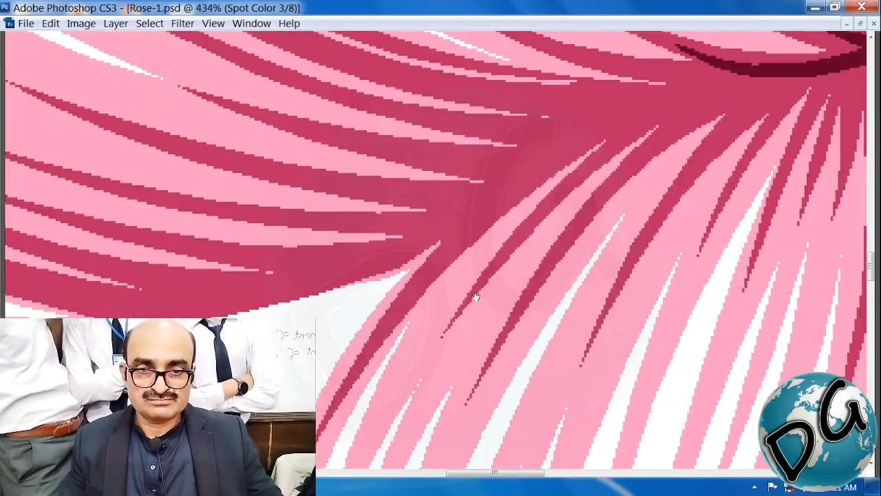
{"action": "left_click_drag", "start_coordinate": [475, 297], "coordinate": [392, 310]}
{"action": "left_click_drag", "start_coordinate": [524, 170], "coordinate": [237, 330]}
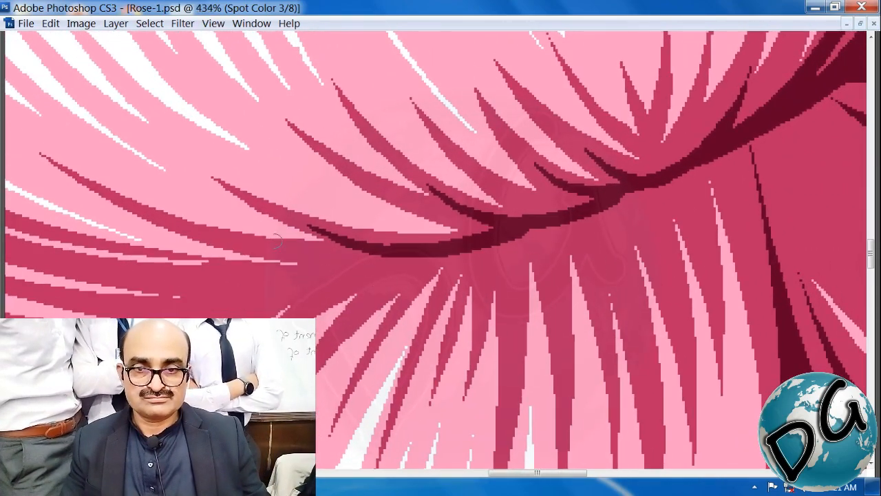
{"action": "mouse_move", "coordinate": [126, 196]}
{"action": "left_mouse_down"}
{"action": "mouse_move", "coordinate": [253, 256]}
{"action": "mouse_move", "coordinate": [334, 274]}
{"action": "mouse_move", "coordinate": [409, 265]}
{"action": "mouse_move", "coordinate": [431, 250]}
{"action": "left_mouse_up"}
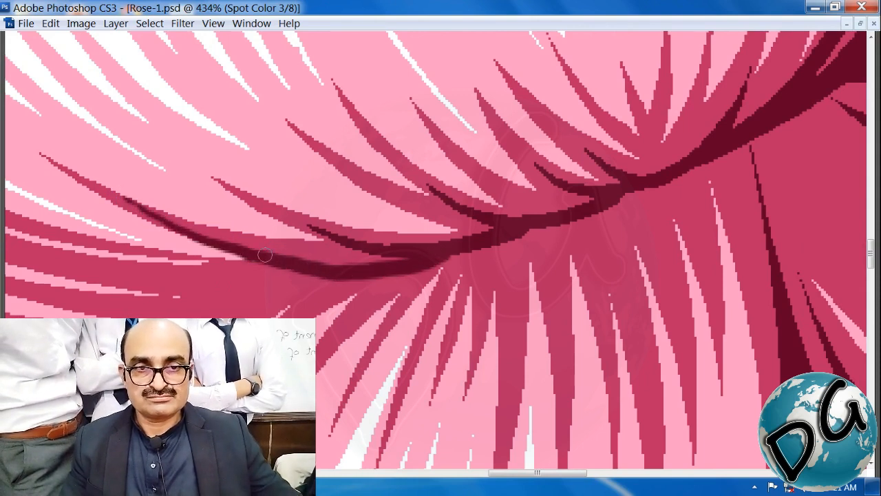
{"action": "mouse_move", "coordinate": [265, 255]}
{"action": "left_mouse_down"}
{"action": "mouse_move", "coordinate": [331, 272]}
{"action": "mouse_move", "coordinate": [396, 271]}
{"action": "mouse_move", "coordinate": [442, 253]}
{"action": "left_mouse_up"}
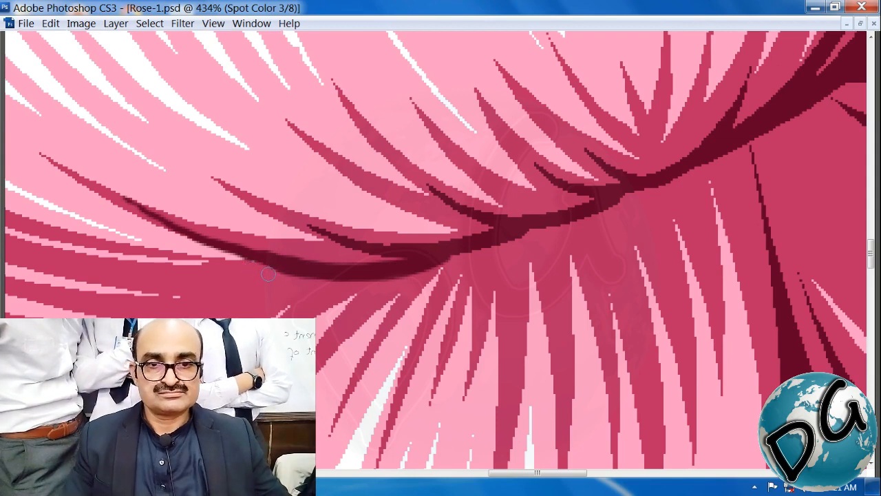
Brush a maroon line along the upper left edge of the bottom petal and add short tapered spikes along the seam
{"action": "left_click_drag", "start_coordinate": [312, 326], "coordinate": [544, 187]}
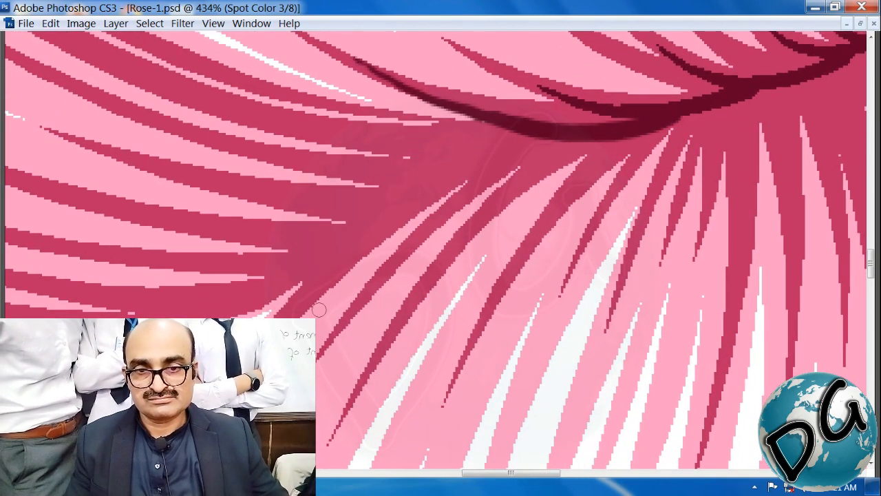
{"action": "mouse_move", "coordinate": [301, 304]}
{"action": "left_mouse_down"}
{"action": "mouse_move", "coordinate": [460, 177]}
{"action": "mouse_move", "coordinate": [543, 134]}
{"action": "mouse_move", "coordinate": [561, 136]}
{"action": "left_mouse_up"}
{"action": "mouse_move", "coordinate": [413, 272]}
{"action": "left_mouse_down"}
{"action": "mouse_move", "coordinate": [549, 276]}
{"action": "mouse_move", "coordinate": [444, 242]}
{"action": "mouse_move", "coordinate": [258, 257]}
{"action": "mouse_move", "coordinate": [291, 250]}
{"action": "mouse_move", "coordinate": [287, 212]}
{"action": "left_mouse_up"}
{"action": "mouse_move", "coordinate": [339, 248]}
{"action": "left_mouse_down"}
{"action": "mouse_move", "coordinate": [324, 197]}
{"action": "mouse_move", "coordinate": [313, 195]}
{"action": "left_mouse_up"}
{"action": "mouse_move", "coordinate": [179, 267]}
{"action": "left_mouse_down"}
{"action": "mouse_move", "coordinate": [297, 212]}
{"action": "mouse_move", "coordinate": [282, 196]}
{"action": "left_mouse_up"}
{"action": "mouse_move", "coordinate": [343, 285]}
{"action": "left_mouse_down"}
{"action": "mouse_move", "coordinate": [732, 294]}
{"action": "mouse_move", "coordinate": [784, 256]}
{"action": "left_mouse_up"}
{"action": "mouse_move", "coordinate": [377, 214]}
{"action": "left_mouse_down"}
{"action": "mouse_move", "coordinate": [307, 207]}
{"action": "mouse_move", "coordinate": [461, 176]}
{"action": "left_mouse_up"}
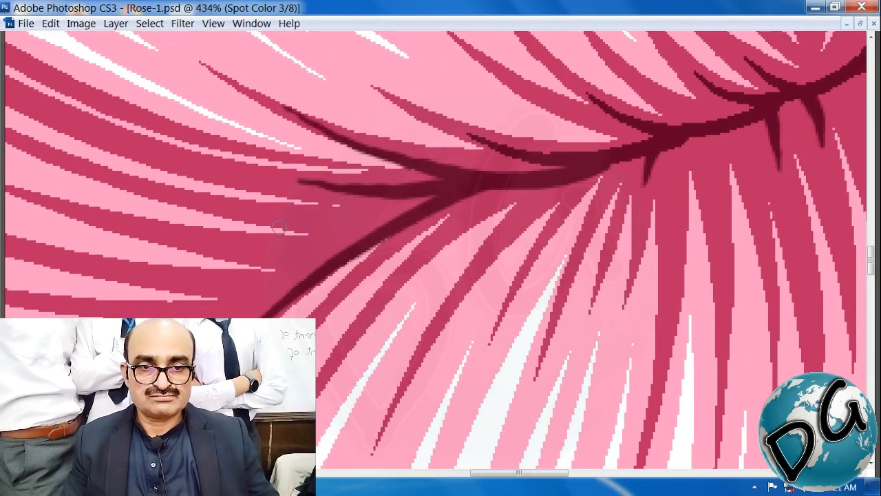
Brush three more tapered maroon spikes leftward from the bottom petal's edge line into the left petal's shading, redoing the first
{"action": "mouse_move", "coordinate": [253, 208]}
{"action": "left_mouse_down"}
{"action": "mouse_move", "coordinate": [373, 218]}
{"action": "mouse_move", "coordinate": [403, 206]}
{"action": "left_mouse_up"}
{"action": "key", "text": "ctrl+z"}
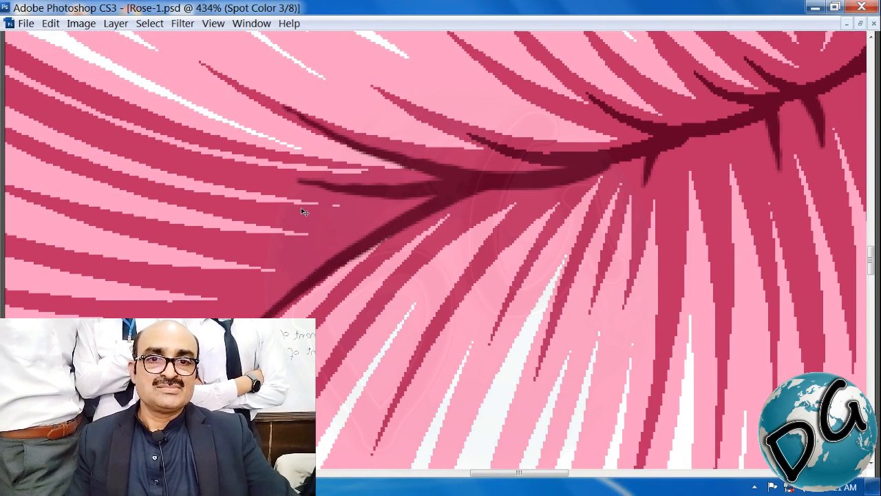
{"action": "mouse_move", "coordinate": [253, 207]}
{"action": "left_mouse_down"}
{"action": "mouse_move", "coordinate": [368, 221]}
{"action": "mouse_move", "coordinate": [402, 210]}
{"action": "left_mouse_up"}
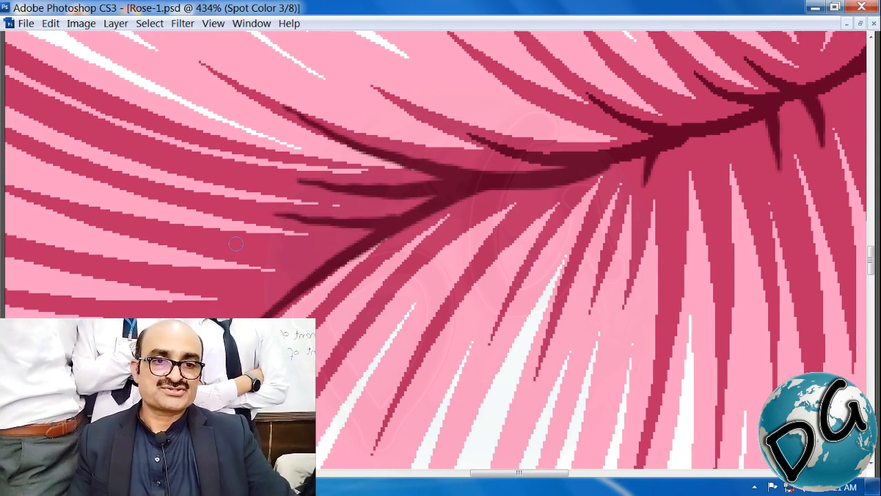
{"action": "left_click_drag", "start_coordinate": [235, 243], "coordinate": [355, 254]}
{"action": "left_click_drag", "start_coordinate": [247, 324], "coordinate": [398, 262]}
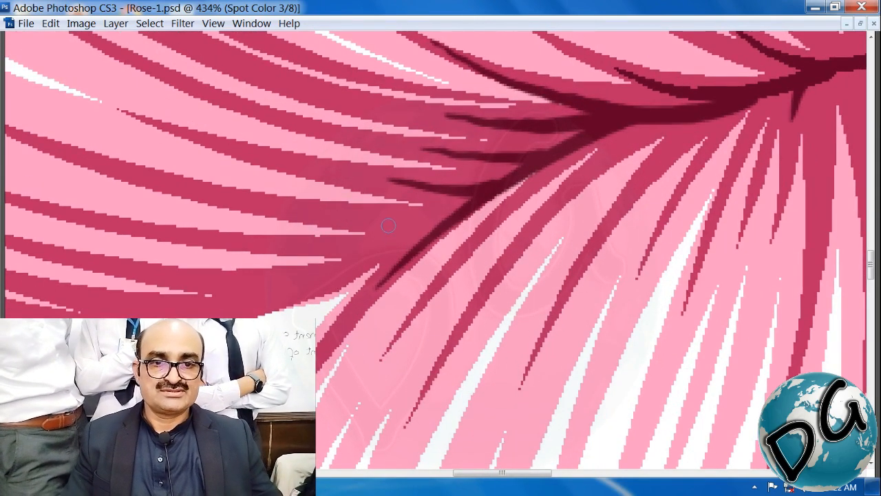
{"action": "left_click_drag", "start_coordinate": [375, 221], "coordinate": [461, 214]}
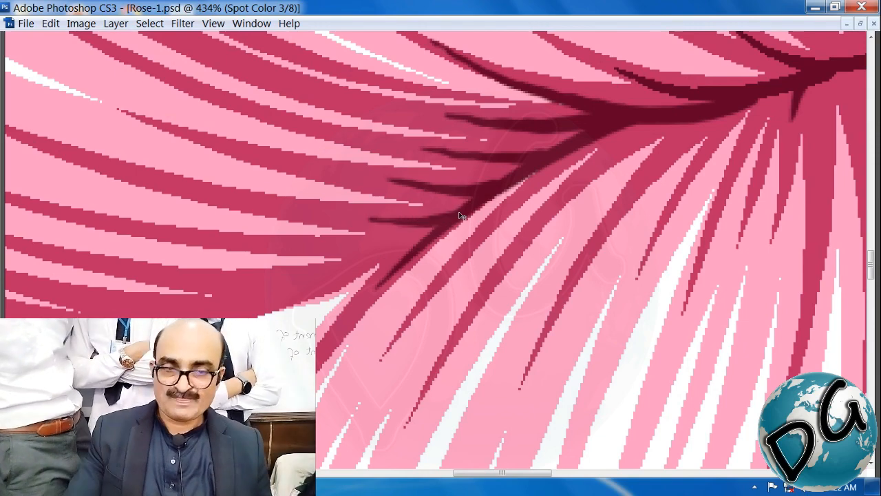
Select the channels 1, Spot Color 2 and Spot Color 3 together, and view the whole rose without the panels
{"action": "scroll", "coordinate": [461, 215], "scroll_direction": "down", "scroll_amount": 3}
{"action": "scroll", "coordinate": [461, 216], "scroll_direction": "down", "scroll_amount": 3}
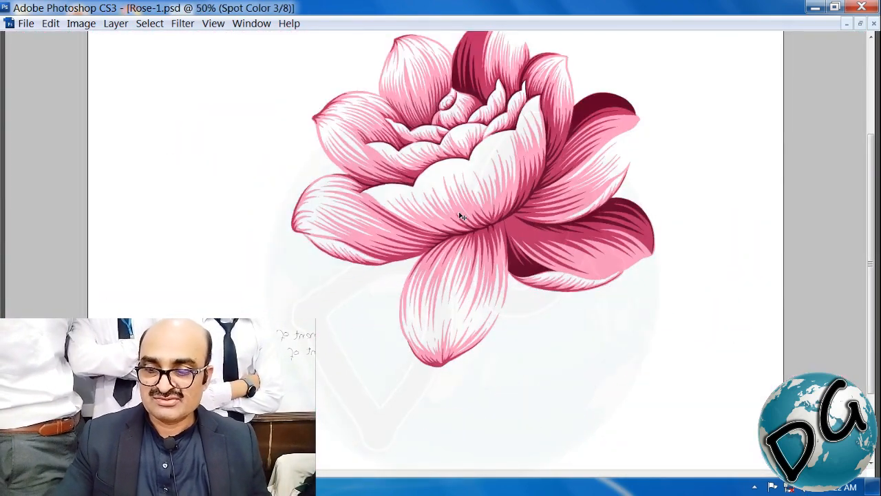
{"action": "scroll", "coordinate": [461, 216], "scroll_direction": "down", "scroll_amount": 1}
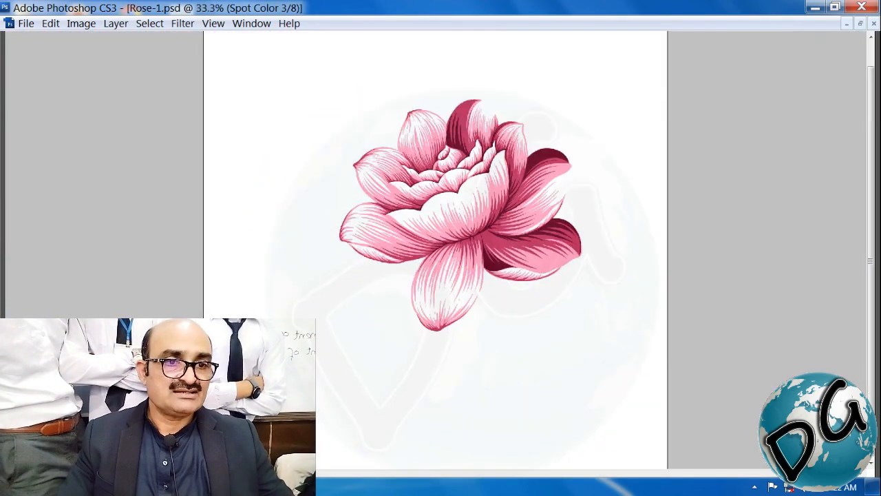
{"action": "scroll", "coordinate": [507, 202], "scroll_direction": "up", "scroll_amount": 1}
{"action": "left_click_drag", "start_coordinate": [625, 128], "coordinate": [273, 378]}
{"action": "left_click_drag", "start_coordinate": [339, 353], "coordinate": [303, 377]}
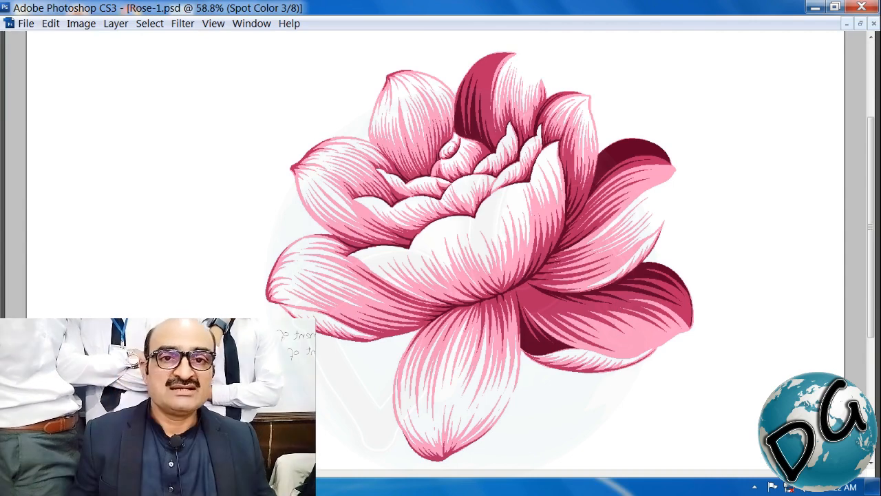
{"action": "key", "text": "Tab"}
{"action": "left_click", "coordinate": [678, 170], "text": "shift"}
{"action": "left_click", "coordinate": [679, 193], "text": "shift"}
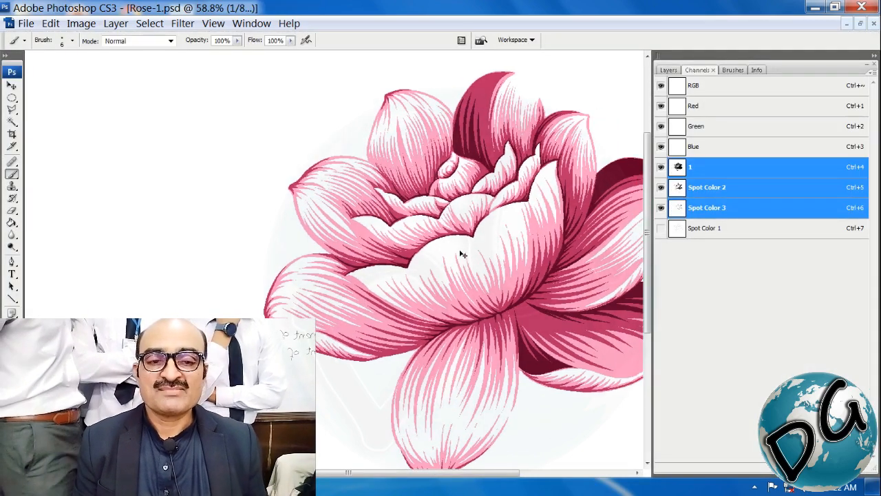
{"action": "key", "text": "Tab"}
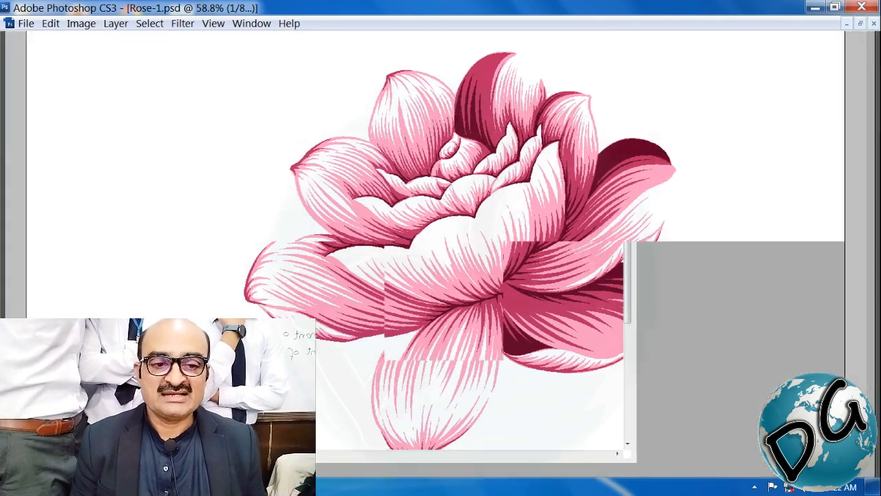